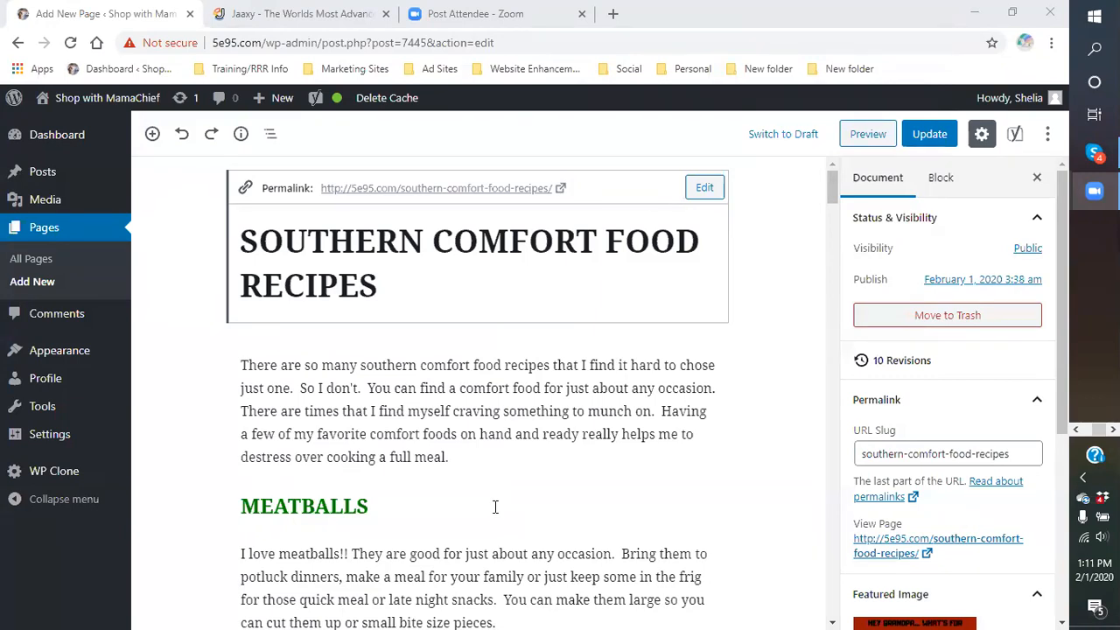
Leave the Southern Comfort Food Recipes page editor and open a new blank browser tab
click(830, 314)
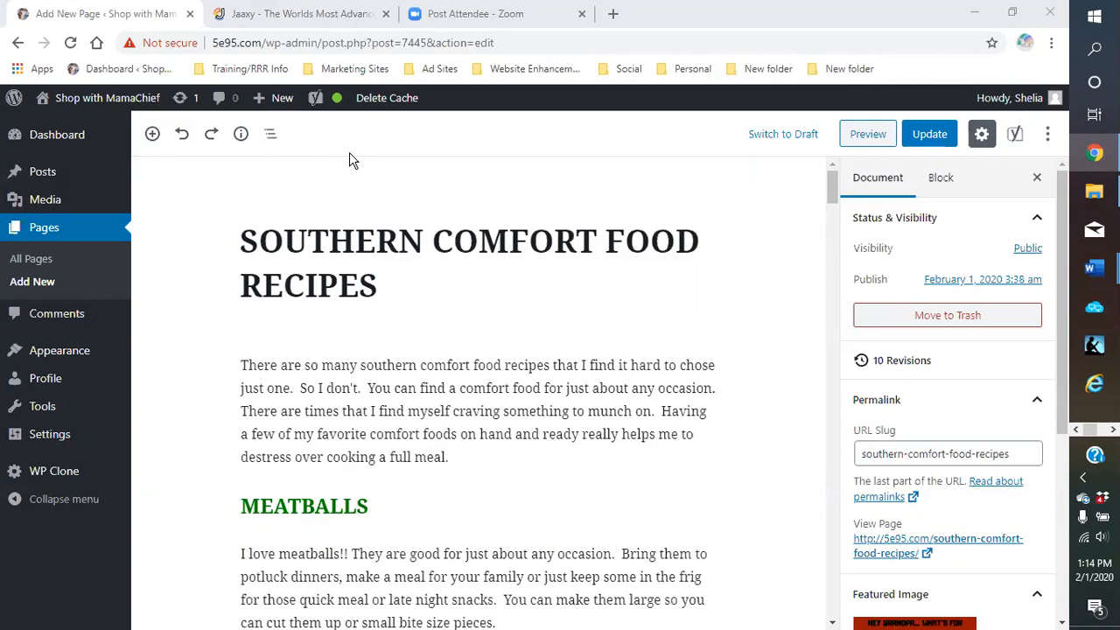
click(612, 14)
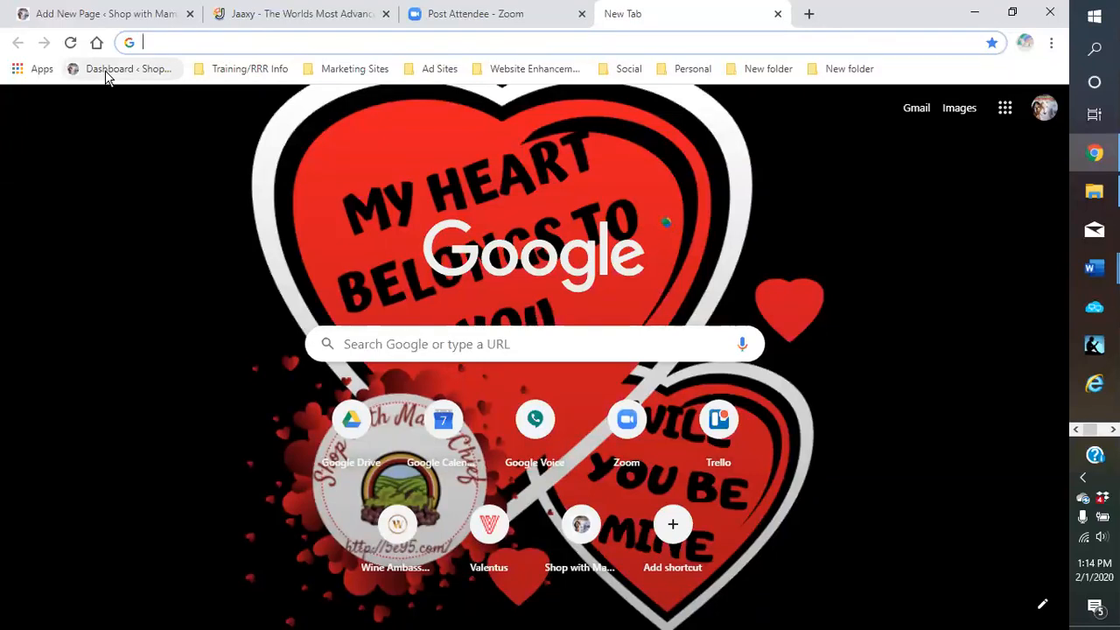
Load the site dashboard, update the Southern Comfort Food Recipes page, then start another blank tab
click(106, 70)
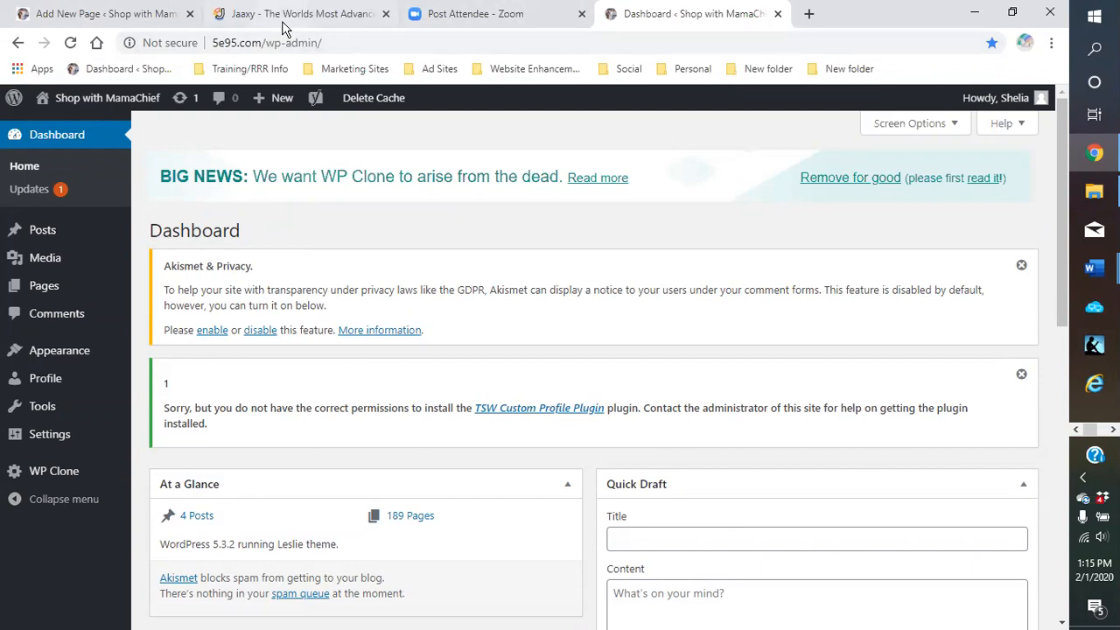
click(99, 21)
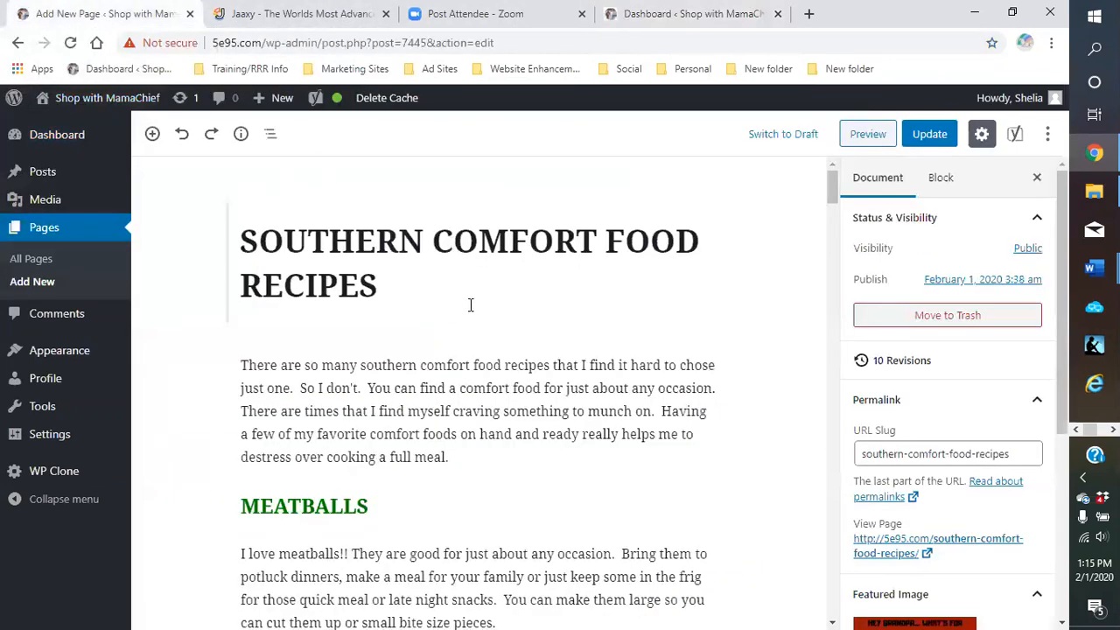
scroll(414, 274, down, 1)
scroll(417, 255, up, 1)
click(930, 134)
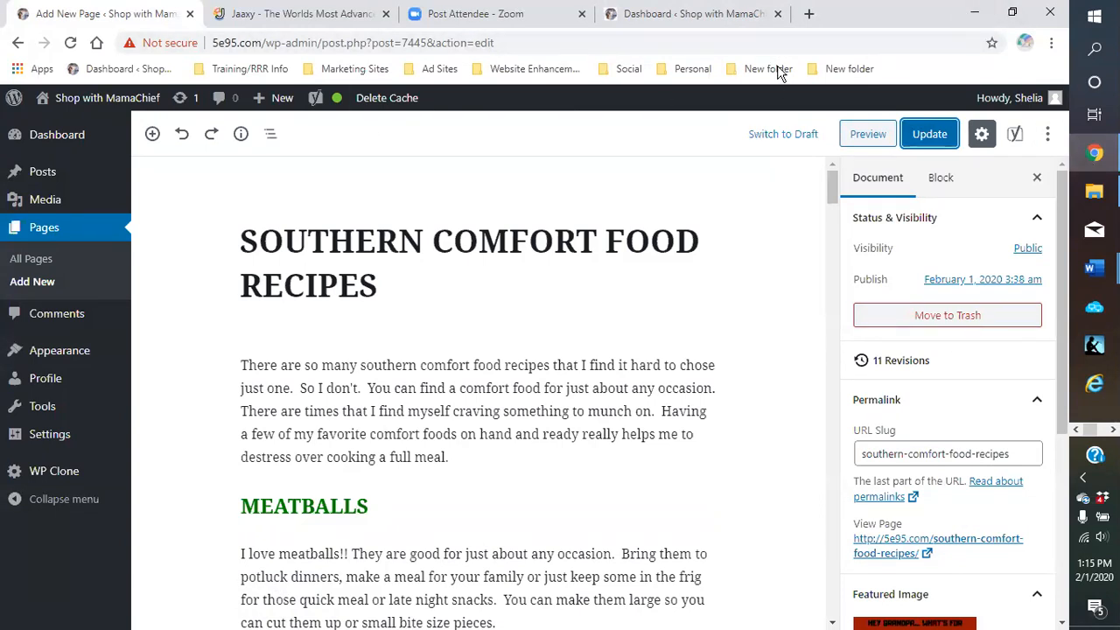
click(810, 18)
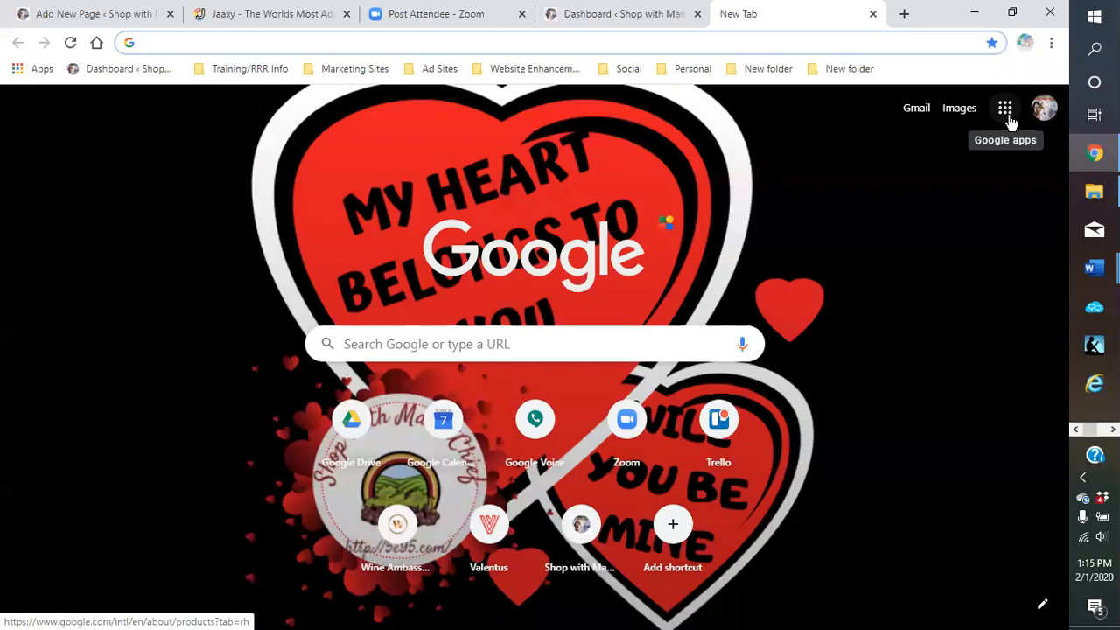
Look through Chrome's Settings, including Autofill and Appearance options, then close the Settings tab
click(1051, 49)
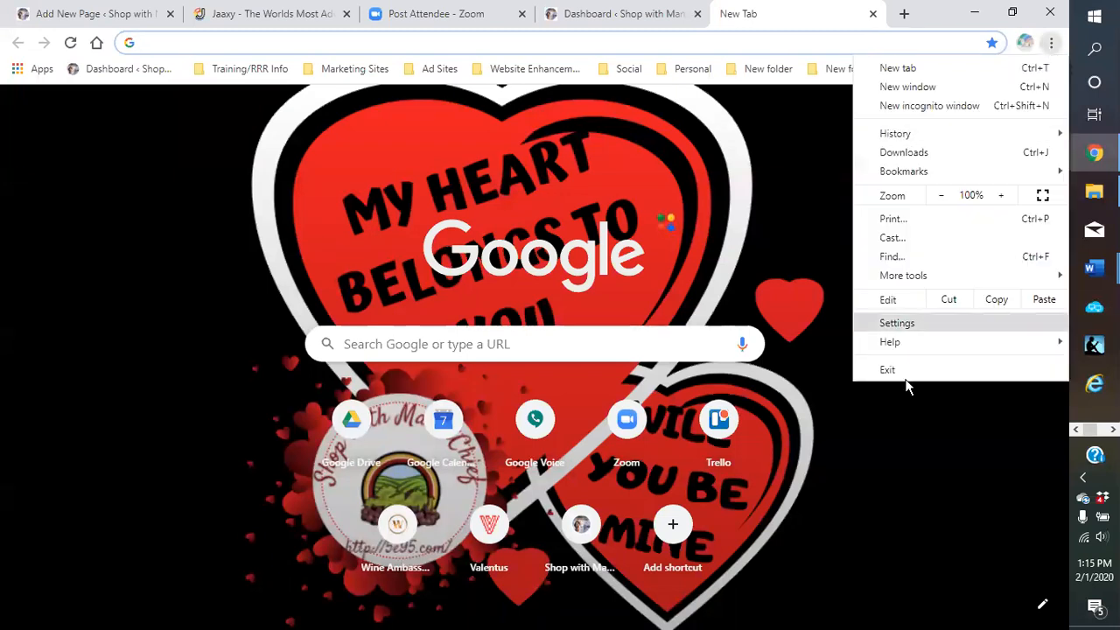
click(914, 321)
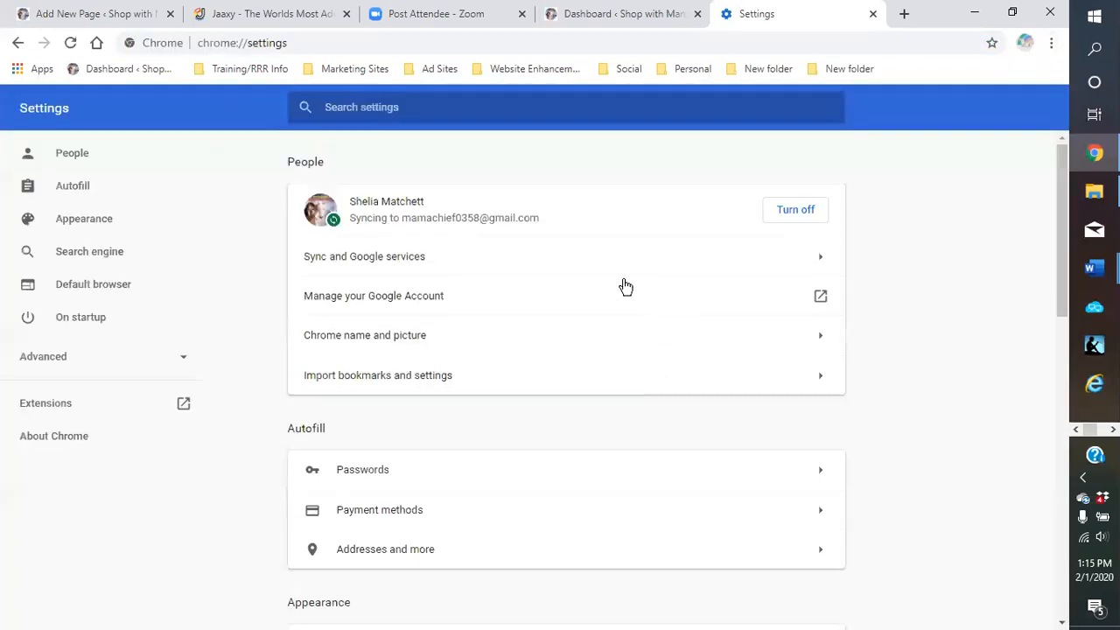
scroll(593, 302, down, 4)
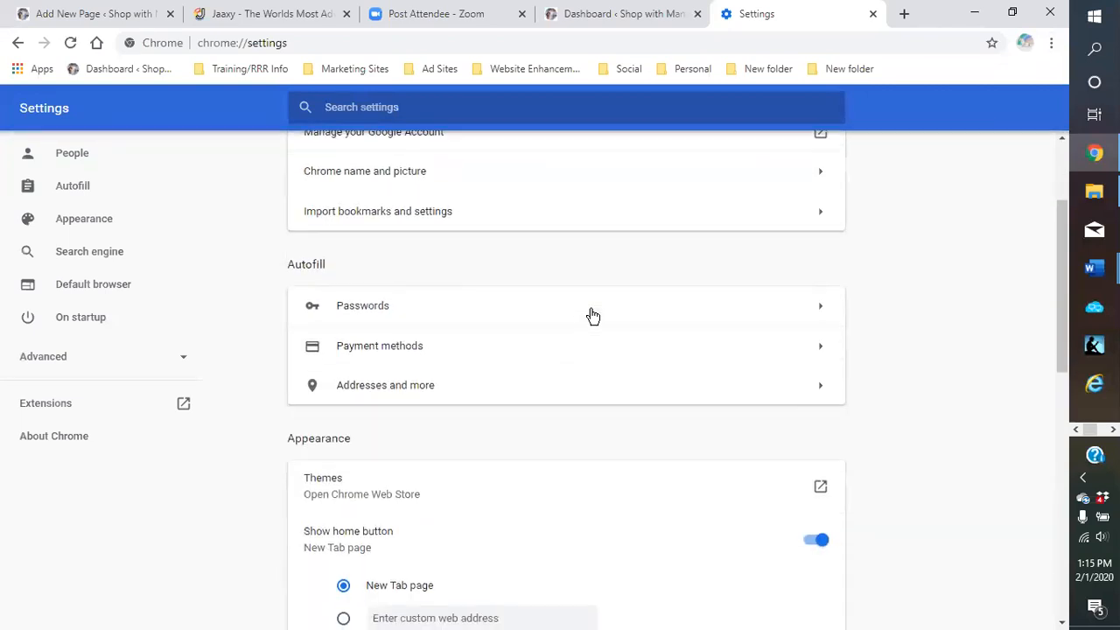
scroll(588, 331, down, 1)
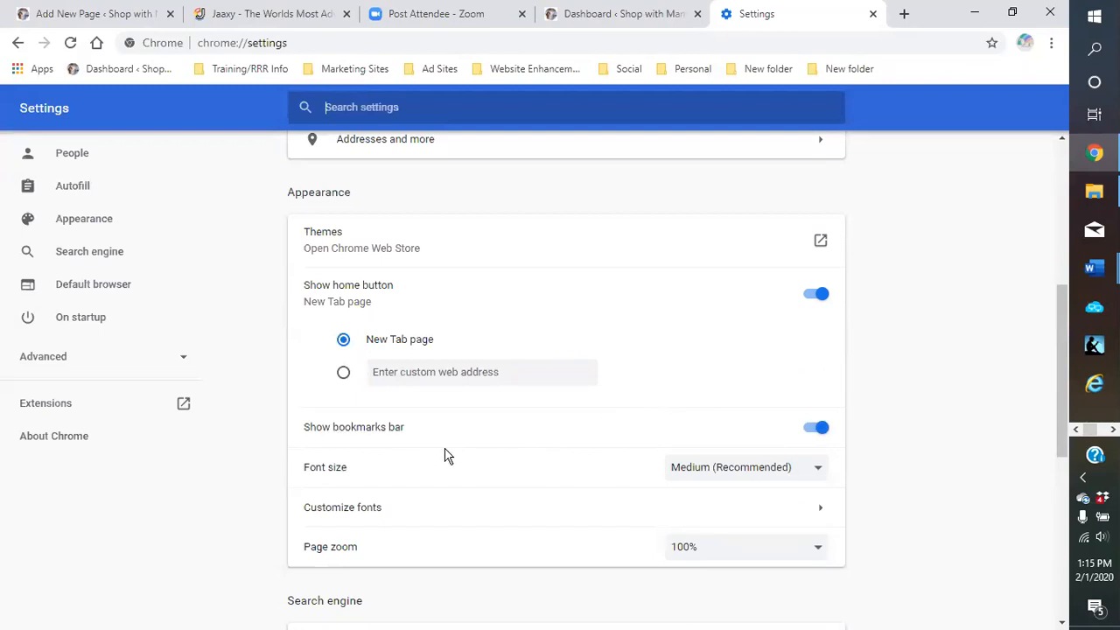
scroll(445, 454, down, 1)
scroll(446, 457, up, 4)
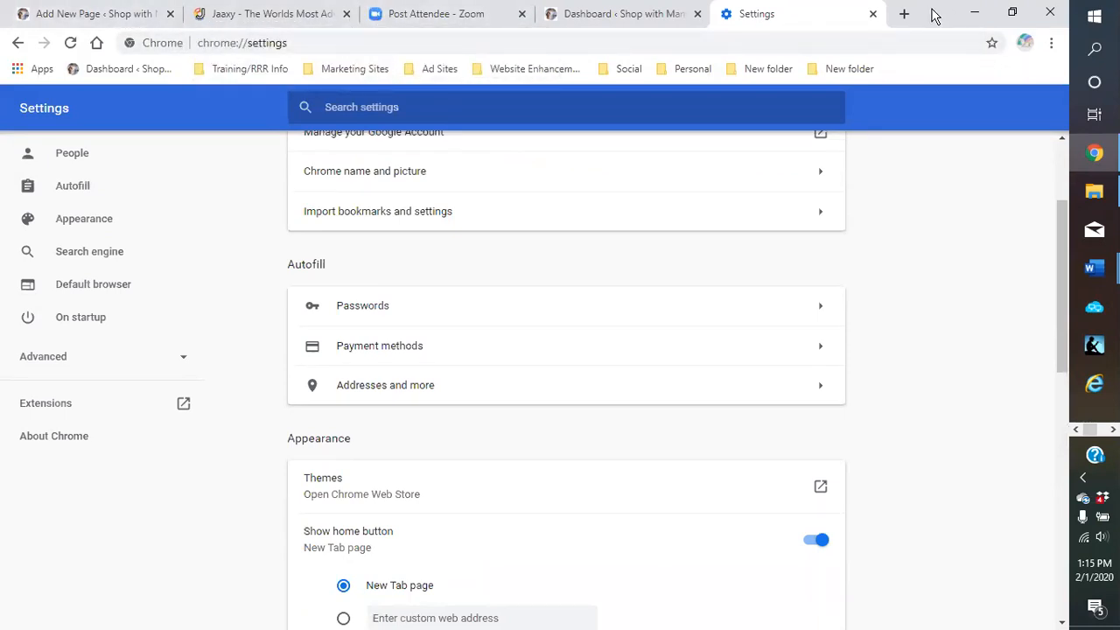
click(873, 14)
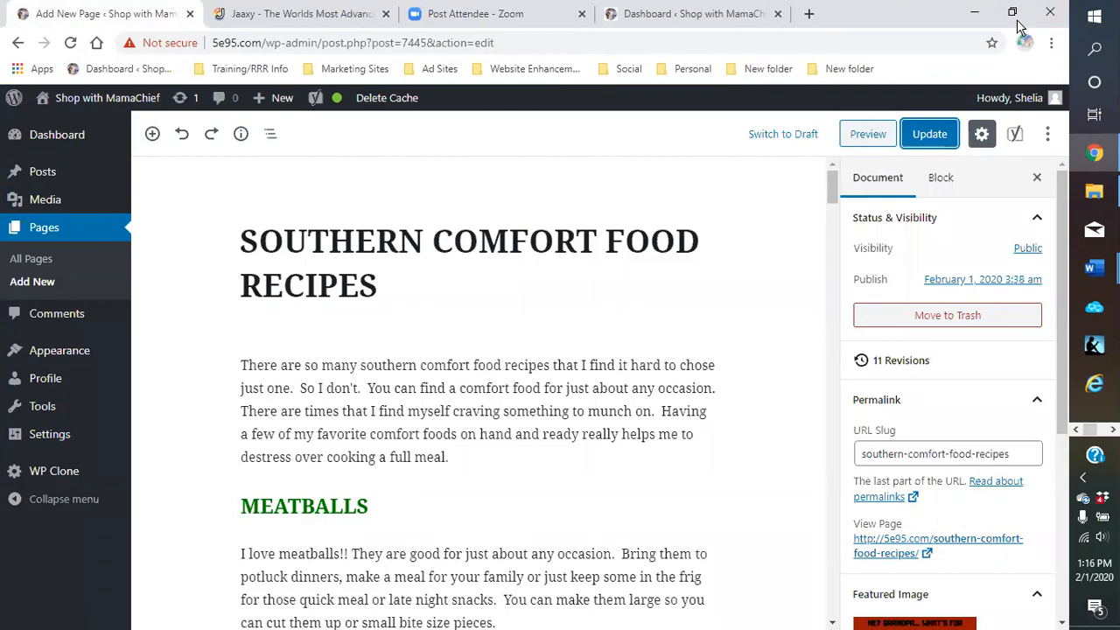
Load another copy of the site dashboard, then return to the earlier dashboard tab
click(810, 14)
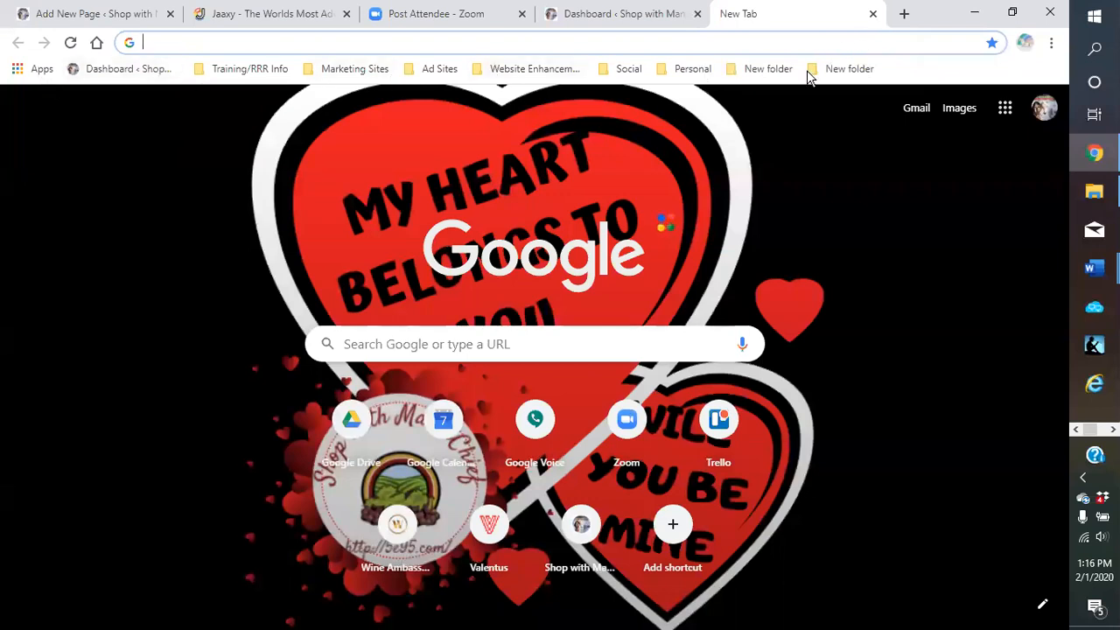
click(111, 75)
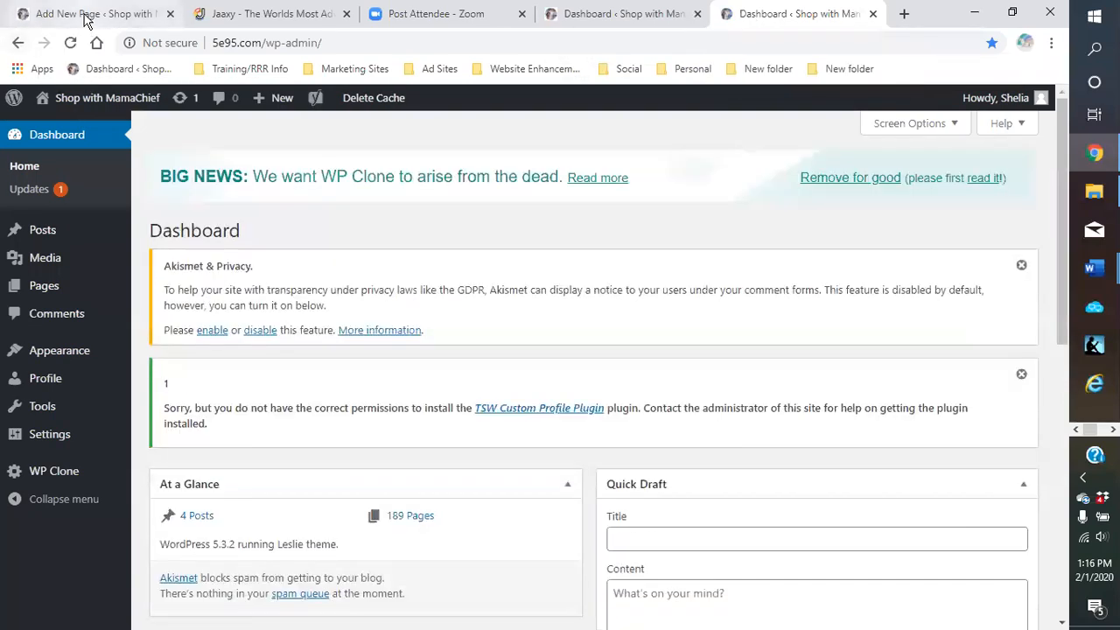
click(88, 22)
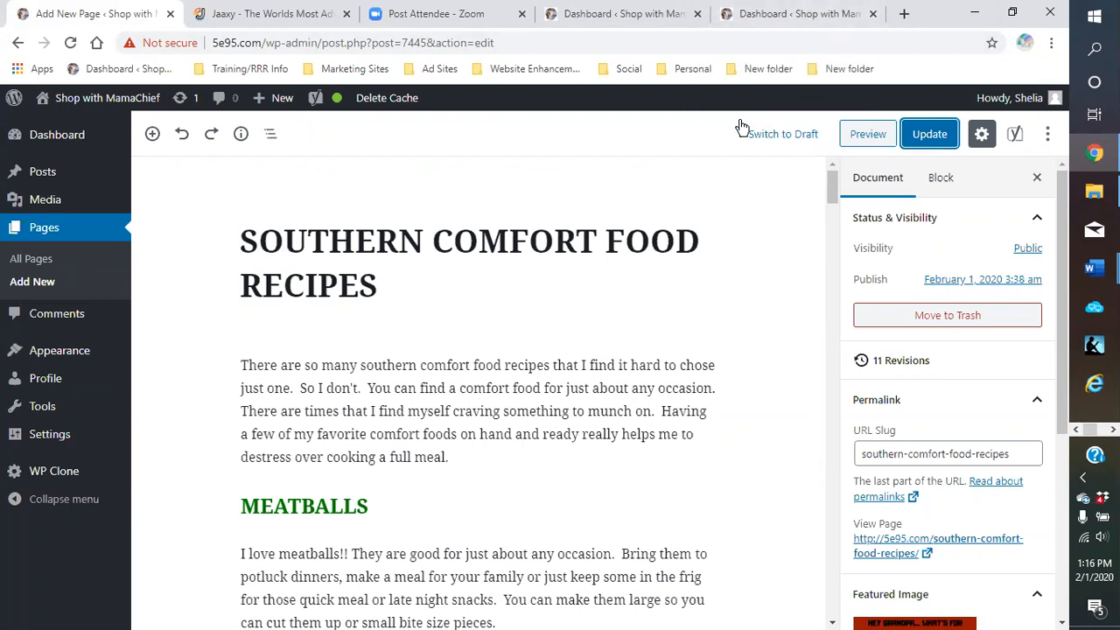
click(594, 16)
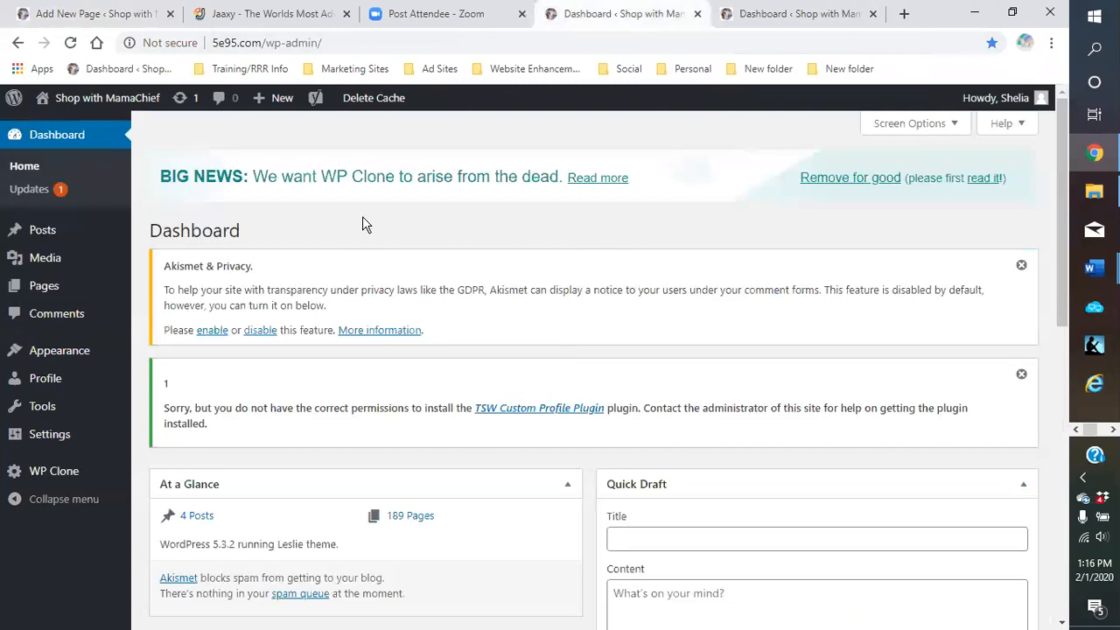
Visit the live Shop with MamaChief site from the admin bar
mouse_move(105, 98)
click(68, 128)
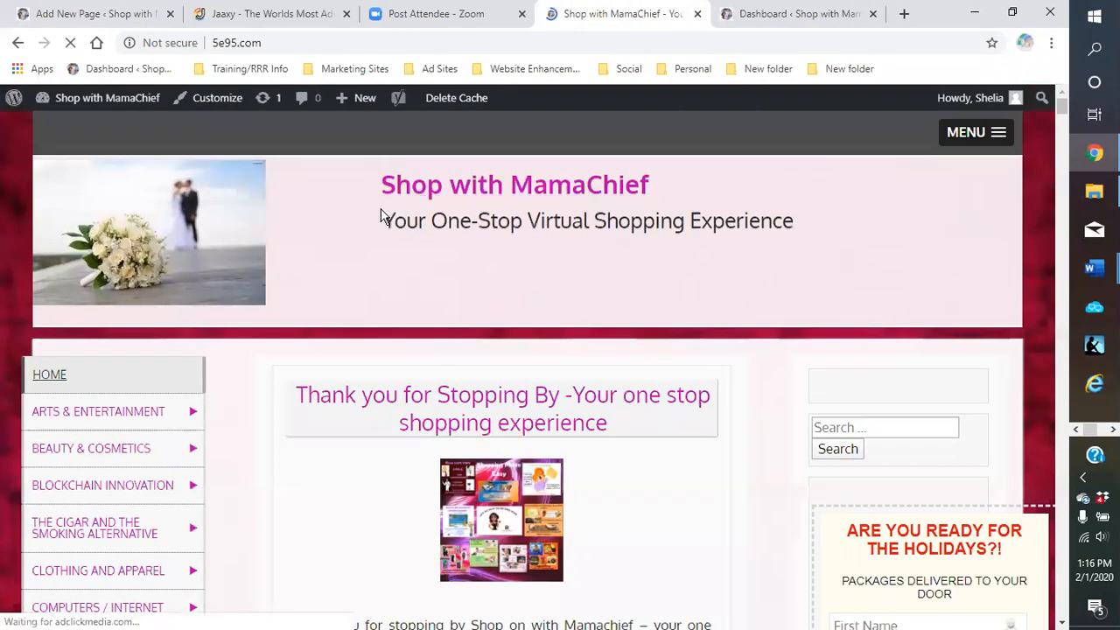
scroll(366, 232, down, 1)
scroll(366, 232, down, 1)
Check the sidebar category submenus, such as Artisan Soap – Soapcreek under Beauty & Cosmetics
mouse_move(98, 410)
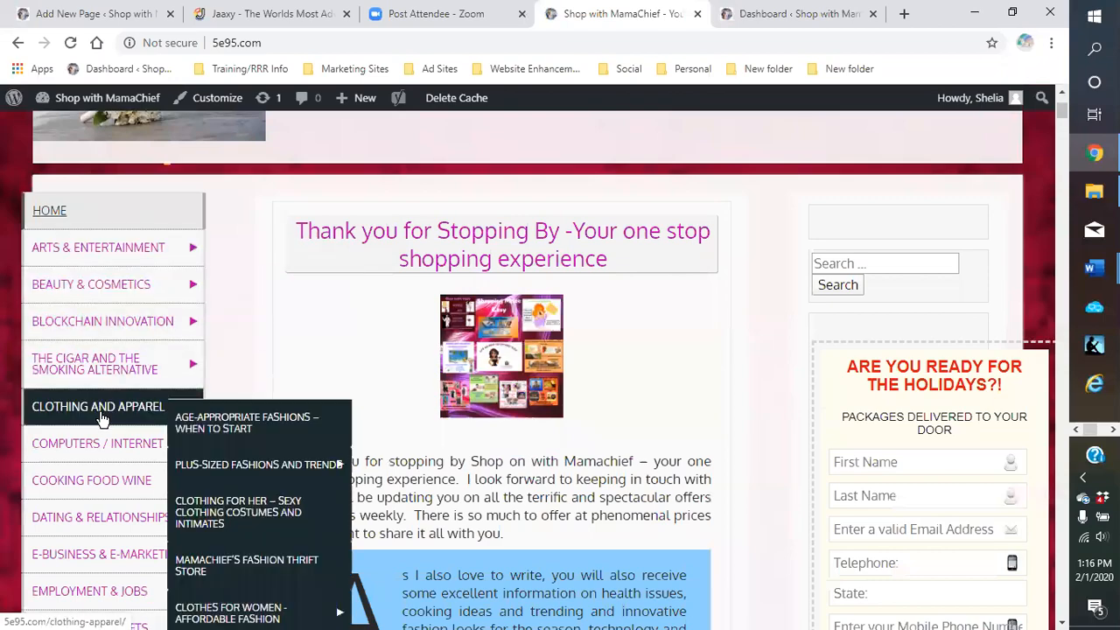
scroll(95, 396, down, 6)
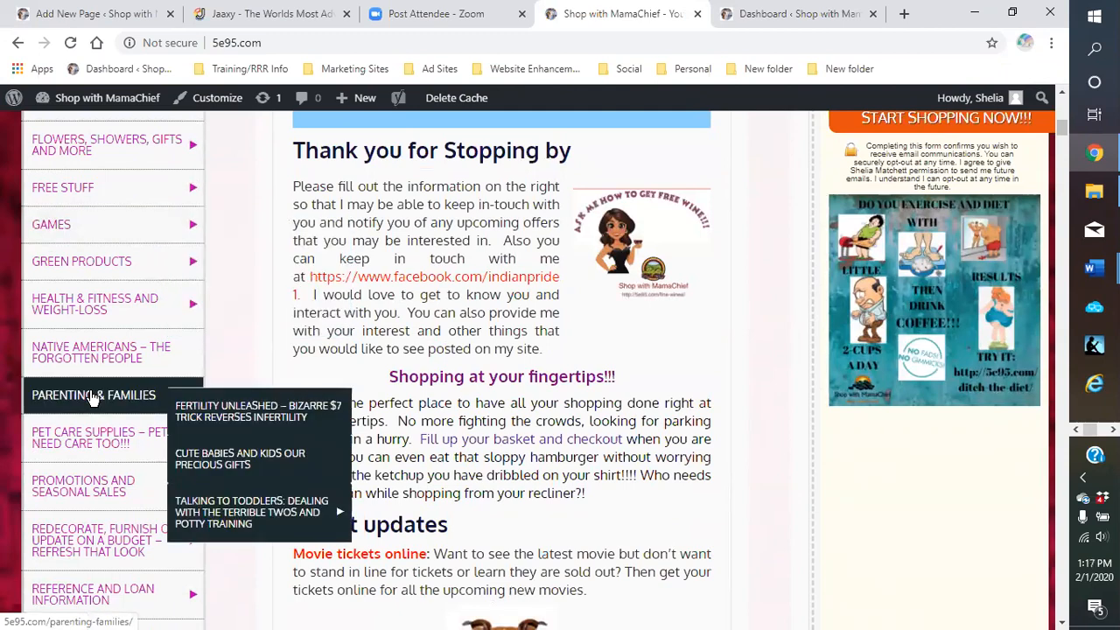
scroll(93, 396, up, 6)
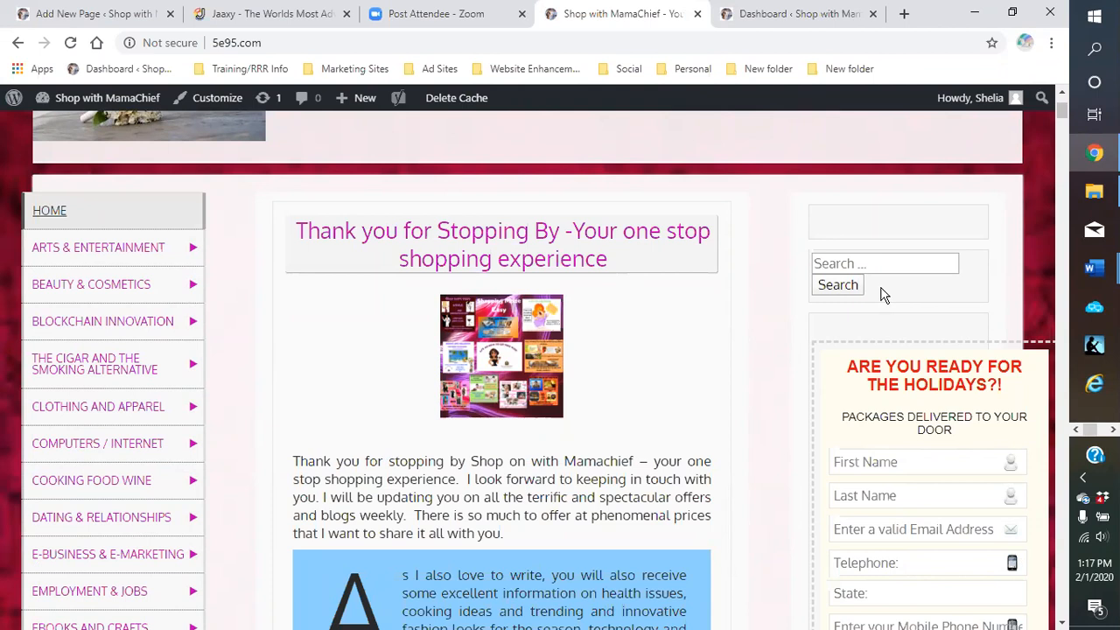
mouse_move(122, 263)
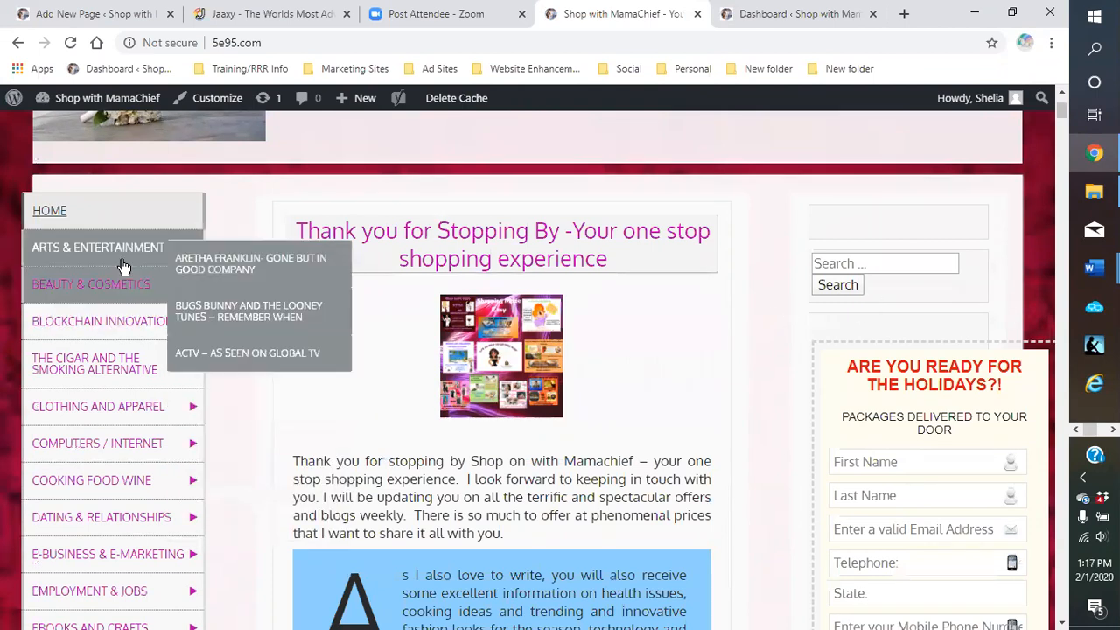
mouse_move(114, 376)
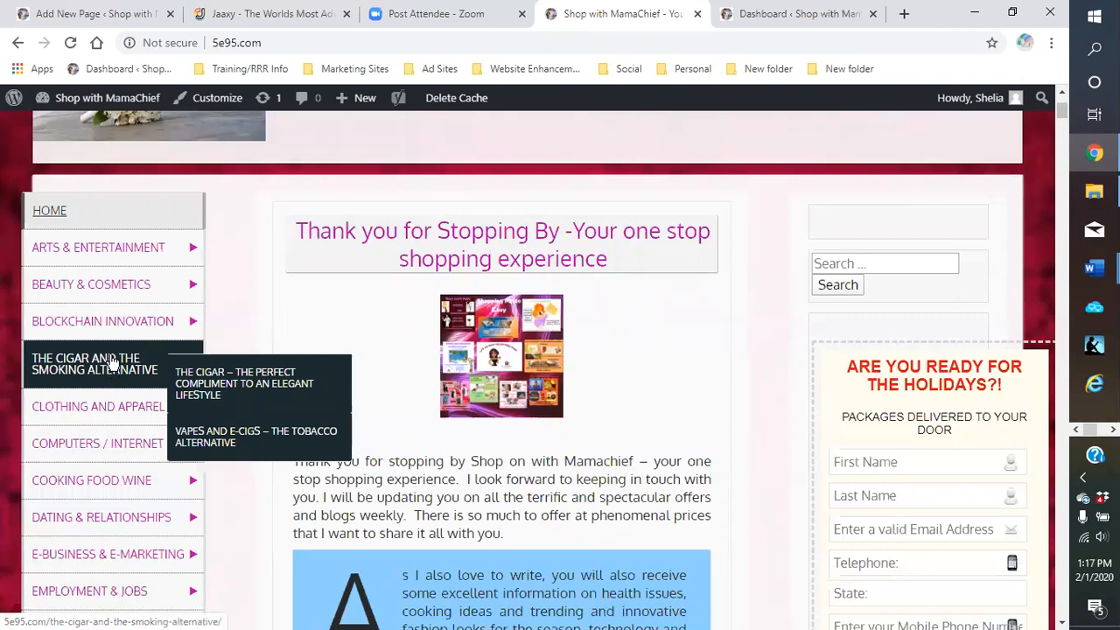
mouse_move(74, 306)
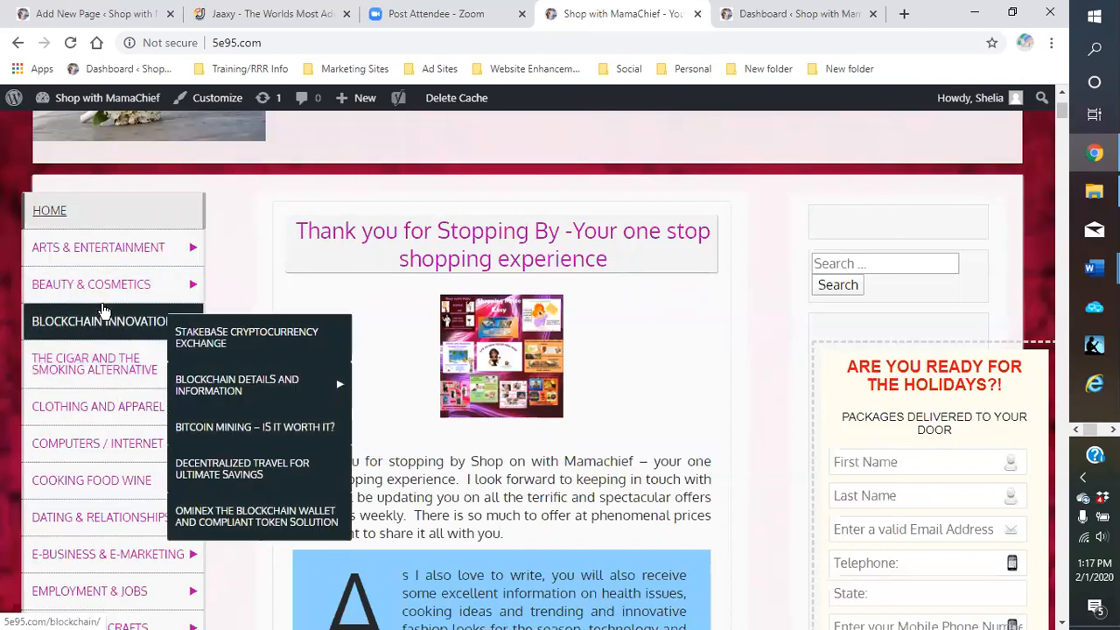
mouse_move(177, 305)
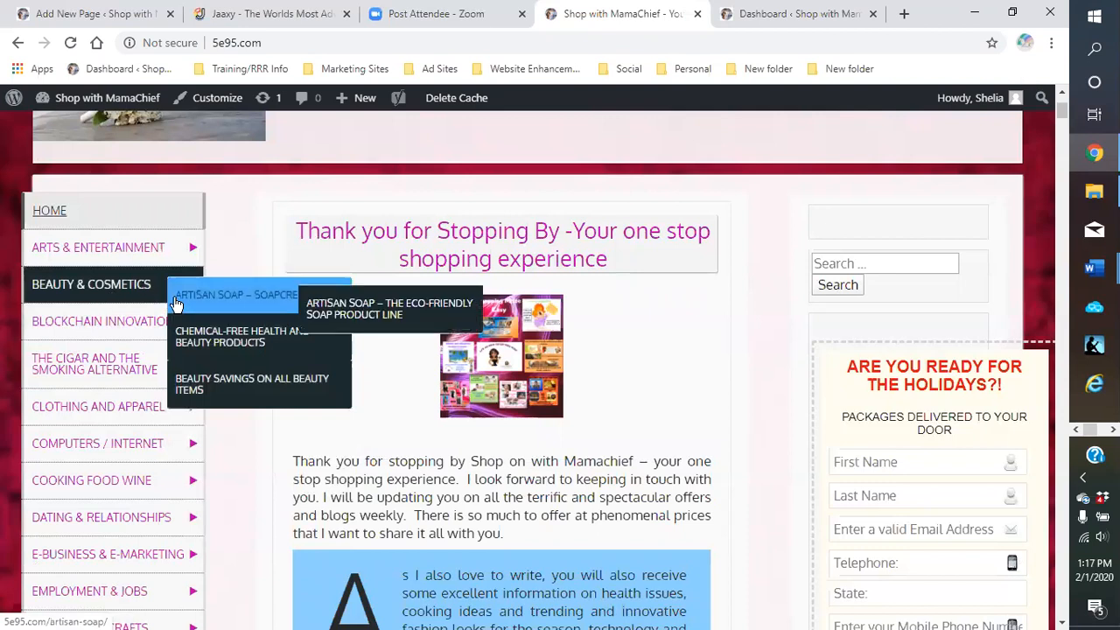
Go to Appearance > Menus for the Main Menu and list all pages under View All
mouse_move(92, 102)
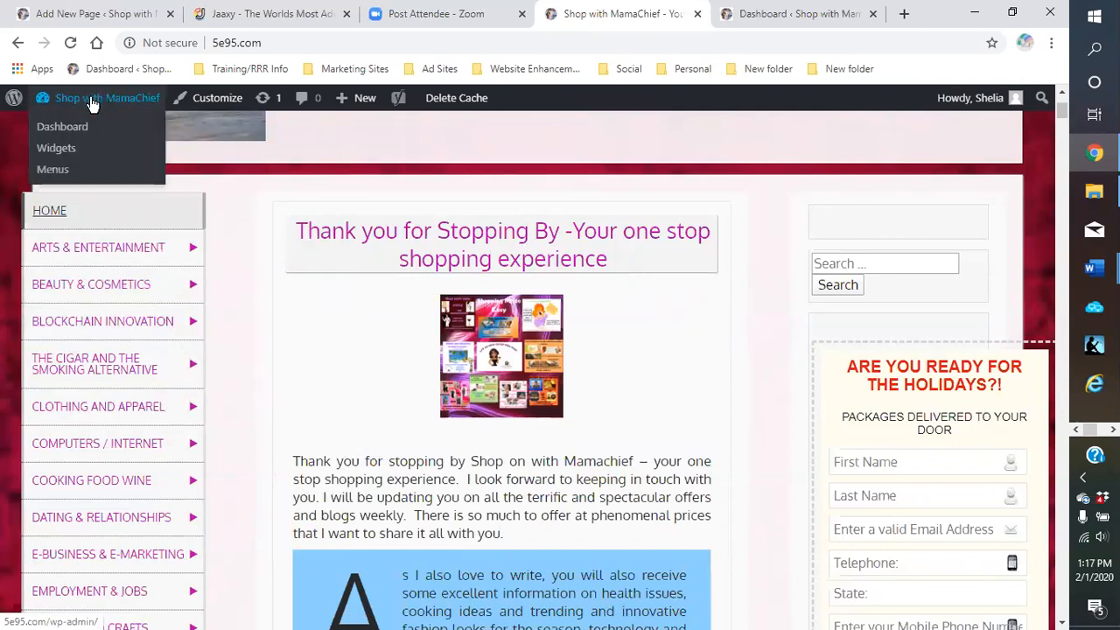
click(54, 171)
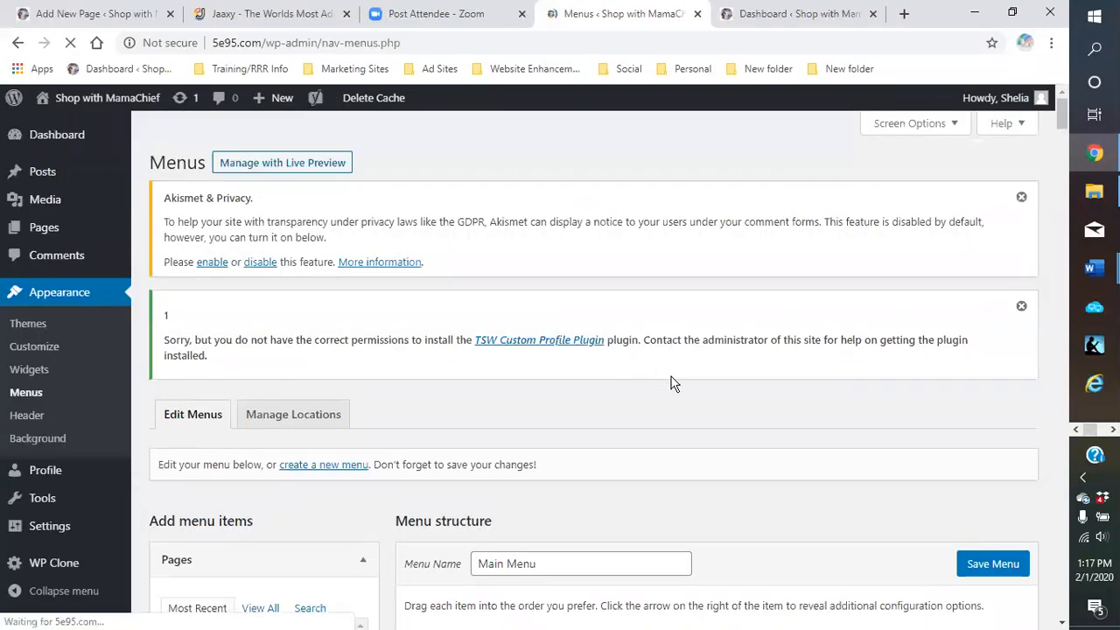
scroll(671, 383, down, 4)
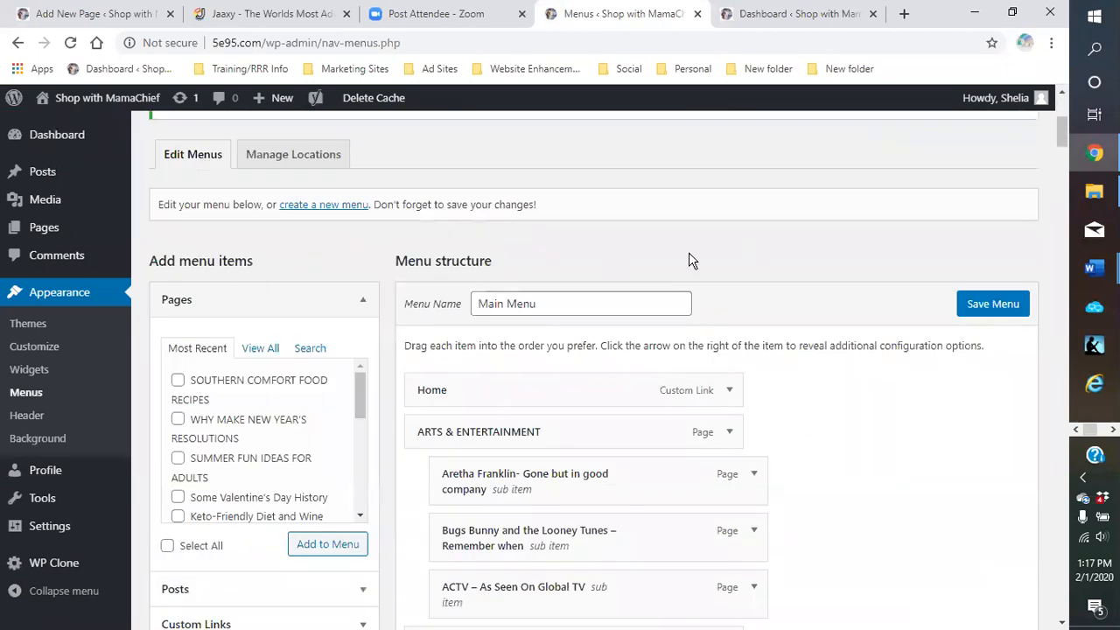
scroll(688, 256, down, 1)
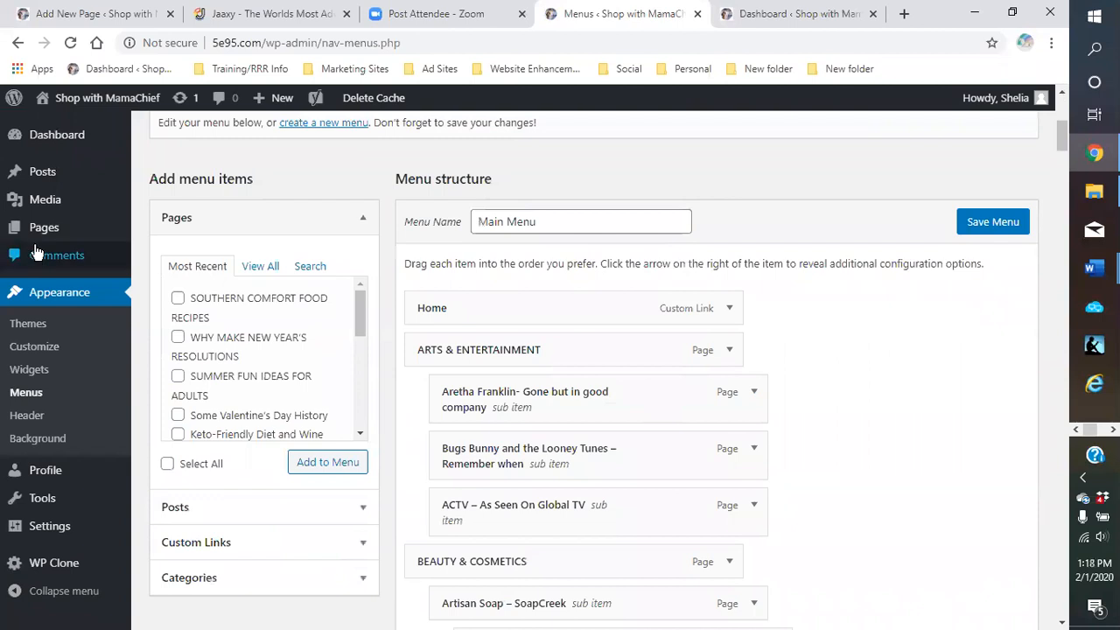
click(253, 271)
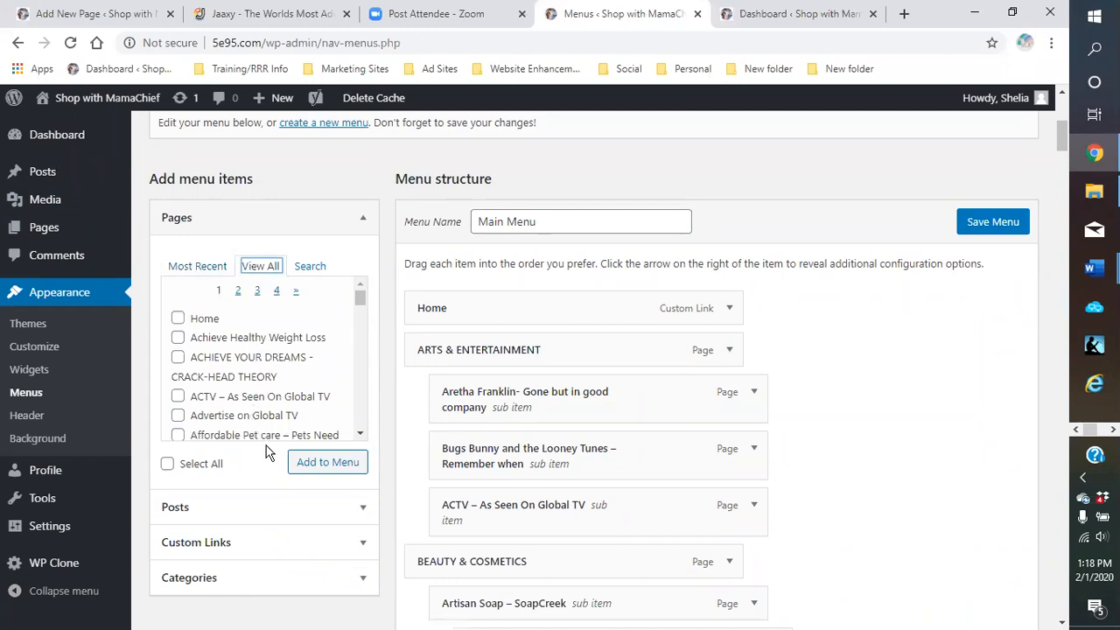
scroll(230, 360, down, 2)
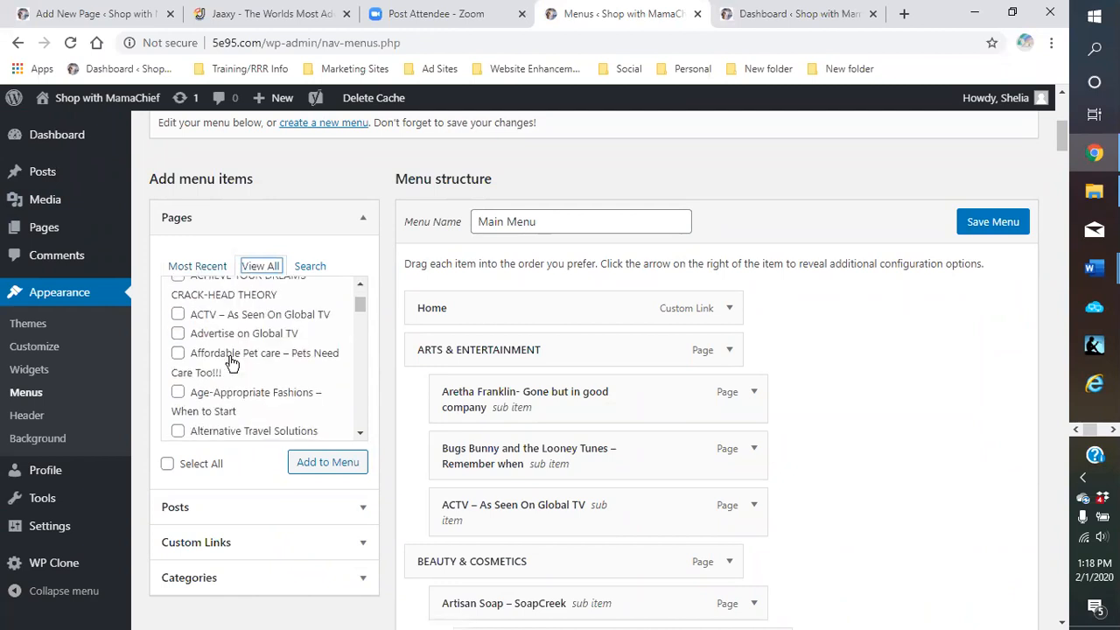
scroll(231, 359, up, 4)
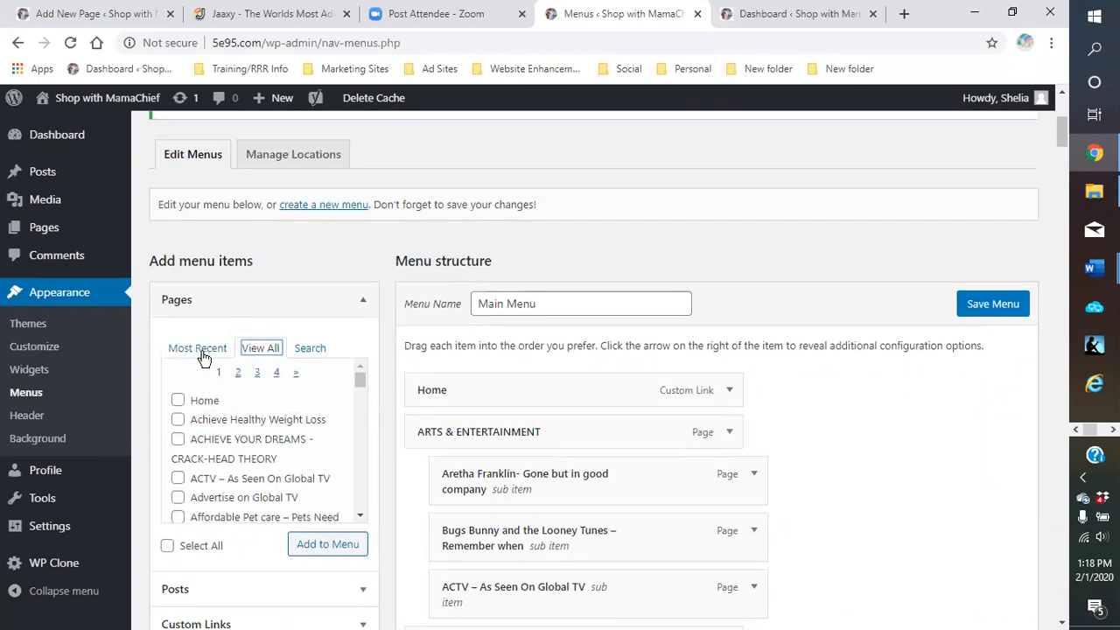
Show Most Recent pages and scroll the Main Menu structure down to the COOKING FOOD WINE items
click(198, 349)
scroll(884, 429, down, 1)
scroll(882, 425, down, 2)
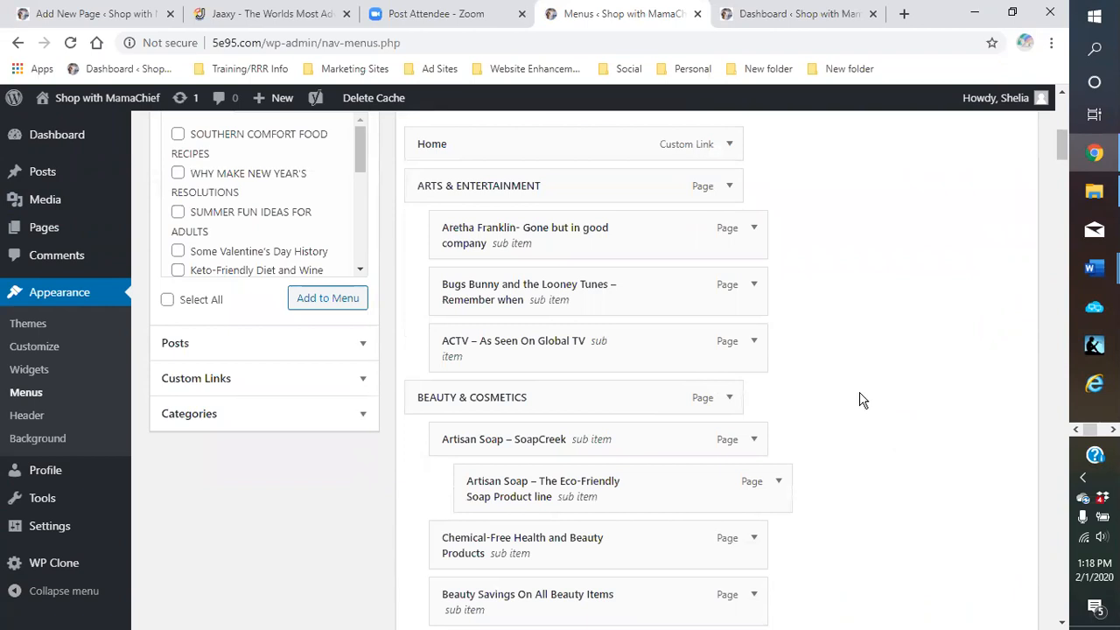
scroll(862, 400, down, 1)
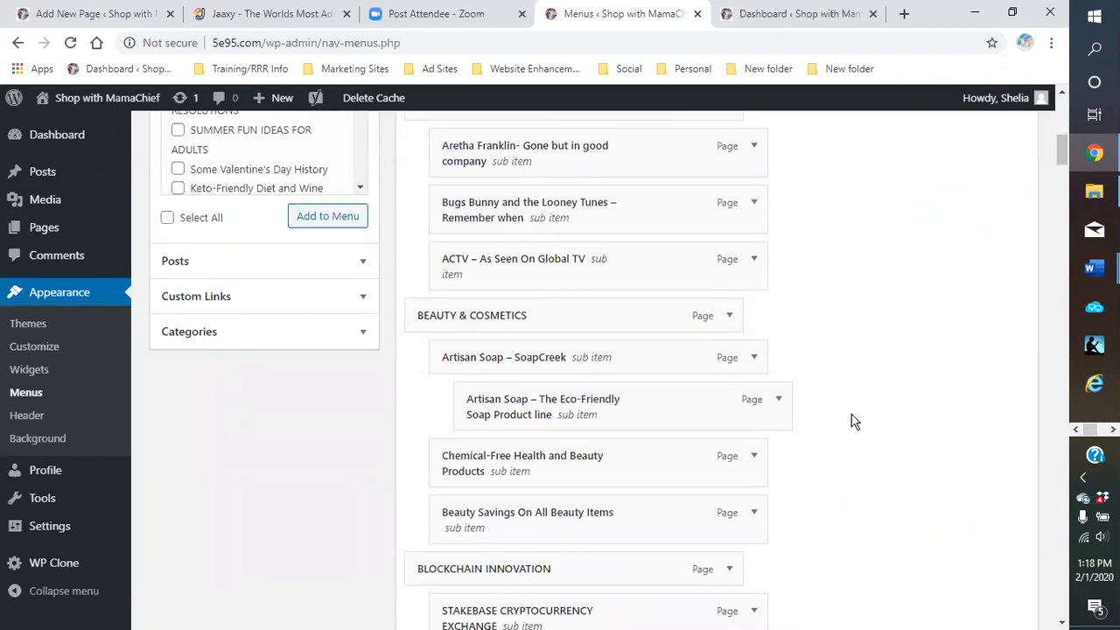
scroll(849, 420, down, 1)
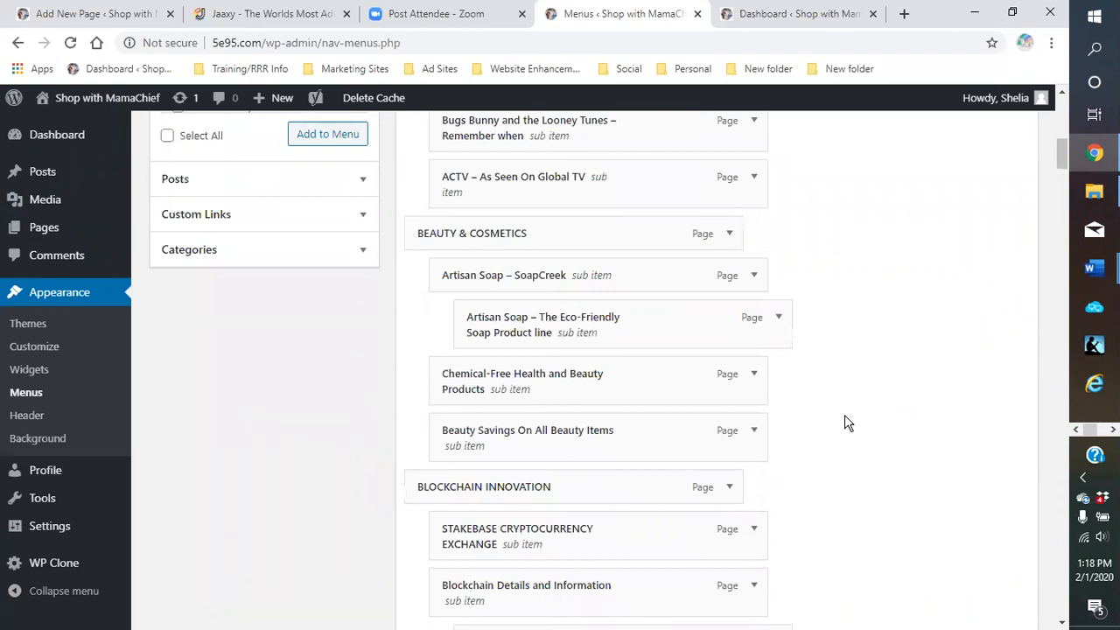
scroll(846, 416, down, 1)
scroll(845, 416, down, 5)
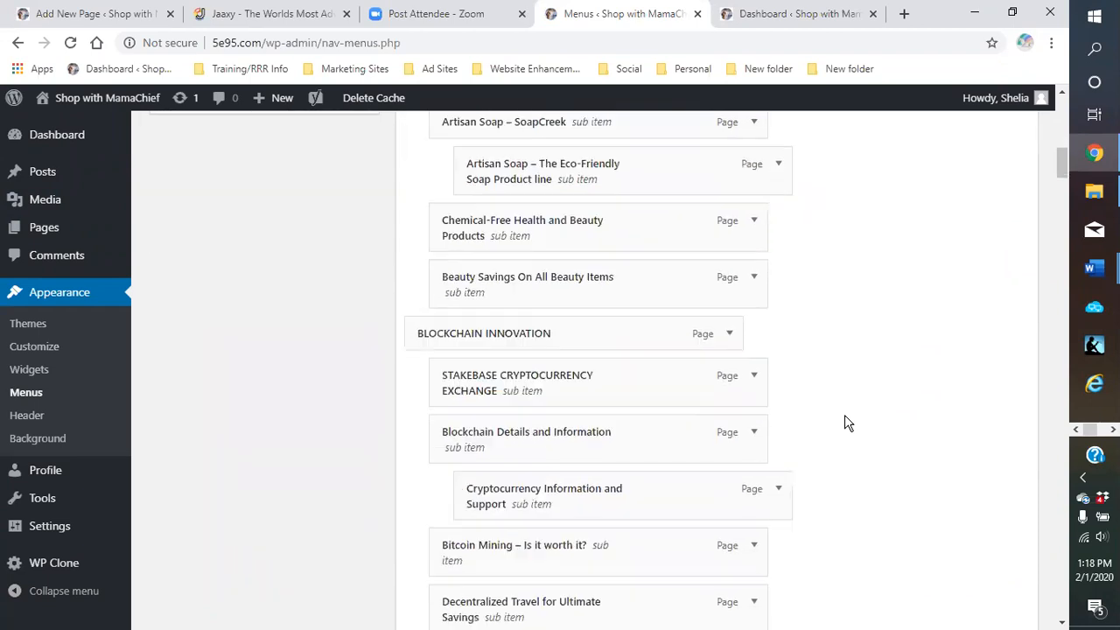
scroll(840, 422, down, 6)
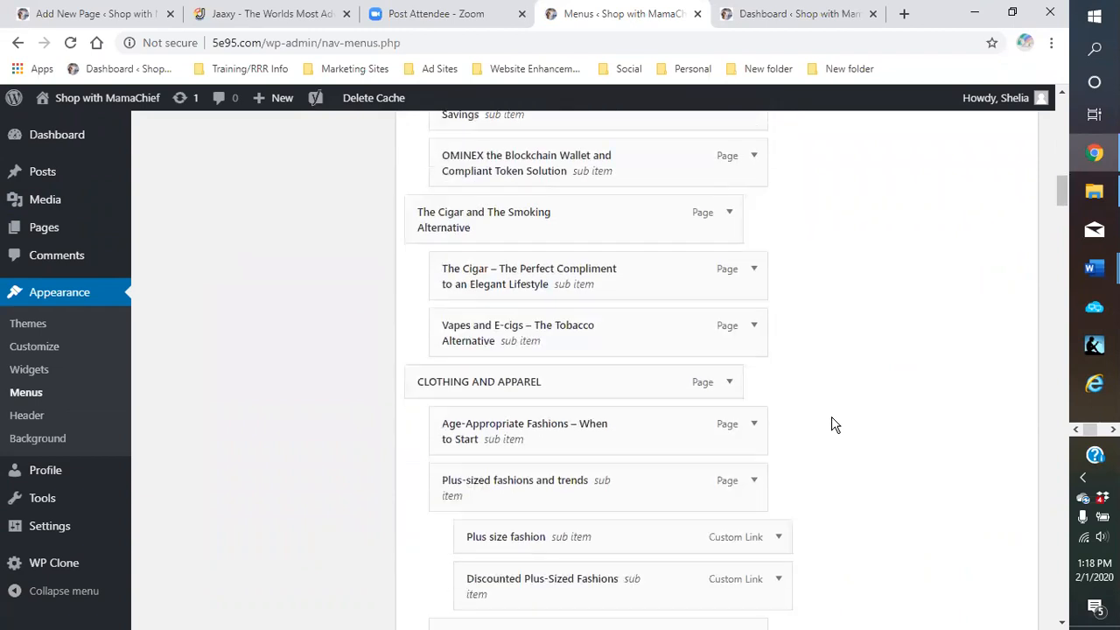
scroll(829, 424, down, 6)
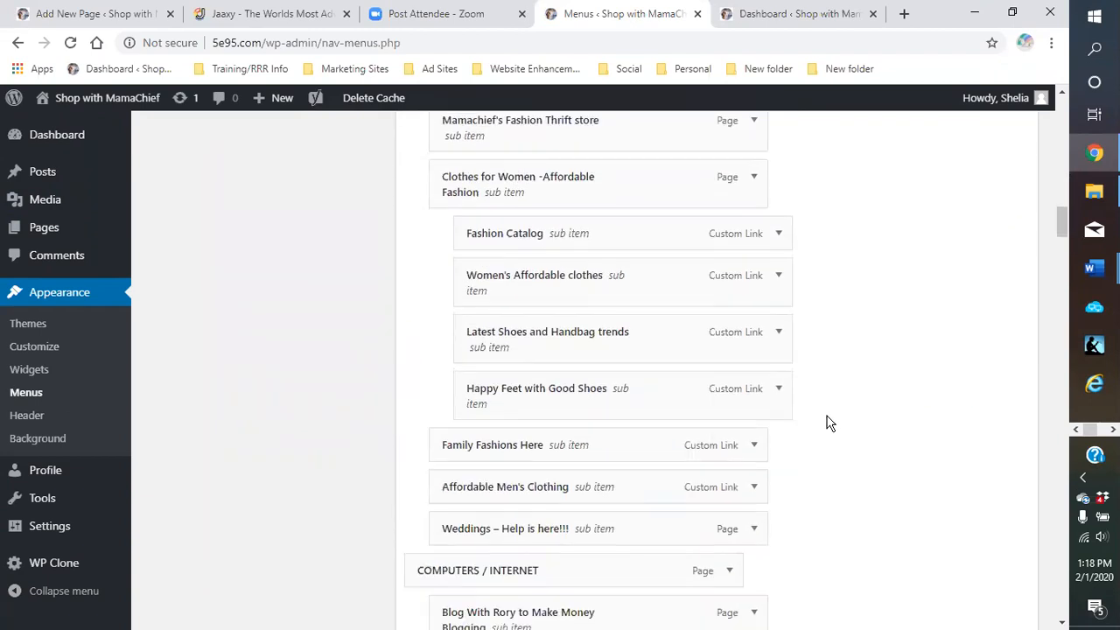
scroll(830, 424, down, 2)
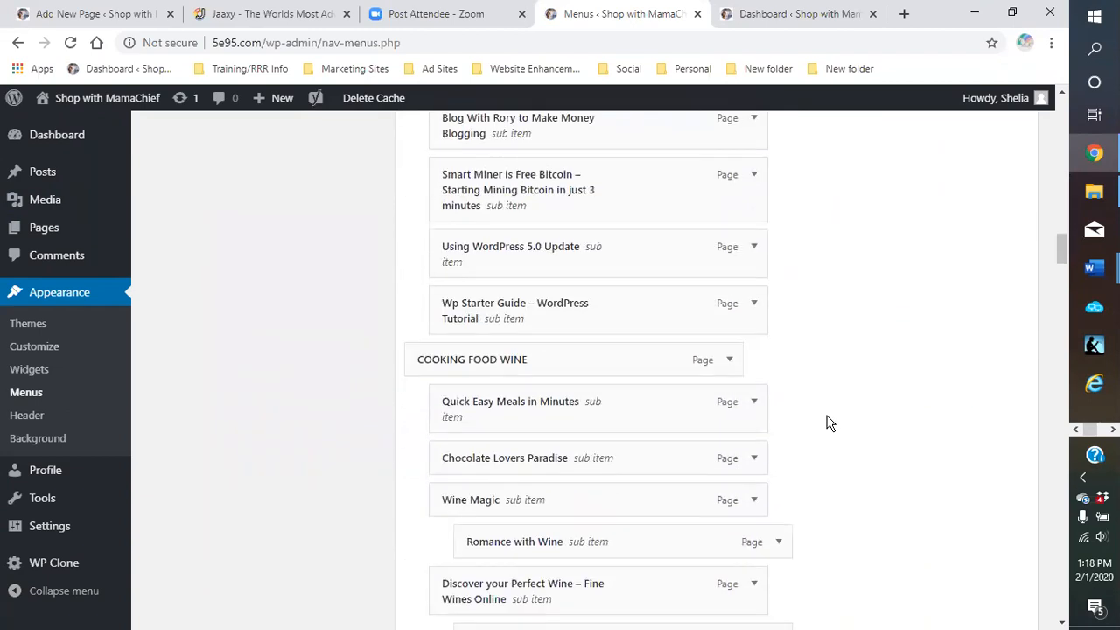
scroll(830, 423, down, 1)
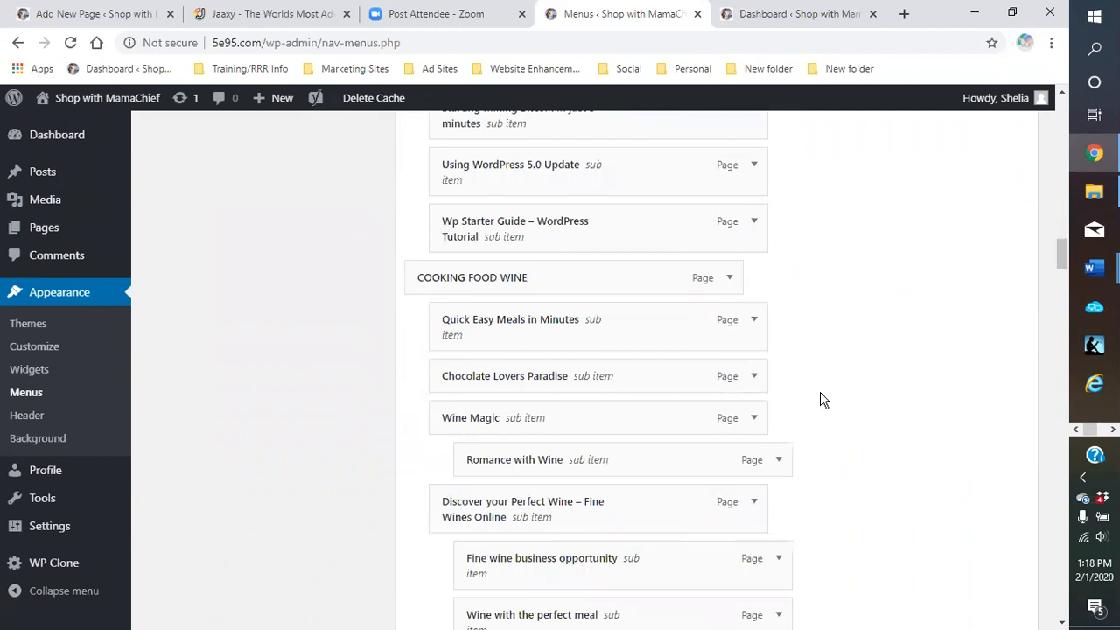
scroll(823, 400, down, 1)
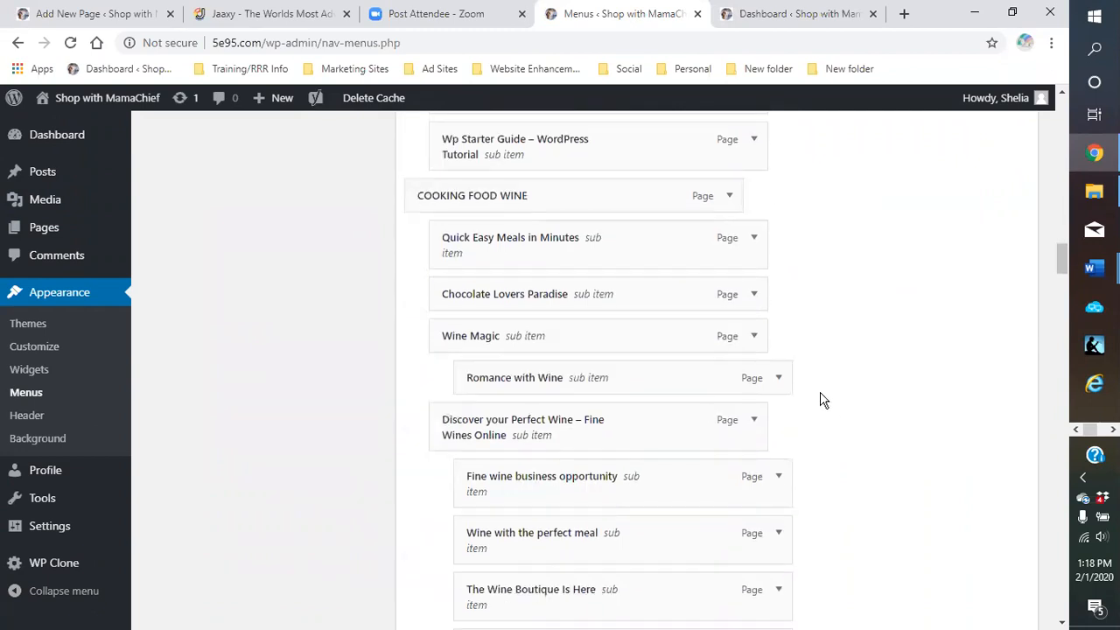
scroll(823, 400, down, 3)
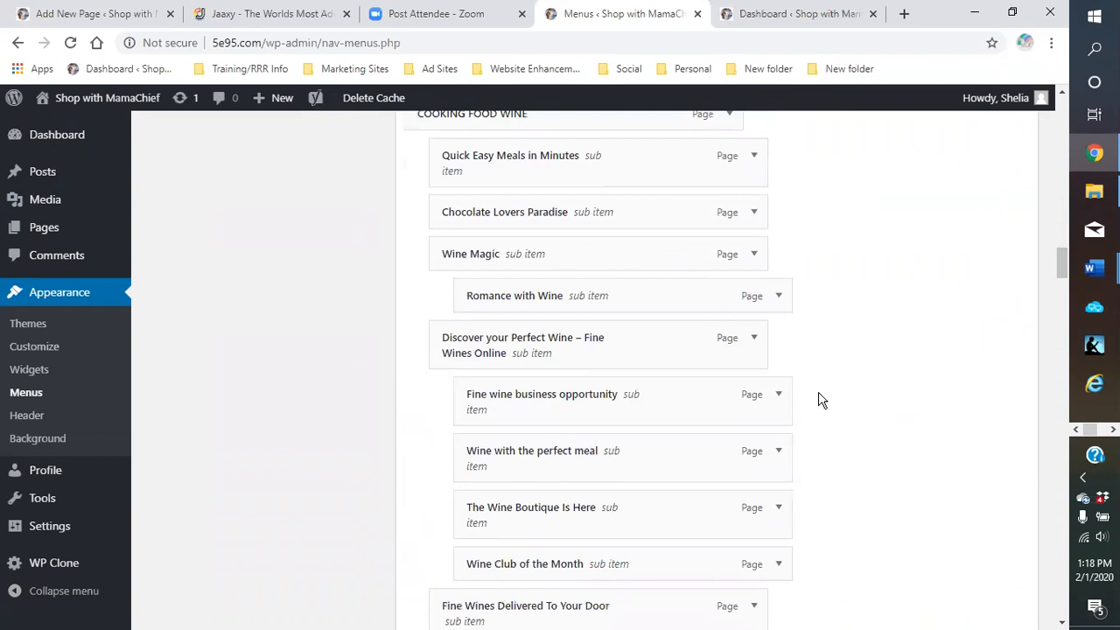
scroll(820, 399, down, 3)
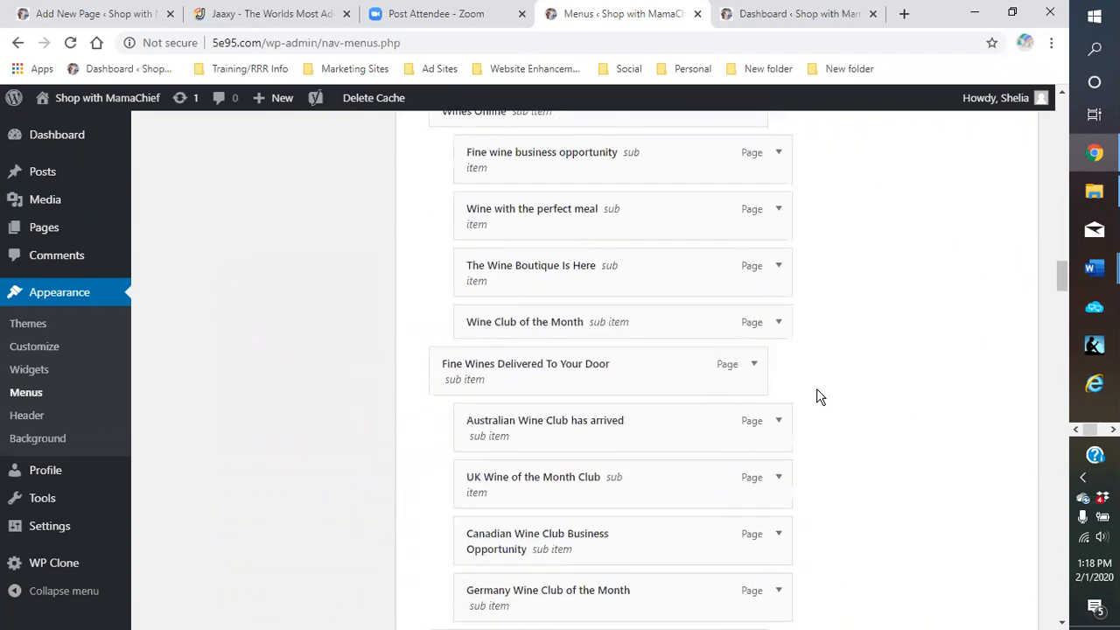
scroll(816, 396, down, 1)
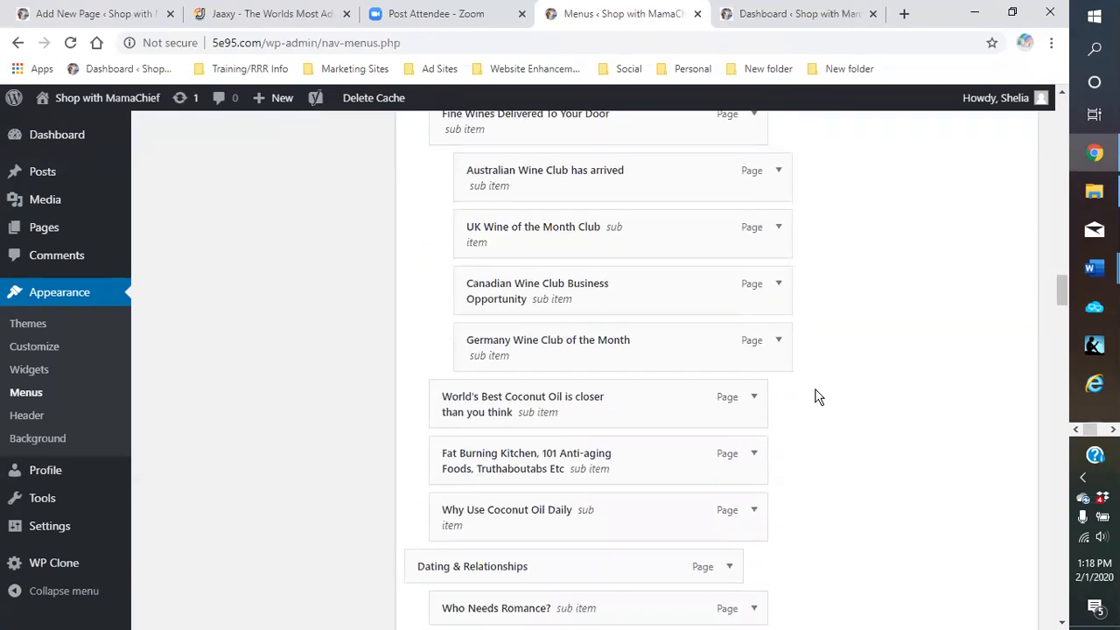
Remove the World's Best Coconut Oil and Why Use Coconut Oil Daily menu items
click(754, 399)
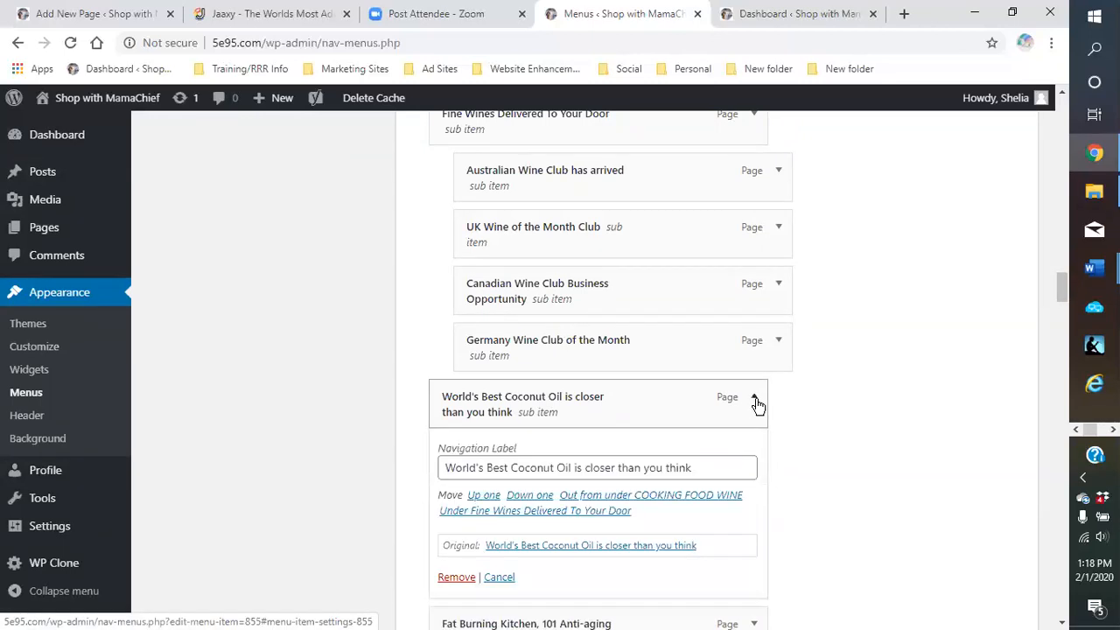
scroll(807, 446, down, 1)
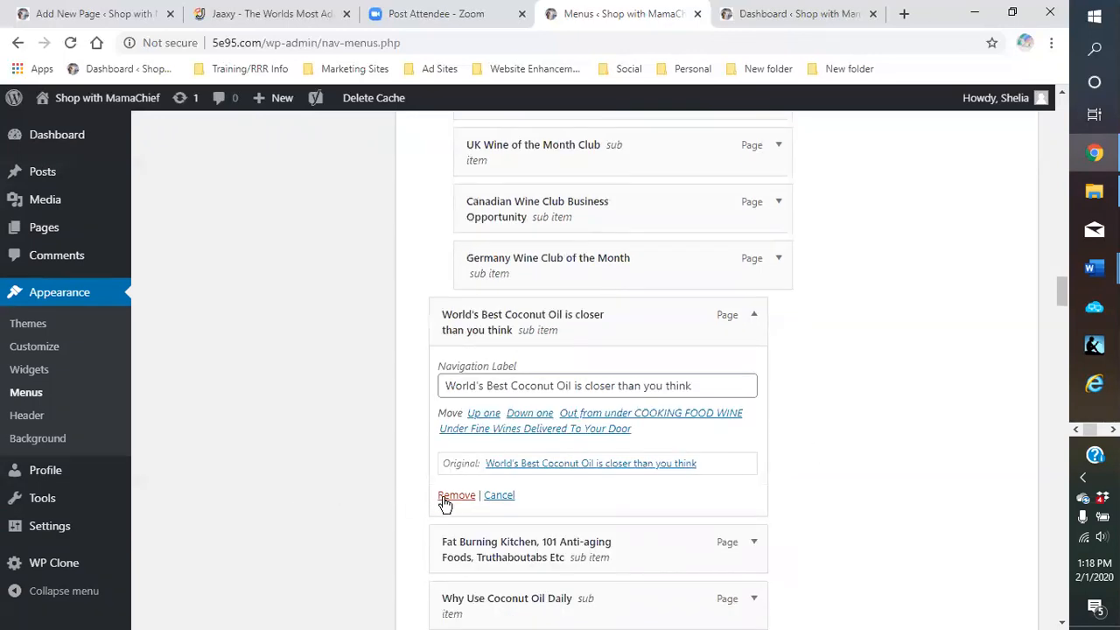
click(447, 497)
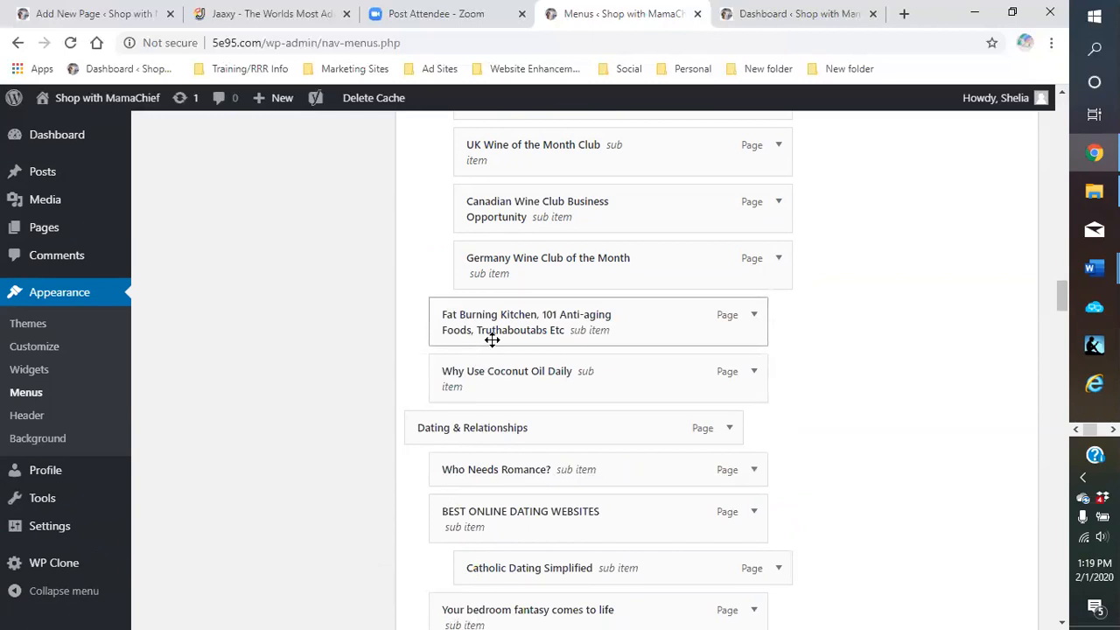
click(754, 372)
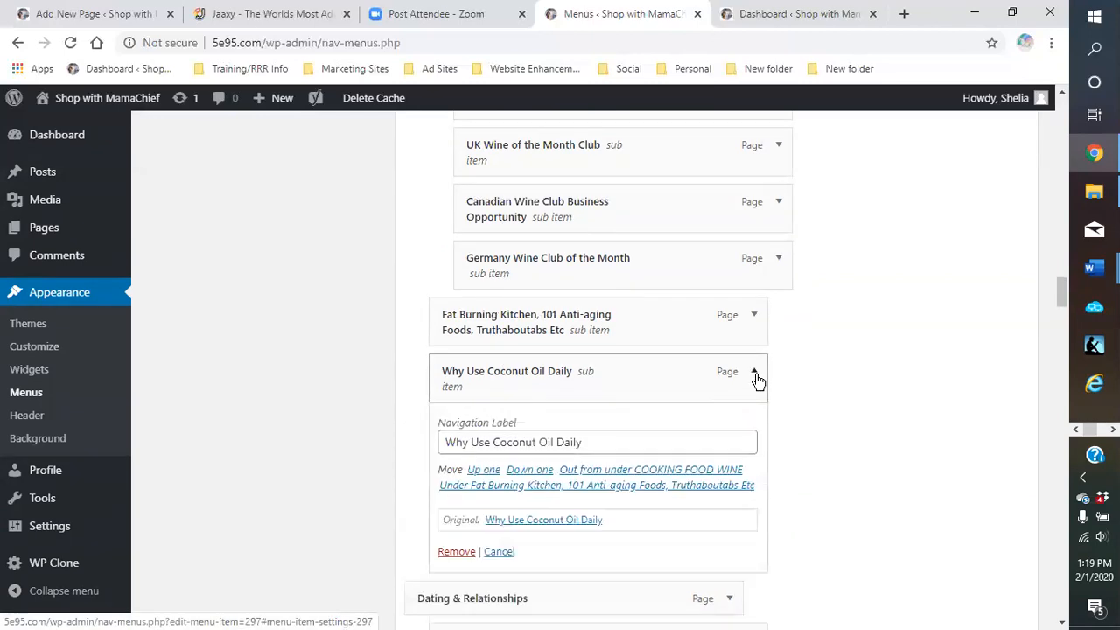
click(456, 553)
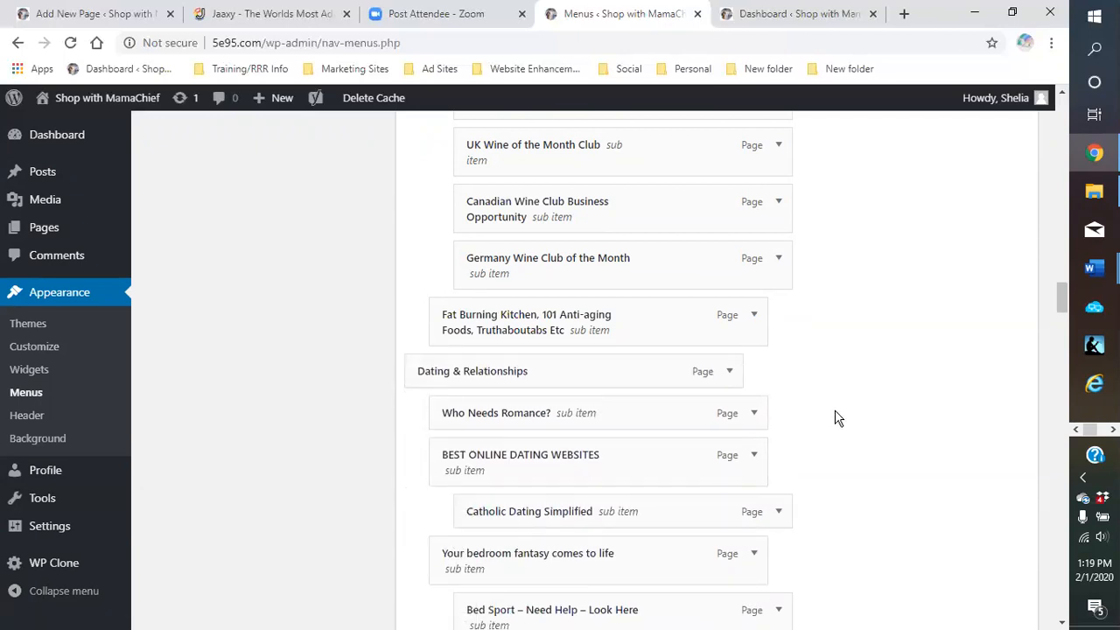
scroll(830, 419, up, 15)
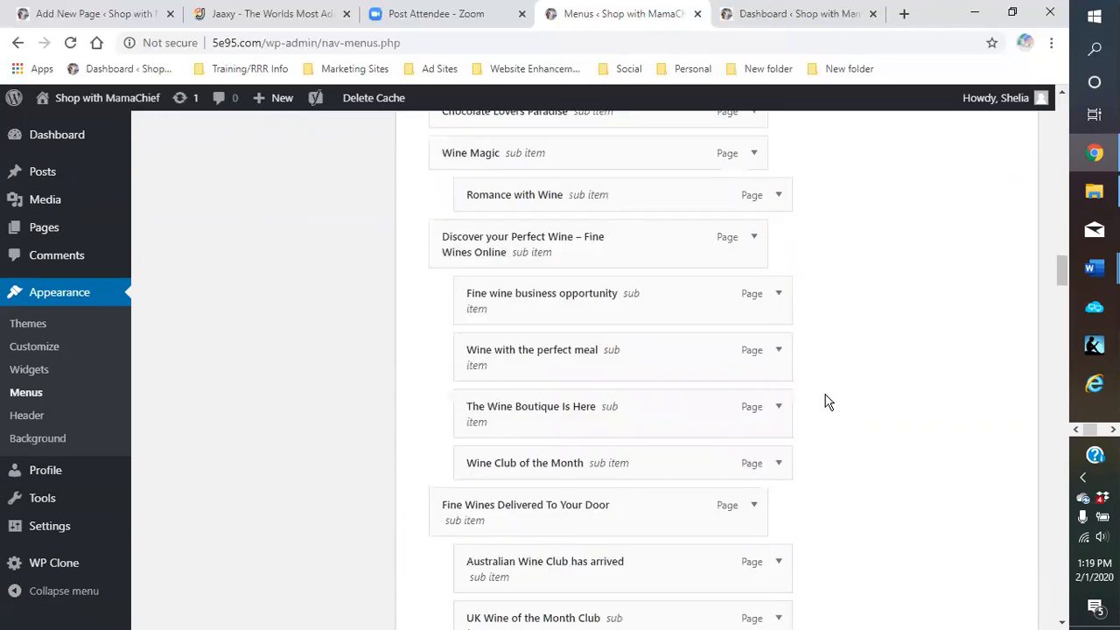
scroll(846, 364, up, 12)
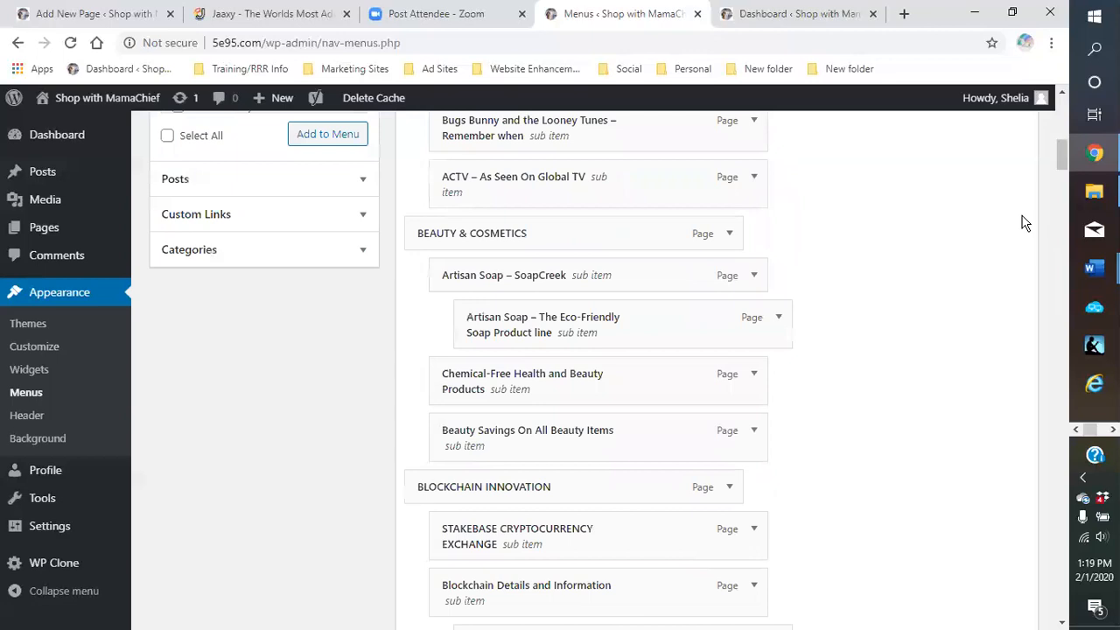
scroll(928, 265, up, 5)
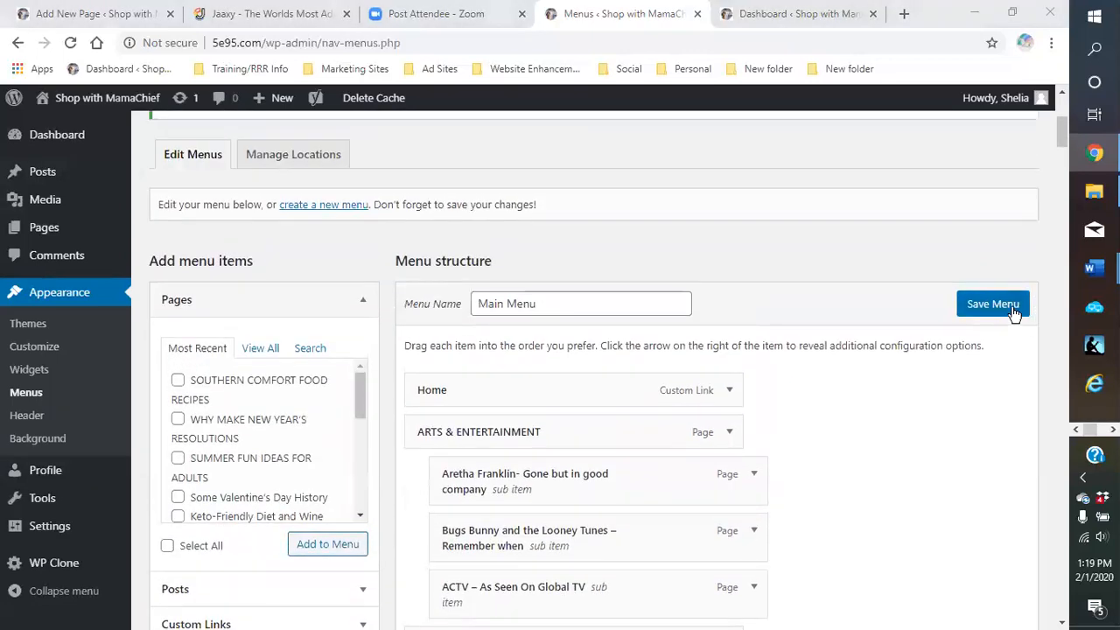
Save the Main Menu and review its updated structure, returning to the top
click(1014, 306)
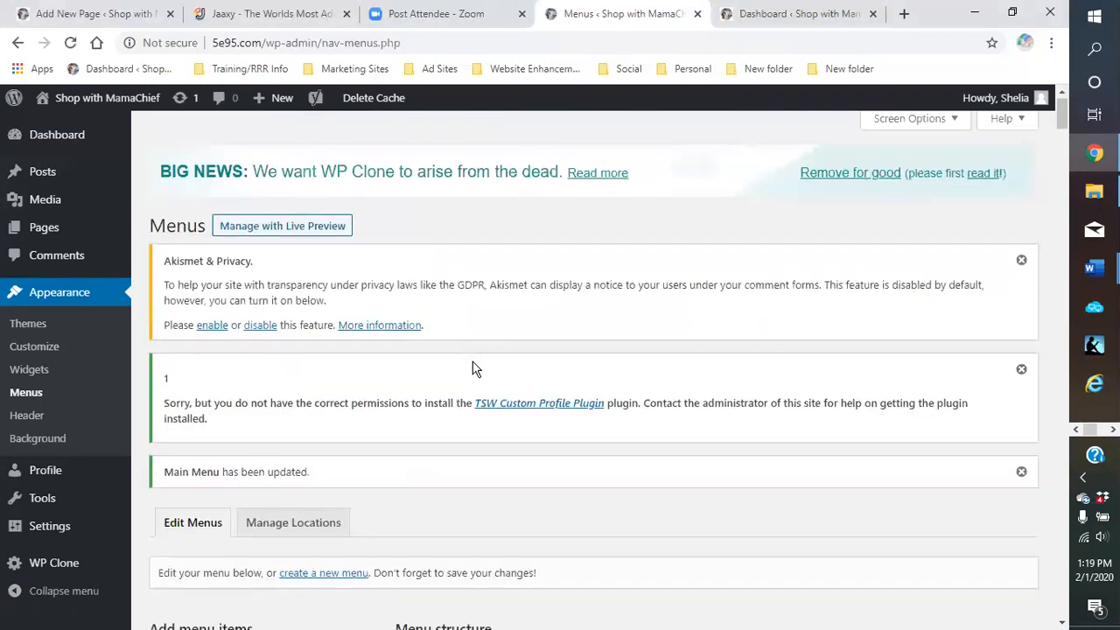
scroll(762, 398, down, 5)
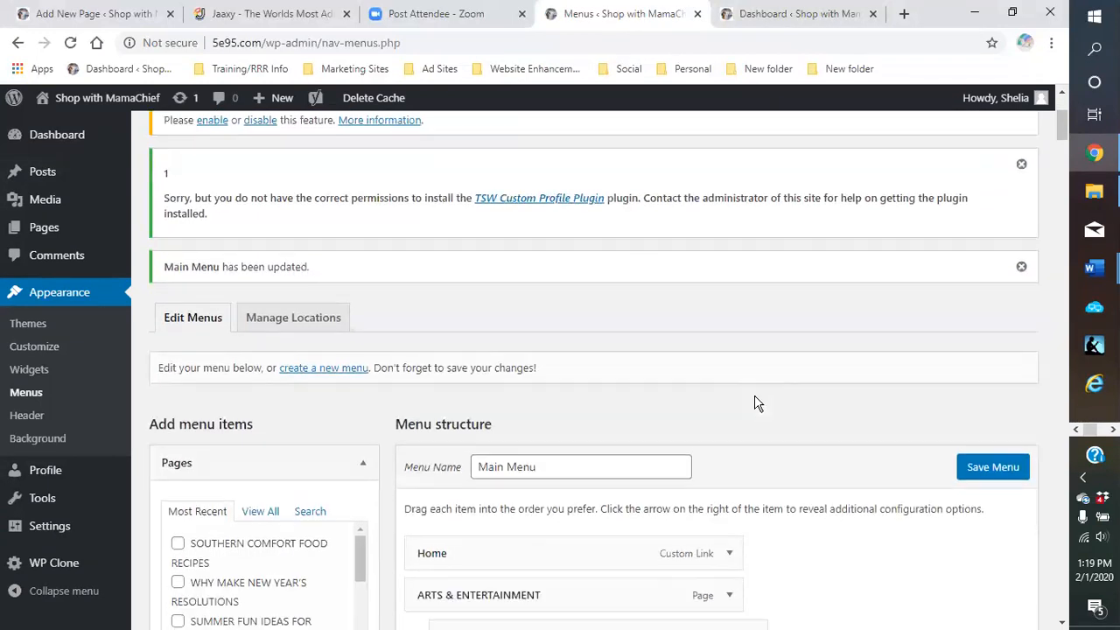
scroll(822, 354, down, 10)
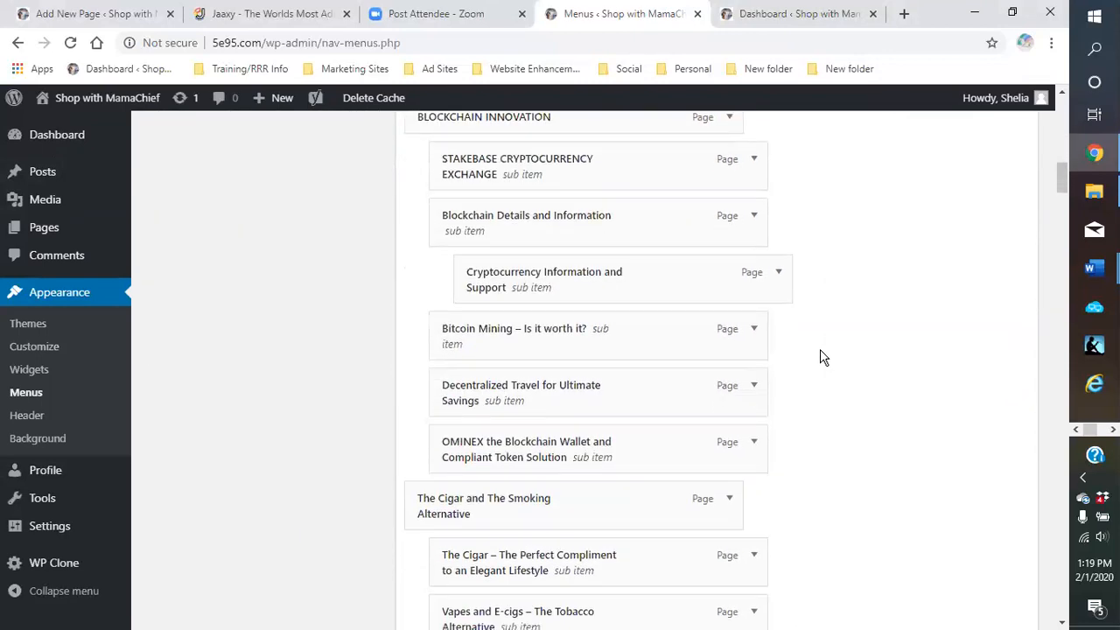
scroll(822, 361, down, 8)
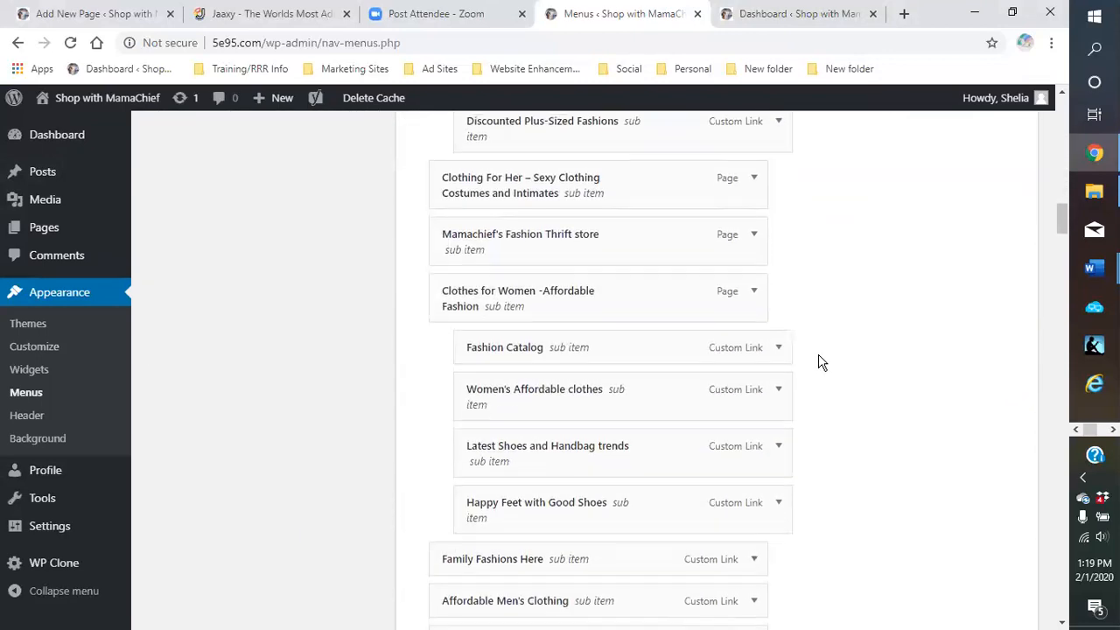
scroll(810, 359, down, 6)
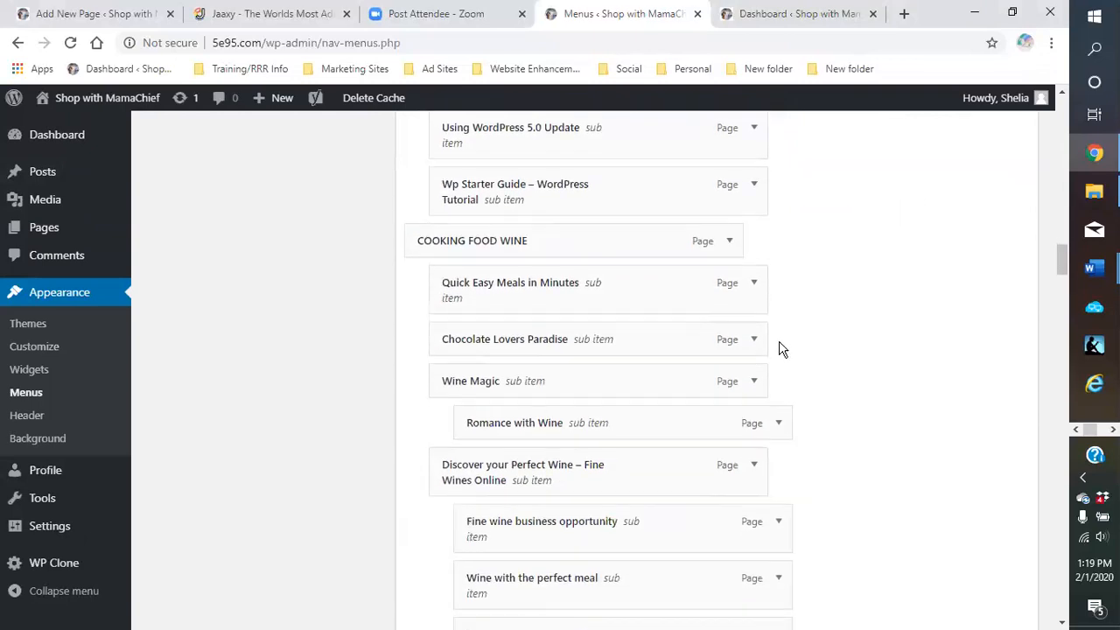
scroll(525, 396, down, 1)
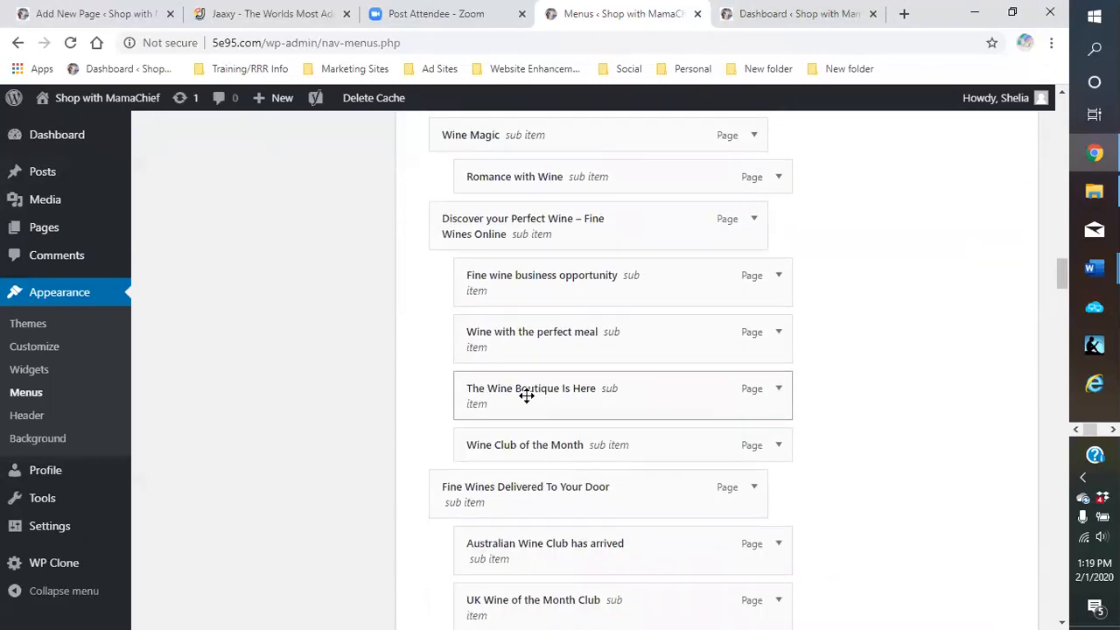
scroll(518, 388, down, 1)
scroll(519, 389, down, 1)
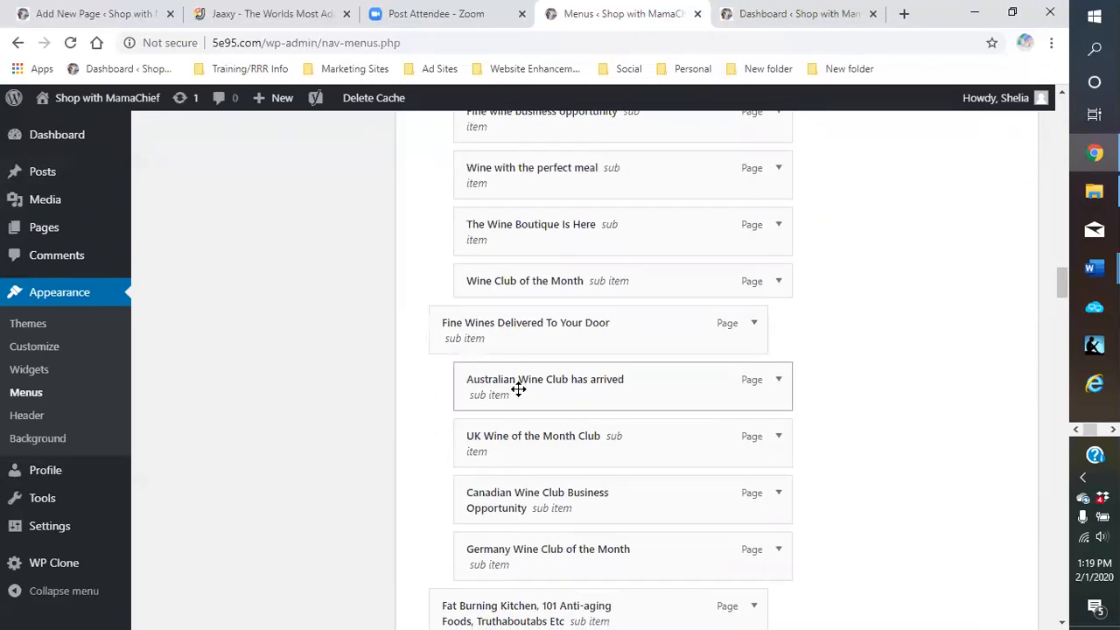
scroll(519, 389, up, 4)
scroll(315, 350, up, 14)
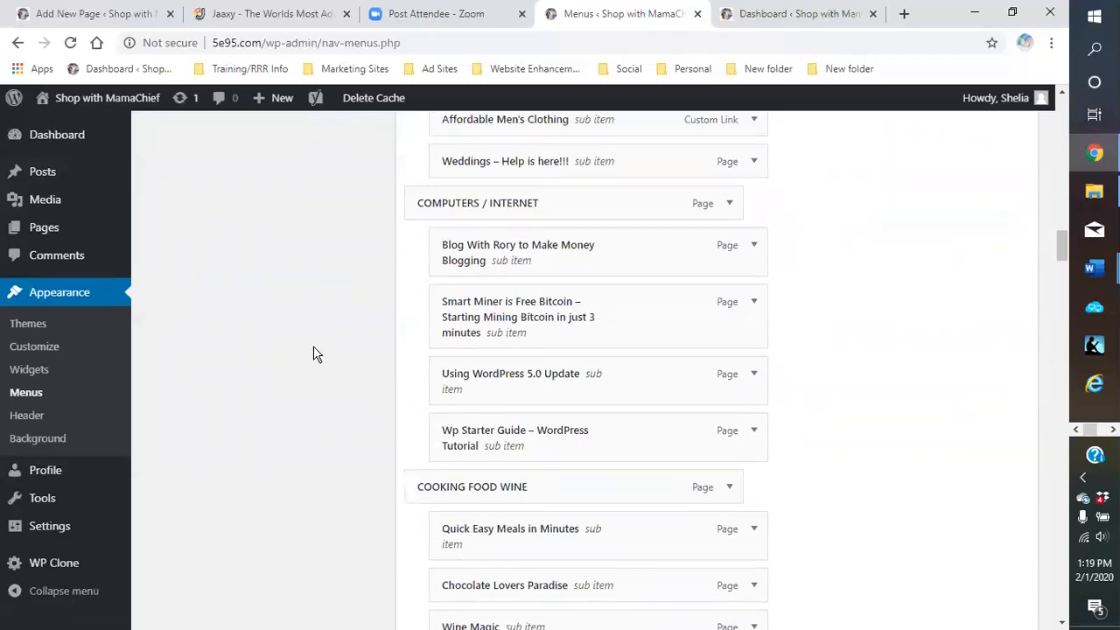
scroll(319, 341, up, 10)
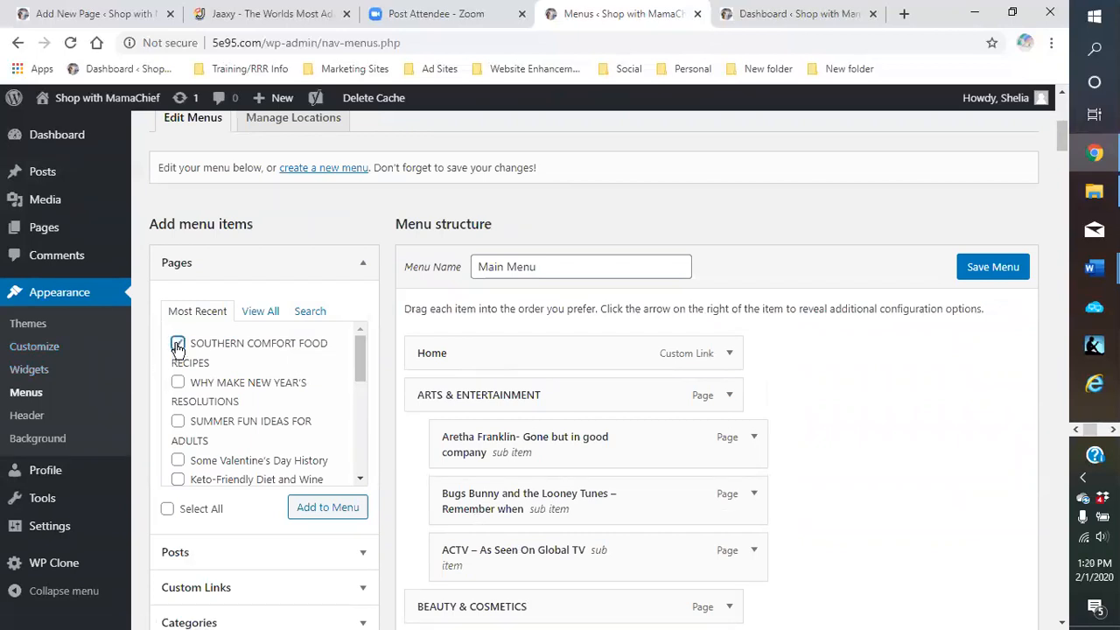
Add the Southern Comfort Food Recipes and Keto-Friendly Diet and Wine pages to the Main Menu
click(178, 481)
click(310, 515)
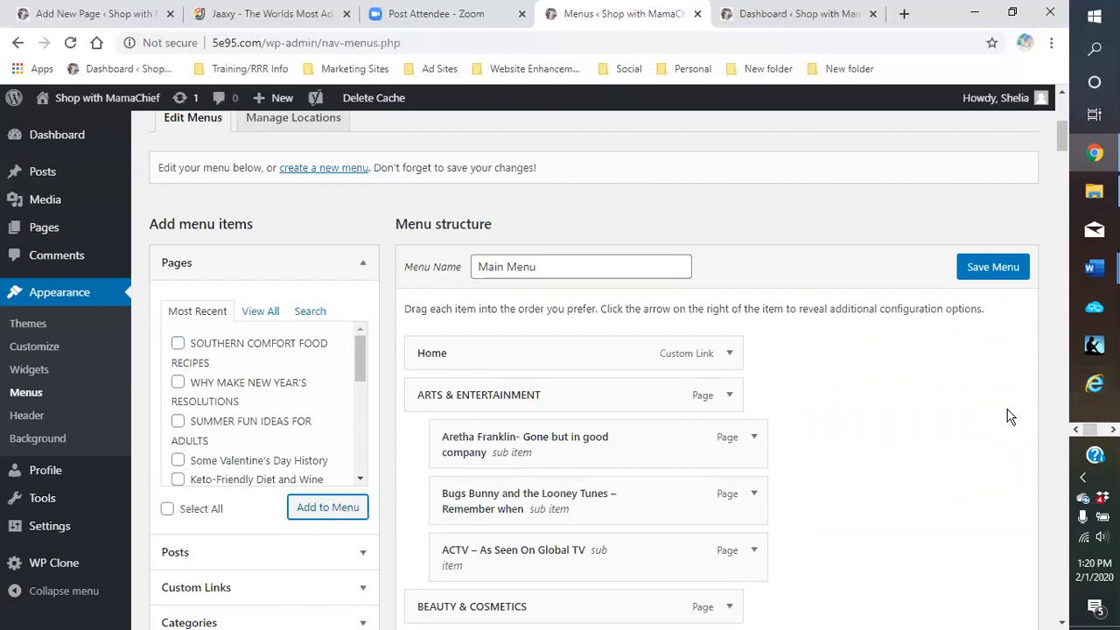
scroll(1007, 416, down, 6)
Drag SOUTHERN COMFORT FOOD RECIPES under COOKING FOOD WINE and nest Quick Easy Meals beneath it
drag(1062, 175, 1059, 606)
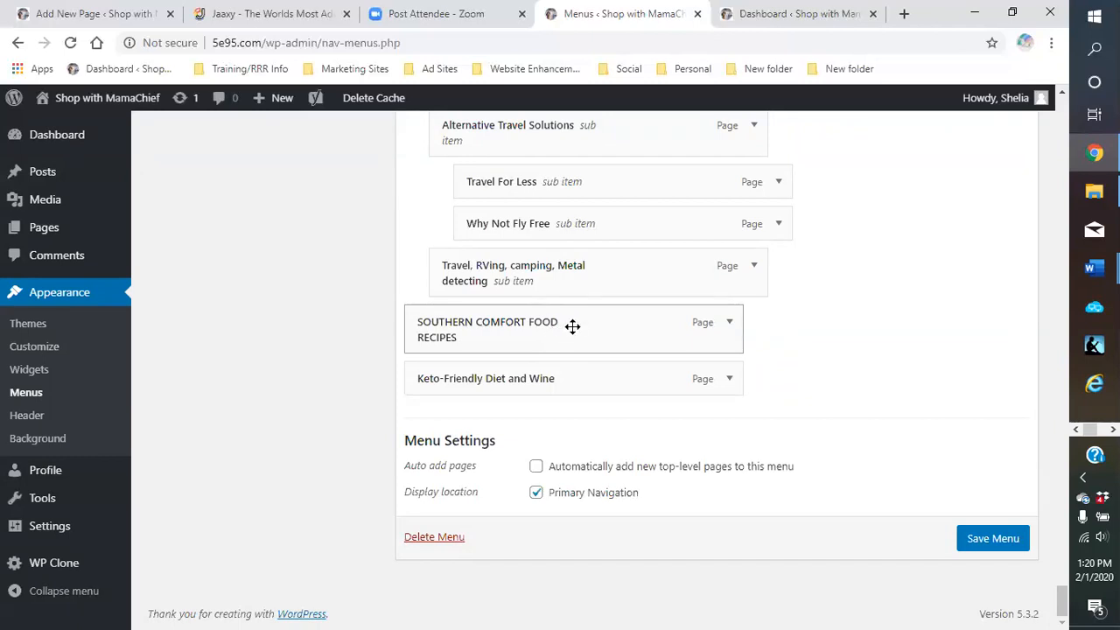
mouse_move(580, 294)
mouse_down()
mouse_move(552, 219)
mouse_move(580, 115)
mouse_move(572, 12)
mouse_move(590, 41)
mouse_move(586, 16)
mouse_move(575, 100)
mouse_move(575, 12)
mouse_move(569, 127)
mouse_move(586, 31)
mouse_move(578, 65)
mouse_move(574, 44)
mouse_move(560, 122)
mouse_move(558, 68)
mouse_move(576, 35)
mouse_move(570, 79)
mouse_move(575, 20)
mouse_move(552, 110)
mouse_move(582, 94)
mouse_move(588, 72)
mouse_up()
drag(582, 70, 619, 344)
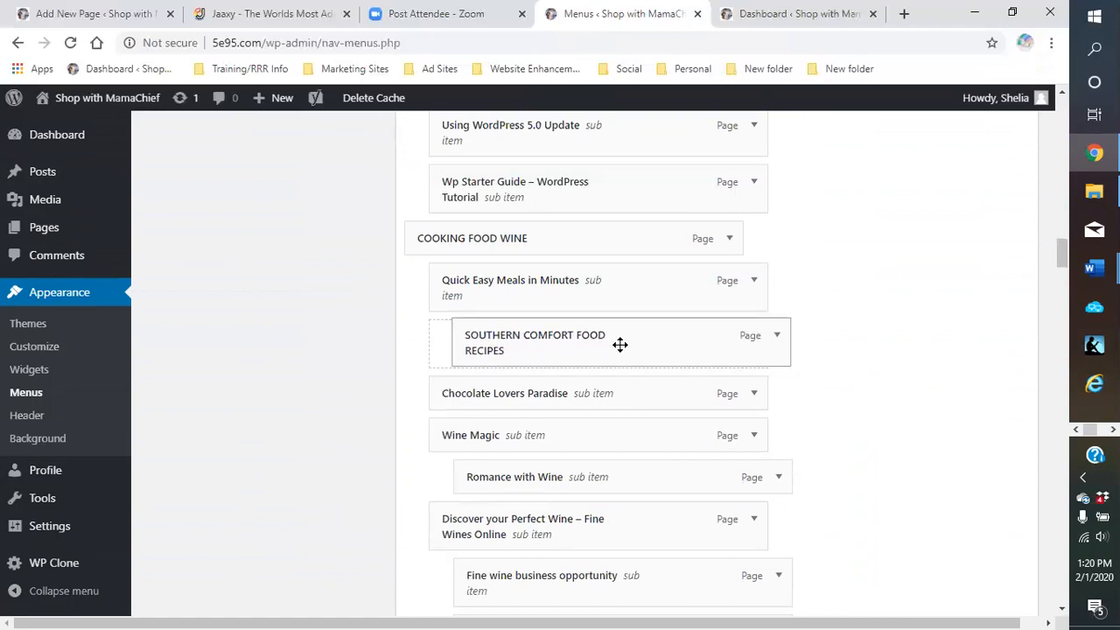
mouse_move(620, 344)
mouse_down()
mouse_move(608, 346)
mouse_move(628, 348)
mouse_up()
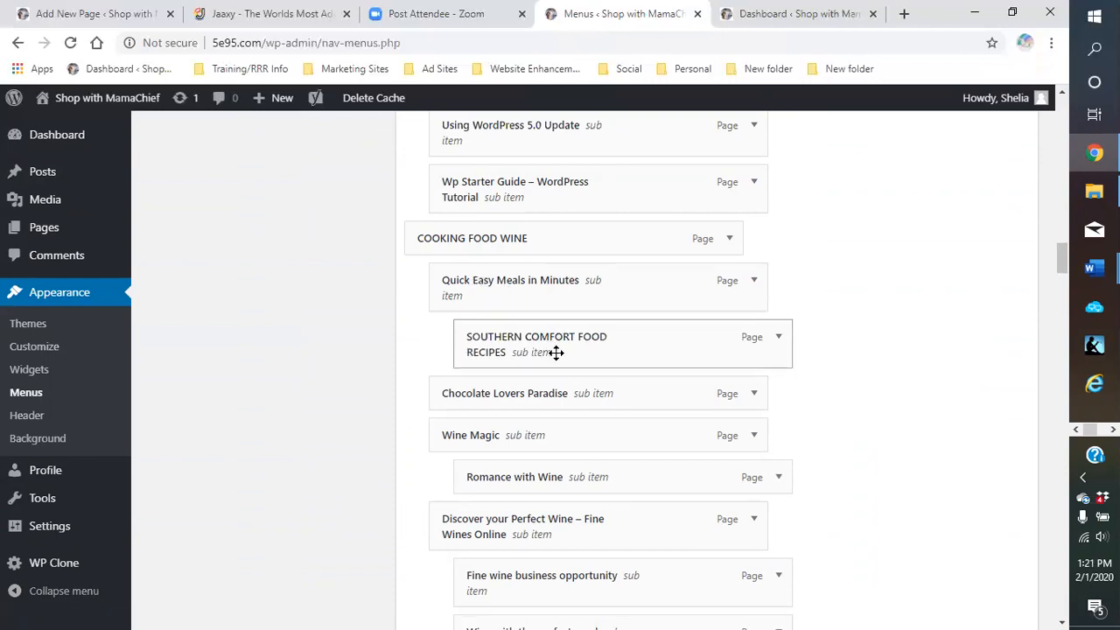
drag(546, 343, 503, 290)
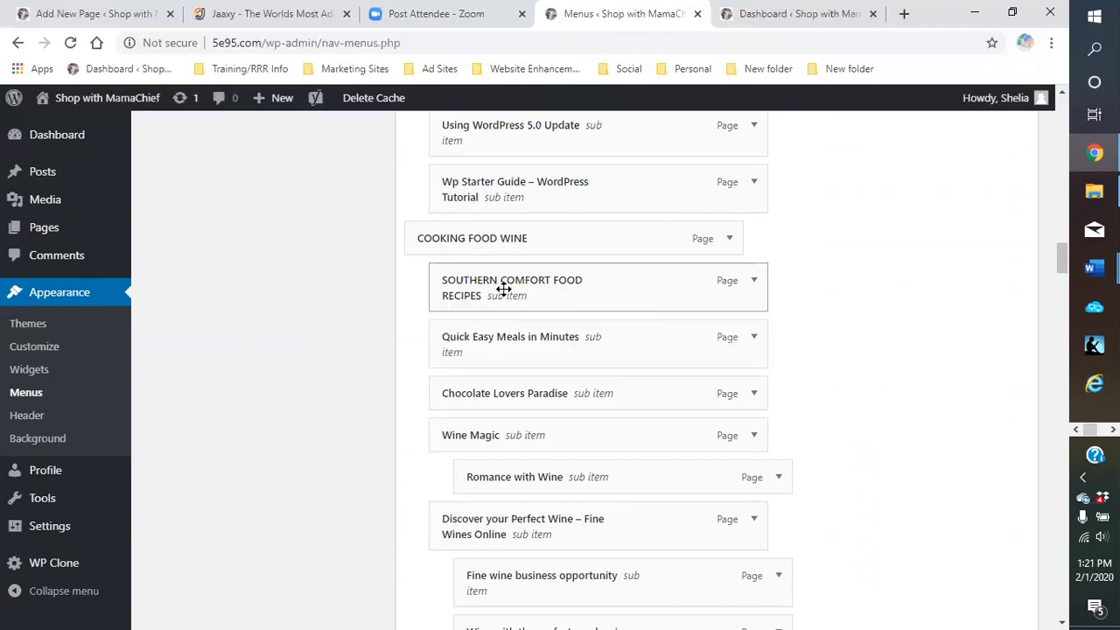
drag(504, 343, 570, 338)
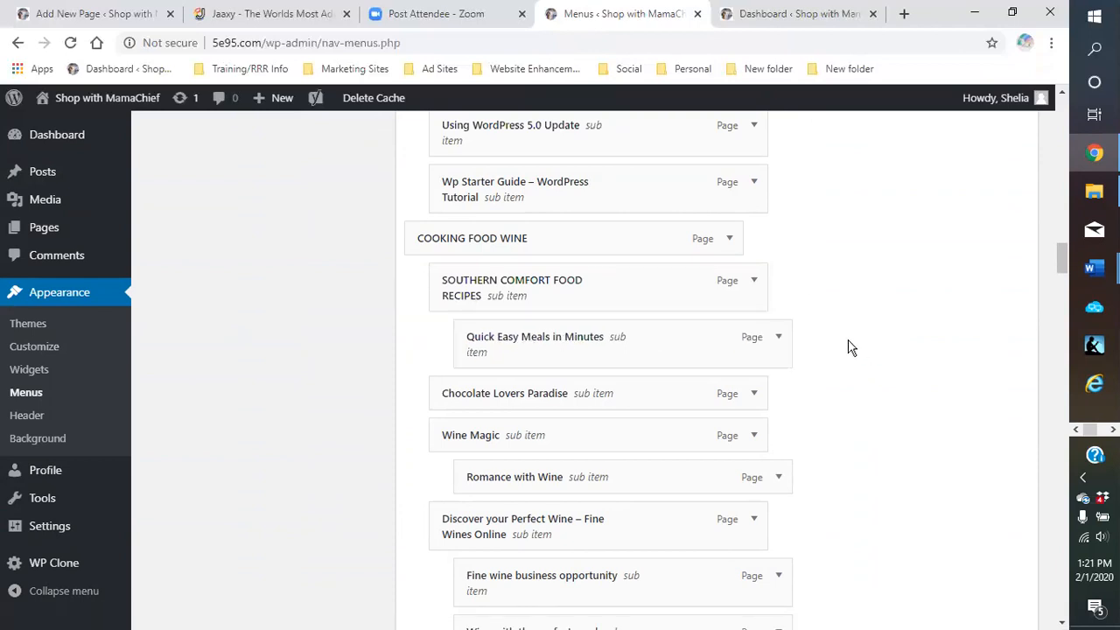
Drag Keto-Friendly Diet and Wine up beneath HEALTH & FITNESS AND WEIGHT-LOSS
scroll(846, 347, down, 18)
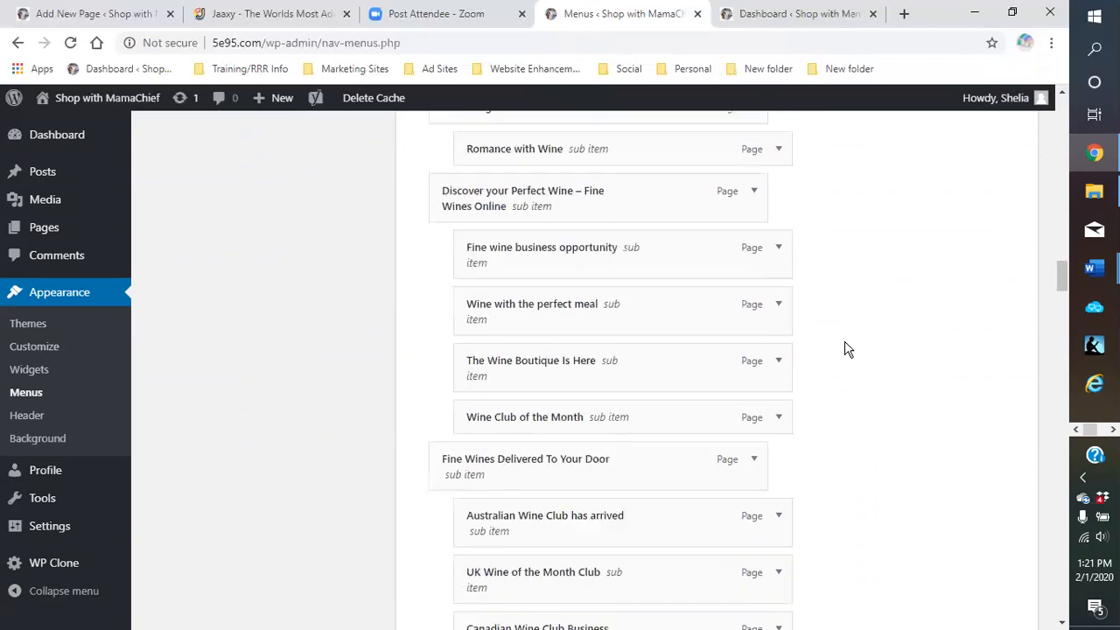
scroll(853, 367, down, 6)
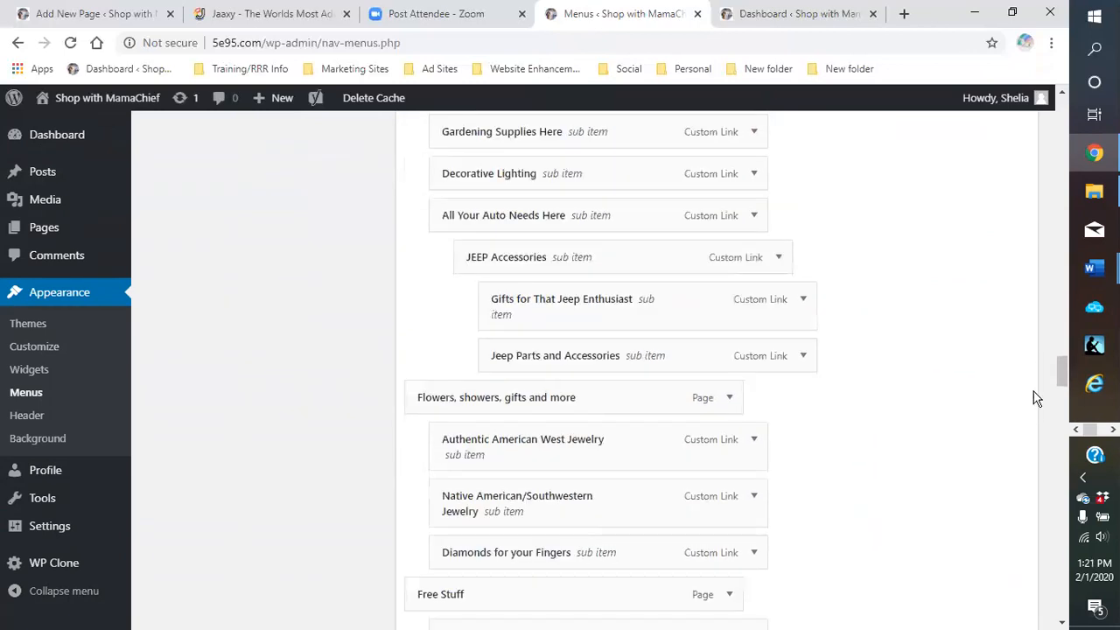
drag(1066, 370, 1072, 602)
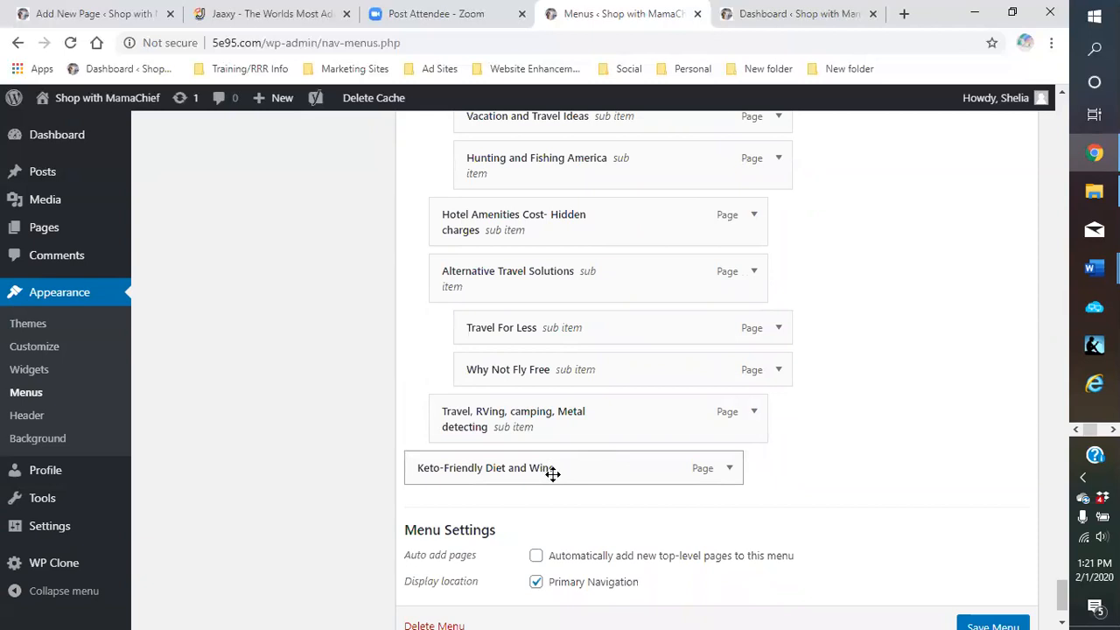
mouse_move(561, 433)
mouse_down()
mouse_move(592, 207)
mouse_move(584, 58)
mouse_move(580, 115)
mouse_move(596, 67)
mouse_move(584, 106)
mouse_move(599, 75)
mouse_move(597, 113)
mouse_move(594, 54)
mouse_move(580, 110)
mouse_move(578, 83)
mouse_move(567, 93)
mouse_move(561, 75)
mouse_move(556, 112)
mouse_move(563, 68)
mouse_move(552, 91)
mouse_move(576, 317)
mouse_up()
Close the Save As dialog that opened by mistake
right_click(575, 317)
click(610, 398)
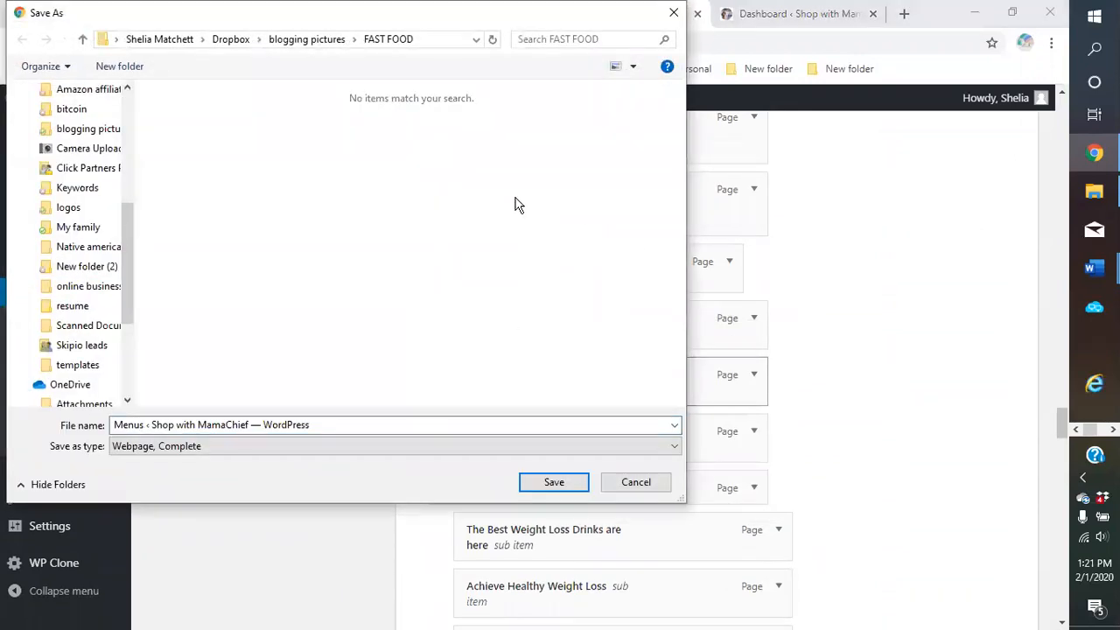
click(674, 12)
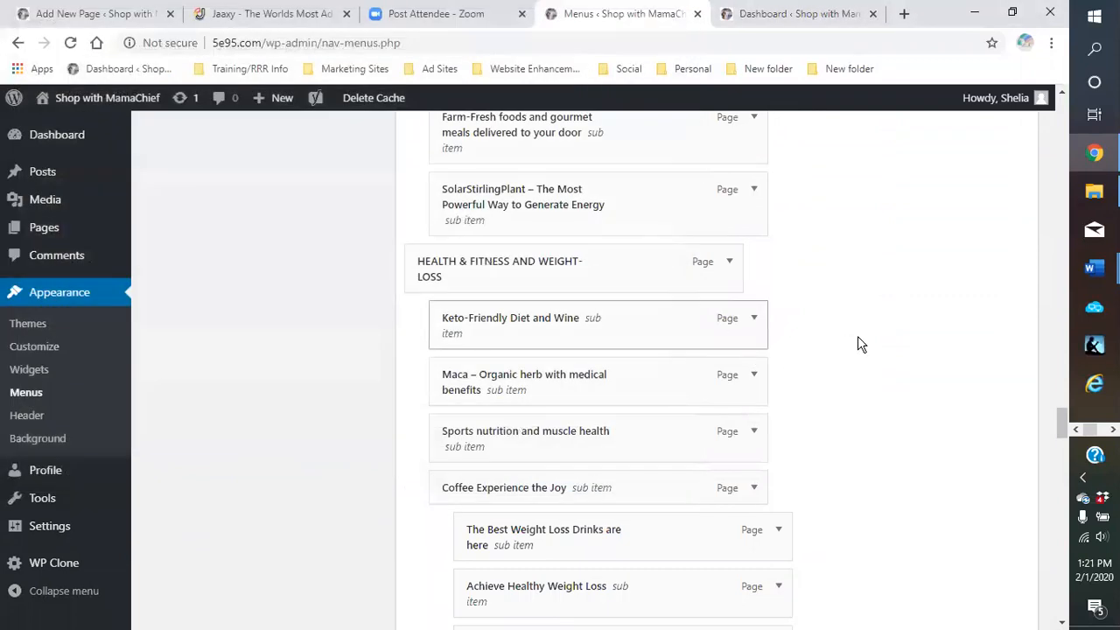
Nest Keto and Ketosis under Keto-Friendly Diet and Wine
scroll(867, 338, down, 2)
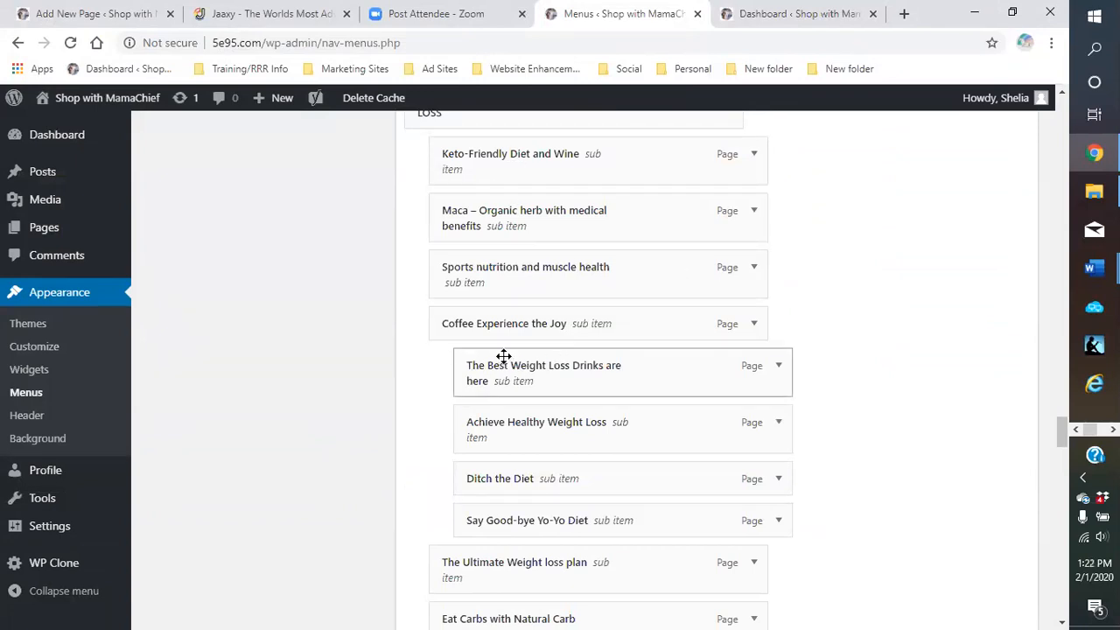
scroll(504, 354, down, 2)
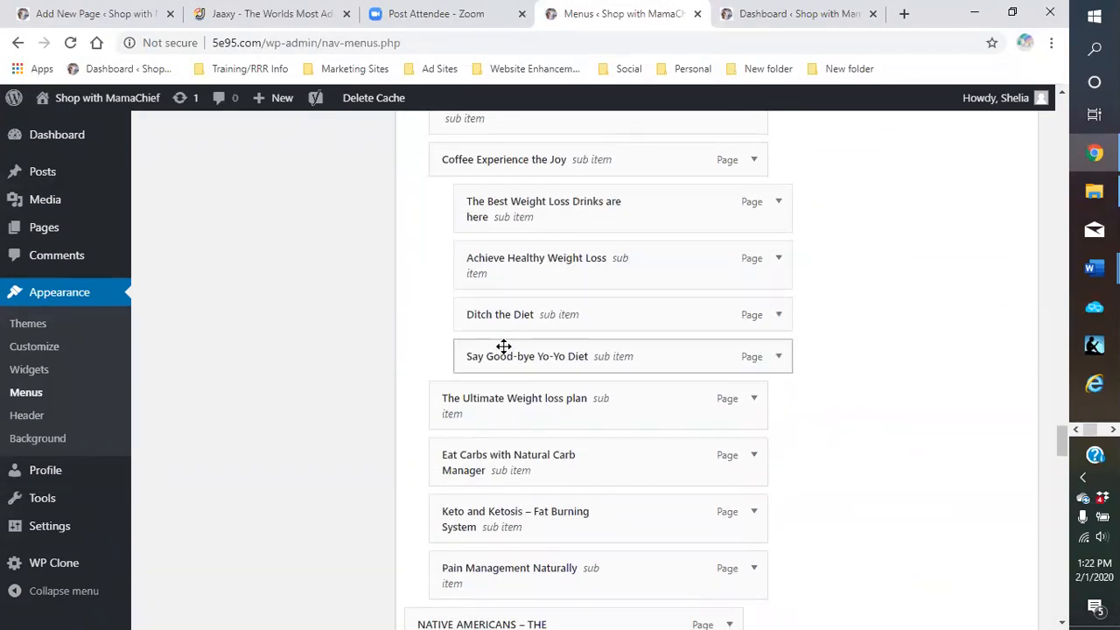
scroll(504, 347, up, 2)
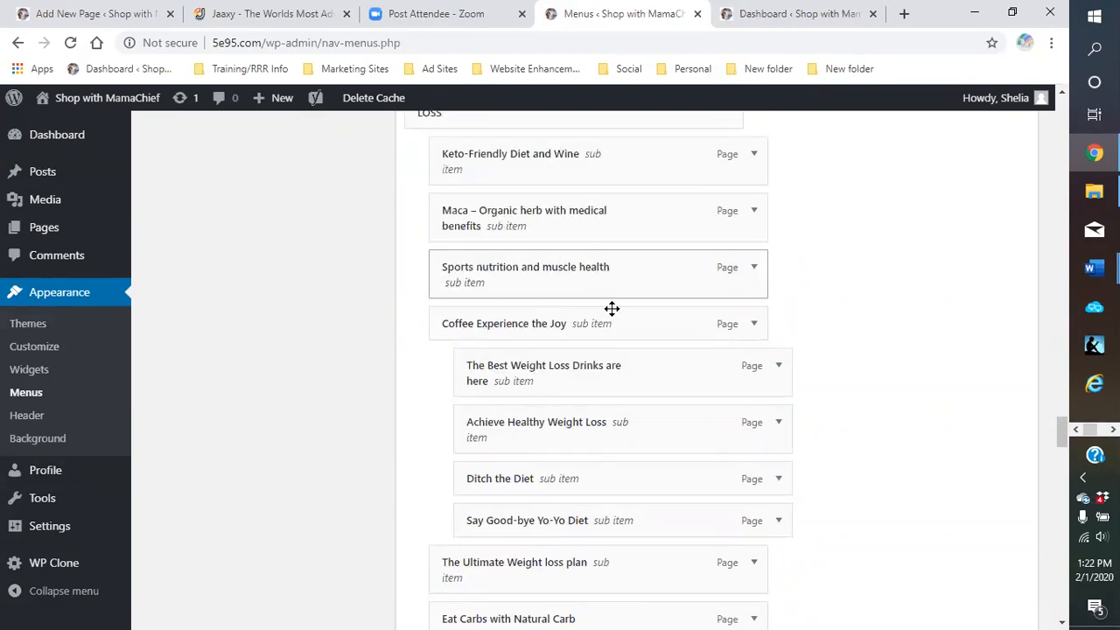
scroll(611, 308, down, 2)
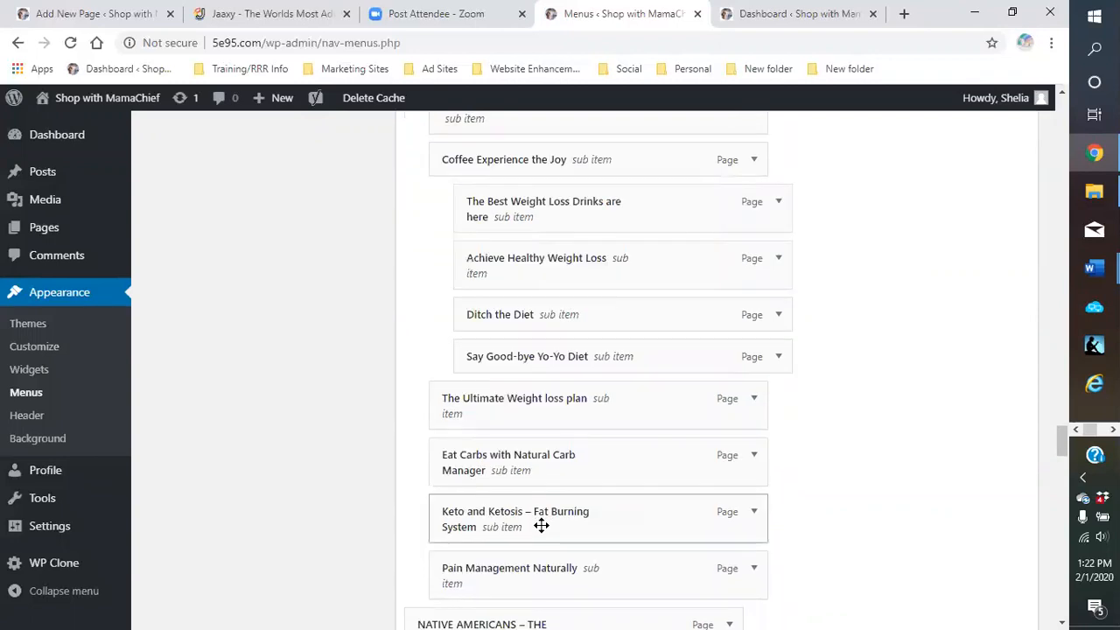
mouse_move(541, 524)
mouse_down()
mouse_move(565, 394)
mouse_move(540, 253)
mouse_move(560, 138)
mouse_move(560, 147)
mouse_move(581, 96)
mouse_move(583, 201)
mouse_move(572, 95)
mouse_move(565, 347)
mouse_move(548, 360)
mouse_move(589, 349)
mouse_up()
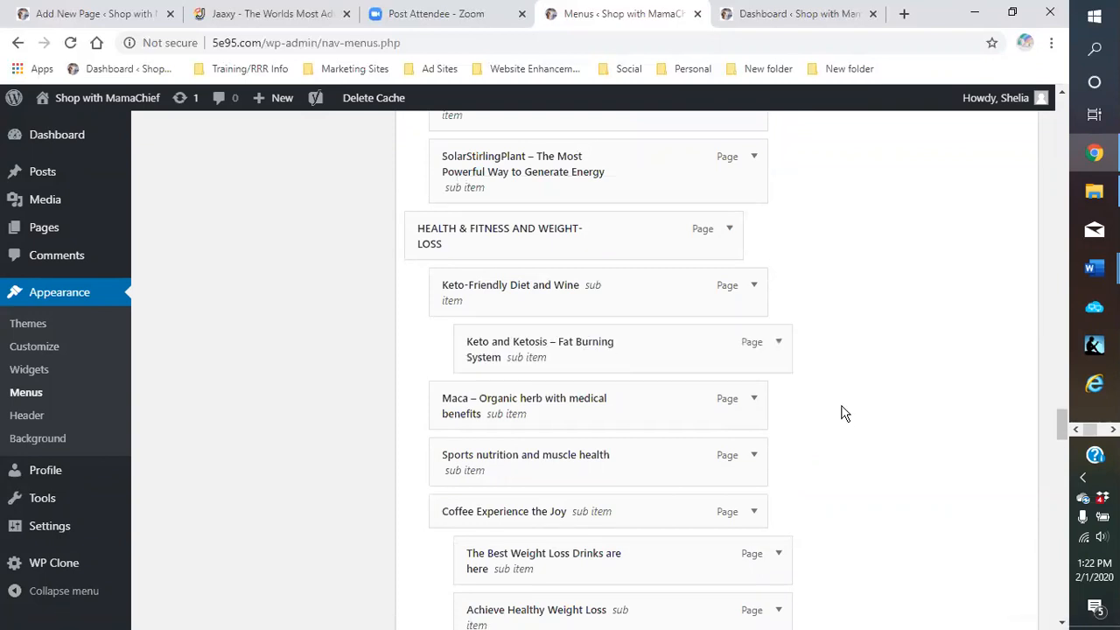
Remove the Pain Management Naturally and Eat Carbs with Natural Carb Manager items from the menu
scroll(843, 410, down, 3)
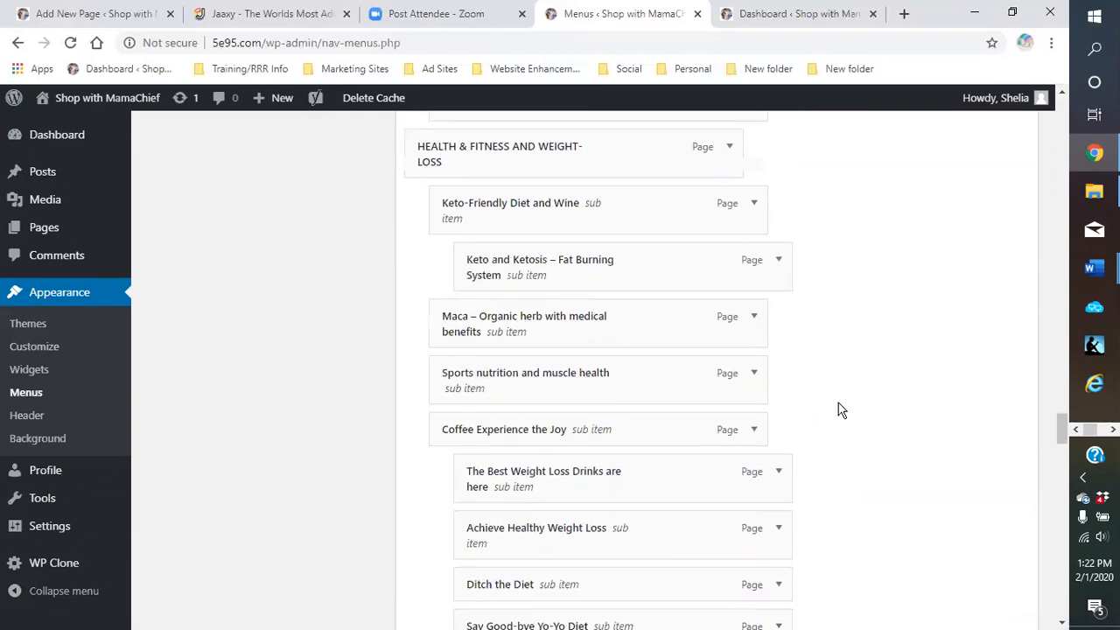
scroll(840, 412, down, 3)
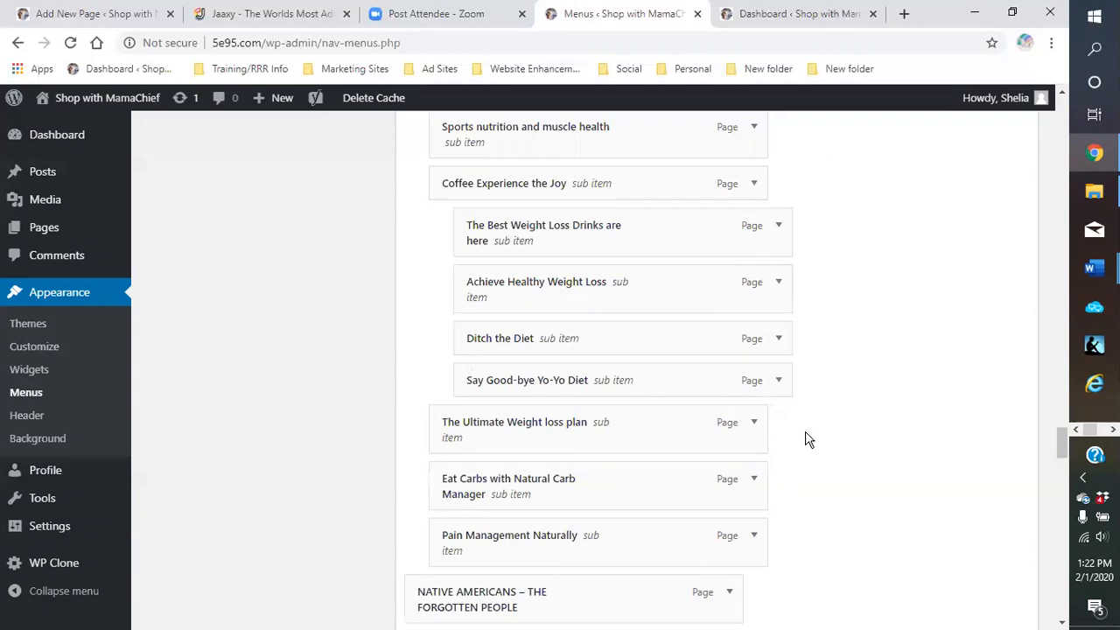
scroll(809, 440, down, 2)
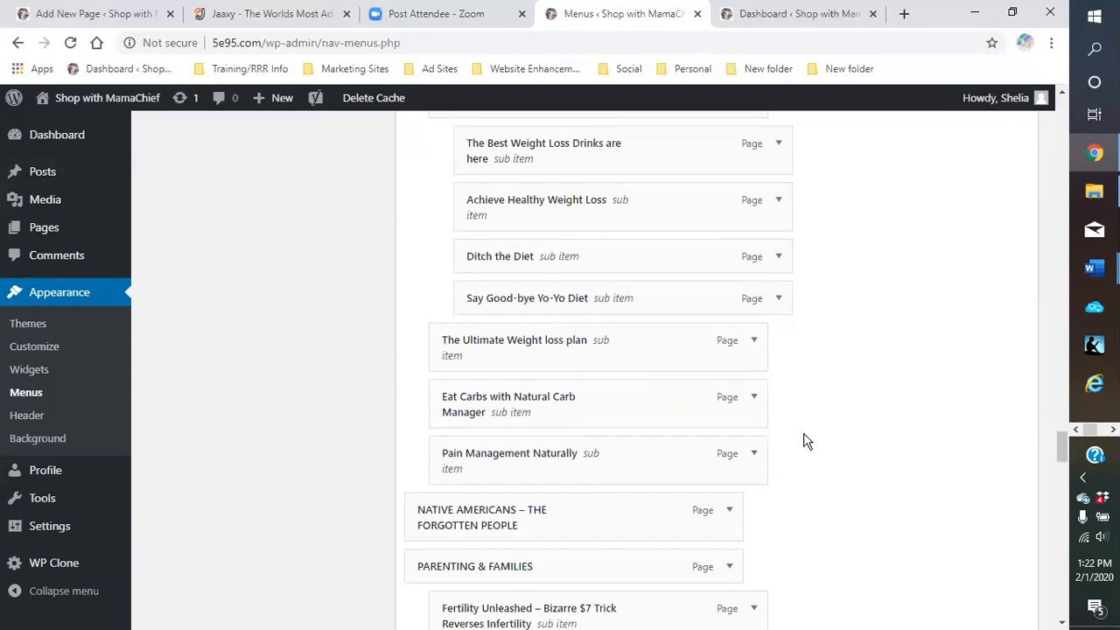
click(751, 458)
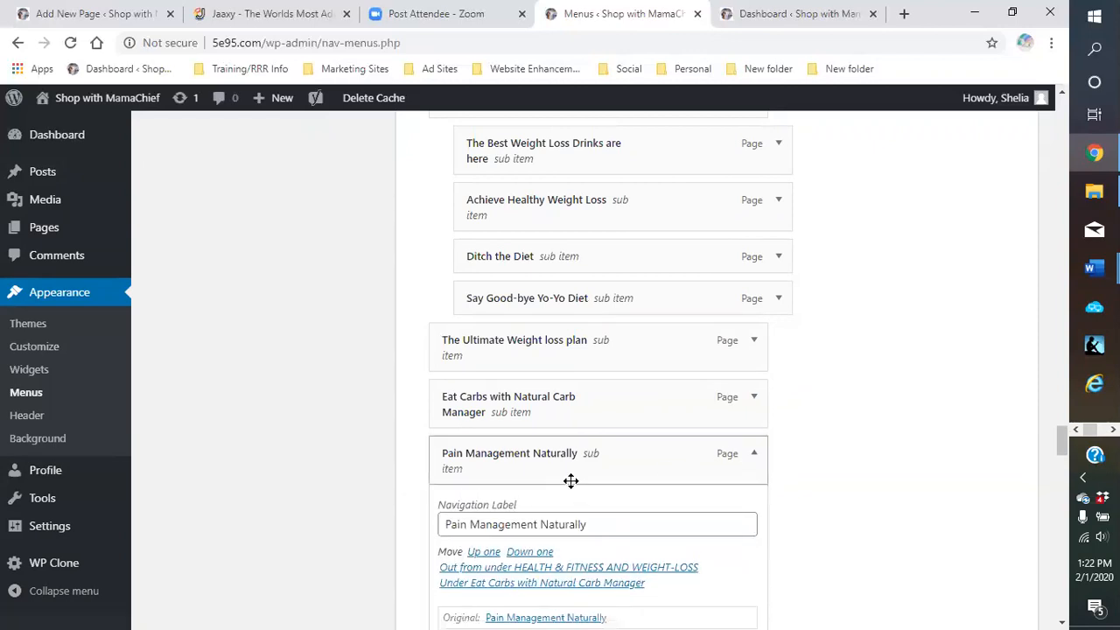
scroll(569, 481, down, 2)
click(456, 487)
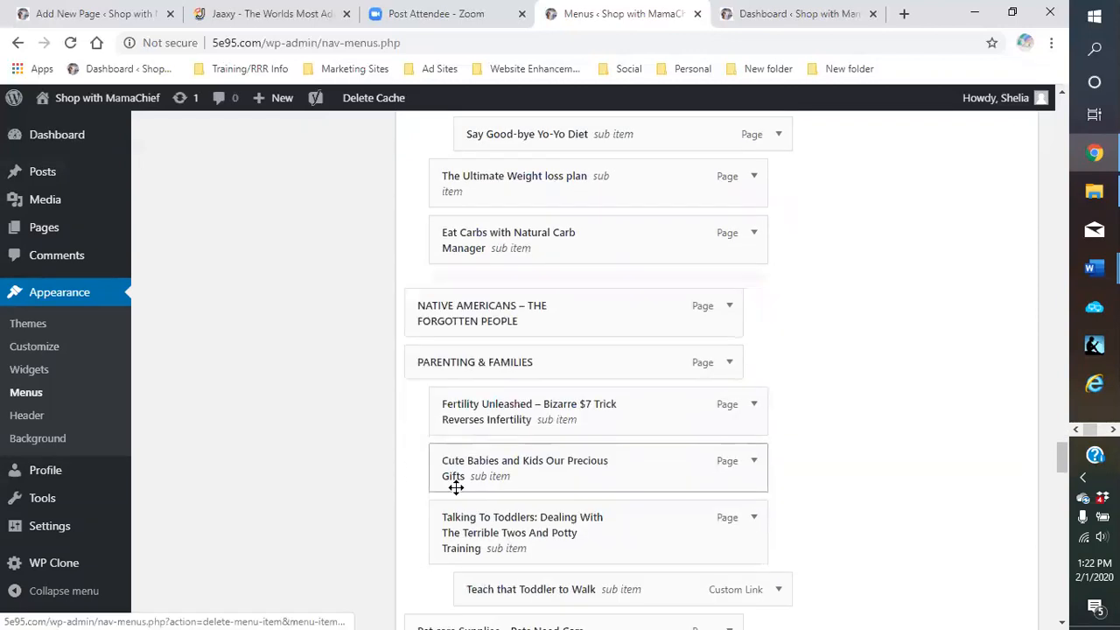
scroll(618, 303, up, 1)
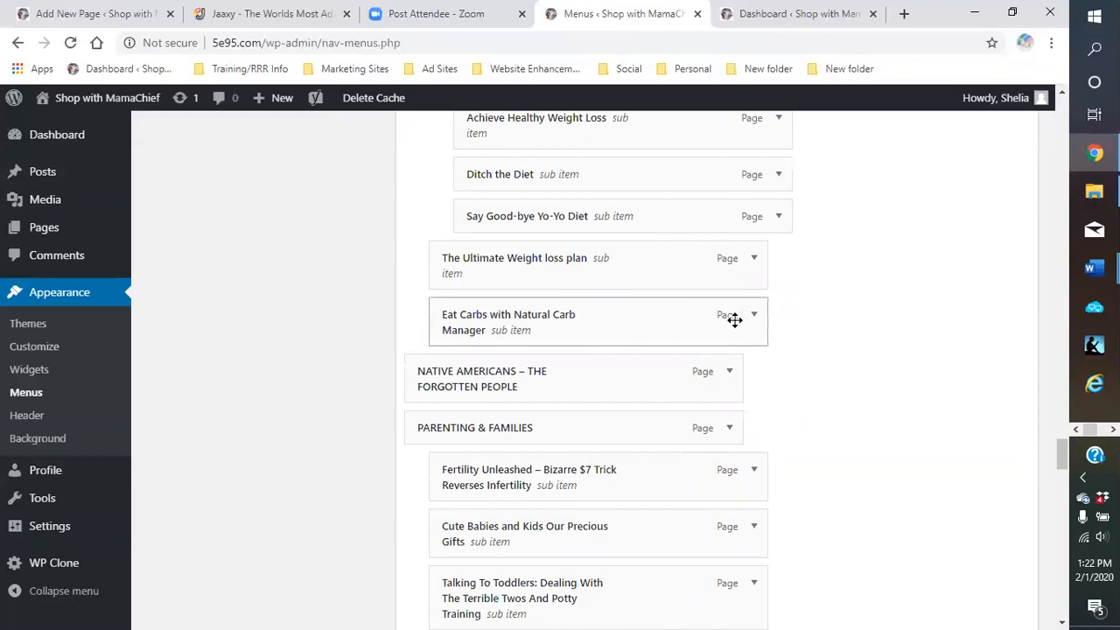
click(757, 317)
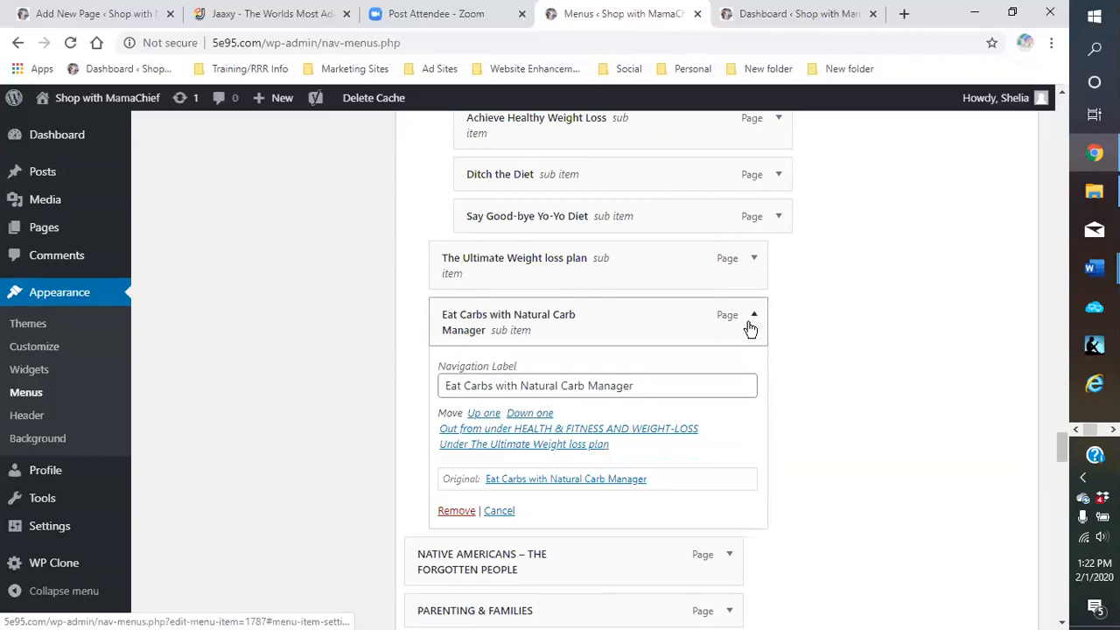
click(453, 511)
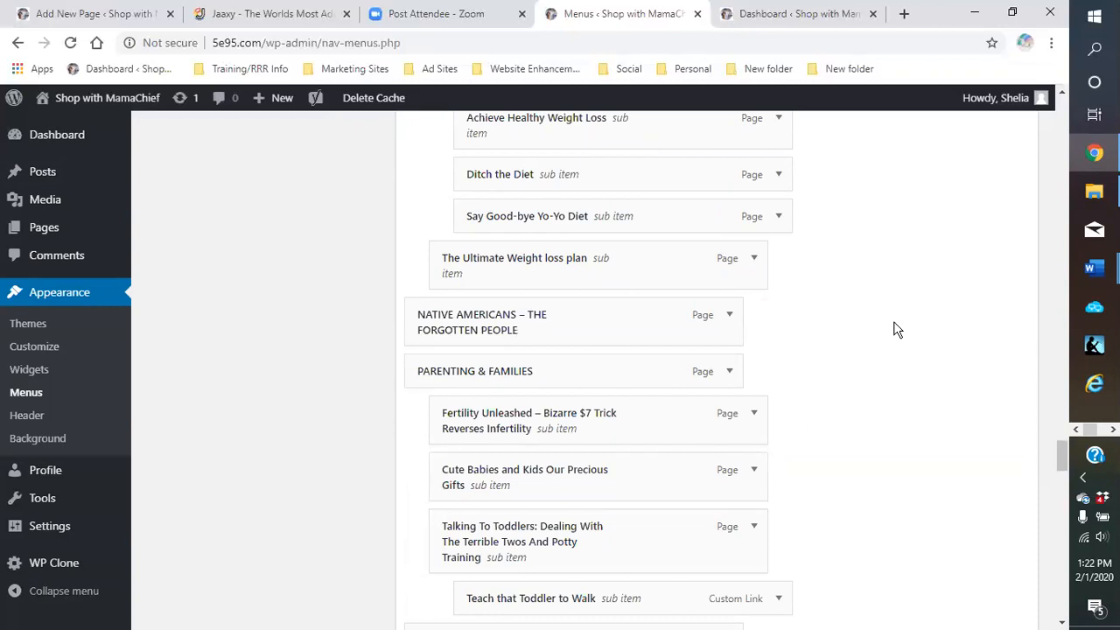
scroll(897, 329, up, 5)
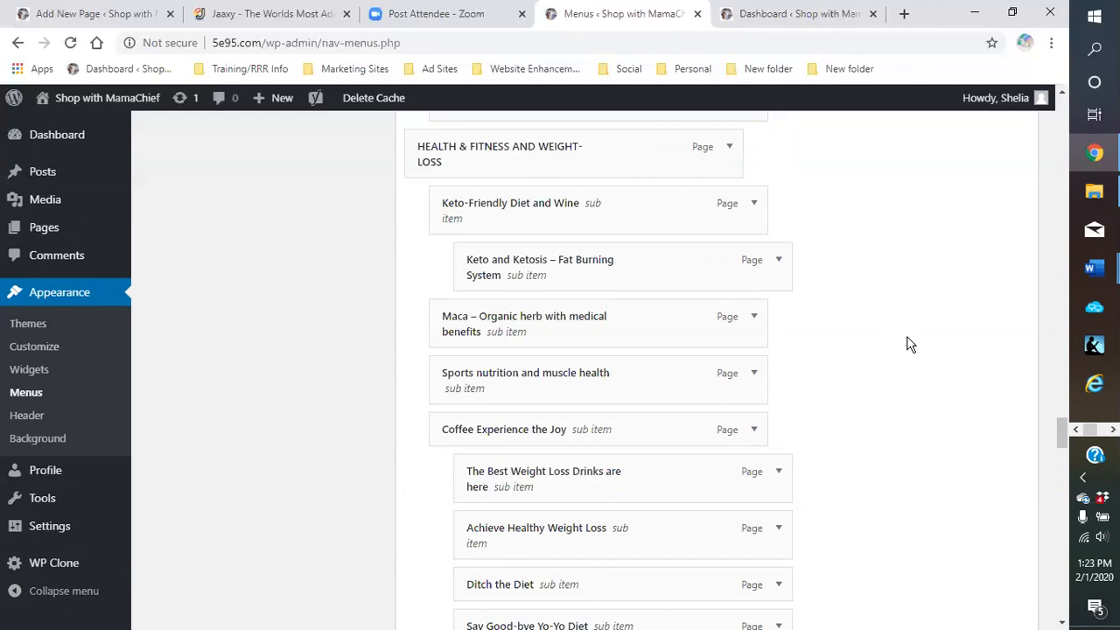
scroll(908, 344, down, 14)
scroll(902, 359, down, 15)
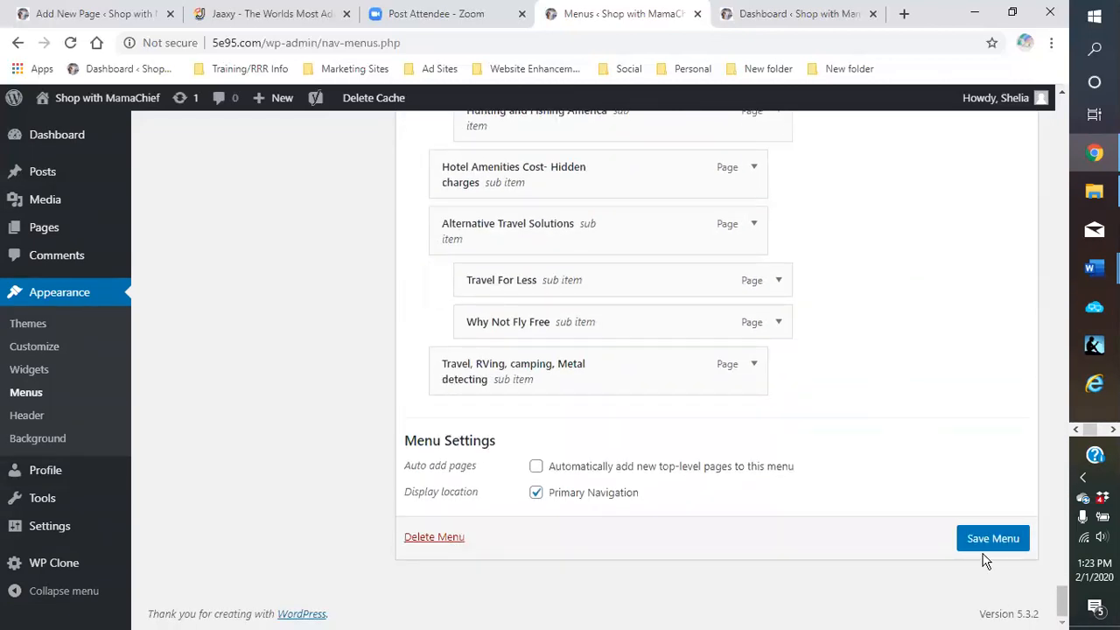
Save the Main Menu and confirm the 'Main Menu has been updated' notice
click(990, 543)
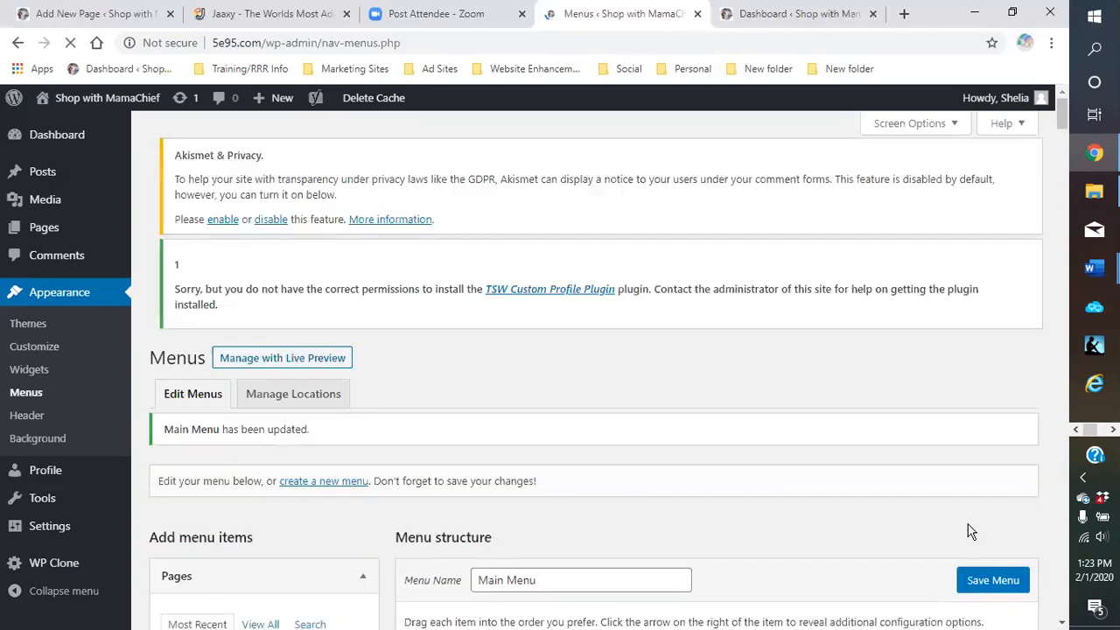
scroll(839, 381, down, 6)
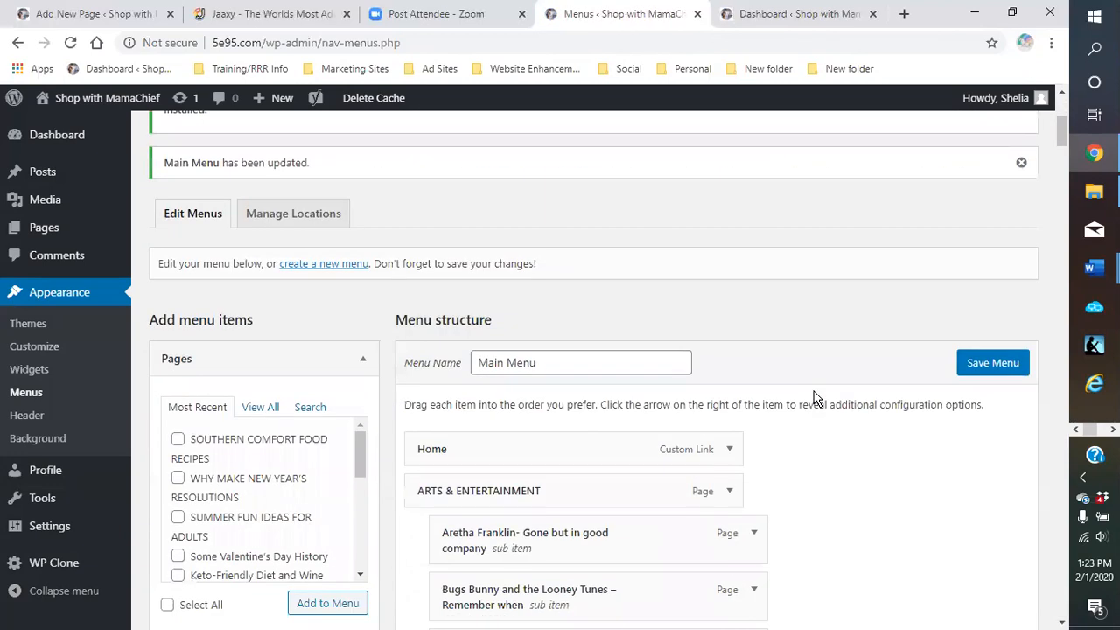
scroll(813, 399, up, 2)
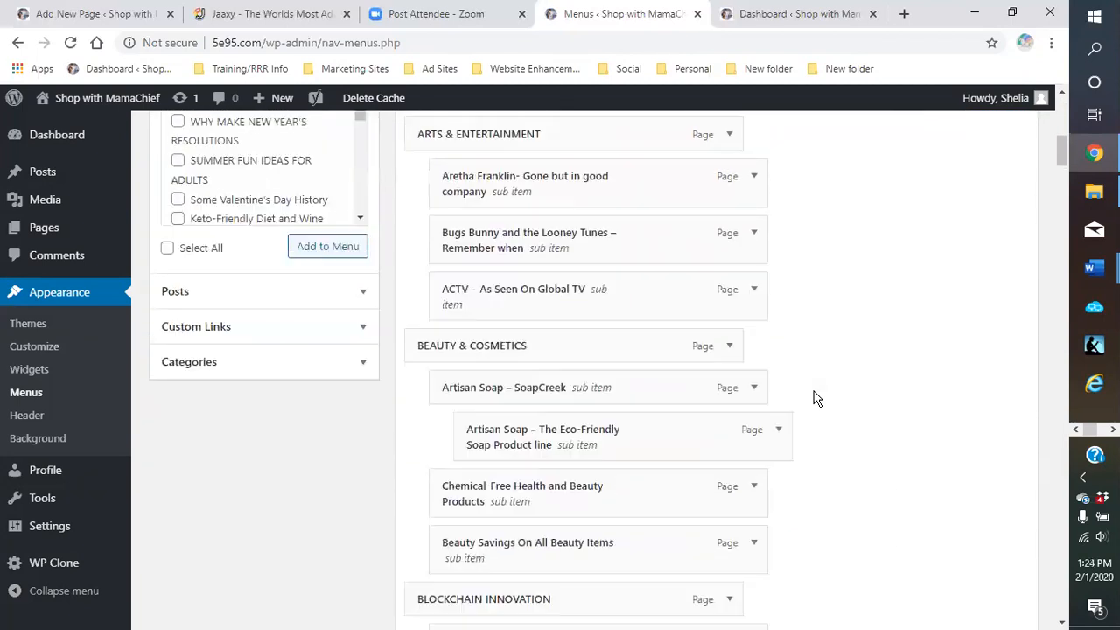
scroll(813, 398, up, 1)
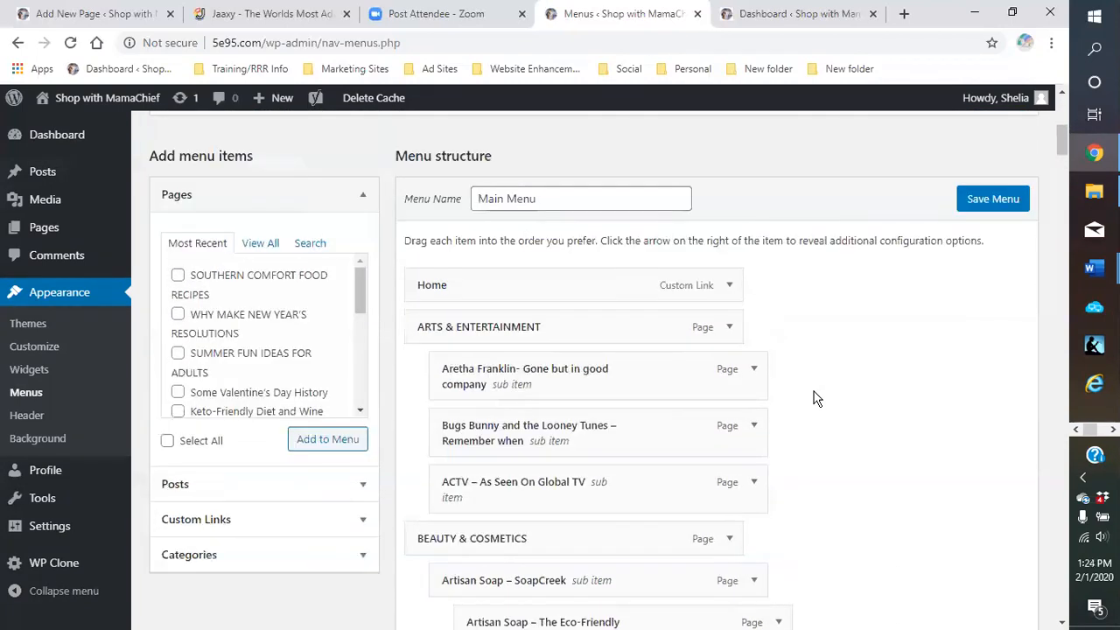
Show all available pages in the Pages box, then save the Main Menu again
click(253, 251)
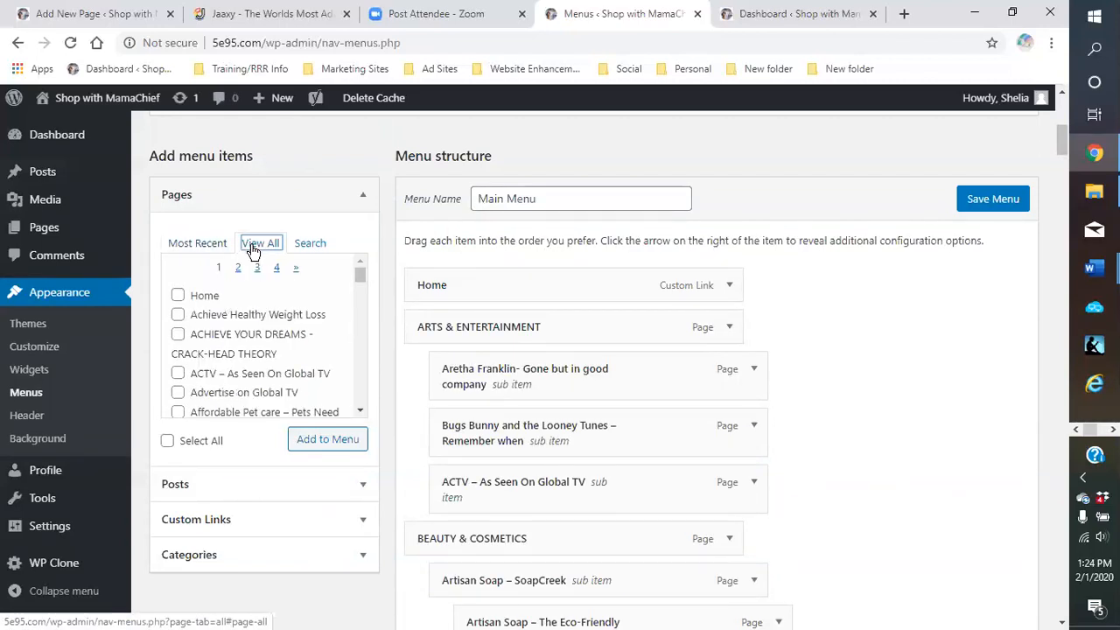
scroll(341, 337, down, 2)
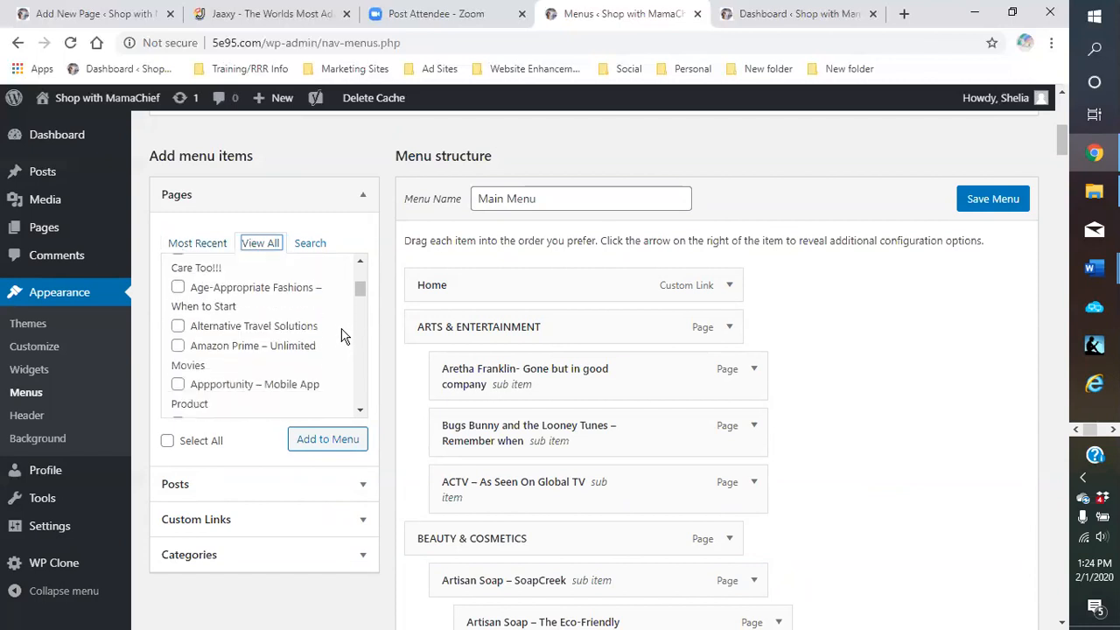
scroll(341, 337, down, 2)
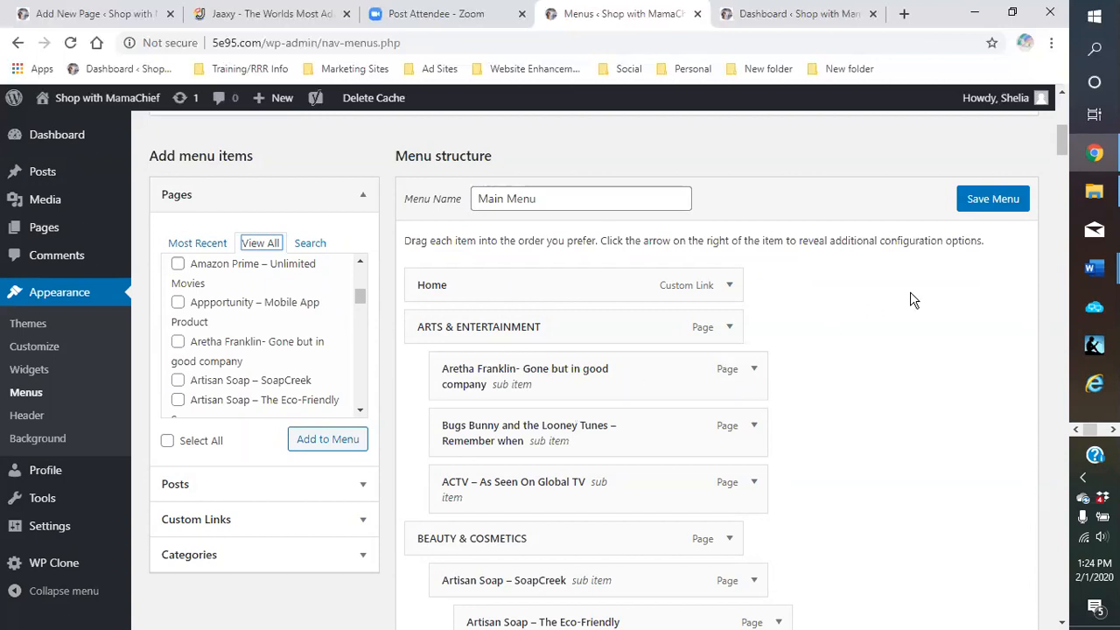
click(996, 208)
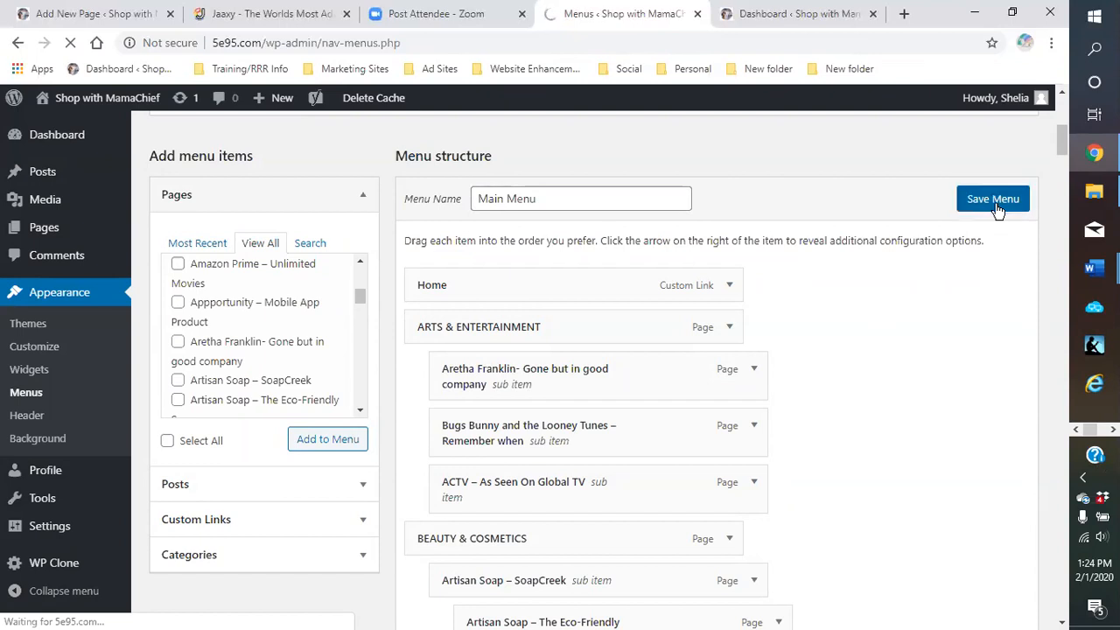
right_click(996, 207)
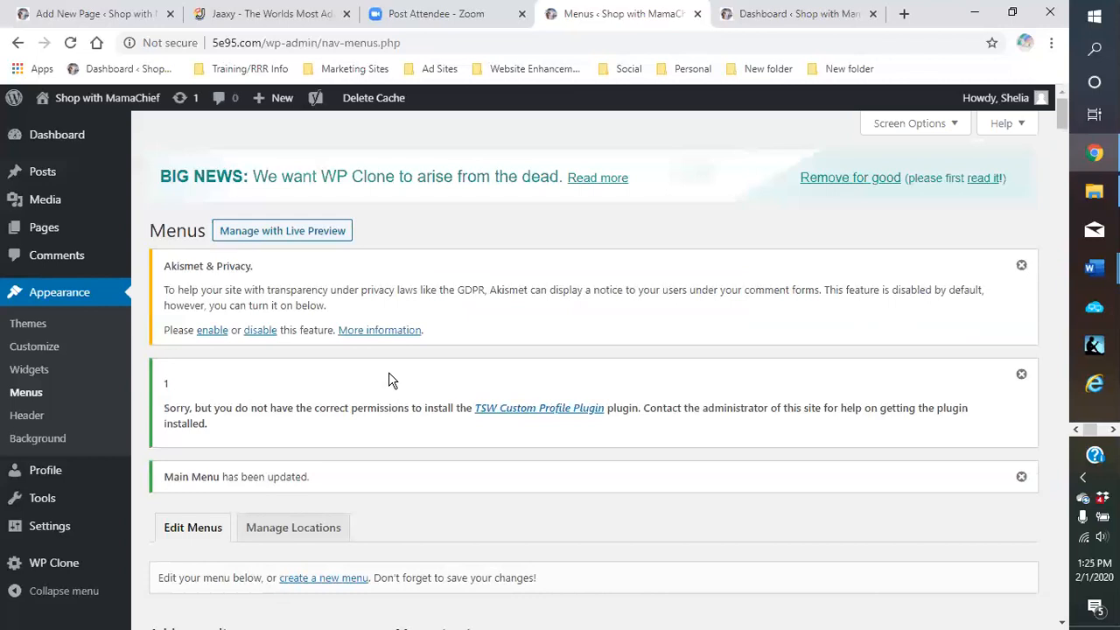
Visit the live Shop with MamaChief site and check the first categories' flyout submenus
mouse_move(72, 99)
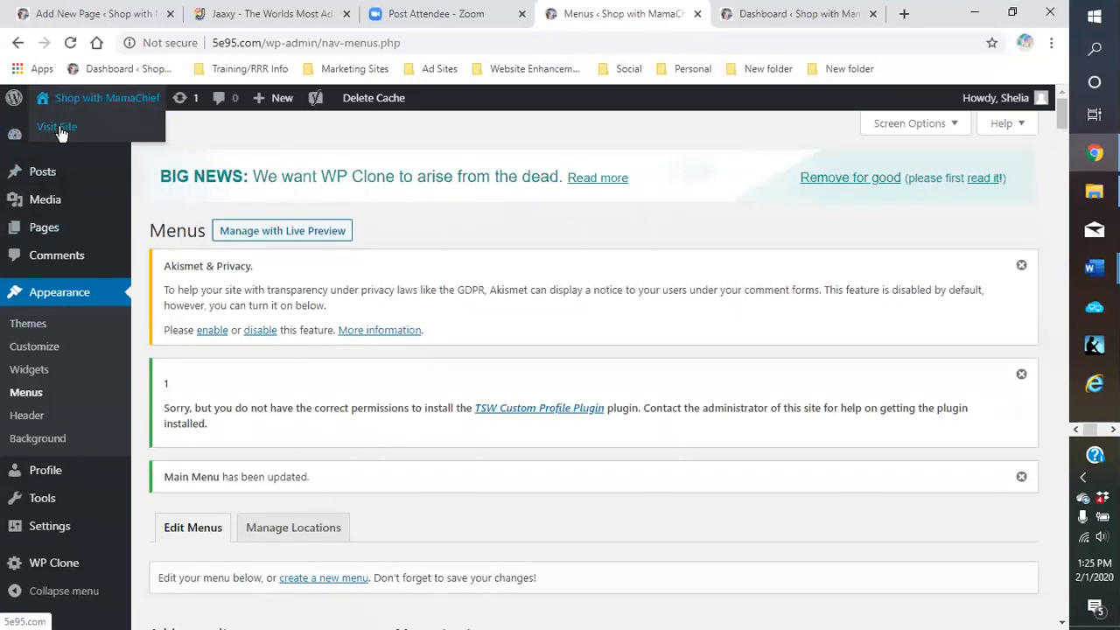
click(58, 128)
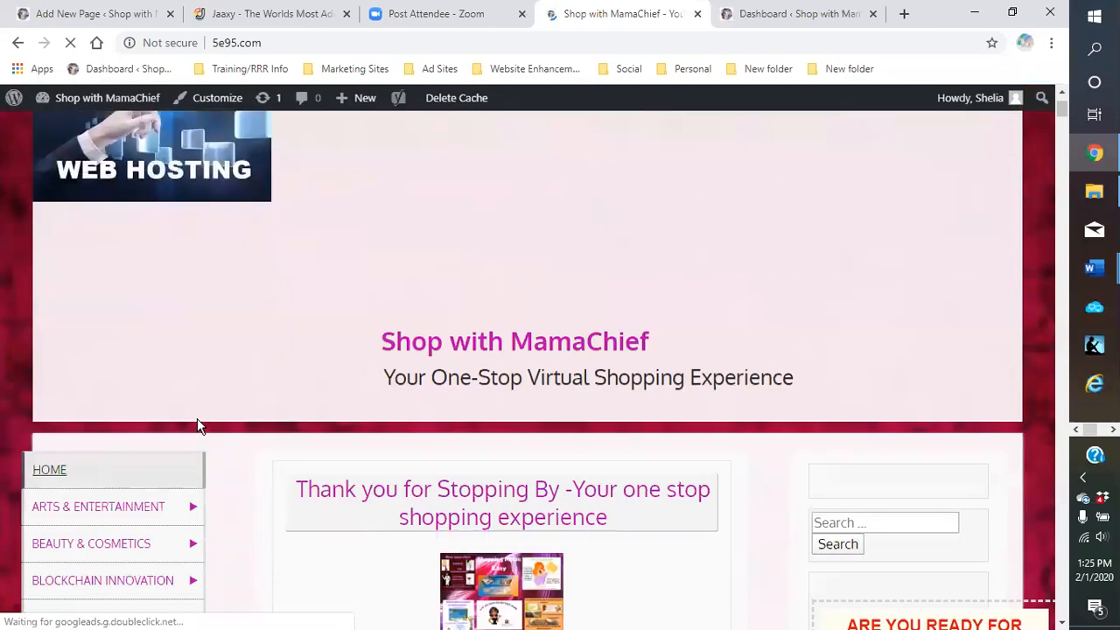
scroll(242, 400, down, 3)
scroll(239, 398, down, 2)
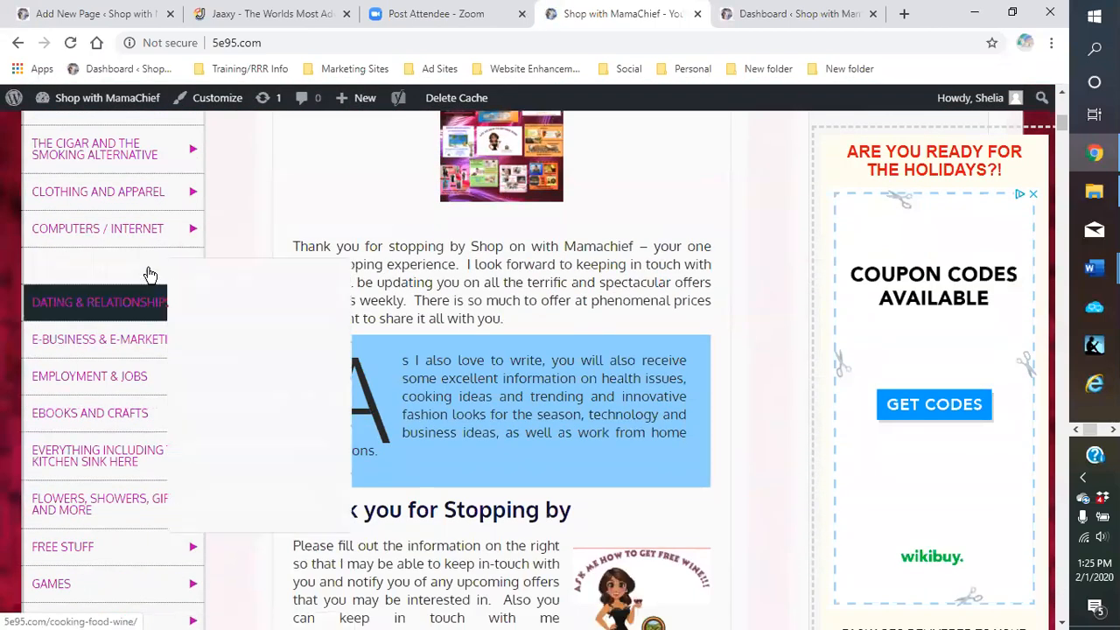
mouse_move(147, 266)
mouse_move(209, 282)
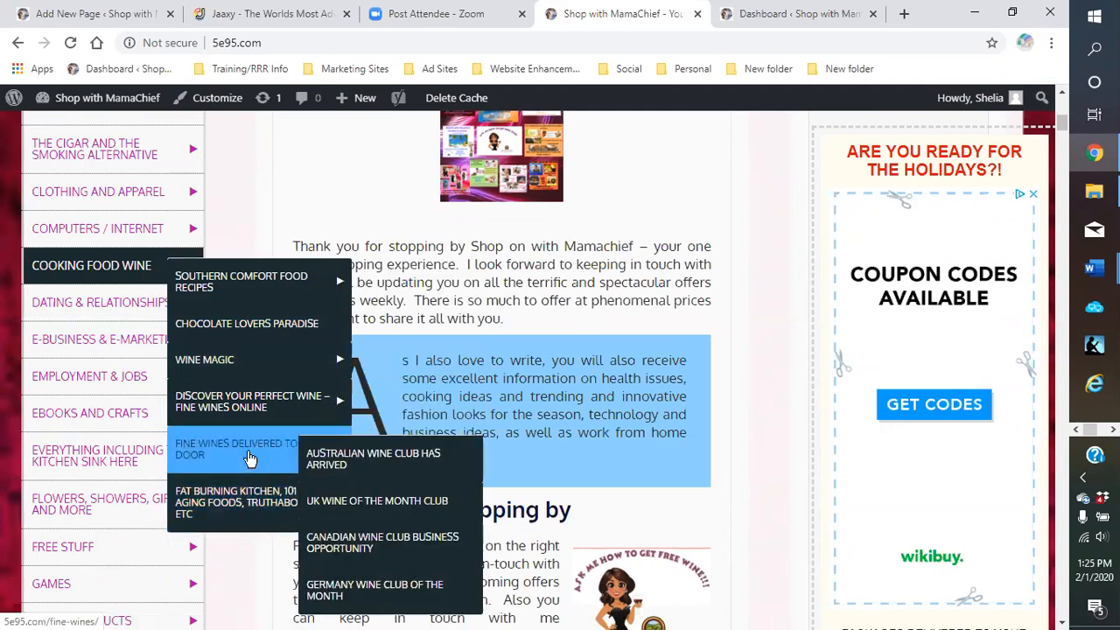
mouse_move(247, 398)
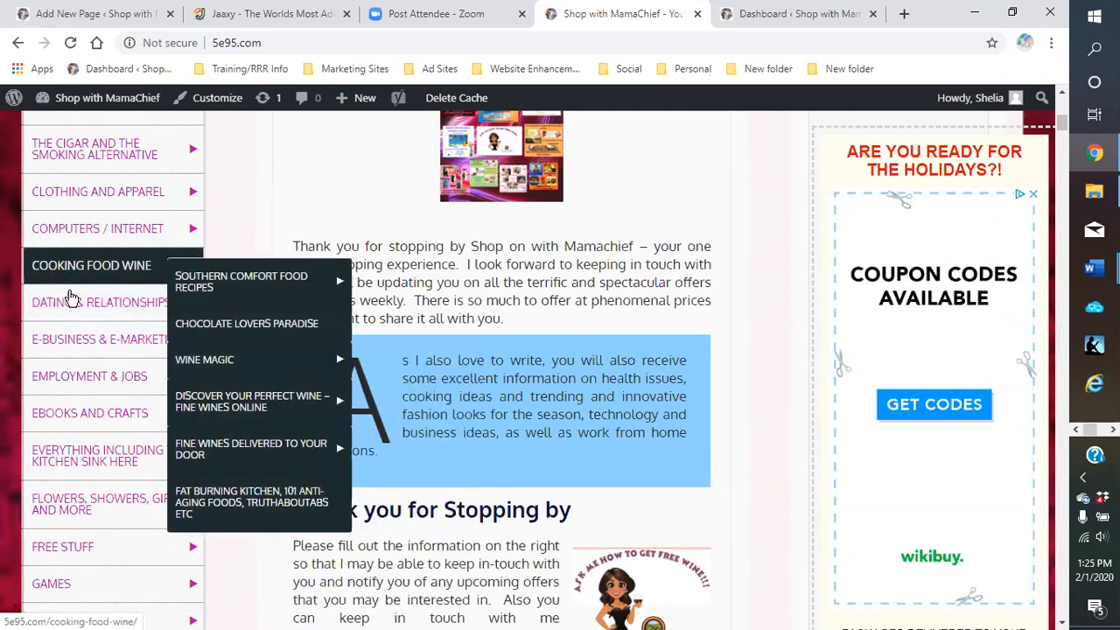
Check the flyout submenus of further sidebar category items
scroll(72, 360, down, 3)
scroll(73, 360, down, 2)
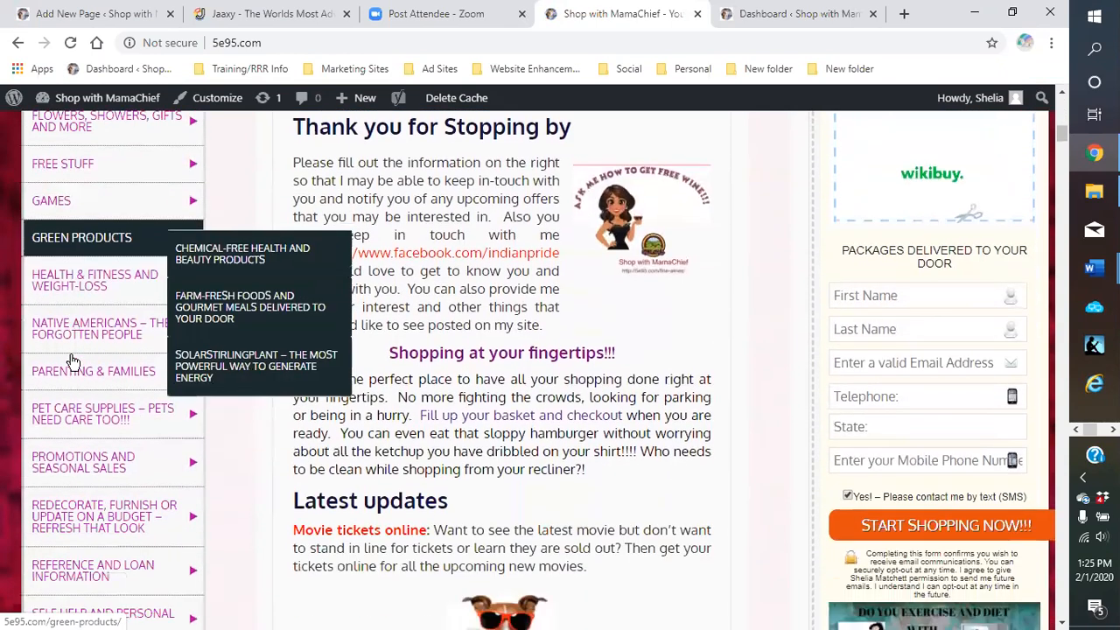
mouse_move(84, 271)
mouse_move(260, 259)
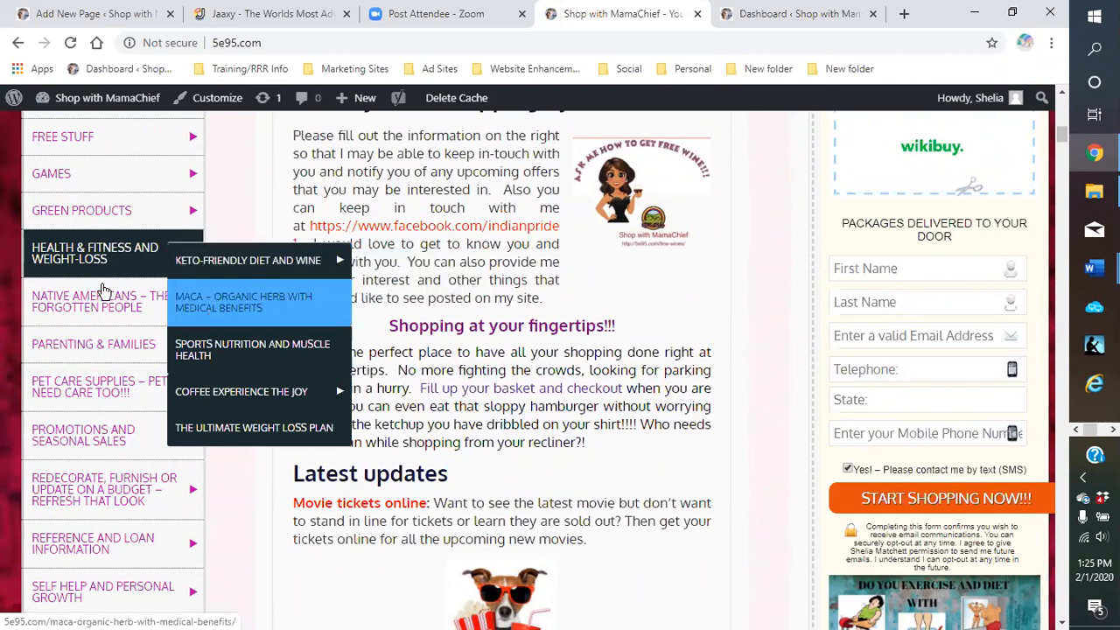
mouse_move(101, 393)
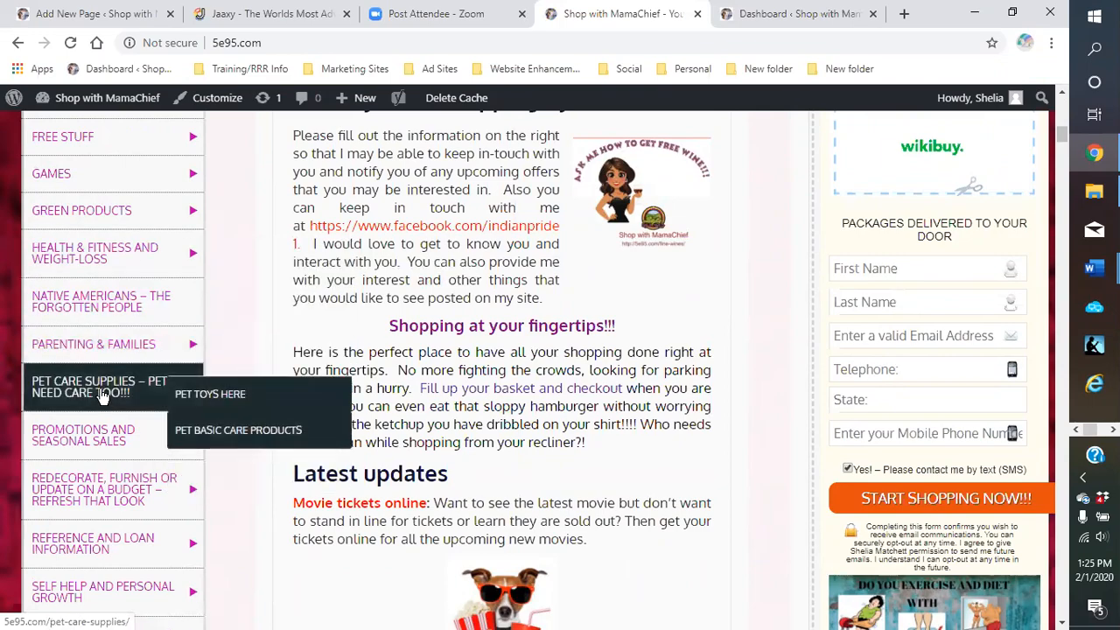
scroll(102, 393, up, 7)
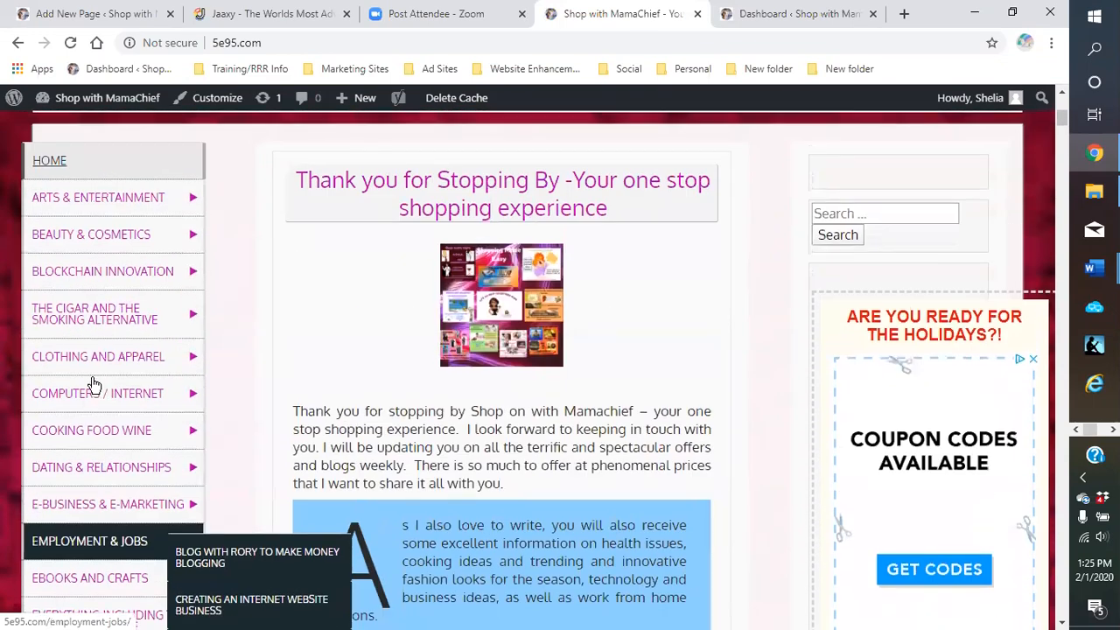
scroll(95, 385, up, 1)
mouse_move(84, 300)
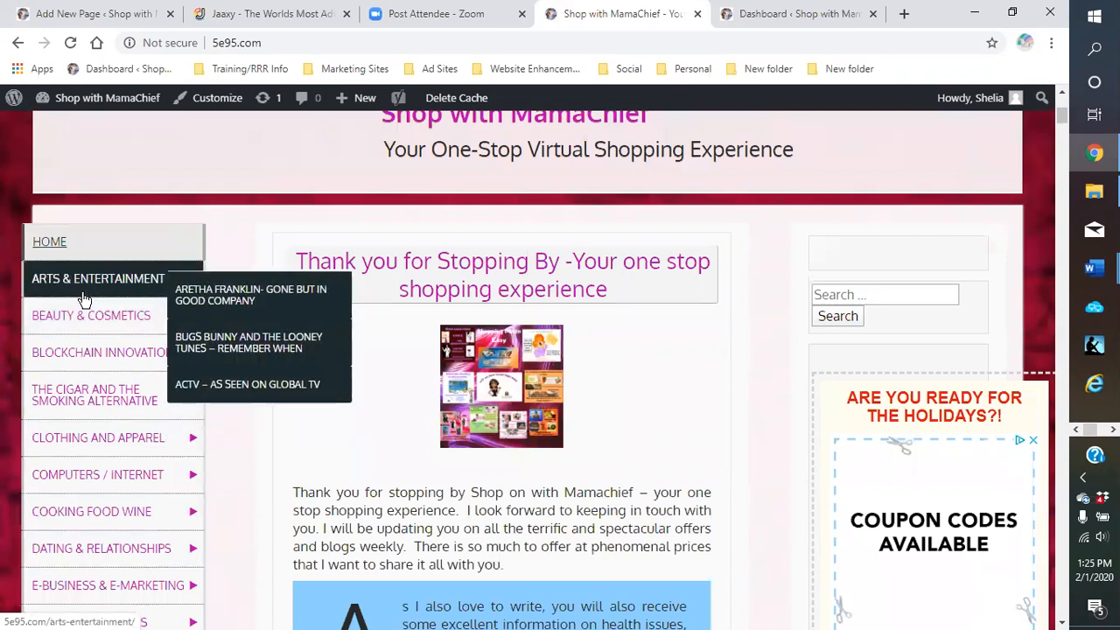
mouse_move(94, 336)
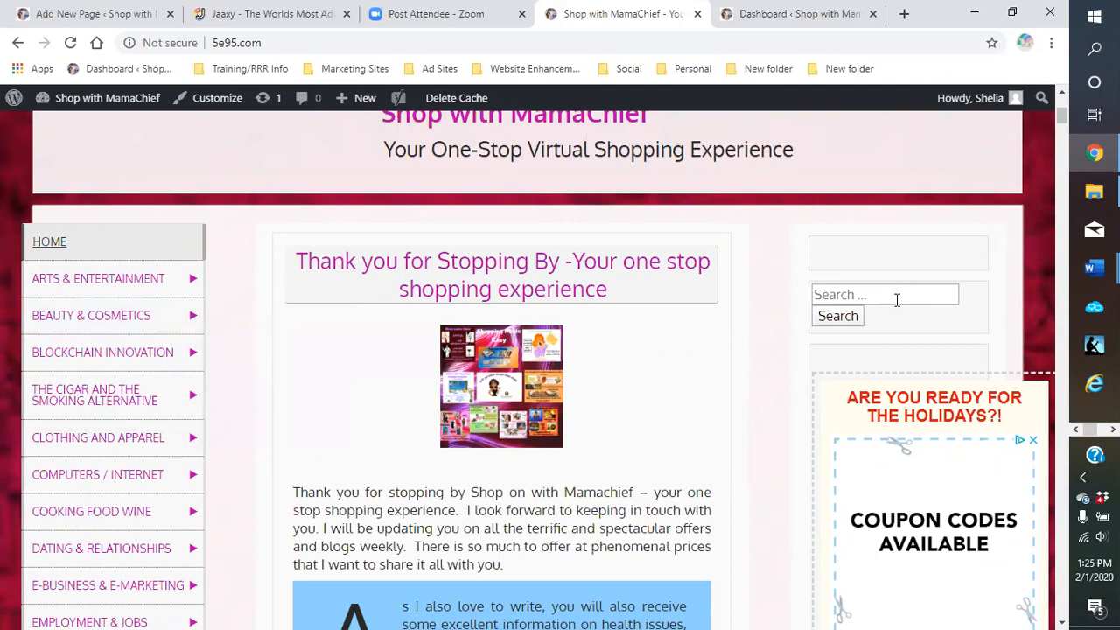
Scan the category sidebar menu from Blockchain Innovation down to Flowers
scroll(858, 298, down, 1)
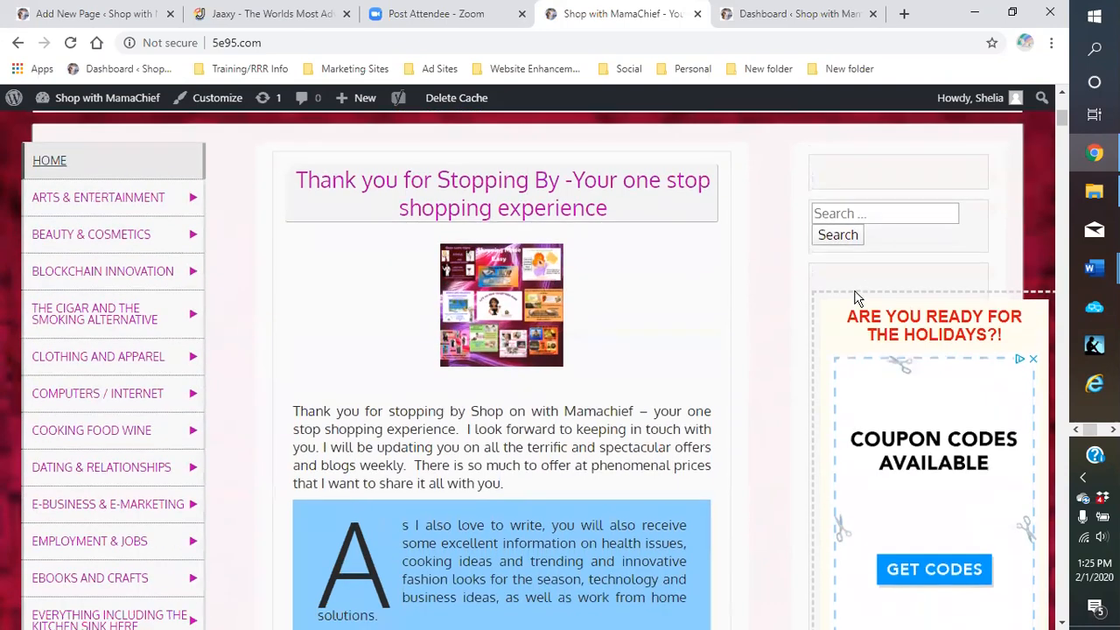
scroll(843, 282, down, 4)
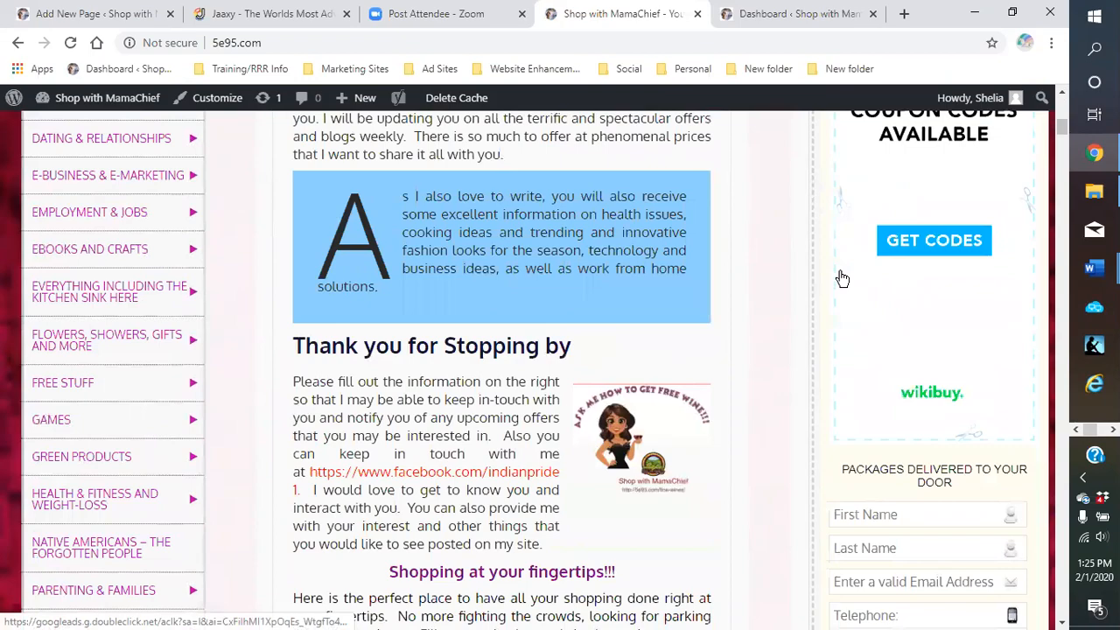
scroll(843, 279, down, 1)
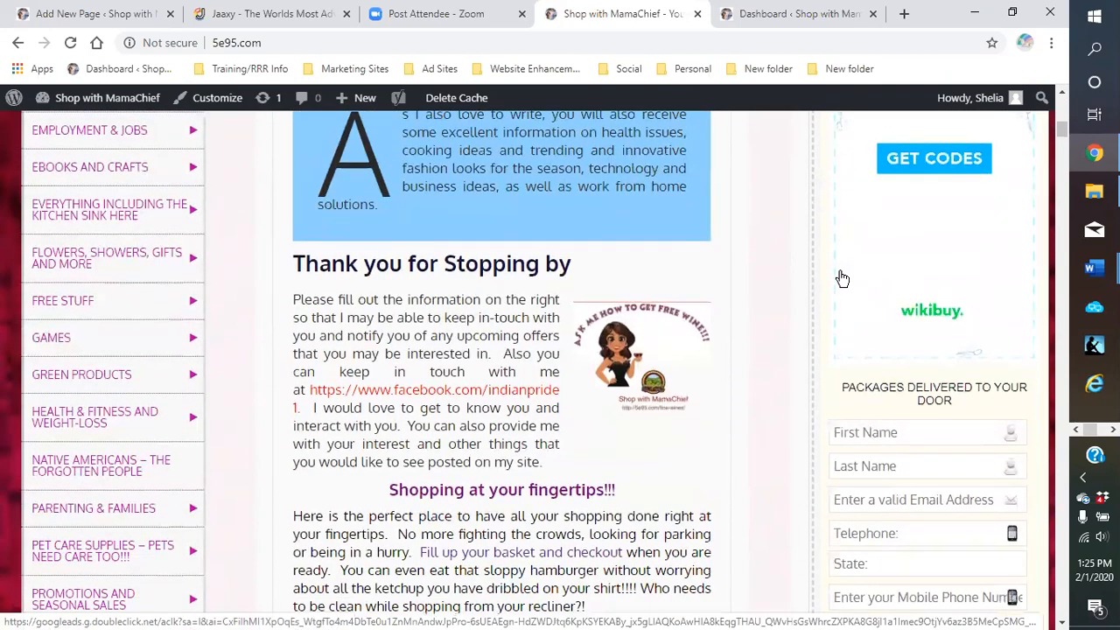
scroll(842, 278, down, 2)
scroll(844, 277, up, 3)
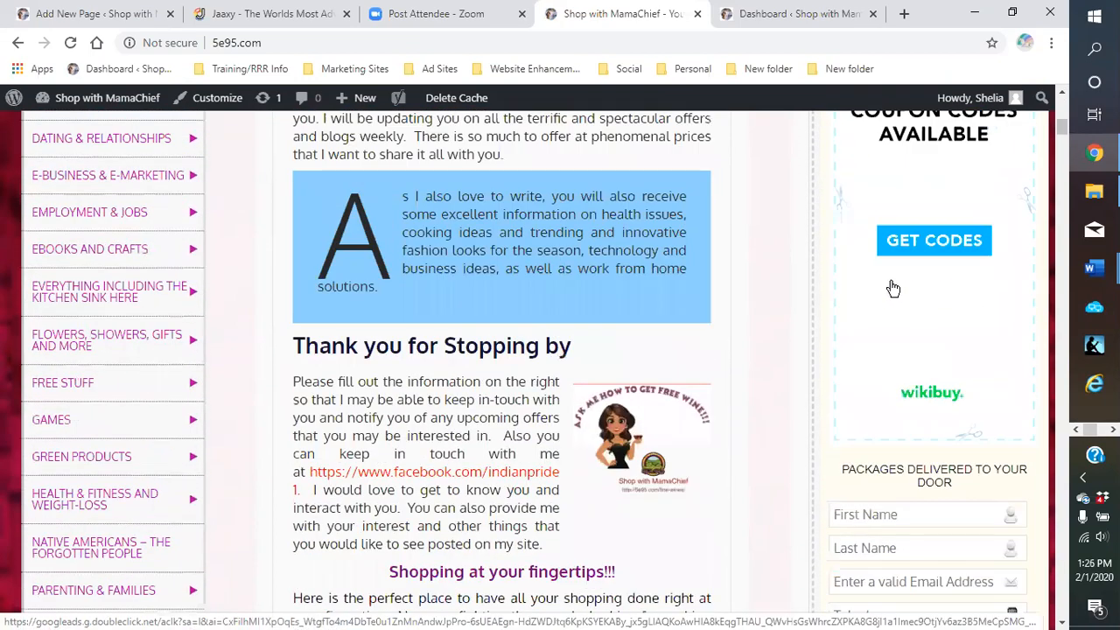
scroll(892, 289, up, 2)
scroll(894, 223, up, 1)
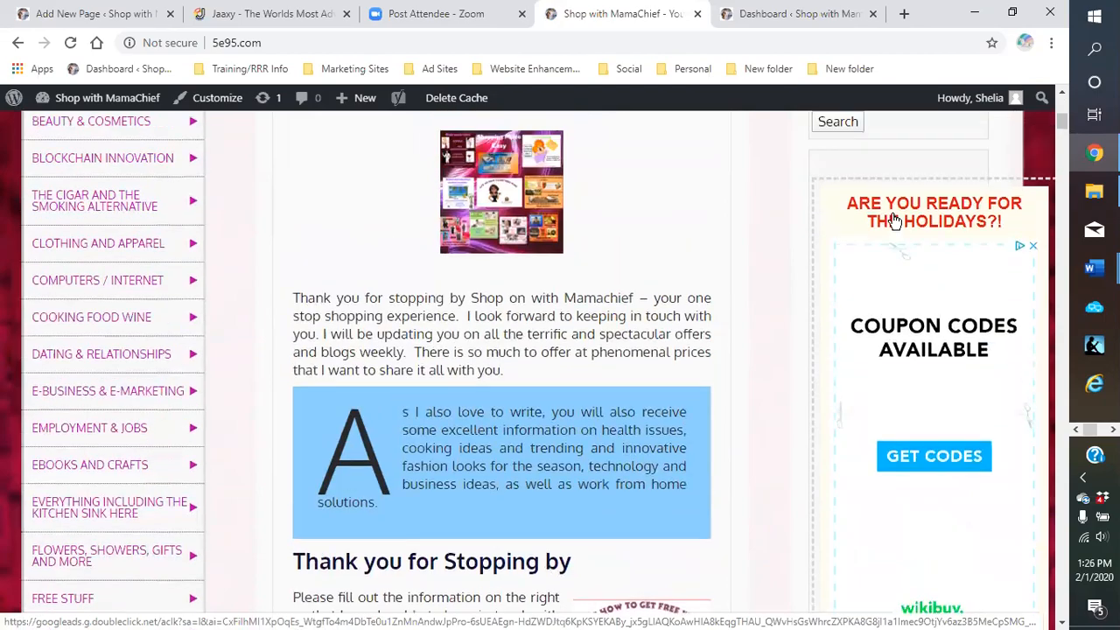
scroll(881, 231, down, 6)
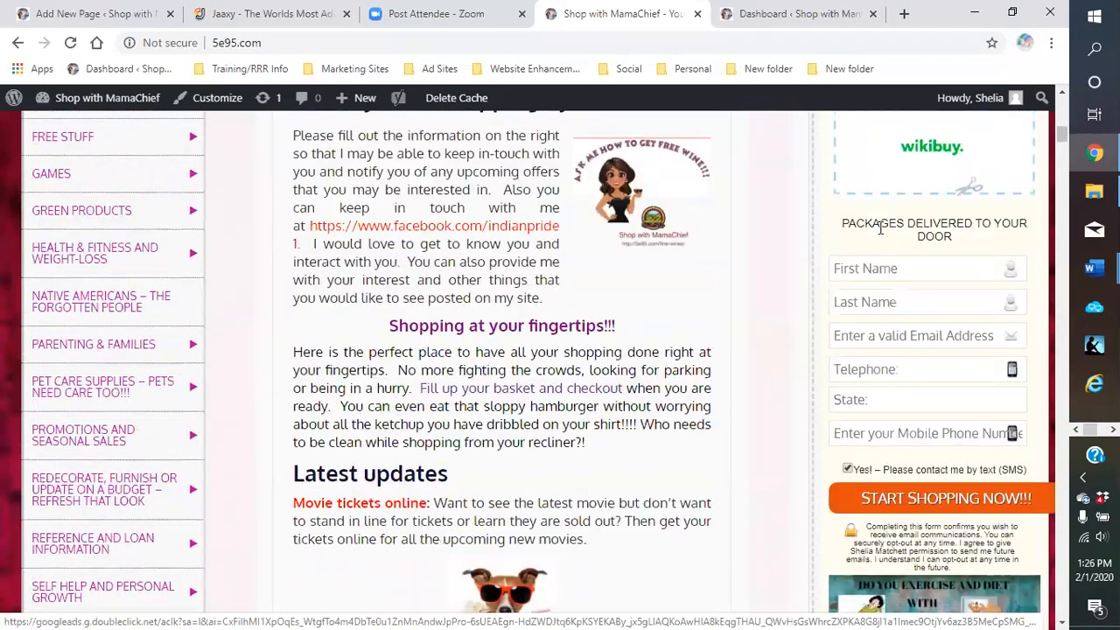
scroll(880, 229, down, 3)
scroll(875, 237, up, 9)
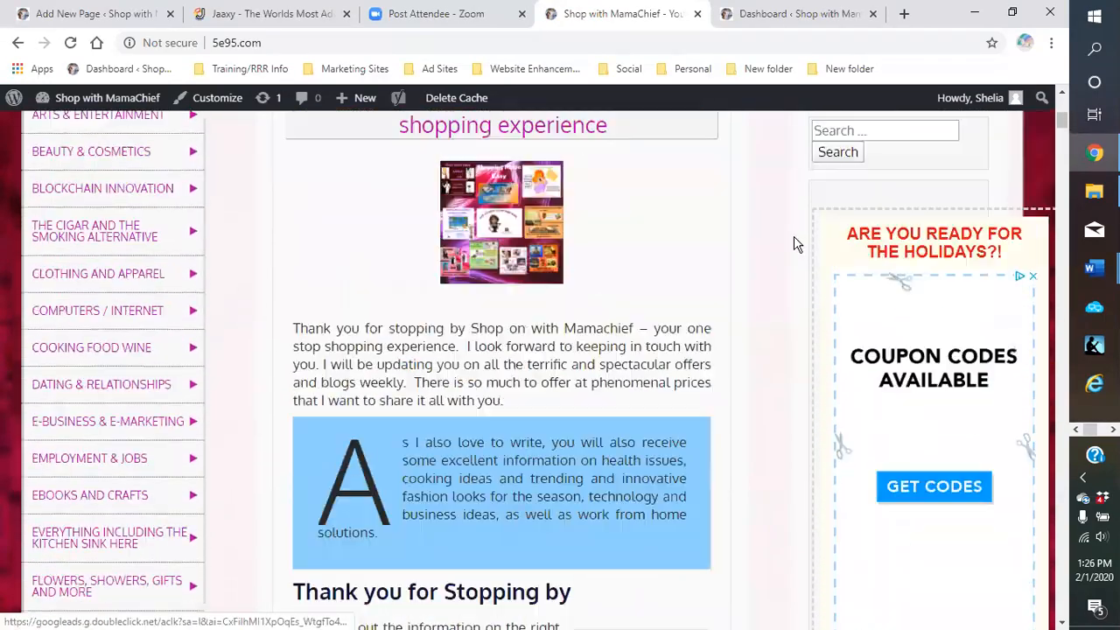
mouse_move(103, 254)
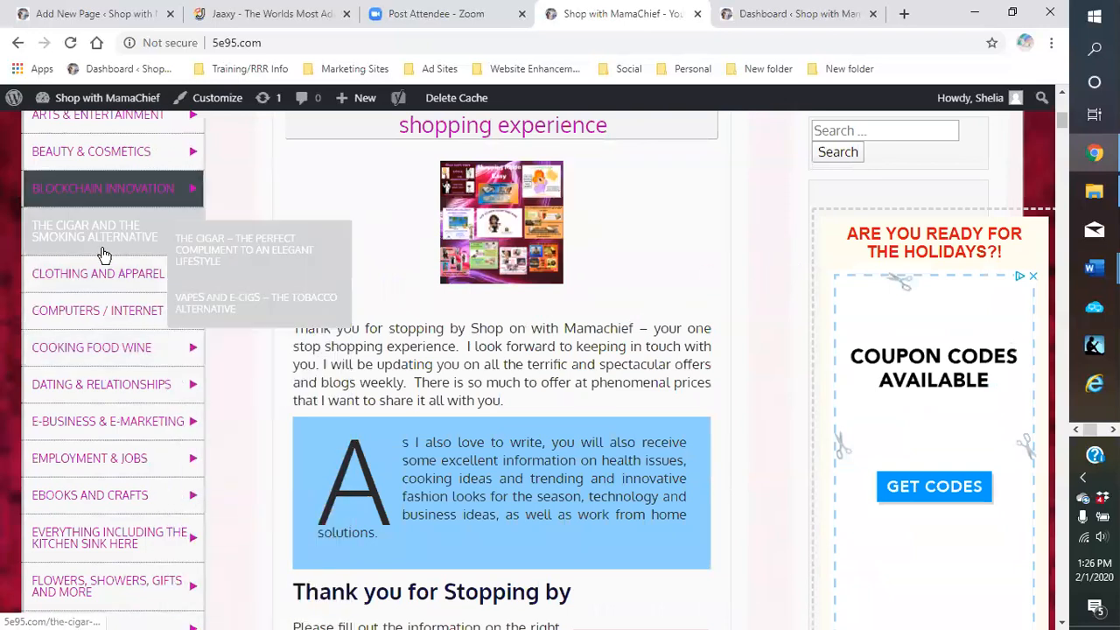
mouse_move(116, 201)
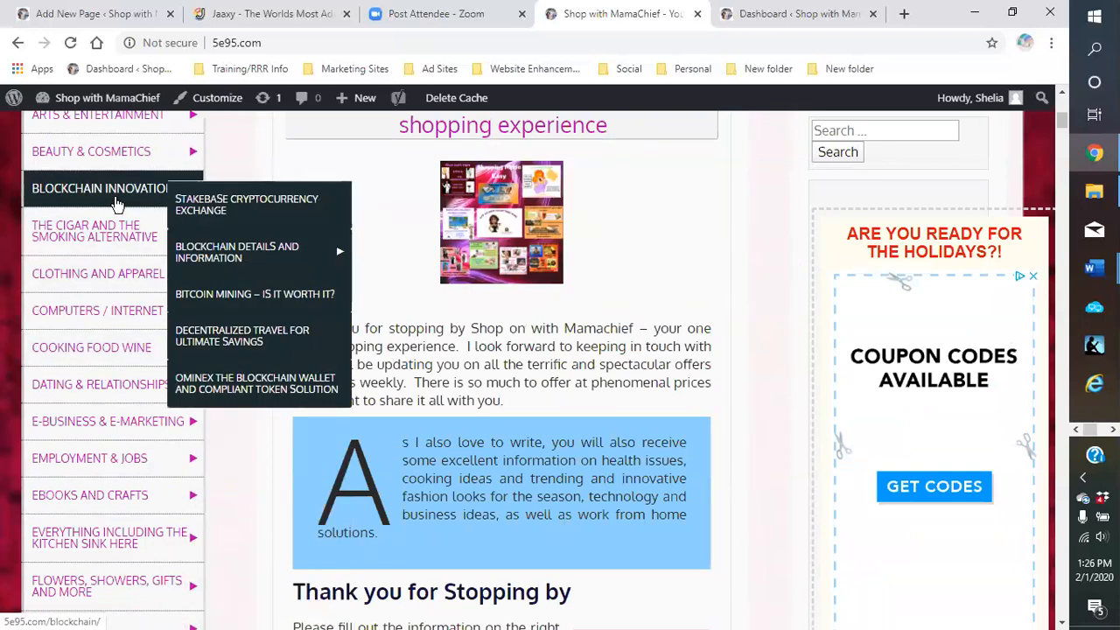
Return from the live site to the Appearance > Menus editor
mouse_move(70, 98)
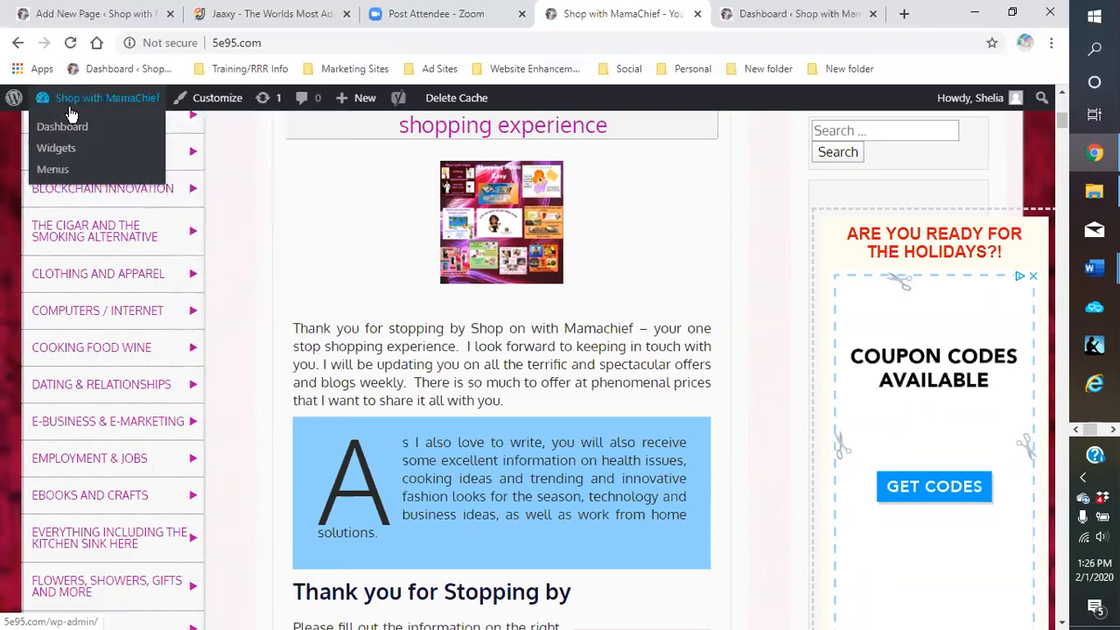
click(61, 175)
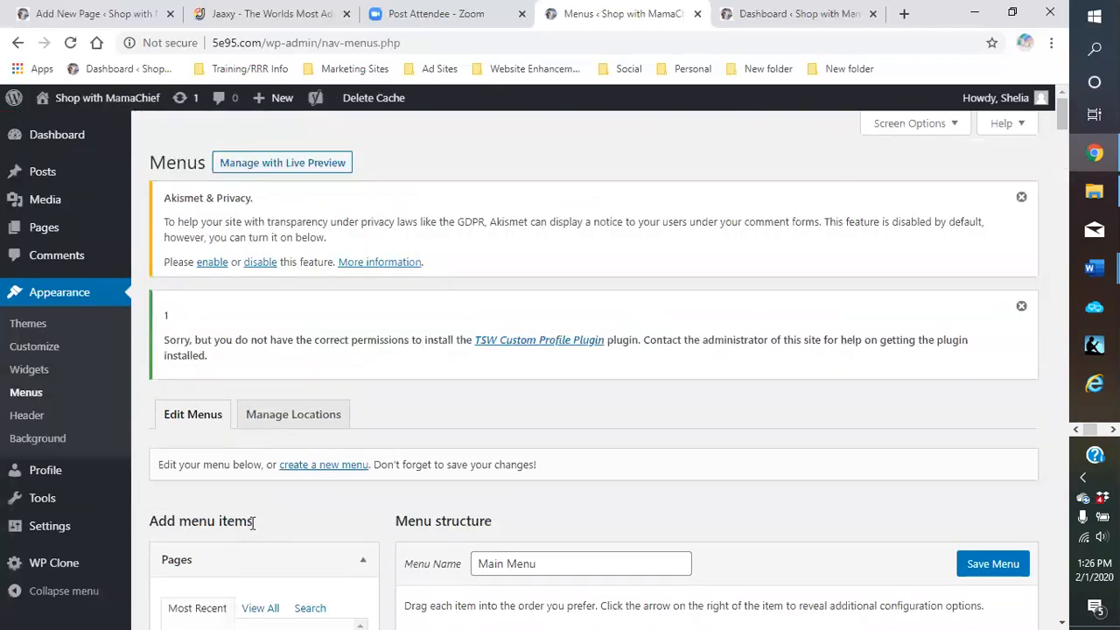
scroll(292, 477, down, 3)
scroll(315, 453, down, 2)
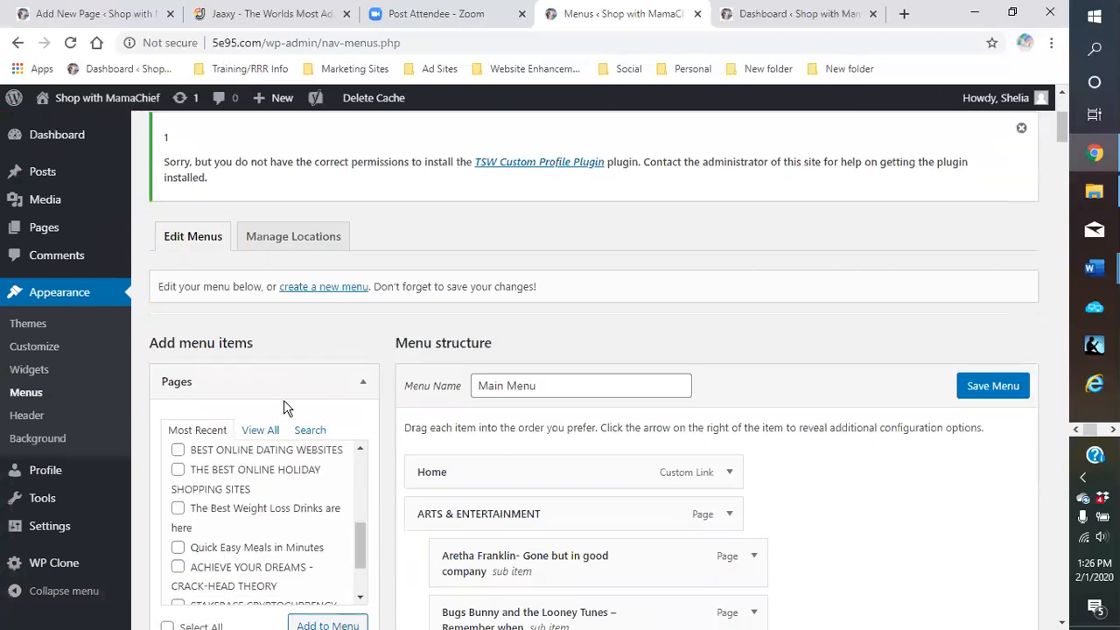
scroll(207, 385, up, 5)
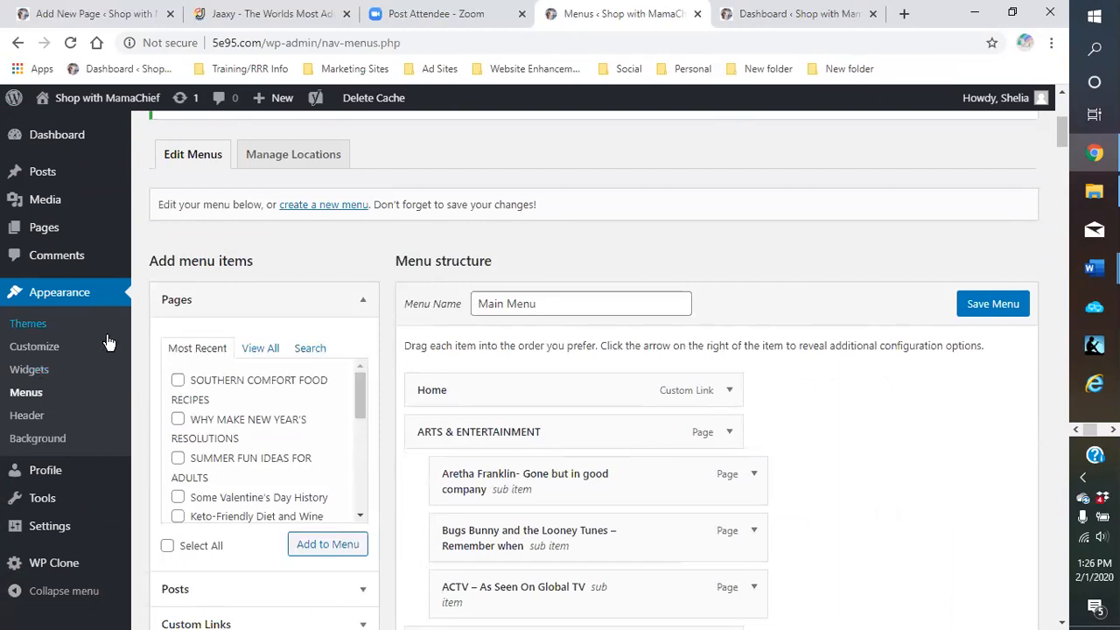
Browse the Pages Search tab, recent posts, and most recently added pages
click(309, 350)
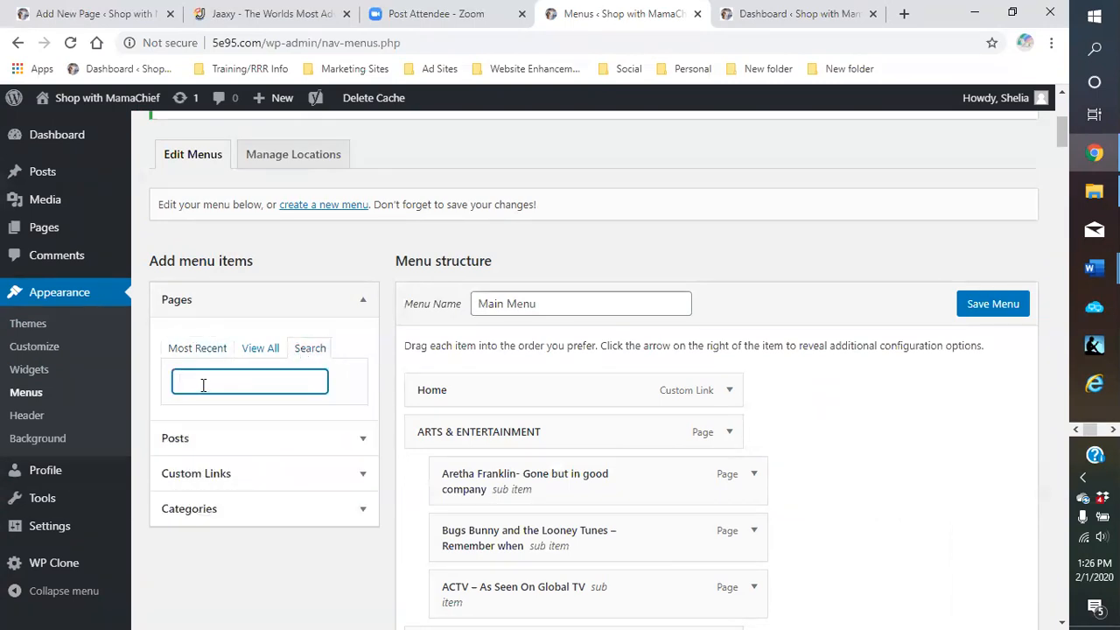
click(201, 441)
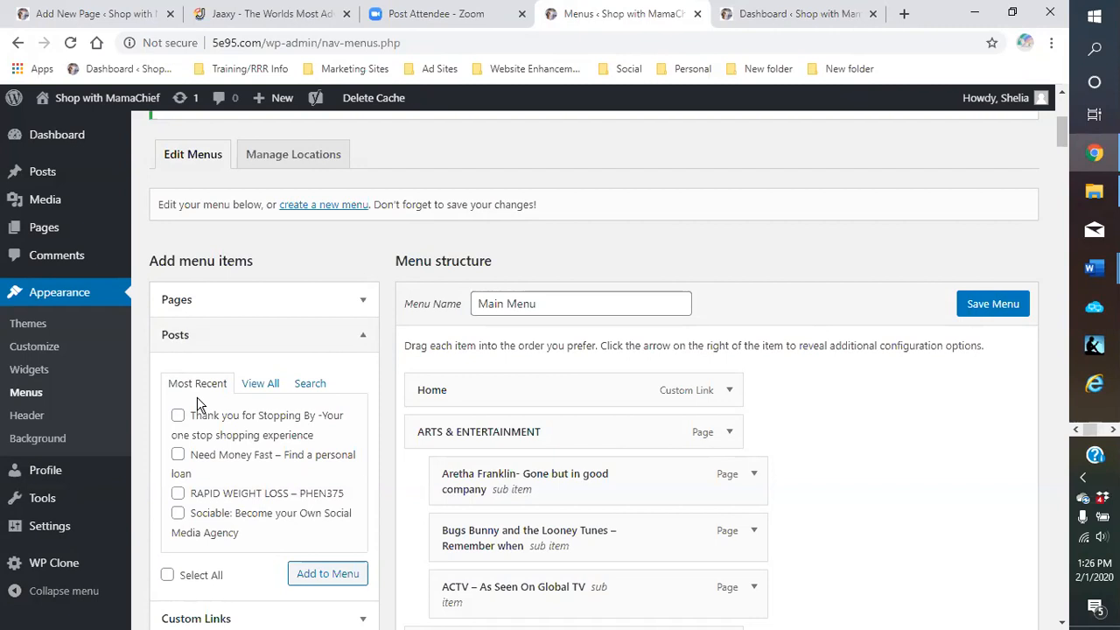
click(361, 337)
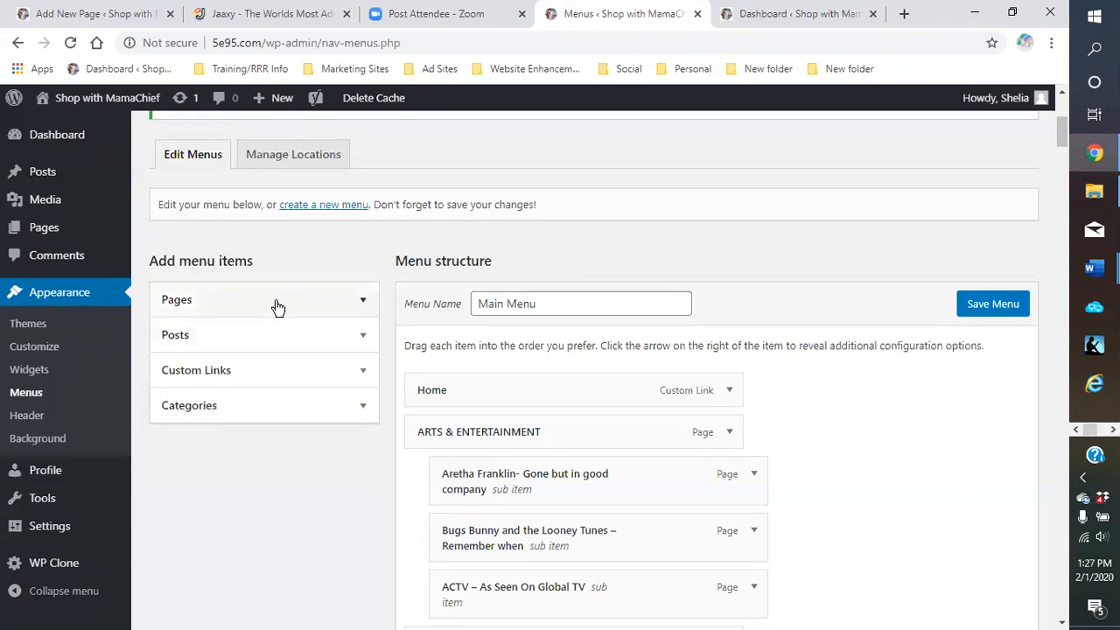
click(277, 306)
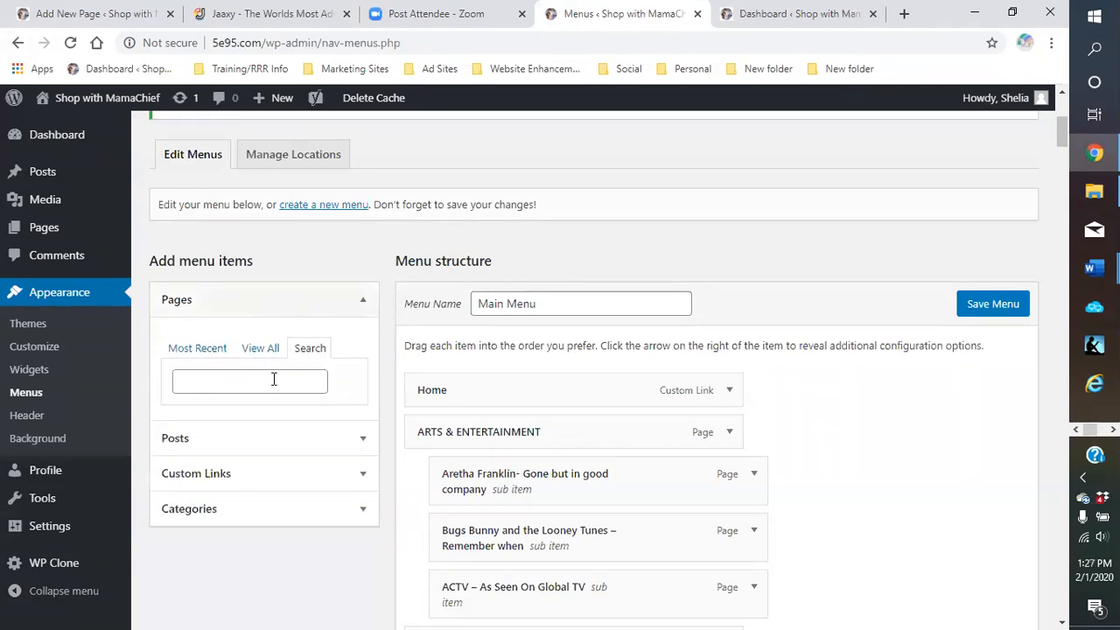
click(186, 352)
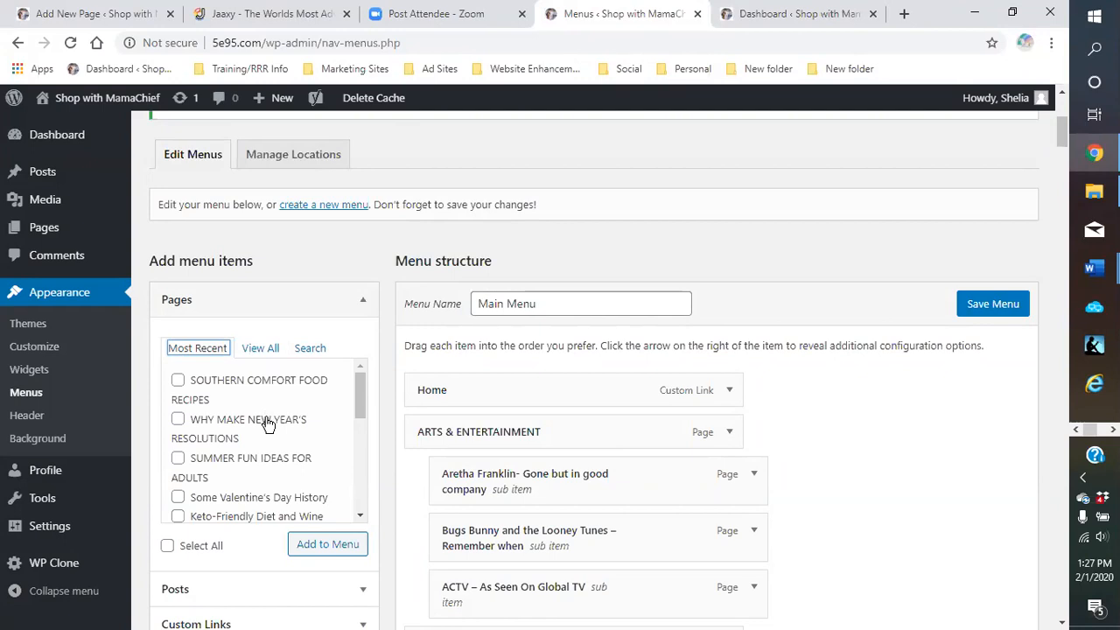
scroll(268, 424, down, 3)
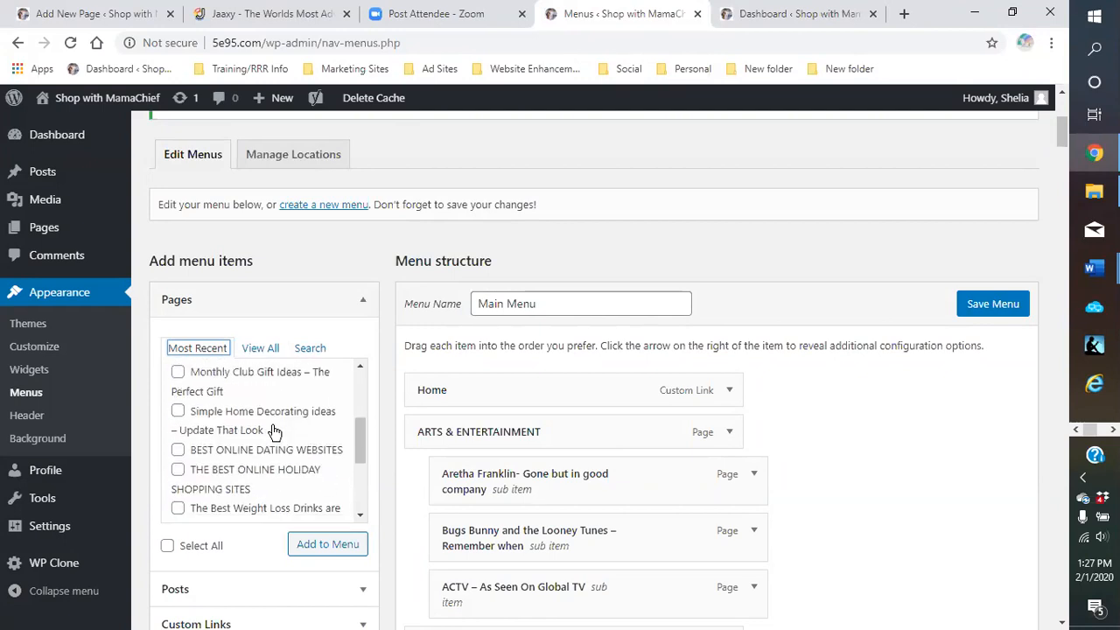
scroll(272, 425, up, 6)
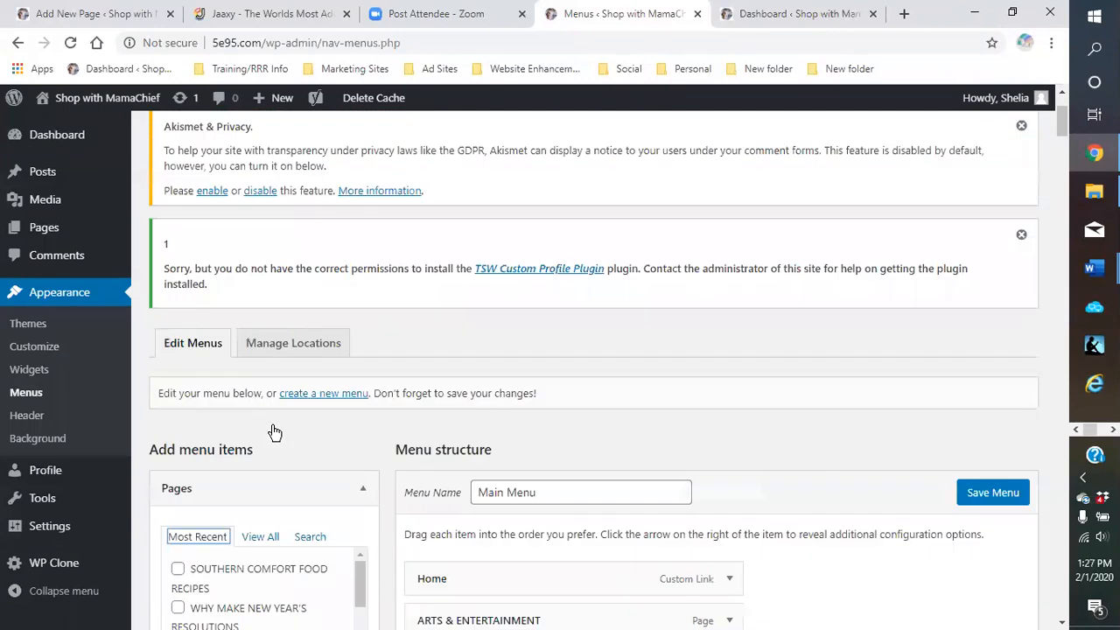
scroll(543, 411, down, 2)
scroll(382, 400, down, 3)
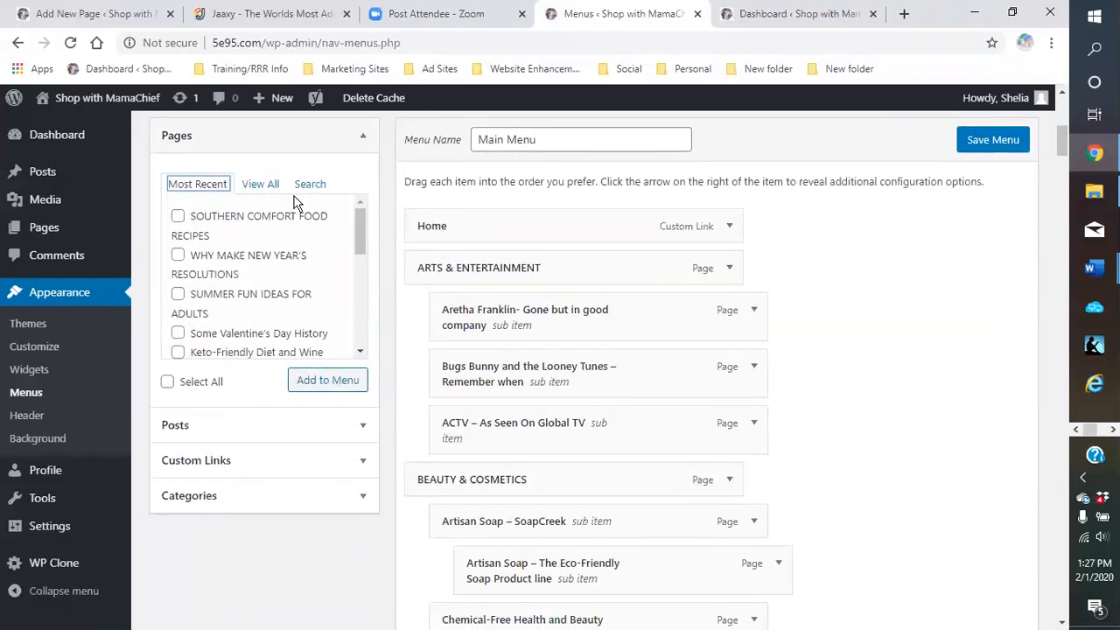
Show all pages under View All and review the Main Menu structure
click(259, 187)
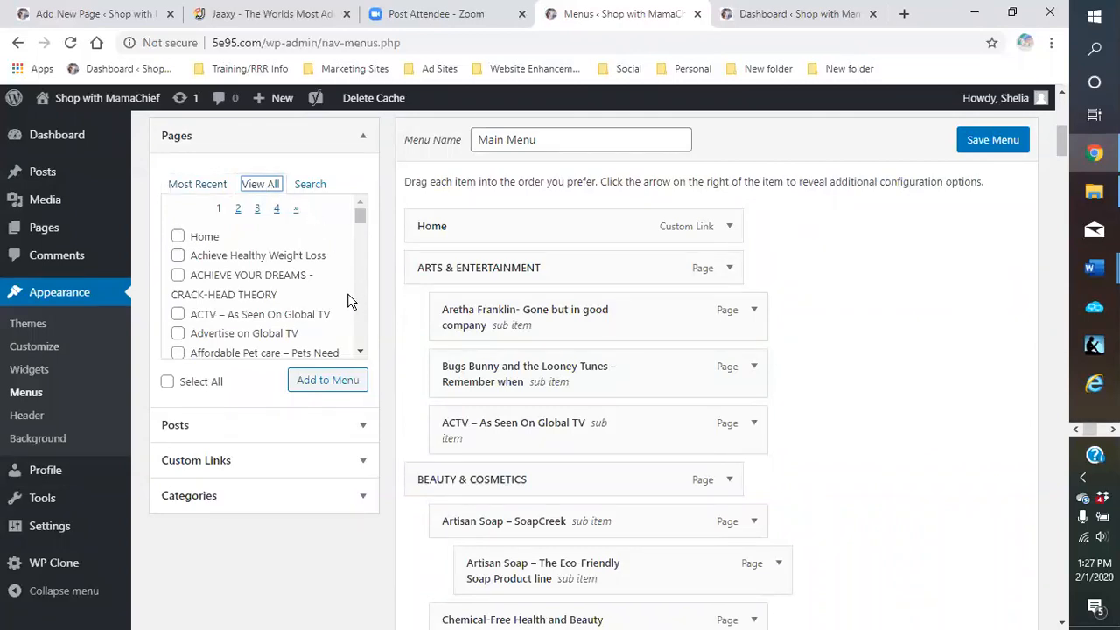
scroll(356, 300, down, 1)
scroll(356, 298, up, 1)
scroll(388, 260, up, 2)
scroll(388, 260, down, 1)
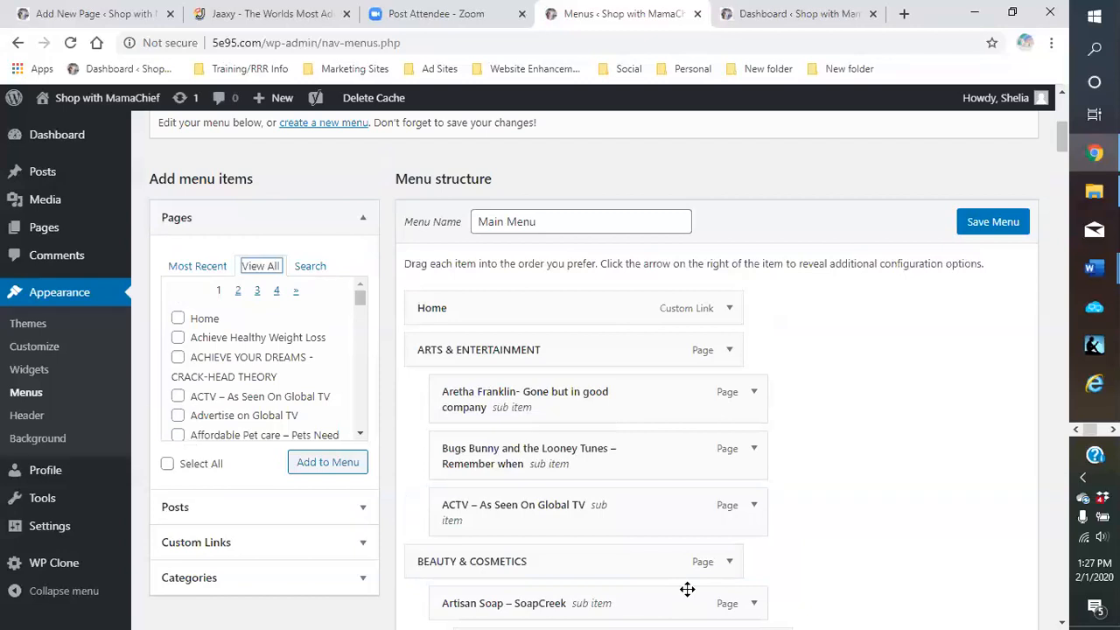
scroll(802, 404, down, 2)
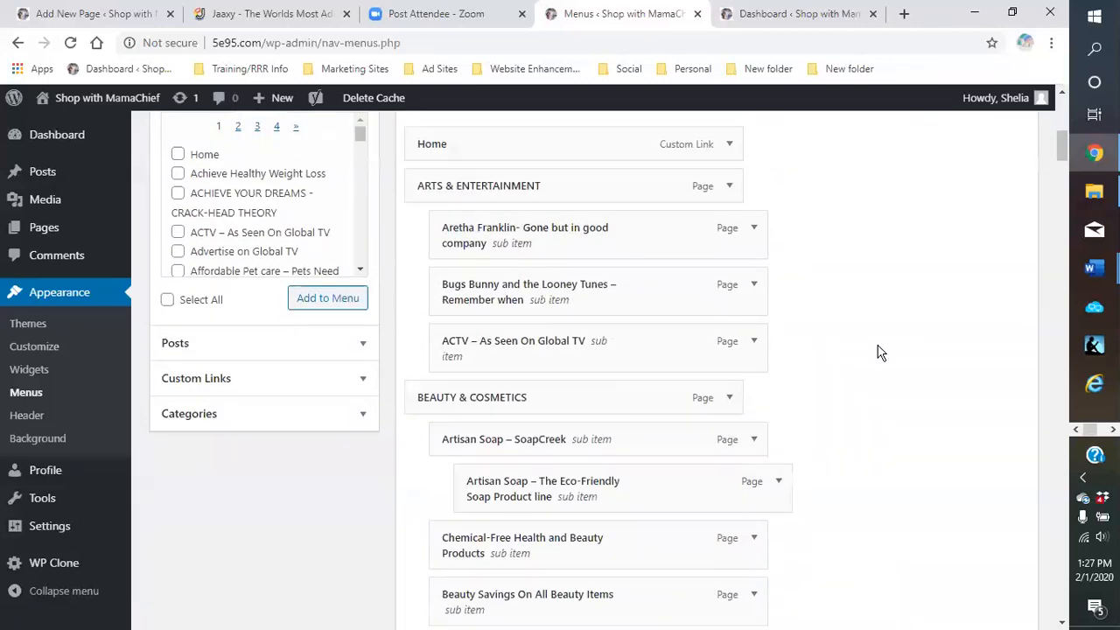
click(974, 13)
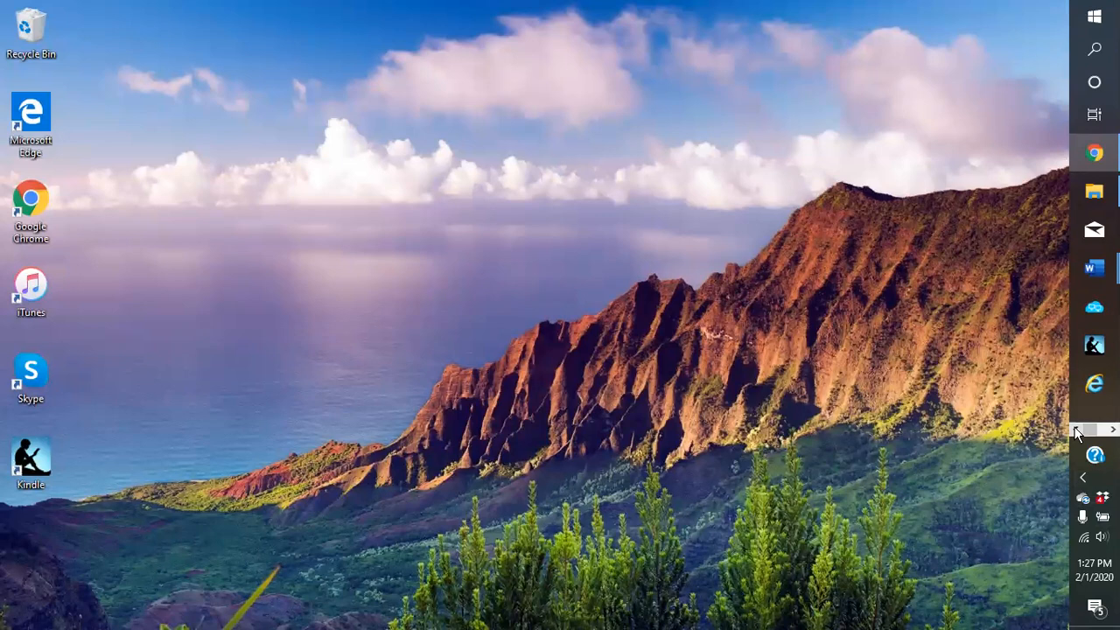
click(1094, 153)
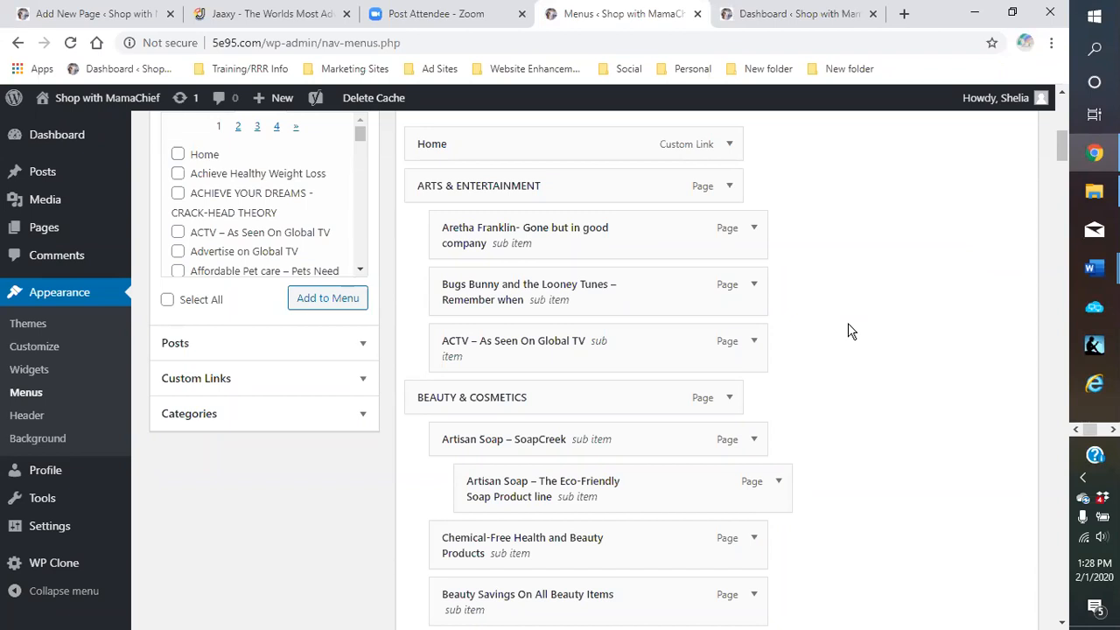
scroll(848, 331, up, 3)
scroll(826, 461, down, 2)
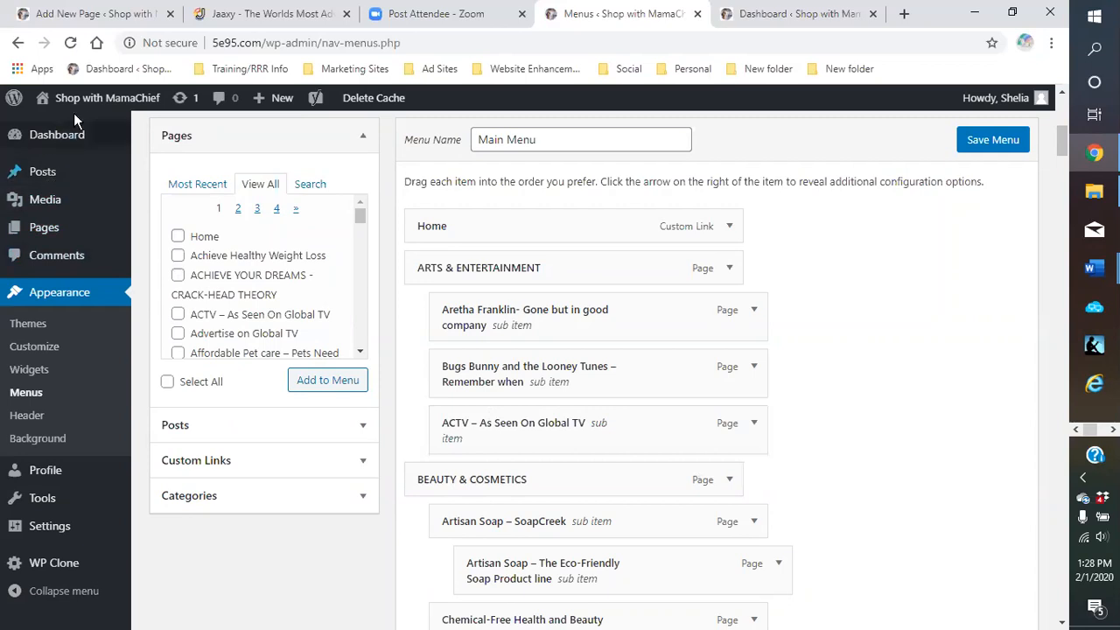
mouse_move(83, 101)
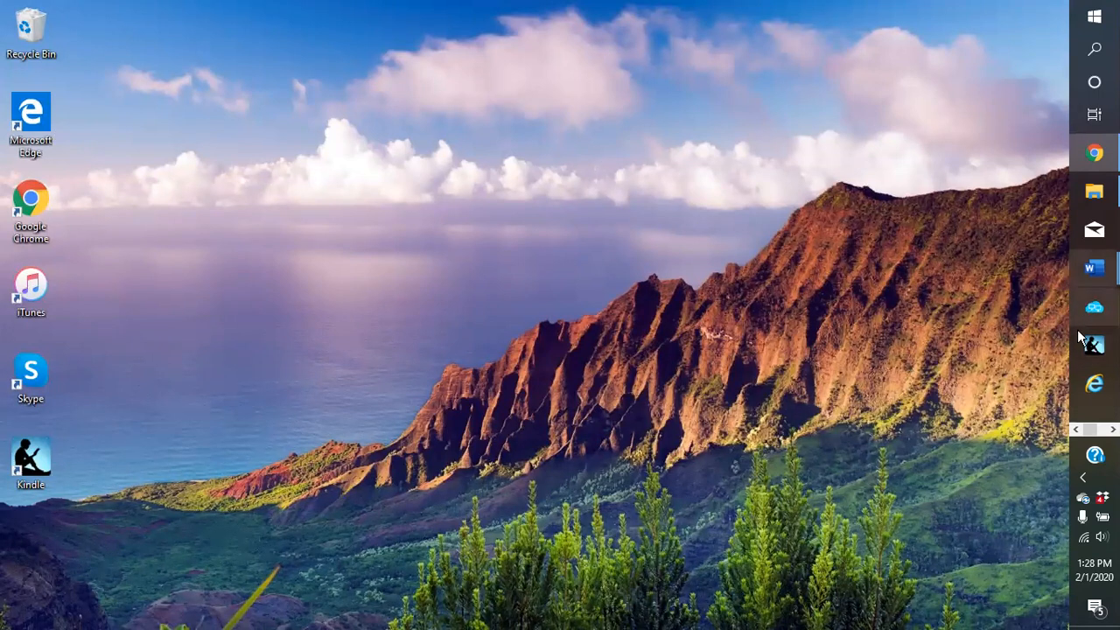
mouse_move(1094, 155)
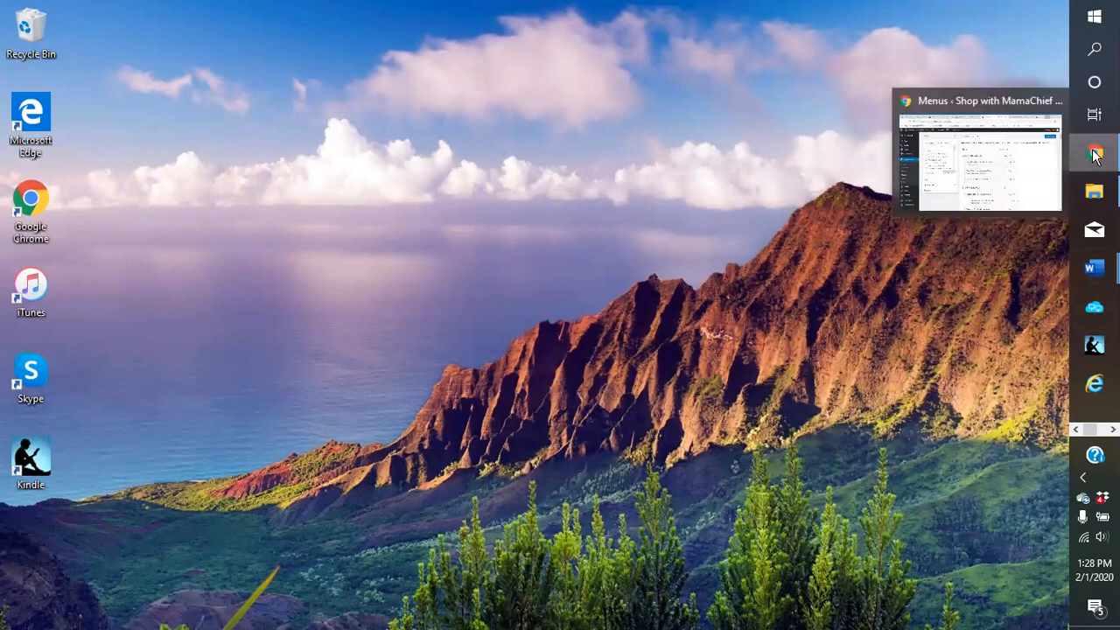
click(1094, 155)
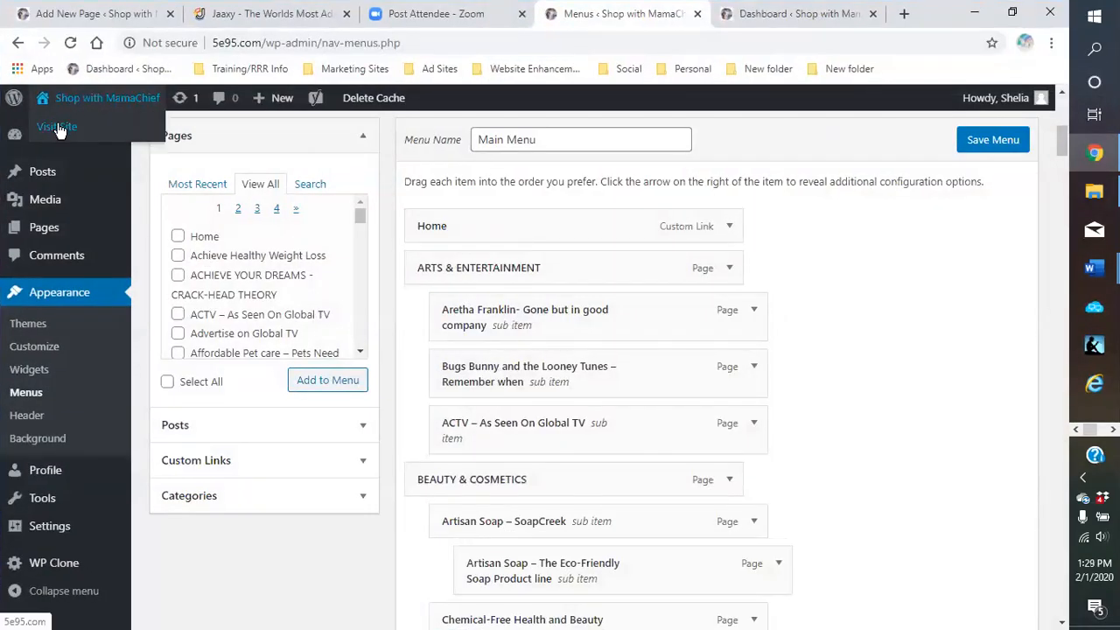
click(58, 128)
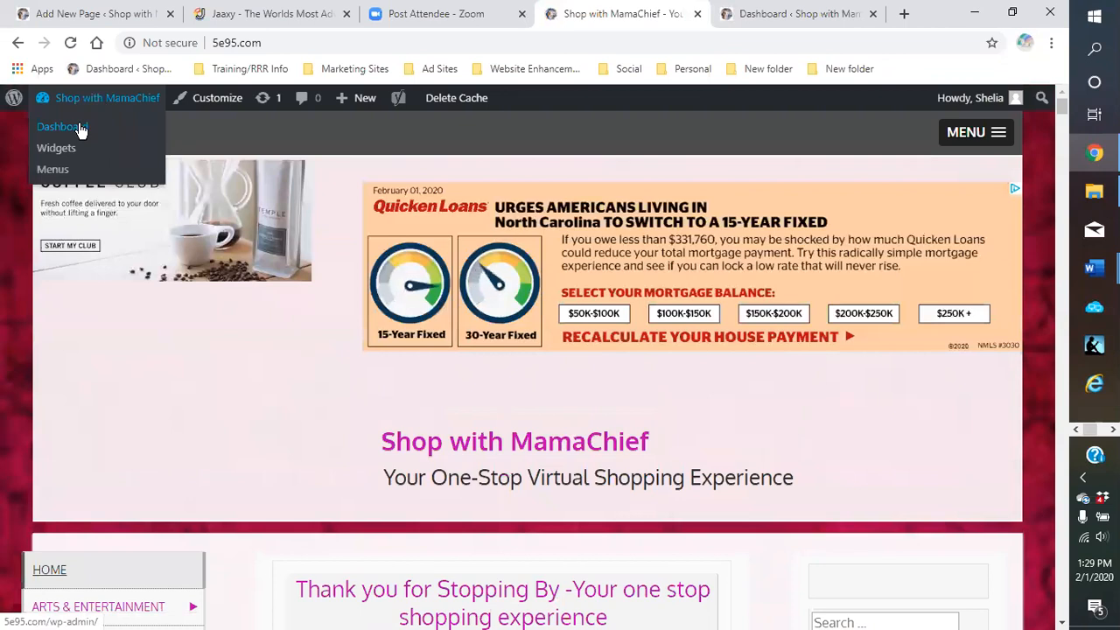
click(80, 127)
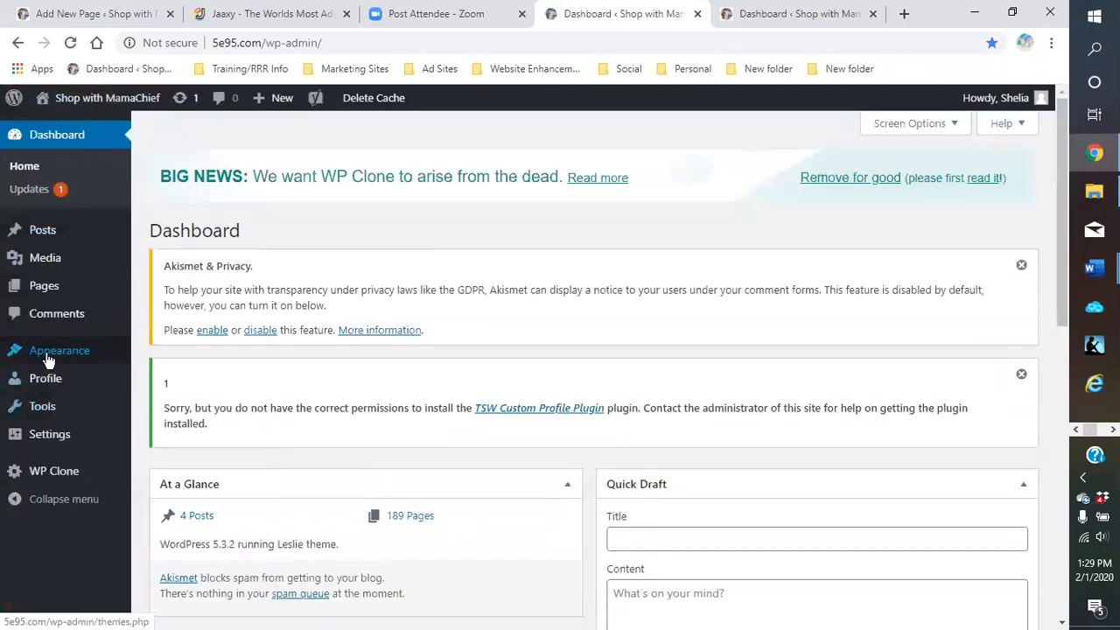
mouse_move(48, 361)
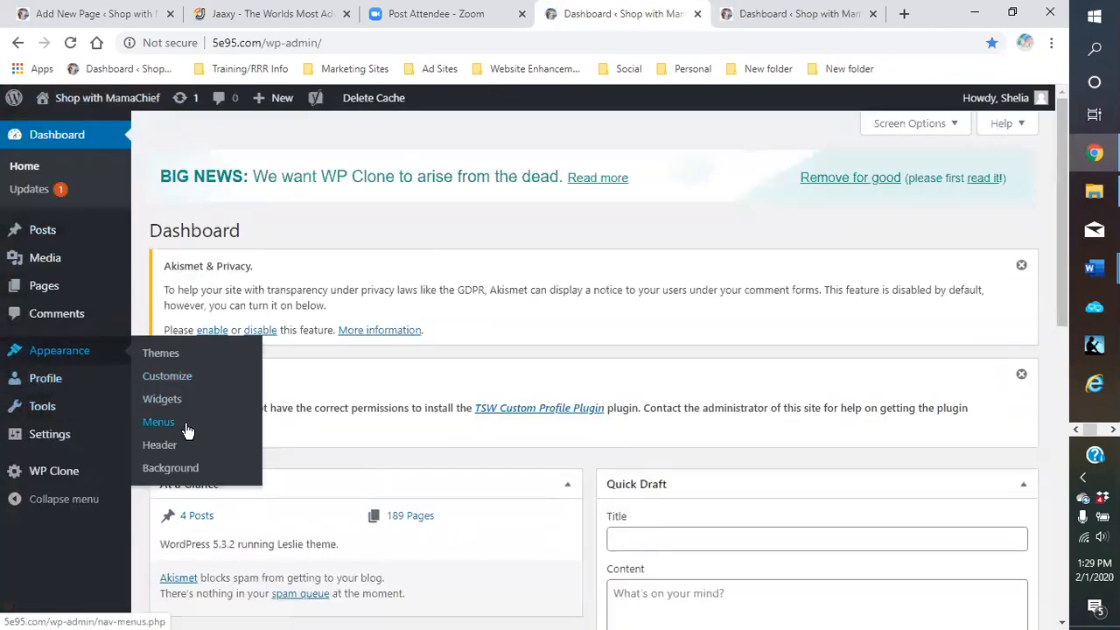
click(158, 427)
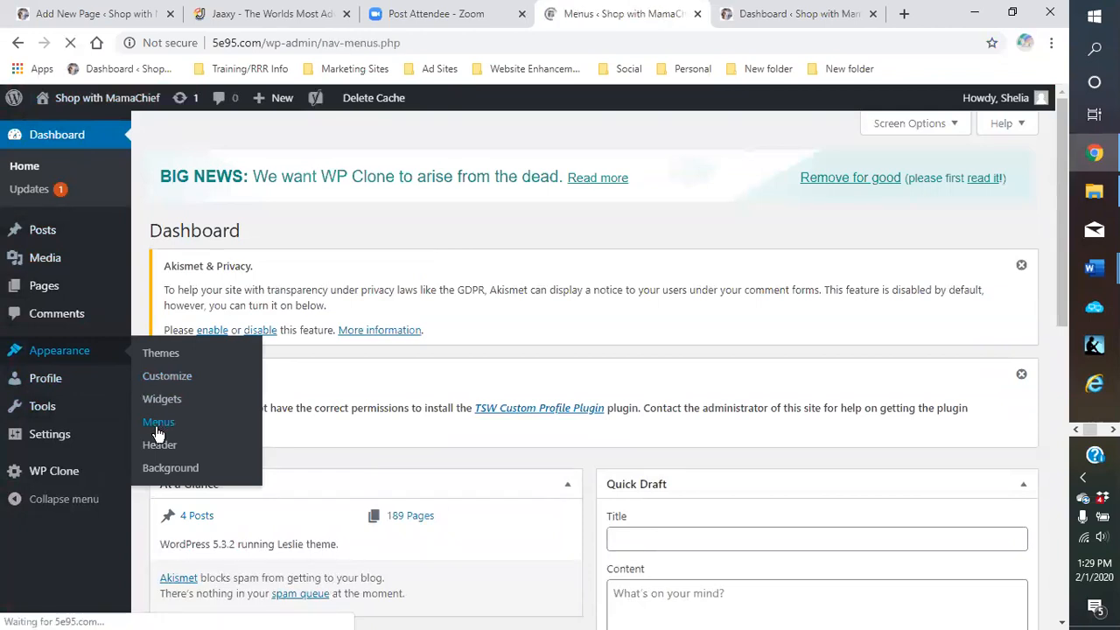
scroll(592, 346, down, 3)
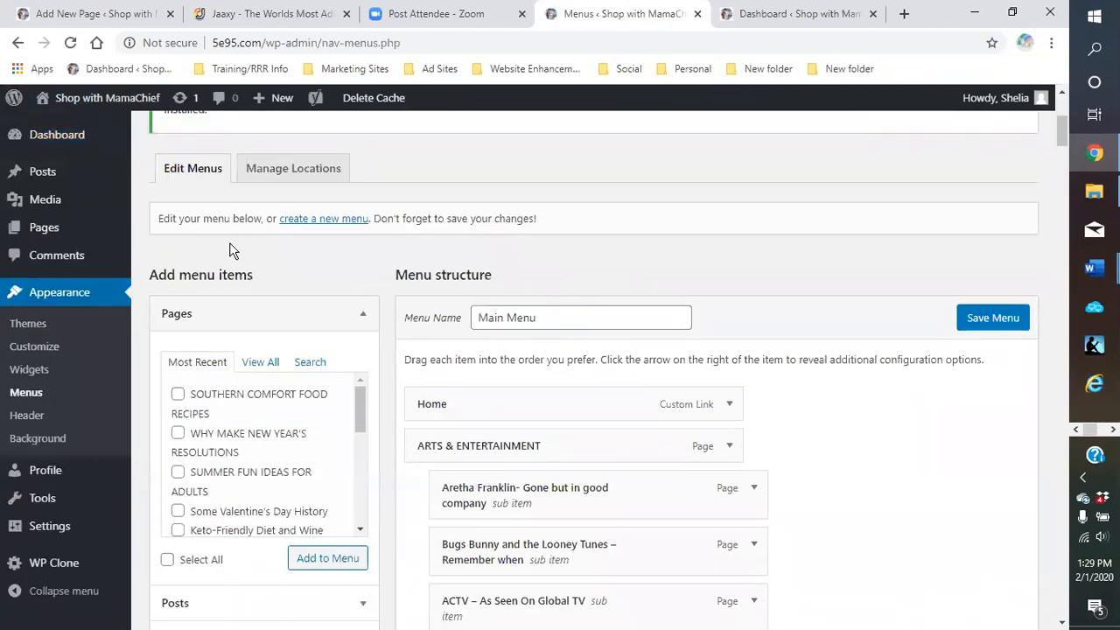
mouse_move(71, 108)
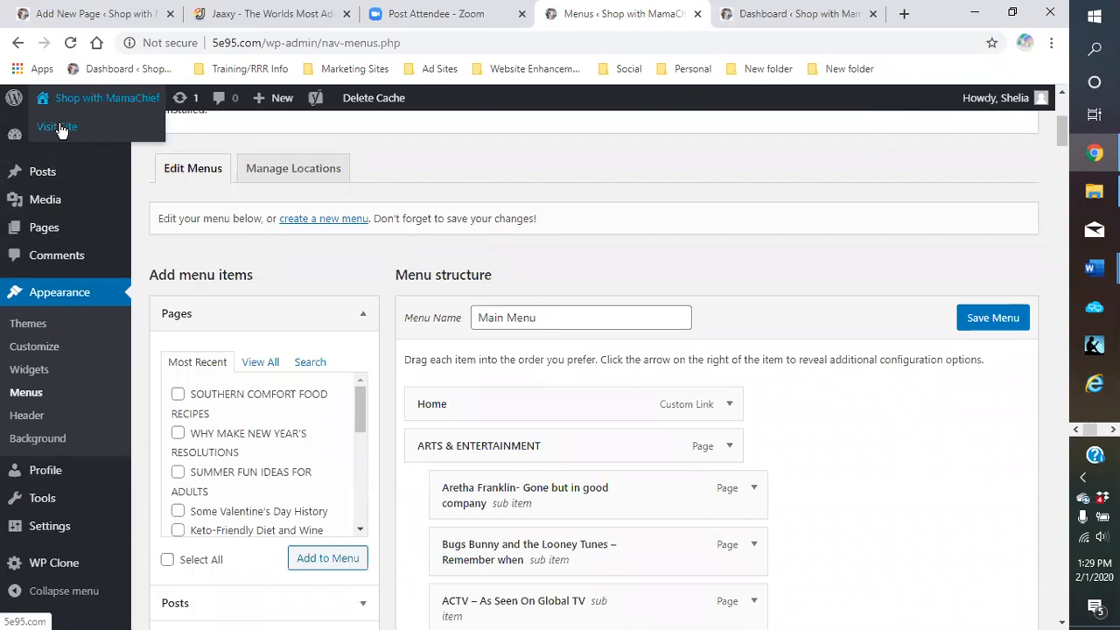
click(58, 128)
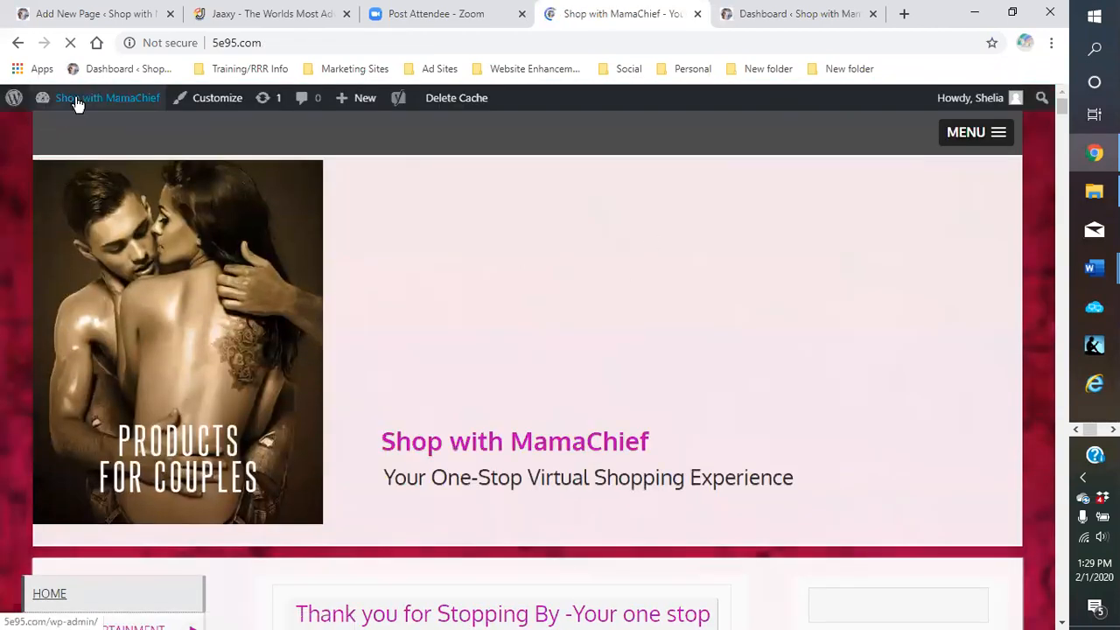
mouse_move(76, 101)
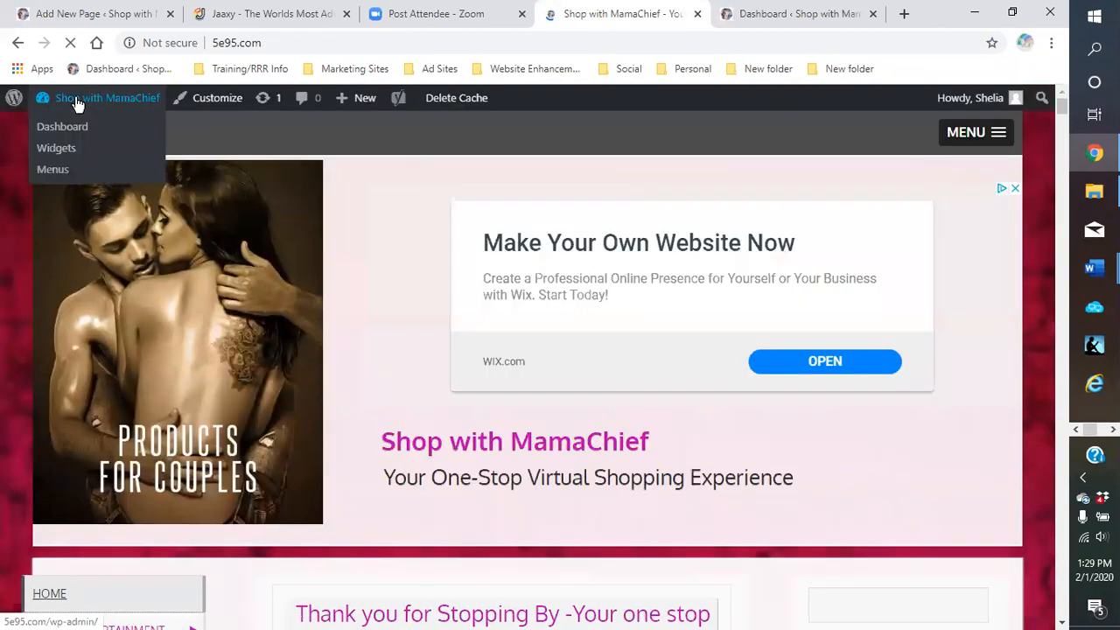
click(56, 175)
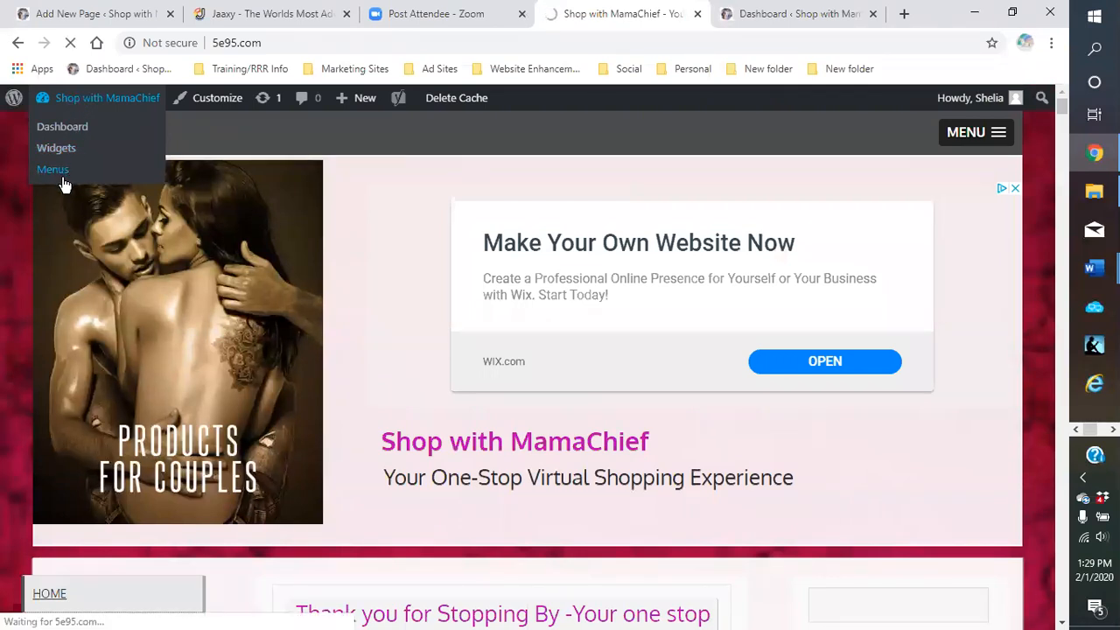
scroll(465, 336, down, 1)
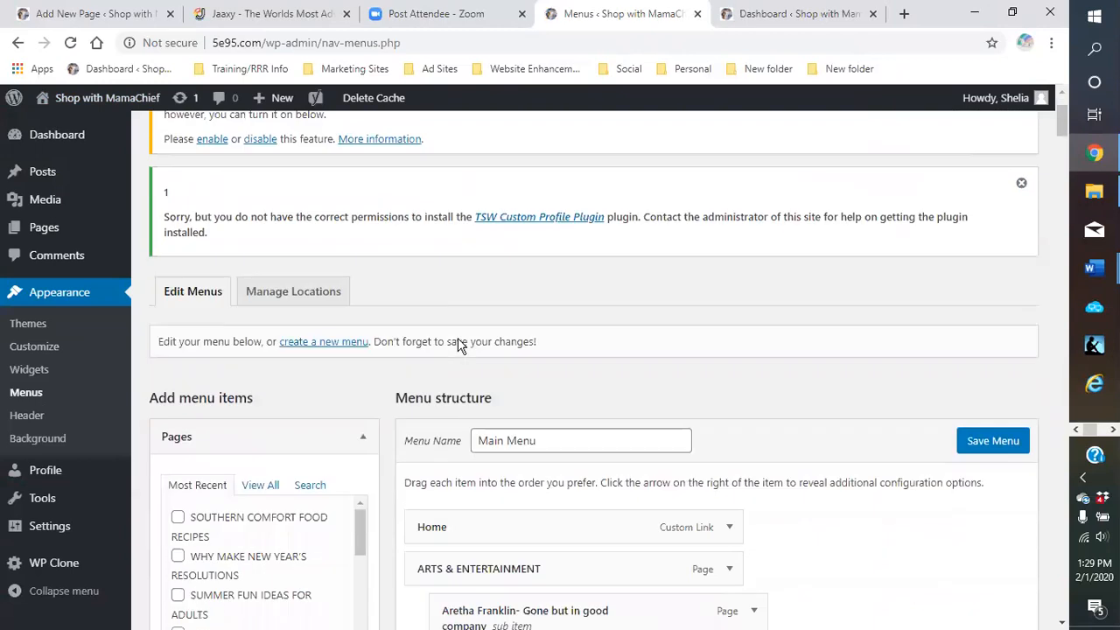
scroll(459, 344, down, 1)
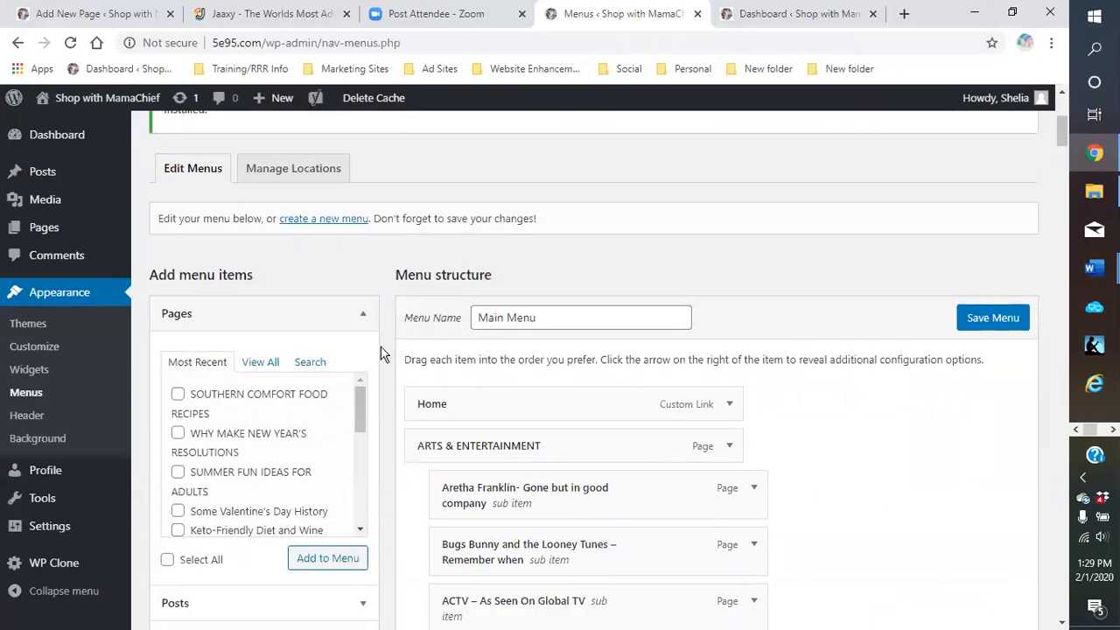
Switch the Pages box to Search, then back to Most Recent
scroll(377, 347, down, 2)
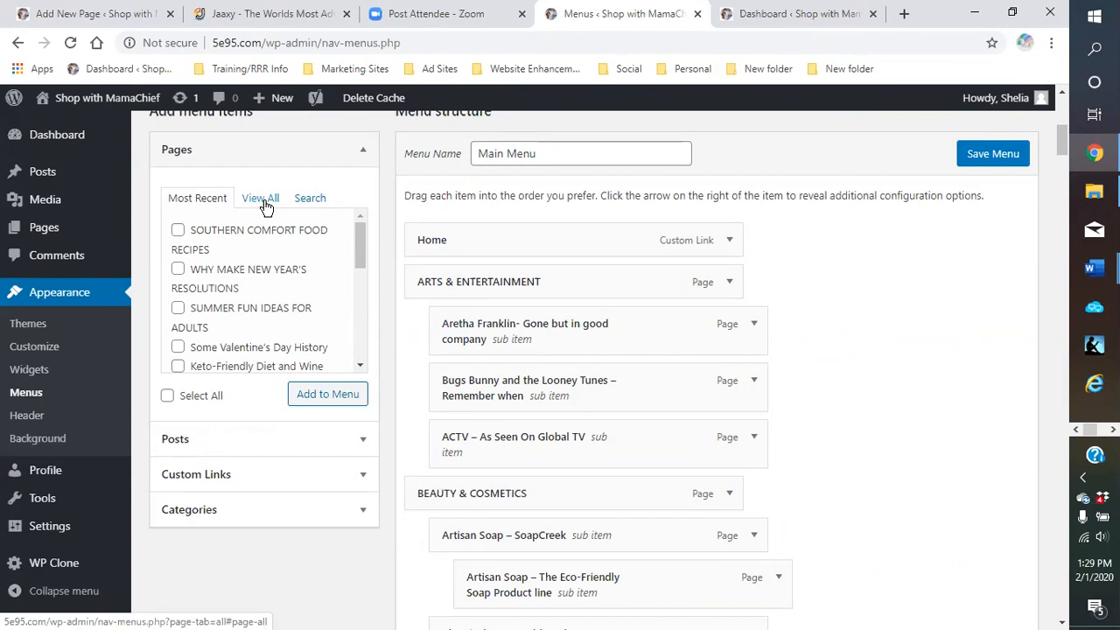
click(311, 200)
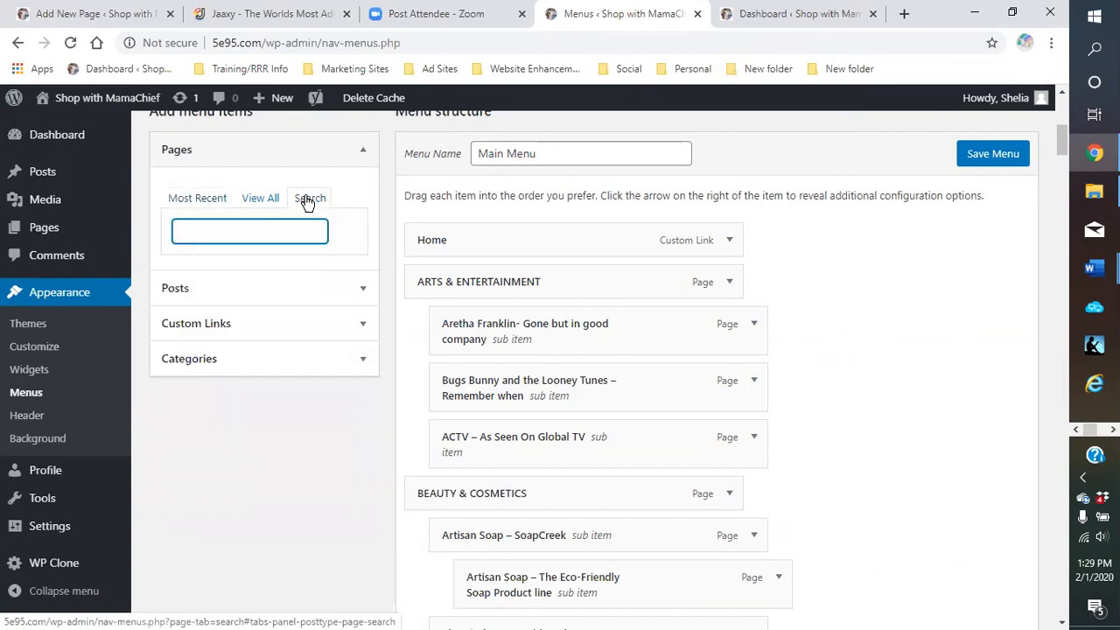
click(197, 202)
right_click(198, 201)
click(182, 203)
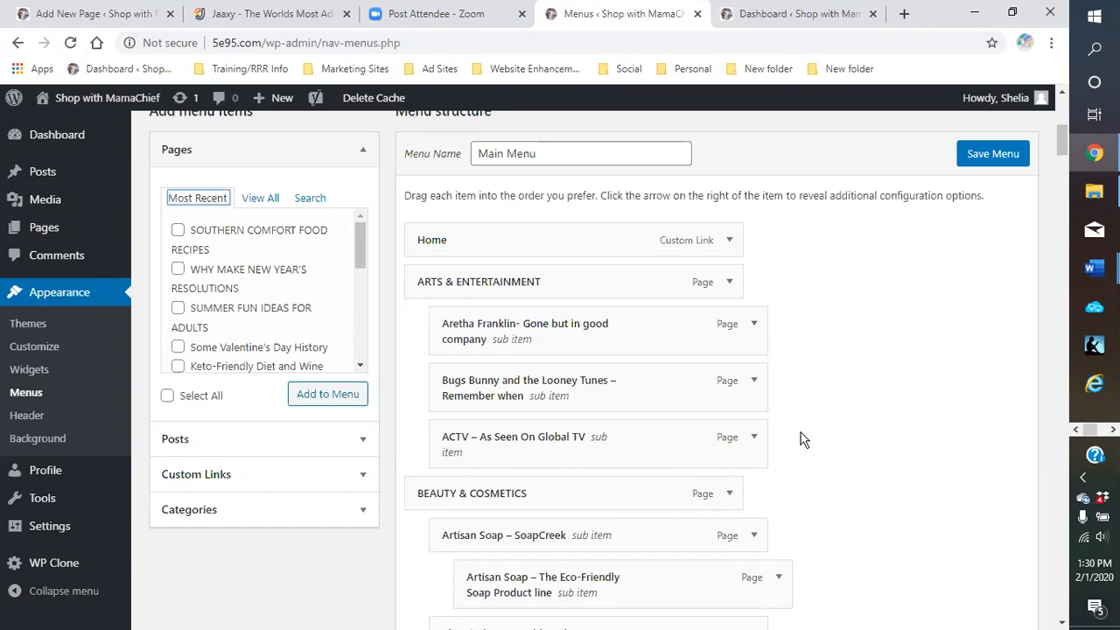
Save the Main Menu after reviewing its structure
scroll(803, 440, down, 1)
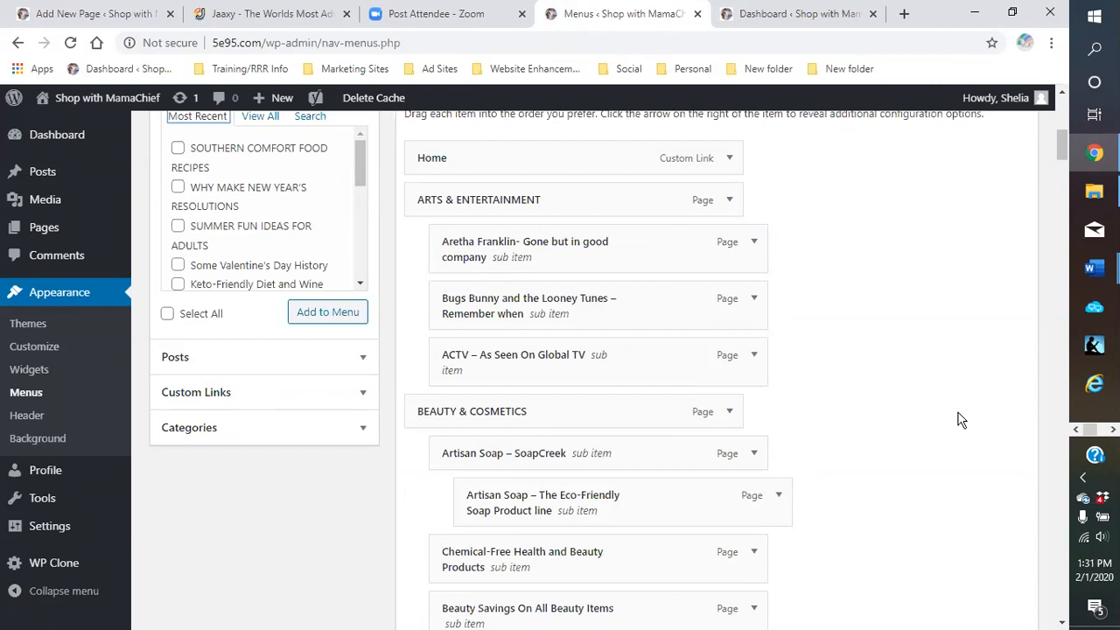
scroll(905, 330, up, 2)
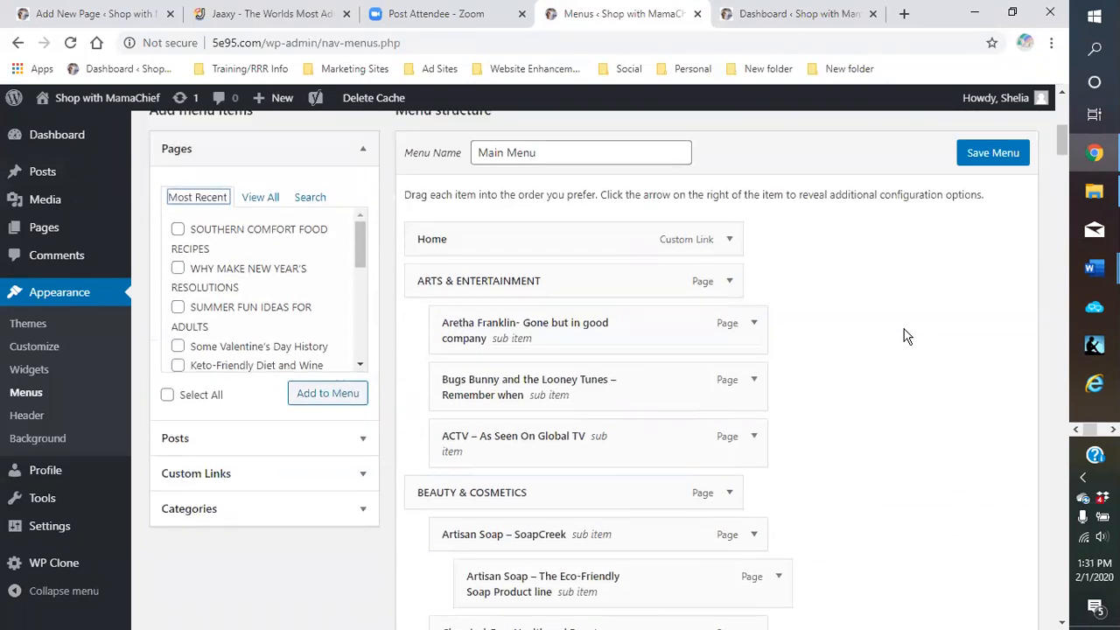
click(992, 245)
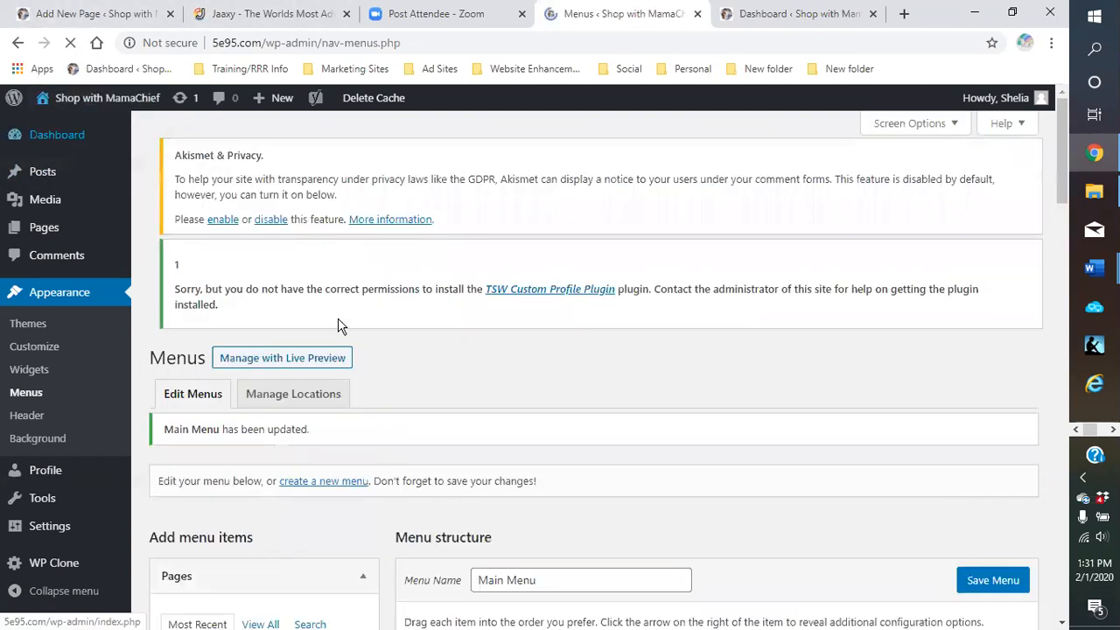
Visit the Shop with MamaChief homepage via the admin bar site name
scroll(400, 370, down, 4)
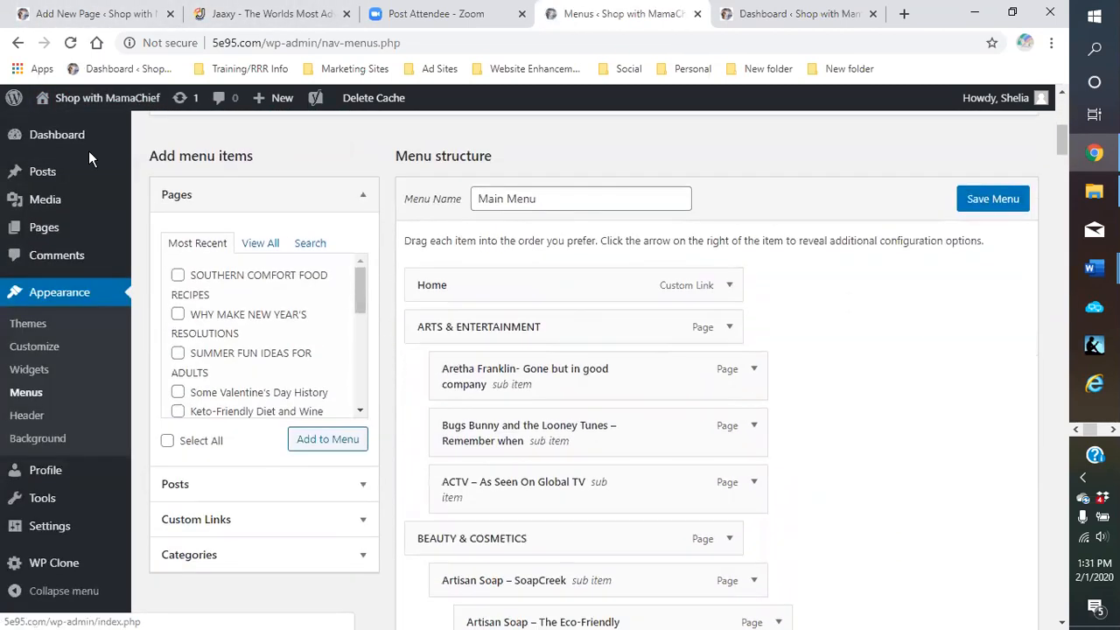
click(84, 107)
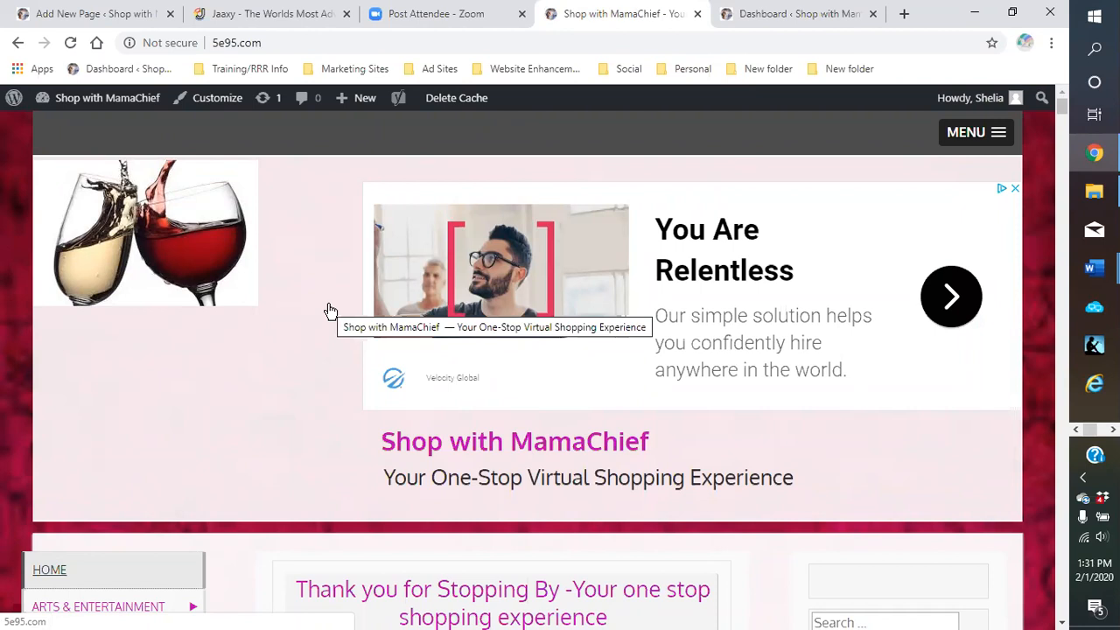
scroll(263, 320, down, 3)
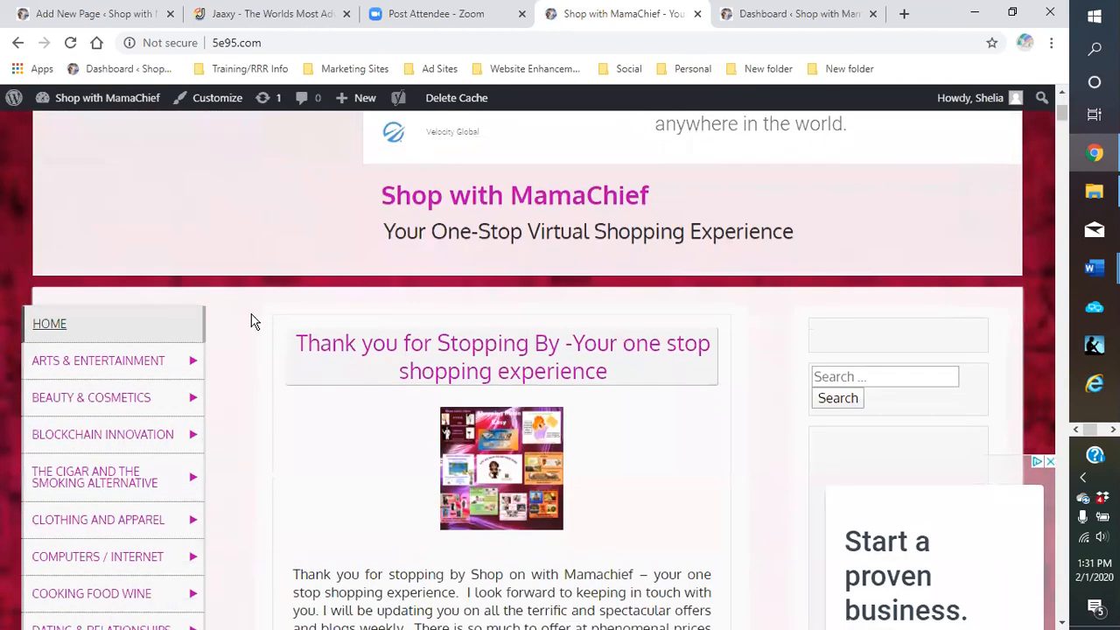
mouse_move(157, 360)
scroll(670, 409, down, 1)
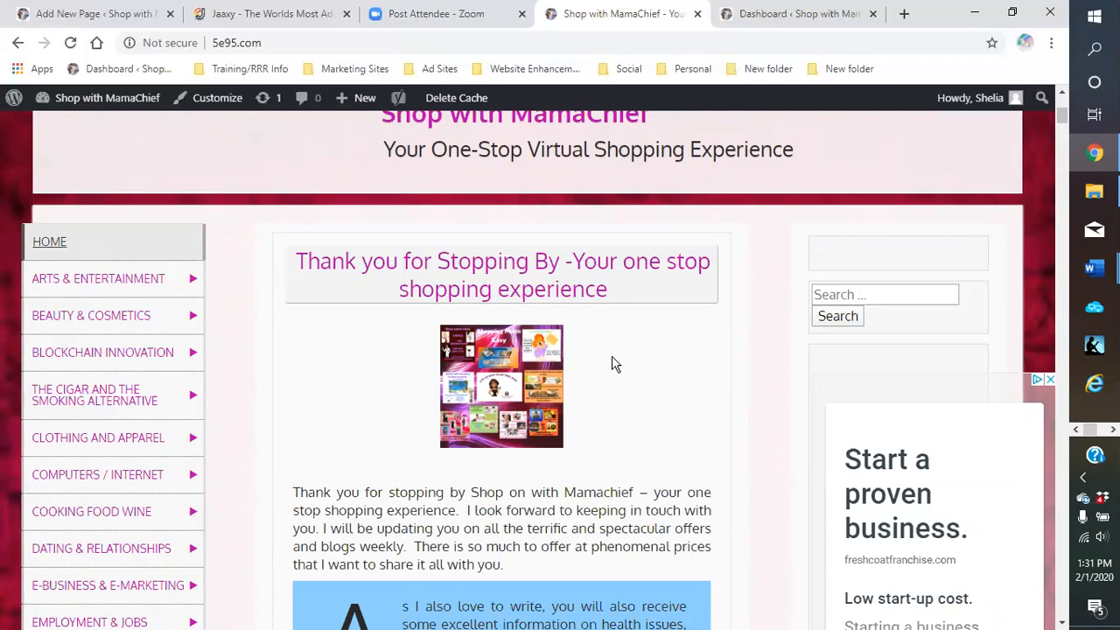
scroll(613, 361, down, 5)
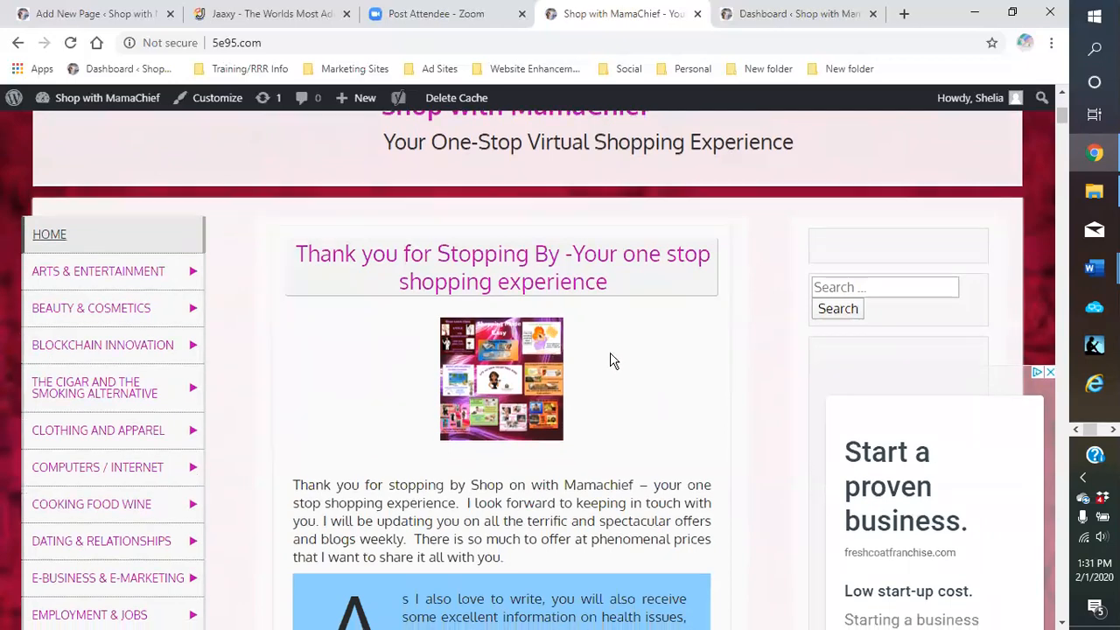
scroll(586, 376, down, 4)
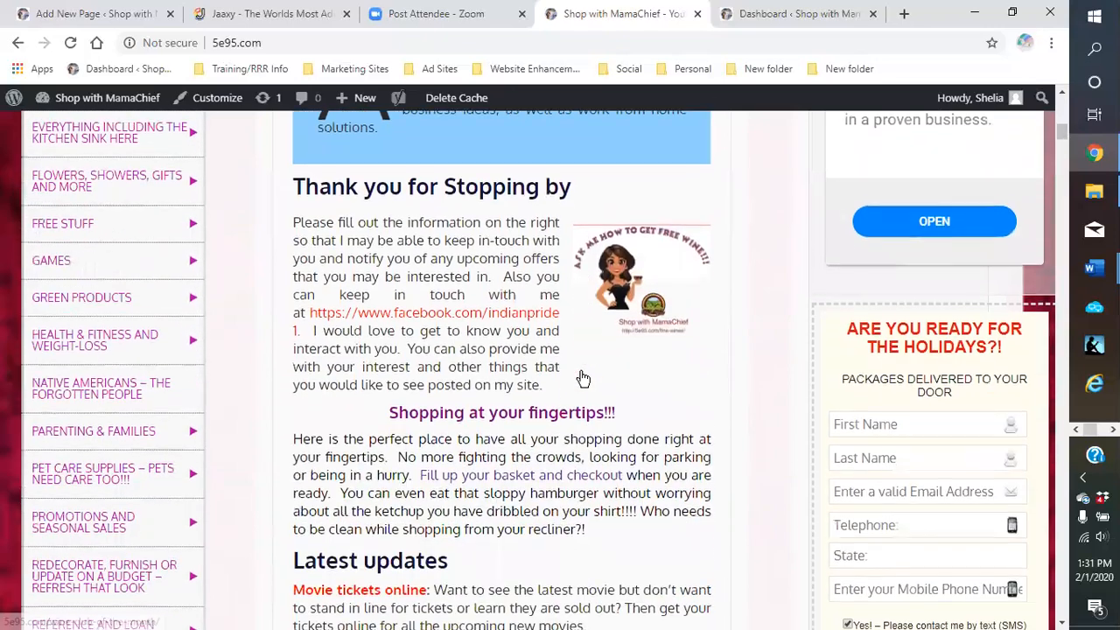
scroll(560, 391, down, 3)
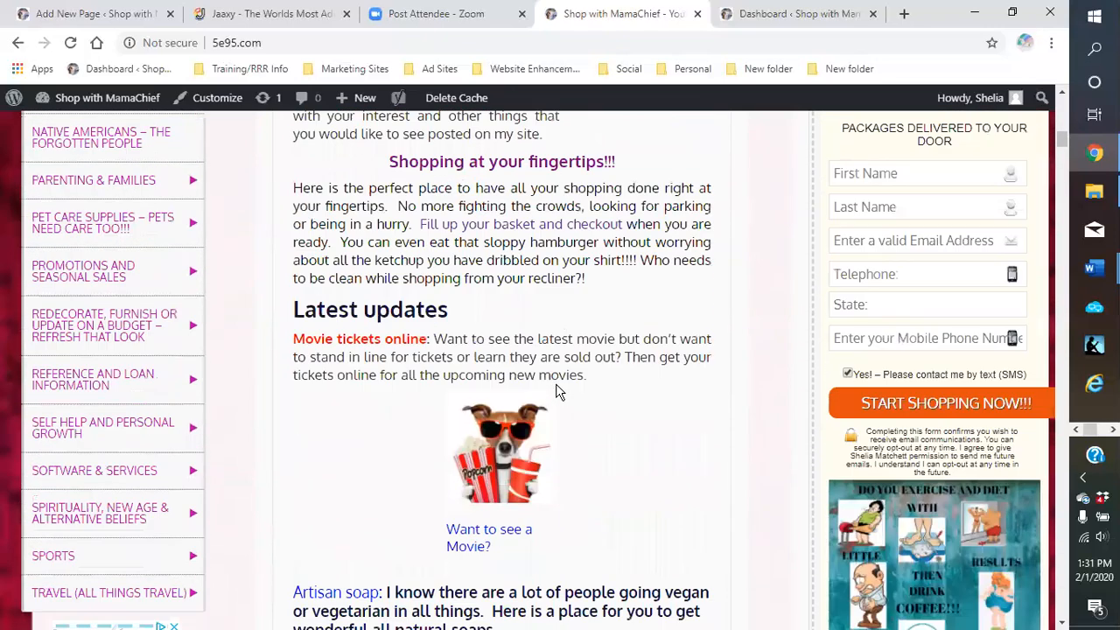
scroll(560, 391, down, 1)
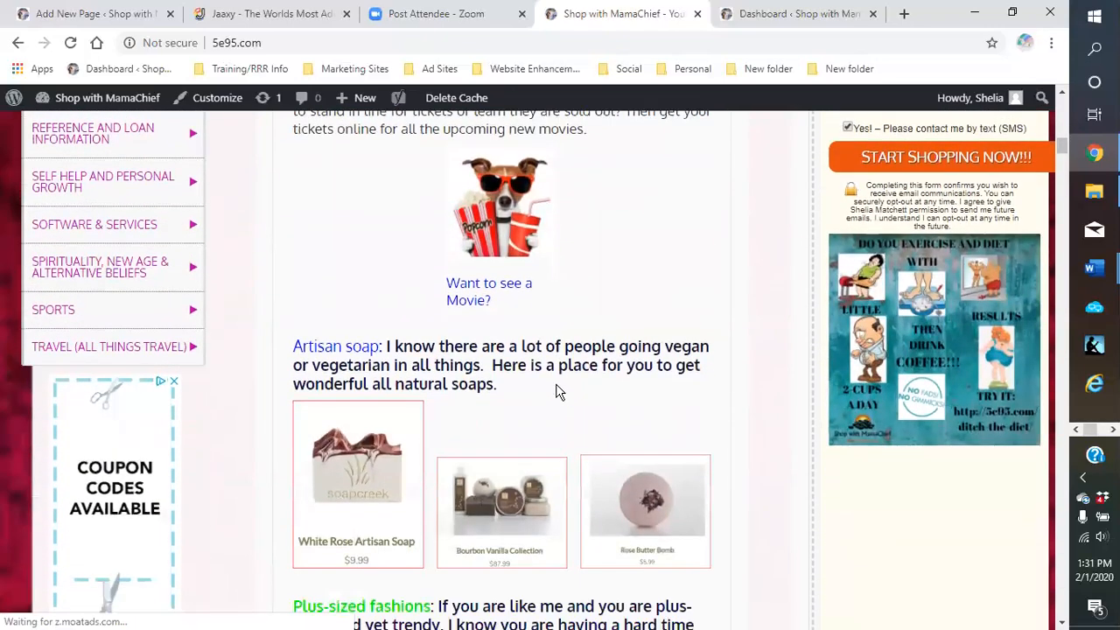
scroll(560, 391, down, 4)
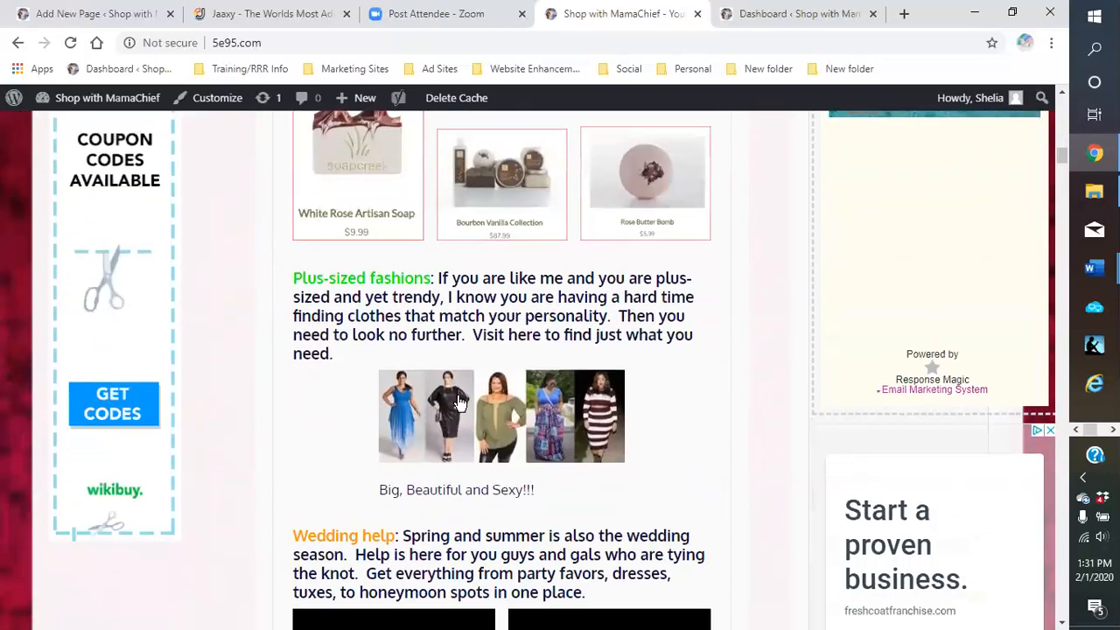
scroll(433, 433, down, 2)
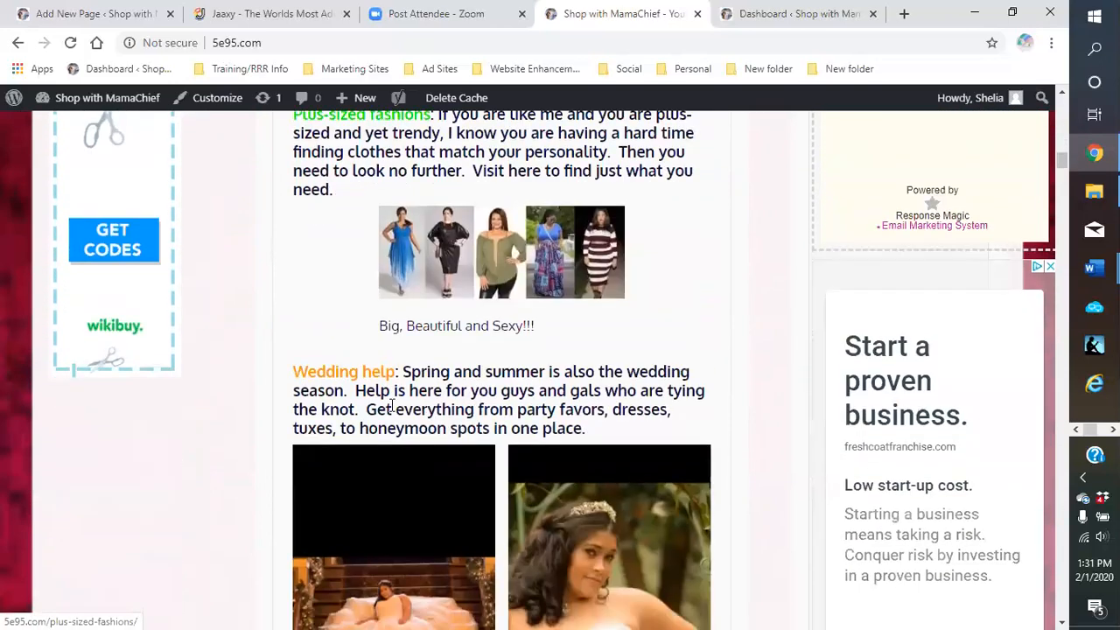
scroll(480, 394, down, 1)
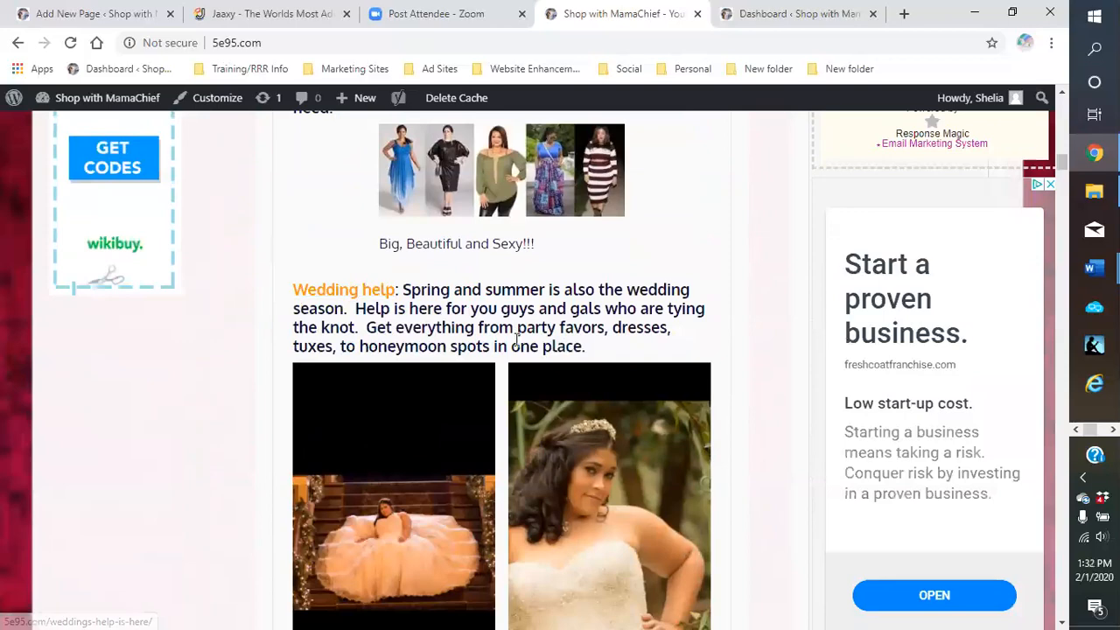
scroll(490, 354, down, 5)
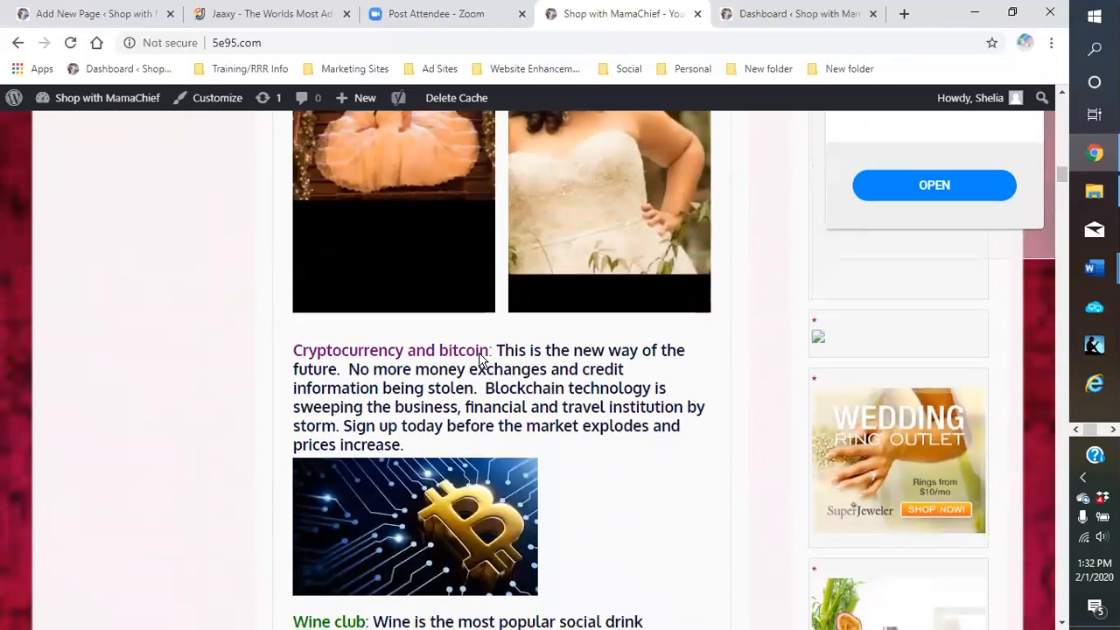
scroll(478, 363, down, 5)
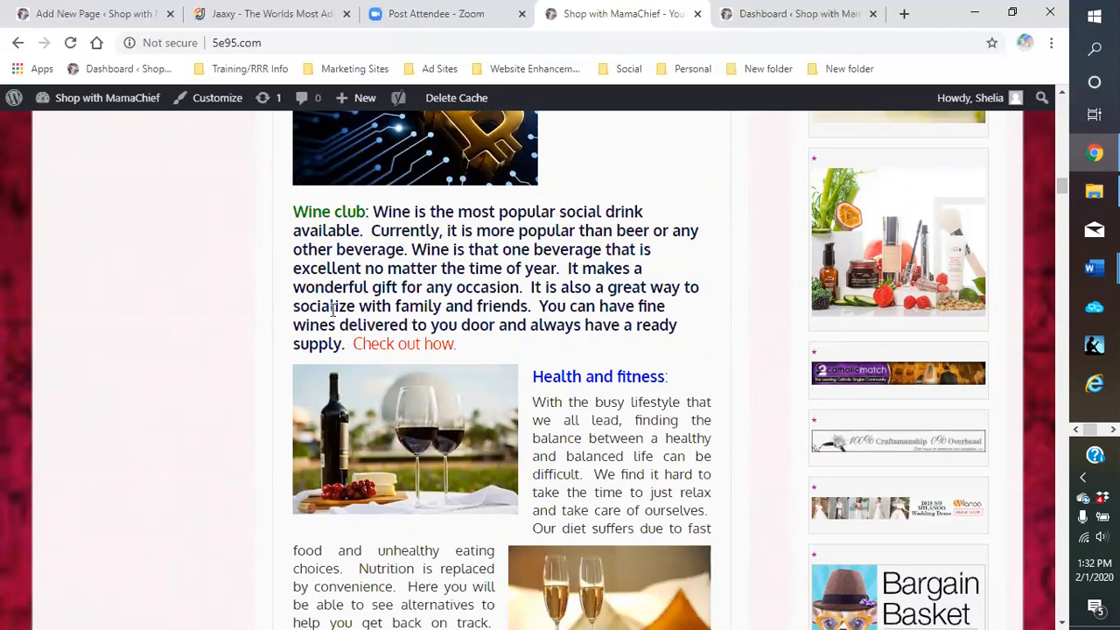
scroll(398, 403, down, 1)
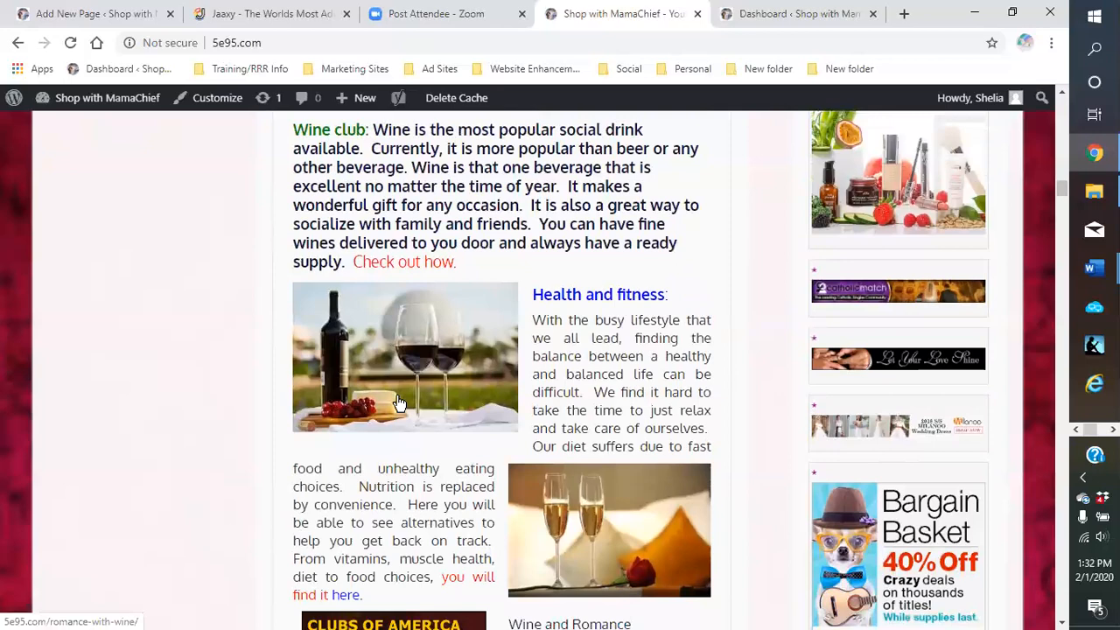
scroll(398, 403, up, 1)
scroll(395, 395, down, 1)
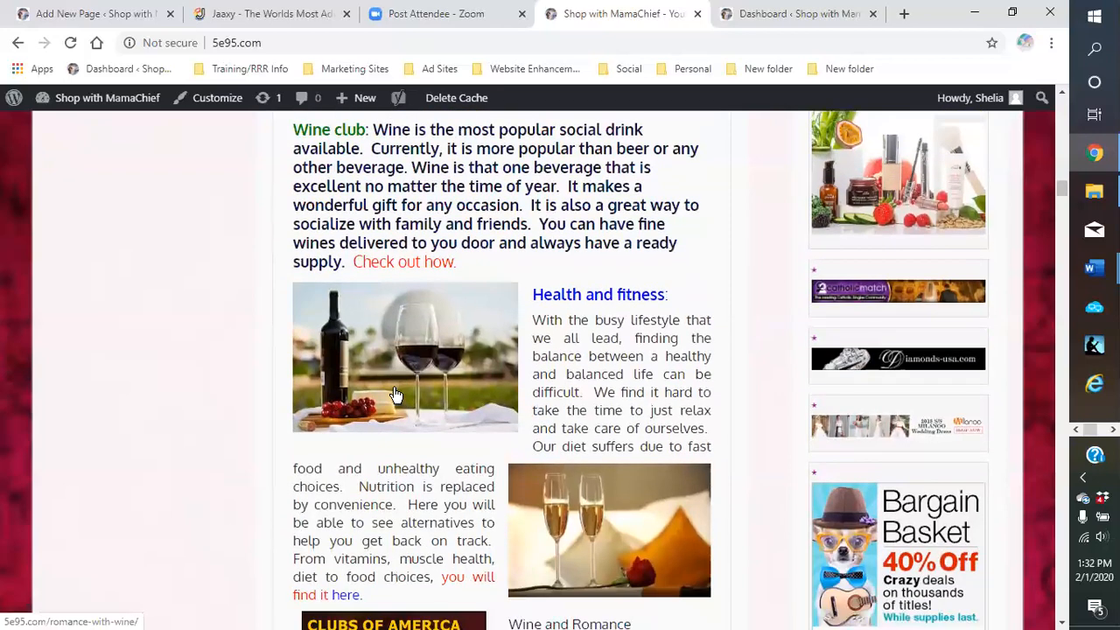
scroll(396, 396, down, 2)
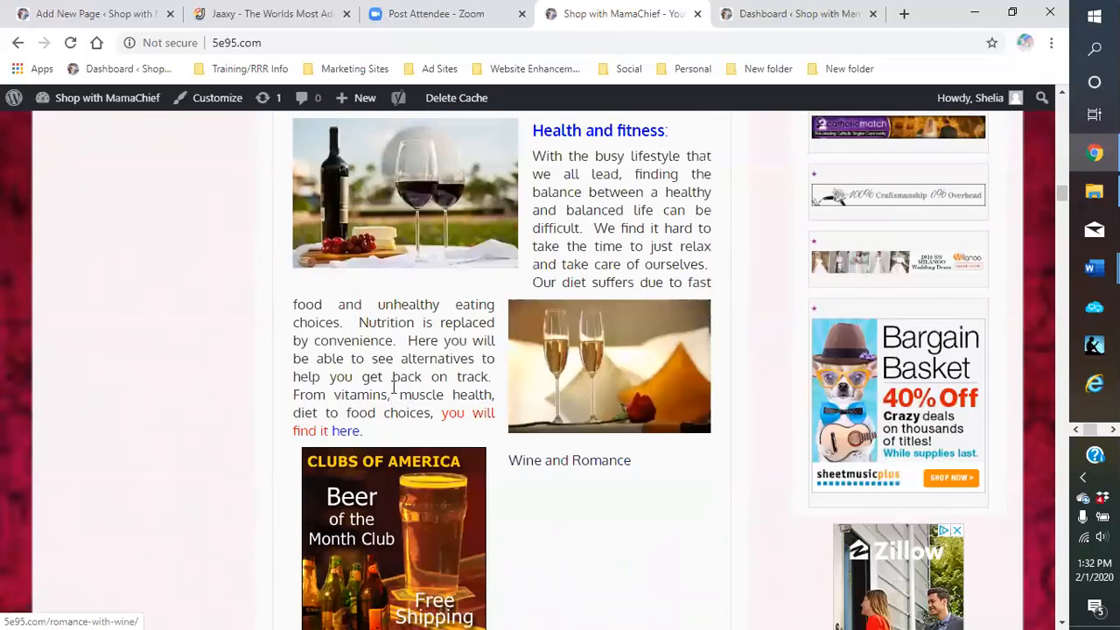
scroll(393, 387, down, 2)
scroll(394, 387, down, 3)
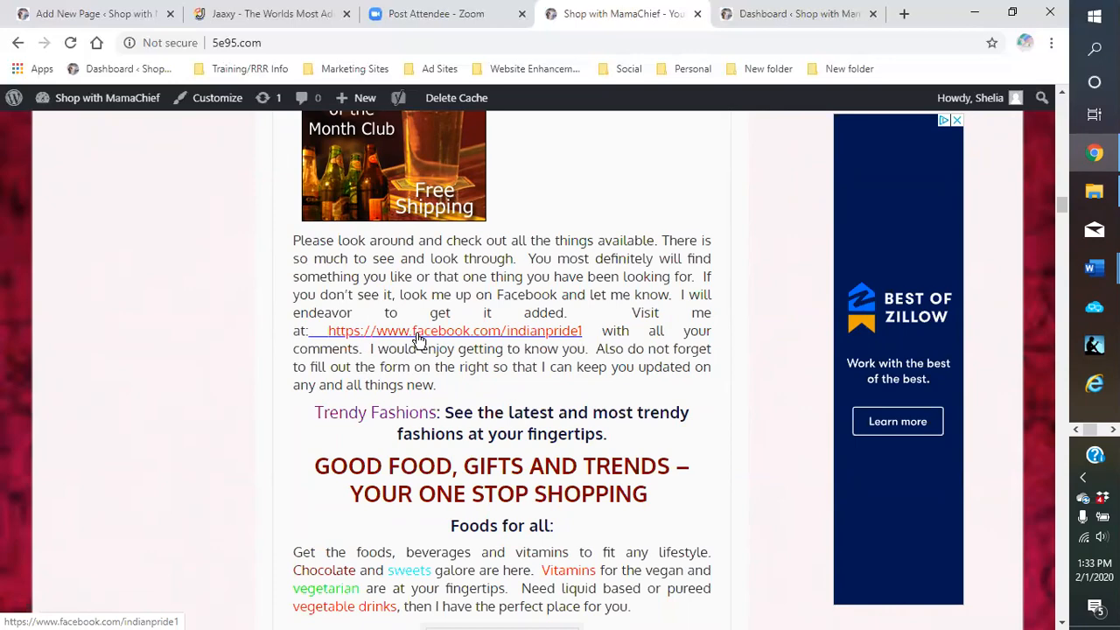
scroll(418, 339, down, 2)
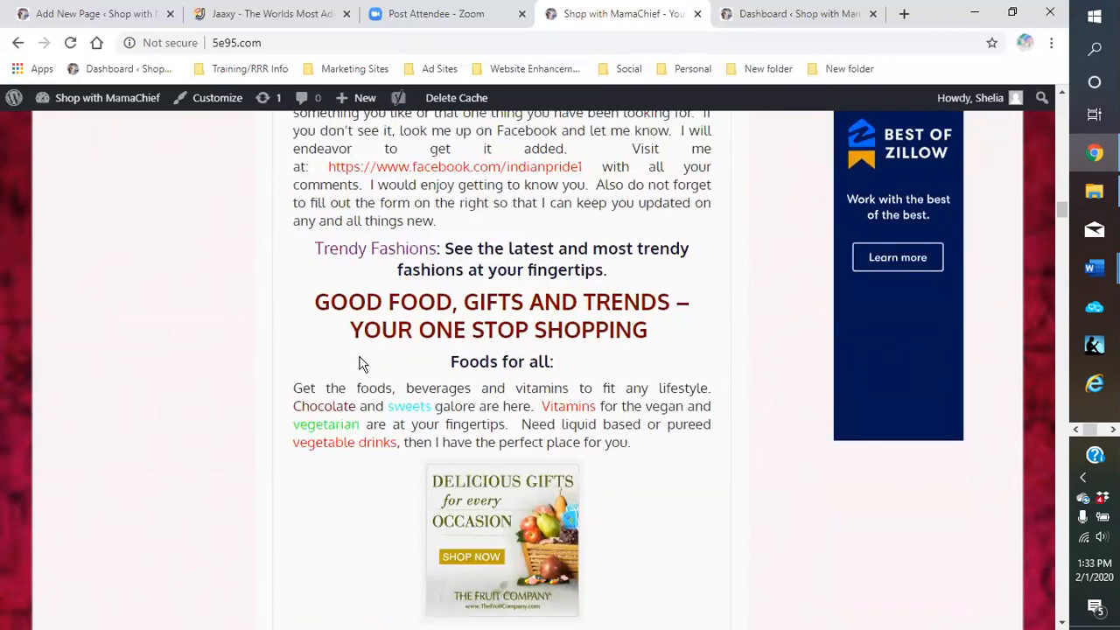
scroll(332, 392, down, 8)
scroll(302, 419, down, 20)
scroll(280, 457, down, 15)
scroll(228, 420, down, 1)
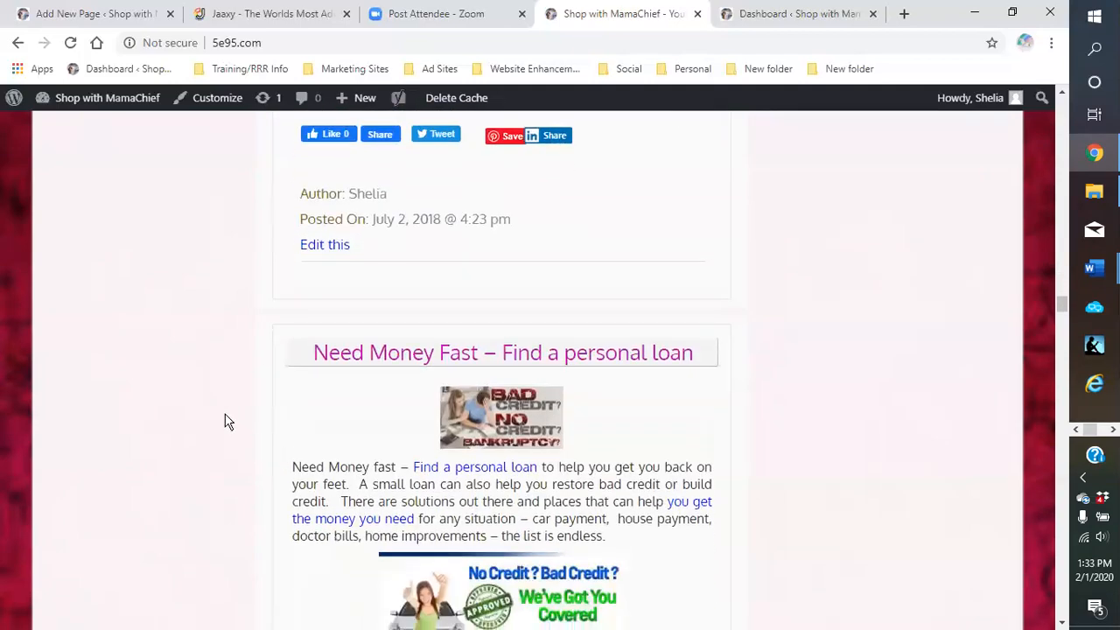
scroll(215, 408, down, 1)
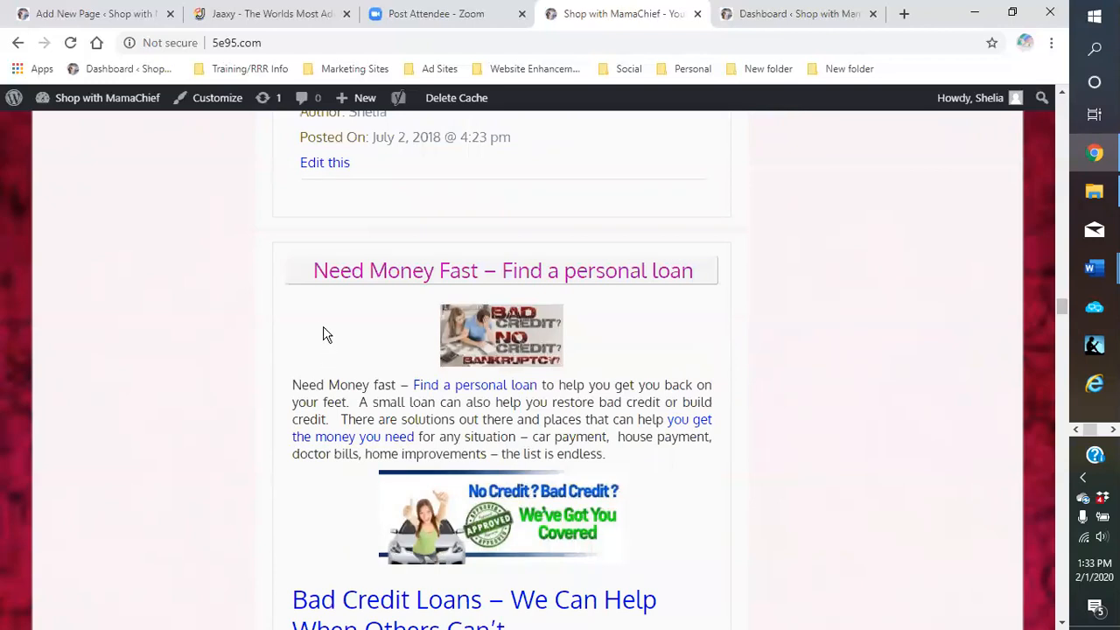
scroll(276, 317, down, 1)
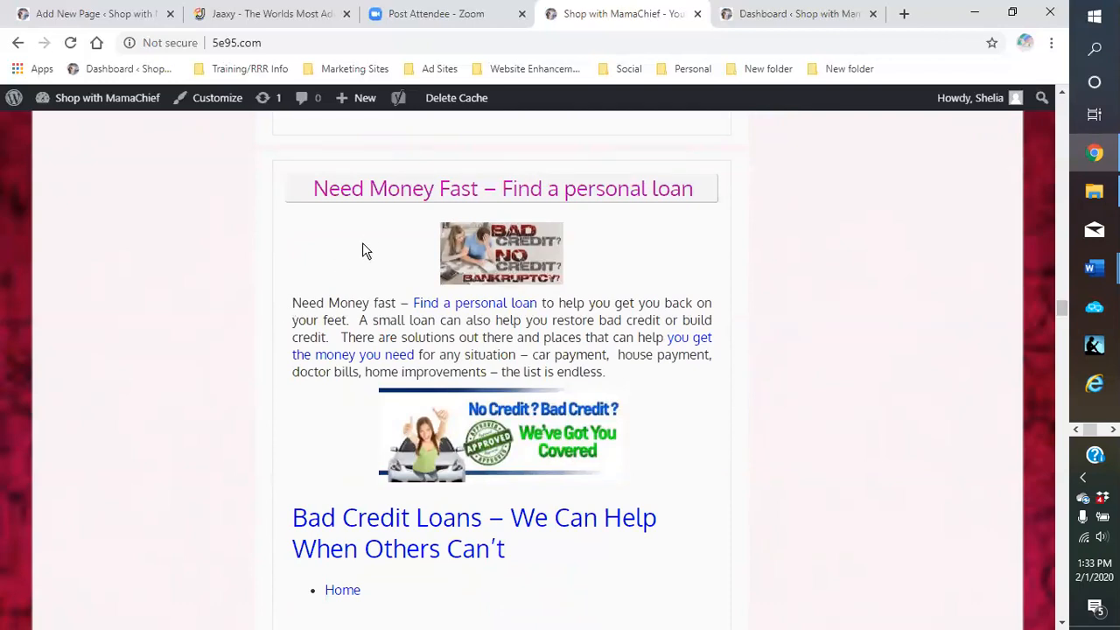
scroll(363, 245, down, 1)
scroll(364, 249, down, 2)
scroll(508, 370, down, 2)
scroll(456, 385, down, 7)
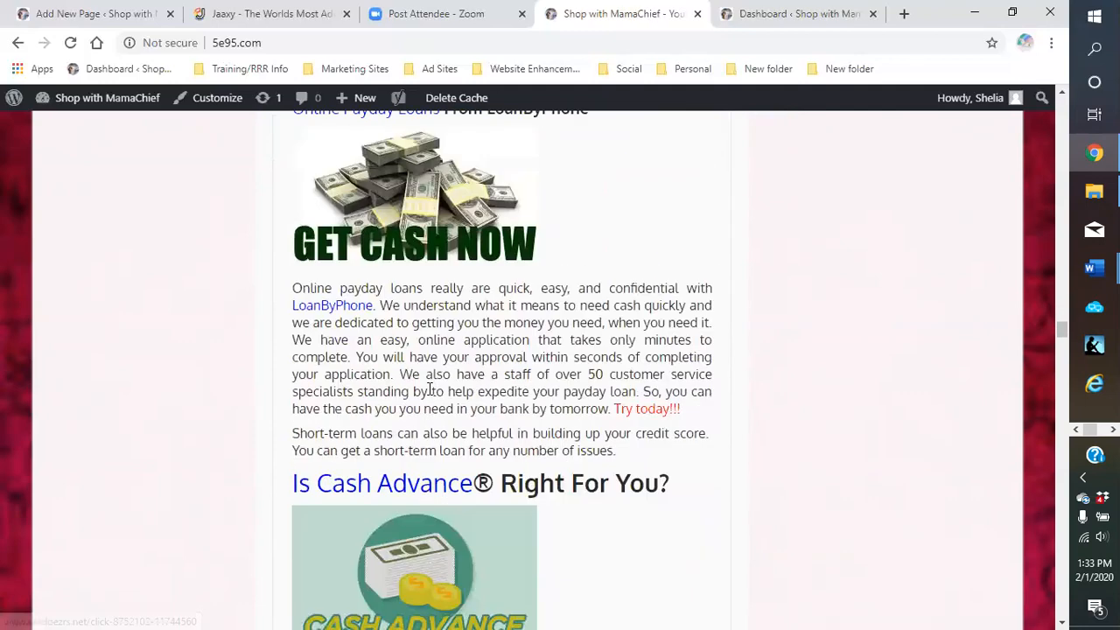
scroll(413, 410, down, 2)
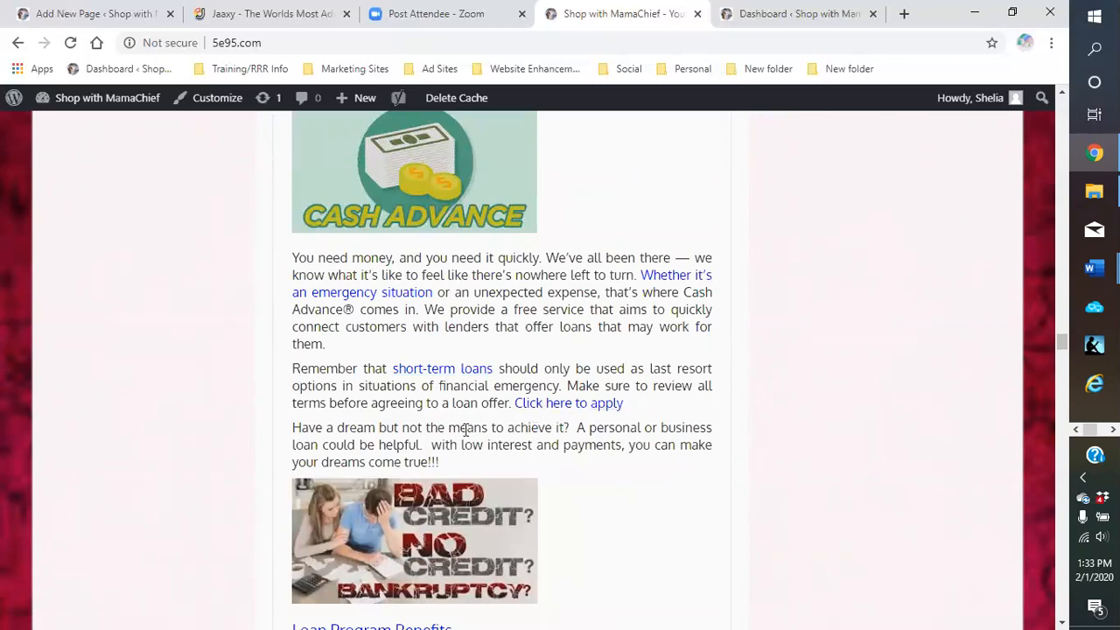
scroll(465, 430, down, 3)
scroll(450, 434, down, 6)
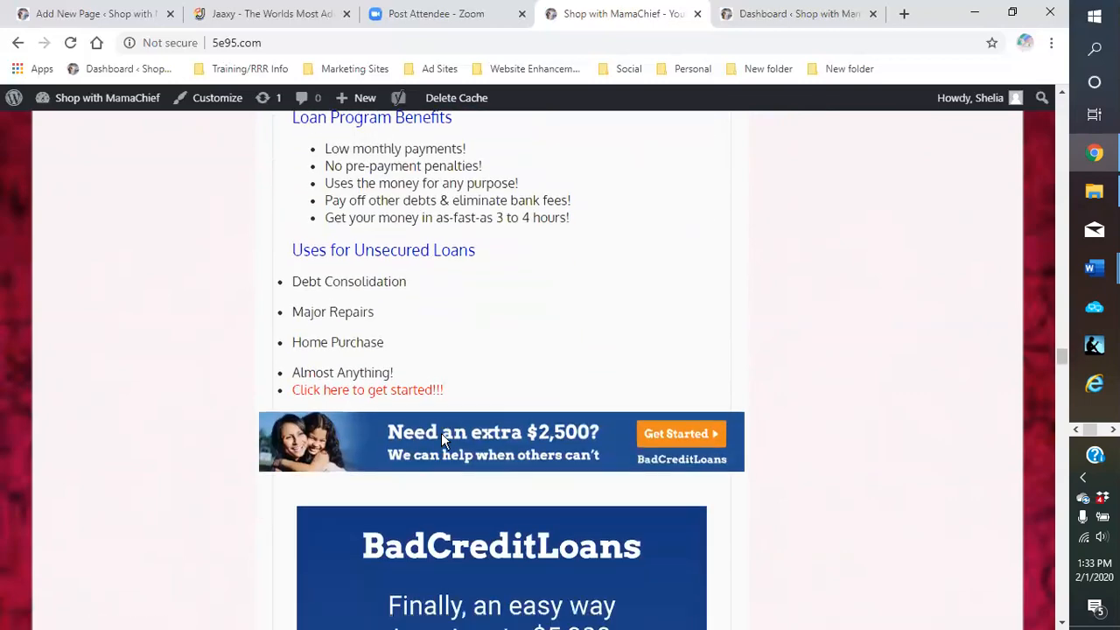
scroll(409, 372, down, 12)
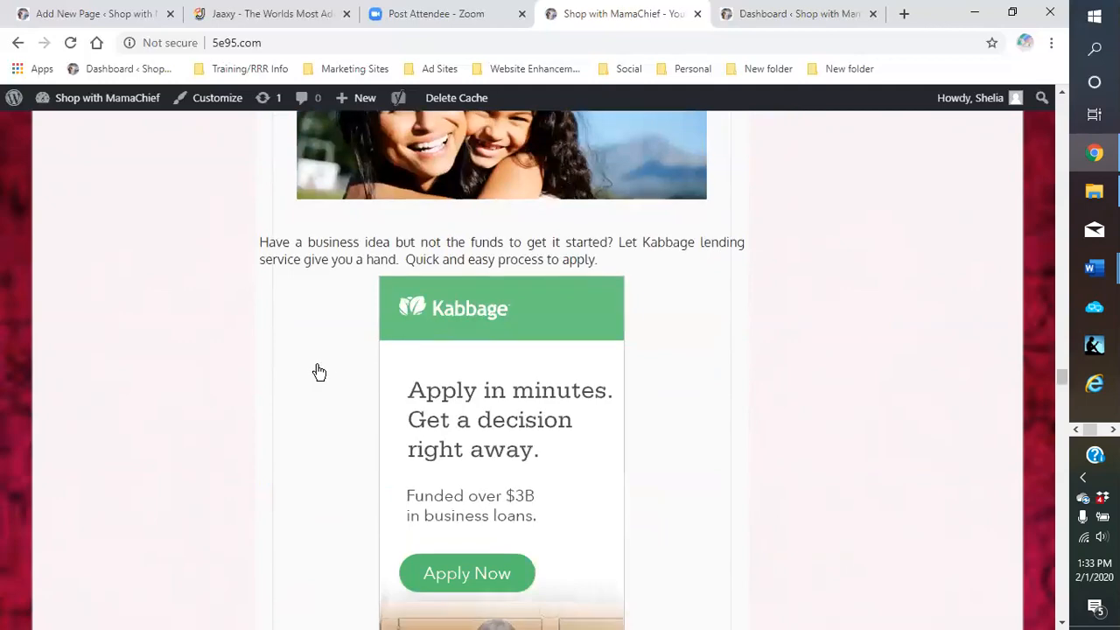
scroll(305, 399, down, 10)
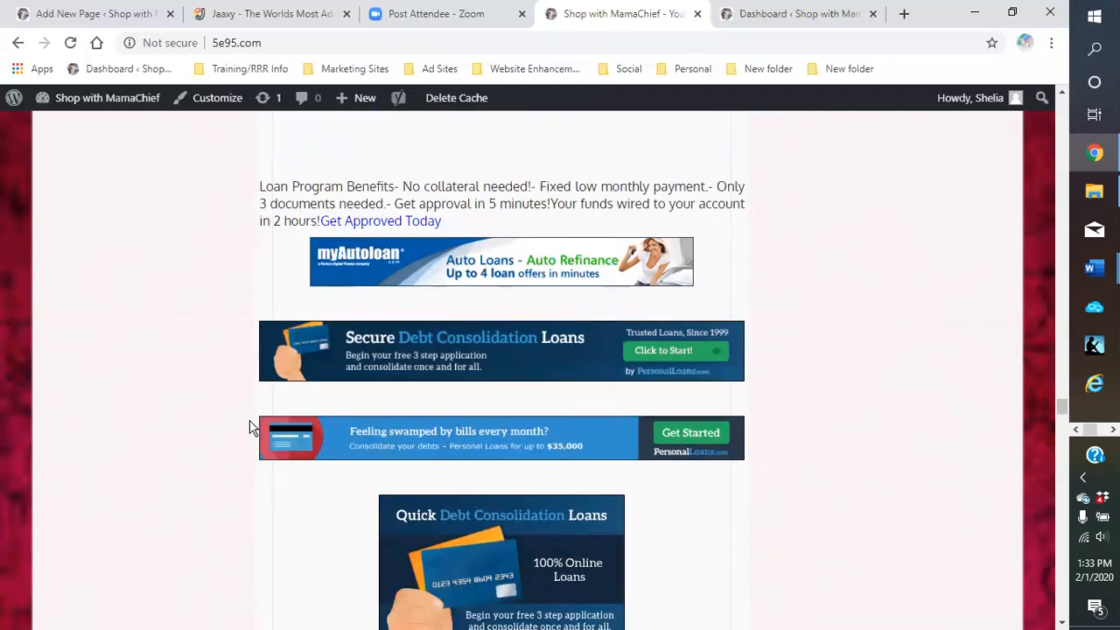
scroll(250, 430, down, 9)
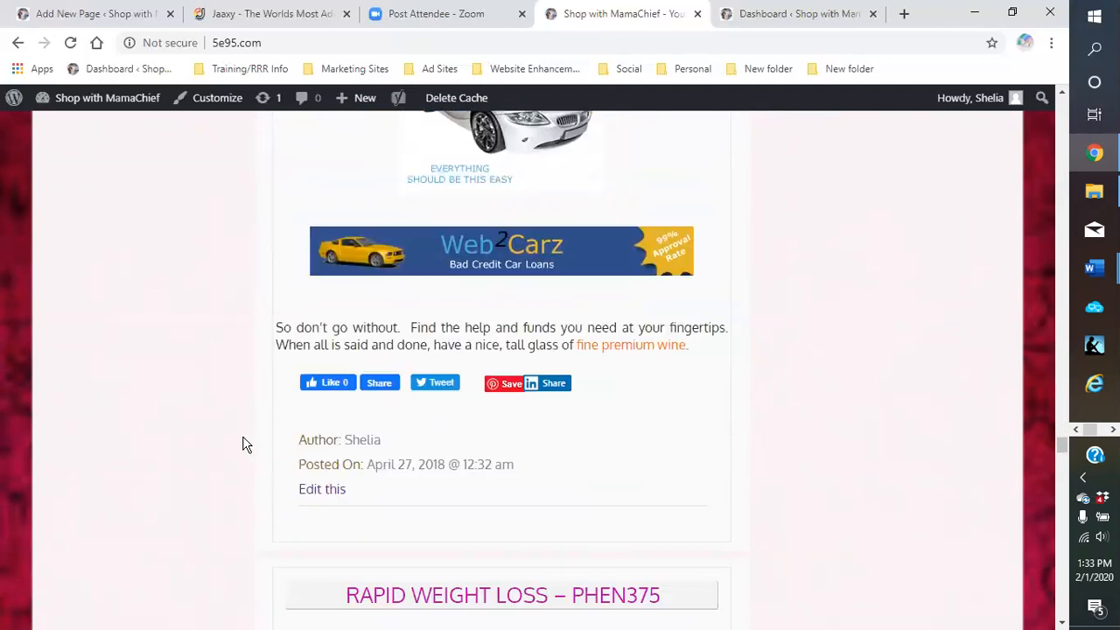
scroll(258, 333, down, 2)
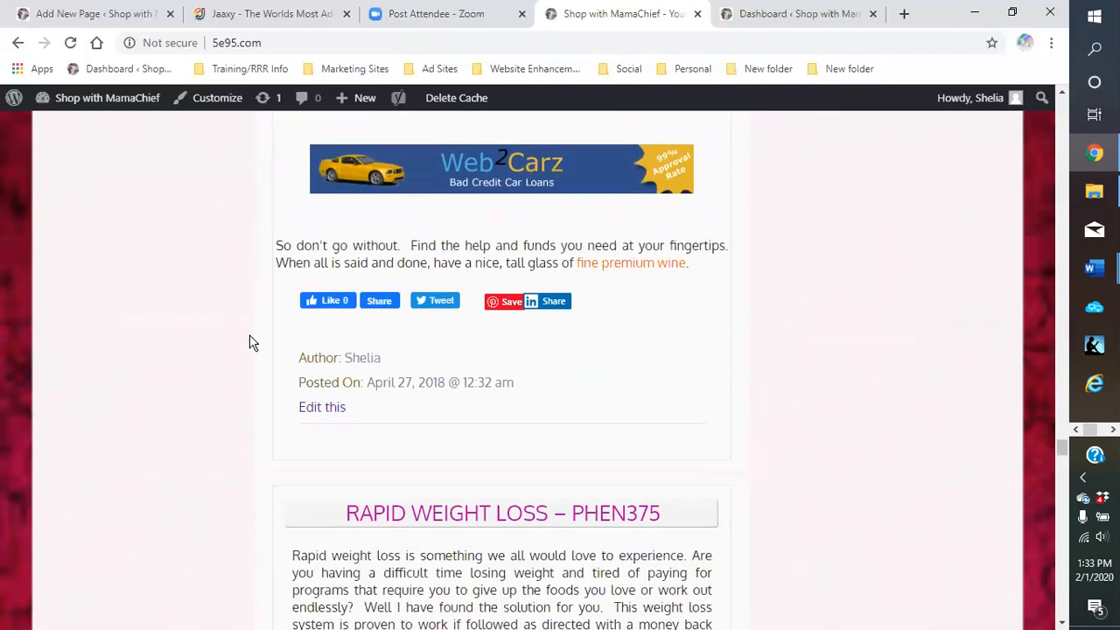
scroll(251, 359, up, 5)
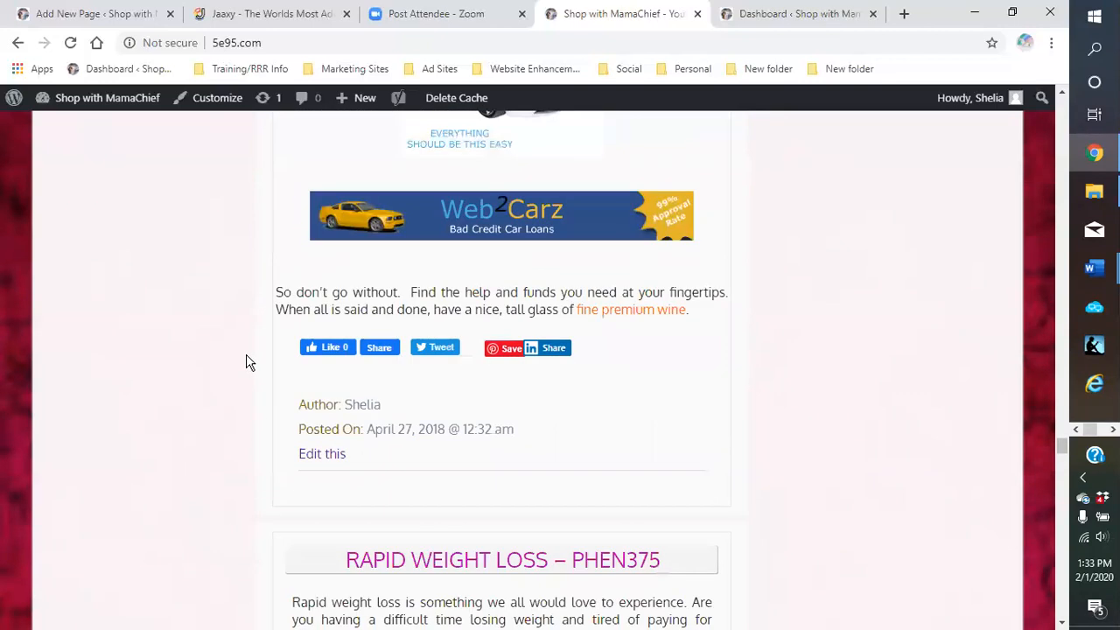
scroll(274, 320, up, 5)
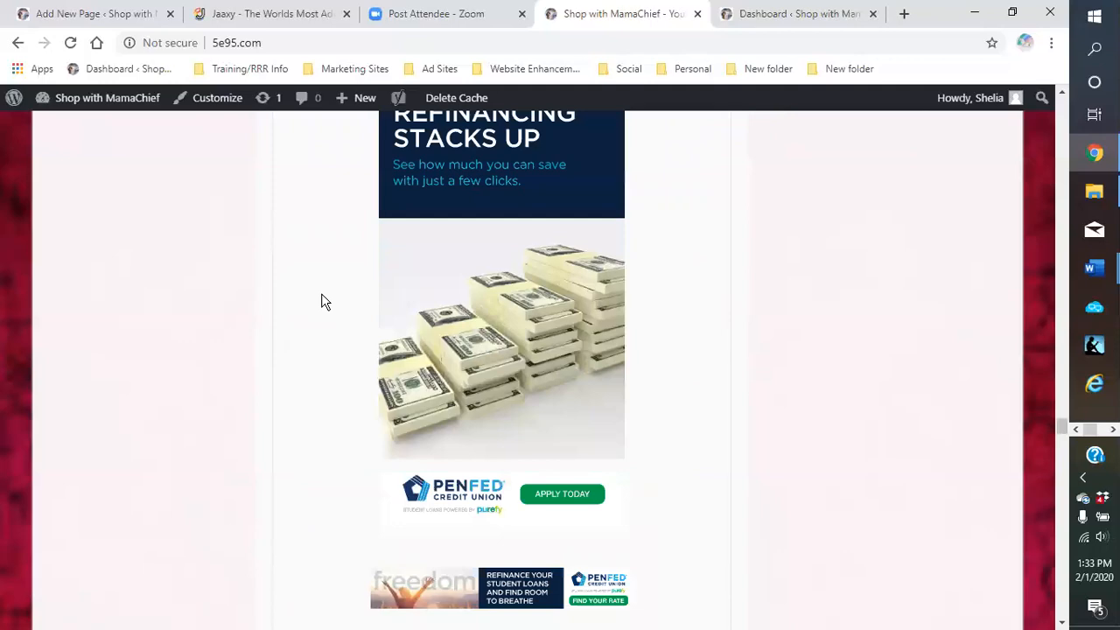
scroll(320, 303, up, 4)
scroll(320, 303, up, 4)
scroll(375, 276, down, 6)
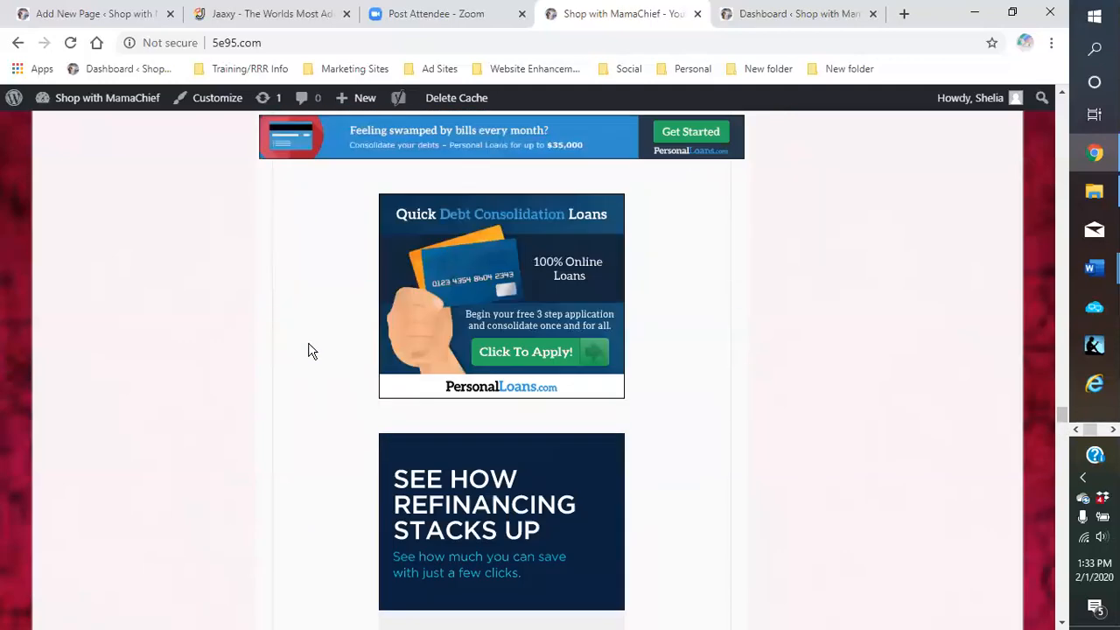
scroll(308, 359, down, 10)
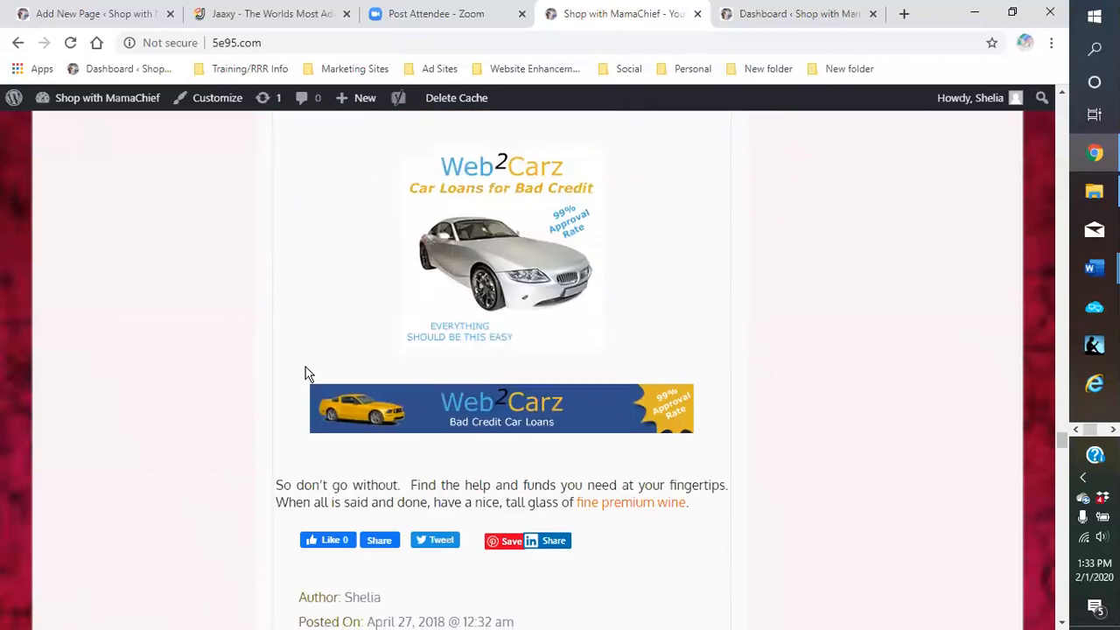
scroll(284, 375, down, 4)
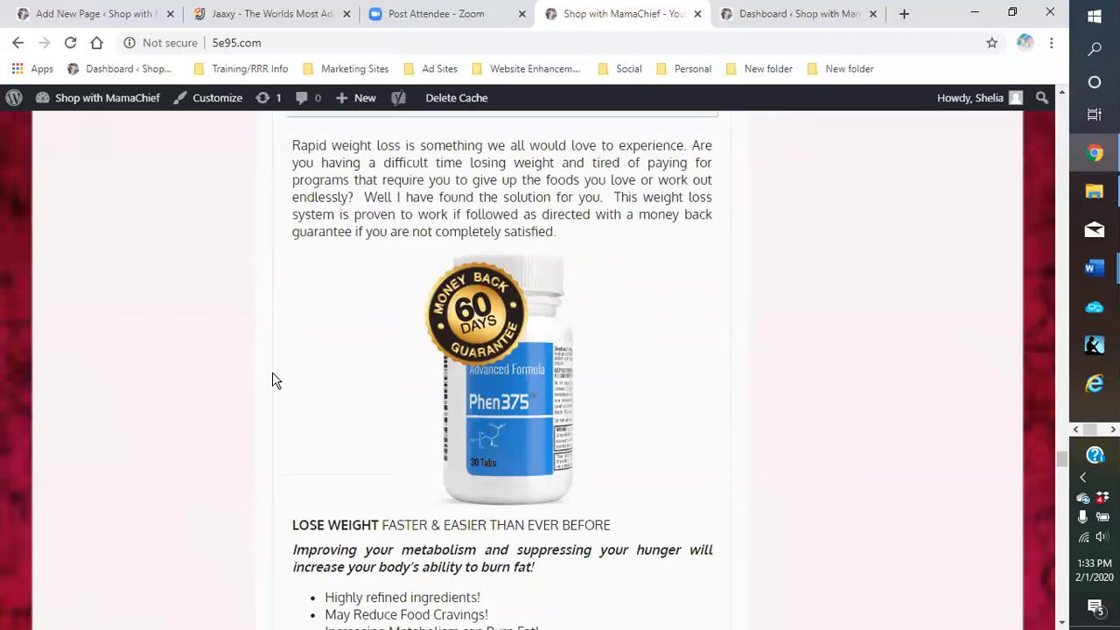
scroll(273, 379, up, 1)
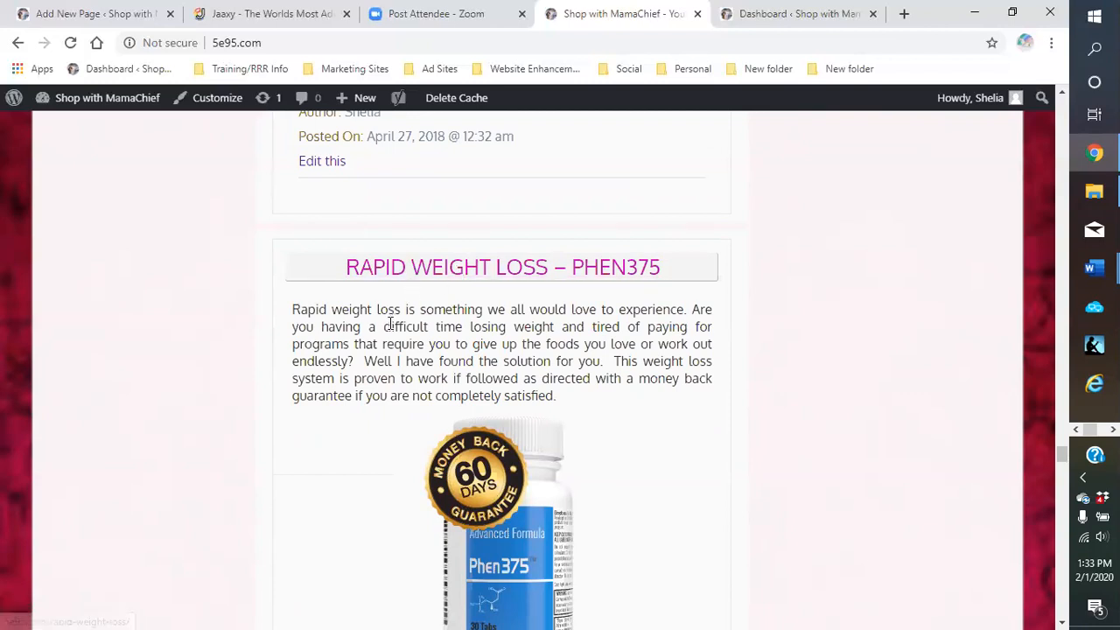
scroll(387, 332, down, 1)
scroll(368, 360, down, 2)
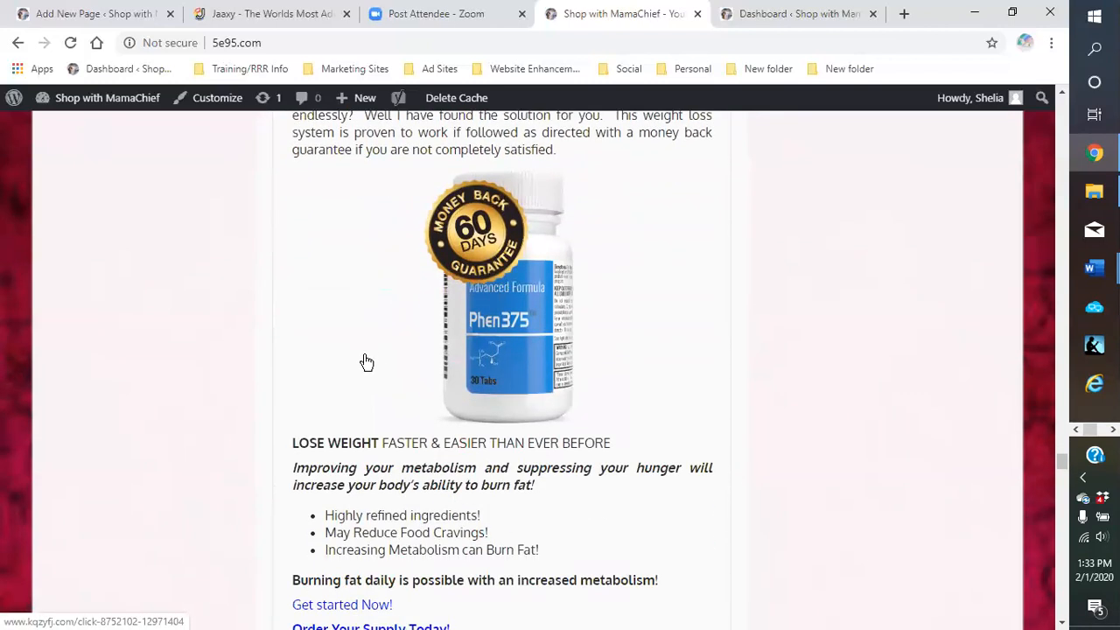
scroll(366, 363, down, 7)
scroll(365, 368, down, 7)
scroll(363, 369, down, 6)
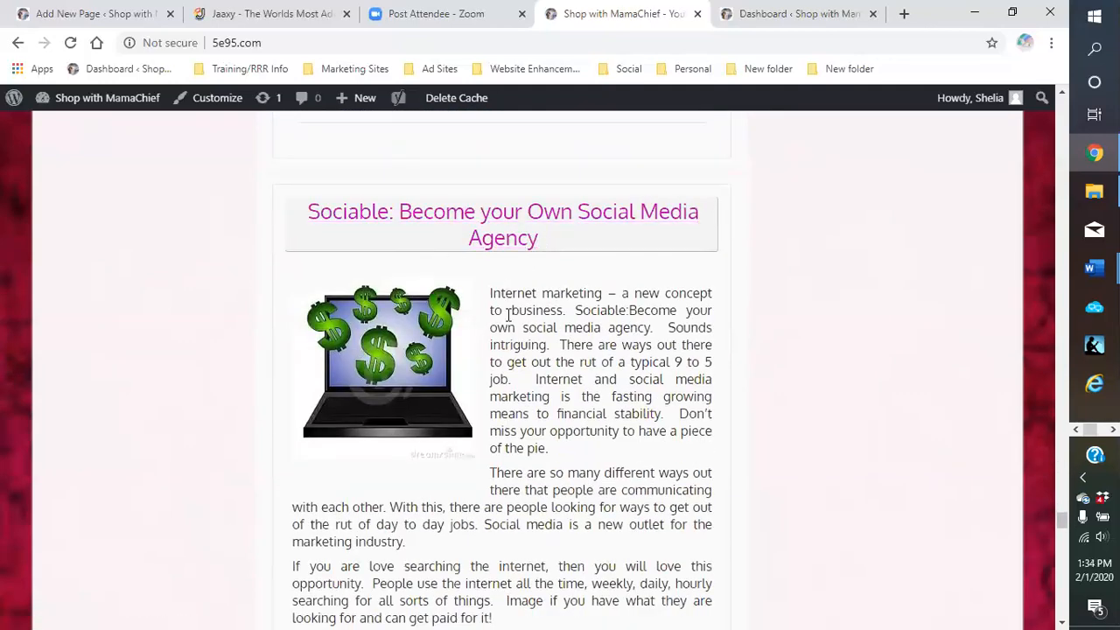
scroll(509, 315, down, 1)
scroll(481, 328, down, 2)
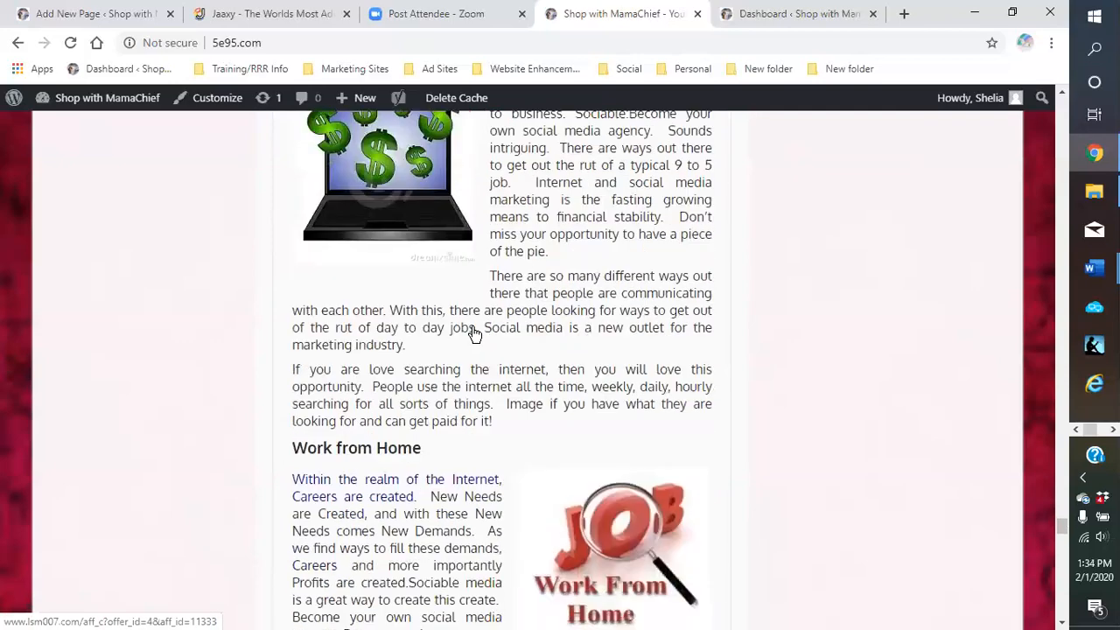
scroll(473, 334, down, 2)
scroll(468, 341, down, 6)
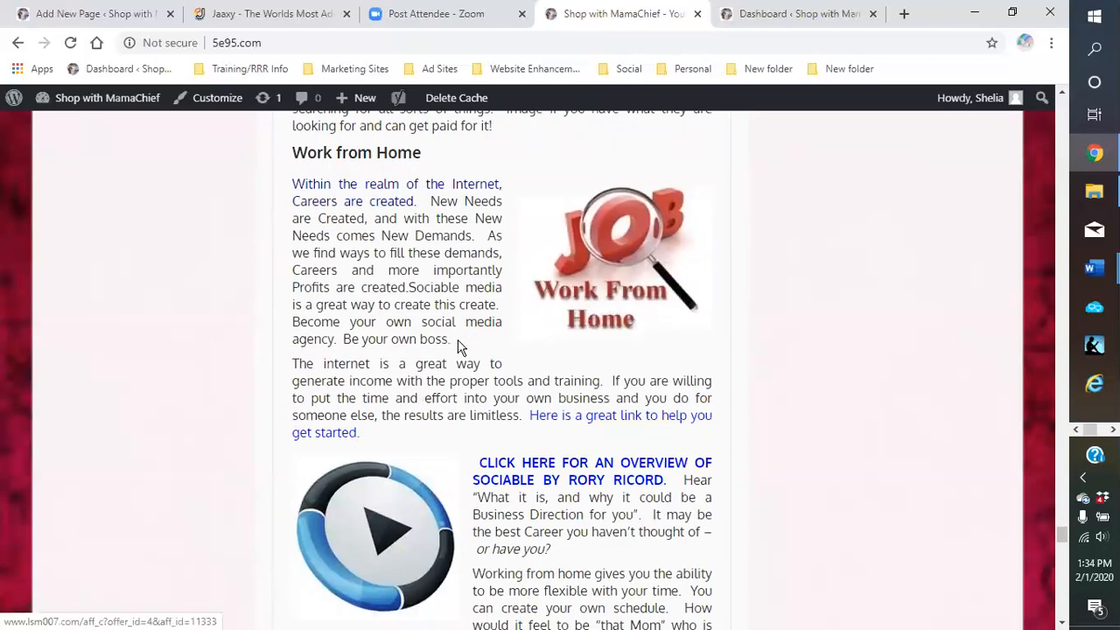
scroll(442, 361, down, 5)
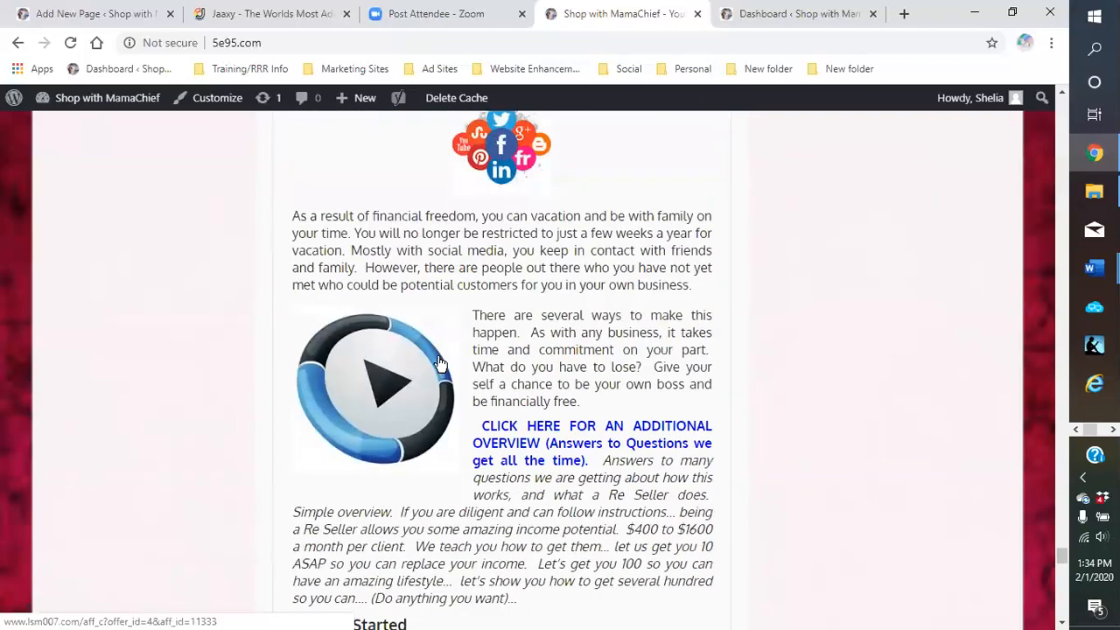
scroll(431, 365, up, 9)
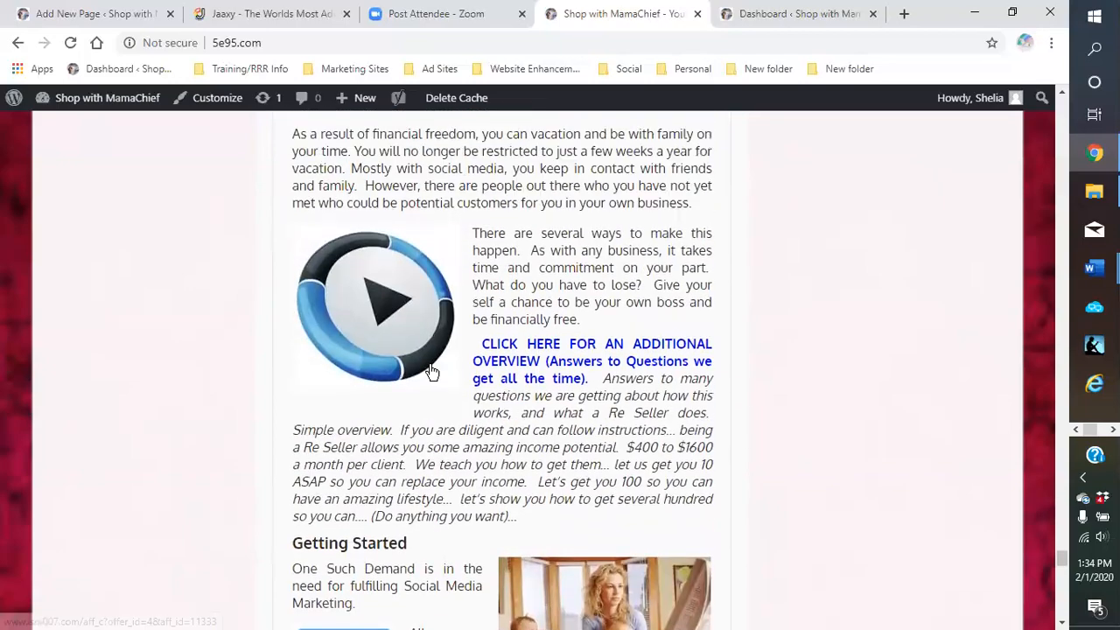
scroll(426, 362, up, 8)
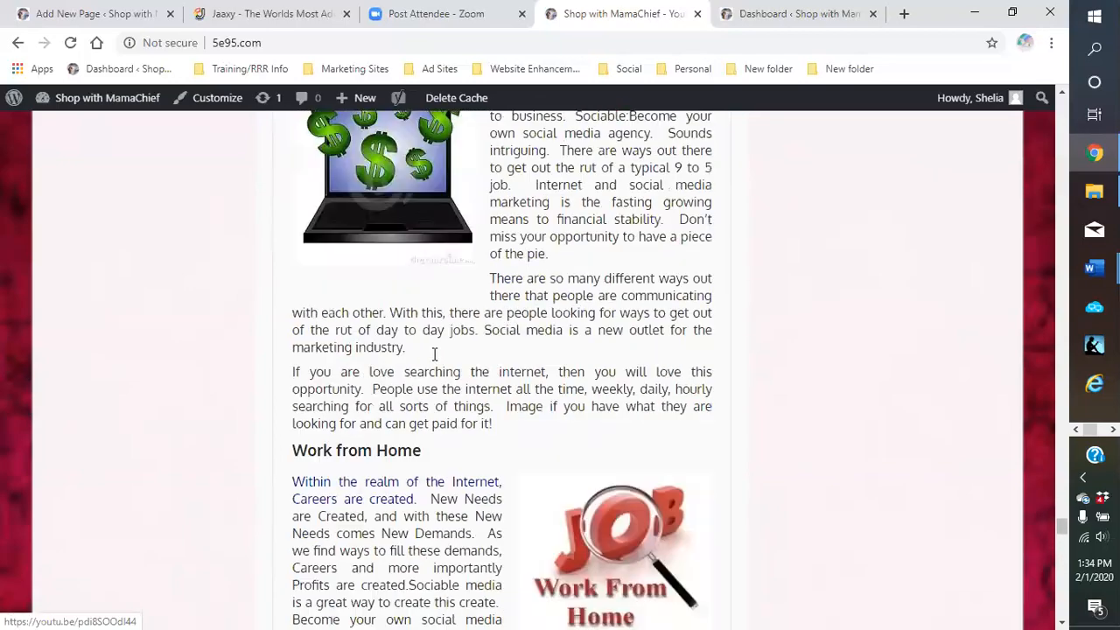
scroll(483, 363, up, 15)
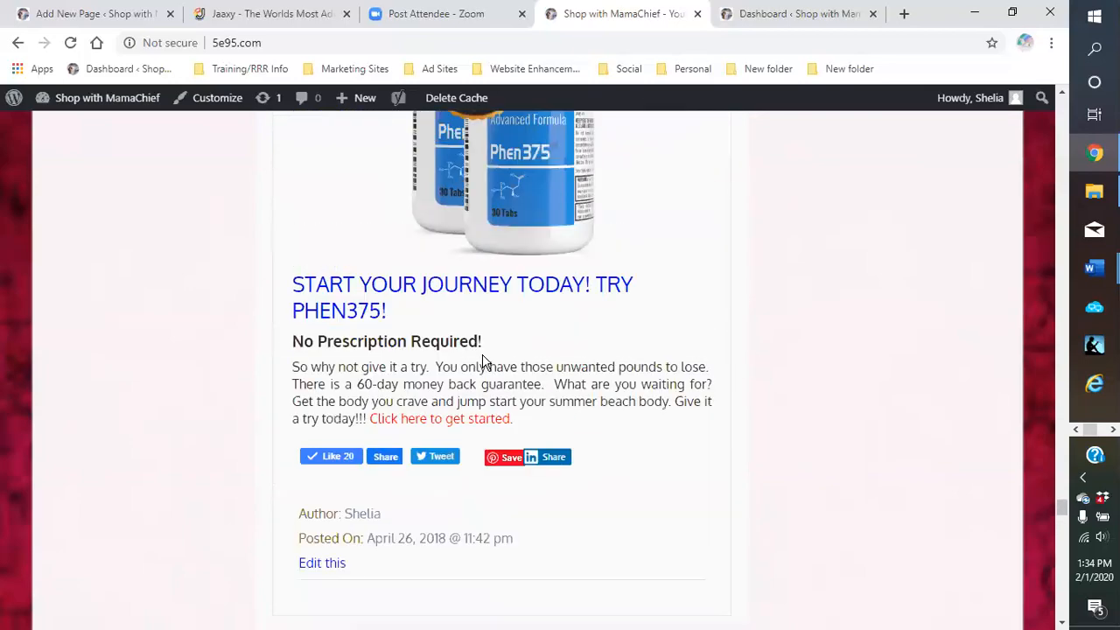
scroll(446, 360, up, 12)
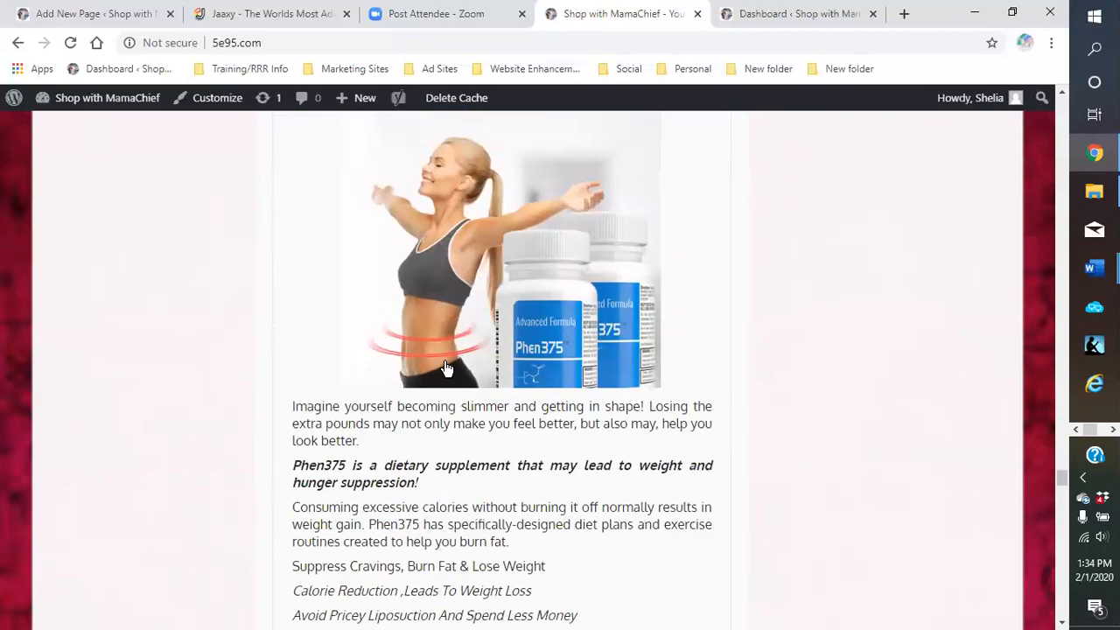
scroll(442, 369, up, 12)
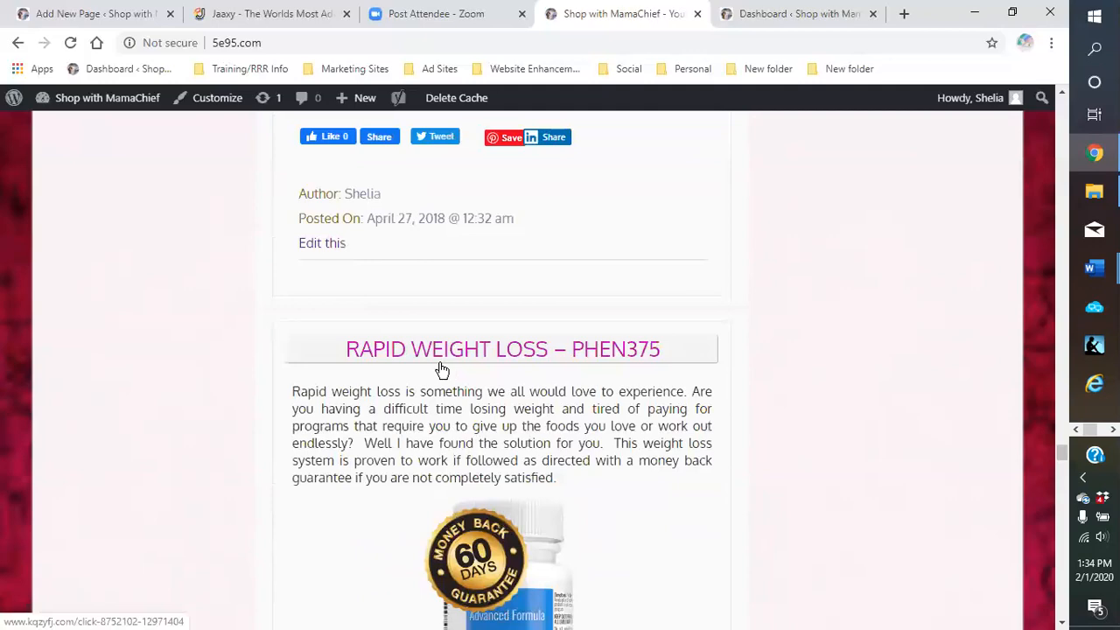
scroll(425, 372, up, 8)
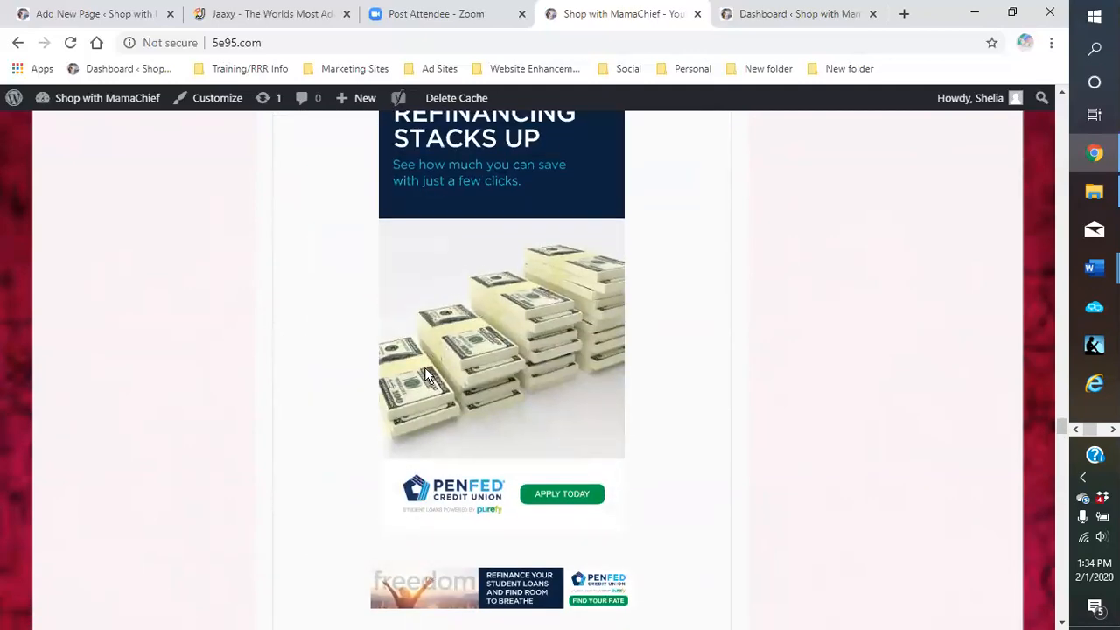
scroll(322, 372, up, 12)
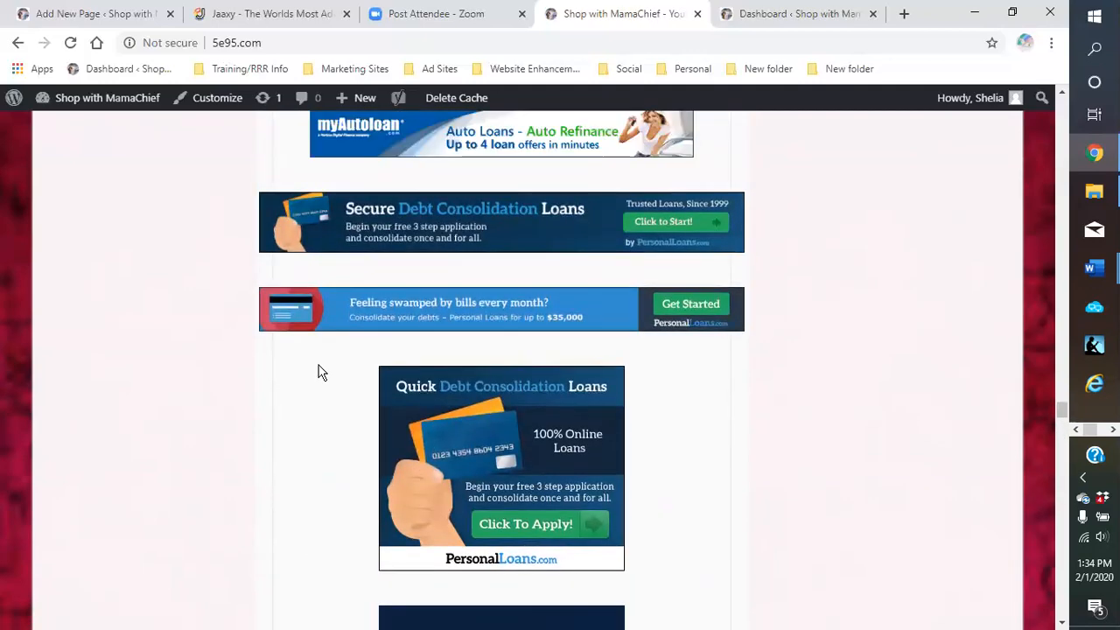
scroll(299, 325, up, 5)
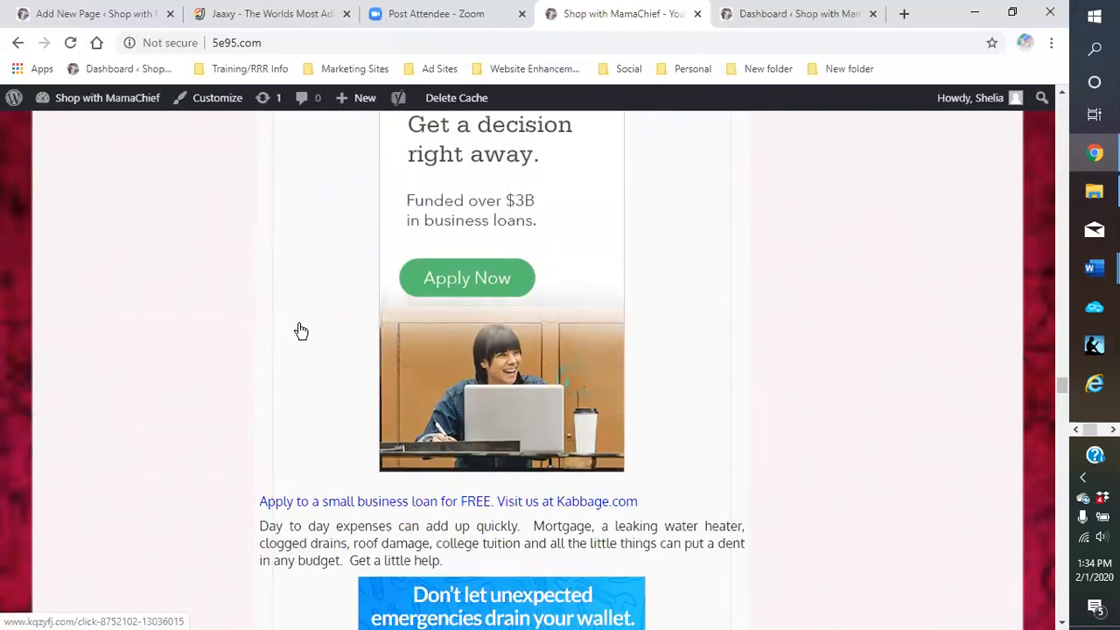
scroll(298, 325, down, 15)
scroll(301, 330, up, 5)
scroll(298, 326, up, 15)
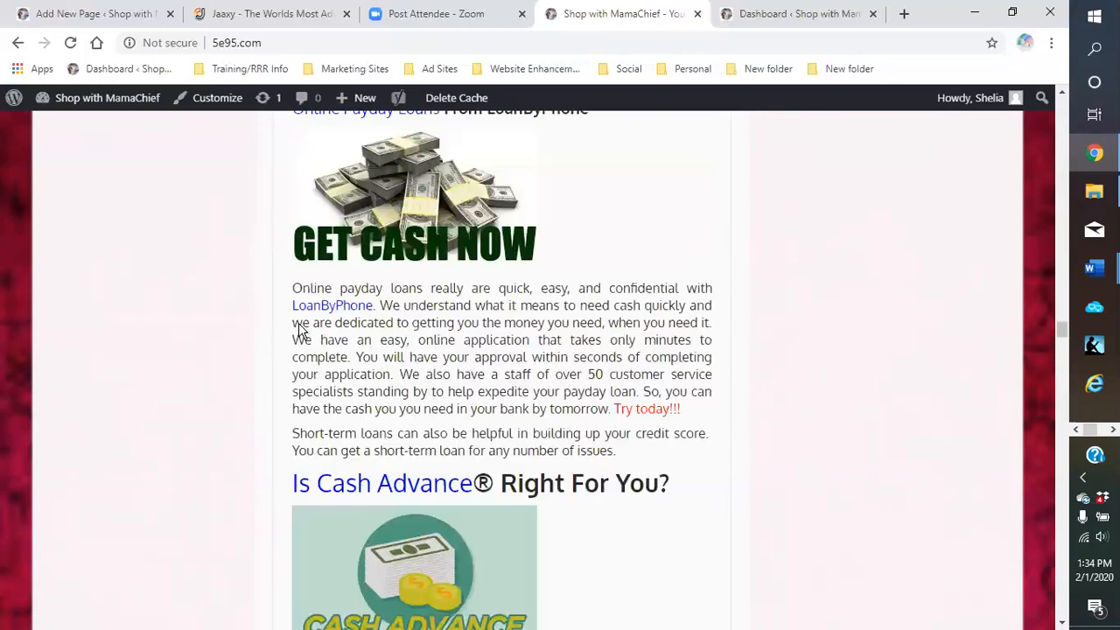
scroll(296, 331, up, 20)
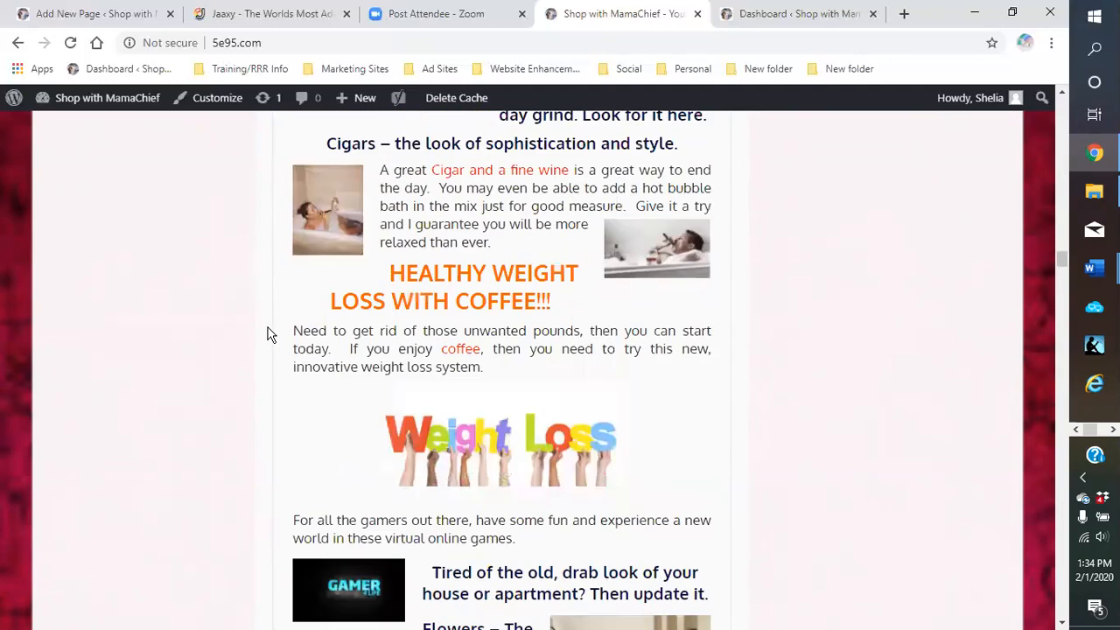
scroll(268, 332, up, 3)
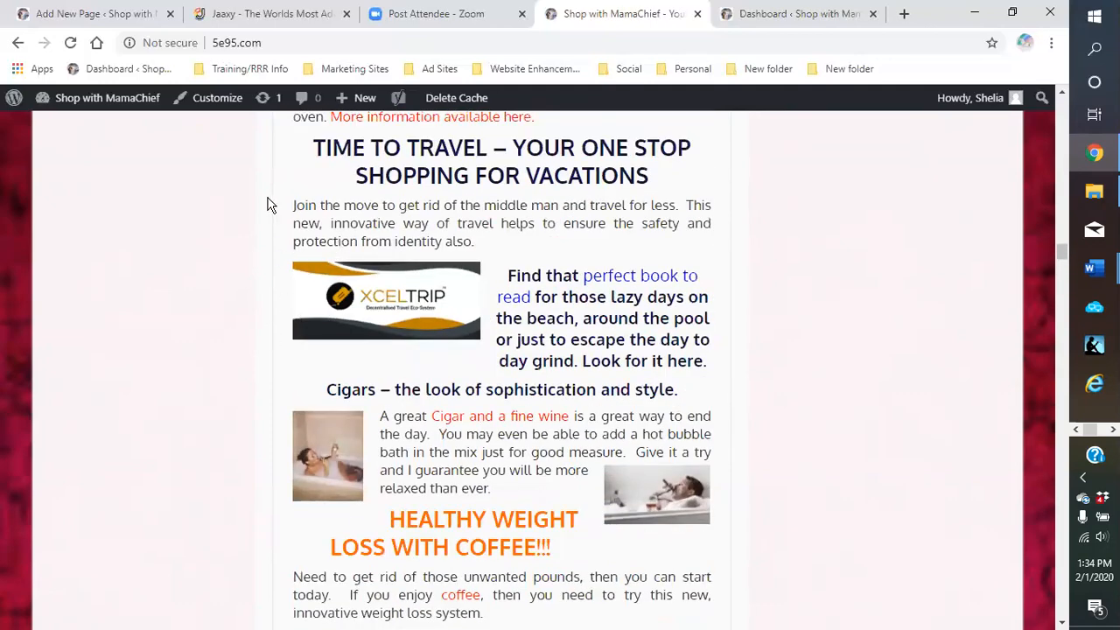
scroll(278, 273, down, 2)
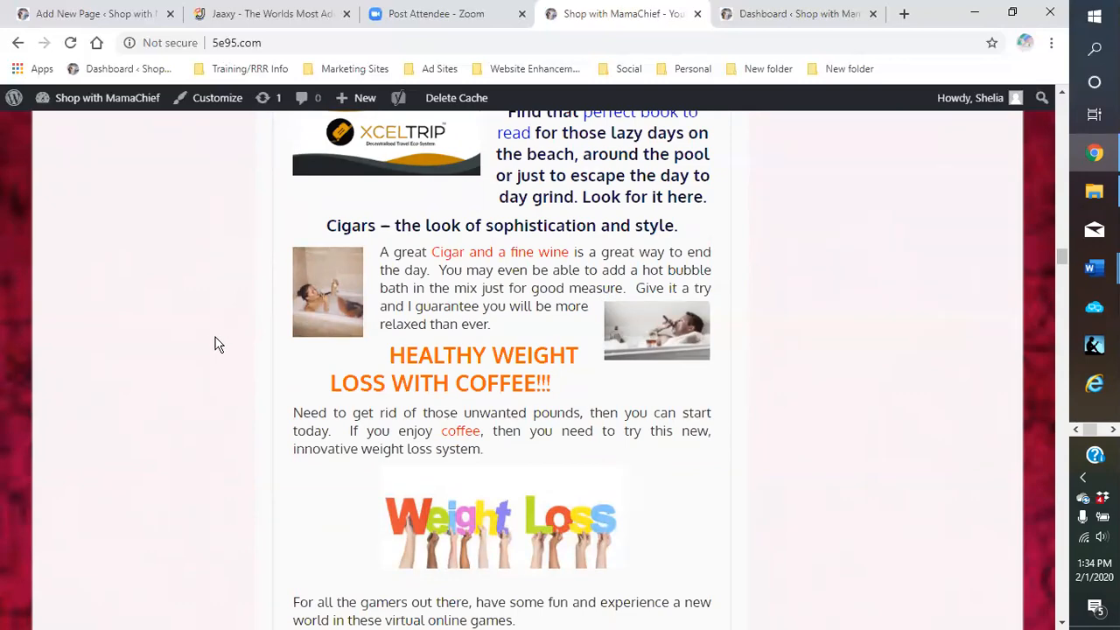
scroll(207, 348, up, 3)
scroll(201, 351, up, 10)
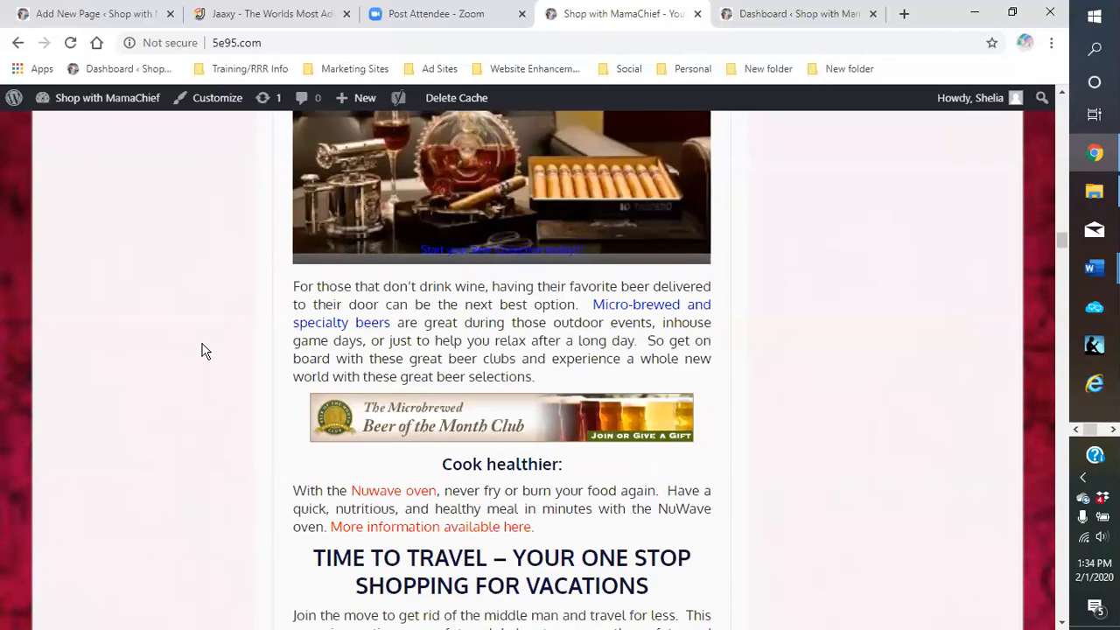
scroll(199, 356, up, 1)
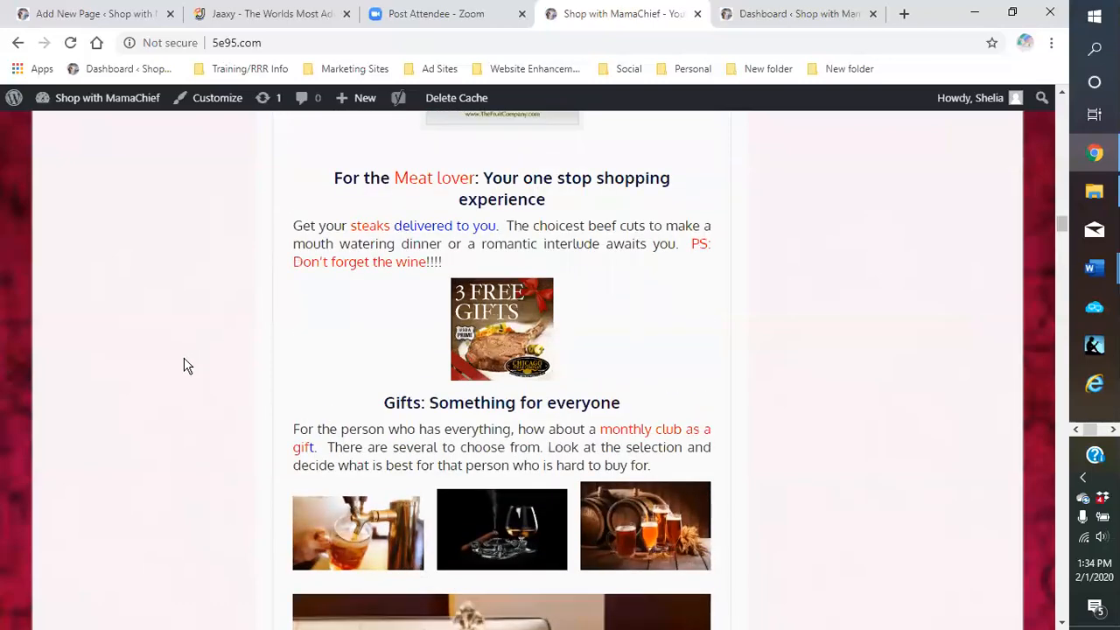
scroll(181, 367, up, 11)
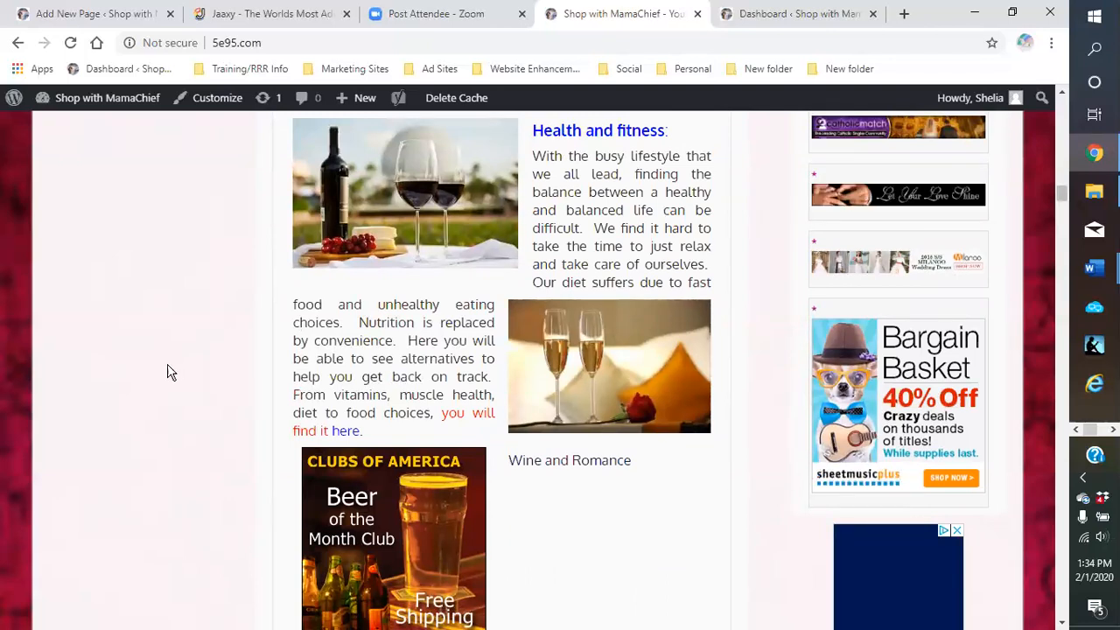
scroll(189, 404, down, 4)
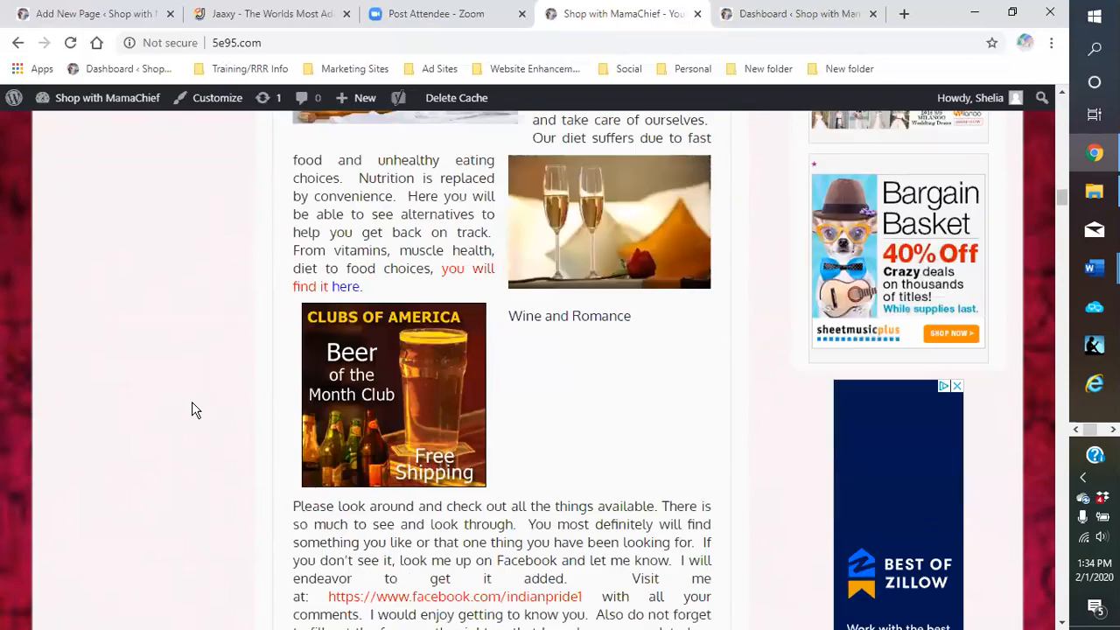
scroll(175, 419, up, 9)
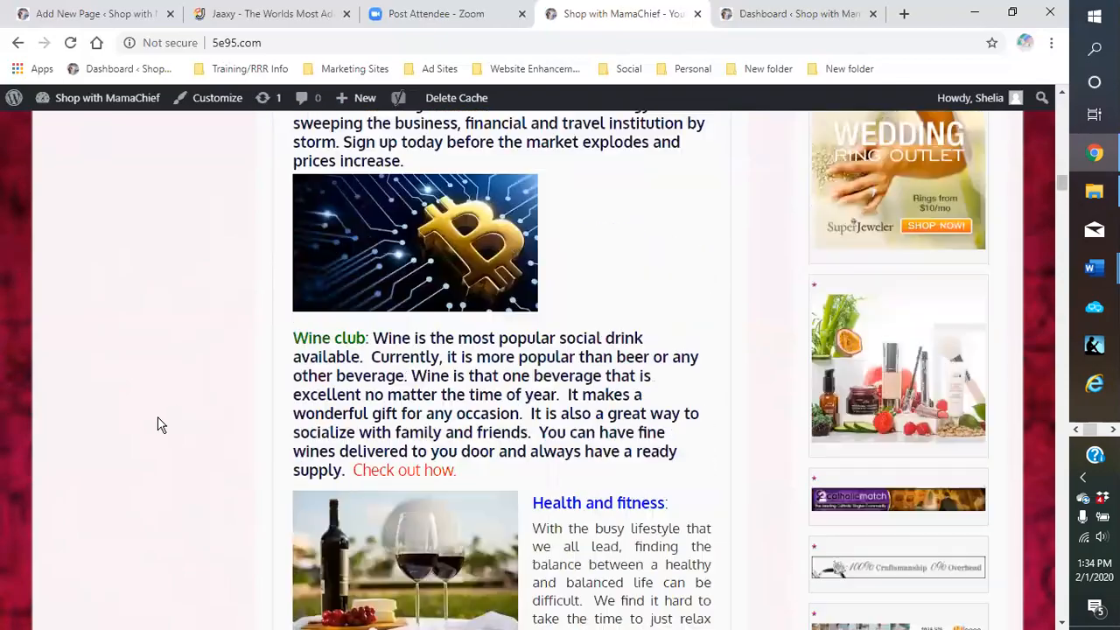
scroll(158, 425, down, 13)
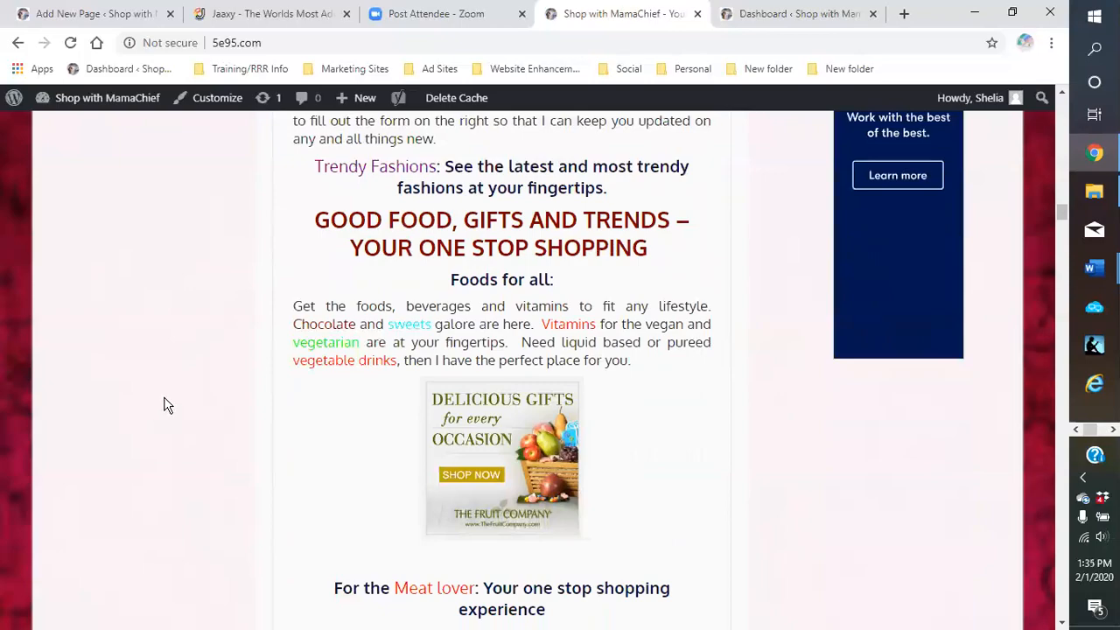
scroll(163, 411, down, 1)
scroll(162, 415, down, 7)
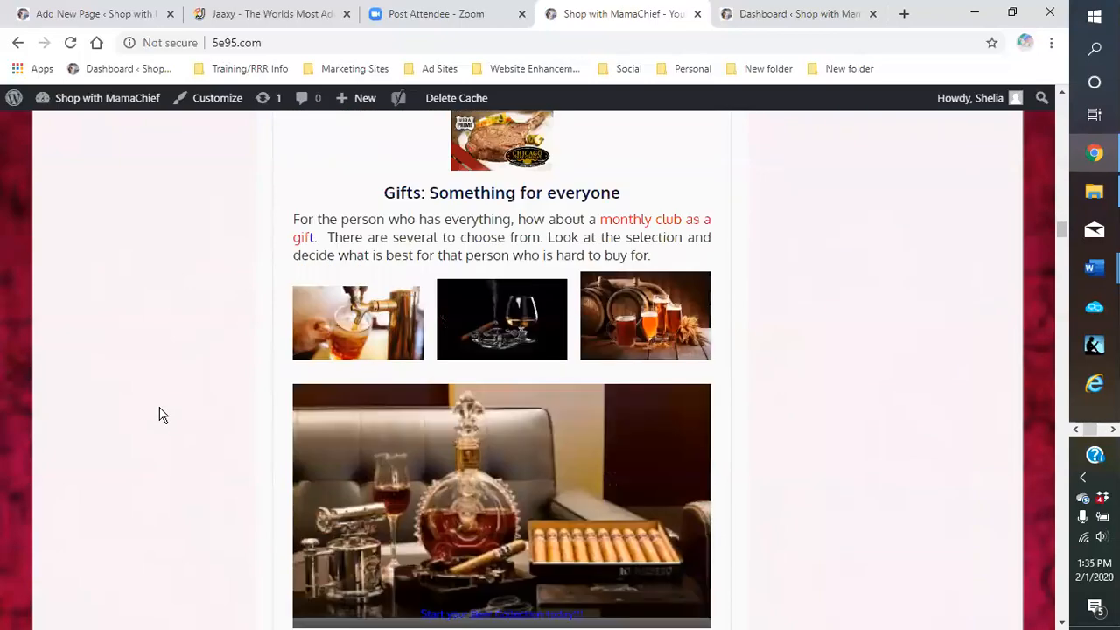
scroll(158, 418, down, 9)
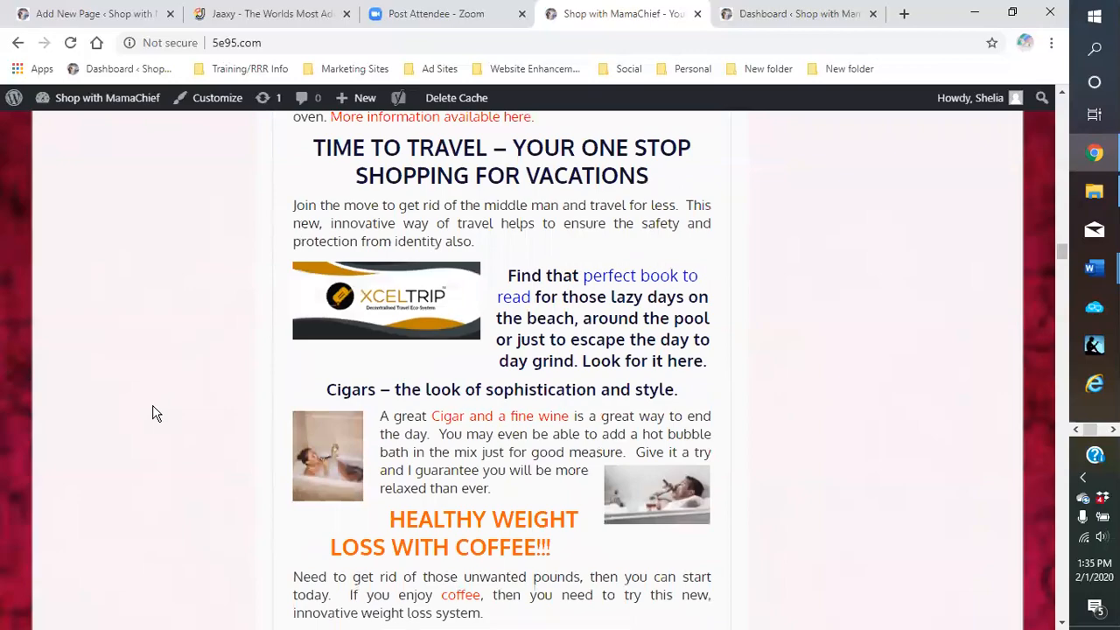
scroll(152, 414, down, 5)
scroll(149, 412, up, 7)
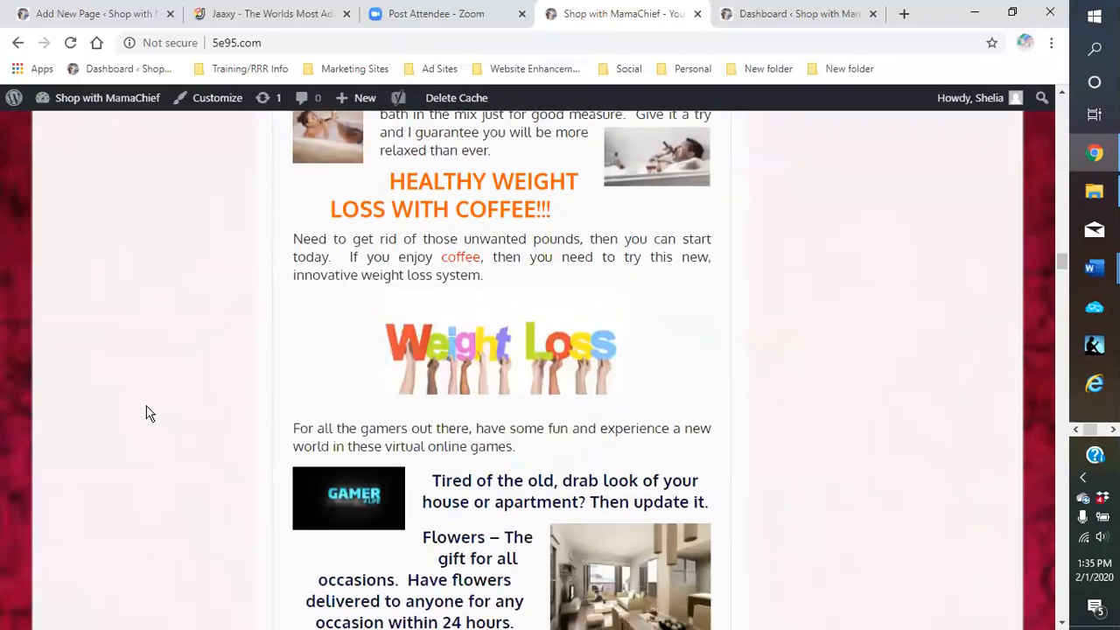
scroll(149, 412, up, 15)
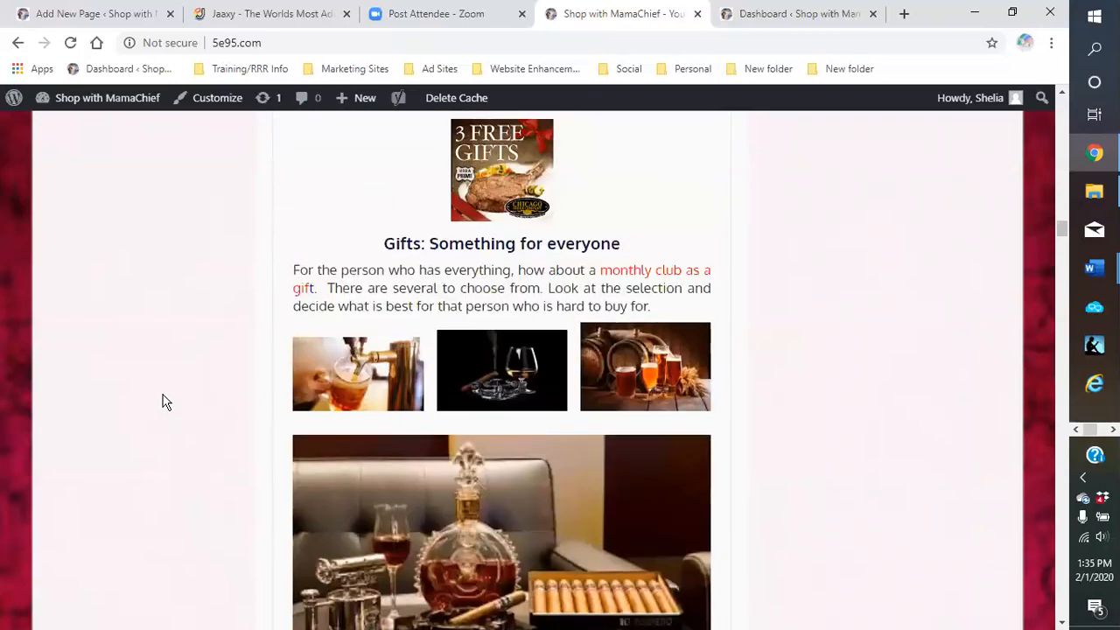
scroll(162, 402, down, 15)
scroll(162, 402, up, 10)
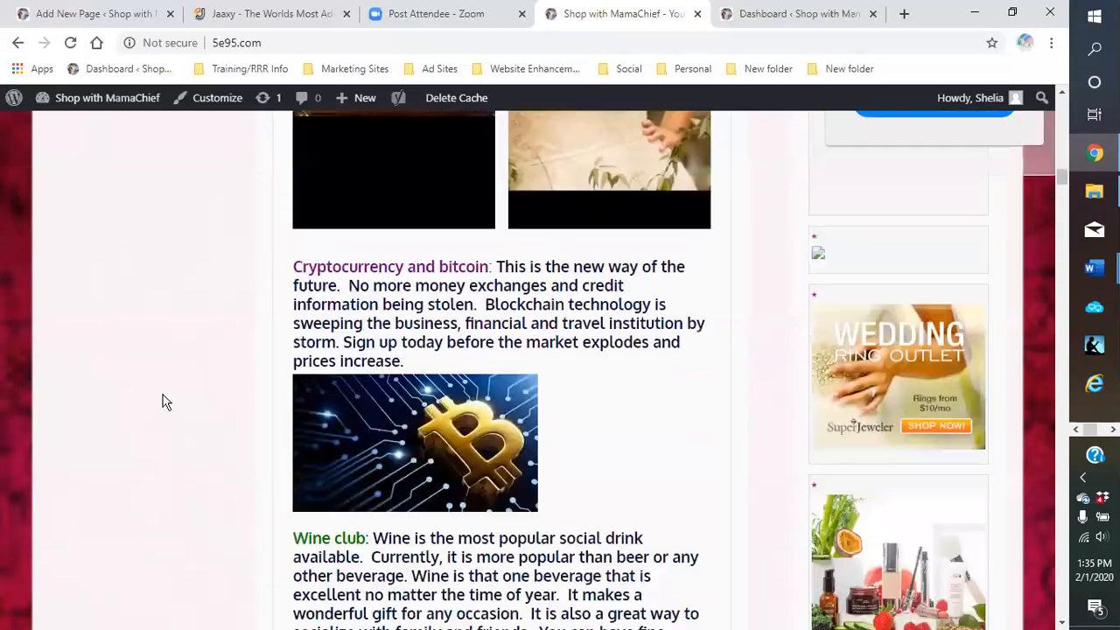
scroll(162, 402, up, 16)
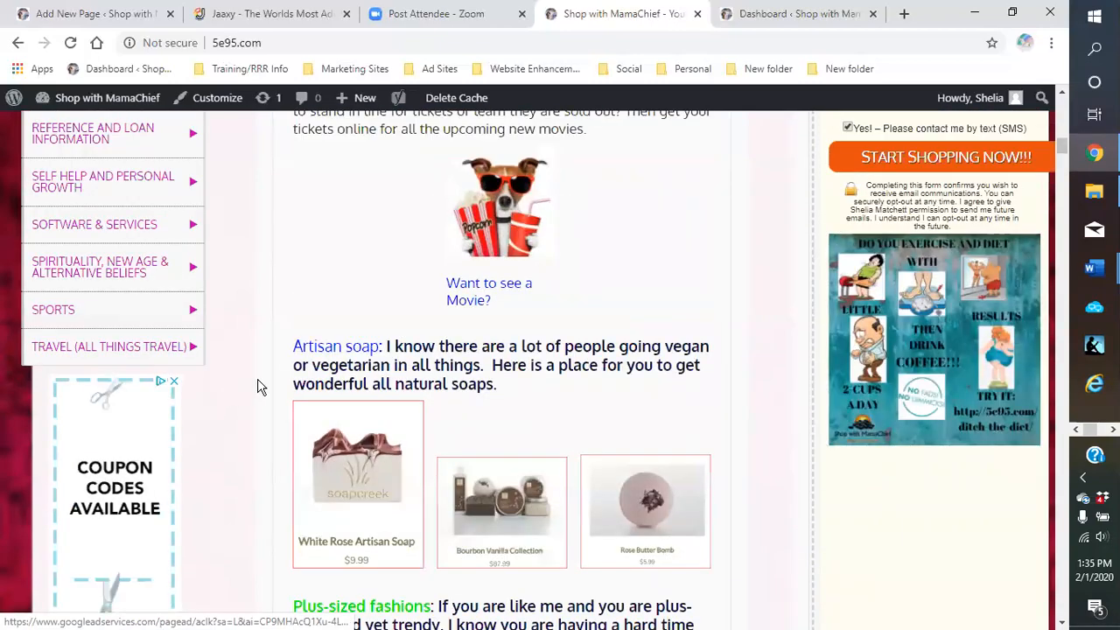
scroll(259, 383, up, 8)
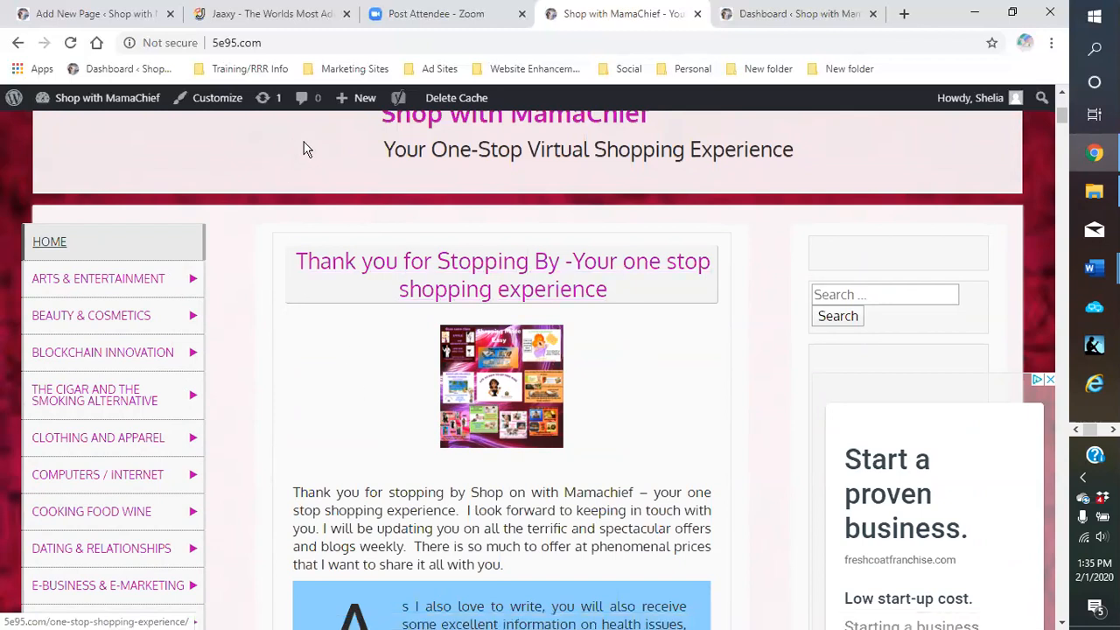
Go to the Dashboard, open All Posts, and filter to the 4 published posts
mouse_move(344, 104)
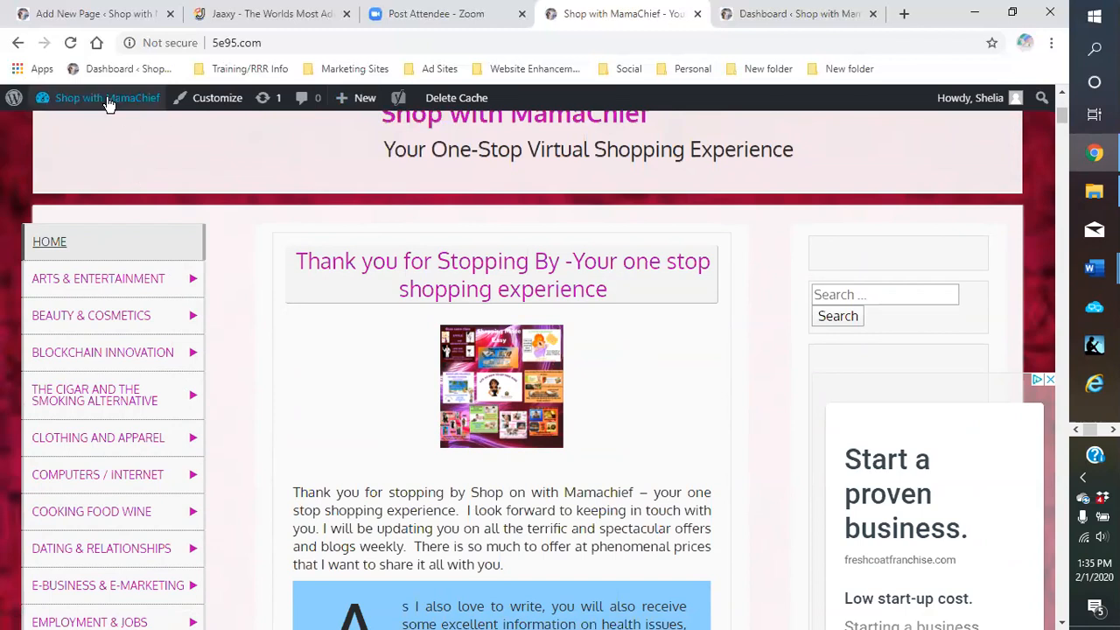
mouse_move(107, 100)
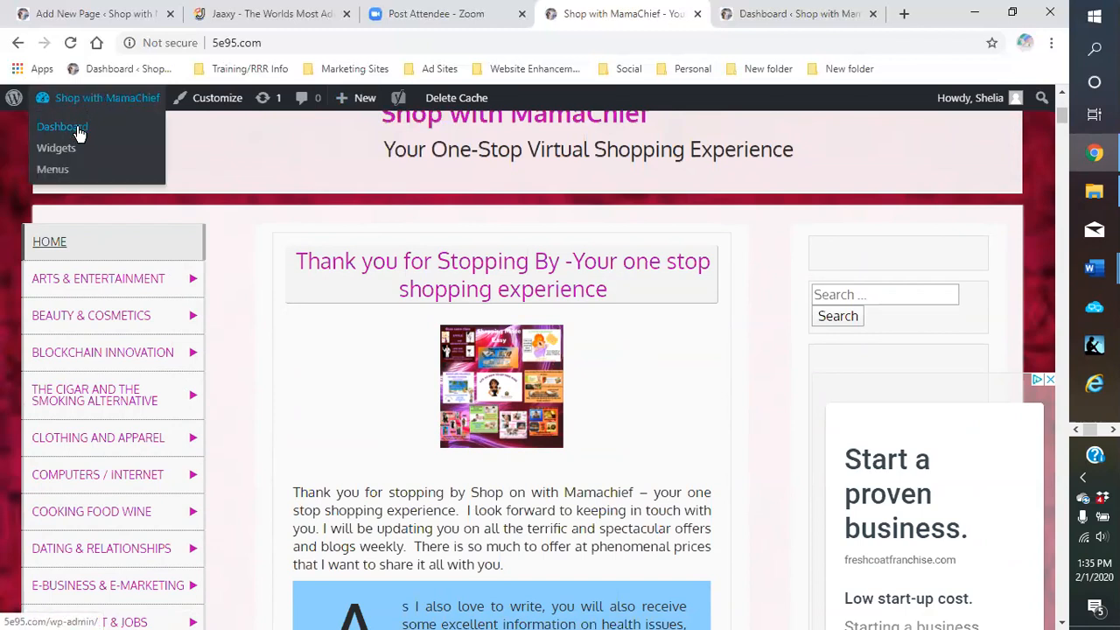
click(79, 131)
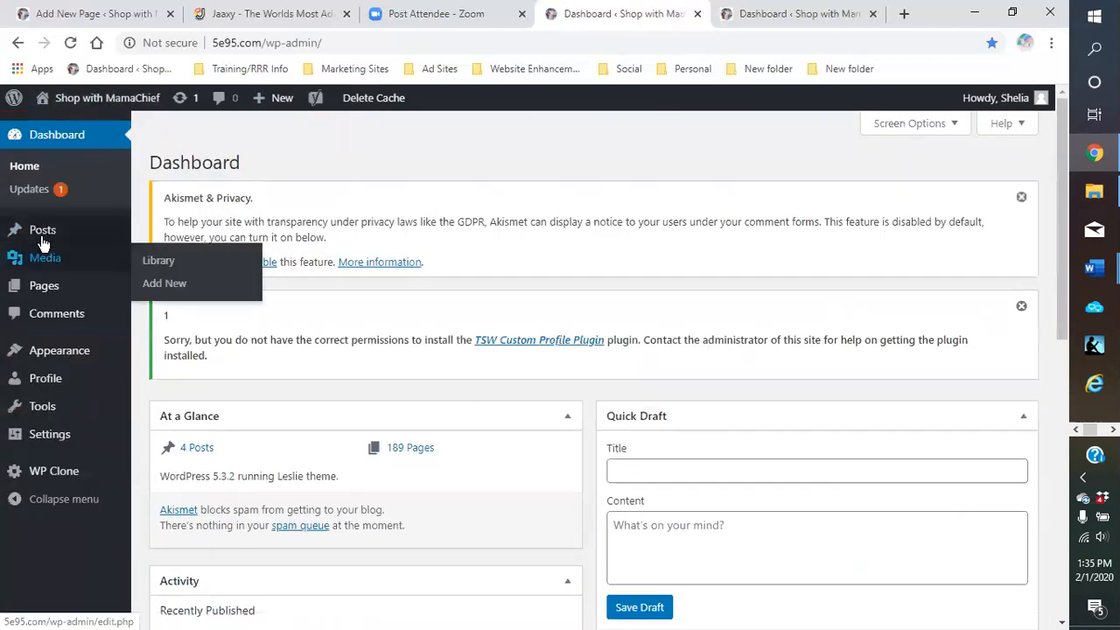
mouse_move(38, 237)
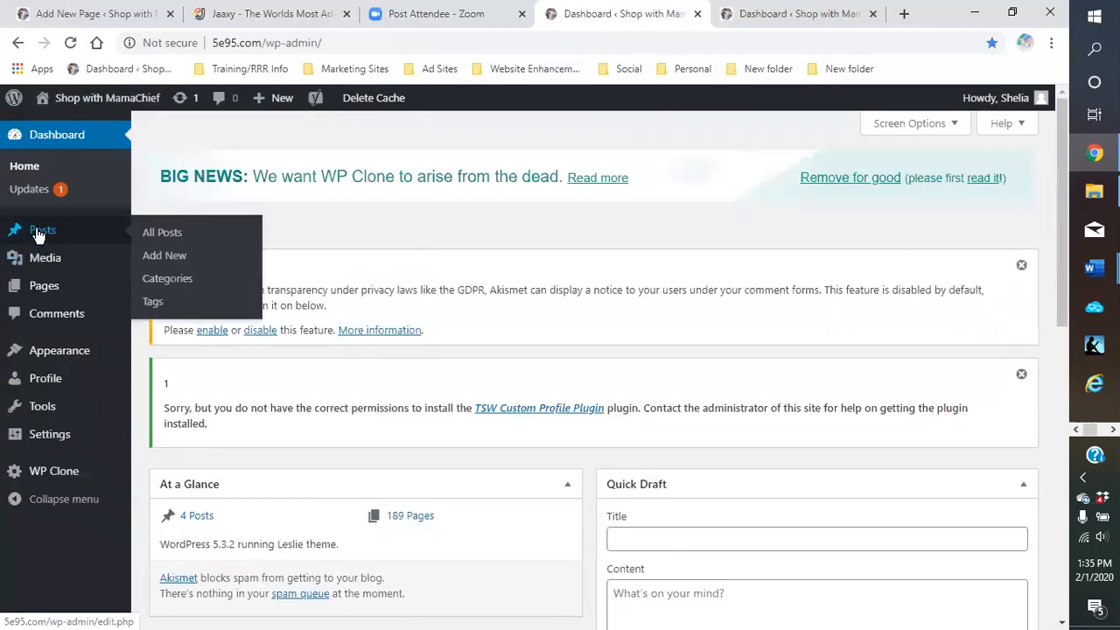
click(159, 234)
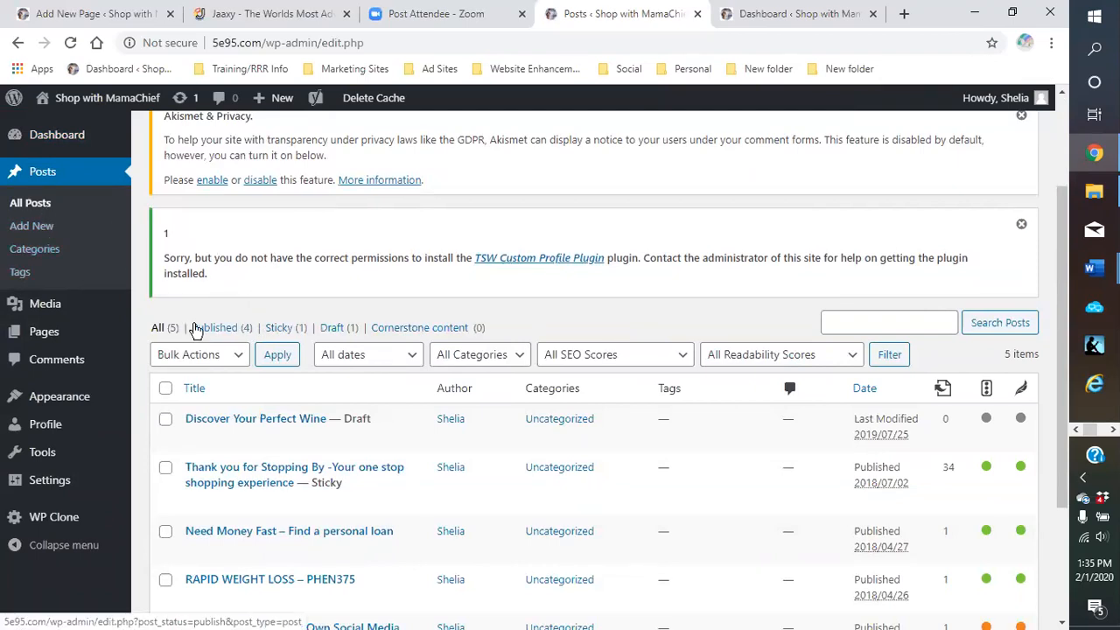
click(210, 331)
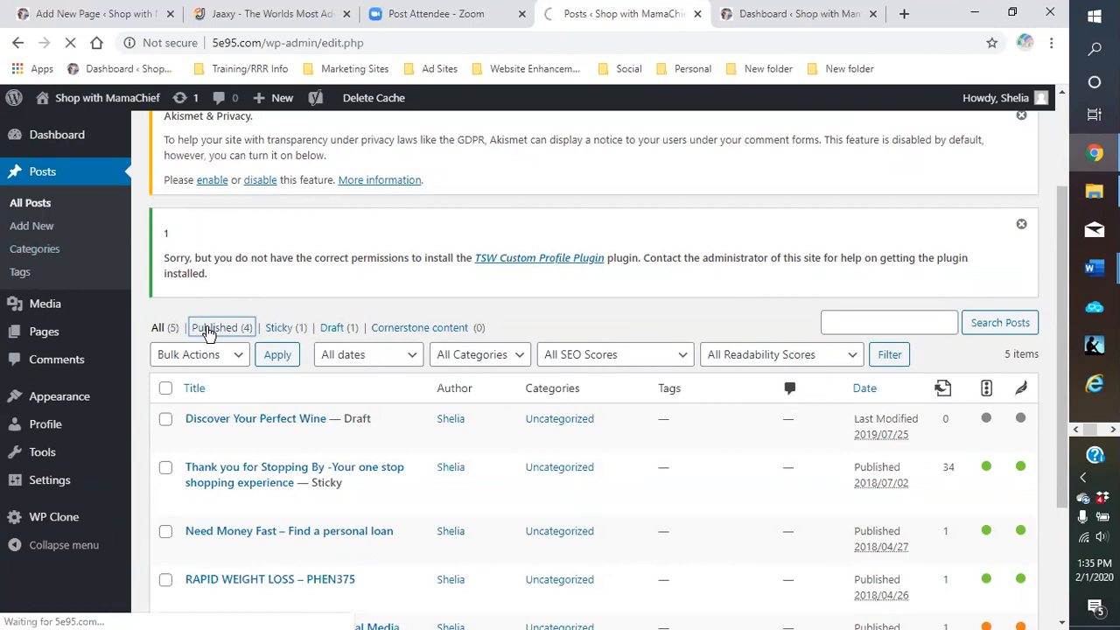
scroll(382, 364, down, 2)
scroll(383, 363, down, 1)
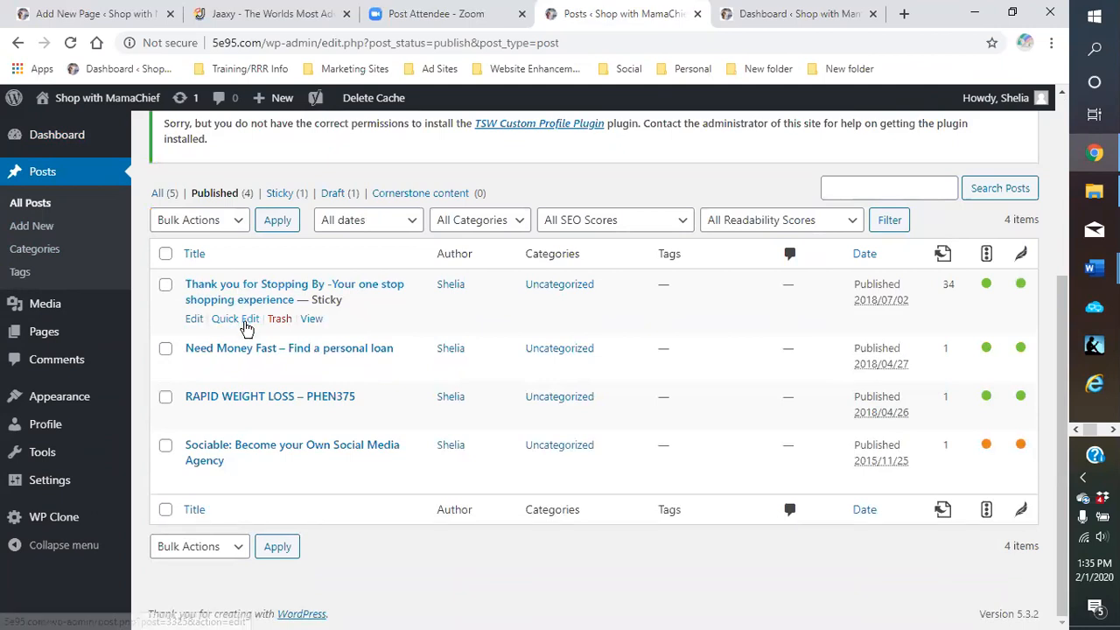
Review the Thank you for Stopping By post in Quick Edit, then reload all 5 posts
click(243, 319)
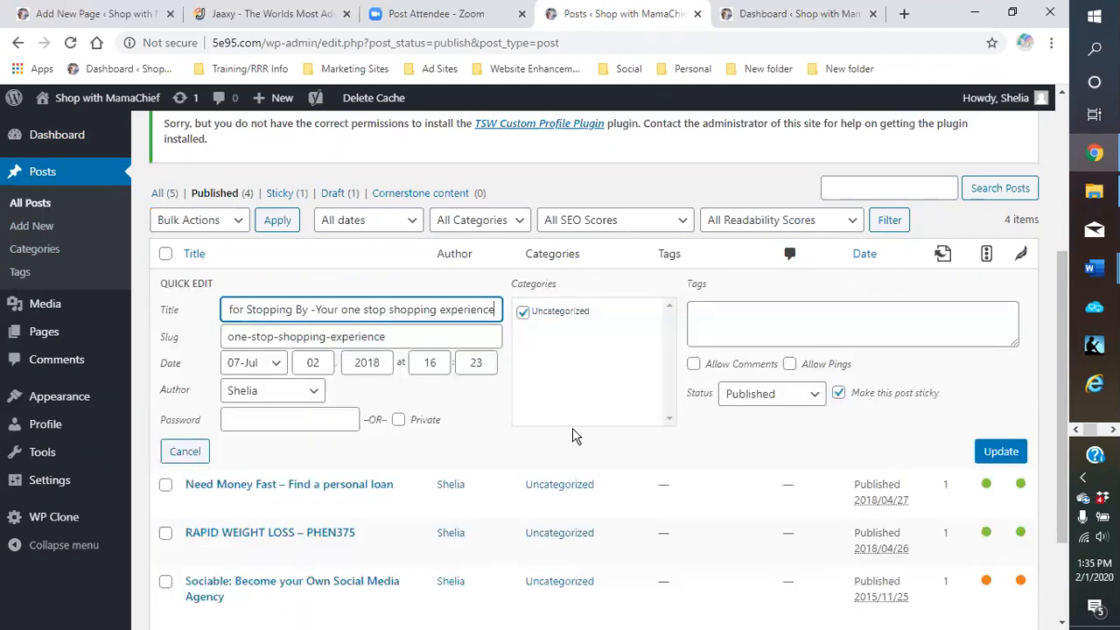
scroll(560, 411, down, 1)
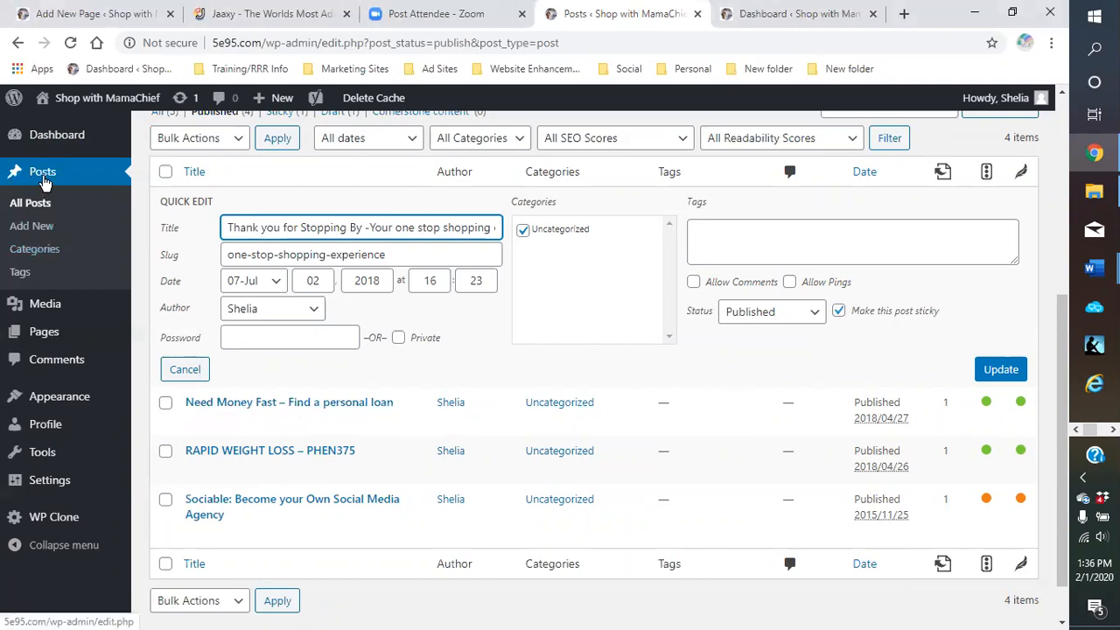
click(42, 173)
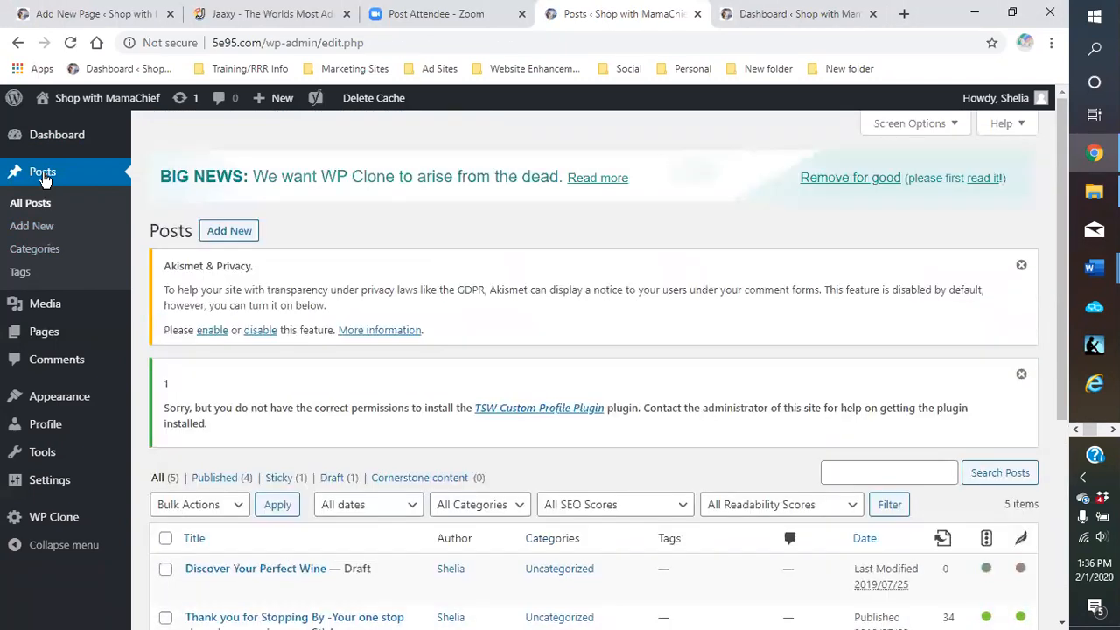
Open Quick Edit for the sticky 'Thank you for Stopping By' post and look over its fields
scroll(428, 393, down, 3)
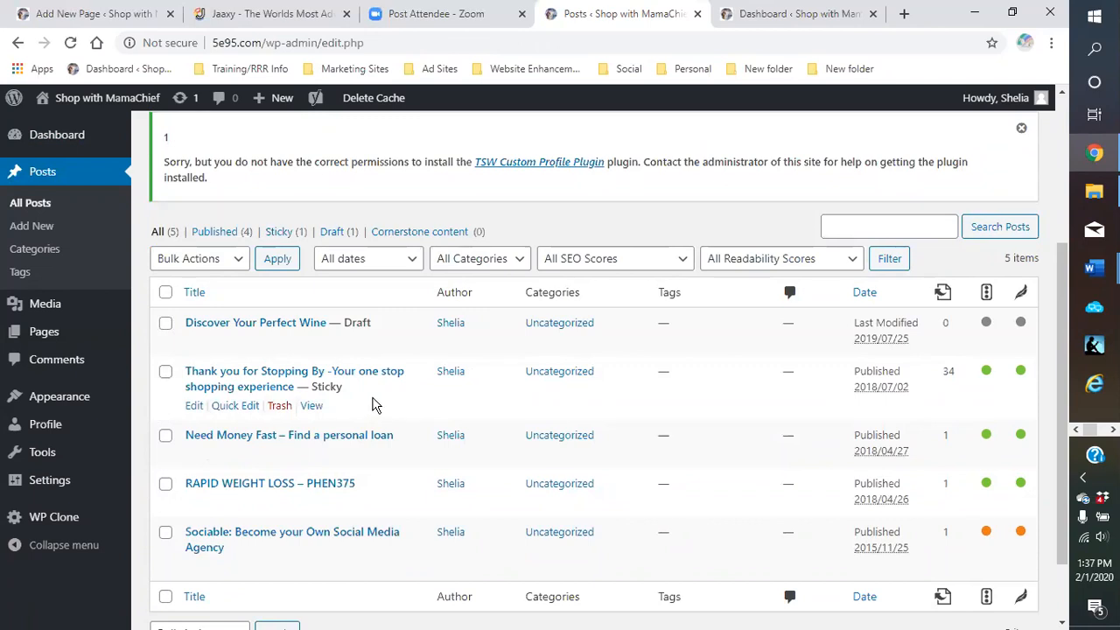
click(238, 406)
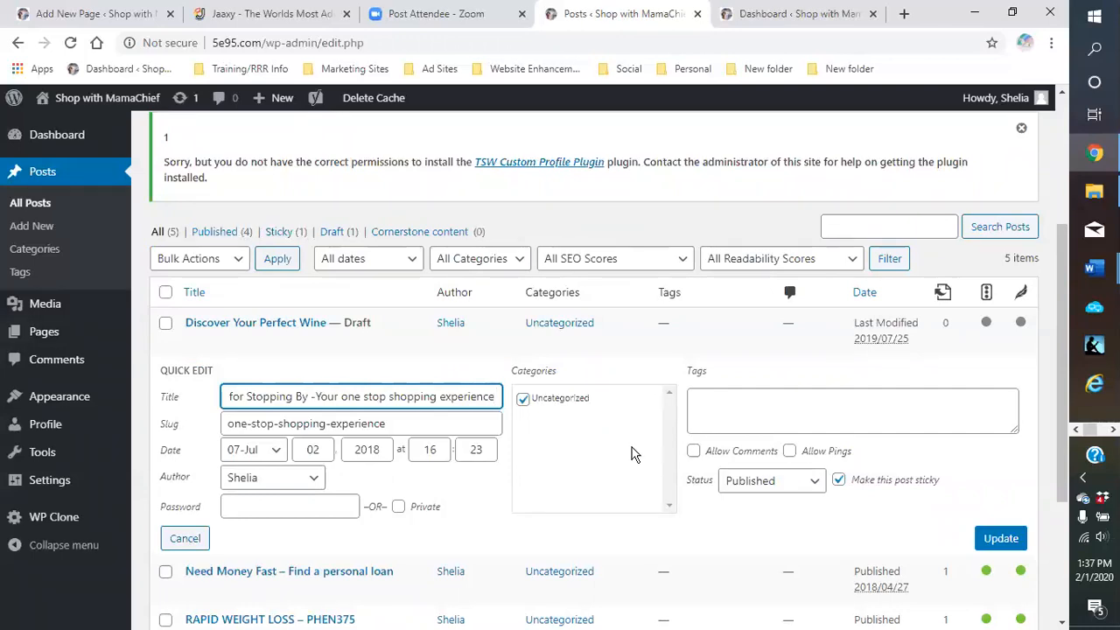
scroll(635, 453, down, 1)
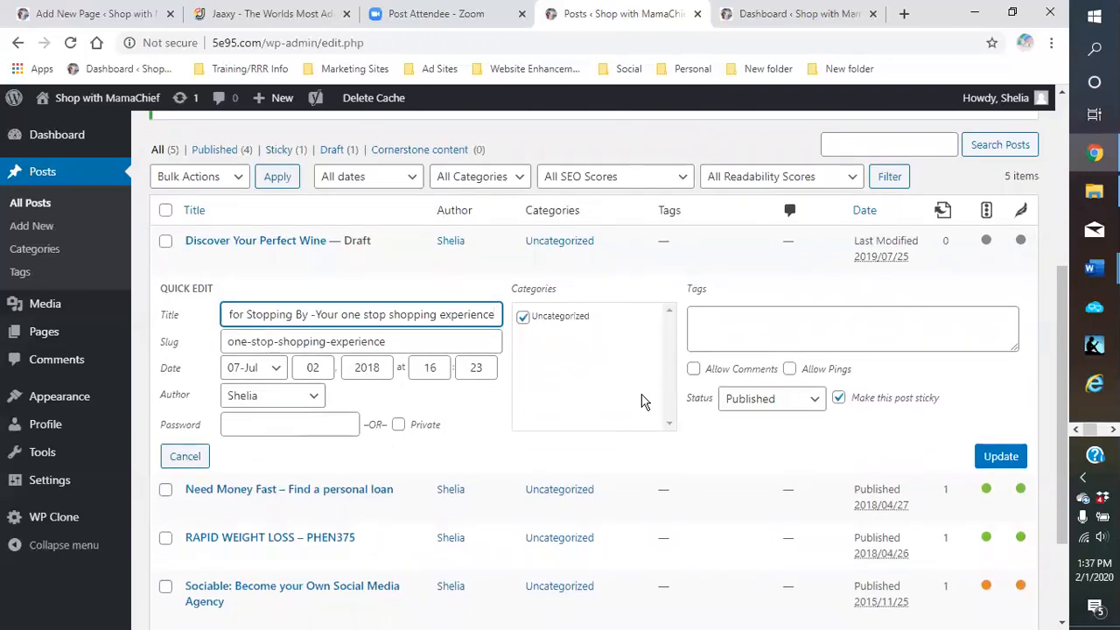
scroll(640, 400, up, 1)
scroll(656, 418, down, 1)
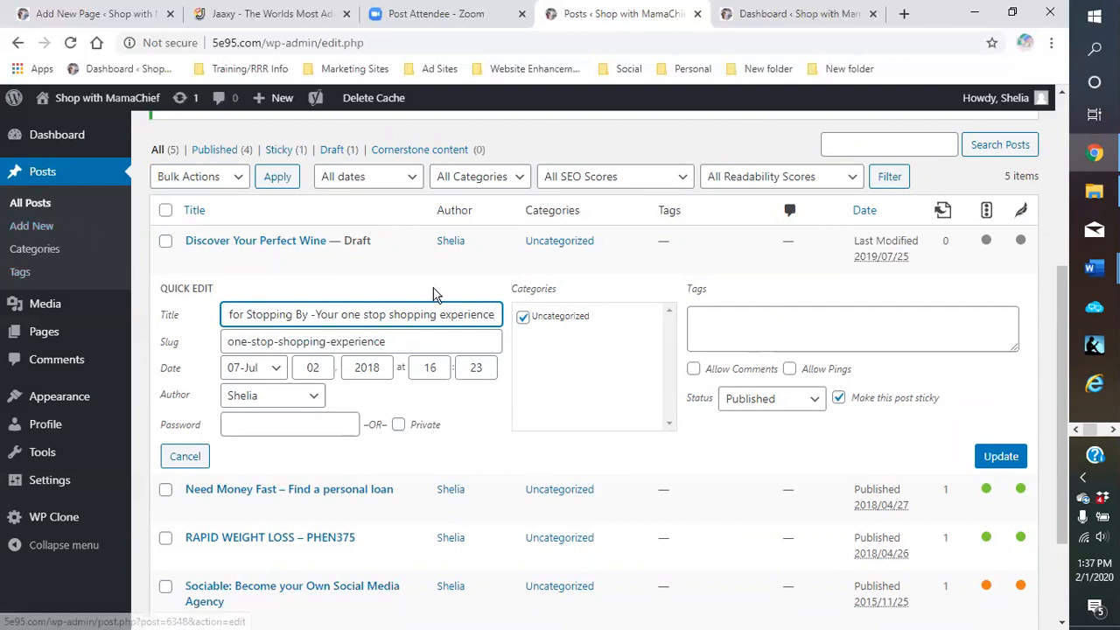
click(727, 470)
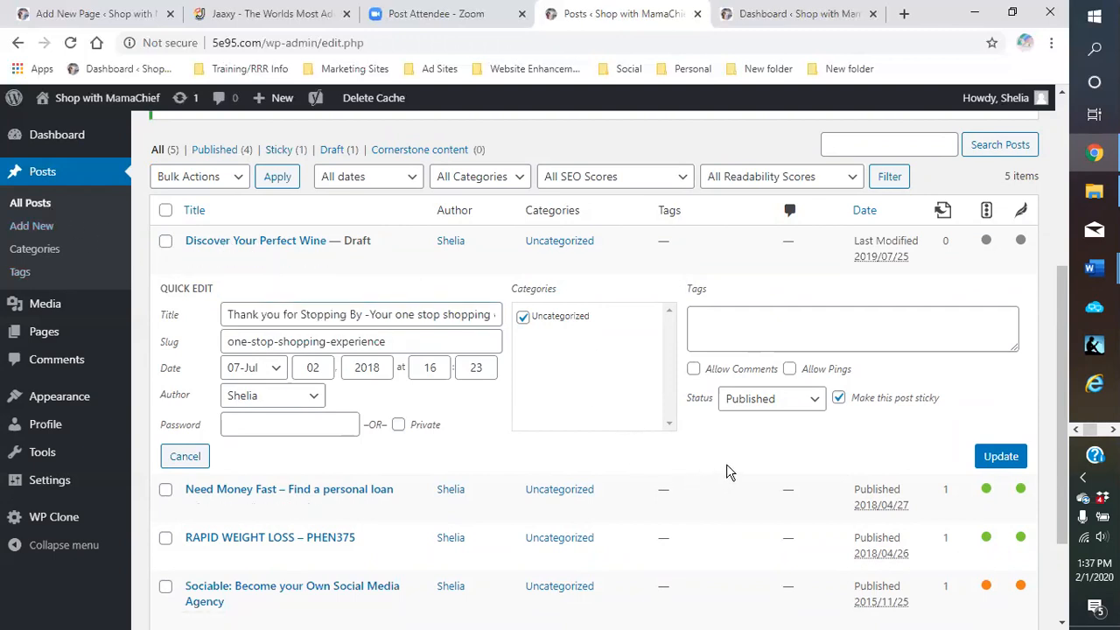
scroll(542, 445, down, 1)
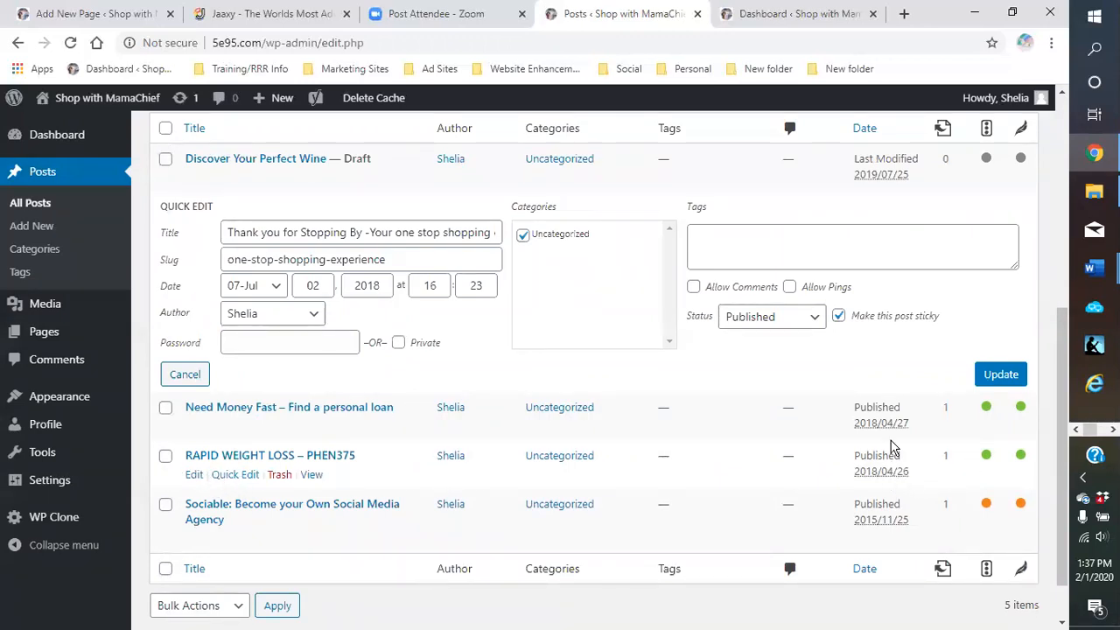
Quick Edit 'RAPID WEIGHT LOSS – PHEN375', check its slug and Published status, then update it
mouse_move(906, 476)
click(235, 476)
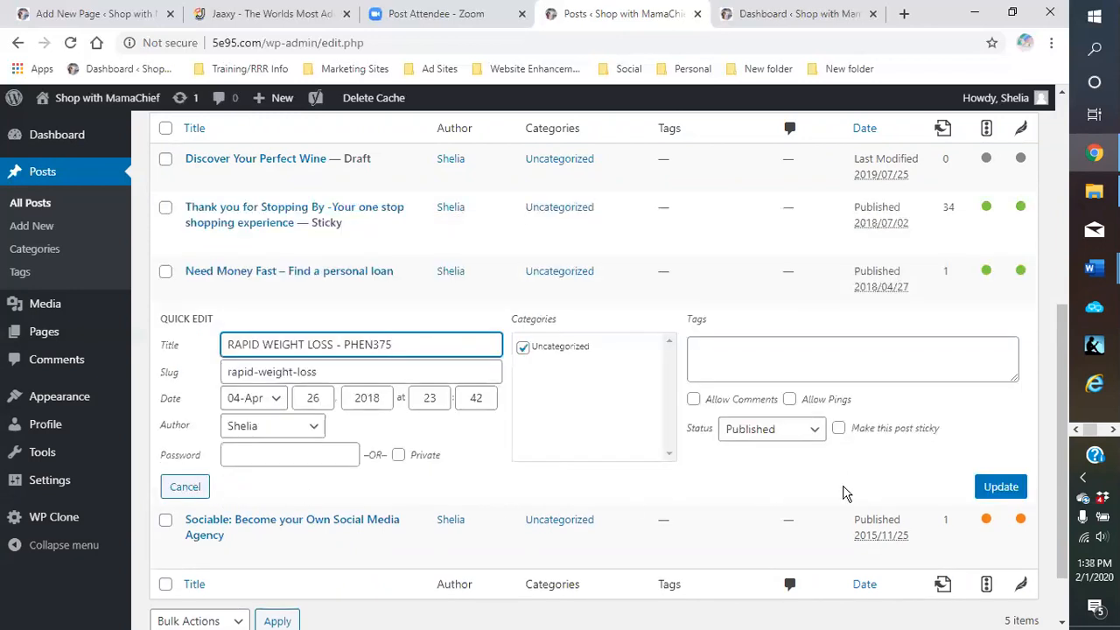
scroll(794, 488, down, 1)
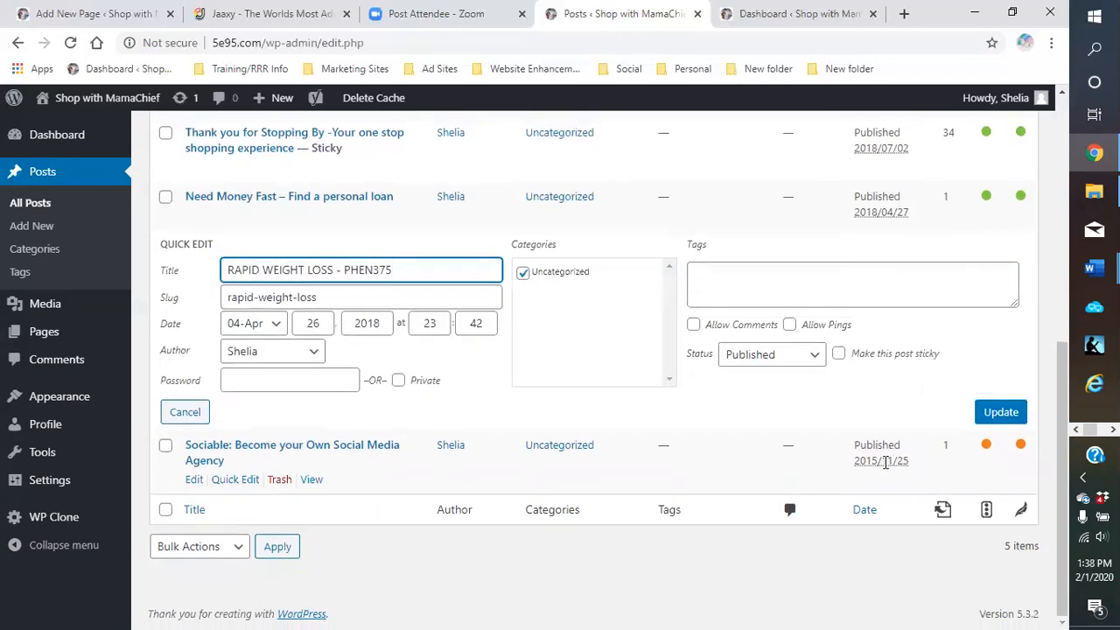
click(886, 459)
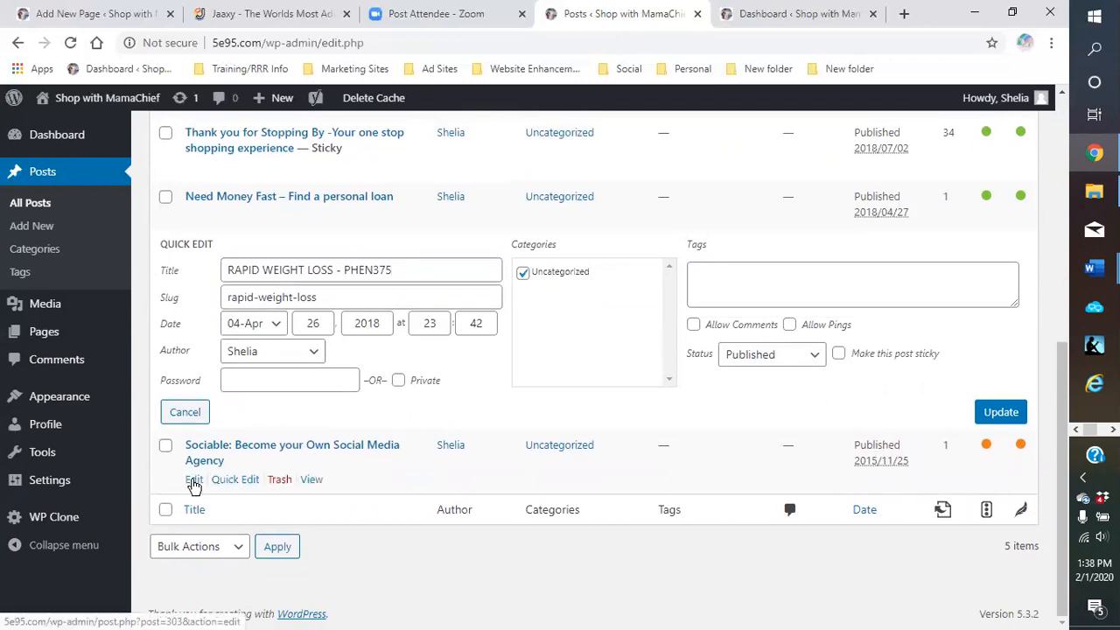
scroll(831, 367, up, 1)
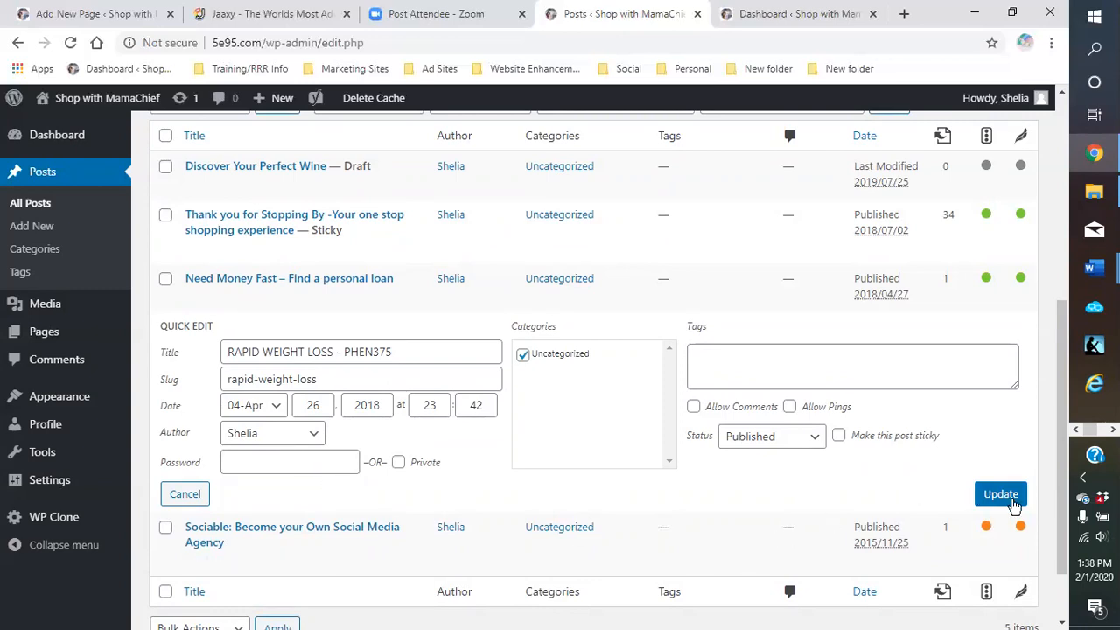
click(1009, 497)
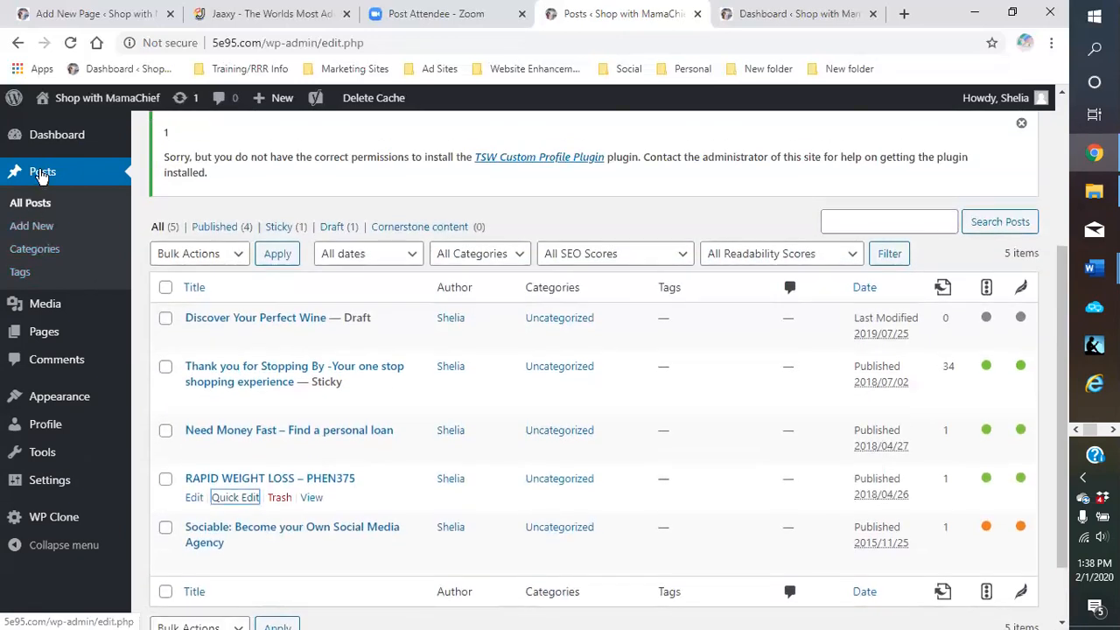
click(41, 173)
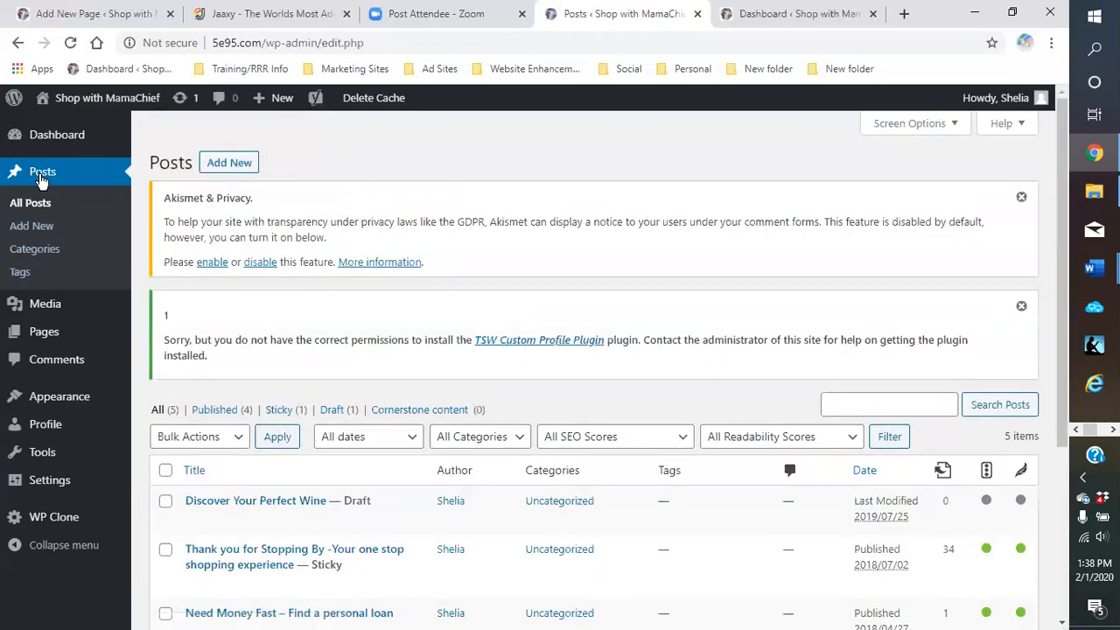
scroll(652, 463, down, 2)
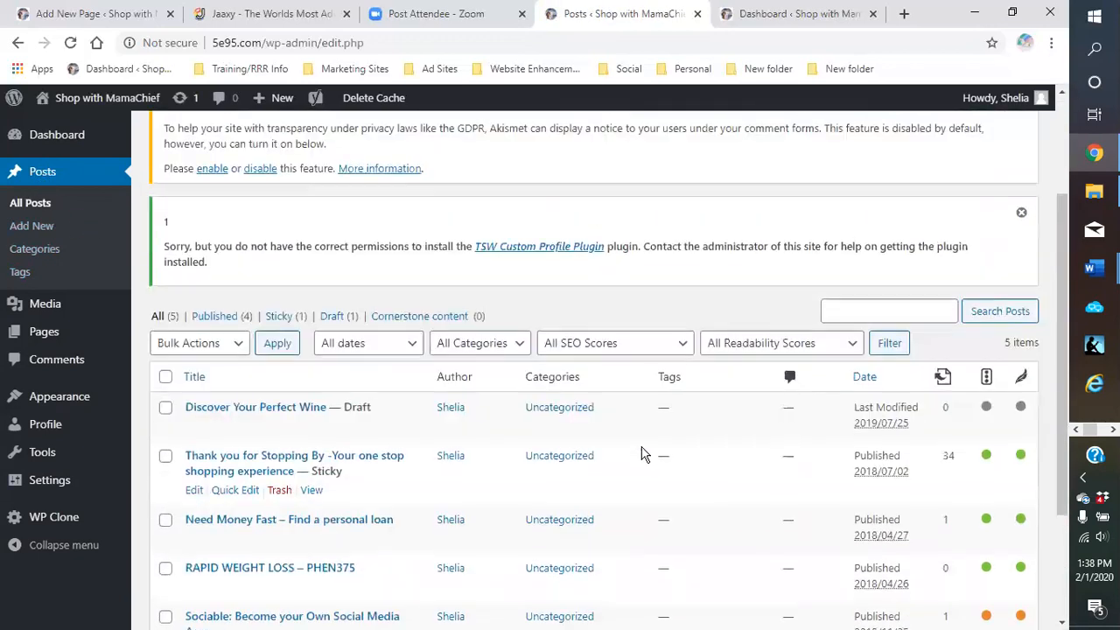
scroll(642, 452, down, 2)
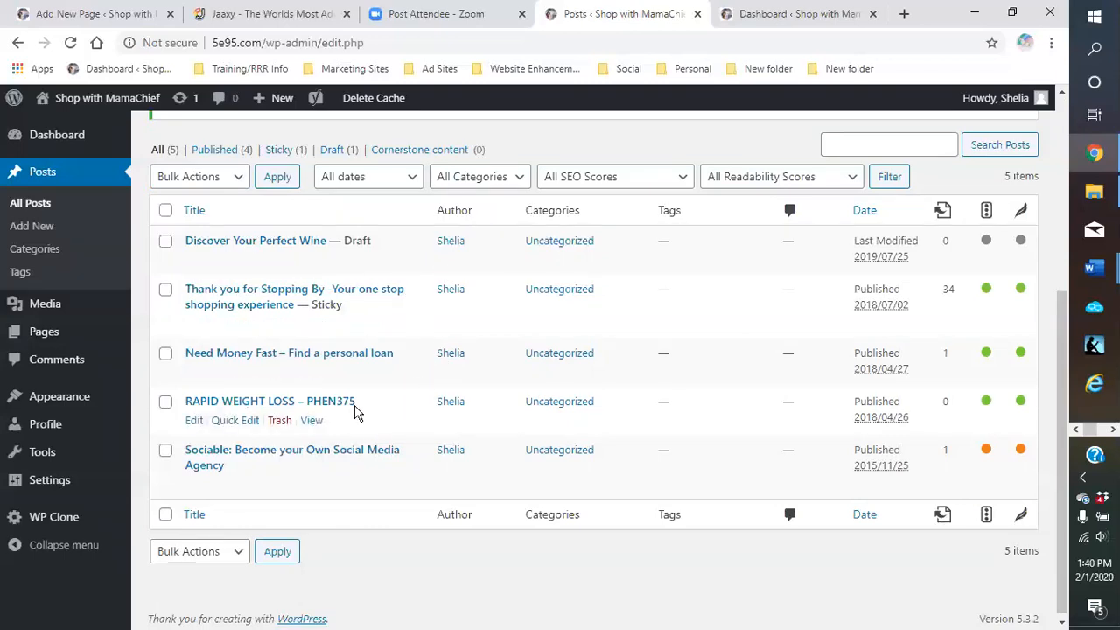
scroll(378, 405, down, 1)
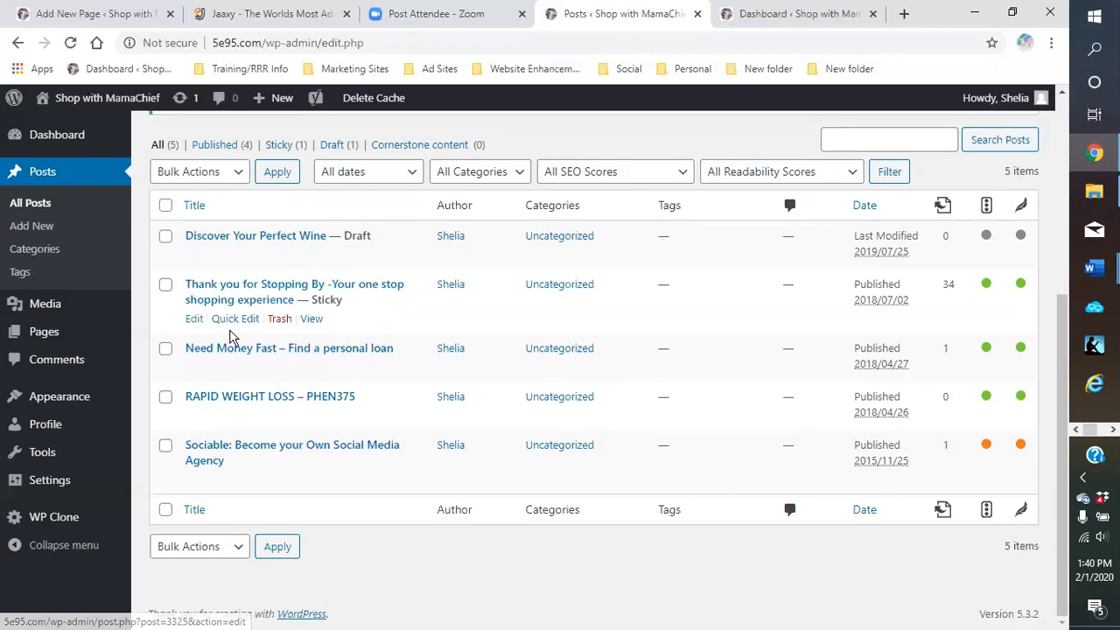
mouse_move(105, 131)
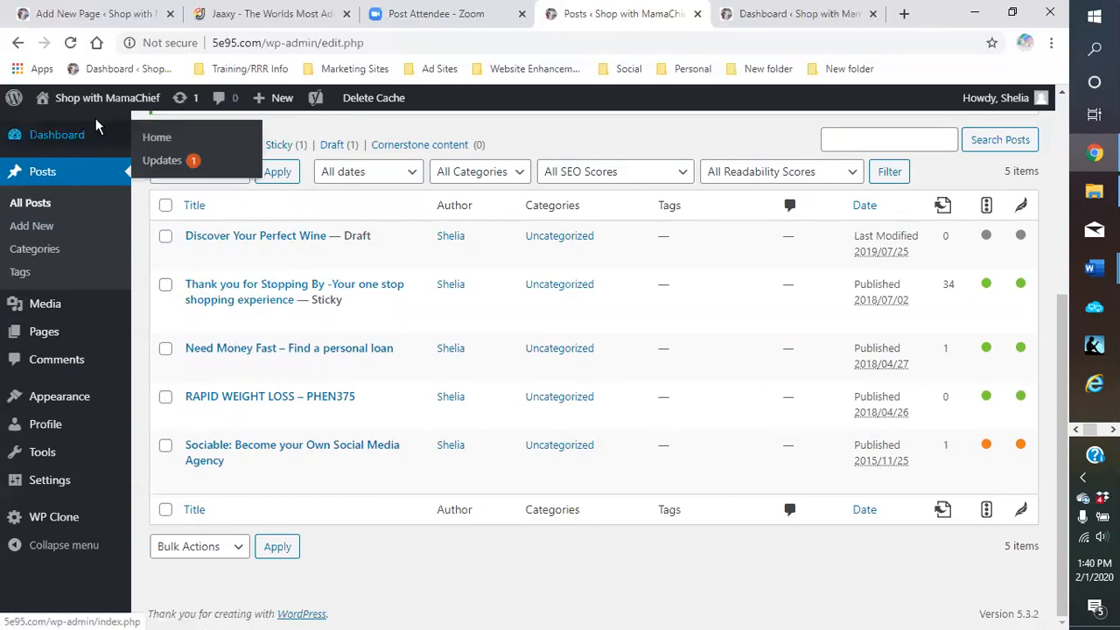
mouse_move(96, 100)
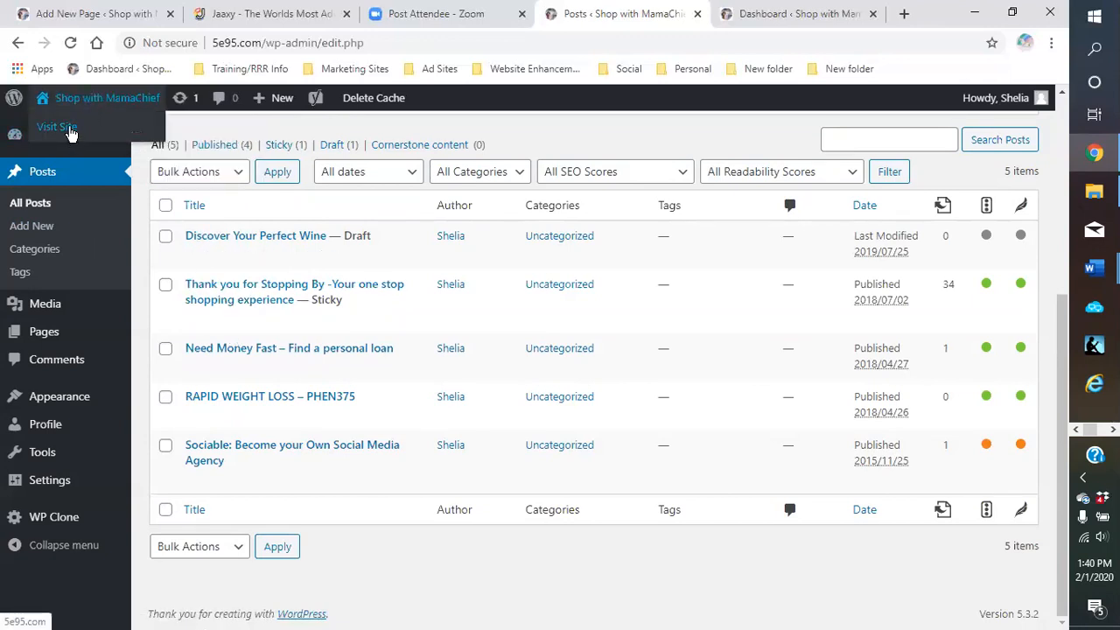
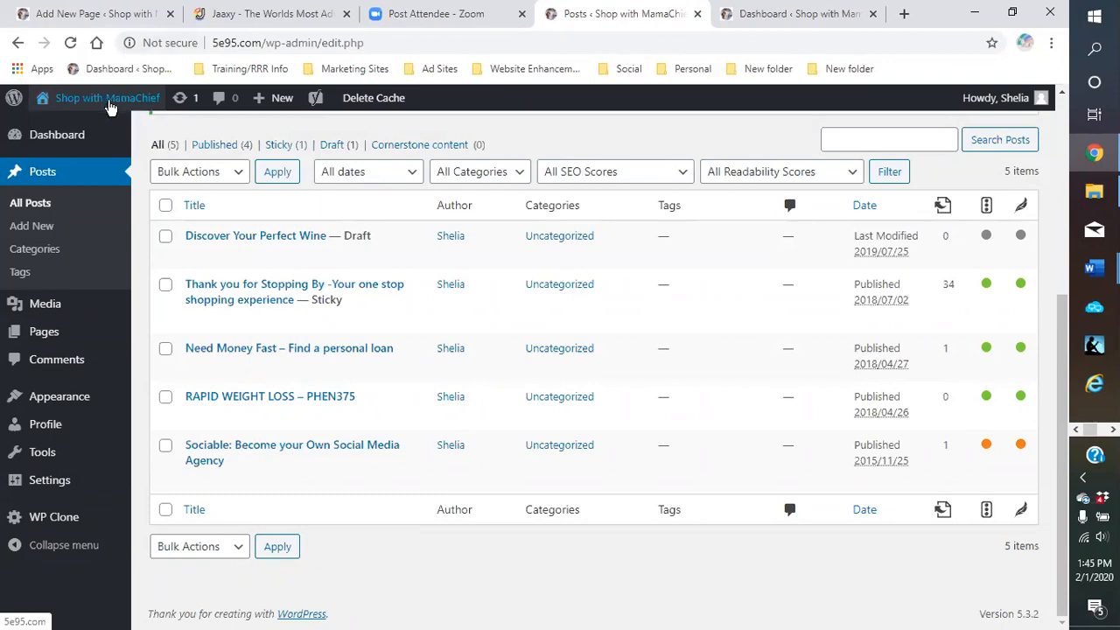
Visit the live Shop with MamaChief homepage and browse its fashion, wedding, cryptocurrency, wine club and fitness sections
click(72, 128)
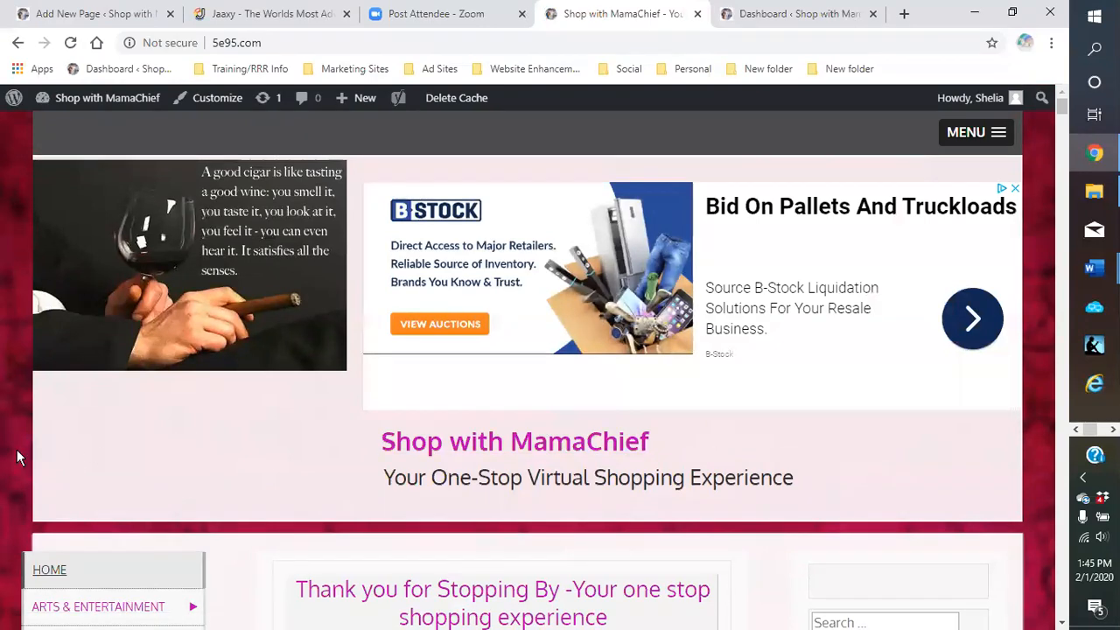
scroll(902, 462, down, 2)
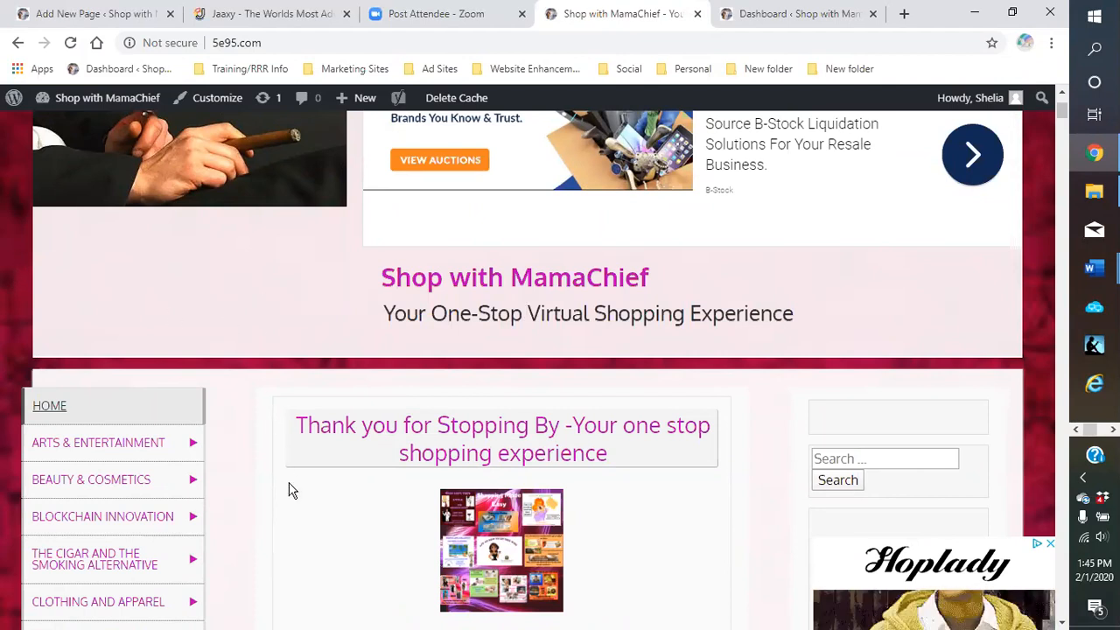
scroll(750, 420, down, 3)
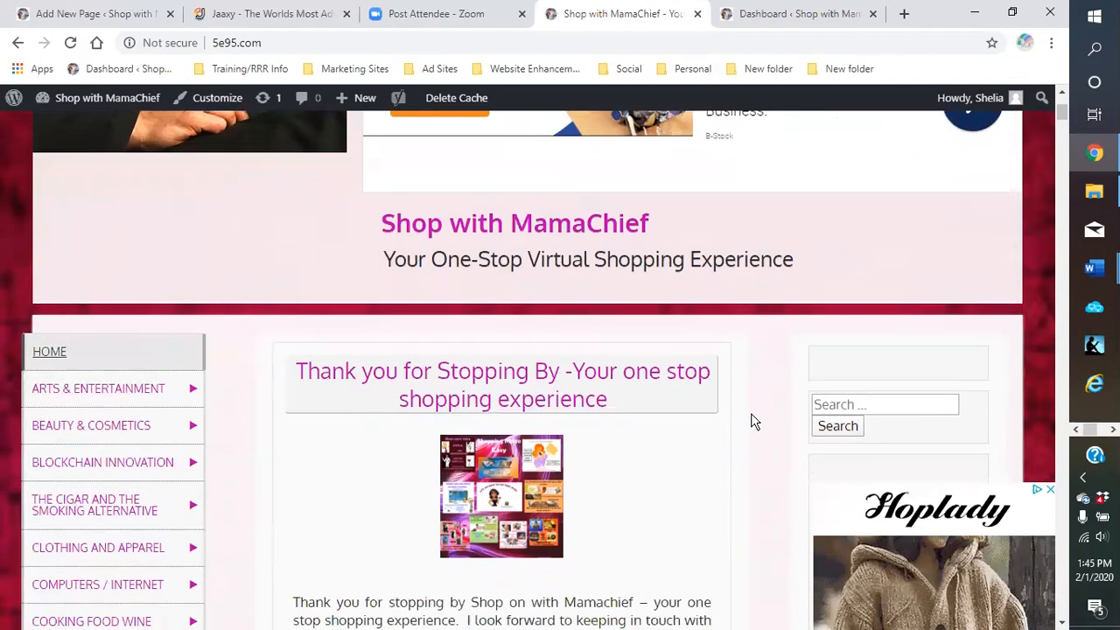
scroll(746, 418, down, 6)
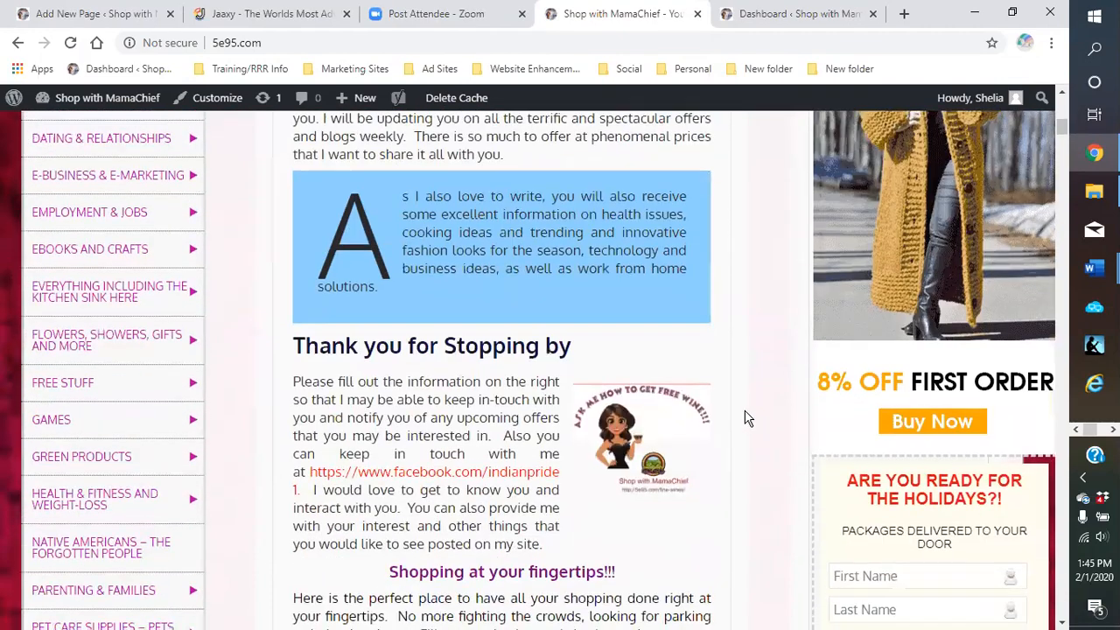
scroll(746, 419, down, 8)
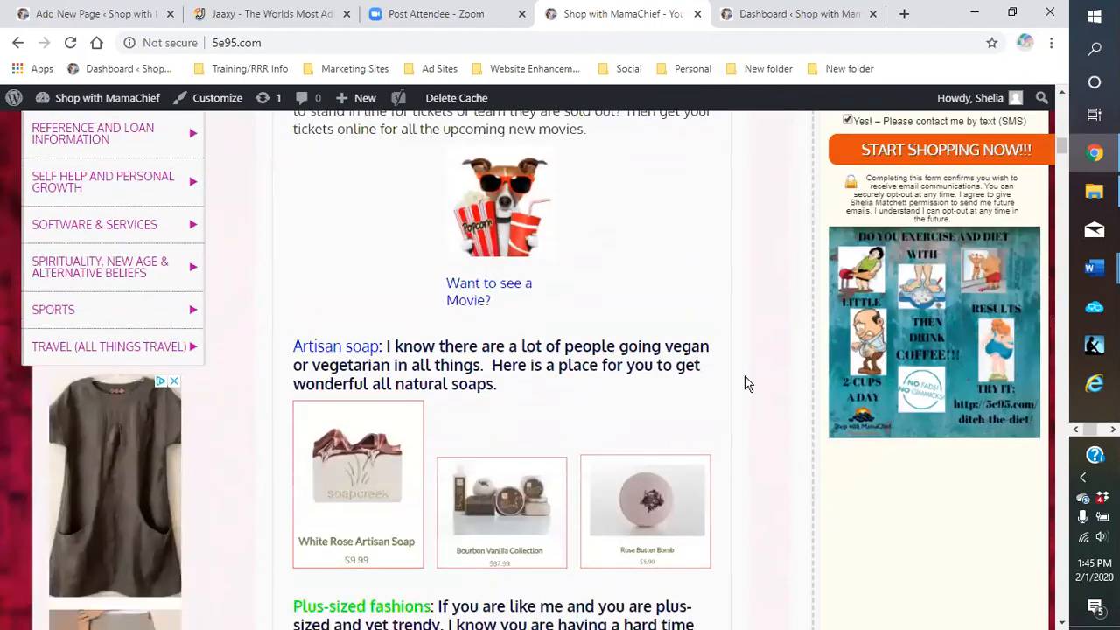
scroll(744, 384, down, 1)
scroll(806, 346, up, 3)
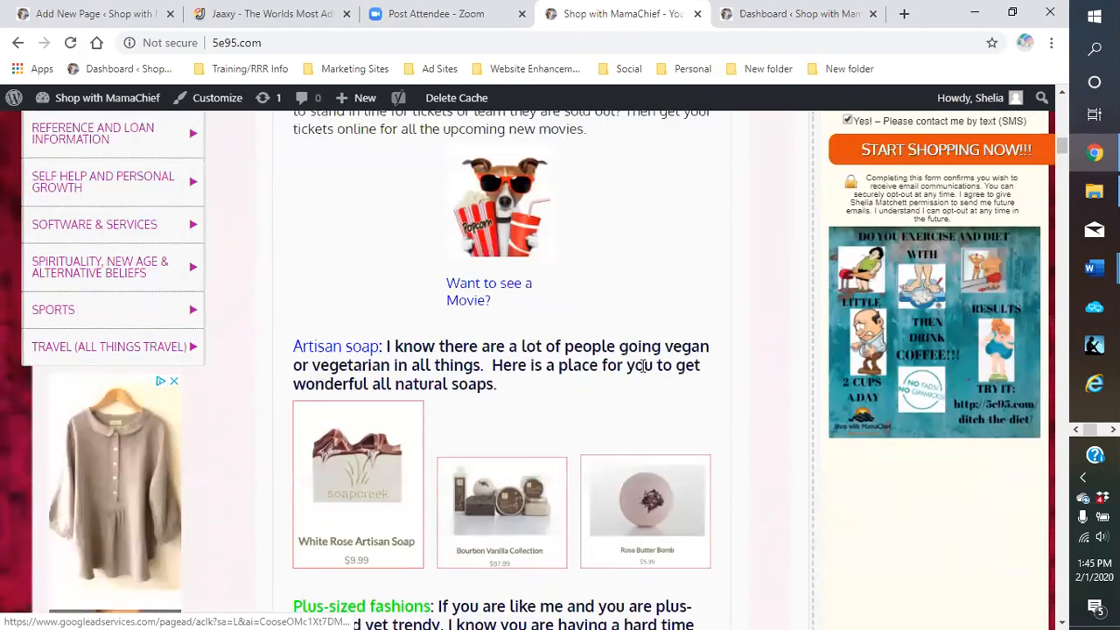
scroll(807, 346, up, 7)
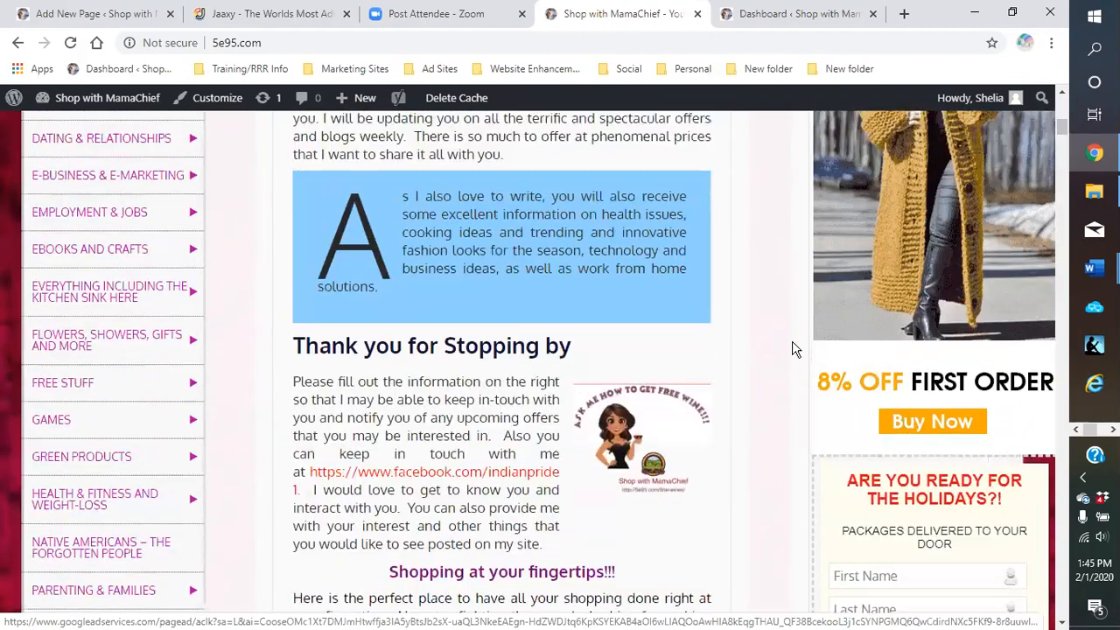
scroll(864, 366, up, 3)
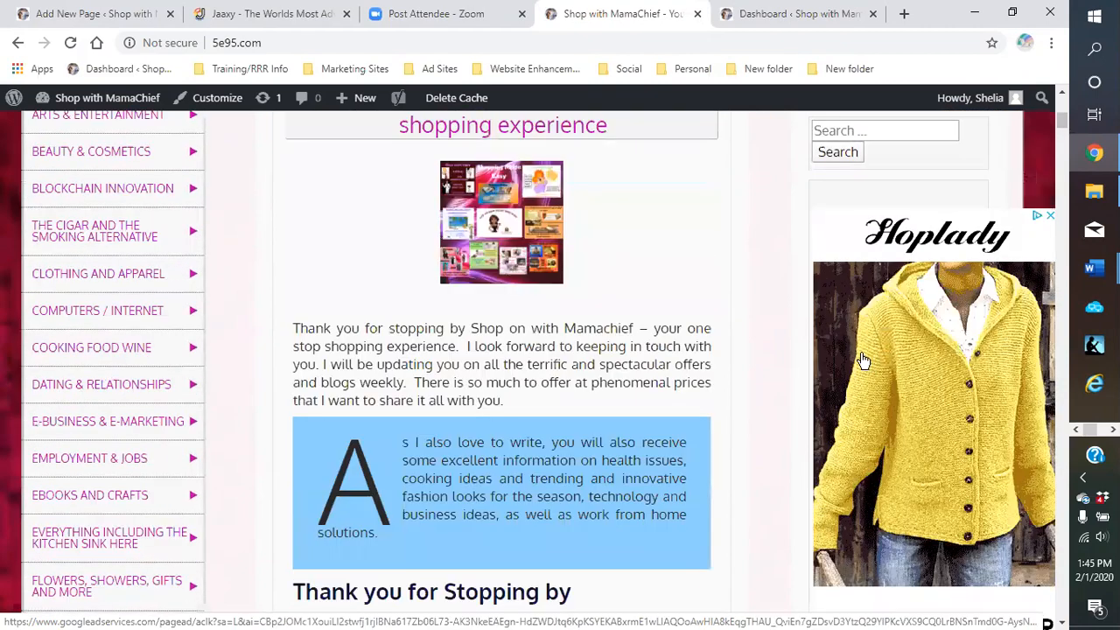
scroll(795, 352, down, 9)
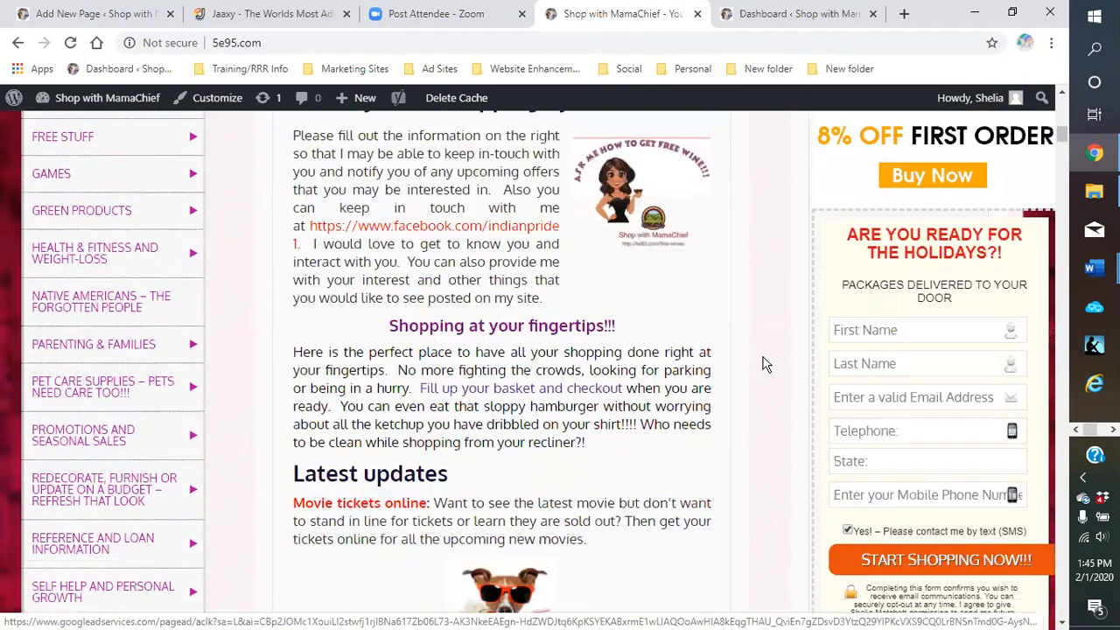
scroll(762, 368, down, 3)
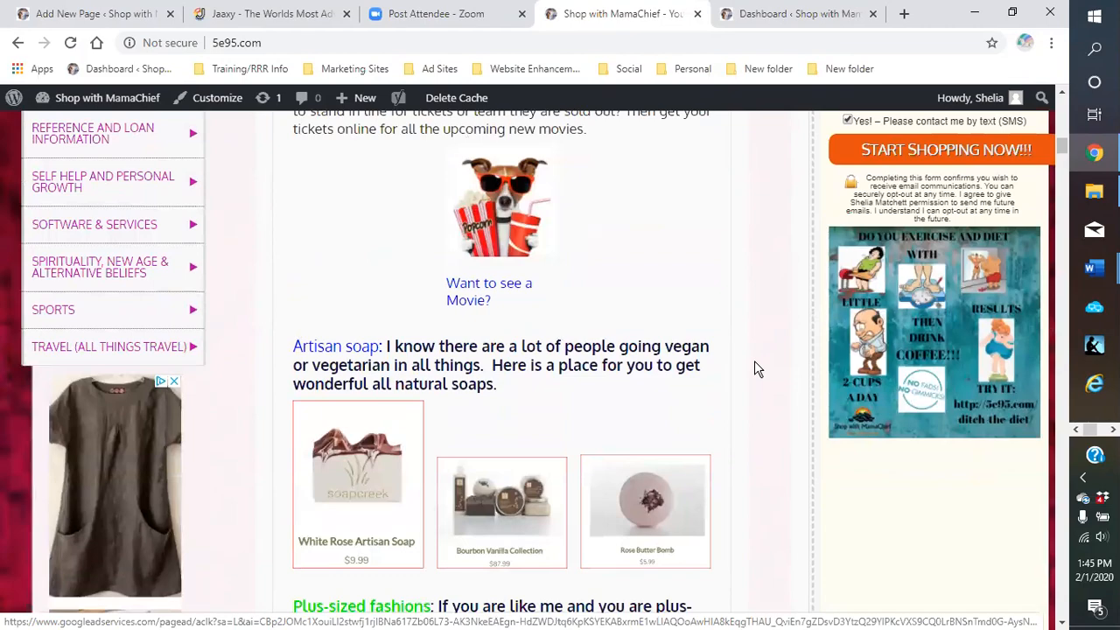
scroll(757, 368, down, 3)
scroll(757, 369, down, 3)
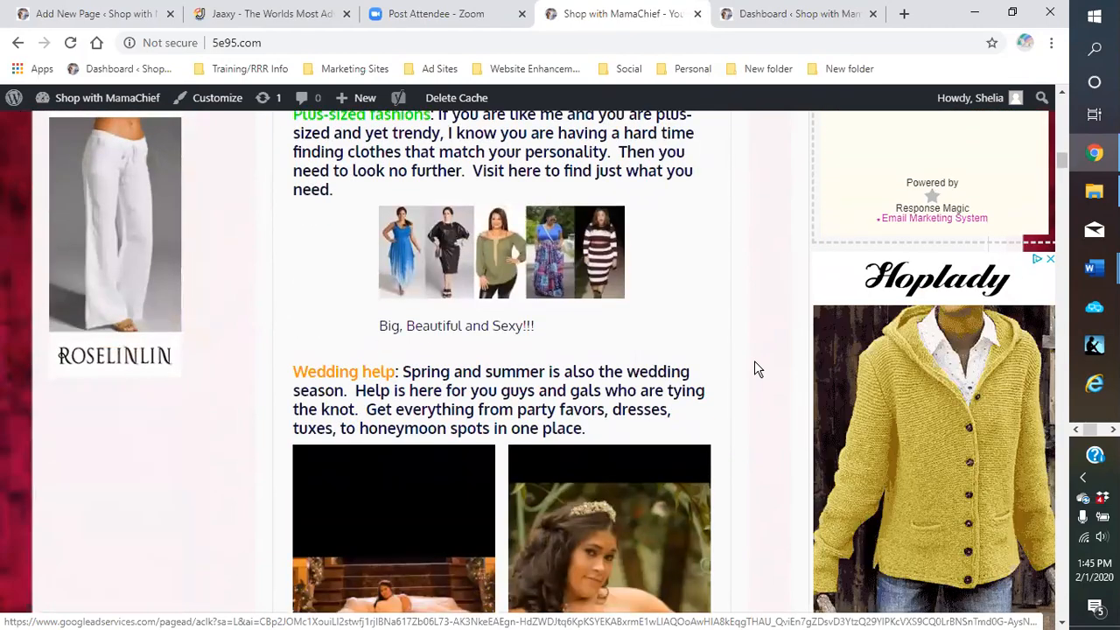
scroll(757, 368, down, 1)
scroll(757, 369, down, 3)
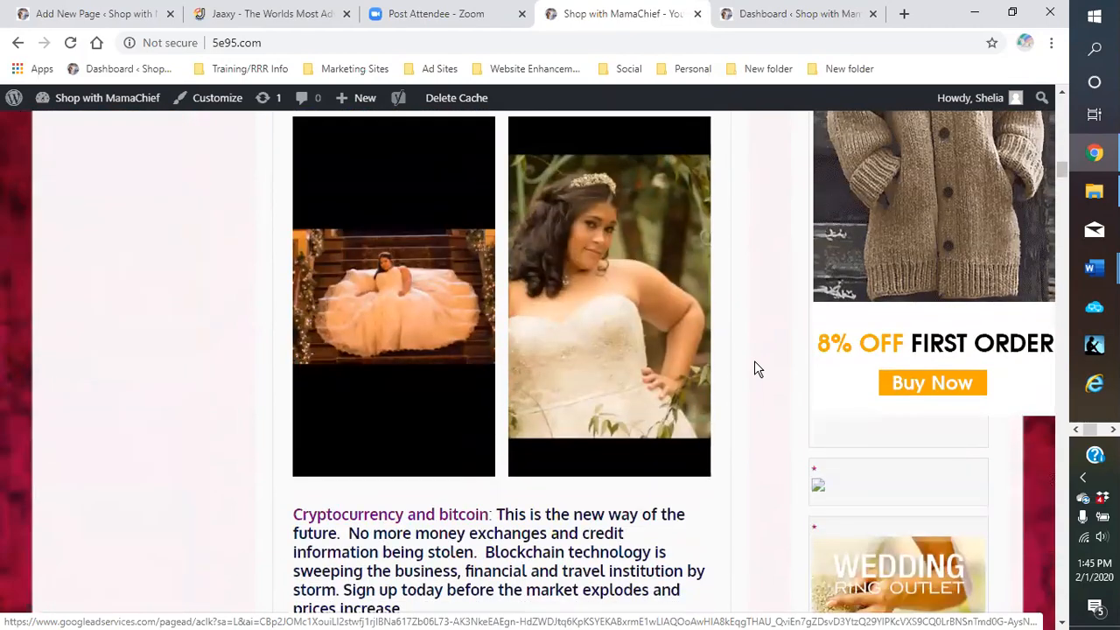
scroll(758, 368, up, 3)
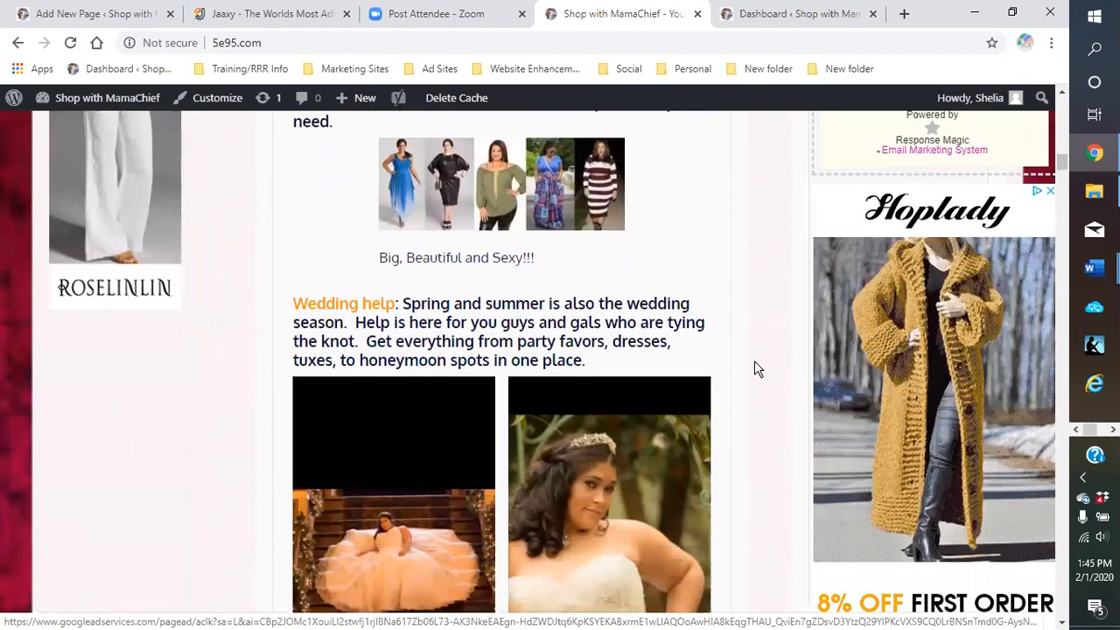
scroll(755, 369, down, 5)
scroll(752, 370, up, 8)
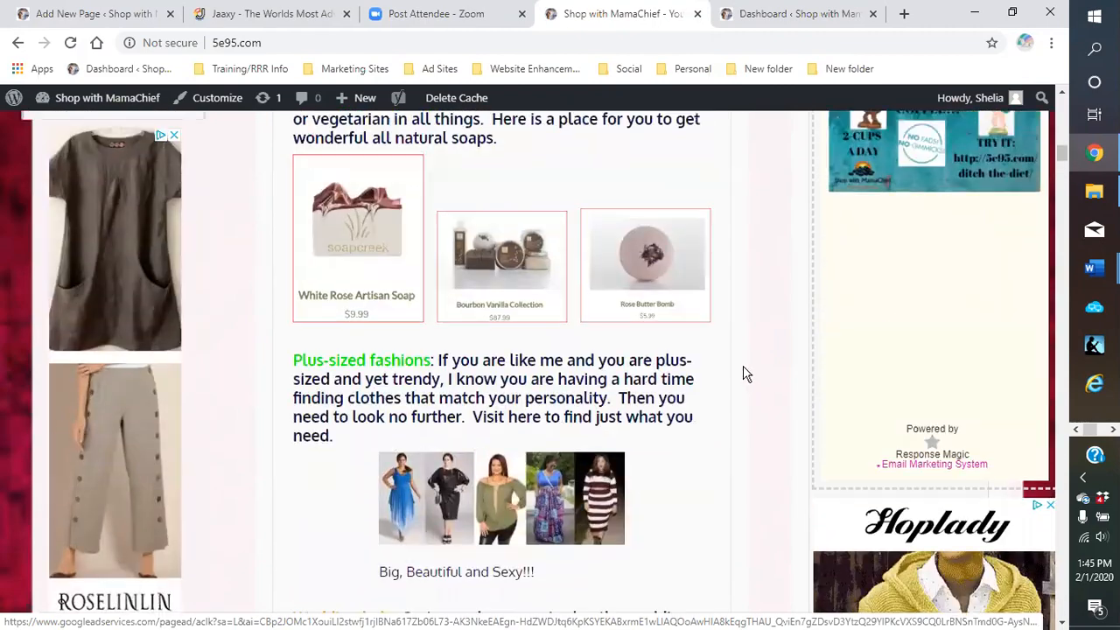
scroll(910, 365, up, 5)
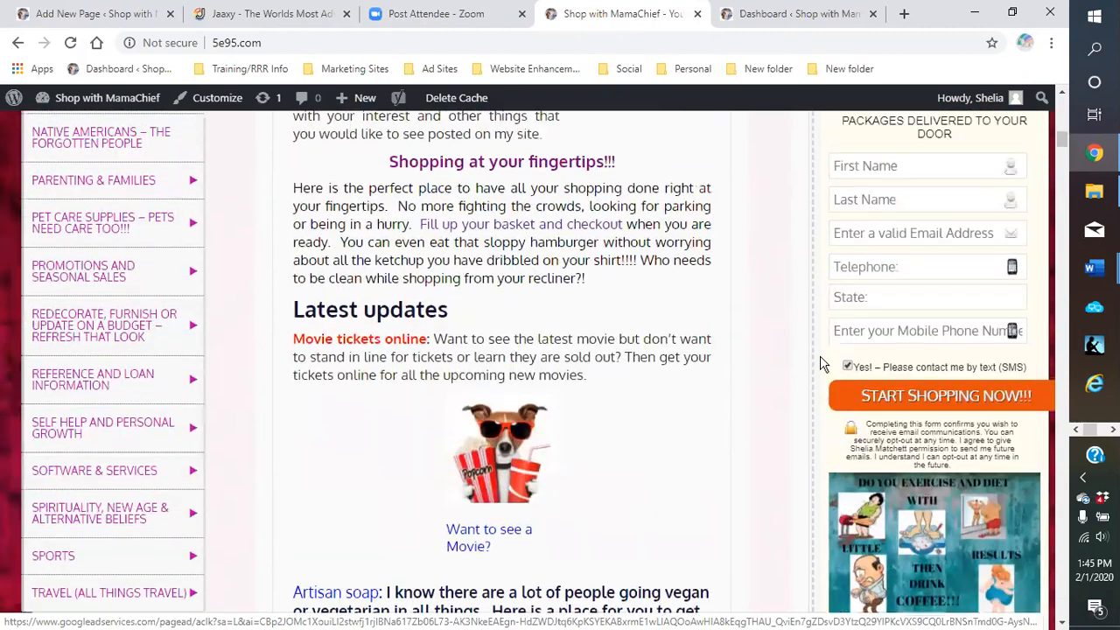
scroll(795, 360, up, 2)
scroll(795, 363, down, 1)
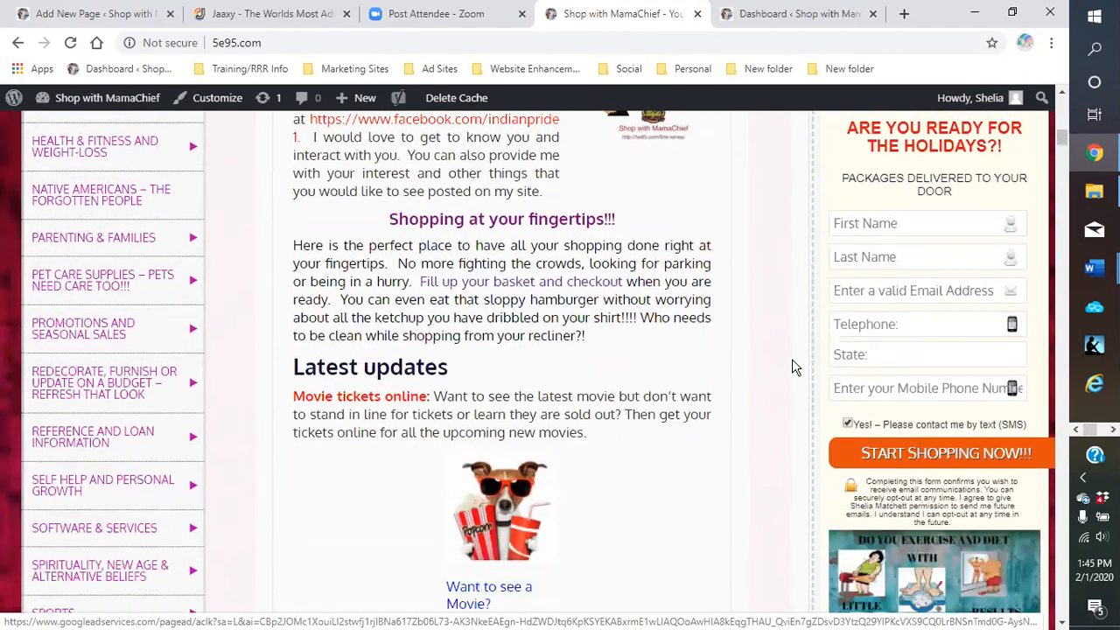
scroll(792, 367, down, 6)
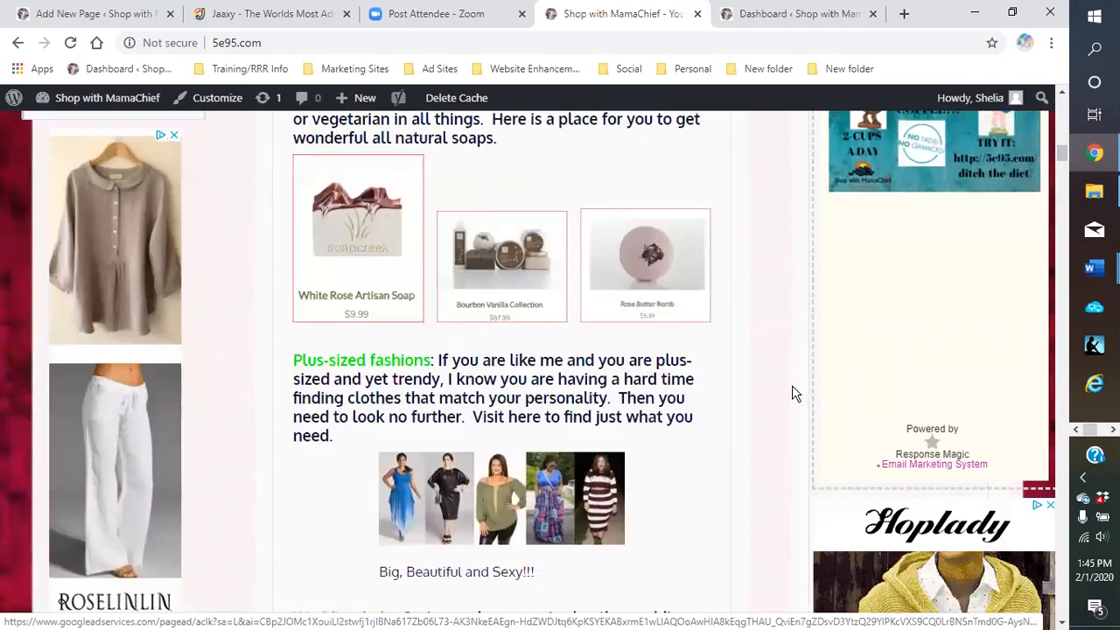
scroll(792, 393, down, 5)
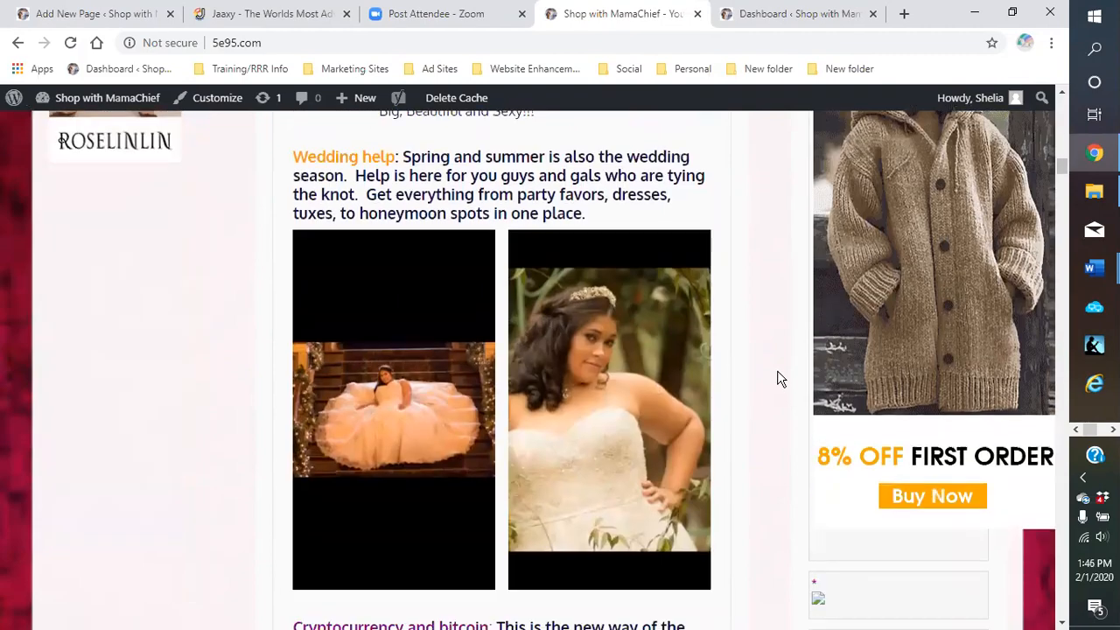
scroll(779, 379, down, 4)
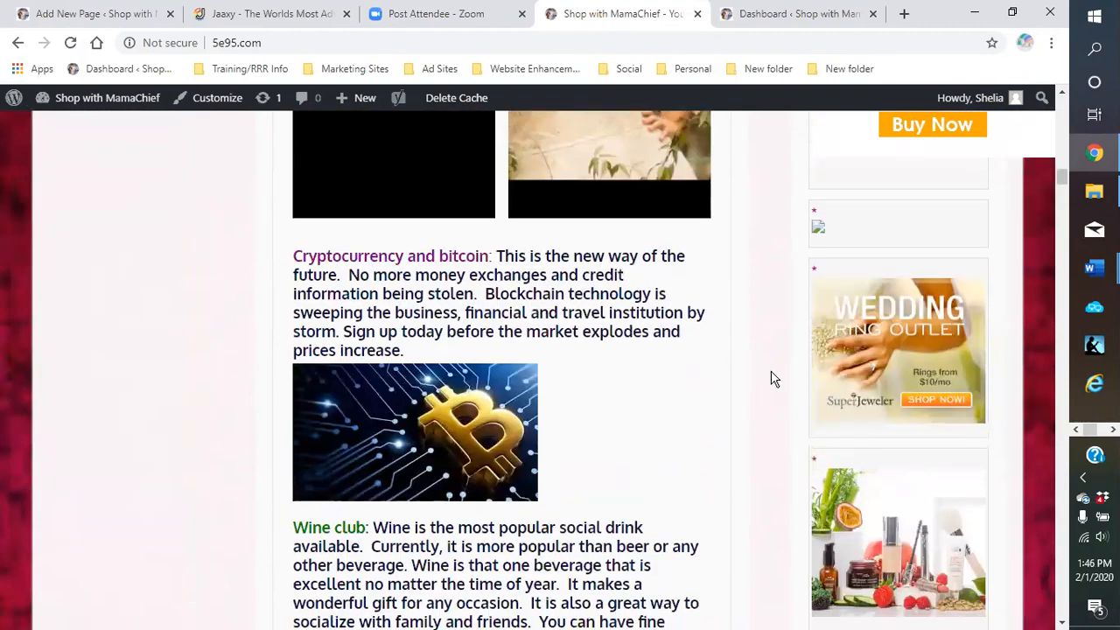
scroll(773, 368, down, 2)
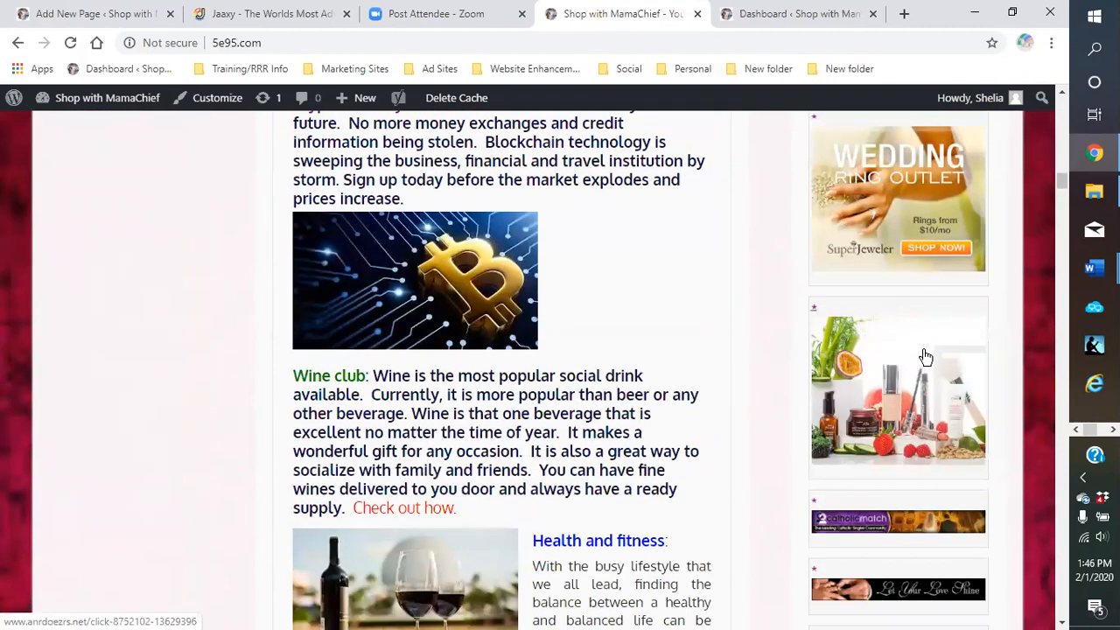
scroll(889, 375, down, 4)
scroll(889, 375, down, 4)
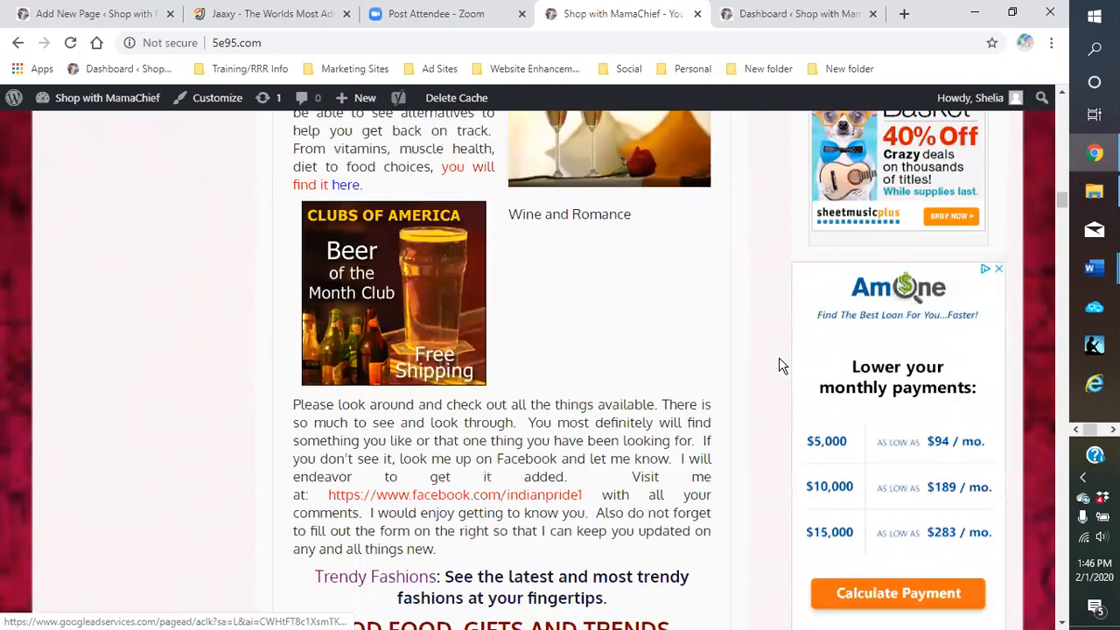
scroll(749, 359, down, 1)
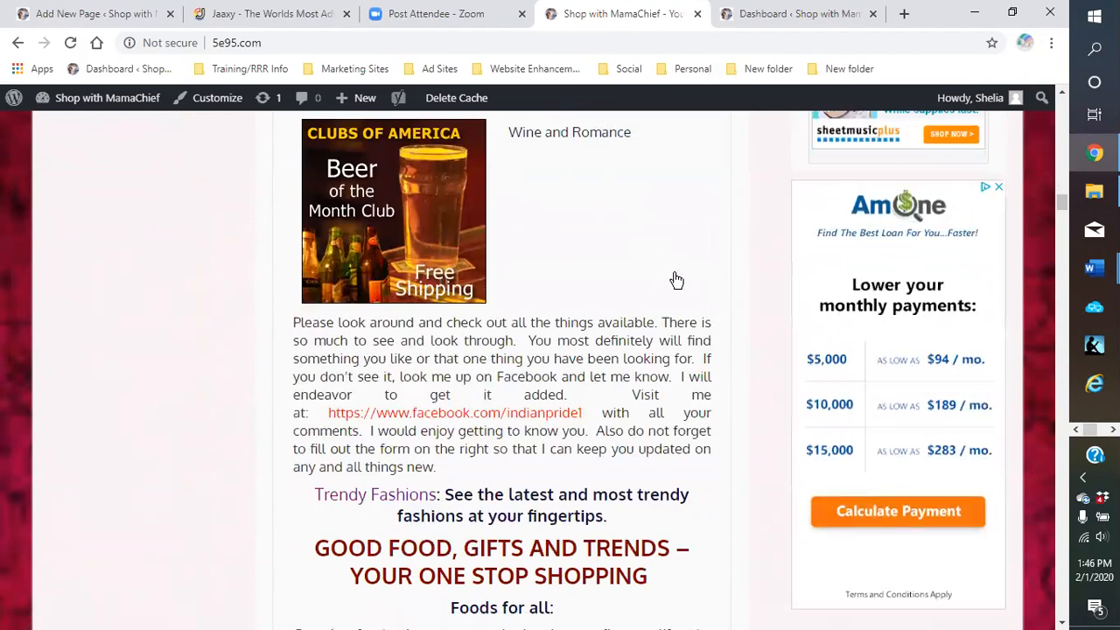
scroll(675, 282, down, 4)
scroll(676, 282, up, 4)
scroll(679, 282, up, 12)
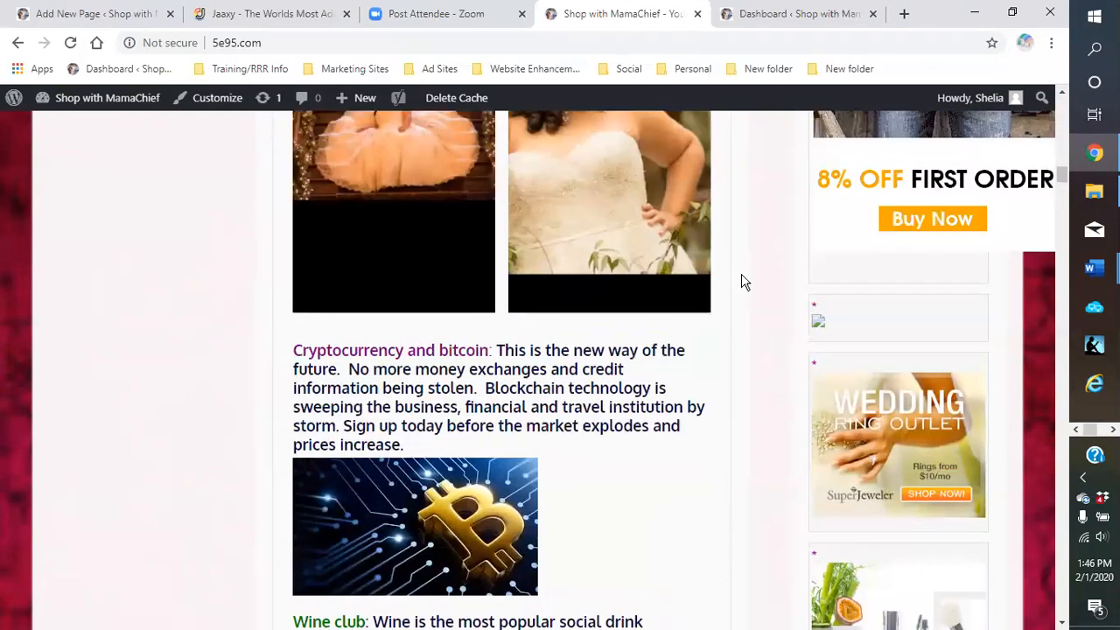
scroll(748, 287, up, 4)
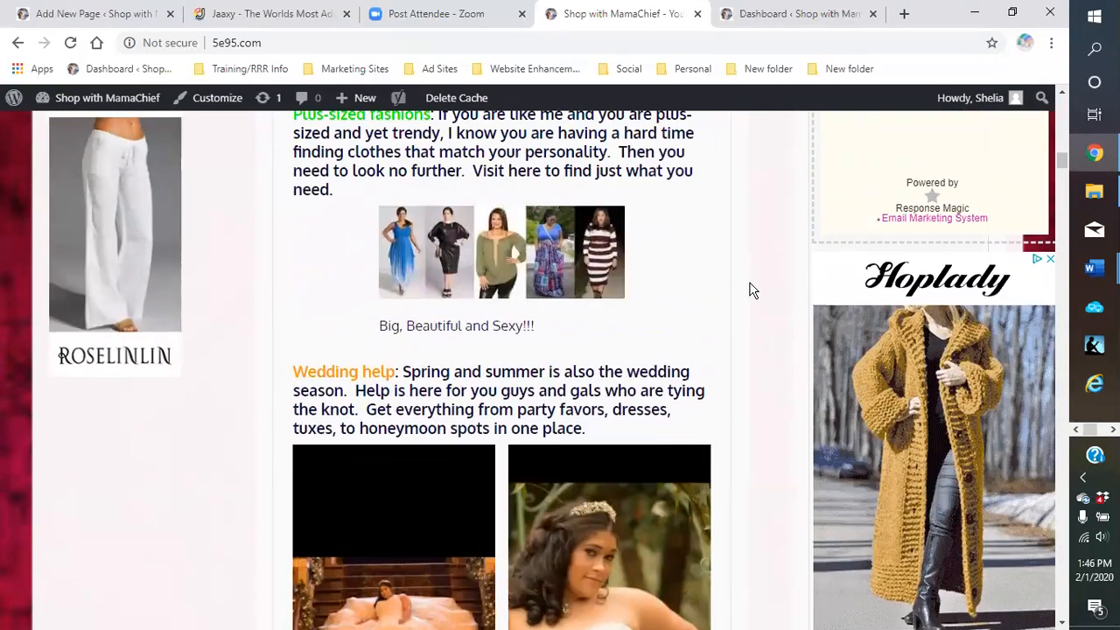
scroll(751, 285, up, 5)
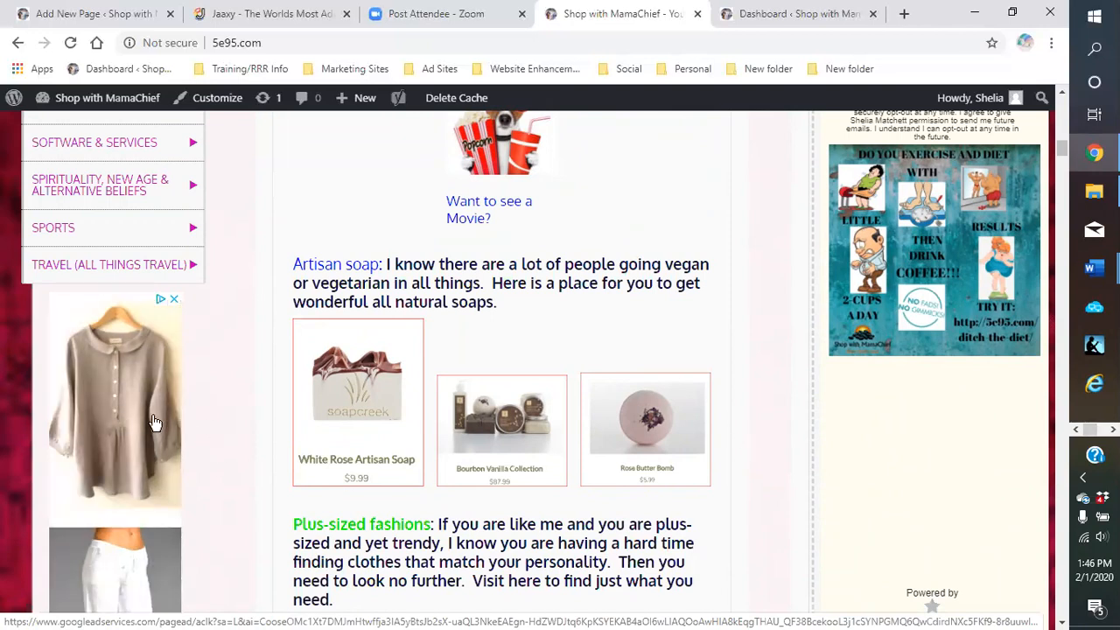
scroll(709, 560, down, 1)
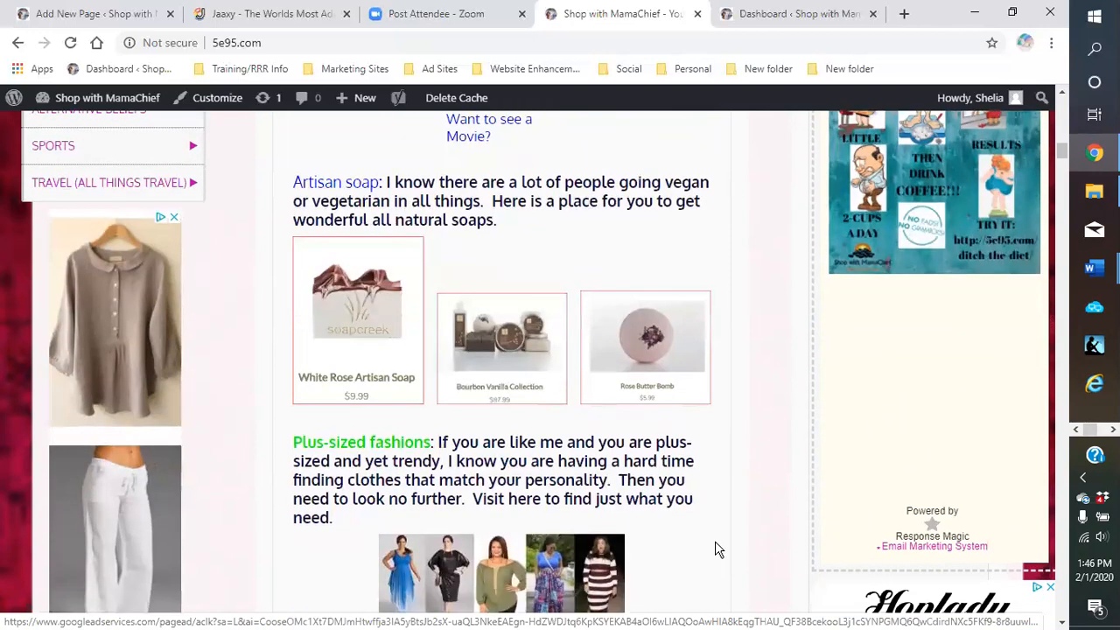
scroll(718, 550, up, 4)
scroll(740, 530, up, 10)
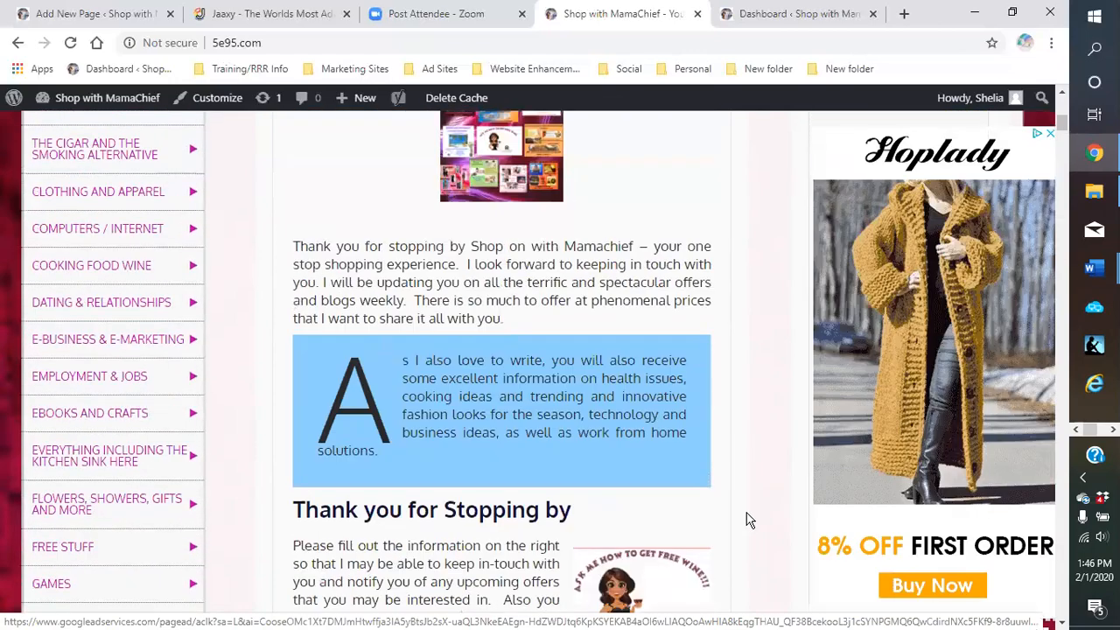
scroll(583, 454, up, 1)
scroll(583, 454, down, 1)
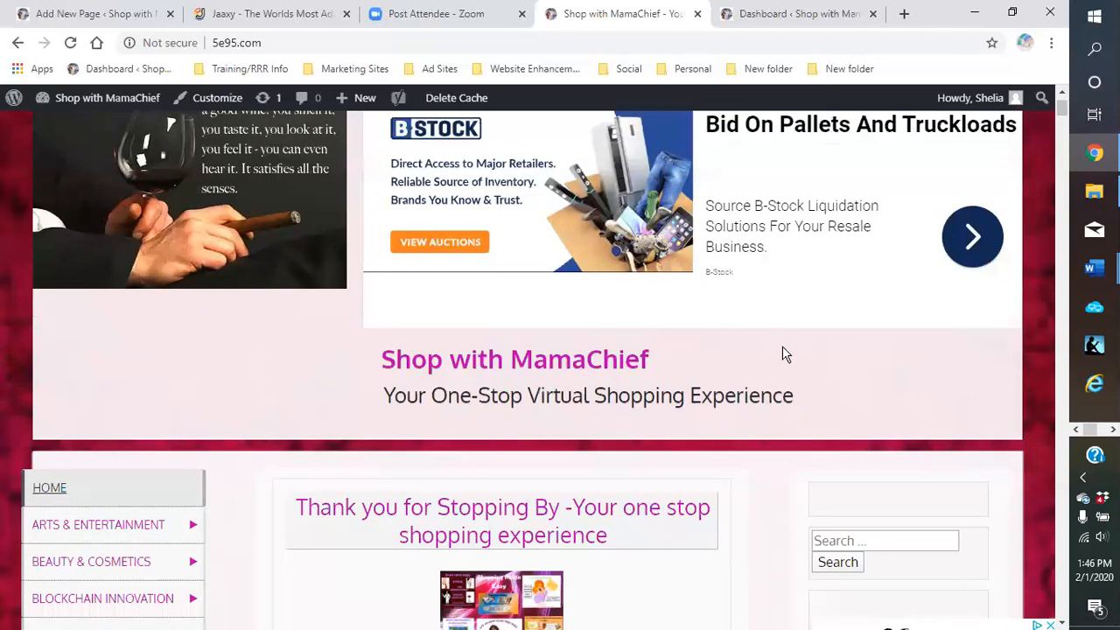
scroll(759, 437, down, 3)
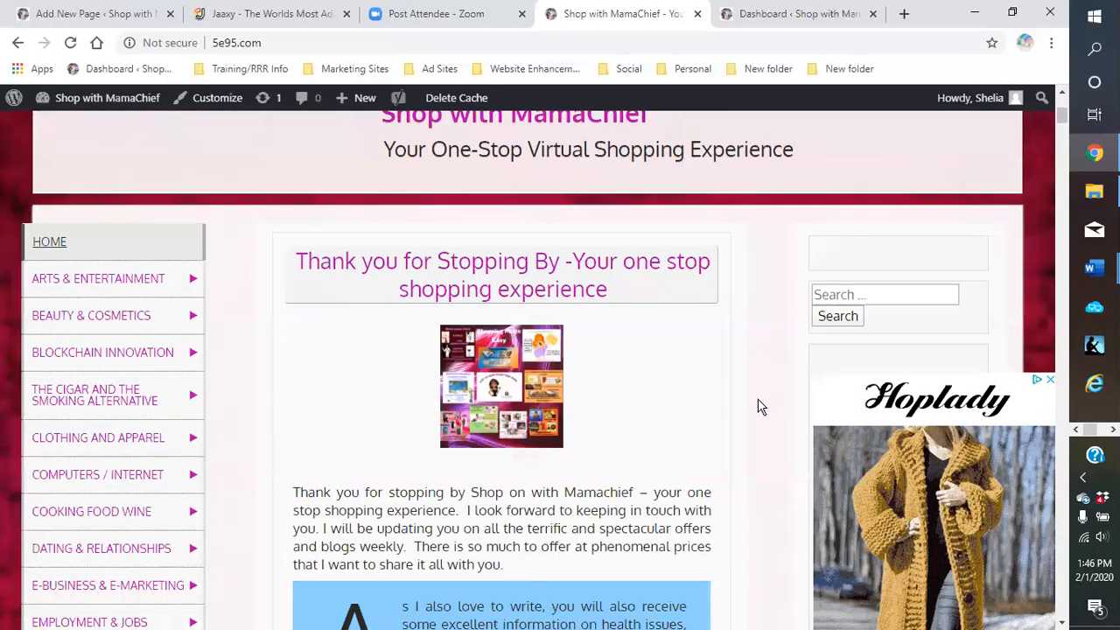
scroll(760, 407, down, 2)
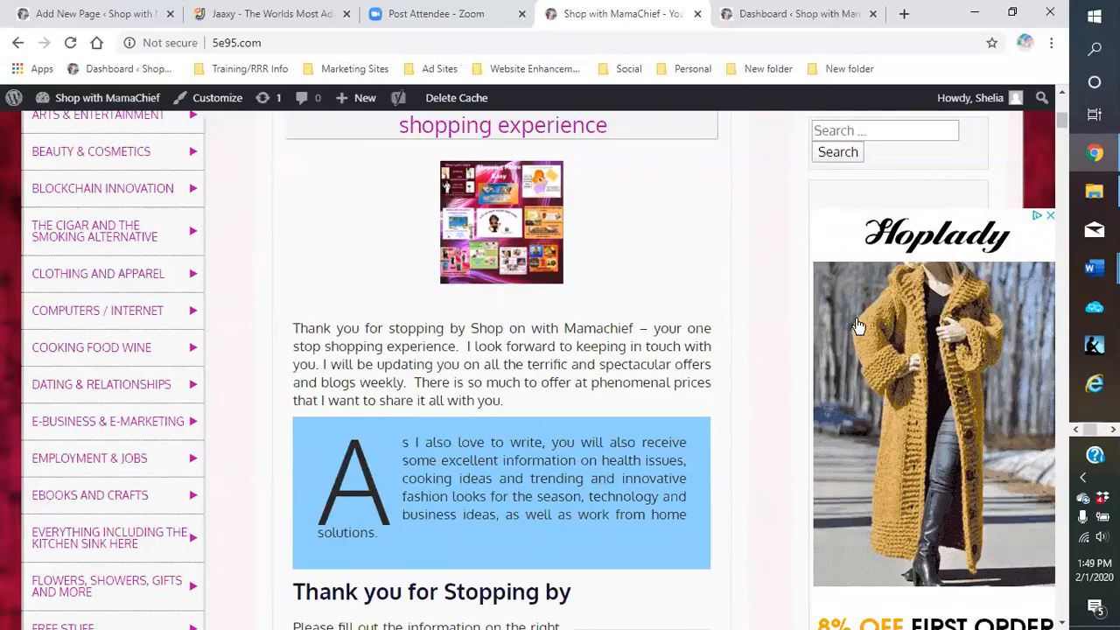
click(975, 12)
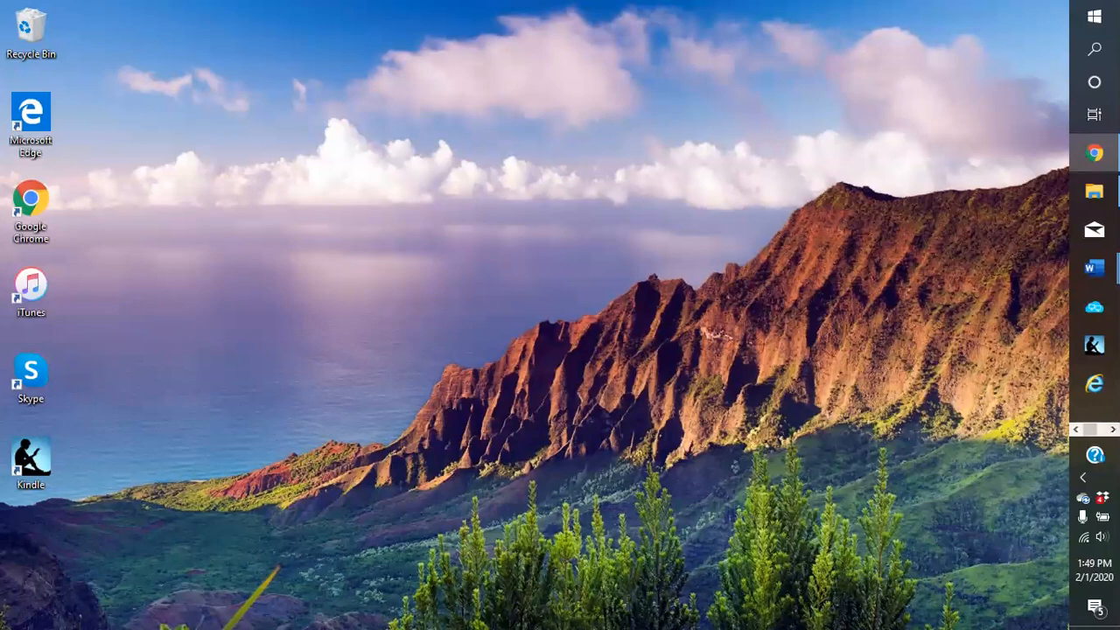
click(1113, 430)
click(1094, 155)
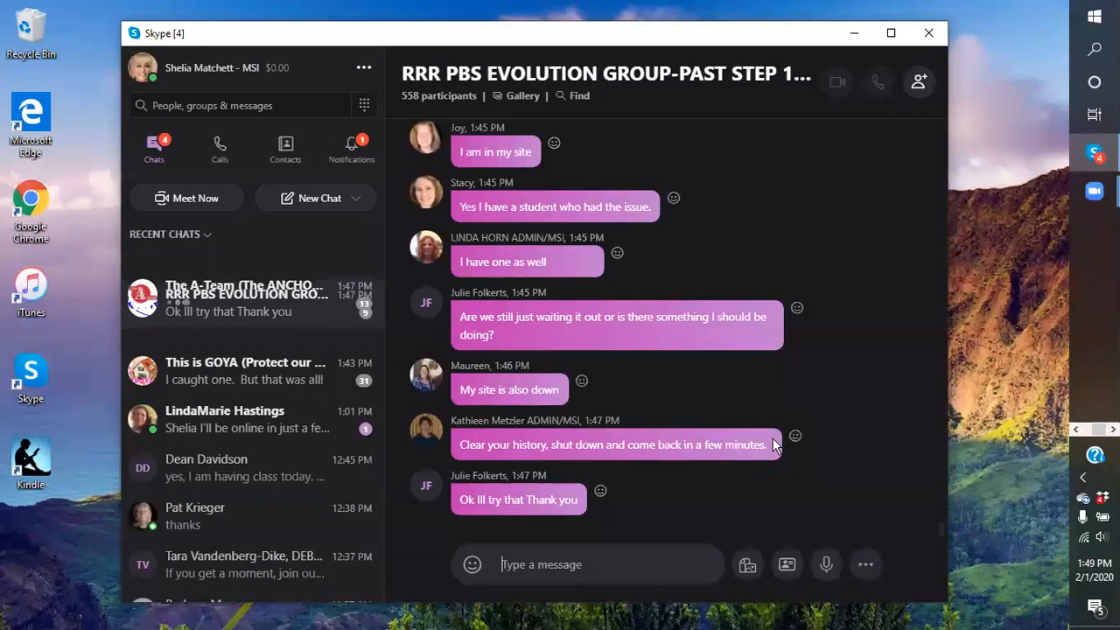
click(854, 32)
mouse_move(1094, 190)
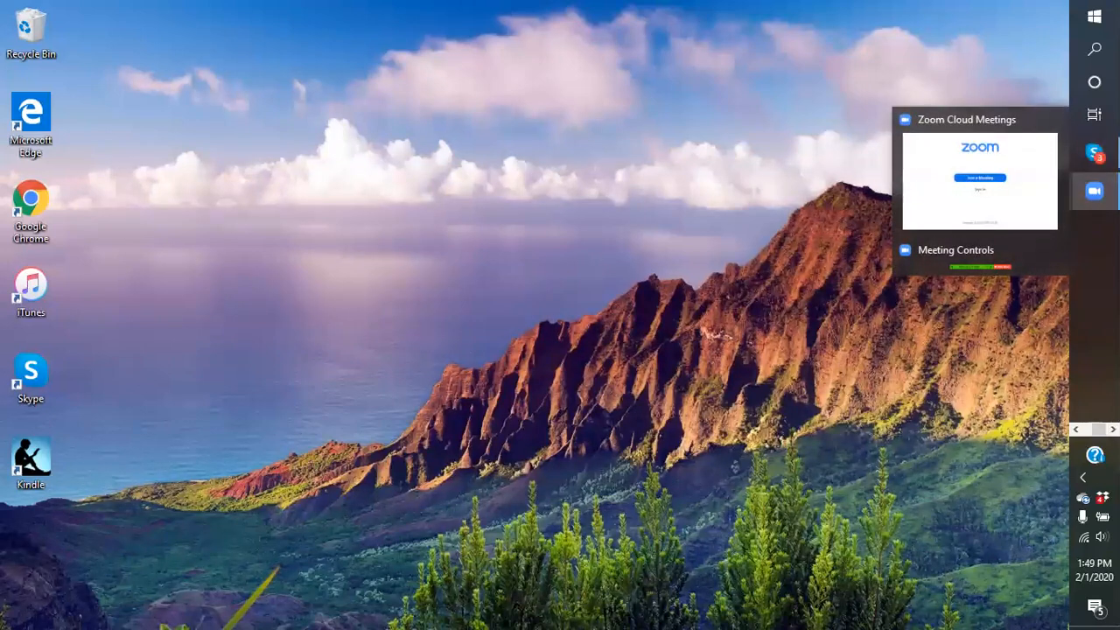
click(1076, 430)
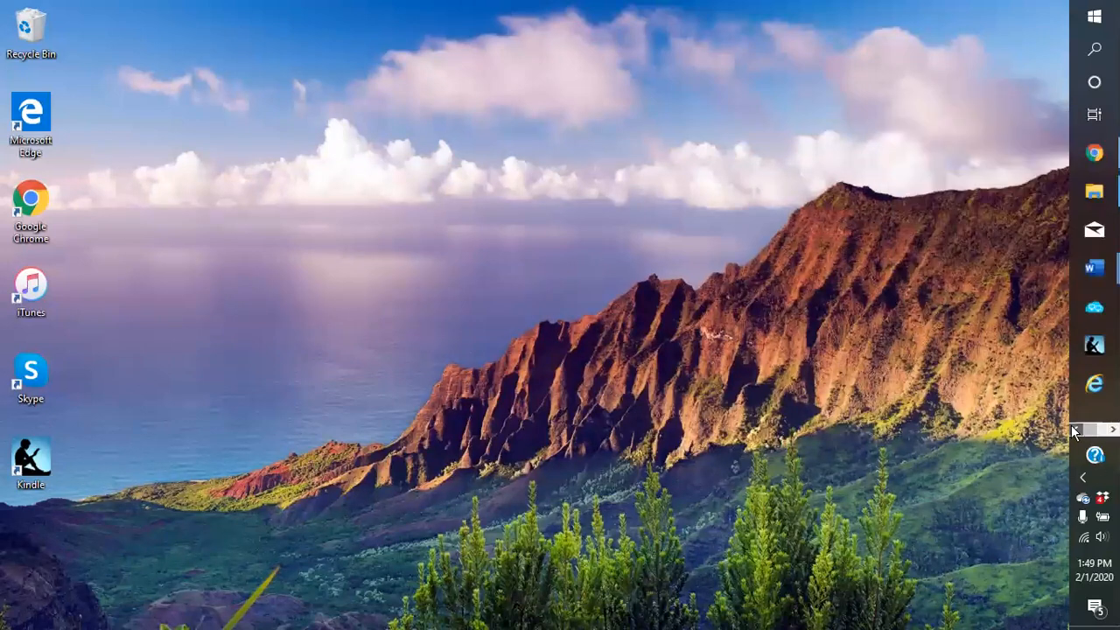
click(1094, 155)
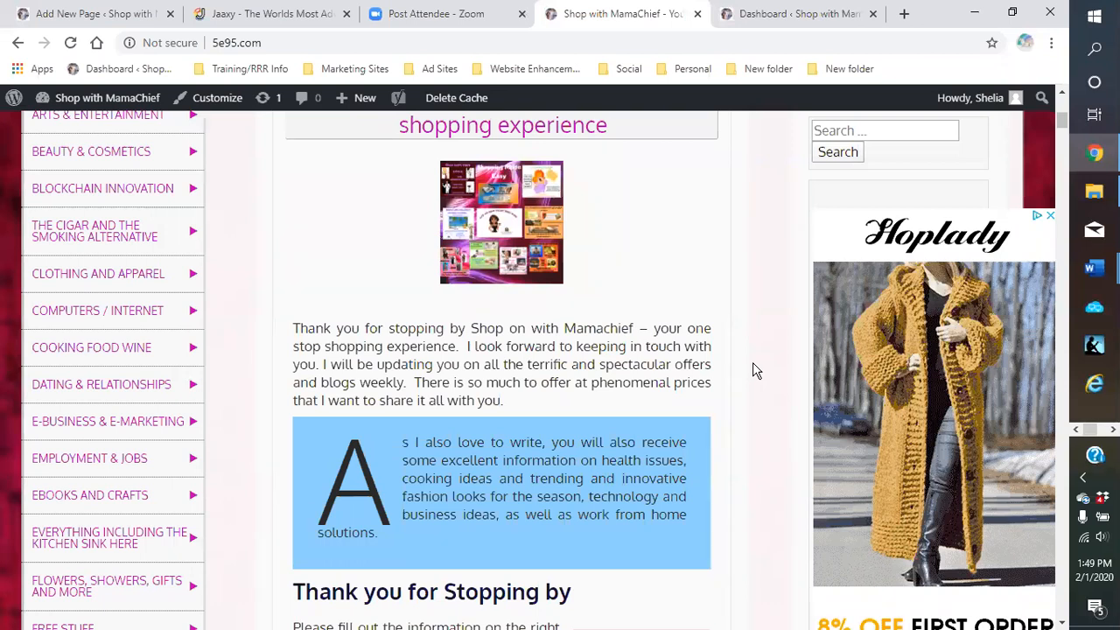
mouse_move(341, 105)
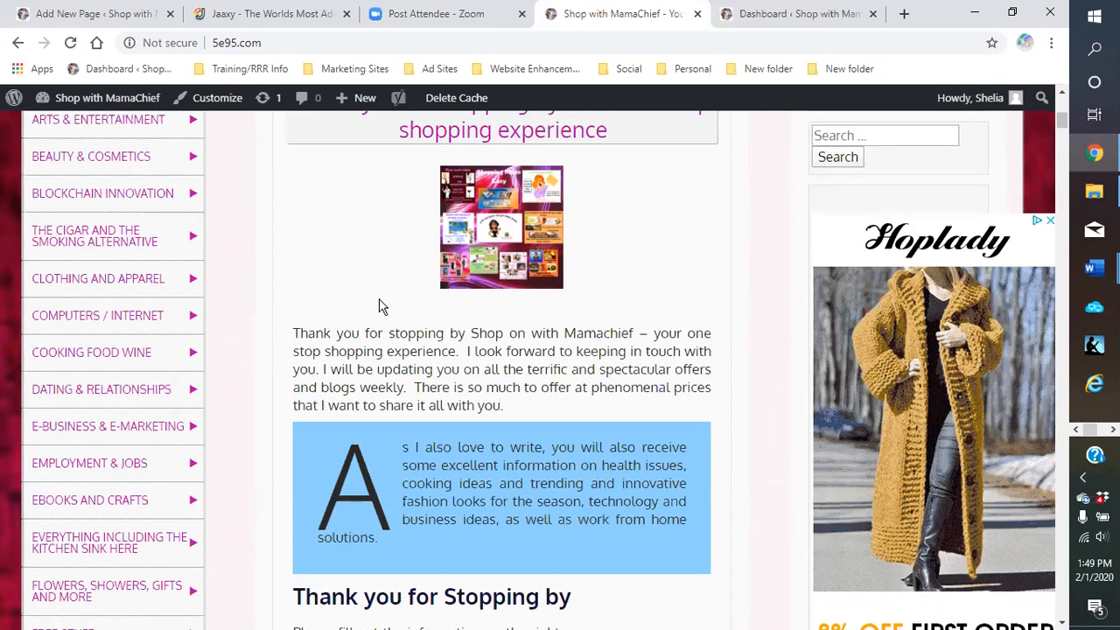
scroll(380, 307, up, 2)
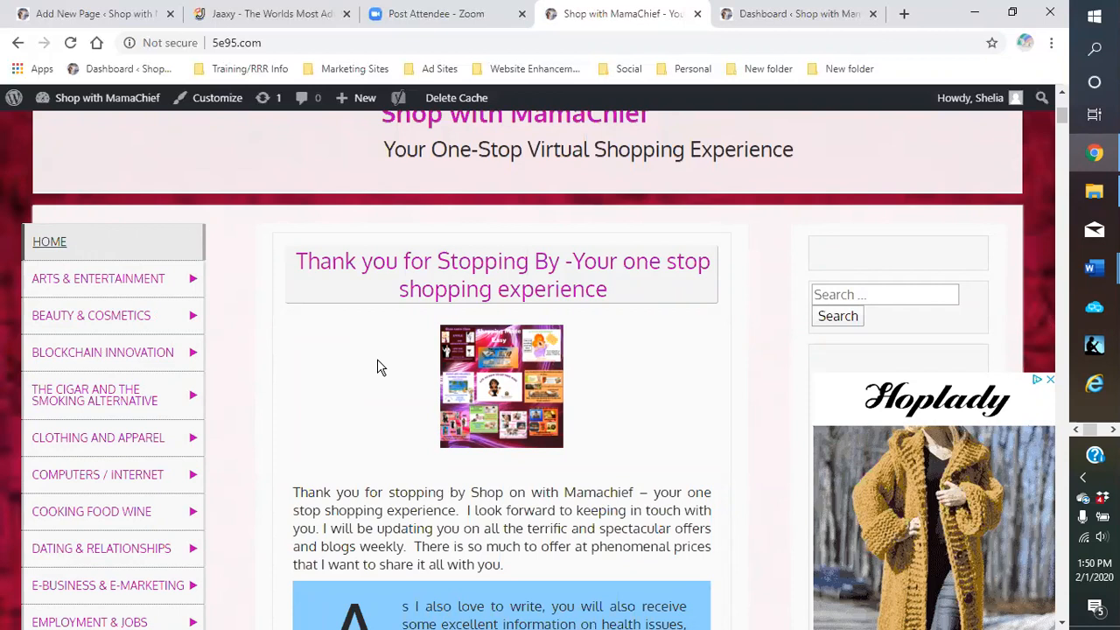
Start a new blog post and look over the empty editor
click(347, 105)
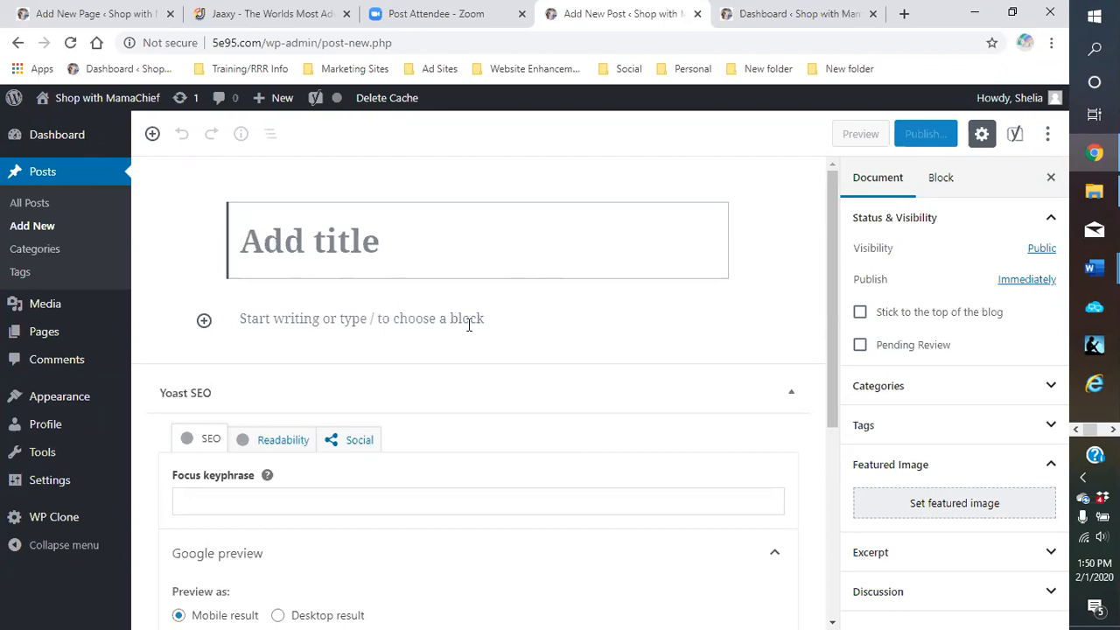
scroll(528, 450, down, 2)
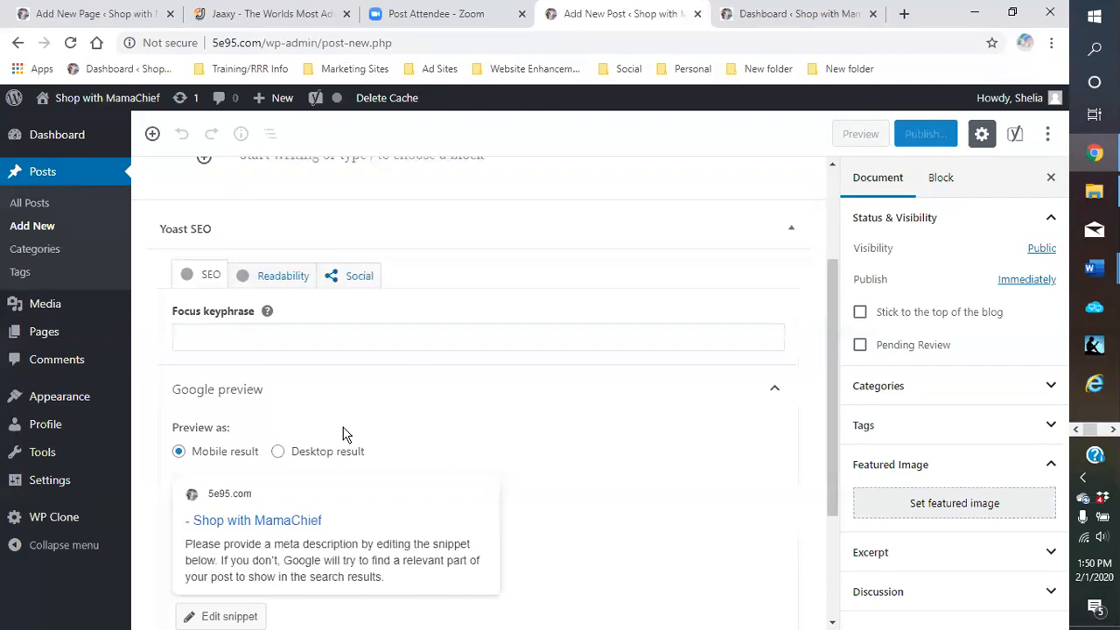
scroll(811, 378, up, 2)
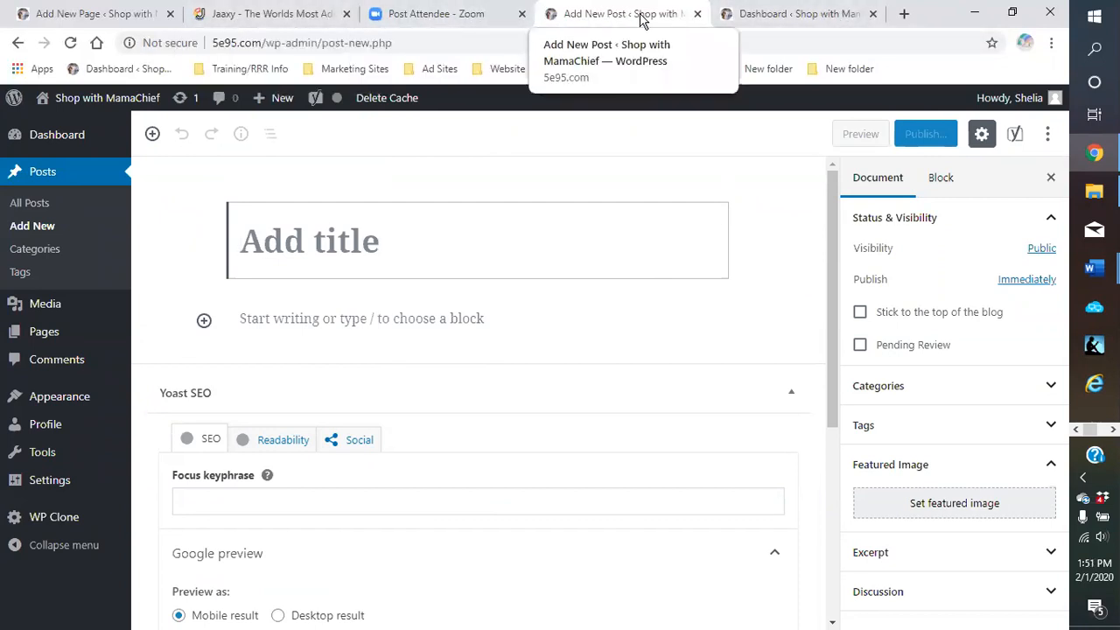
Close the empty Add New Post tab and switch back to the Southern Comfort Food Recipes page editor
click(779, 14)
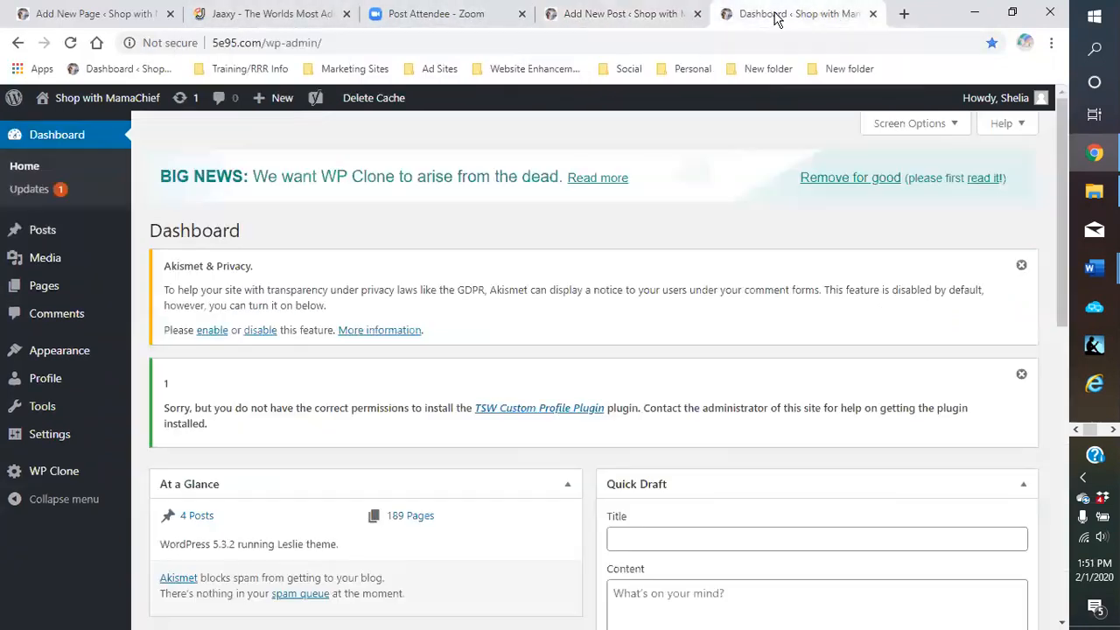
click(88, 14)
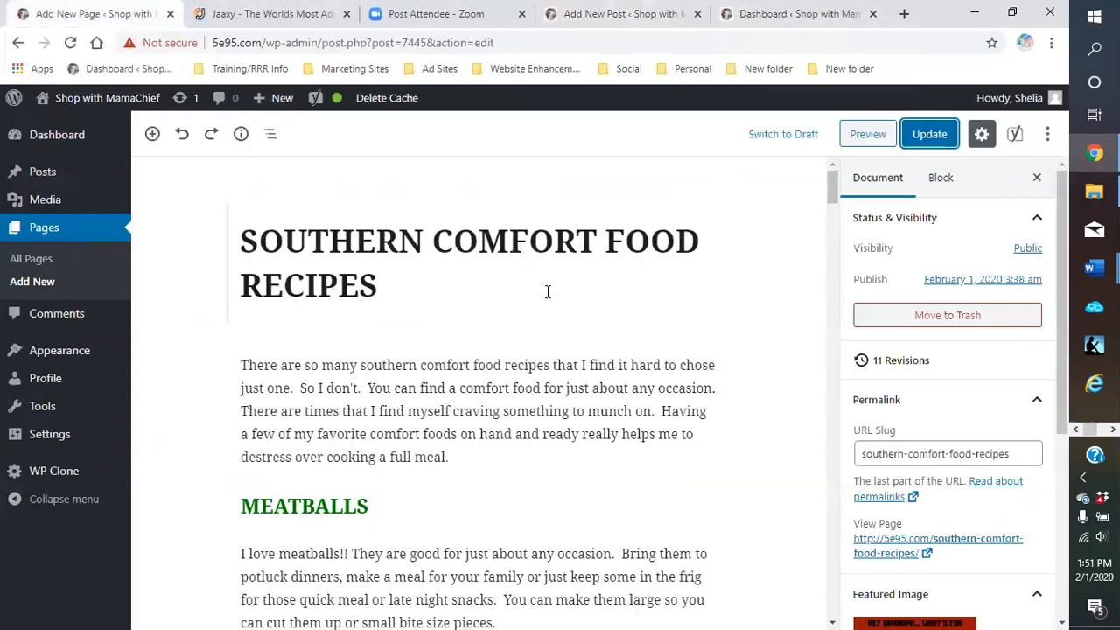
click(763, 15)
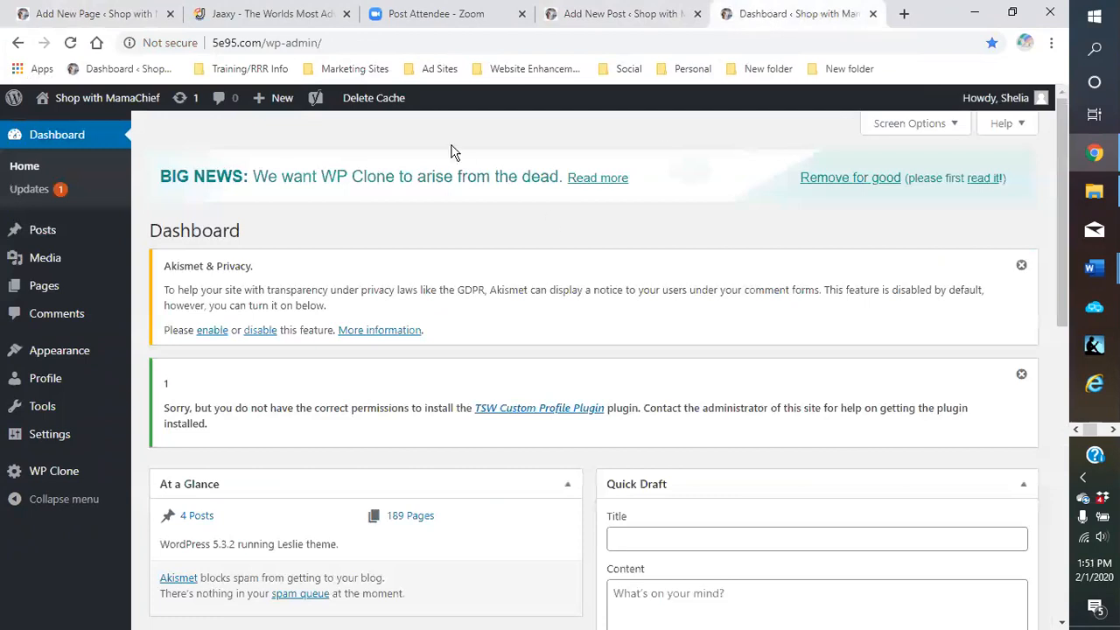
click(601, 21)
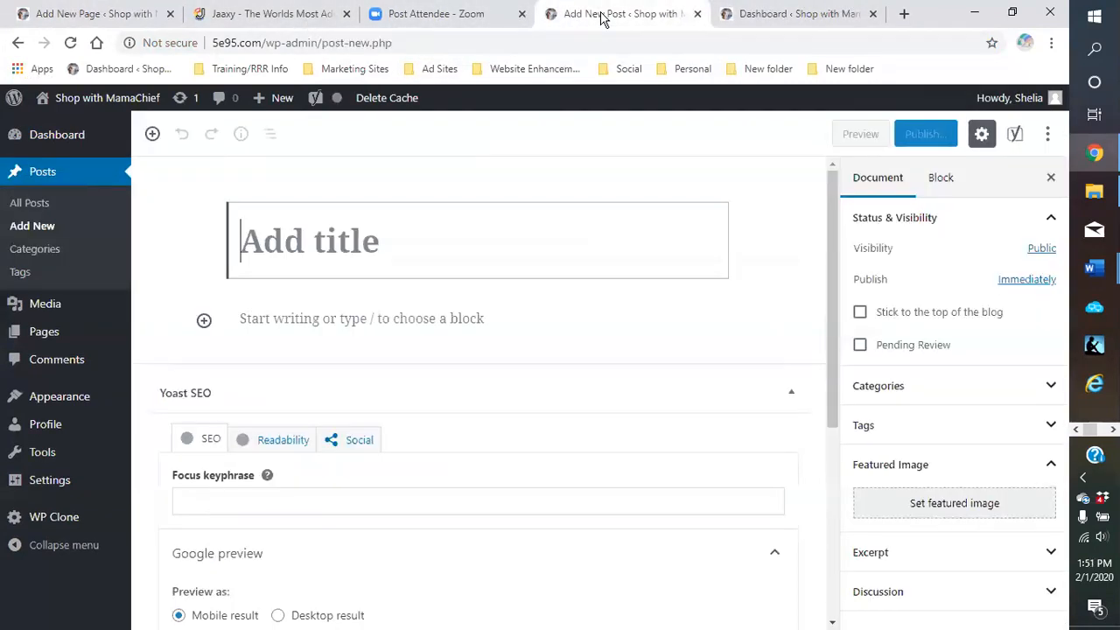
click(697, 14)
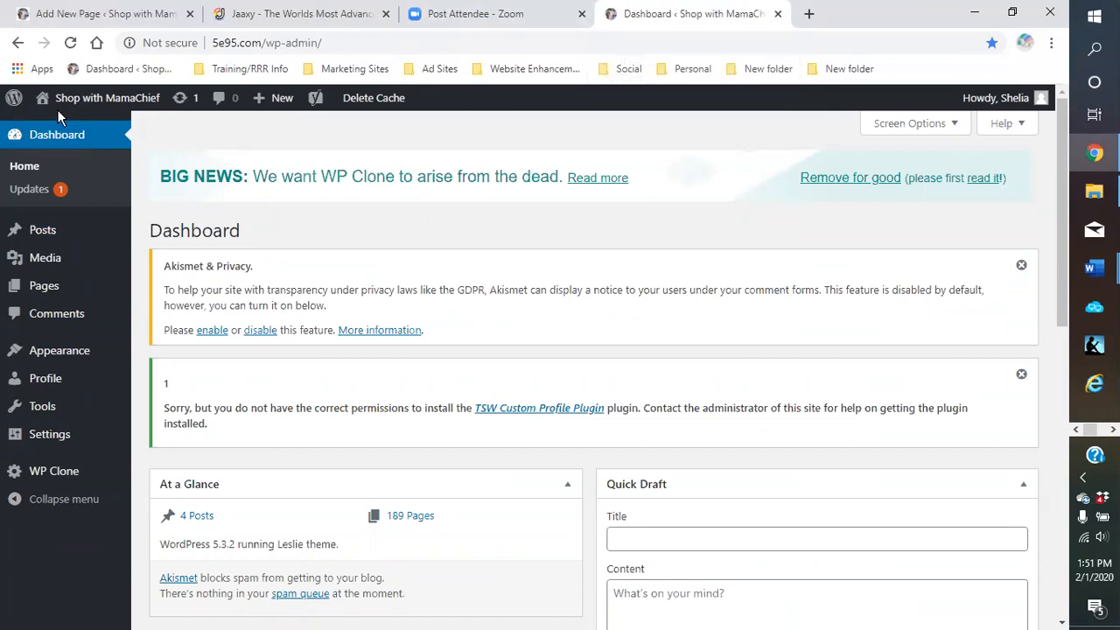
click(83, 18)
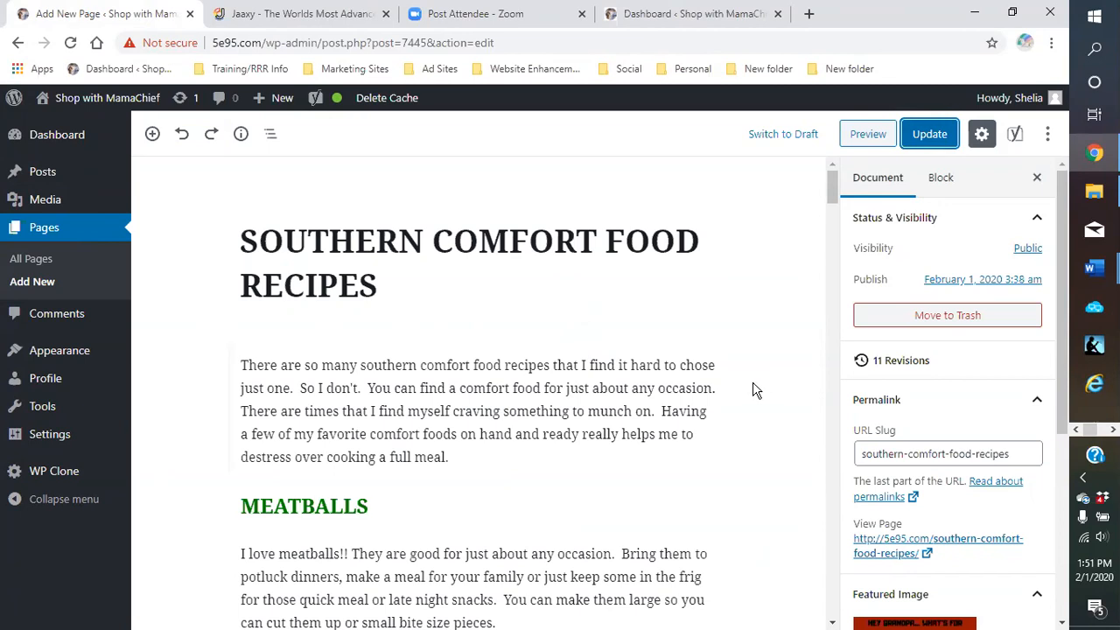
scroll(756, 390, down, 3)
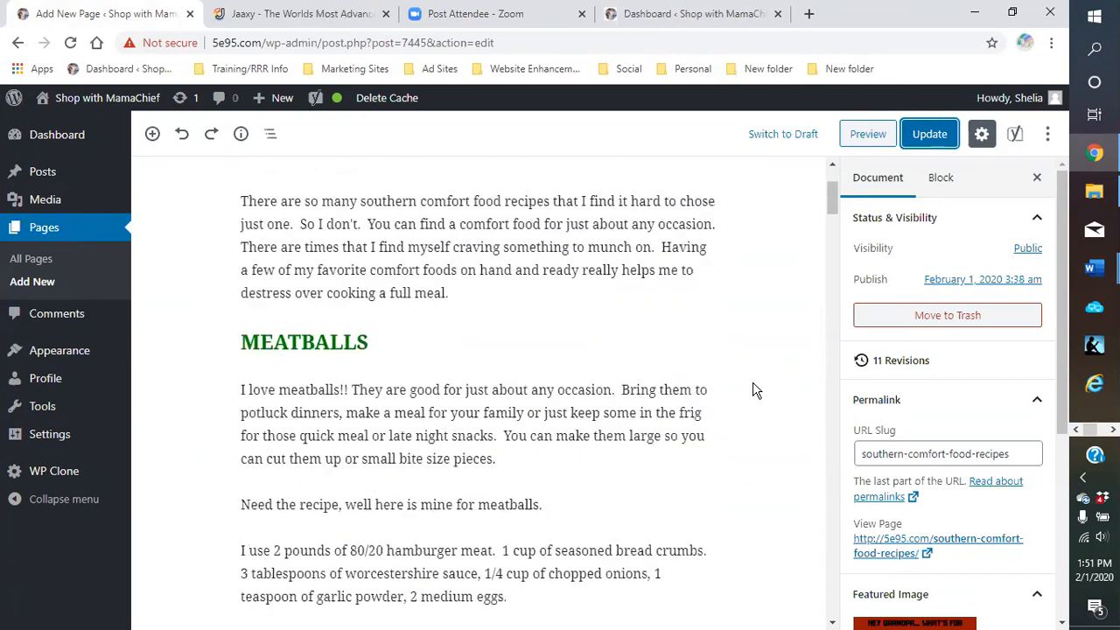
scroll(756, 391, down, 2)
scroll(756, 391, up, 4)
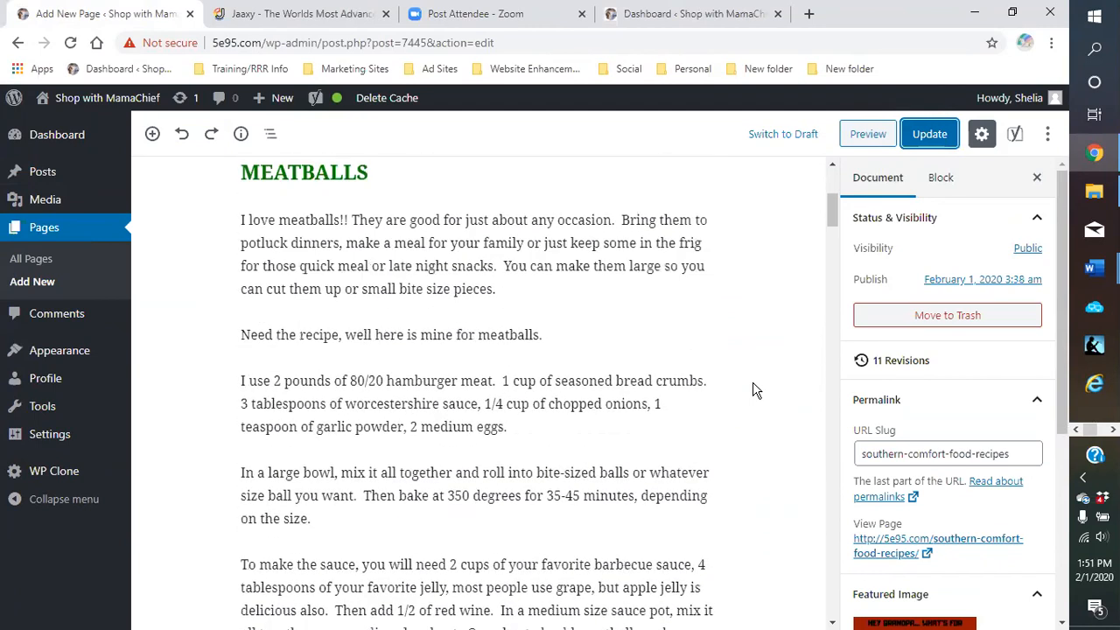
scroll(756, 391, up, 1)
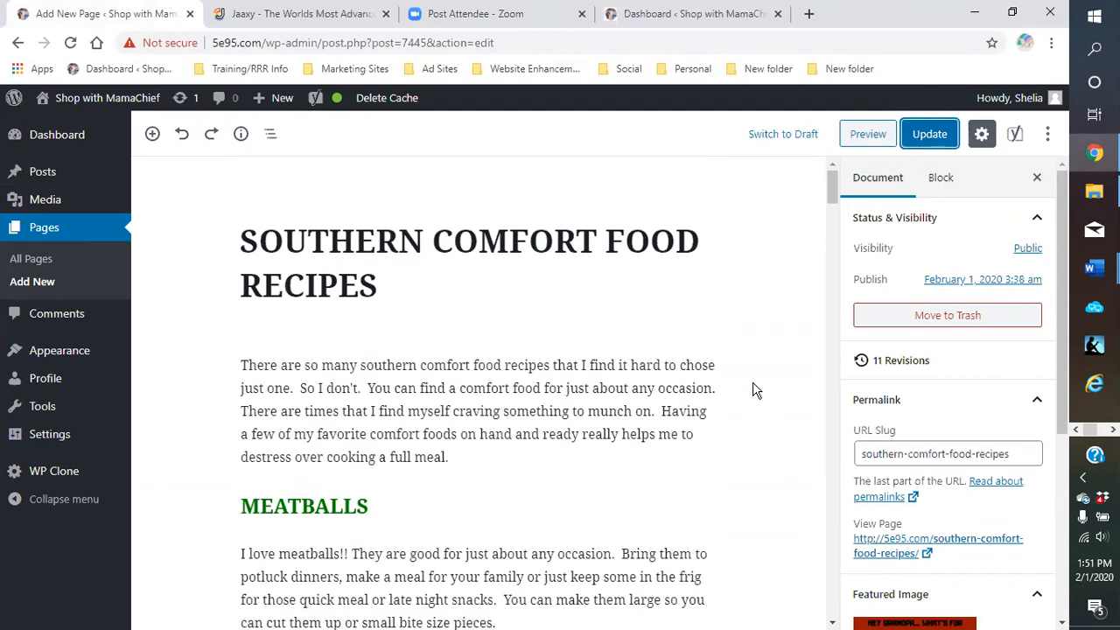
scroll(756, 390, down, 12)
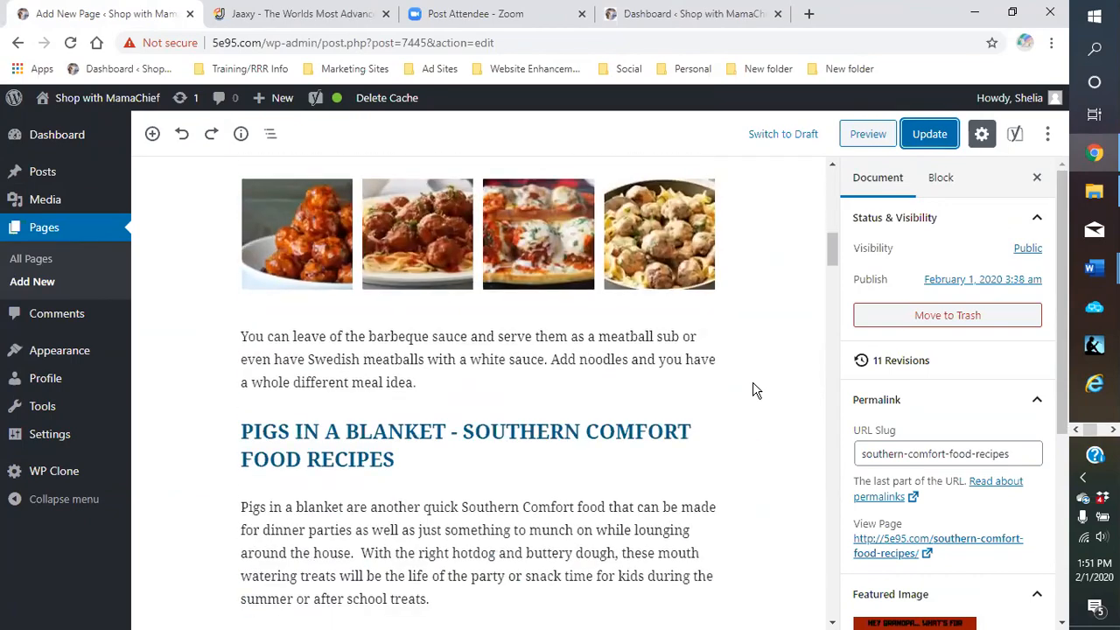
scroll(756, 391, down, 12)
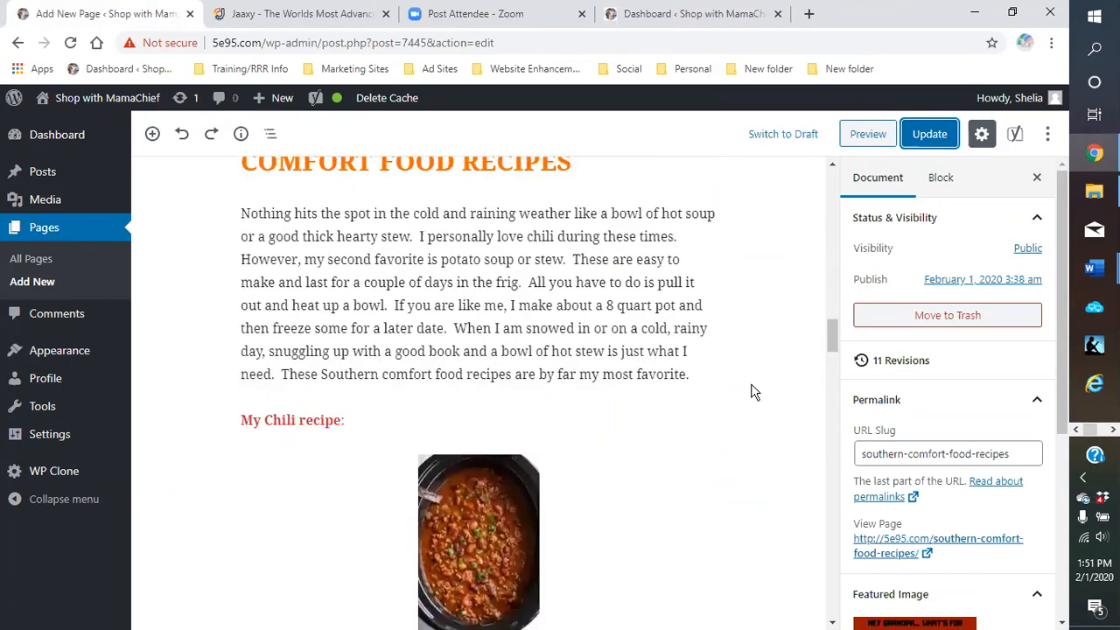
scroll(750, 391, down, 3)
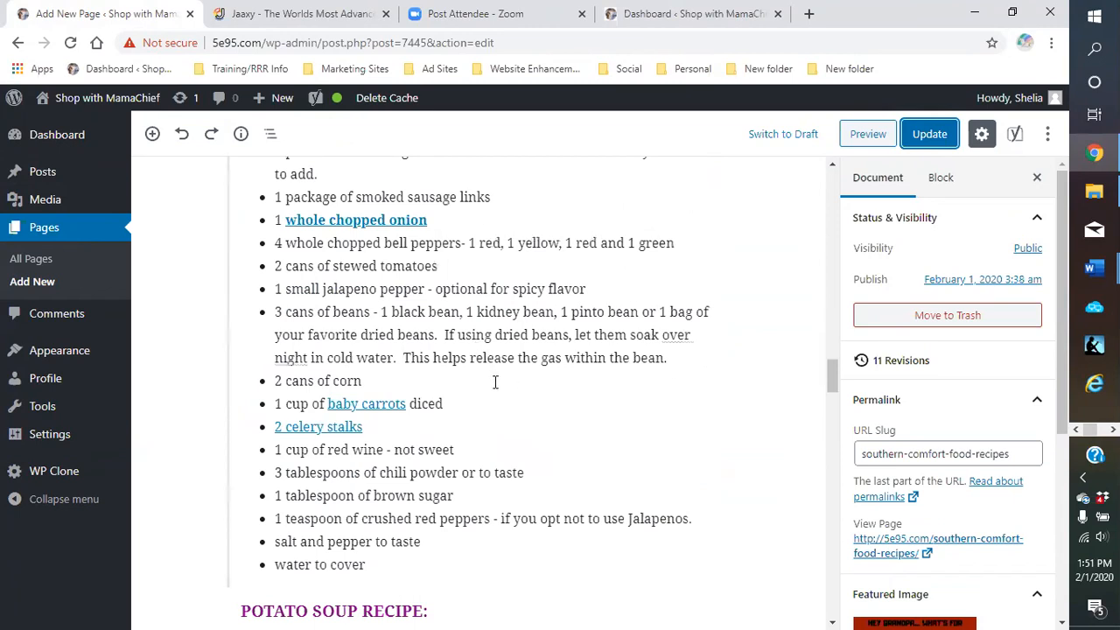
scroll(494, 382, up, 2)
scroll(492, 385, down, 3)
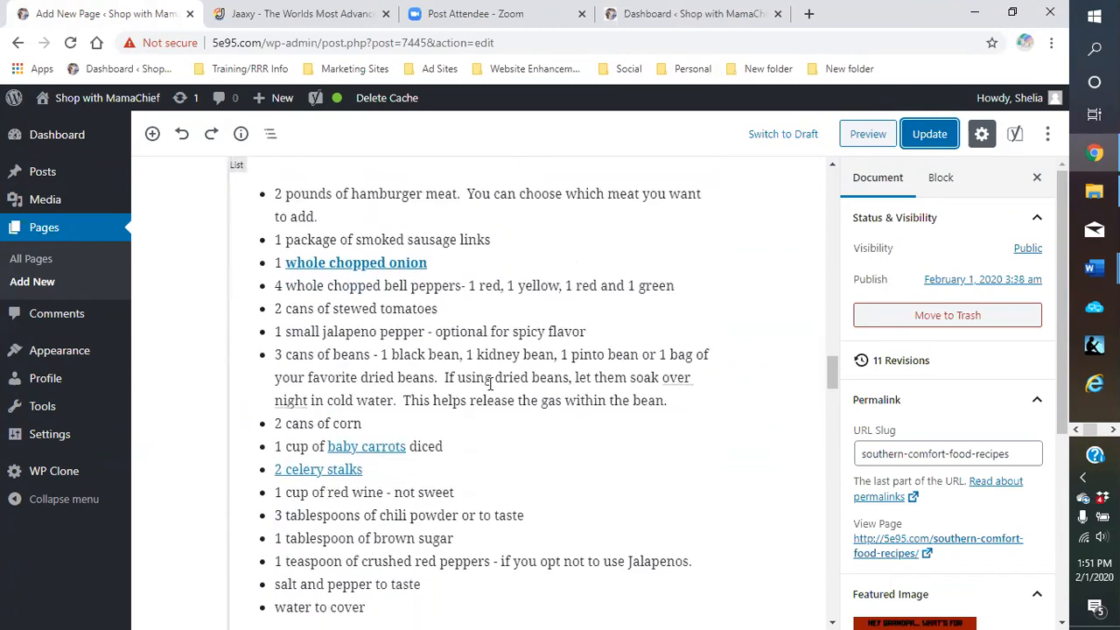
scroll(490, 388, down, 4)
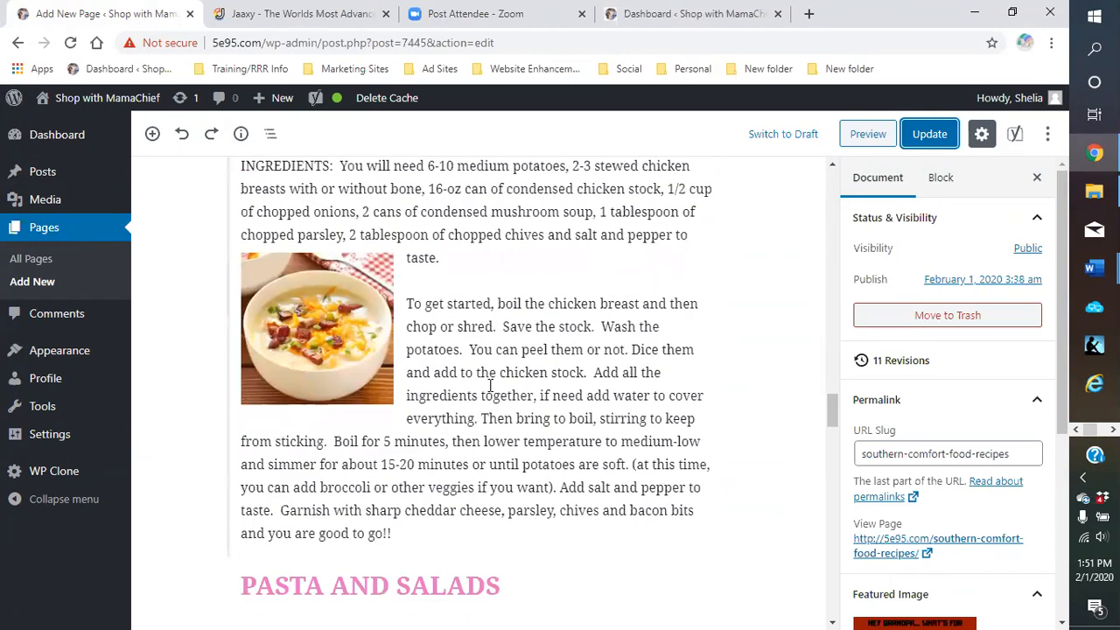
scroll(491, 385, up, 1)
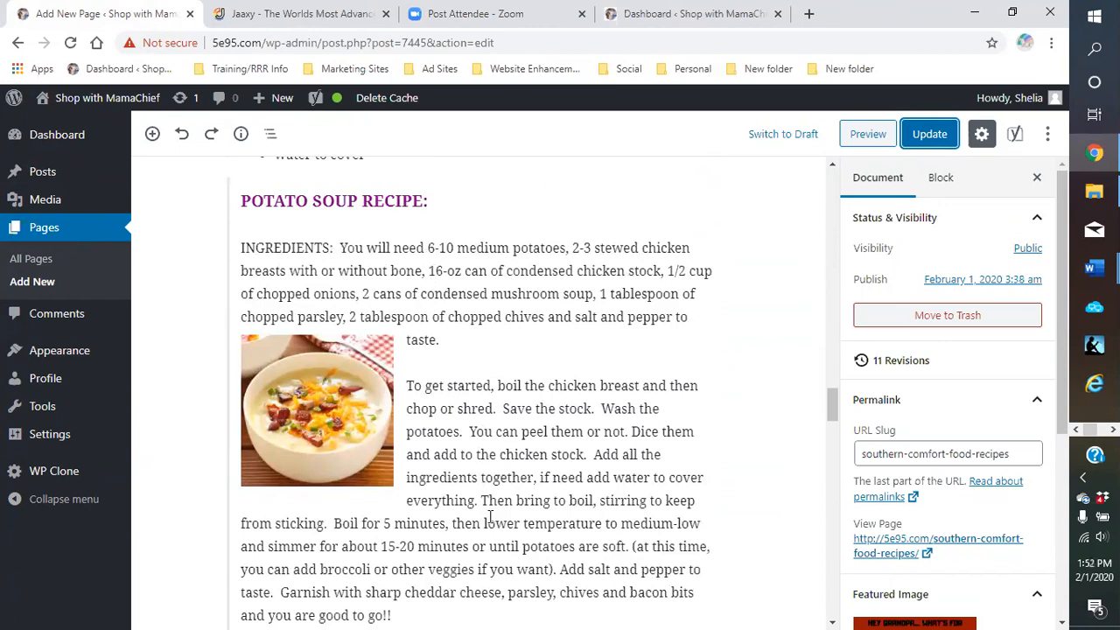
scroll(461, 327, down, 1)
scroll(461, 327, down, 6)
scroll(460, 328, down, 4)
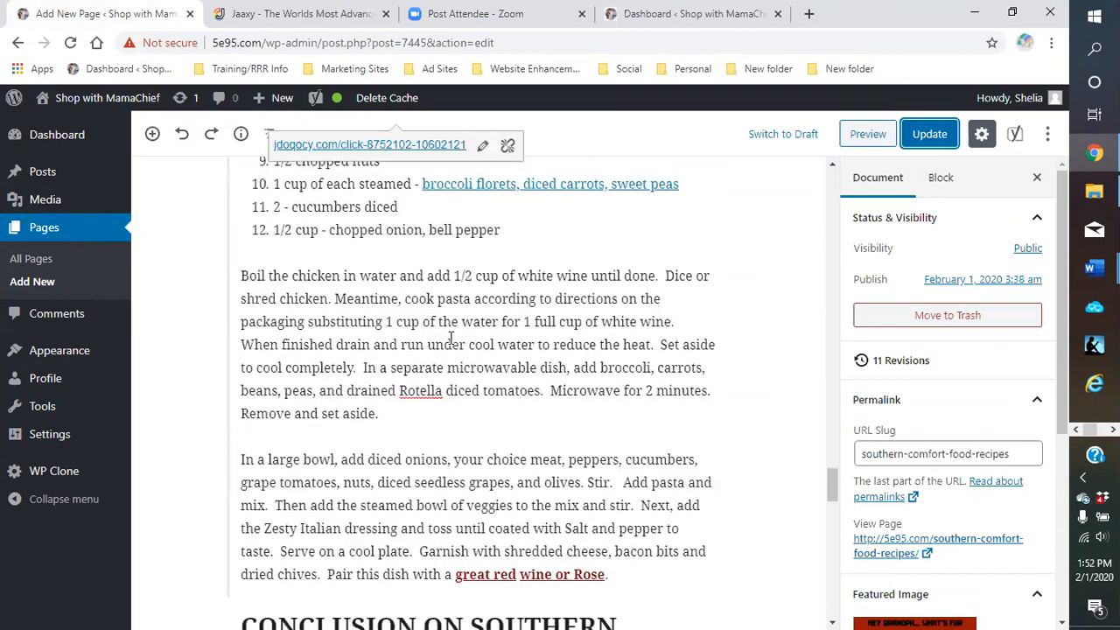
scroll(424, 355, up, 3)
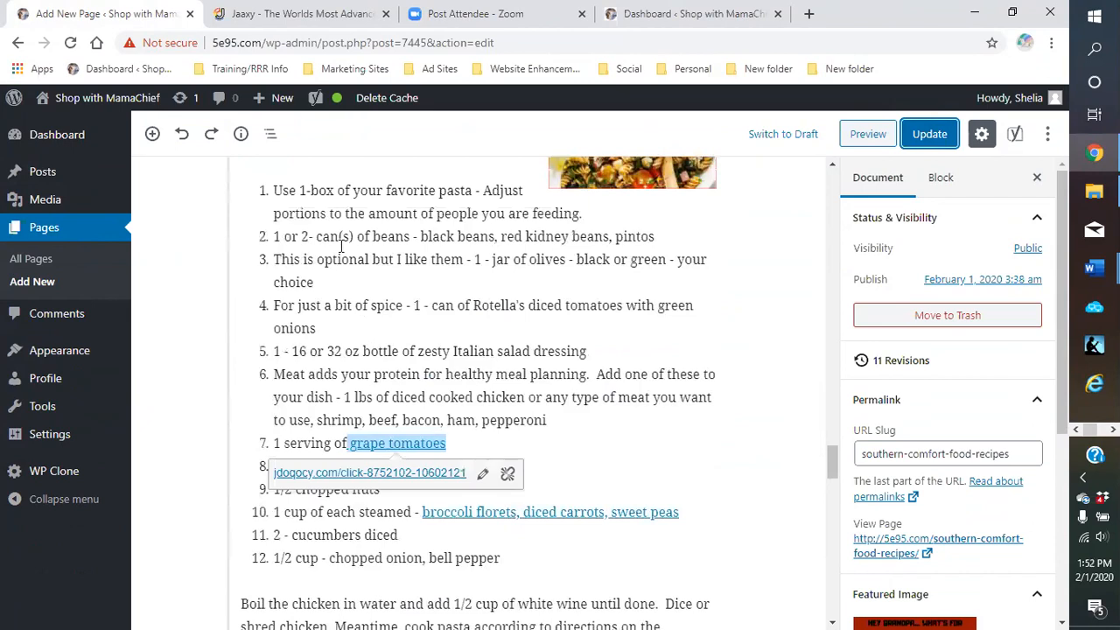
scroll(333, 351, down, 3)
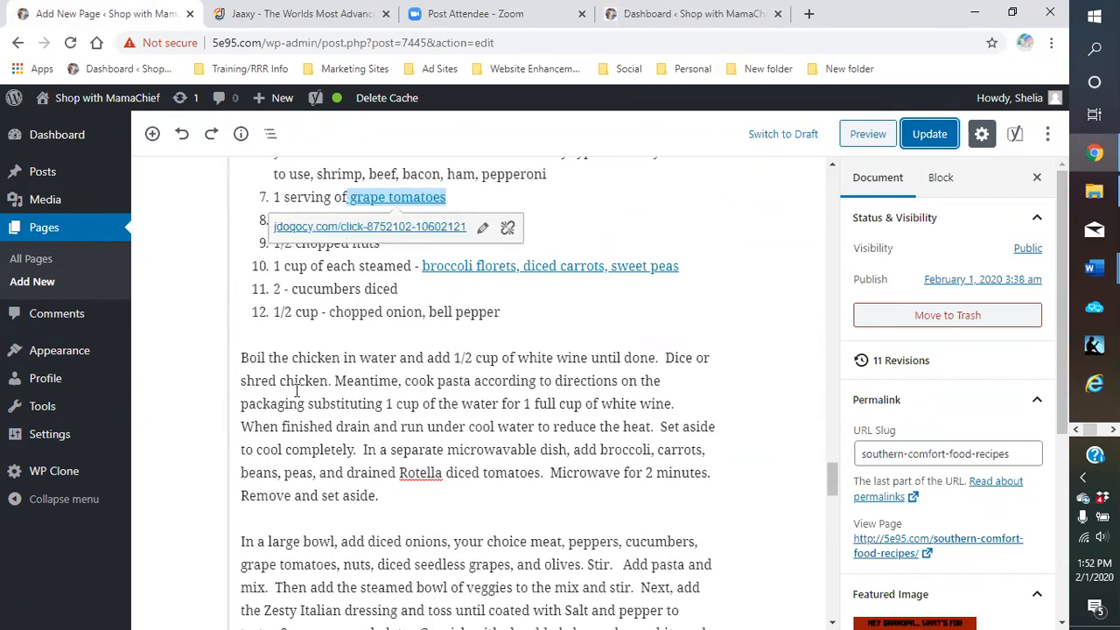
scroll(300, 396, down, 4)
scroll(303, 403, up, 6)
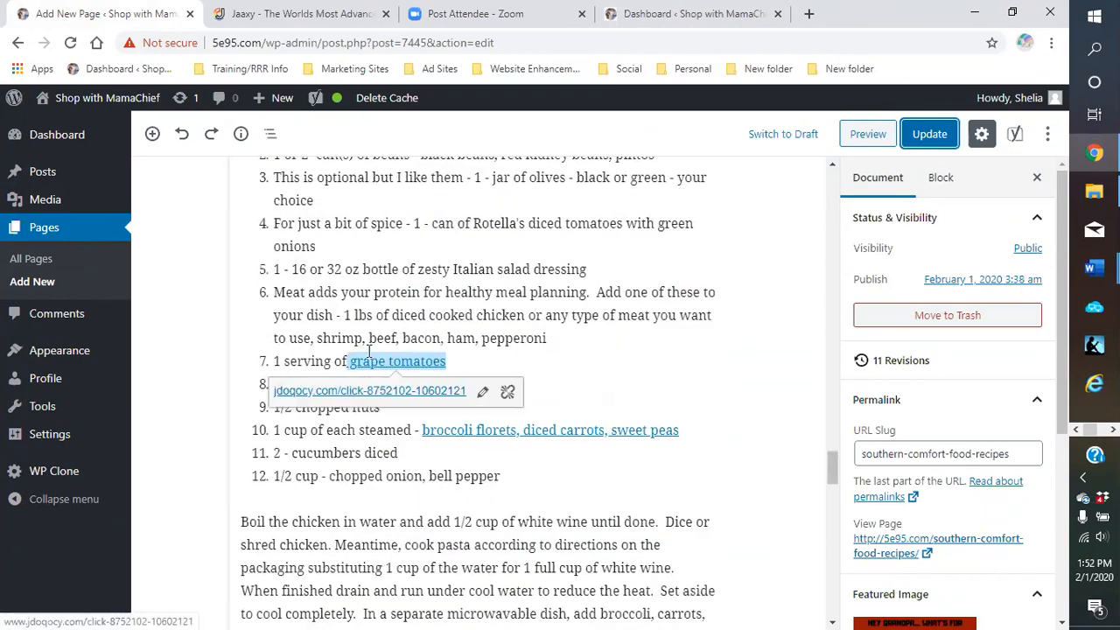
scroll(368, 353, up, 5)
scroll(364, 354, up, 5)
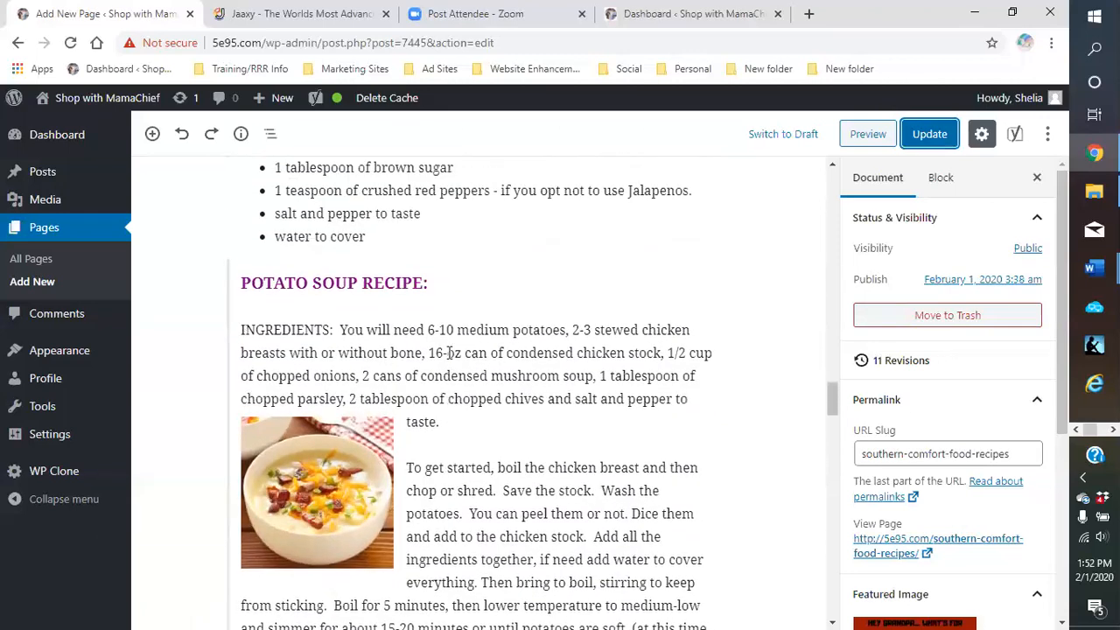
scroll(480, 350, up, 1)
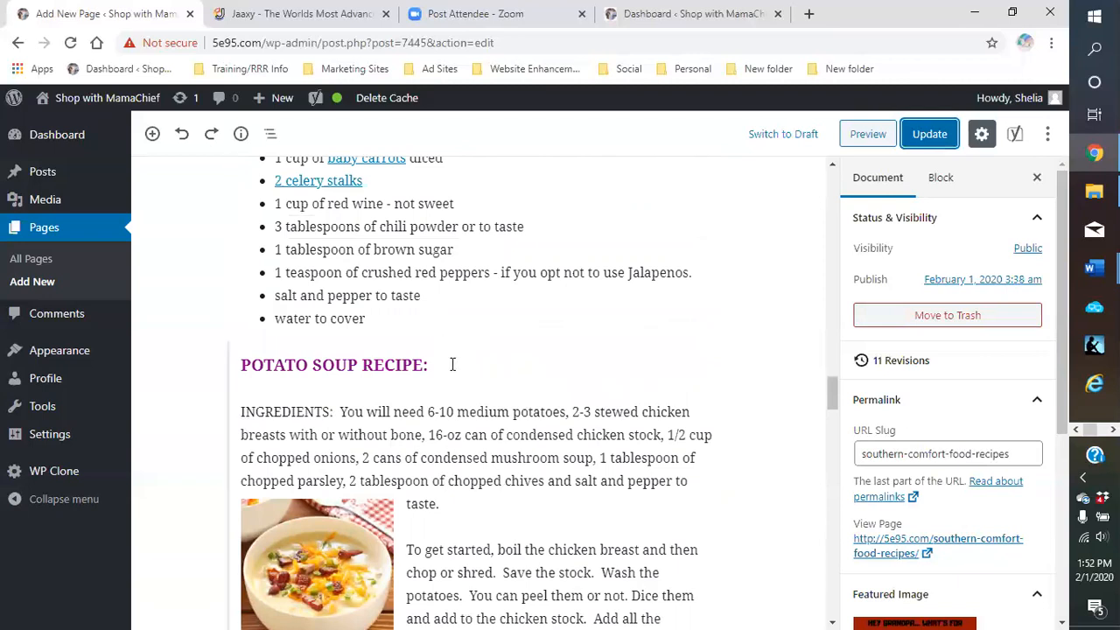
scroll(447, 364, up, 1)
scroll(443, 366, up, 2)
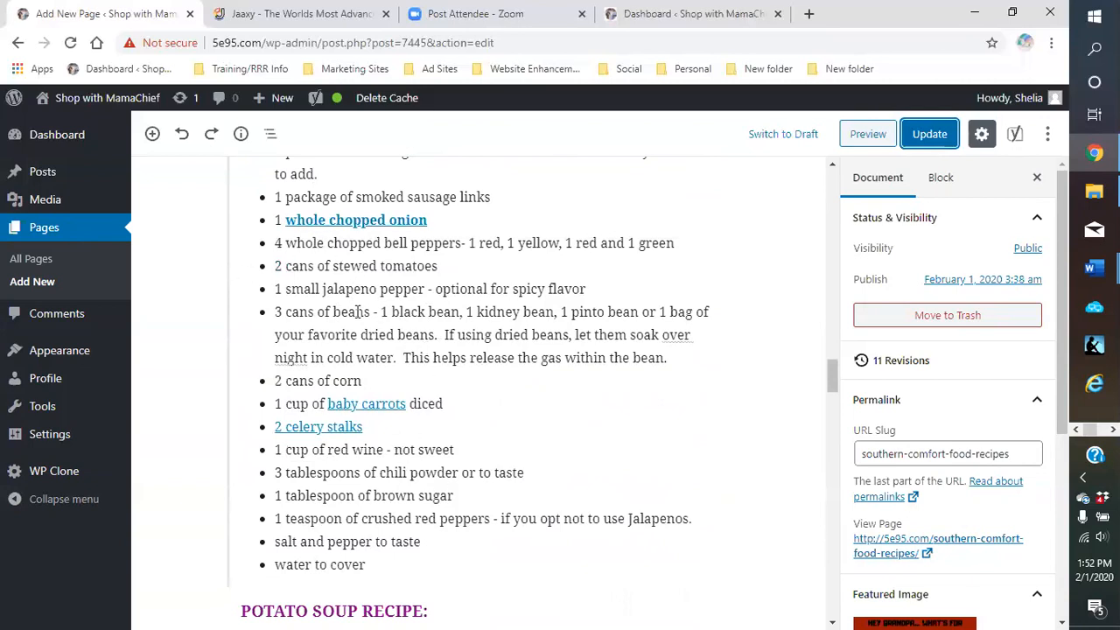
scroll(378, 343, up, 2)
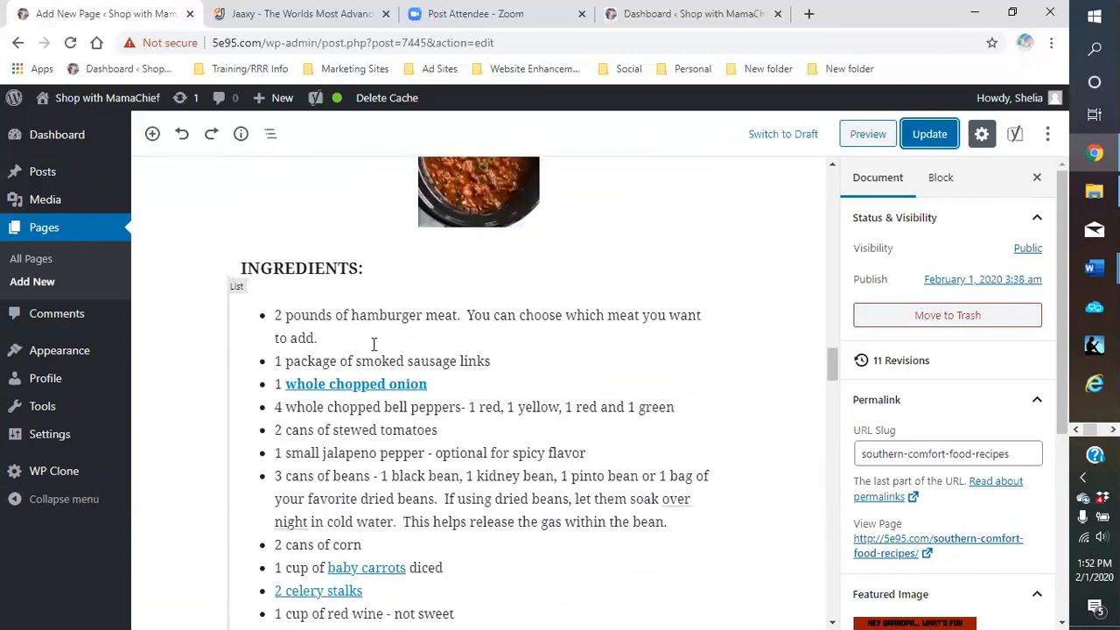
scroll(366, 340, up, 2)
scroll(341, 345, up, 3)
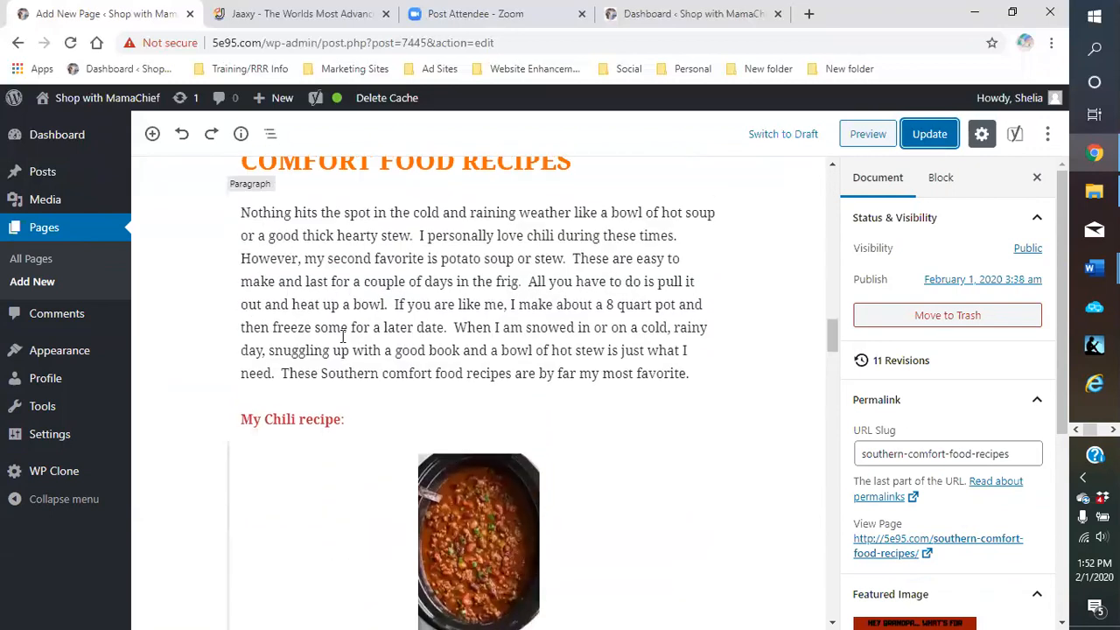
scroll(432, 326, up, 2)
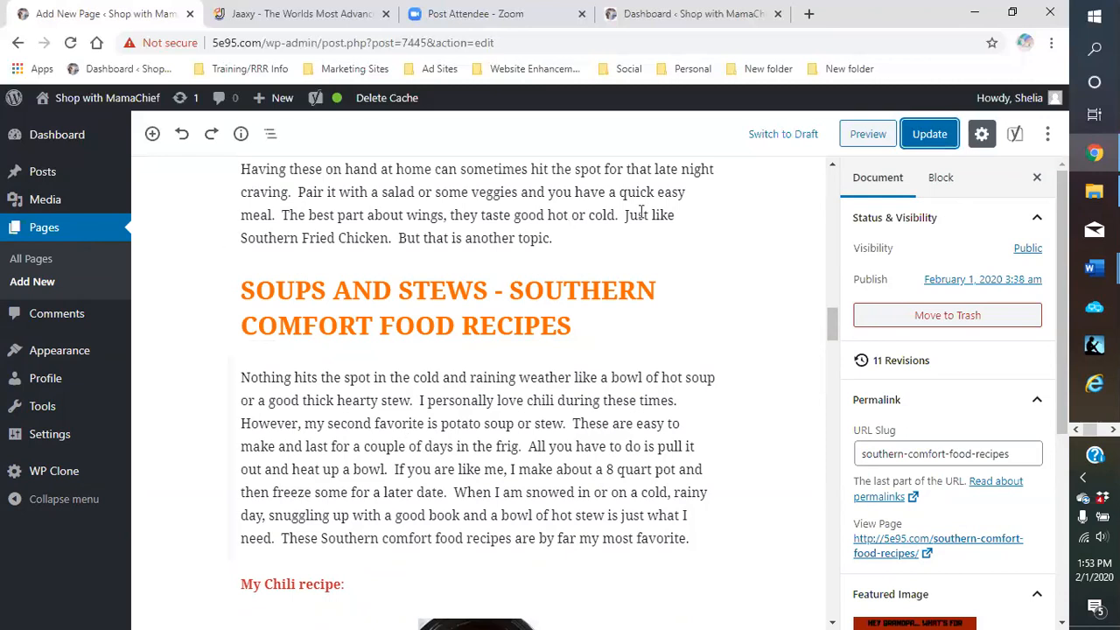
scroll(751, 352, down, 2)
scroll(751, 350, down, 2)
scroll(751, 350, up, 4)
scroll(751, 350, up, 4)
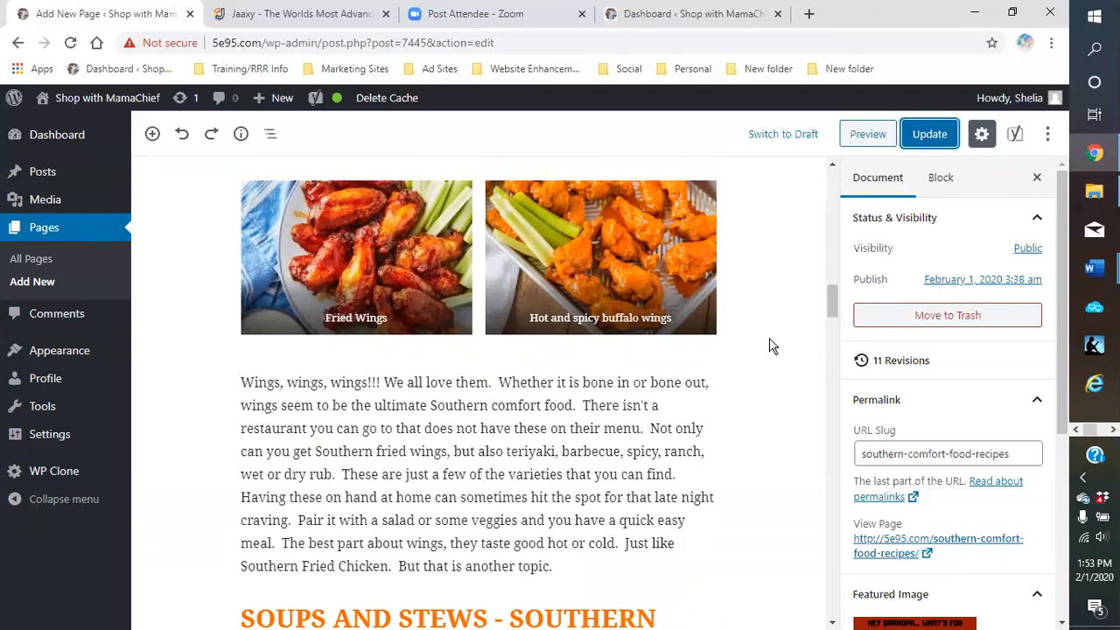
scroll(770, 346, up, 2)
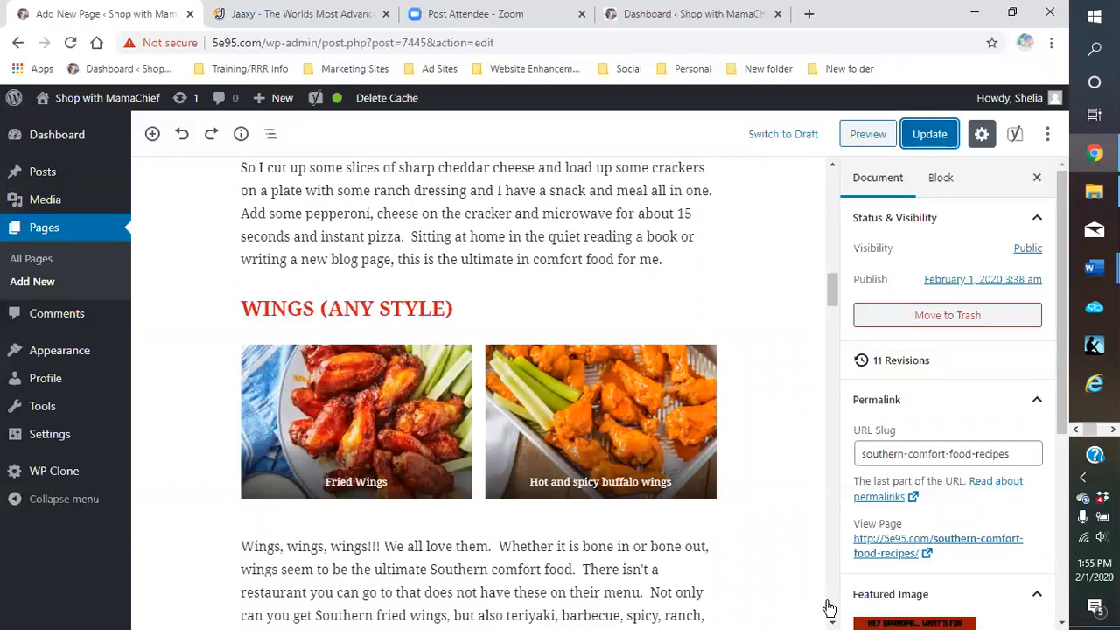
click(975, 13)
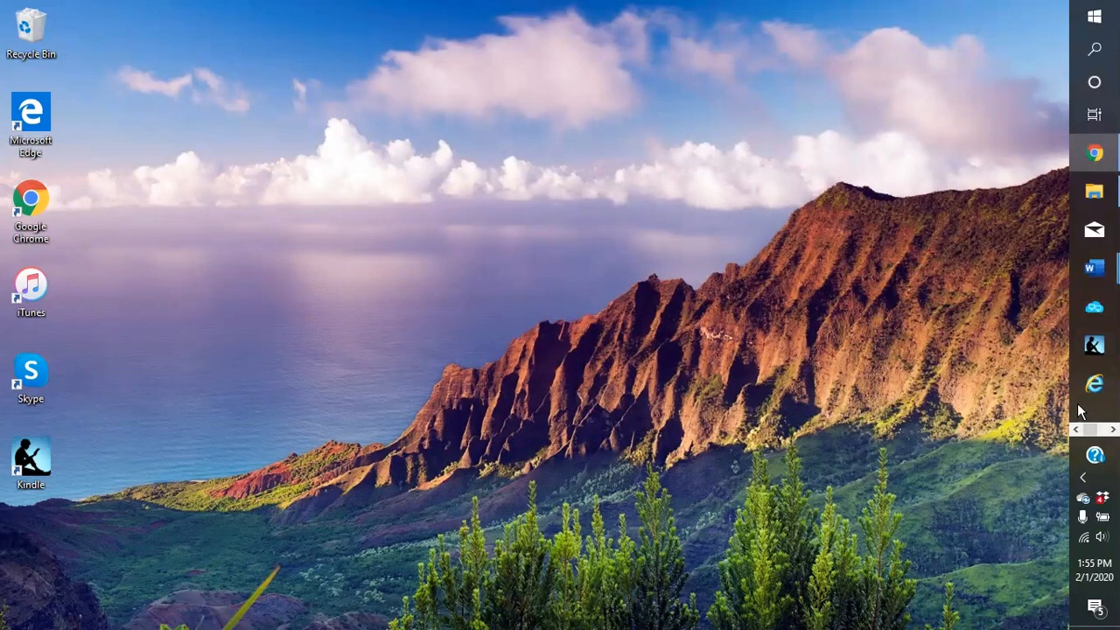
click(1094, 154)
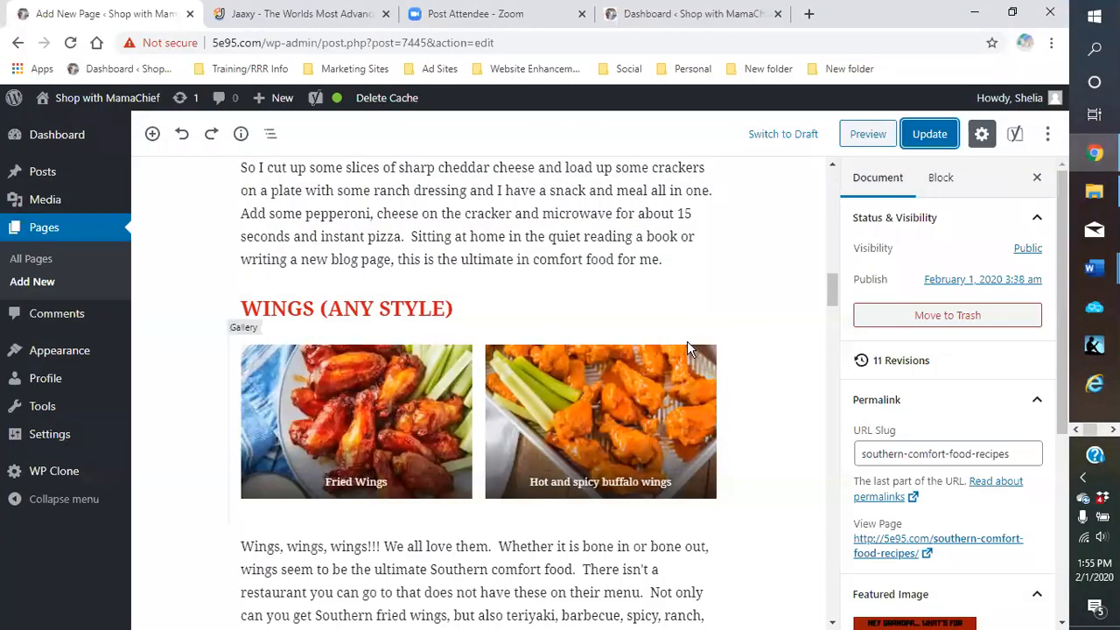
scroll(598, 318, up, 10)
scroll(578, 316, up, 6)
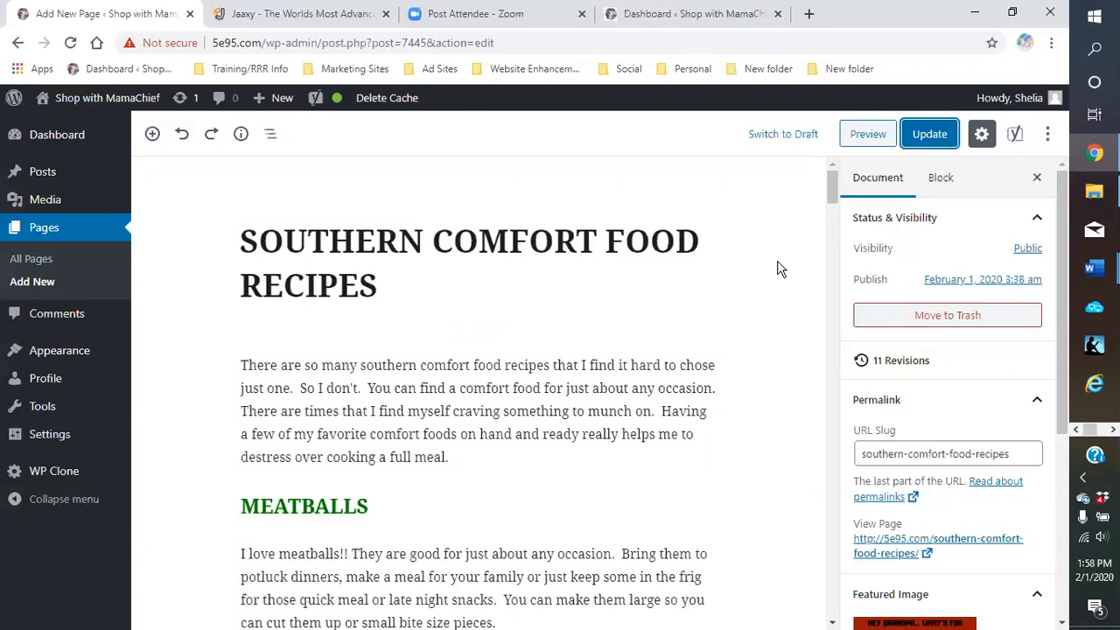
scroll(784, 282, down, 3)
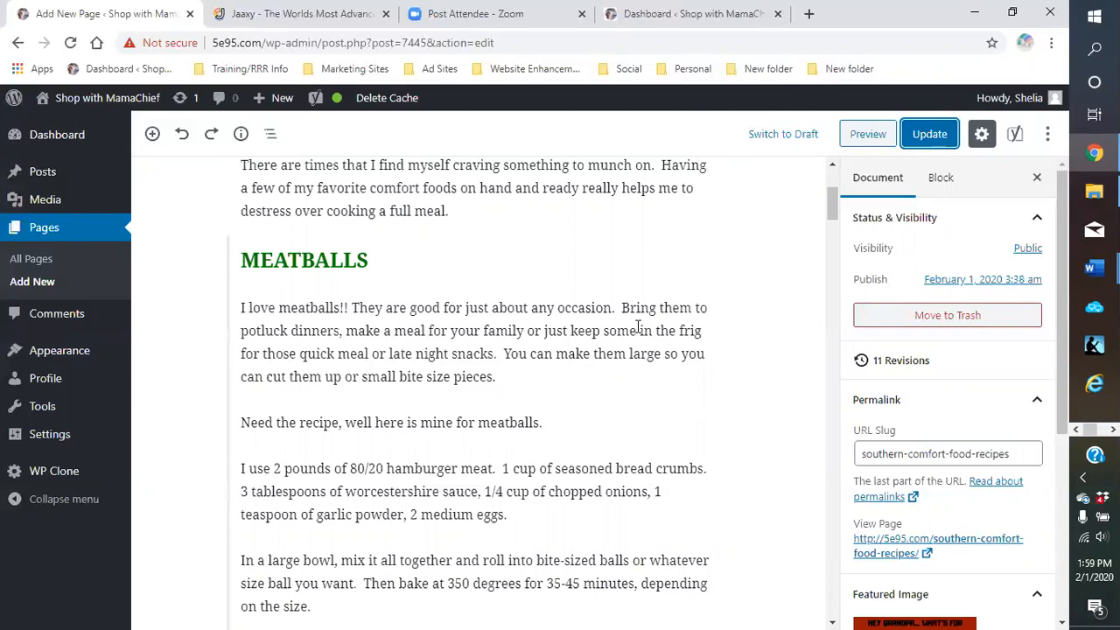
scroll(621, 333, up, 3)
scroll(610, 336, down, 3)
scroll(611, 336, down, 5)
scroll(610, 336, up, 3)
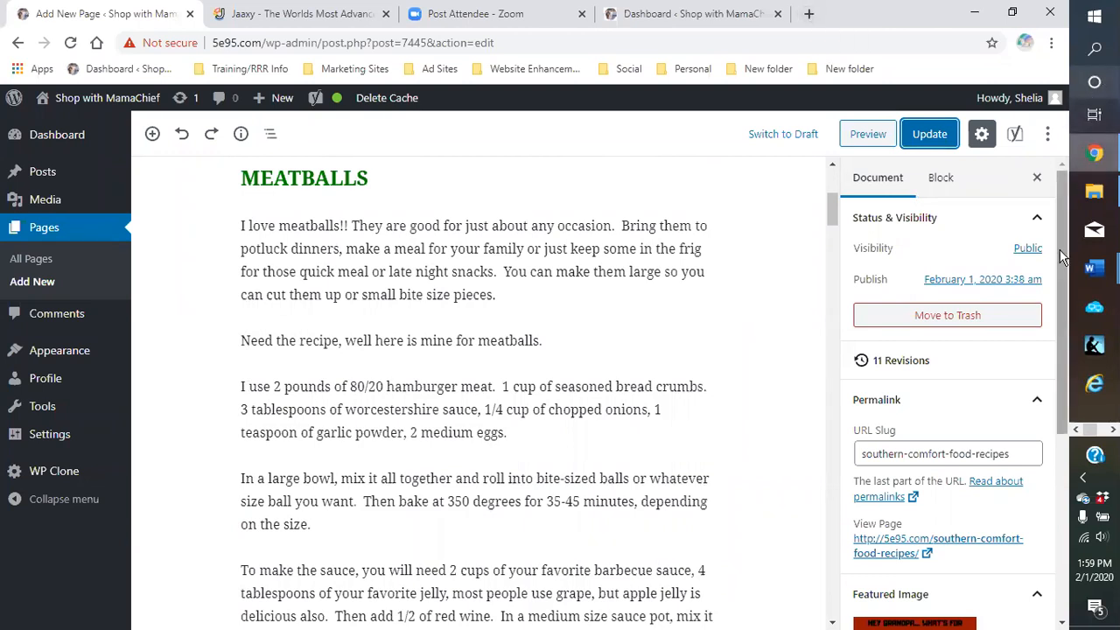
click(1112, 430)
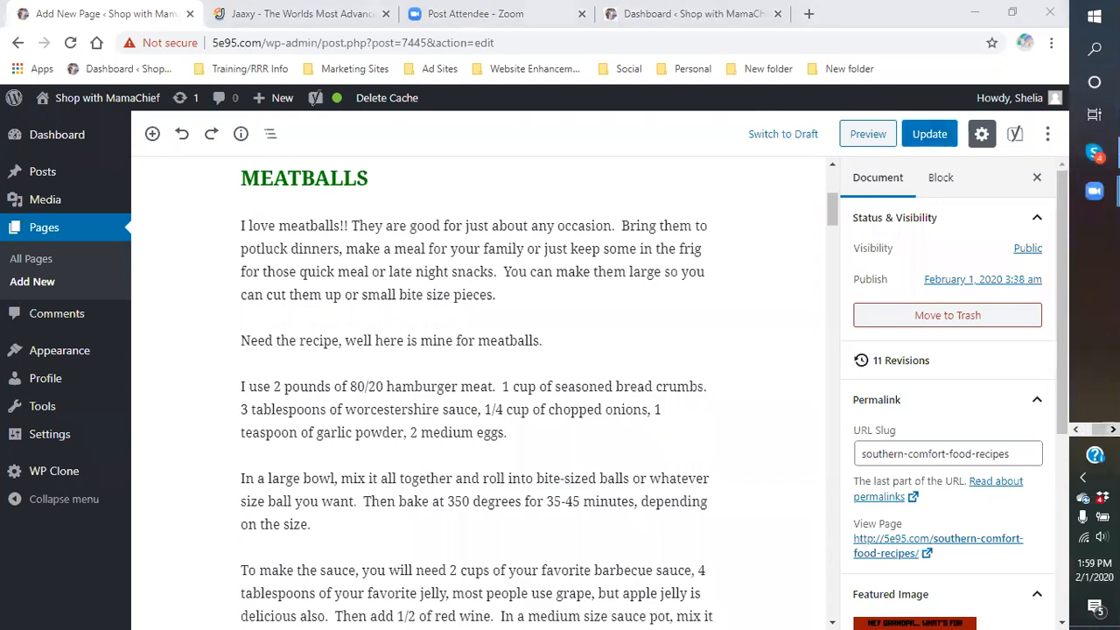
click(1077, 431)
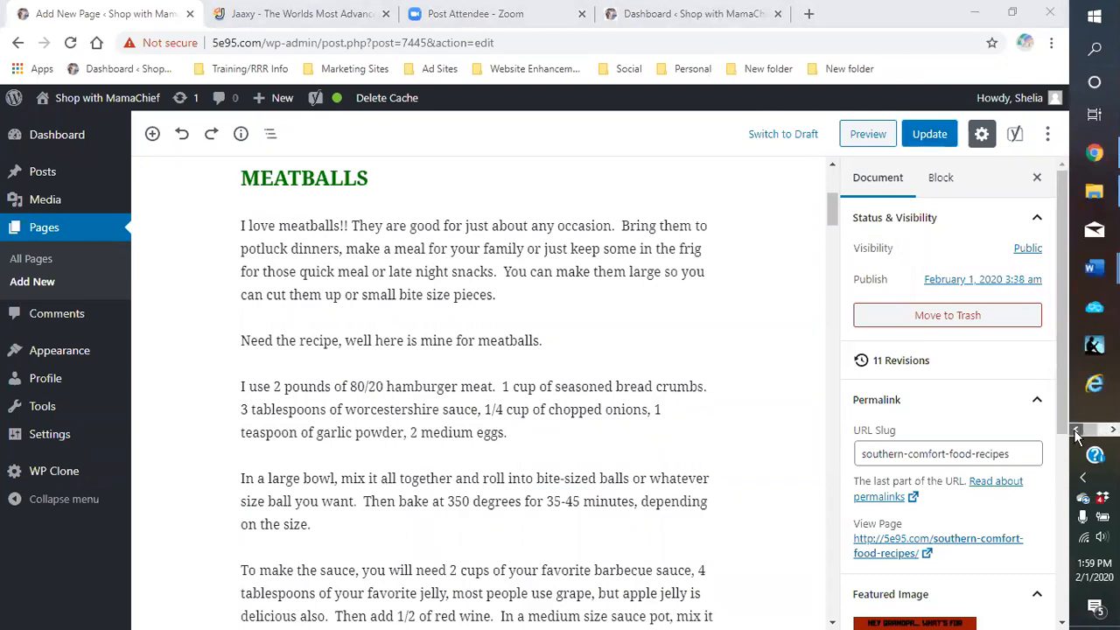
Search Windows for 'snipp', launch the Snipping Tool, then minimize it
click(1094, 50)
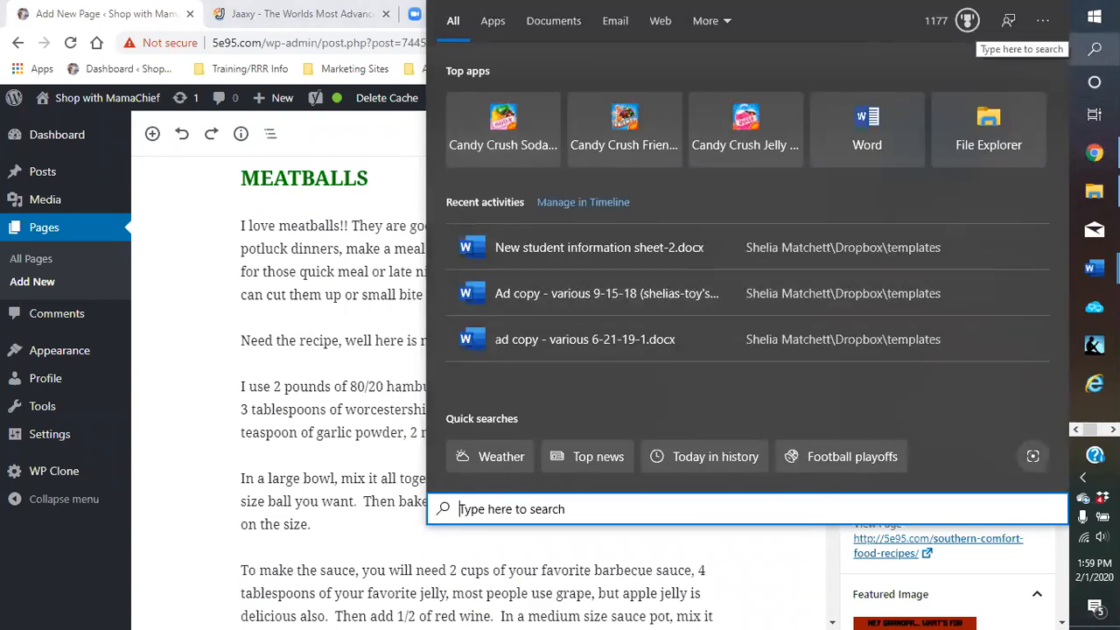
click(1096, 51)
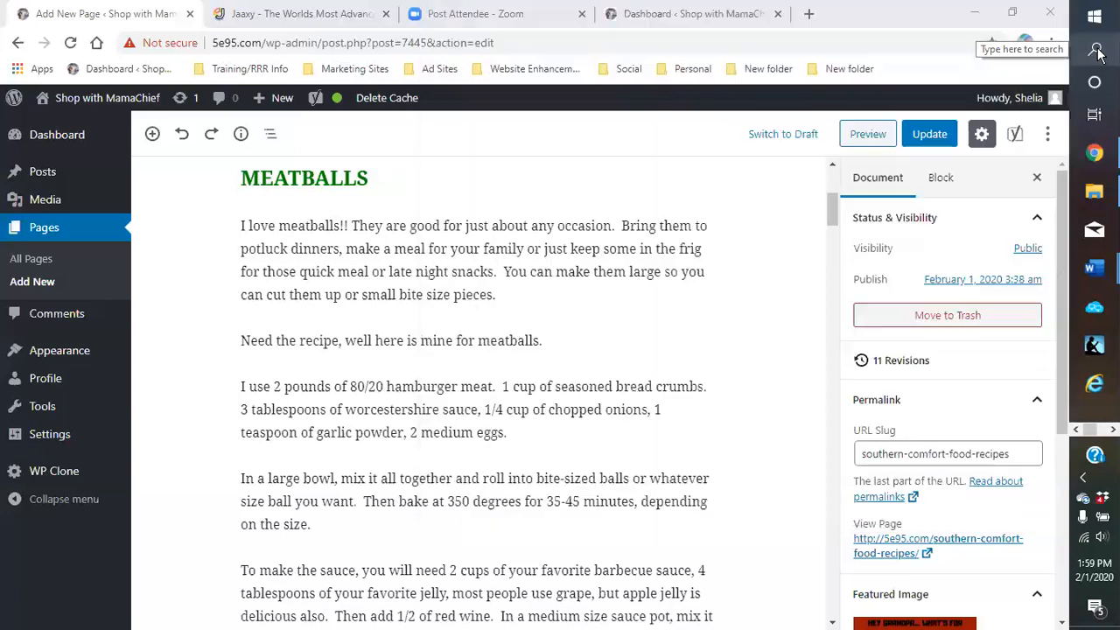
click(1097, 51)
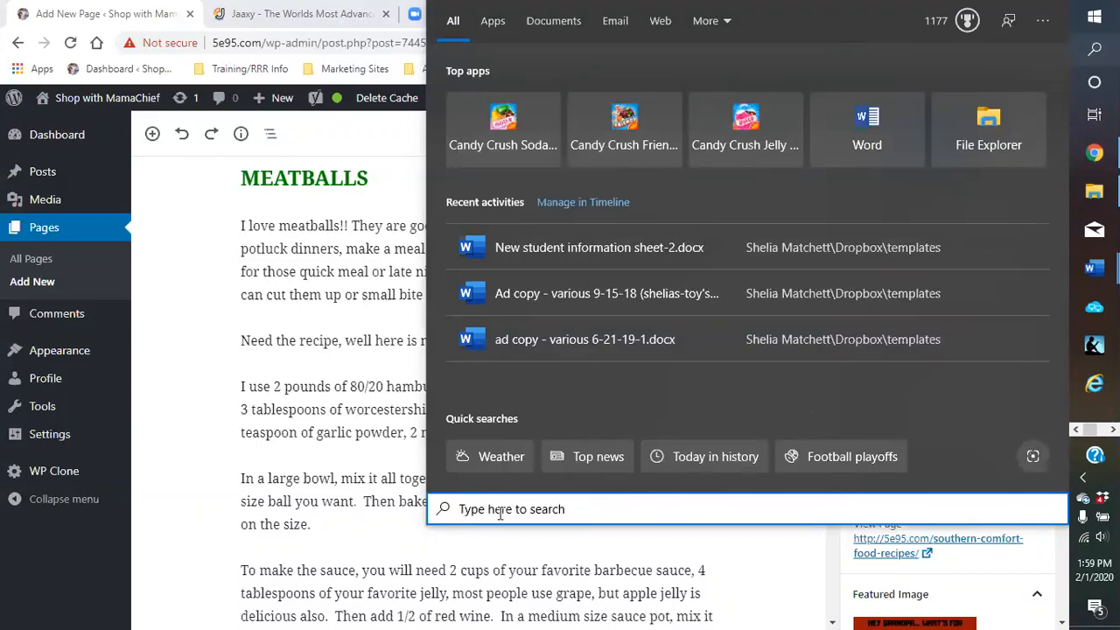
text(snipp)
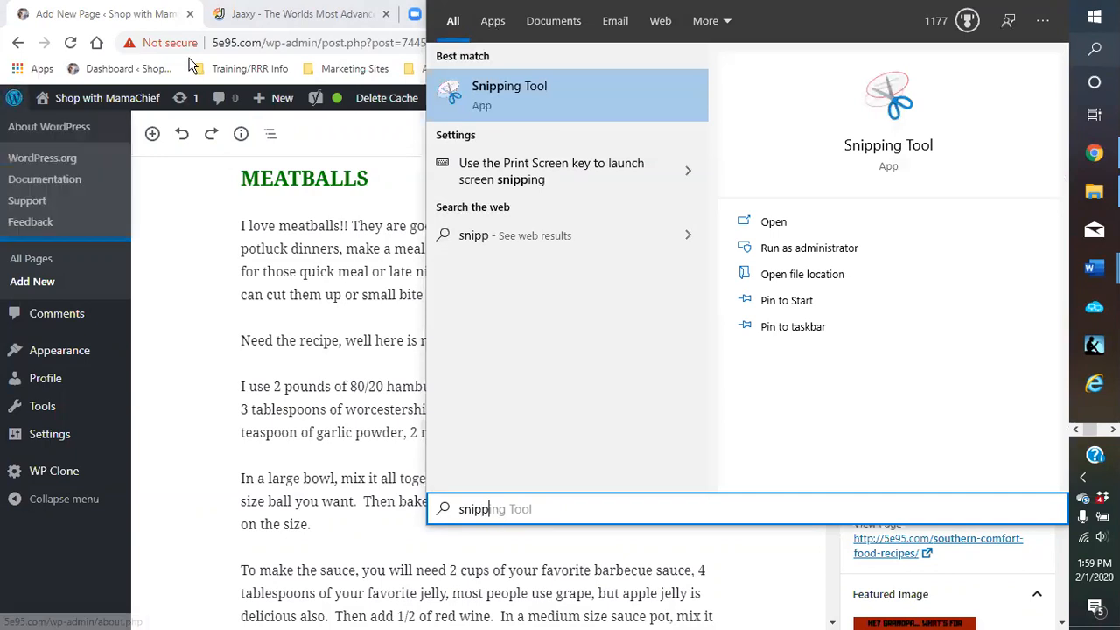
click(492, 87)
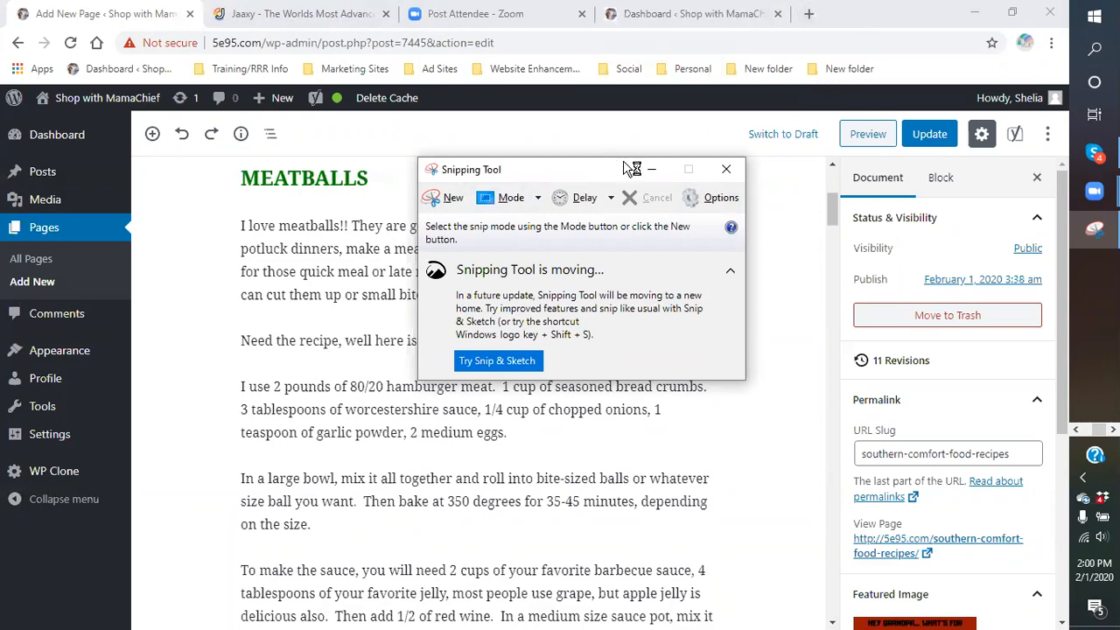
click(652, 169)
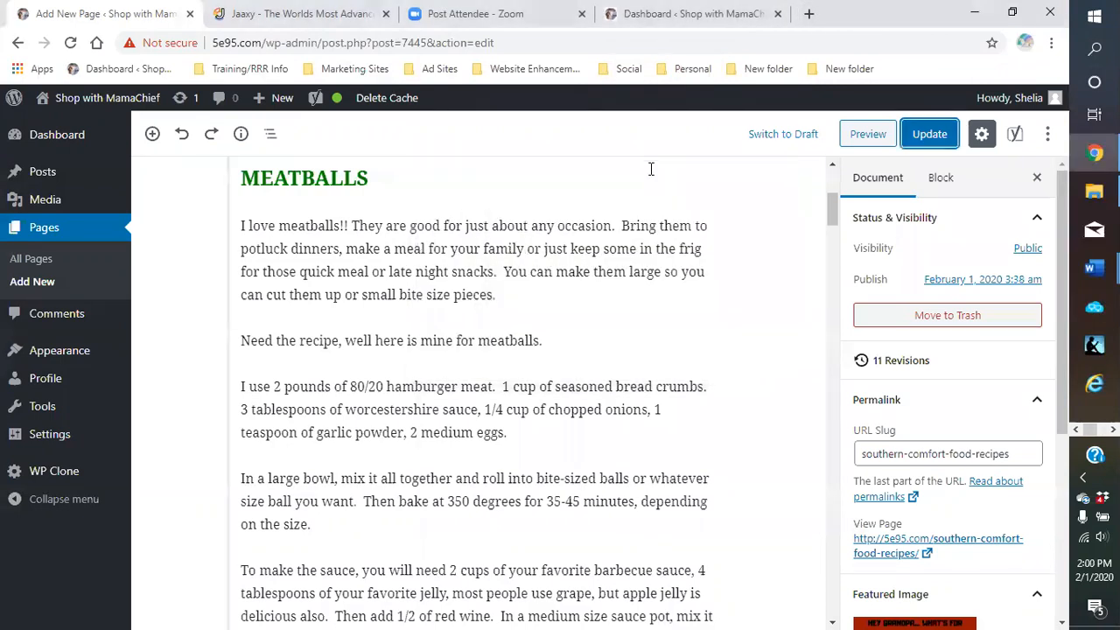
Open a new Chrome tab and reach the Valentus login page through its shortcut tile
click(1076, 430)
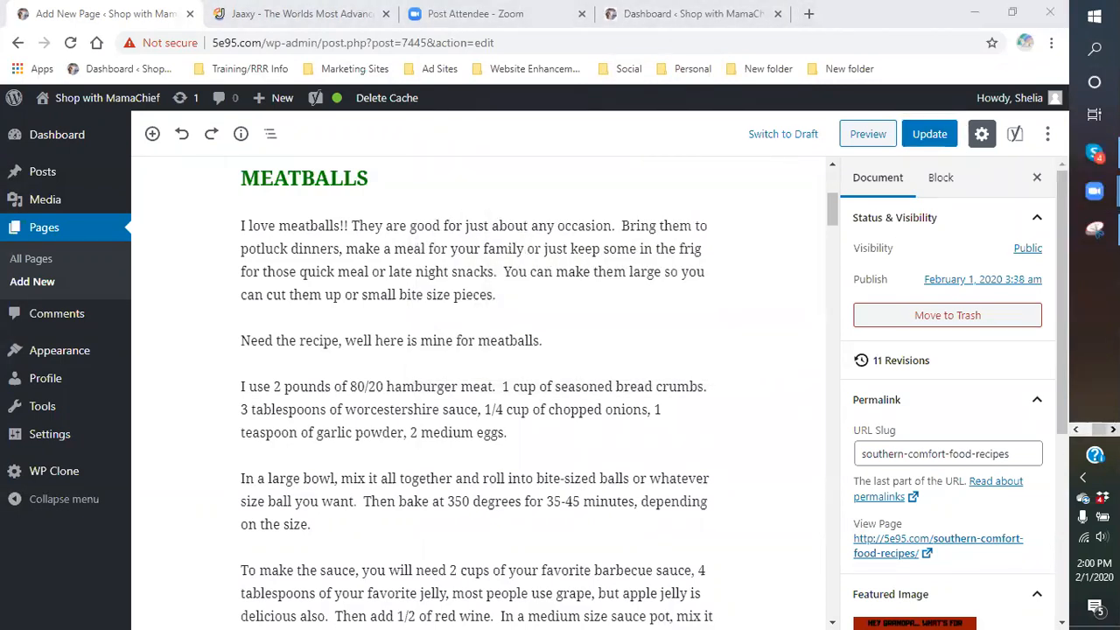
click(809, 14)
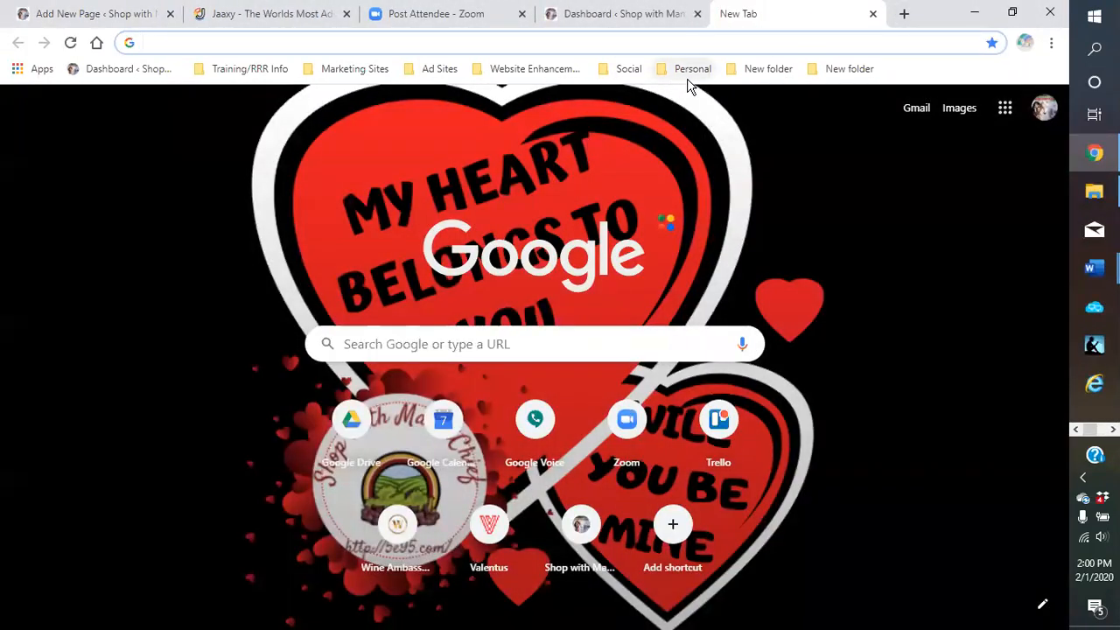
click(479, 542)
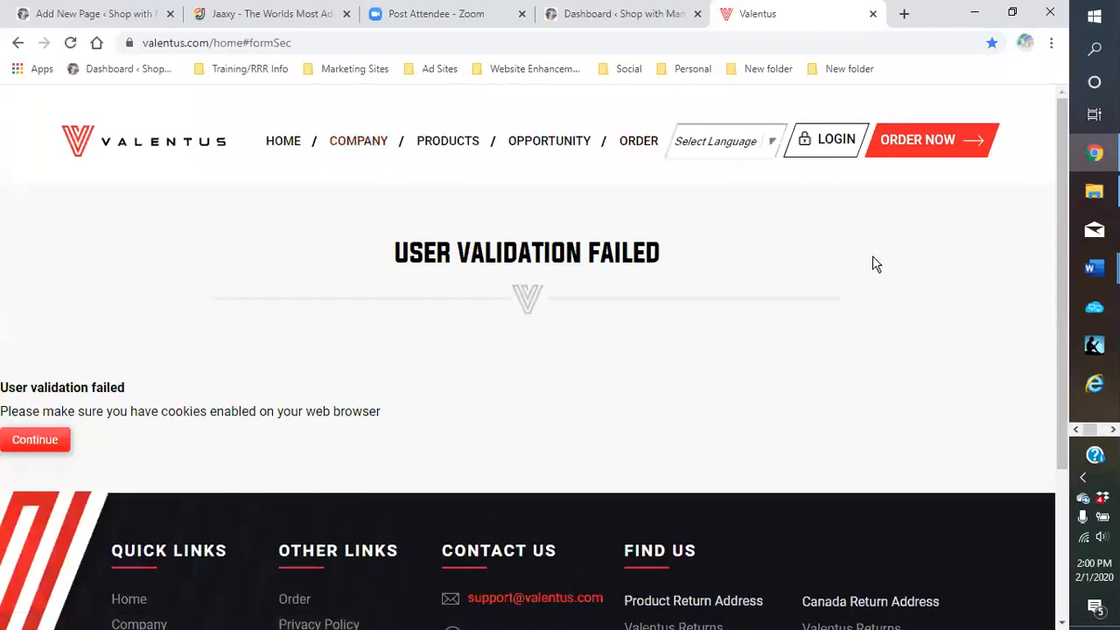
click(828, 140)
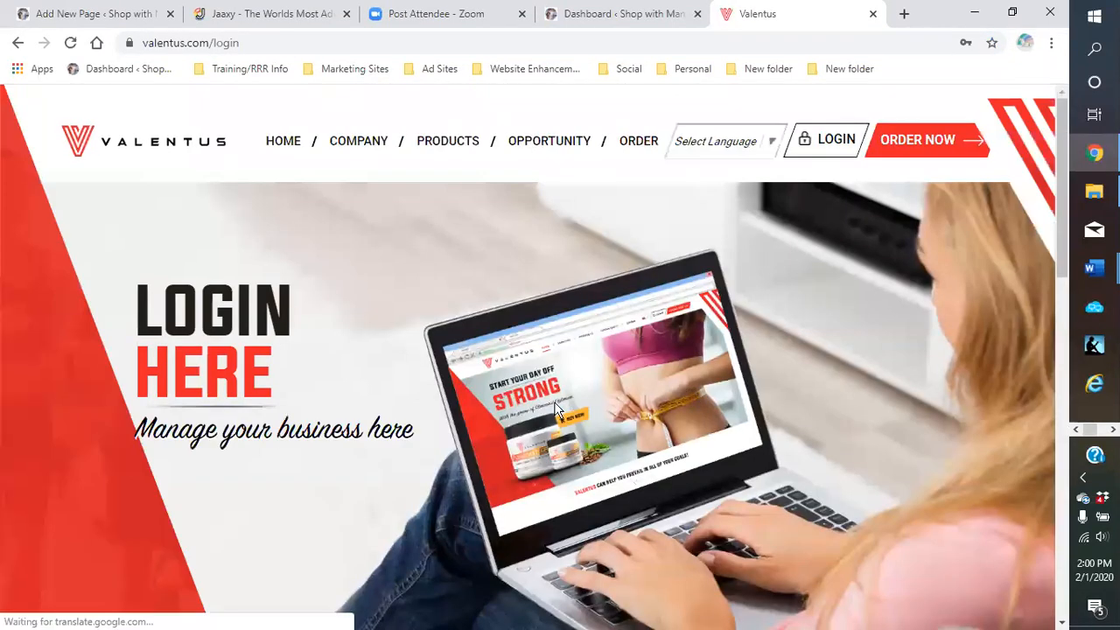
Log in with the saved Valentus credentials and open Order Product to list ThermoRoast coffee and Emulin C
scroll(520, 406, down, 6)
scroll(395, 546, down, 1)
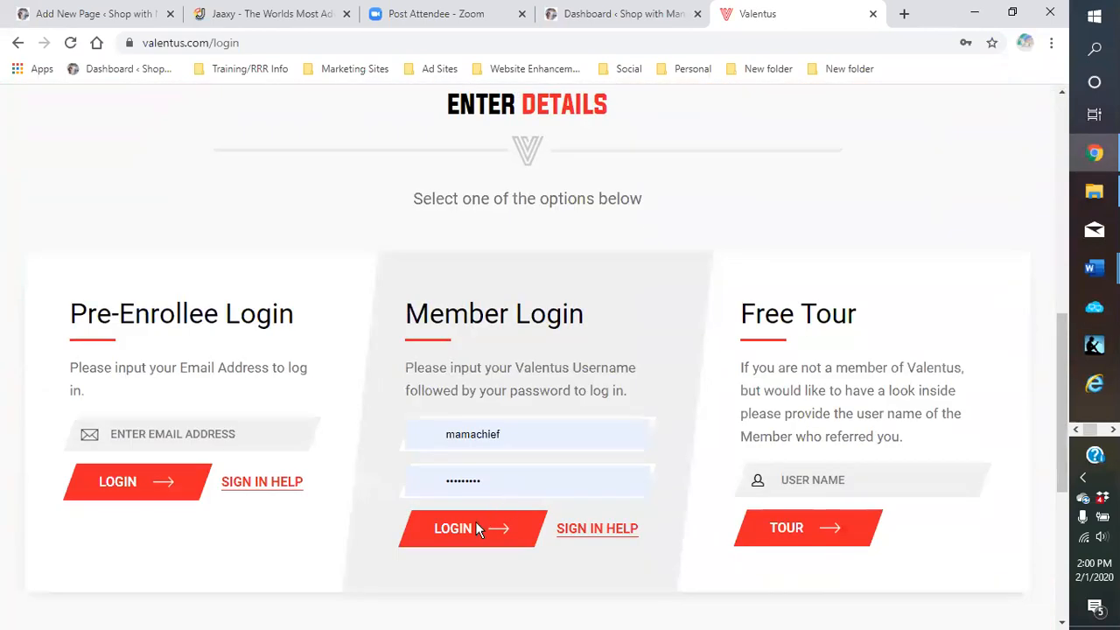
click(475, 532)
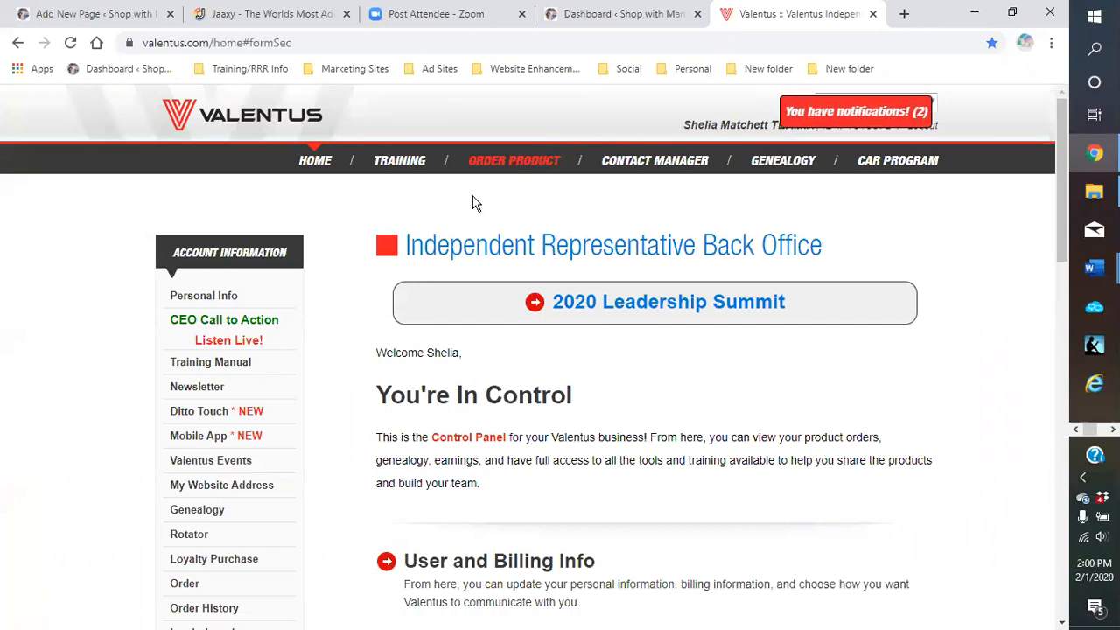
click(509, 165)
scroll(601, 393, down, 3)
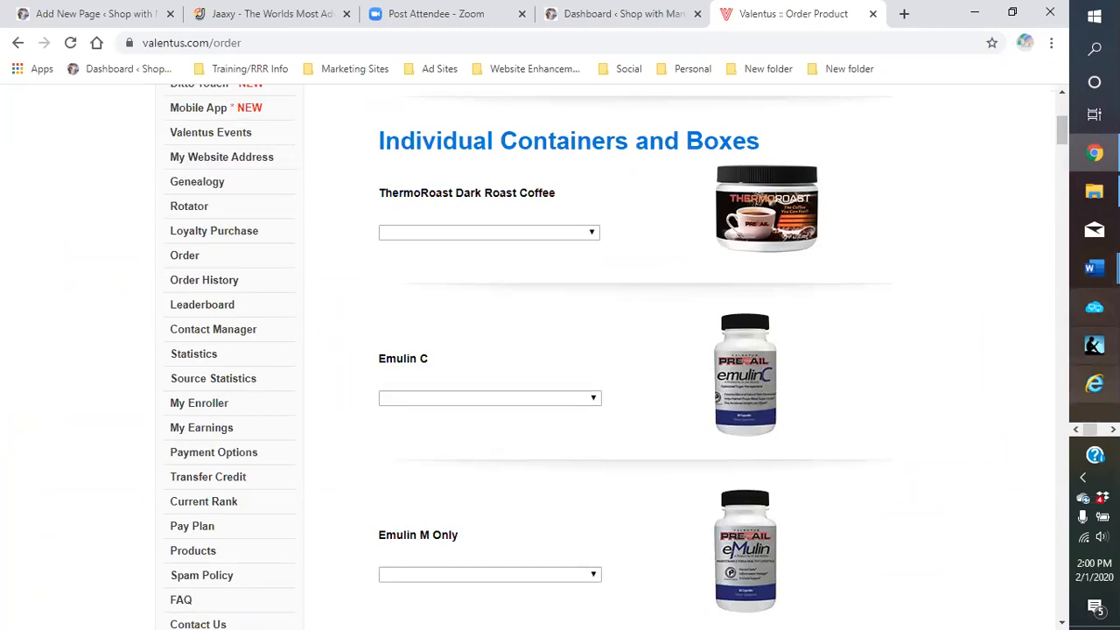
Restore Snipping Tool, switch to Rectangular Snip mode, and capture a rectangle over the ThermoRoast coffee jar
click(1113, 429)
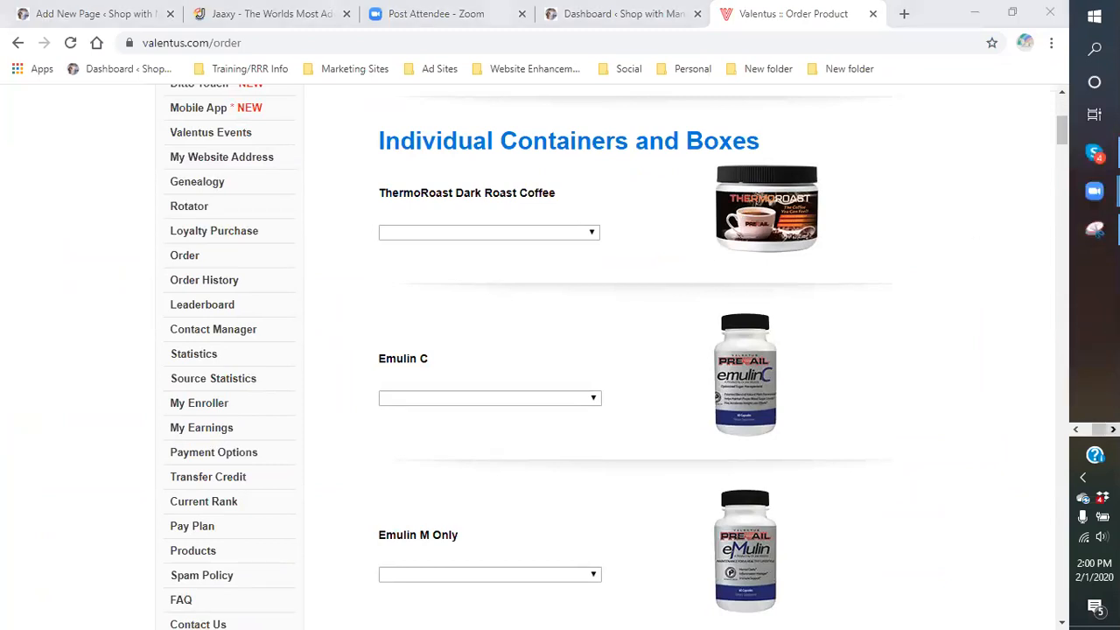
click(1093, 234)
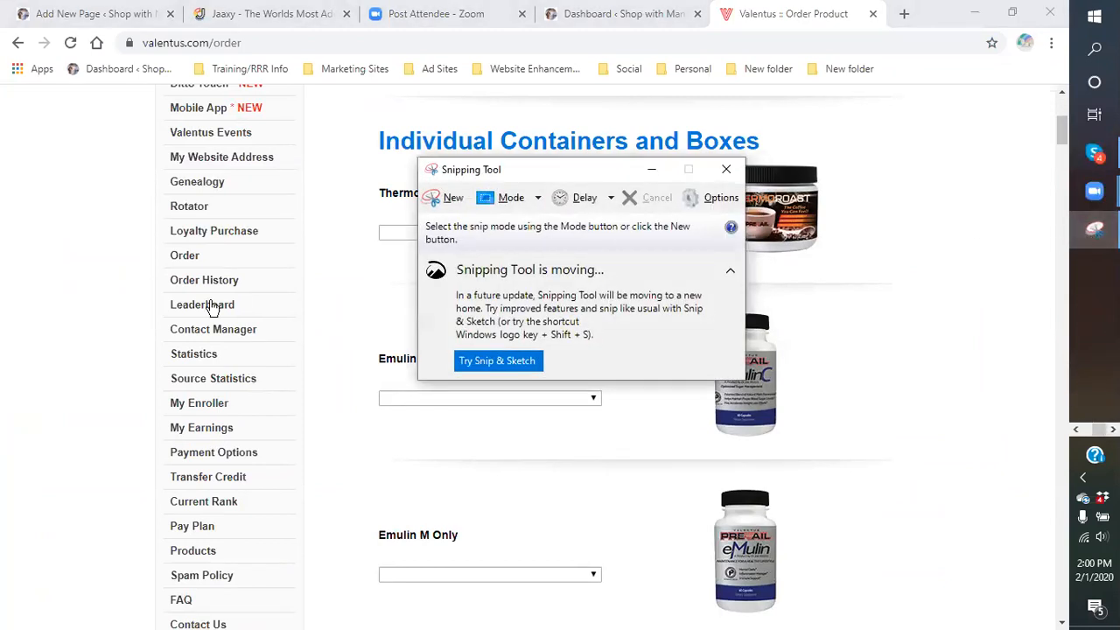
click(450, 203)
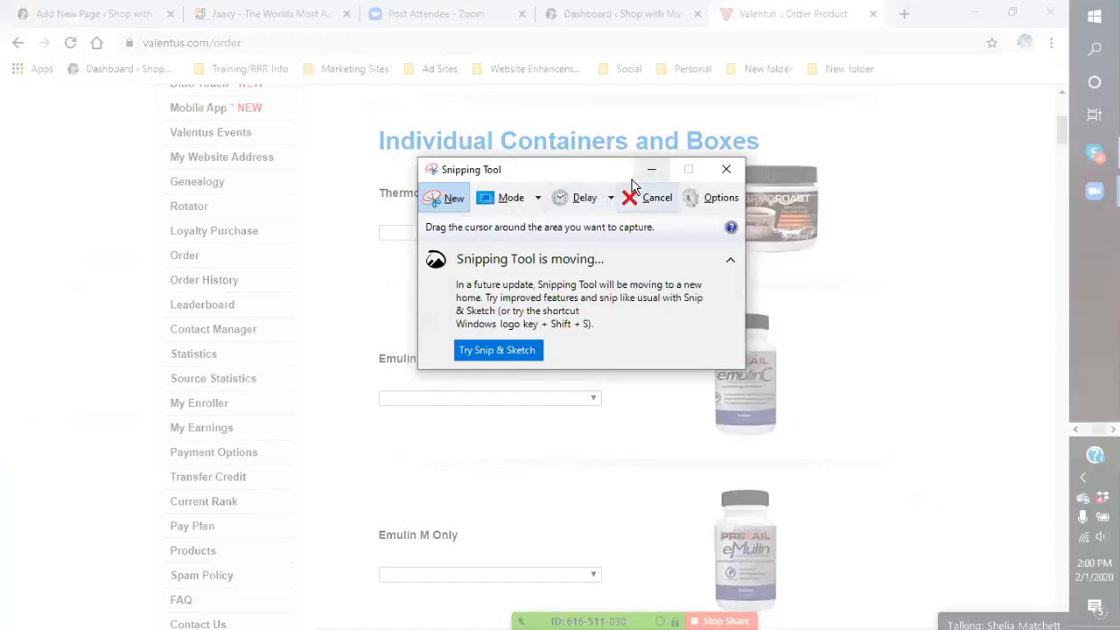
click(651, 170)
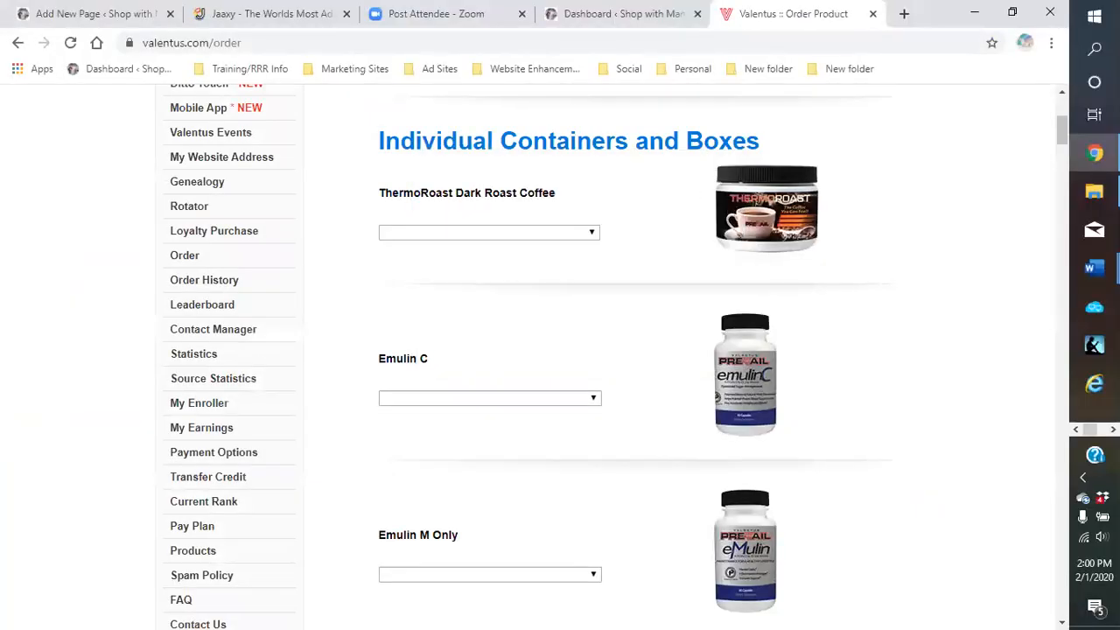
click(1113, 430)
click(1095, 231)
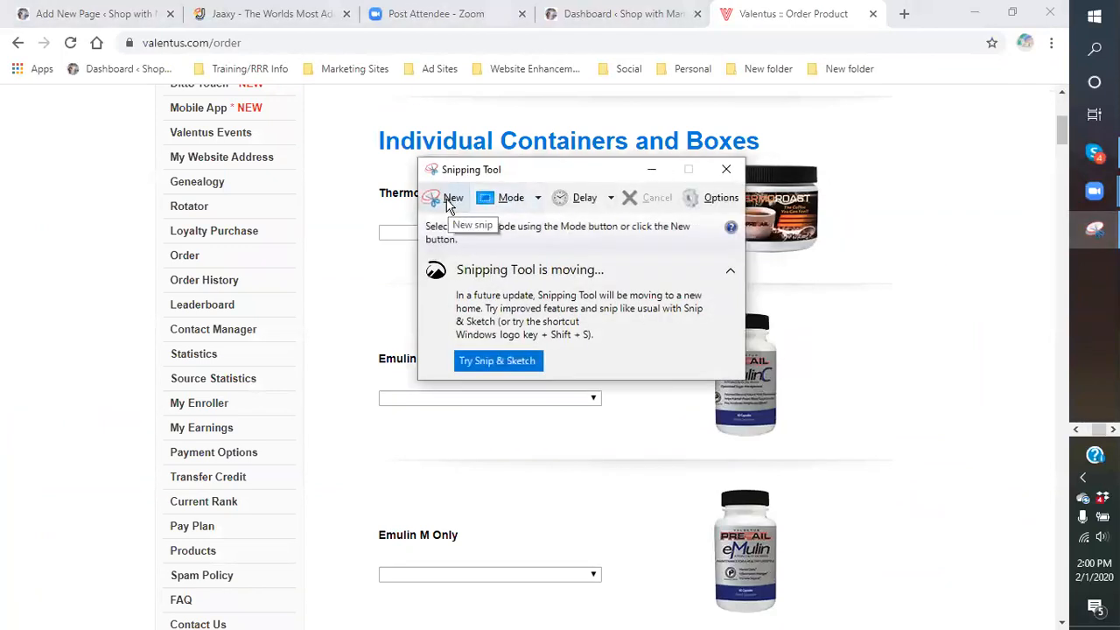
click(510, 199)
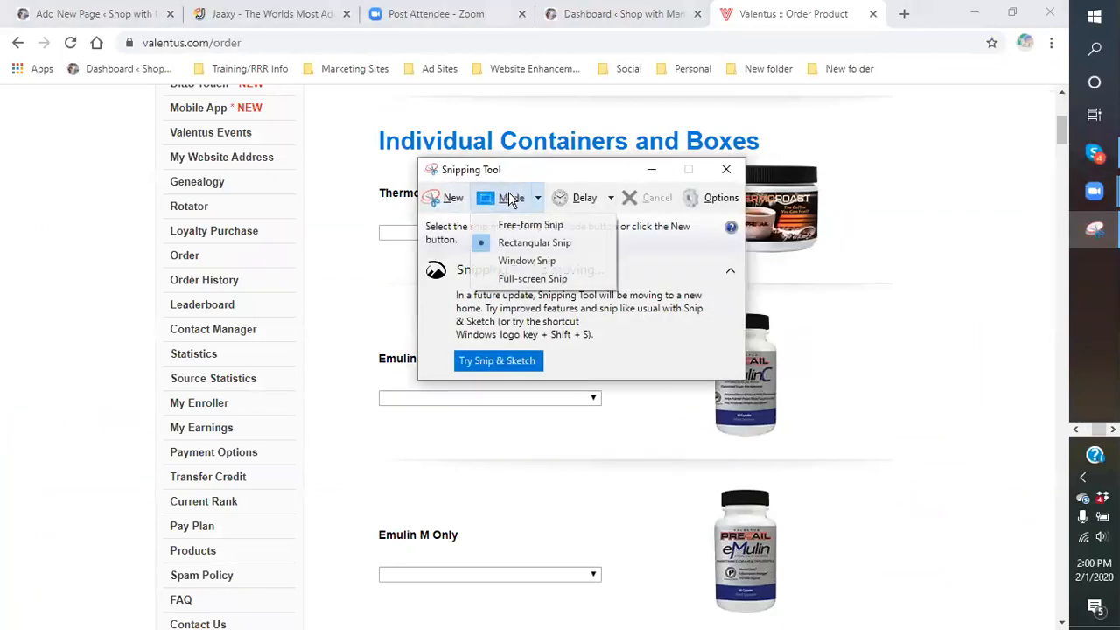
click(528, 244)
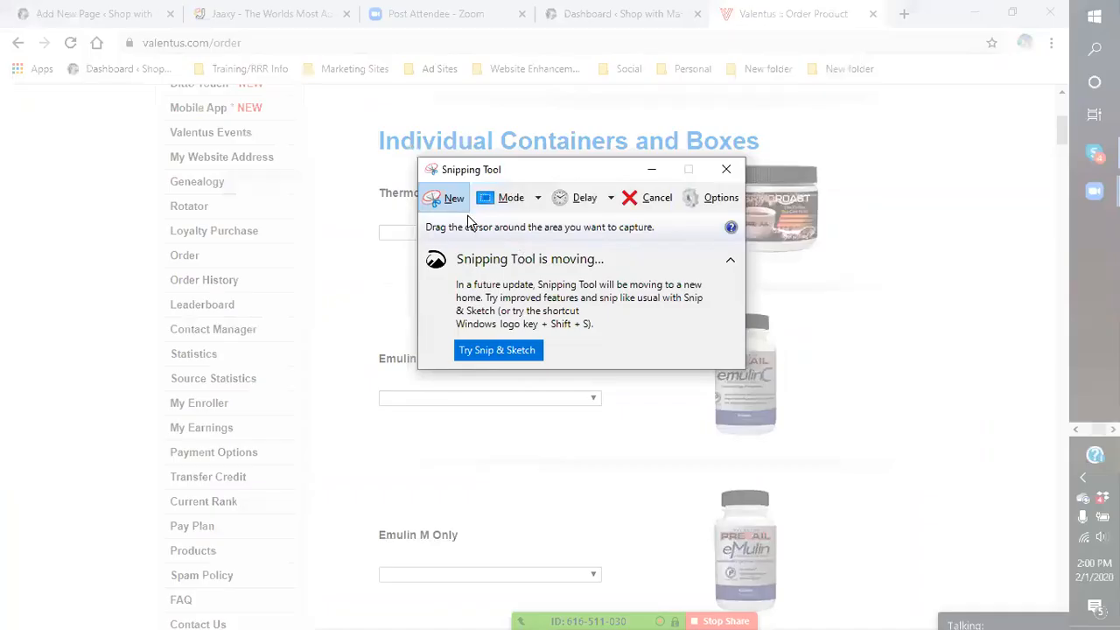
key(Escape)
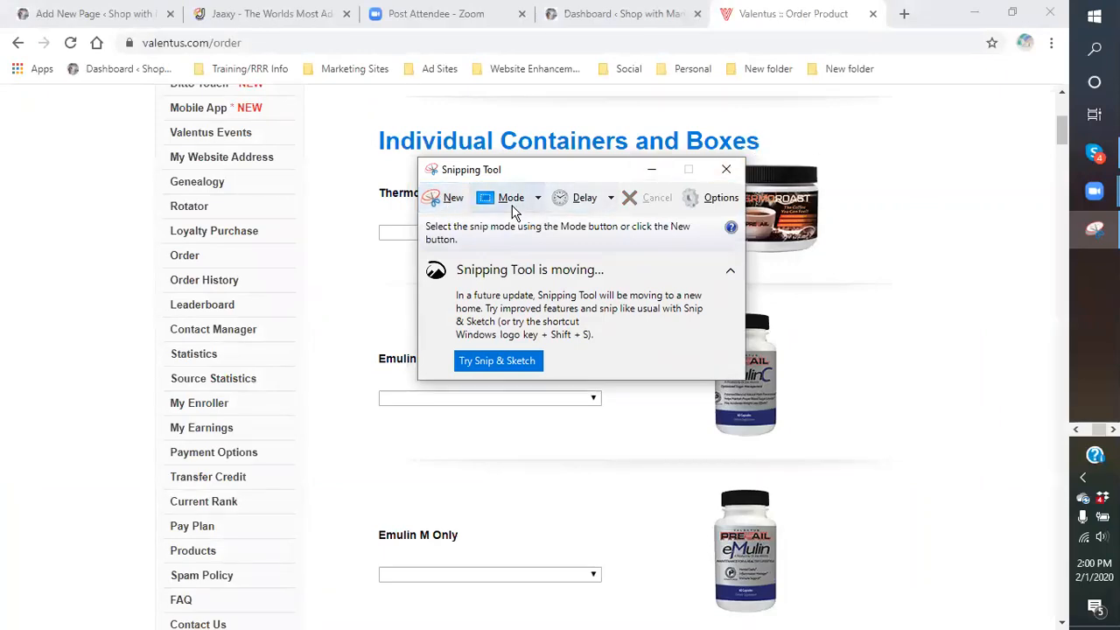
click(442, 203)
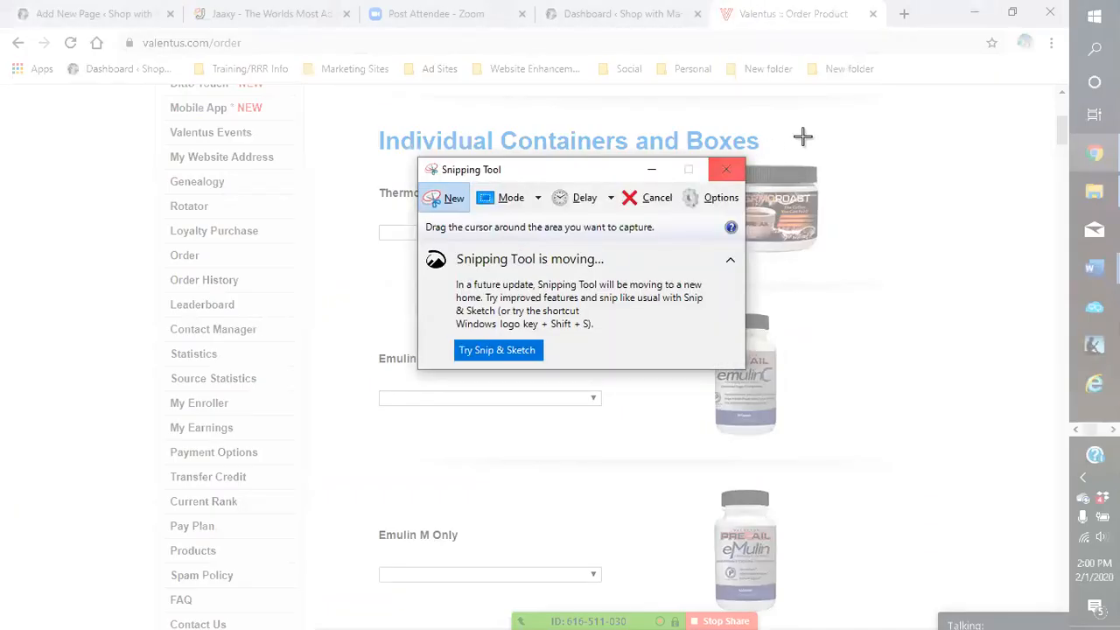
drag(780, 151, 832, 250)
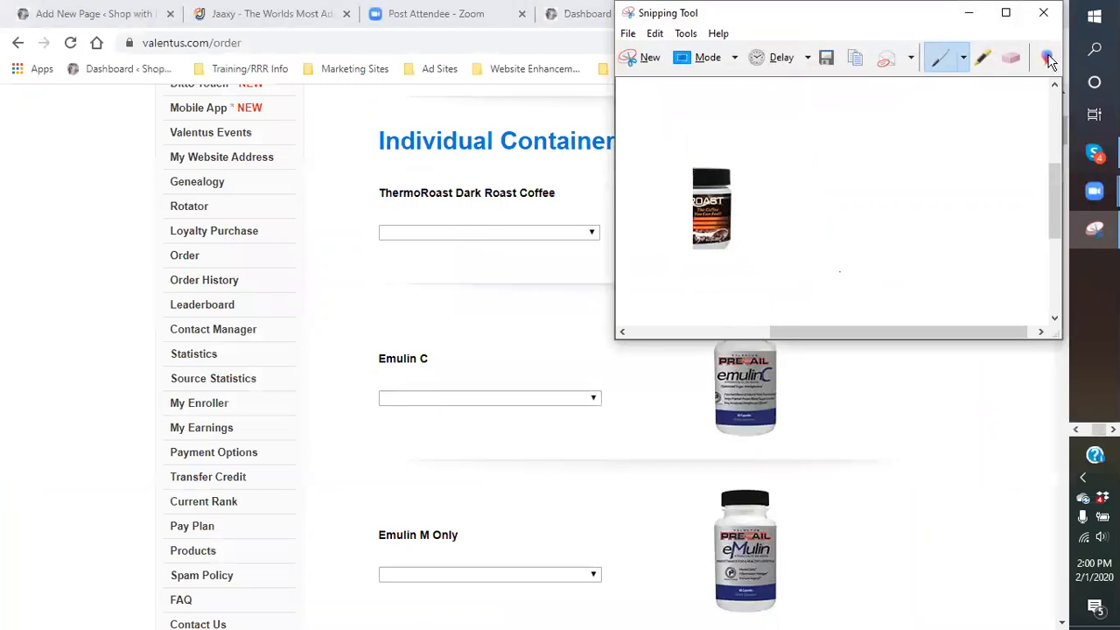
Discard the partial snip without saving and recapture the full ThermoRoast Dark Roast Coffee container
click(1045, 15)
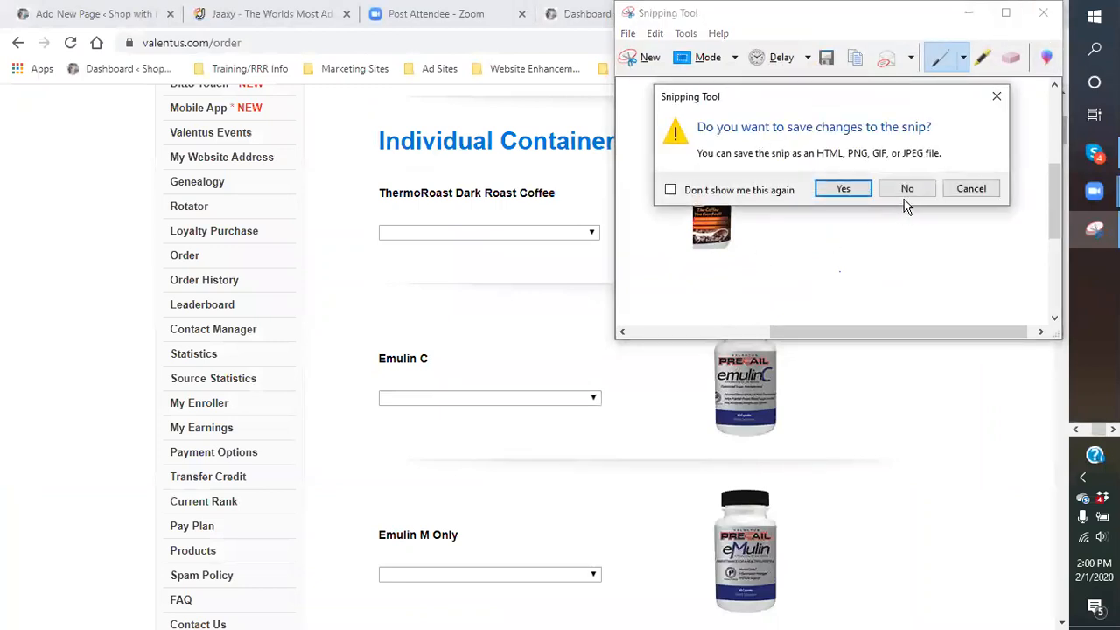
click(987, 192)
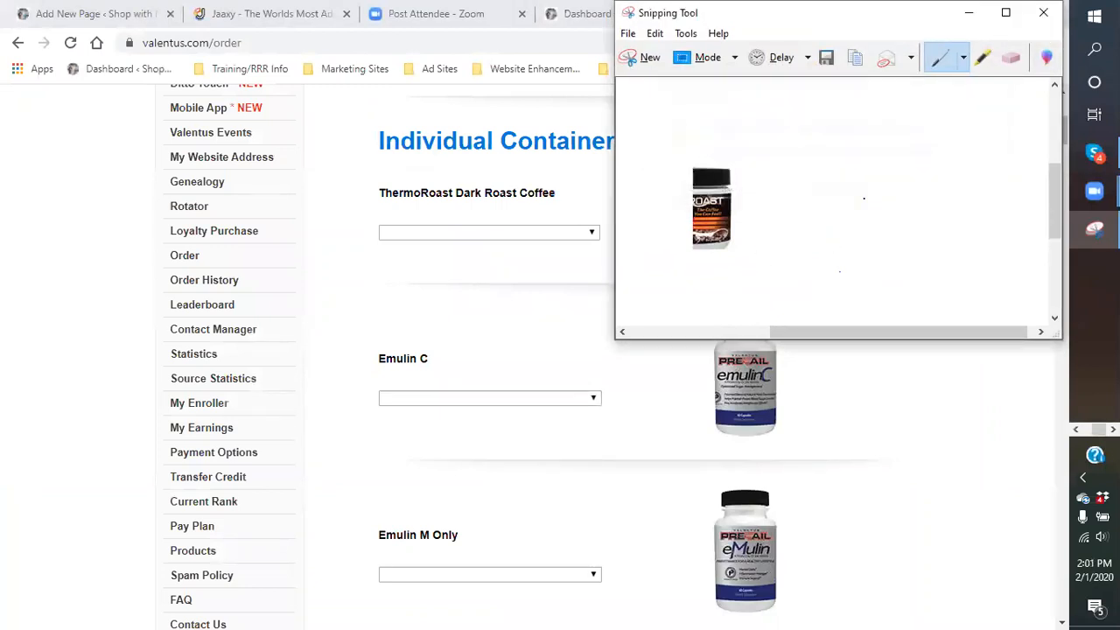
click(645, 58)
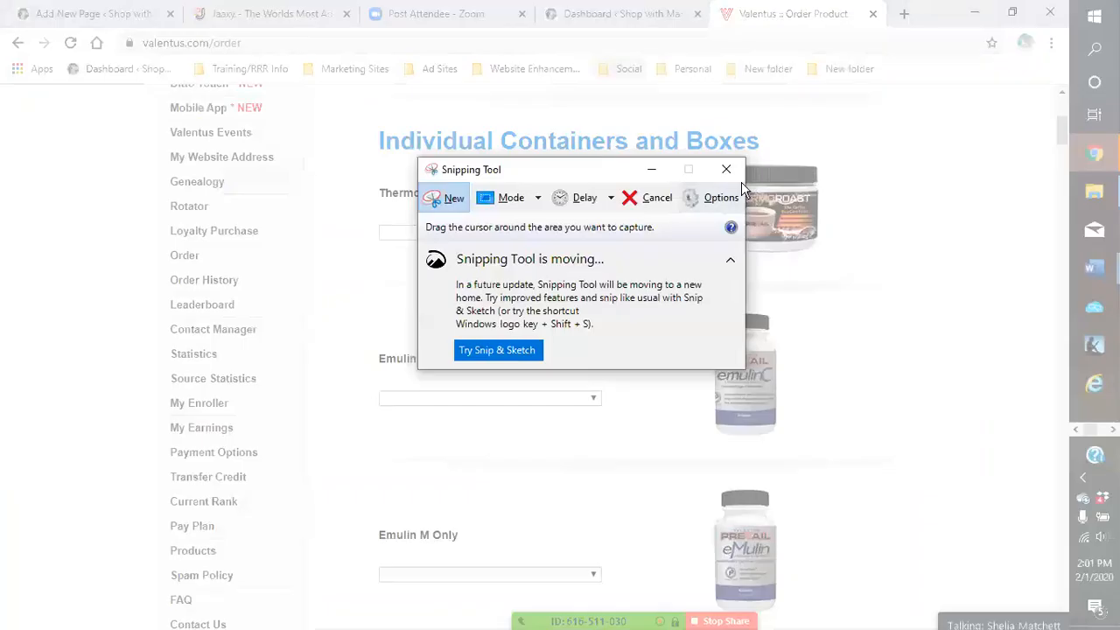
drag(615, 178, 200, 163)
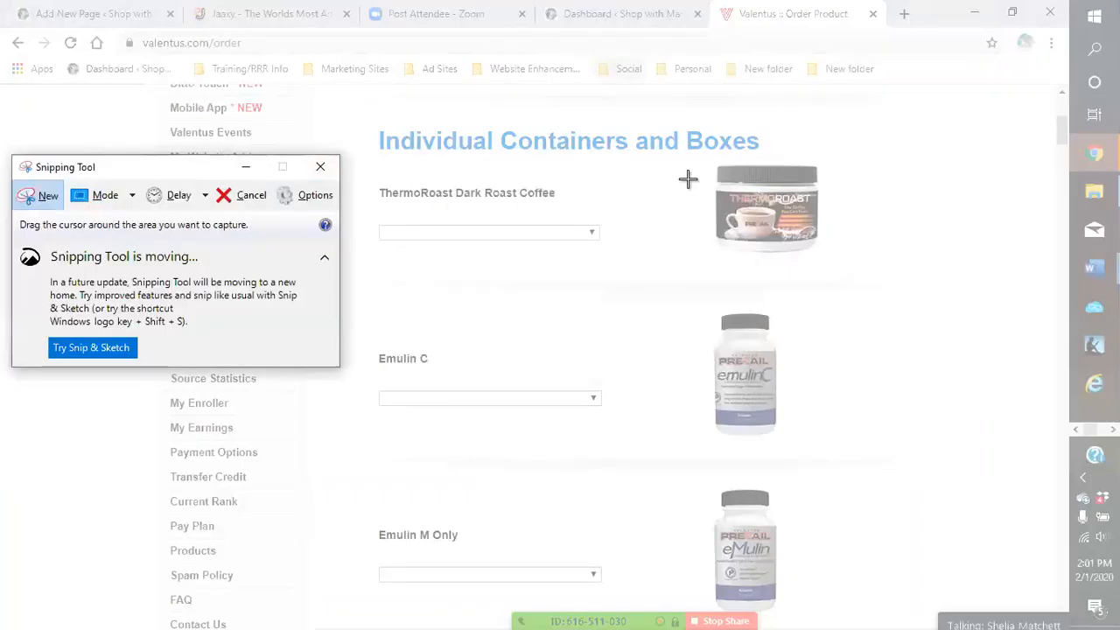
drag(684, 159, 839, 262)
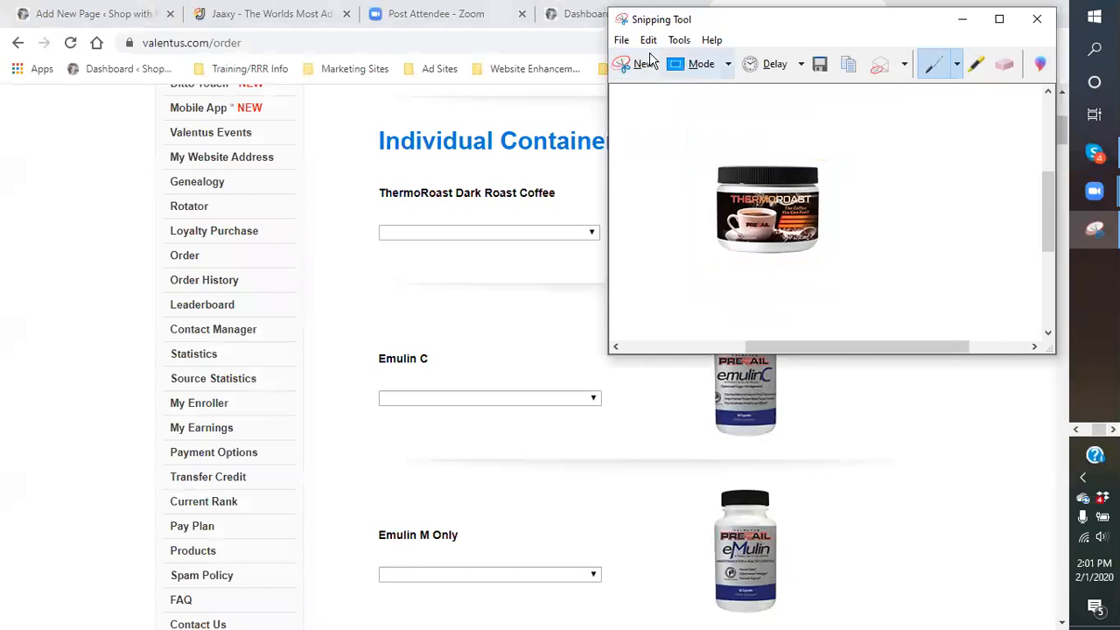
Save the snip as a PNG, replacing the default name Capture with 'ThermaRoast coffee'
click(622, 40)
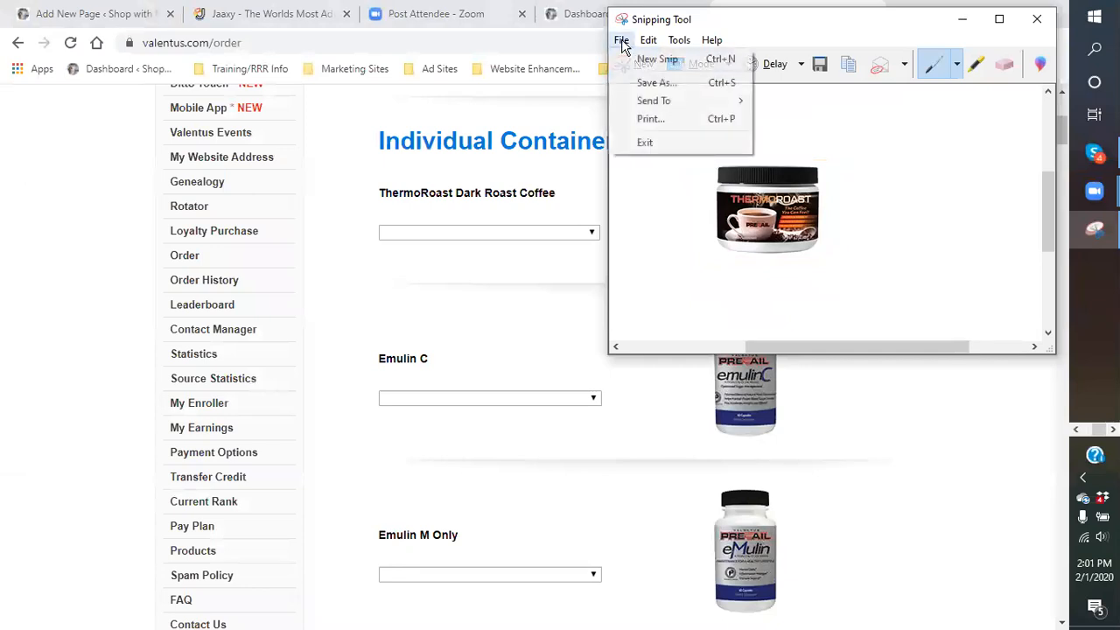
click(655, 83)
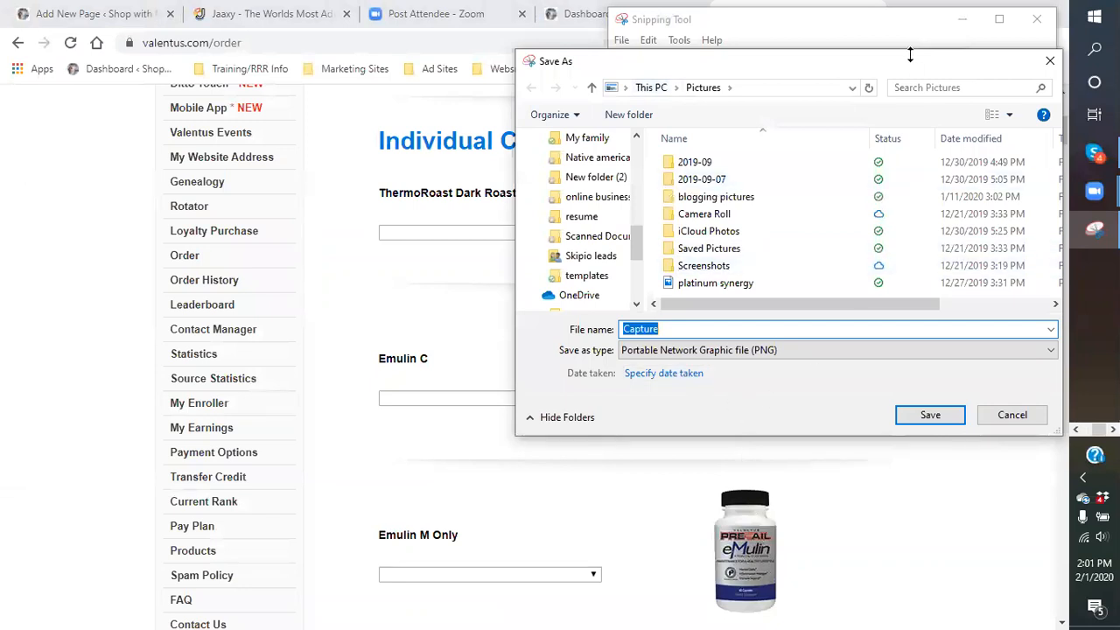
drag(890, 61, 782, 90)
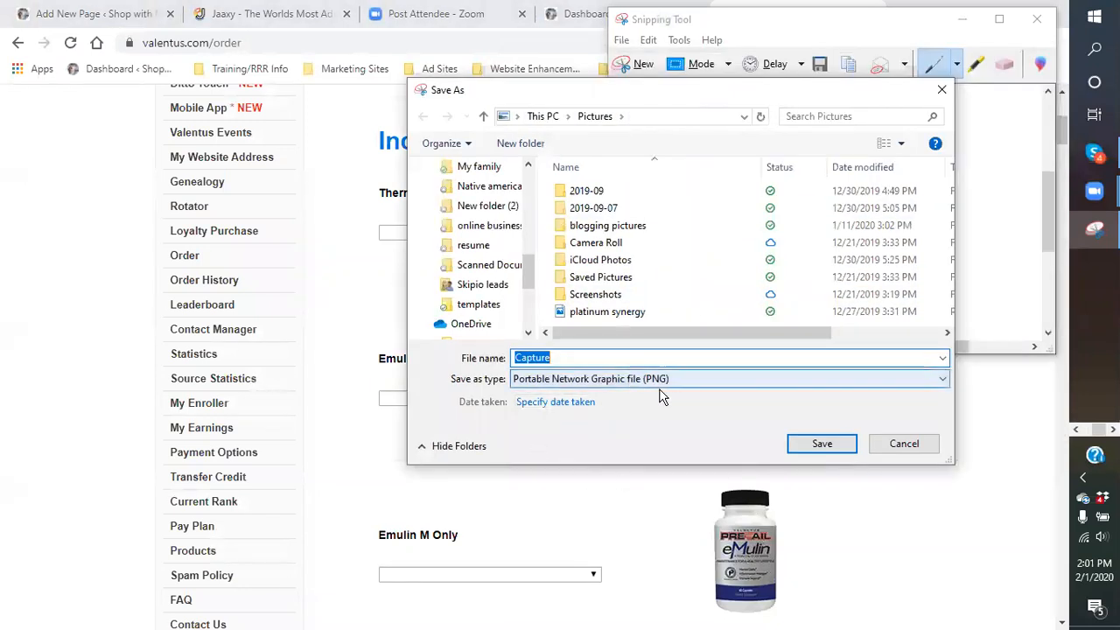
click(943, 382)
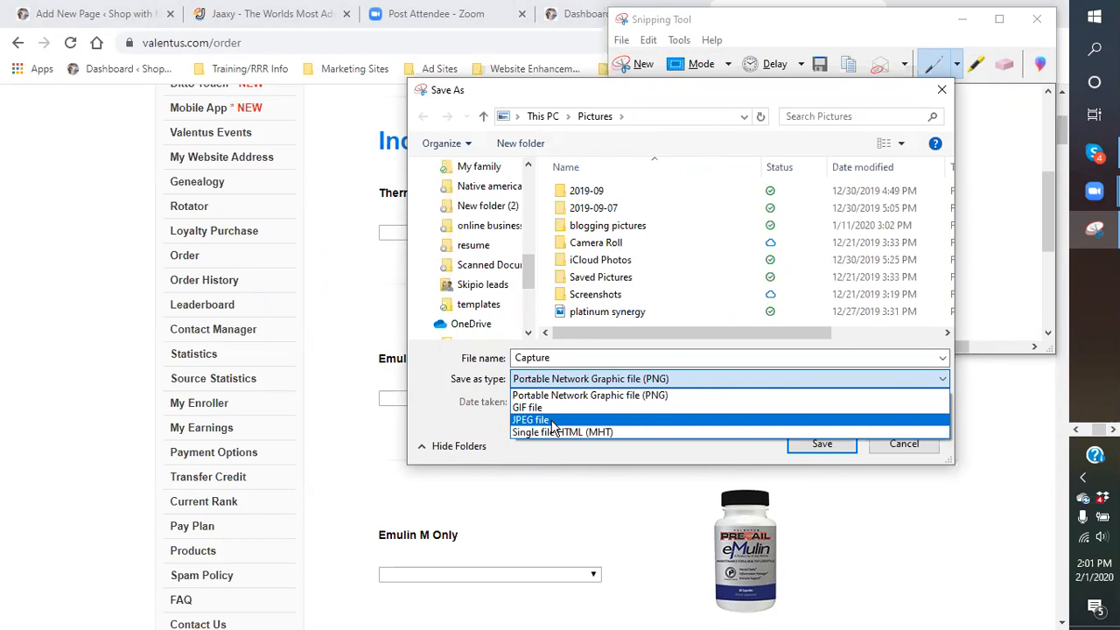
click(571, 359)
double_click(537, 359)
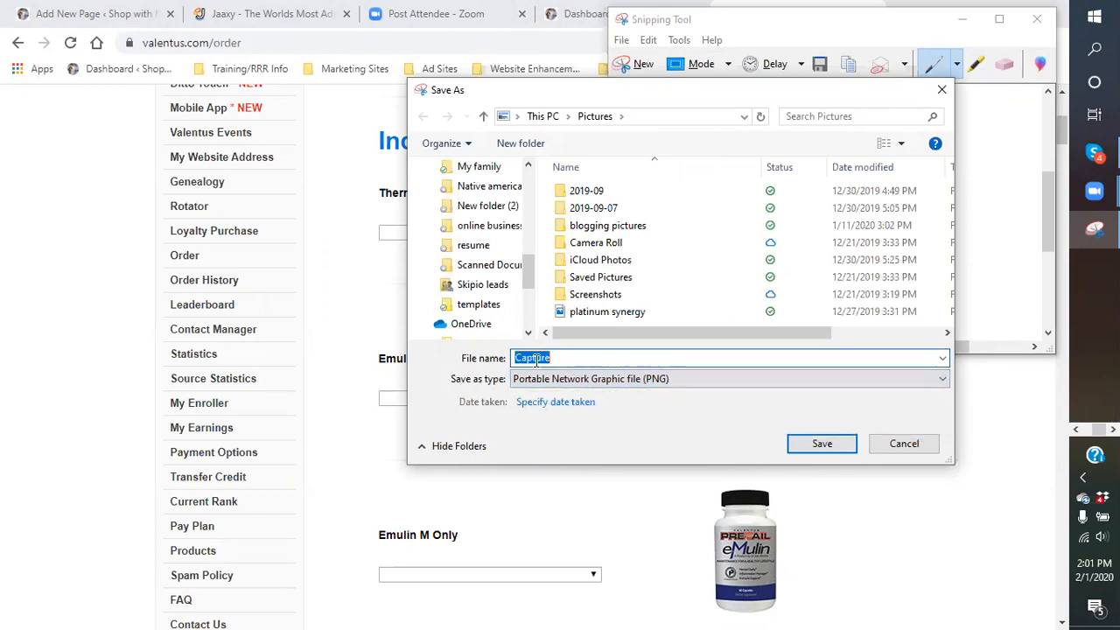
click(623, 359)
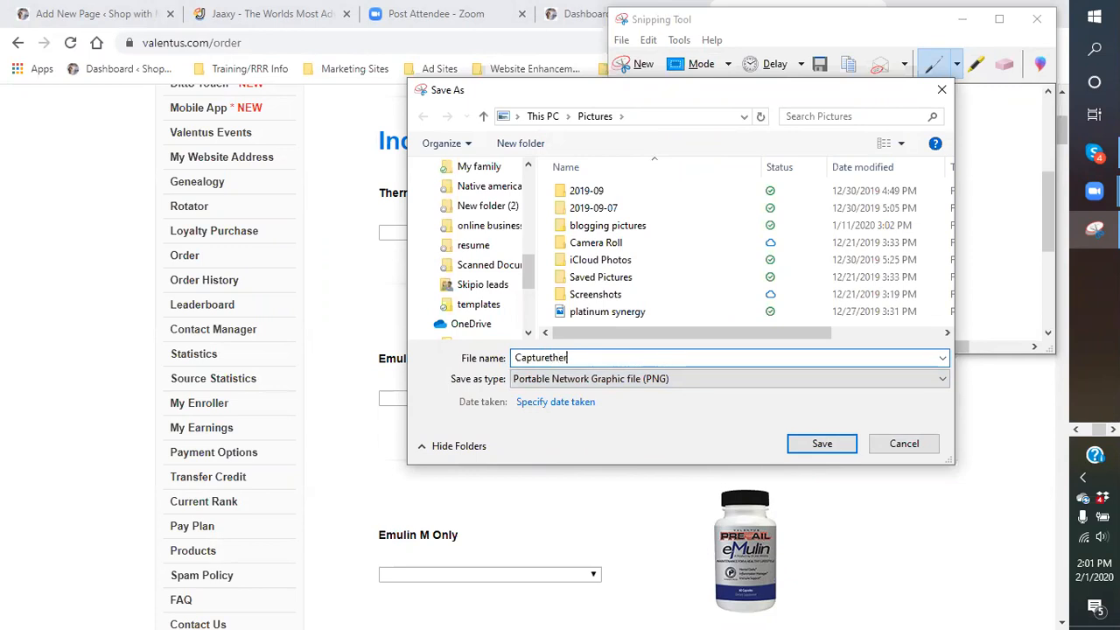
key(BackSpace)
key(BackSpace)
key(BackSpace)
key(BackSpace)
key(BackSpace)
text(The)
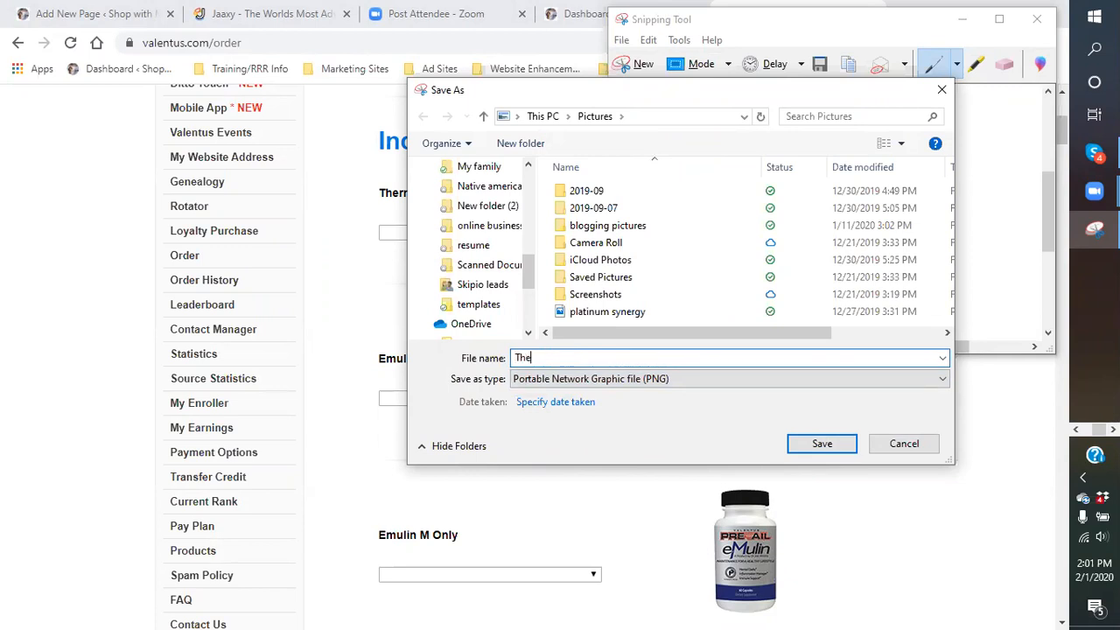
text(rmaRoast coffee)
Store it as ThermaRoast in Dropbox > blogging pictures > Coffee, then close Snipping Tool
scroll(528, 271, up, 3)
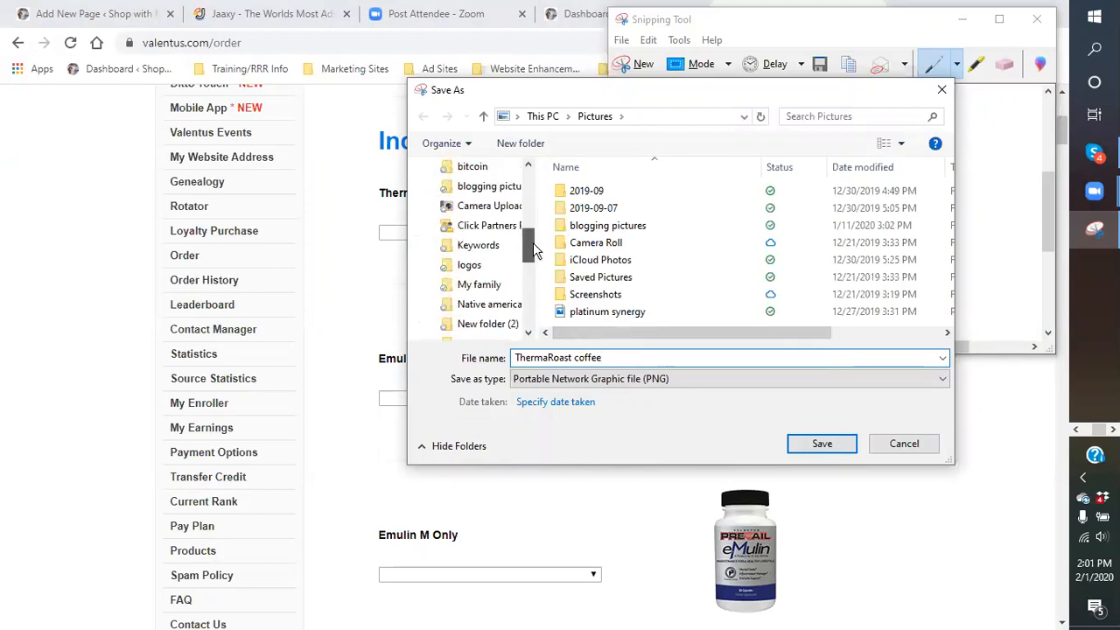
click(477, 245)
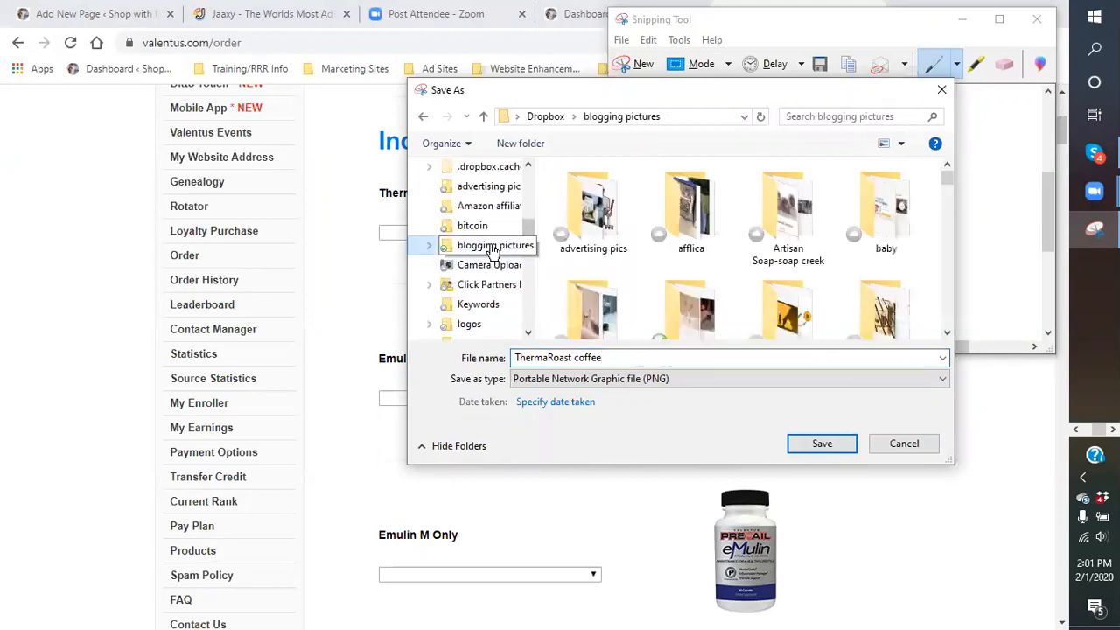
scroll(911, 256, down, 3)
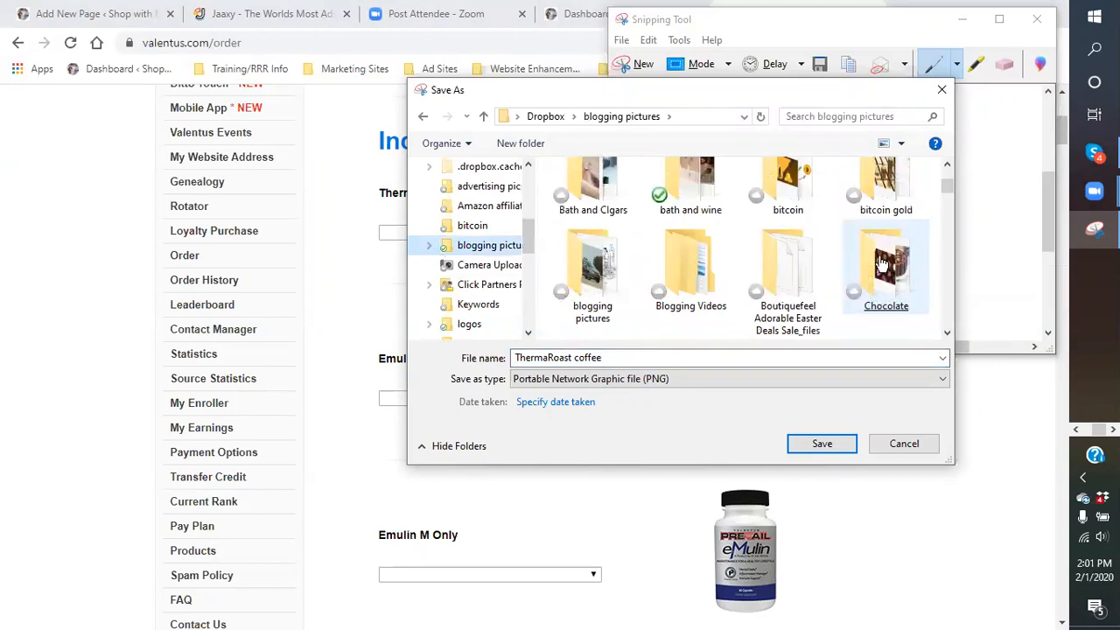
click(881, 264)
double_click(880, 297)
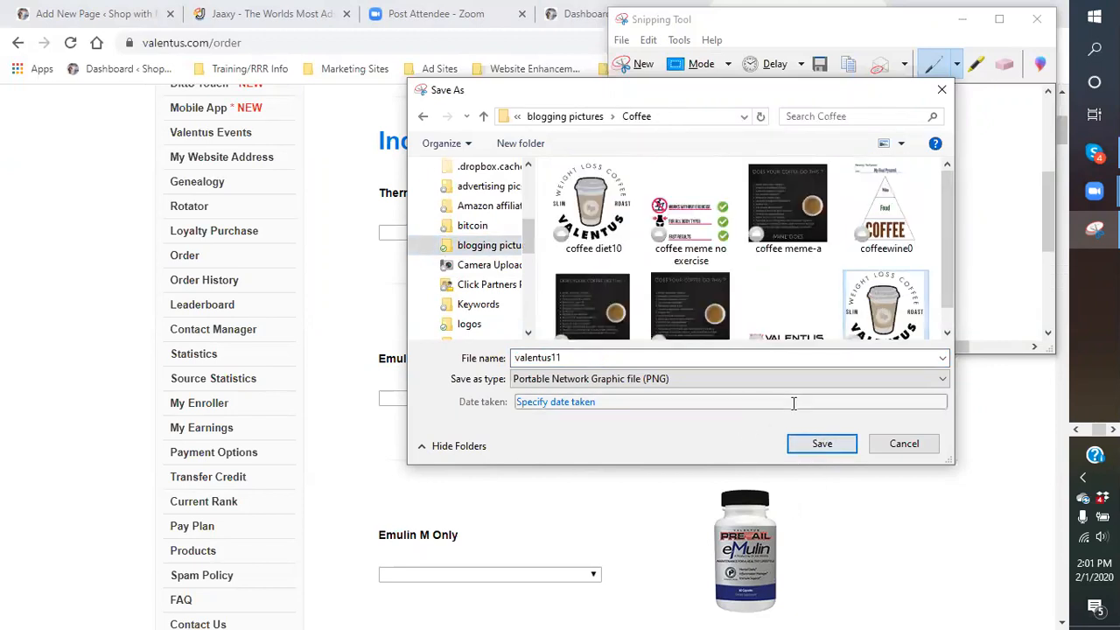
double_click(708, 360)
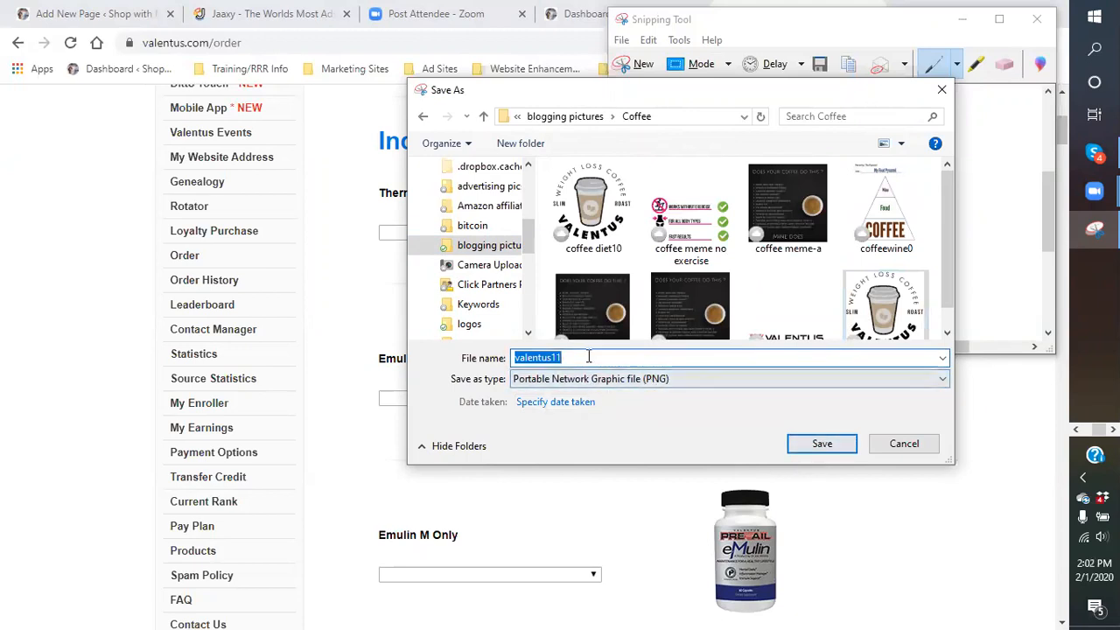
text(ThermaRoast)
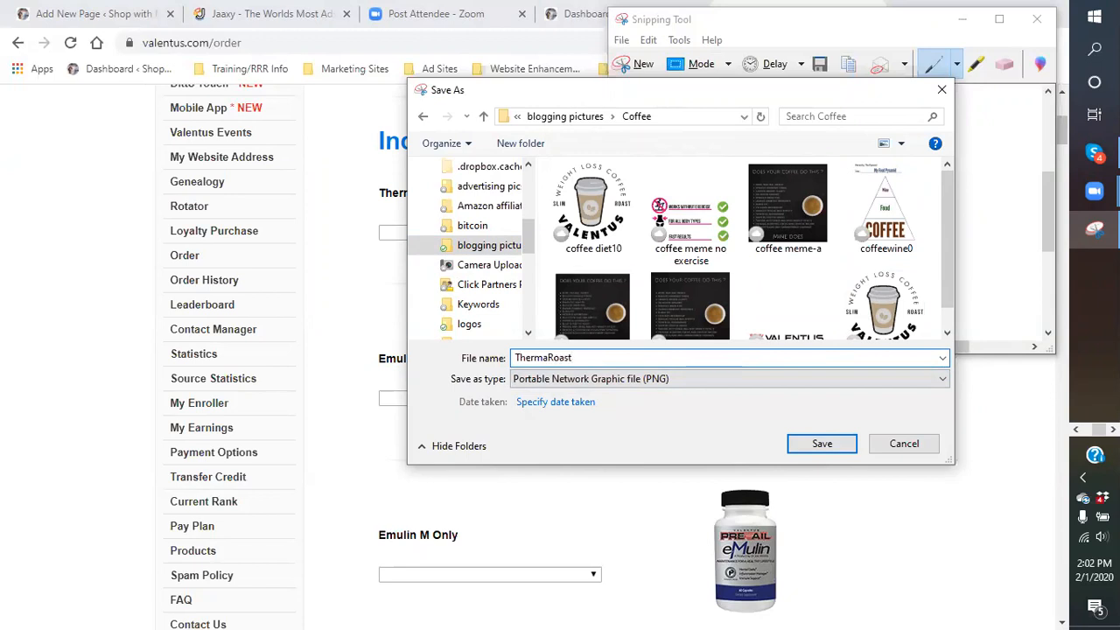
click(824, 448)
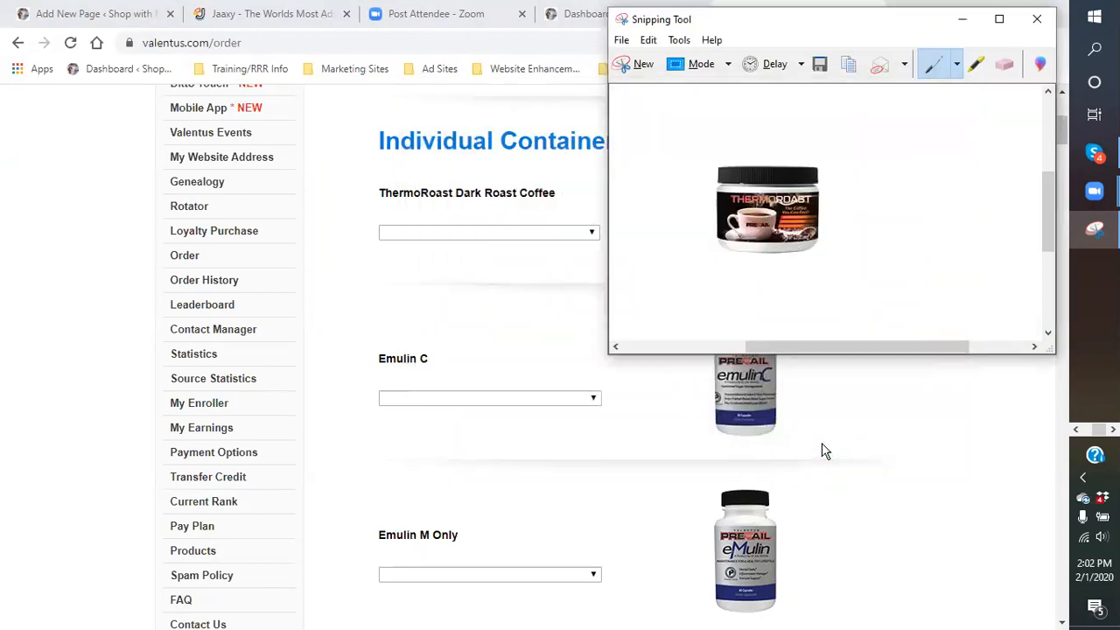
click(1043, 21)
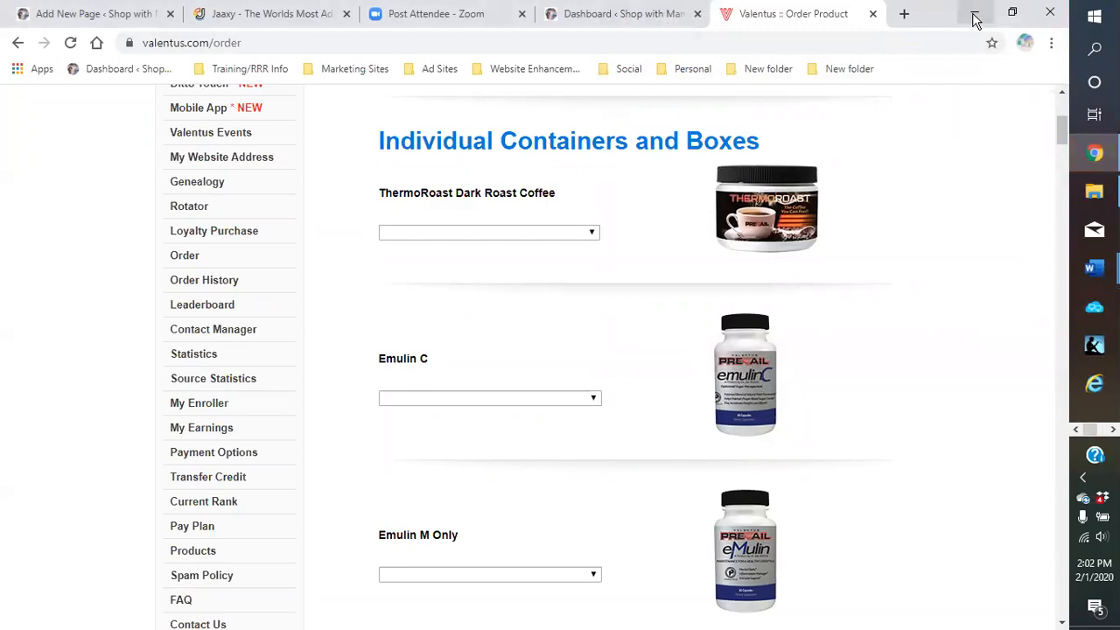
Minimize Chrome and open File Explorer at blogging pictures > Coffee to locate the ThermaRoast image
click(976, 17)
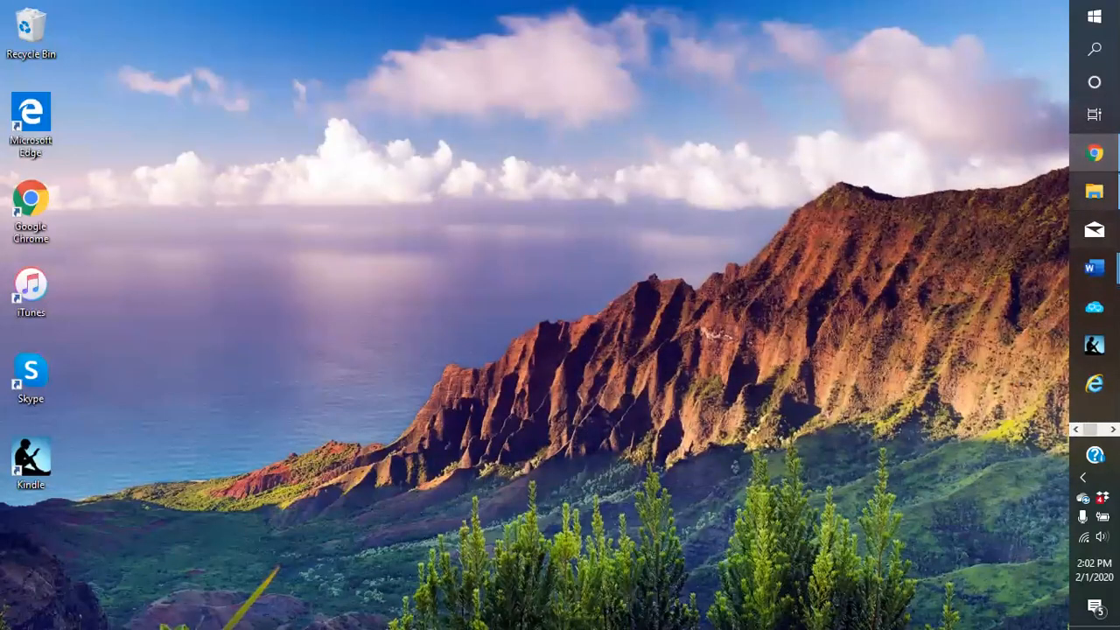
click(1095, 194)
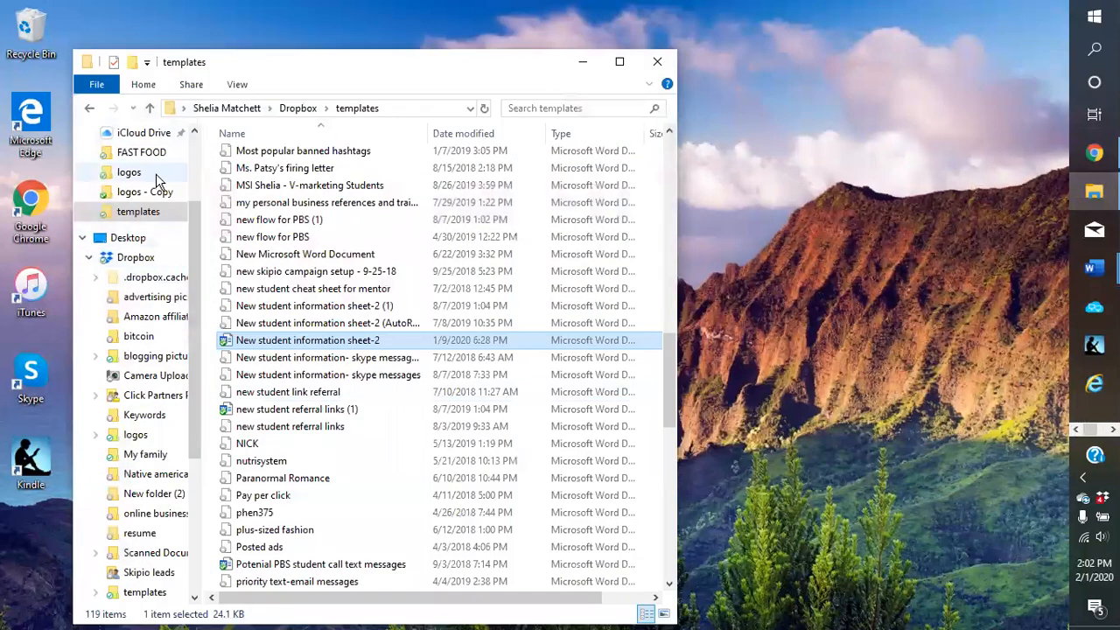
scroll(163, 284, up, 2)
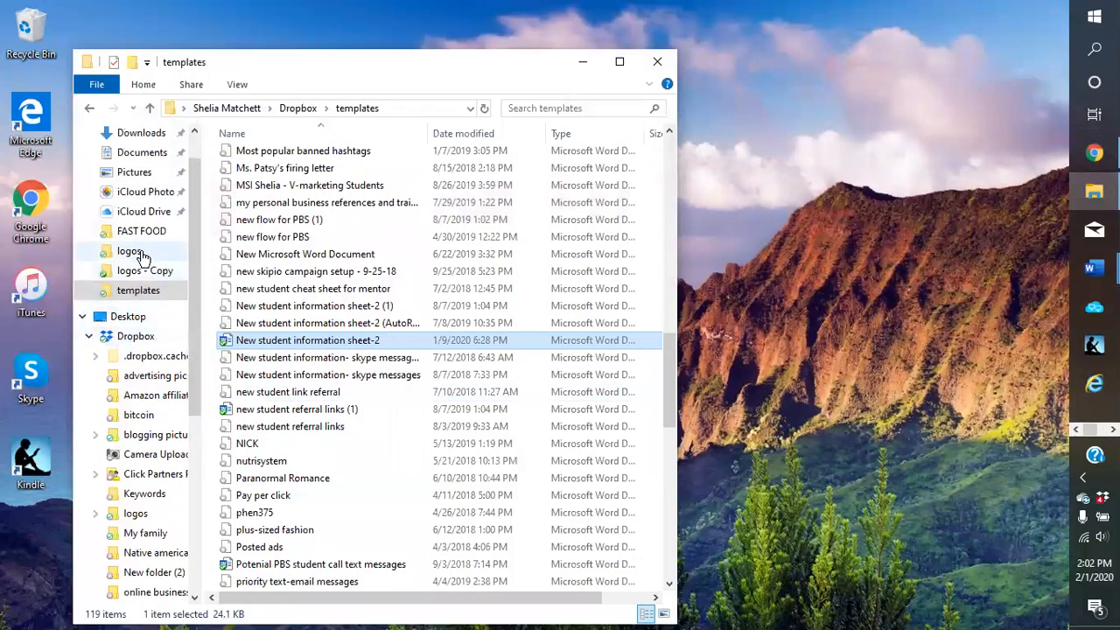
scroll(136, 271, down, 1)
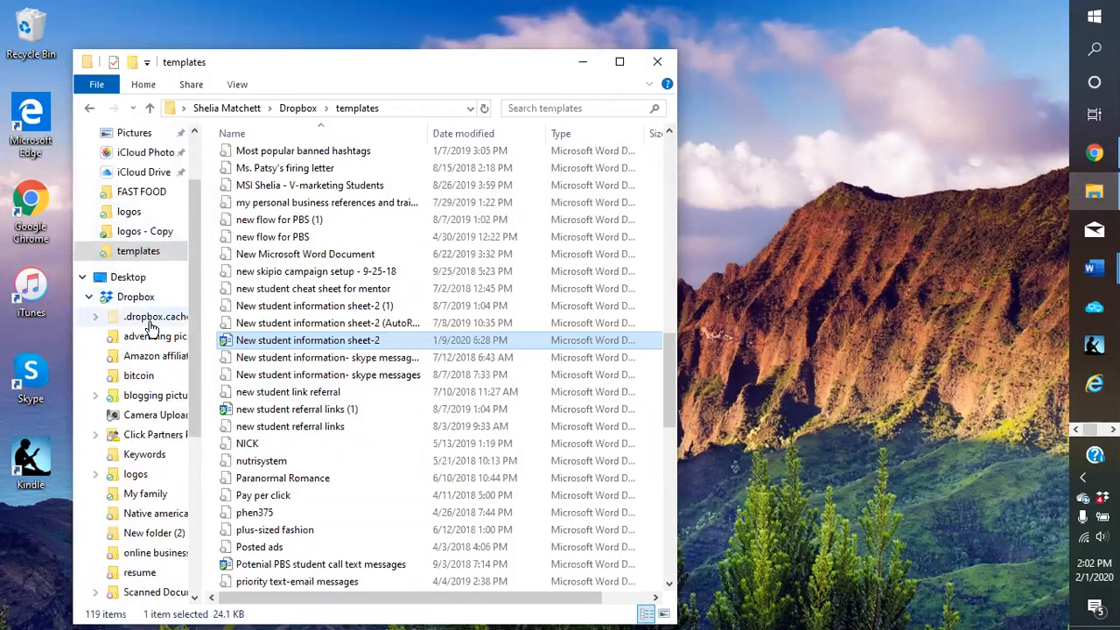
click(146, 398)
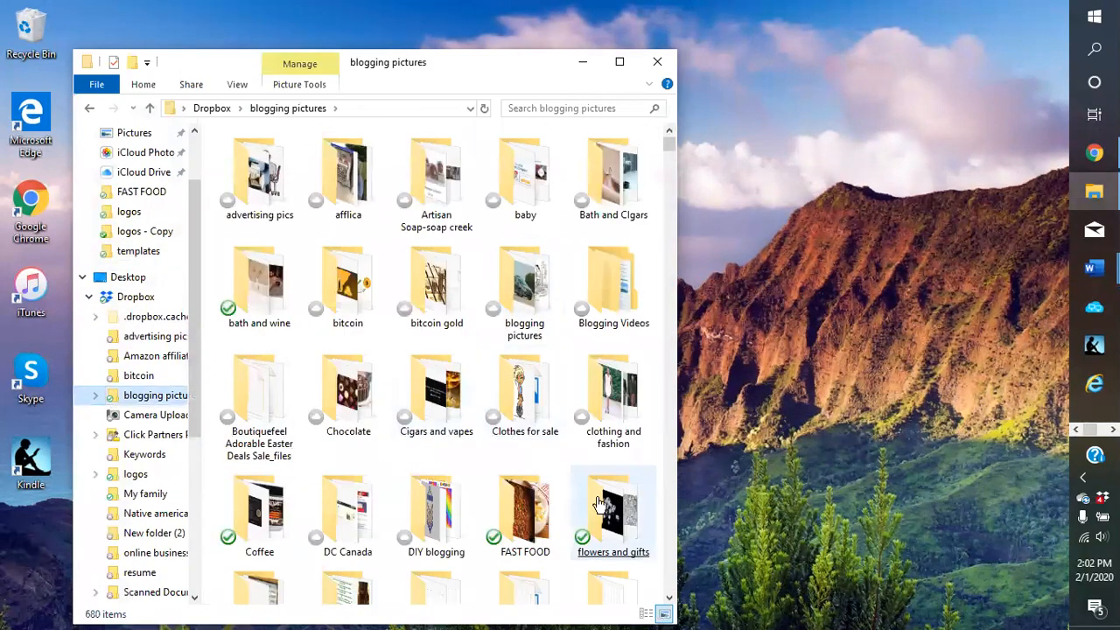
double_click(260, 529)
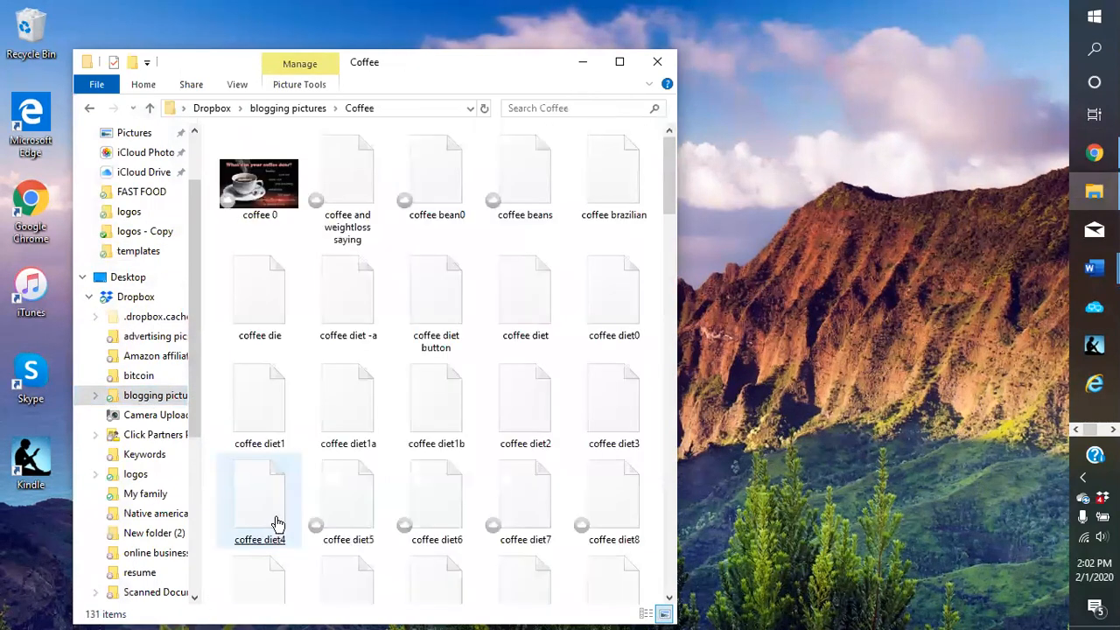
scroll(499, 313, down, 10)
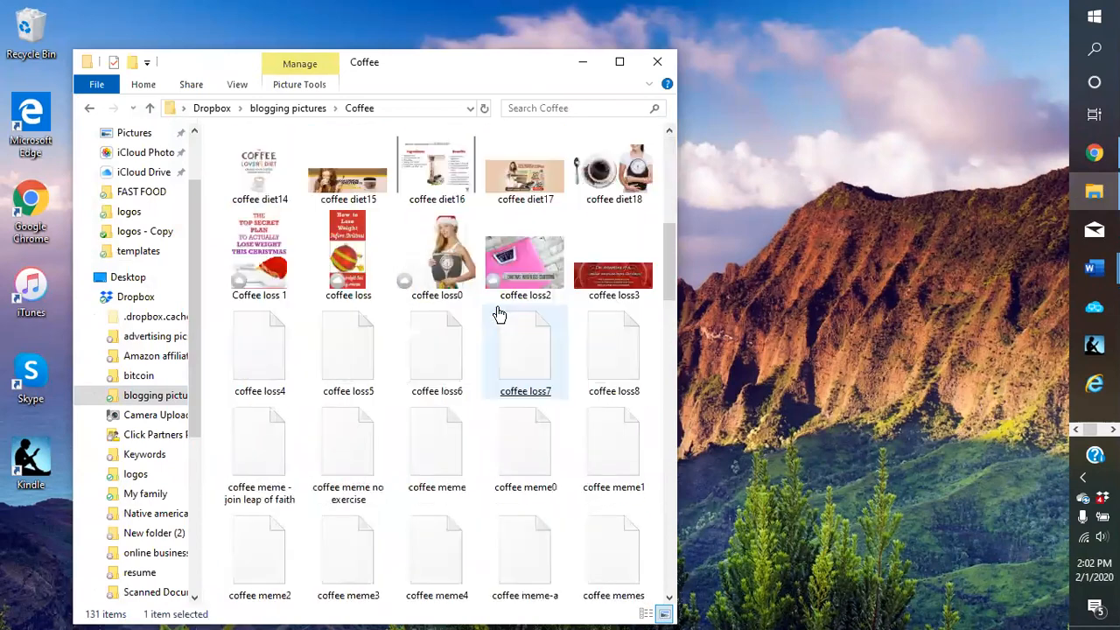
scroll(499, 313, down, 5)
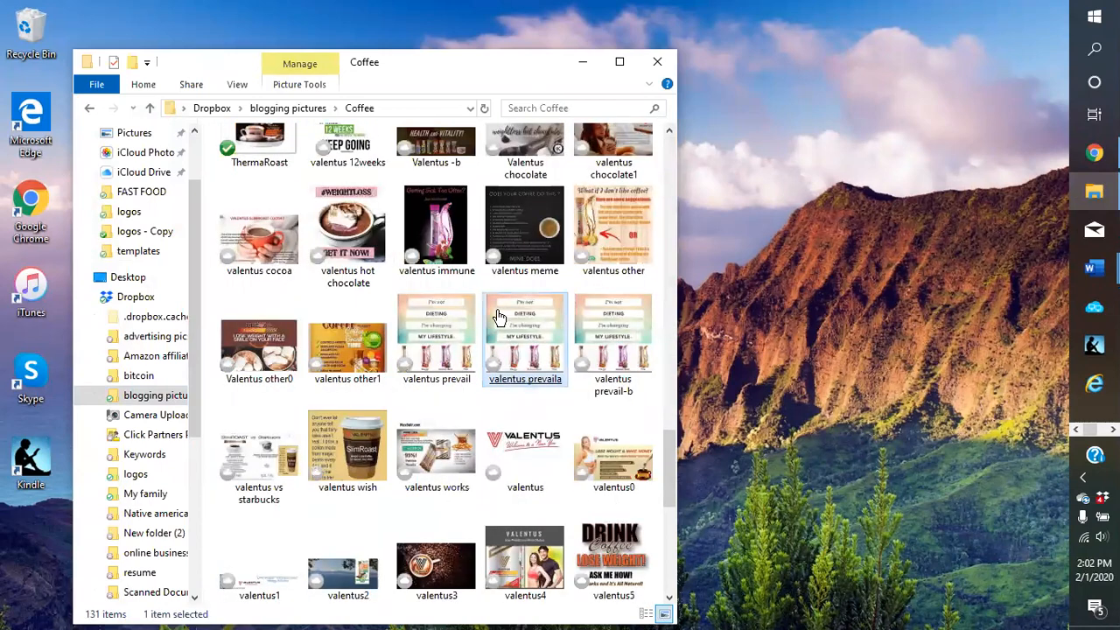
Open ThermaRoast.PNG in Photos to check it, then close Photos, leaving the desktop showing
click(255, 150)
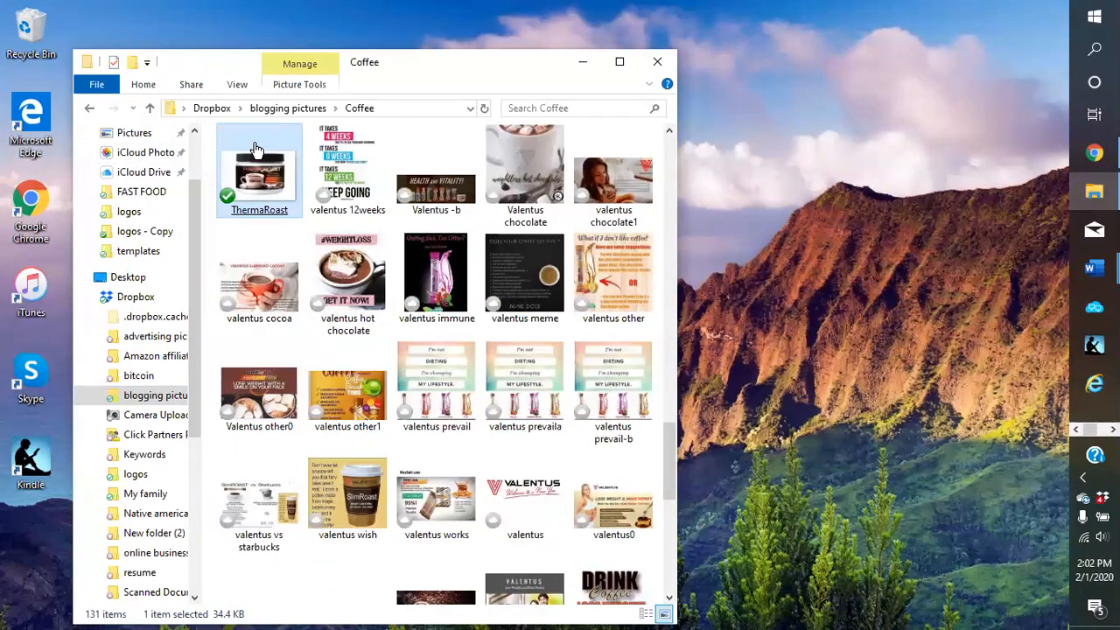
double_click(255, 150)
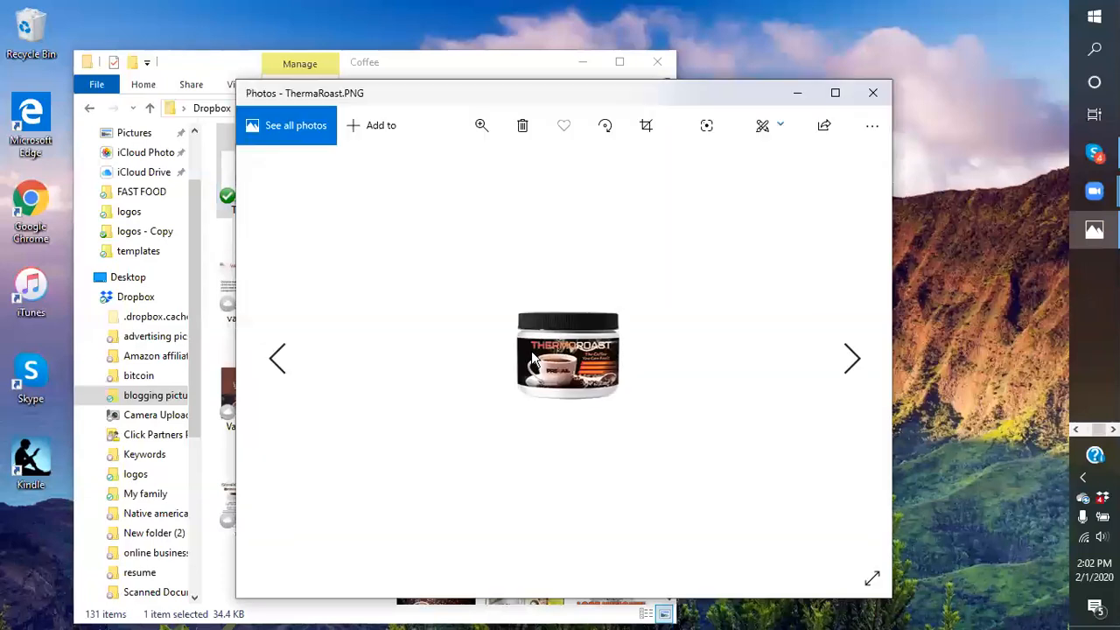
click(585, 67)
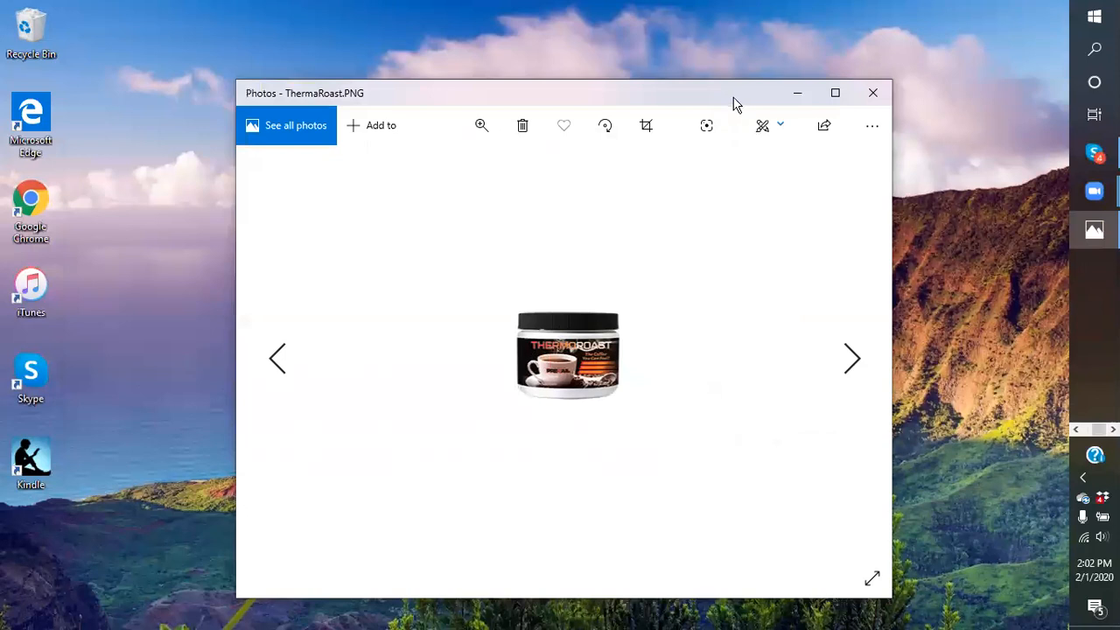
drag(735, 103, 606, 96)
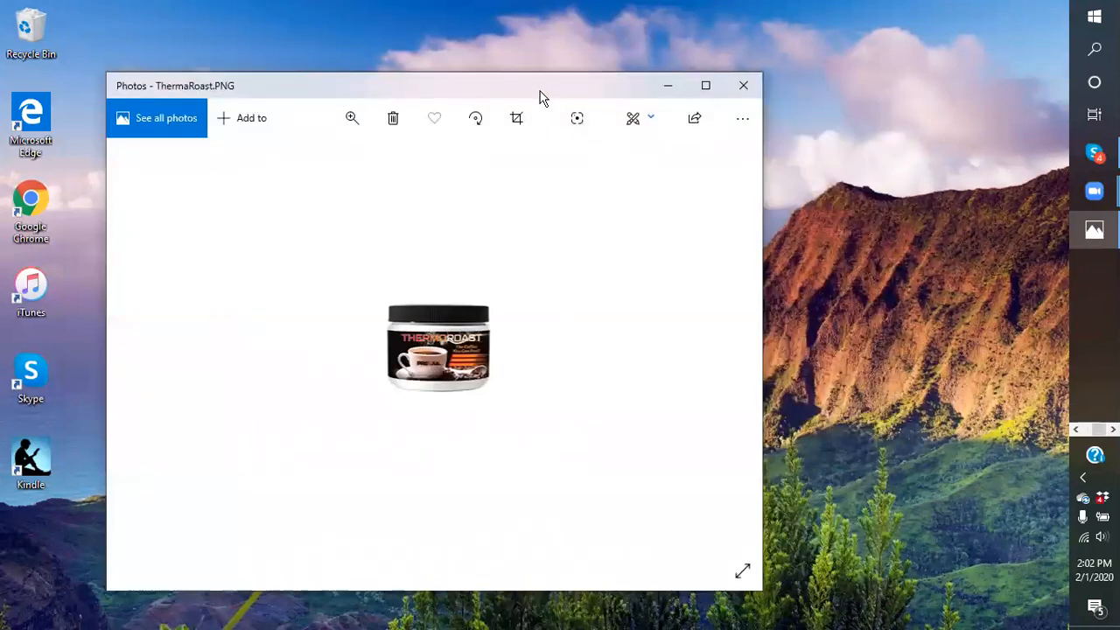
drag(541, 97, 499, 109)
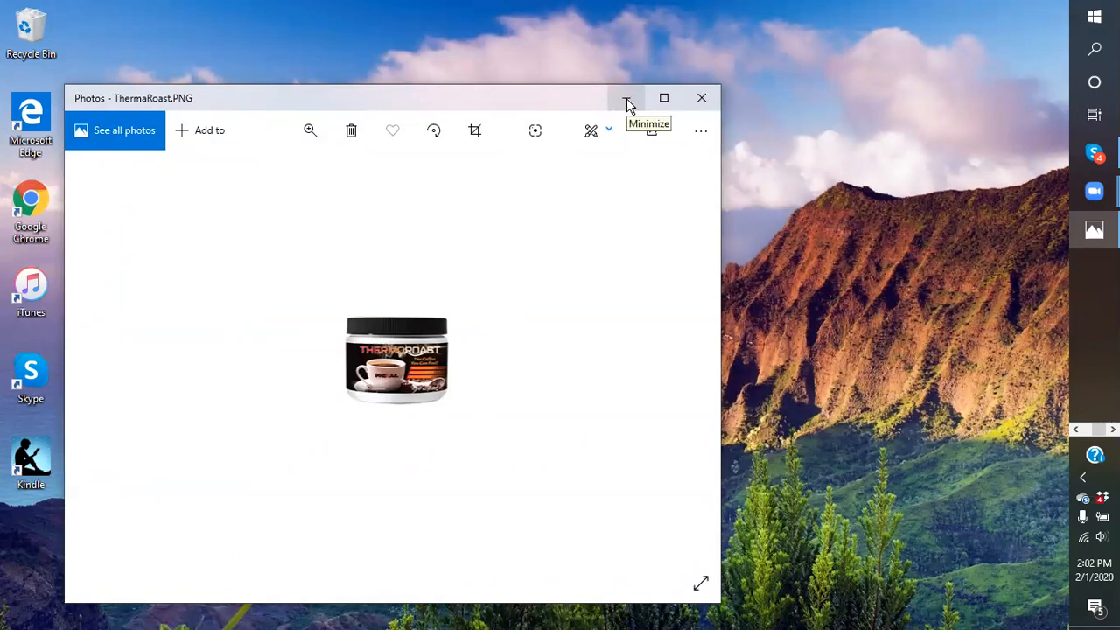
click(703, 100)
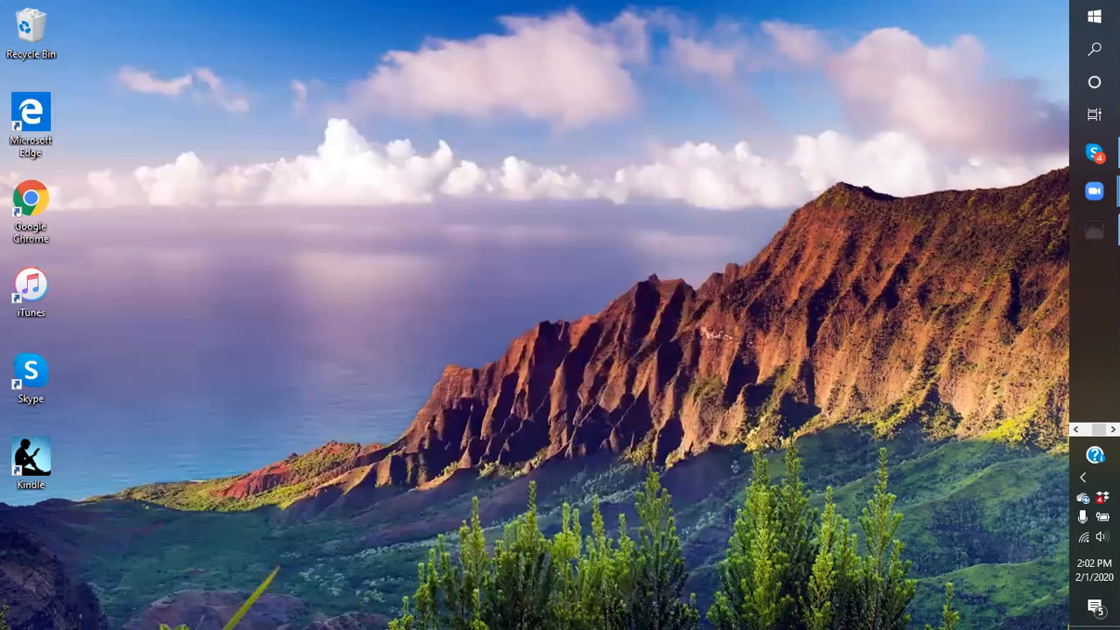
click(1077, 430)
Launch Paint via Windows search and drag the ThermaRoast image from the Coffee folder into it
click(1094, 191)
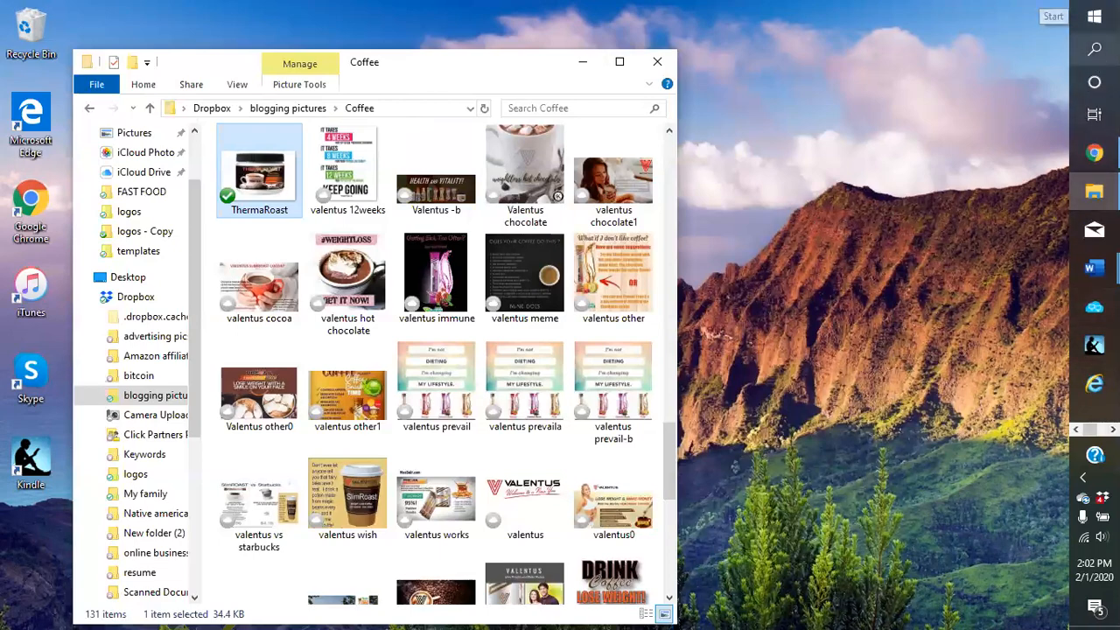
click(1094, 48)
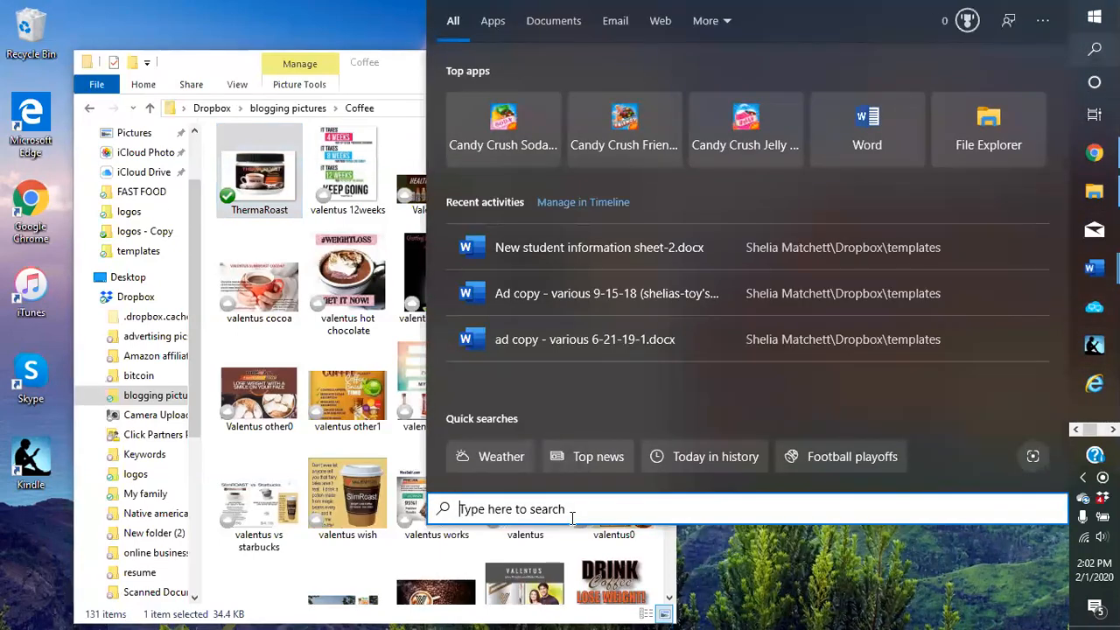
text(paint)
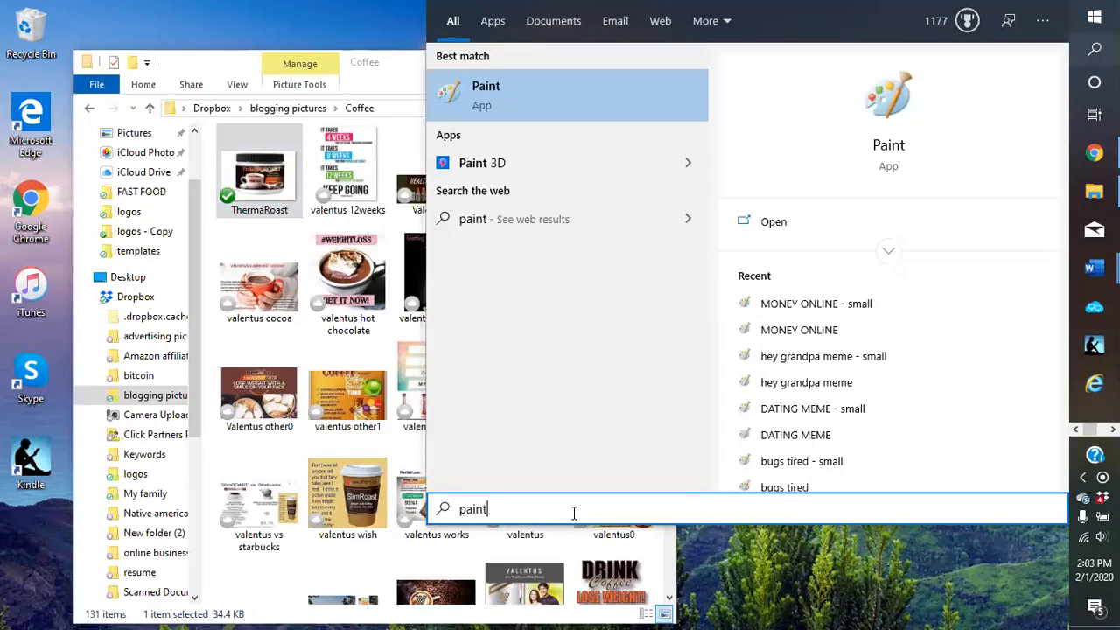
click(480, 91)
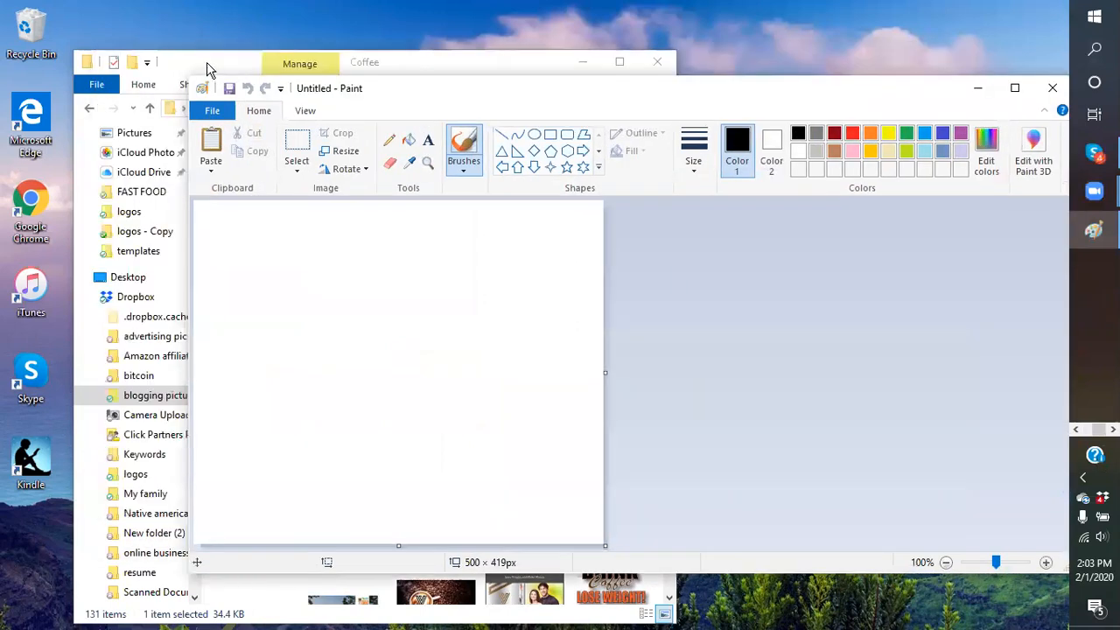
click(206, 62)
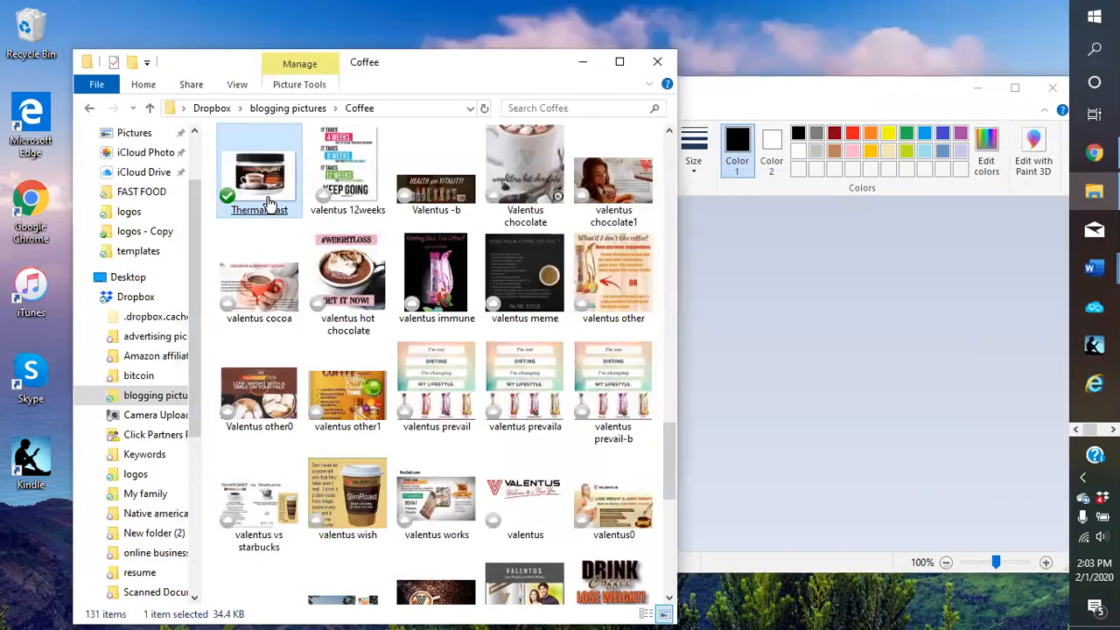
mouse_move(267, 204)
mouse_down()
mouse_move(792, 320)
mouse_move(779, 299)
mouse_up()
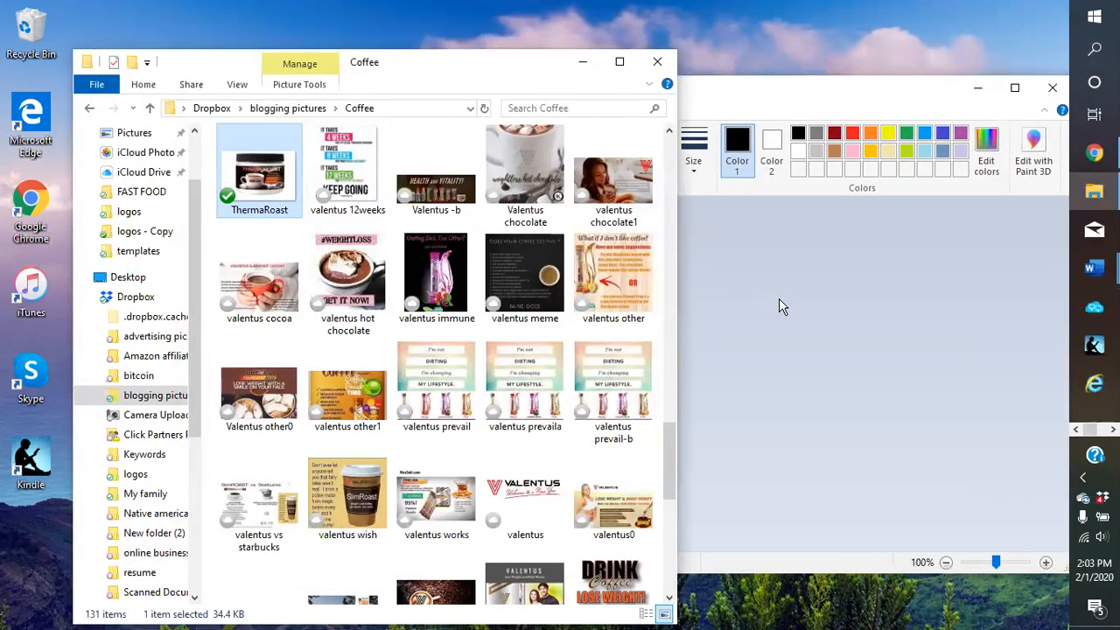
click(583, 66)
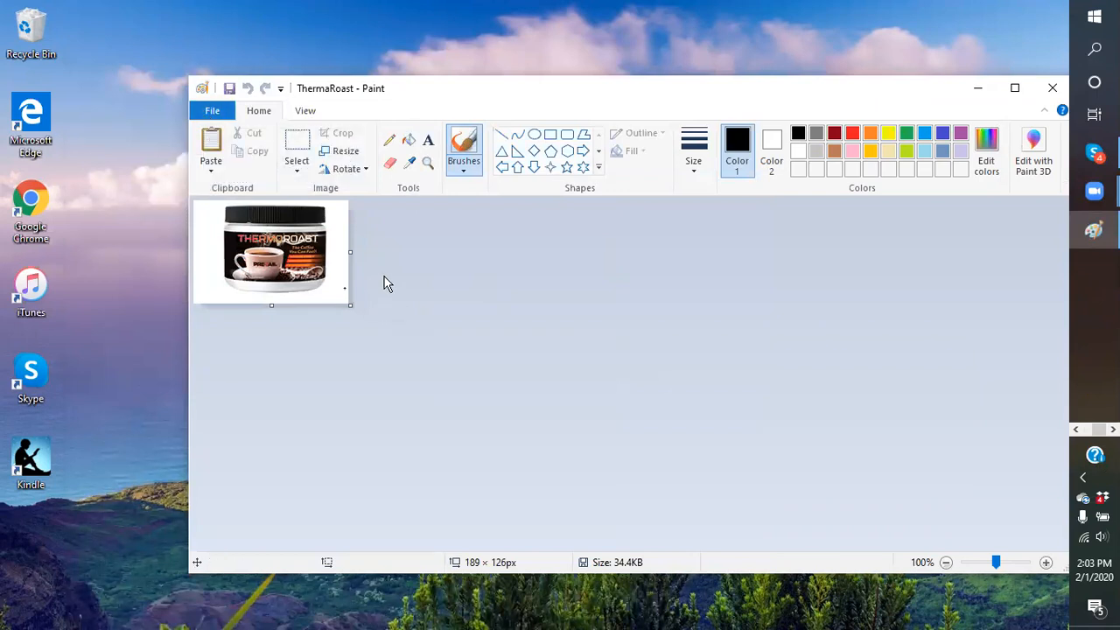
Start a Save as PNG picture copy of the ThermaRoast image
click(212, 114)
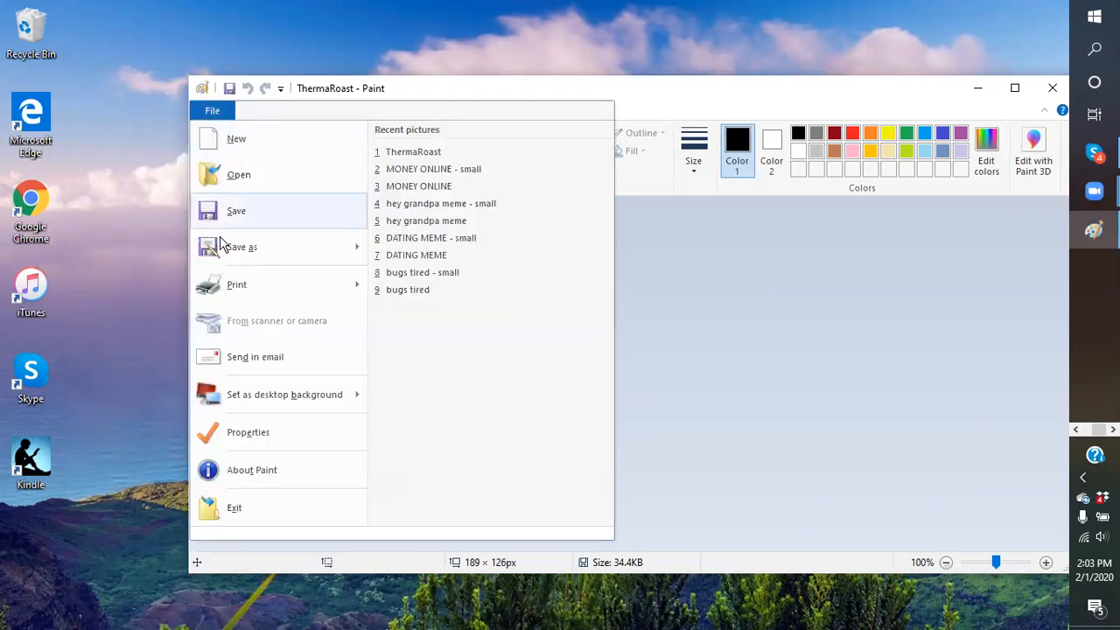
mouse_move(220, 252)
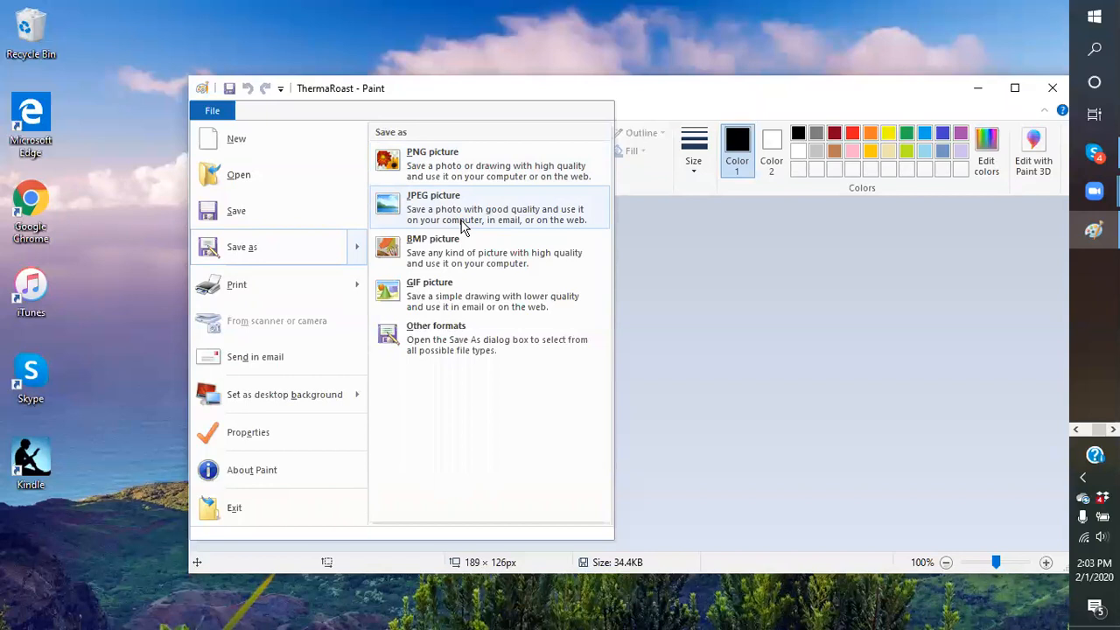
click(429, 167)
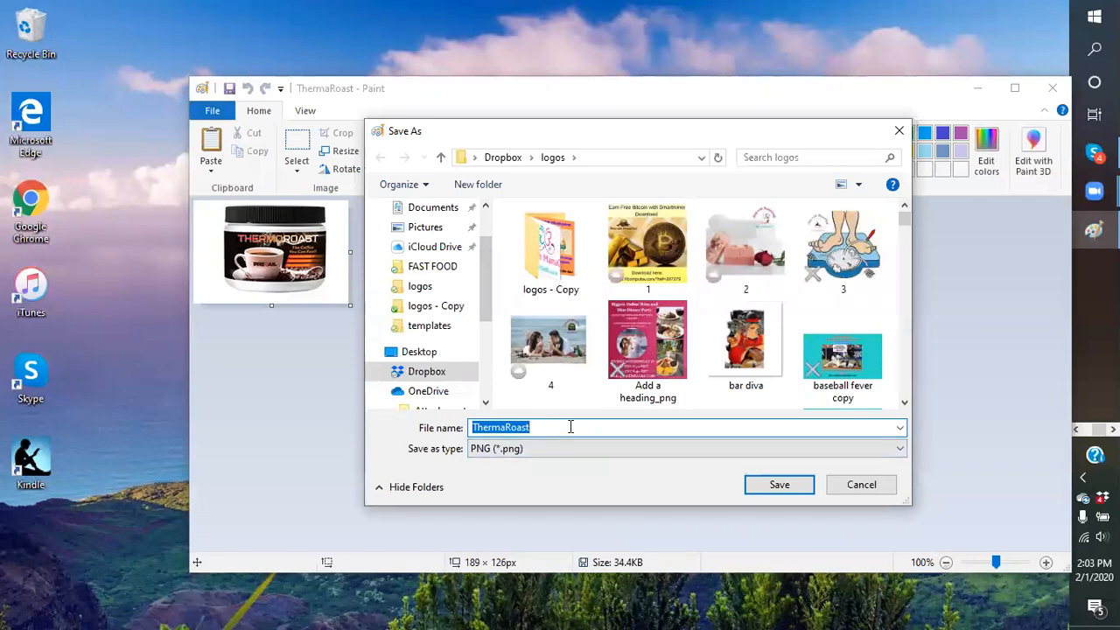
Browse the Dropbox folder contents in the Save As dialog
click(550, 427)
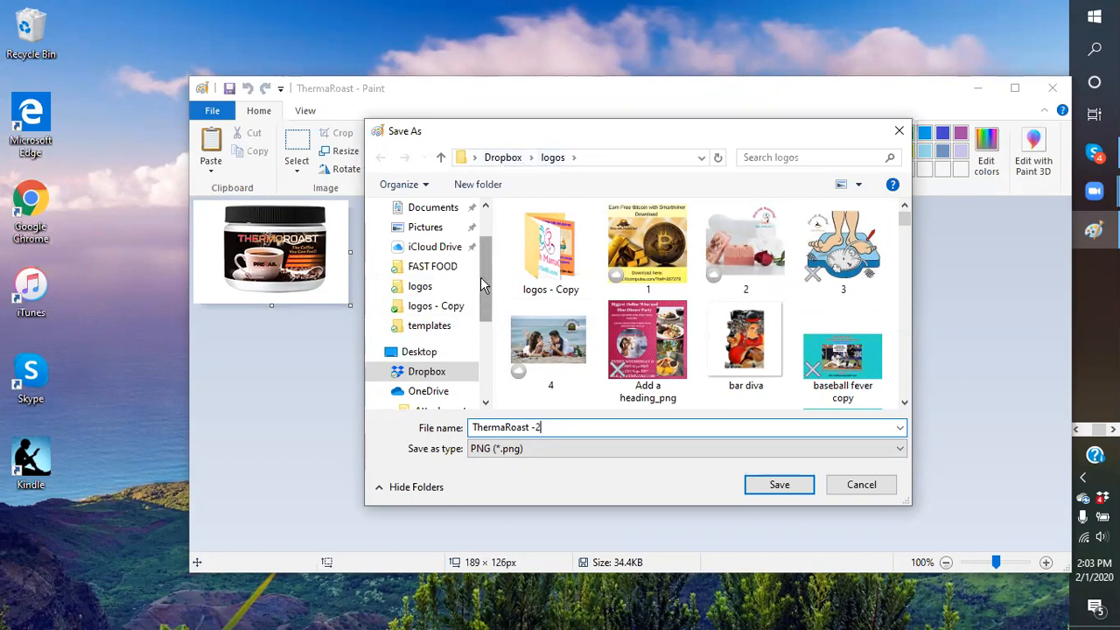
scroll(480, 282, down, 2)
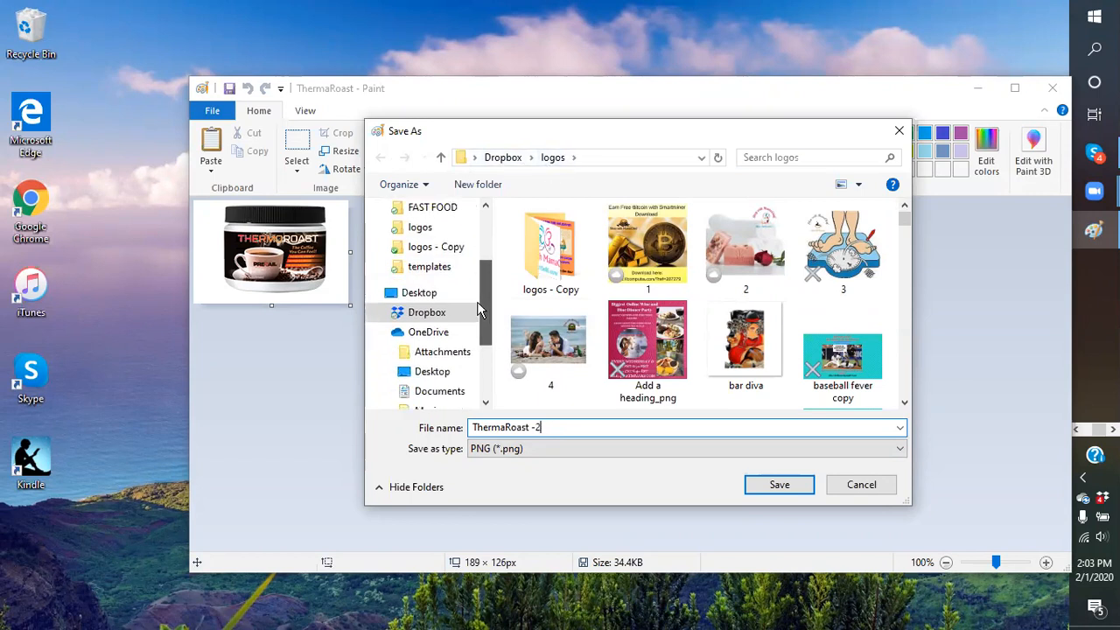
scroll(480, 281, up, 3)
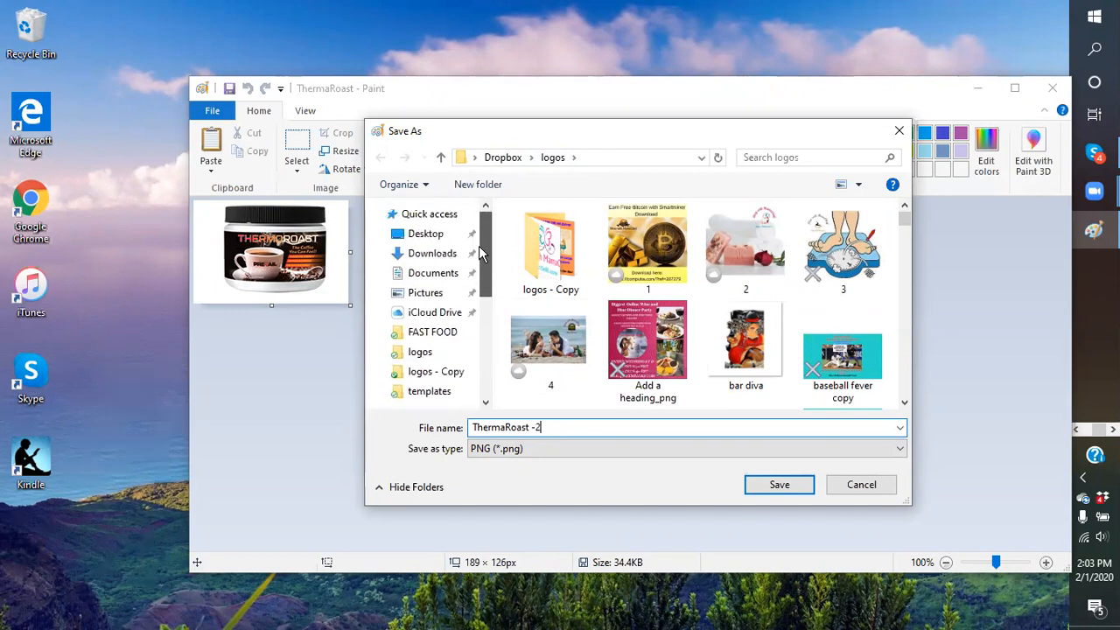
scroll(479, 249, down, 2)
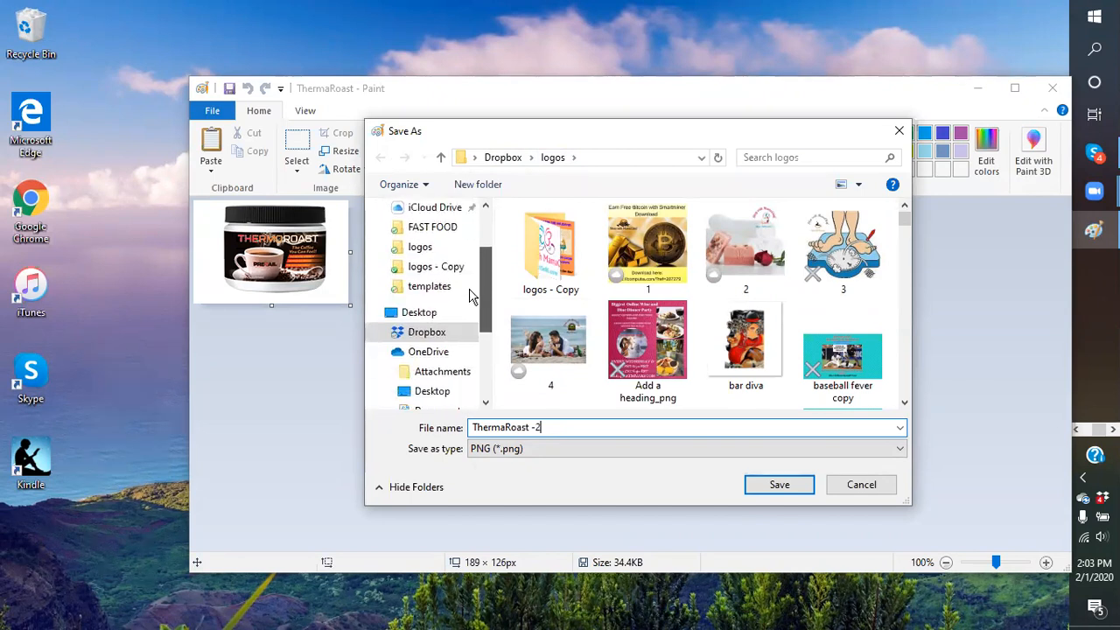
click(432, 332)
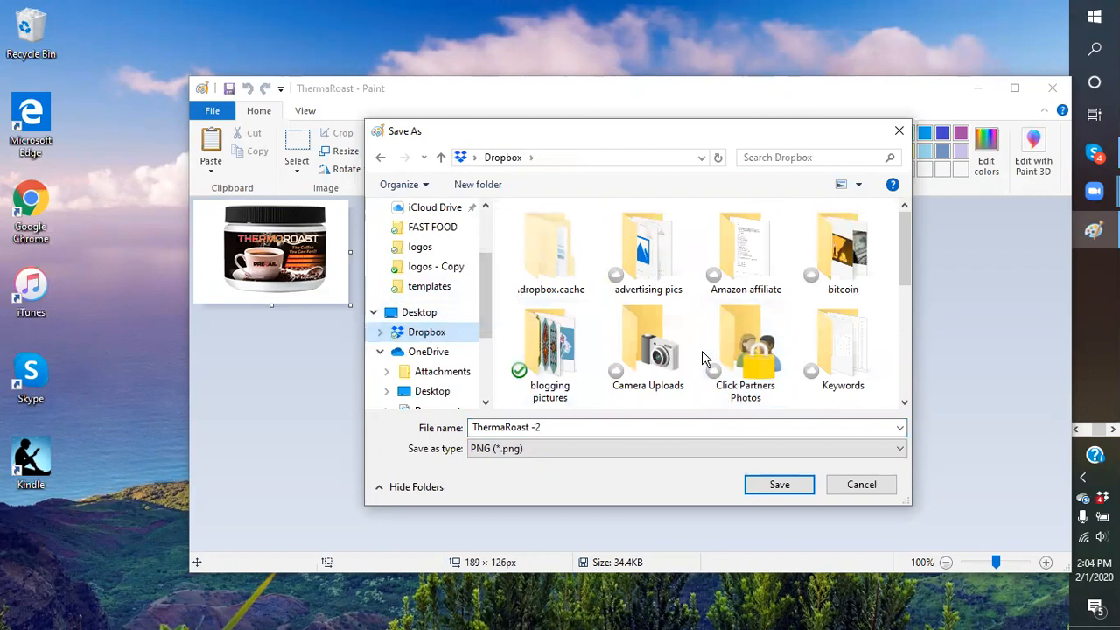
scroll(705, 355, down, 1)
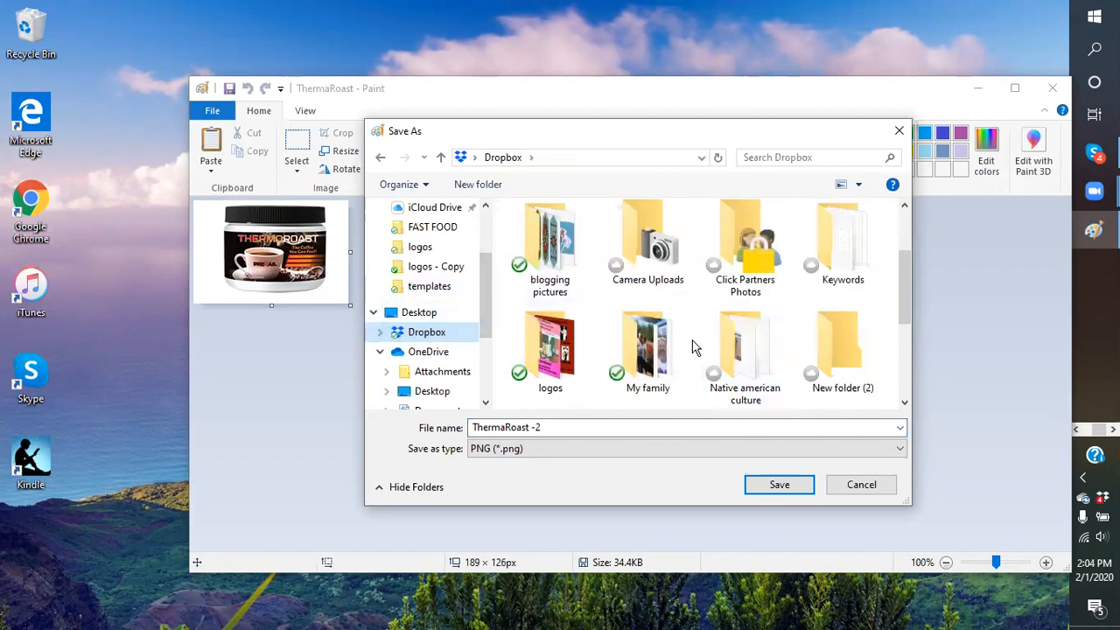
scroll(711, 354, up, 1)
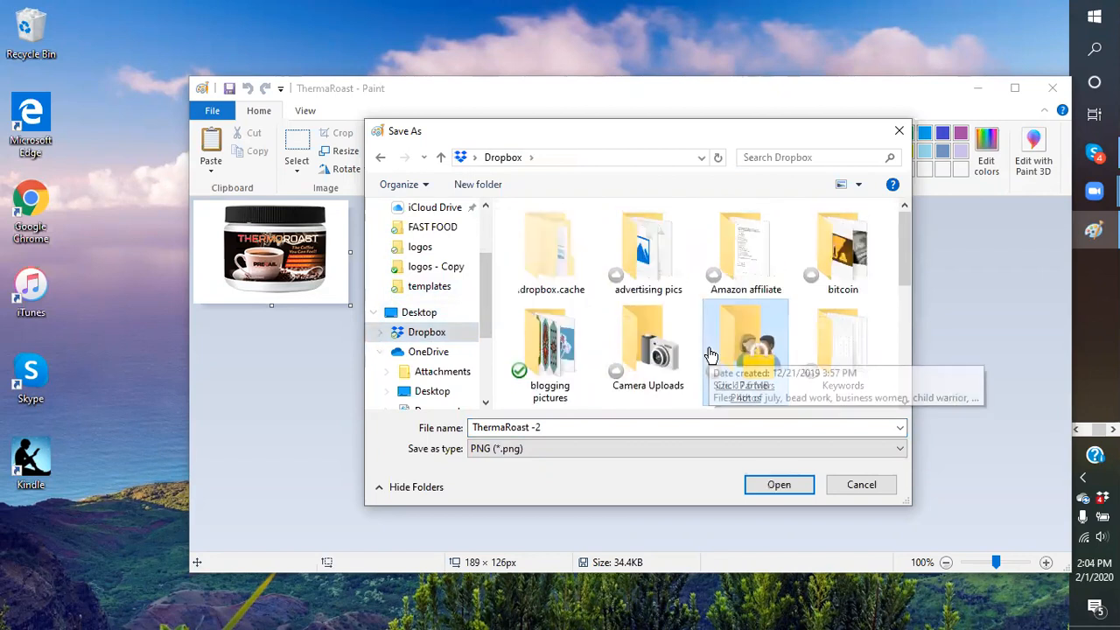
scroll(709, 354, down, 5)
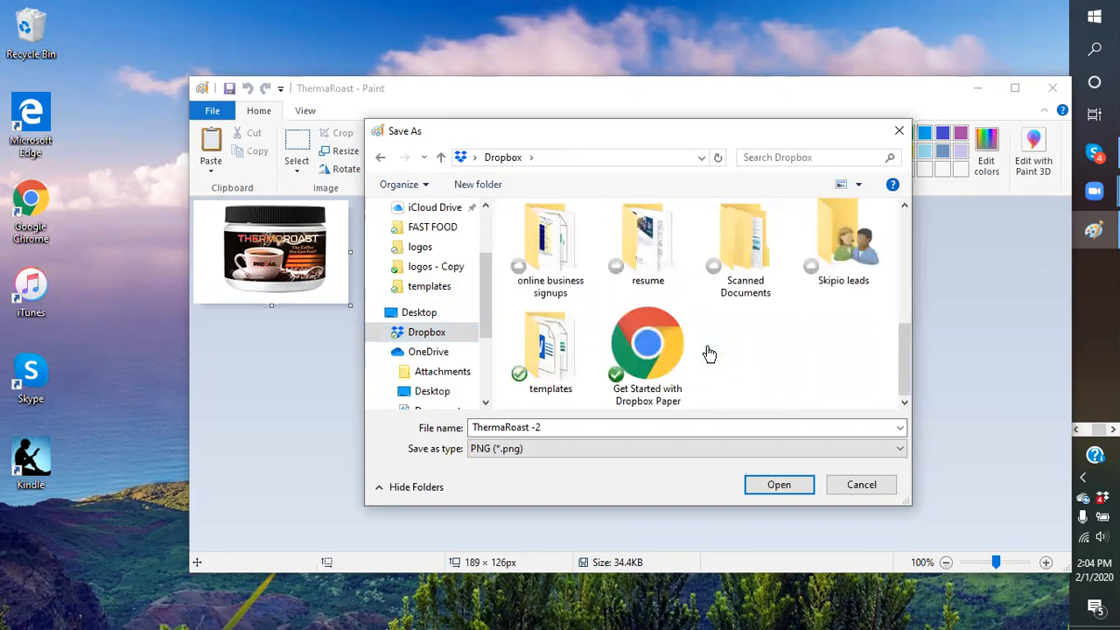
scroll(710, 354, up, 1)
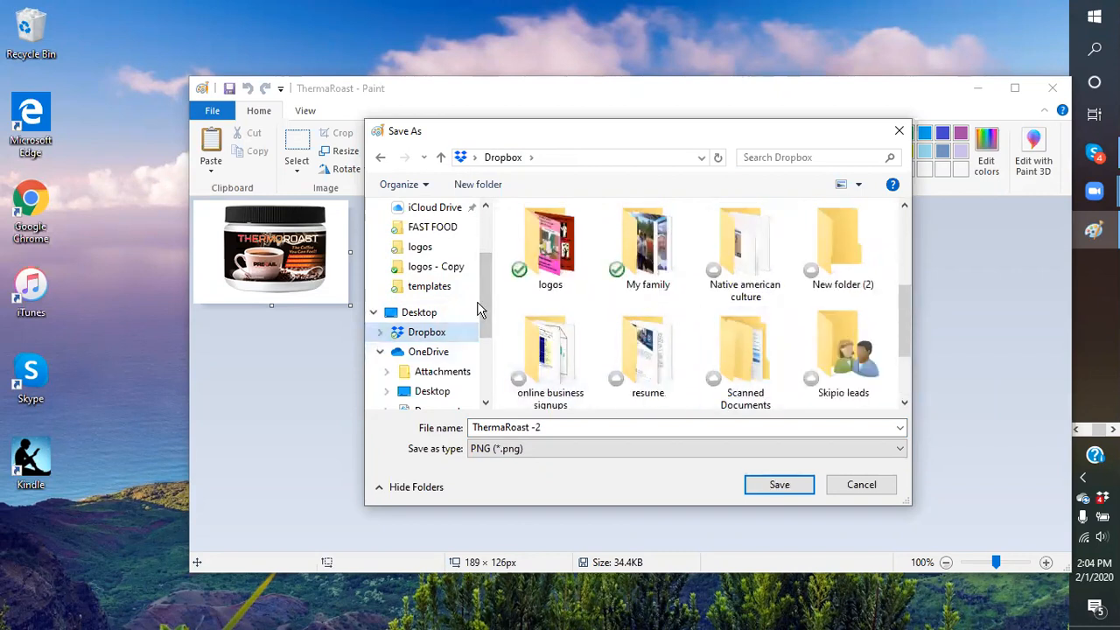
drag(482, 298, 487, 223)
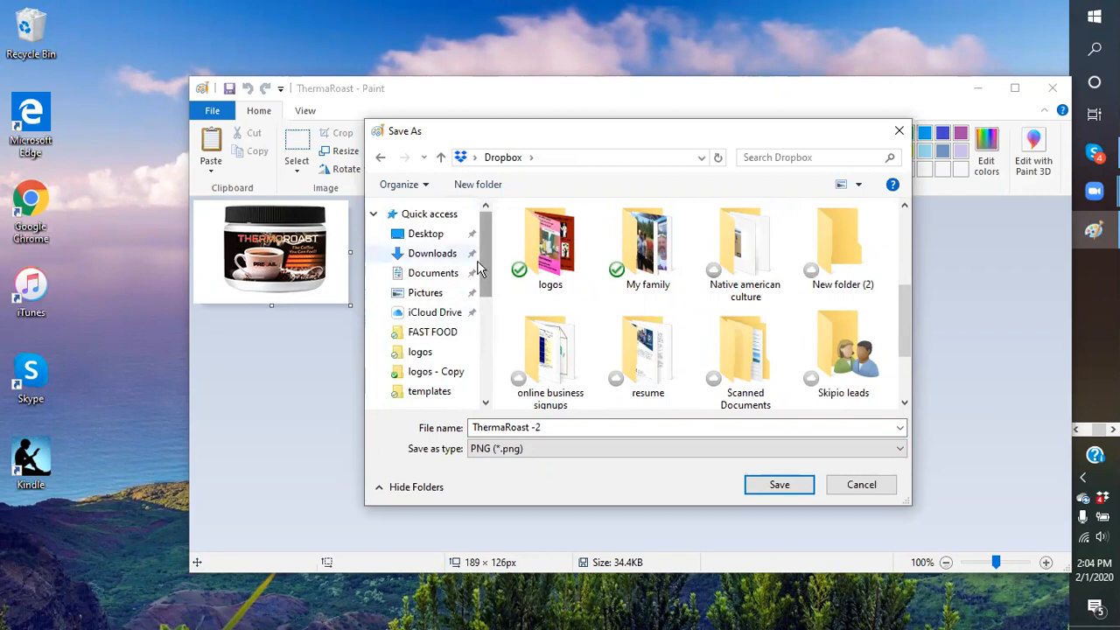
Navigate to blogging pictures > Coffee as the save location
click(556, 159)
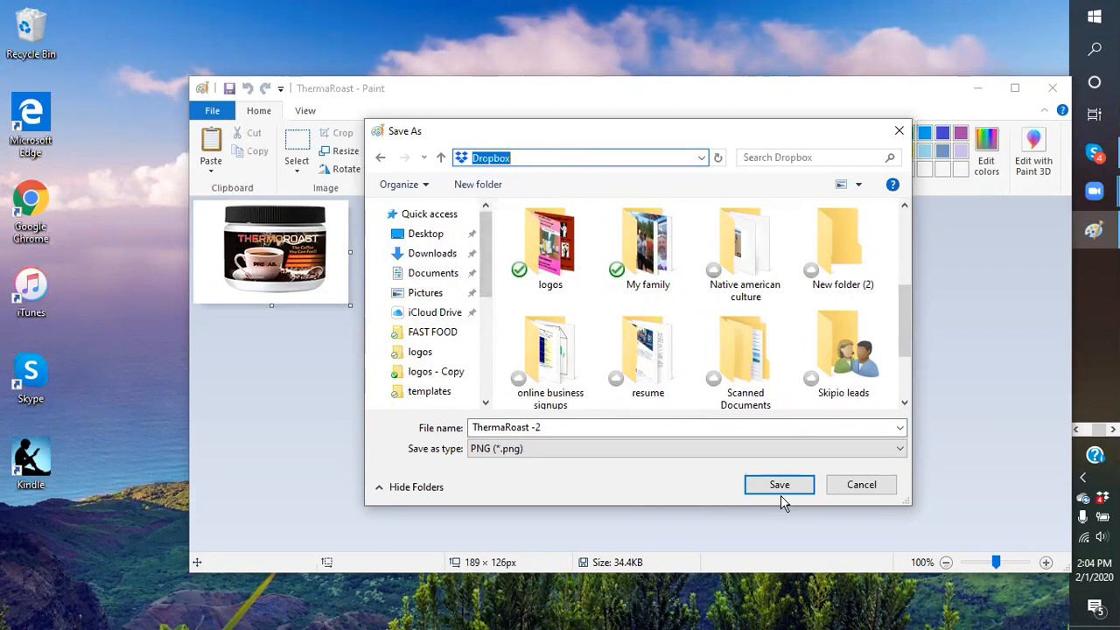
scroll(771, 341, up, 1)
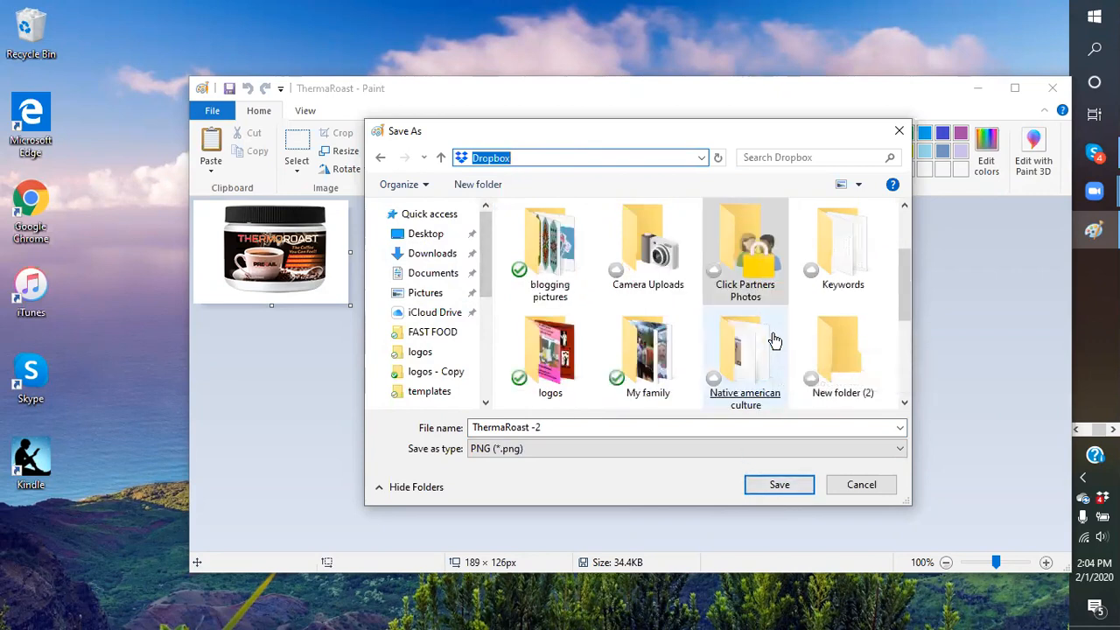
double_click(550, 249)
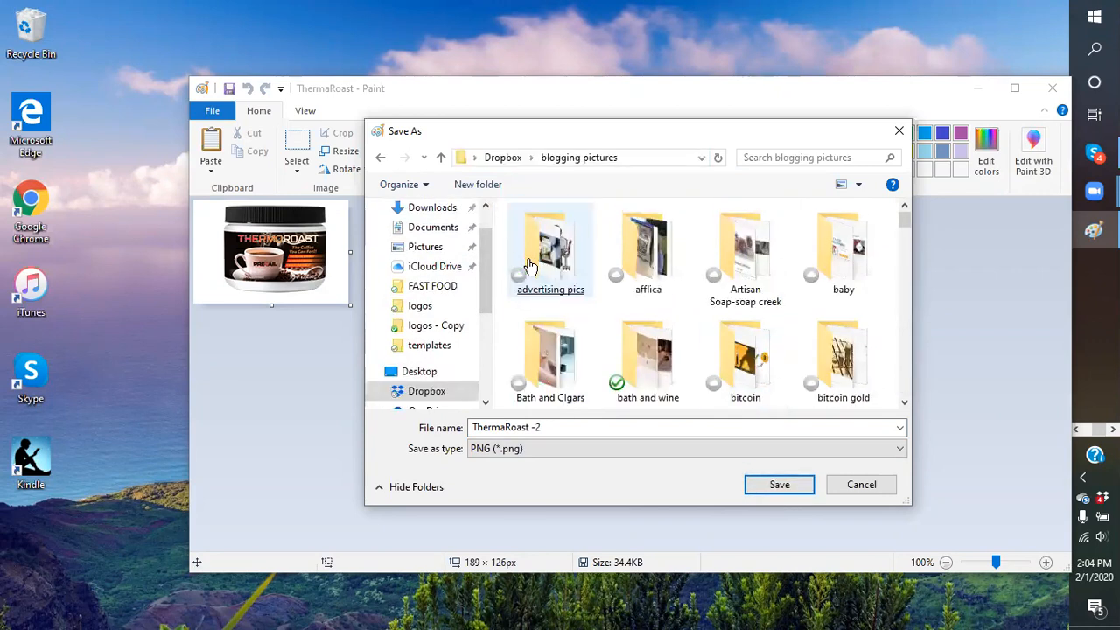
scroll(758, 359, down, 2)
scroll(700, 355, down, 1)
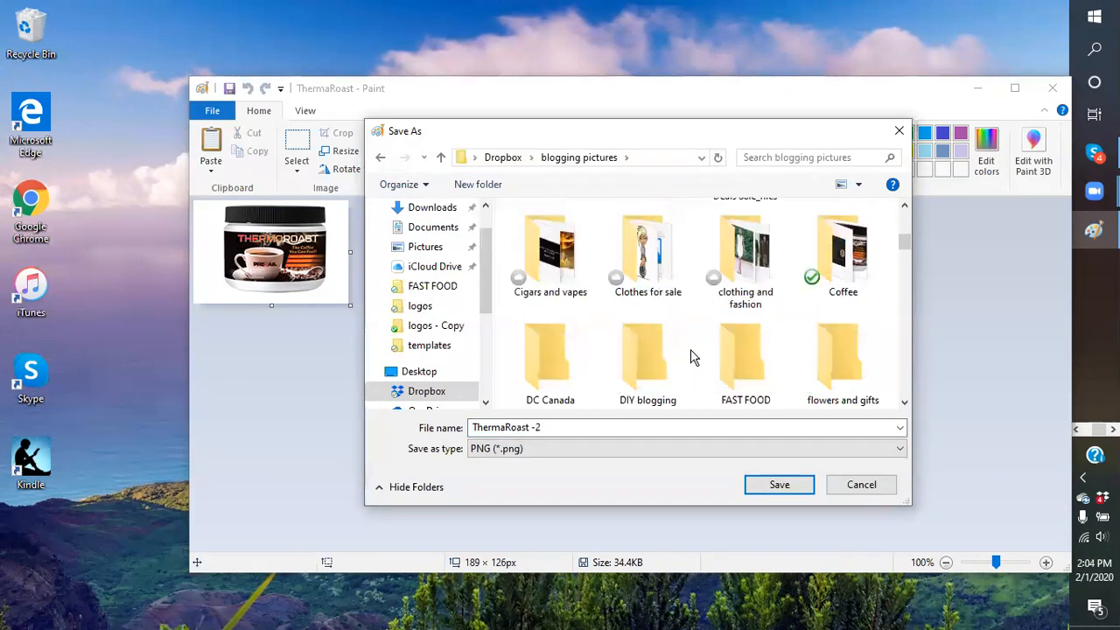
double_click(843, 254)
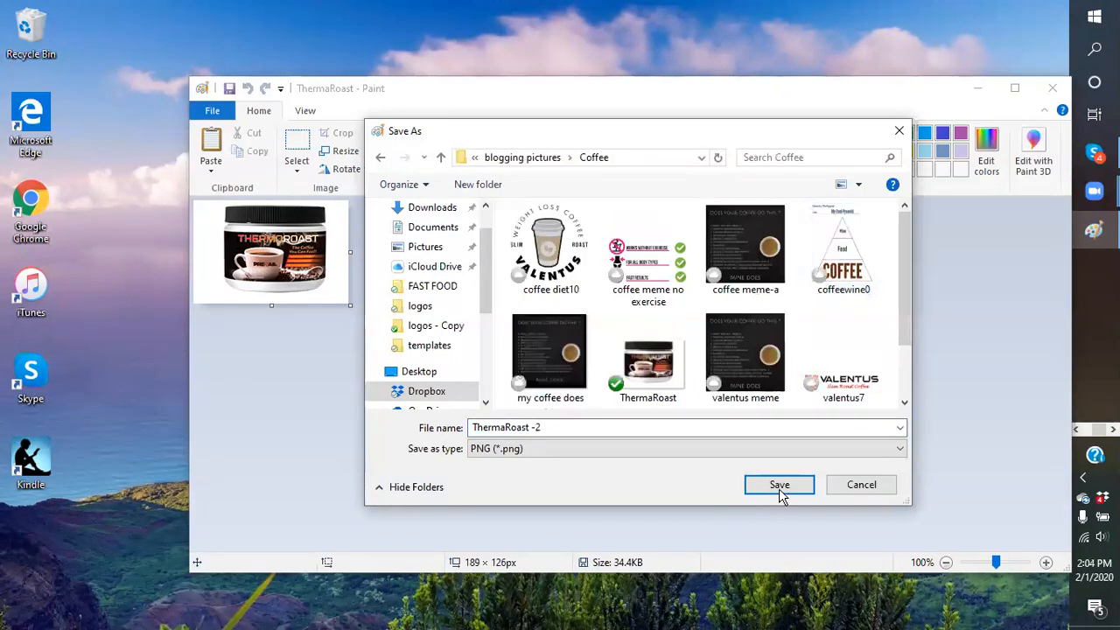
Save the PNG as ThermaRoast -2, accept the transparency warning, and close Paint
click(778, 487)
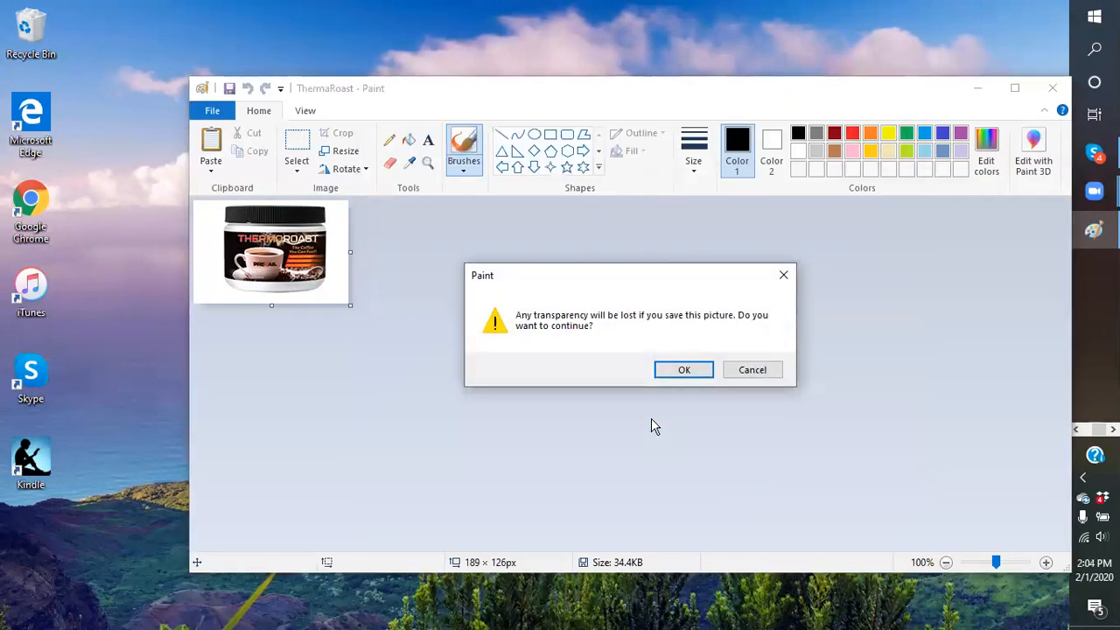
click(683, 371)
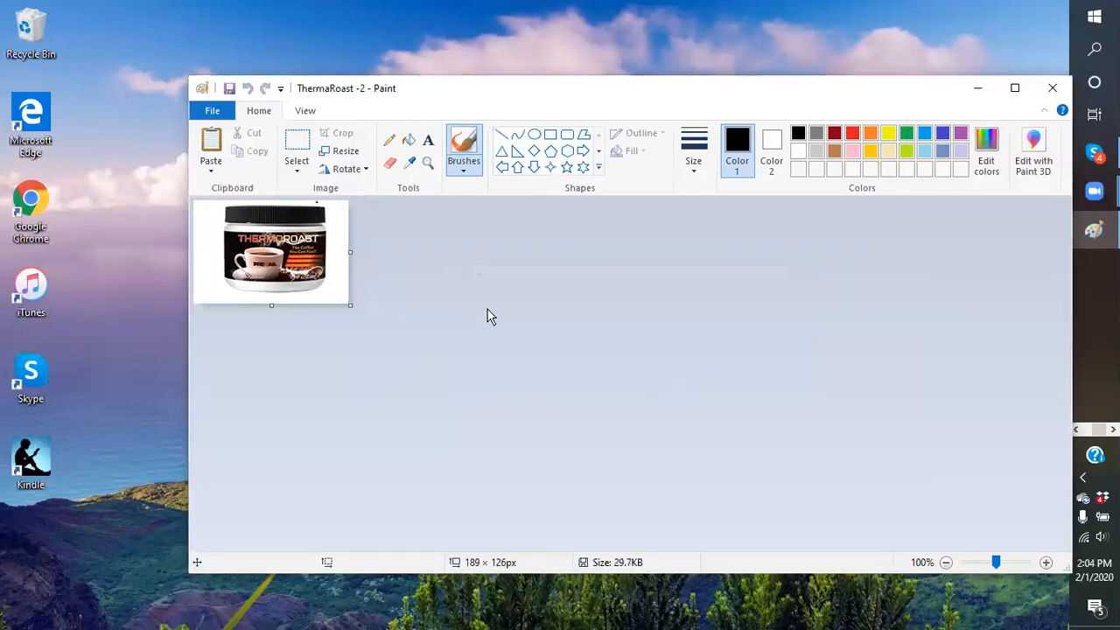
click(1054, 90)
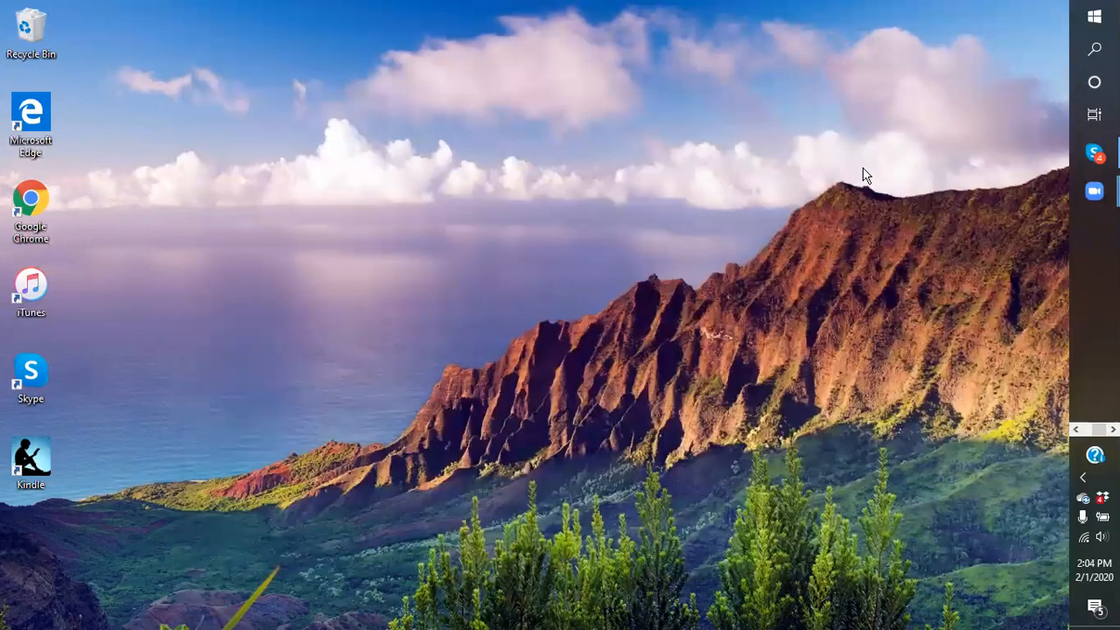
In the Coffee folder, compare the file sizes of ThermaRoast -2 and the original ThermaRoast
click(1077, 429)
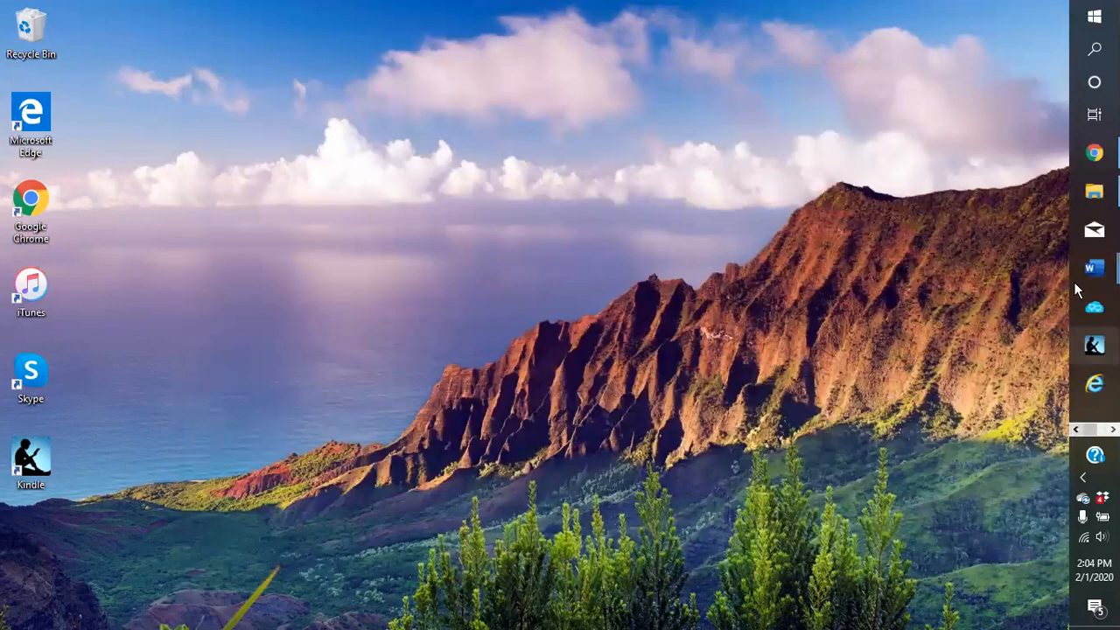
click(1095, 191)
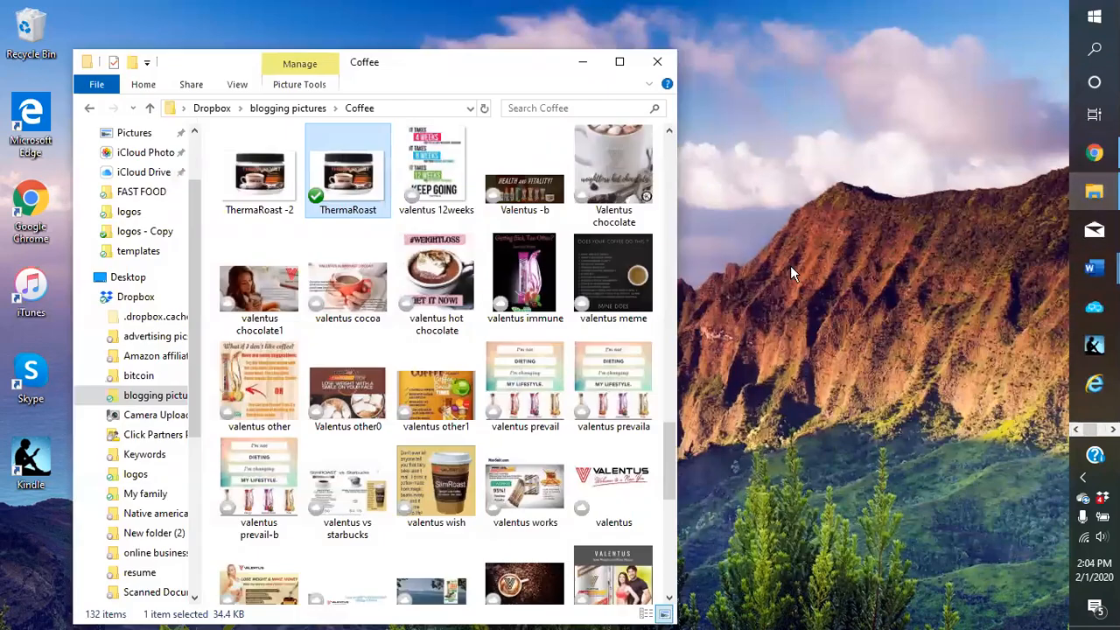
click(273, 216)
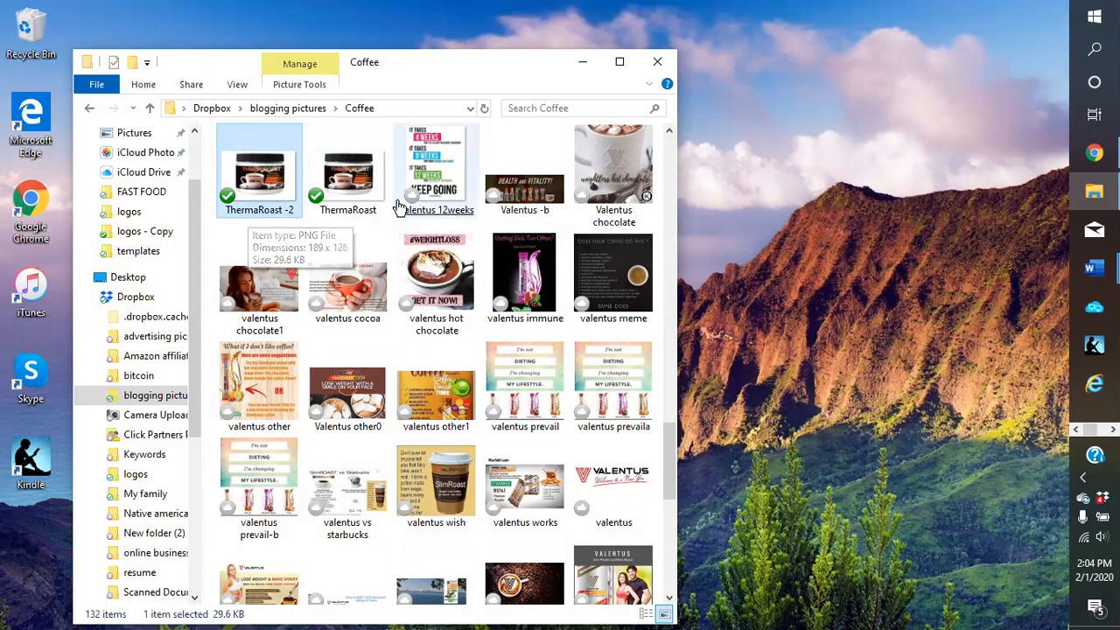
click(350, 218)
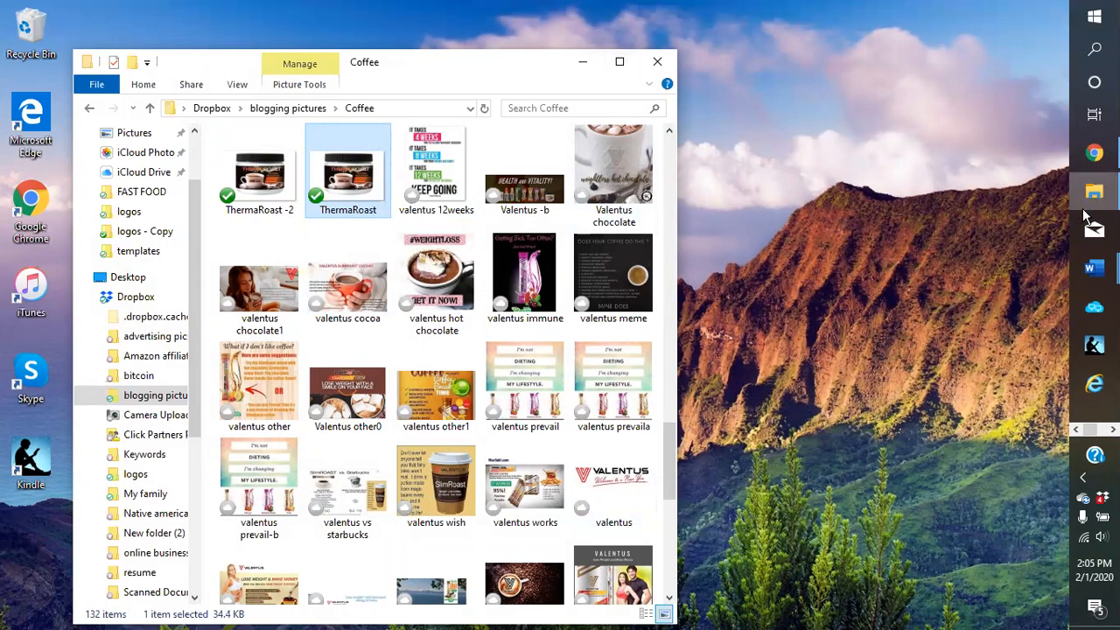
Launch Paint from Windows search to get a blank Untitled canvas
click(1113, 430)
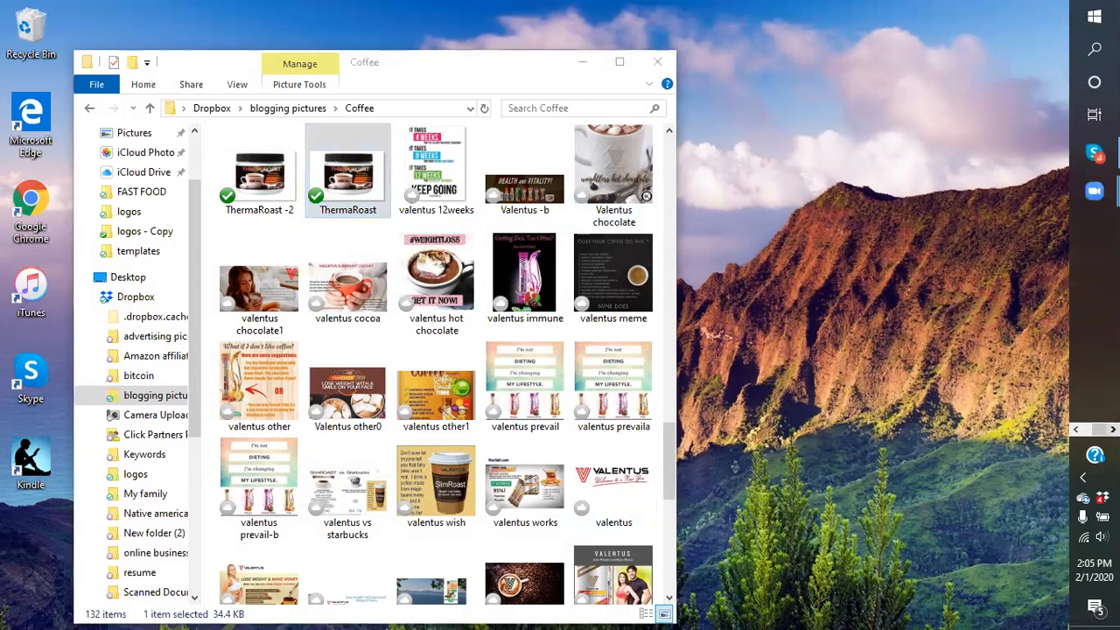
click(1076, 430)
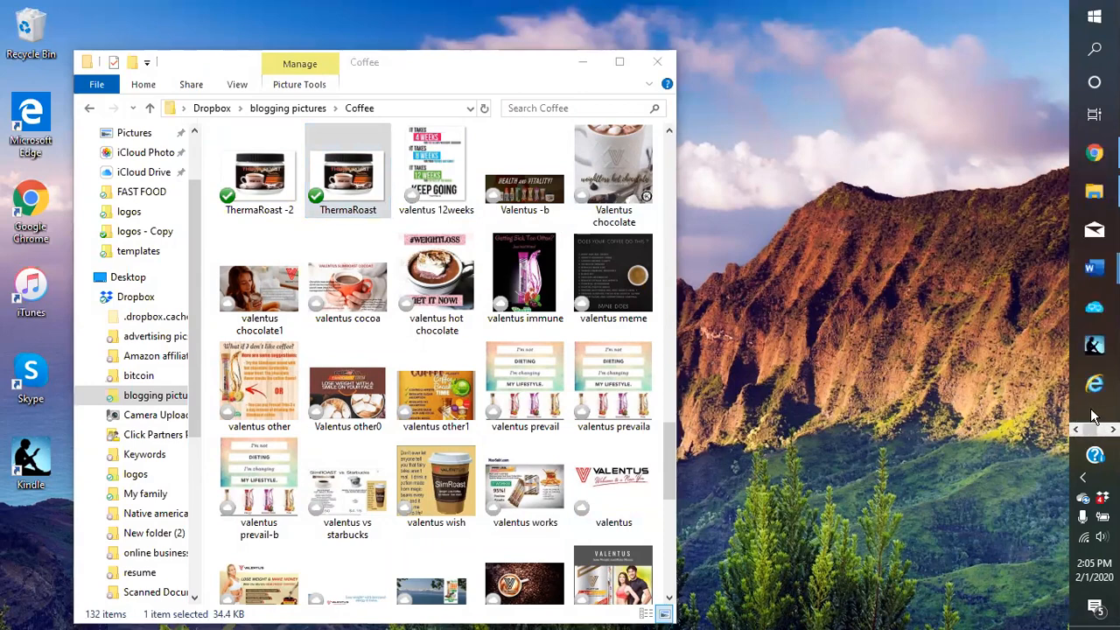
click(1094, 49)
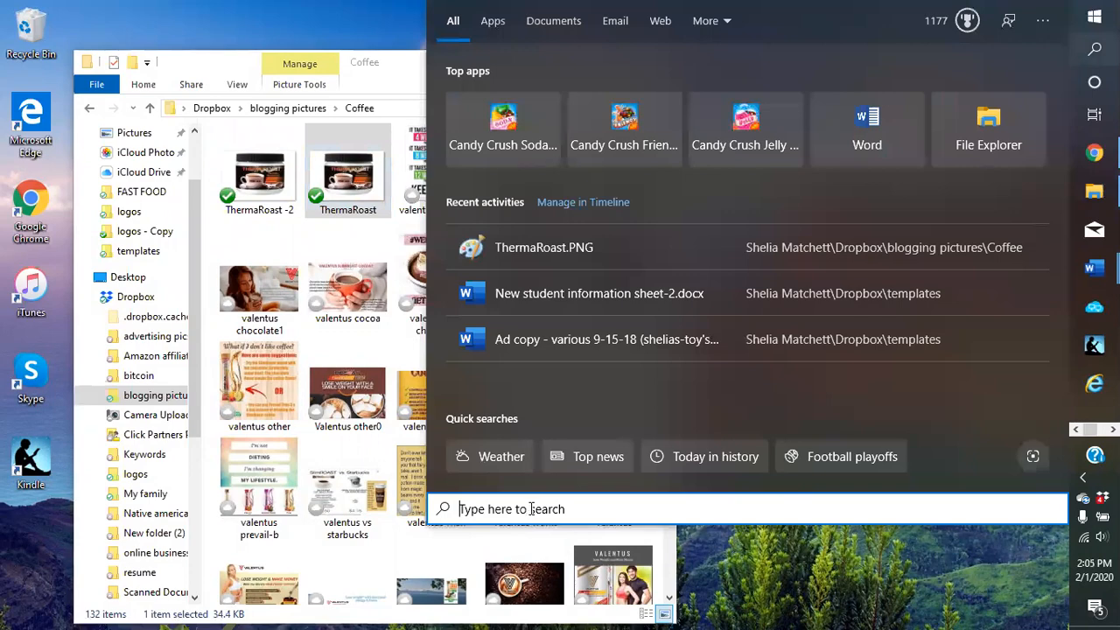
text(paint)
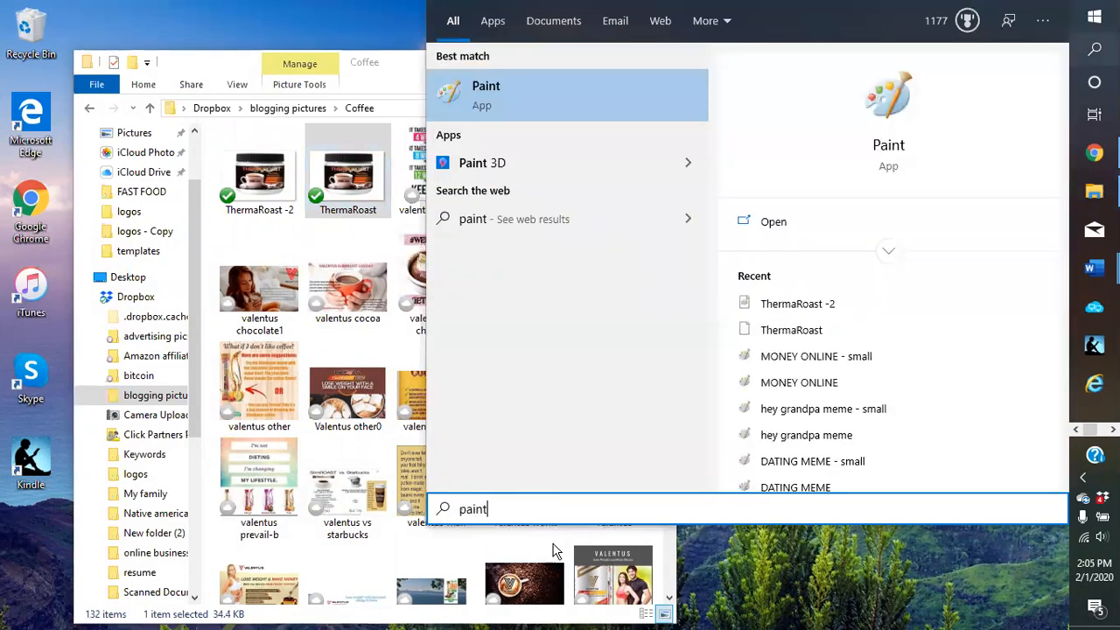
click(485, 92)
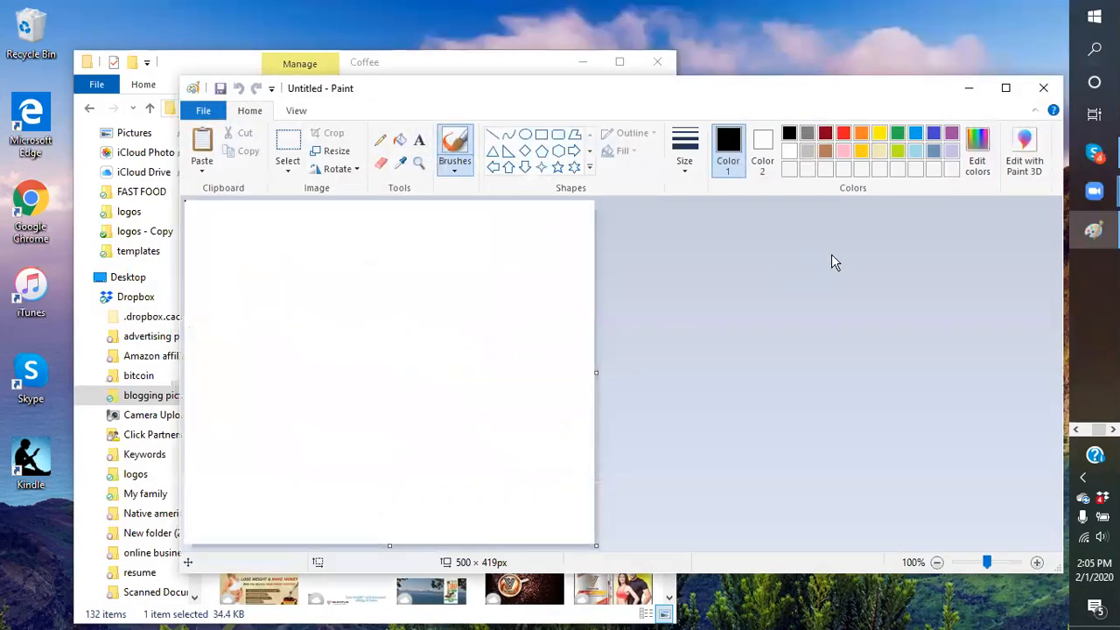
Navigate from Coffee up to blogging pictures > logos and drag the BITCOIN image into Paint
click(467, 56)
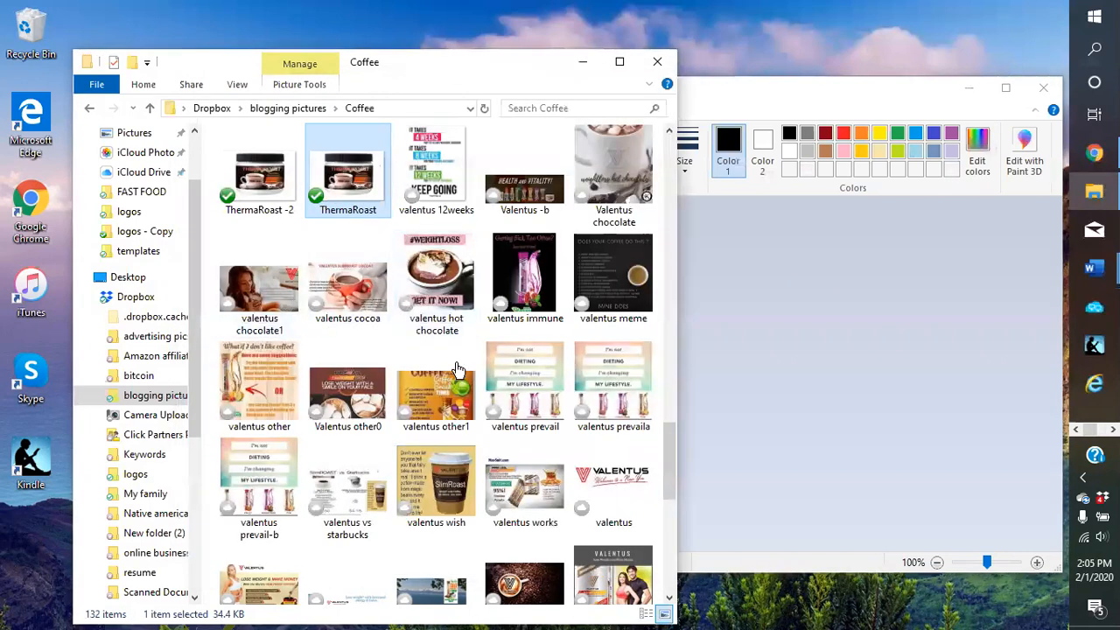
click(348, 322)
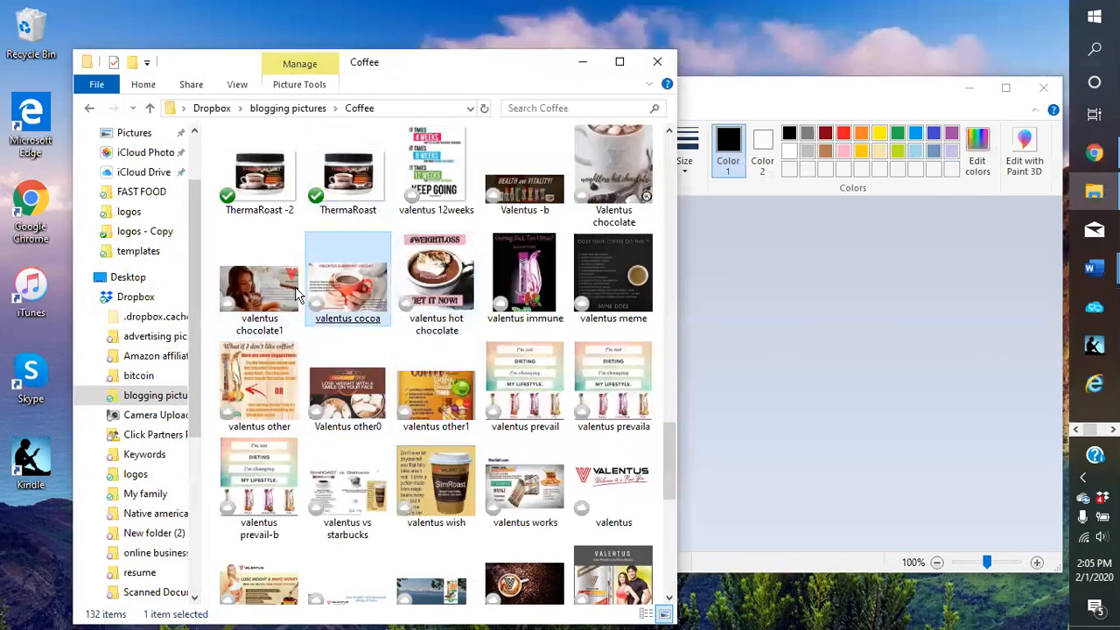
click(274, 113)
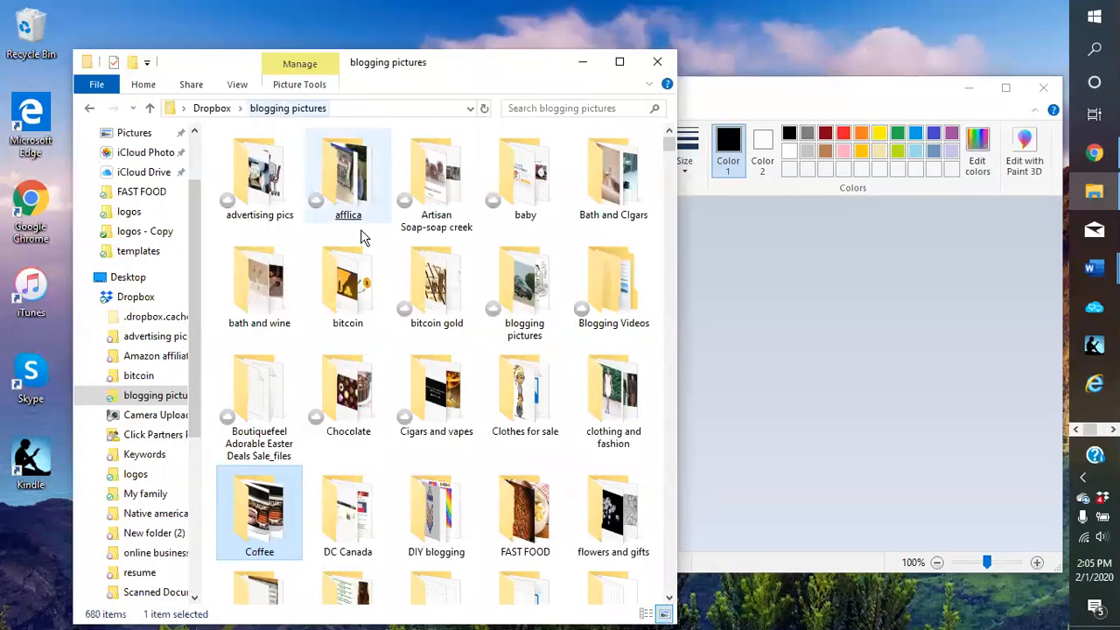
scroll(390, 349, down, 10)
click(388, 365)
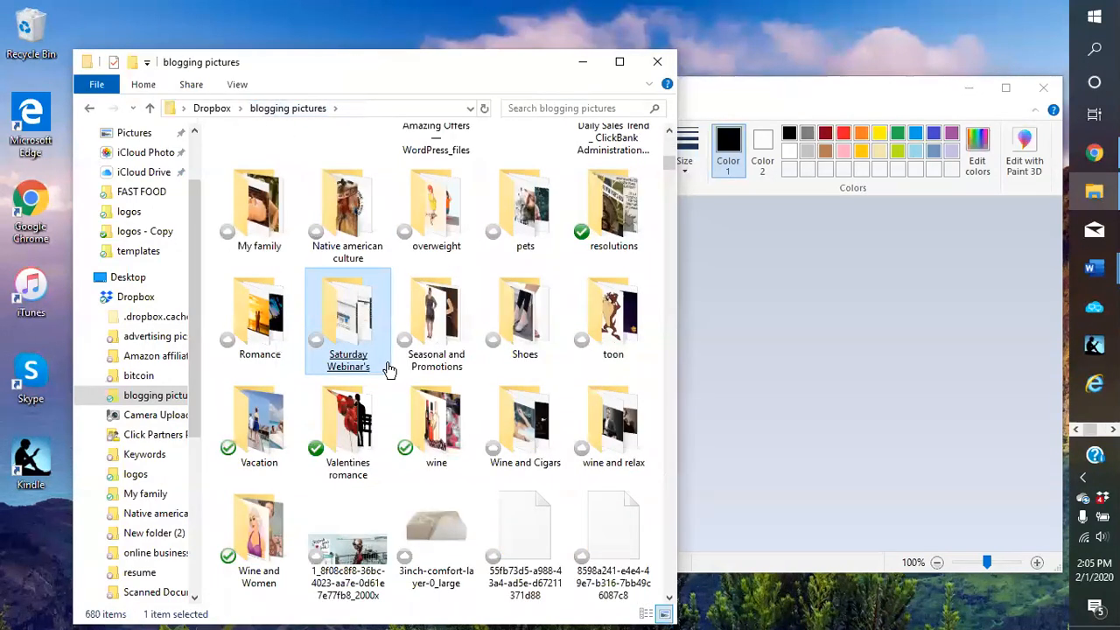
click(519, 331)
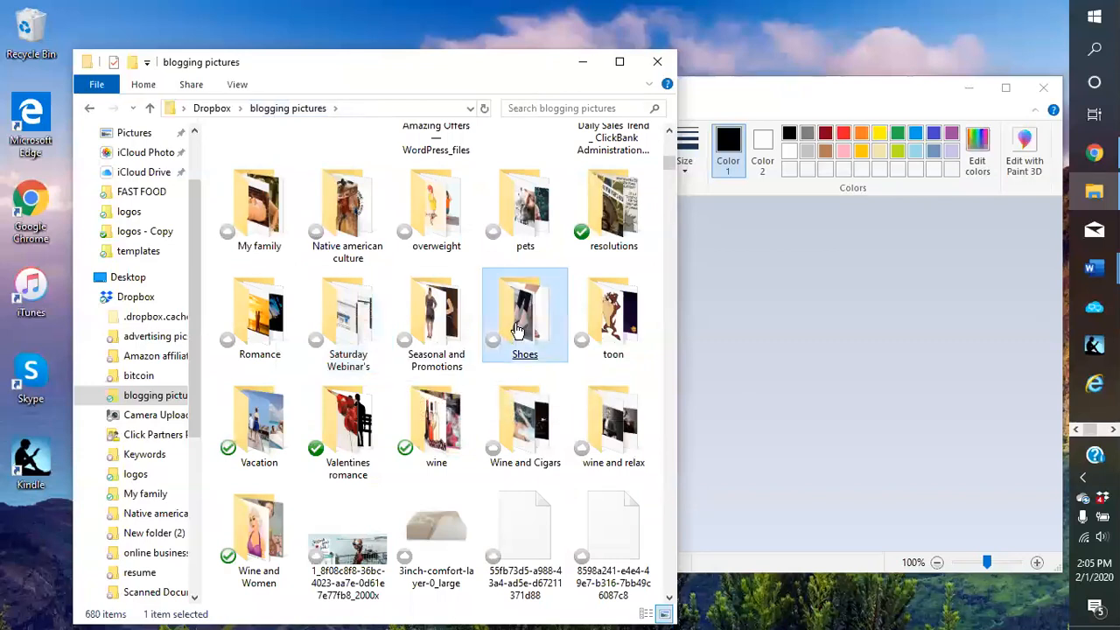
scroll(519, 330, up, 3)
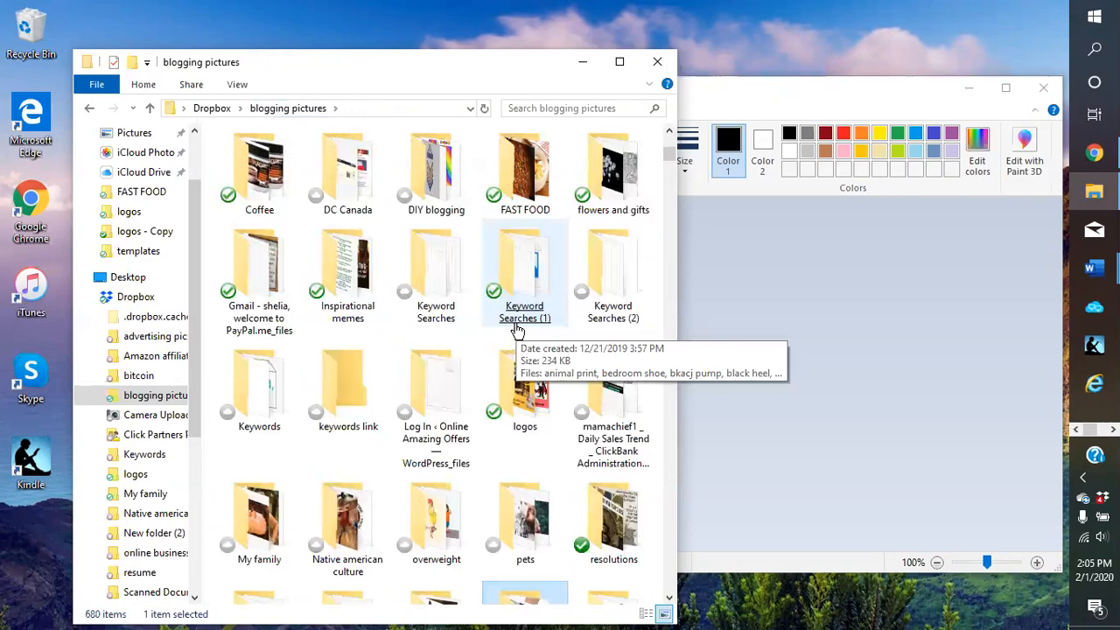
double_click(529, 388)
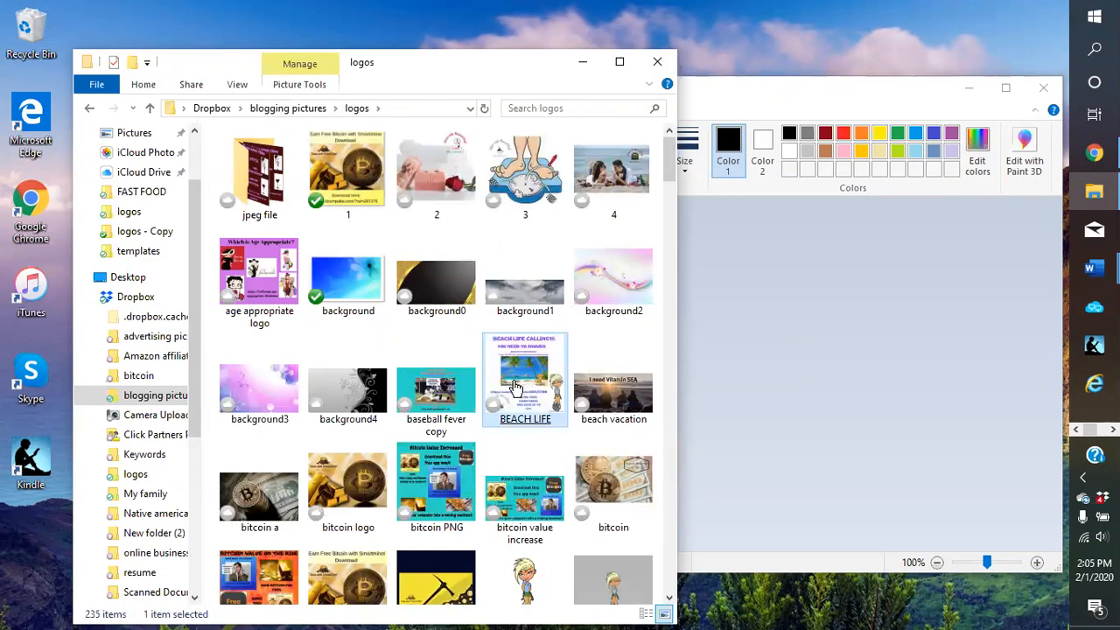
scroll(419, 497, down, 3)
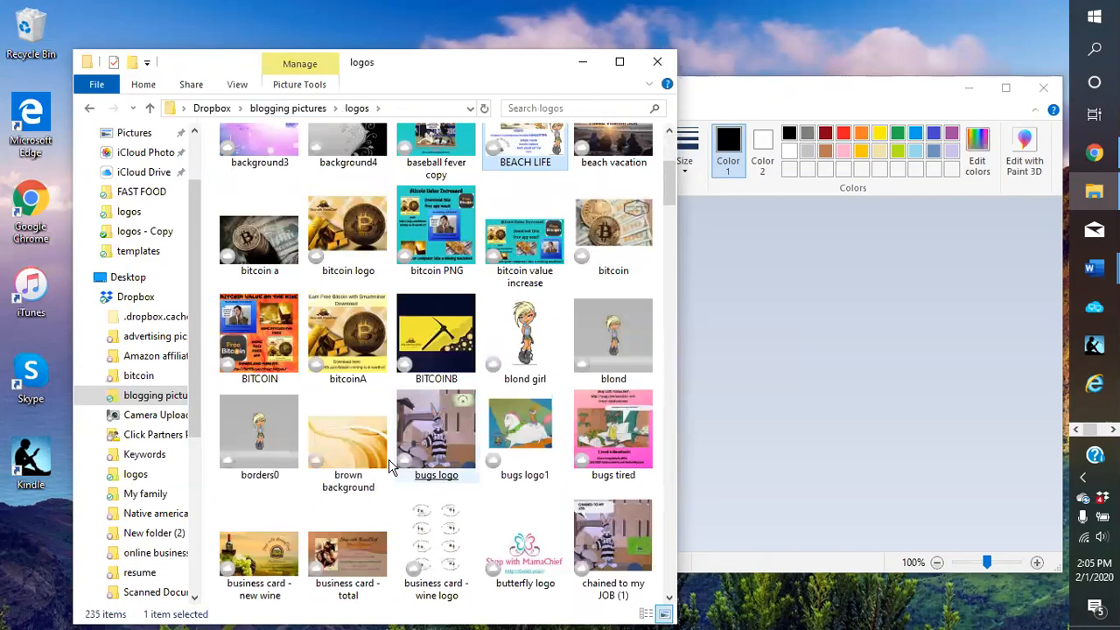
mouse_move(263, 342)
mouse_down()
mouse_move(739, 398)
mouse_move(672, 387)
mouse_move(745, 380)
mouse_up()
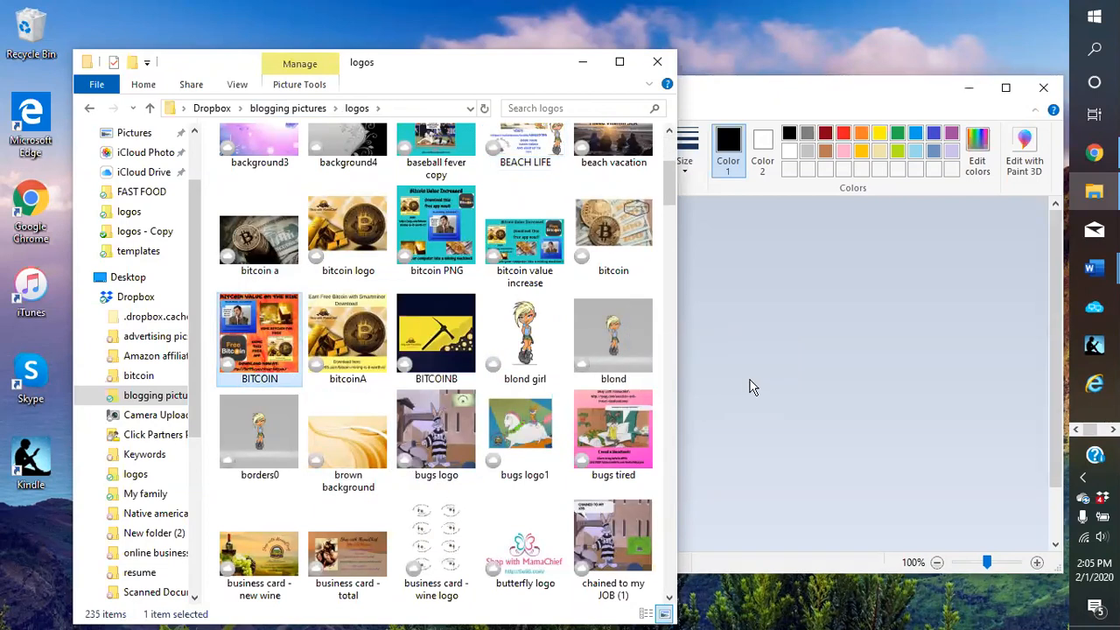
Resize the BITCOIN image in pixels to 800 horizontal, keeping aspect ratio, giving 800 × 800
click(583, 61)
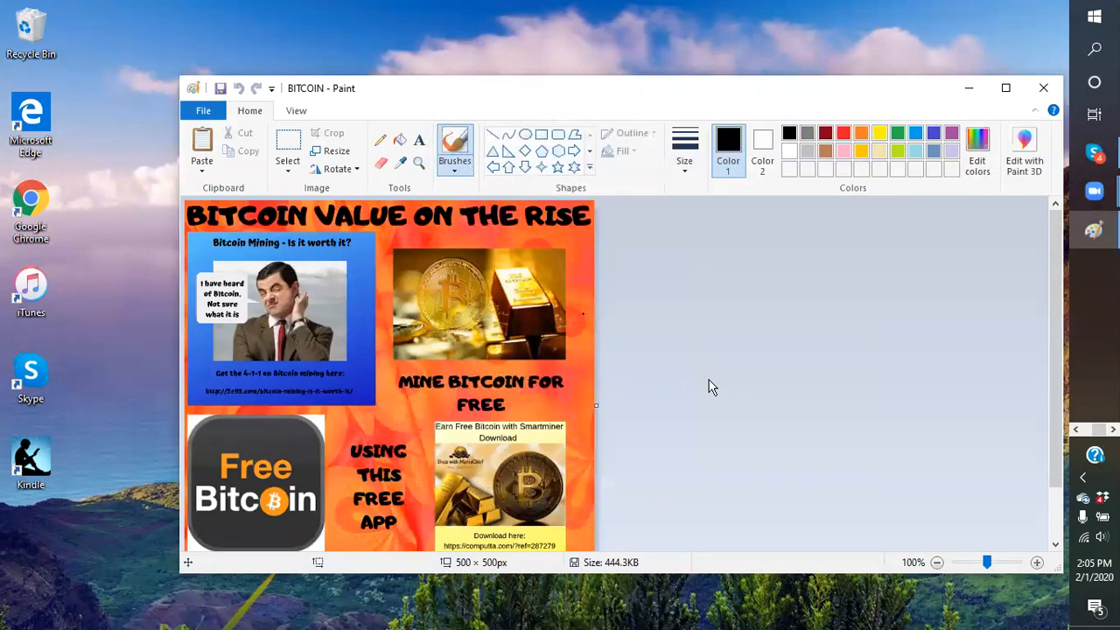
click(336, 155)
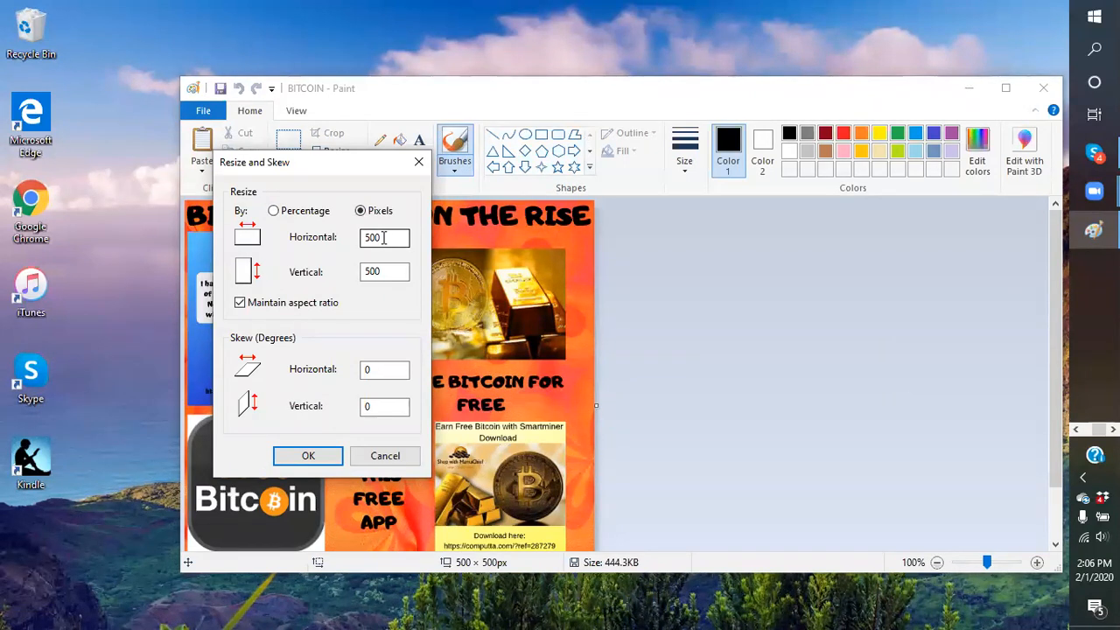
click(387, 270)
double_click(391, 238)
text(800)
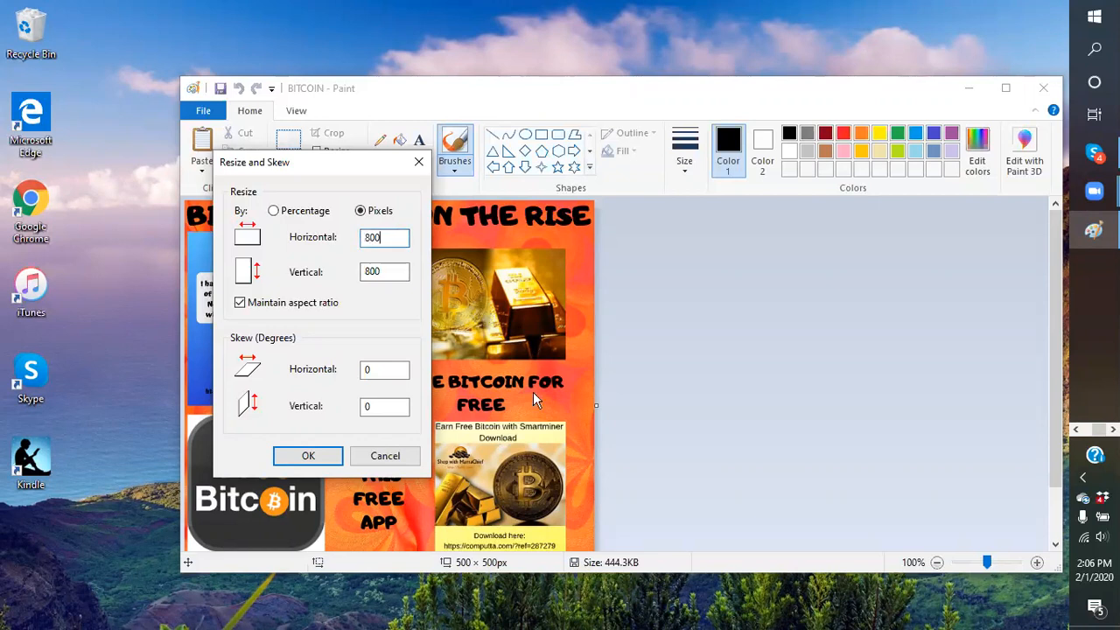
click(306, 456)
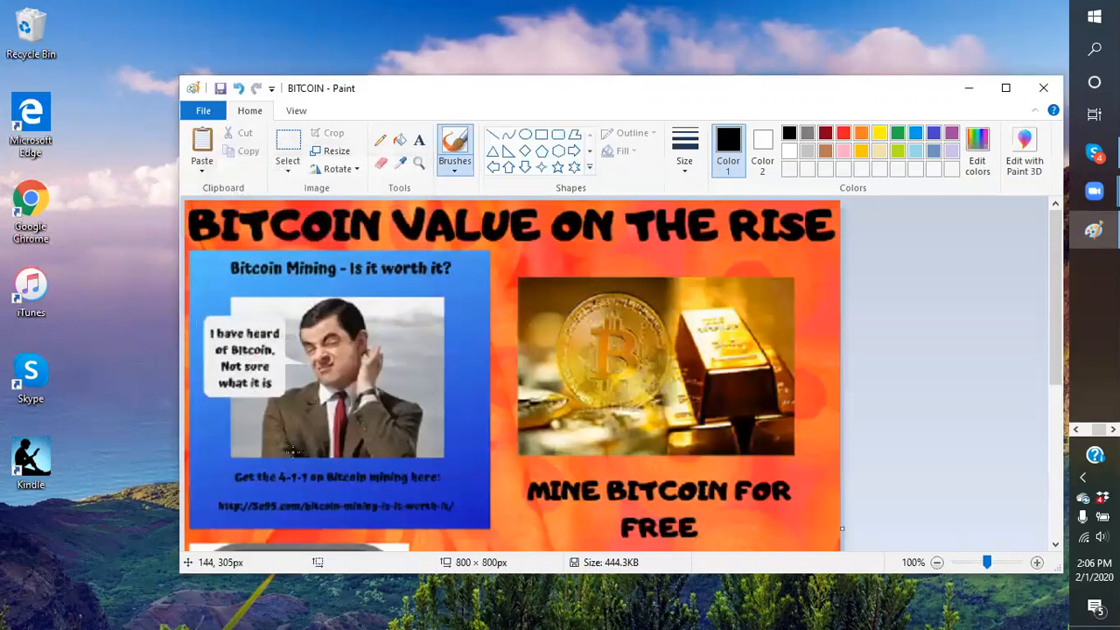
Start saving the resized image as a PNG picture and clear the existing file name
click(205, 112)
mouse_move(244, 248)
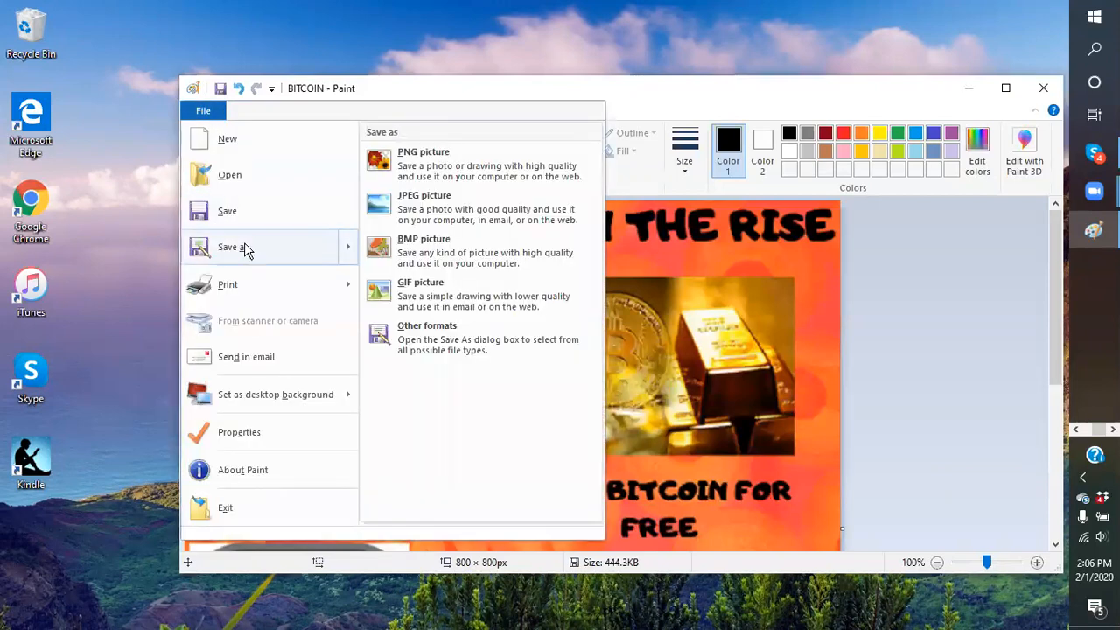
click(454, 174)
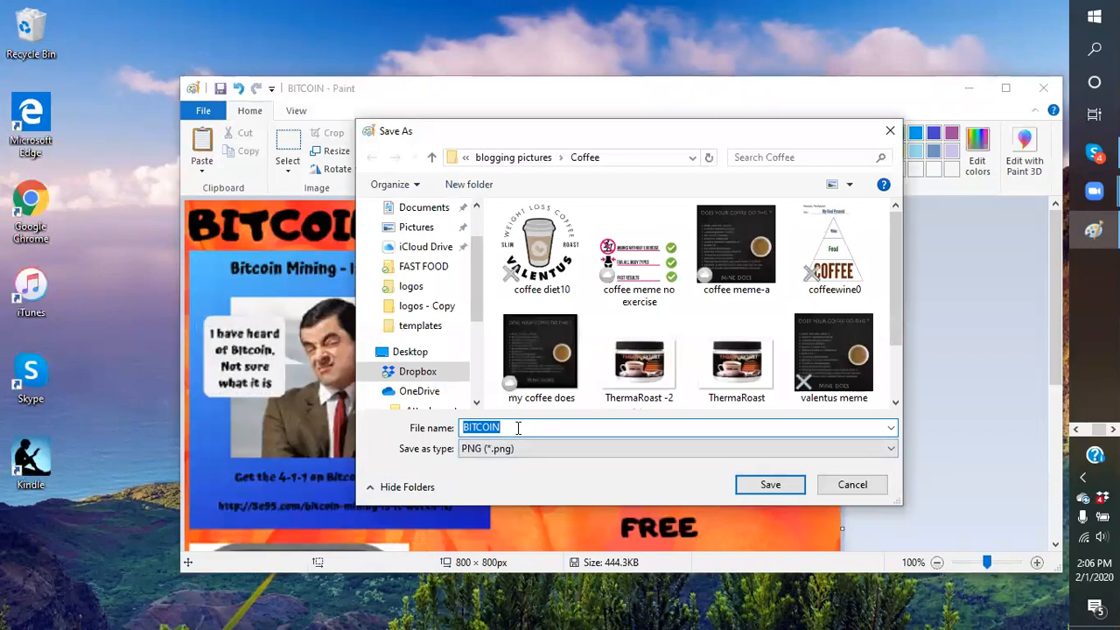
key(BackSpace)
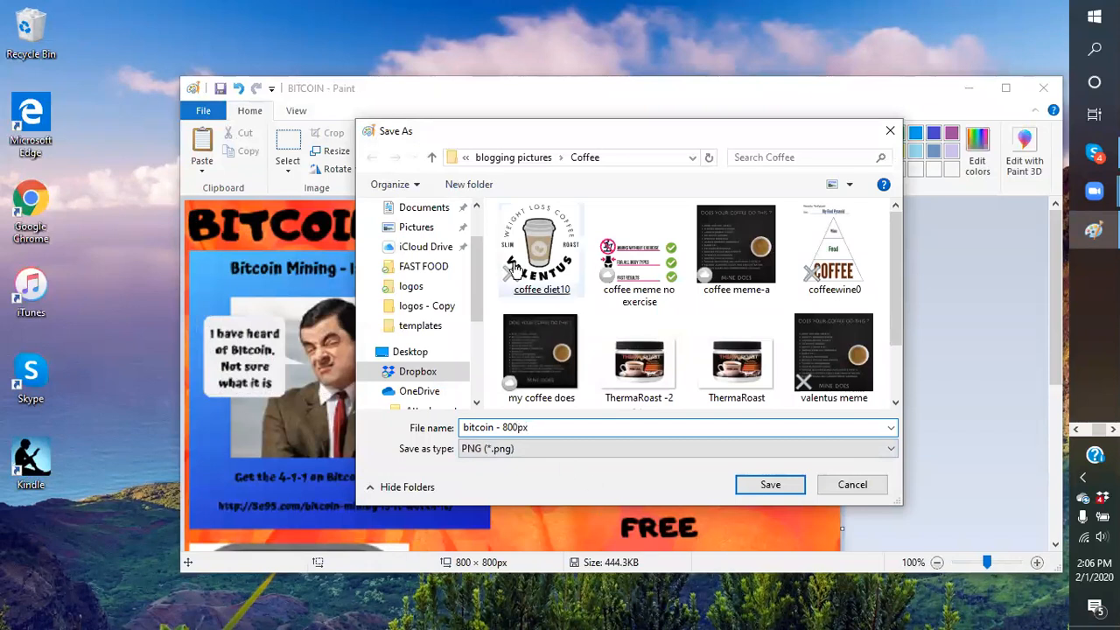
Save it as 'bitcoin - 800px' in the logos folder, accepting the transparency warning
click(515, 157)
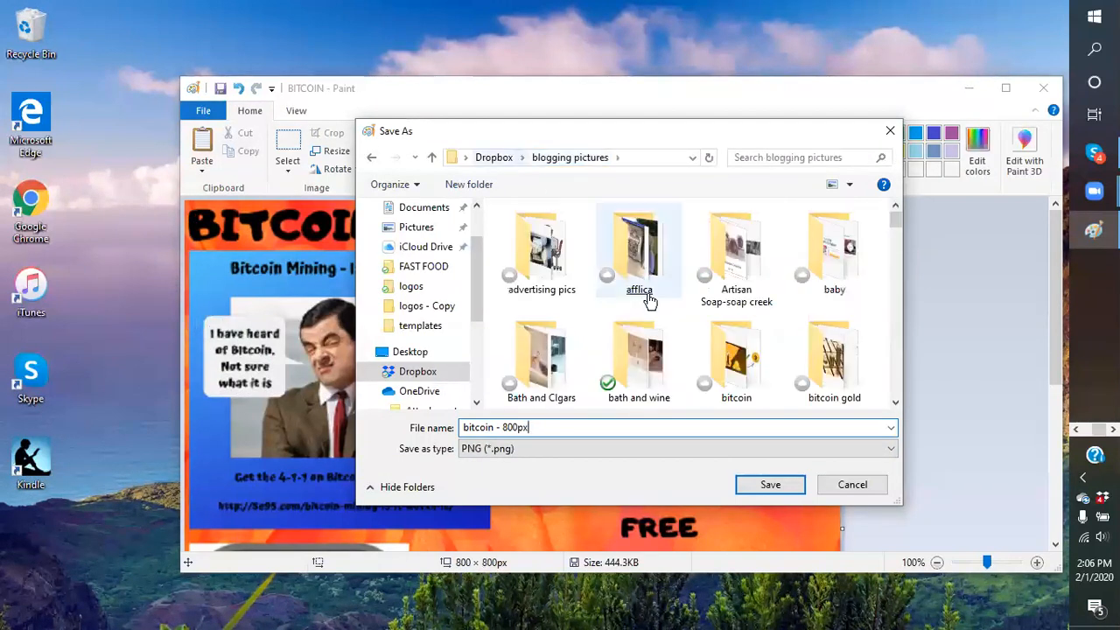
scroll(680, 331, down, 1)
scroll(681, 331, down, 1)
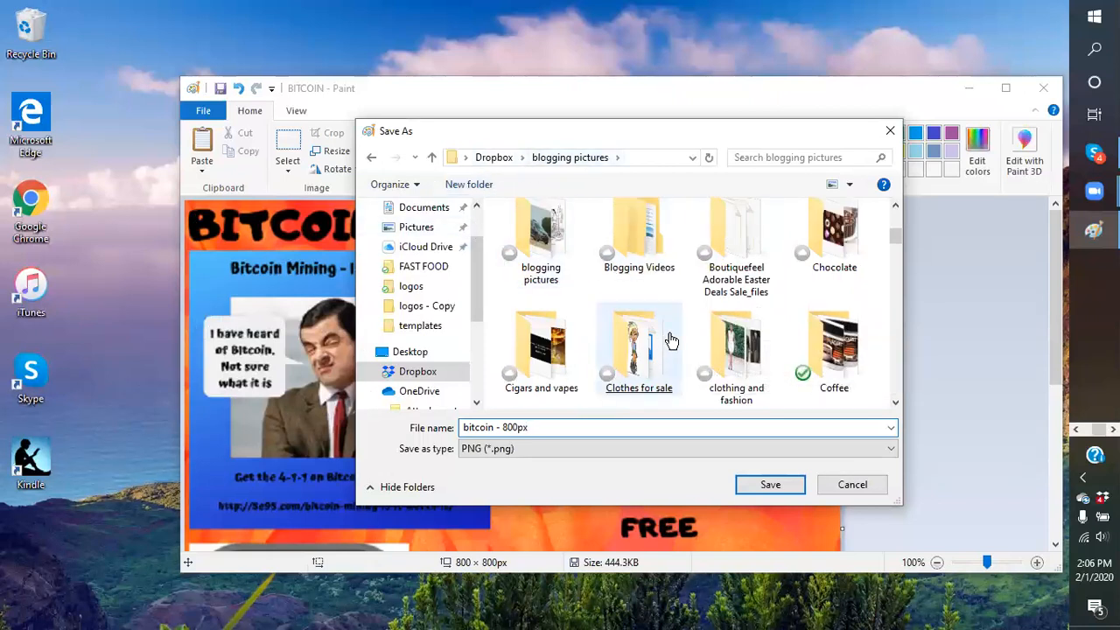
scroll(665, 337, down, 1)
scroll(665, 331, down, 1)
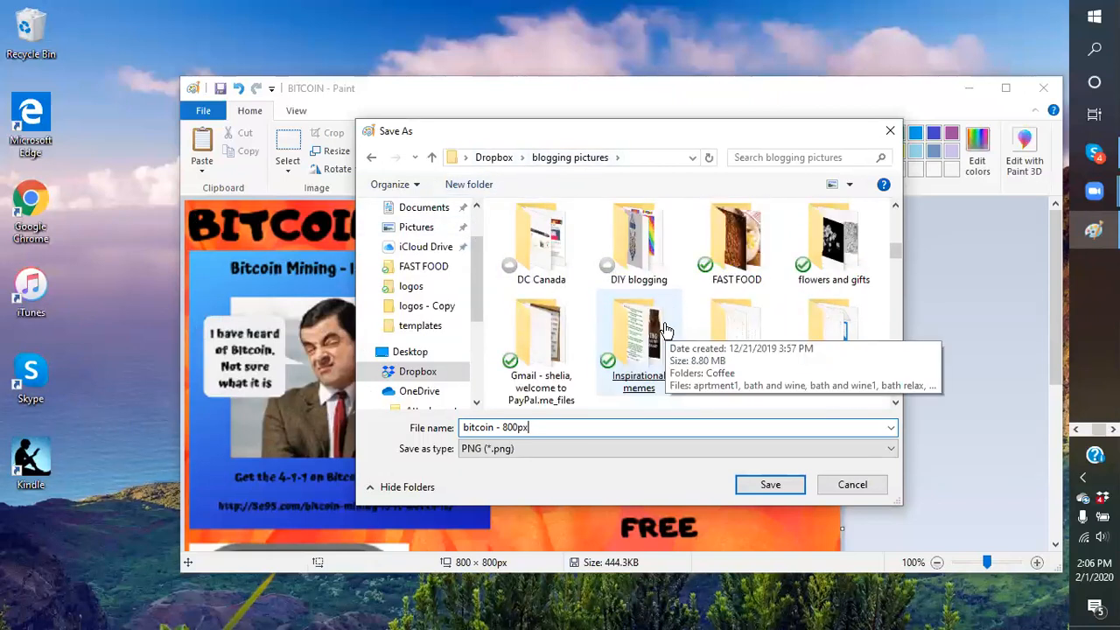
scroll(694, 357, down, 1)
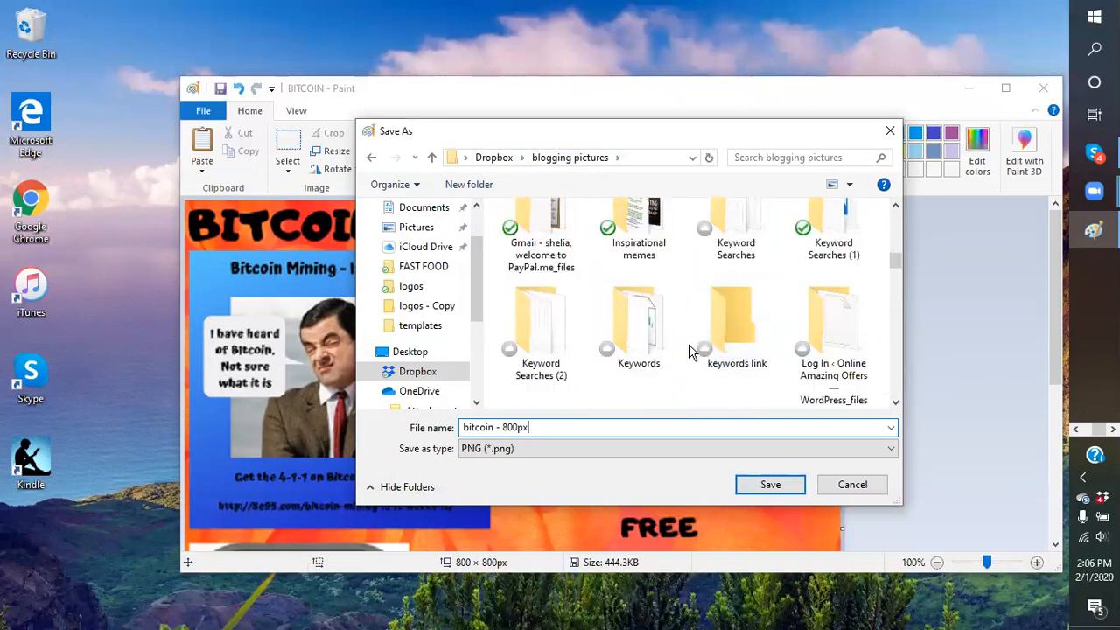
scroll(689, 344, down, 1)
double_click(547, 350)
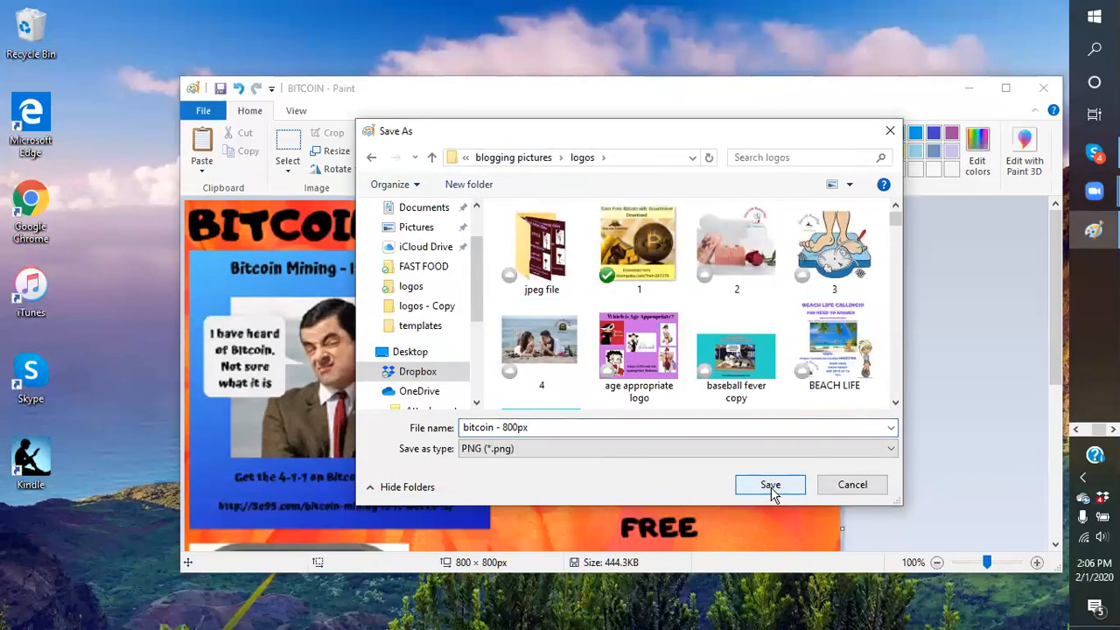
click(771, 486)
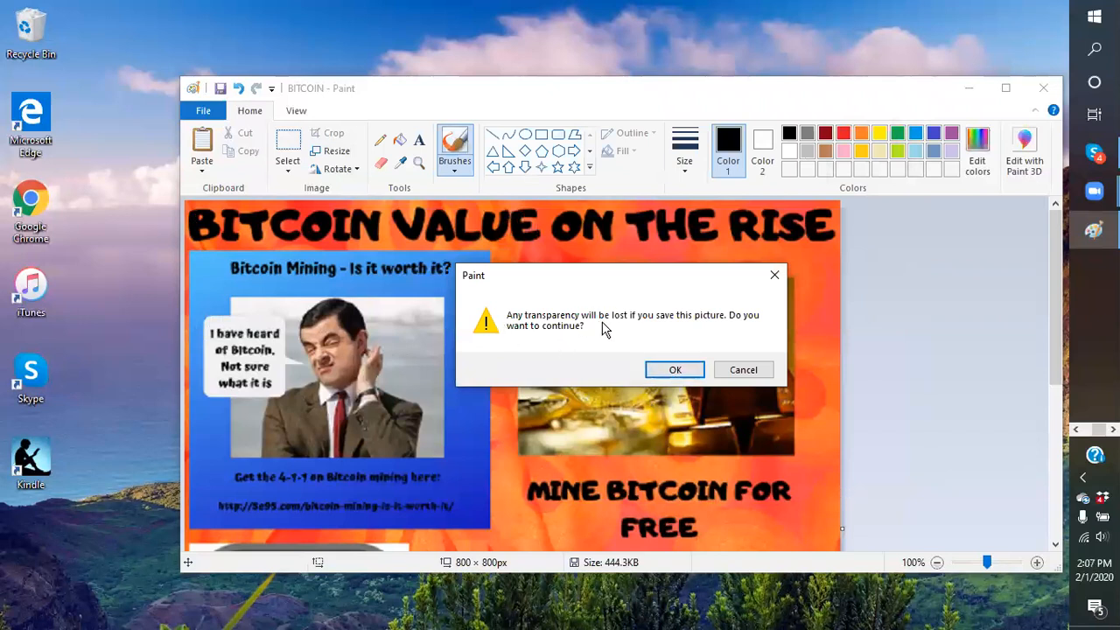
click(674, 375)
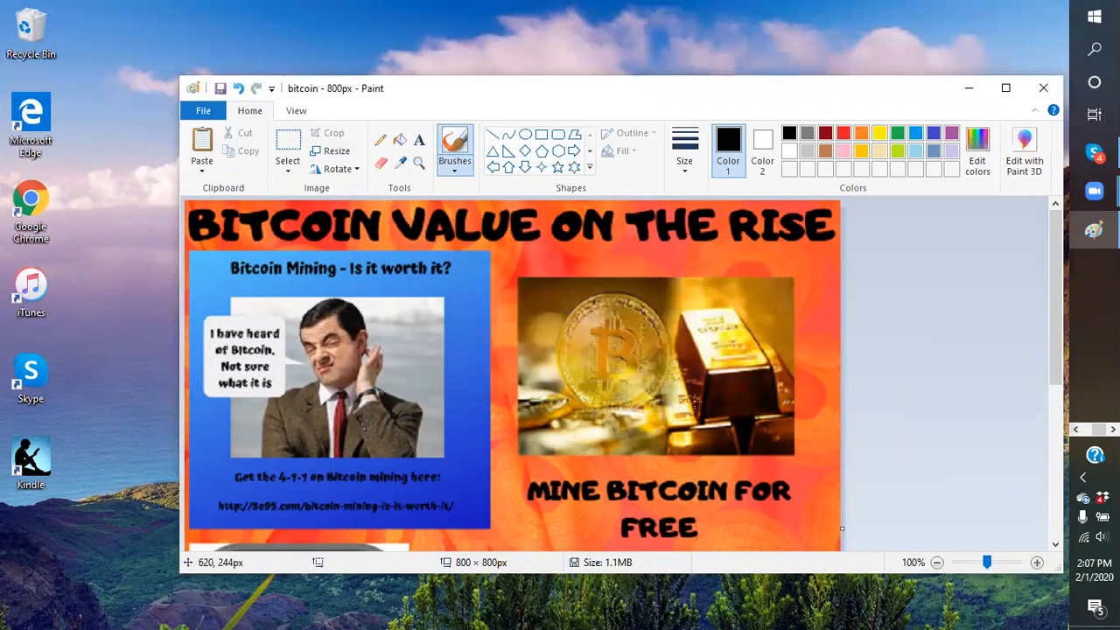
Minimize the bitcoin - 800px Paint window and pin Paint to the taskbar
click(970, 91)
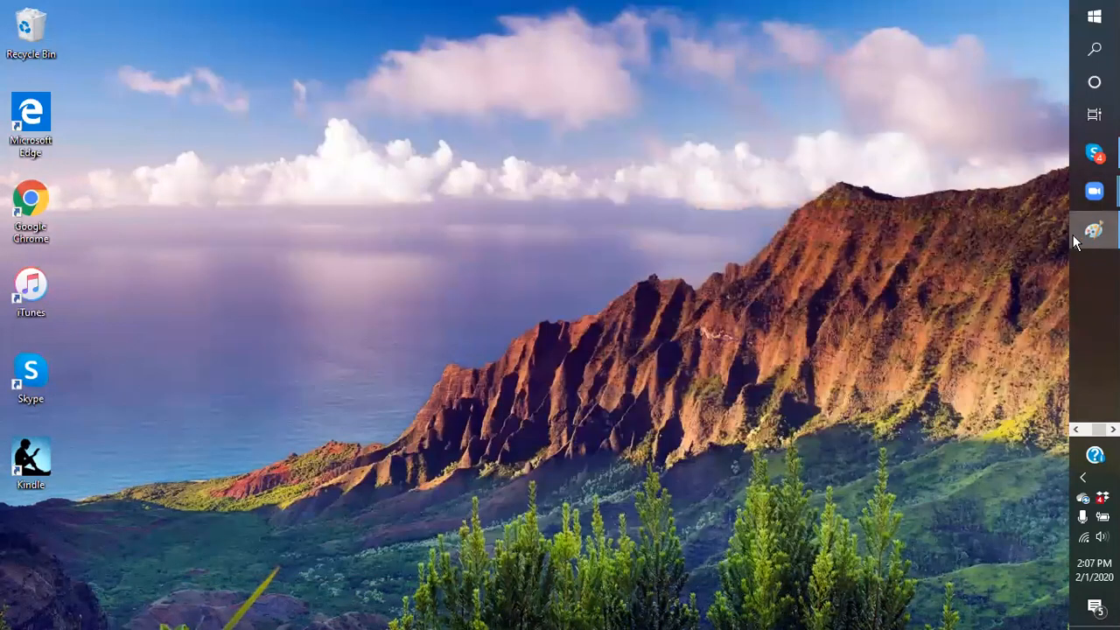
mouse_move(1089, 231)
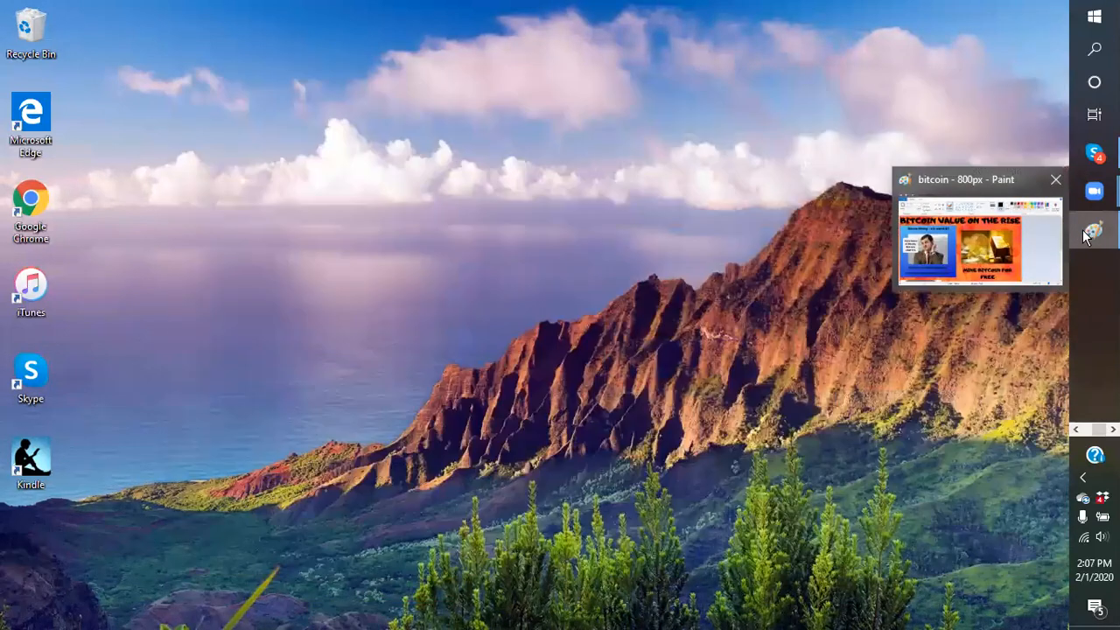
right_click(1077, 231)
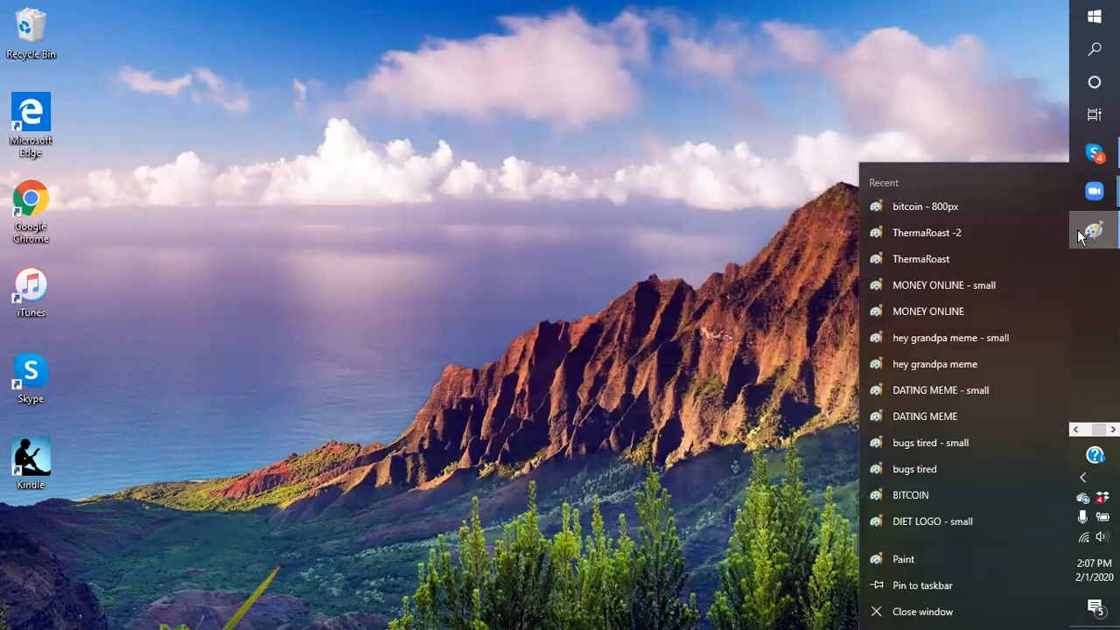
click(946, 594)
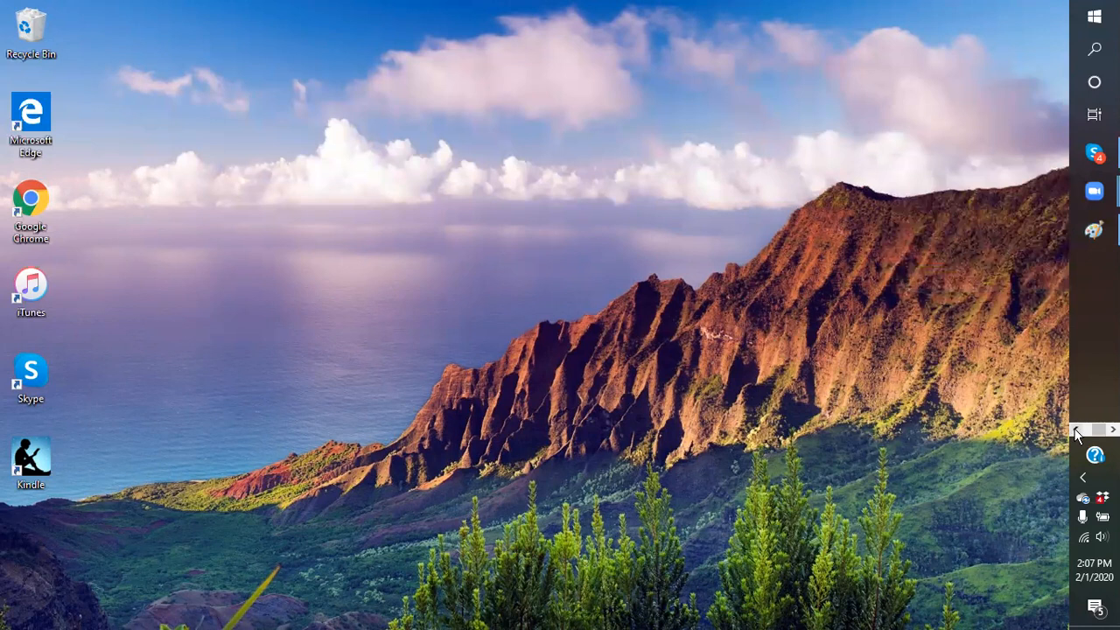
Open Snipping Tool via the 'sni' search, pin it to the taskbar, and close it
click(1094, 49)
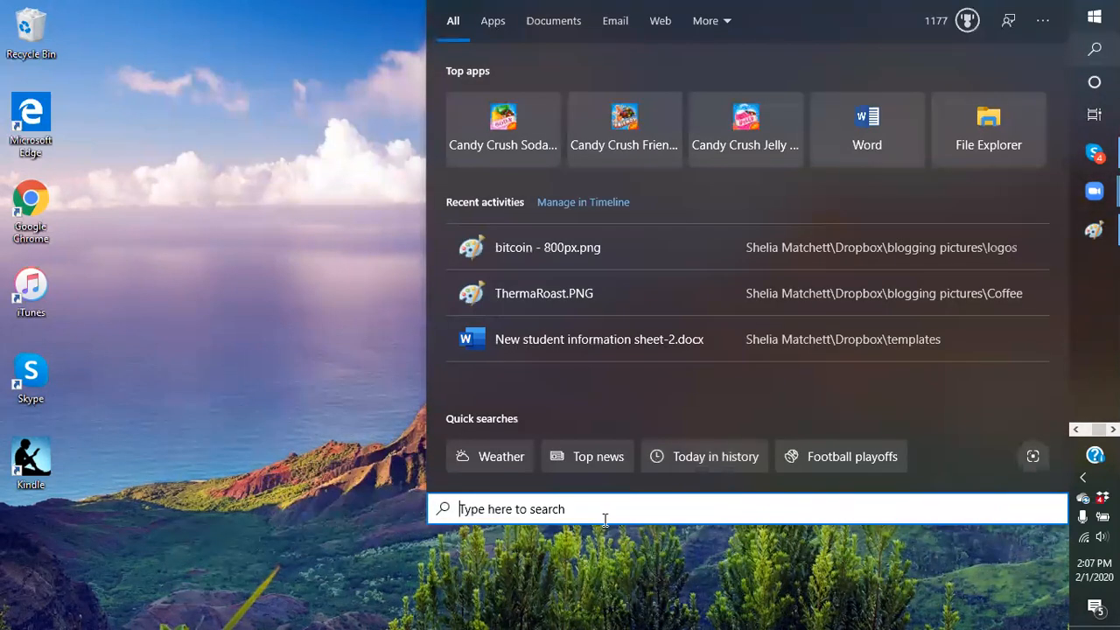
text(sni)
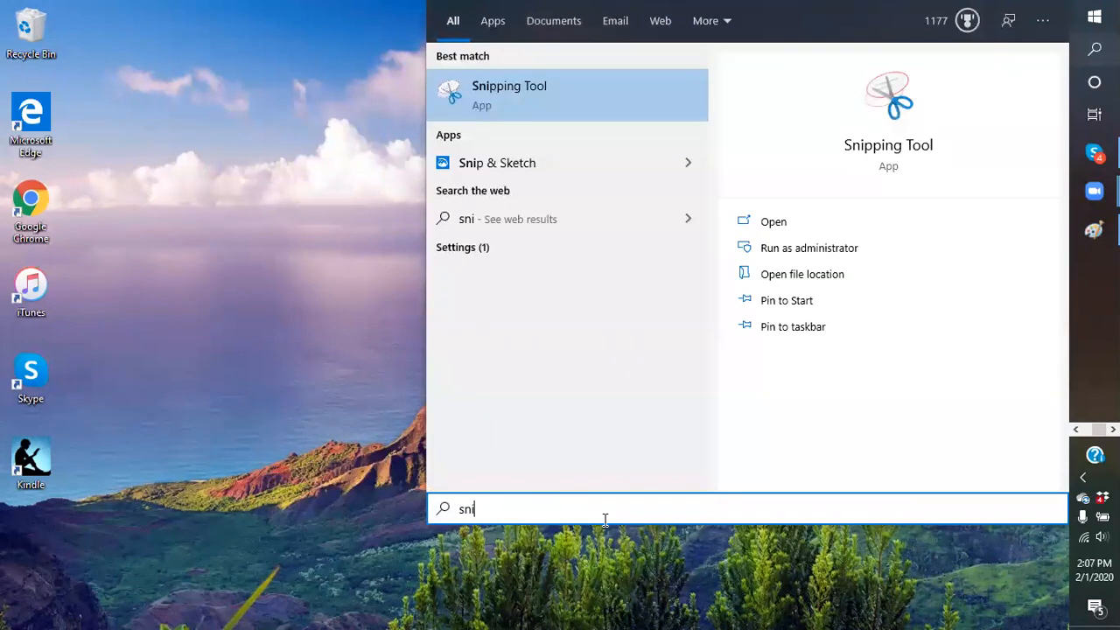
click(484, 89)
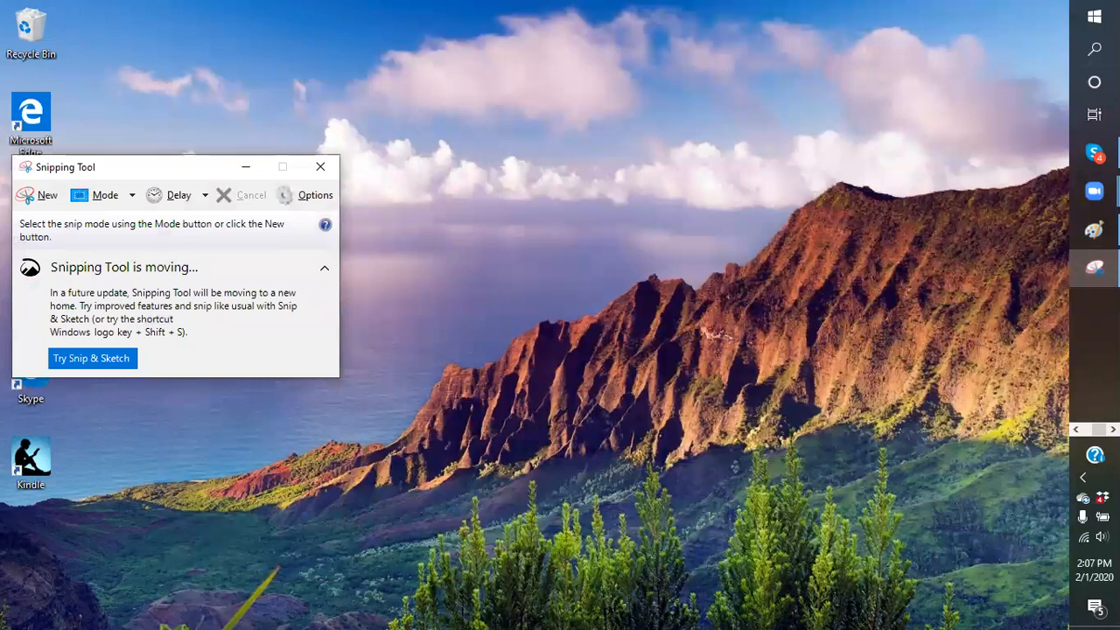
click(1077, 270)
right_click(1078, 271)
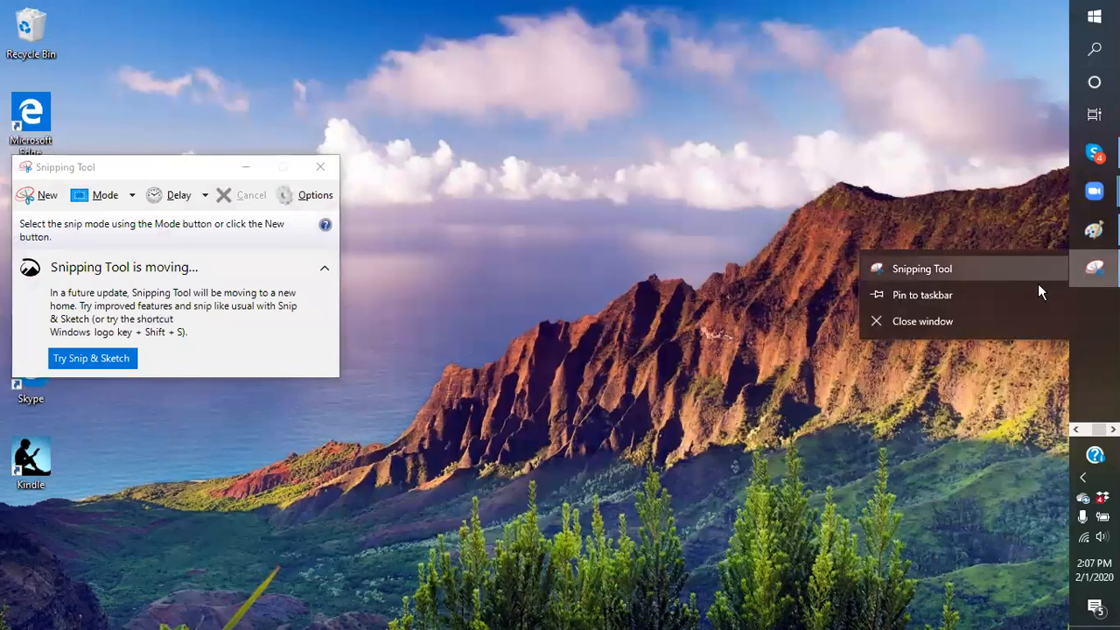
click(933, 296)
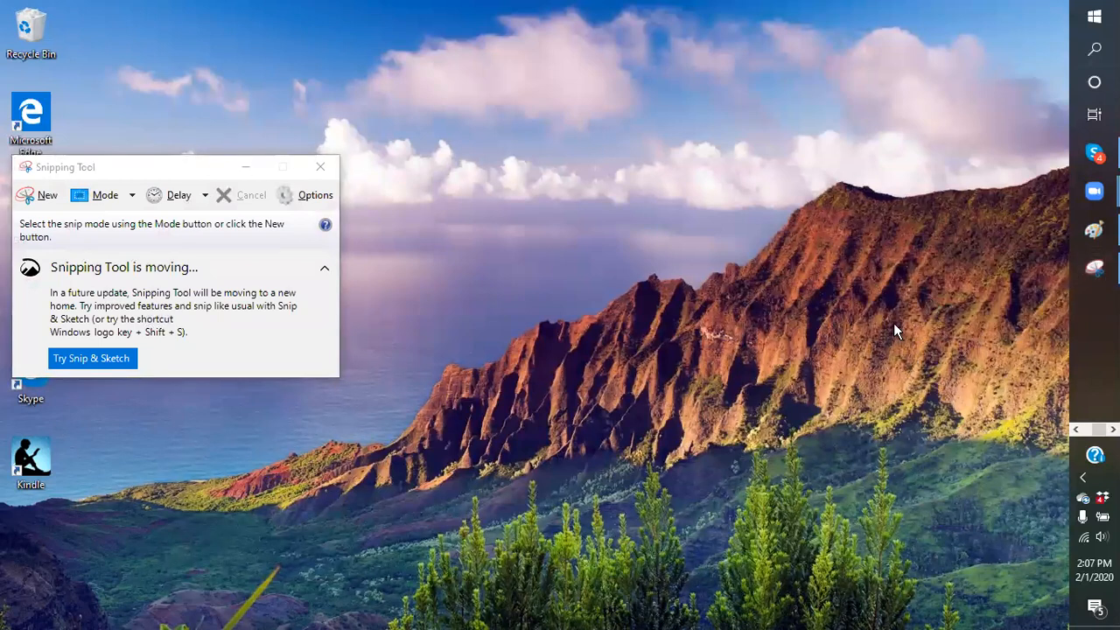
click(320, 168)
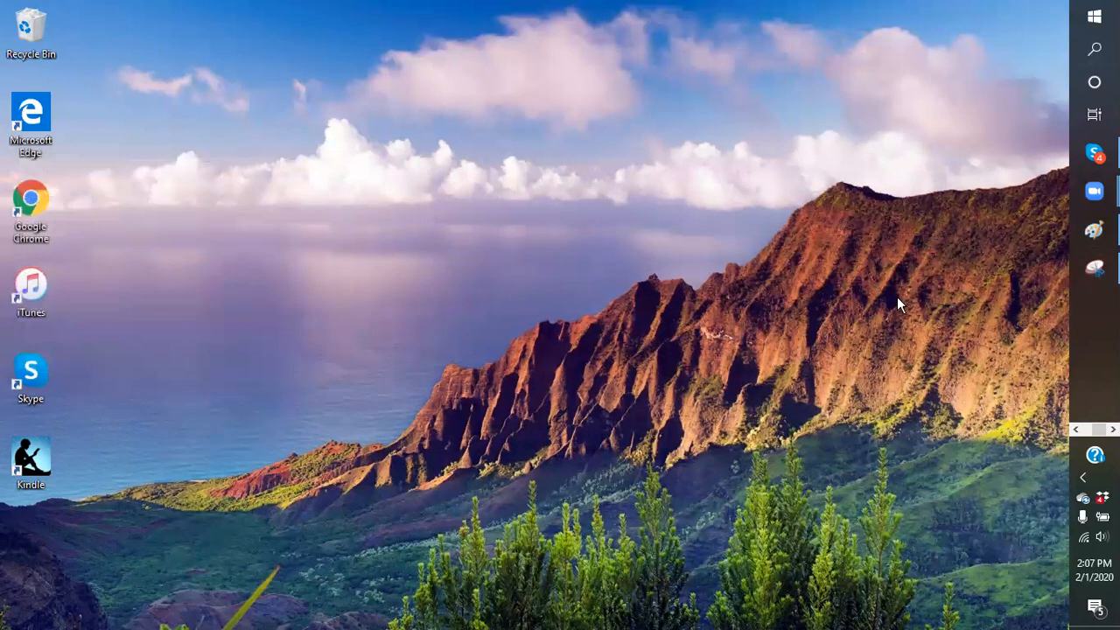
Restore the bitcoin - 800px Paint window from the taskbar and close it
click(1076, 429)
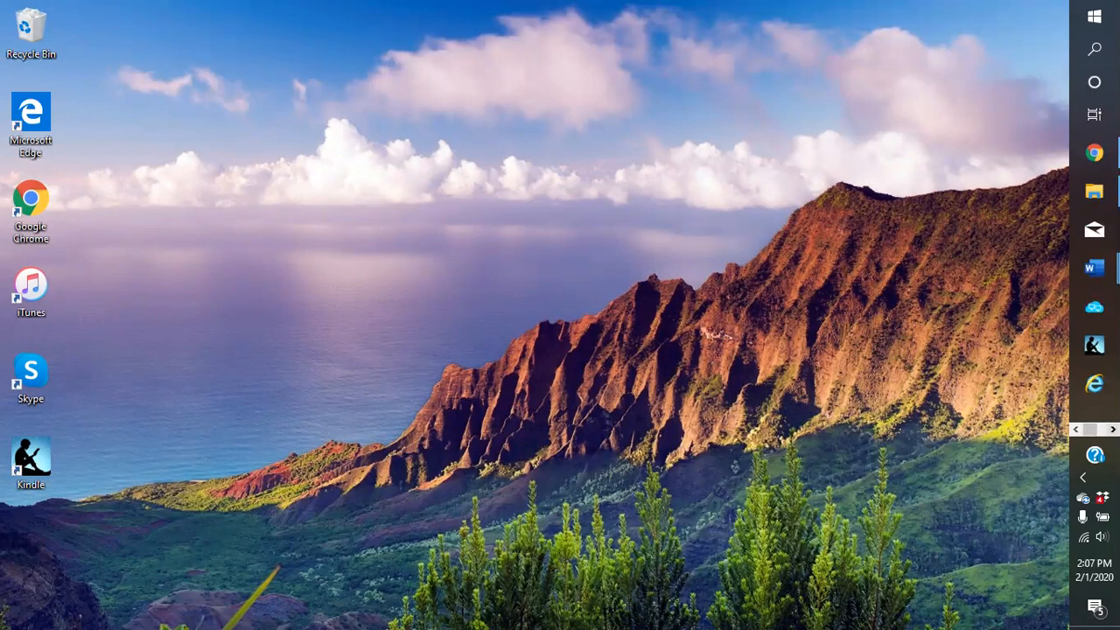
click(1114, 430)
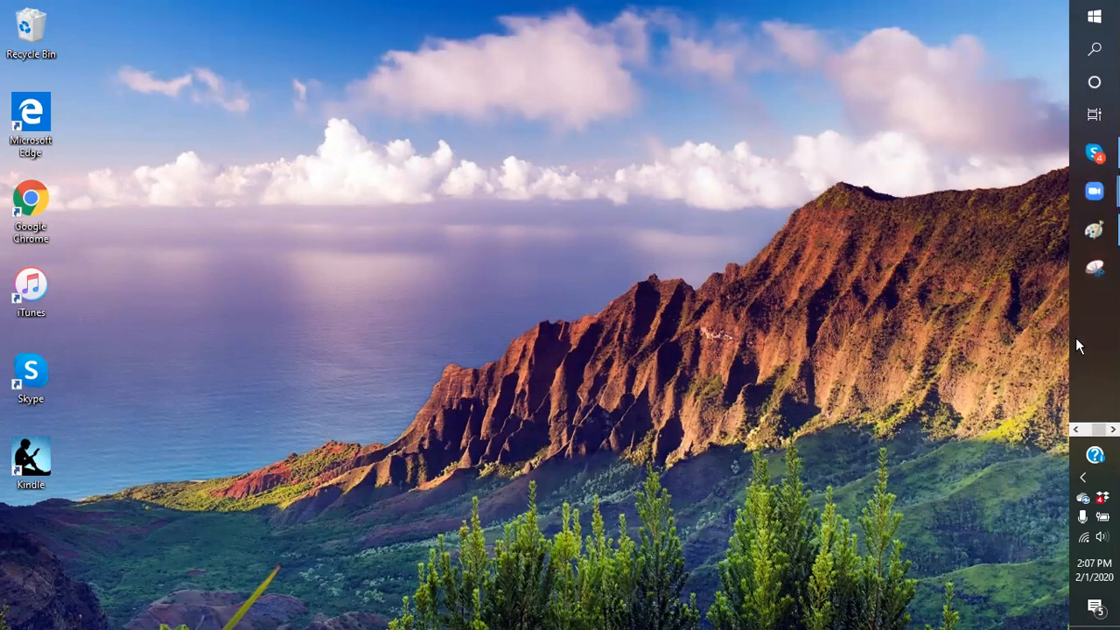
click(1094, 229)
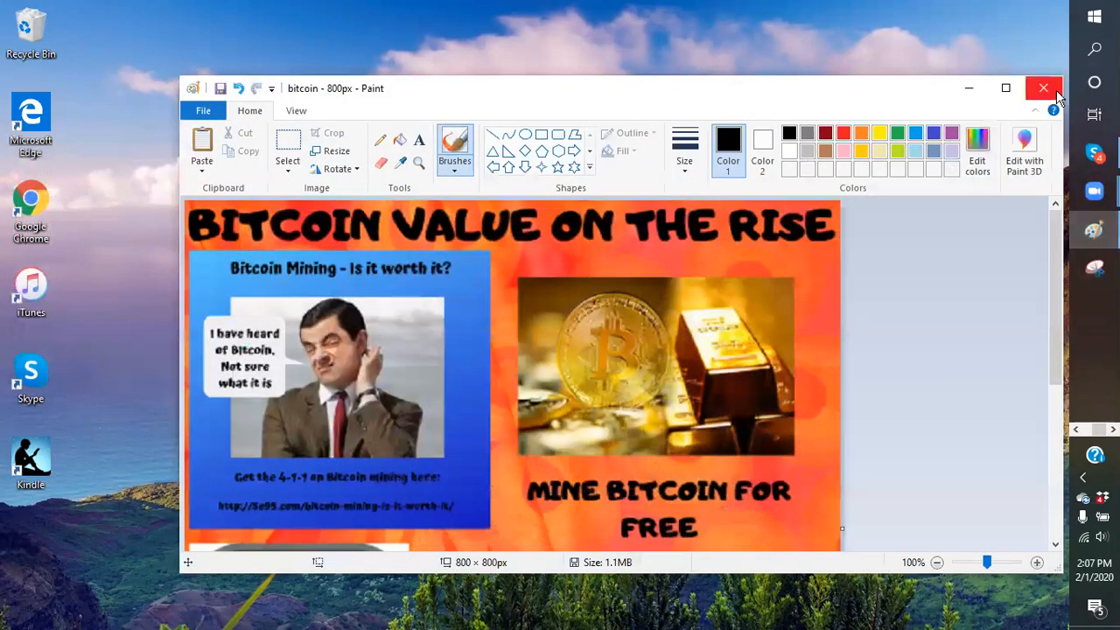
click(1050, 89)
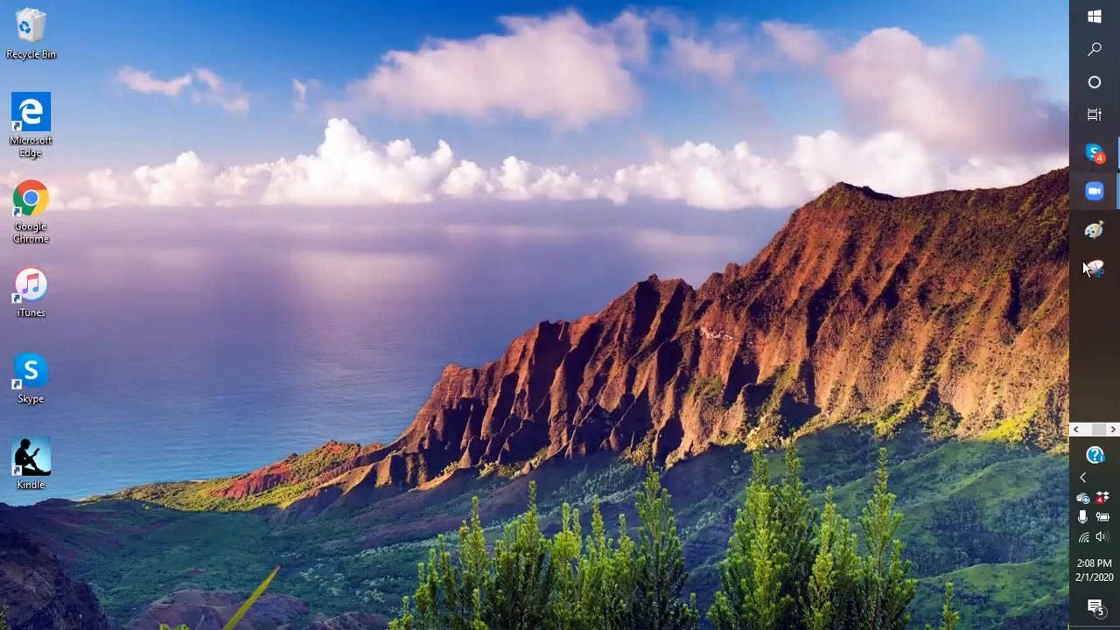
click(1076, 430)
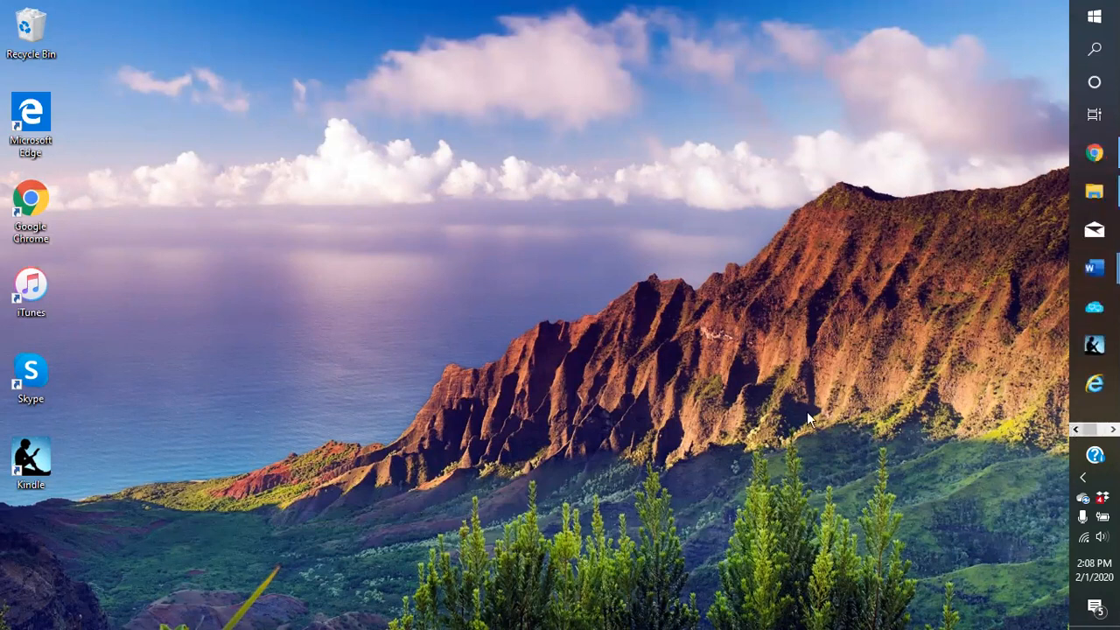
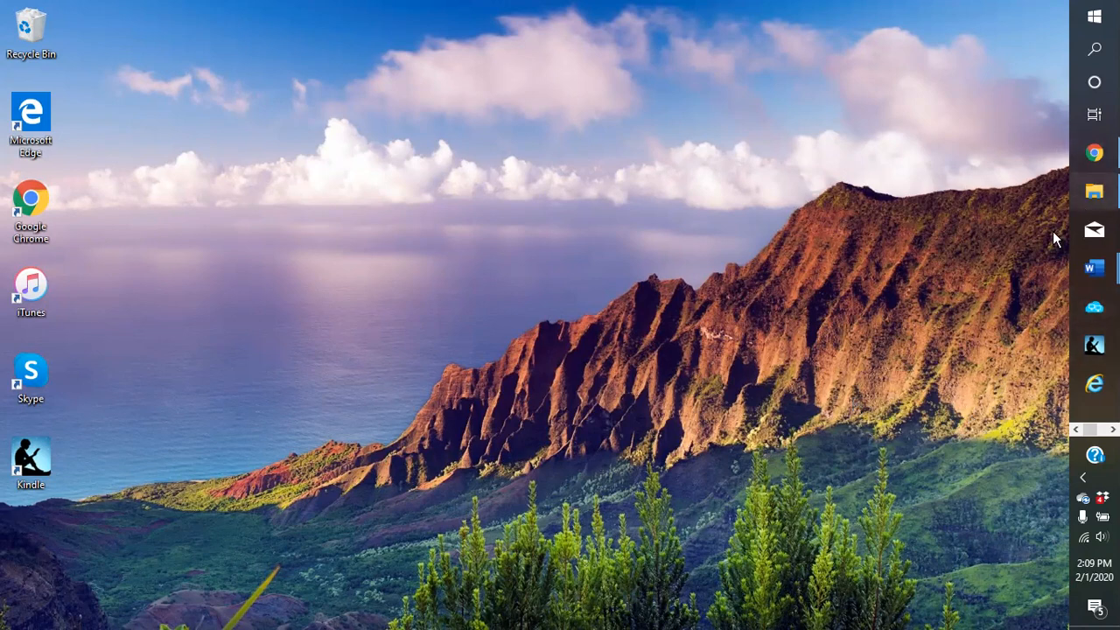
Restore Chrome, close the Valentus :: Order Product tab, and open a blank new tab
click(1090, 161)
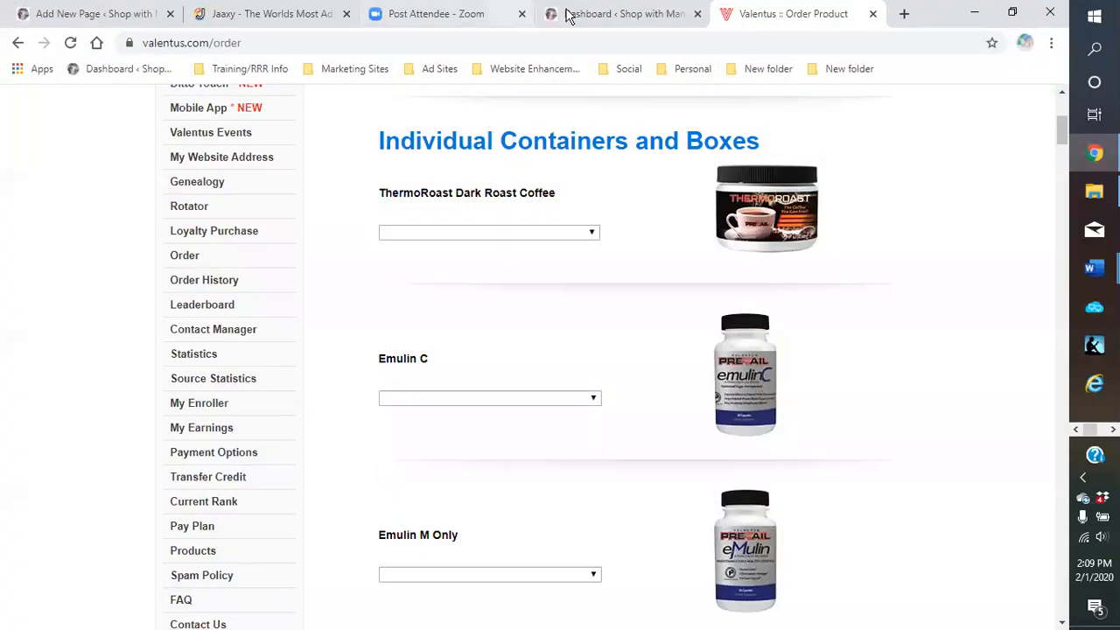
click(873, 14)
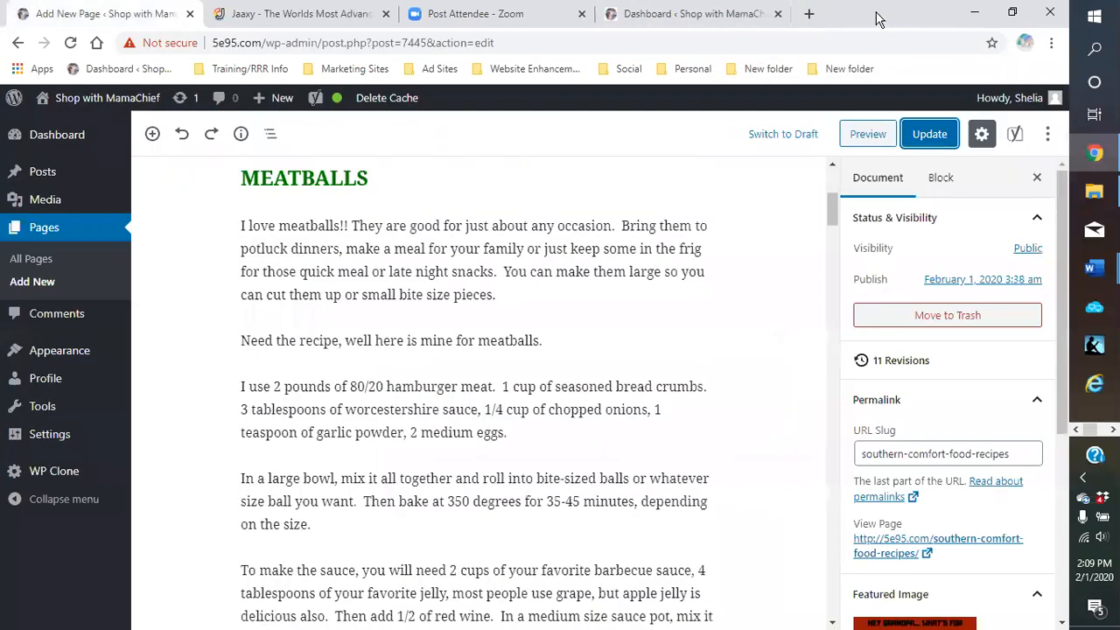
click(811, 15)
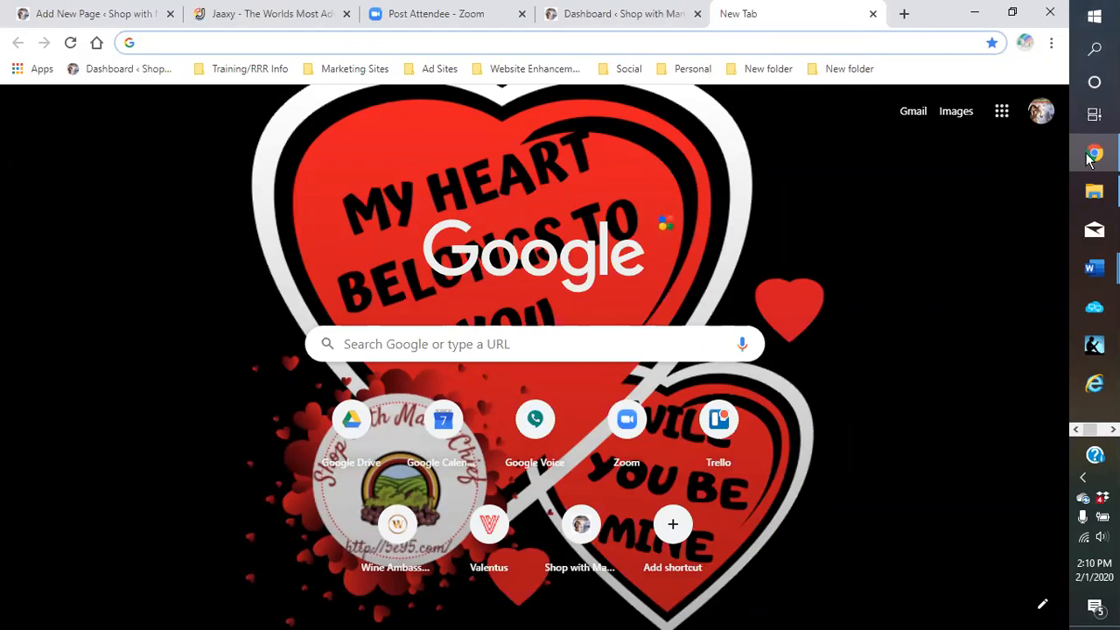
Launch and close the Snipping Tool, then bring up the File Explorer 'logos' folder window
click(1112, 429)
click(1082, 273)
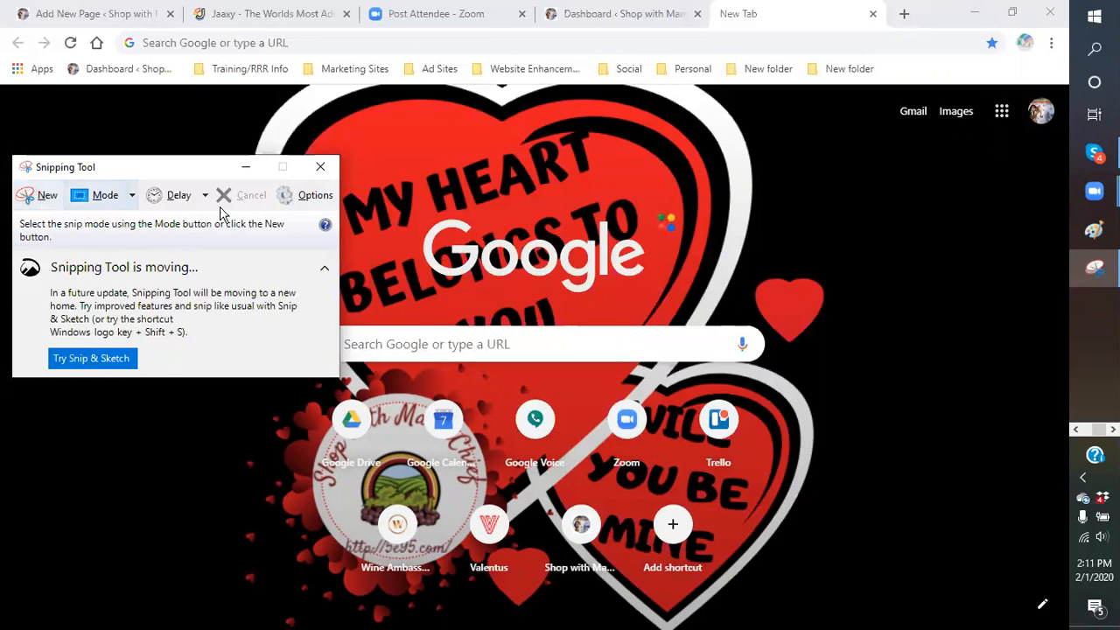
click(321, 166)
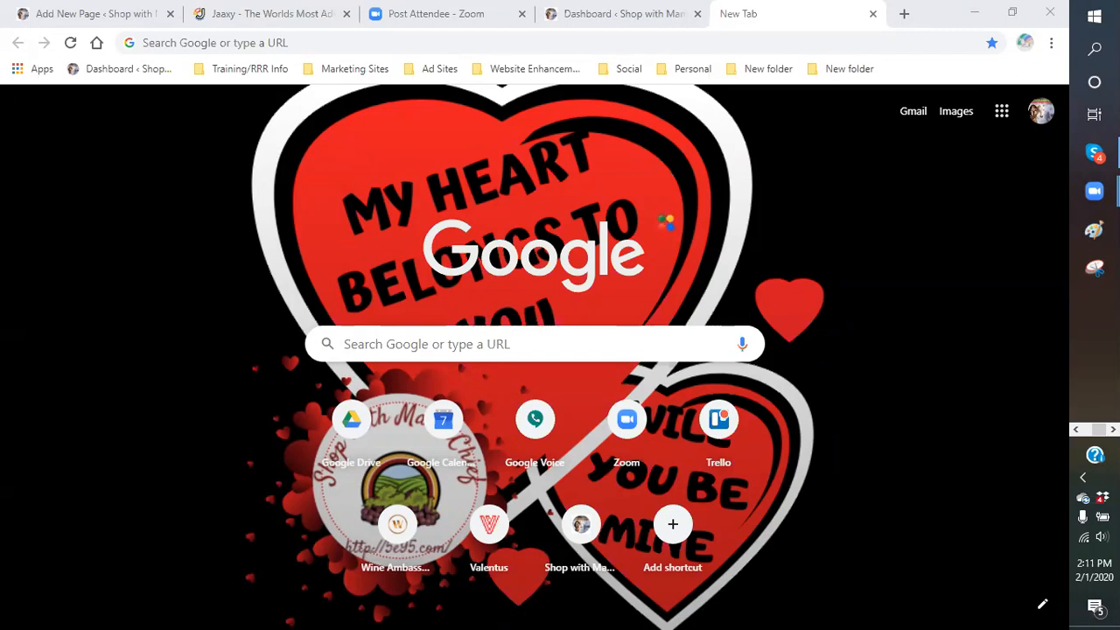
click(1076, 430)
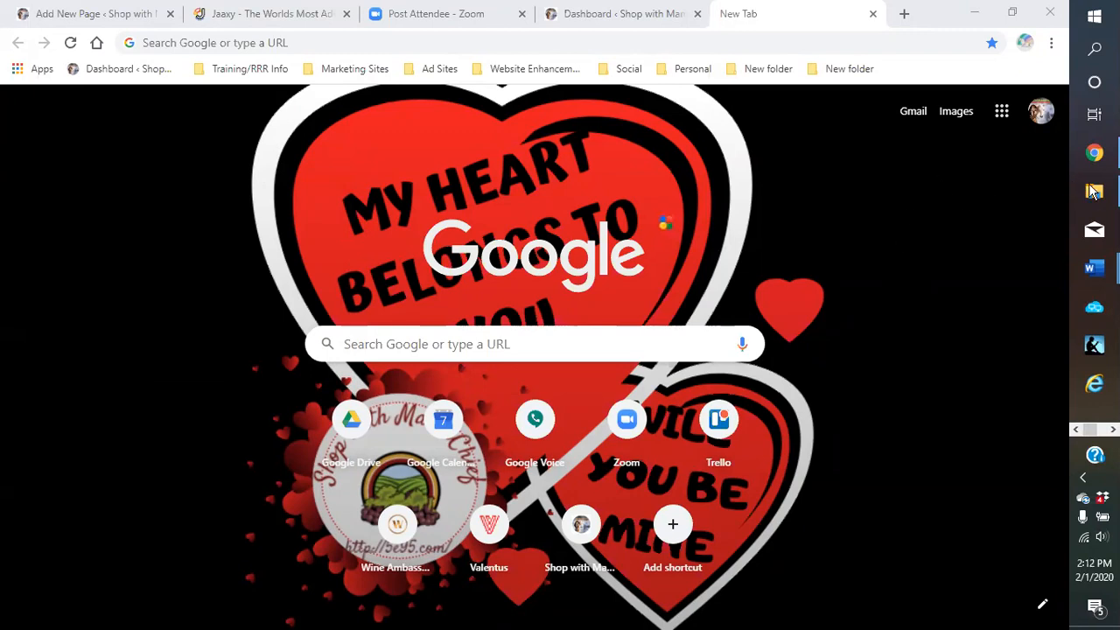
mouse_move(1096, 195)
click(1021, 203)
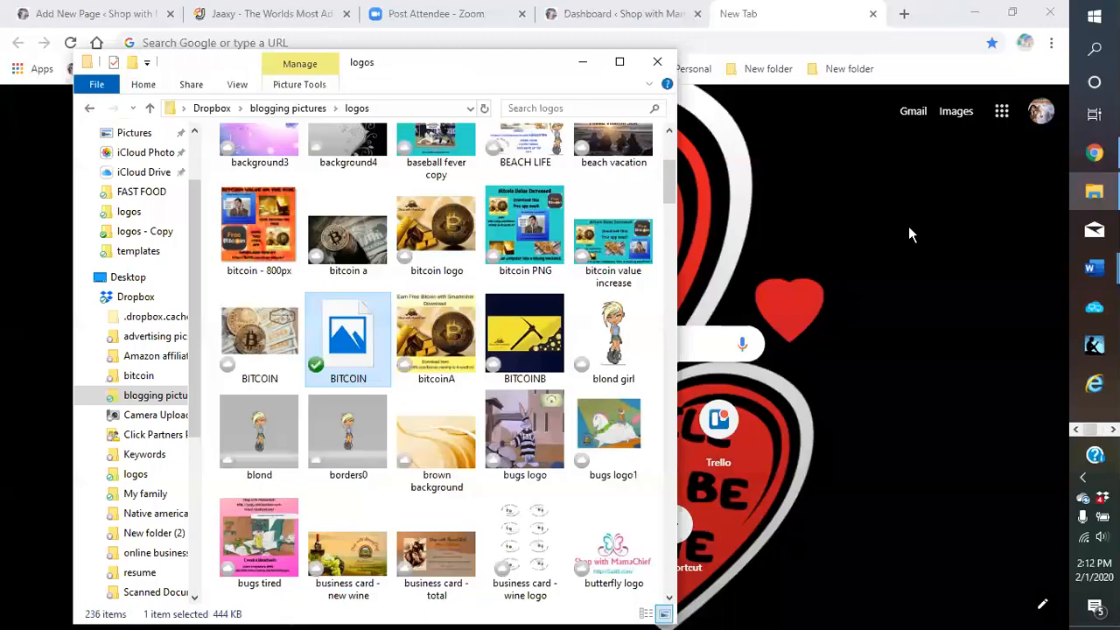
click(244, 234)
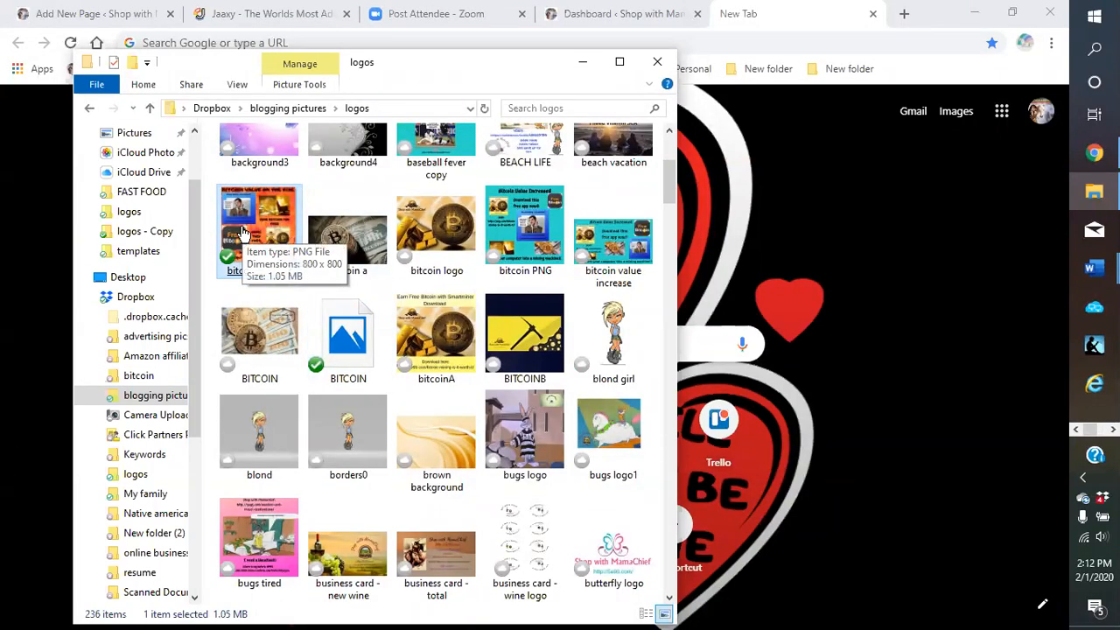
click(367, 242)
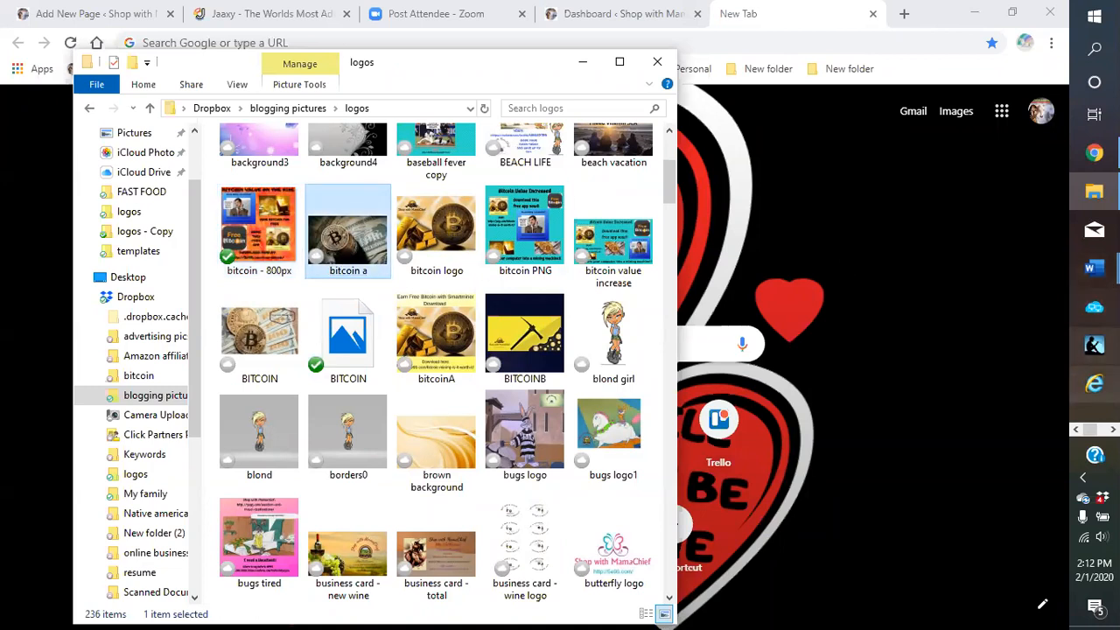
click(1114, 430)
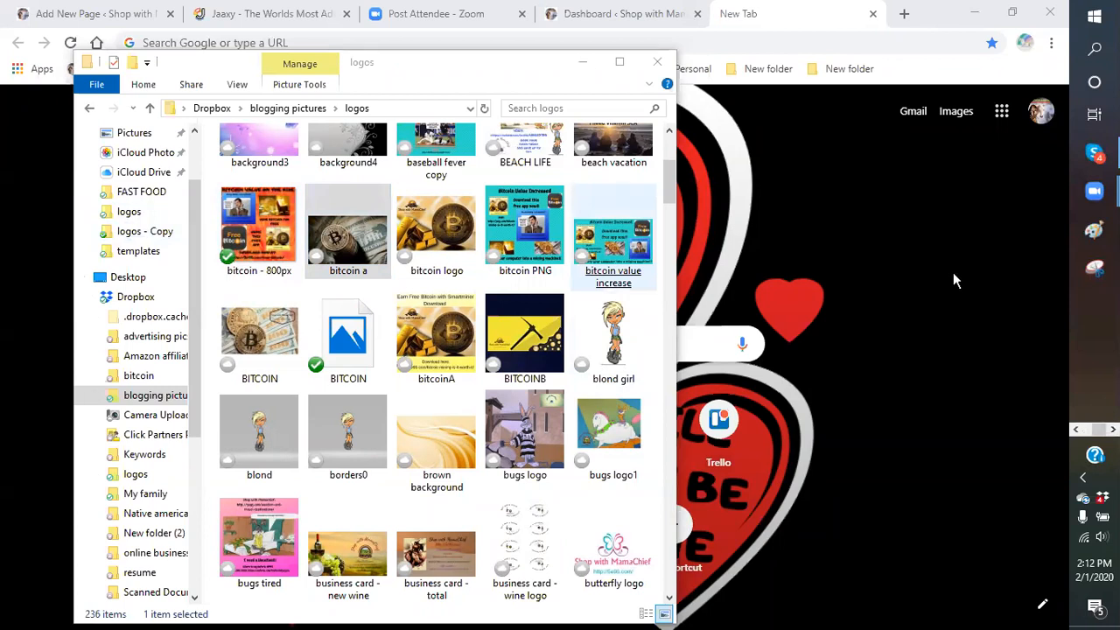
click(582, 68)
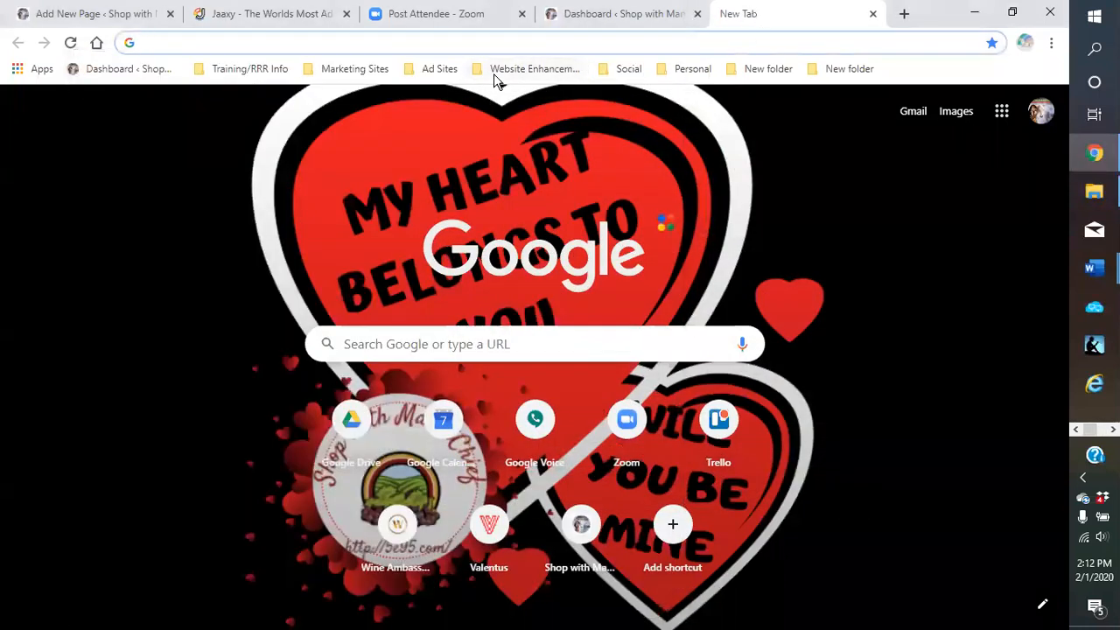
click(433, 74)
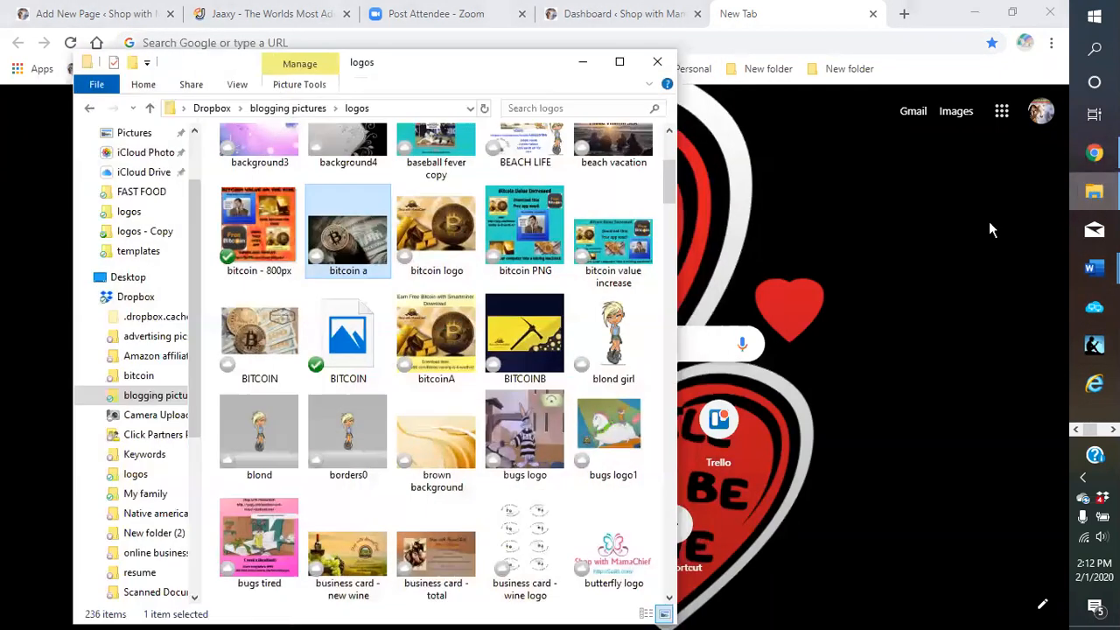
click(1094, 191)
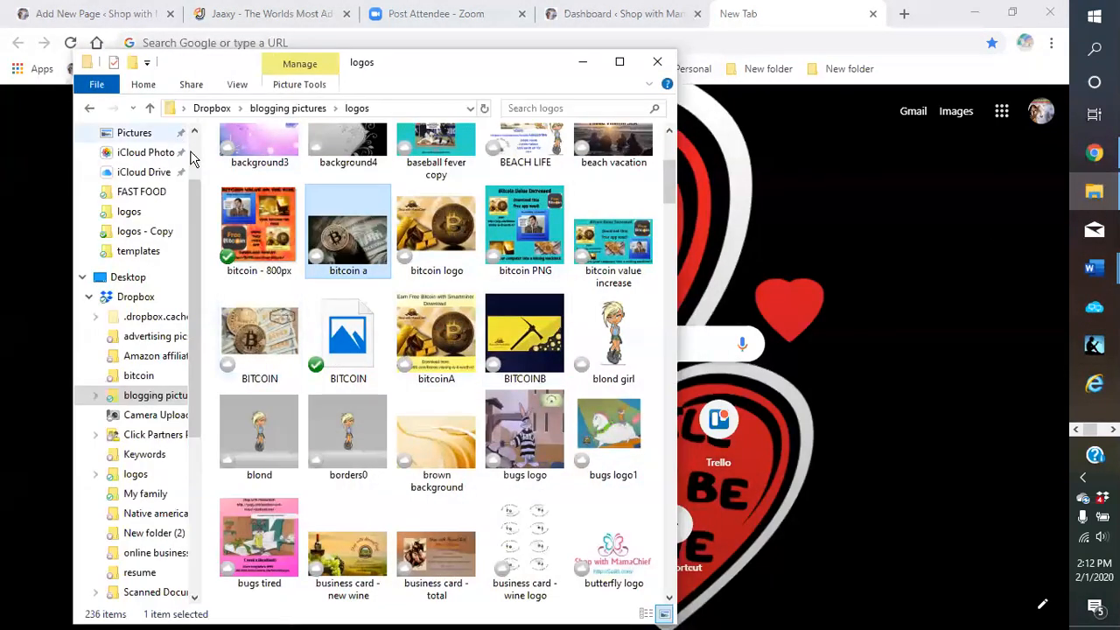
Go to the Dropbox 'templates' folder and select the 'ad spreadsheet' file
click(137, 253)
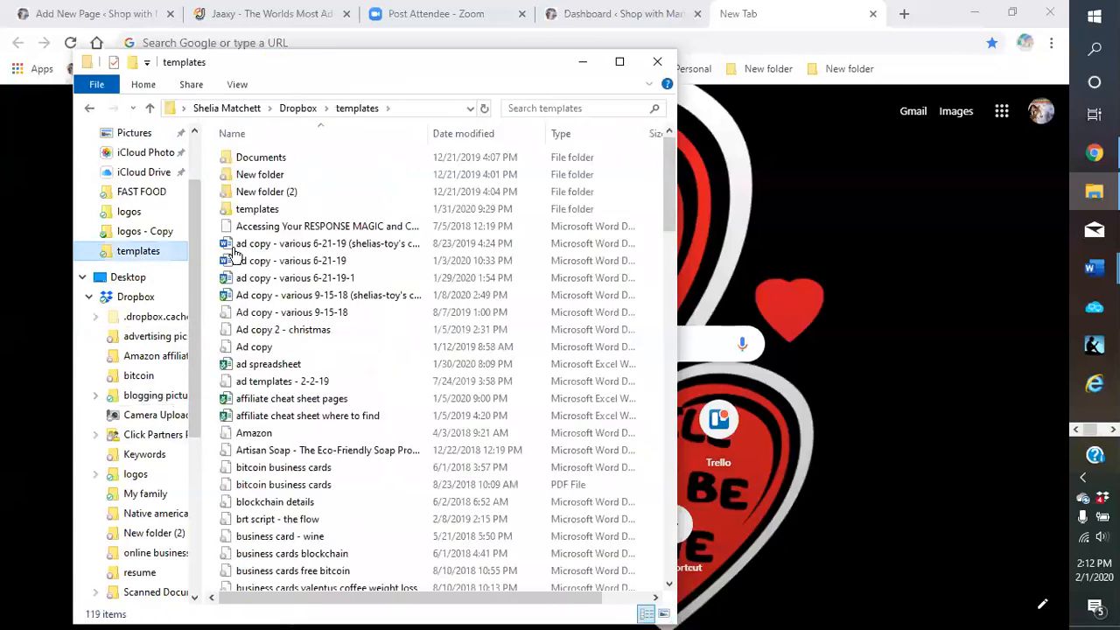
click(262, 312)
click(273, 347)
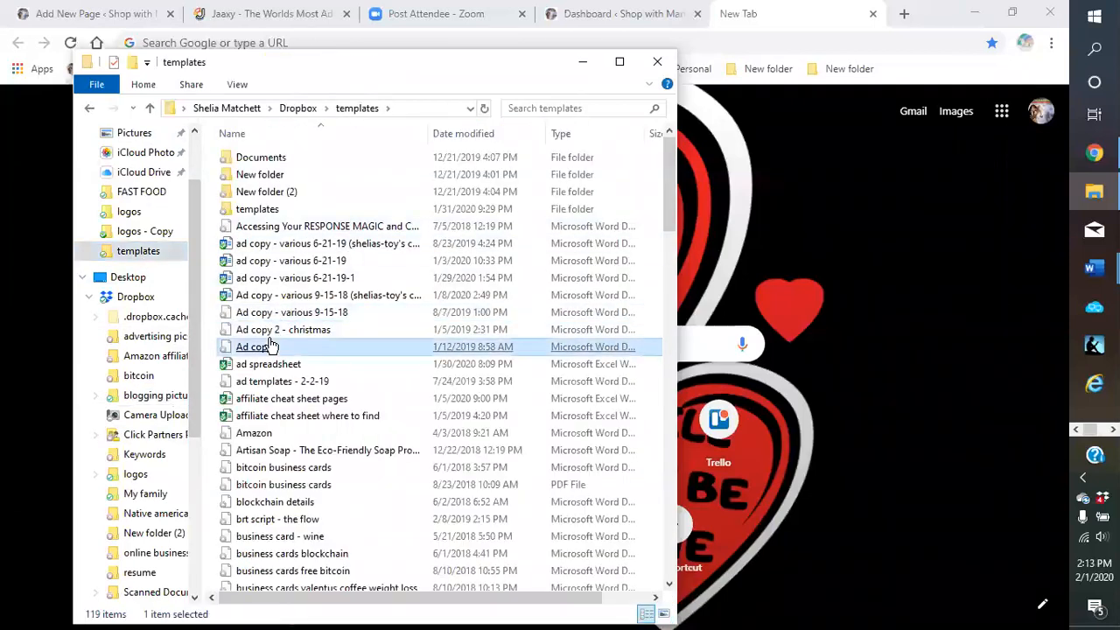
click(258, 372)
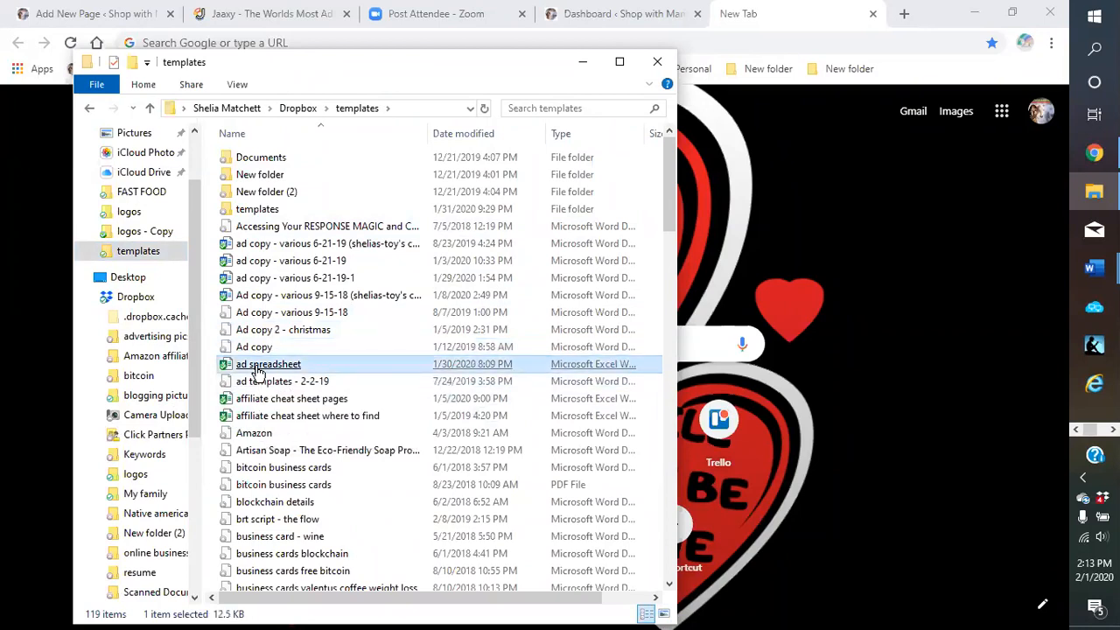
Open 'ad spreadsheet' in Excel and review its headlines, categories and ad ID numbers
double_click(257, 371)
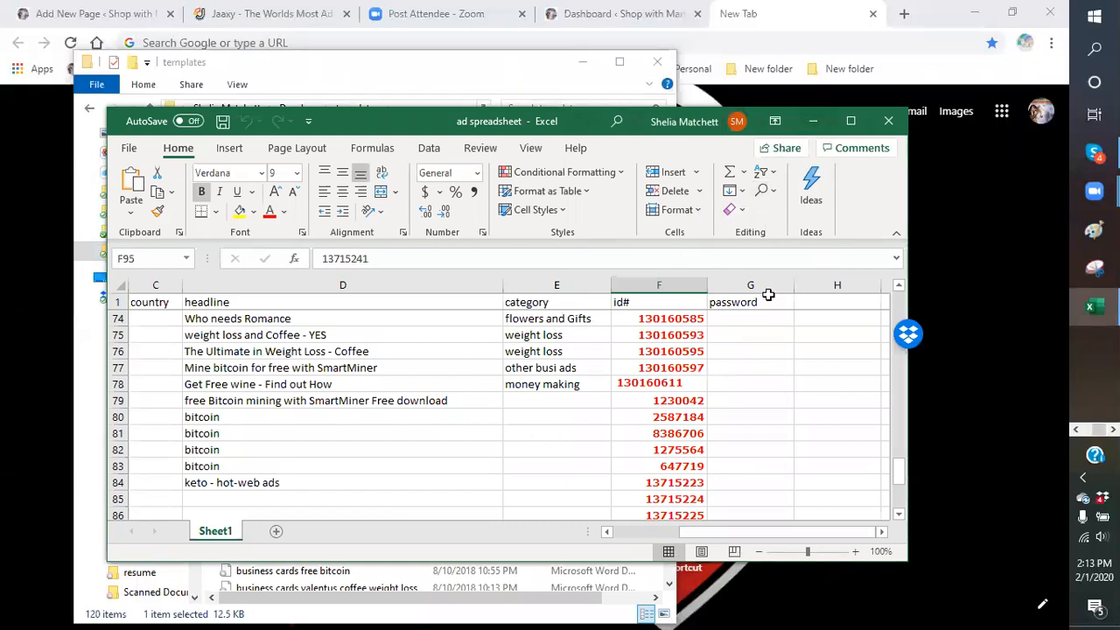
scroll(602, 416, down, 2)
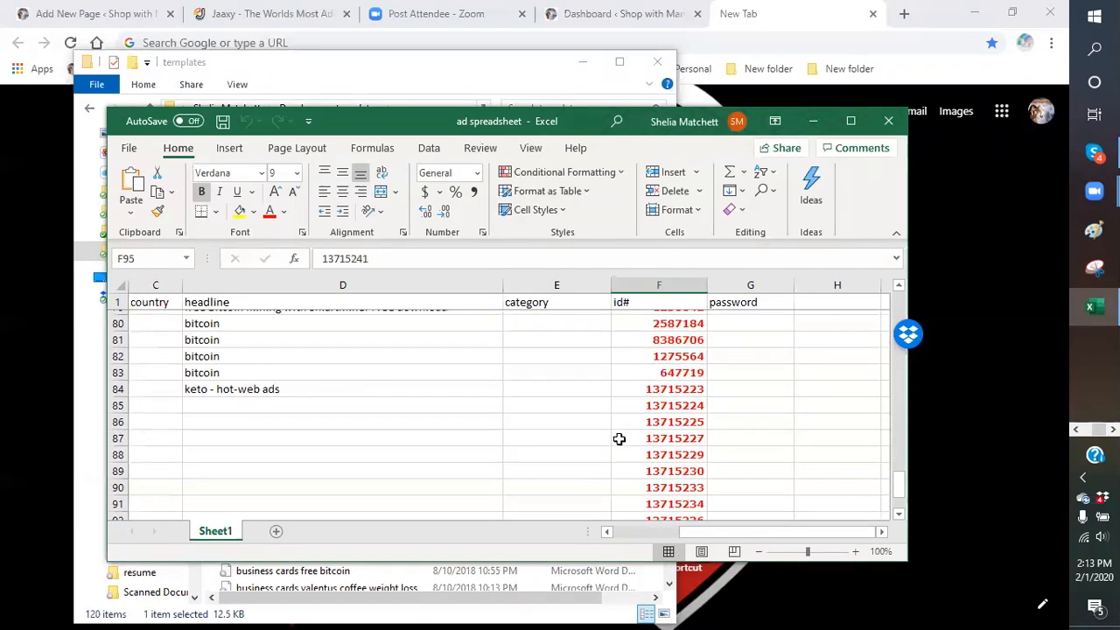
scroll(619, 438, up, 1)
scroll(616, 442, down, 1)
scroll(617, 442, down, 3)
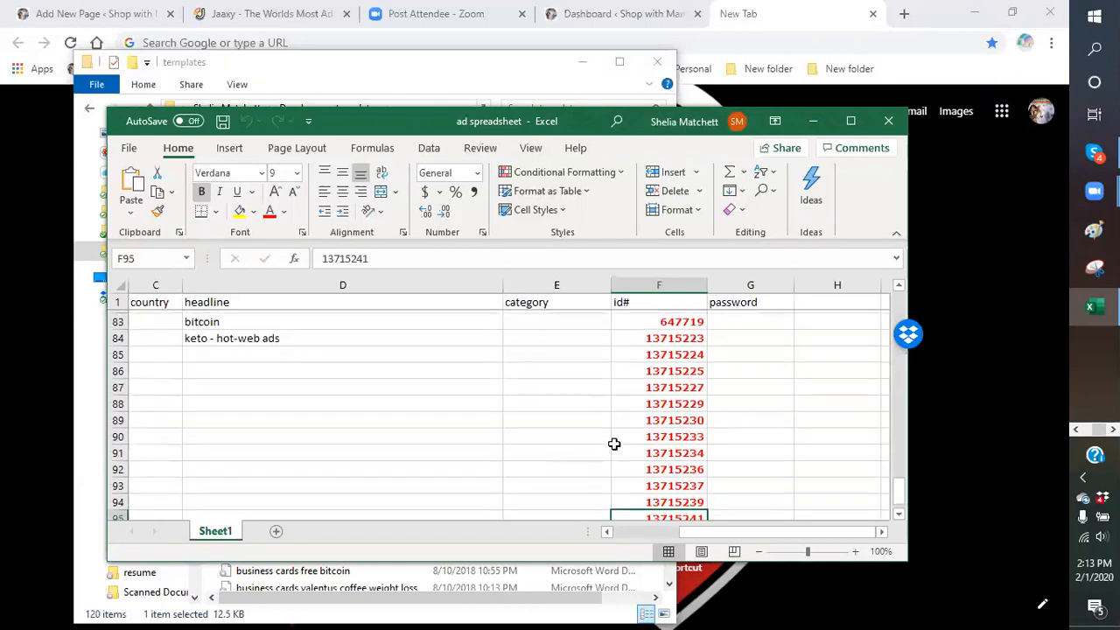
scroll(463, 463, up, 5)
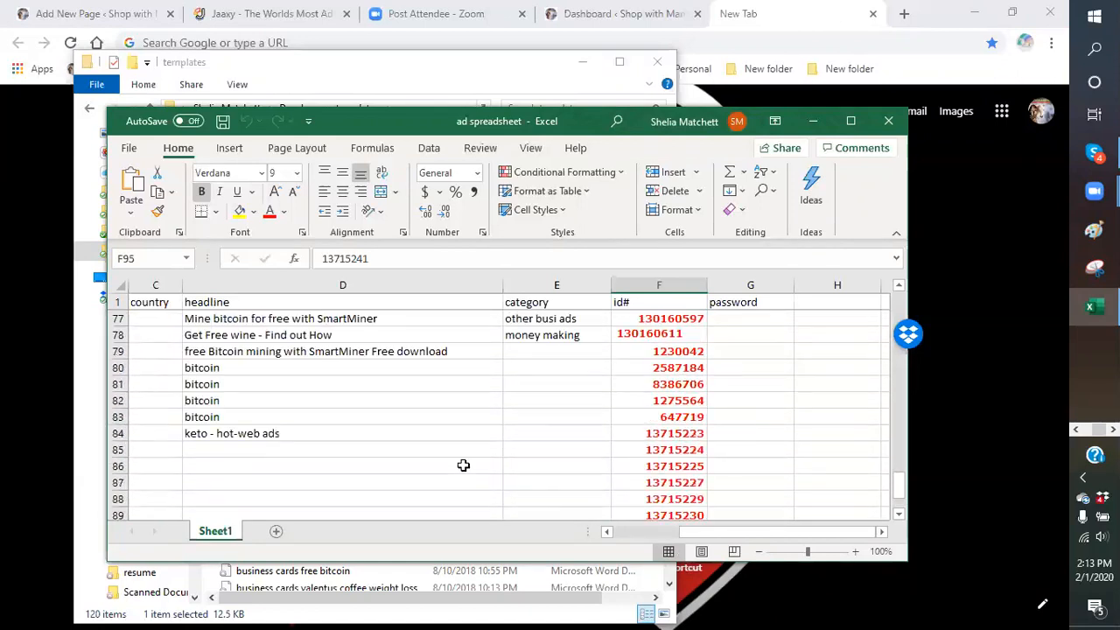
scroll(271, 453, down, 1)
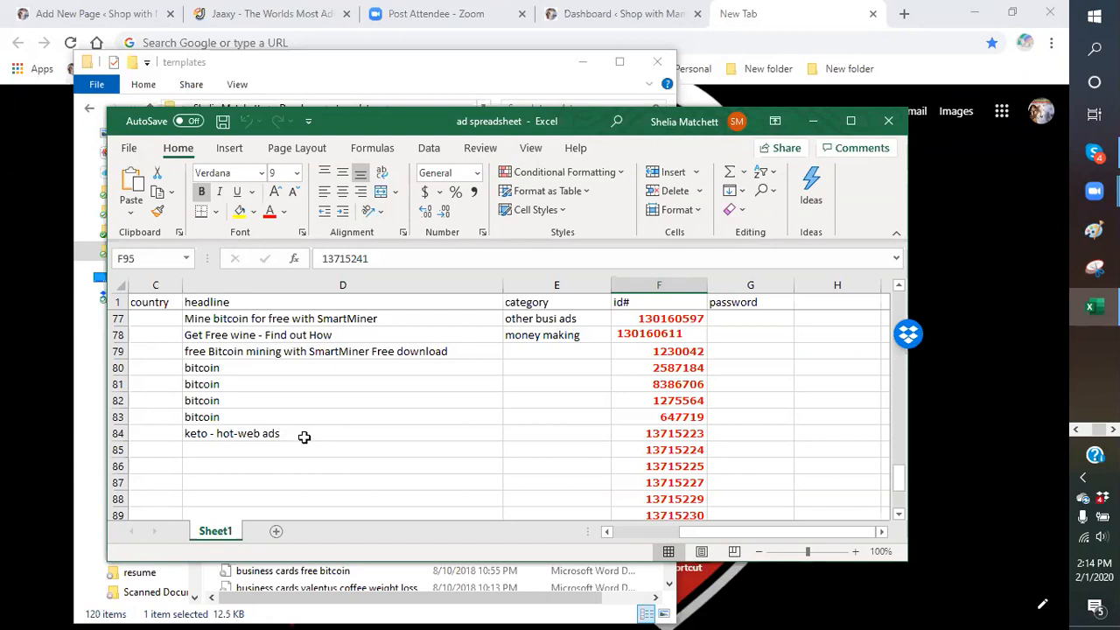
Scroll Sheet1 down to row 95 to check the newest id#, 13715241 in F95
scroll(325, 446, down, 1)
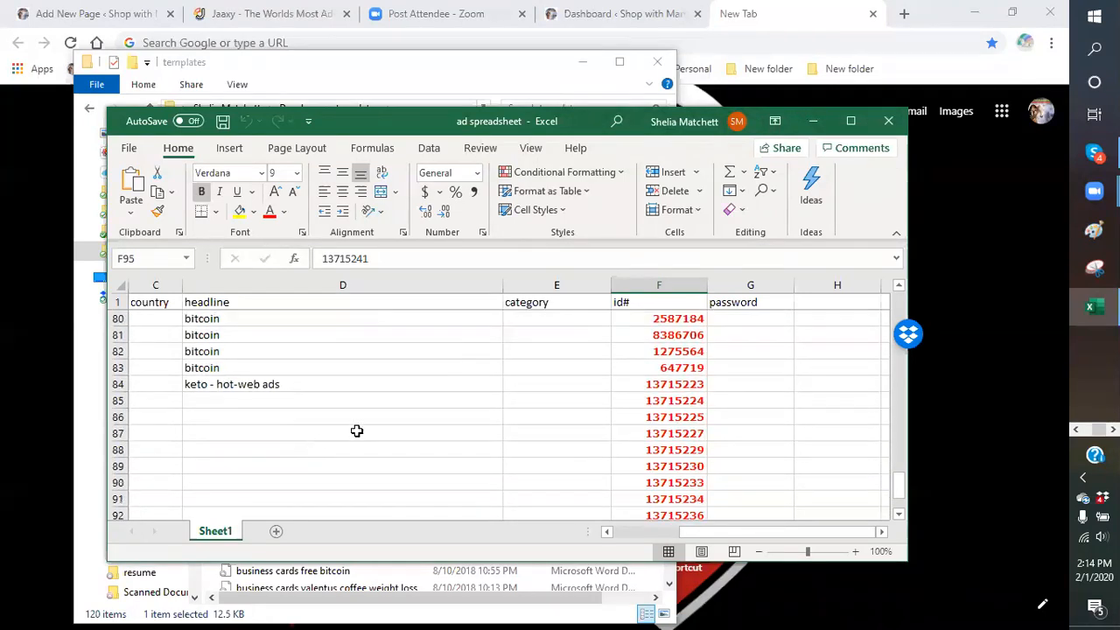
scroll(355, 430, up, 2)
scroll(352, 440, down, 1)
scroll(343, 436, down, 1)
scroll(319, 399, down, 2)
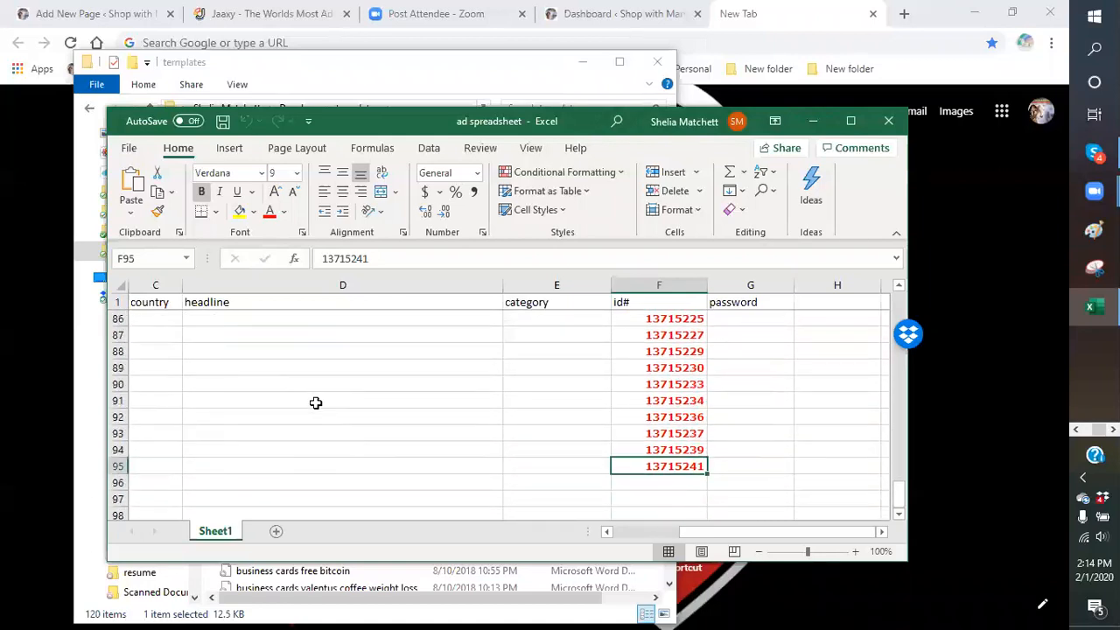
scroll(335, 408, up, 2)
scroll(333, 416, down, 2)
scroll(434, 437, up, 1)
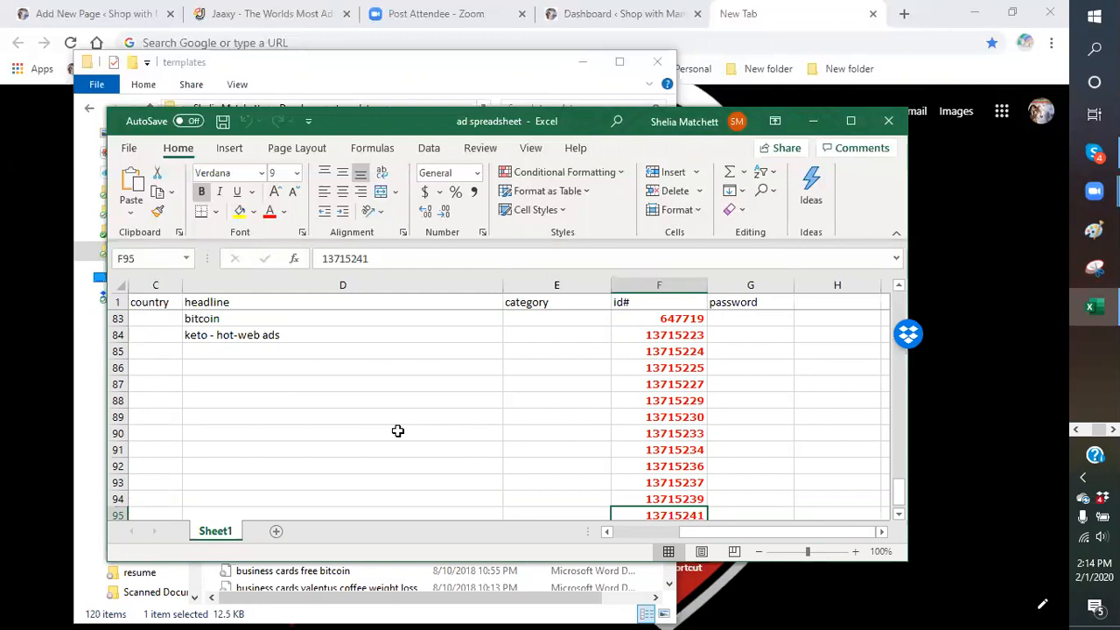
scroll(395, 431, up, 1)
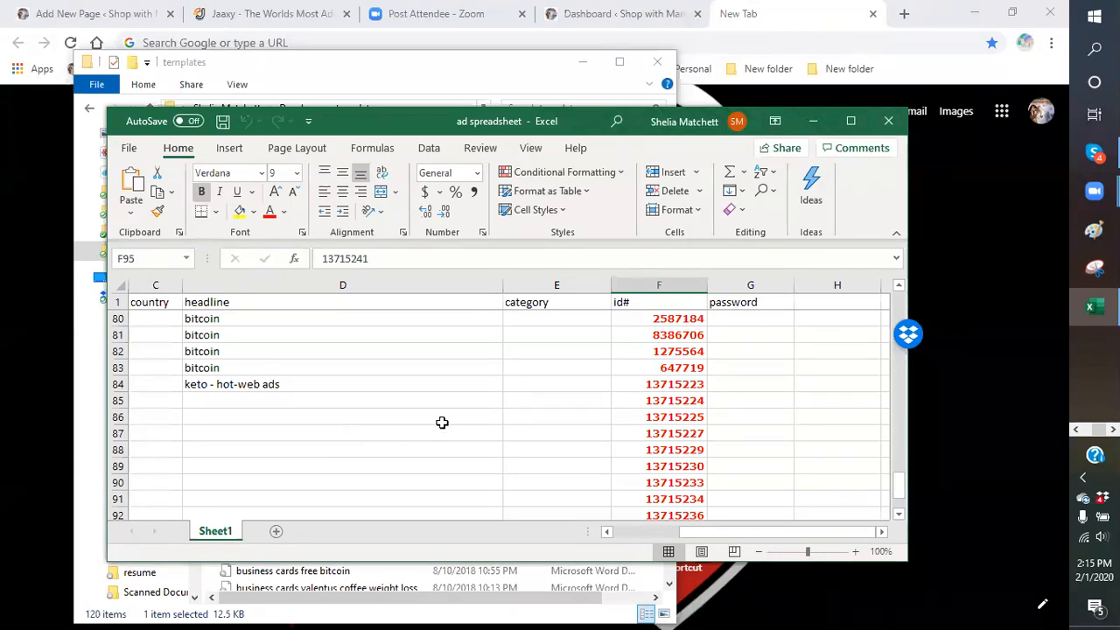
scroll(424, 421, down, 2)
scroll(421, 421, up, 2)
scroll(391, 428, up, 3)
scroll(390, 428, down, 2)
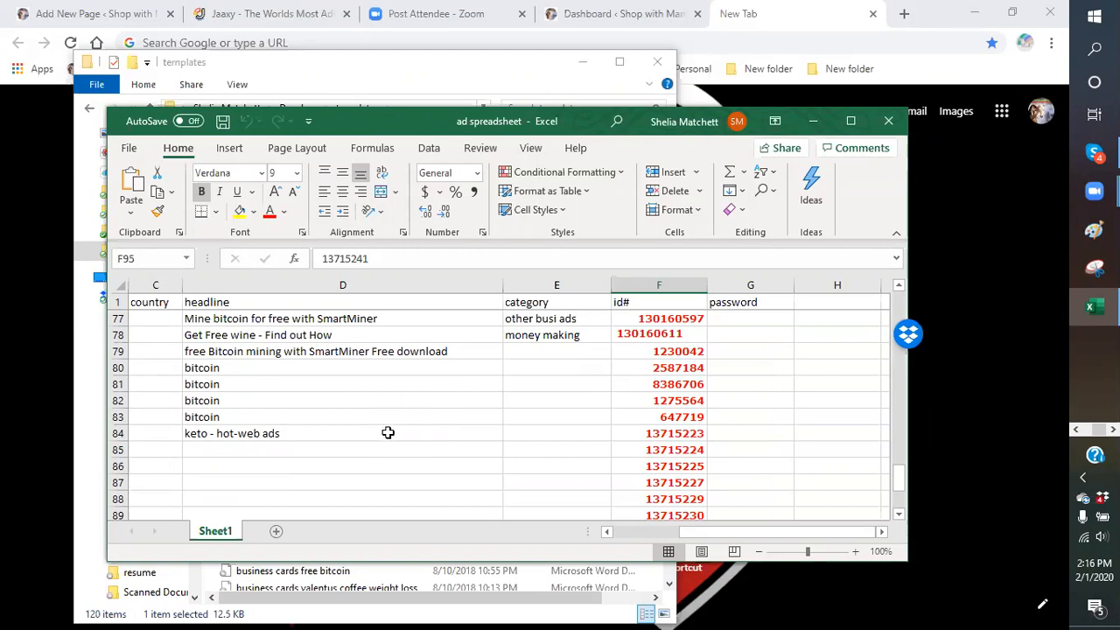
scroll(372, 432, down, 4)
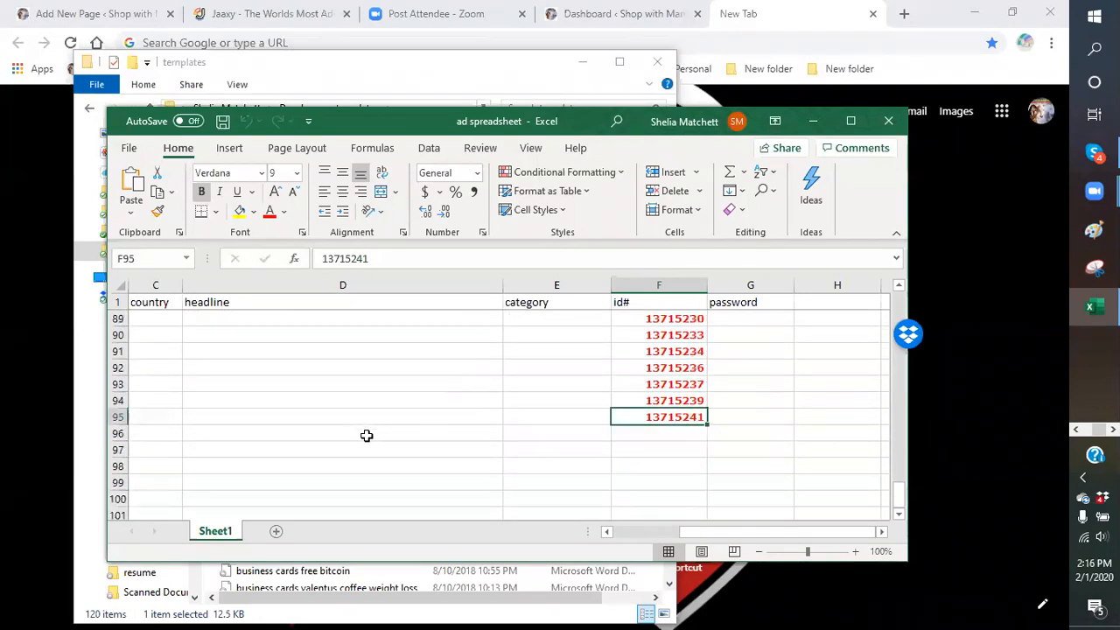
scroll(366, 435, up, 2)
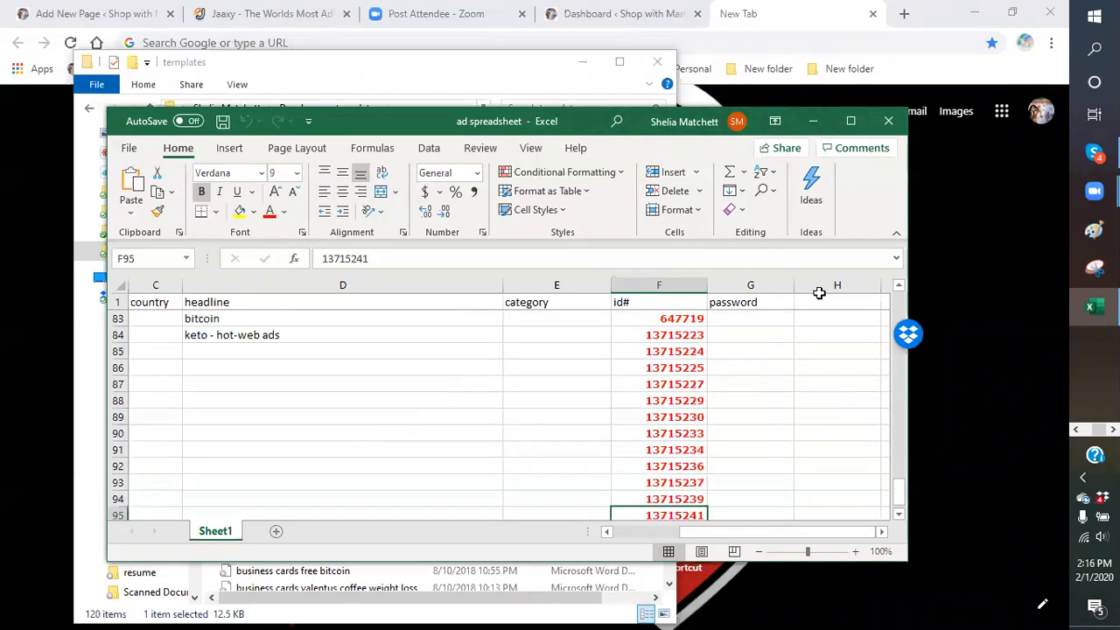
Minimize Excel and File Explorer, then open the Marketing Sites bookmark folder in Chrome
click(812, 128)
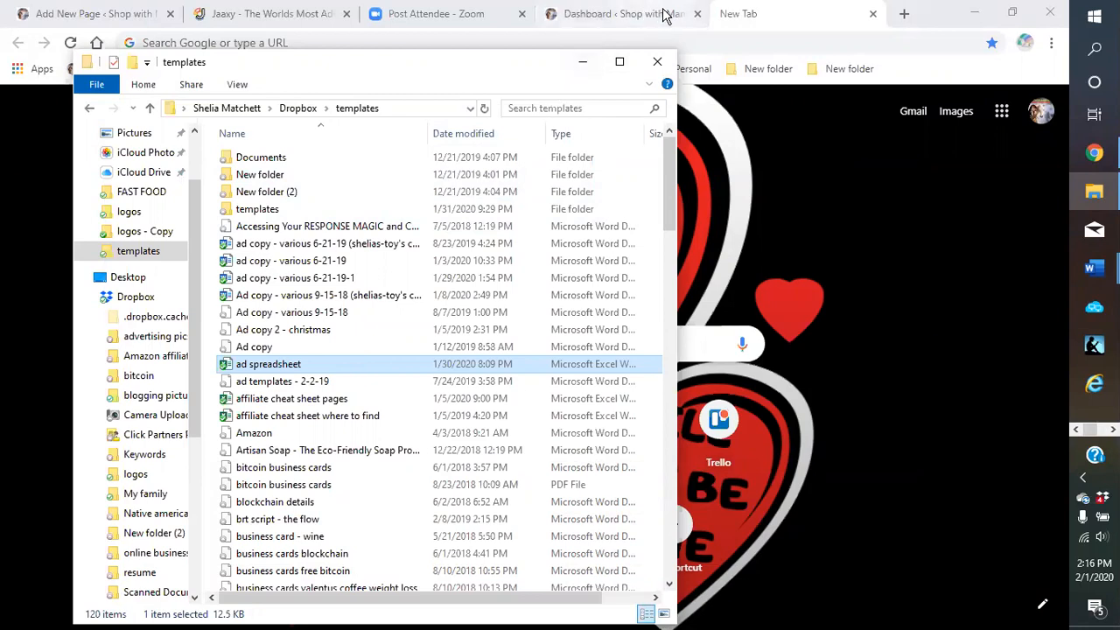
click(583, 62)
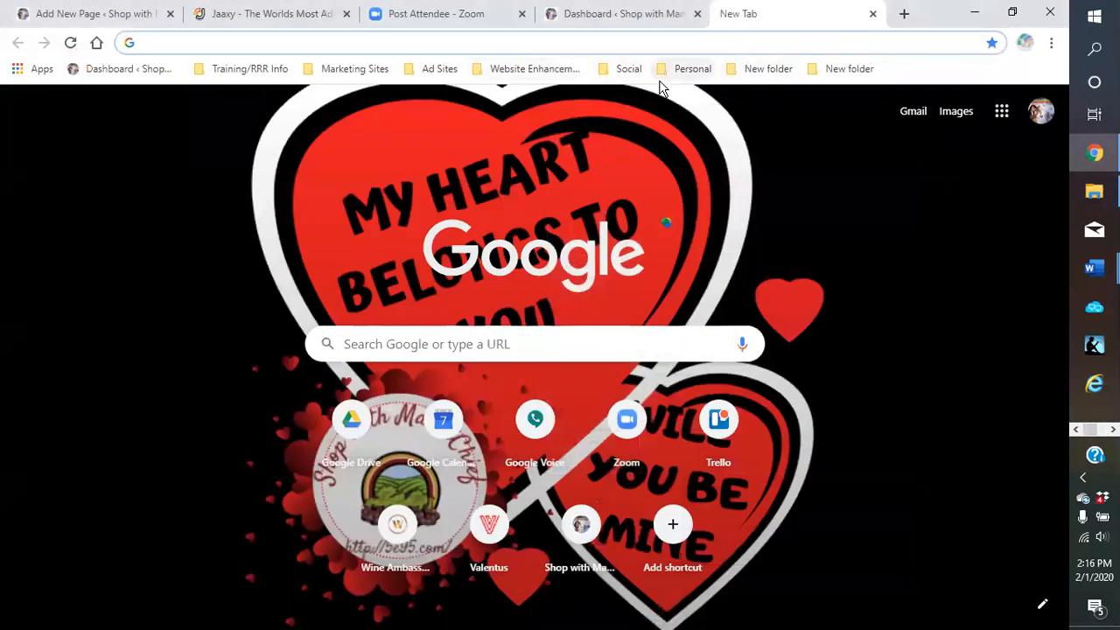
click(518, 70)
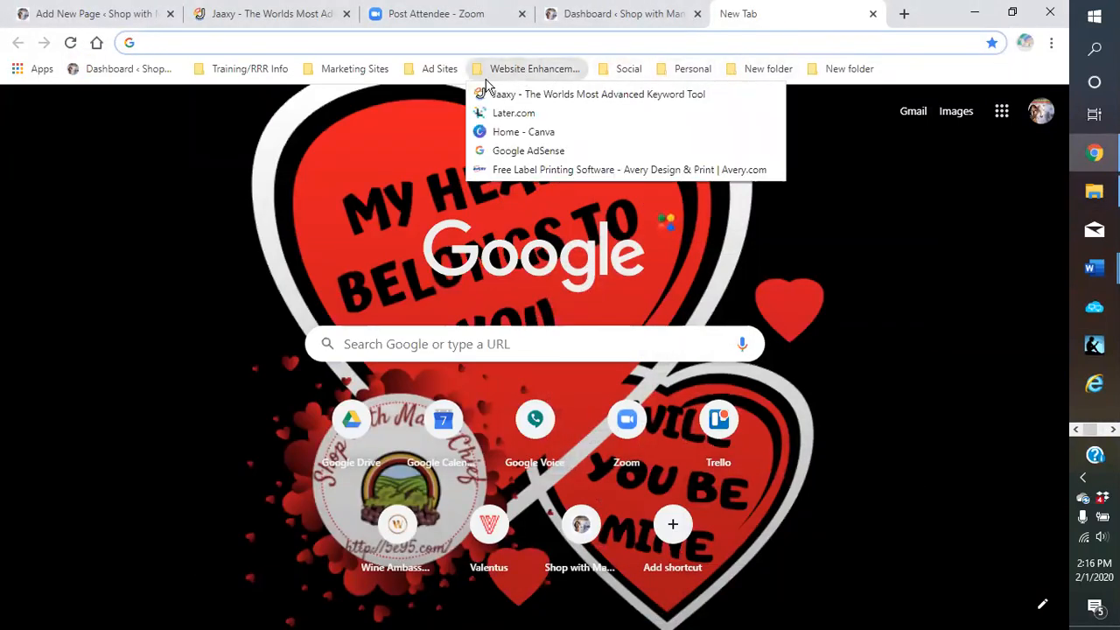
Open the ResponseMagic bookmark and log in with Chrome's saved username and password
mouse_move(362, 77)
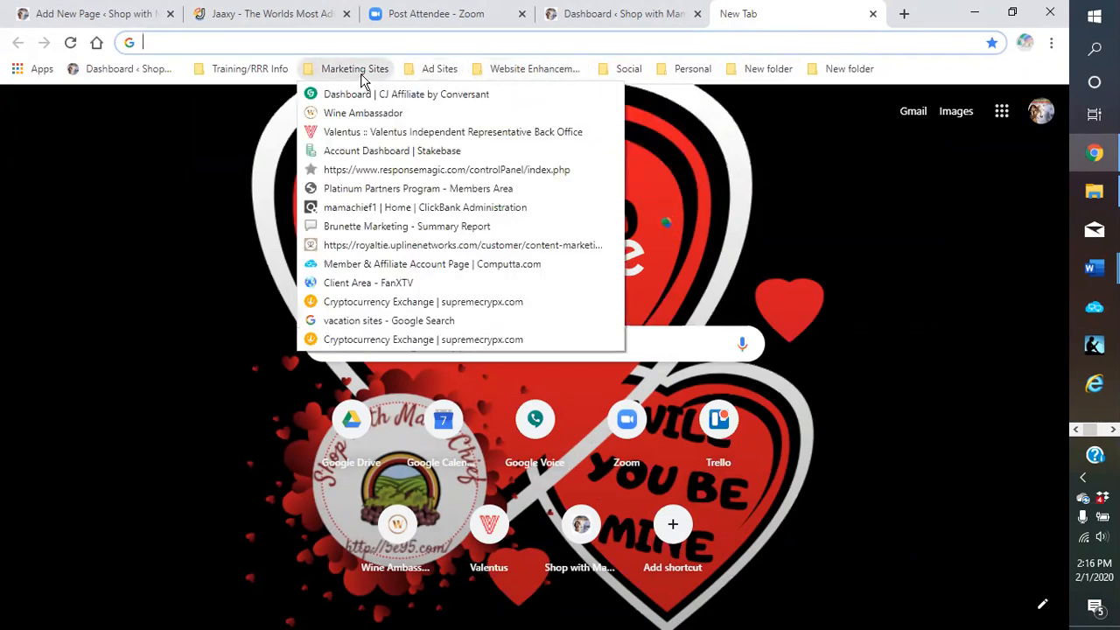
click(376, 170)
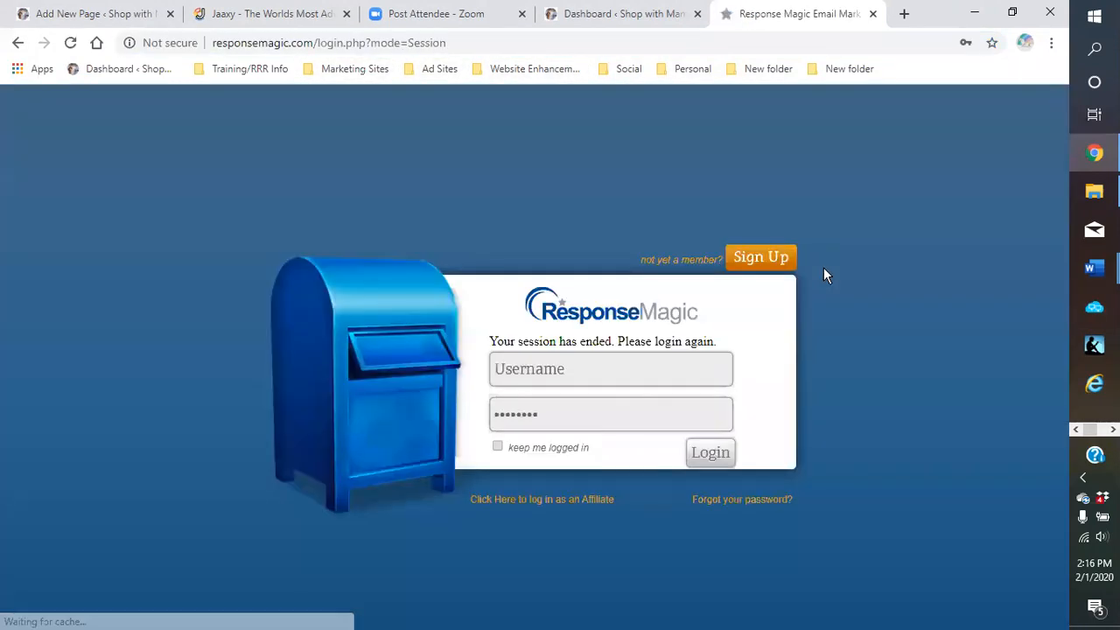
click(589, 372)
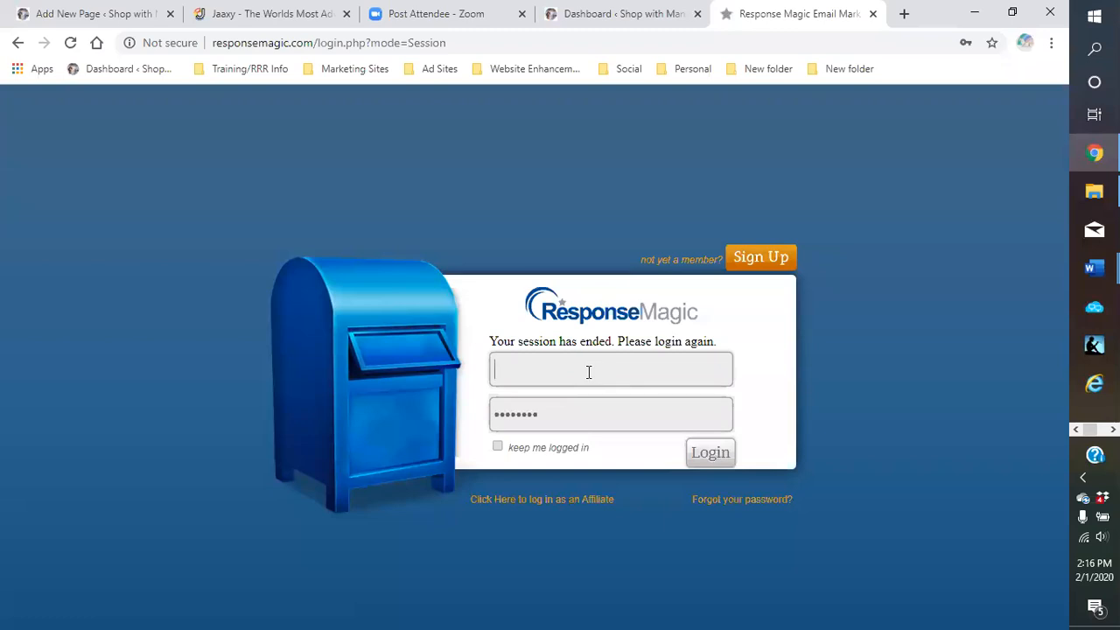
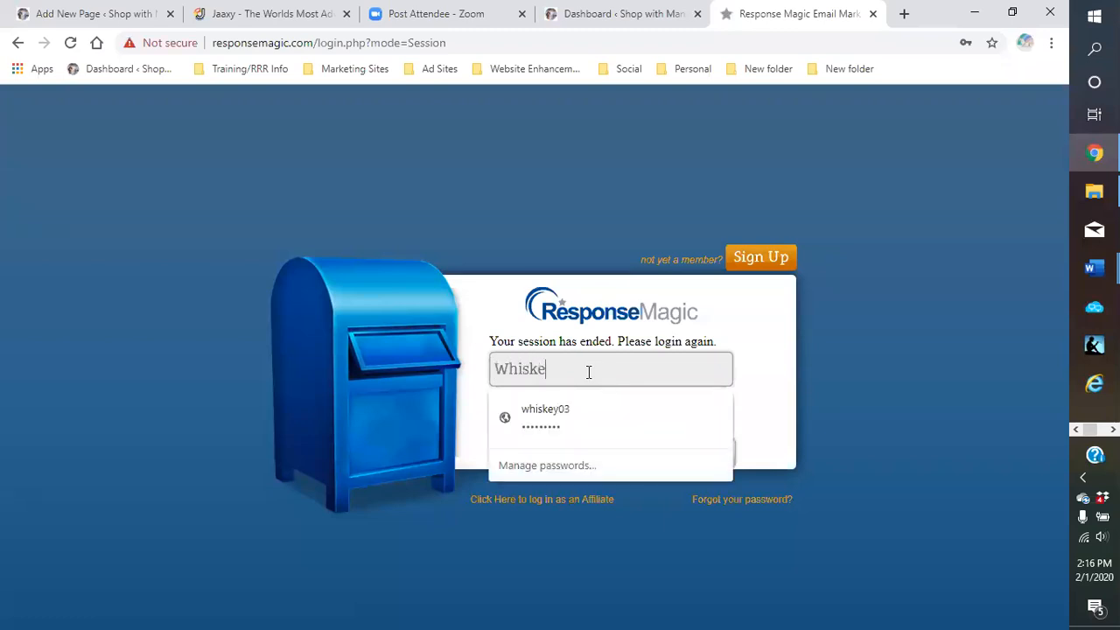
click(555, 420)
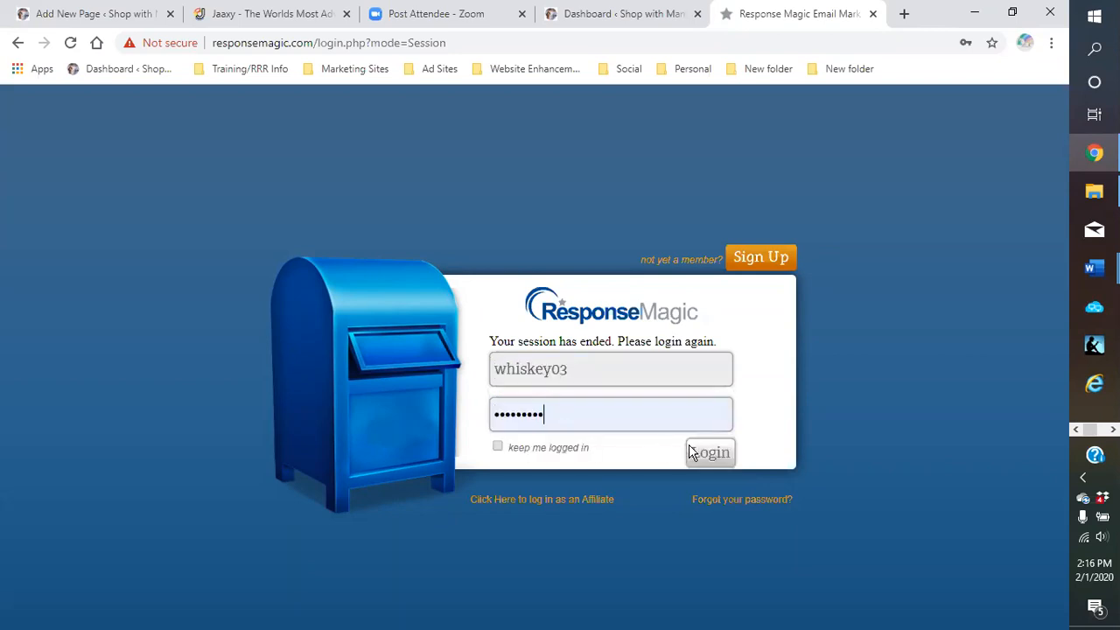
click(716, 456)
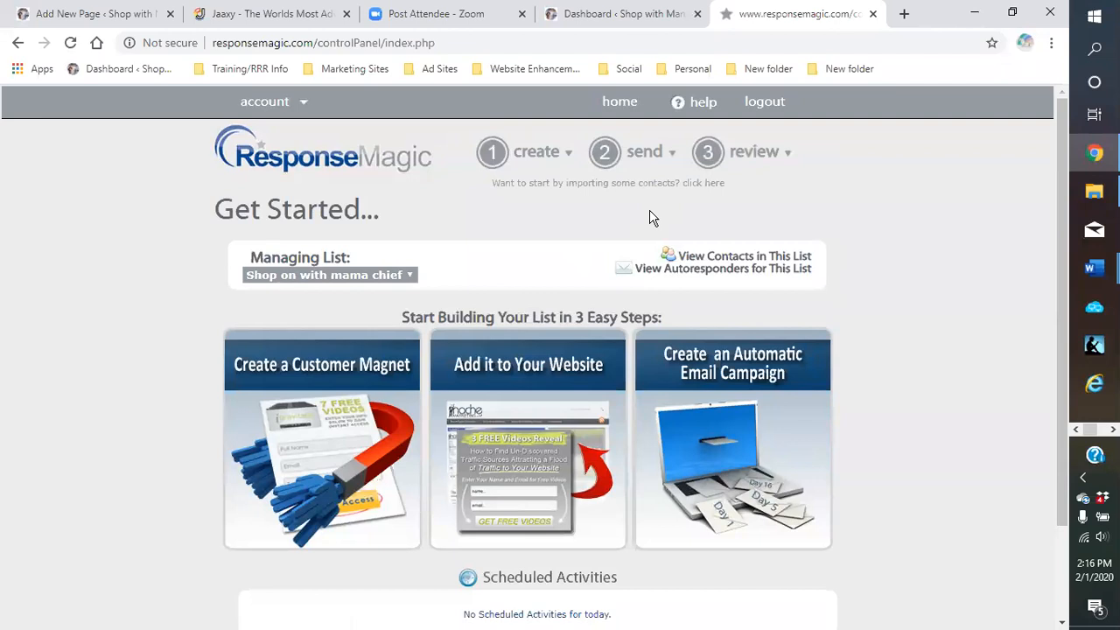
Choose Customer Magnets from the menu to list the 14 saved lead magnet forms
mouse_move(788, 156)
mouse_move(539, 160)
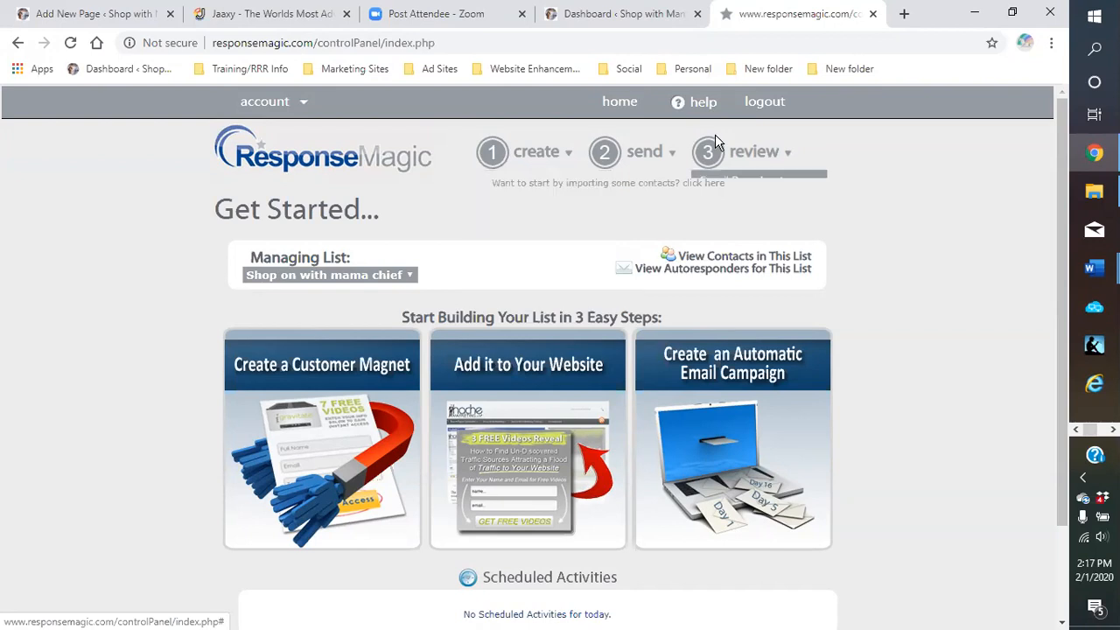
mouse_move(722, 149)
click(793, 326)
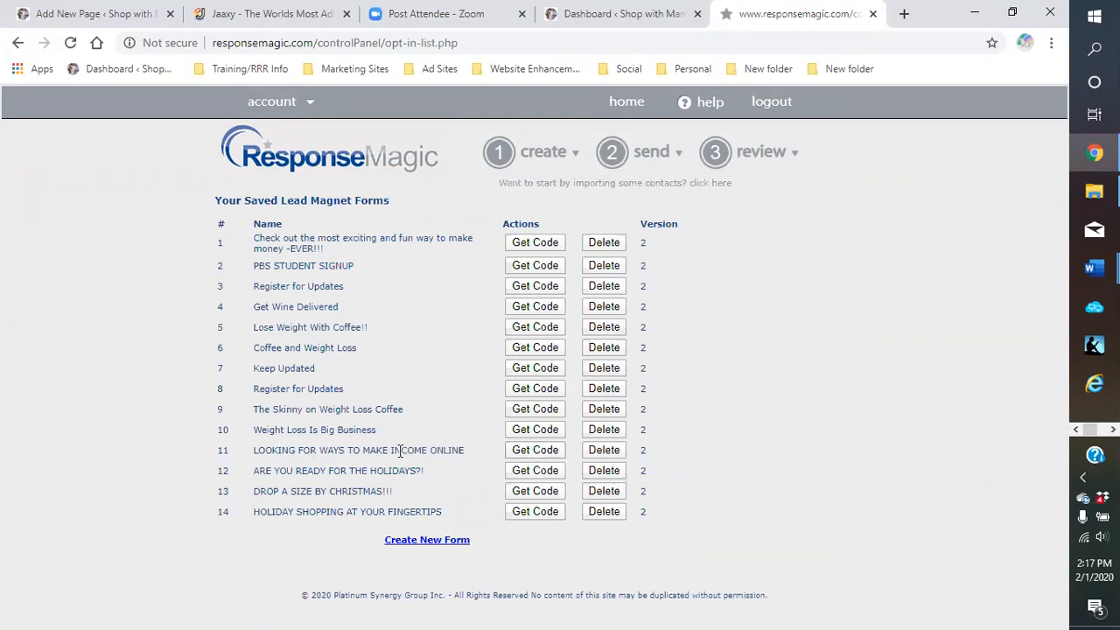
Copy the widget code for form 52471, LOOKING FOR WAYS TO MAKE INCOME ONLINE, and return to WordPress
click(529, 455)
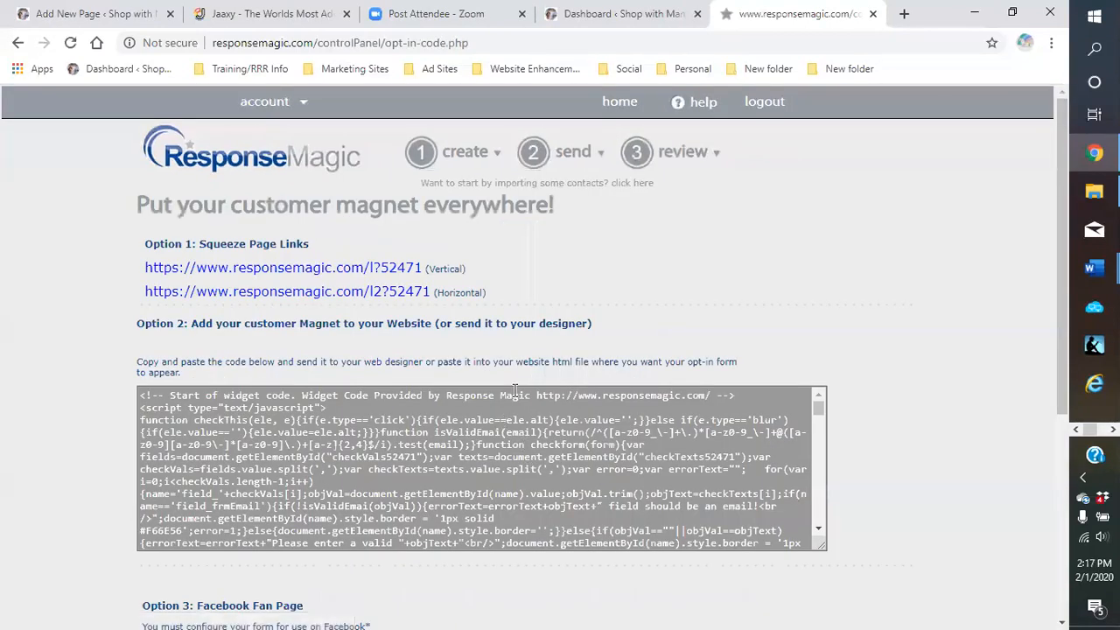
scroll(759, 302, down, 1)
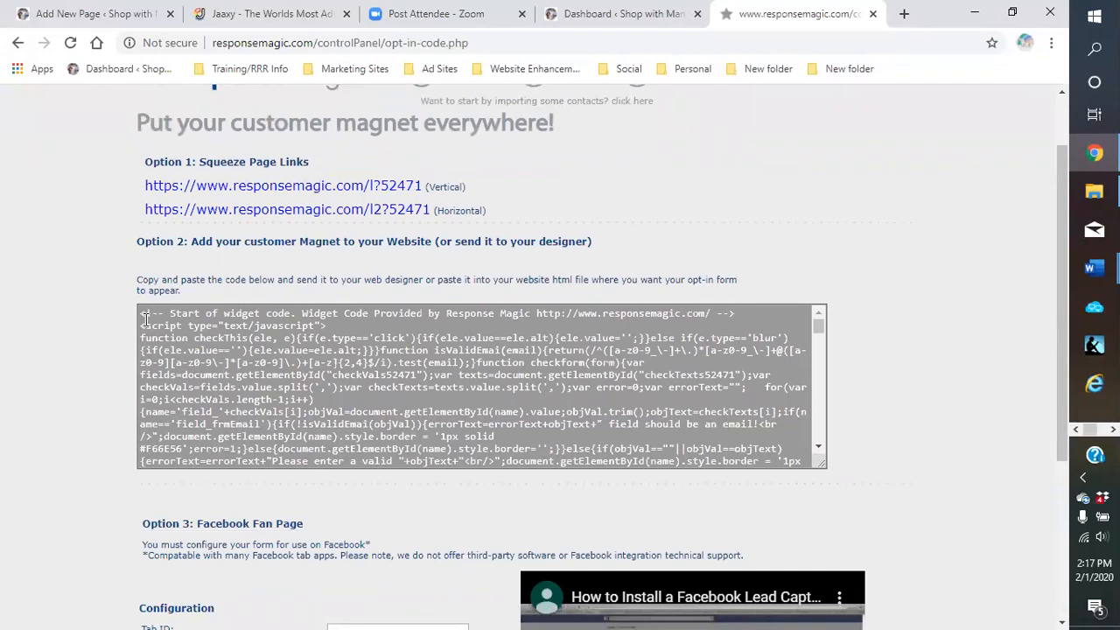
drag(140, 315, 515, 460)
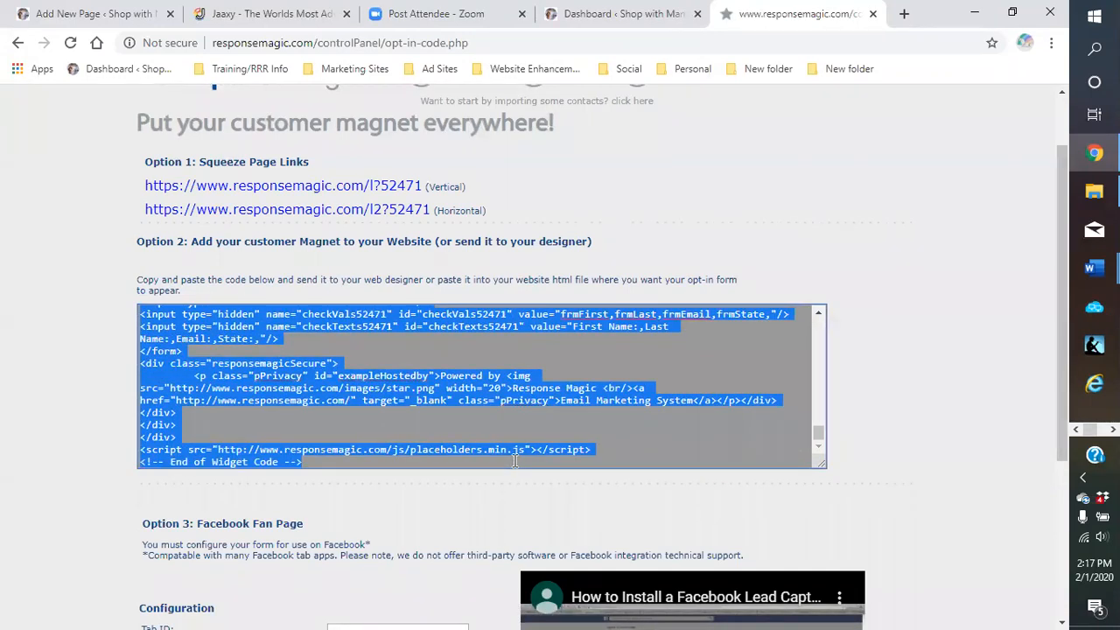
right_click(404, 378)
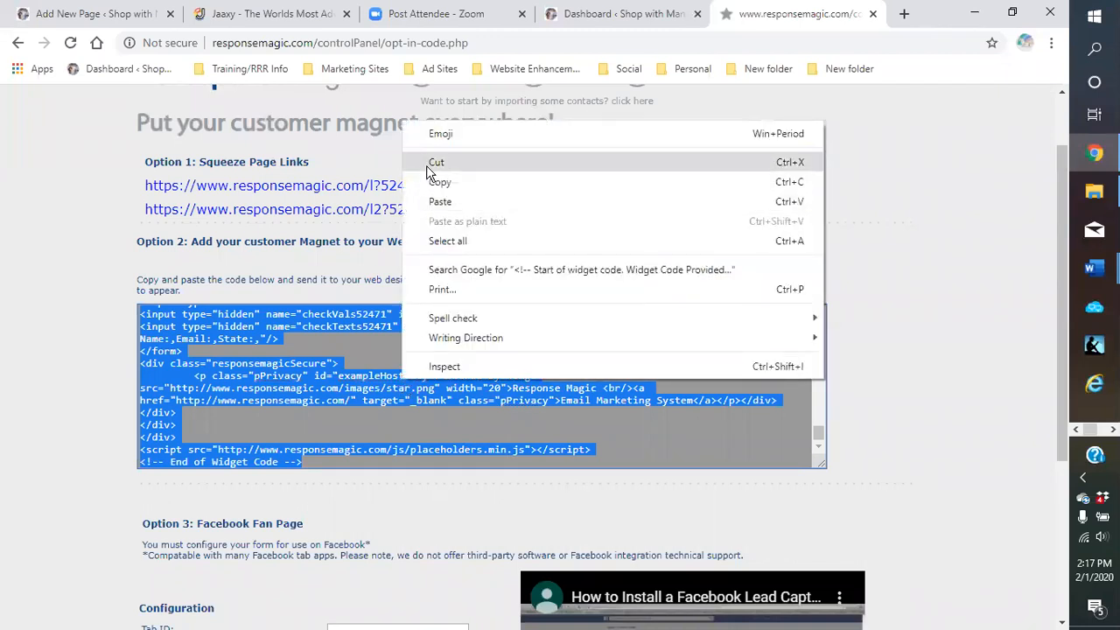
click(438, 183)
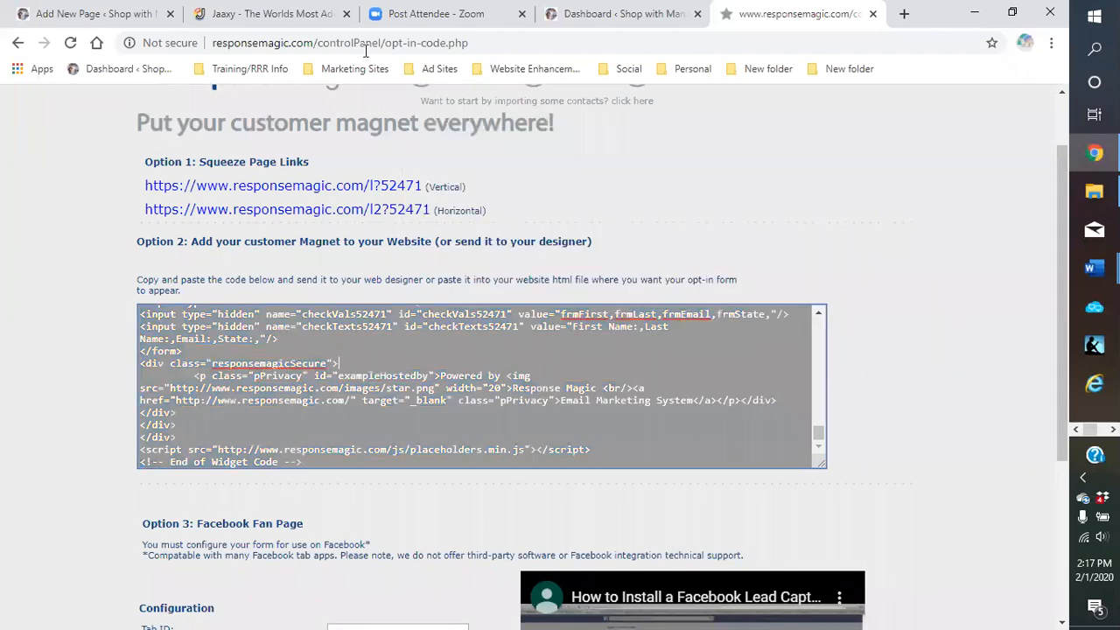
click(90, 17)
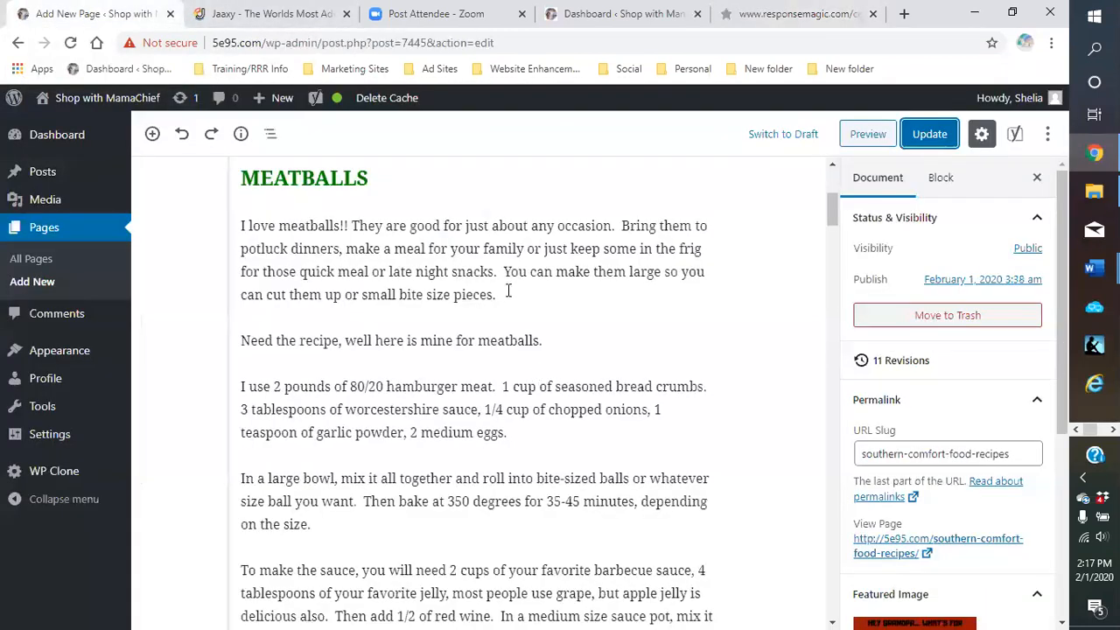
From the Dashboard, go to Appearance > Widgets and scroll through the Left of Menu, Footer 1 and Footer 2 areas
click(617, 19)
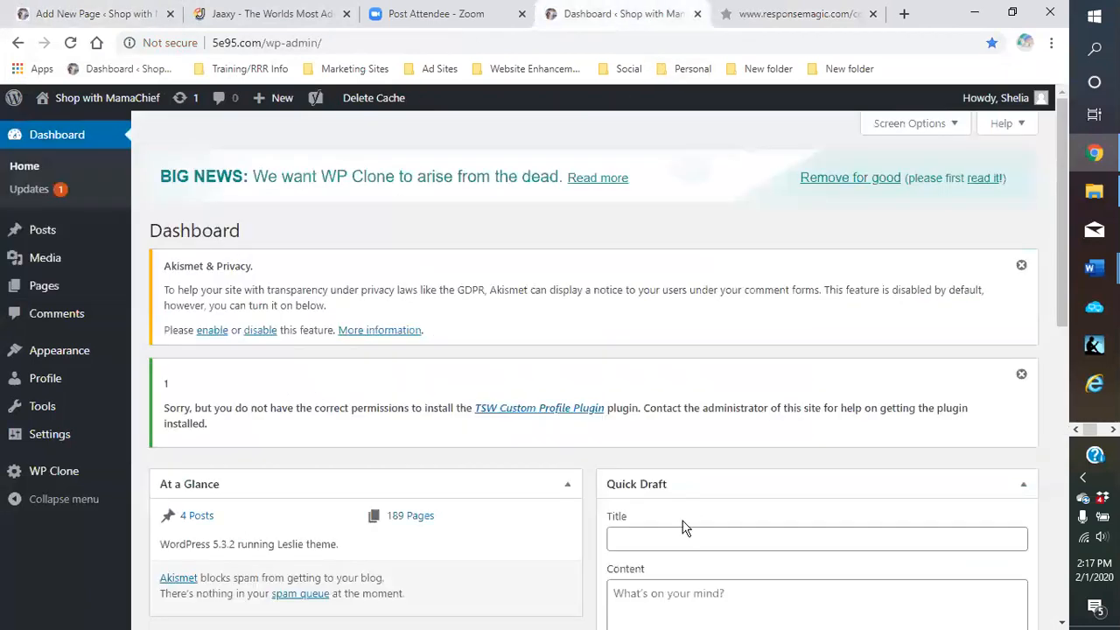
mouse_move(77, 354)
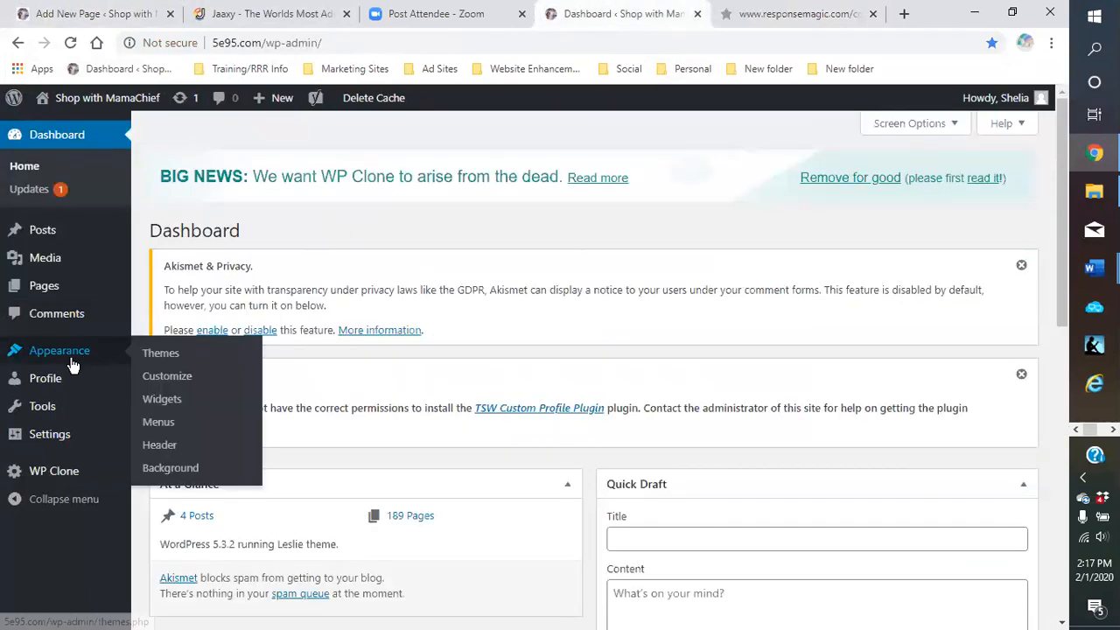
click(162, 399)
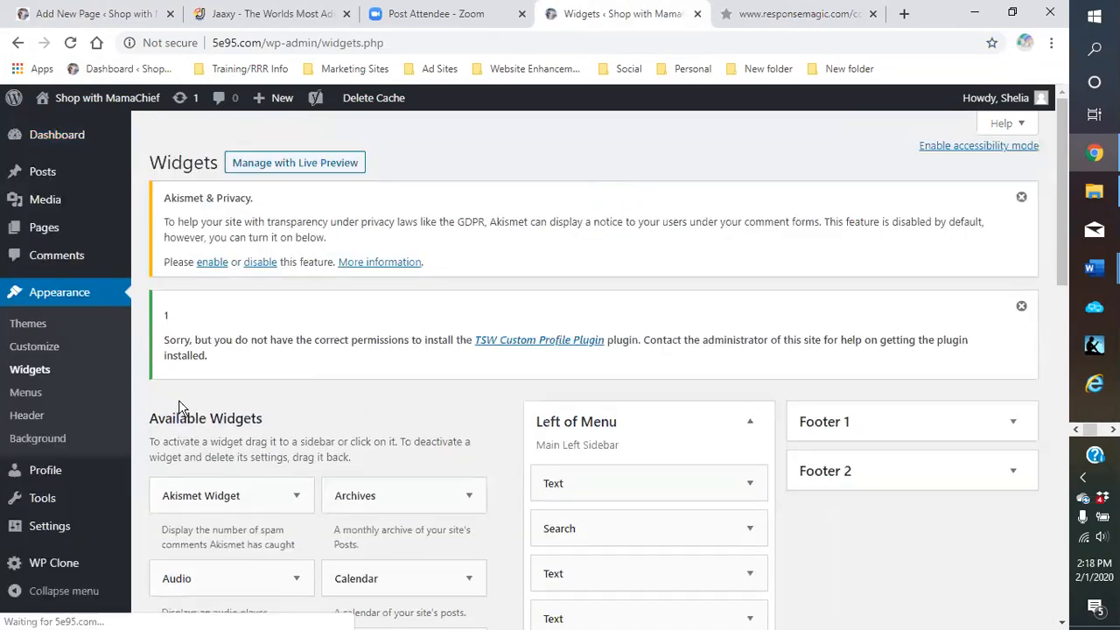
scroll(742, 385, down, 2)
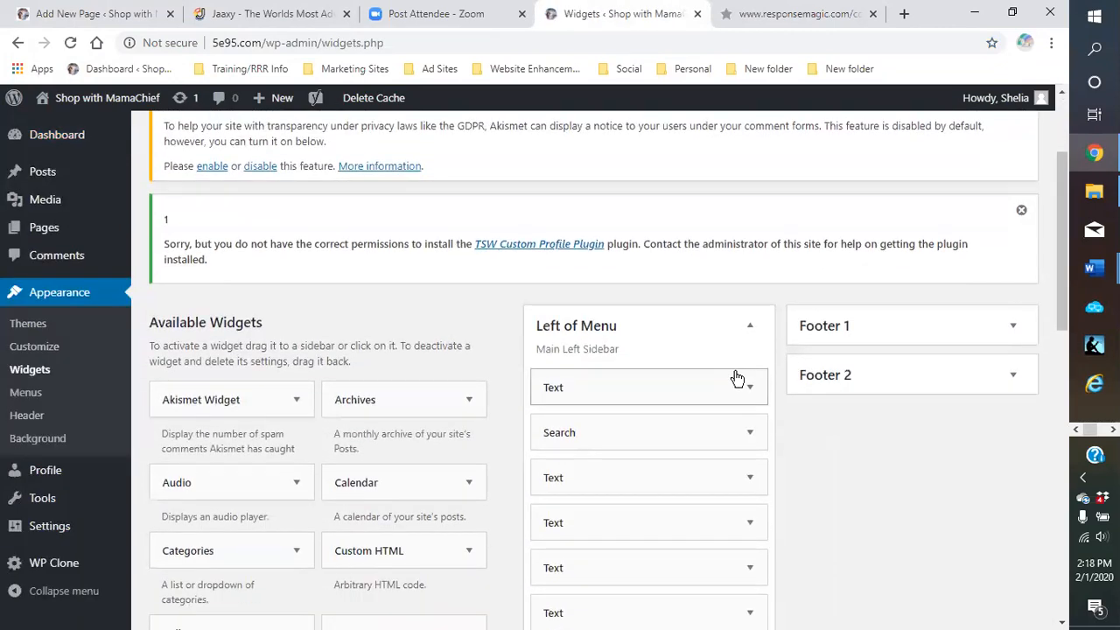
scroll(712, 348, down, 5)
scroll(709, 347, up, 3)
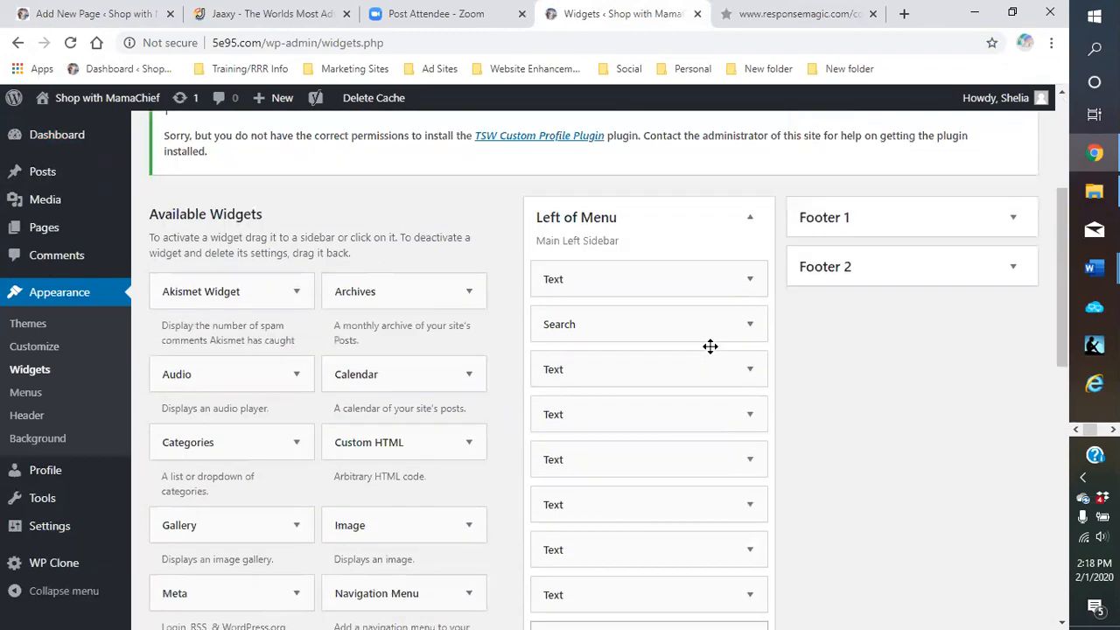
scroll(655, 496, down, 3)
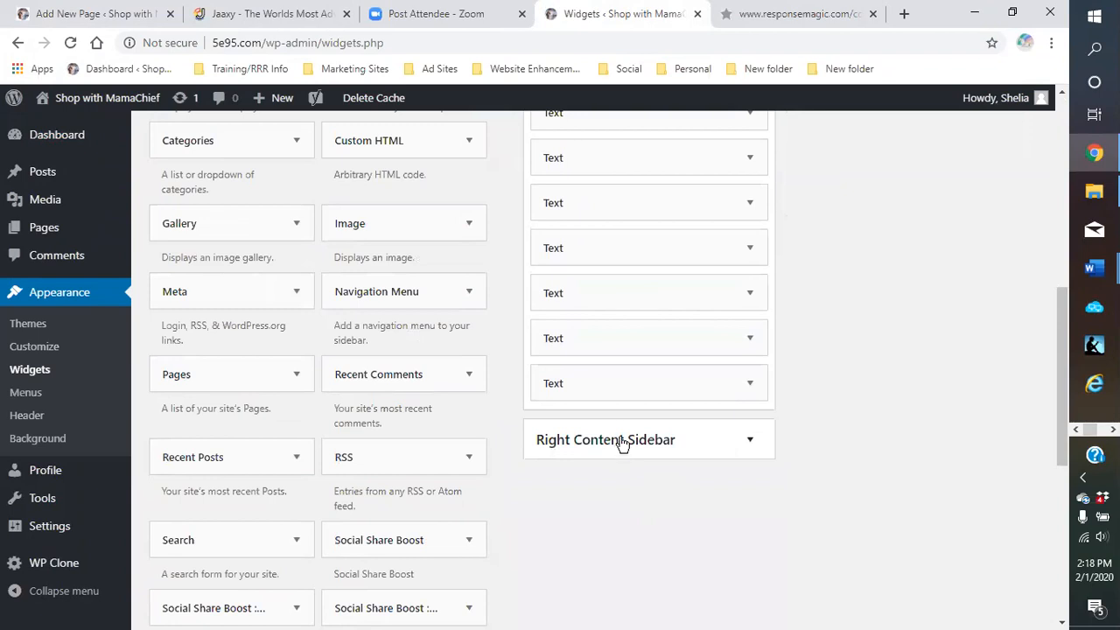
scroll(621, 445, up, 3)
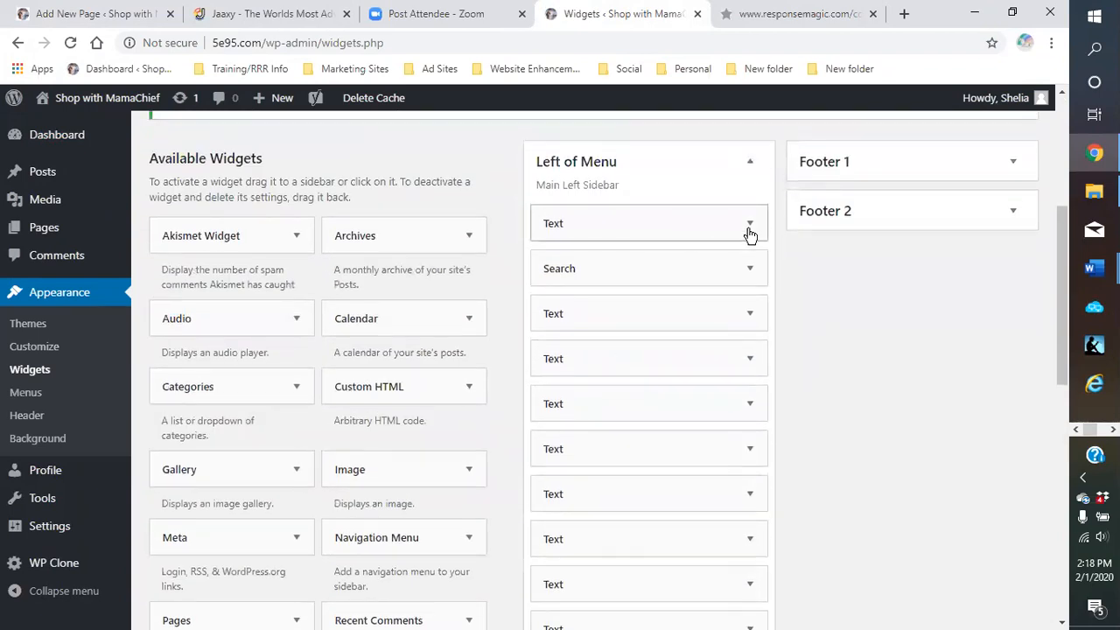
Expand the first Left of Menu Text widget, view its HTML code, then collapse it
click(750, 224)
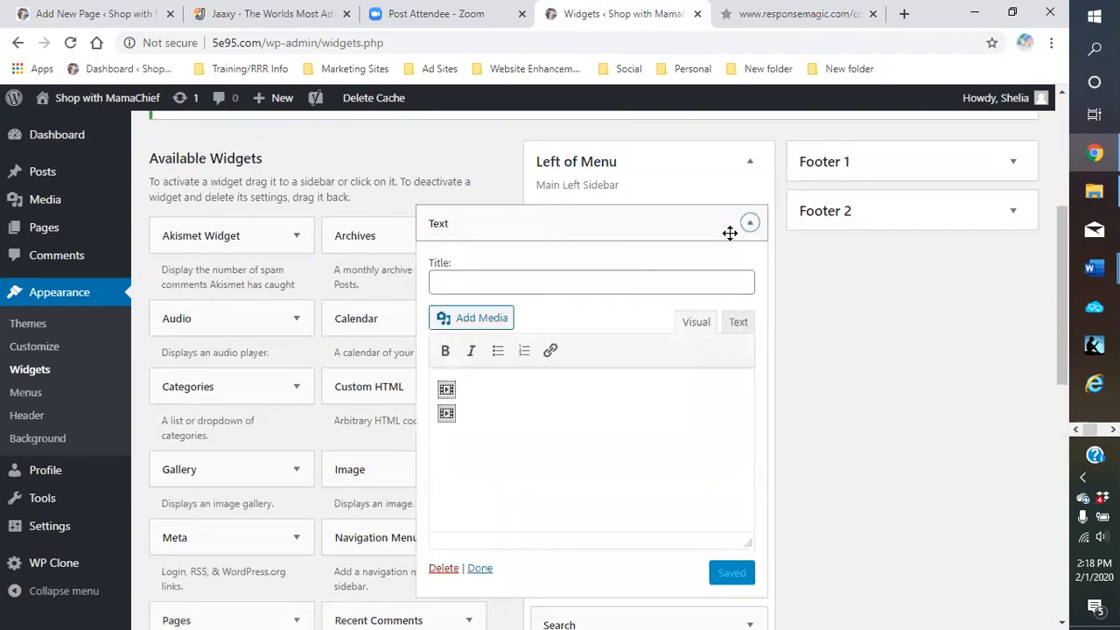
scroll(686, 259, down, 2)
scroll(686, 260, up, 1)
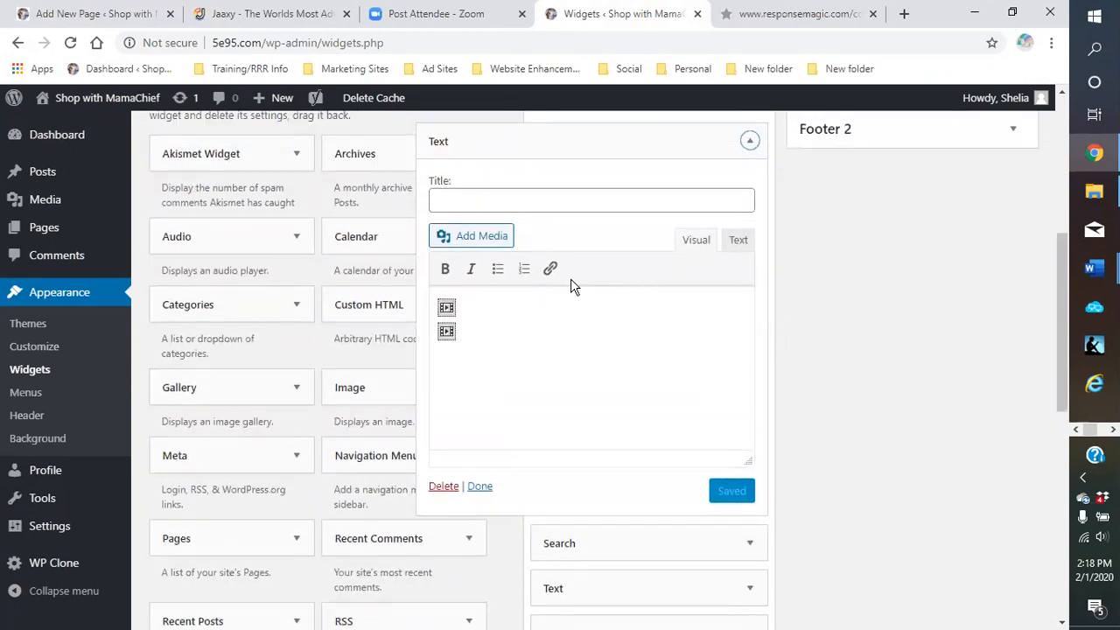
click(737, 242)
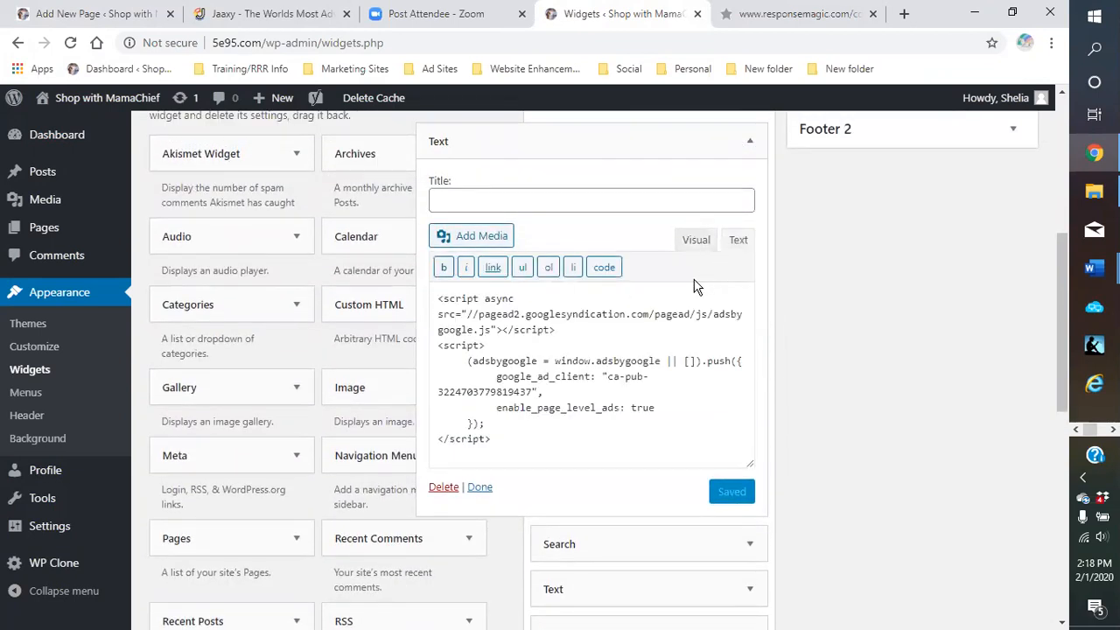
scroll(662, 395, up, 2)
scroll(653, 338, down, 3)
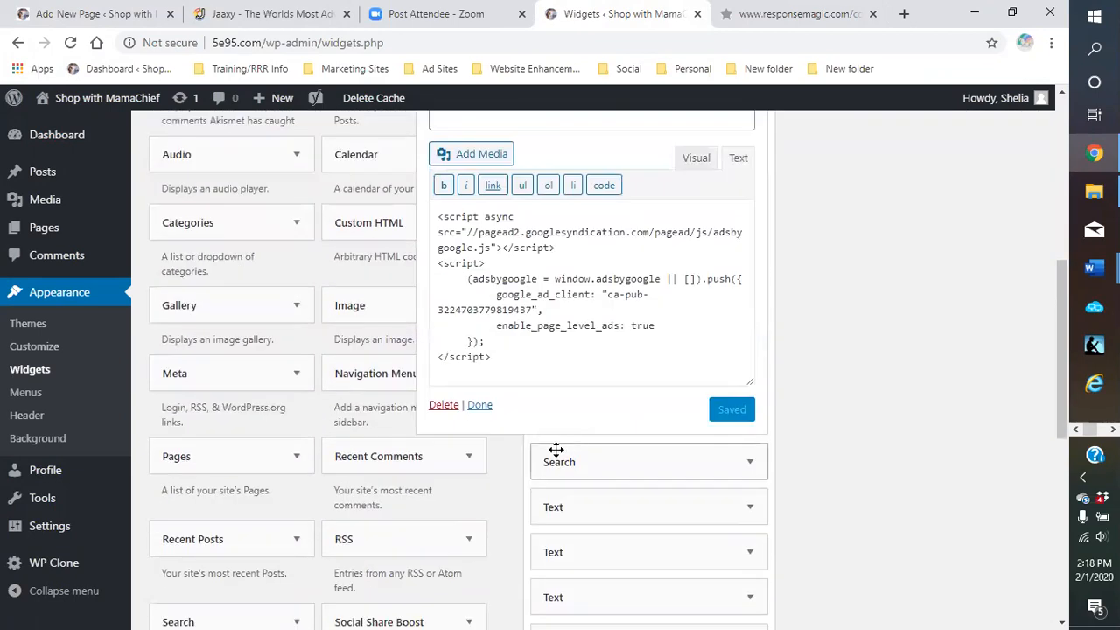
click(479, 405)
Replace the third Text widget's code with the pasted ResponseMagic form code and save it
scroll(693, 347, down, 1)
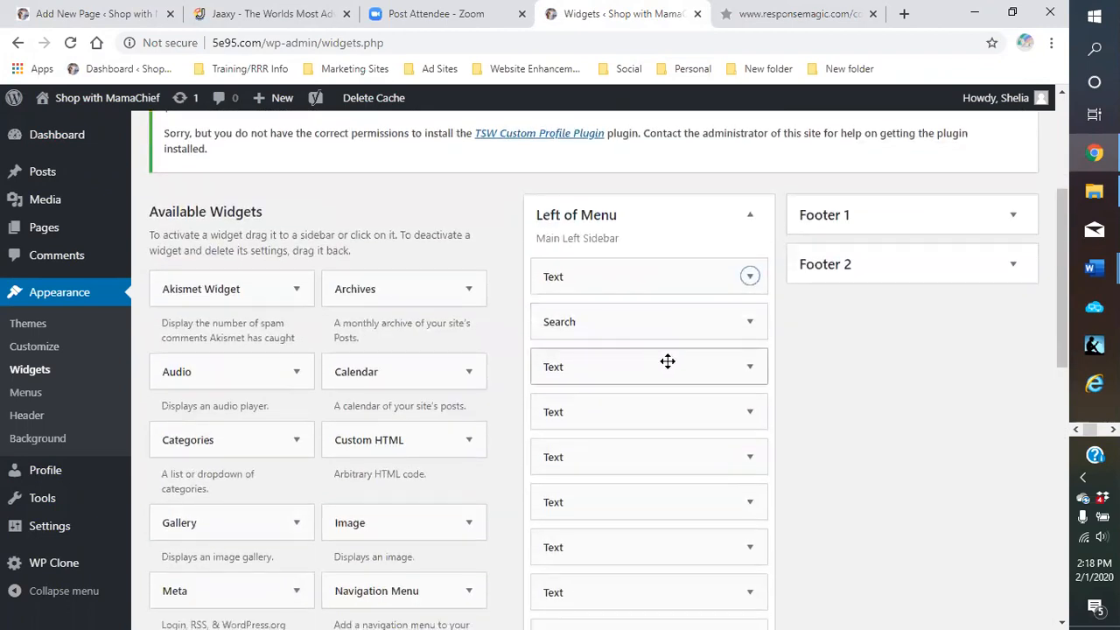
click(753, 373)
scroll(691, 337, down, 3)
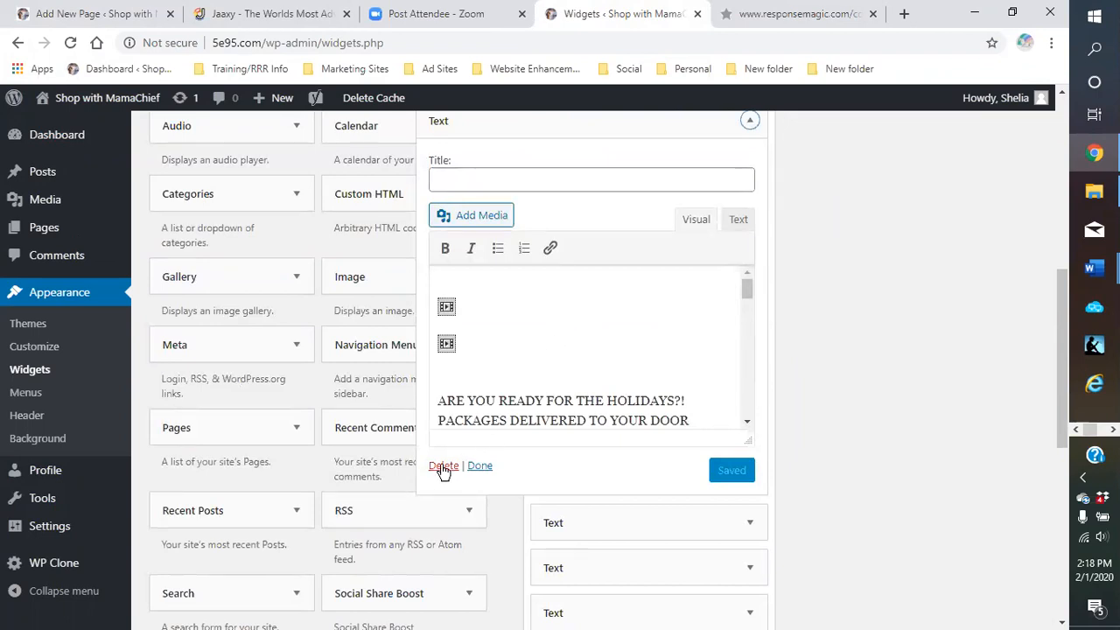
click(740, 221)
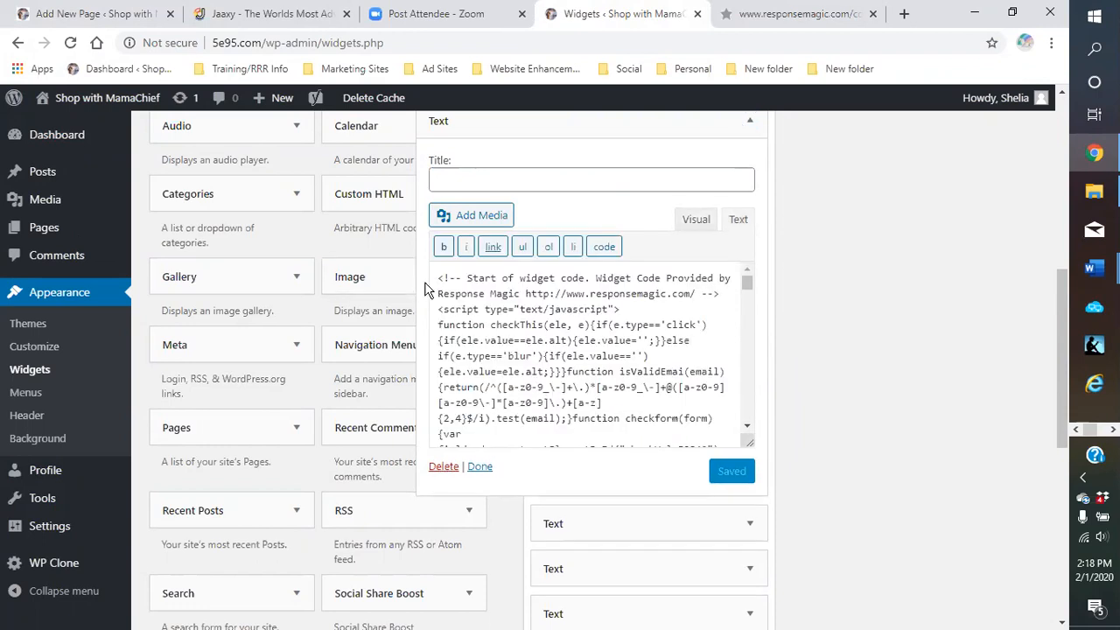
drag(438, 279, 592, 440)
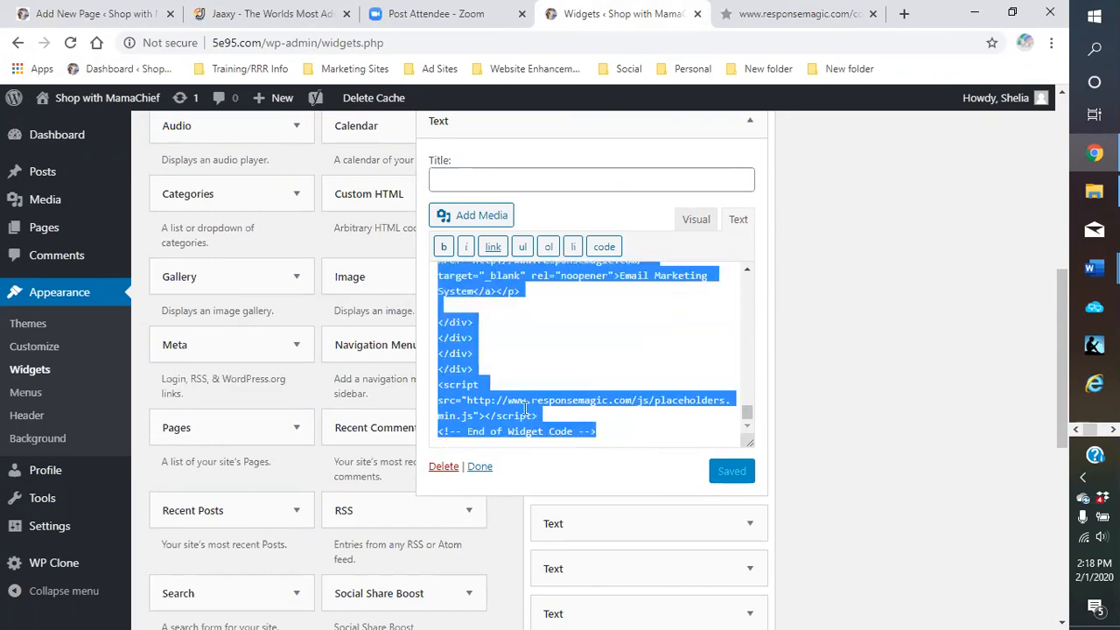
right_click(573, 407)
click(574, 226)
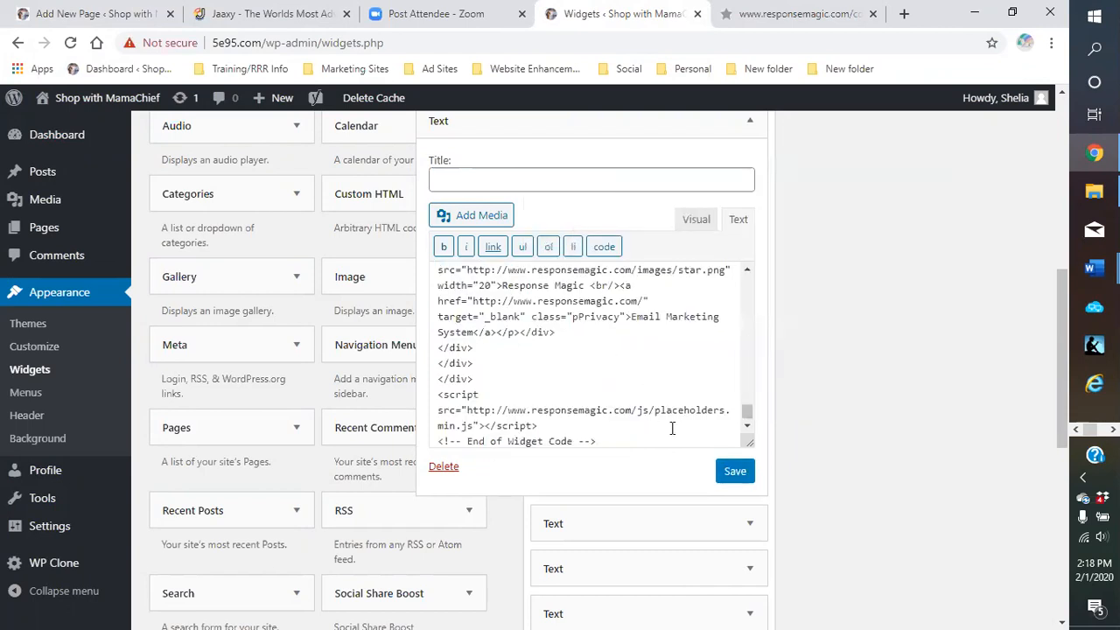
click(738, 477)
click(481, 466)
scroll(693, 365, up, 3)
scroll(670, 380, up, 2)
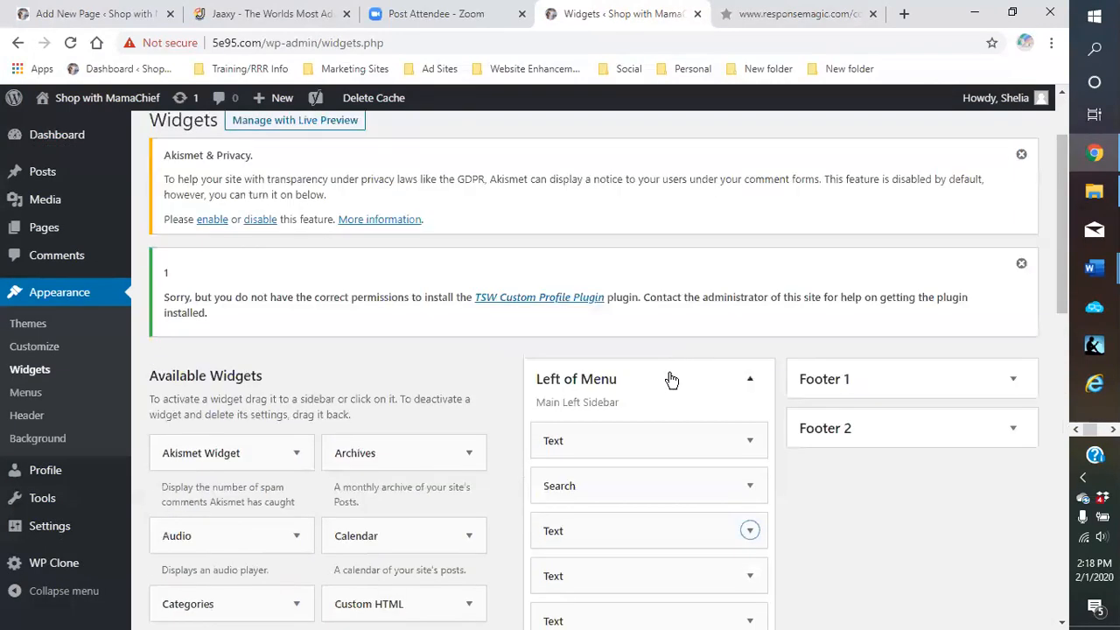
scroll(660, 380, down, 2)
click(675, 377)
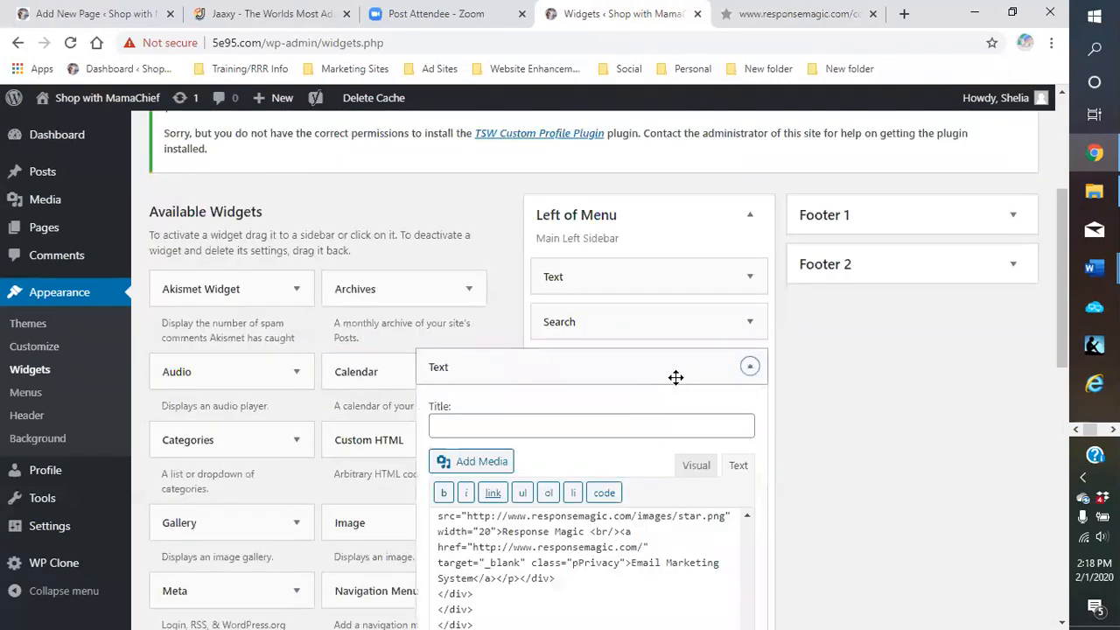
click(696, 467)
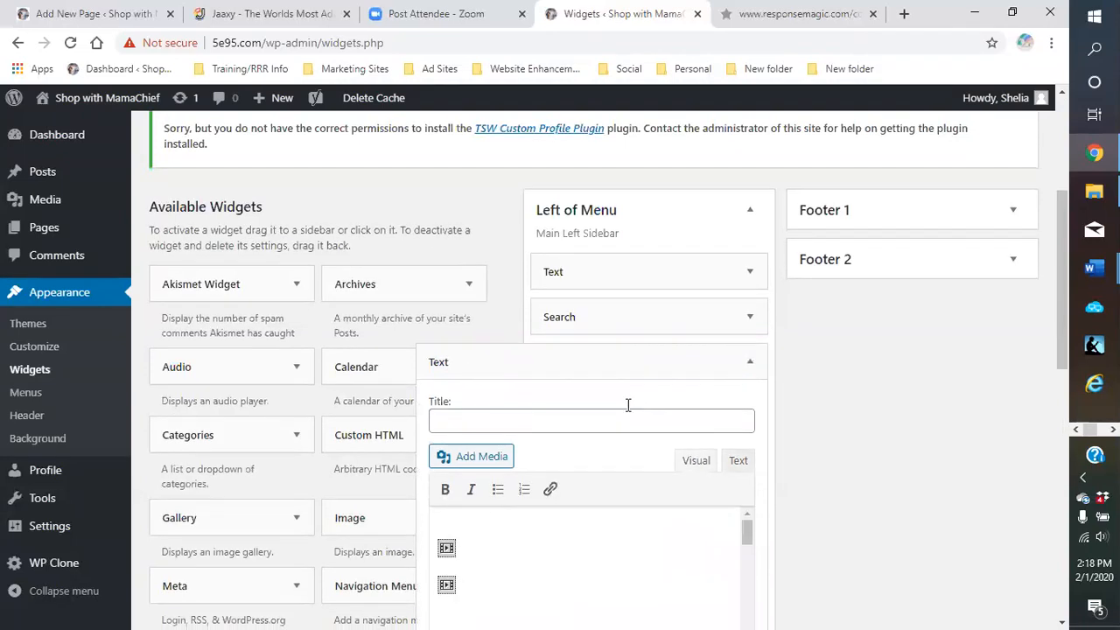
scroll(617, 390, down, 3)
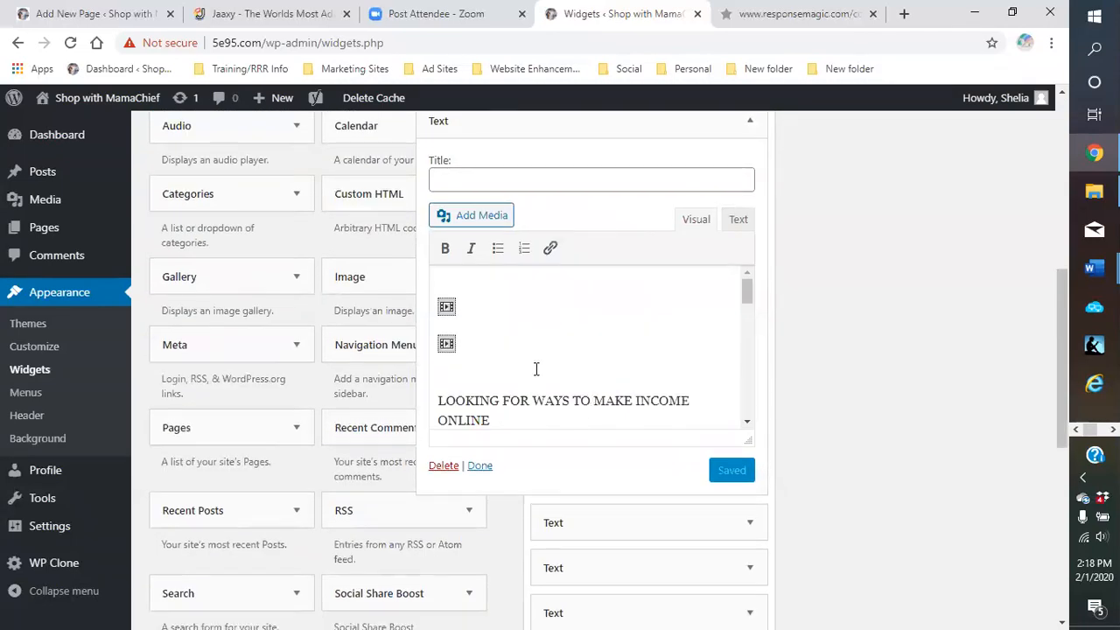
scroll(507, 475, up, 1)
scroll(508, 476, down, 2)
click(479, 548)
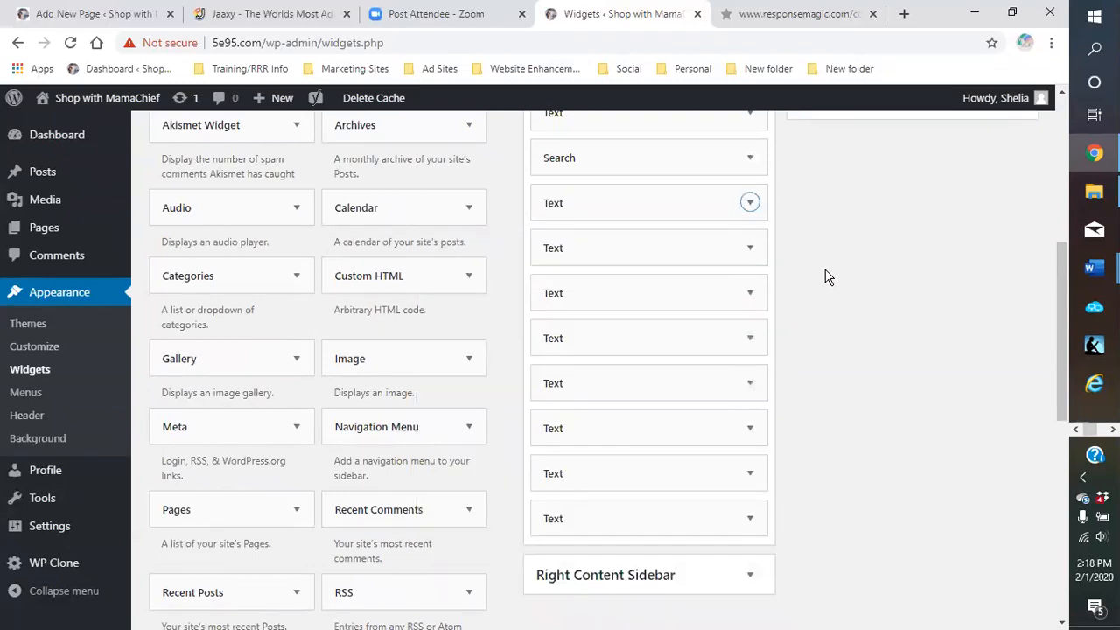
scroll(809, 285, down, 2)
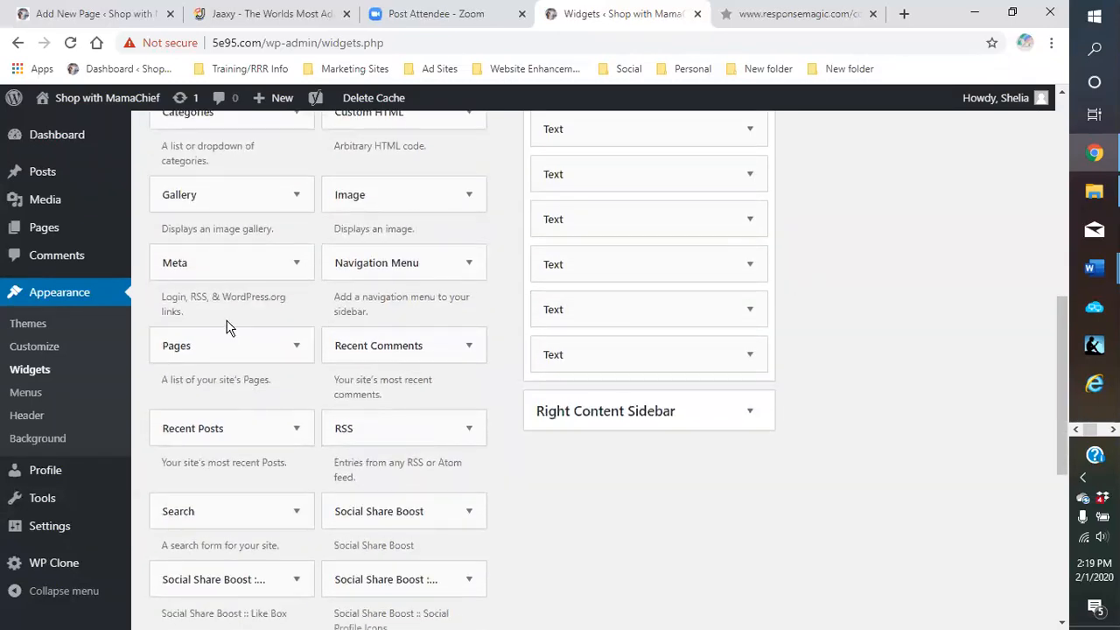
scroll(263, 320, up, 1)
scroll(368, 293, up, 1)
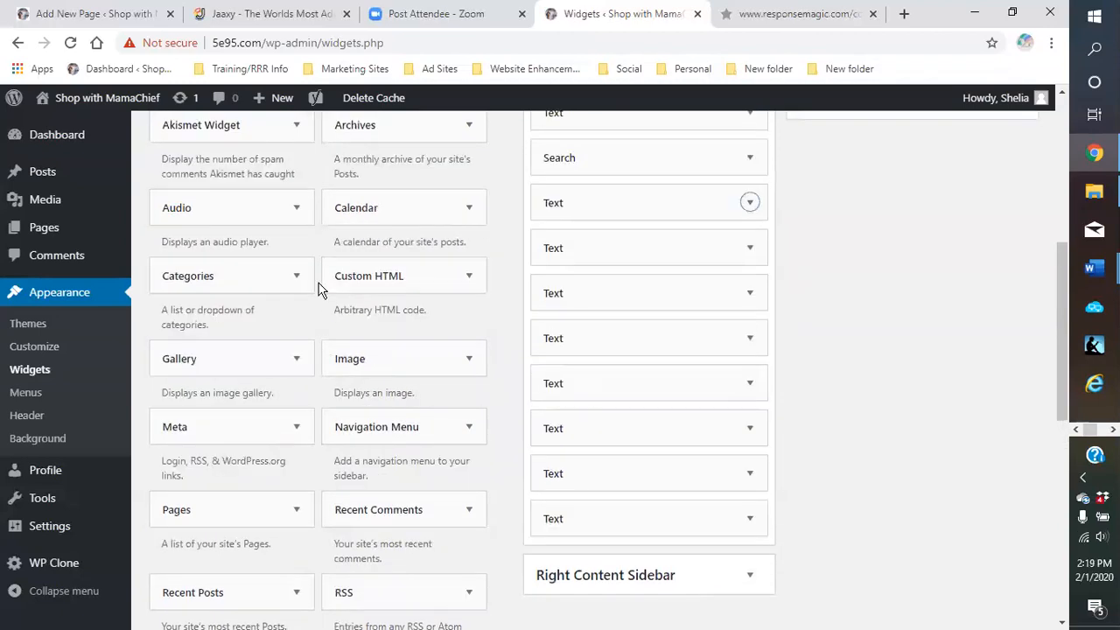
click(470, 280)
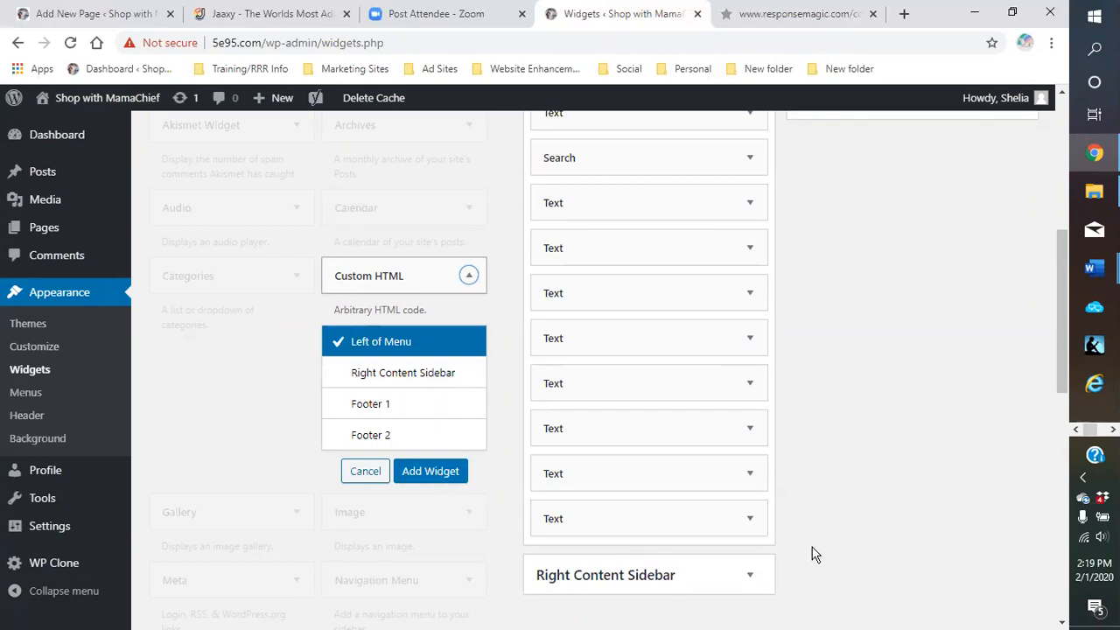
click(431, 472)
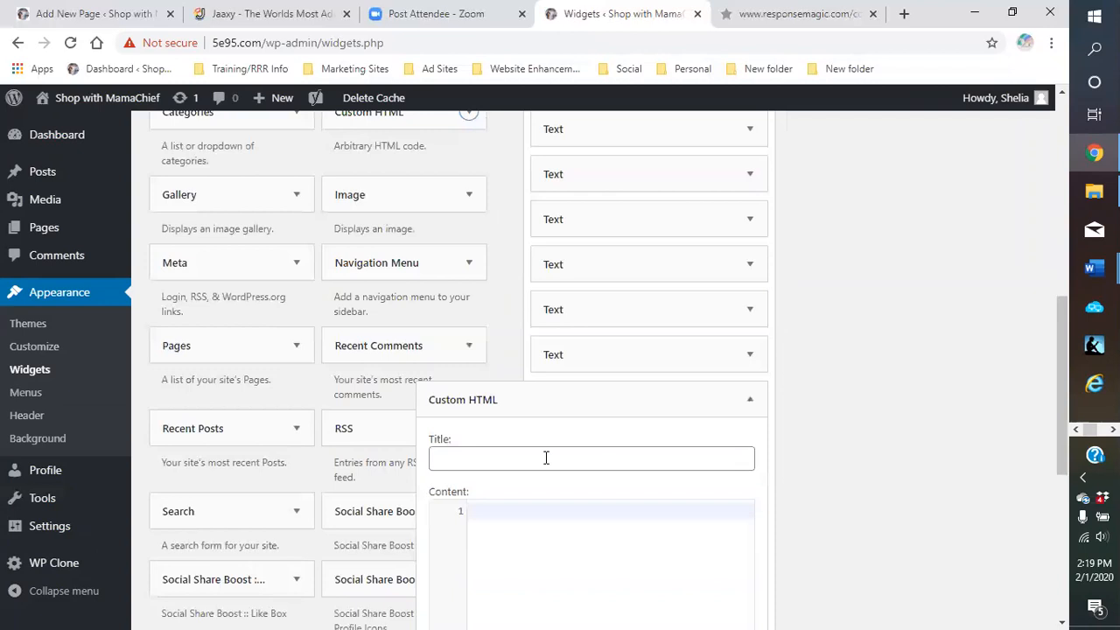
scroll(580, 429, down, 2)
scroll(573, 430, down, 1)
scroll(574, 430, up, 2)
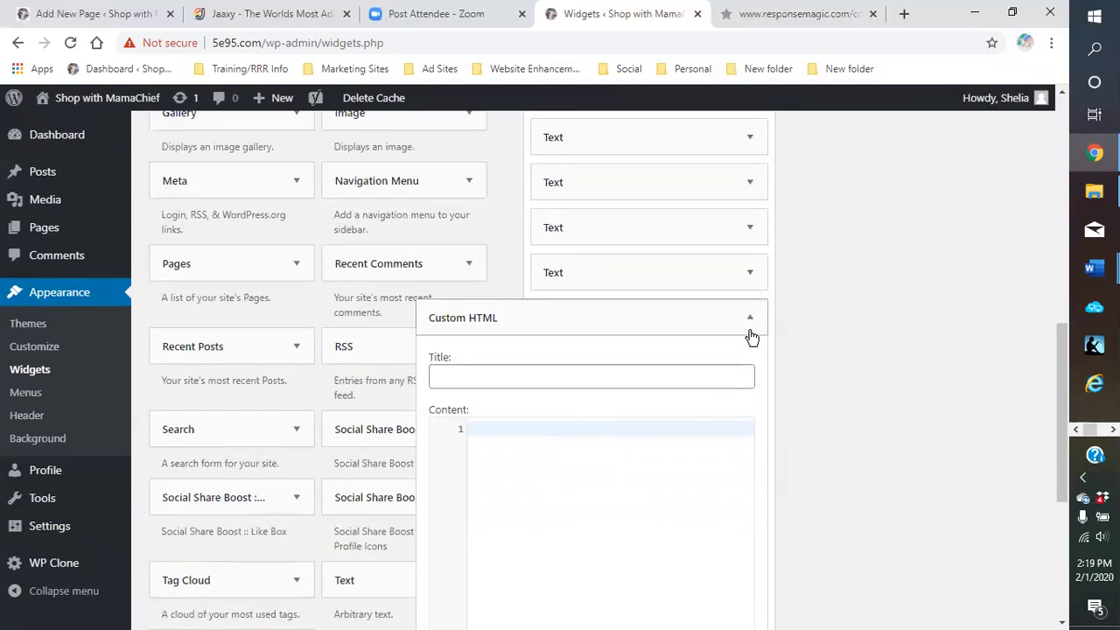
scroll(700, 394, down, 3)
click(444, 436)
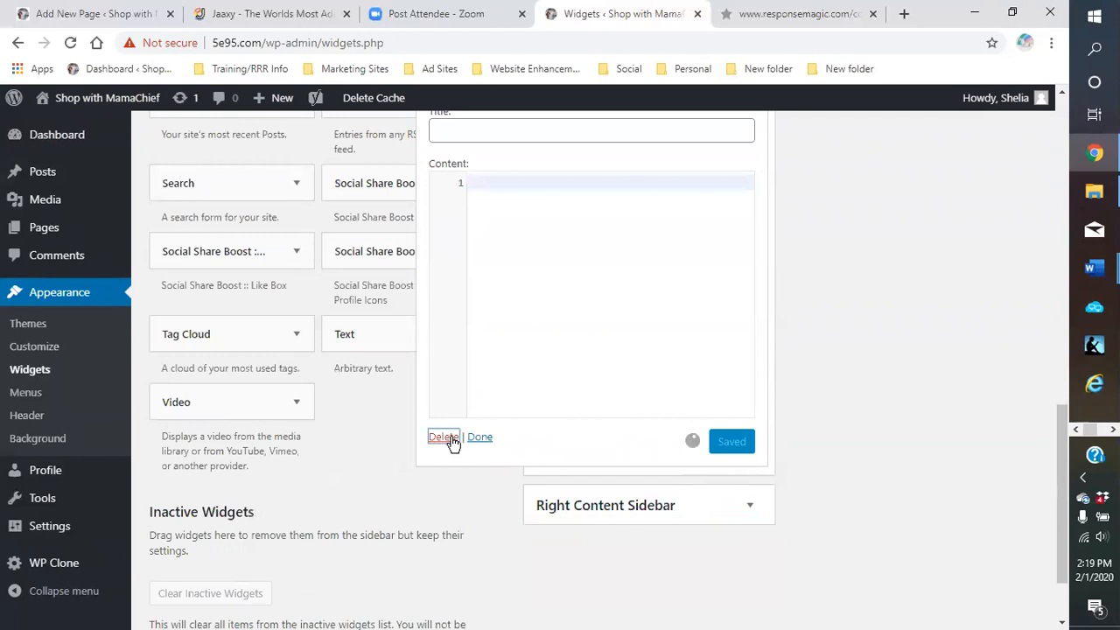
scroll(598, 387, up, 4)
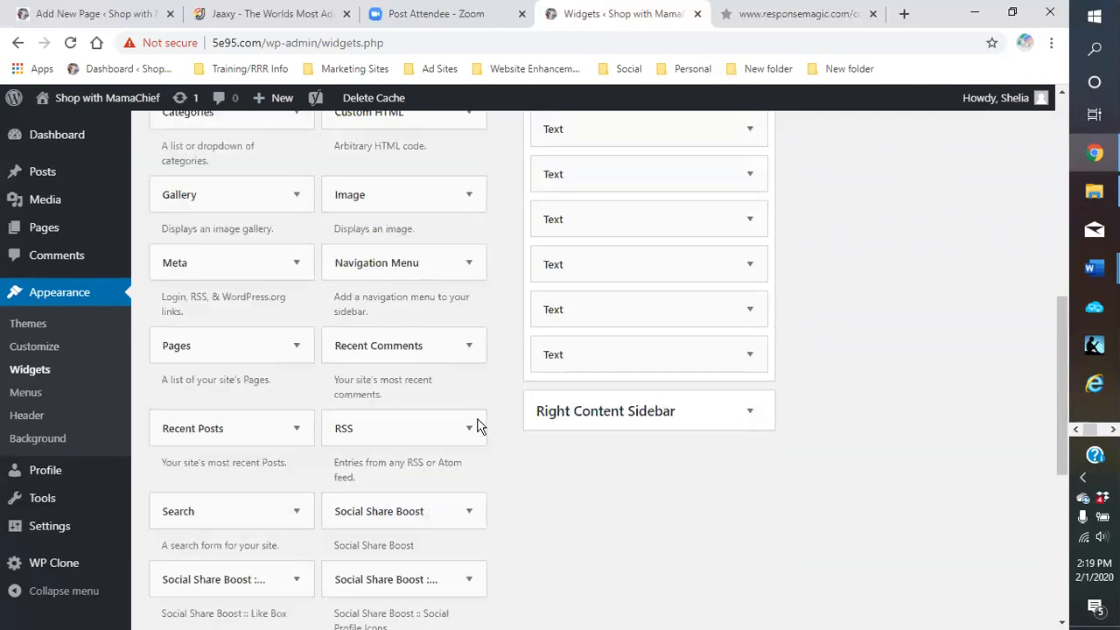
scroll(443, 380, down, 1)
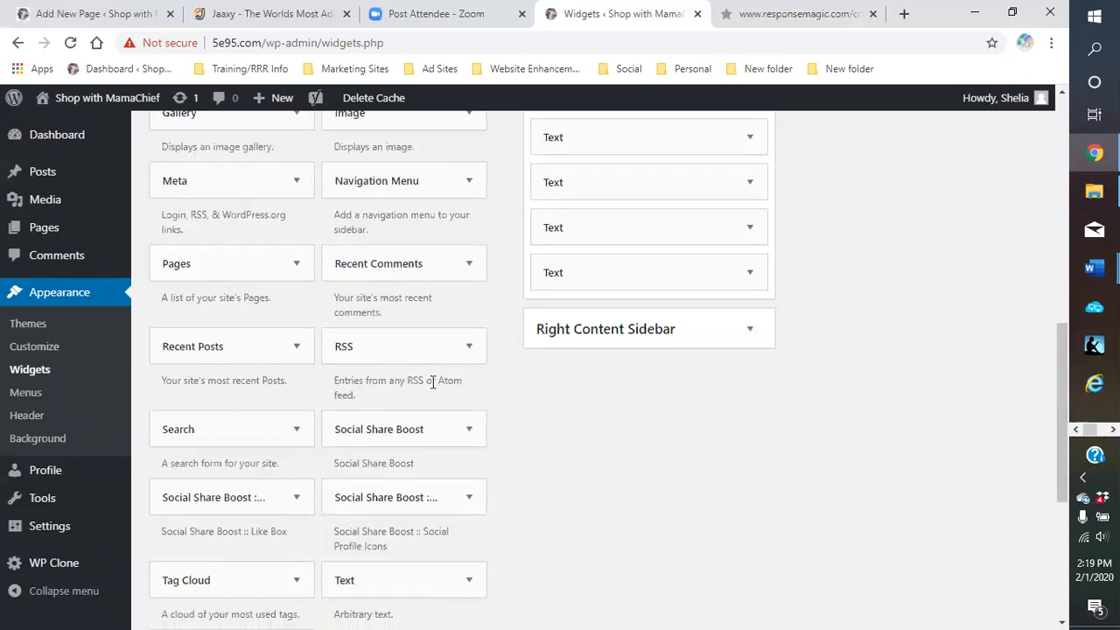
scroll(433, 383, down, 2)
click(468, 416)
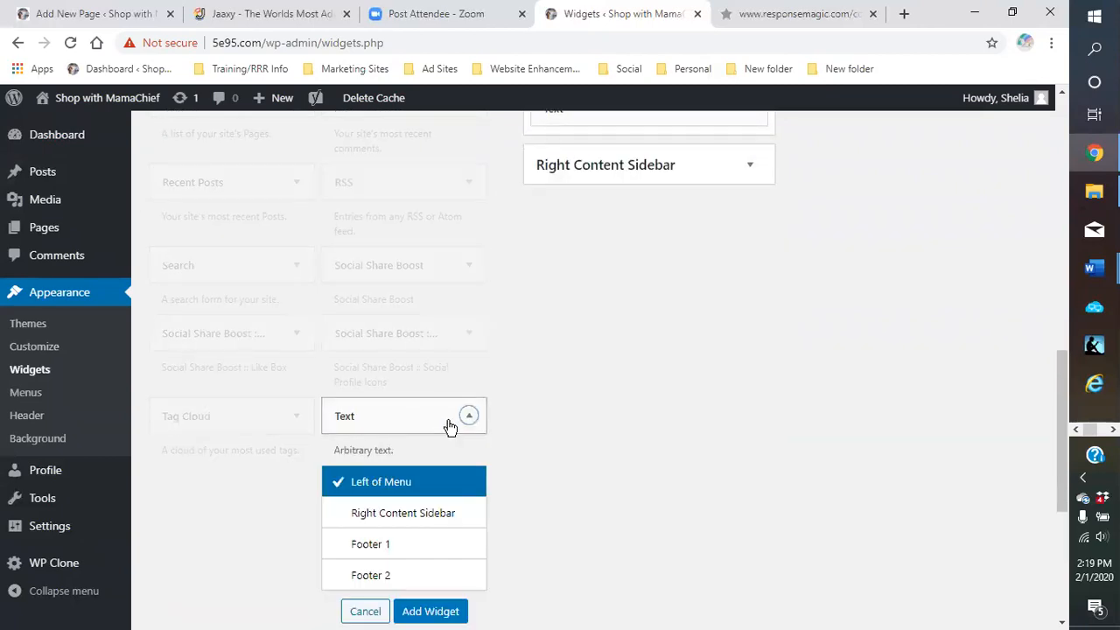
scroll(449, 426, down, 2)
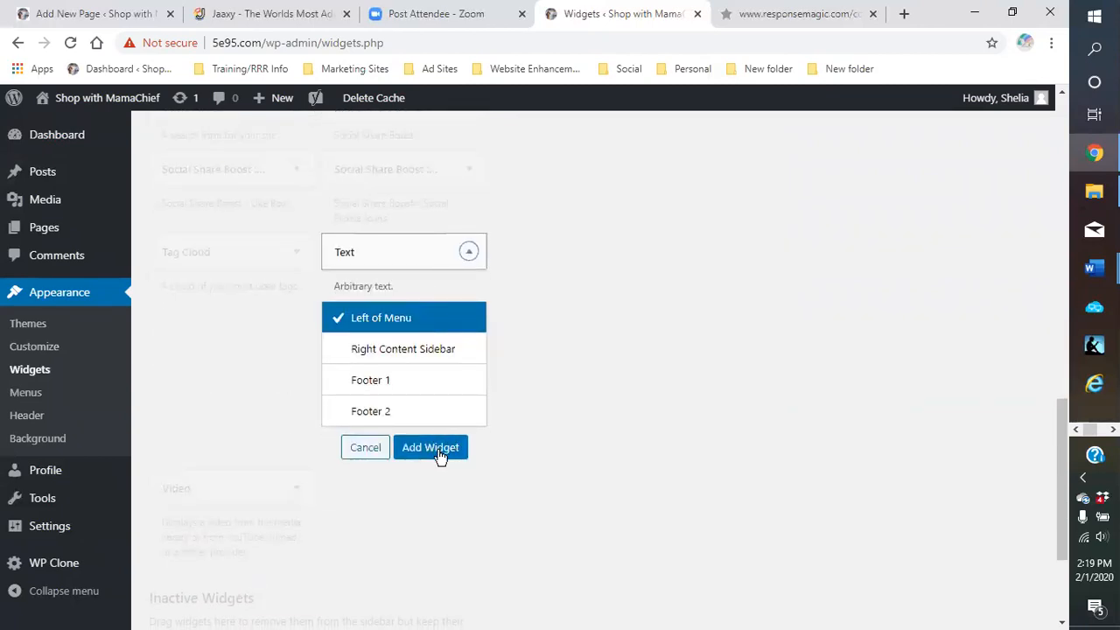
click(438, 450)
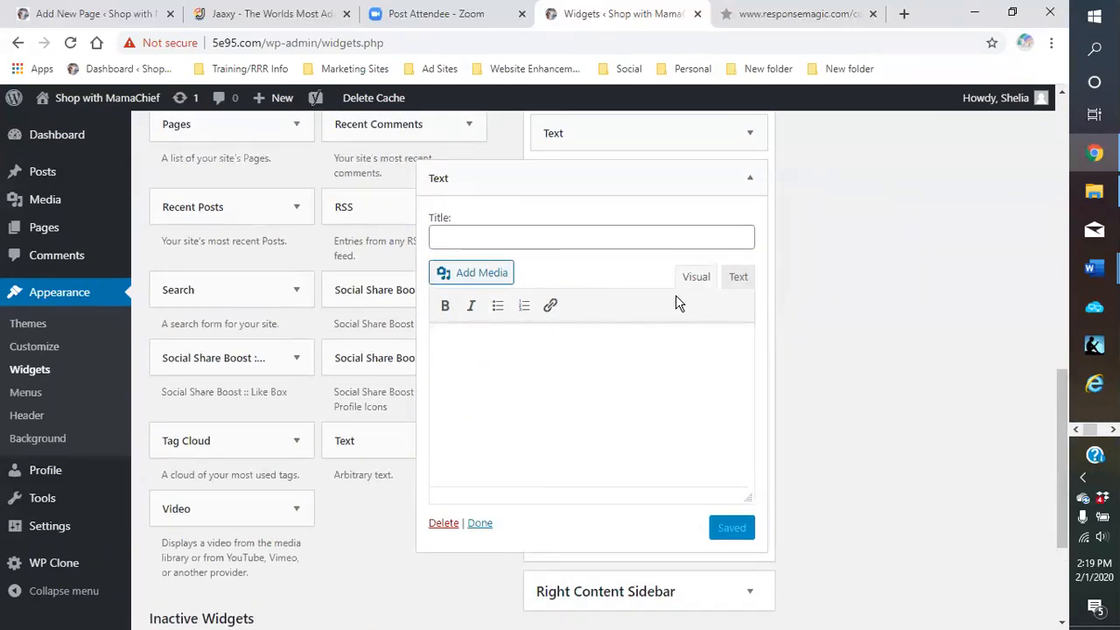
click(739, 281)
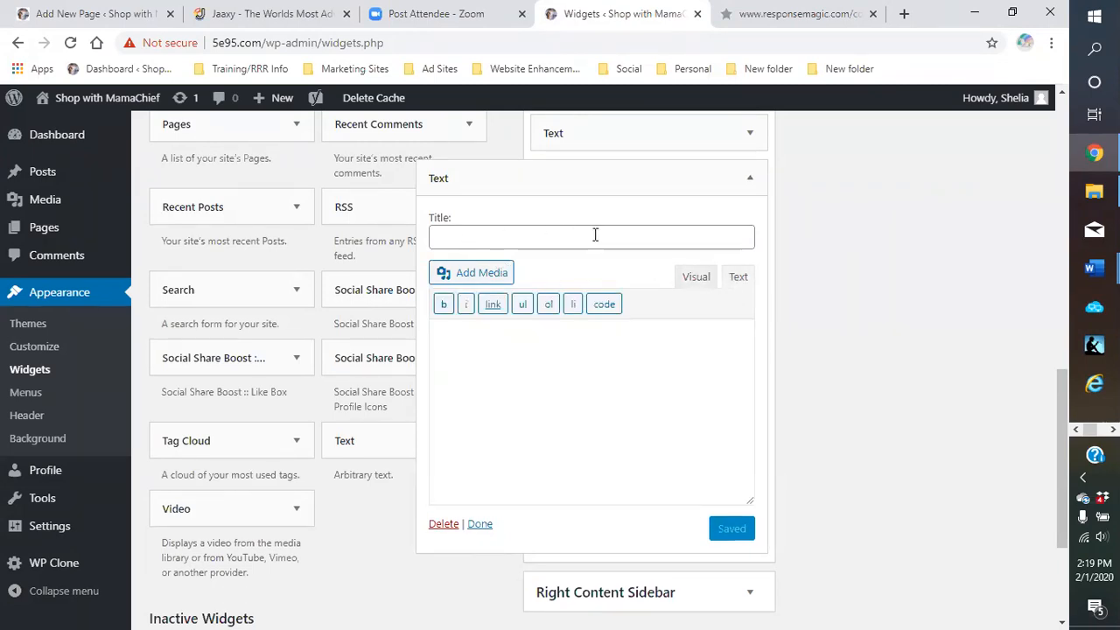
right_click(475, 362)
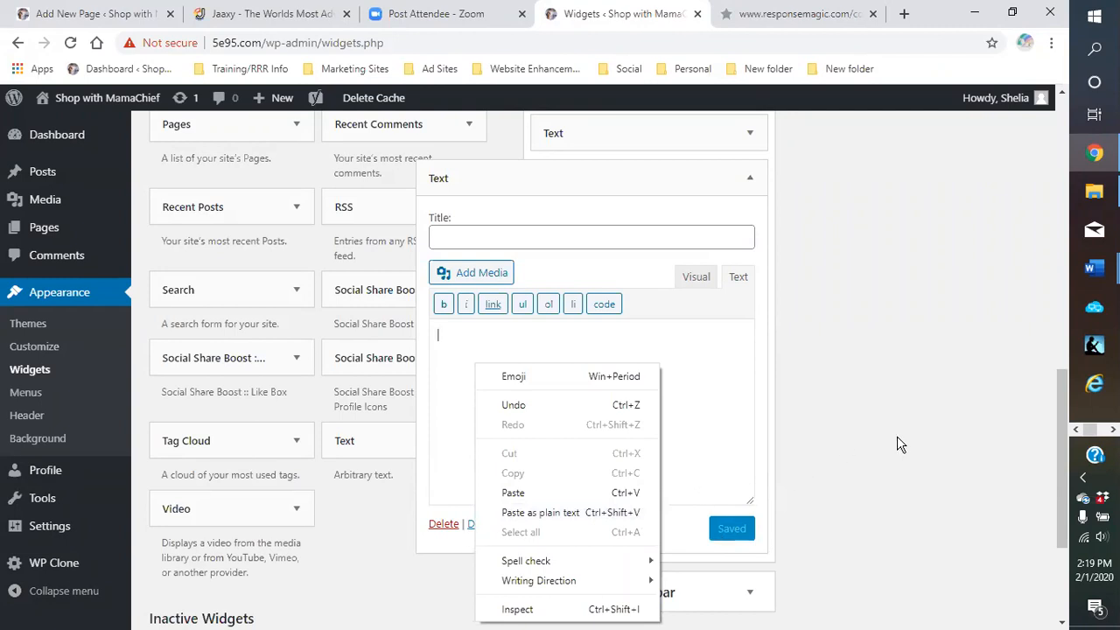
click(823, 432)
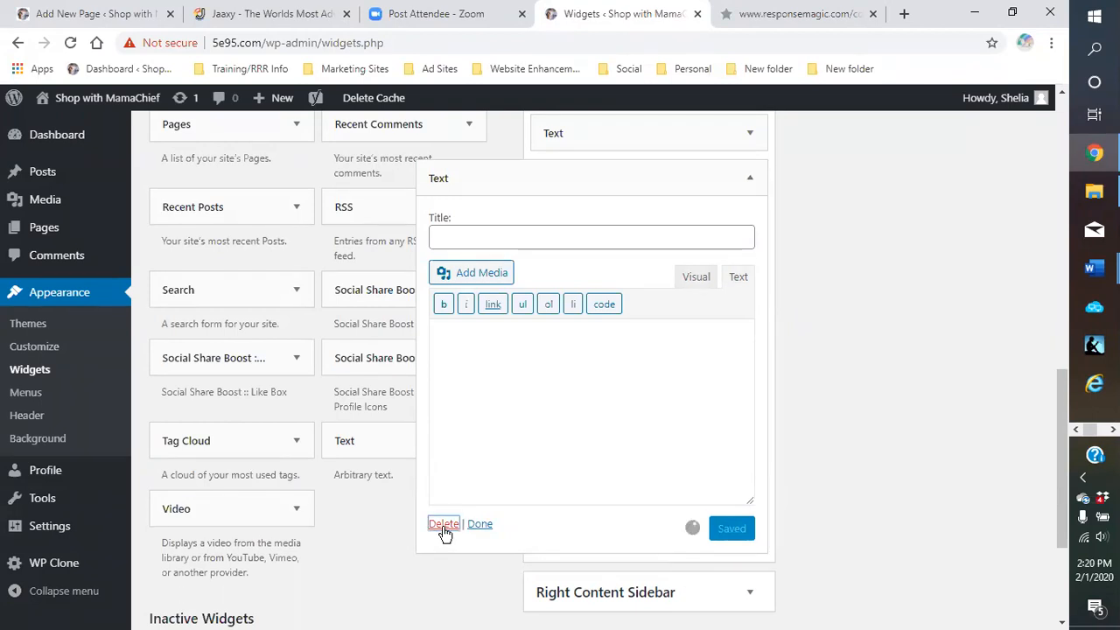
click(443, 528)
scroll(687, 368, up, 4)
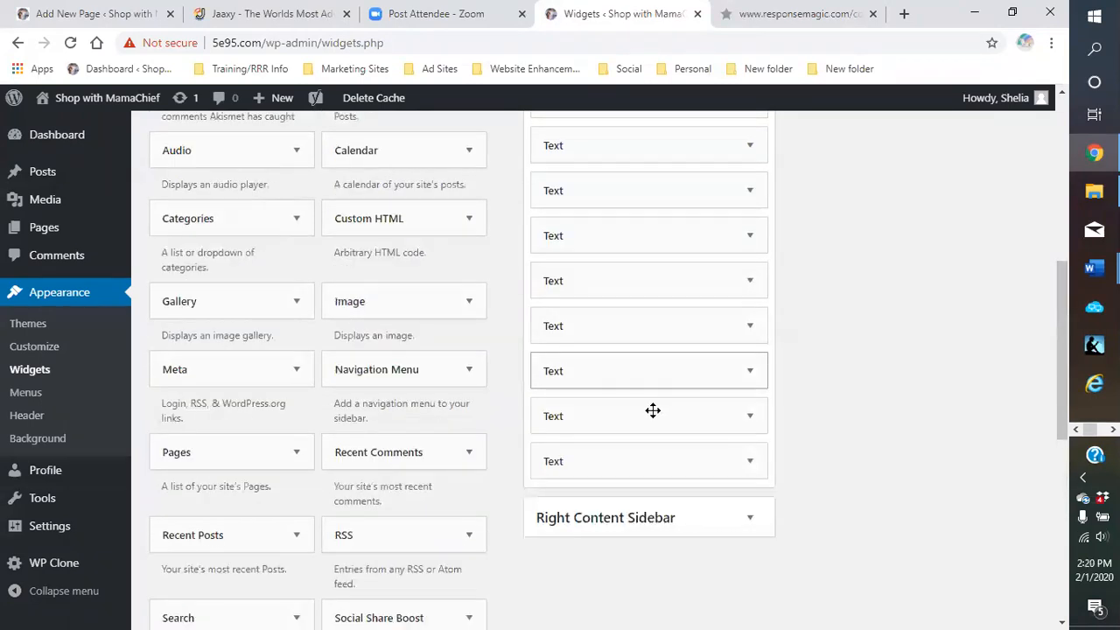
drag(639, 457, 642, 188)
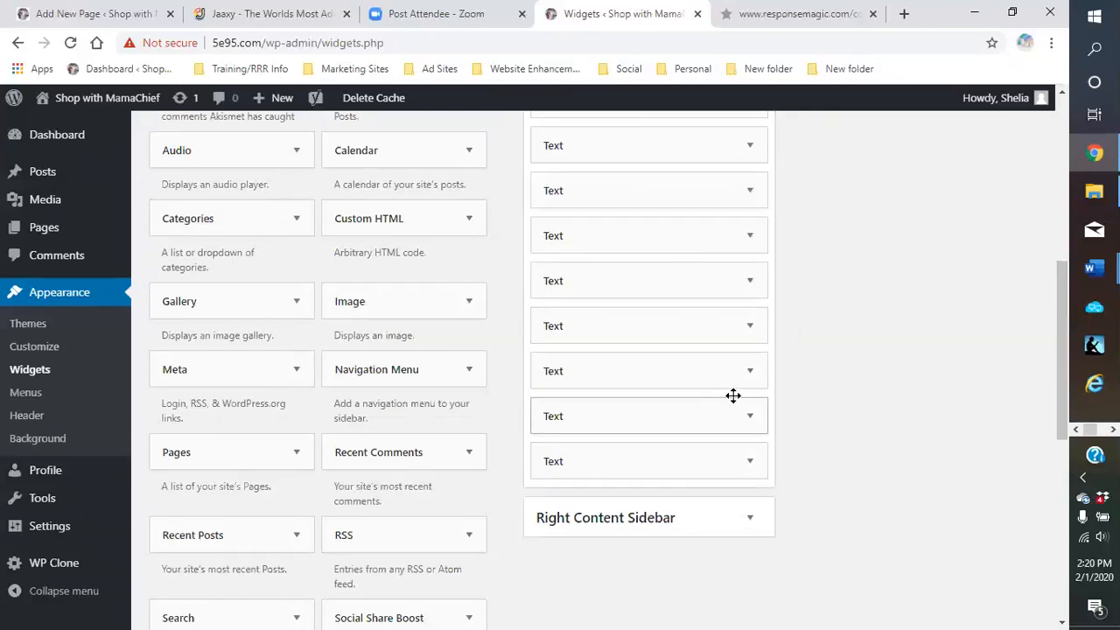
scroll(691, 399, up, 4)
scroll(665, 398, down, 4)
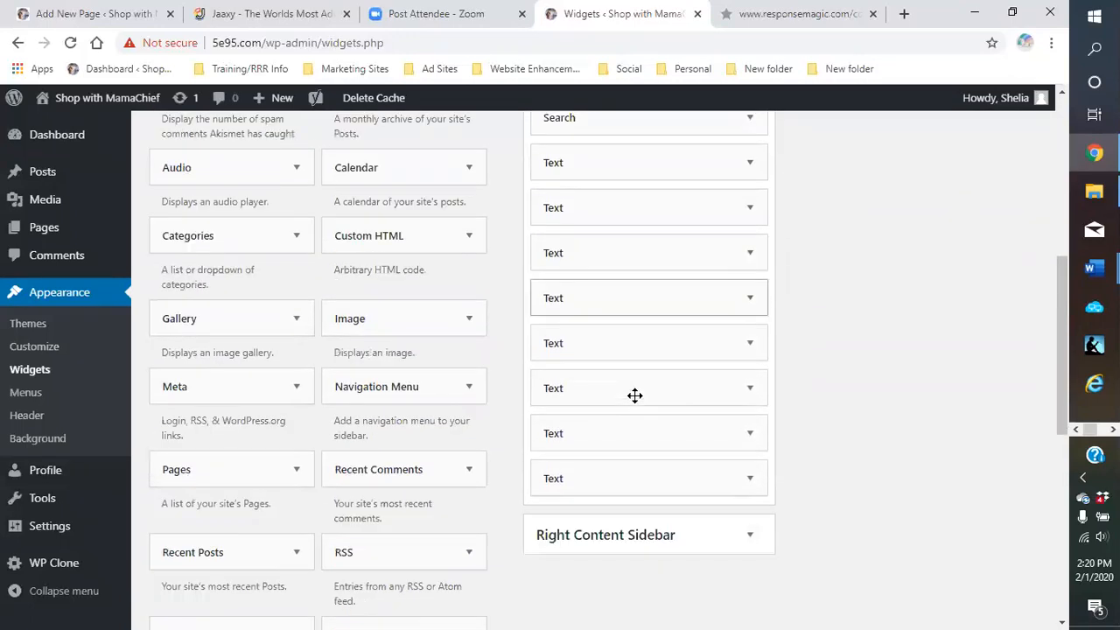
scroll(636, 412, down, 1)
scroll(696, 411, up, 3)
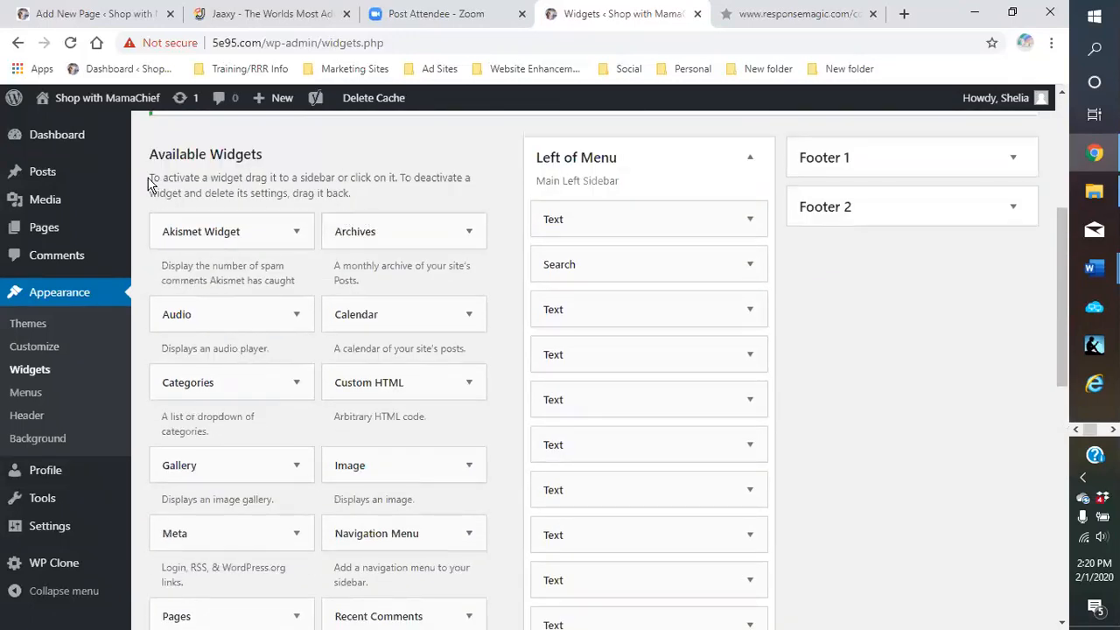
mouse_move(79, 98)
click(57, 127)
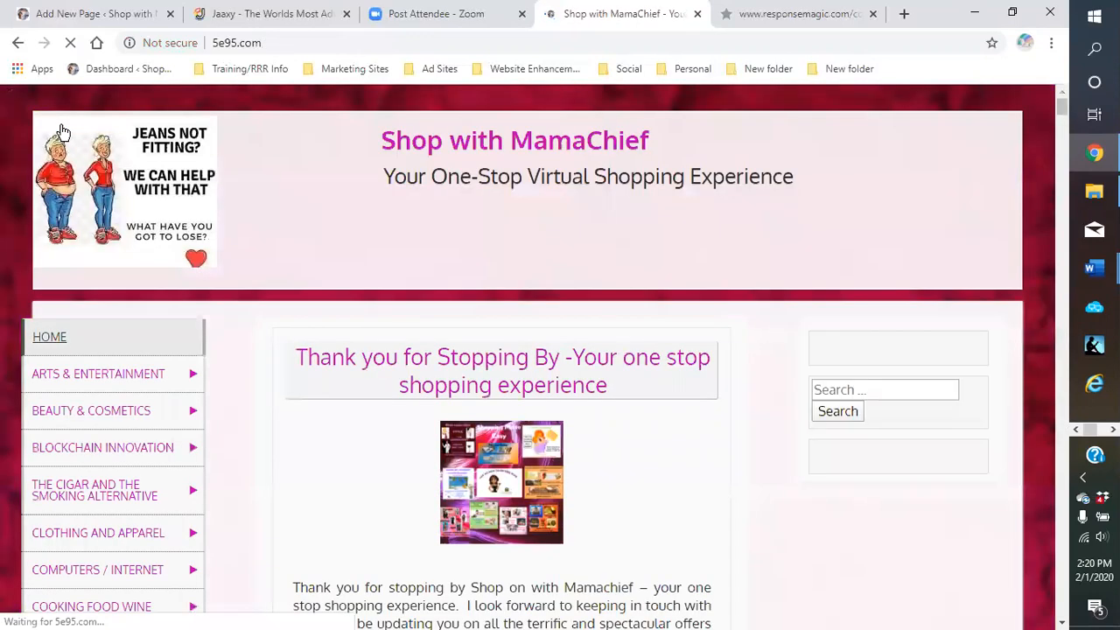
Check the home page sign-up form, then follow the sidebar link to Native Americans – The Forgotten People
scroll(766, 331, down, 5)
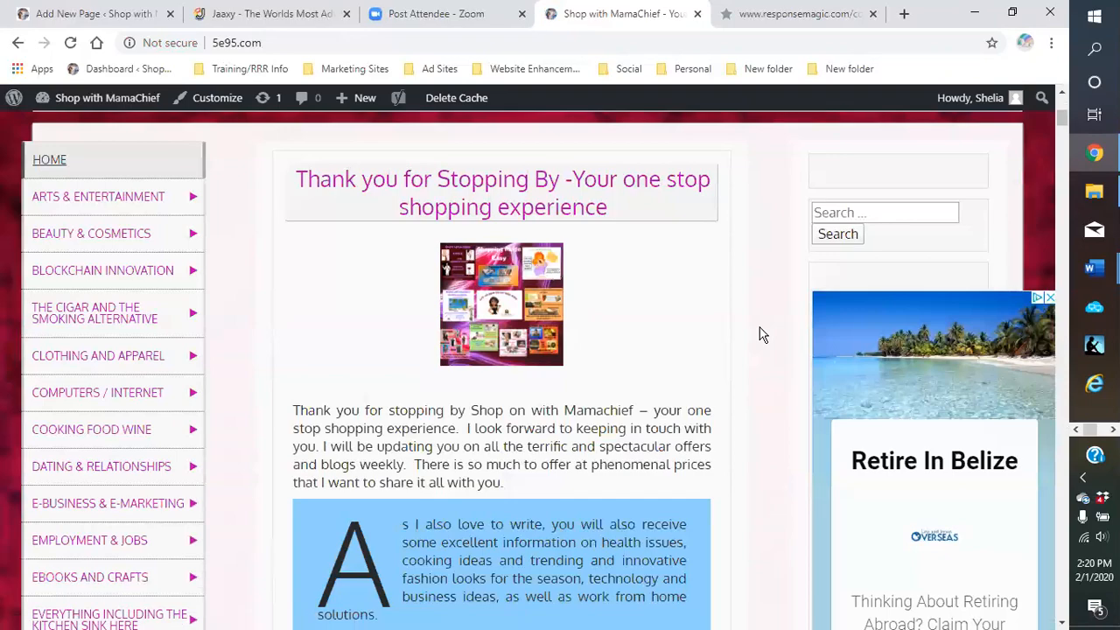
scroll(762, 334, down, 1)
scroll(777, 255, up, 1)
scroll(774, 257, down, 6)
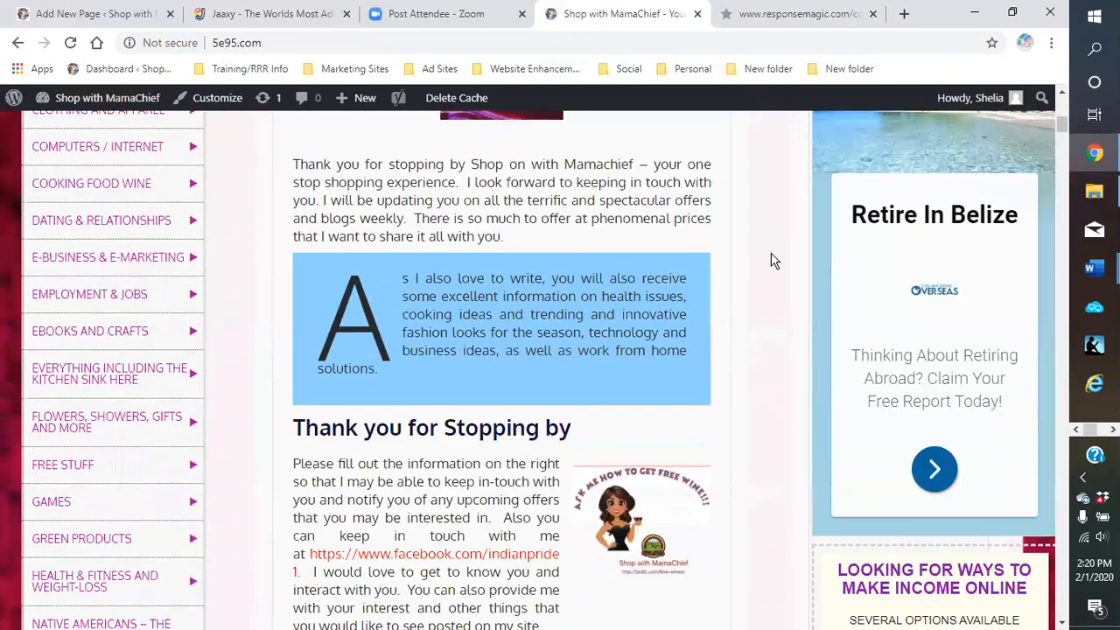
scroll(772, 260, down, 2)
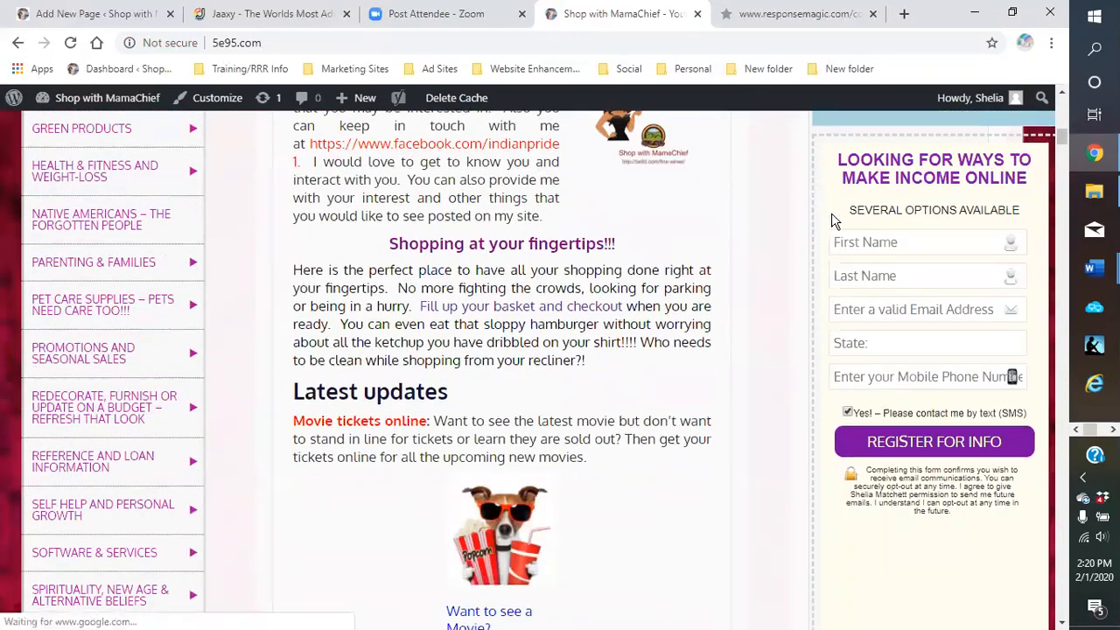
scroll(927, 241, down, 4)
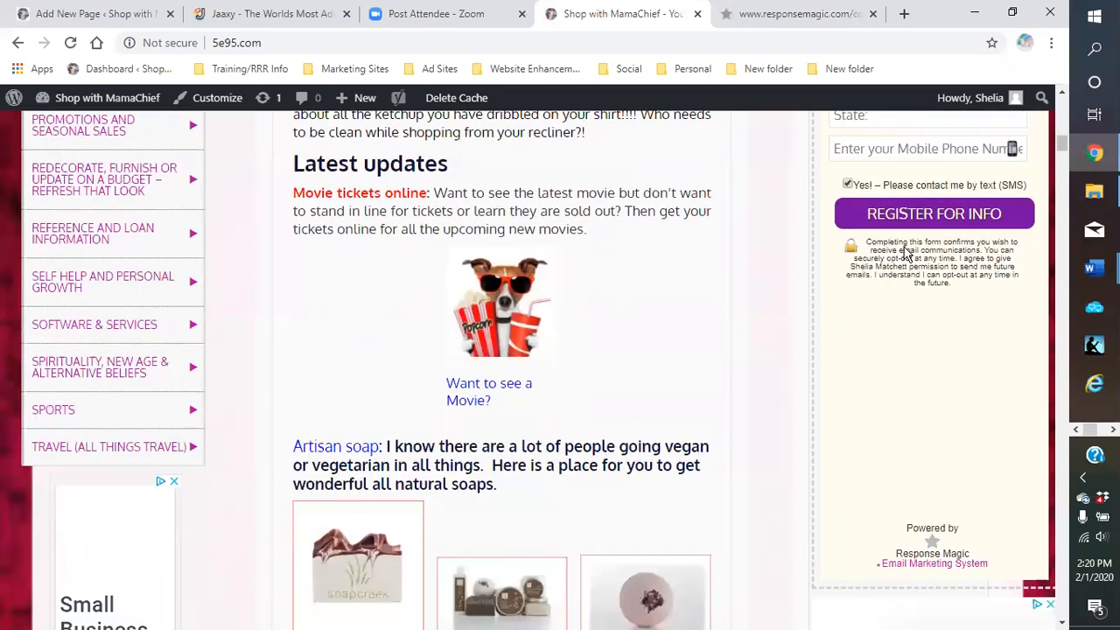
scroll(897, 262, up, 1)
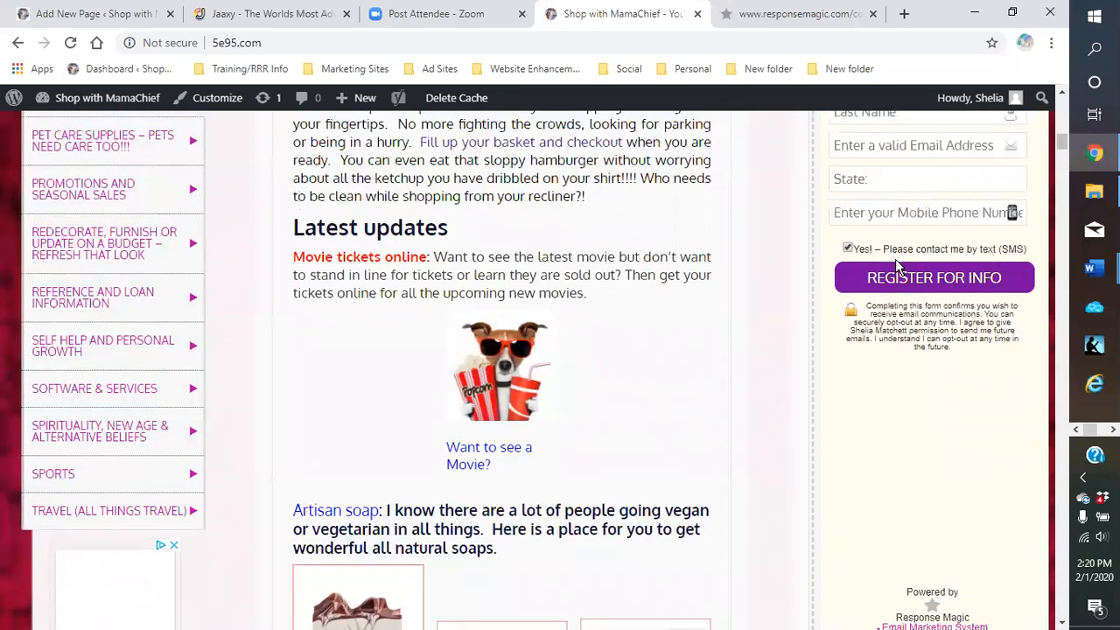
scroll(897, 260, up, 2)
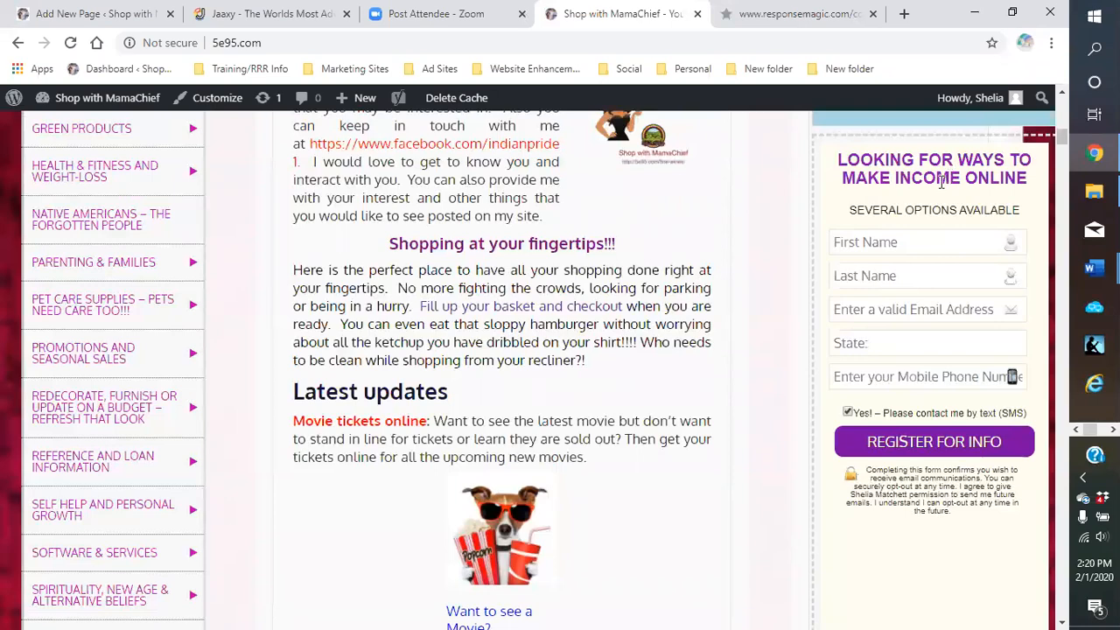
scroll(923, 206, down, 2)
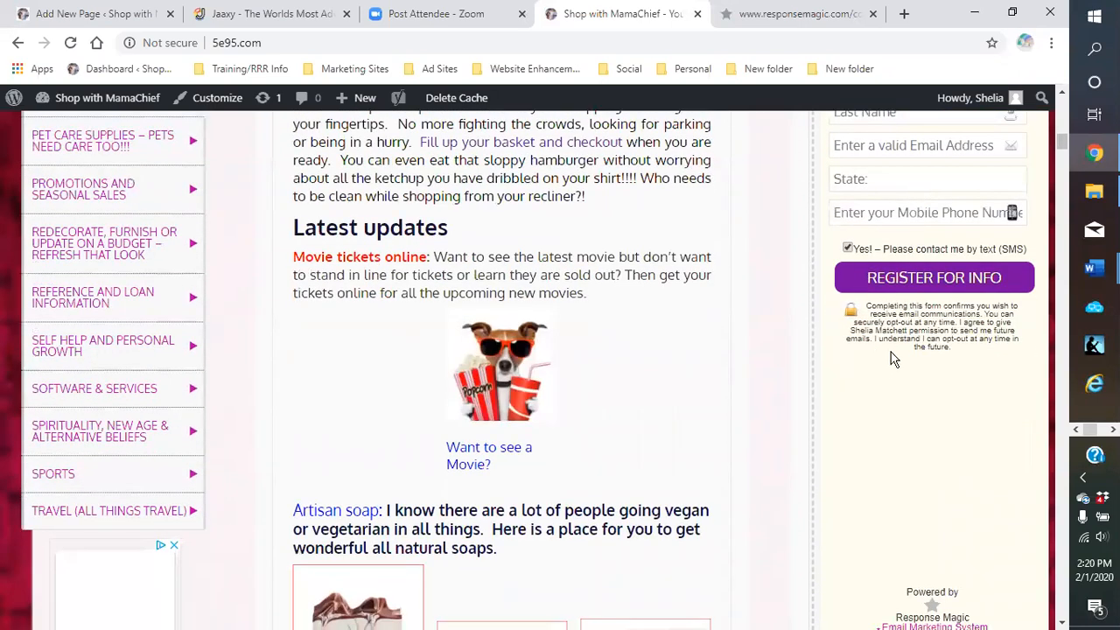
scroll(875, 361, down, 1)
scroll(70, 257, up, 3)
click(63, 219)
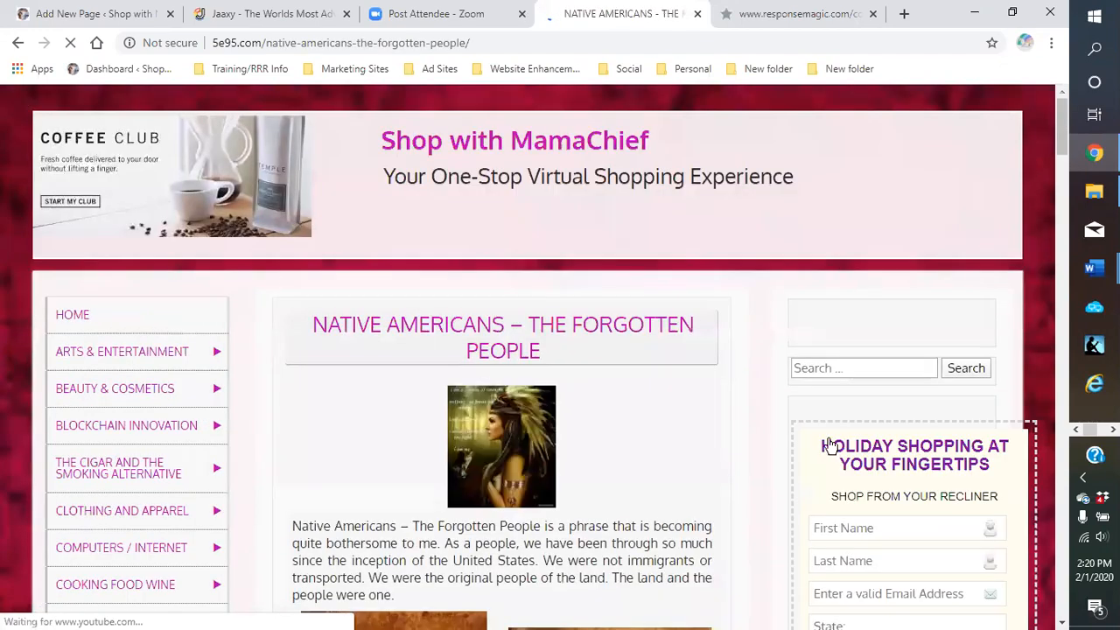
Review the Native Americans page's Holiday Shopping form and the EricDress and Wedding Ring Outlet ads
scroll(873, 437, down, 4)
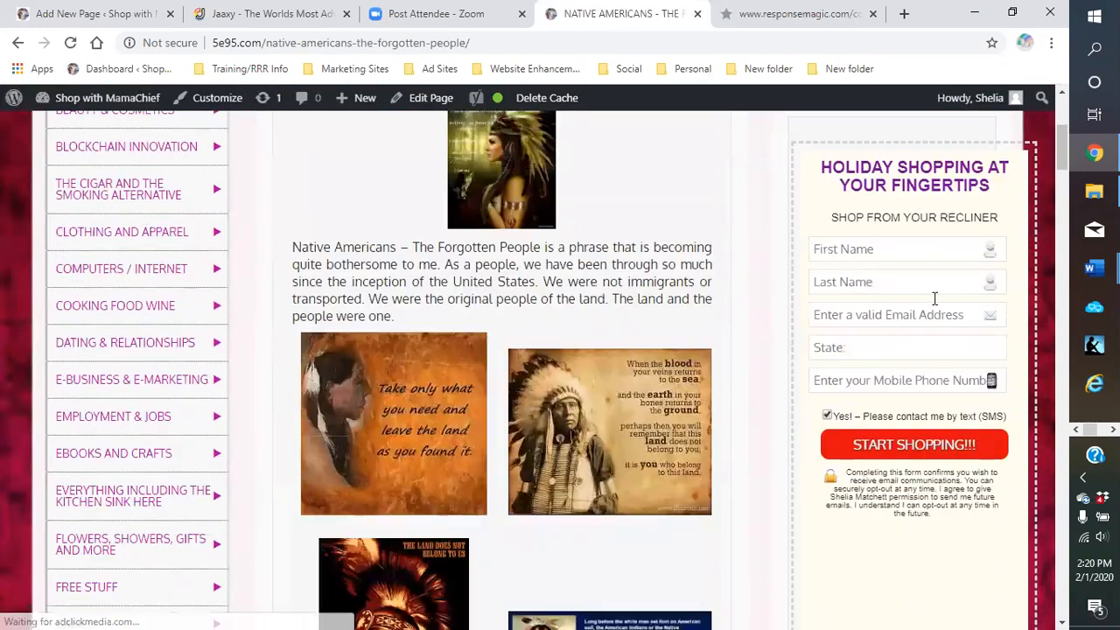
scroll(934, 298, down, 1)
scroll(932, 295, up, 2)
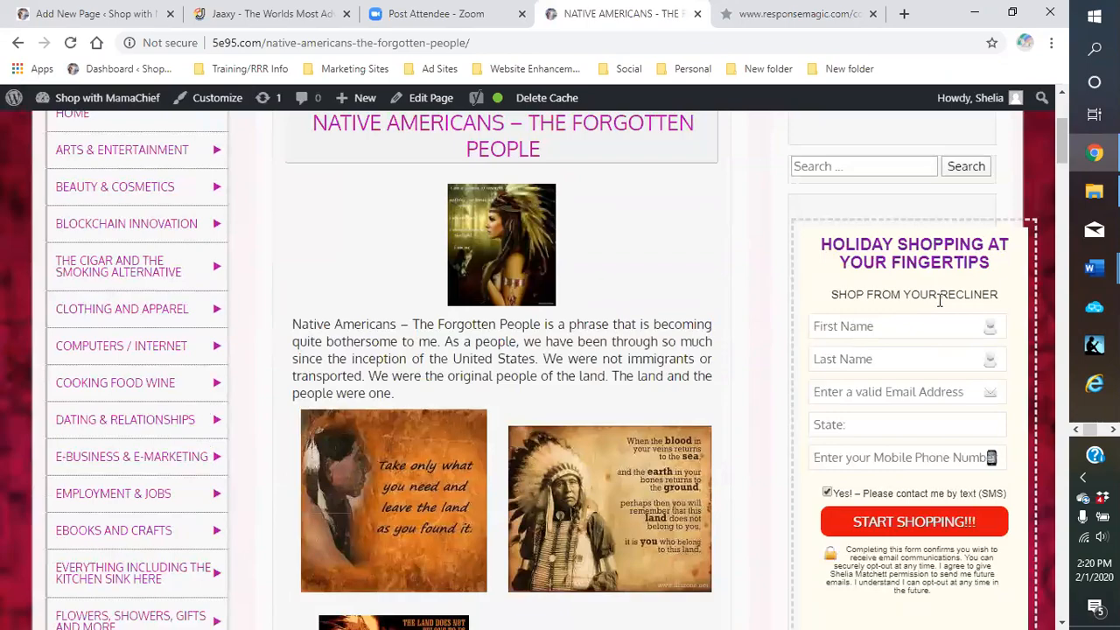
scroll(933, 319, down, 3)
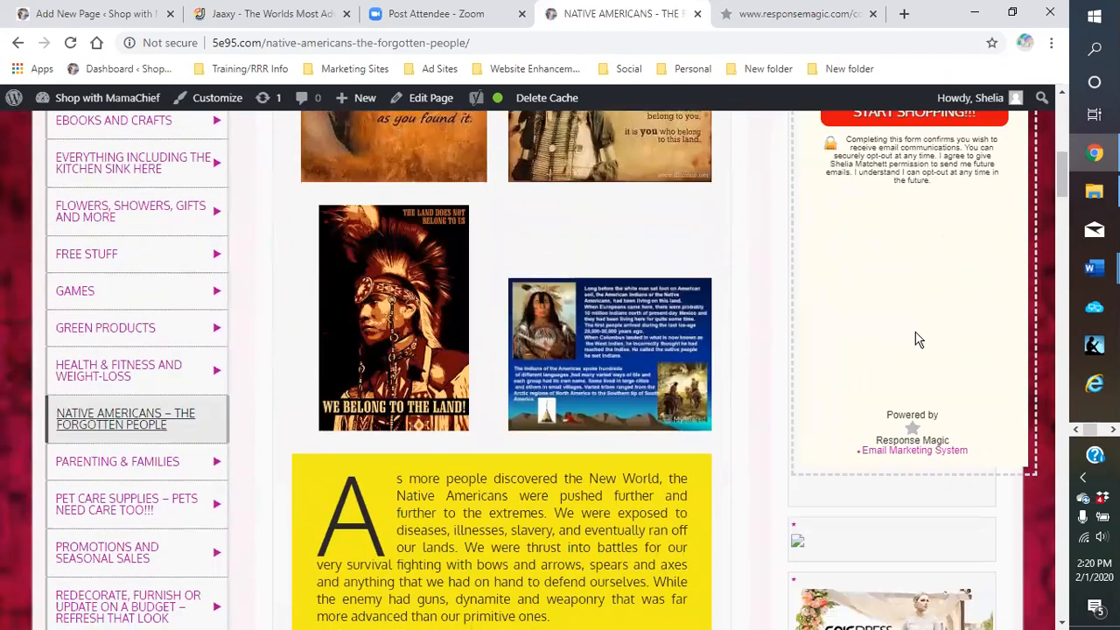
scroll(920, 339, up, 3)
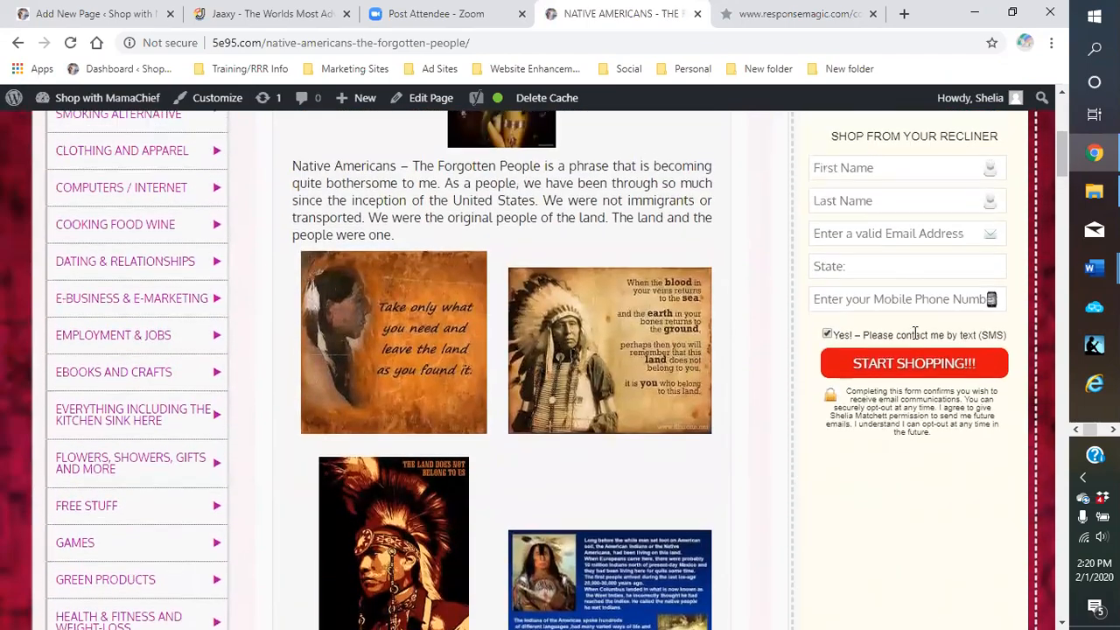
scroll(916, 333, up, 1)
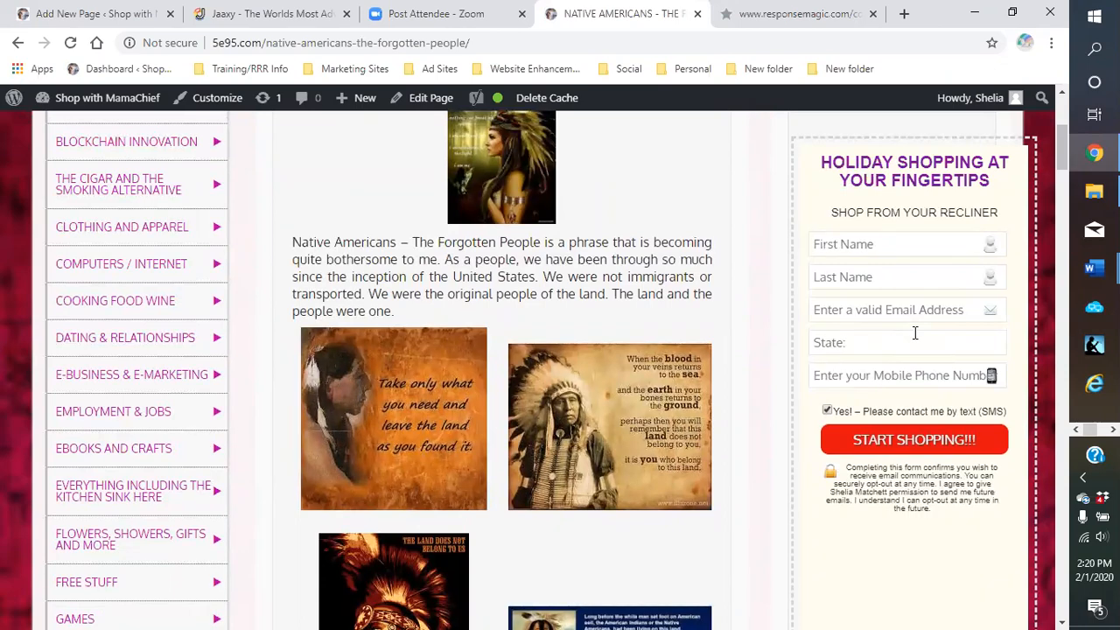
scroll(915, 333, up, 2)
scroll(839, 204, down, 2)
scroll(744, 294, down, 2)
scroll(742, 293, down, 6)
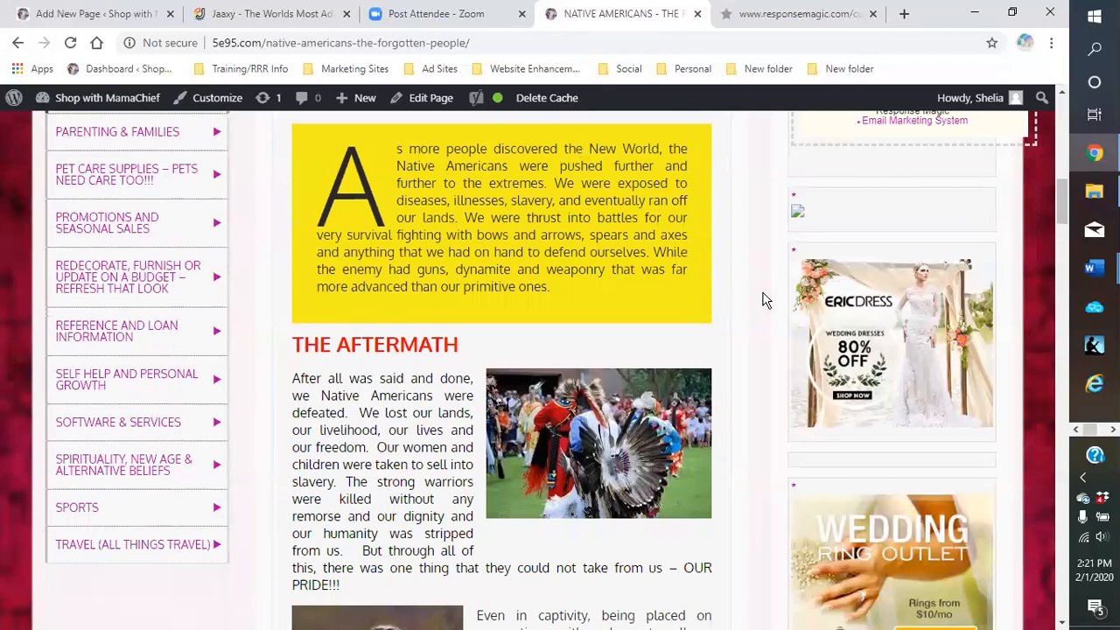
scroll(885, 353, down, 2)
scroll(885, 353, up, 1)
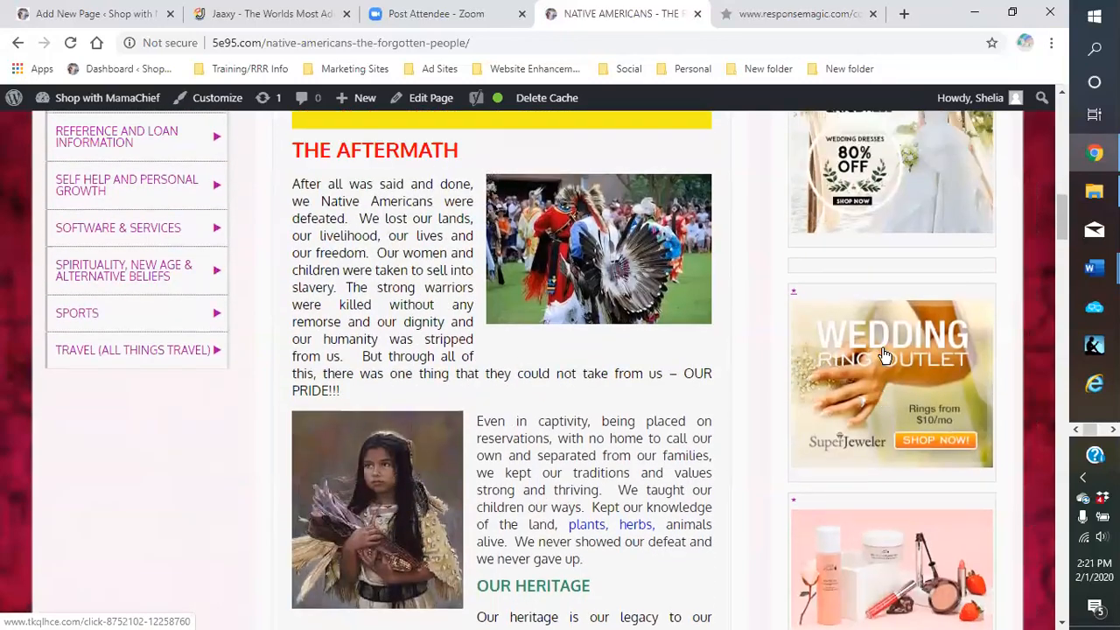
scroll(885, 352, up, 3)
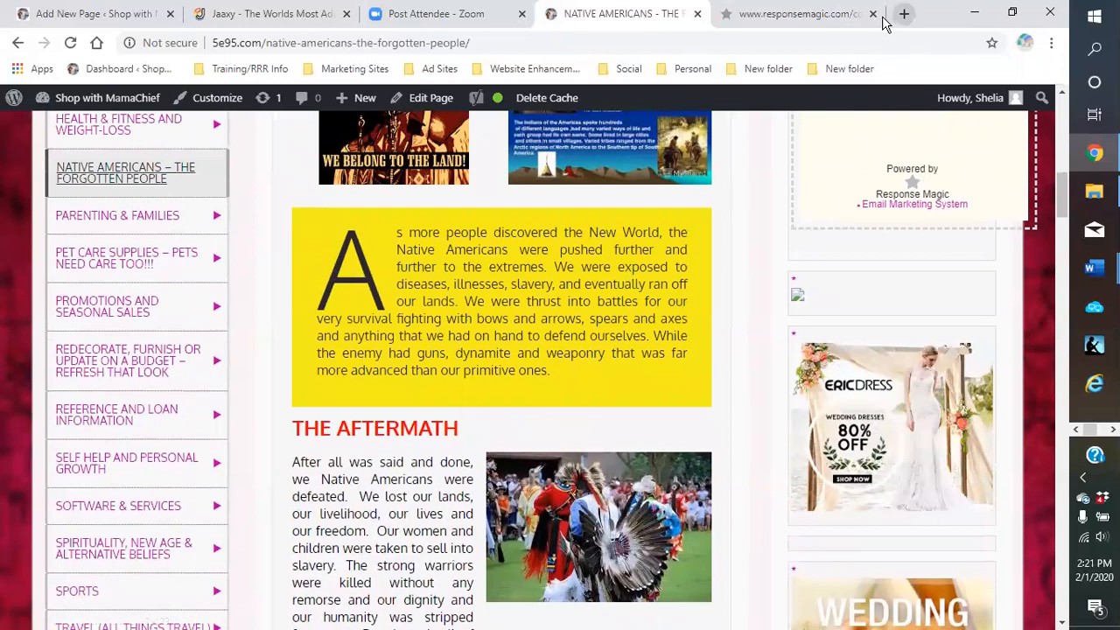
Close the ResponseMagic tab and log in to CJ Affiliate from the Marketing Sites bookmark
click(872, 14)
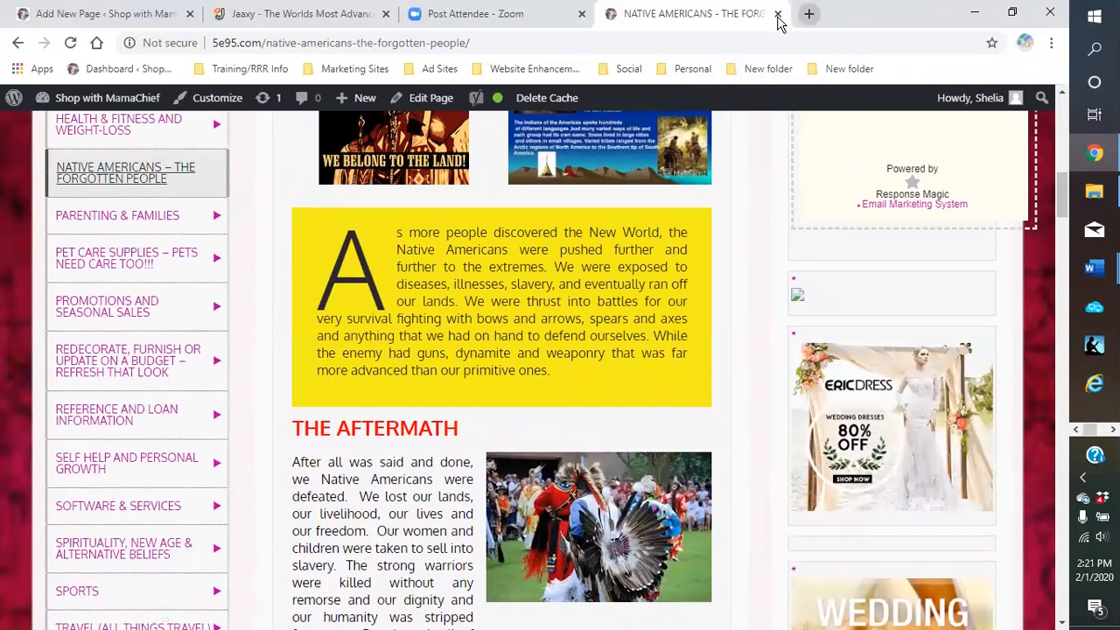
click(808, 15)
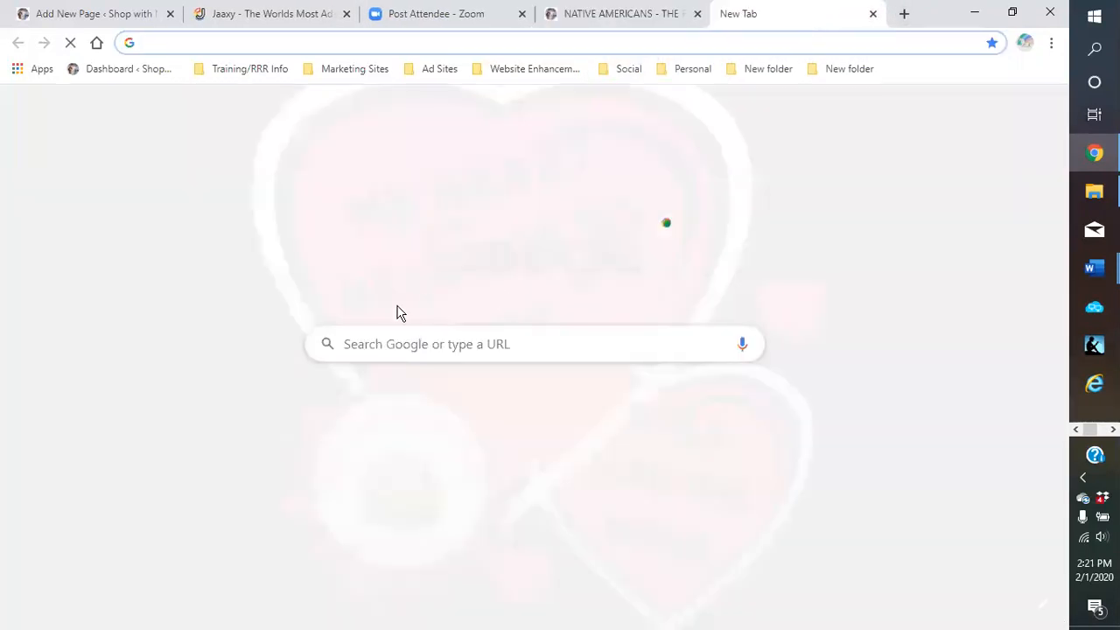
click(350, 72)
click(362, 93)
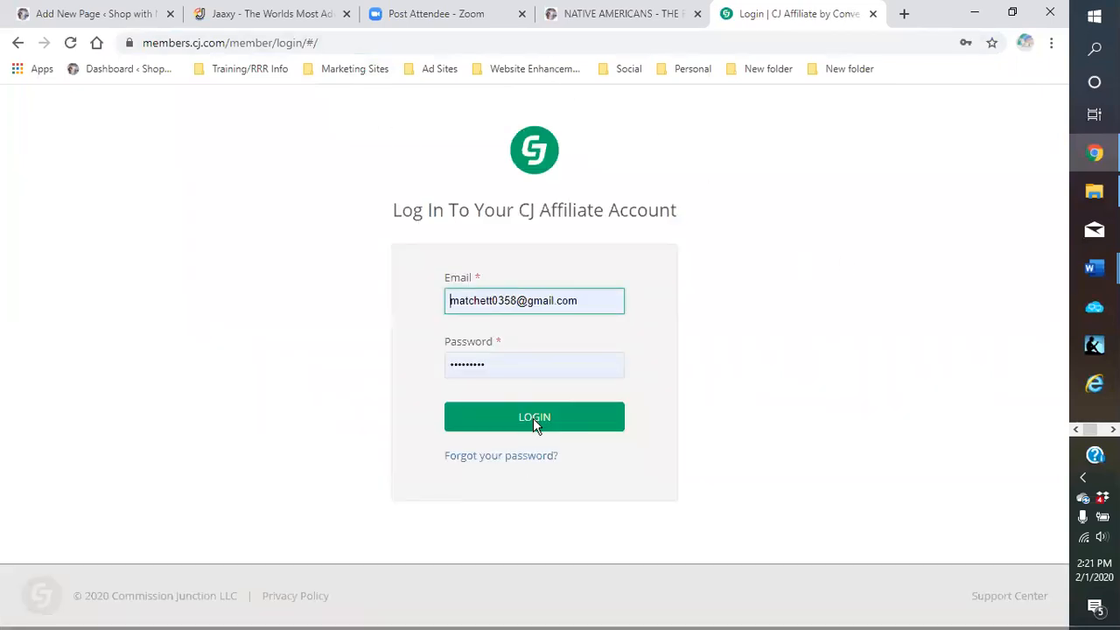
click(533, 418)
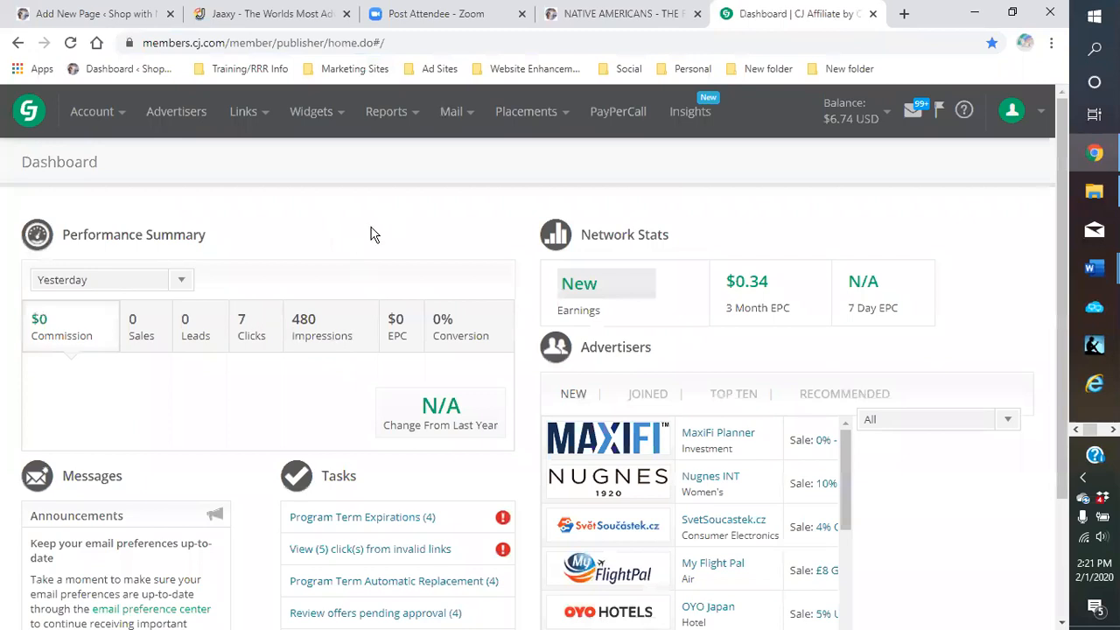
Go to Links > Search in CJ Affiliate's top navigation
click(244, 112)
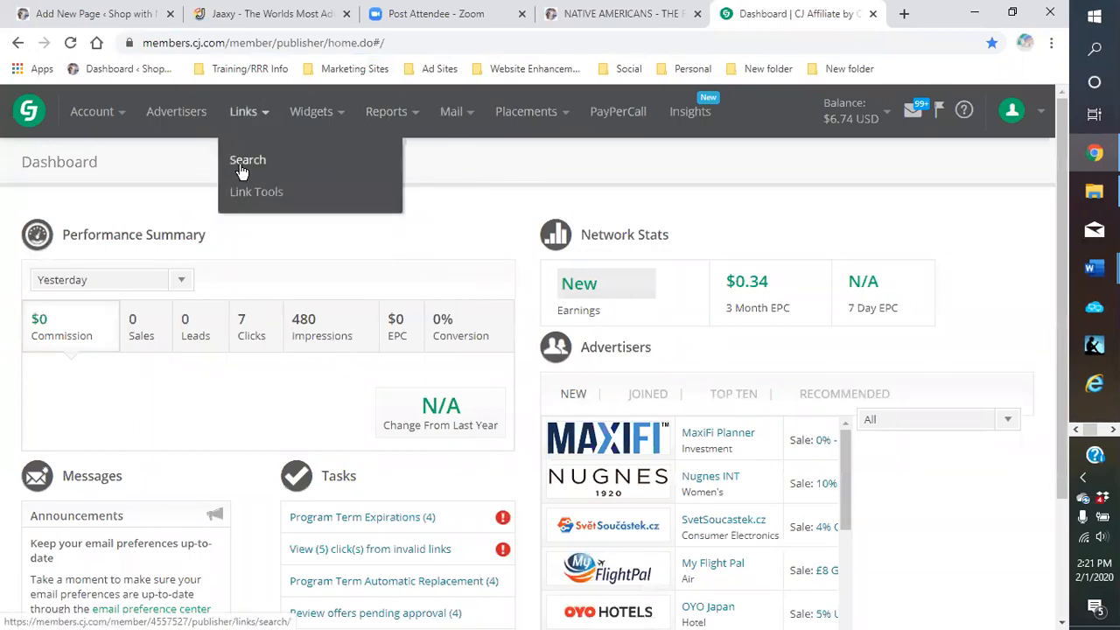
click(242, 166)
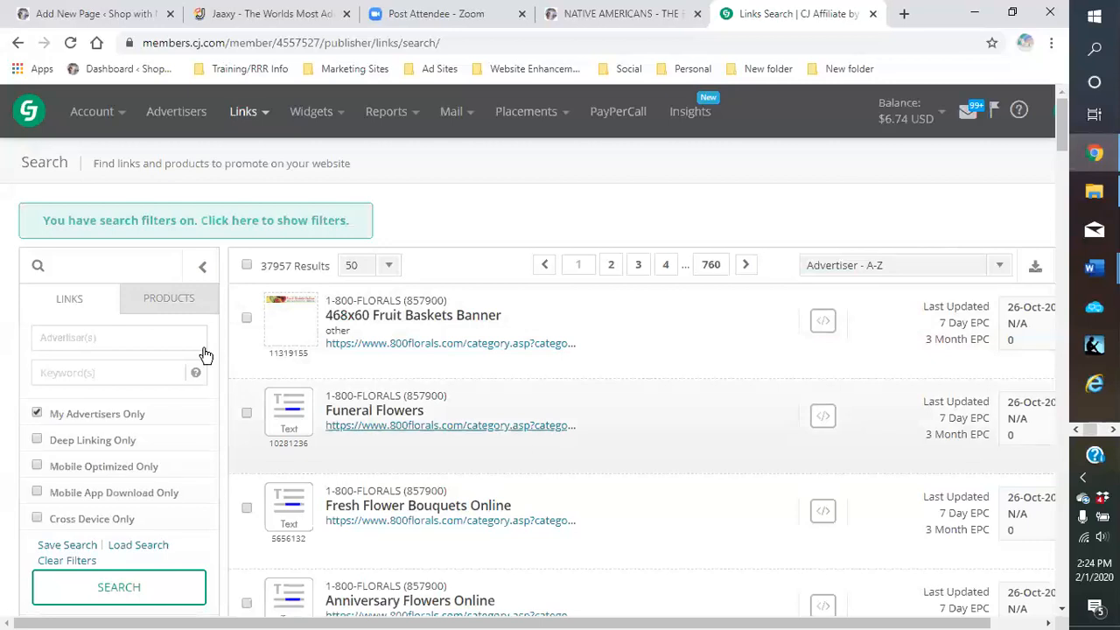
Search the CJ links for the keyword 'choc'
scroll(83, 280, down, 1)
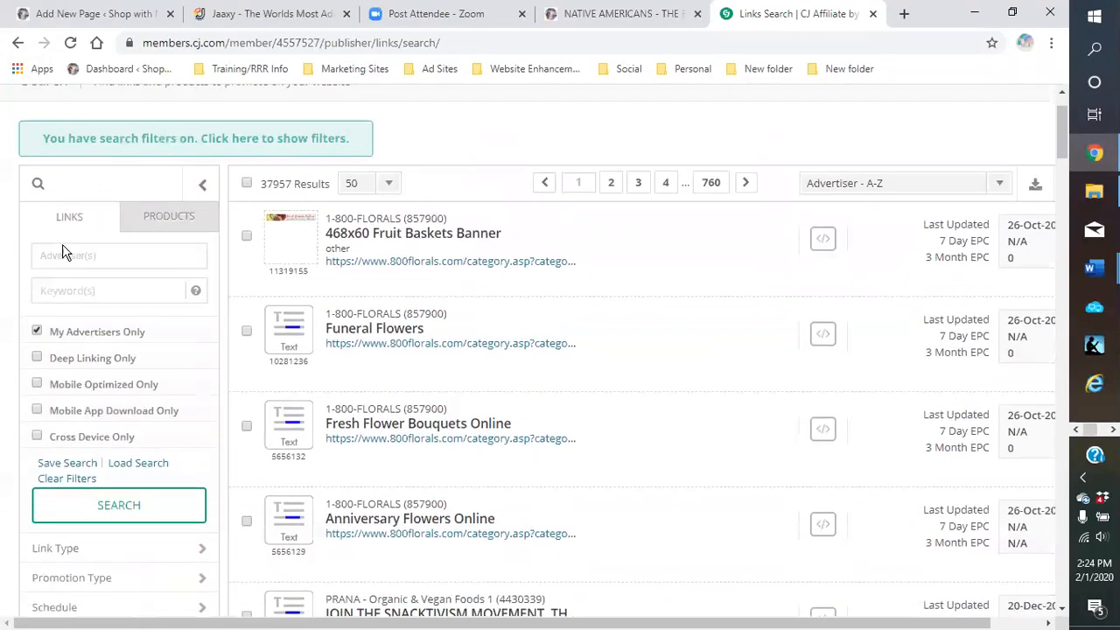
click(78, 290)
text(chocolate)
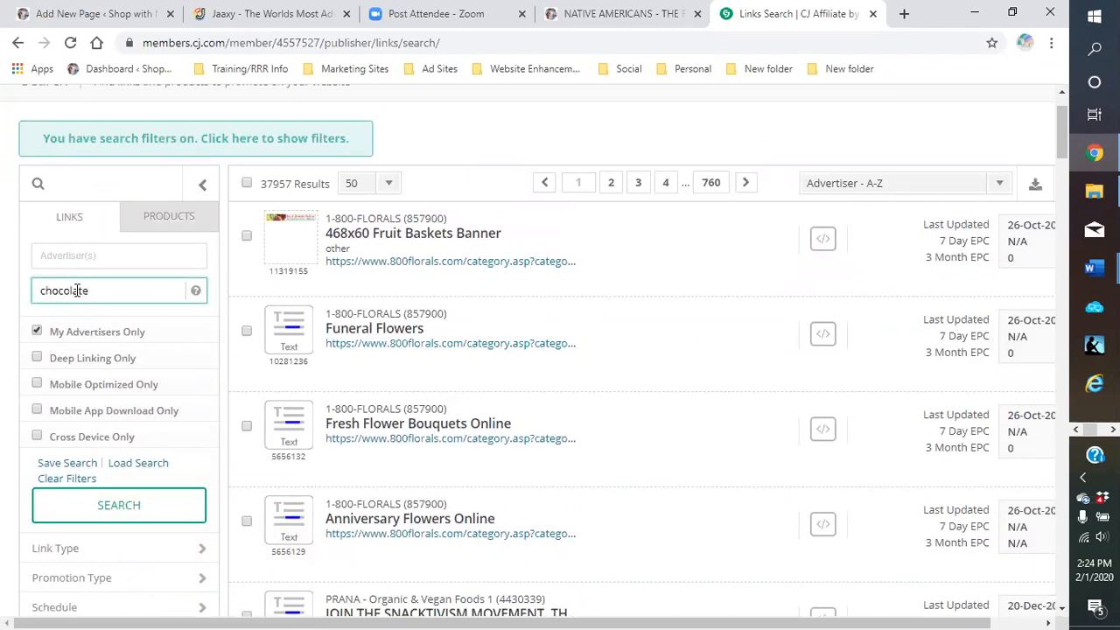
key(Return)
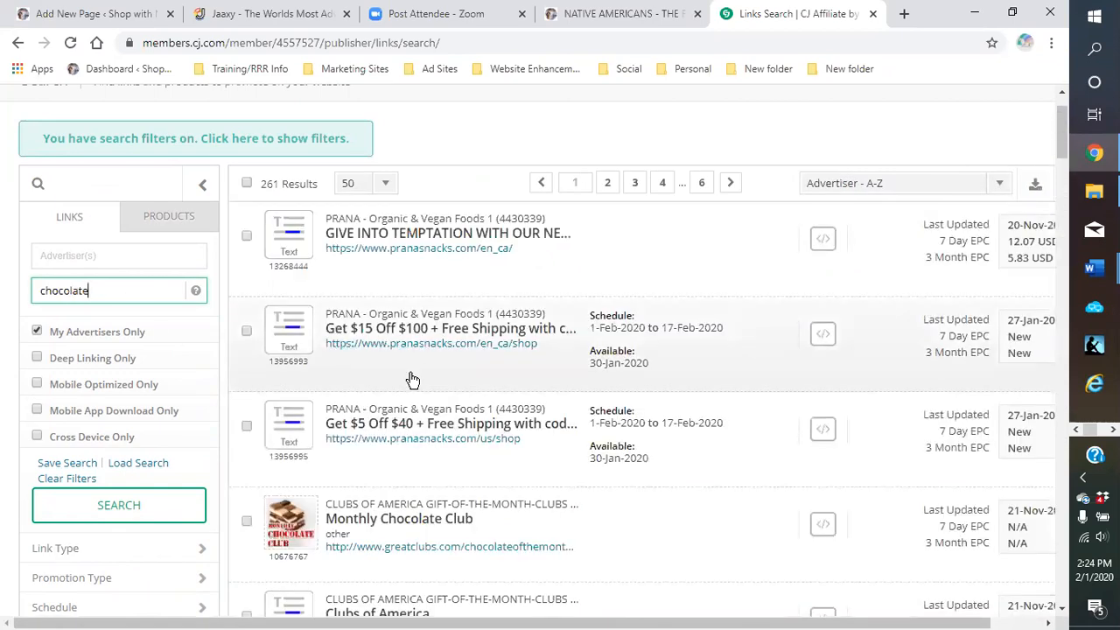
Scroll the chocolate results down to the Russell Stover RSC Banner 180x150 row
scroll(416, 372, down, 3)
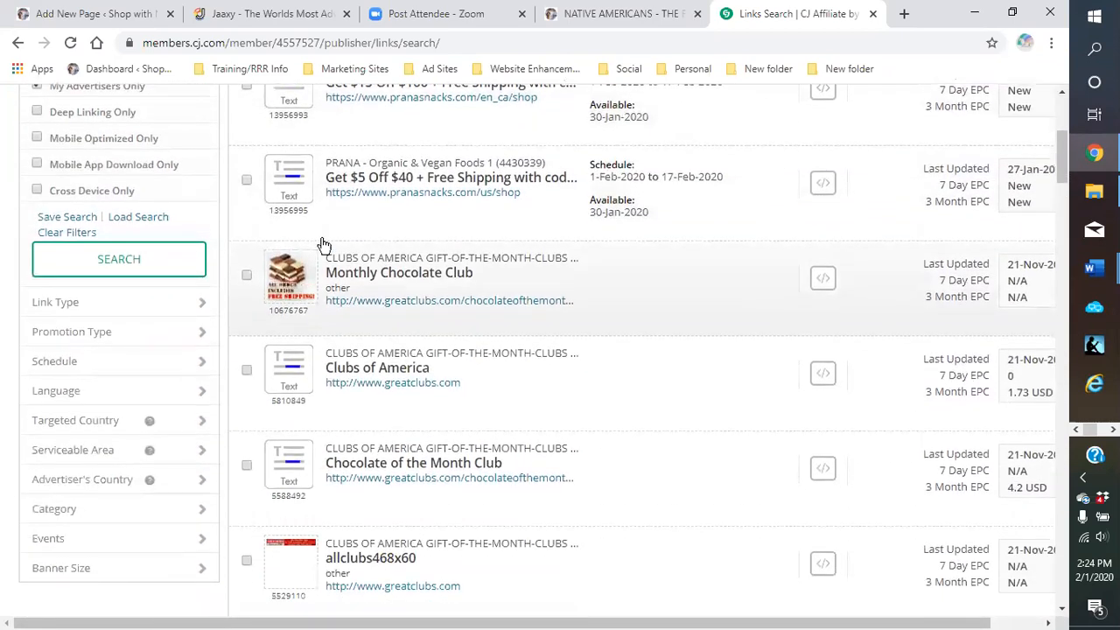
mouse_move(284, 280)
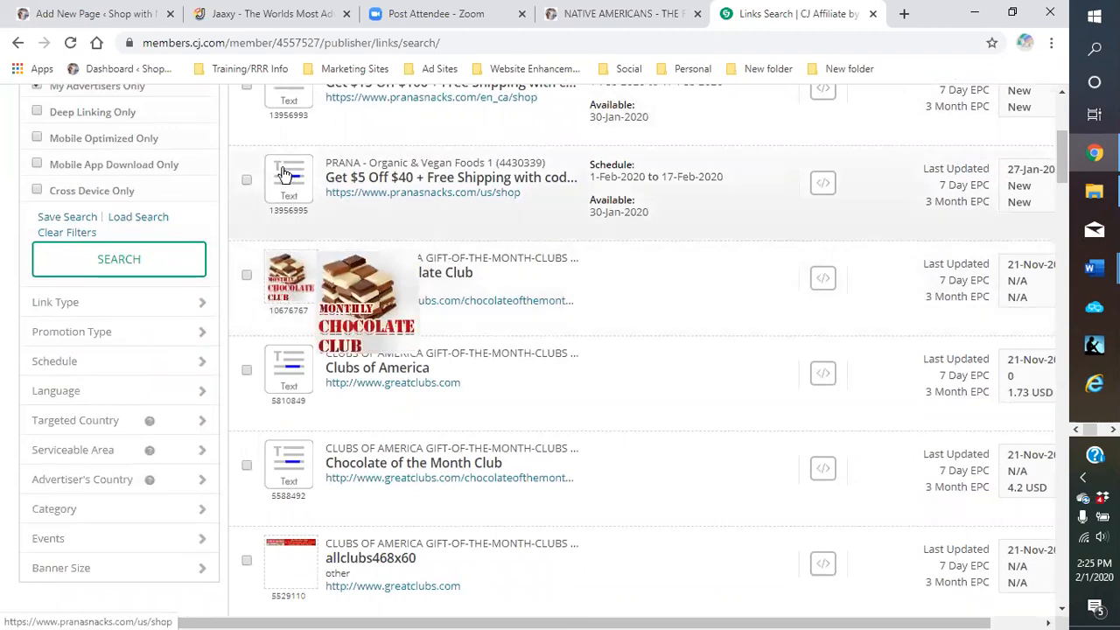
mouse_move(282, 175)
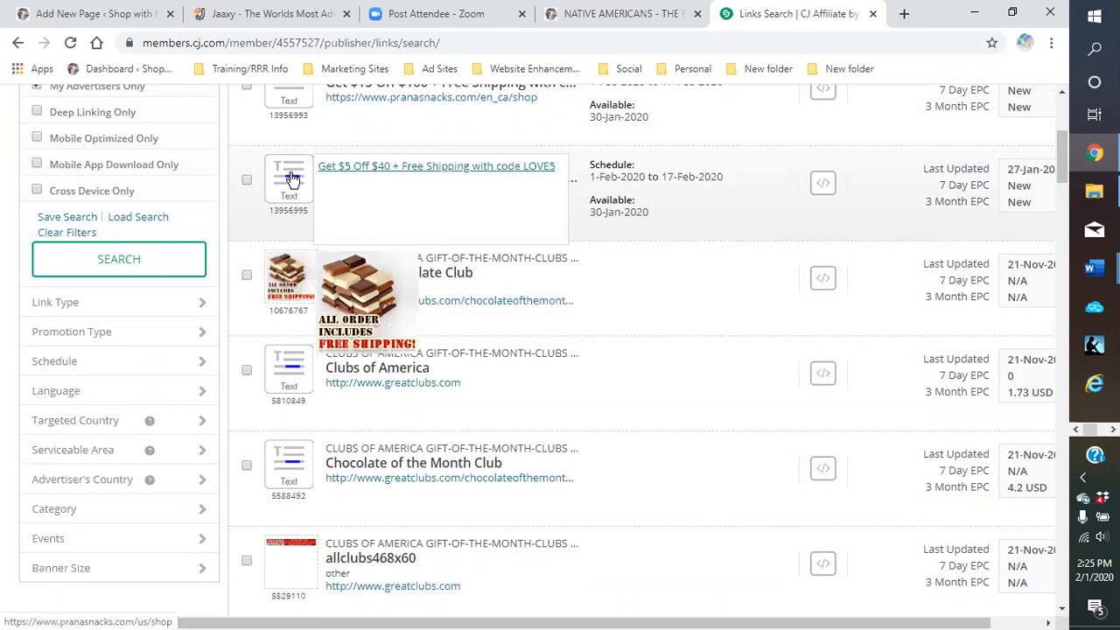
scroll(280, 416, down, 3)
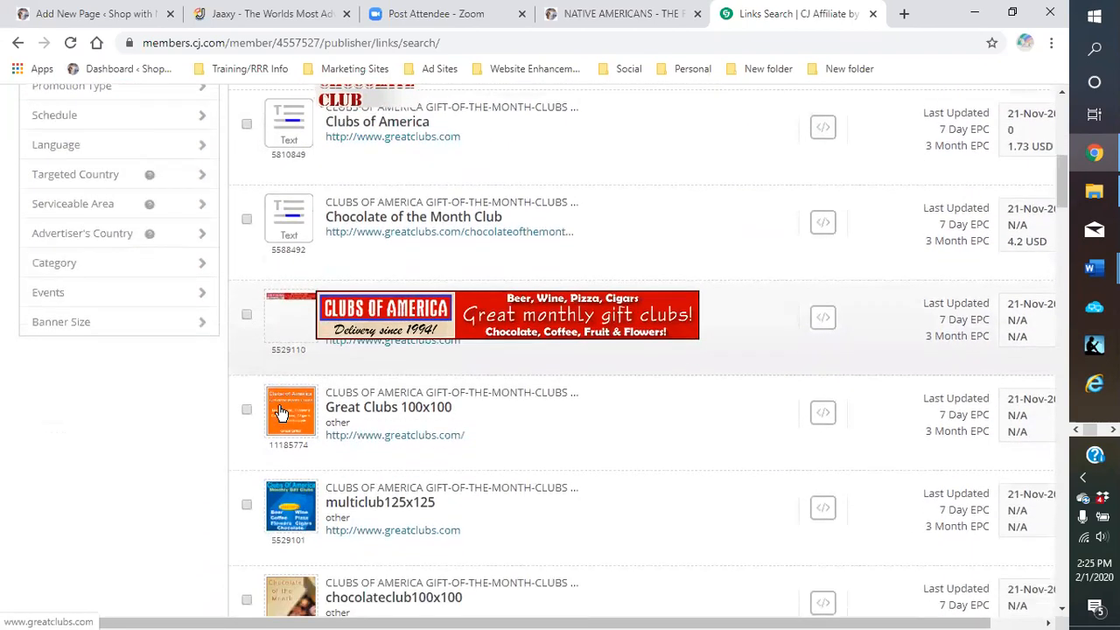
scroll(280, 413, down, 6)
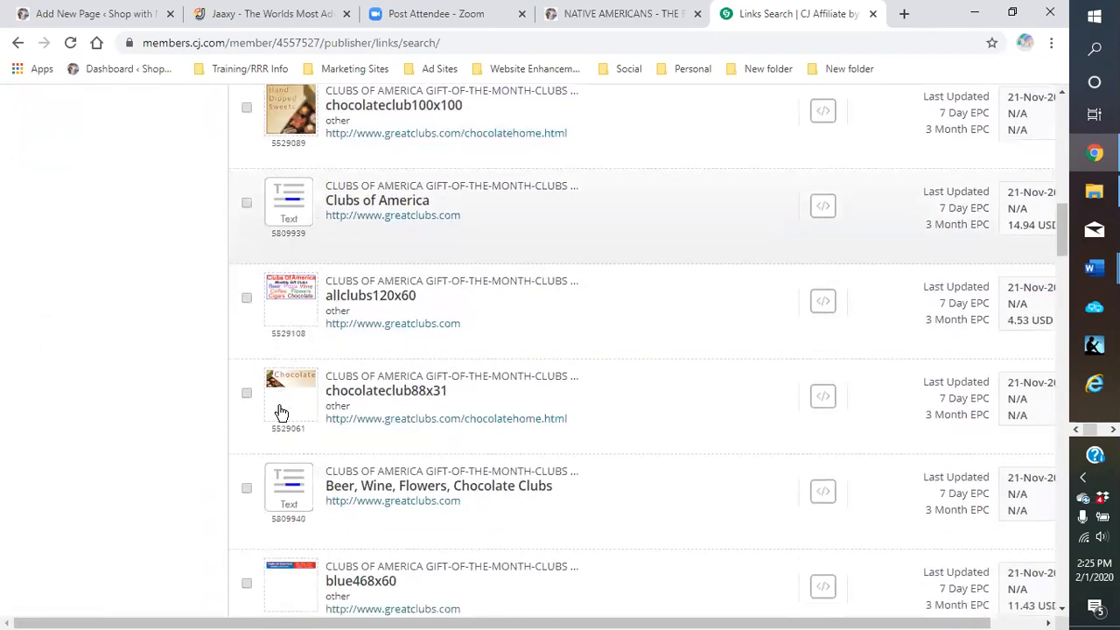
scroll(280, 413, down, 4)
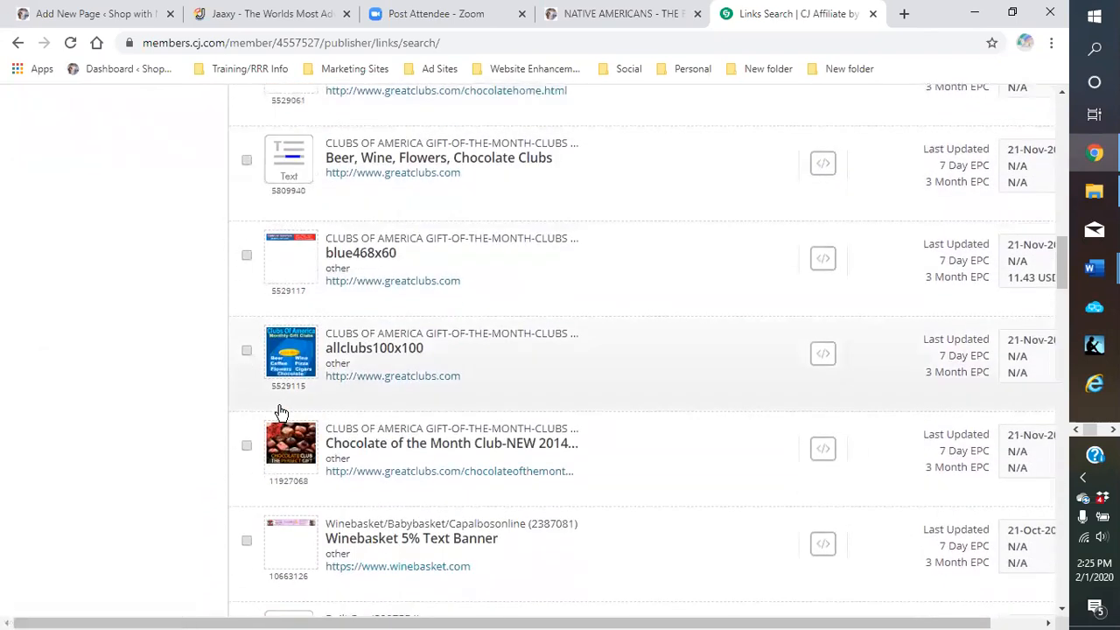
scroll(280, 413, down, 1)
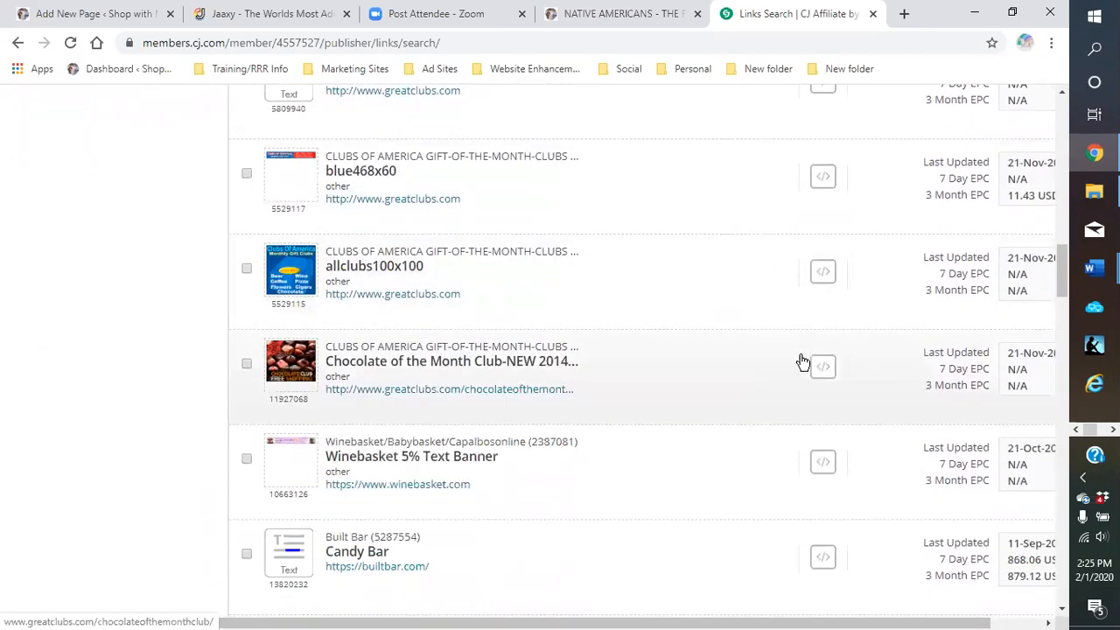
scroll(597, 428, down, 2)
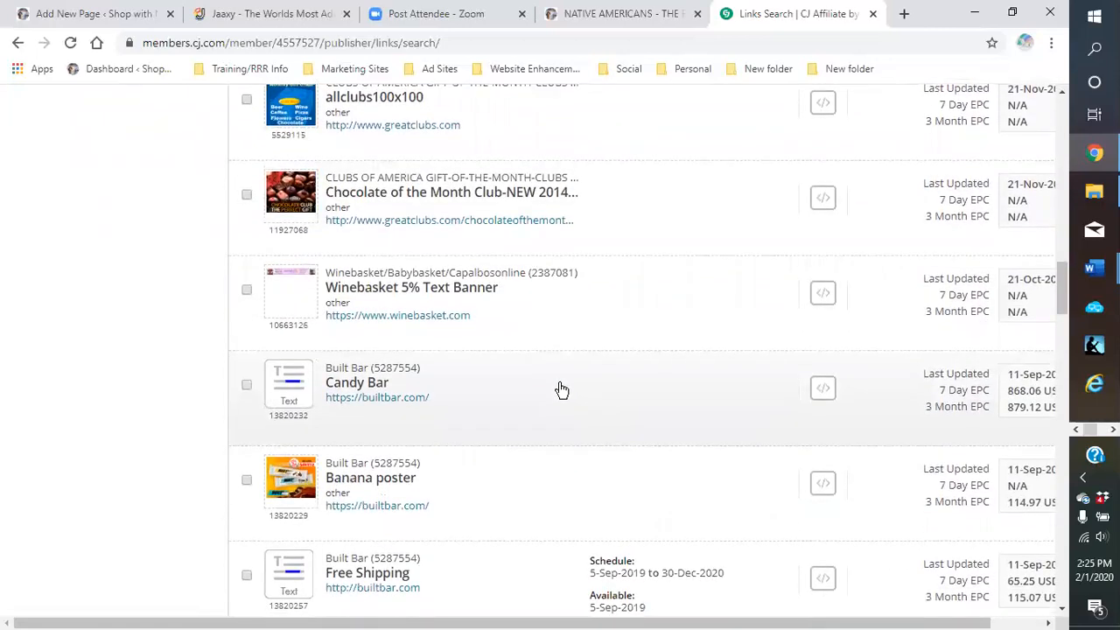
scroll(560, 392, down, 6)
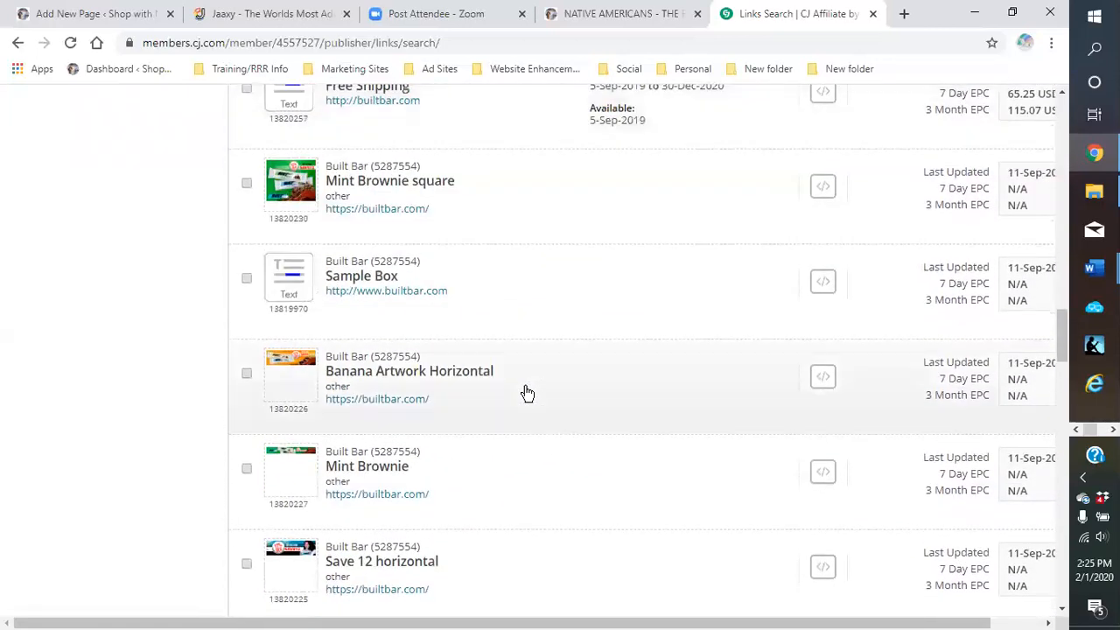
scroll(527, 393, down, 2)
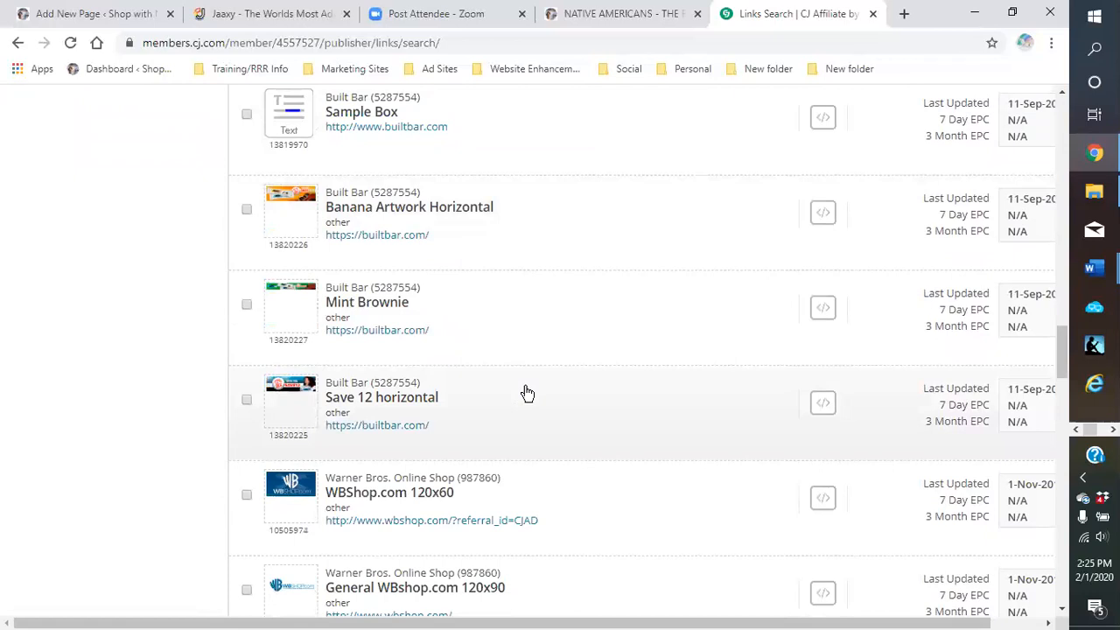
scroll(527, 394, down, 4)
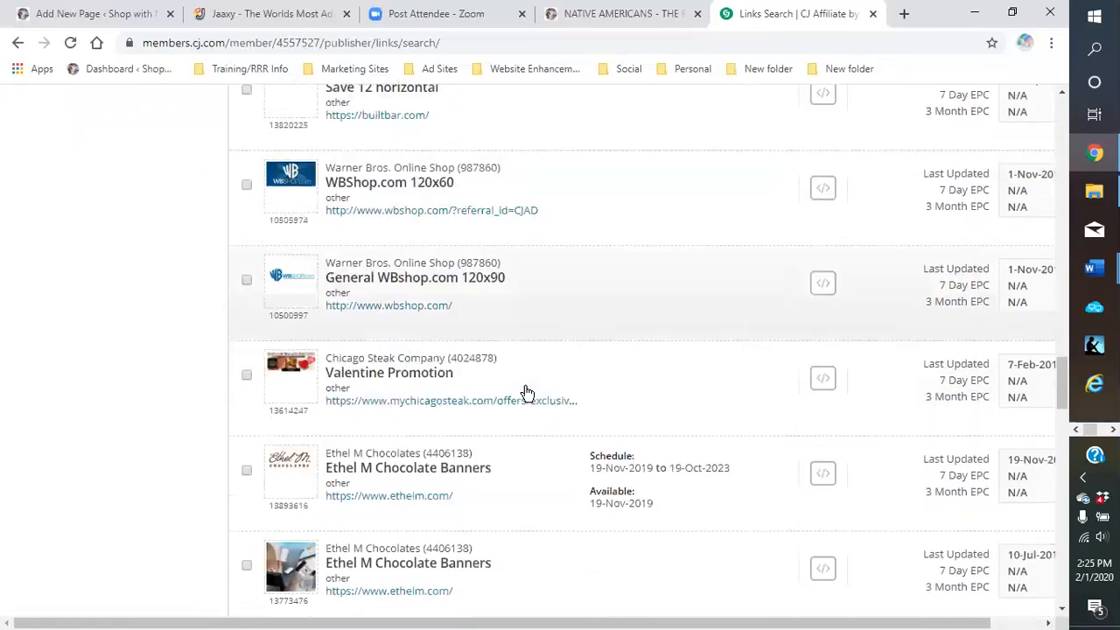
scroll(527, 394, down, 7)
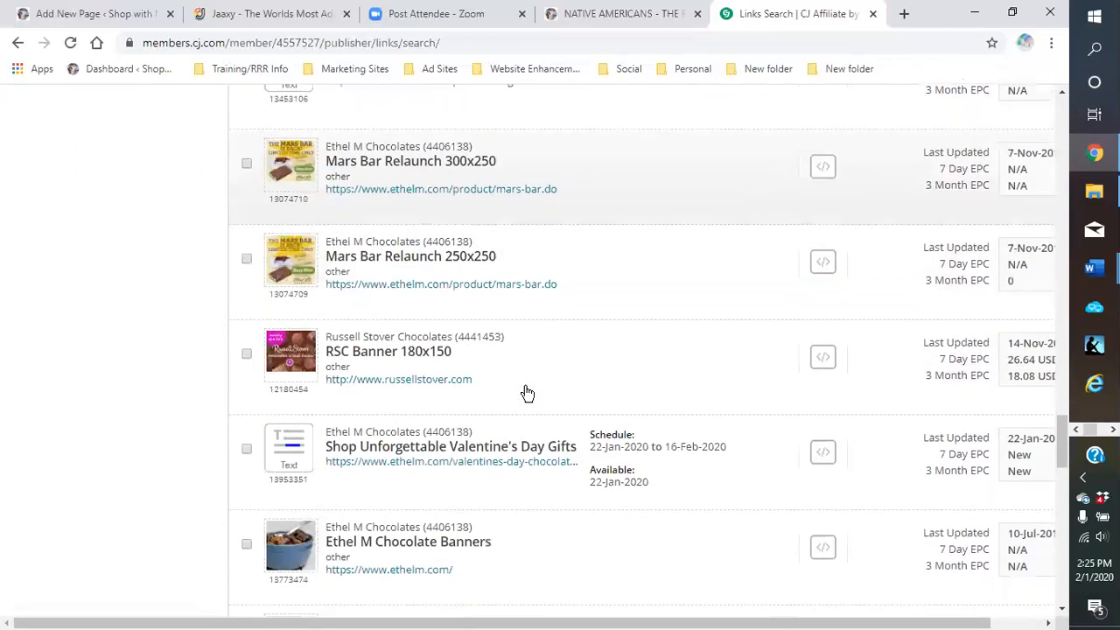
scroll(527, 393, down, 2)
scroll(415, 342, up, 1)
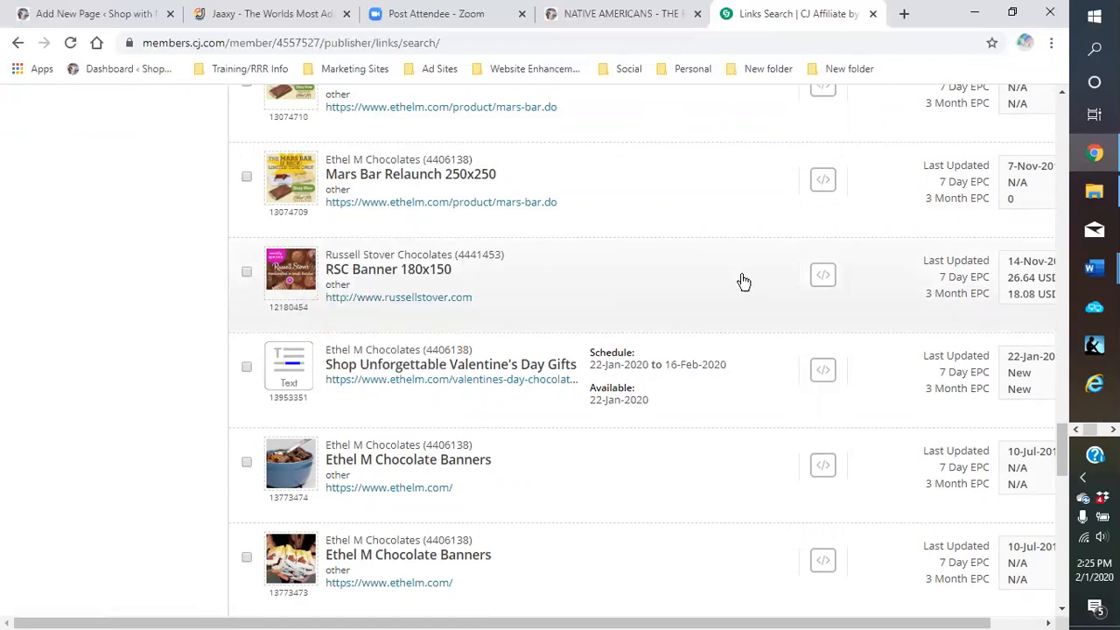
Get the Russell Stover RSC Banner 180x150 code and copy its full HTML snippet
click(823, 276)
scroll(652, 335, down, 3)
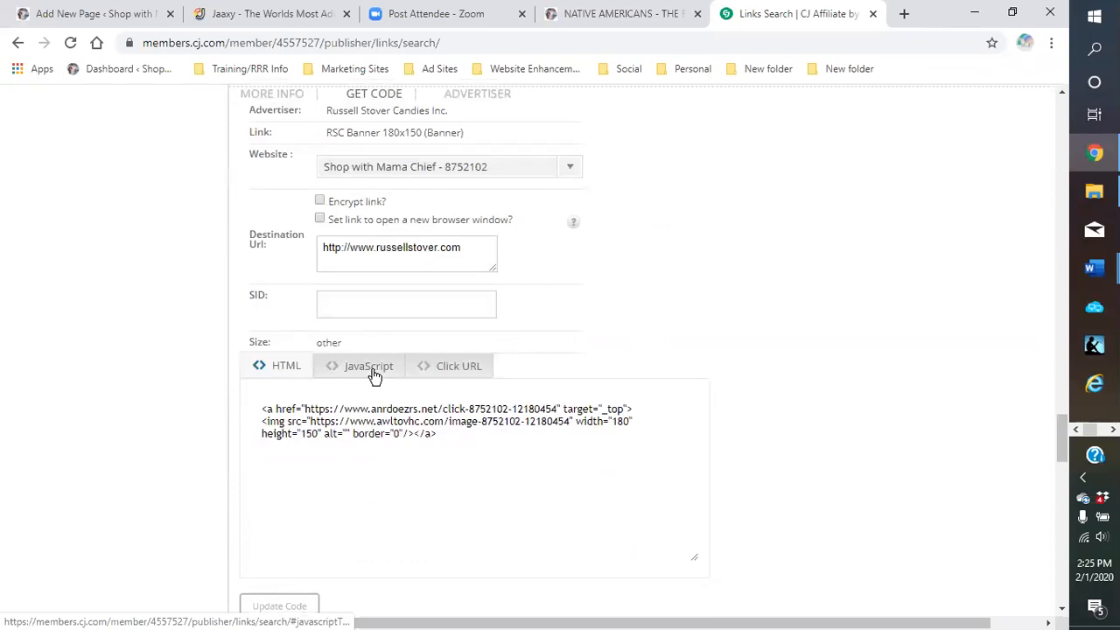
click(461, 368)
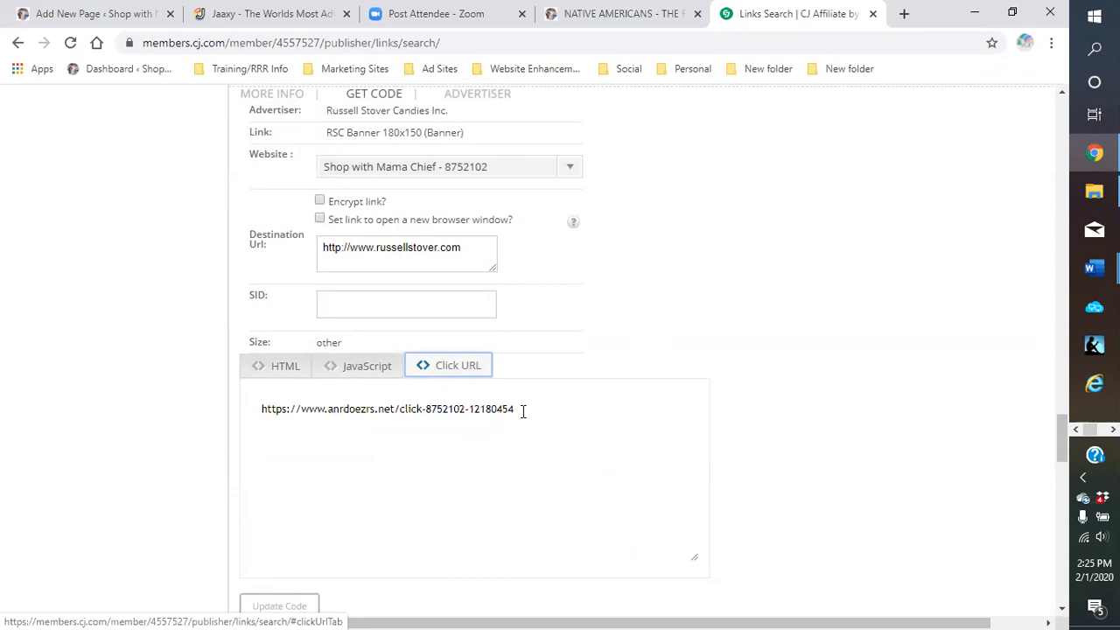
click(285, 366)
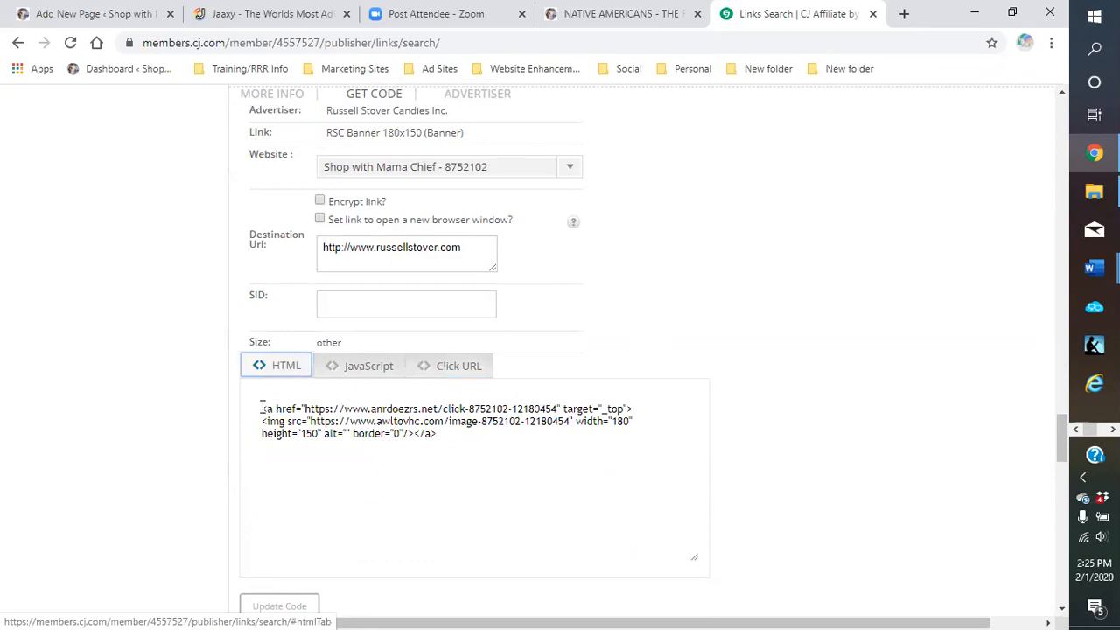
drag(262, 409, 437, 445)
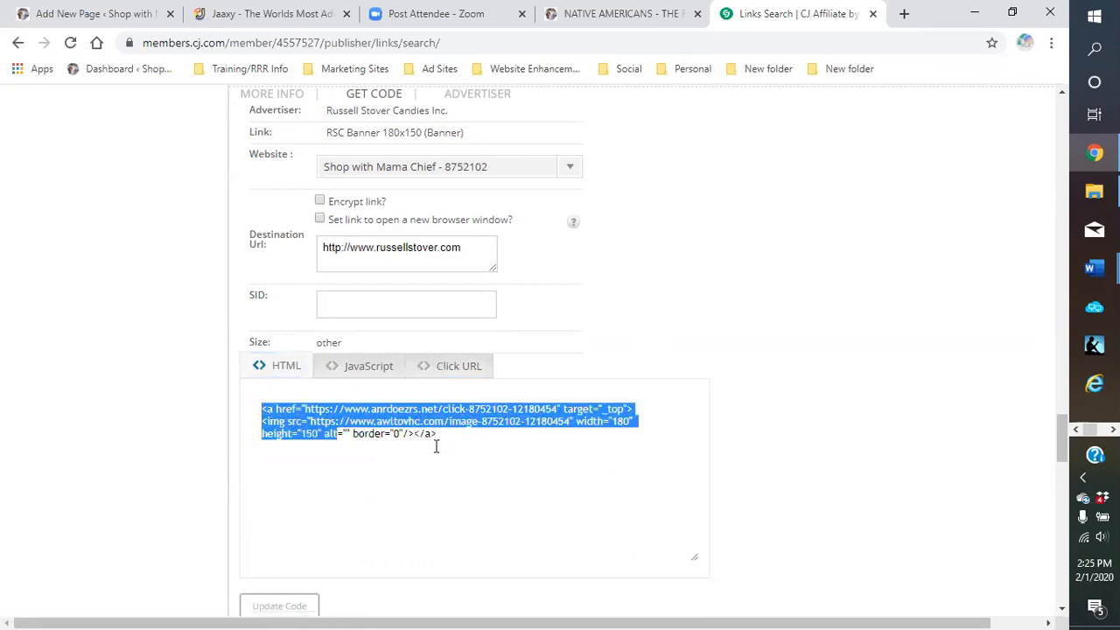
right_click(350, 422)
click(381, 229)
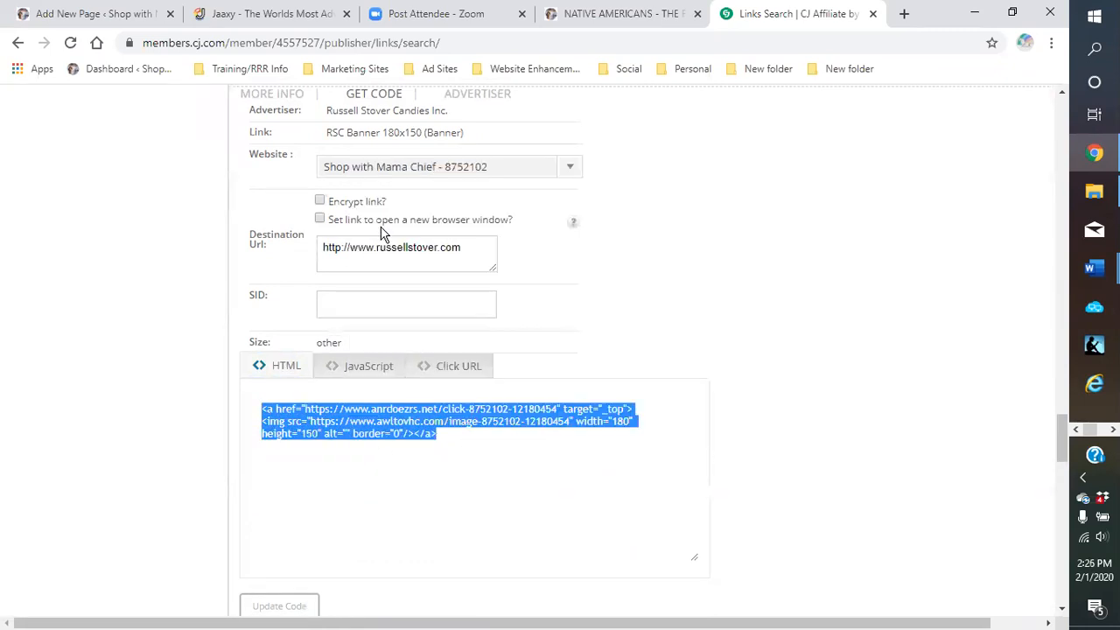
Back in the Southern Comfort Food Recipes editor, add a new block above MEATBALLS
click(90, 19)
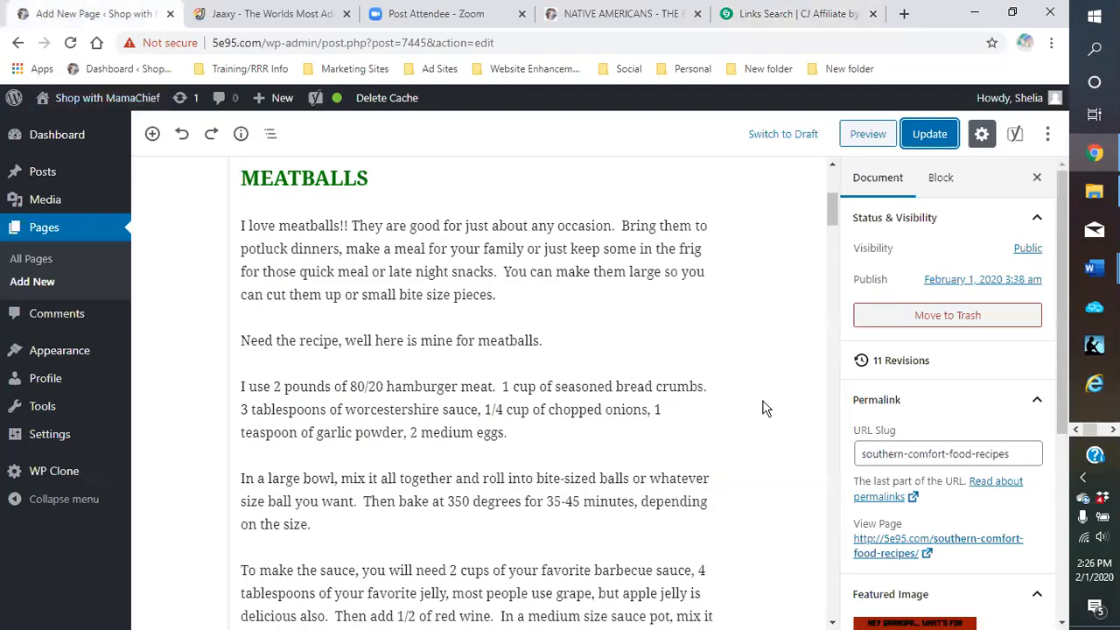
scroll(470, 394, up, 4)
scroll(458, 390, down, 3)
scroll(481, 305, down, 4)
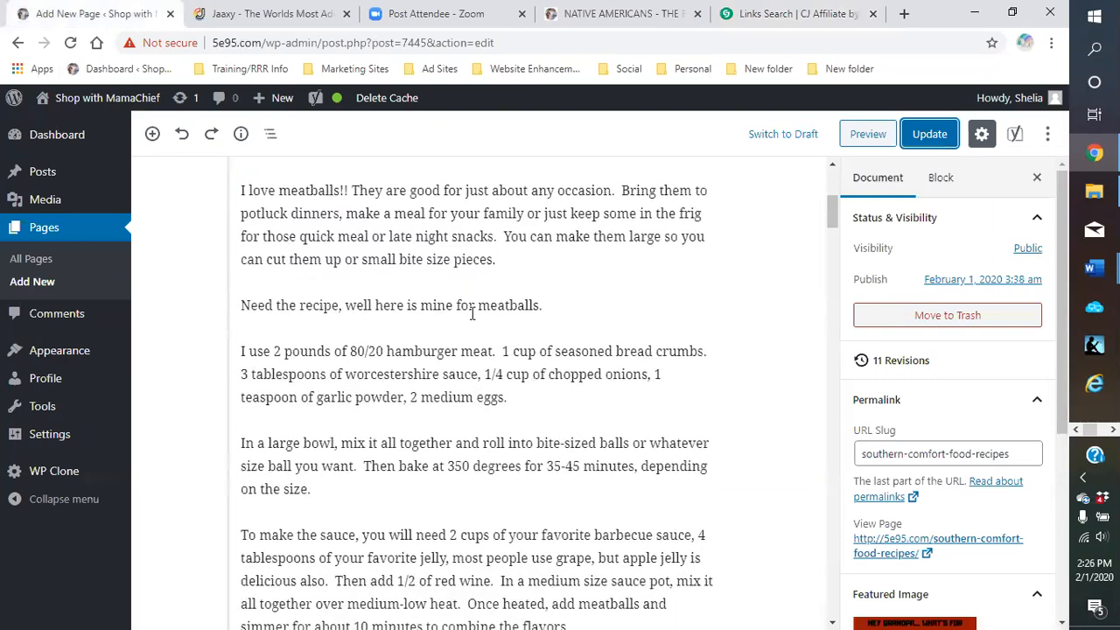
scroll(467, 318, up, 7)
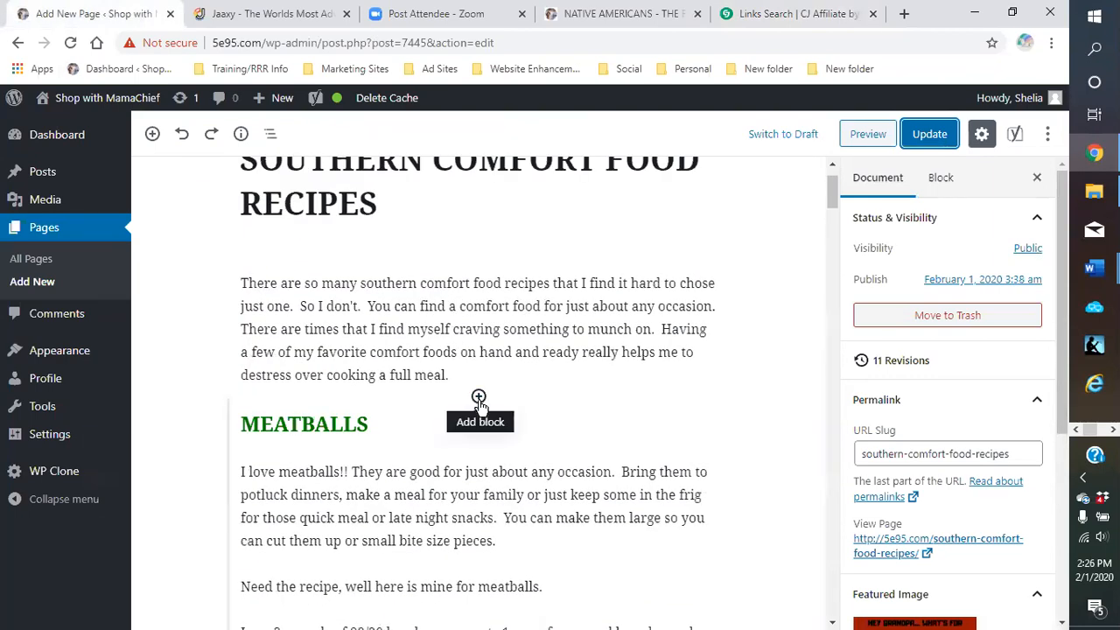
click(479, 399)
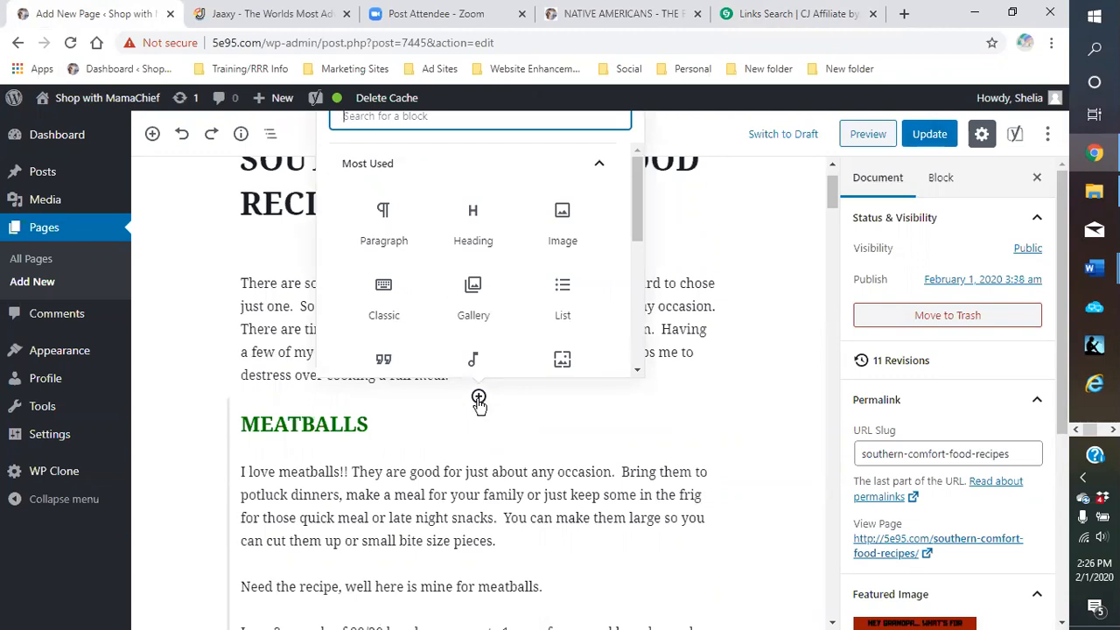
Expand the Common Blocks and Formatting categories in the block inserter
scroll(508, 275, down, 1)
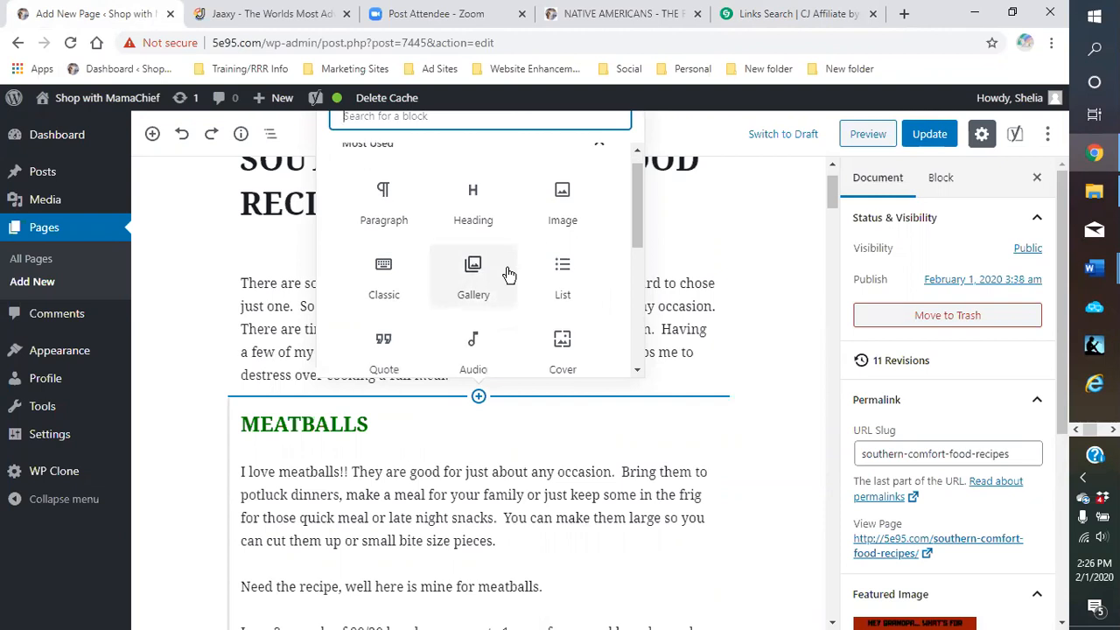
scroll(508, 273, down, 5)
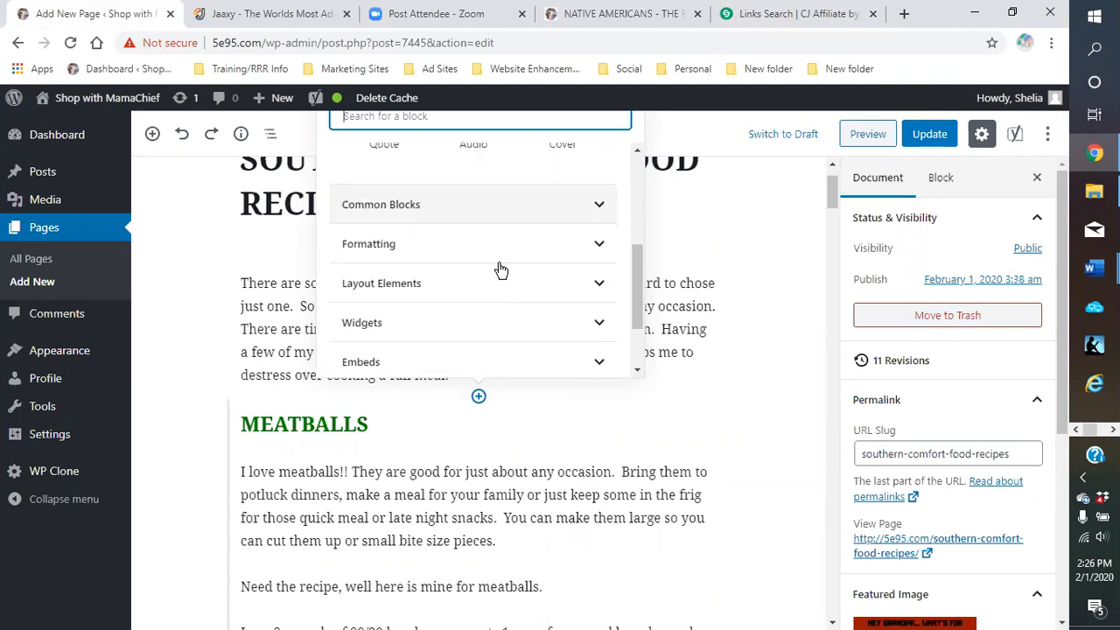
click(598, 208)
scroll(587, 250, down, 1)
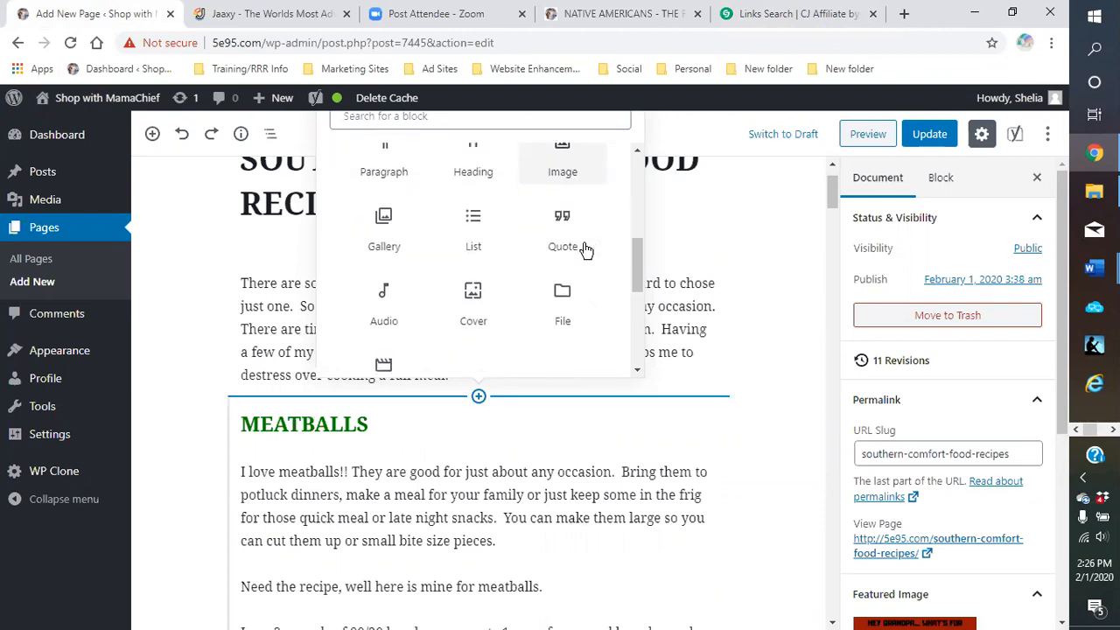
scroll(585, 254, down, 3)
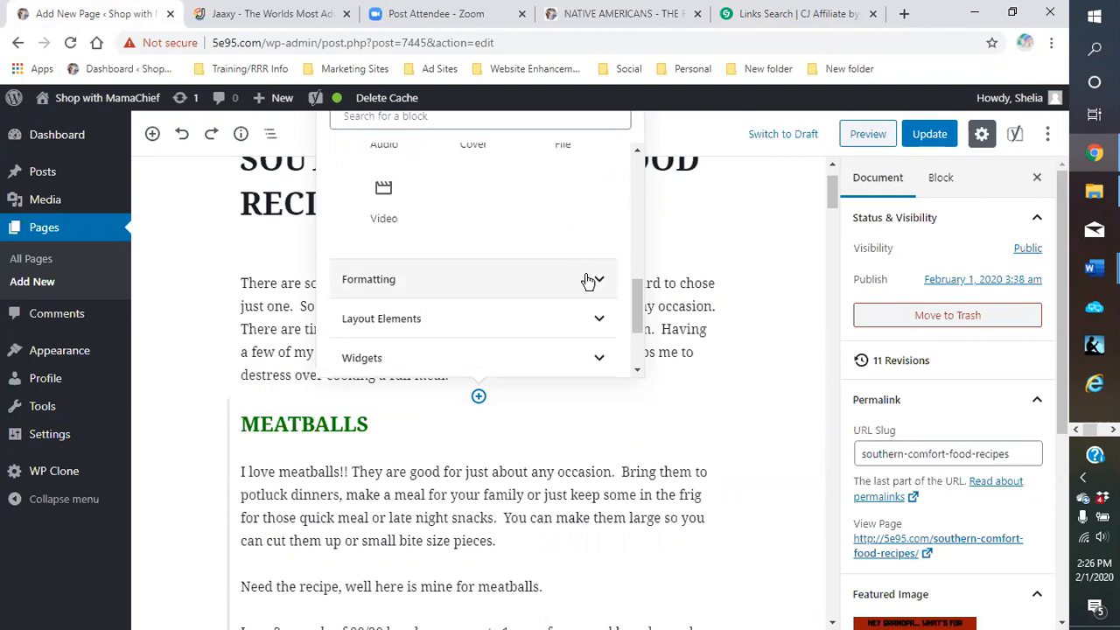
click(589, 280)
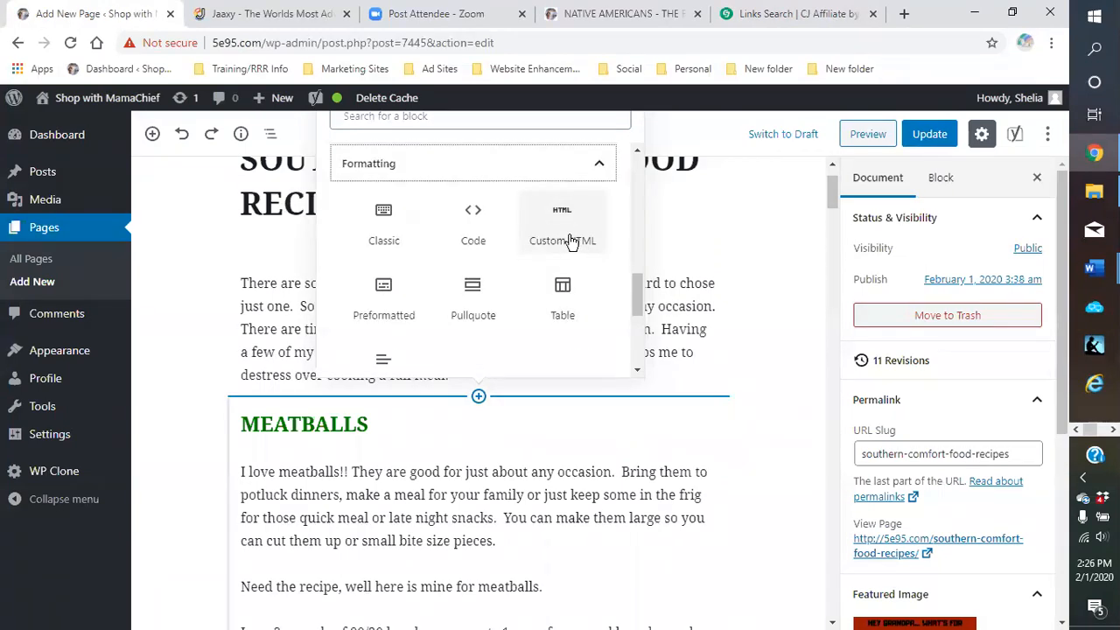
Insert a Custom HTML block with the Russell Stover banner code and preview it
click(569, 241)
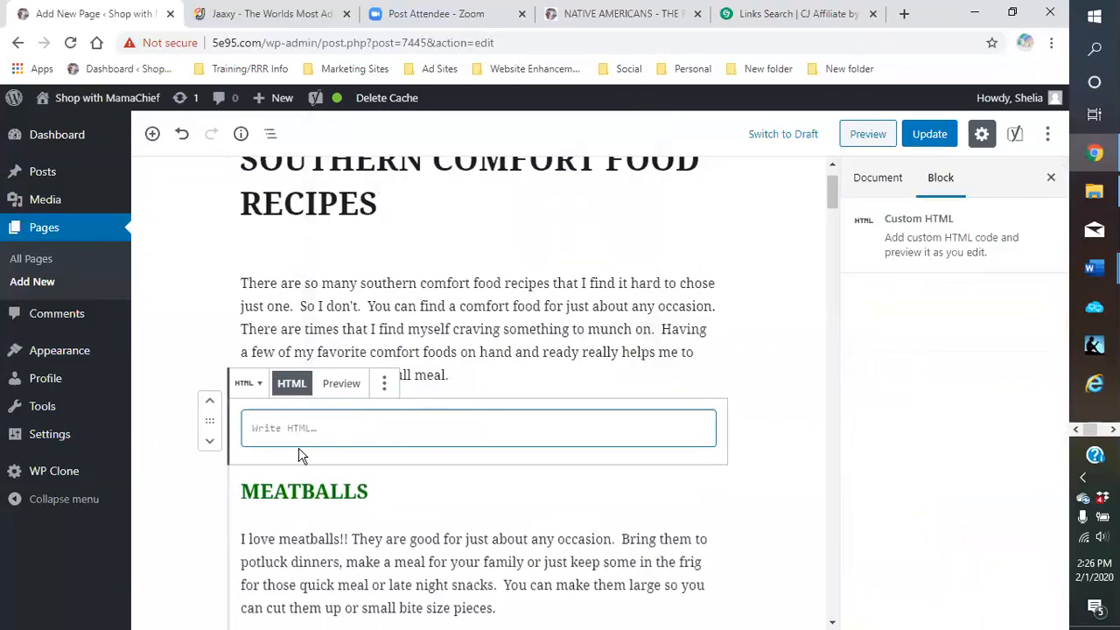
right_click(311, 435)
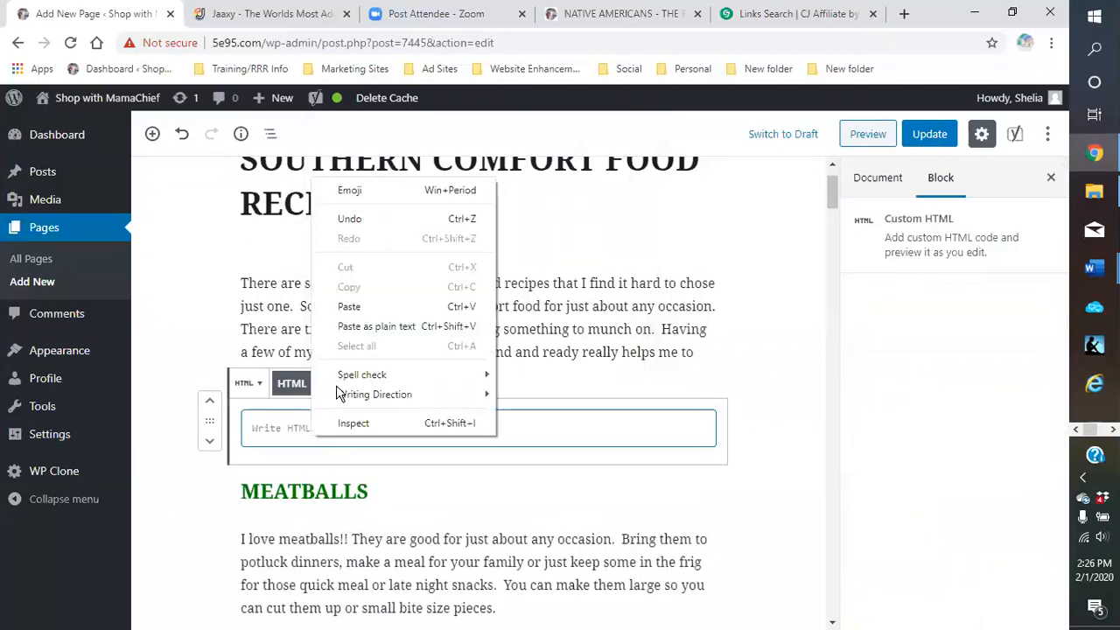
click(348, 308)
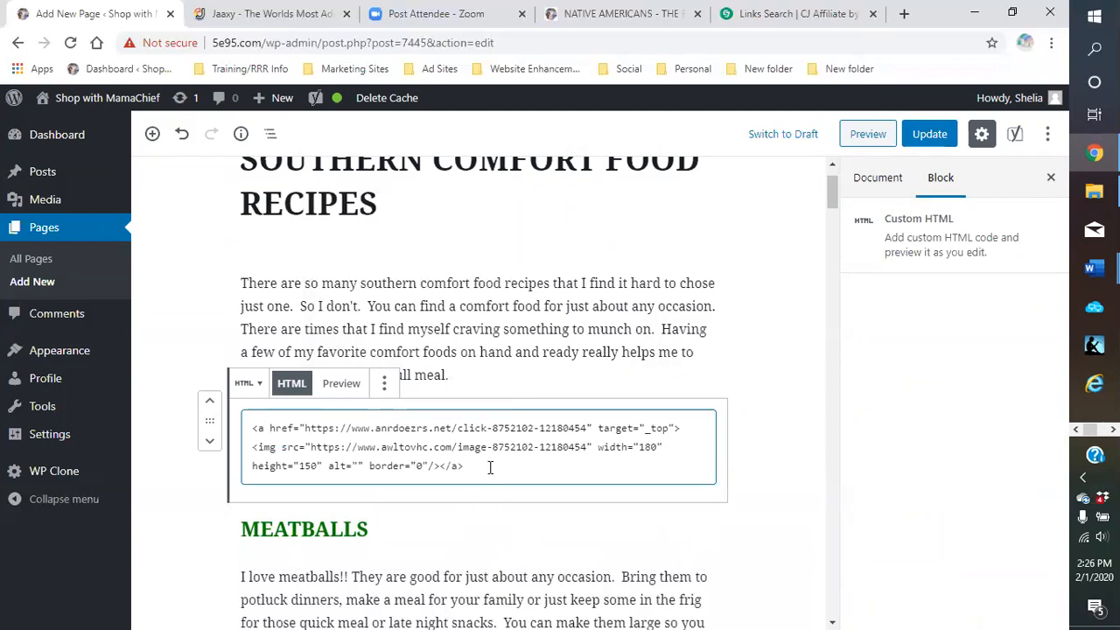
click(340, 388)
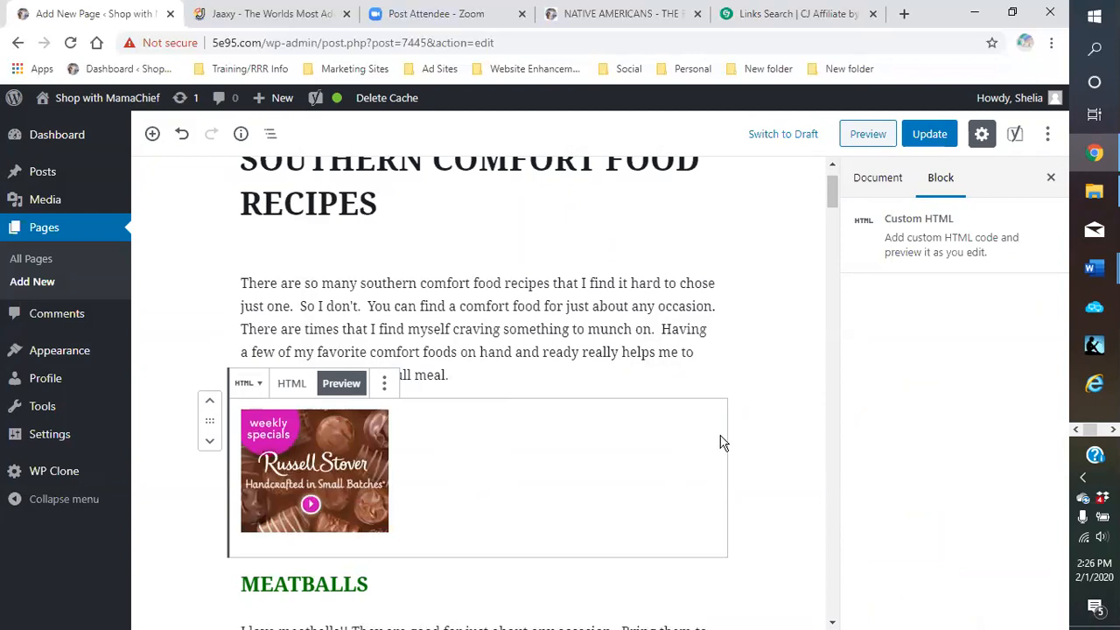
click(766, 450)
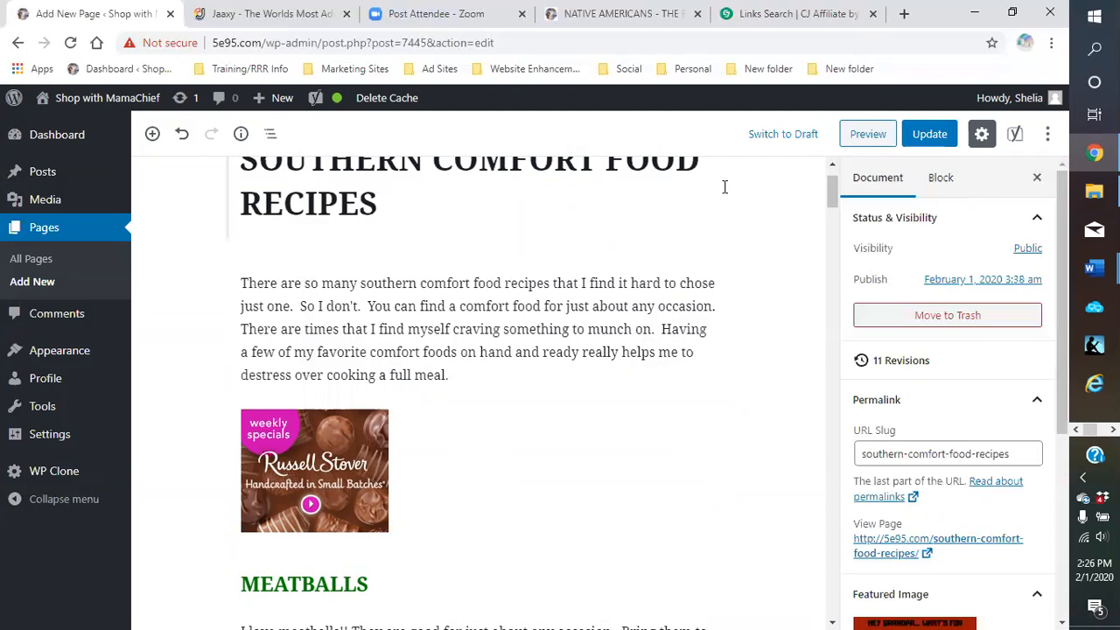
Update the page to save the new banner
click(929, 135)
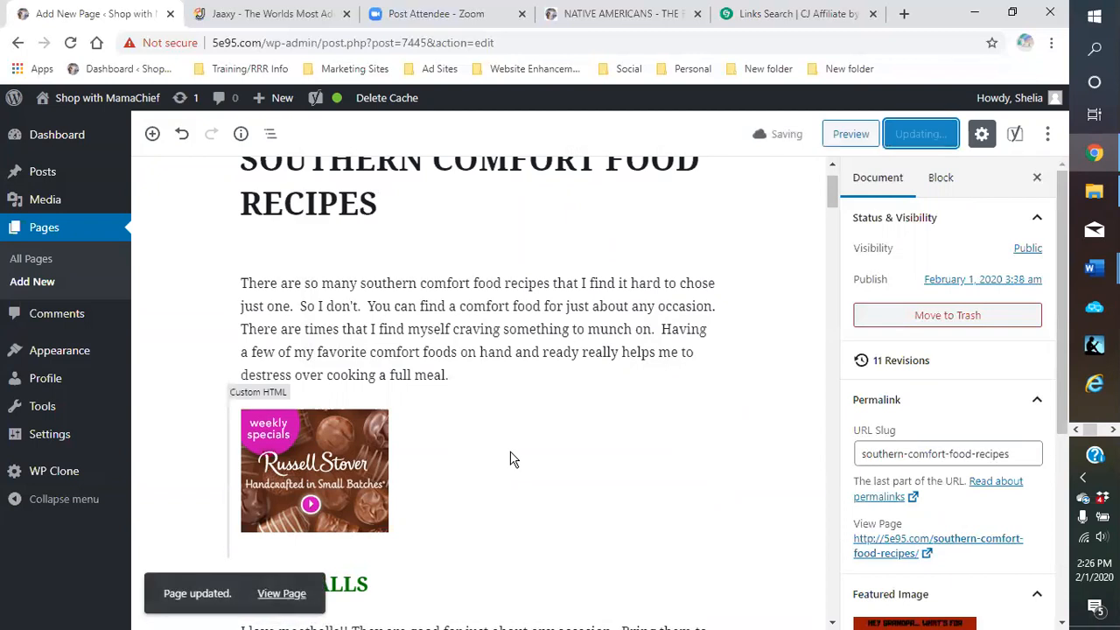
scroll(587, 455, down, 1)
scroll(586, 455, down, 3)
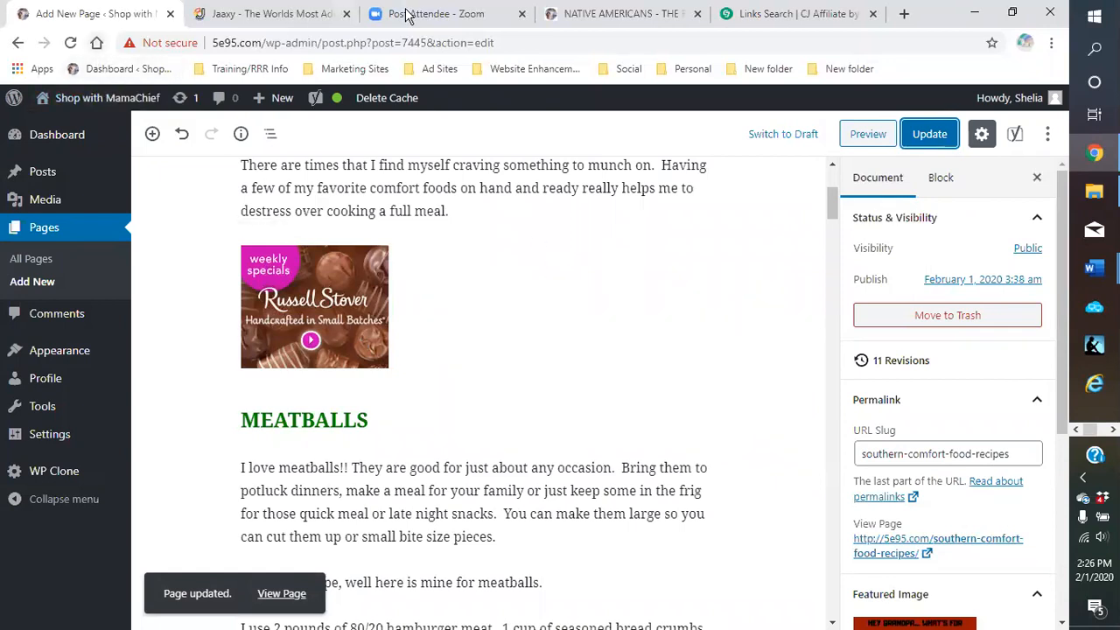
View the live Native Americans page, then go to the admin Dashboard via the site-name menu
click(624, 23)
scroll(872, 324, down, 4)
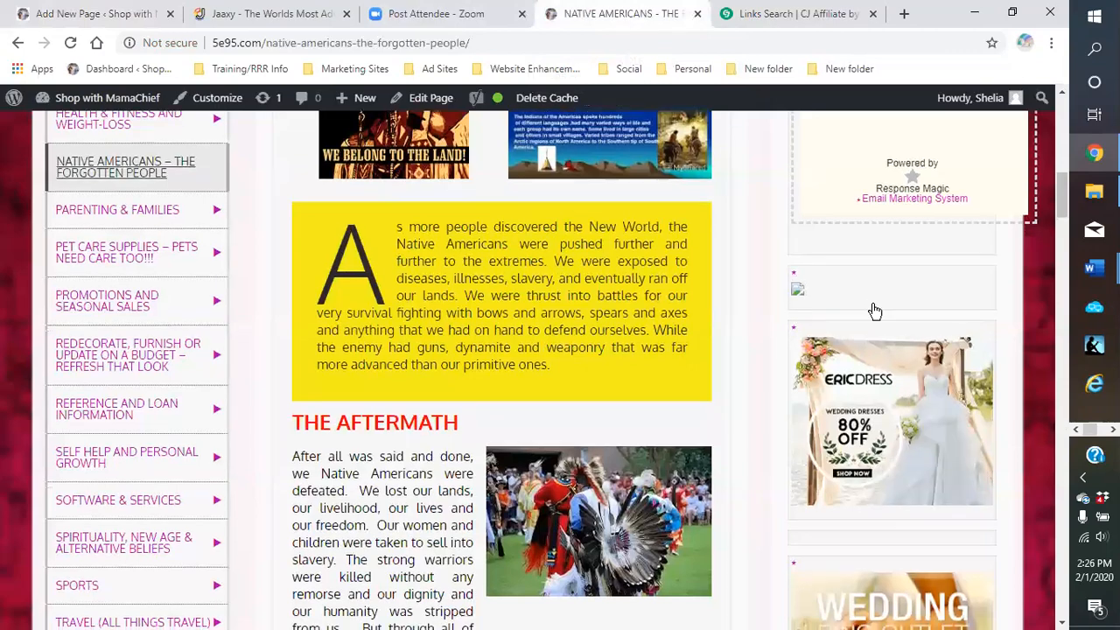
scroll(873, 342, down, 3)
scroll(870, 363, up, 3)
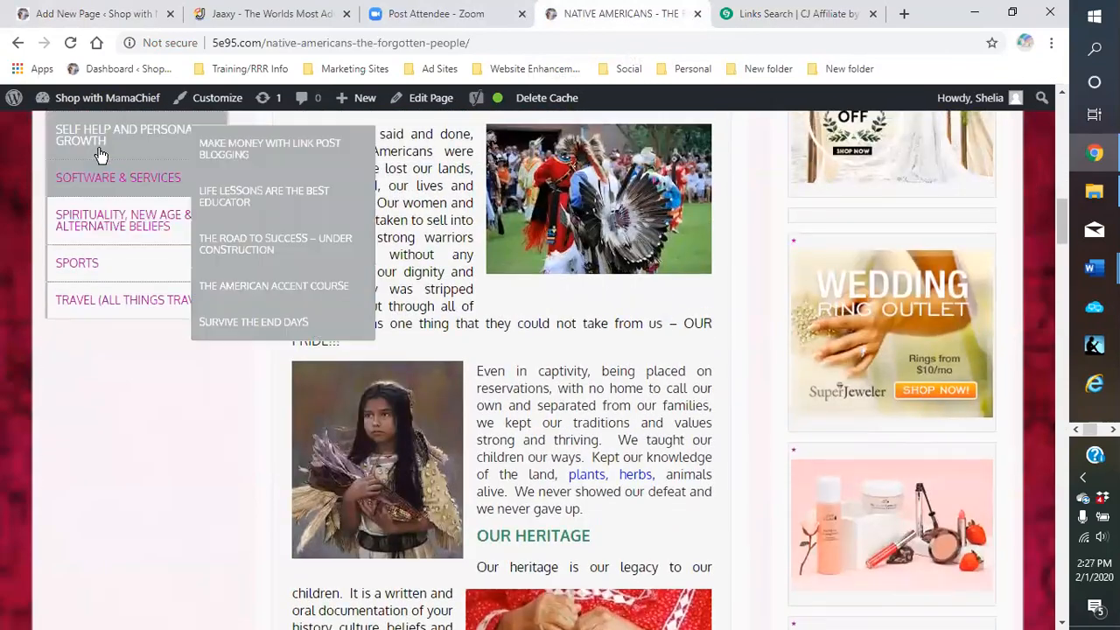
mouse_move(105, 103)
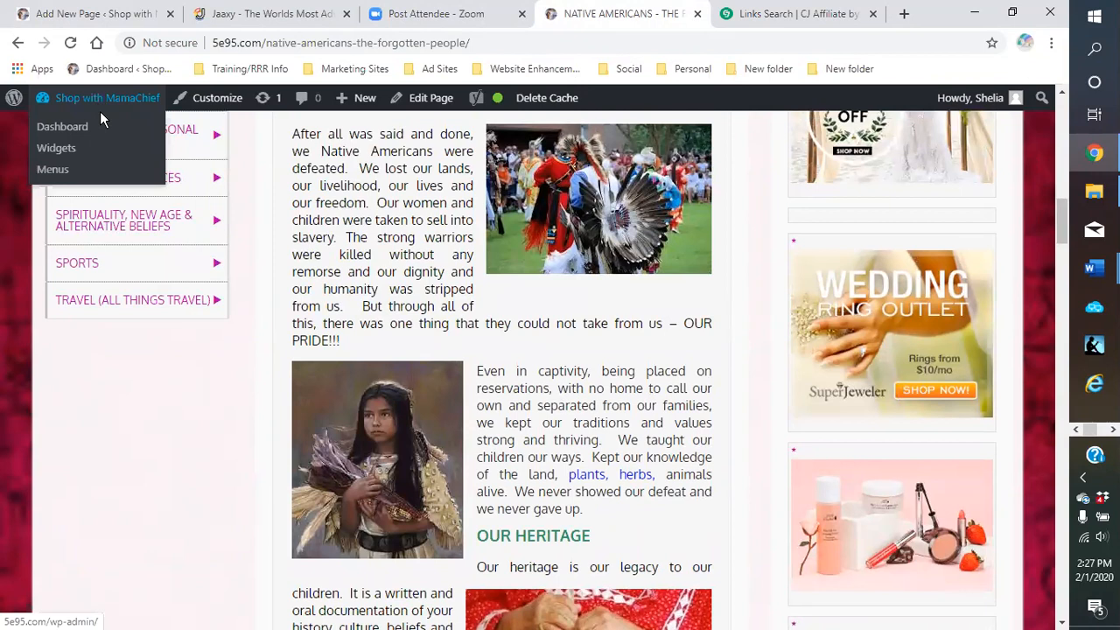
click(51, 130)
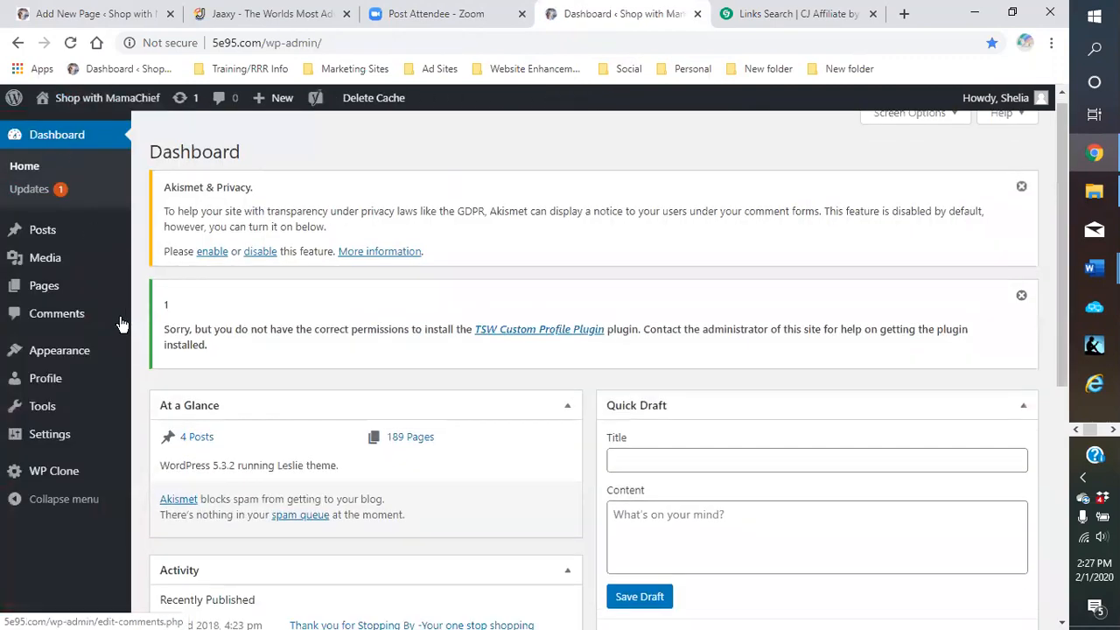
scroll(54, 352, down, 3)
mouse_move(54, 352)
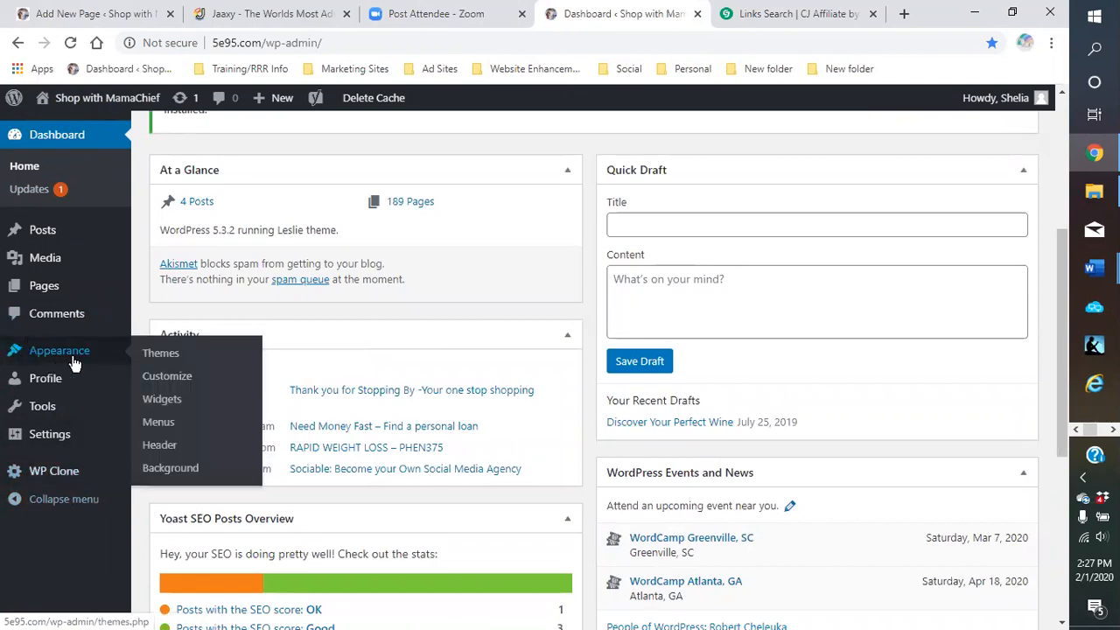
Go to Appearance > Widgets and scroll through the available widget areas
click(163, 403)
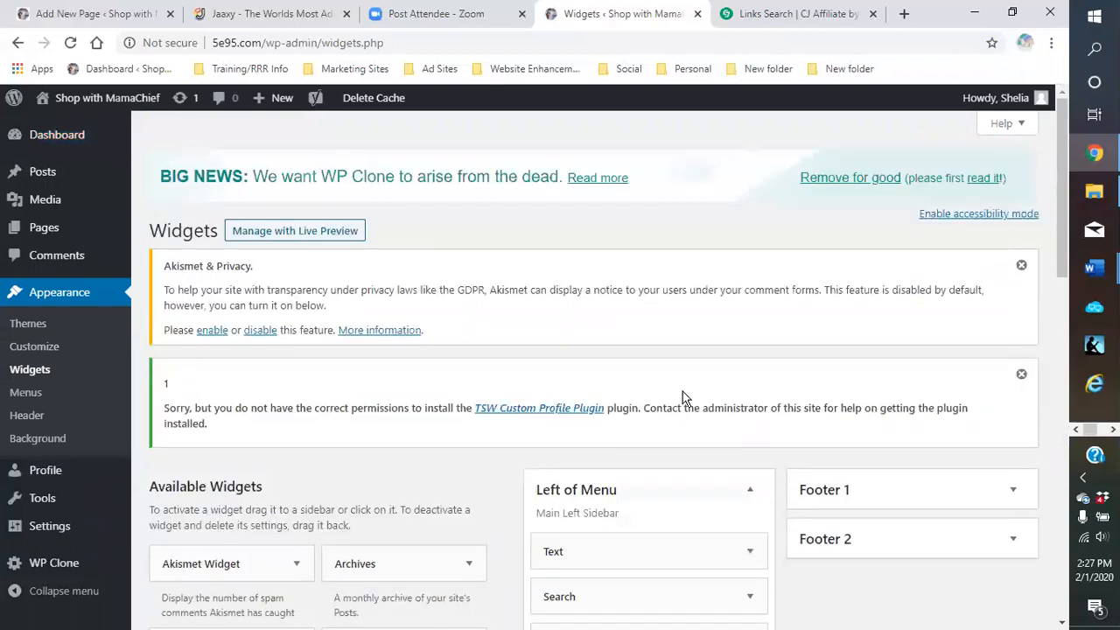
scroll(684, 398, down, 3)
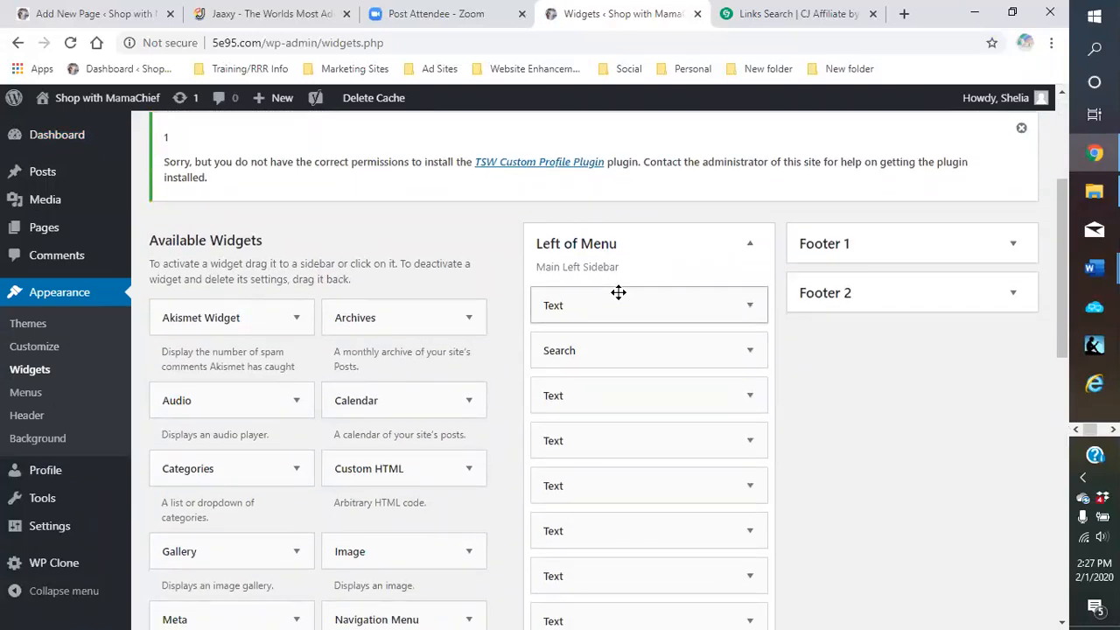
scroll(618, 292, down, 5)
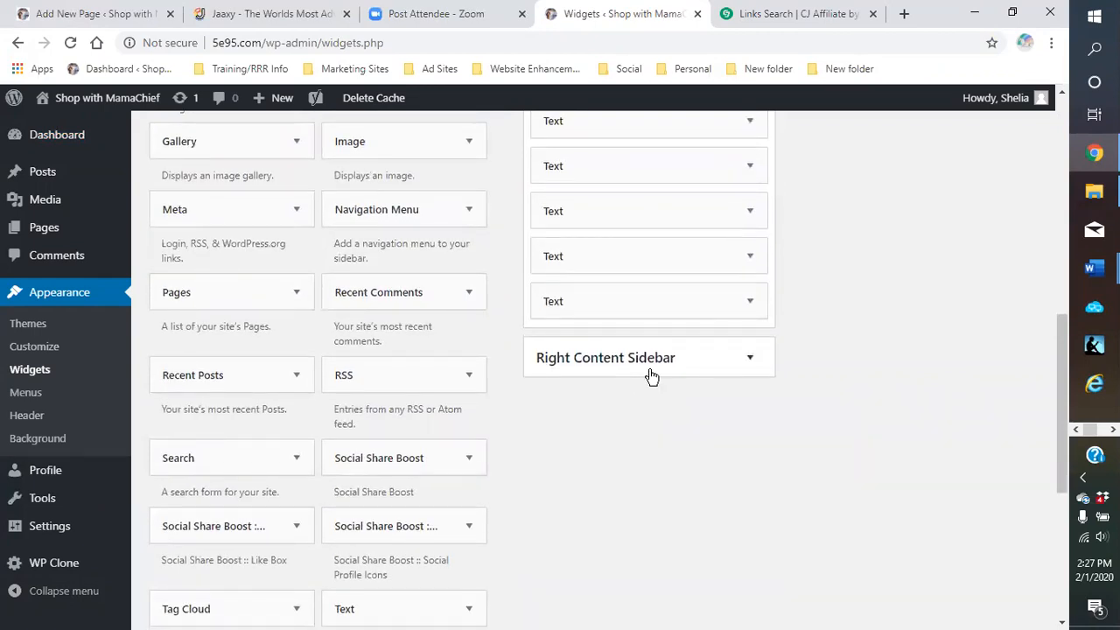
scroll(653, 377, up, 5)
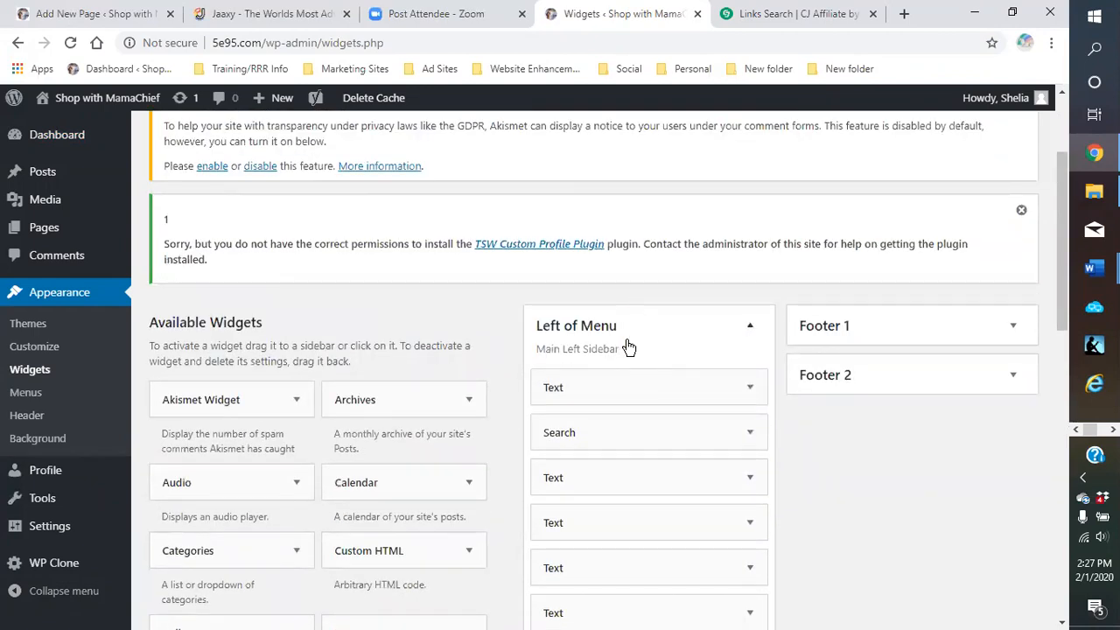
scroll(627, 347, down, 5)
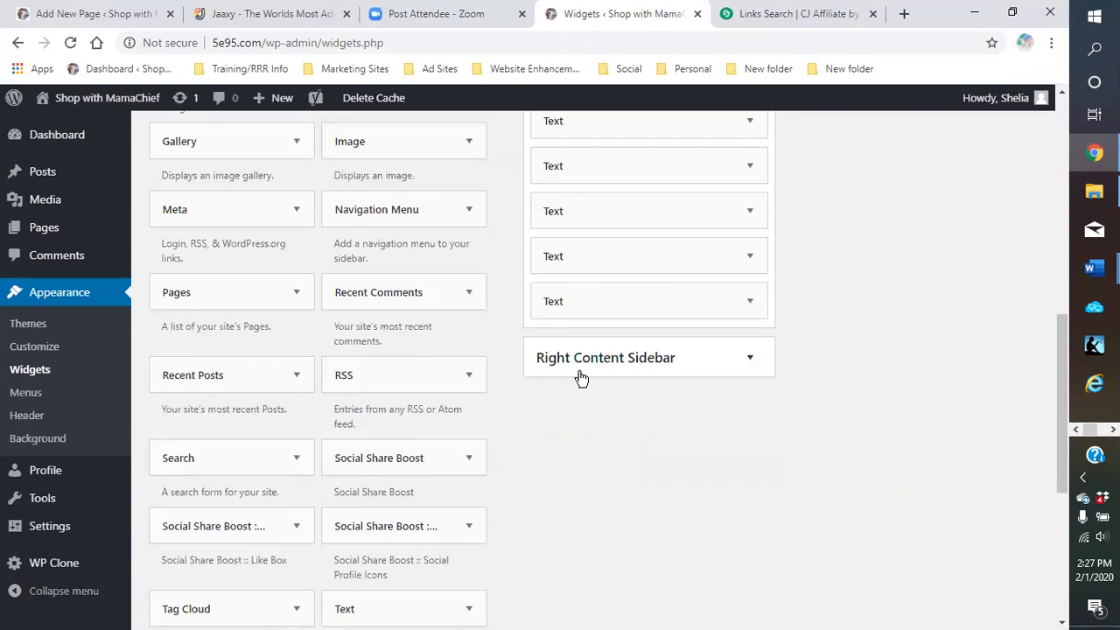
scroll(927, 400, up, 5)
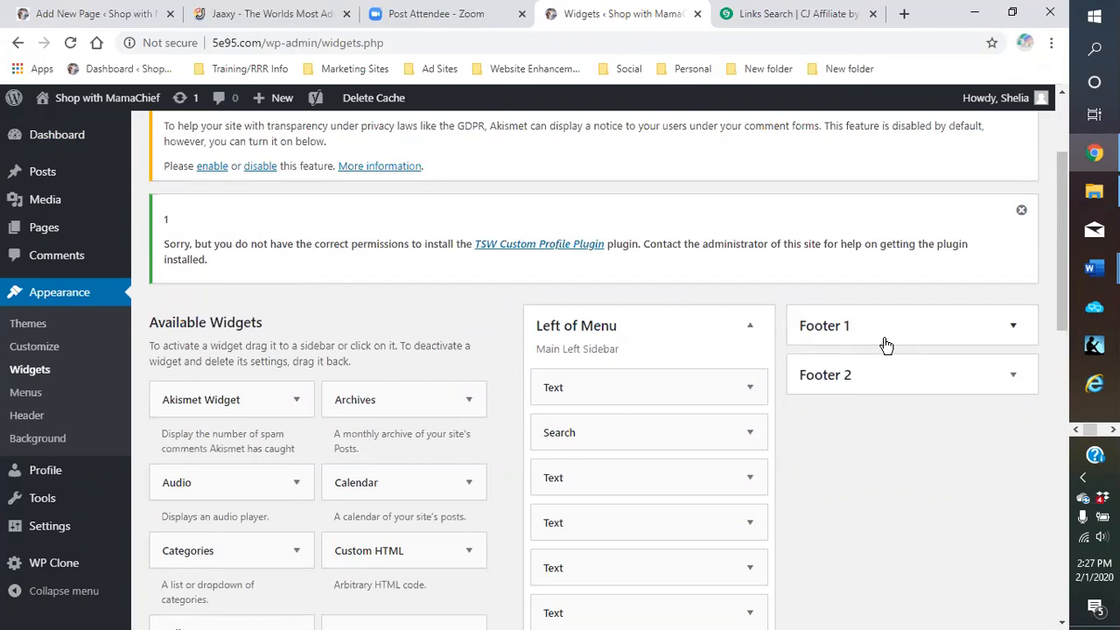
Expand Footer 1 and Footer 2 to review their four Text widgets each
click(1012, 327)
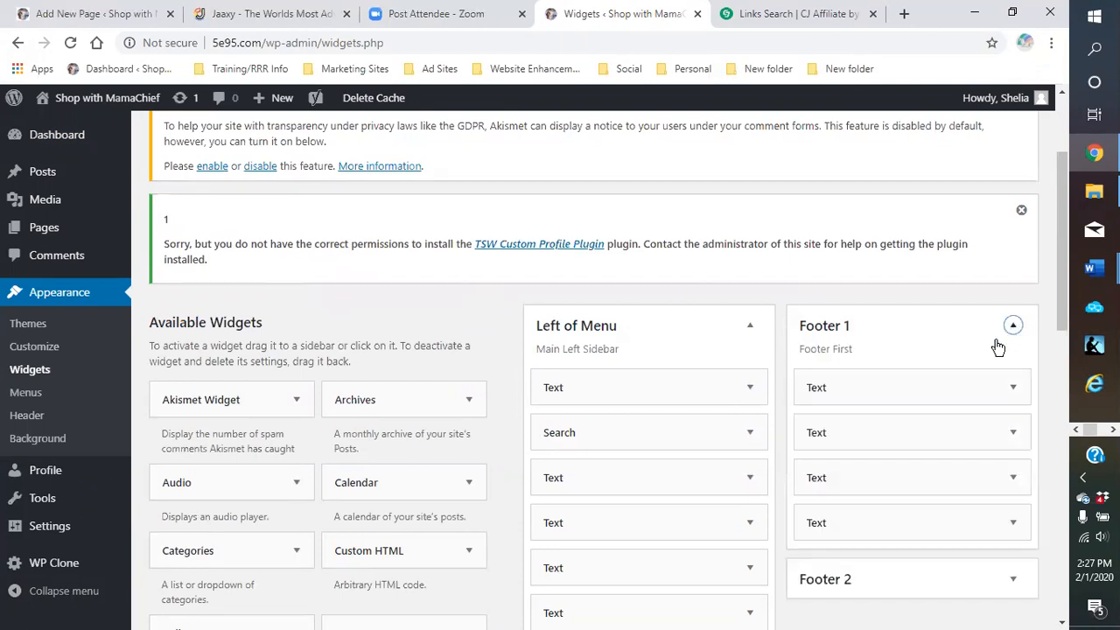
scroll(925, 315, down, 3)
click(1007, 339)
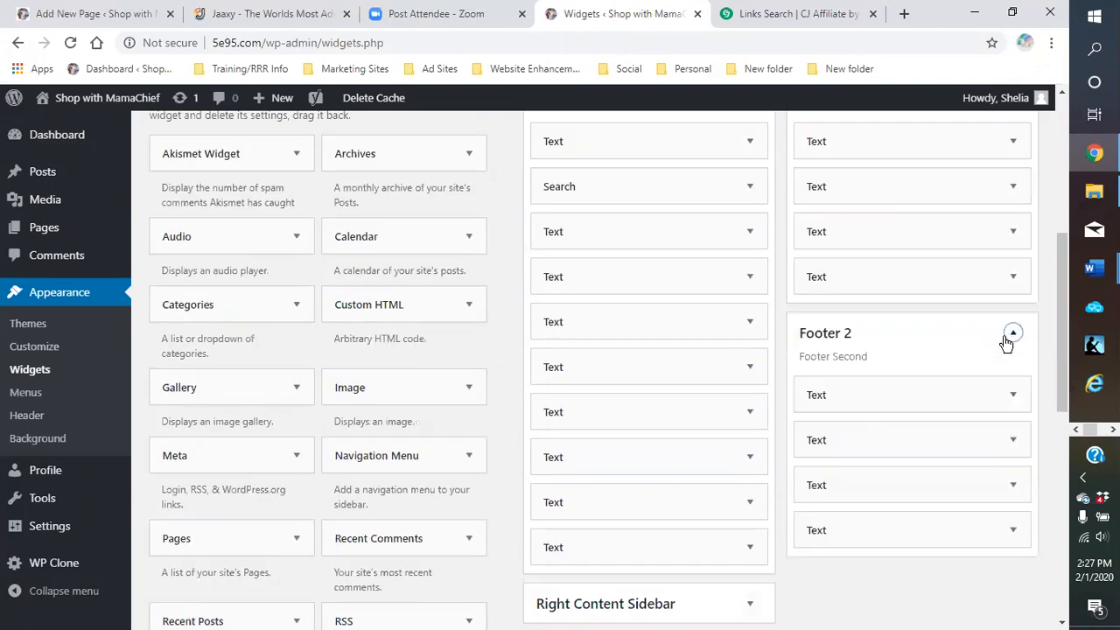
scroll(989, 358, up, 1)
scroll(988, 350, down, 1)
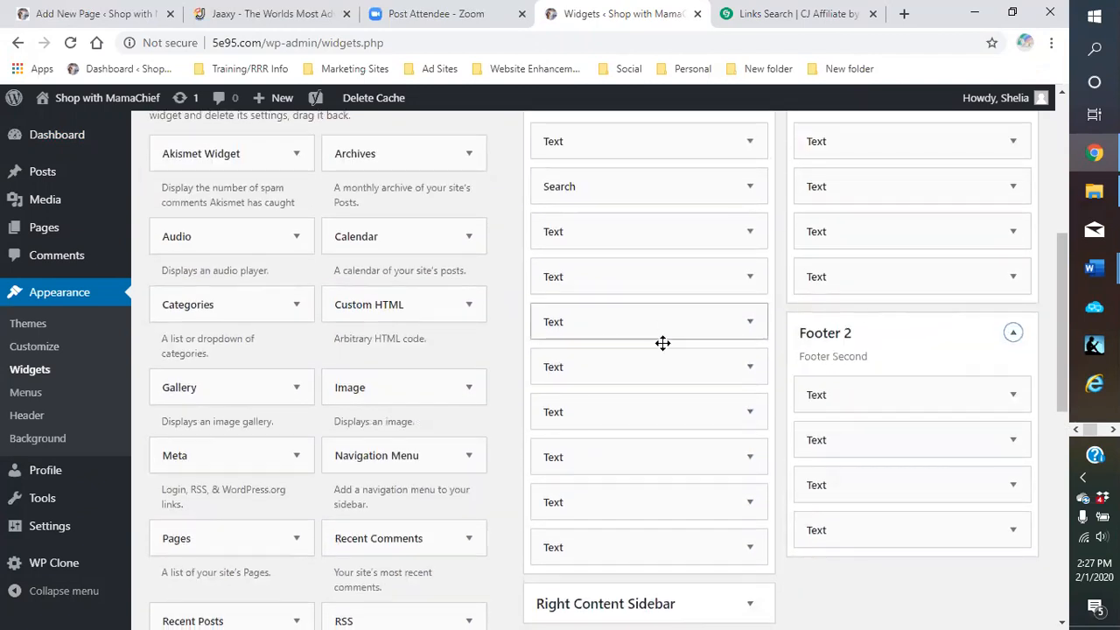
scroll(371, 420, down, 2)
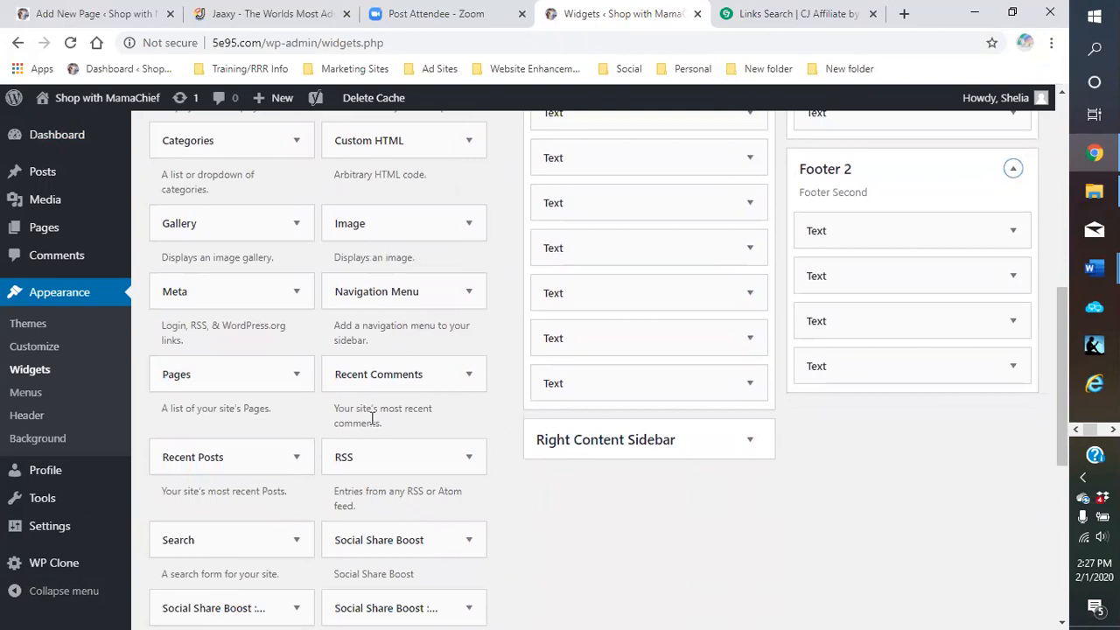
scroll(371, 419, down, 1)
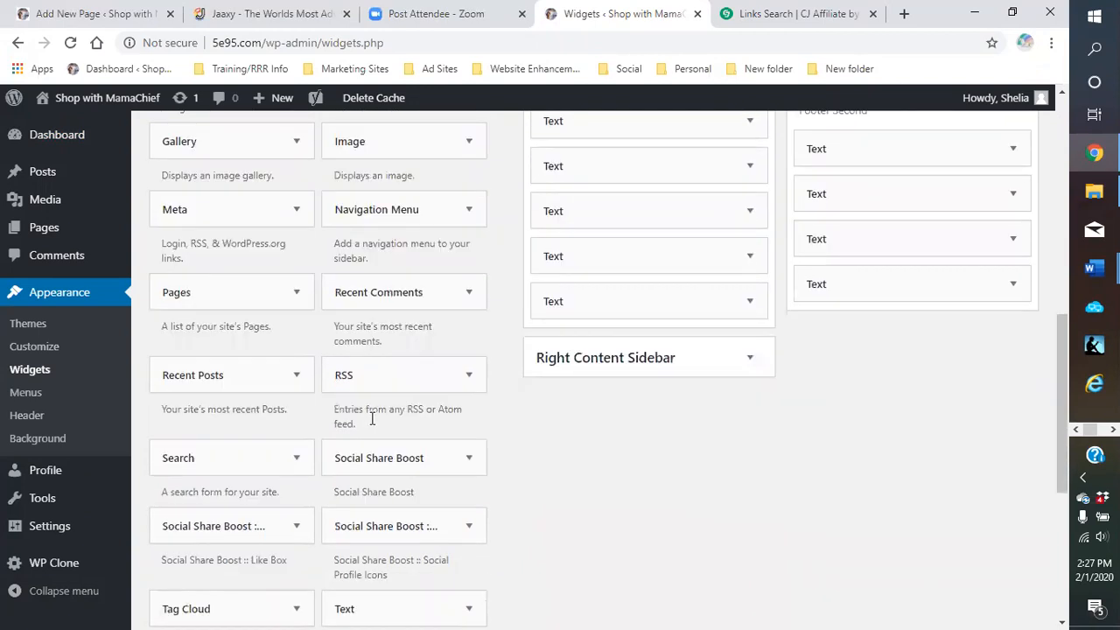
scroll(374, 417, up, 2)
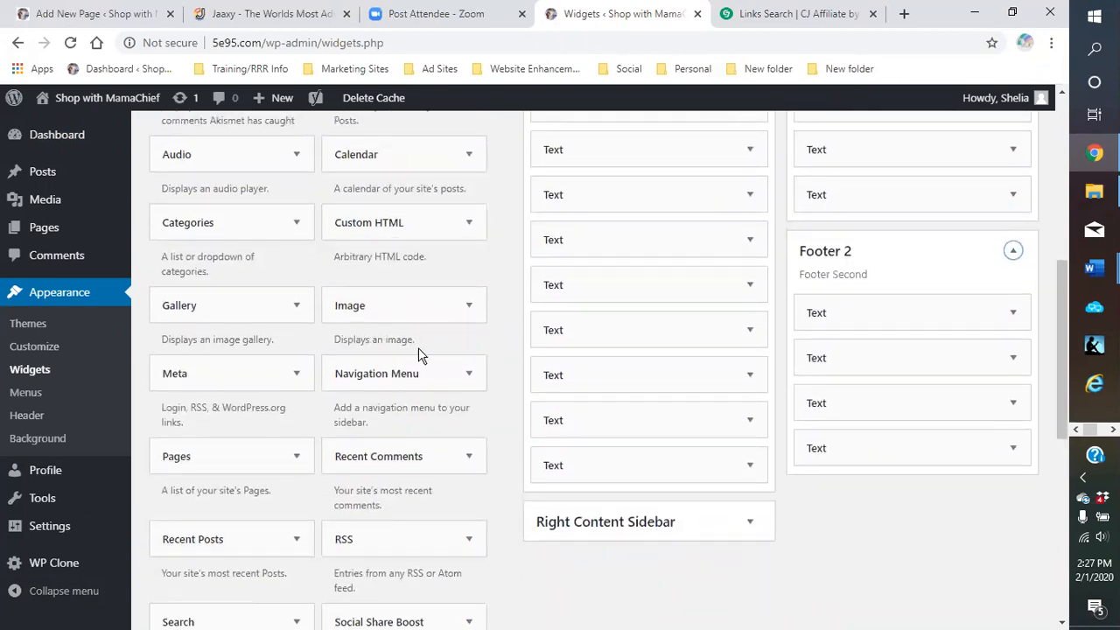
scroll(416, 359, down, 3)
scroll(369, 452, down, 1)
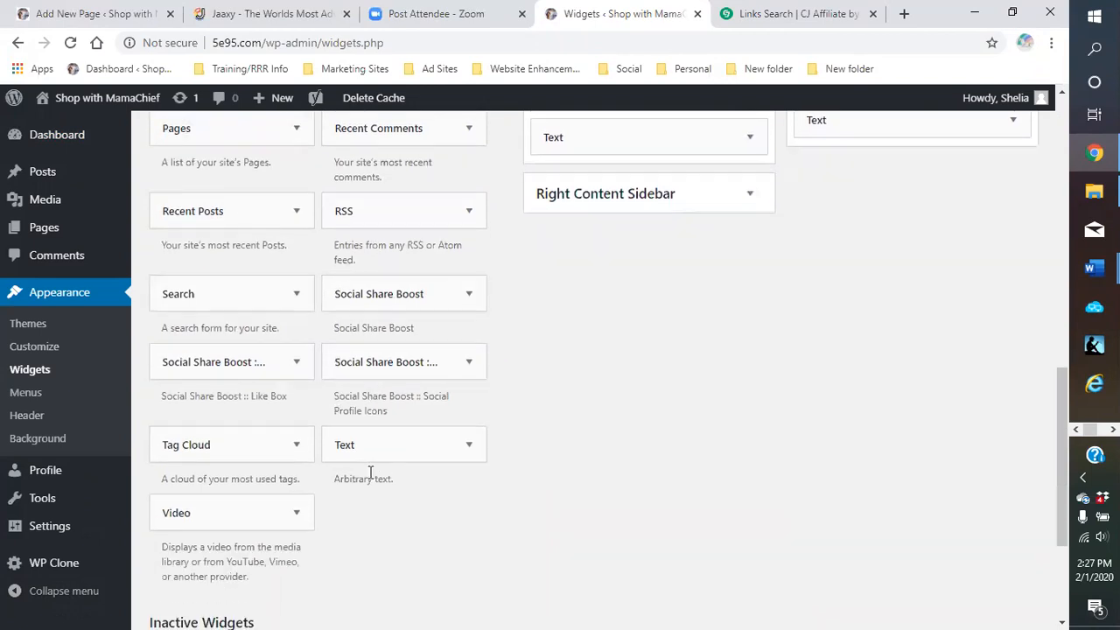
Add a new Text widget to the Footer 2 area
click(388, 454)
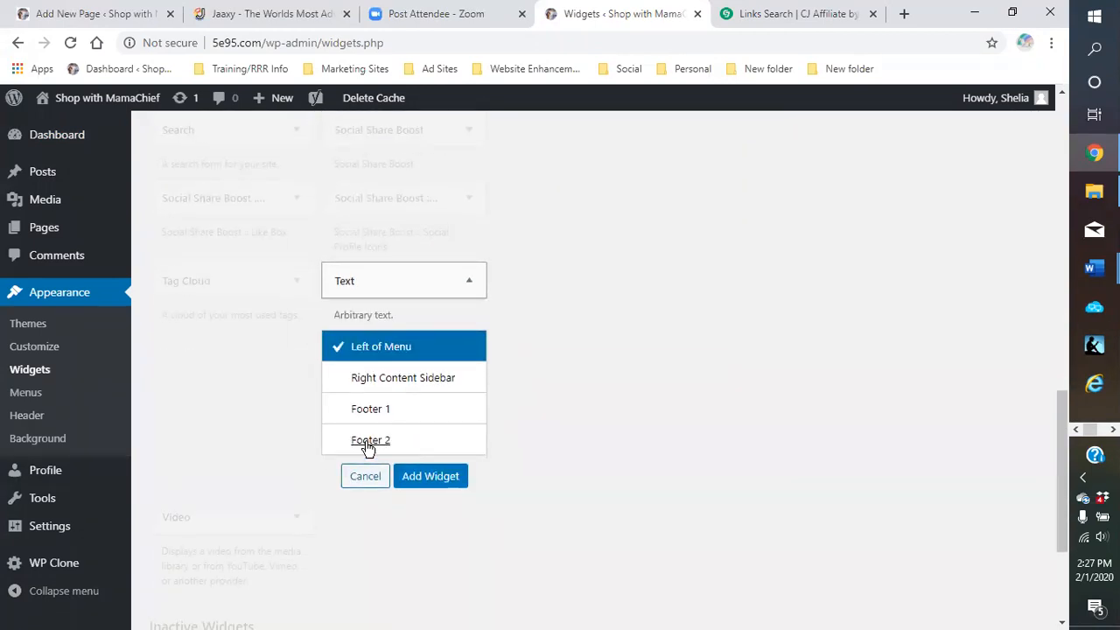
click(369, 442)
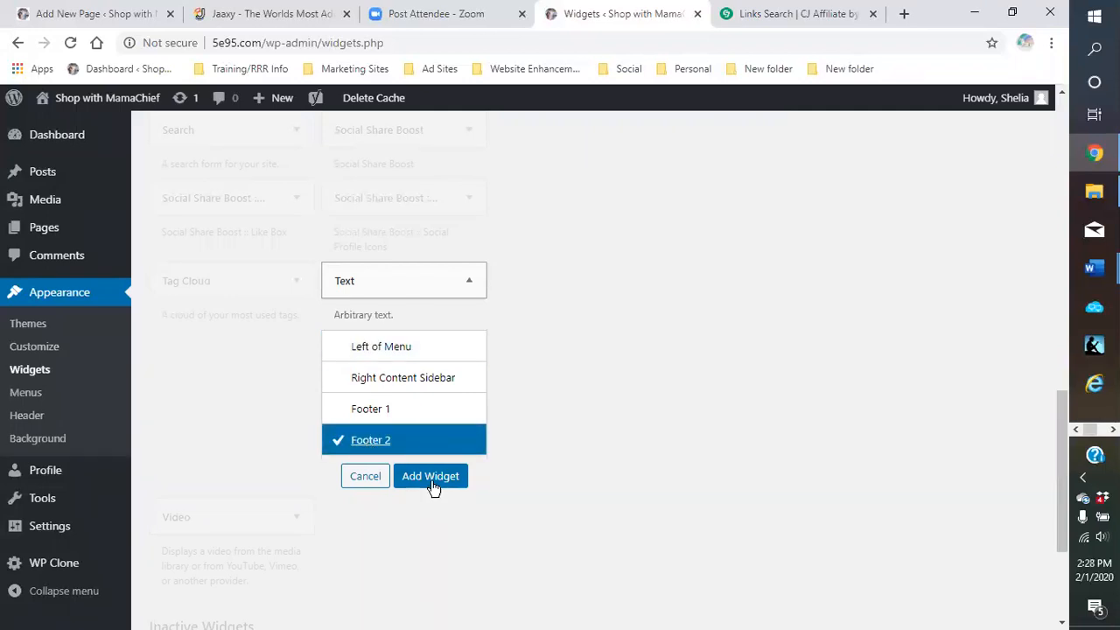
click(430, 477)
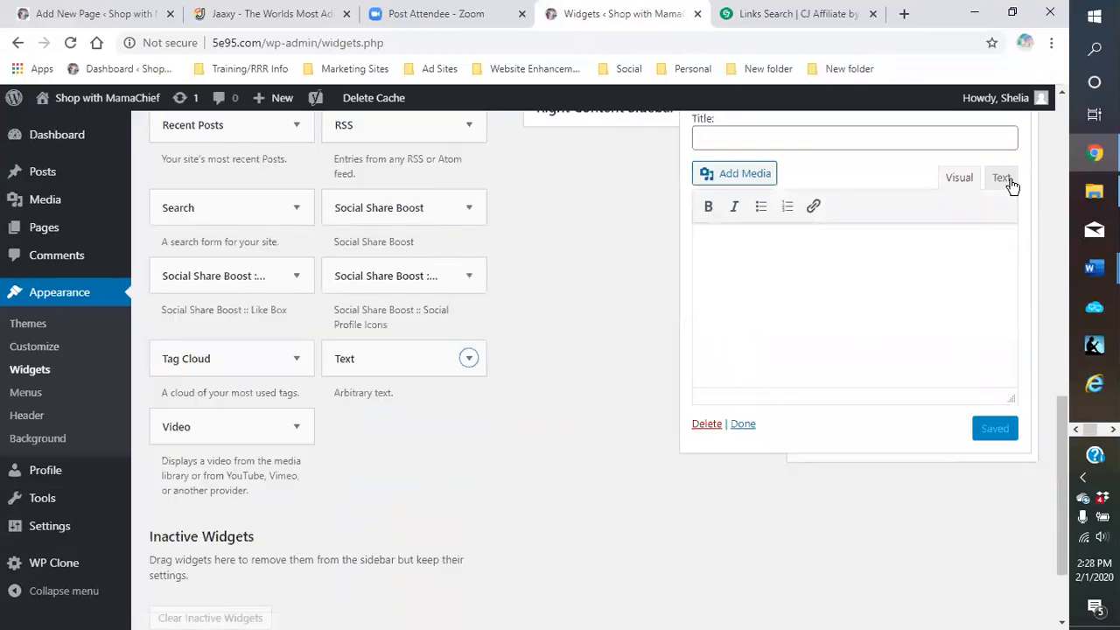
Paste the Russell Stover 180x150 CJ banner HTML into the widget's Text tab, save, and close it
click(1002, 178)
click(740, 272)
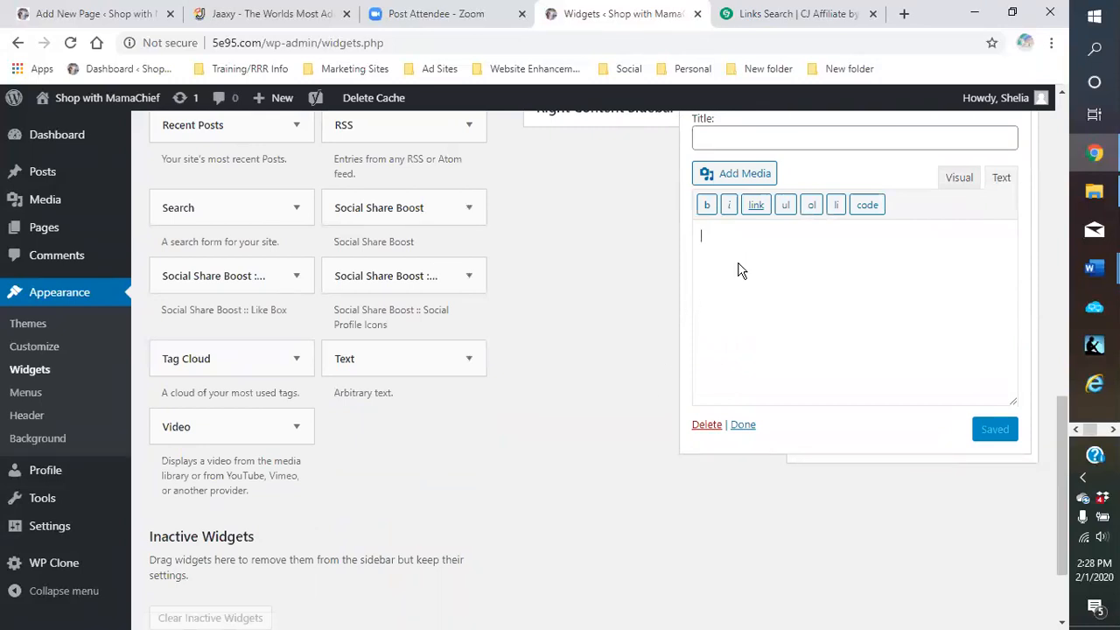
right_click(738, 272)
click(778, 393)
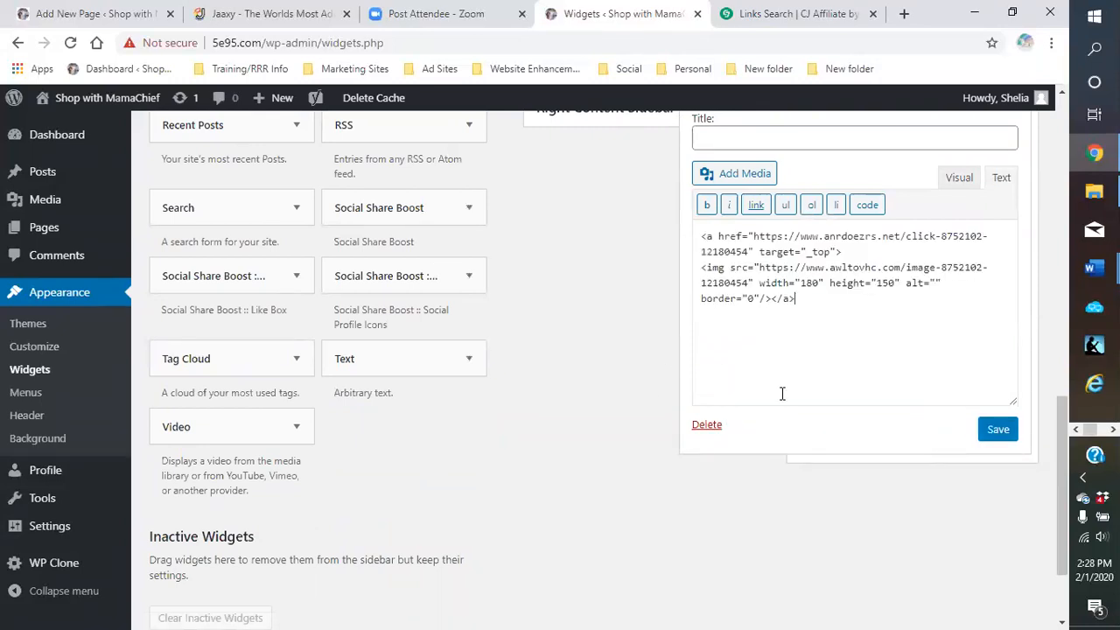
click(1005, 438)
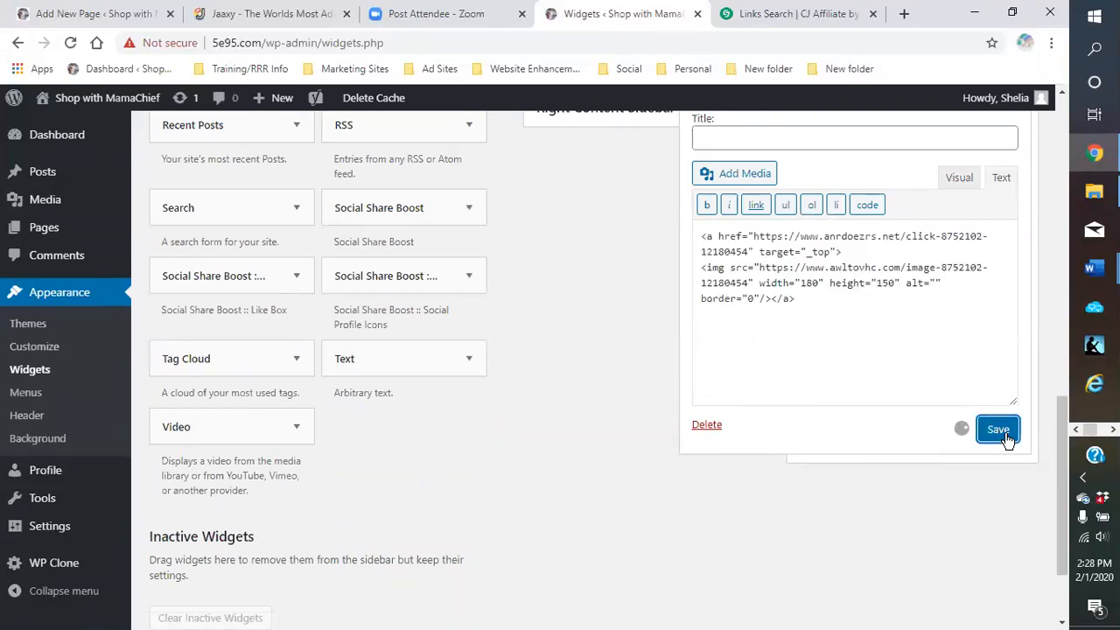
click(957, 181)
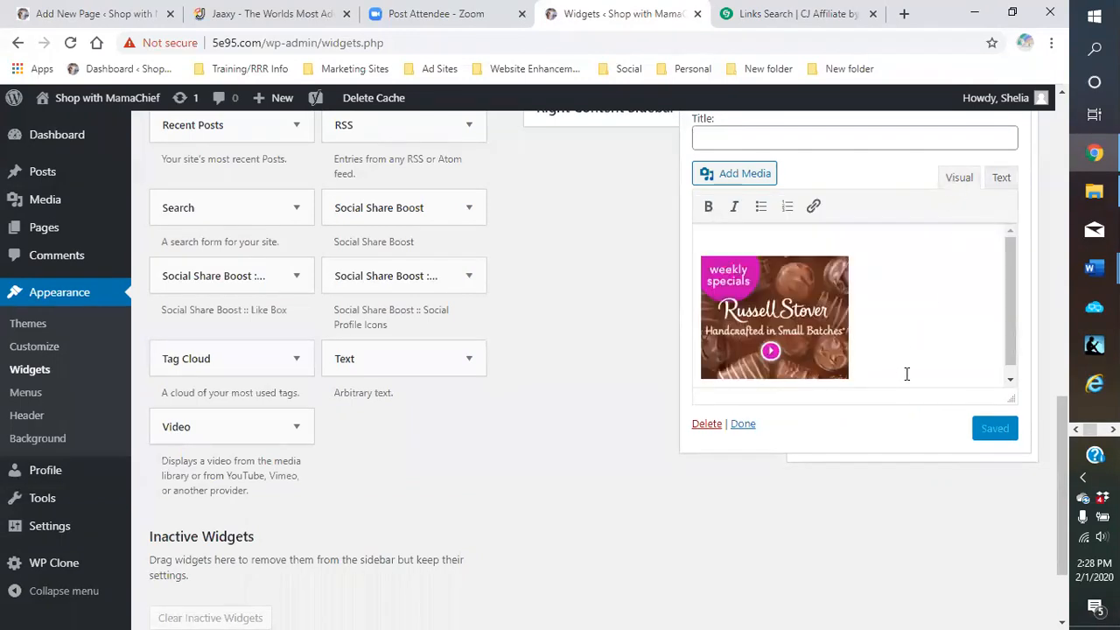
click(743, 425)
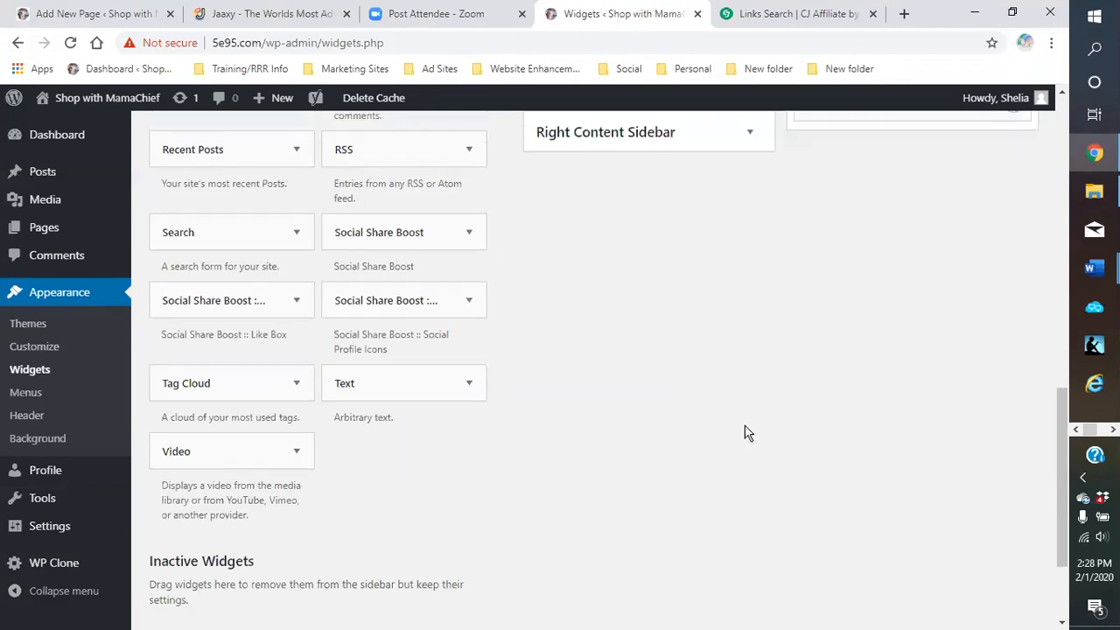
scroll(681, 350, up, 1)
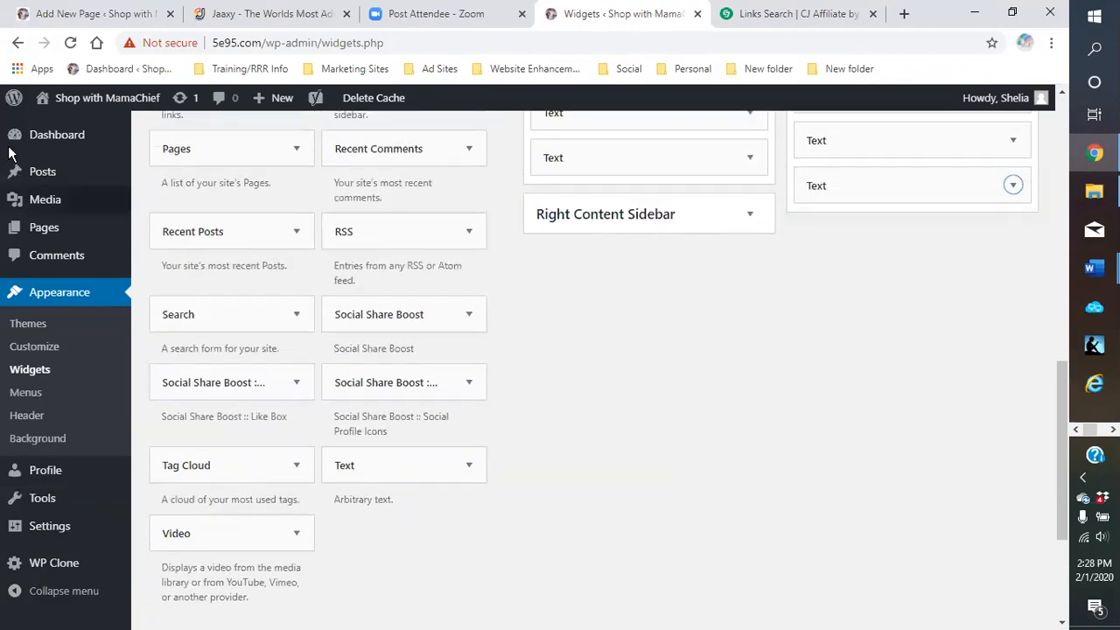
mouse_move(68, 103)
click(57, 128)
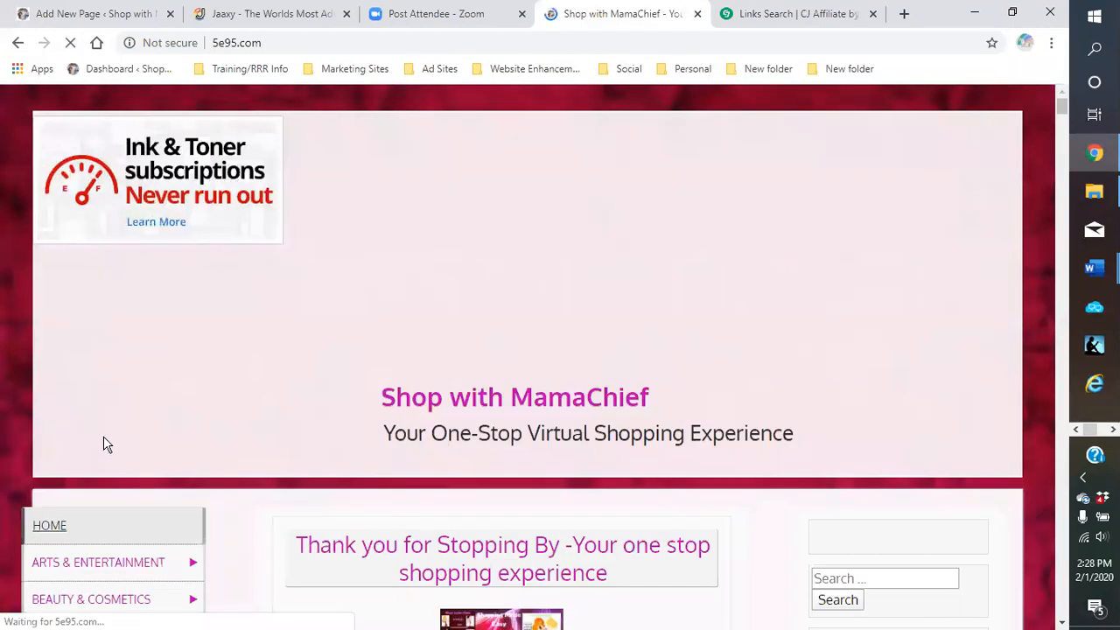
scroll(75, 464, down, 2)
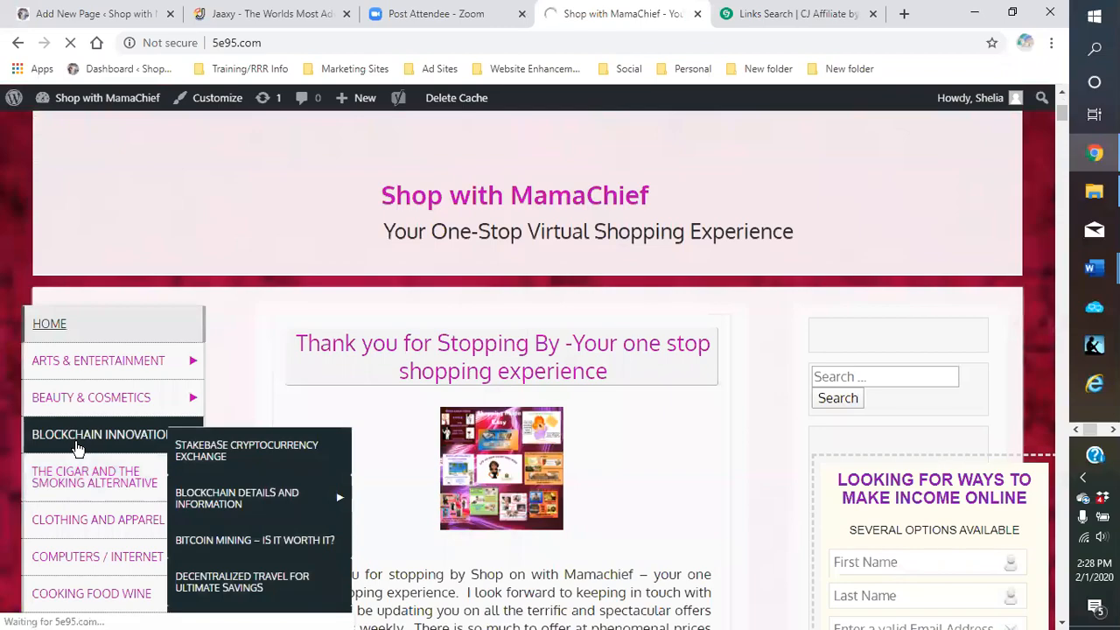
click(76, 447)
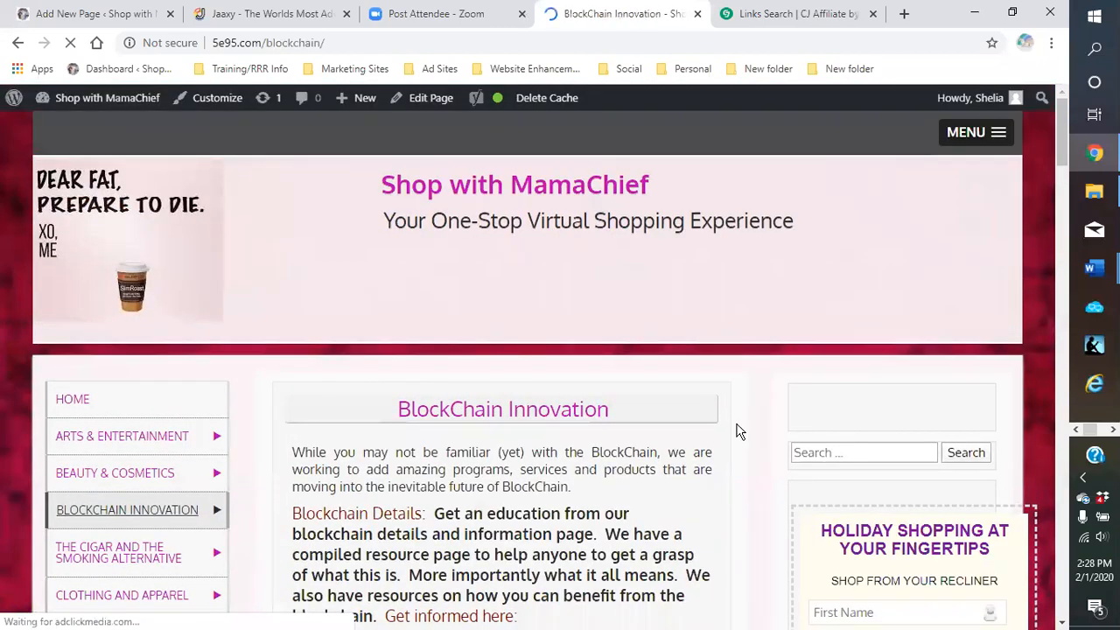
scroll(737, 428, down, 3)
scroll(737, 426, down, 15)
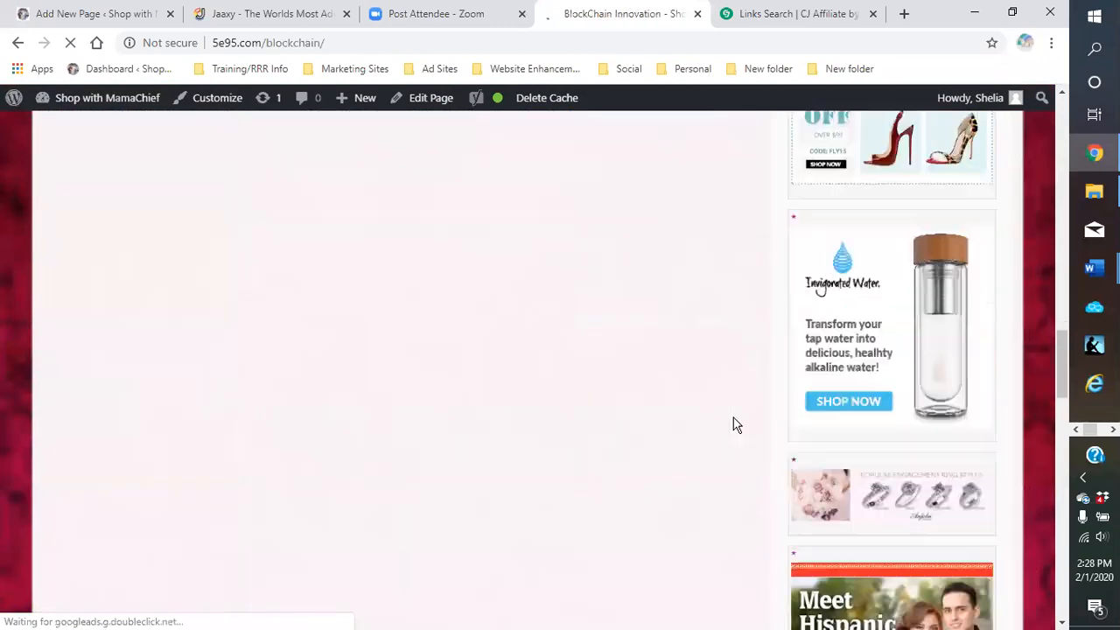
scroll(736, 427, down, 5)
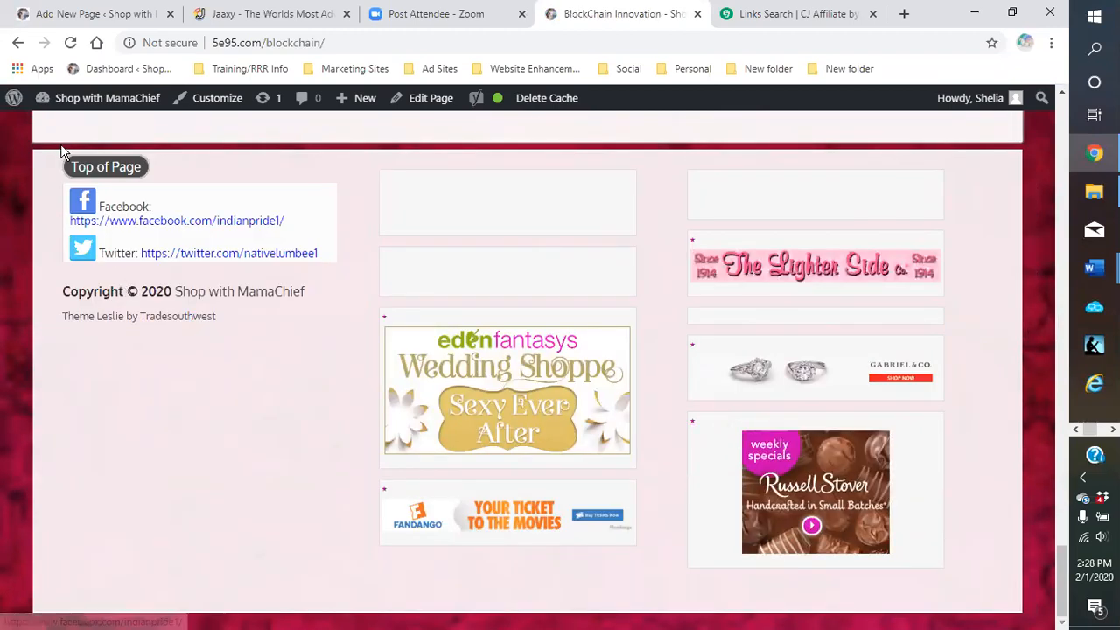
mouse_move(53, 138)
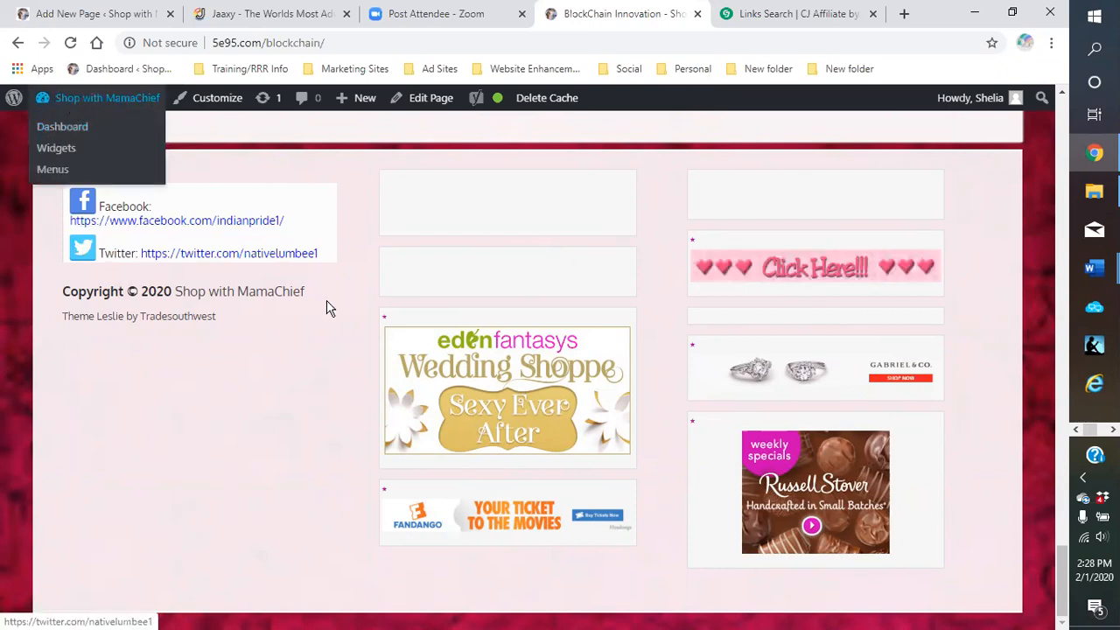
scroll(315, 292, up, 5)
scroll(62, 322, up, 5)
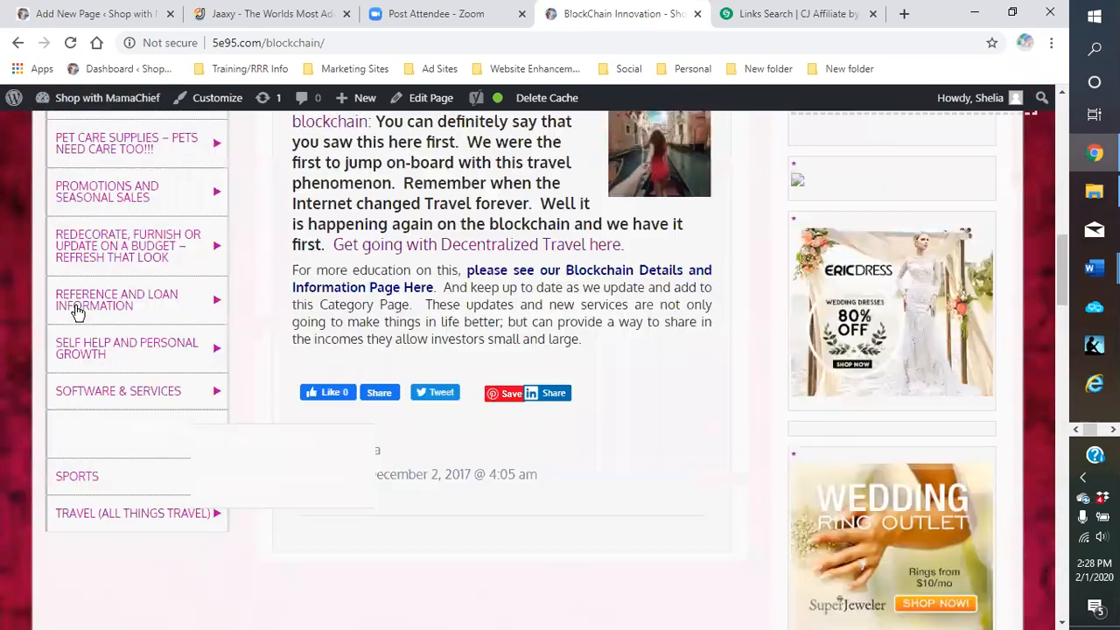
View the live Promotions and Seasonal Sales page down to its footer ads, then return to the top
click(85, 254)
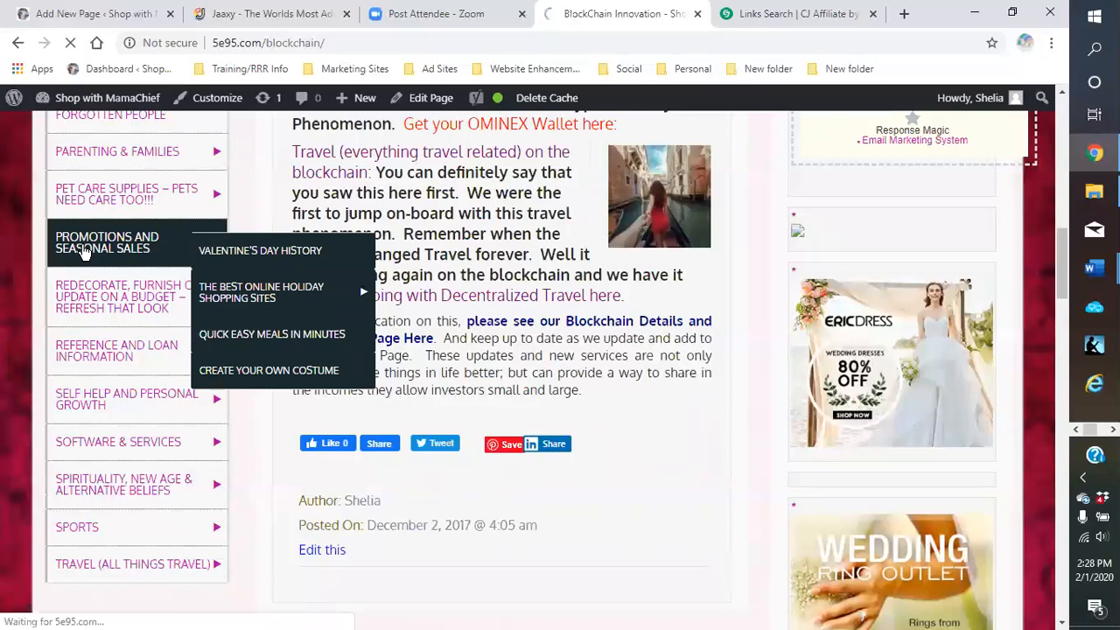
scroll(775, 416, down, 15)
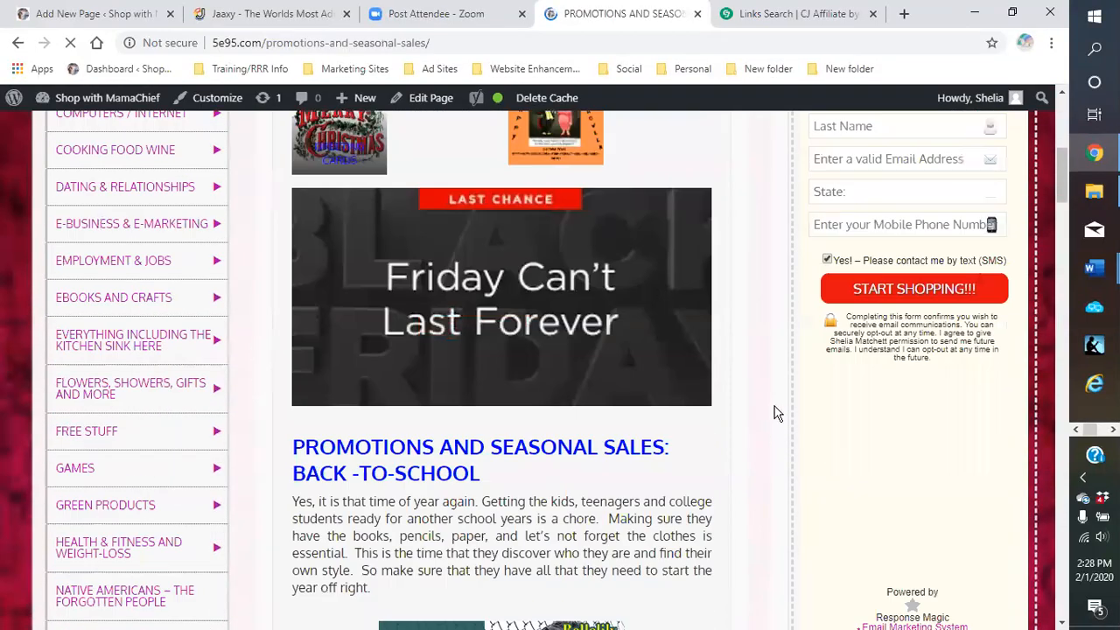
scroll(772, 422, down, 20)
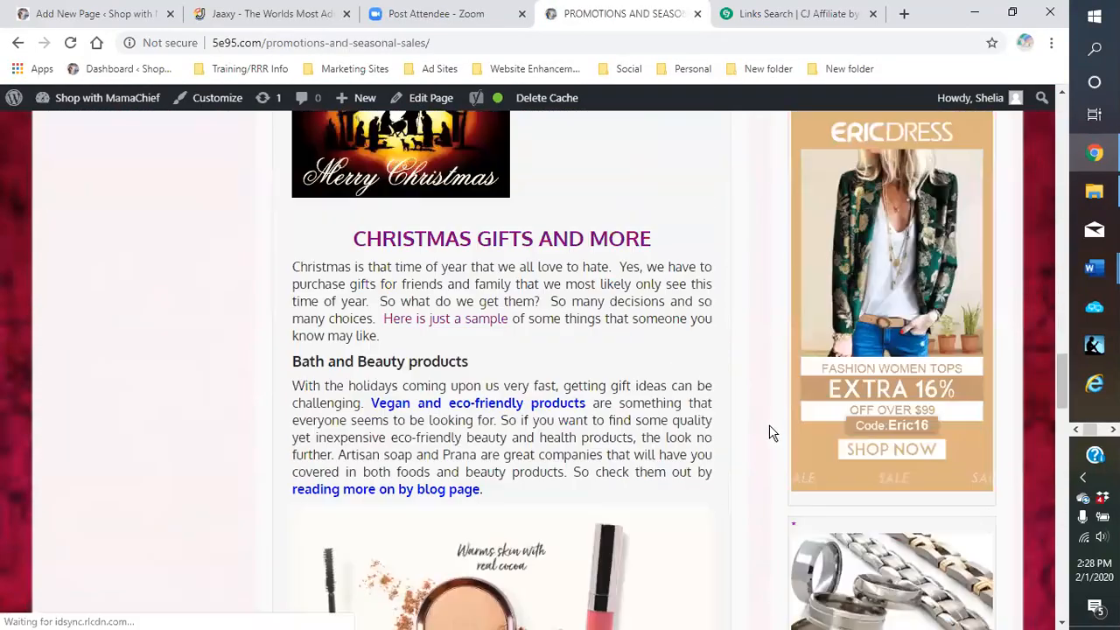
scroll(772, 444, down, 5)
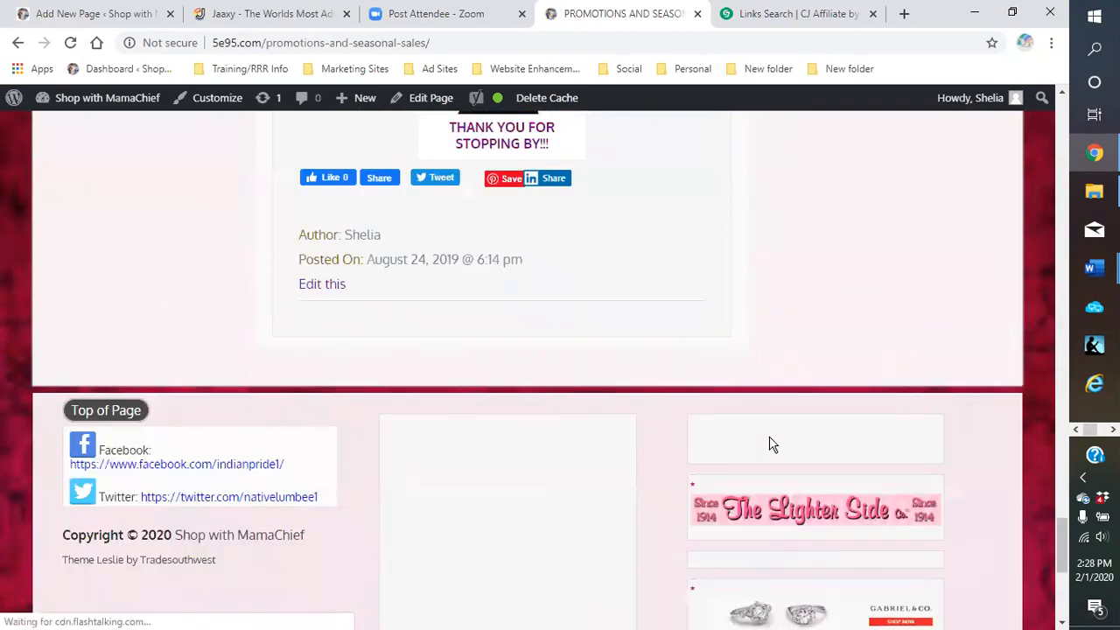
scroll(768, 442, down, 5)
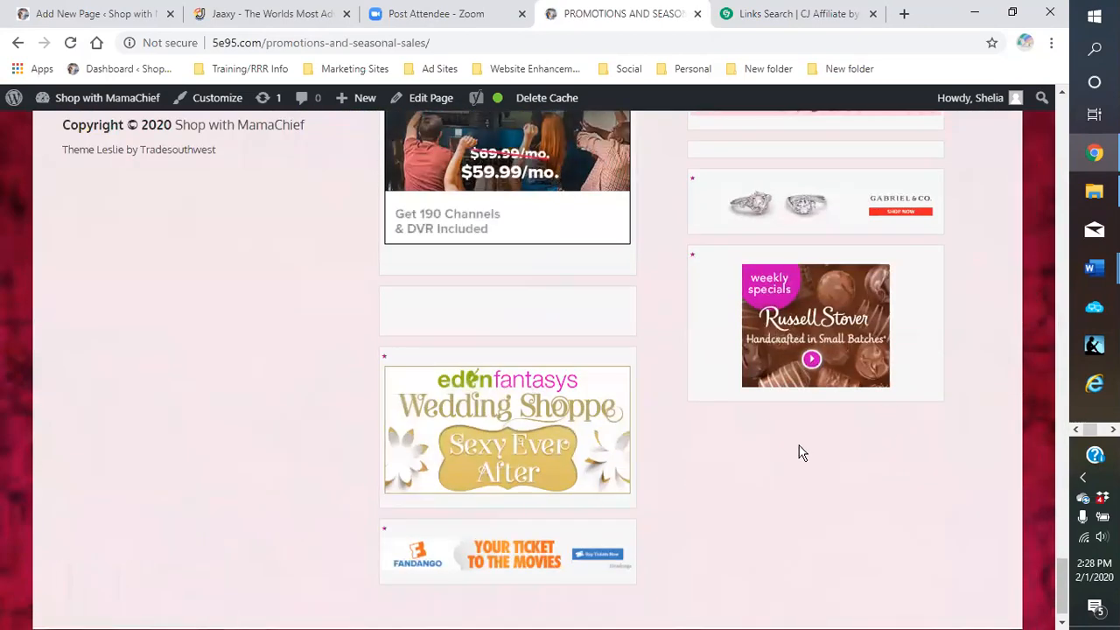
scroll(715, 400, up, 2)
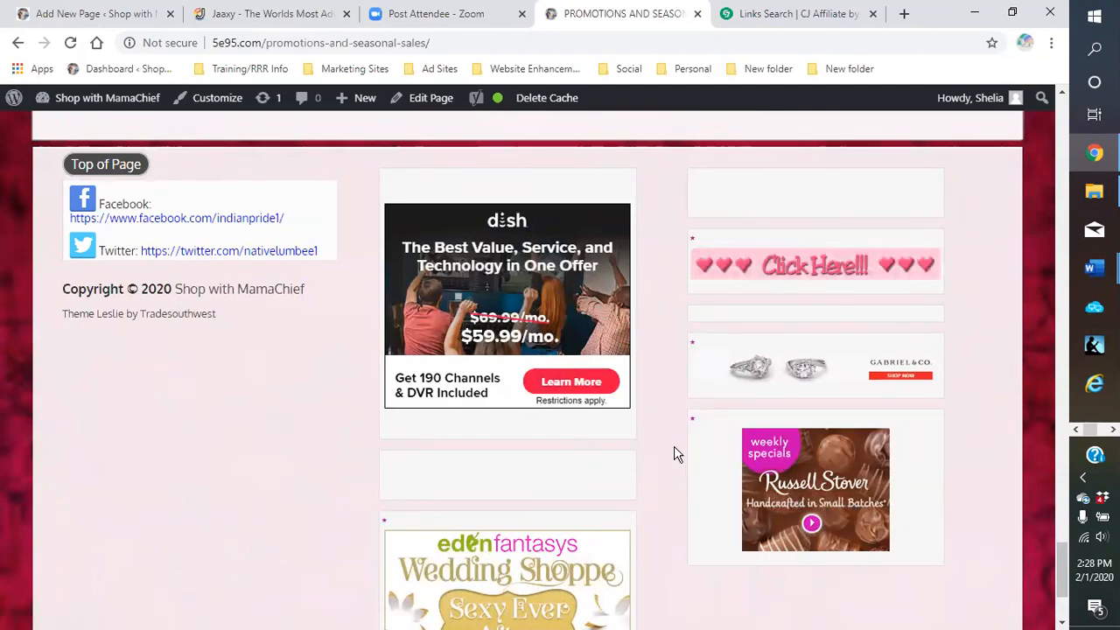
scroll(675, 454, up, 1)
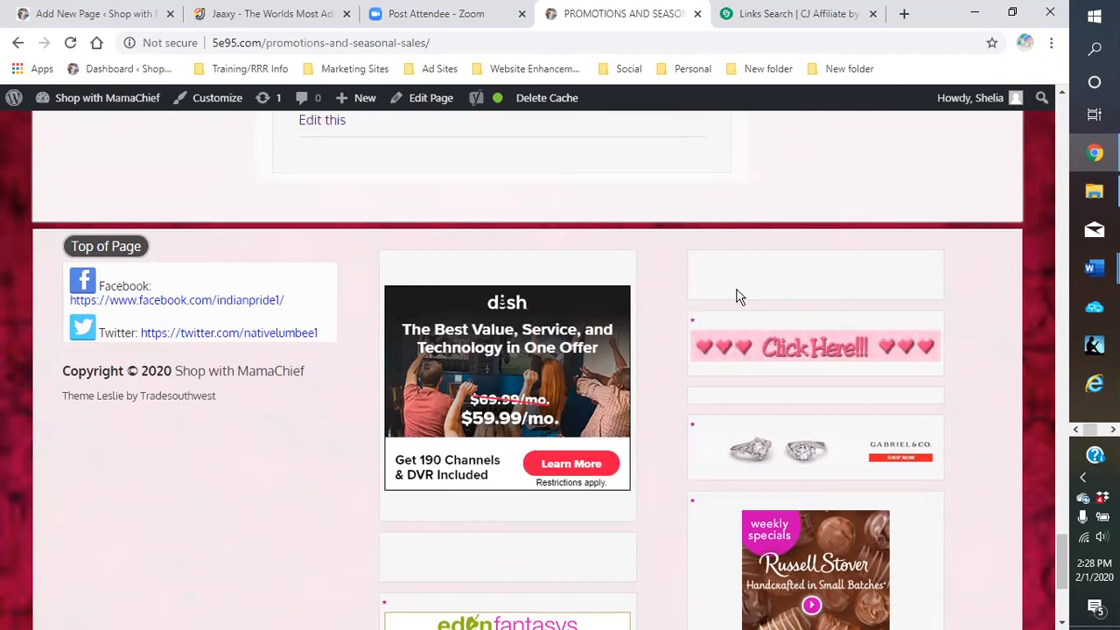
scroll(665, 324, down, 1)
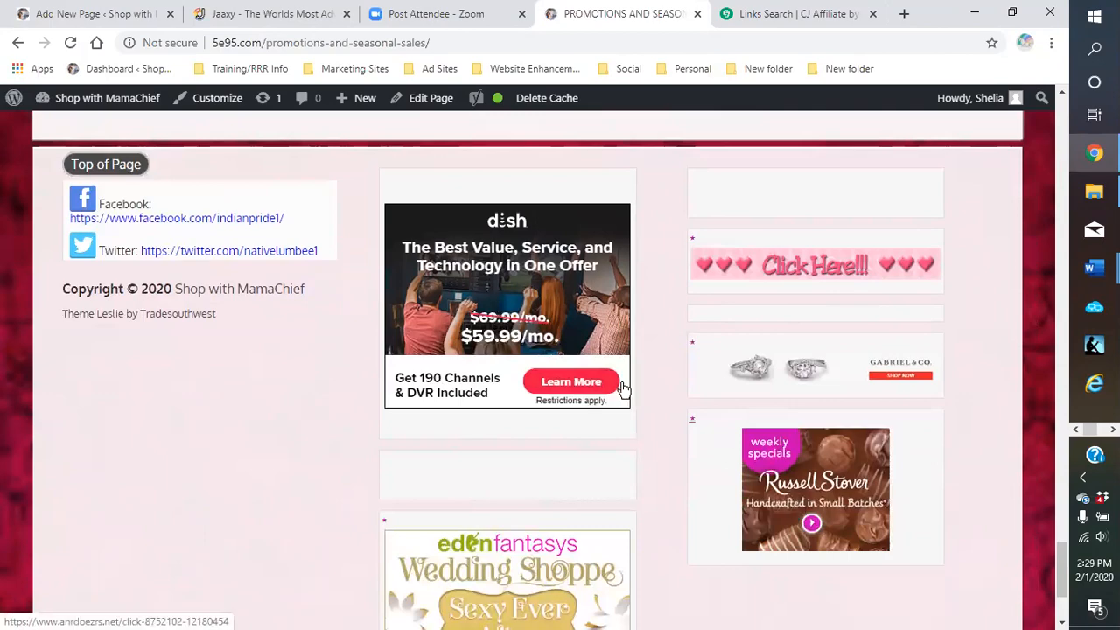
scroll(516, 376, down, 2)
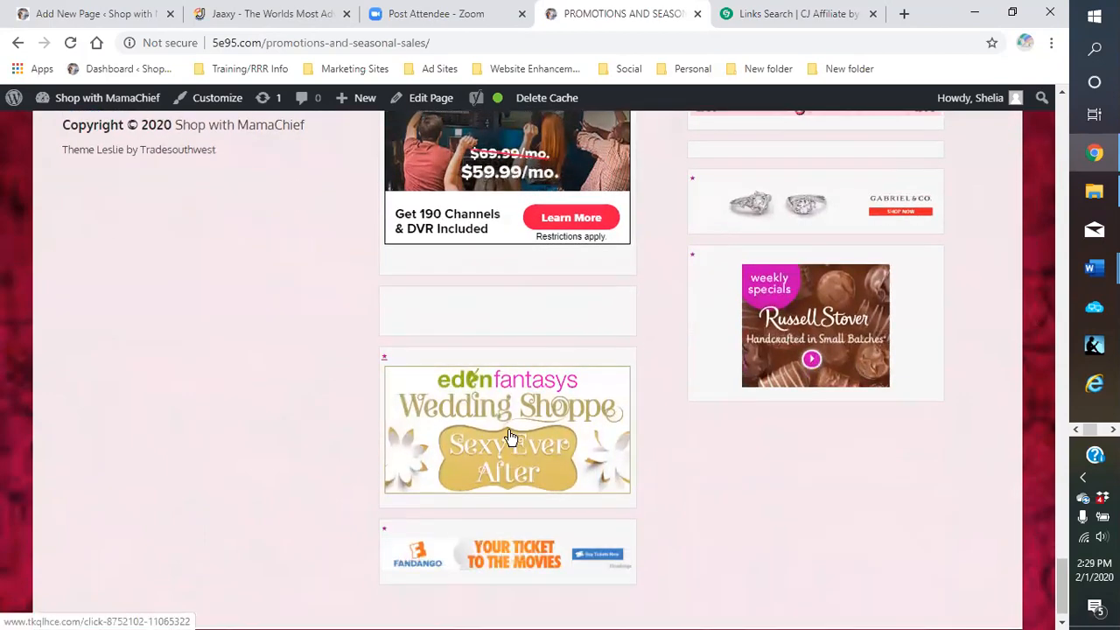
scroll(657, 412, down, 1)
scroll(806, 376, up, 12)
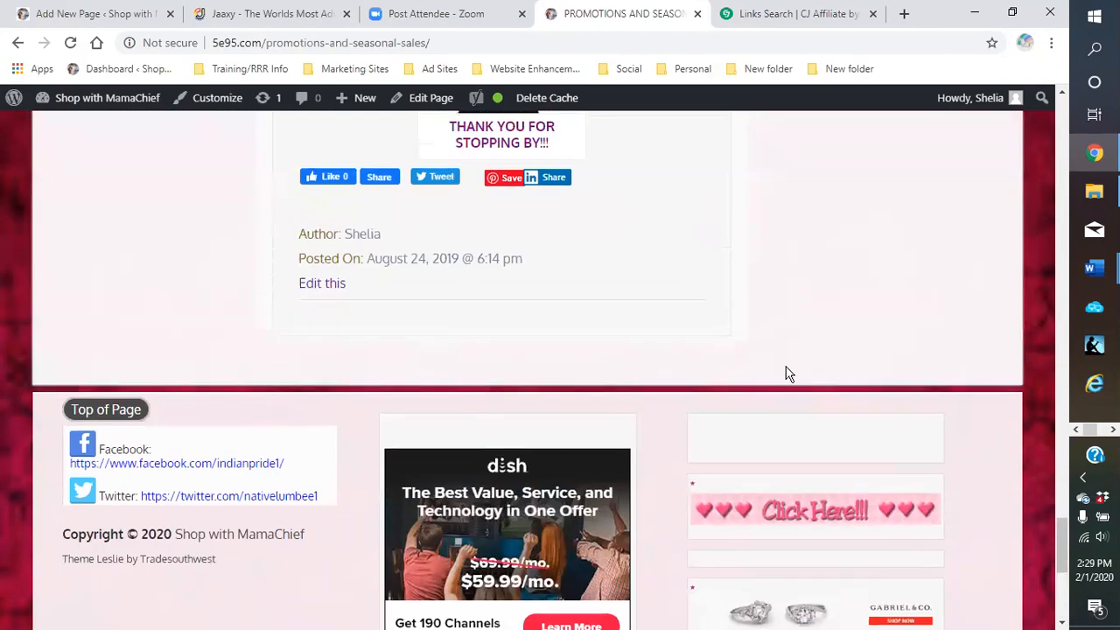
scroll(797, 363, up, 8)
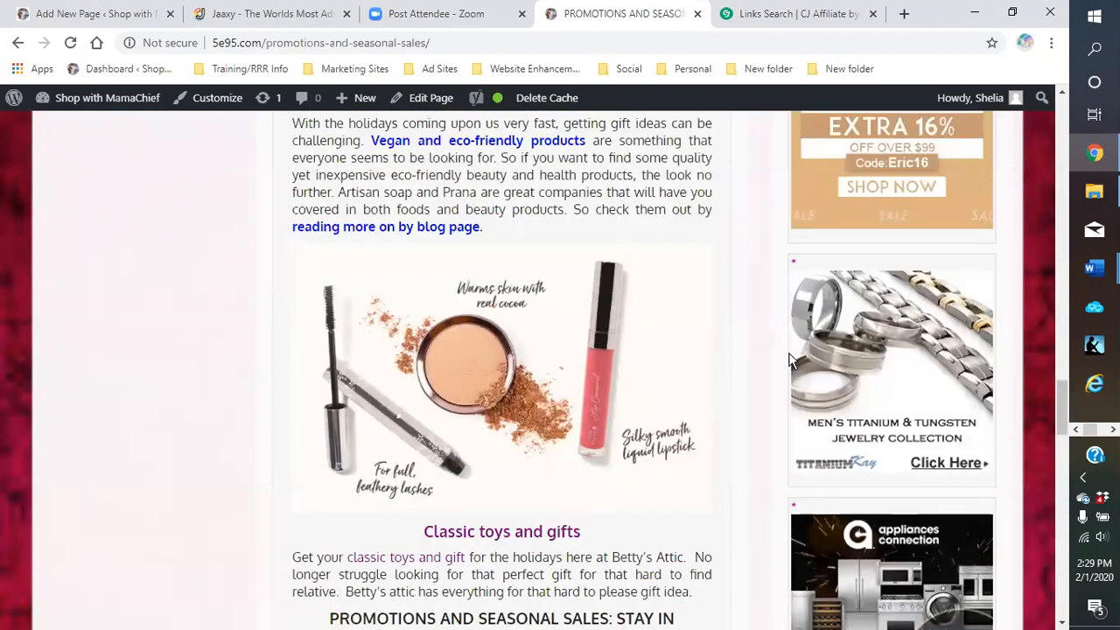
scroll(790, 361, up, 6)
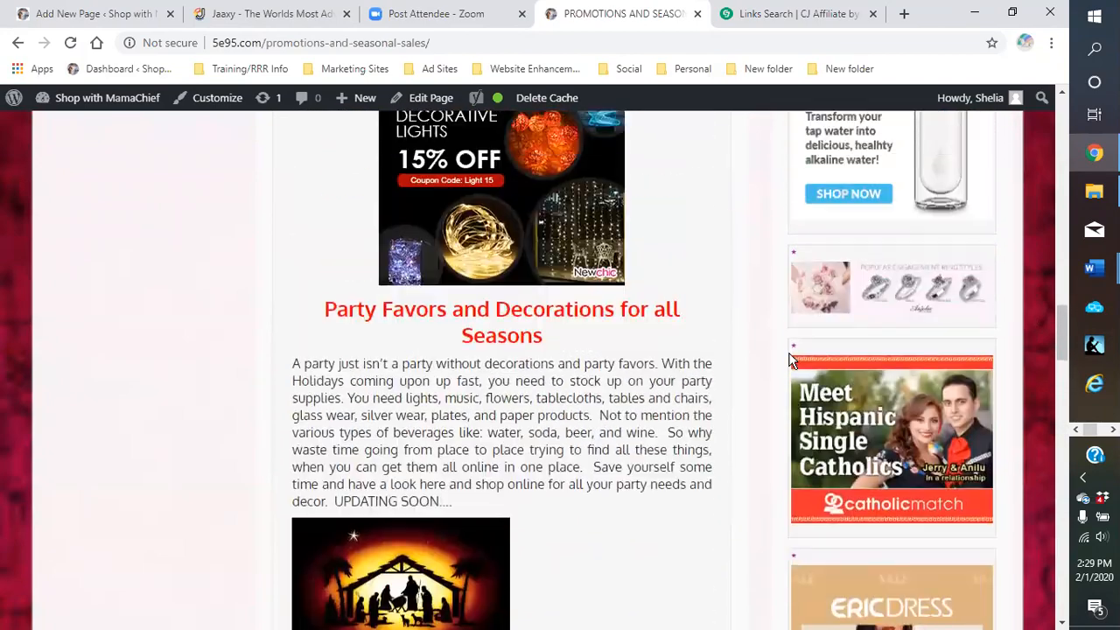
scroll(789, 361, up, 10)
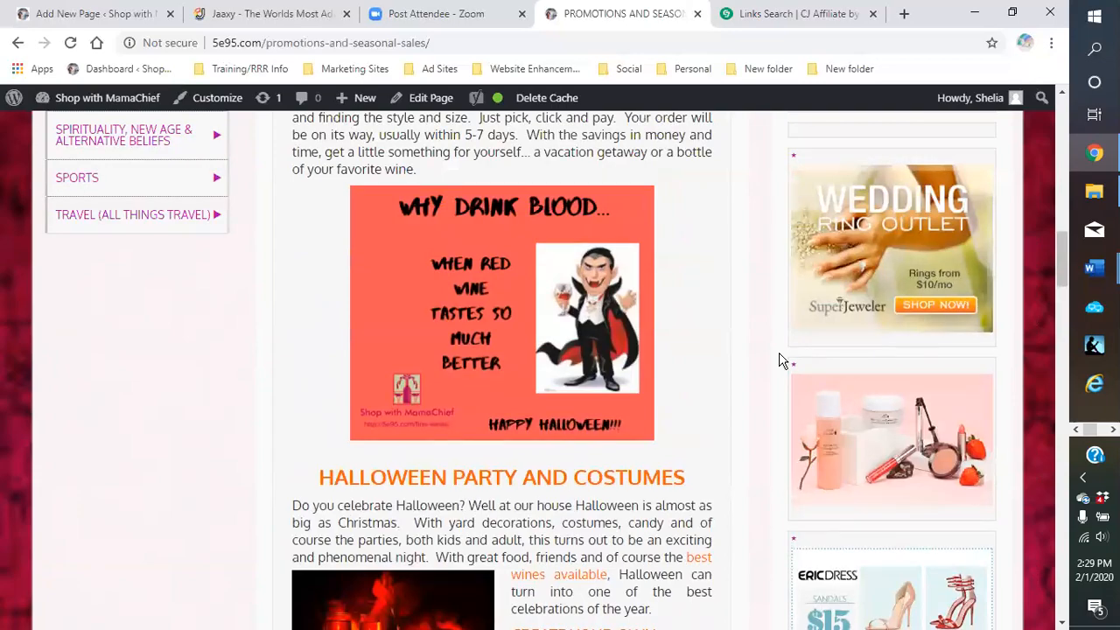
scroll(782, 361, up, 10)
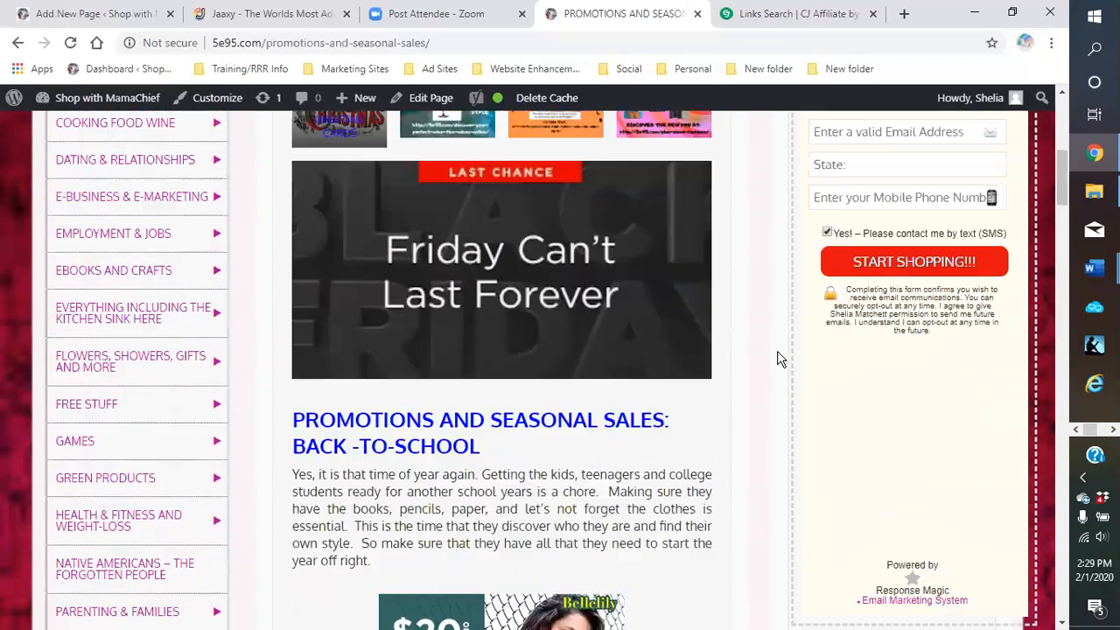
scroll(771, 361, up, 3)
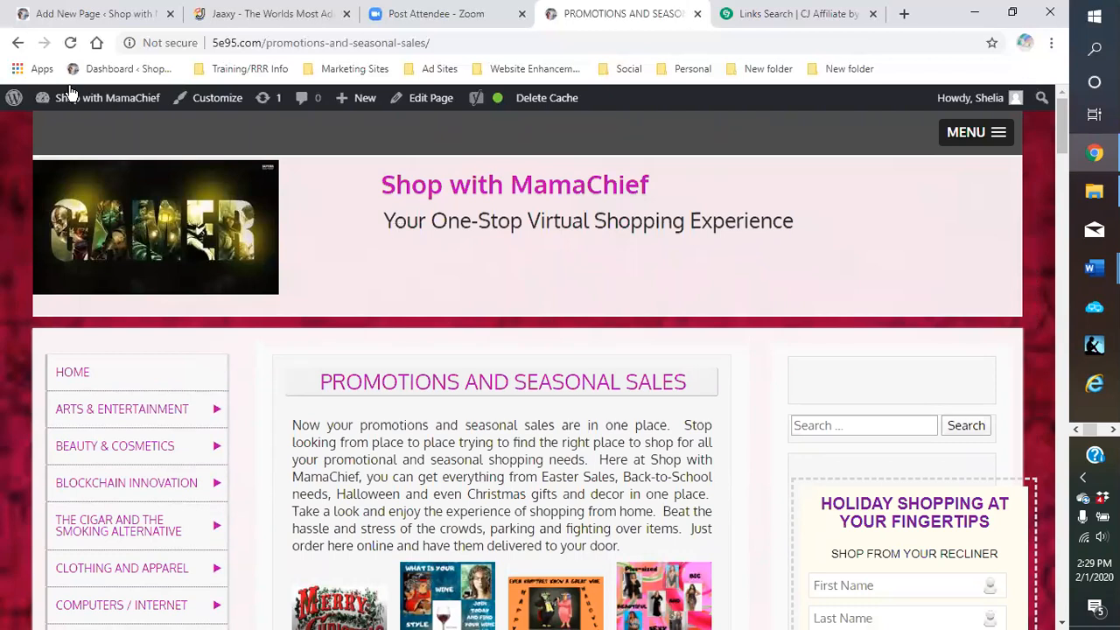
Delete the Russell Stover Custom HTML block from Southern Comfort Food Recipes and update the page
click(92, 14)
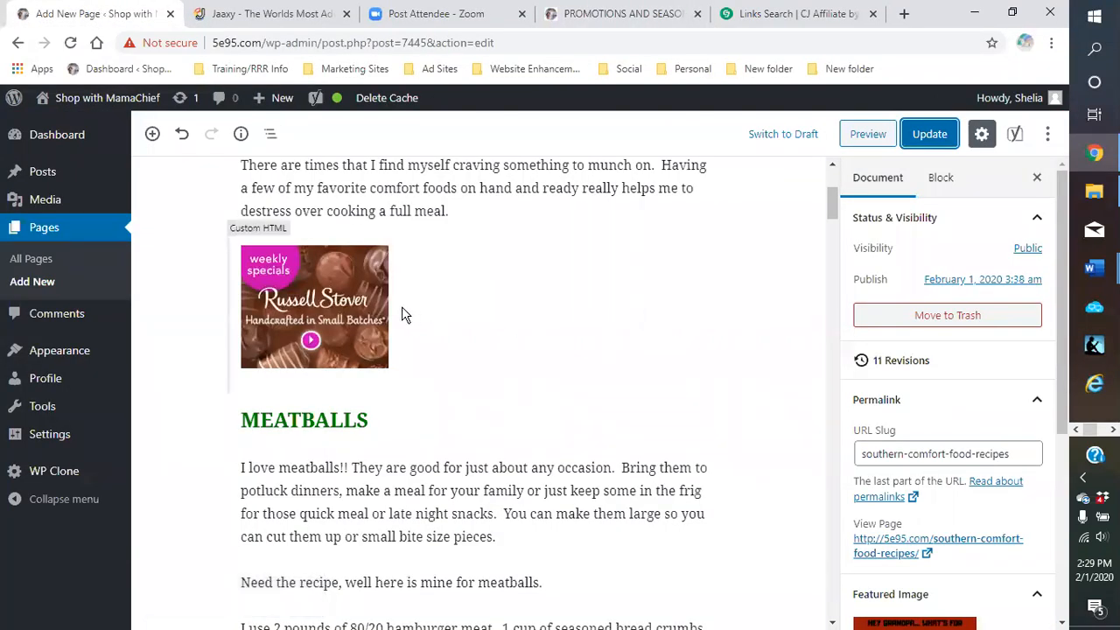
click(348, 314)
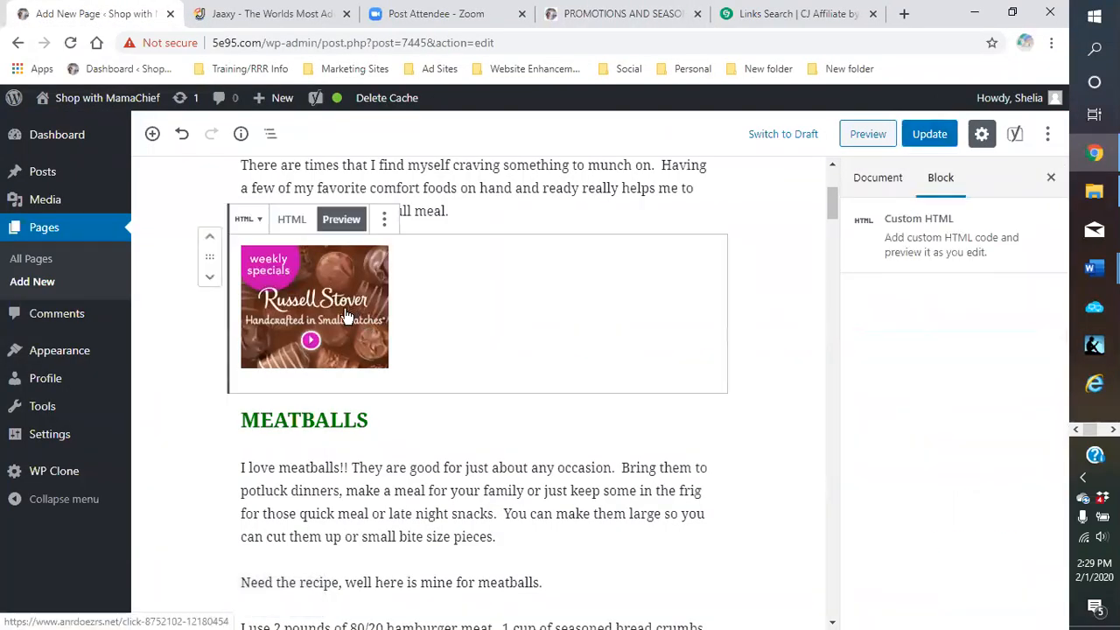
click(384, 220)
click(479, 479)
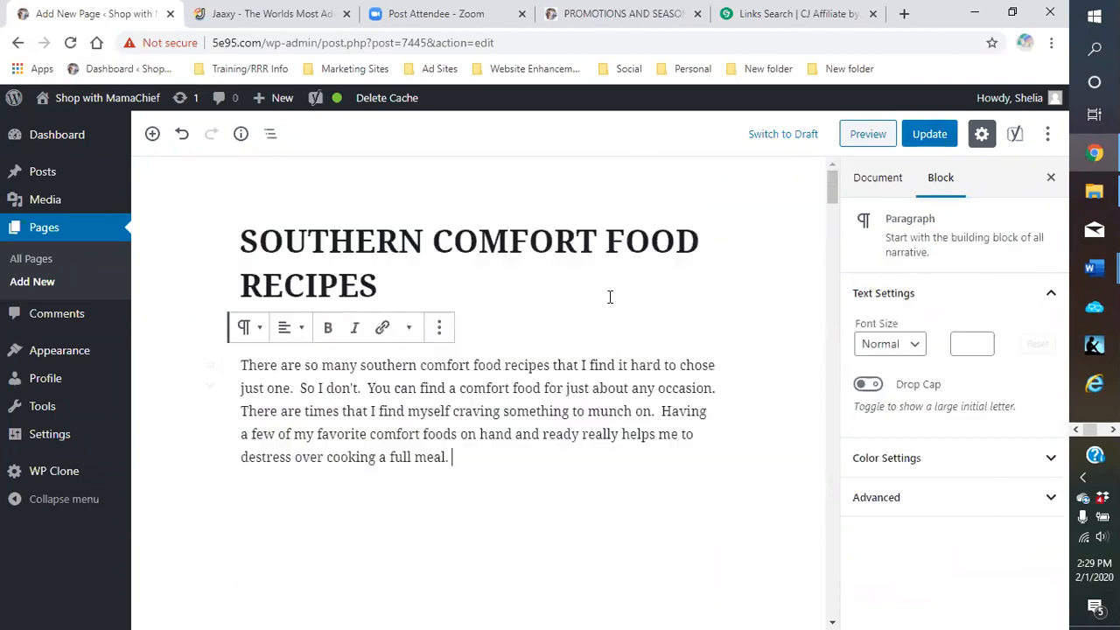
click(926, 135)
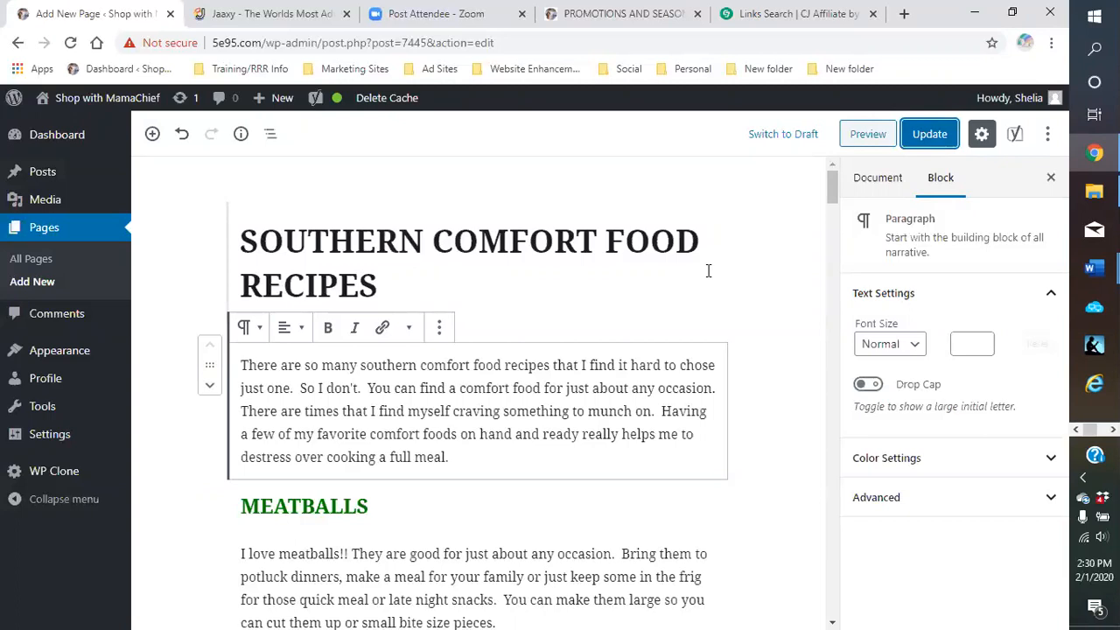
Check the recipe sections from MEATBALLS onward, then return to the live Promotions and Seasonal Sales page
scroll(762, 337, down, 12)
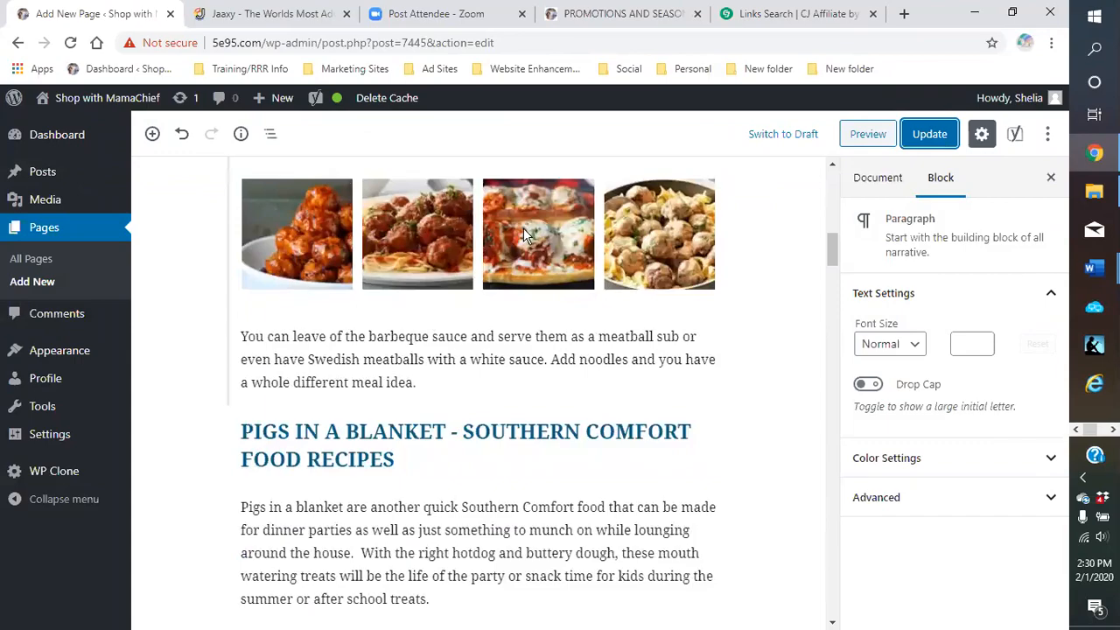
scroll(569, 240, down, 4)
scroll(542, 350, down, 7)
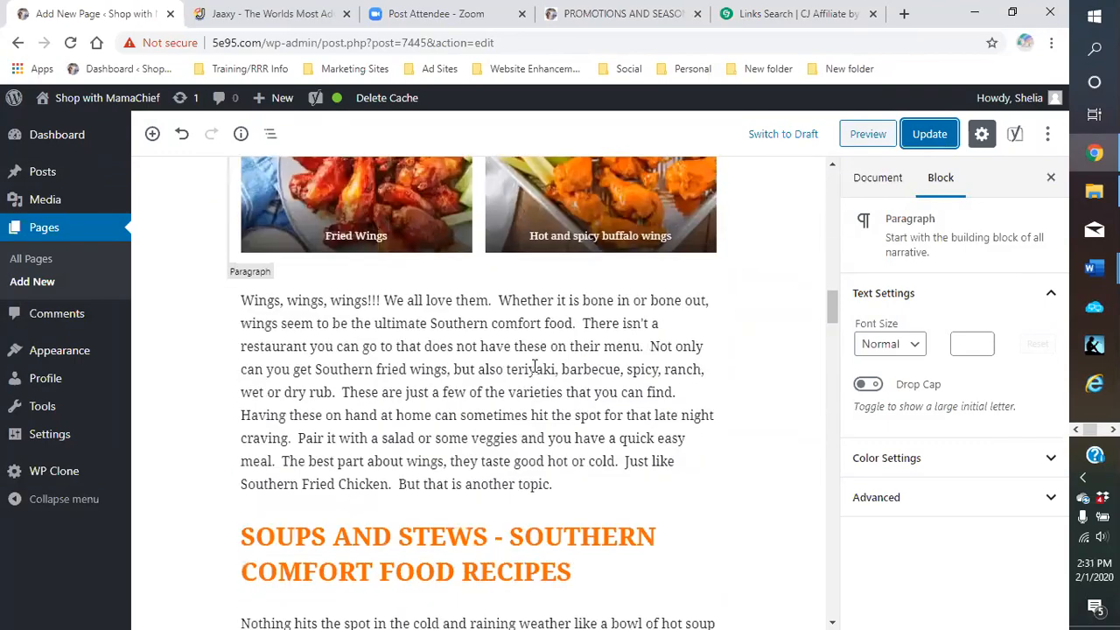
scroll(521, 371, up, 13)
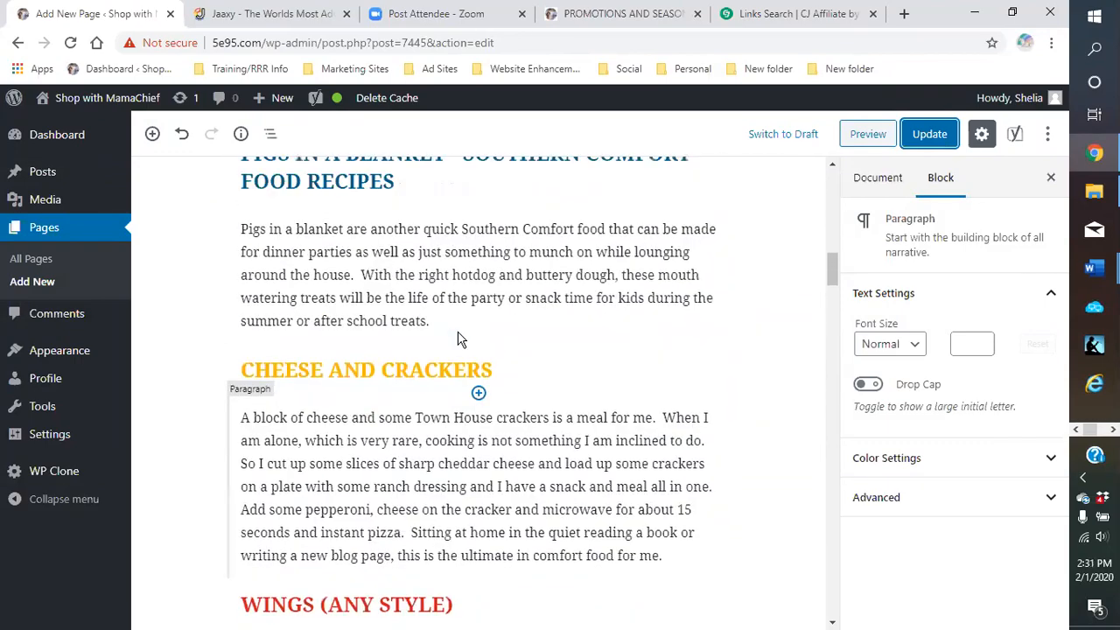
scroll(408, 272, up, 6)
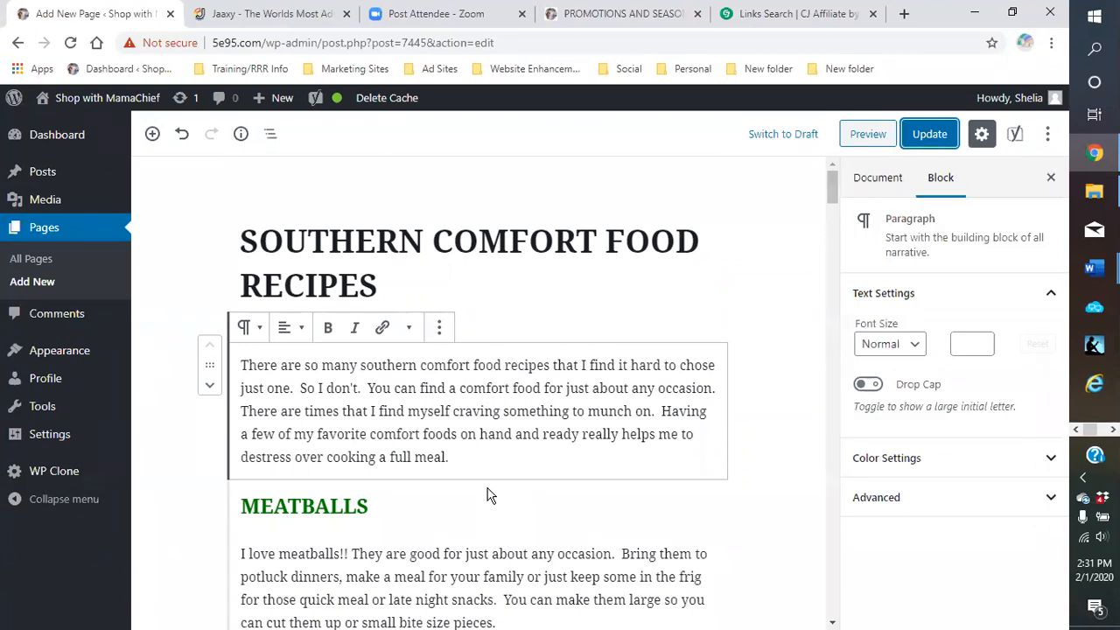
click(655, 19)
scroll(771, 310, down, 10)
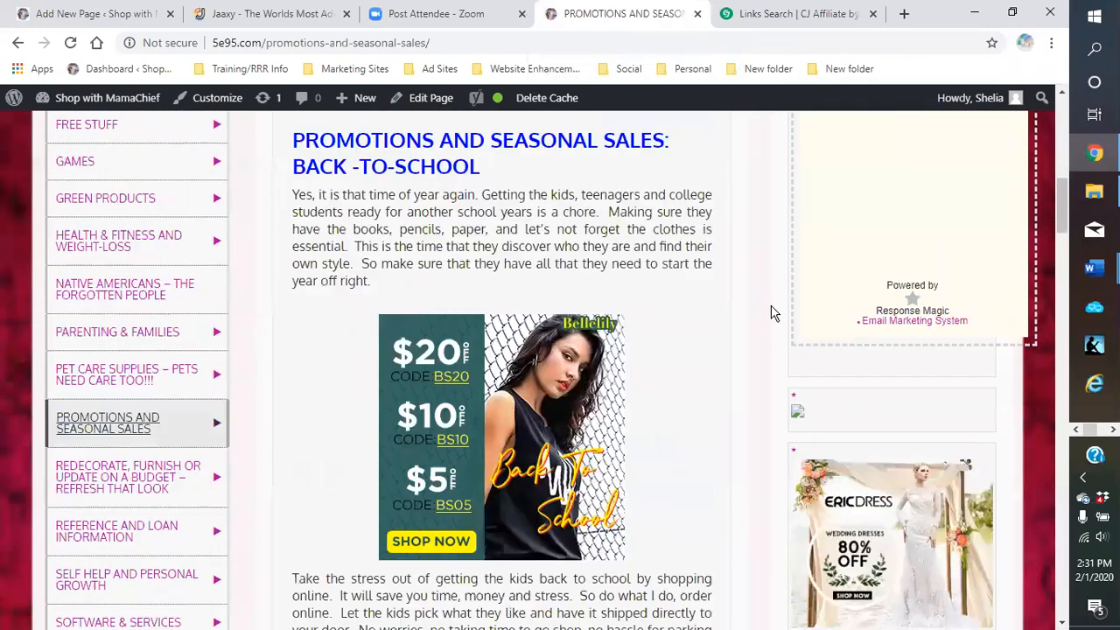
scroll(773, 313, down, 4)
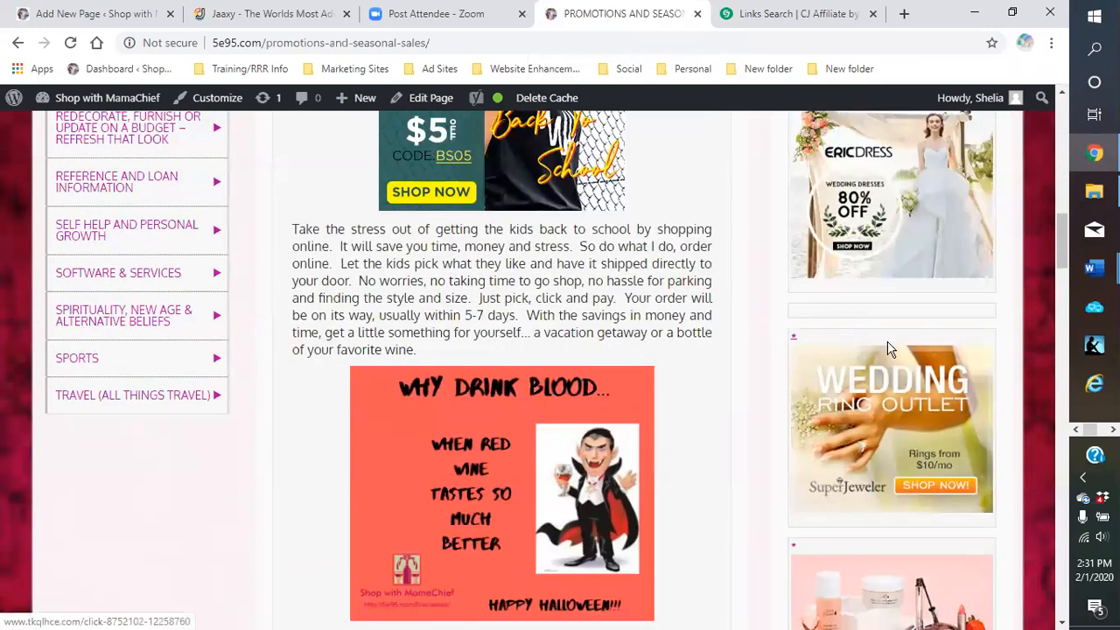
scroll(865, 338, down, 6)
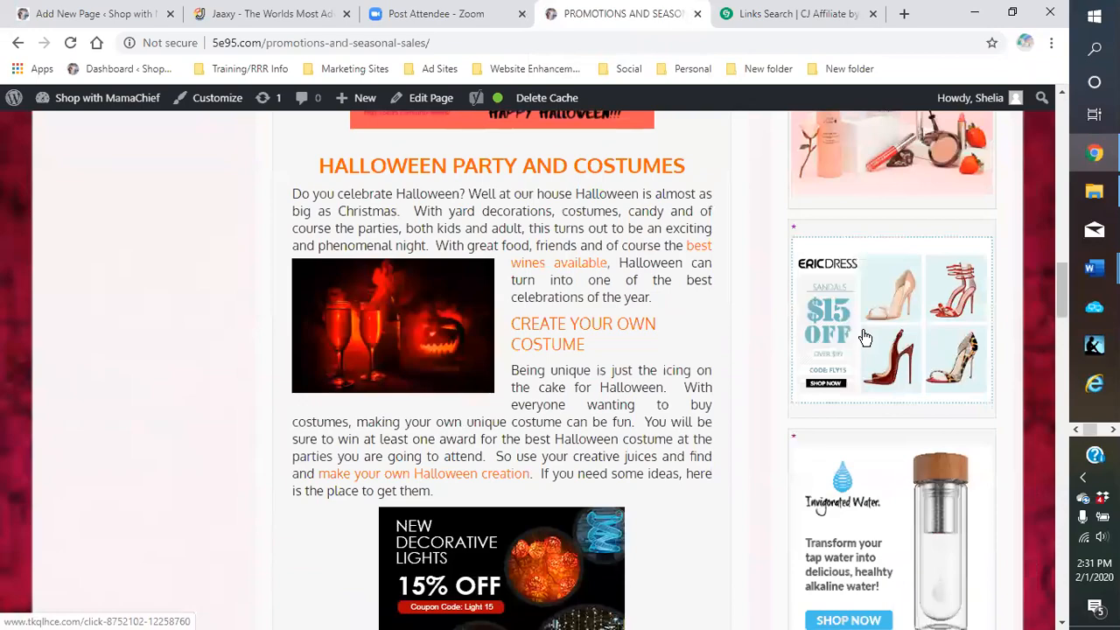
scroll(864, 338, down, 3)
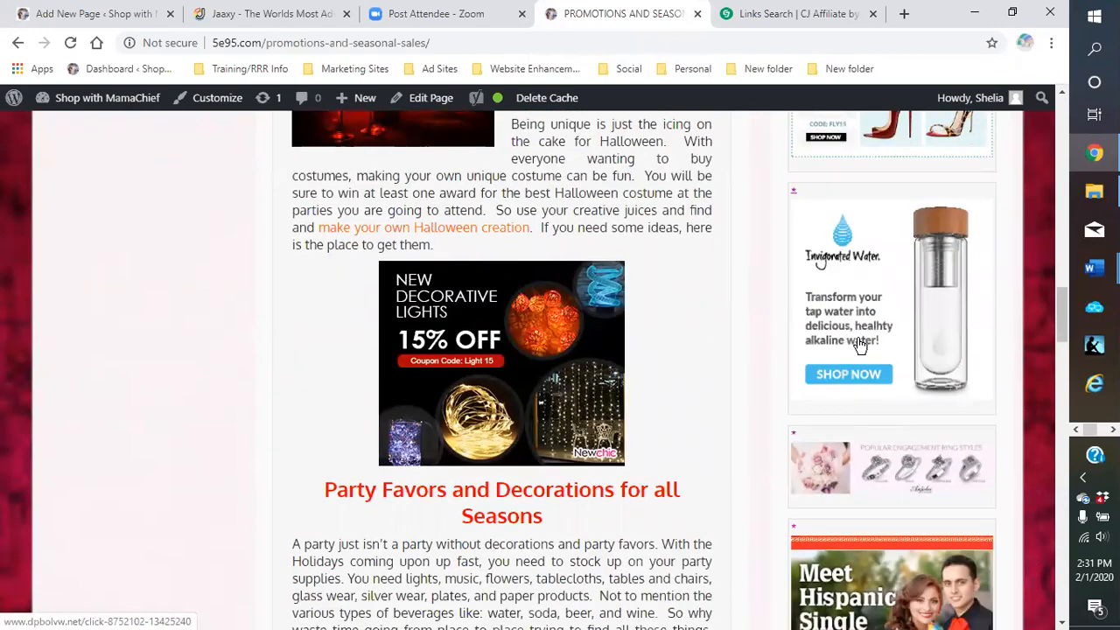
scroll(861, 345, up, 5)
scroll(862, 344, up, 5)
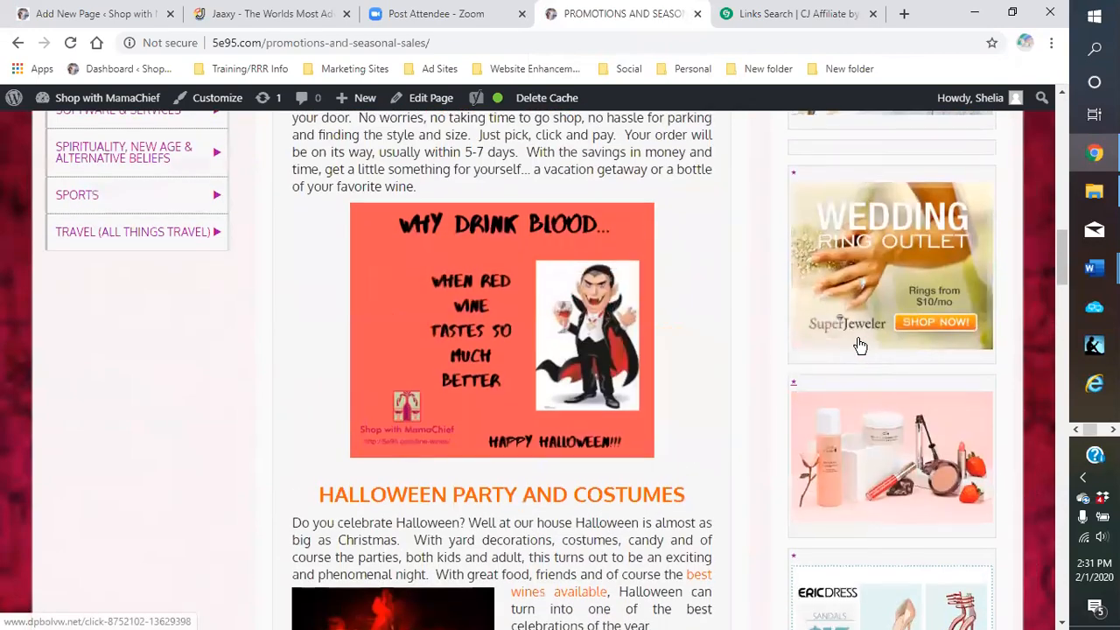
scroll(742, 366, up, 1)
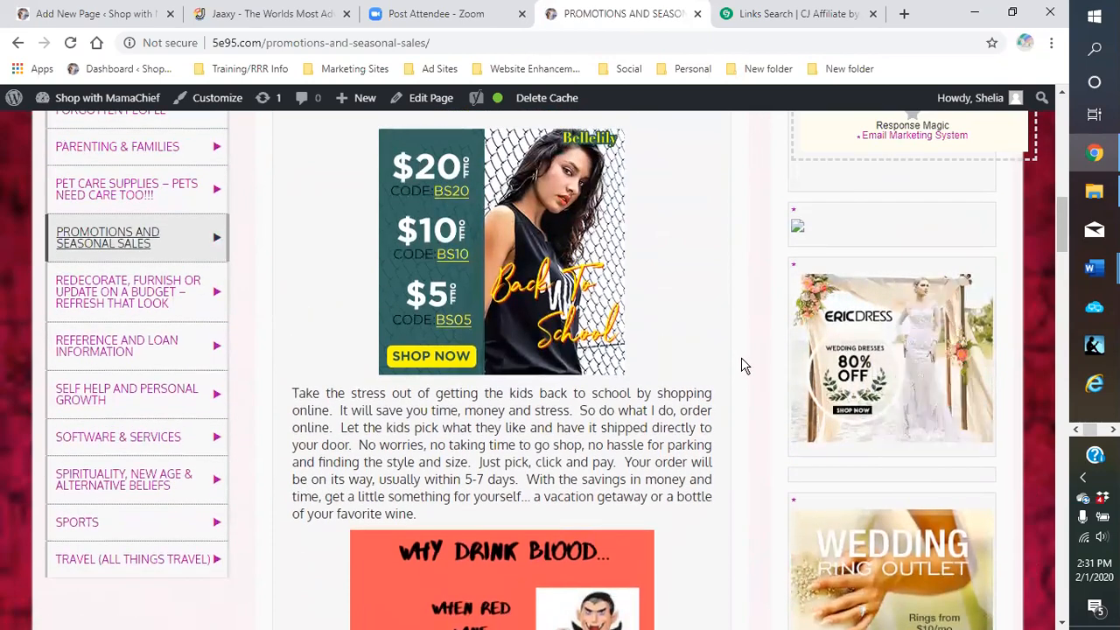
scroll(743, 366, up, 4)
scroll(742, 366, up, 4)
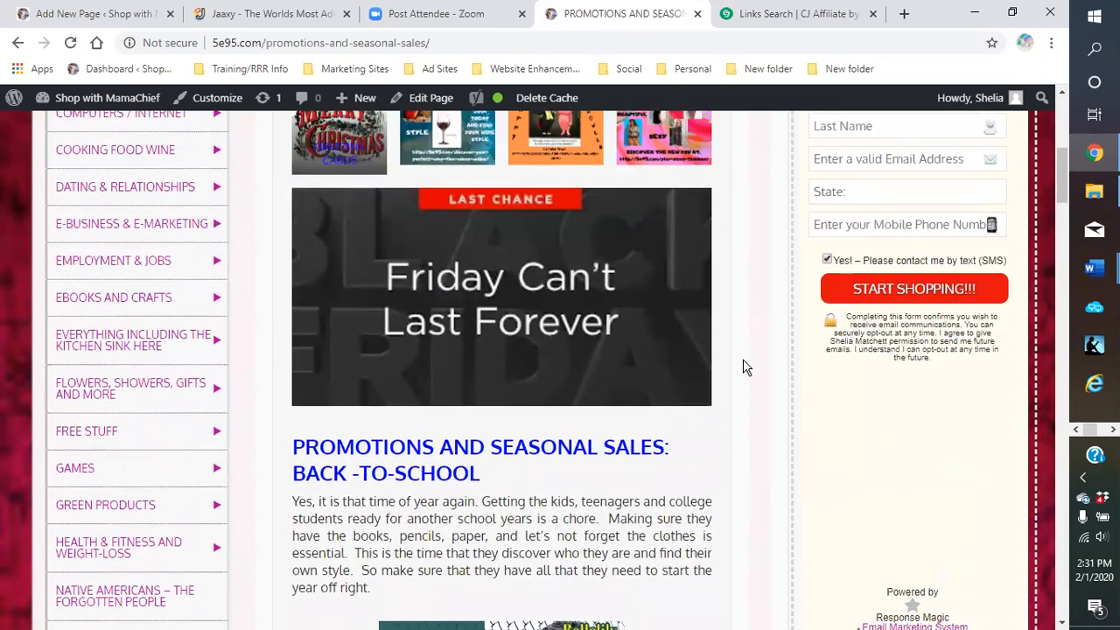
scroll(742, 366, down, 7)
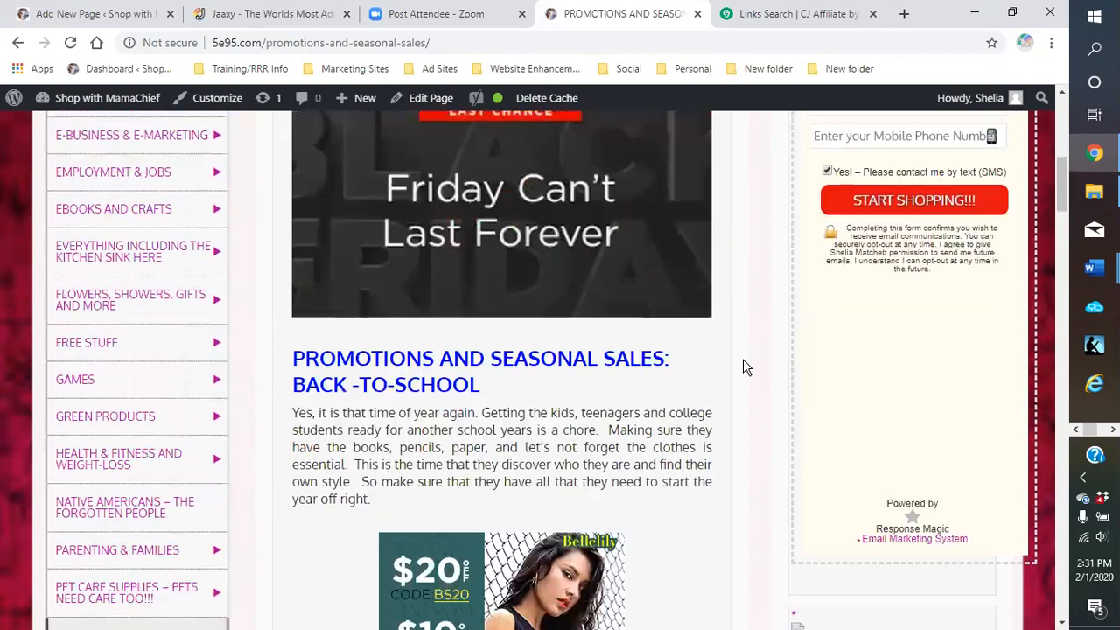
scroll(749, 372, down, 3)
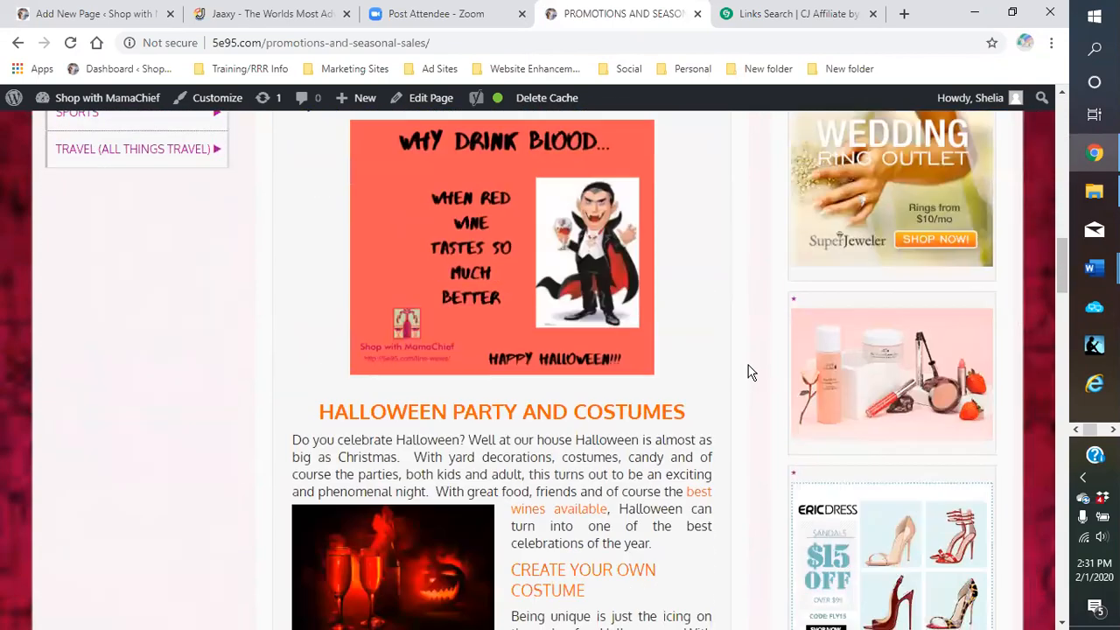
scroll(743, 364, up, 9)
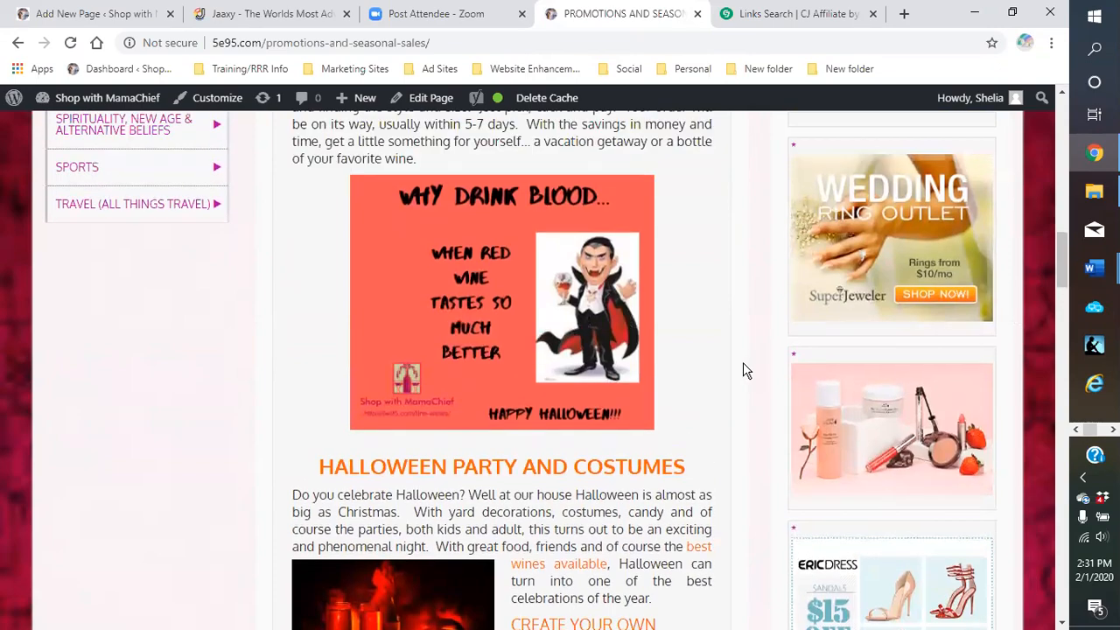
scroll(692, 333, down, 9)
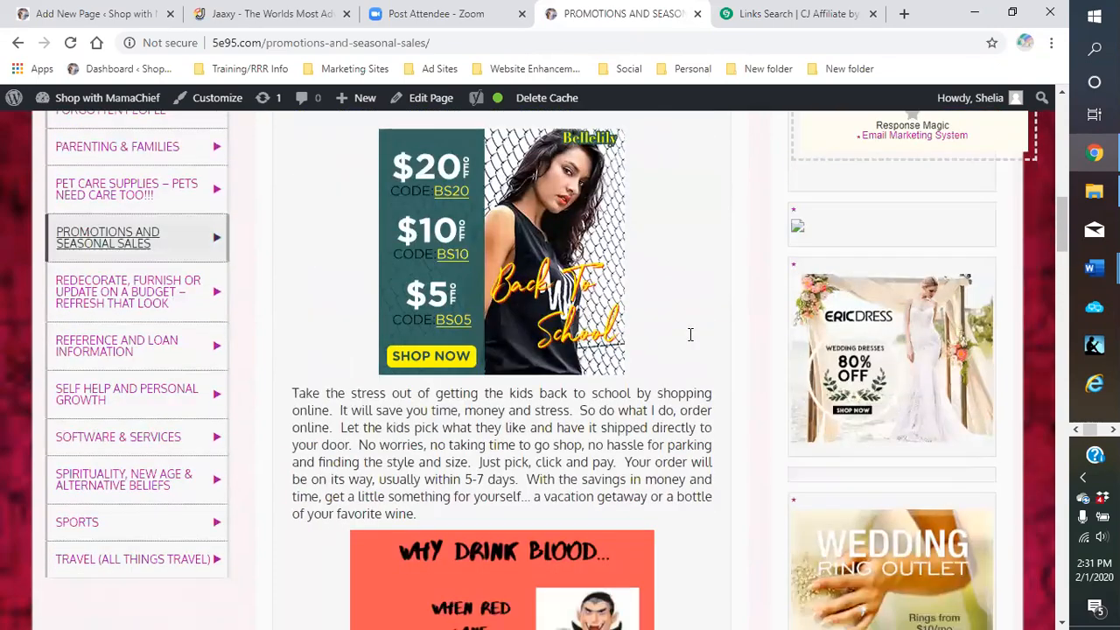
scroll(691, 341, down, 2)
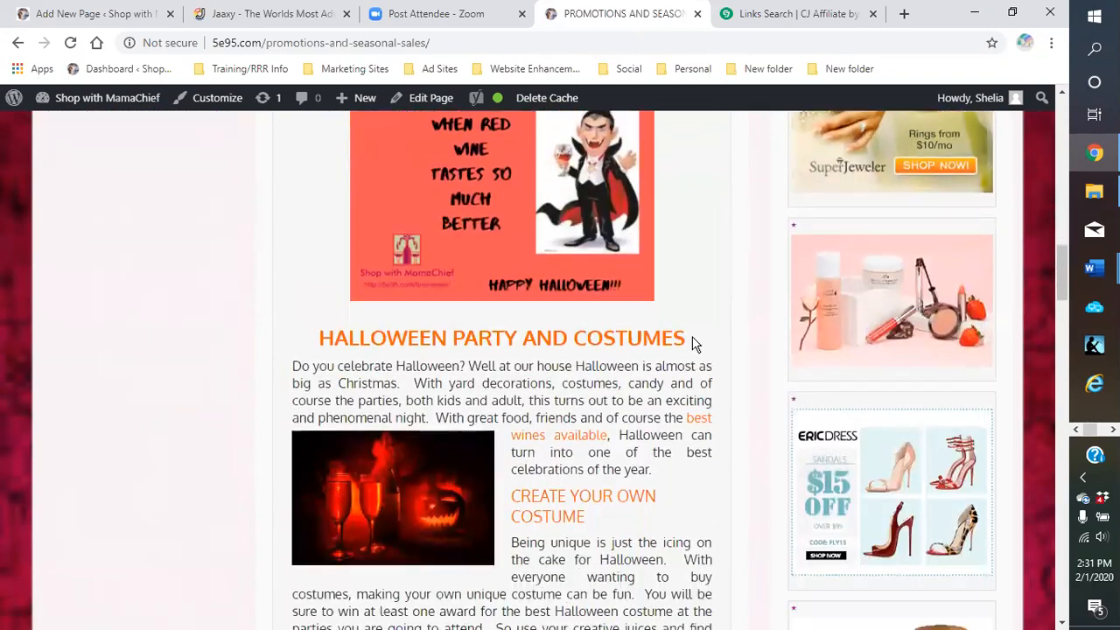
scroll(685, 415, down, 3)
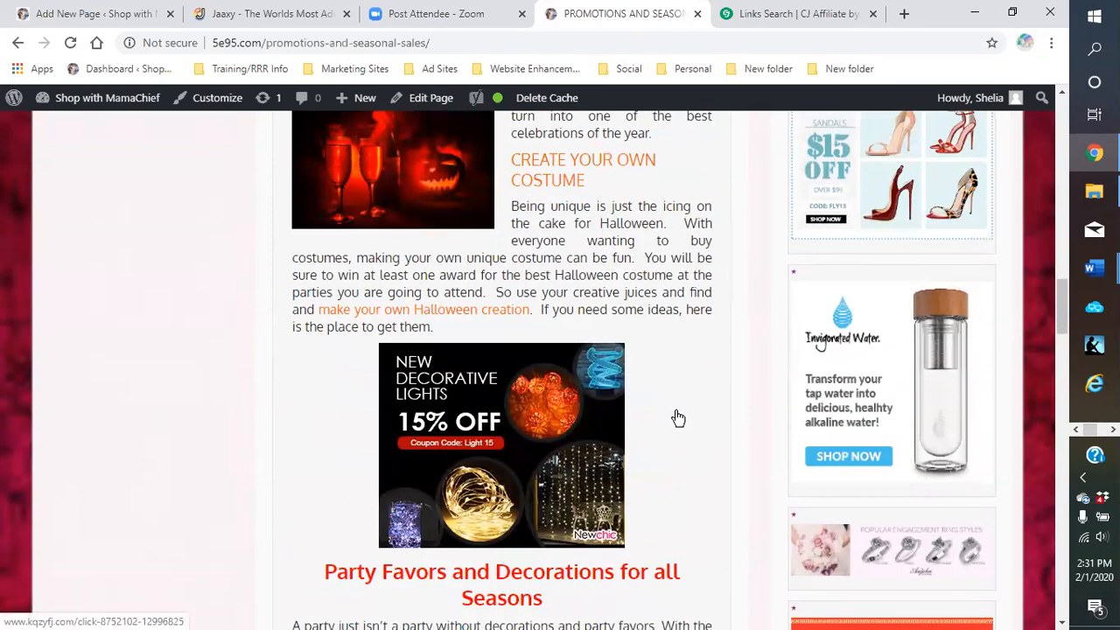
scroll(677, 418, down, 2)
scroll(682, 419, down, 3)
scroll(684, 419, down, 3)
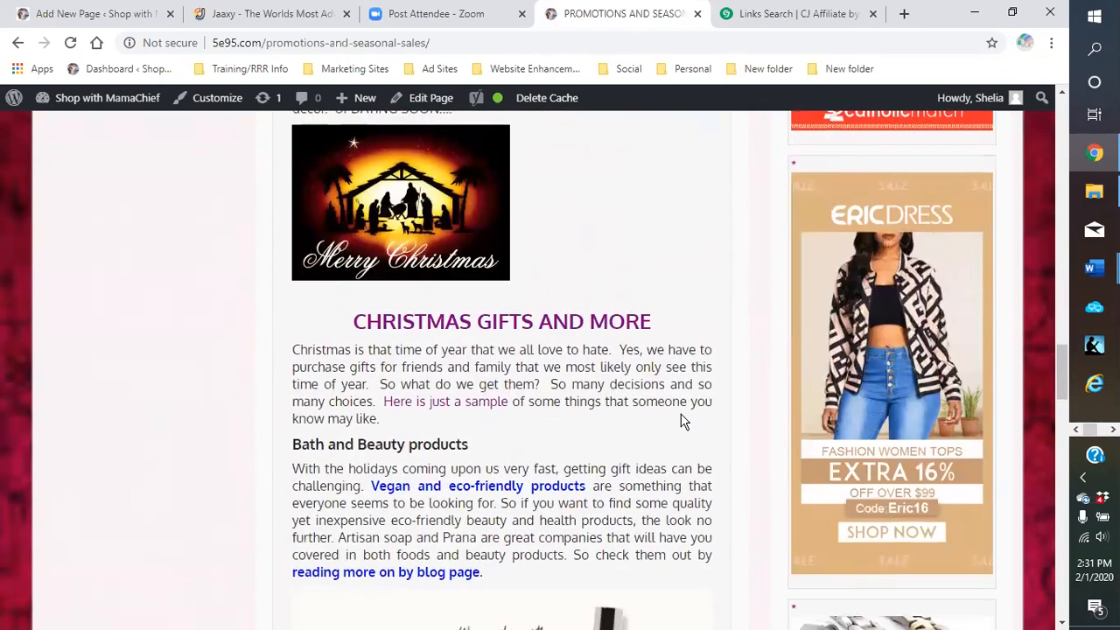
scroll(683, 422, down, 5)
scroll(683, 418, down, 6)
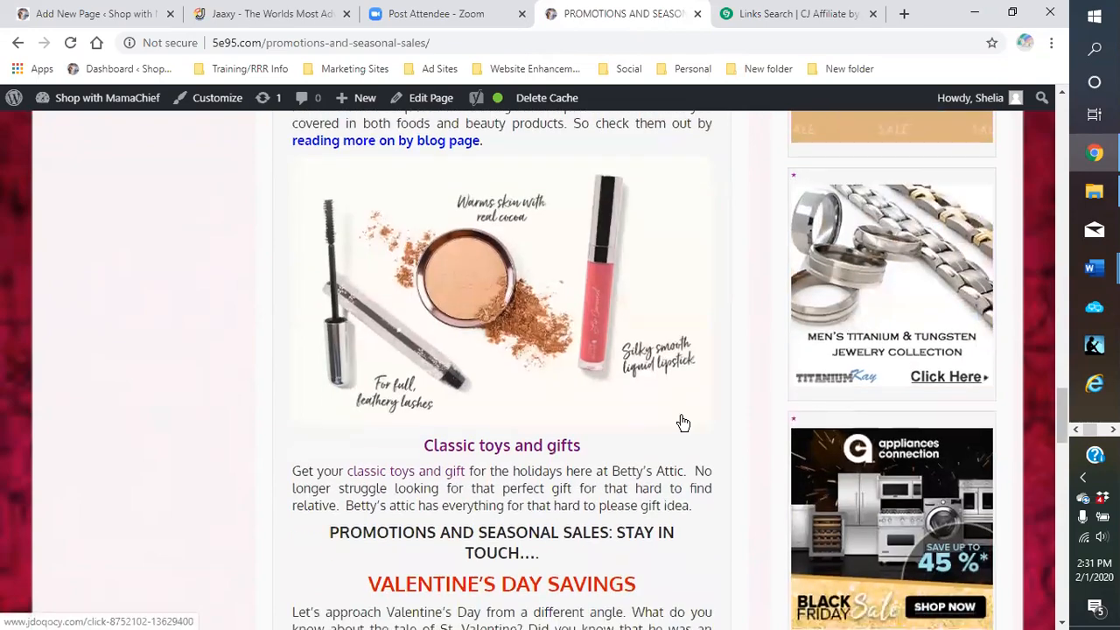
scroll(687, 421, down, 1)
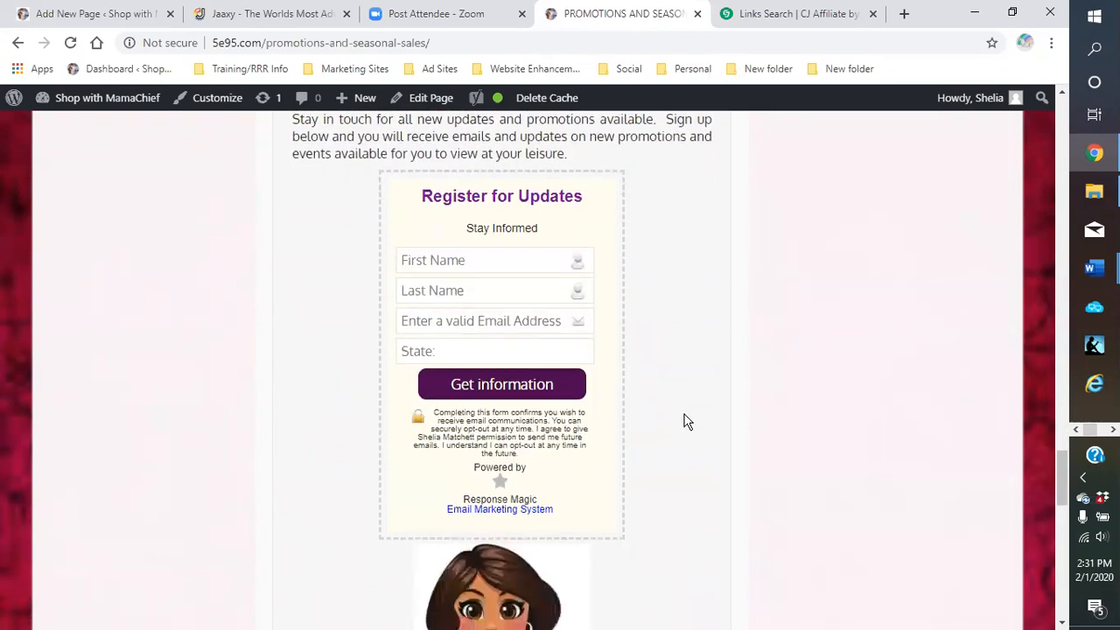
scroll(687, 421, down, 3)
scroll(688, 421, up, 1)
scroll(687, 421, up, 15)
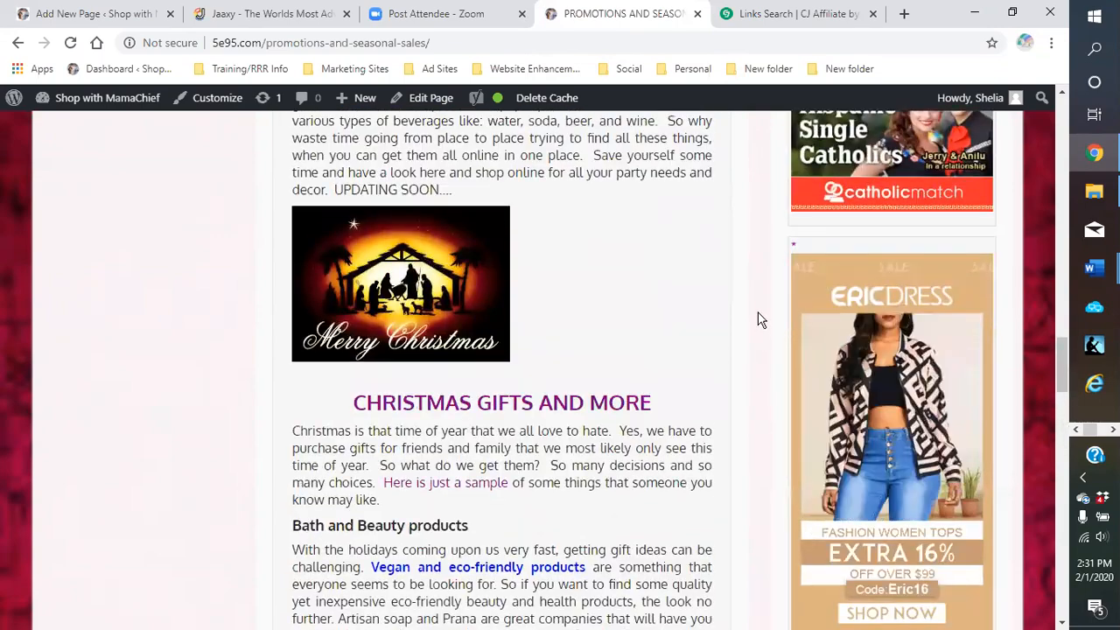
scroll(760, 318, up, 8)
scroll(759, 305, up, 7)
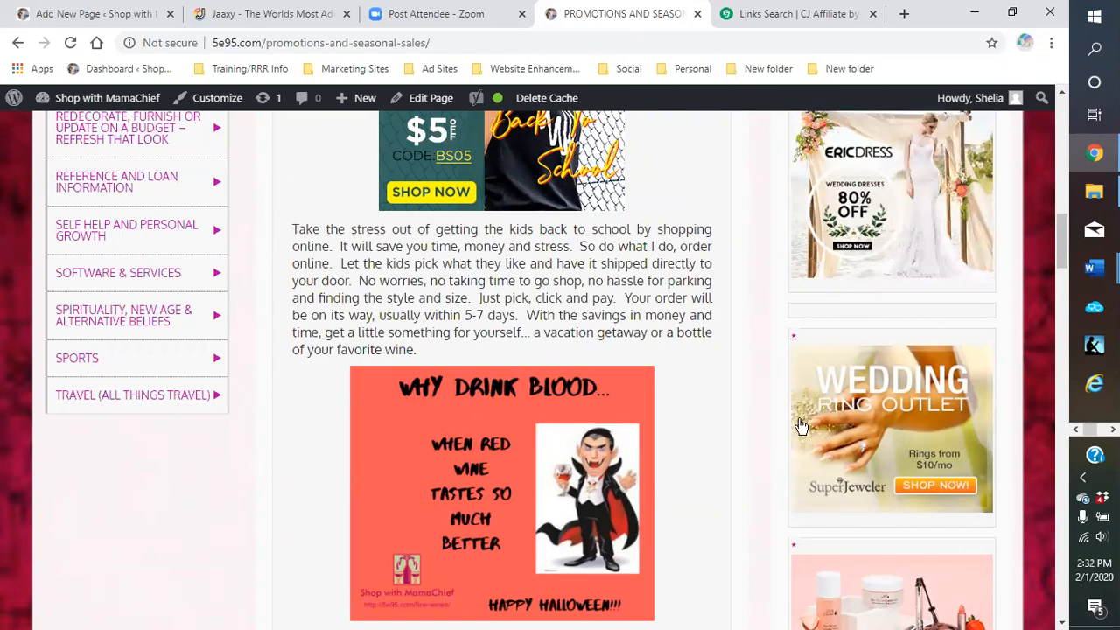
scroll(762, 394, down, 4)
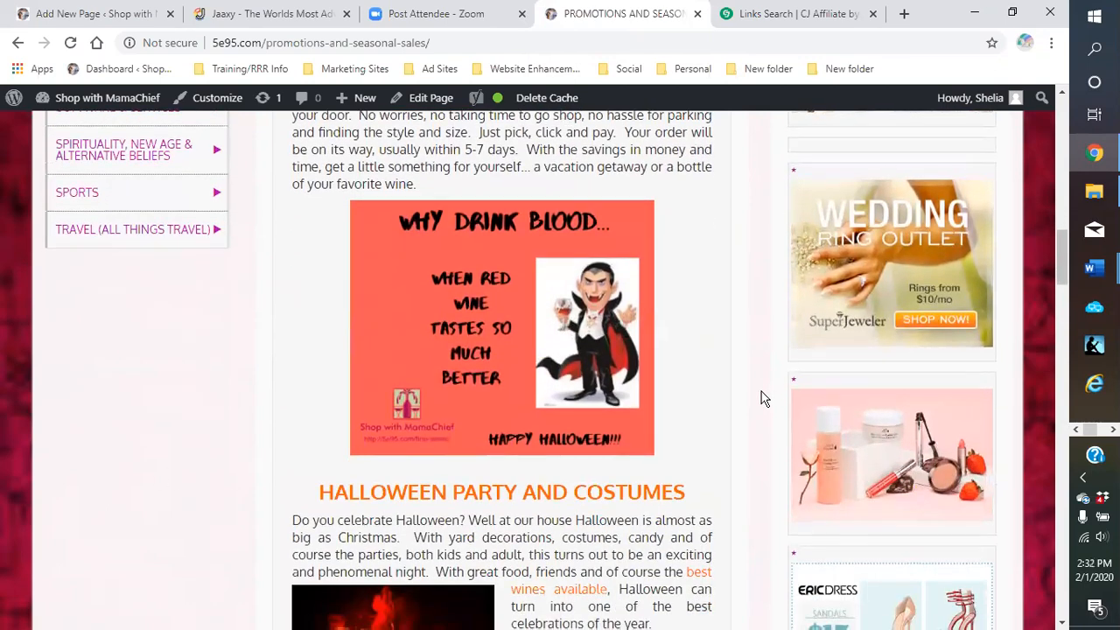
scroll(761, 398, down, 6)
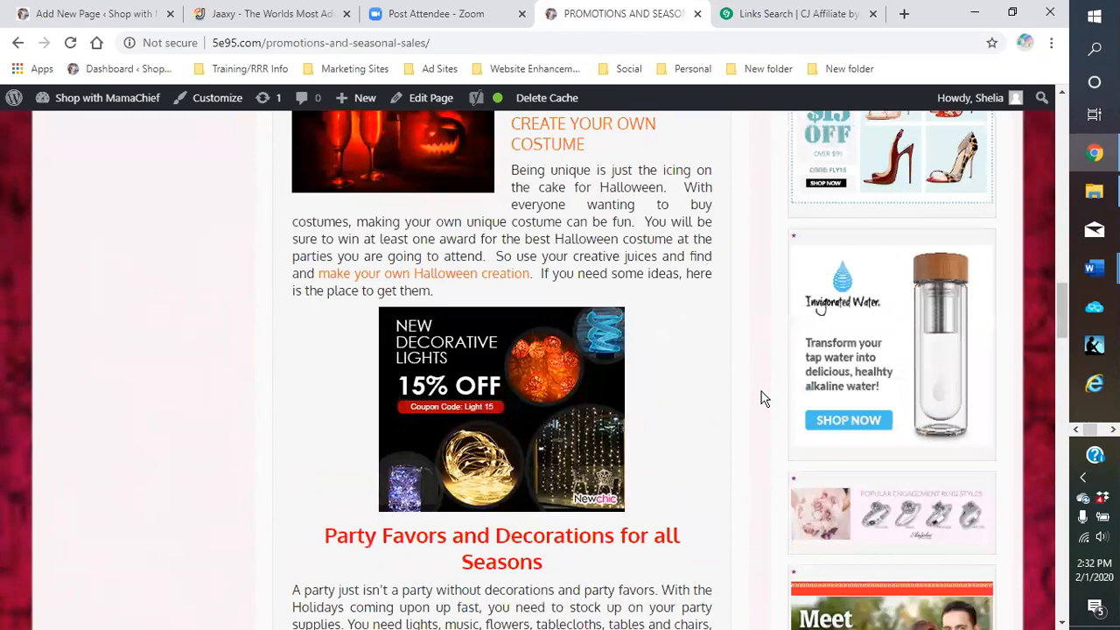
scroll(762, 399, up, 2)
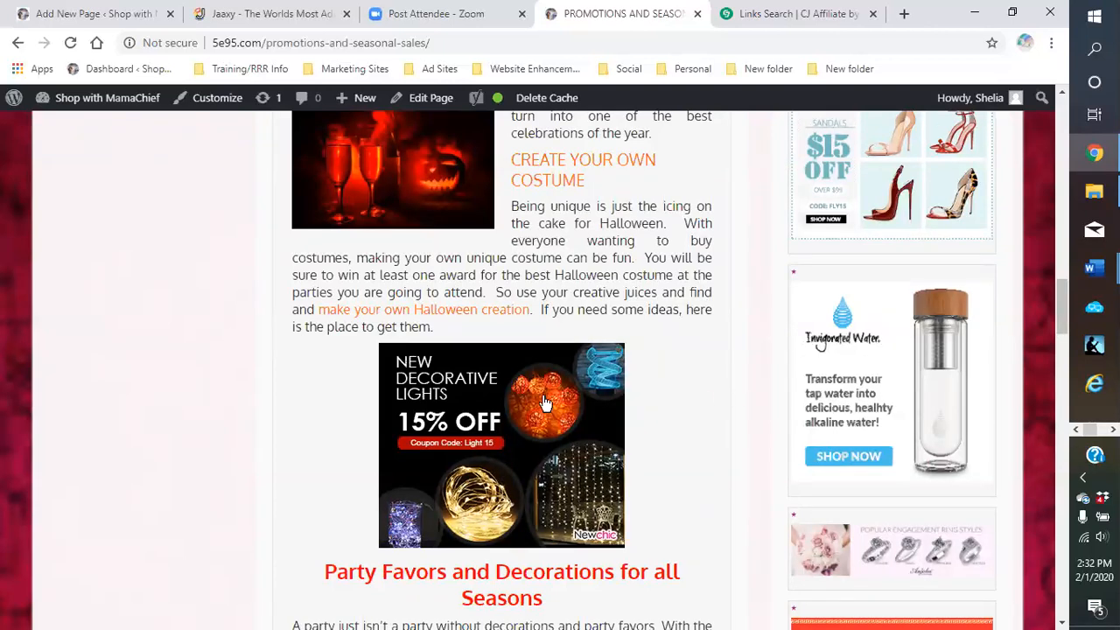
scroll(477, 394, up, 3)
scroll(543, 246, up, 5)
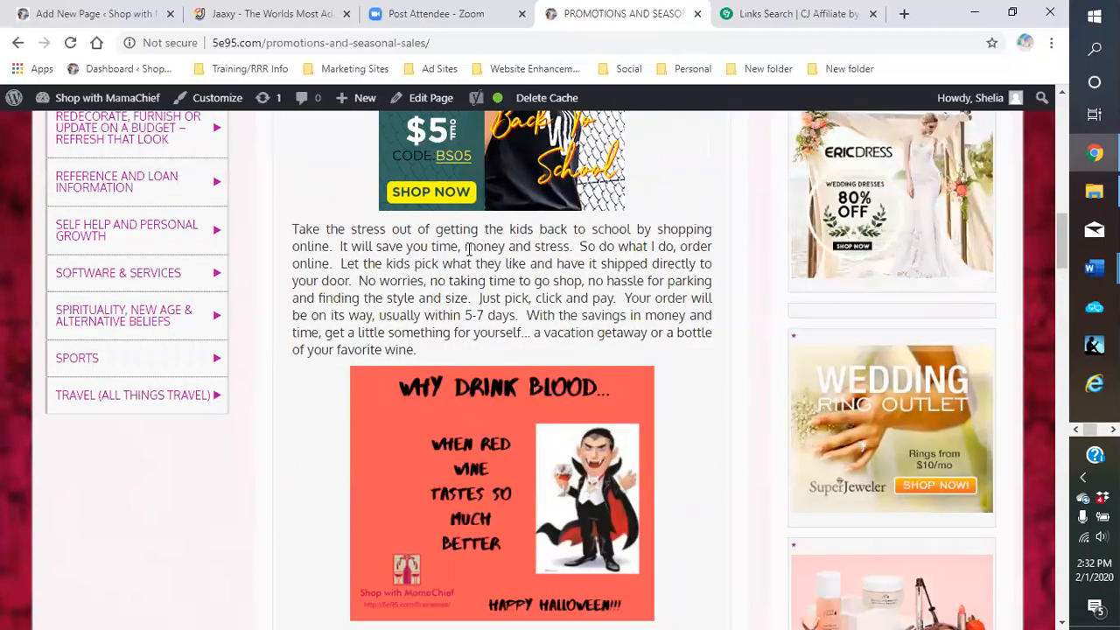
scroll(480, 318, up, 2)
scroll(480, 318, up, 1)
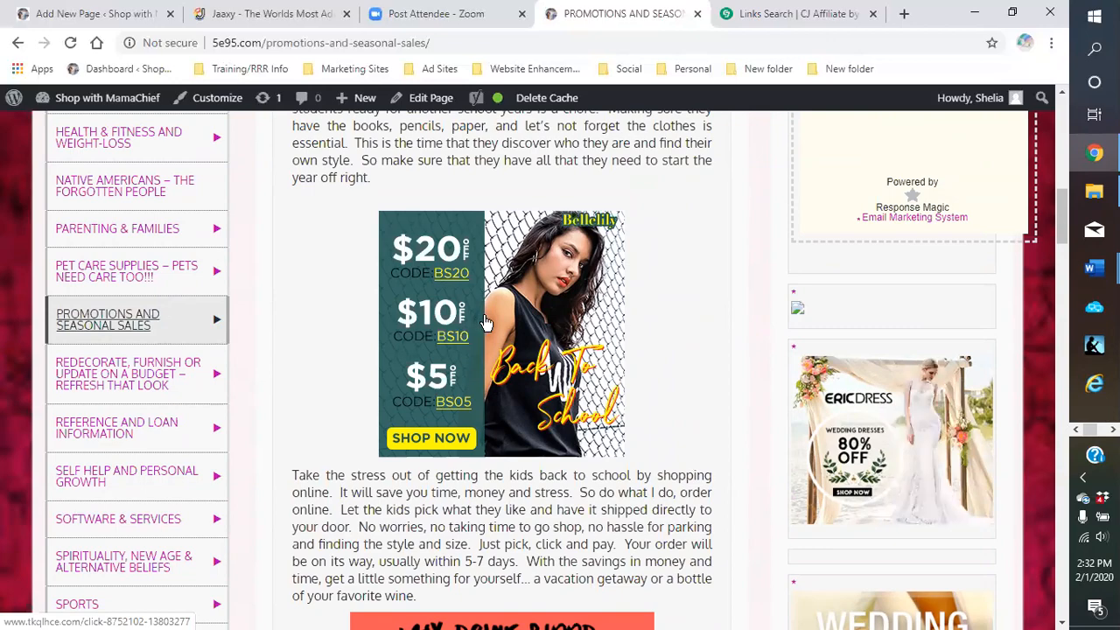
scroll(486, 324, down, 2)
scroll(490, 332, down, 4)
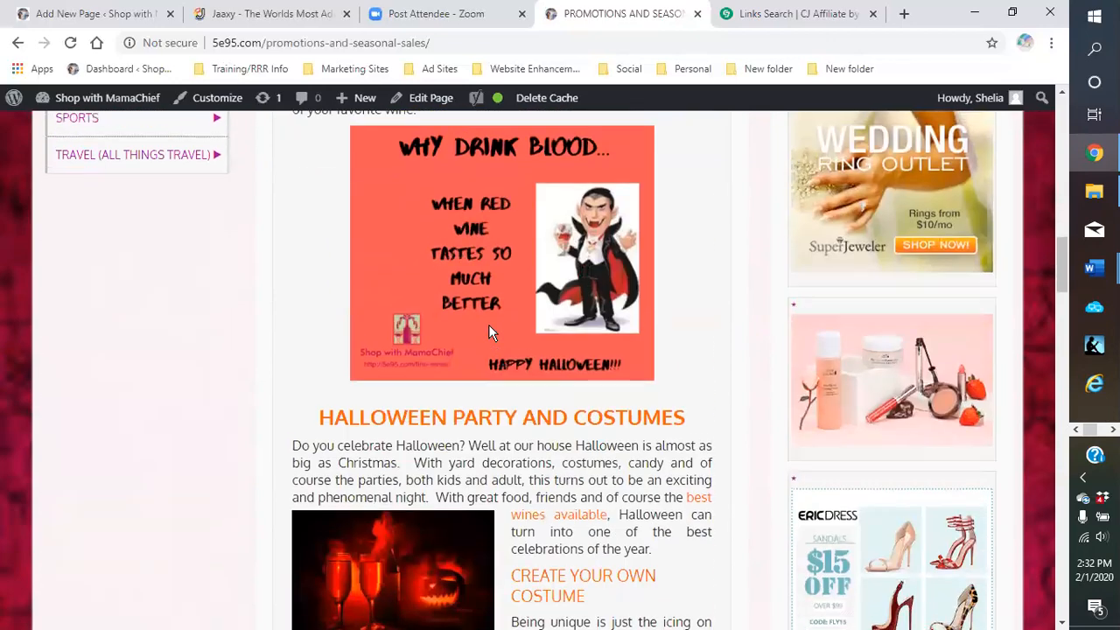
scroll(489, 326, down, 2)
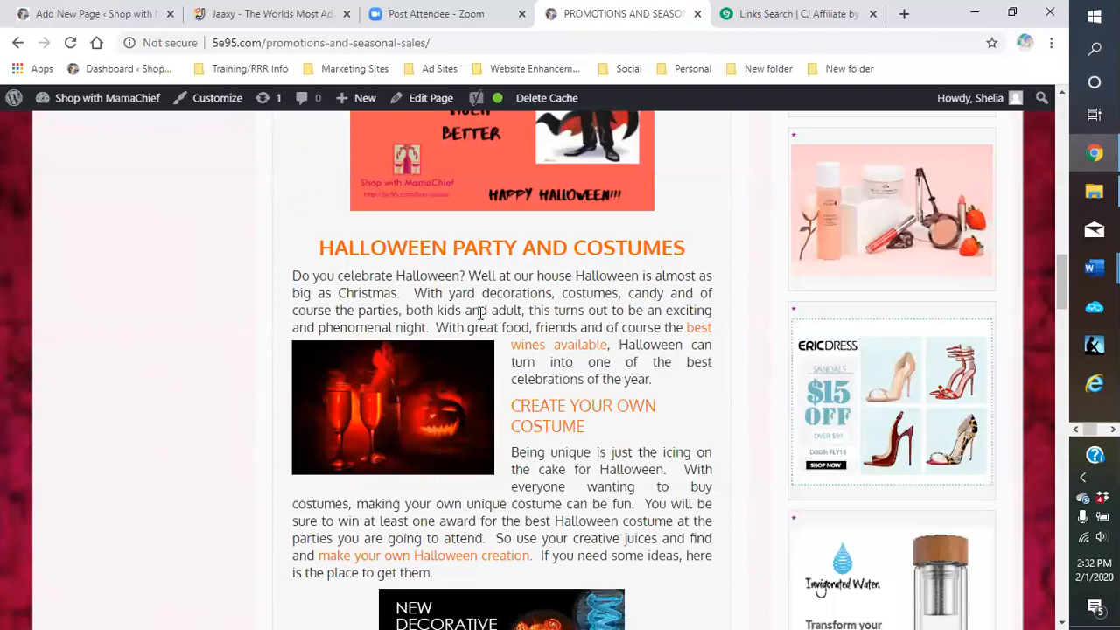
Back in CJ Affiliate Links Search, collapse the Russell Stover RSC Banner 180x150 code panel
click(779, 16)
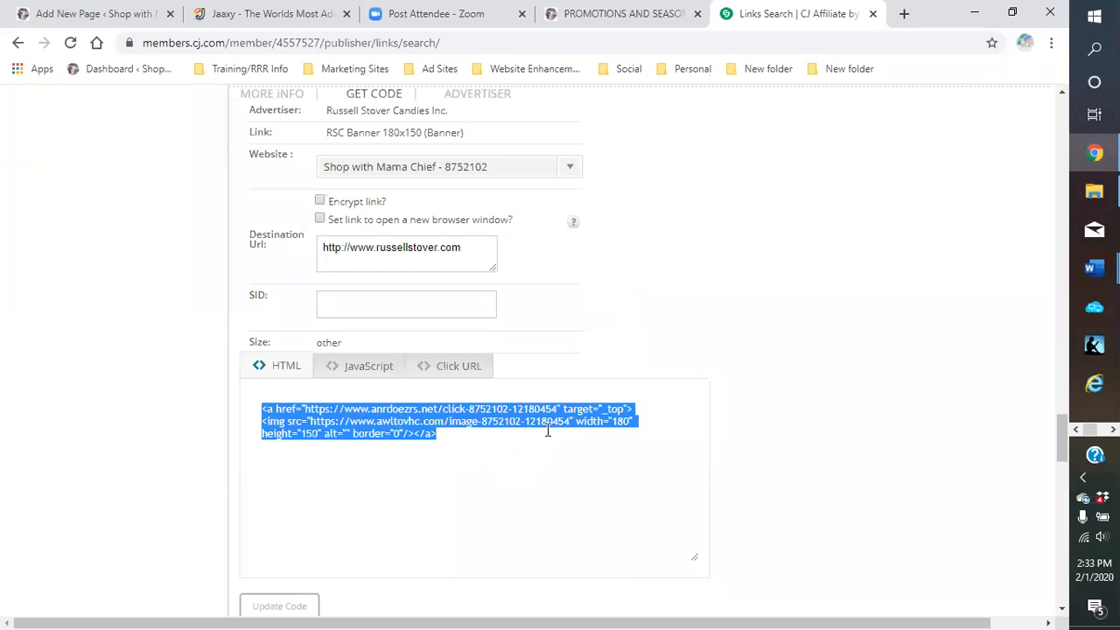
scroll(565, 459, up, 1)
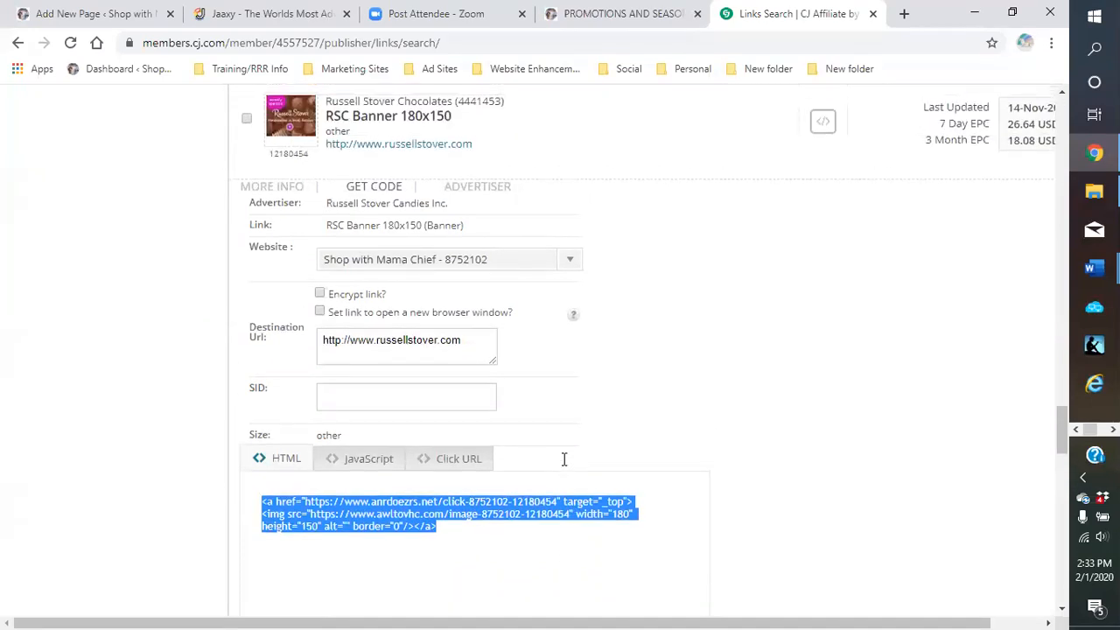
scroll(565, 460, up, 2)
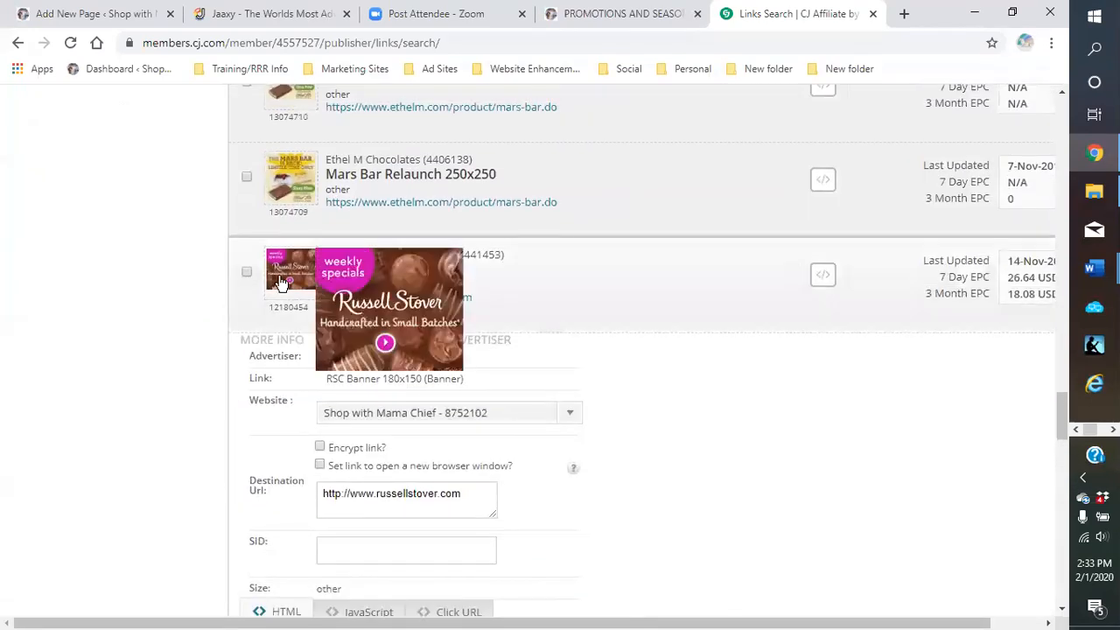
click(663, 285)
scroll(662, 284, down, 5)
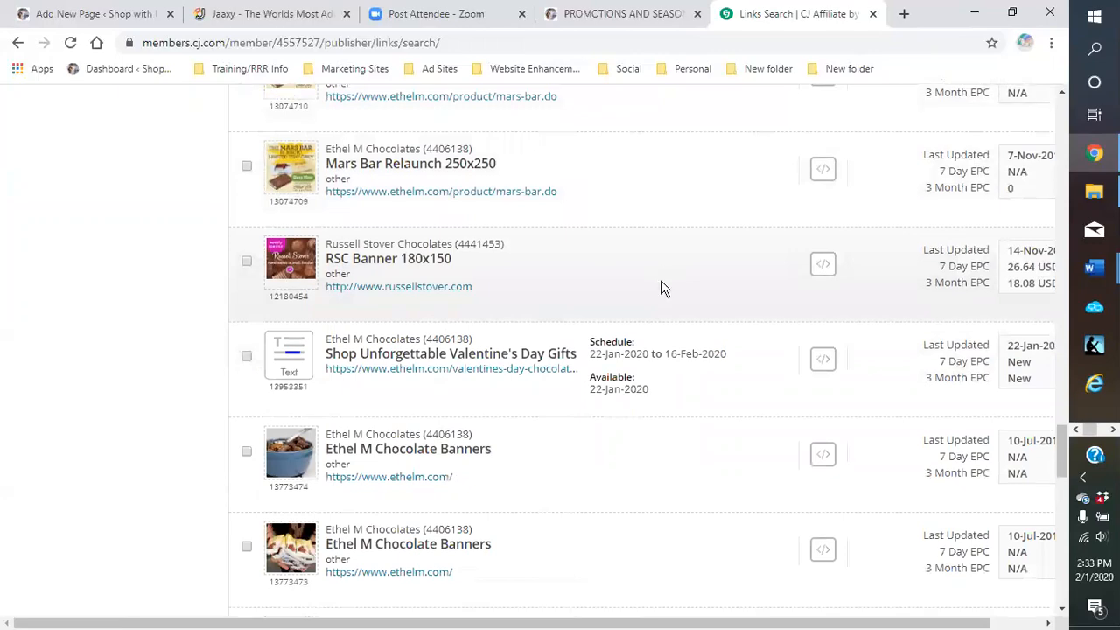
scroll(664, 288, down, 4)
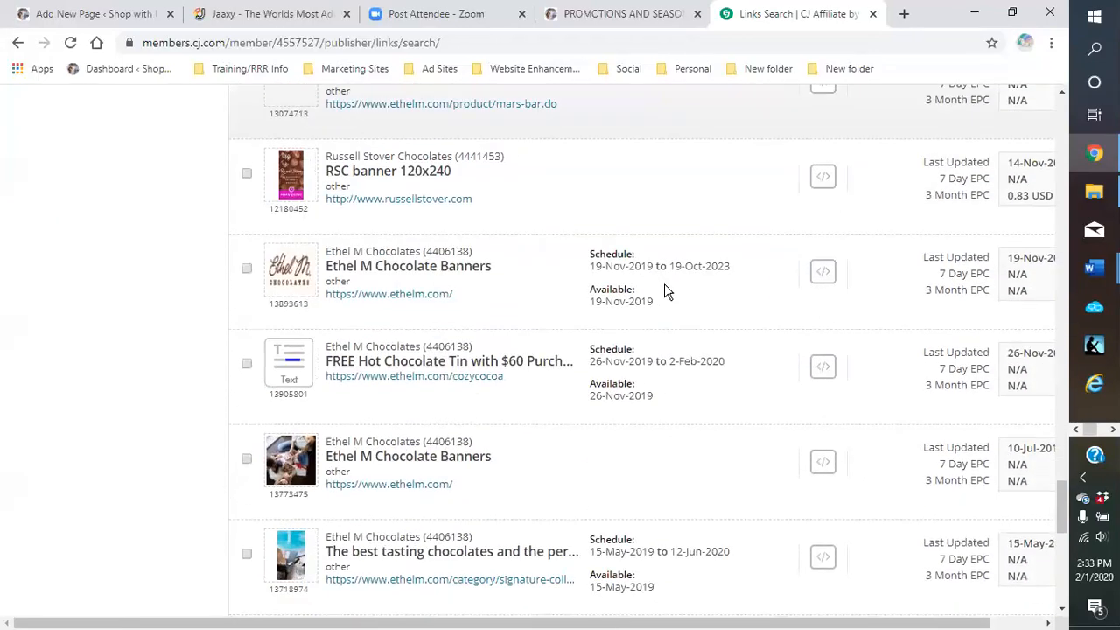
scroll(664, 298, up, 4)
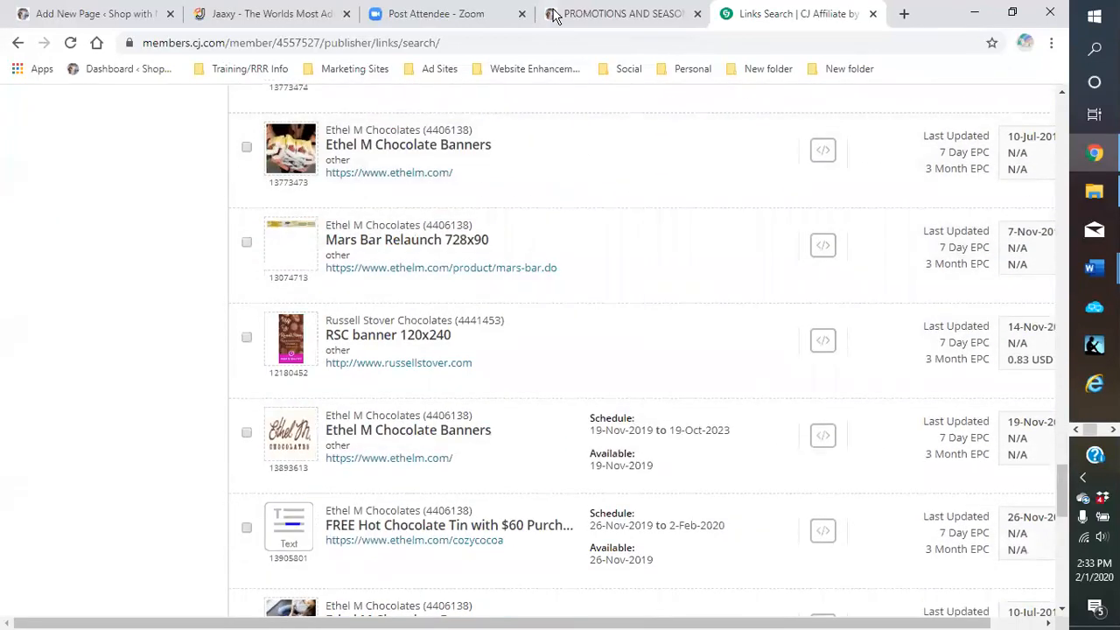
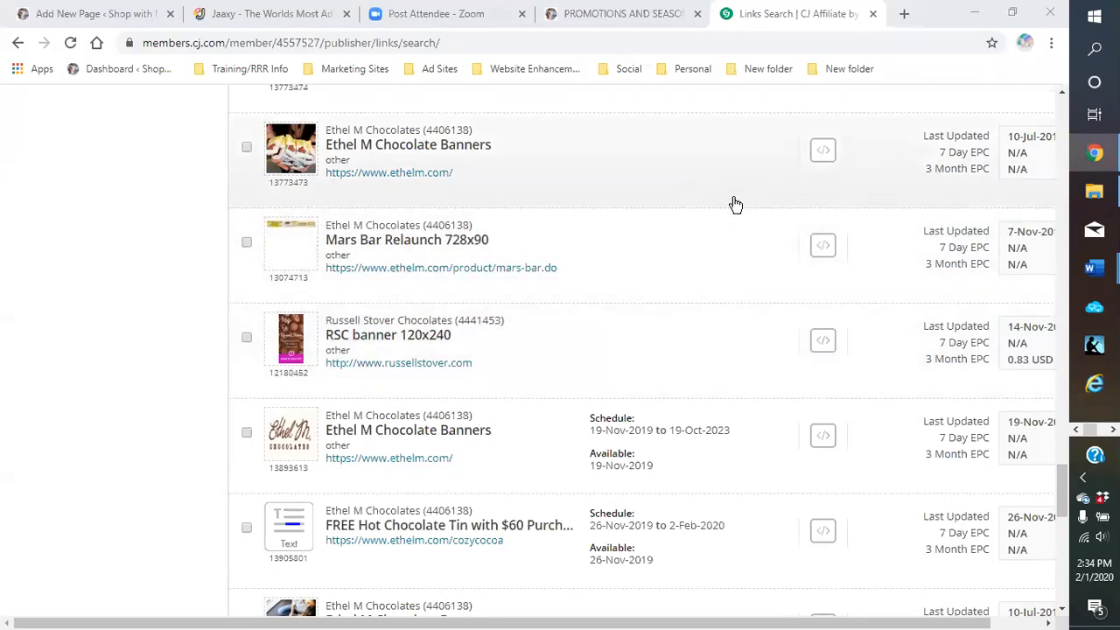
Look over the WordPress recipe draft, then return to the CJ Affiliate link search
scroll(637, 278, up, 20)
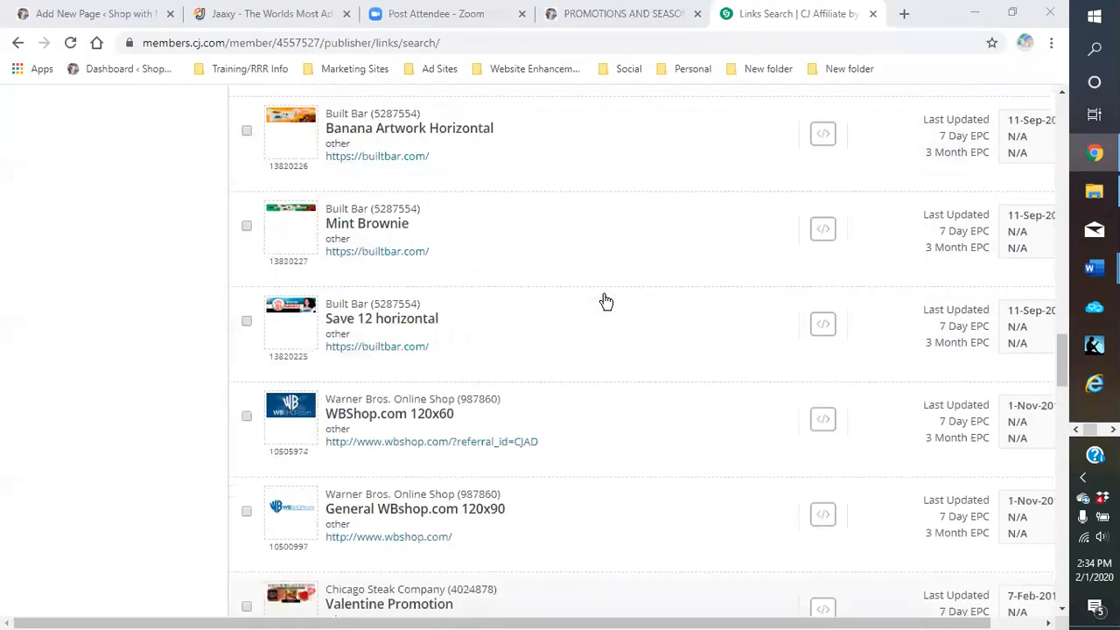
scroll(525, 307, up, 2)
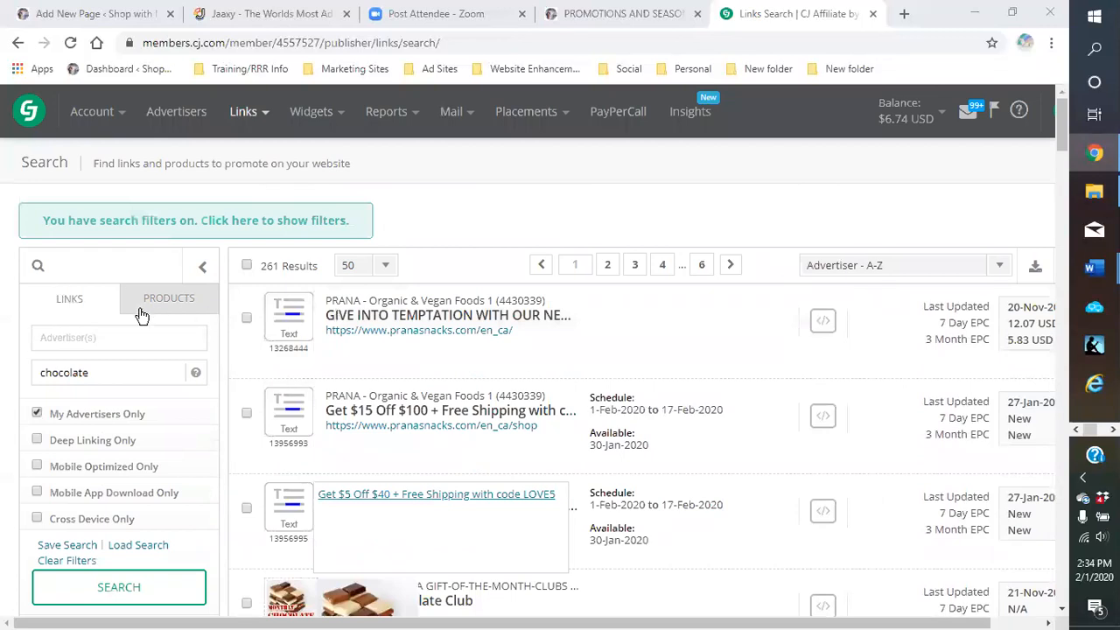
click(116, 19)
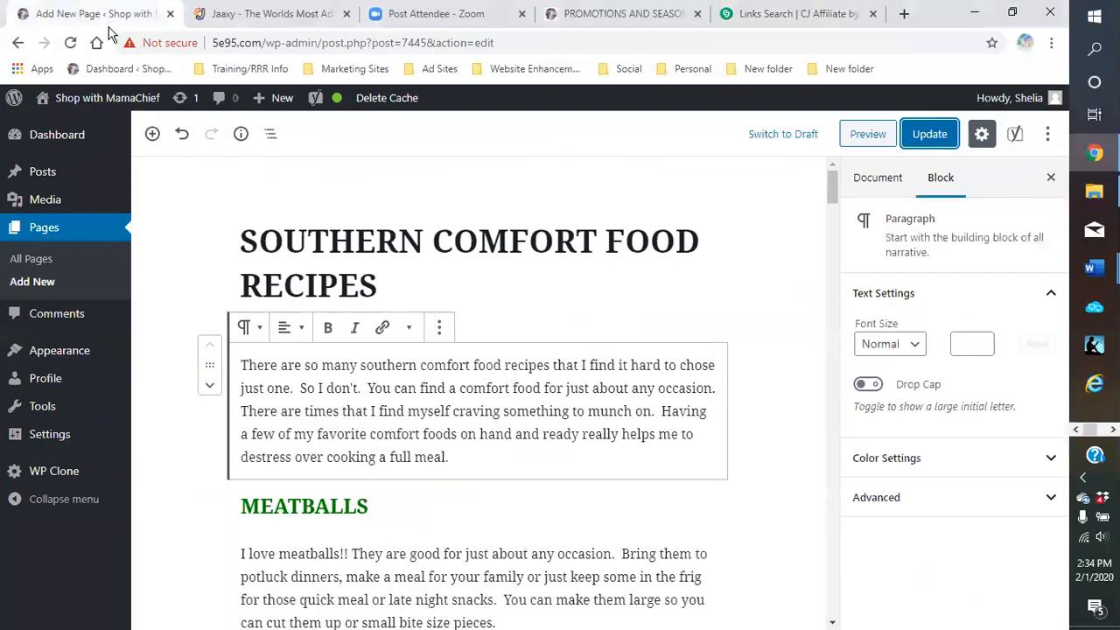
scroll(525, 385, down, 3)
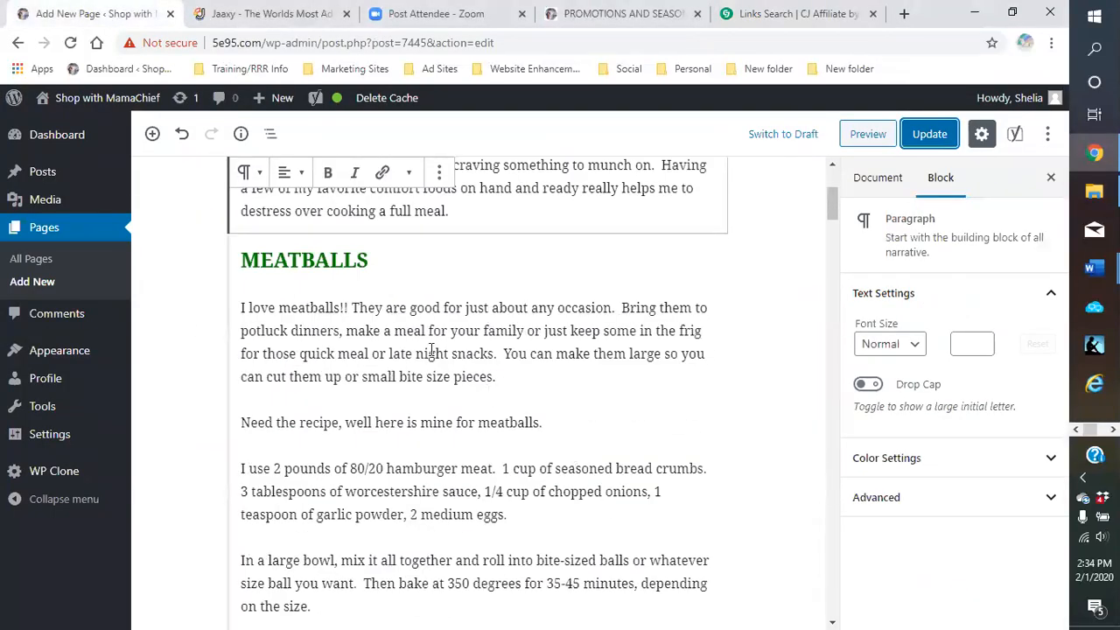
scroll(431, 350, down, 4)
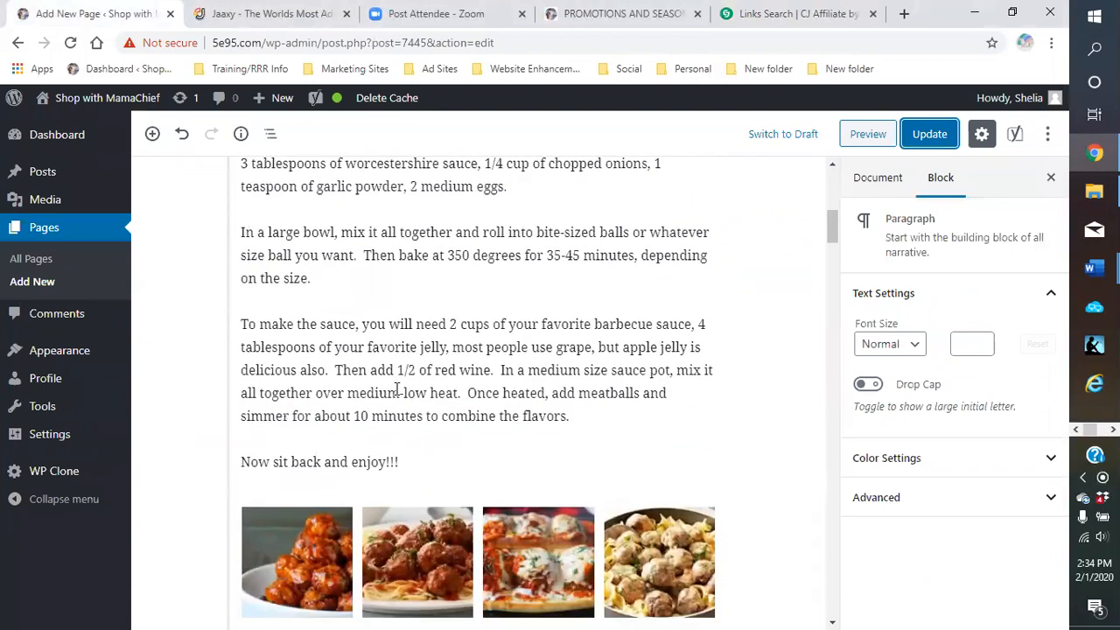
scroll(398, 389, up, 3)
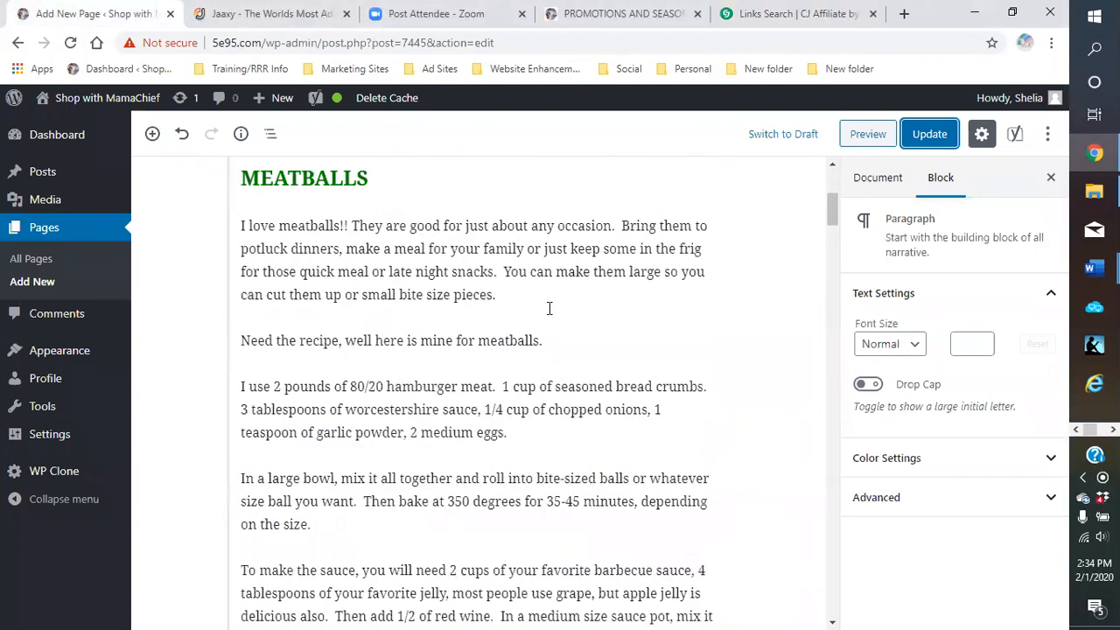
scroll(550, 309, up, 2)
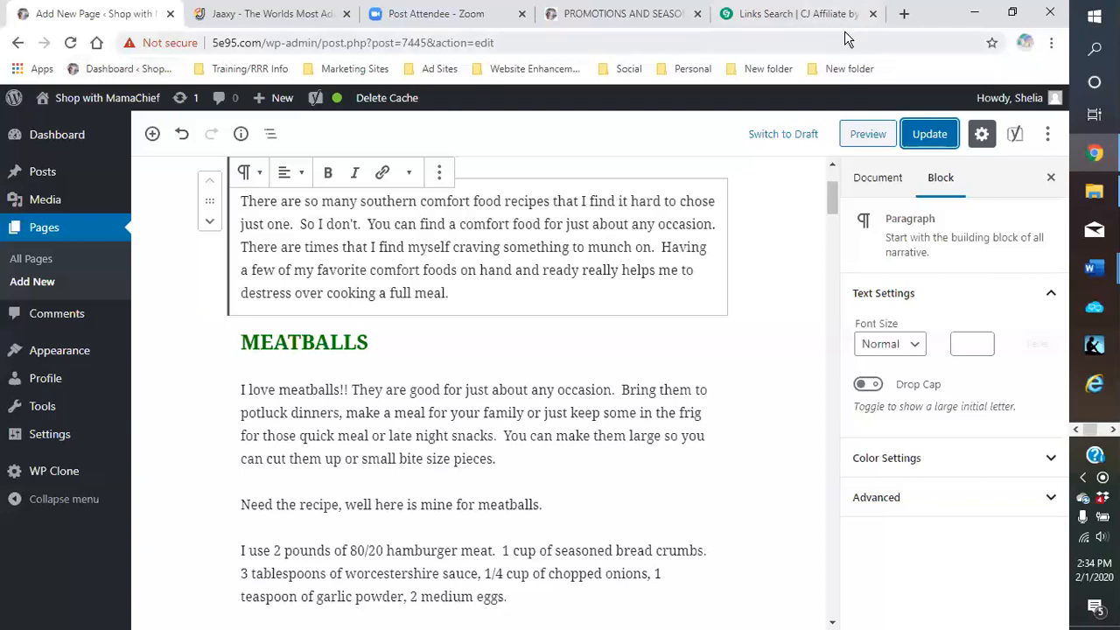
click(792, 13)
Replace the 'chocolate' keyword and search CJ Affiliate links for 'steak'
drag(112, 375, 9, 395)
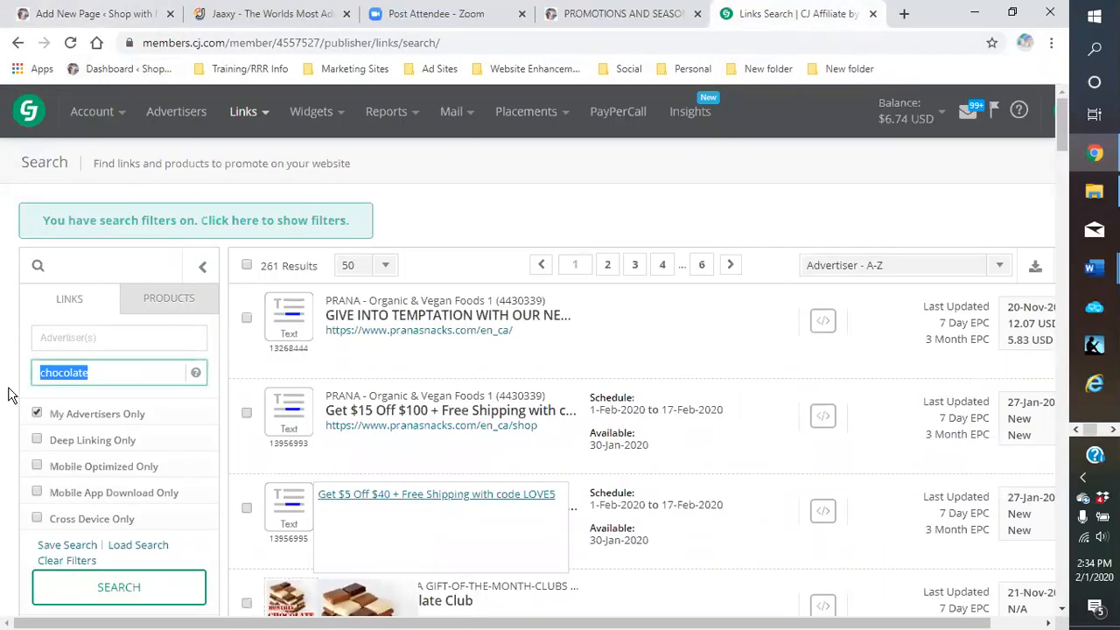
text(steak)
key(Return)
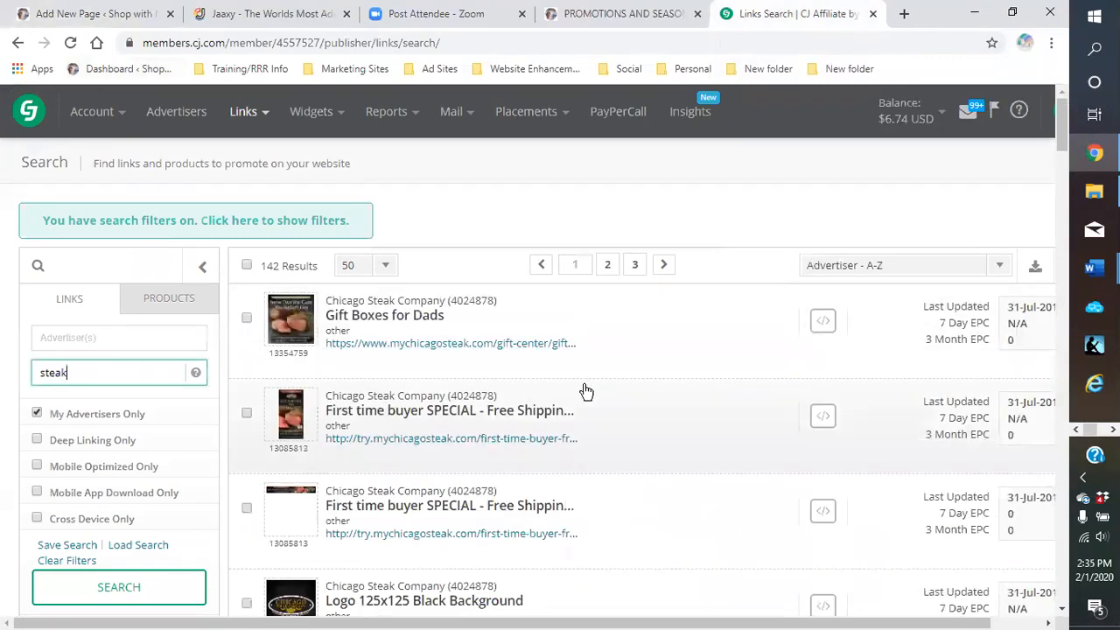
scroll(556, 389, down, 1)
Copy the Click URL for Chicago Steak Company's First time buyer SPECIAL, then return to WordPress
mouse_move(263, 350)
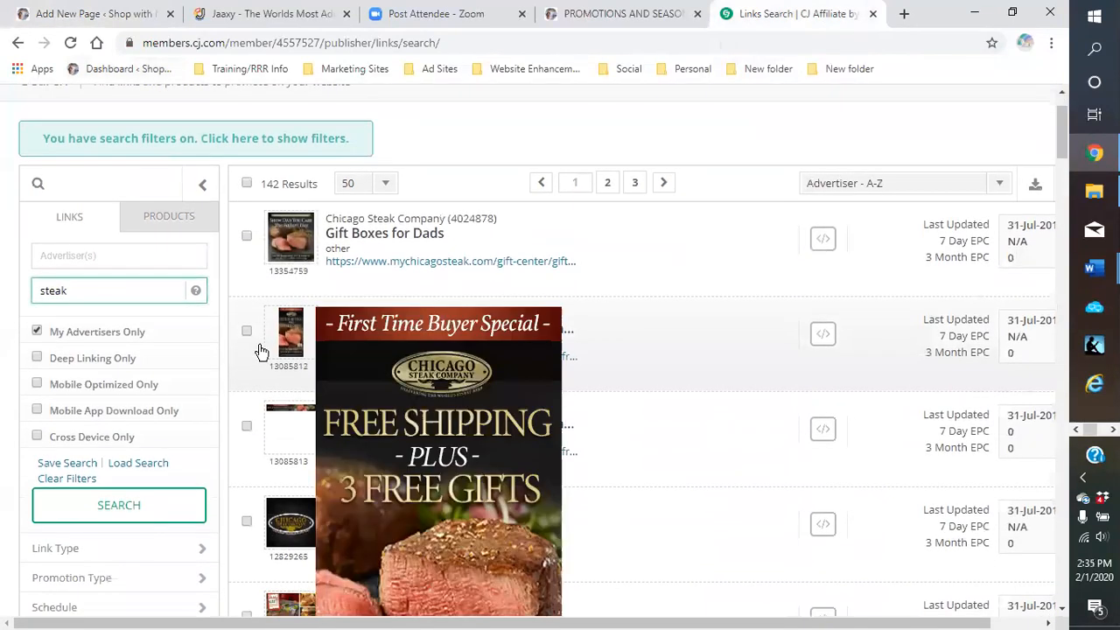
click(672, 361)
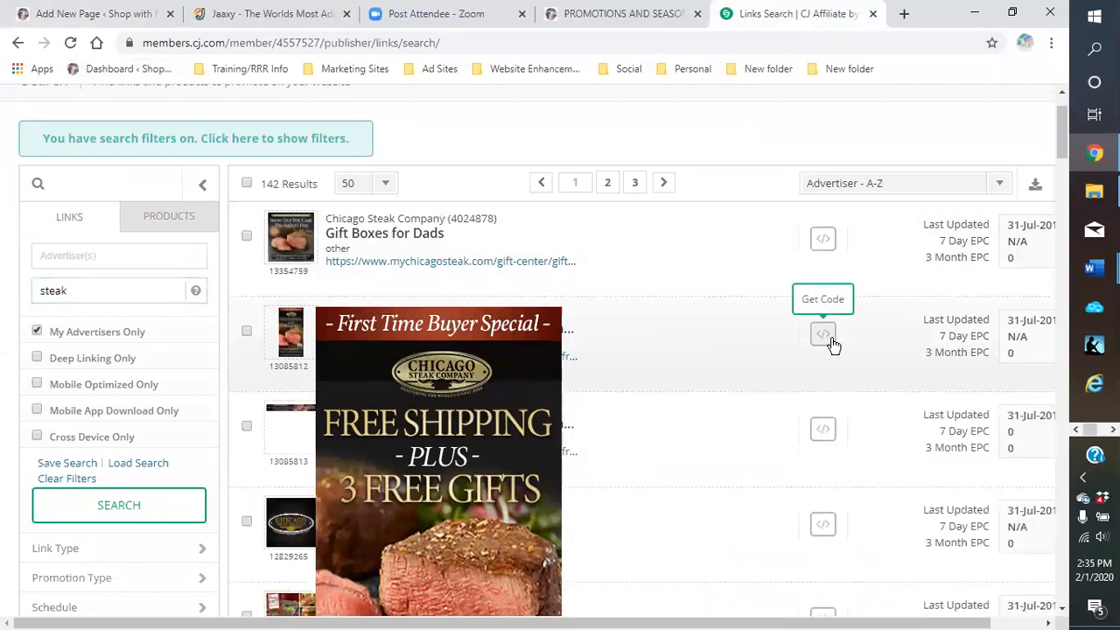
click(823, 334)
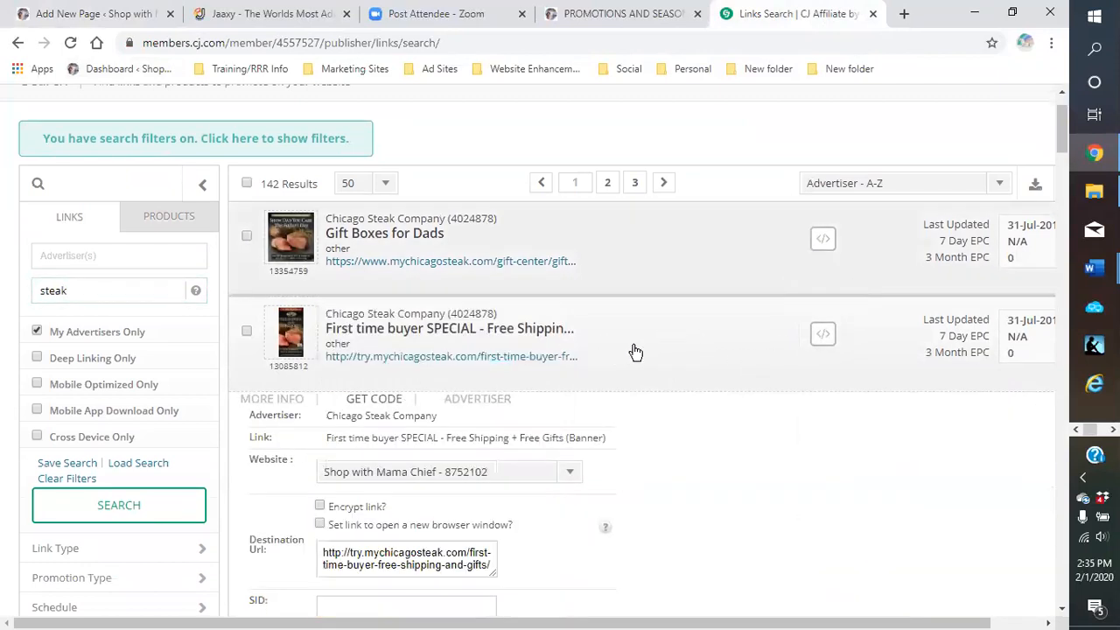
scroll(612, 354, down, 4)
click(461, 344)
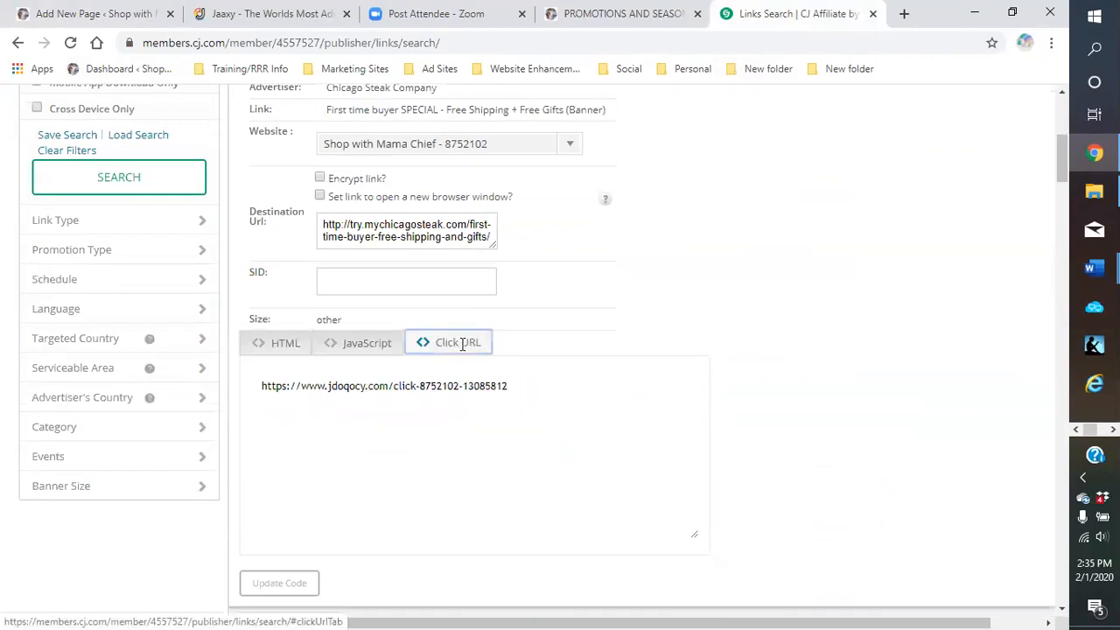
drag(524, 390, 256, 392)
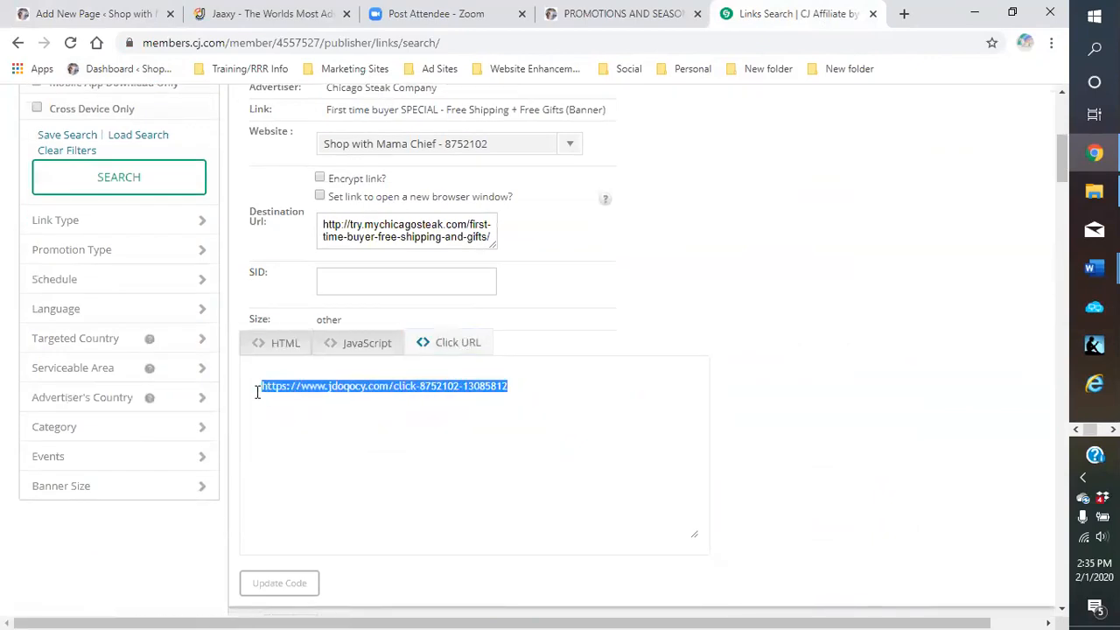
right_click(271, 387)
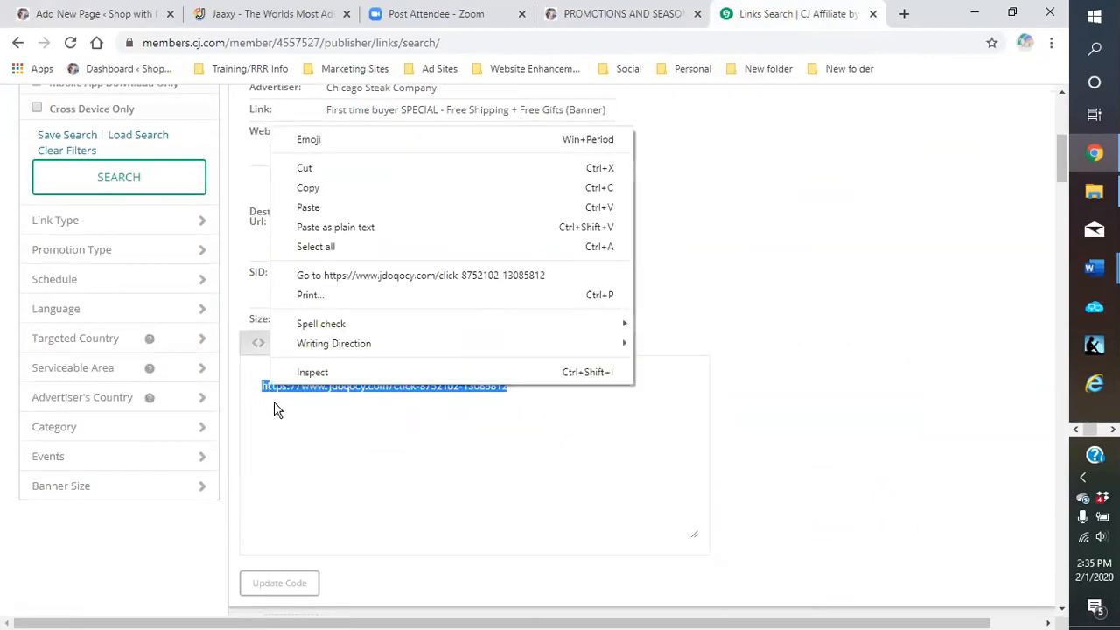
click(333, 191)
click(118, 14)
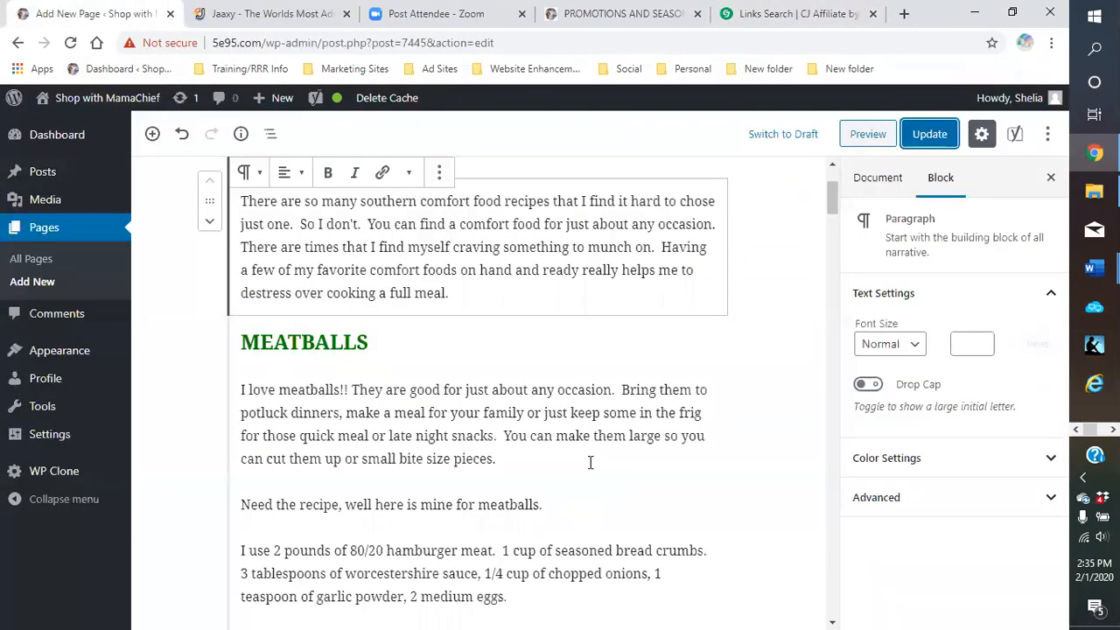
Link 'hamburger meat' in the meatball recipe to the steak affiliate URL, opening in a new tab
scroll(553, 433, down, 1)
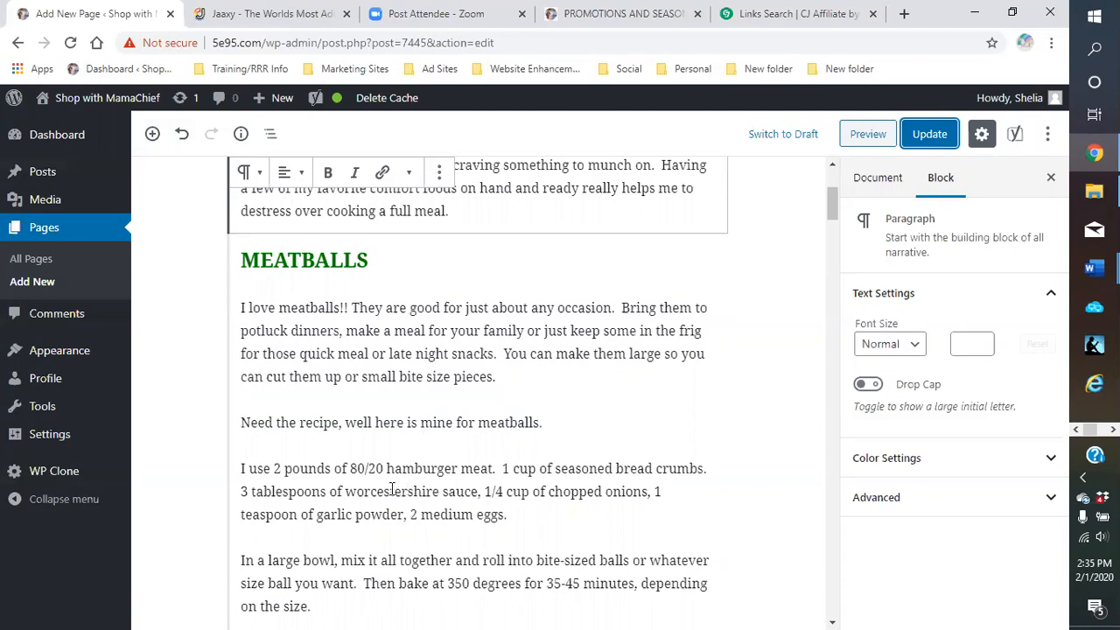
click(348, 468)
click(415, 500)
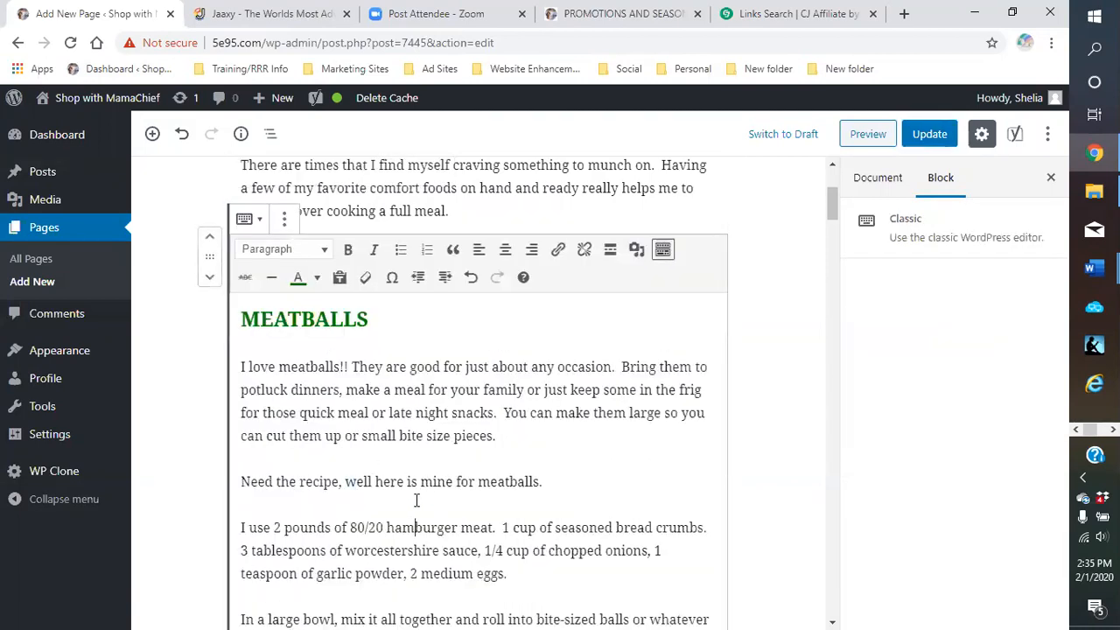
scroll(417, 499, down, 2)
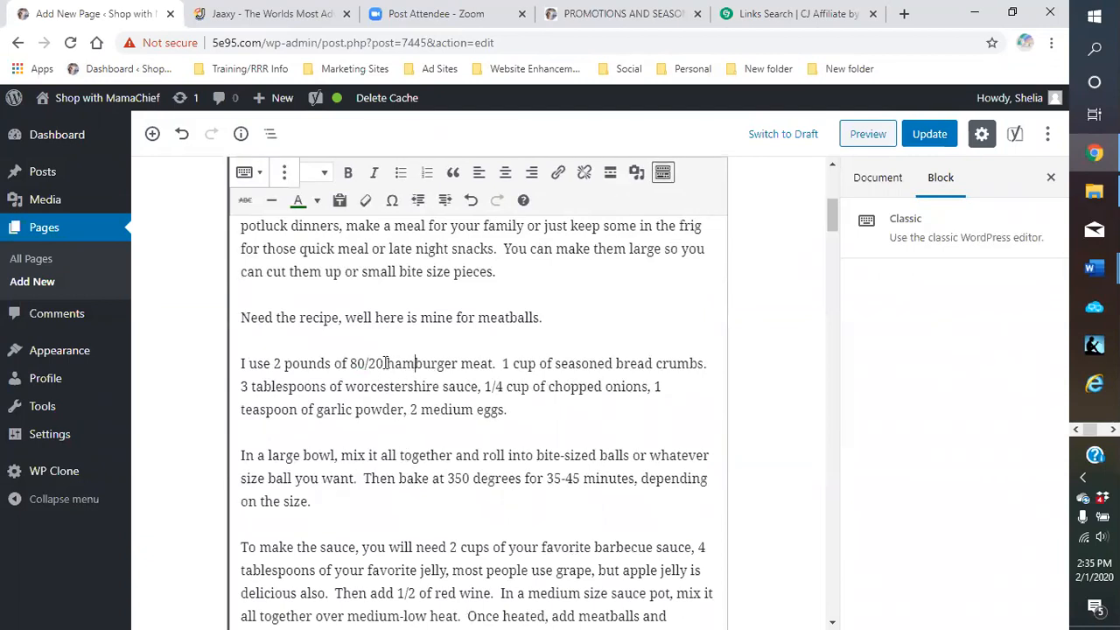
drag(384, 363, 494, 366)
click(557, 172)
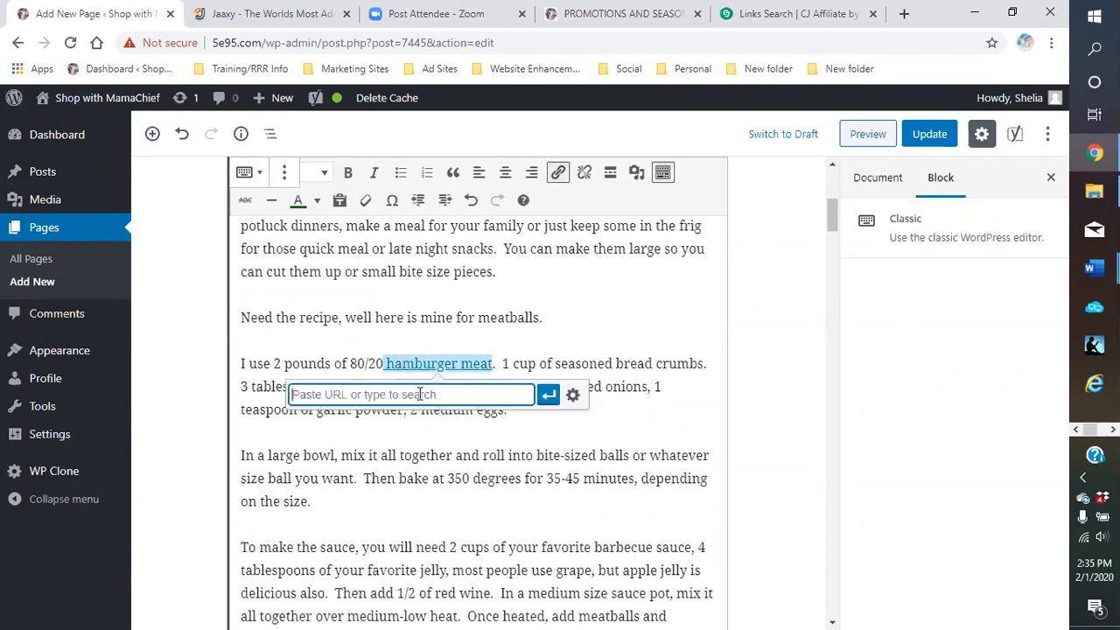
right_click(418, 396)
click(451, 261)
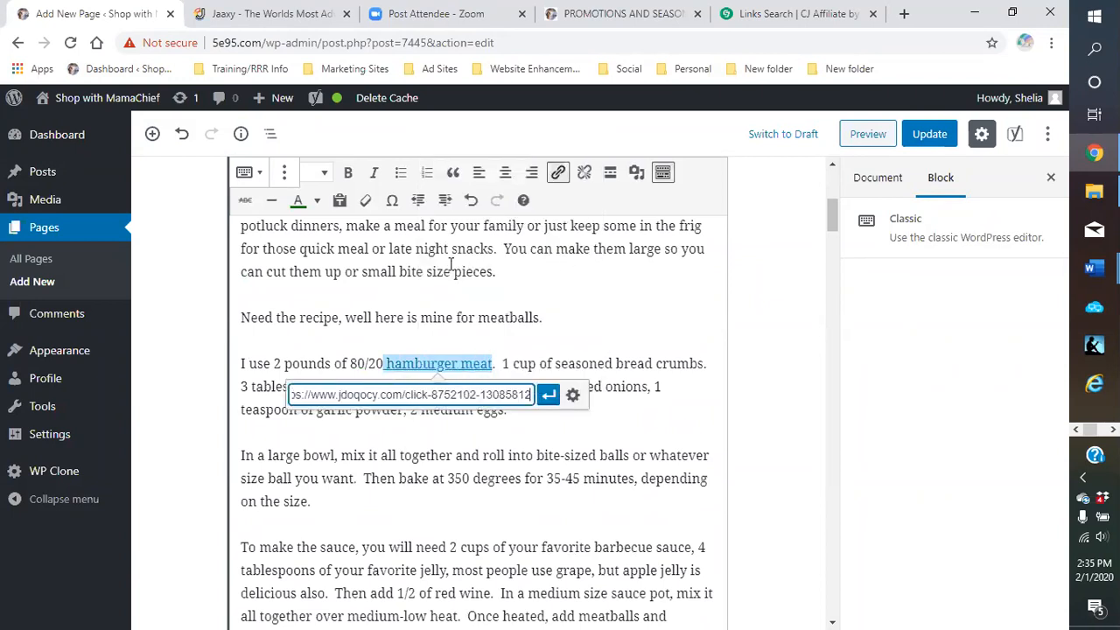
click(572, 394)
click(422, 279)
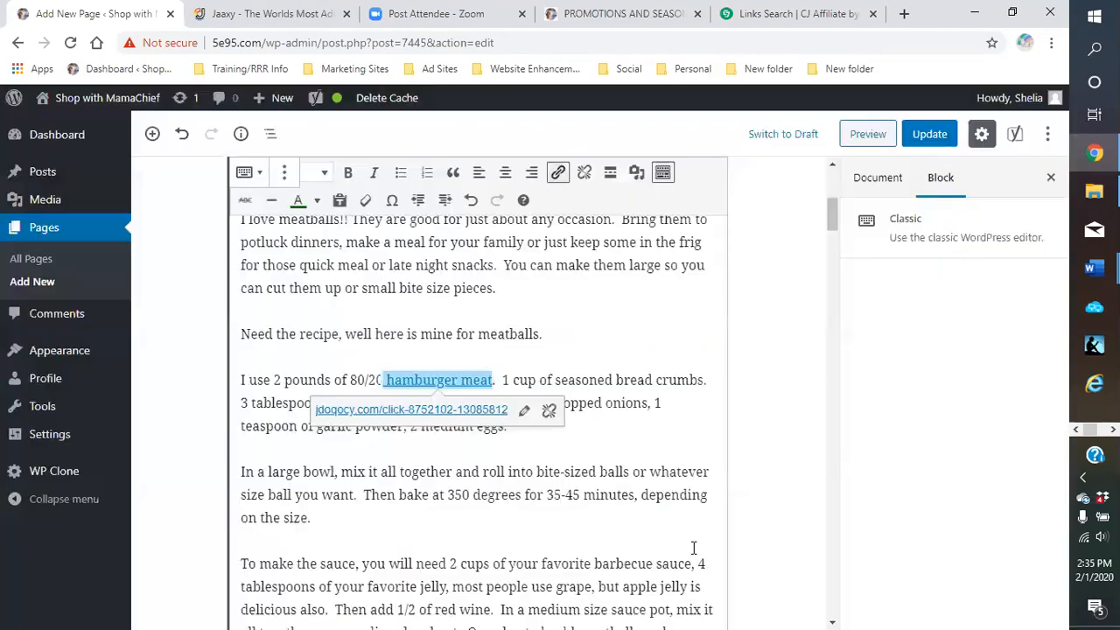
click(687, 547)
Make the linked 'hamburger meat' bold and deselect it
click(316, 201)
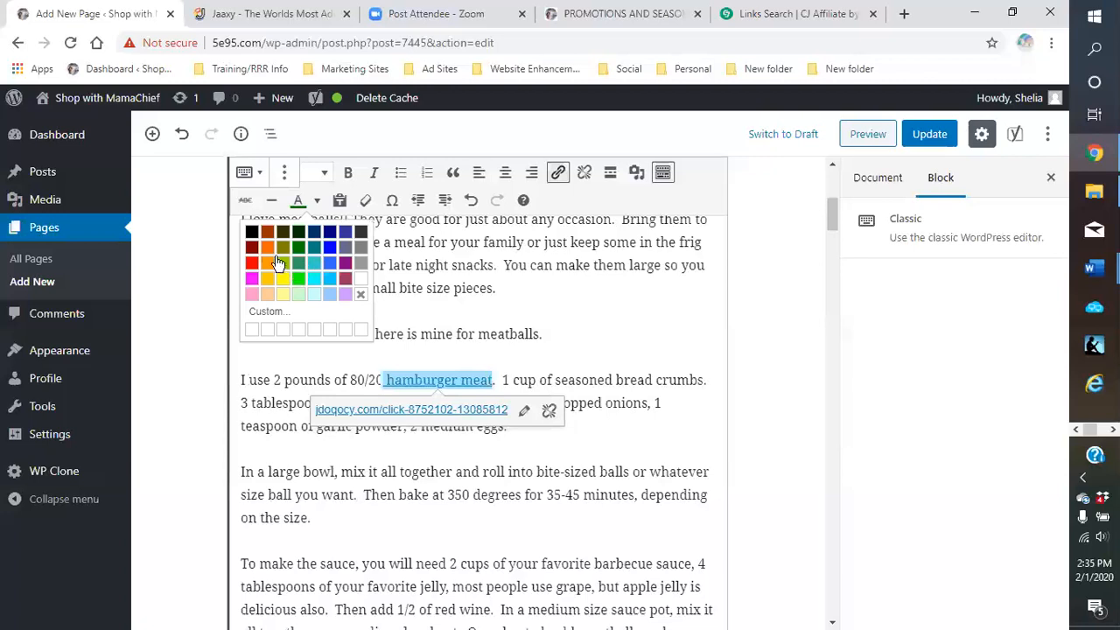
click(267, 231)
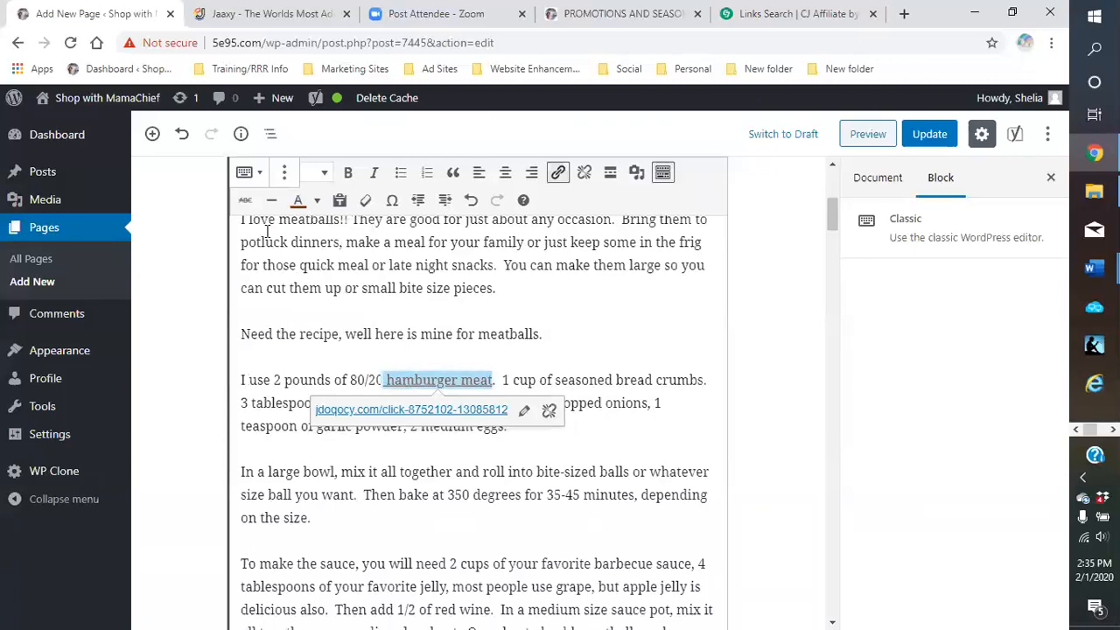
click(348, 173)
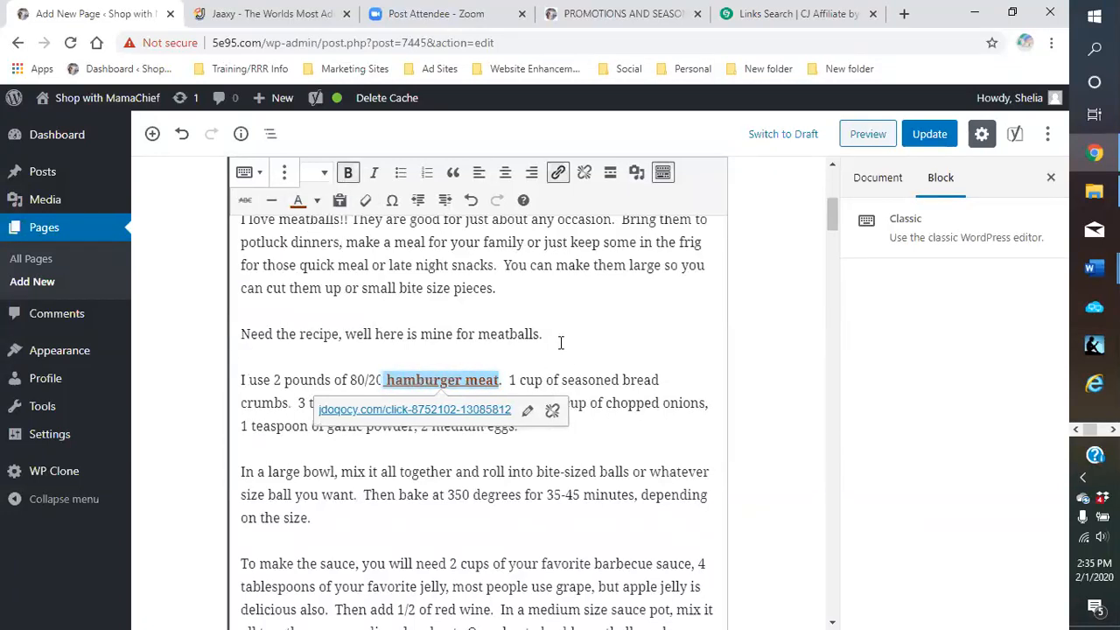
click(561, 342)
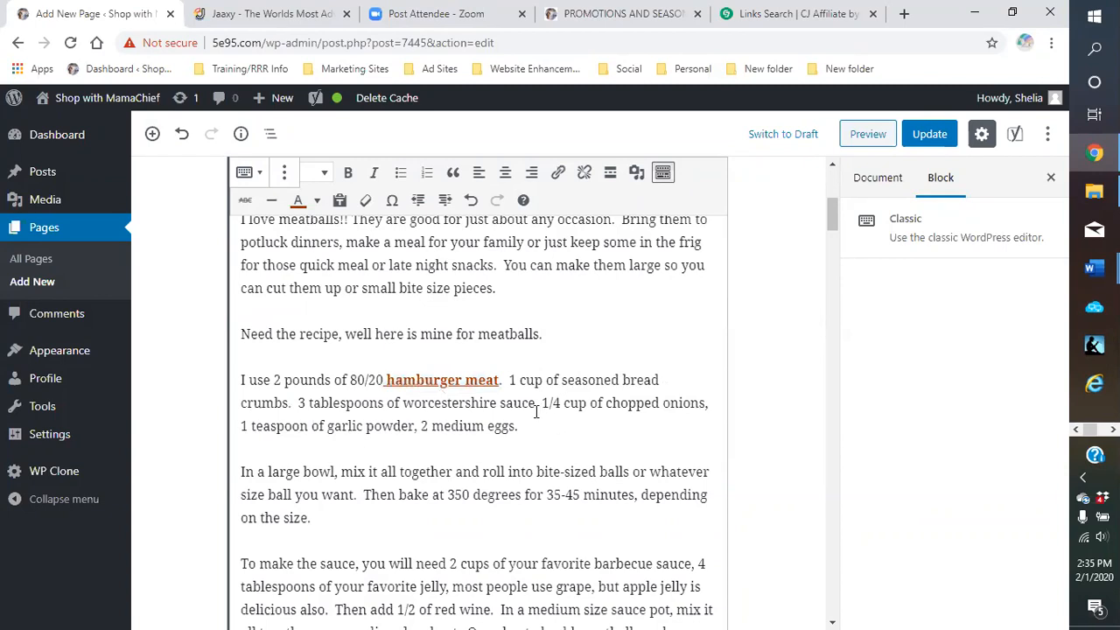
scroll(536, 411, down, 1)
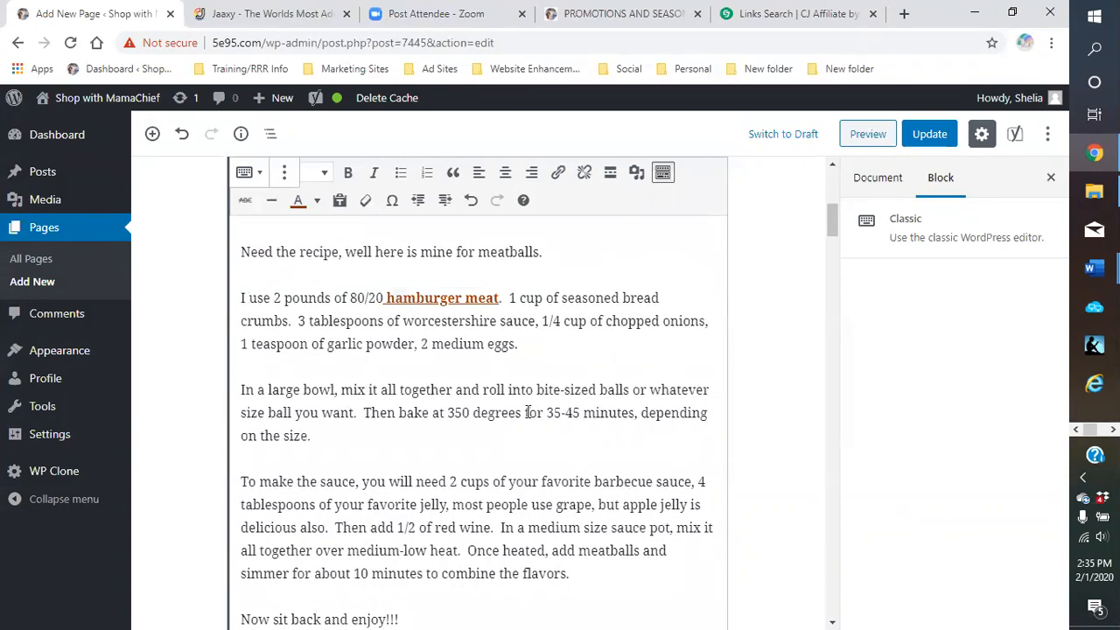
Link 'add meatballs' to the CJ affiliate URL, opening in a new tab
scroll(529, 412, down, 1)
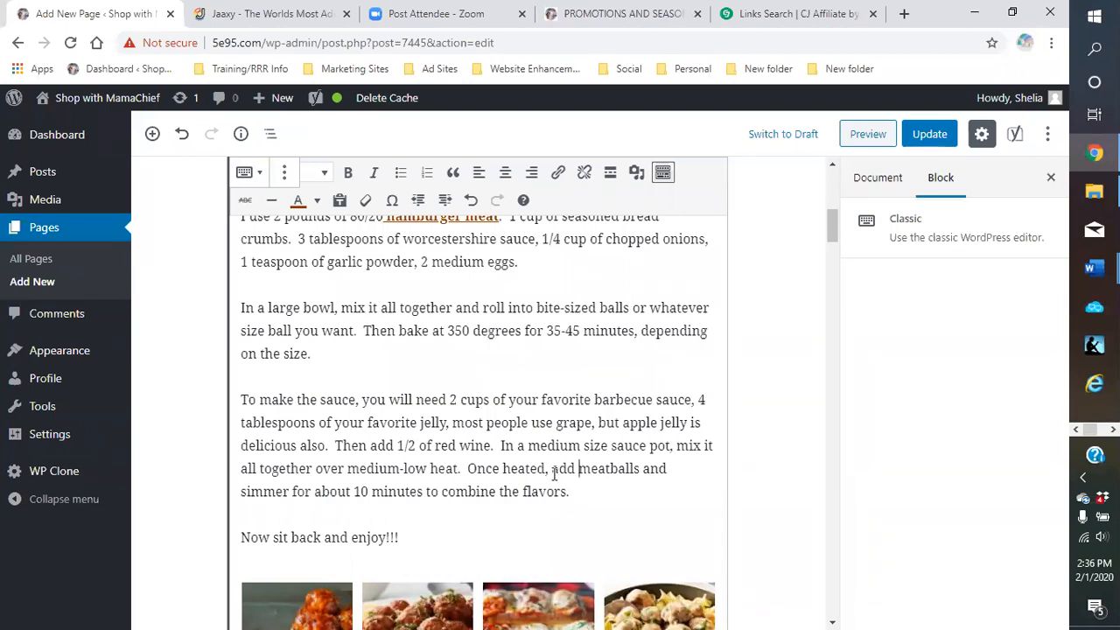
drag(552, 469, 642, 469)
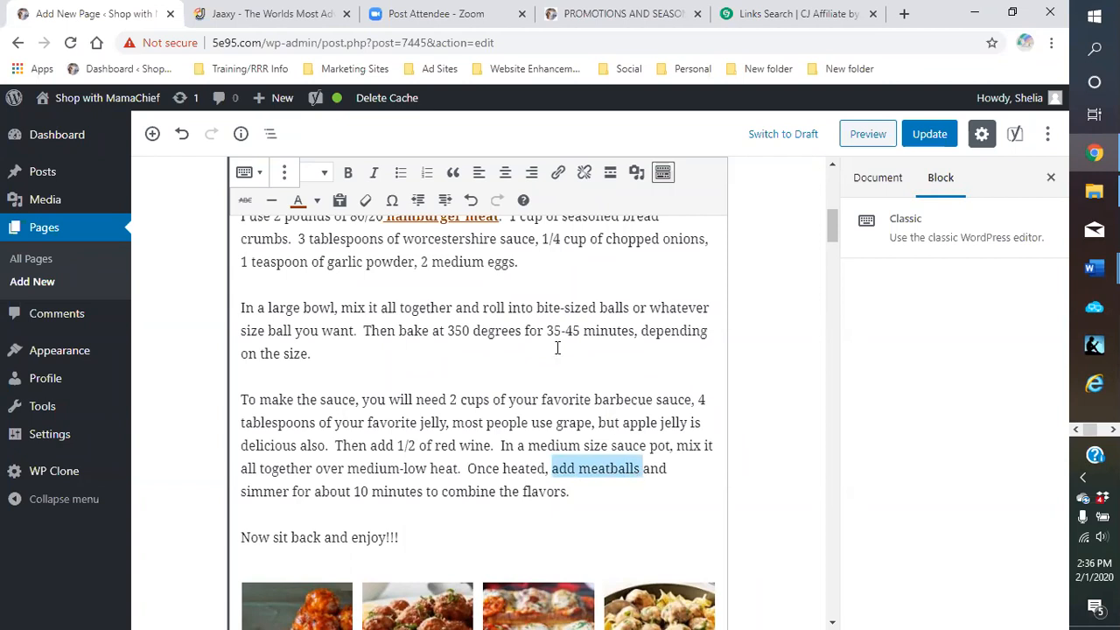
click(559, 174)
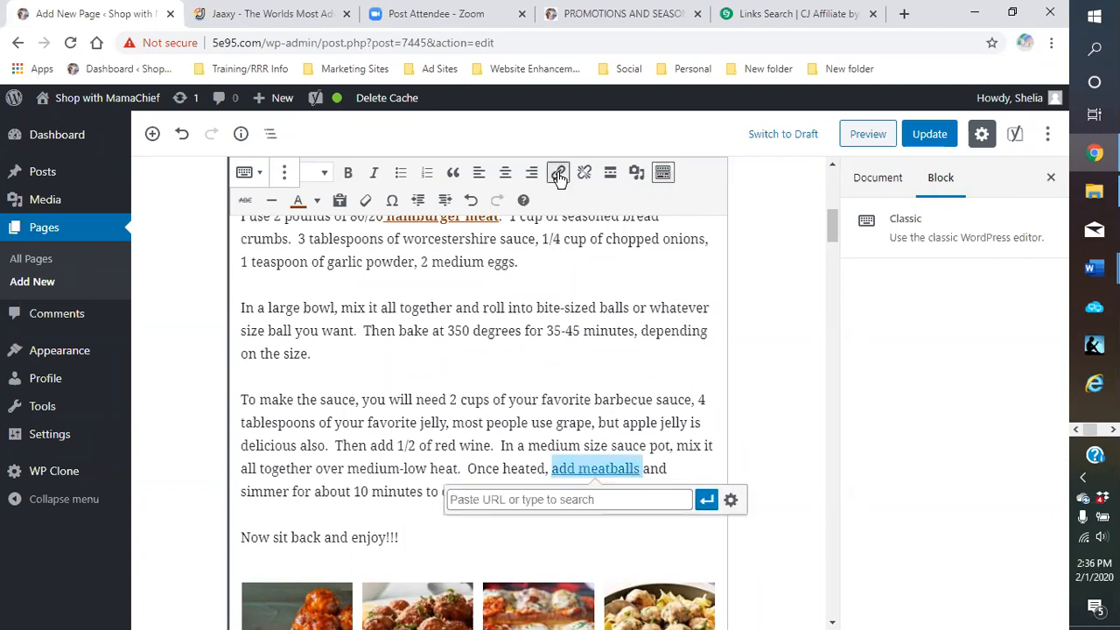
right_click(575, 506)
click(632, 375)
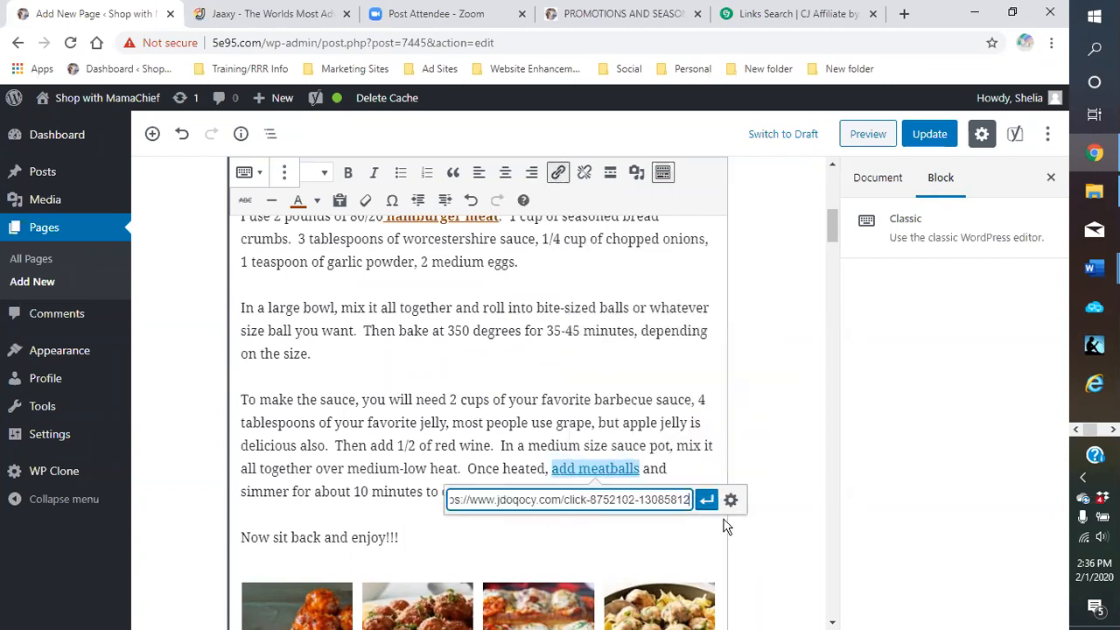
click(731, 499)
click(422, 249)
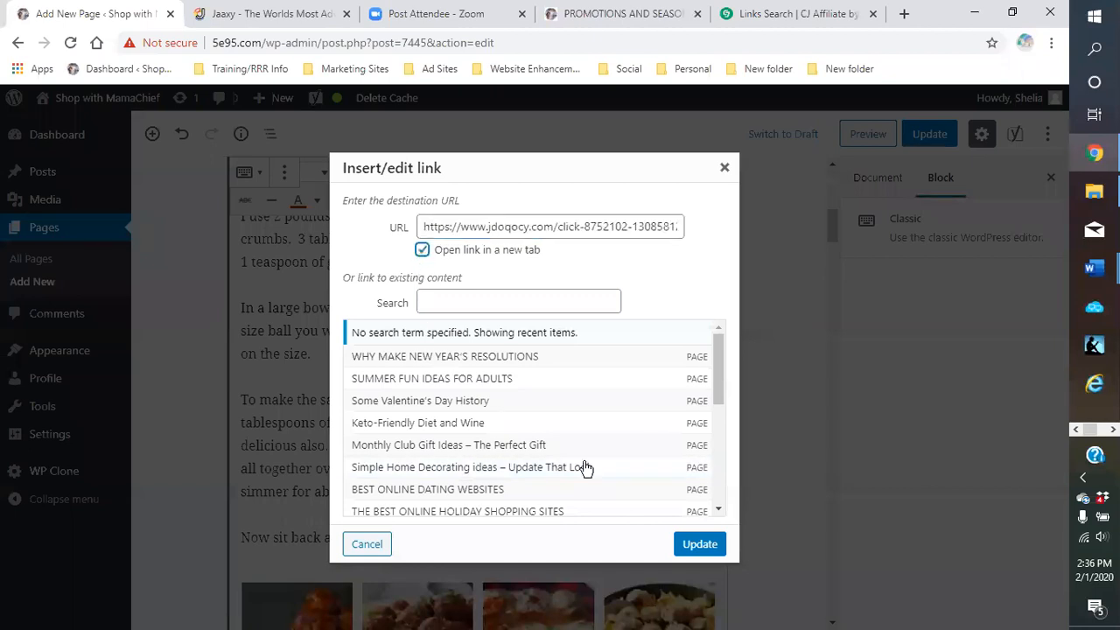
click(700, 544)
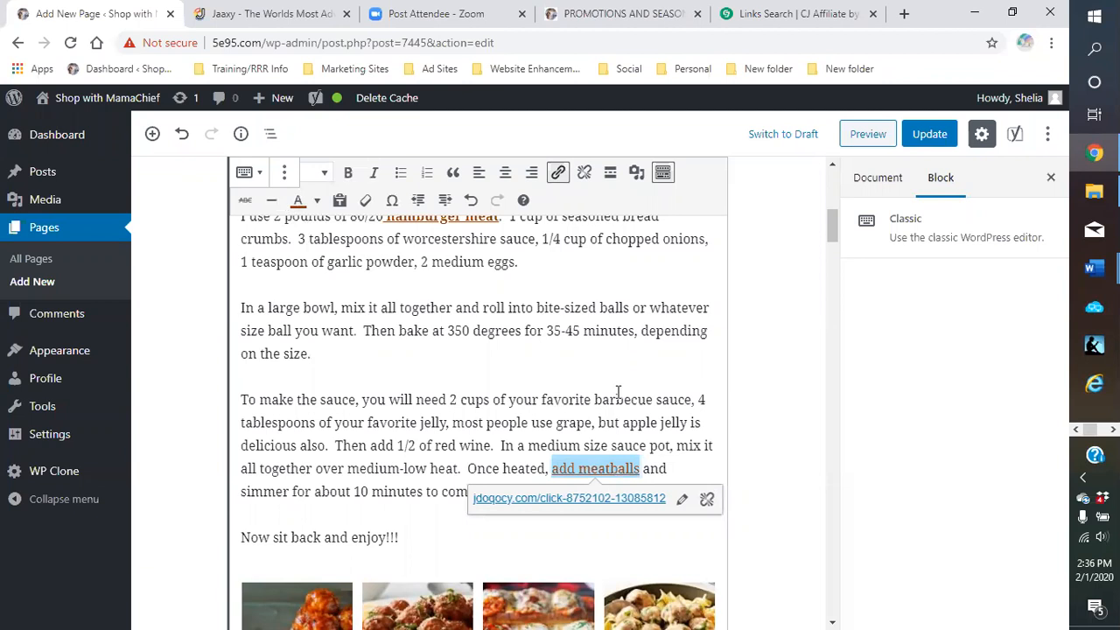
Bold 'add meatballs' and update the recipe page
click(347, 173)
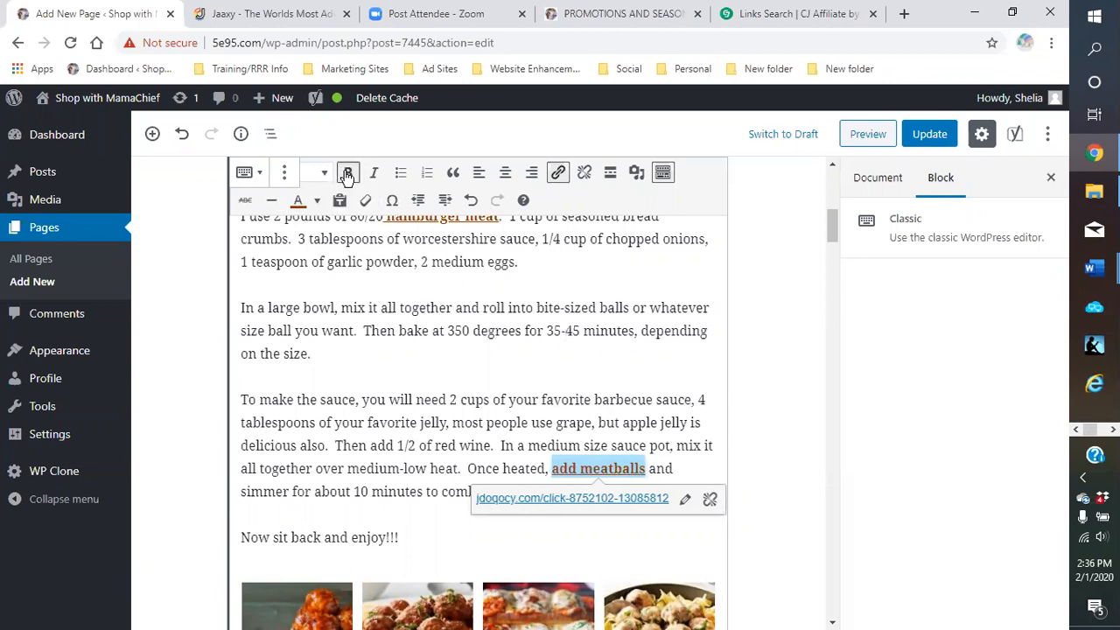
click(649, 307)
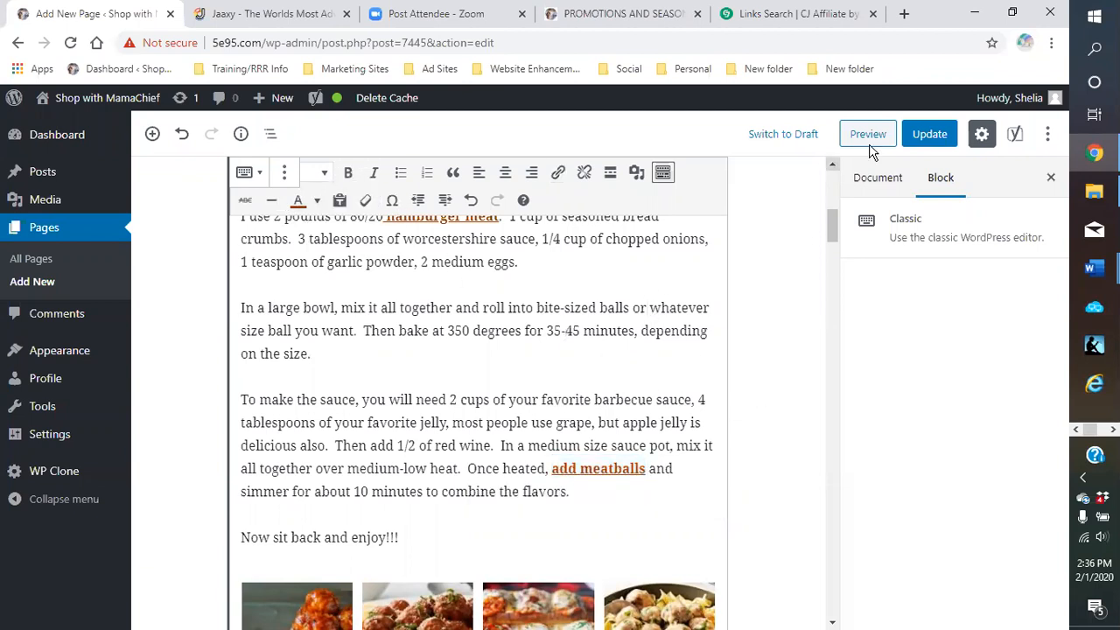
click(931, 135)
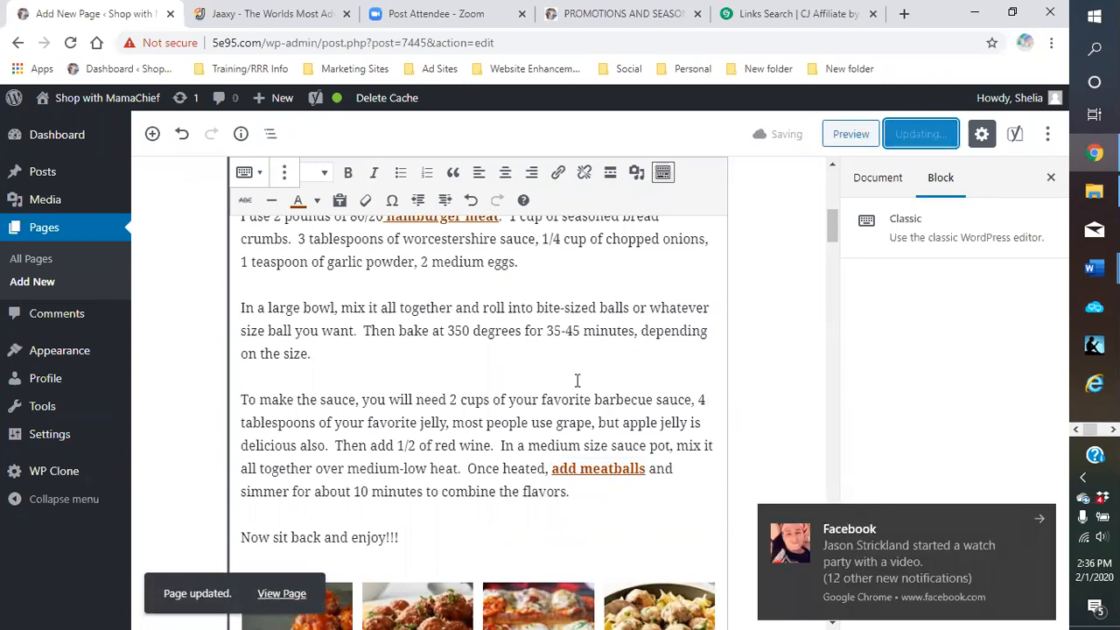
click(1041, 519)
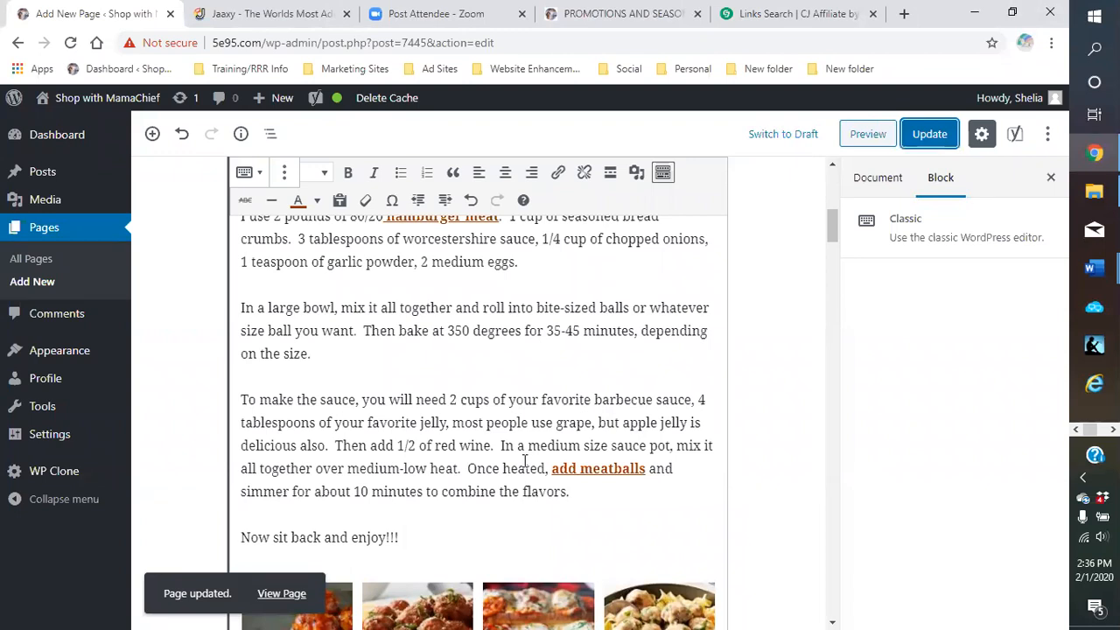
In CJ Affiliate, collapse the expanded link code panel
click(809, 20)
scroll(617, 373, up, 3)
click(658, 183)
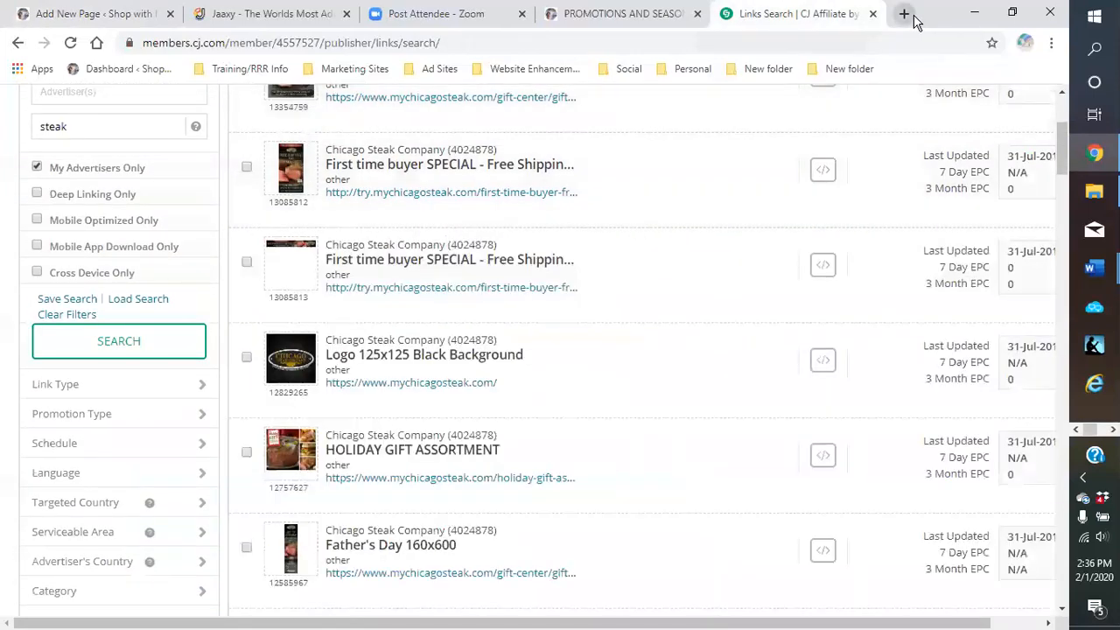
Open ClickBank from the Marketing Sites bookmarks in a new tab and sign in
click(904, 16)
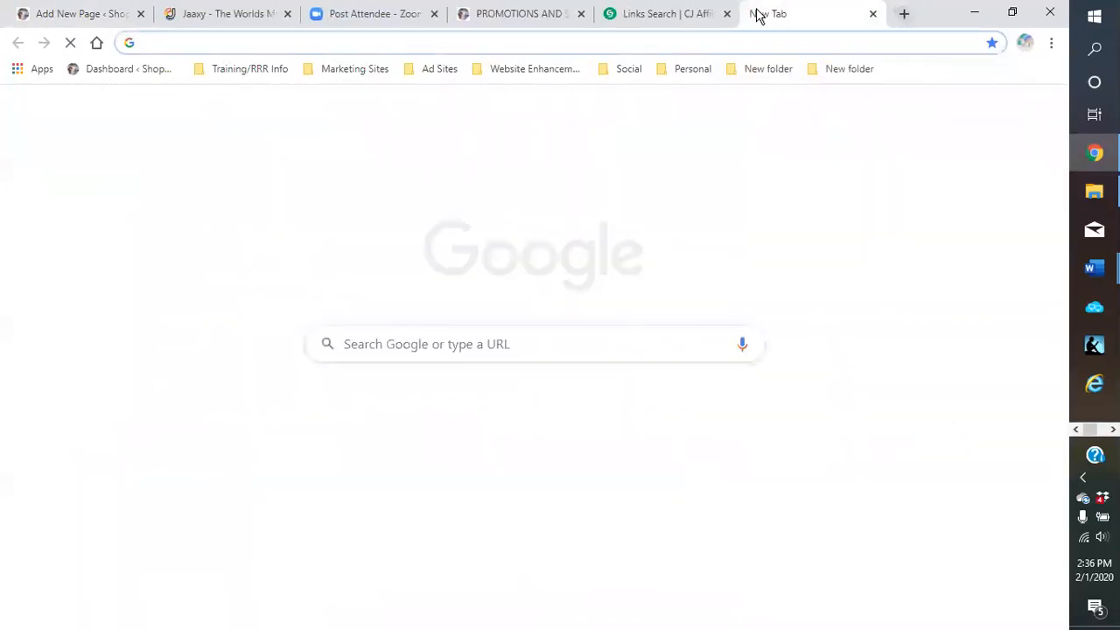
click(356, 74)
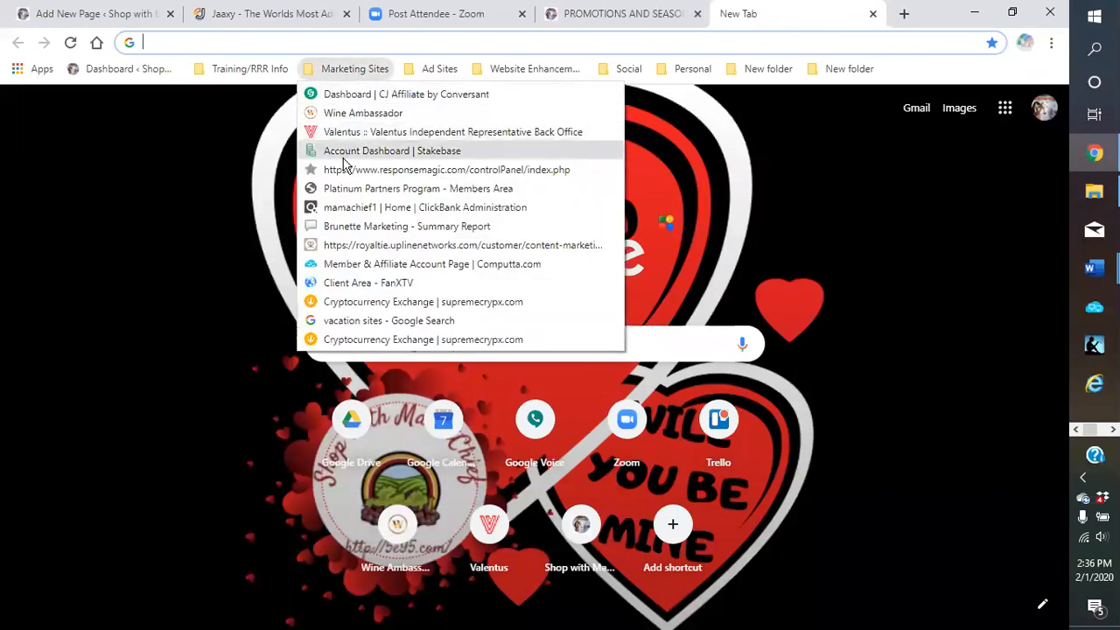
click(350, 207)
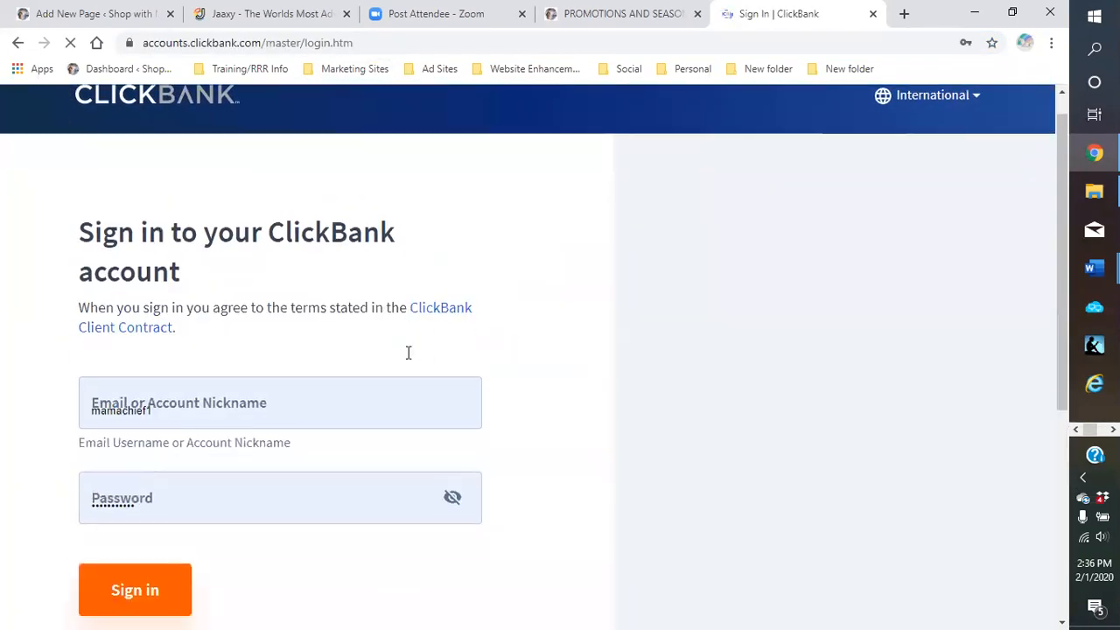
scroll(180, 408, down, 3)
click(125, 374)
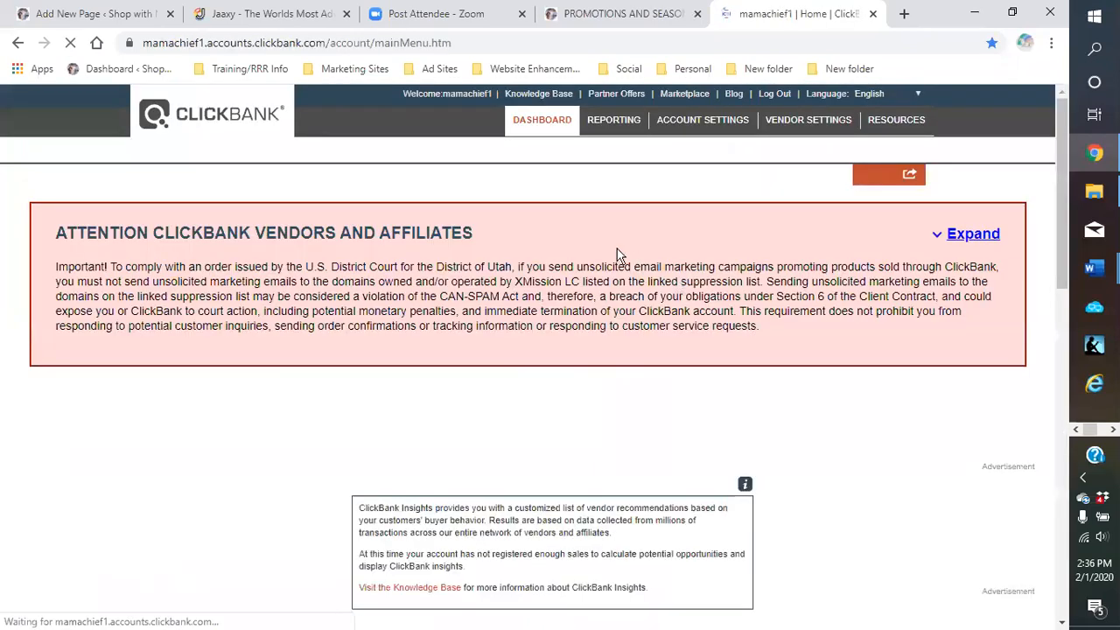
scroll(645, 179, up, 1)
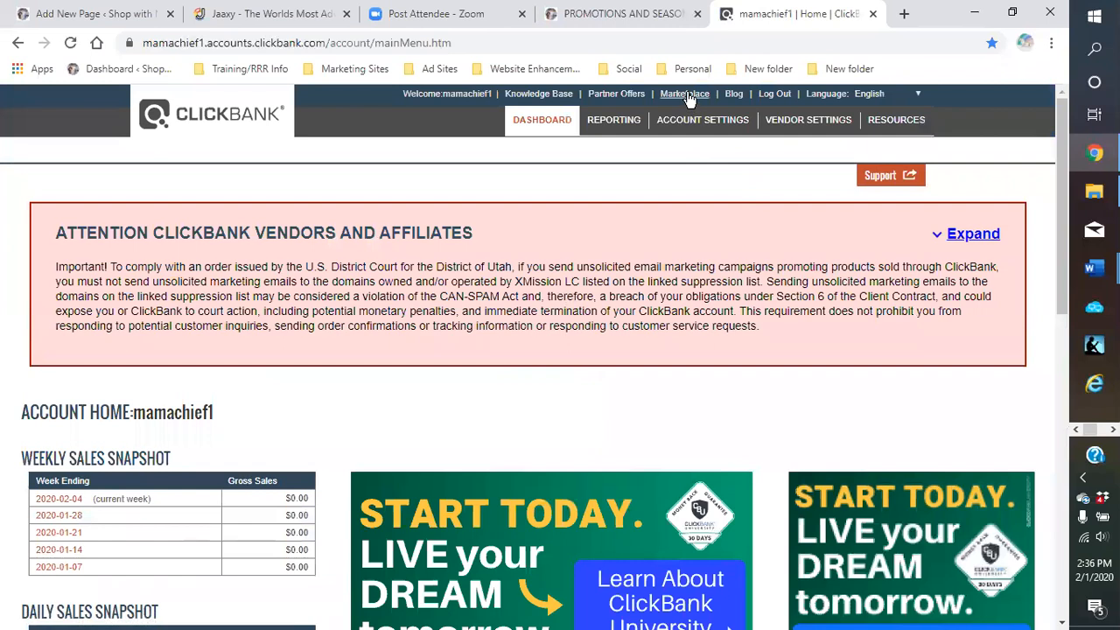
Search the ClickBank Marketplace for 'recipes' and browse the 264 results
click(676, 93)
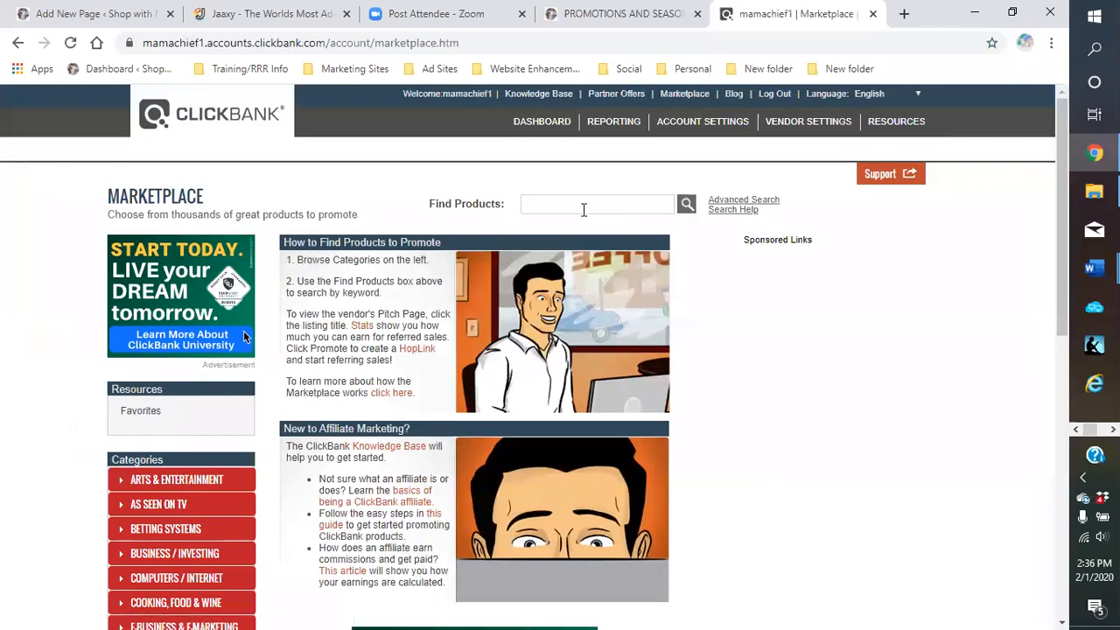
click(563, 206)
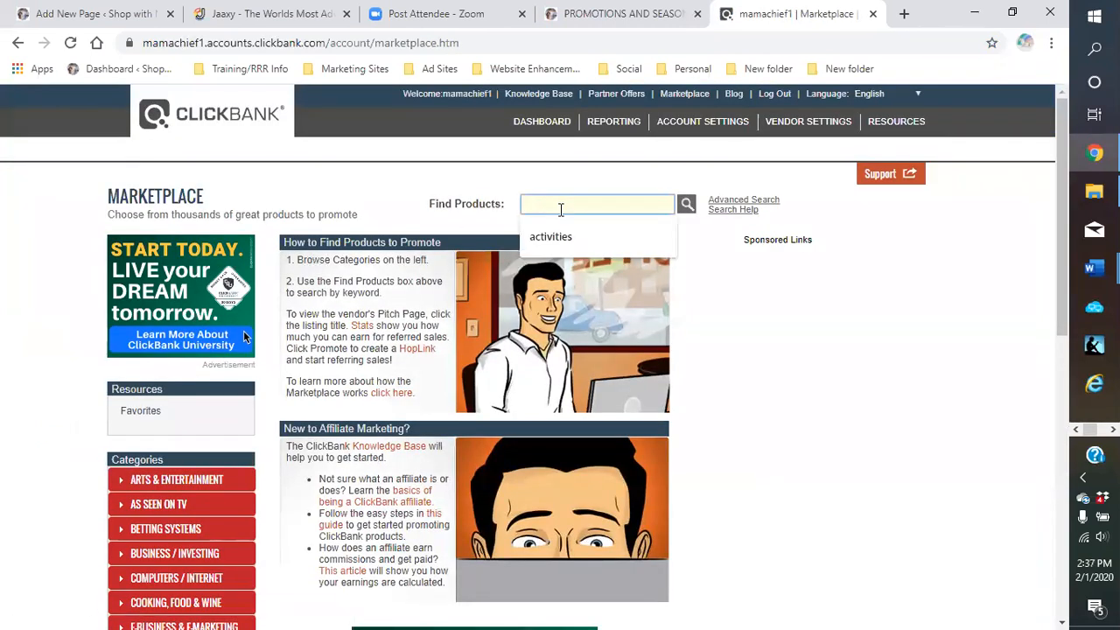
text(recipes)
key(Return)
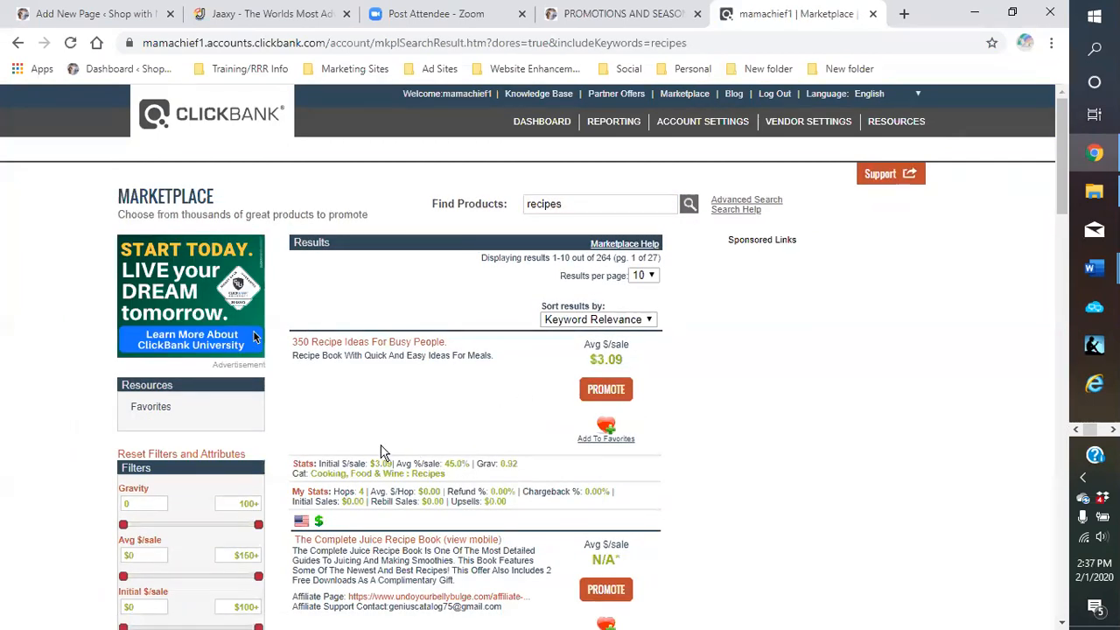
scroll(371, 320, down, 2)
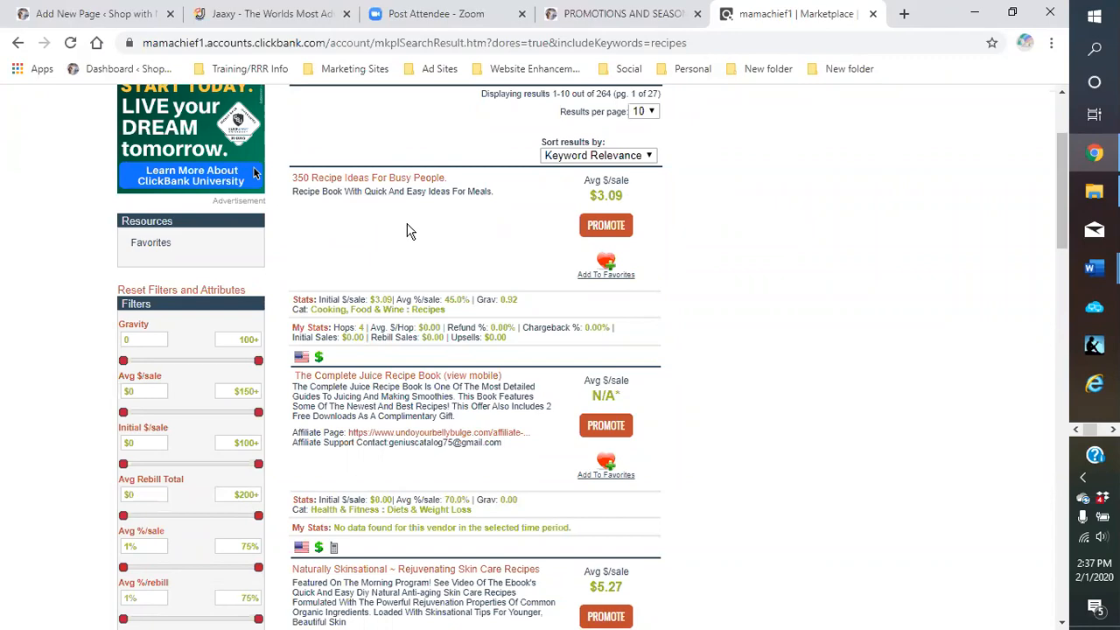
scroll(411, 232, down, 3)
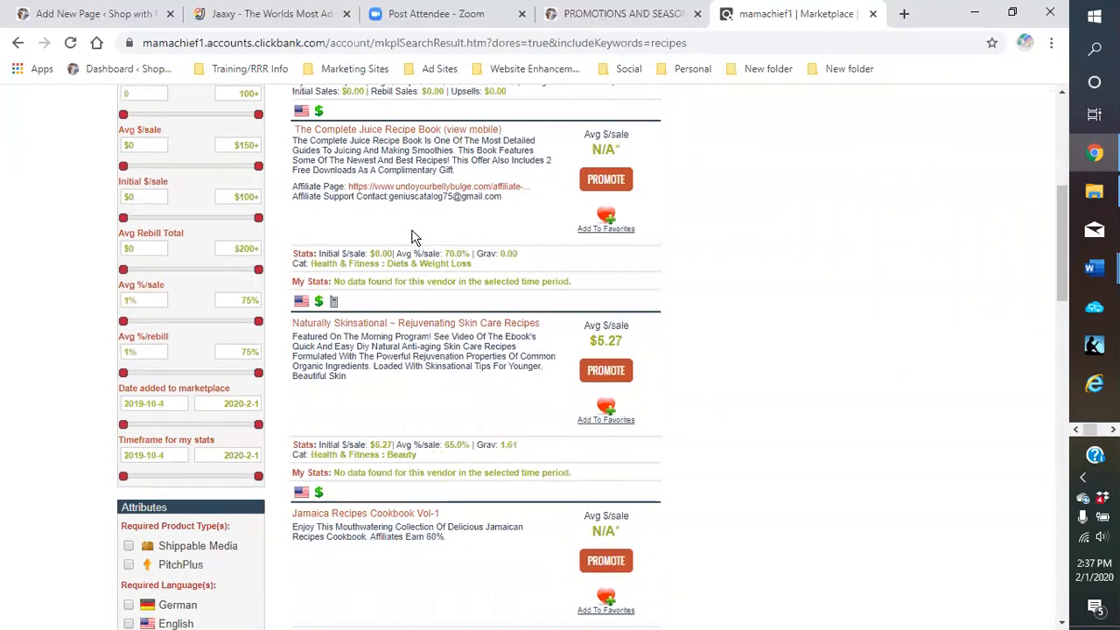
scroll(415, 238, down, 3)
scroll(415, 238, down, 4)
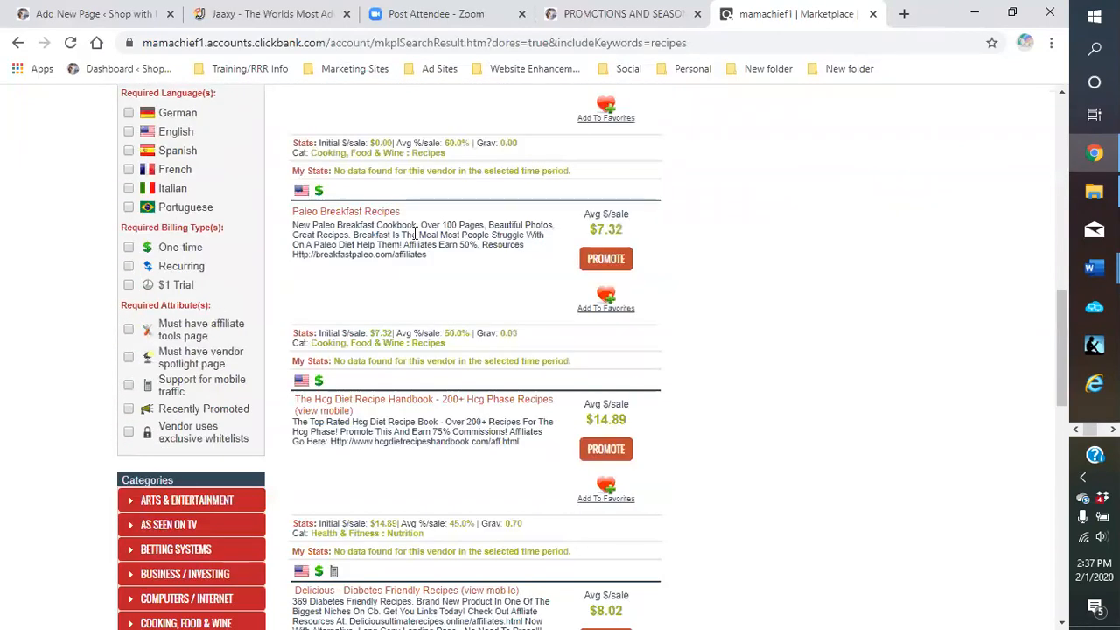
scroll(415, 238, down, 4)
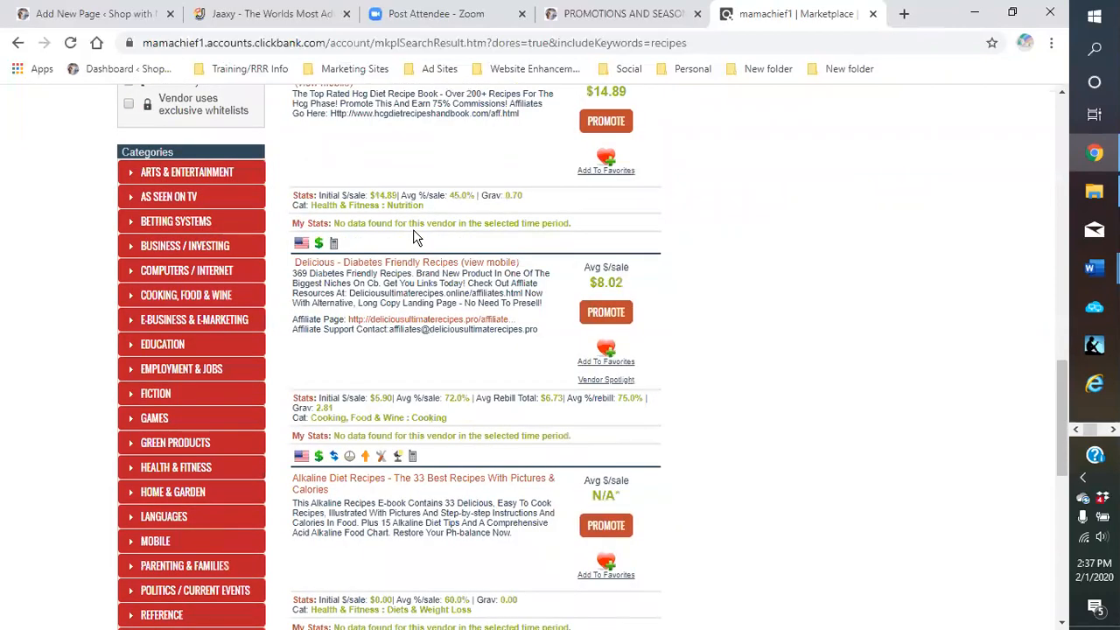
scroll(413, 230, down, 3)
scroll(416, 237, down, 3)
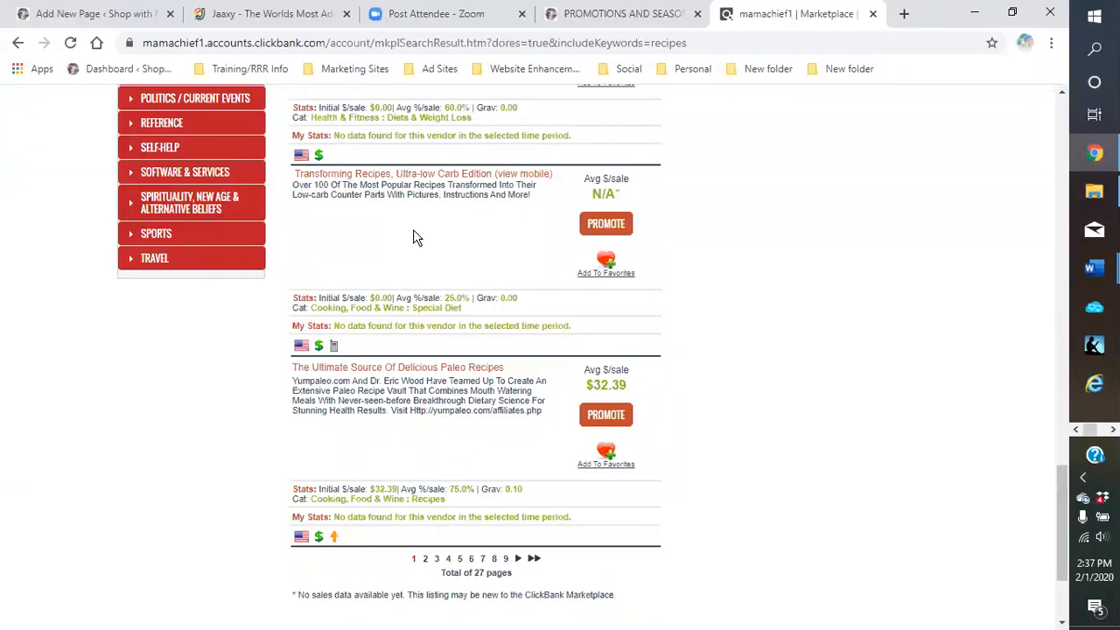
scroll(415, 236, up, 13)
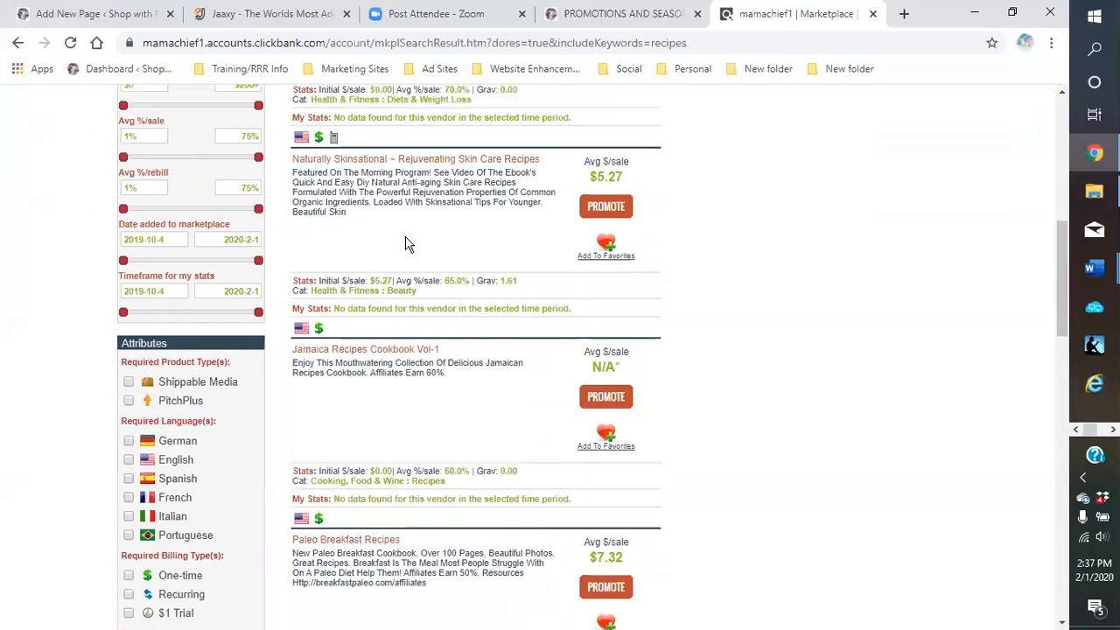
scroll(405, 244, up, 6)
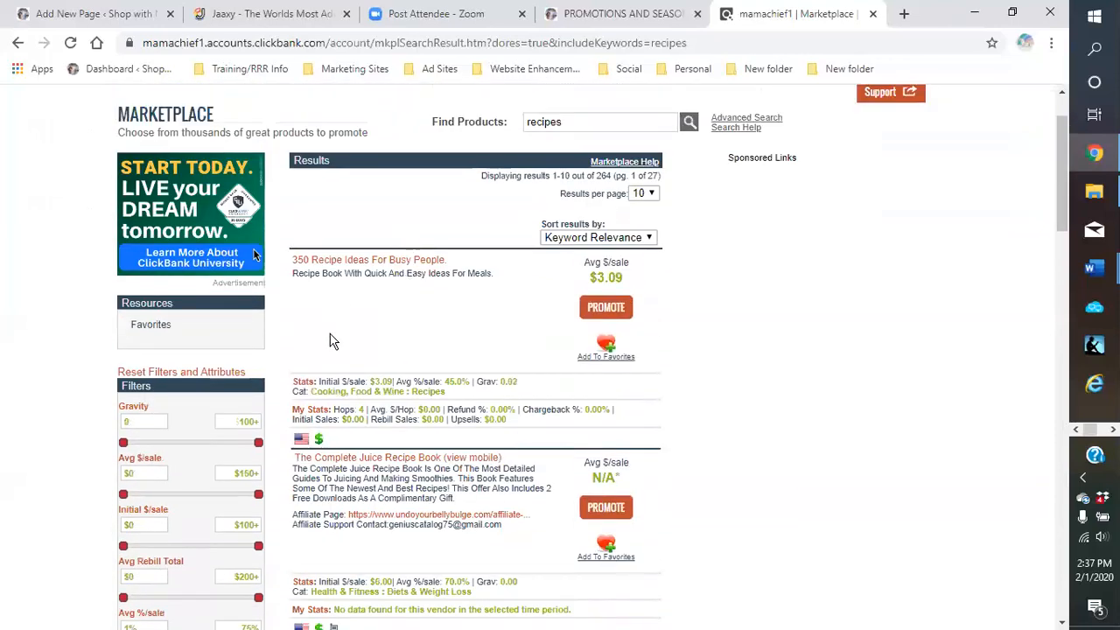
Generate and copy the HopLink for 350 Recipe Ideas For Busy People, then close the generator
click(608, 309)
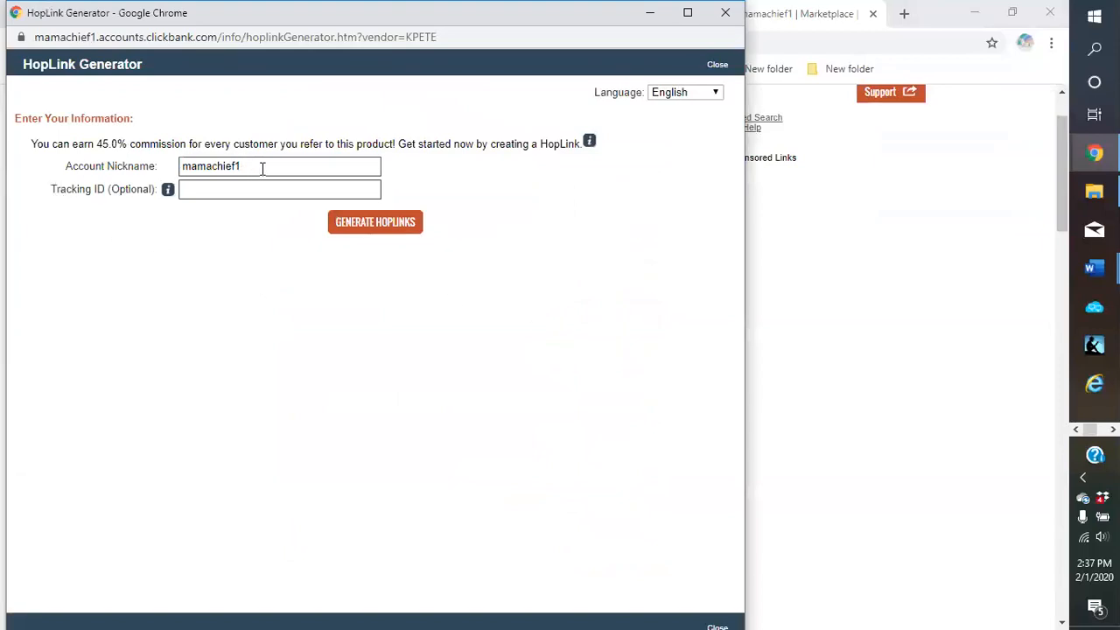
click(378, 226)
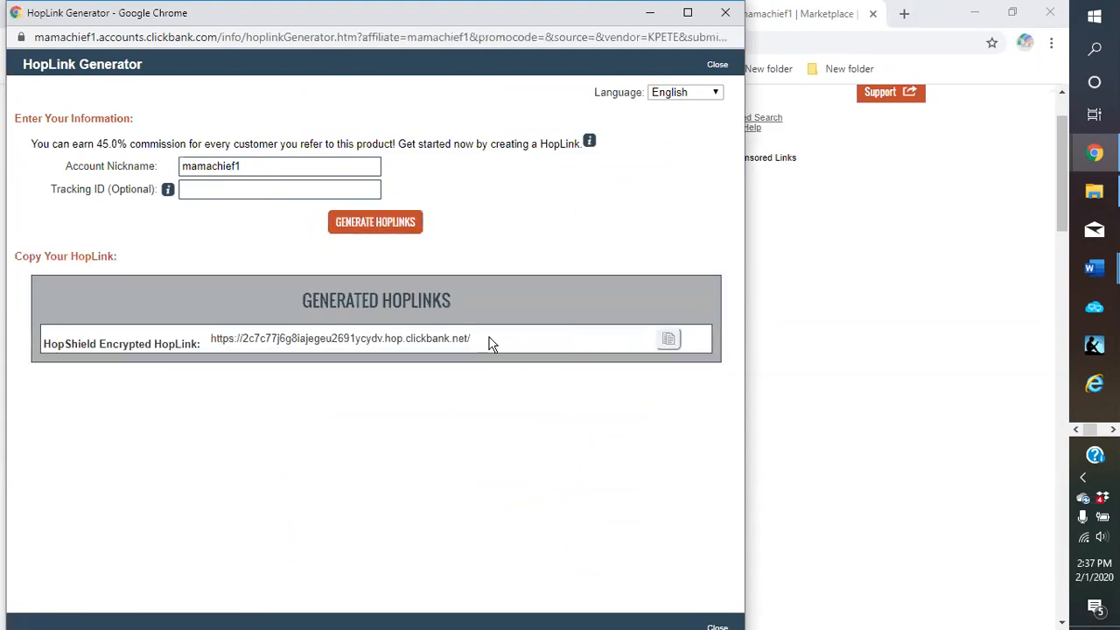
drag(473, 344, 220, 337)
right_click(213, 341)
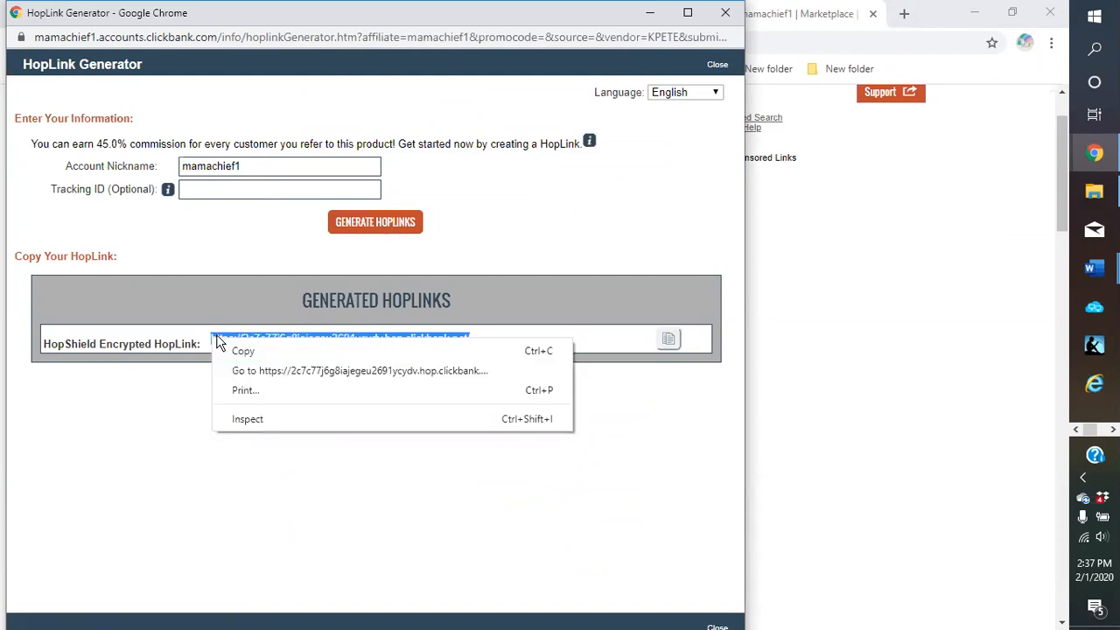
click(249, 351)
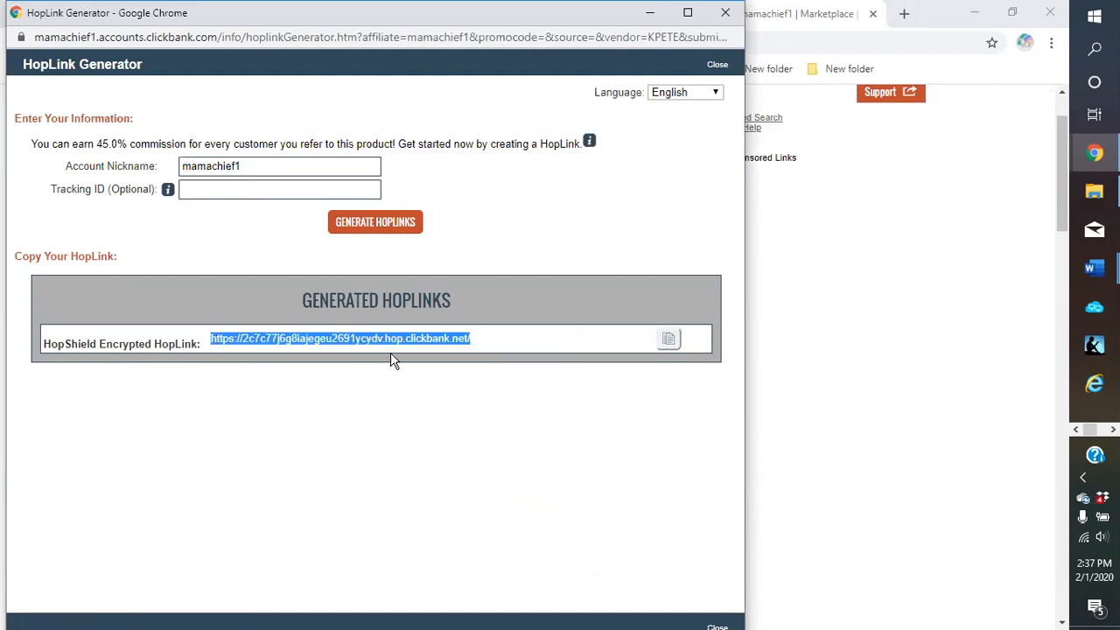
click(670, 342)
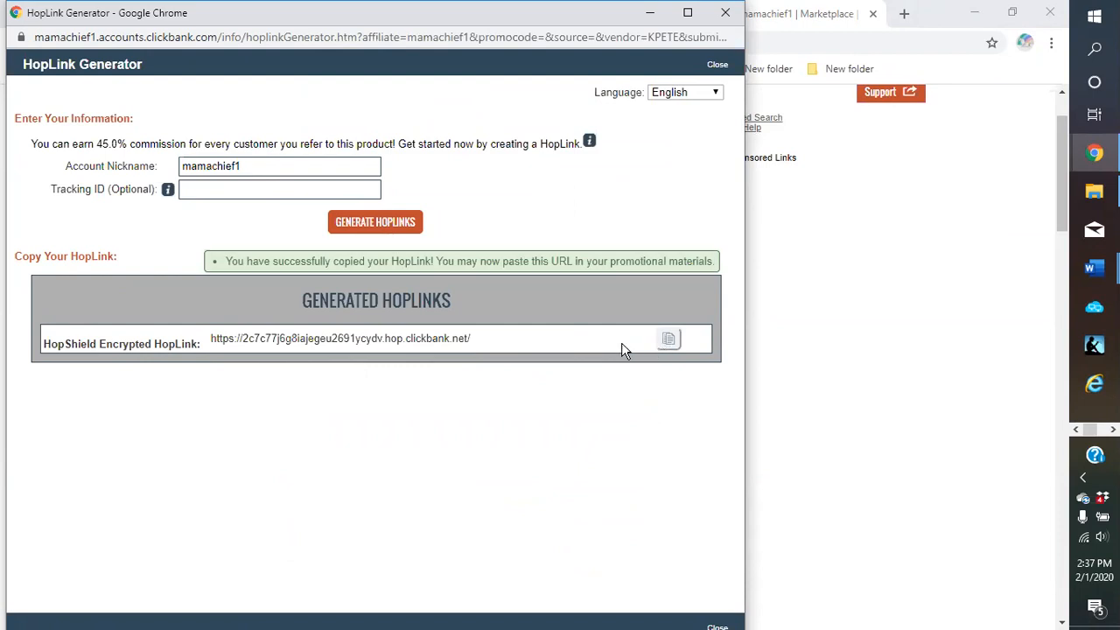
click(652, 13)
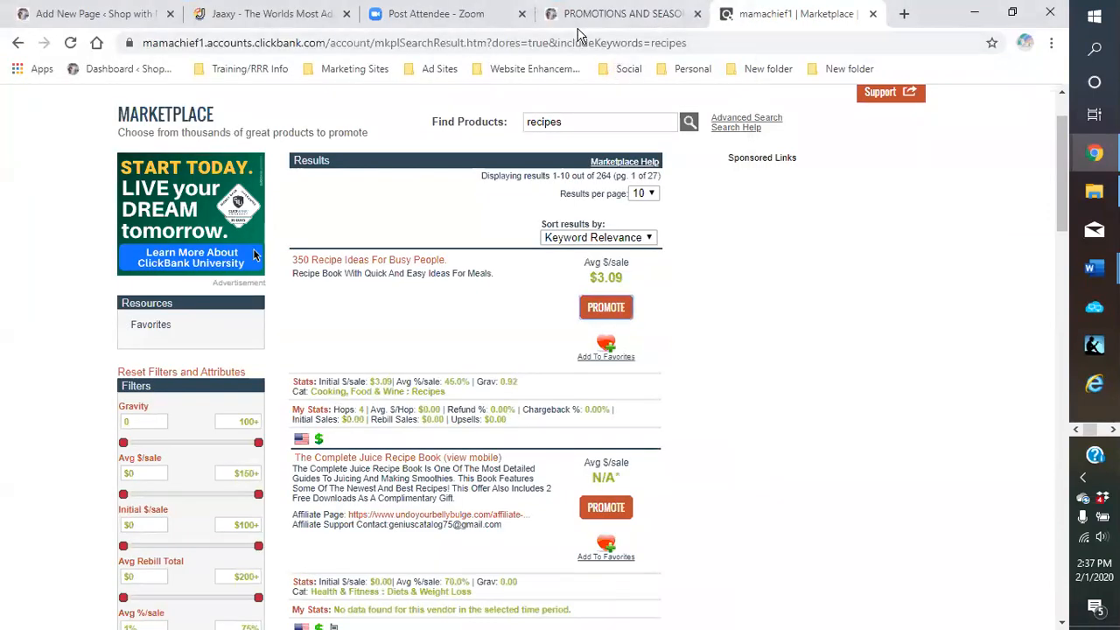
Back in the WordPress editor, select 'comfort food recipes' in the intro paragraph
click(118, 14)
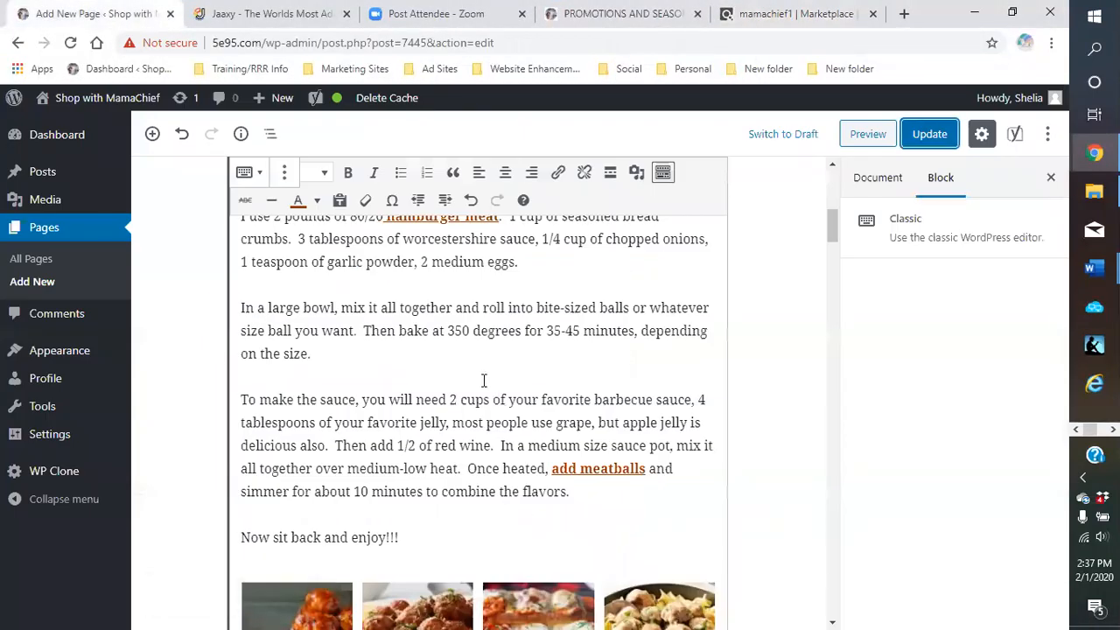
scroll(482, 381, up, 8)
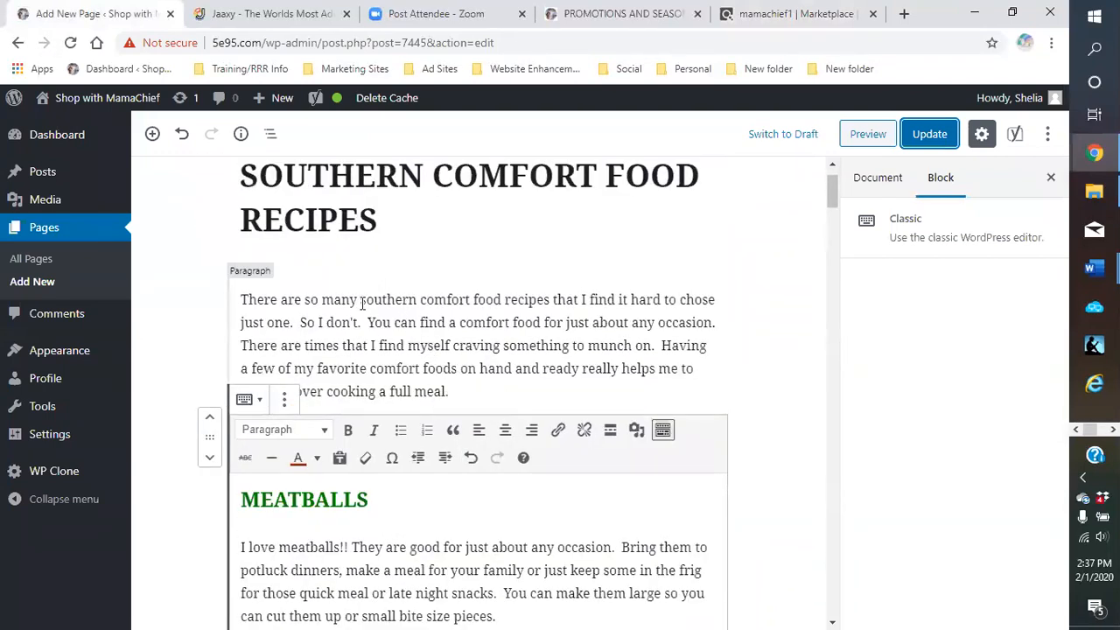
drag(362, 300, 546, 300)
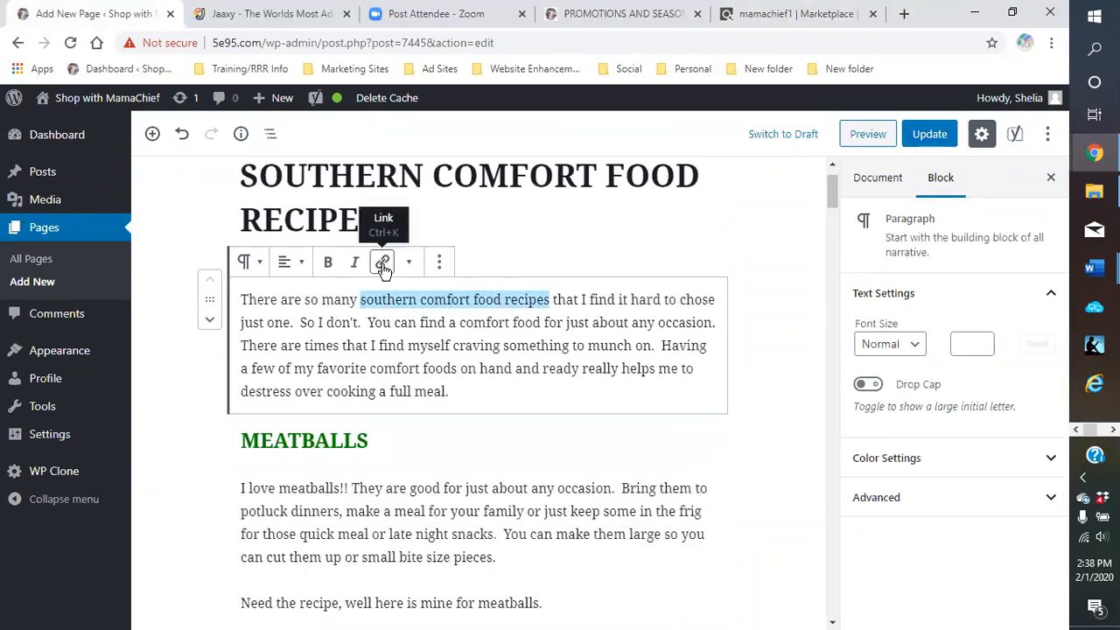
click(438, 323)
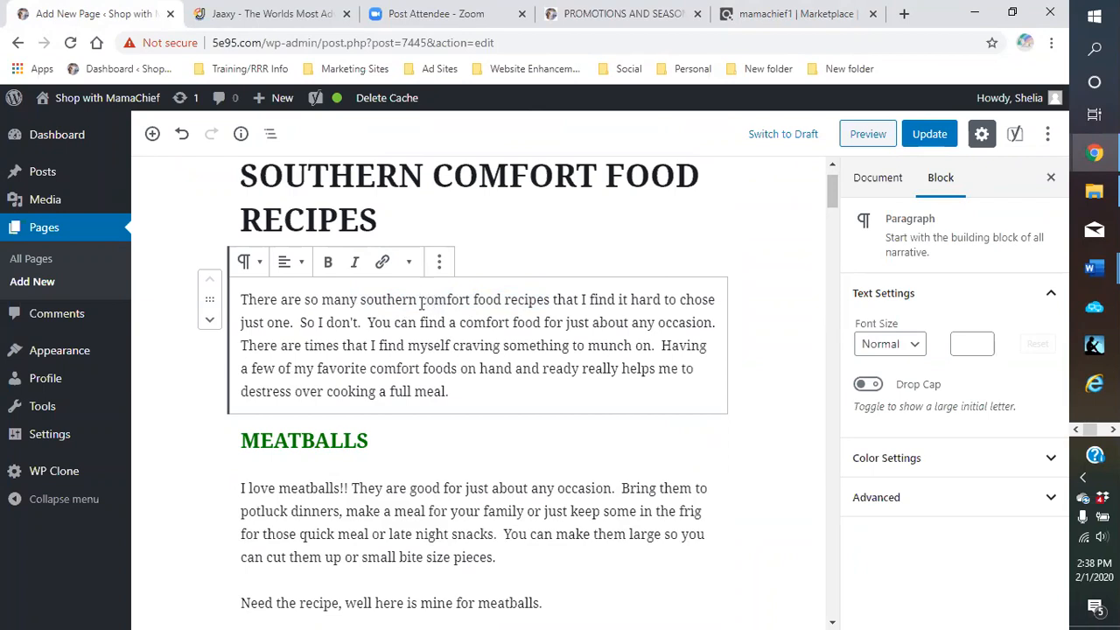
mouse_move(546, 300)
mouse_down()
mouse_move(428, 308)
mouse_move(495, 318)
mouse_move(546, 300)
mouse_up()
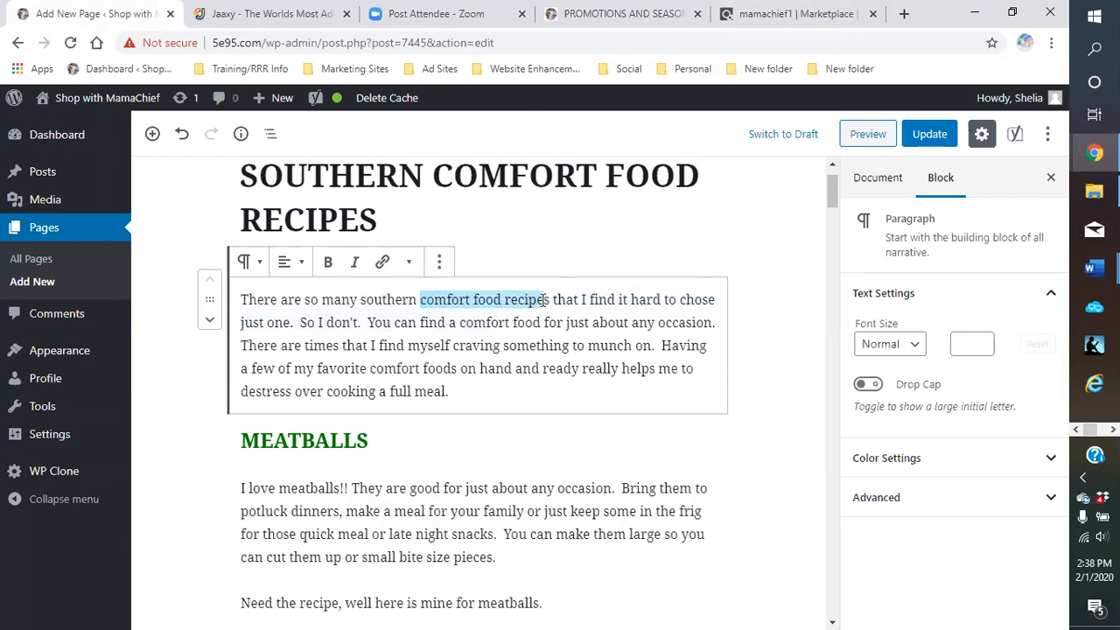
Link the phrase to the ClickBank HopLink in a new tab and make it bold
click(383, 262)
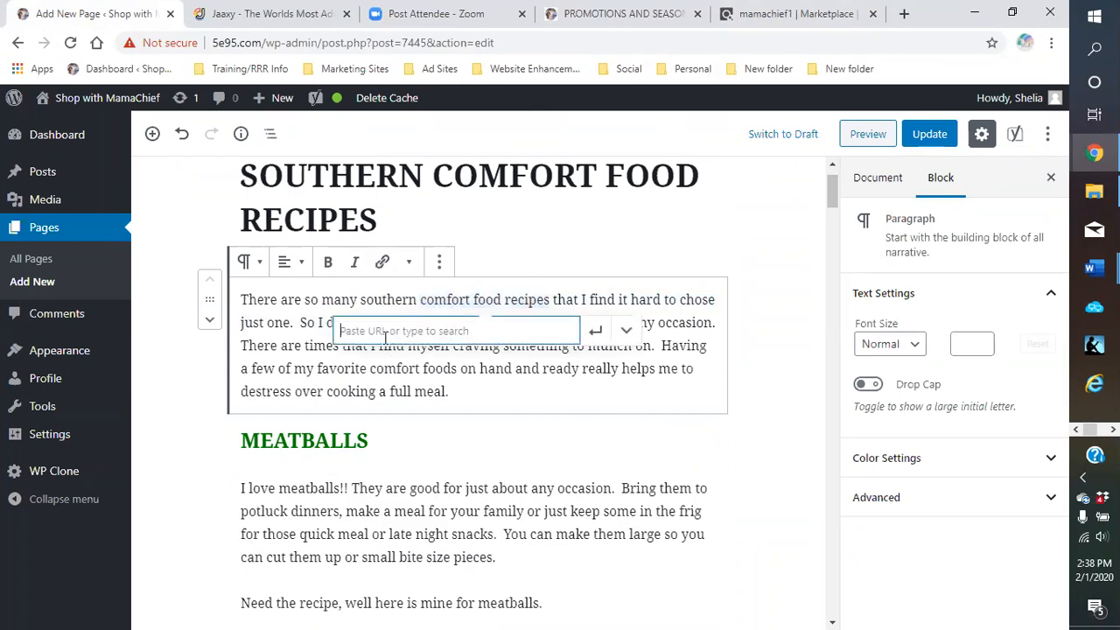
right_click(387, 331)
click(420, 461)
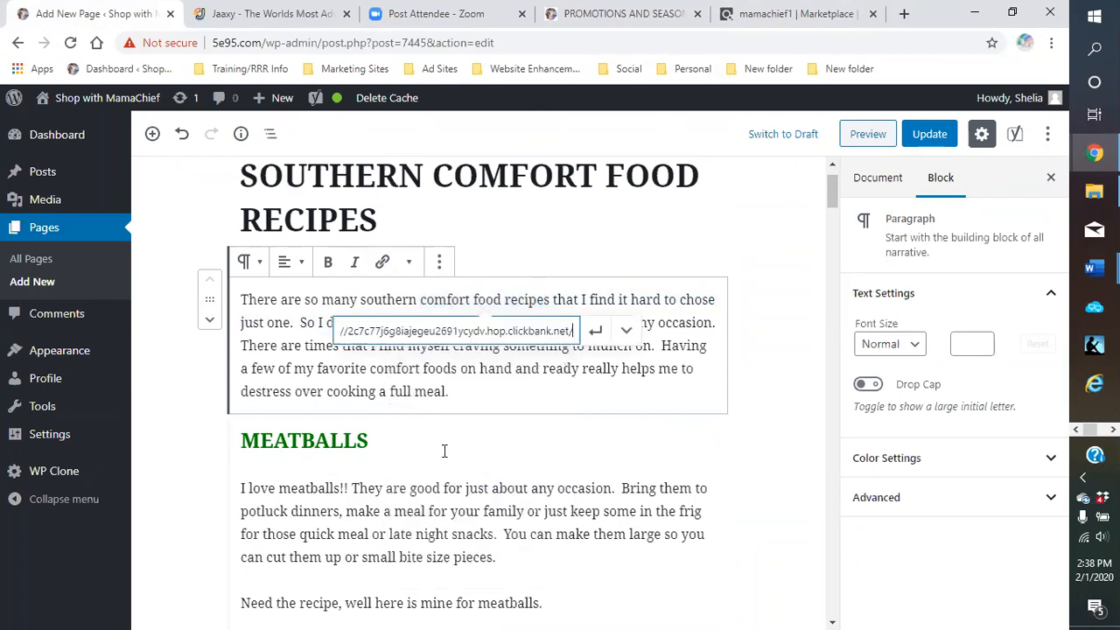
click(625, 335)
click(360, 367)
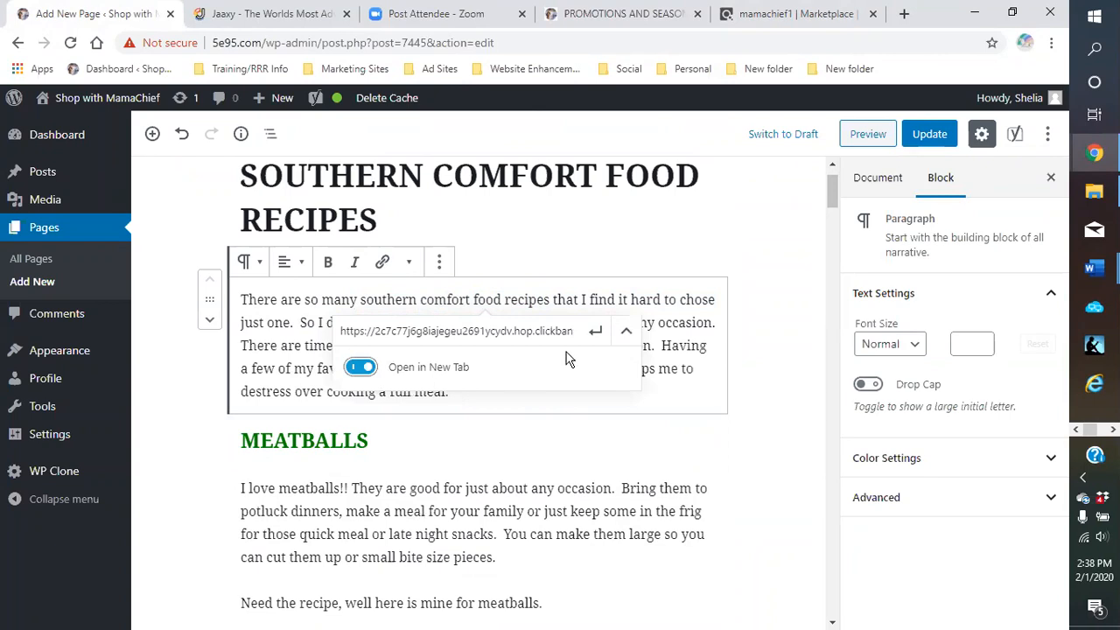
click(597, 334)
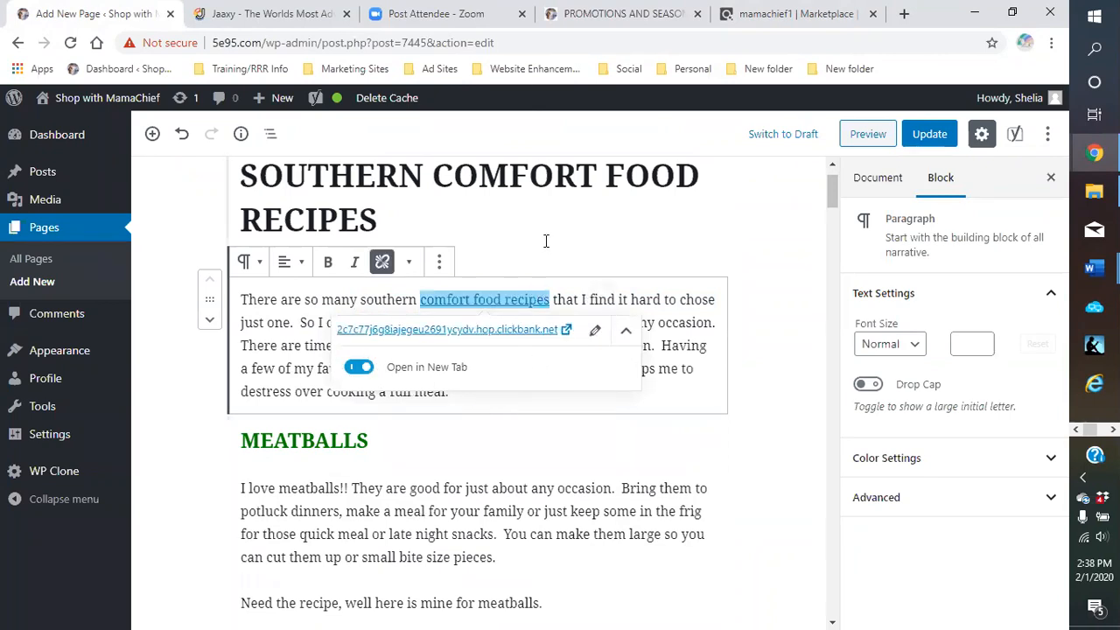
click(327, 262)
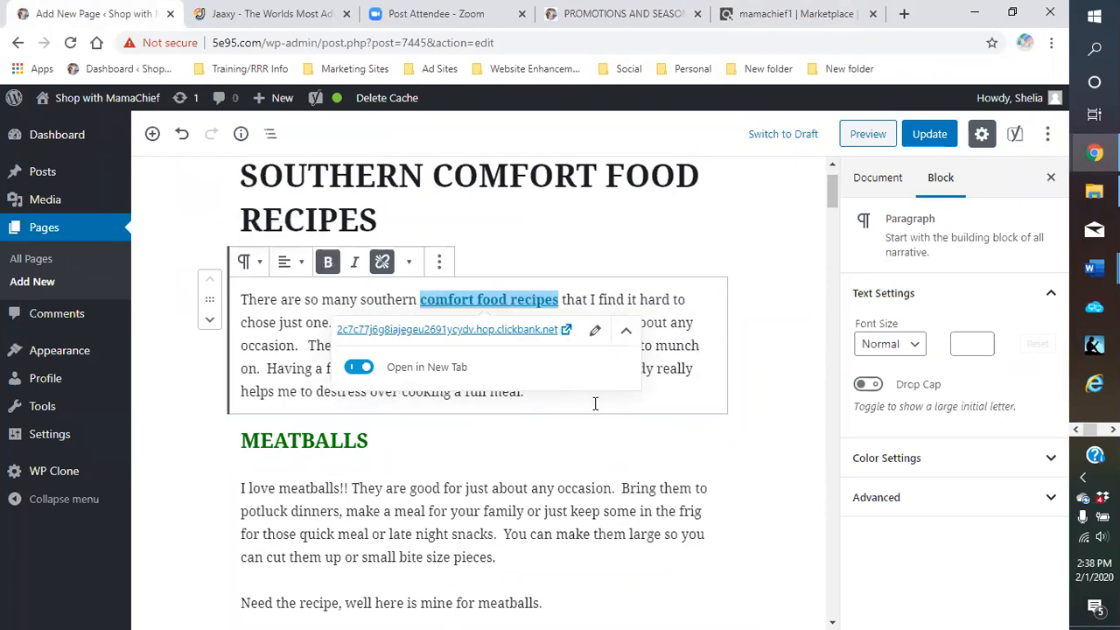
click(791, 369)
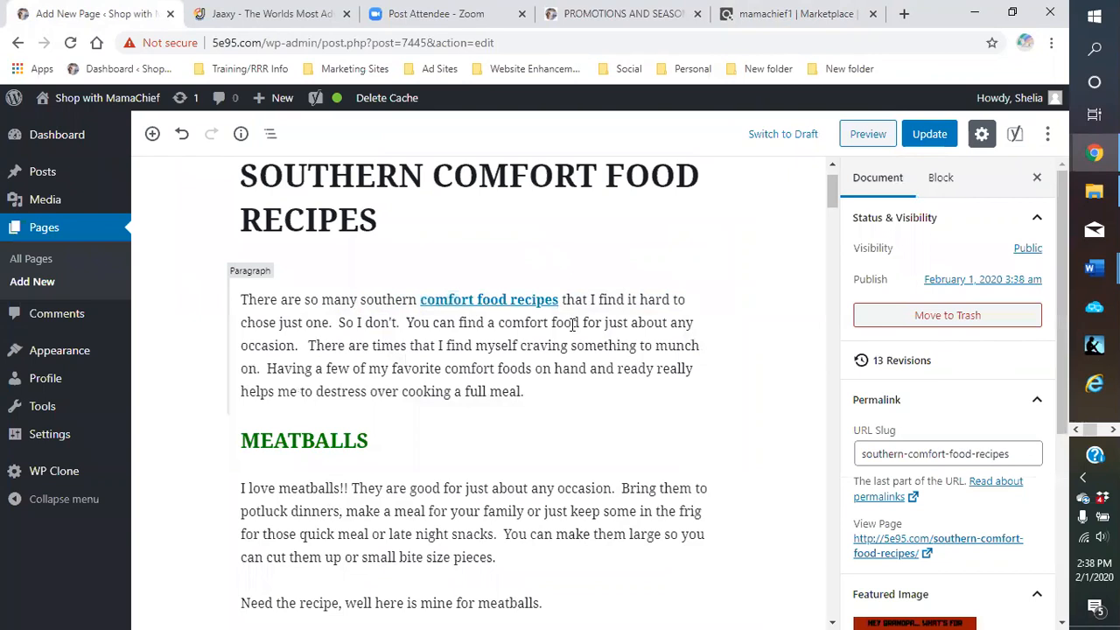
Give the intro paragraph a green background and update the page
click(378, 339)
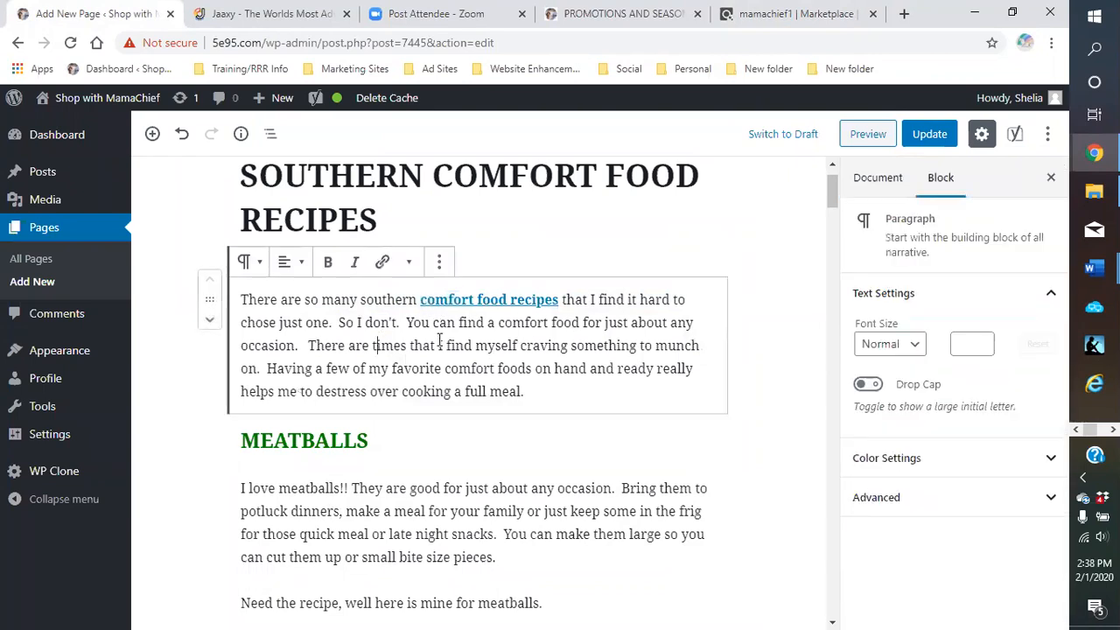
click(948, 470)
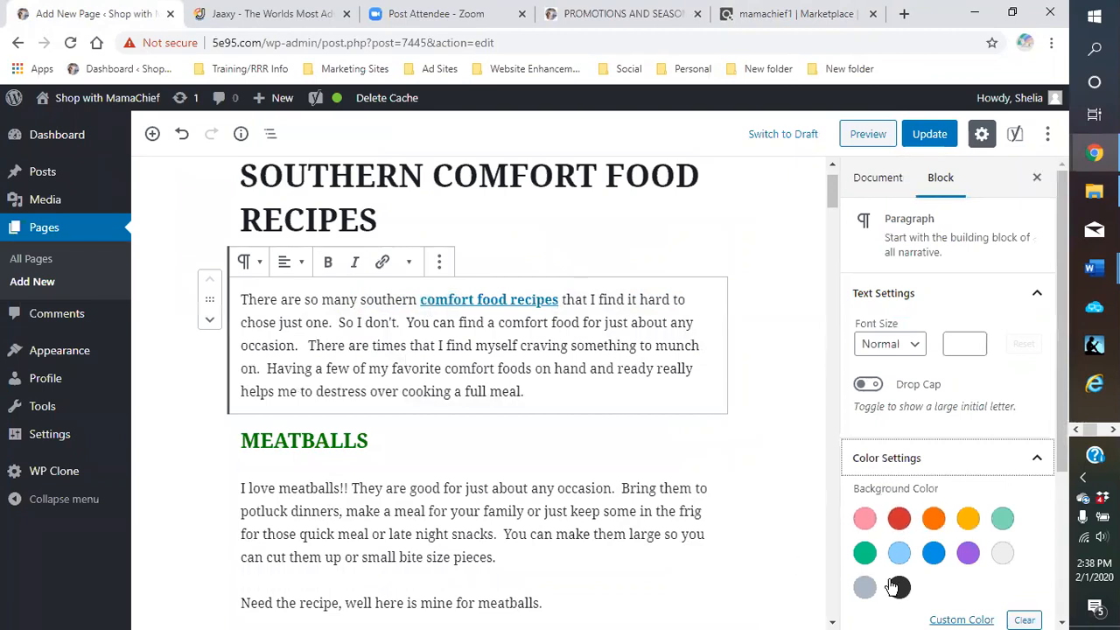
click(865, 553)
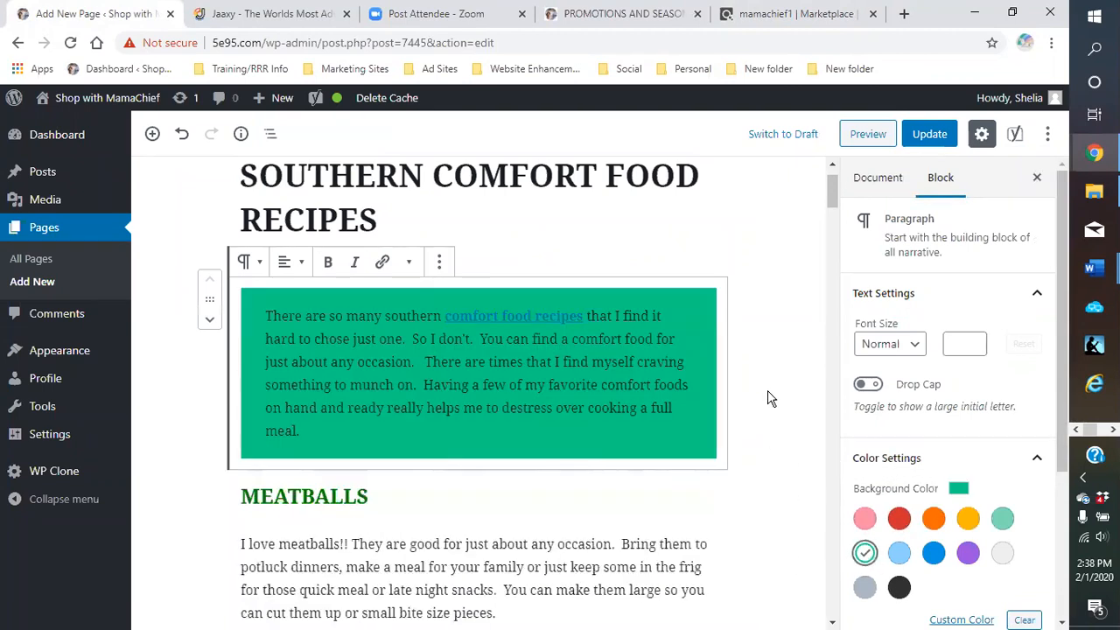
click(772, 395)
scroll(767, 388, down, 1)
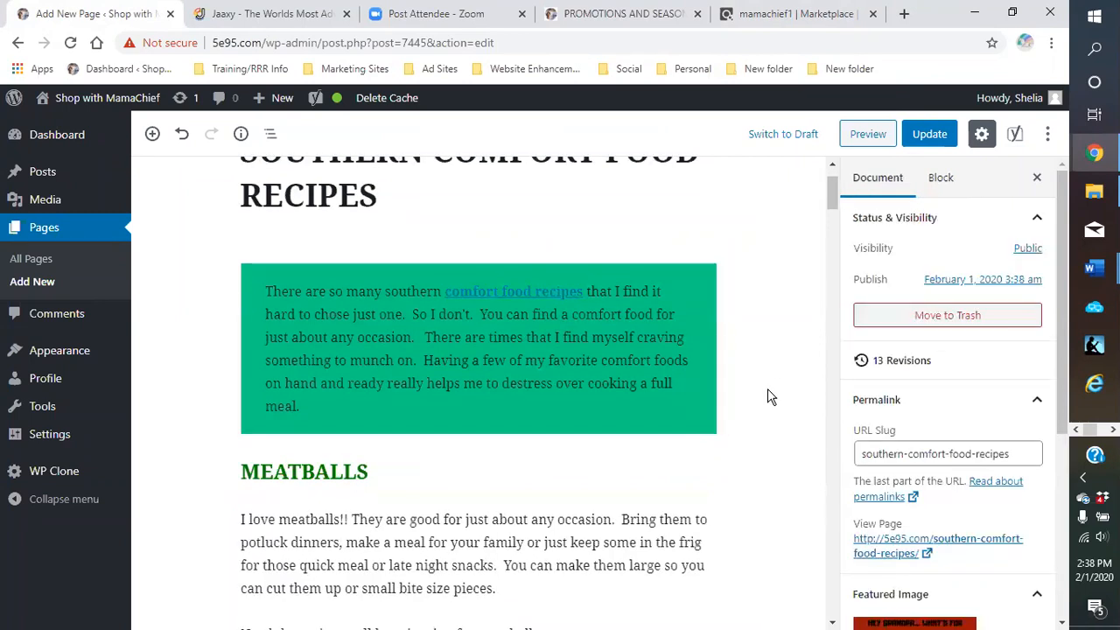
click(638, 406)
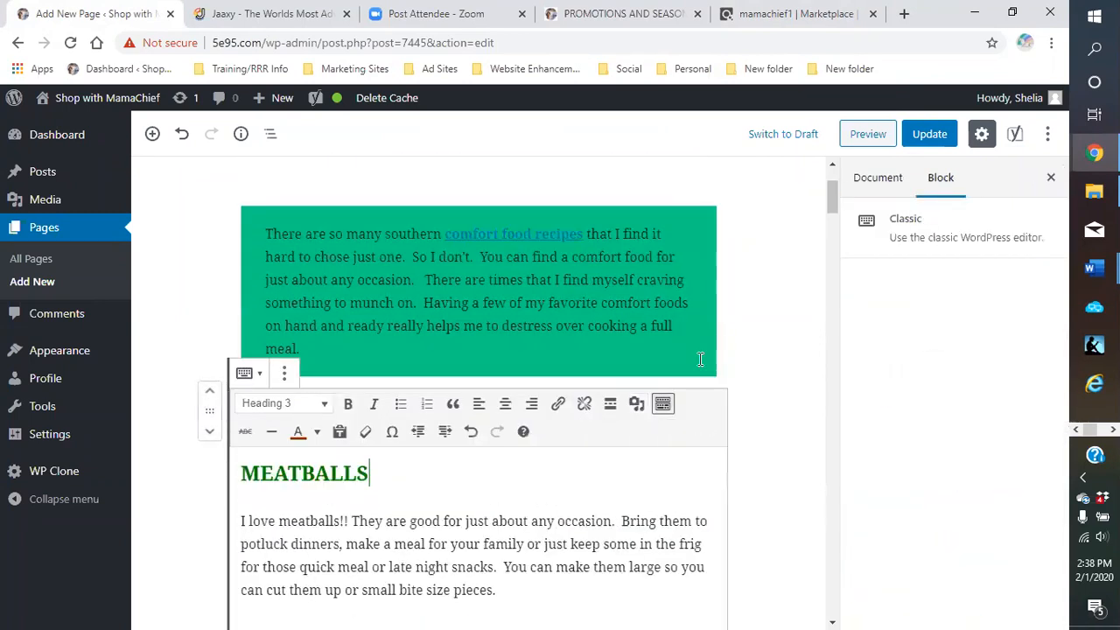
click(745, 331)
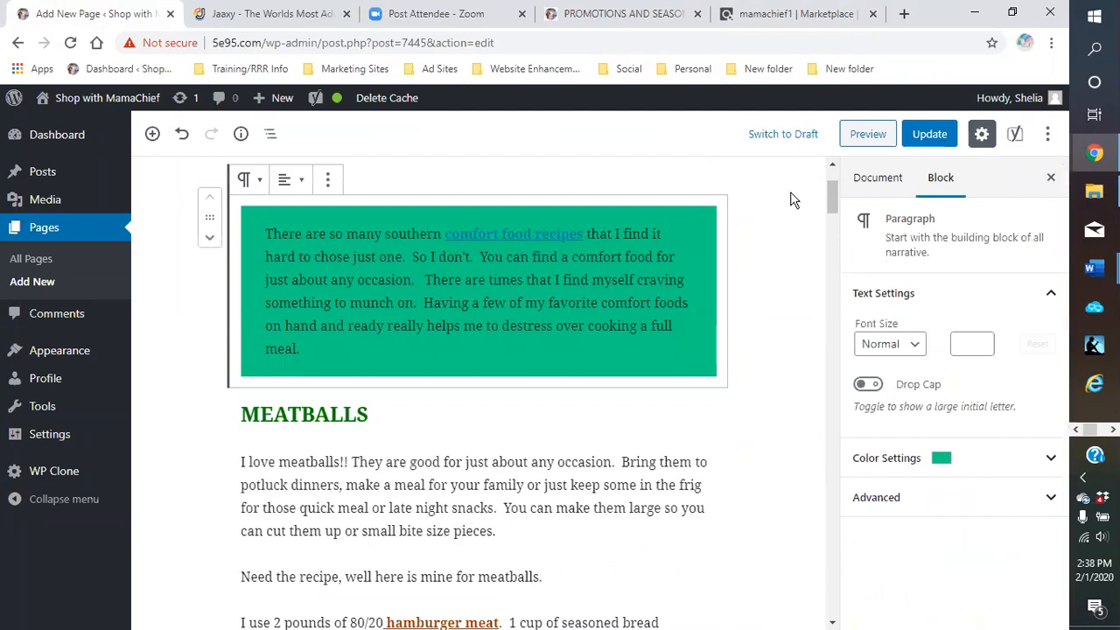
click(930, 133)
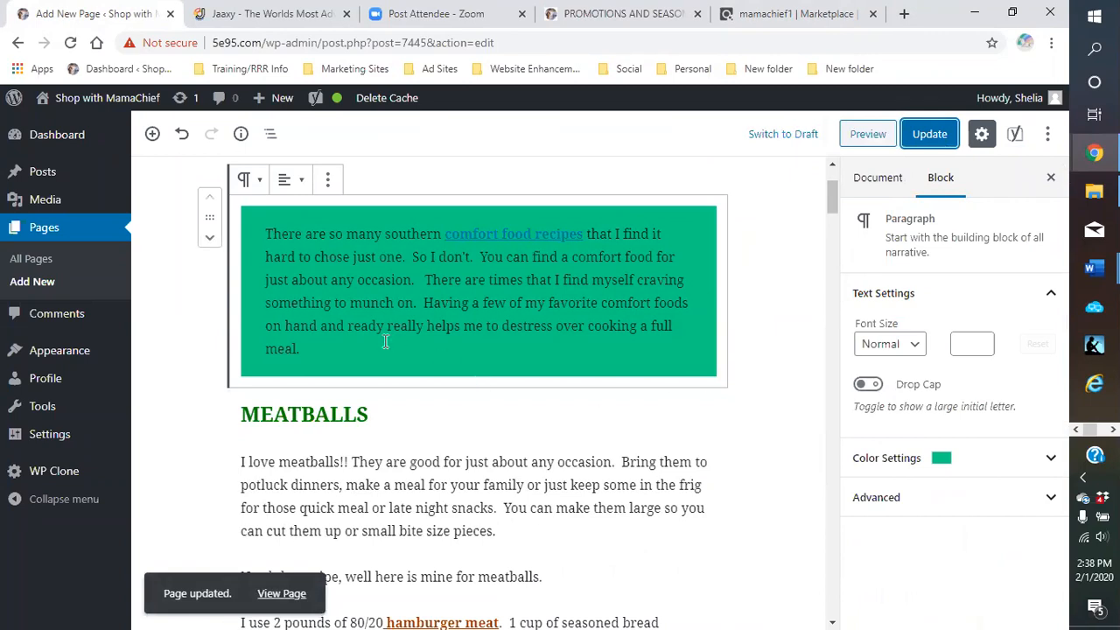
Turn on Drop Cap for the intro paragraph, update again, and preview the page
scroll(306, 378, down, 2)
scroll(335, 411, up, 2)
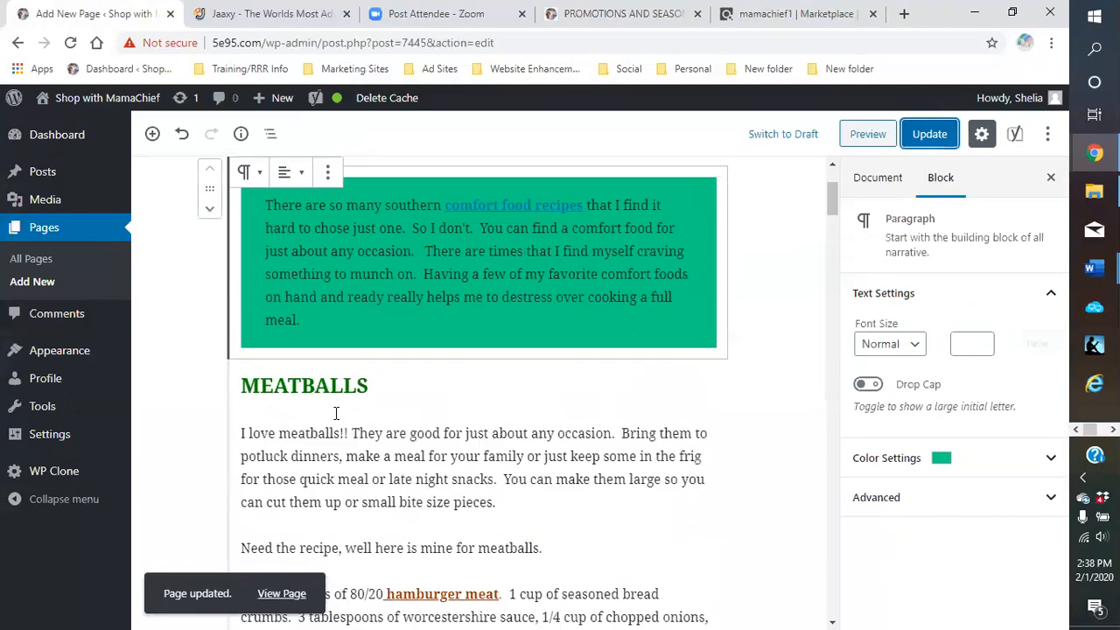
click(267, 237)
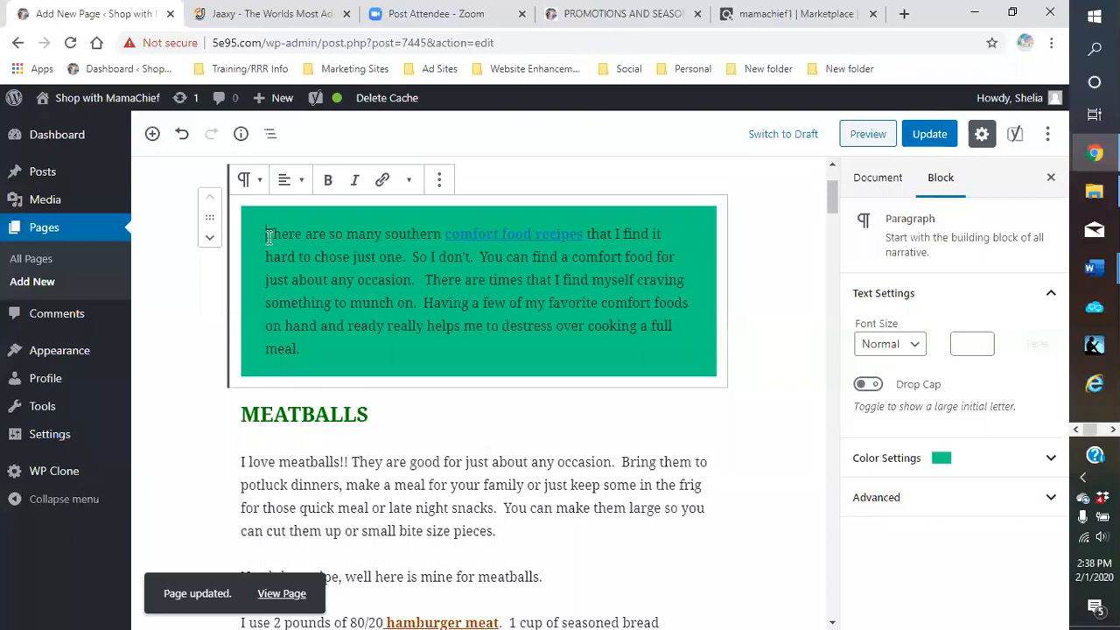
click(869, 386)
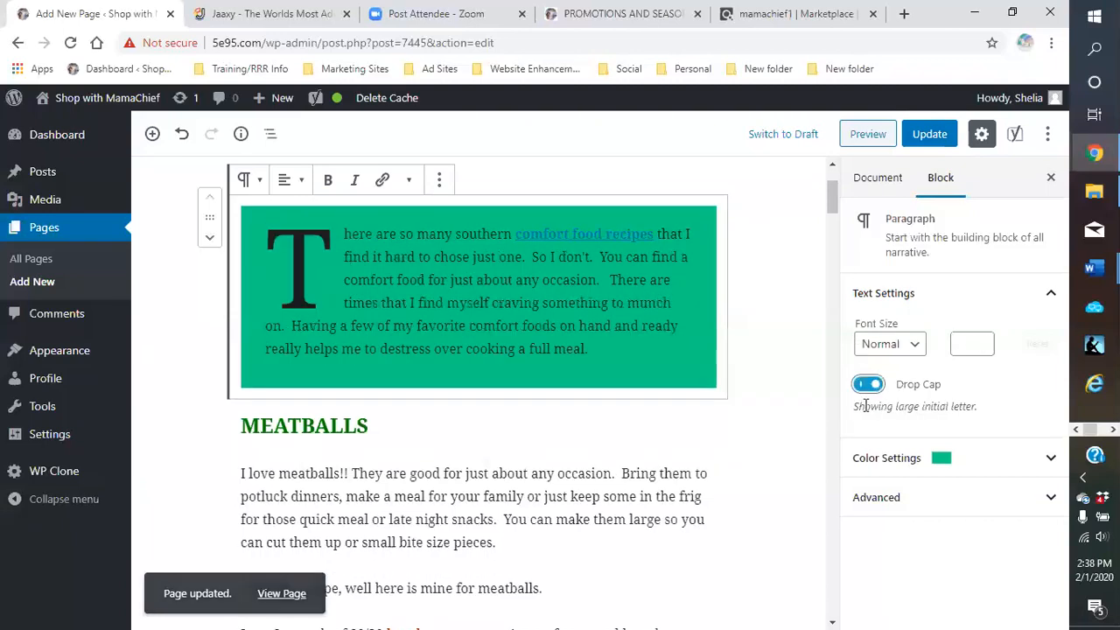
click(929, 135)
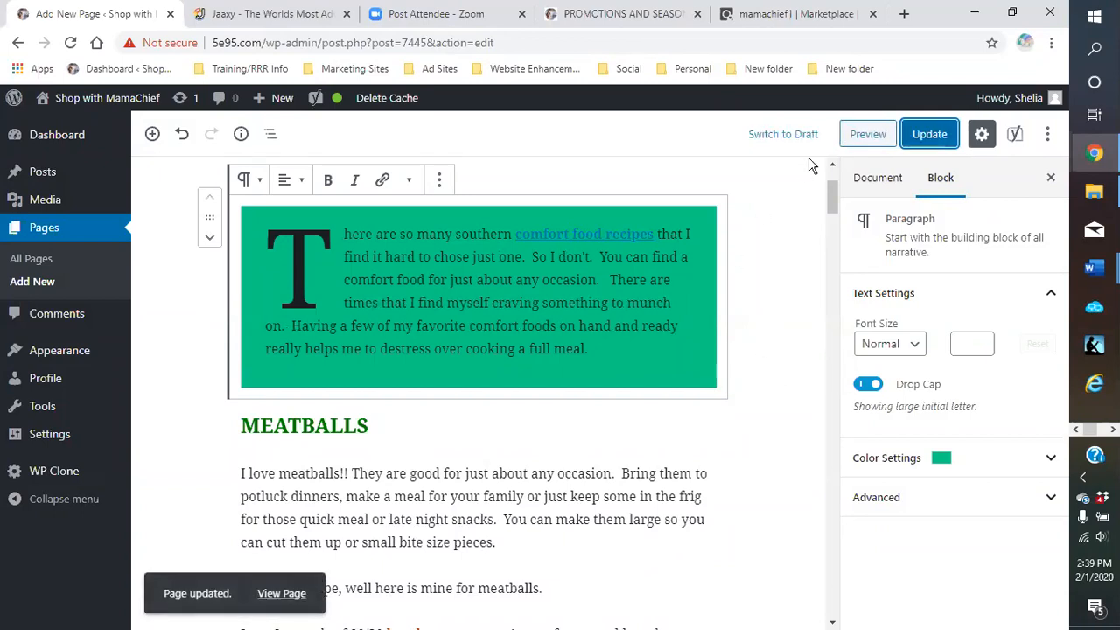
click(873, 137)
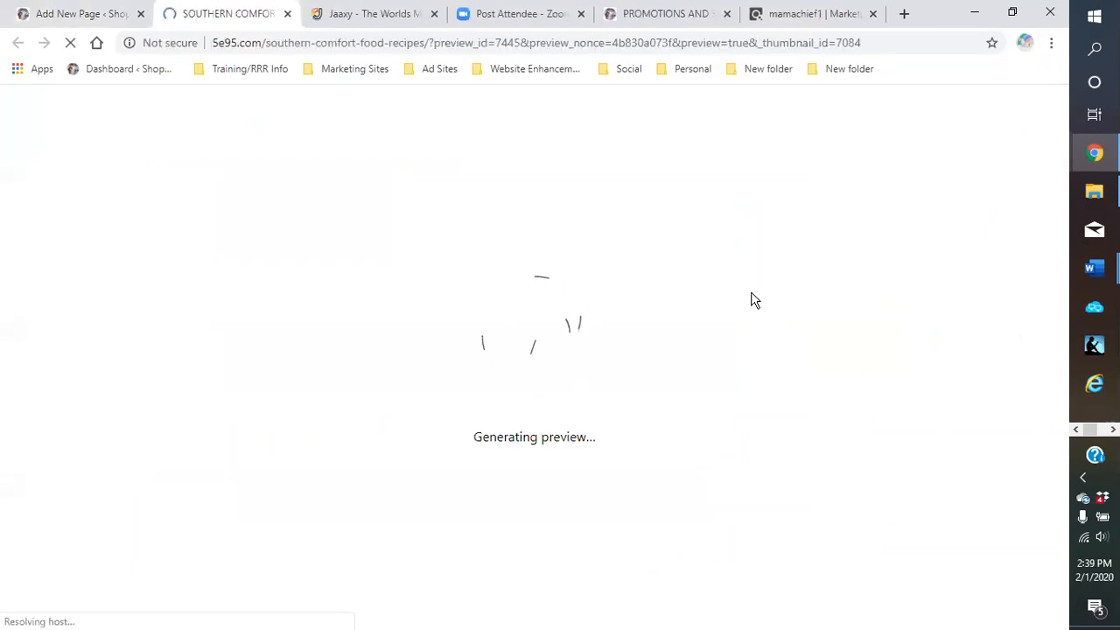
scroll(744, 345, down, 3)
scroll(735, 345, down, 3)
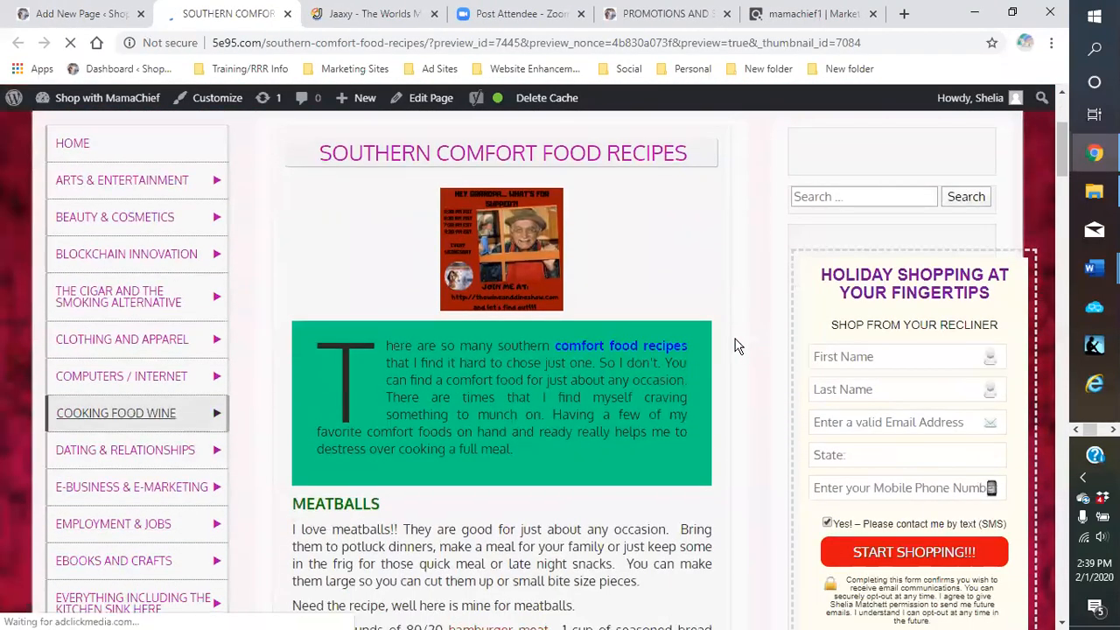
scroll(735, 348, down, 4)
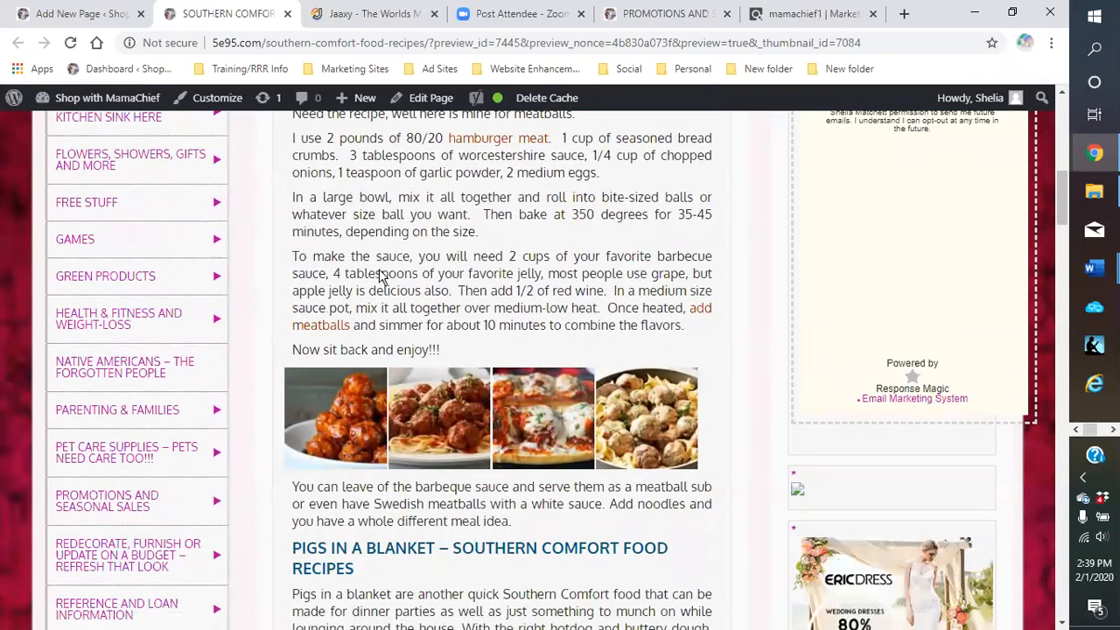
scroll(382, 277, down, 2)
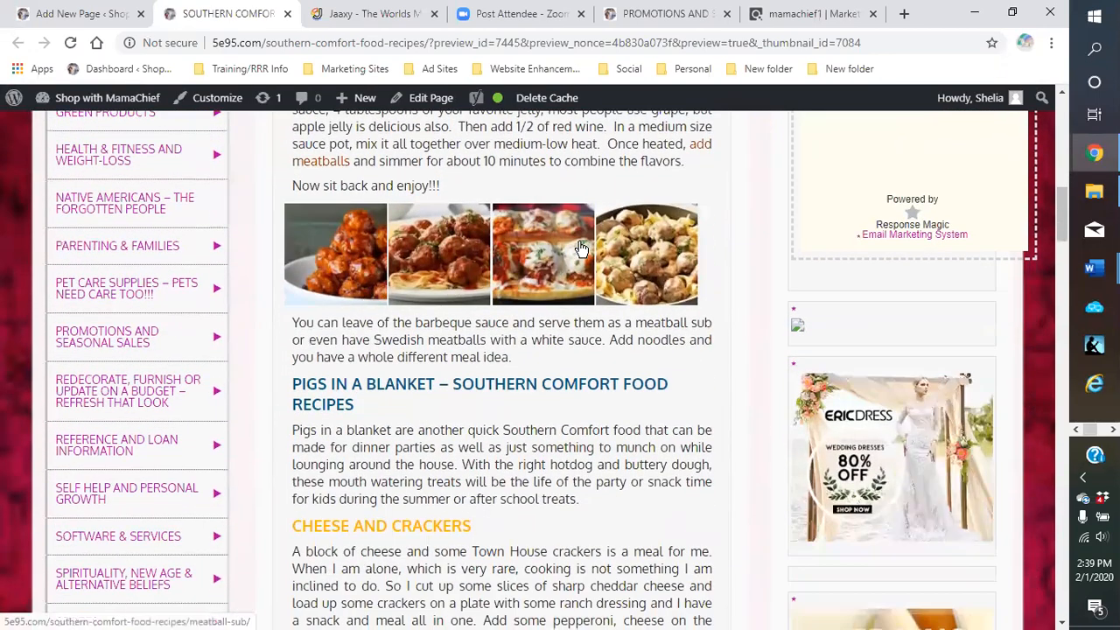
scroll(574, 297, down, 4)
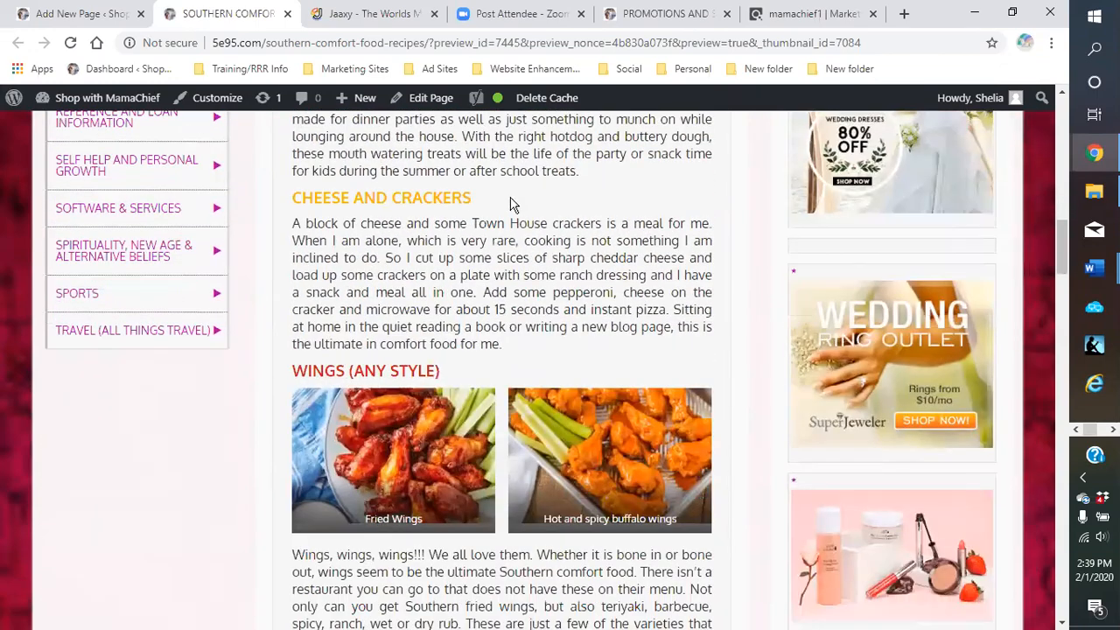
scroll(513, 204, down, 2)
scroll(604, 295, down, 8)
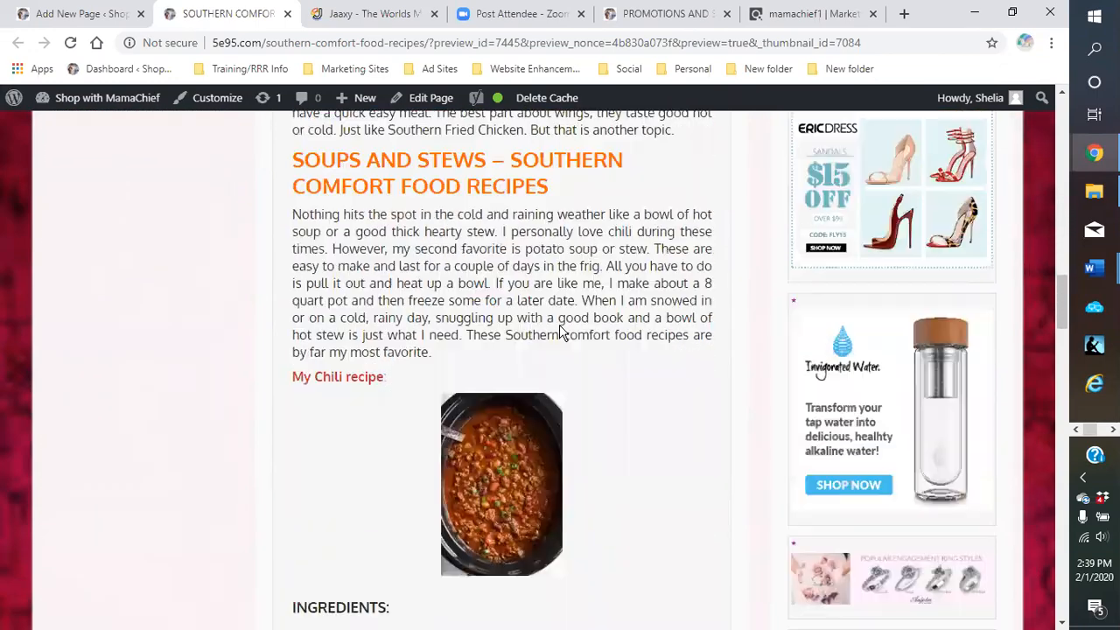
scroll(515, 200, down, 6)
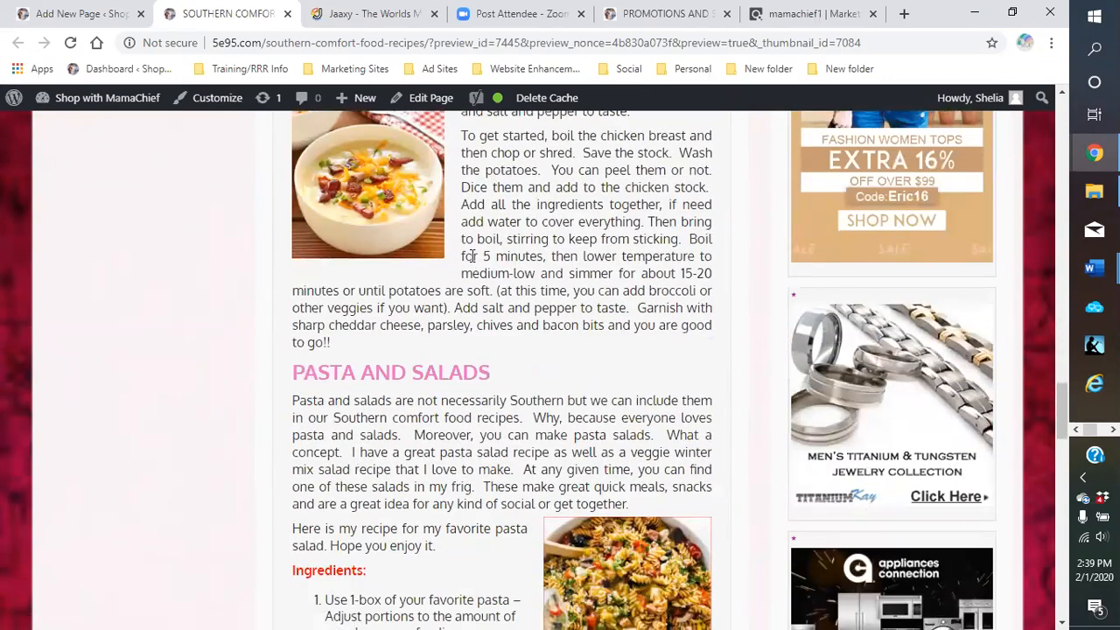
scroll(506, 297, up, 1)
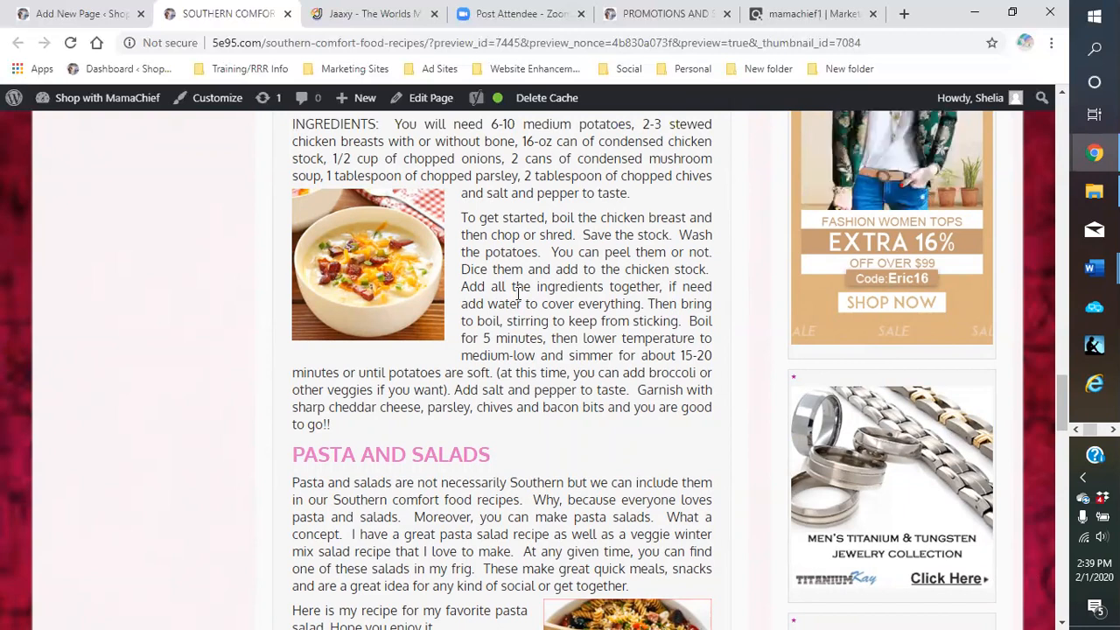
scroll(518, 298, down, 3)
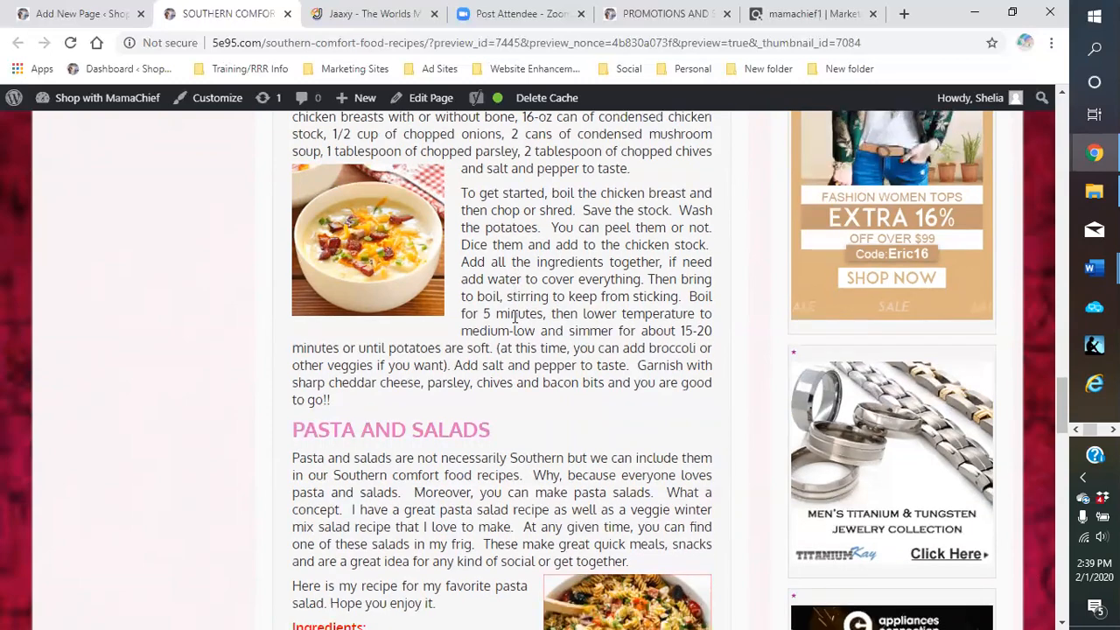
scroll(514, 323, down, 2)
scroll(488, 313, down, 2)
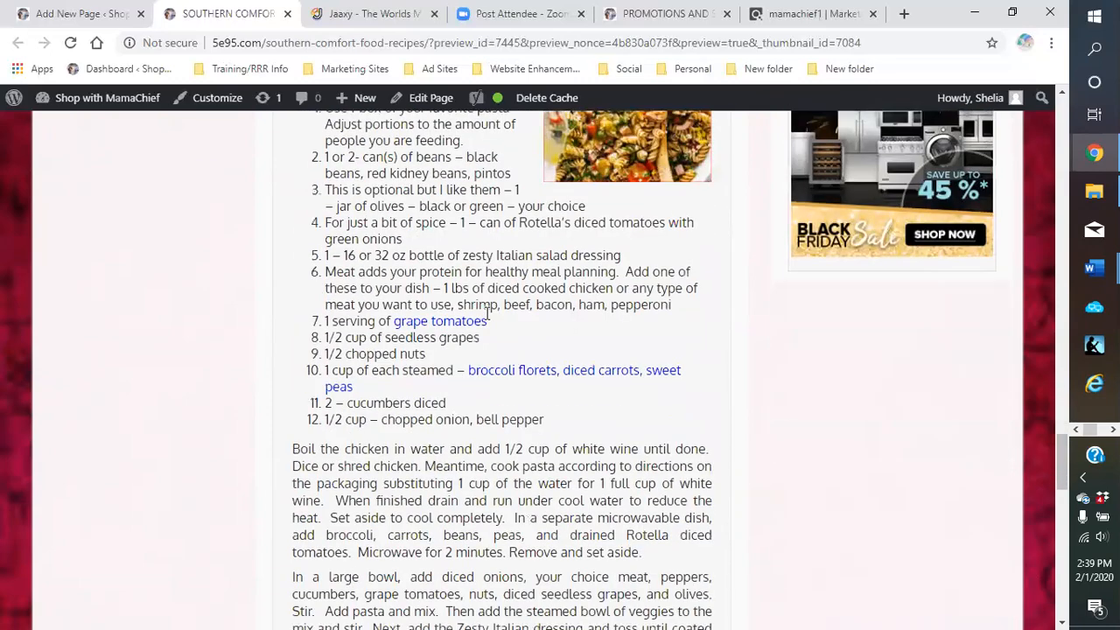
scroll(657, 254, up, 2)
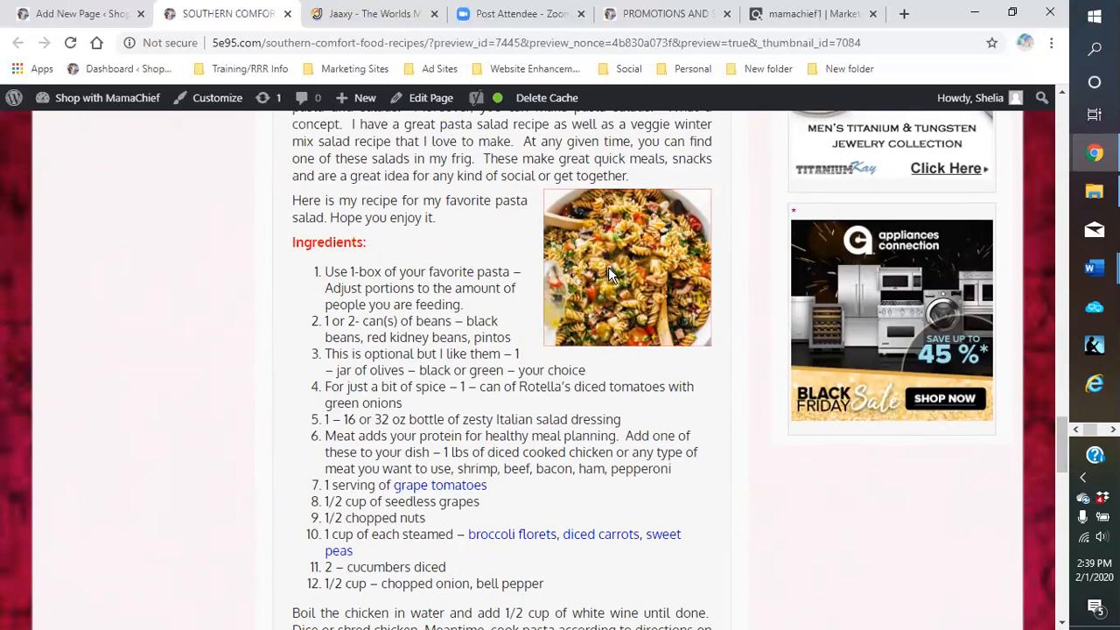
scroll(609, 272, down, 5)
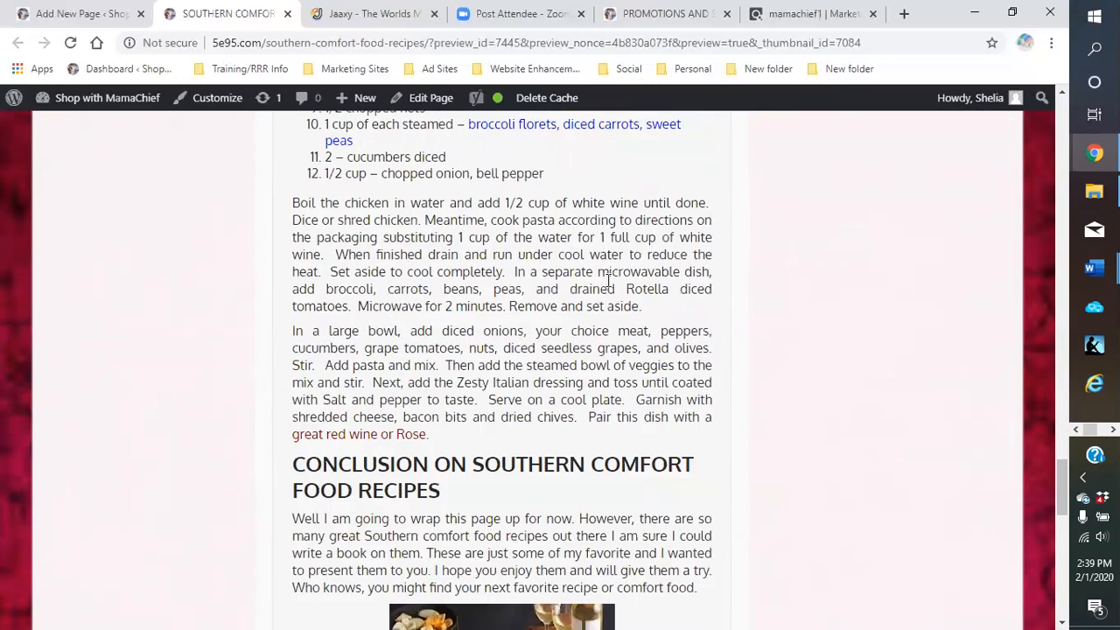
scroll(608, 280, down, 3)
scroll(609, 285, down, 3)
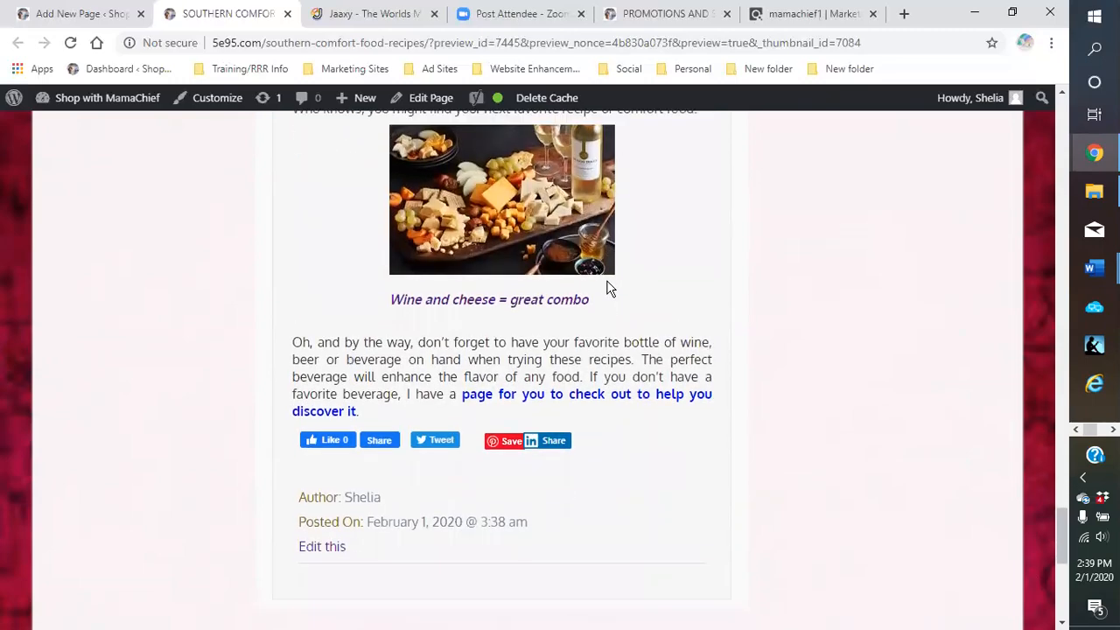
scroll(610, 288, up, 1)
scroll(608, 285, up, 8)
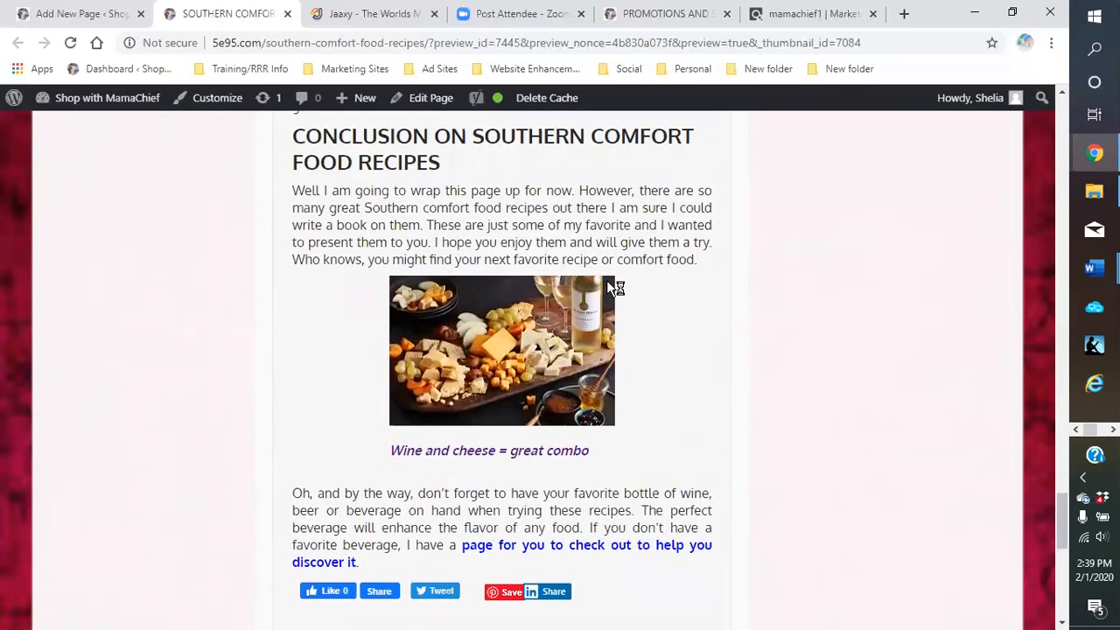
scroll(608, 280, up, 15)
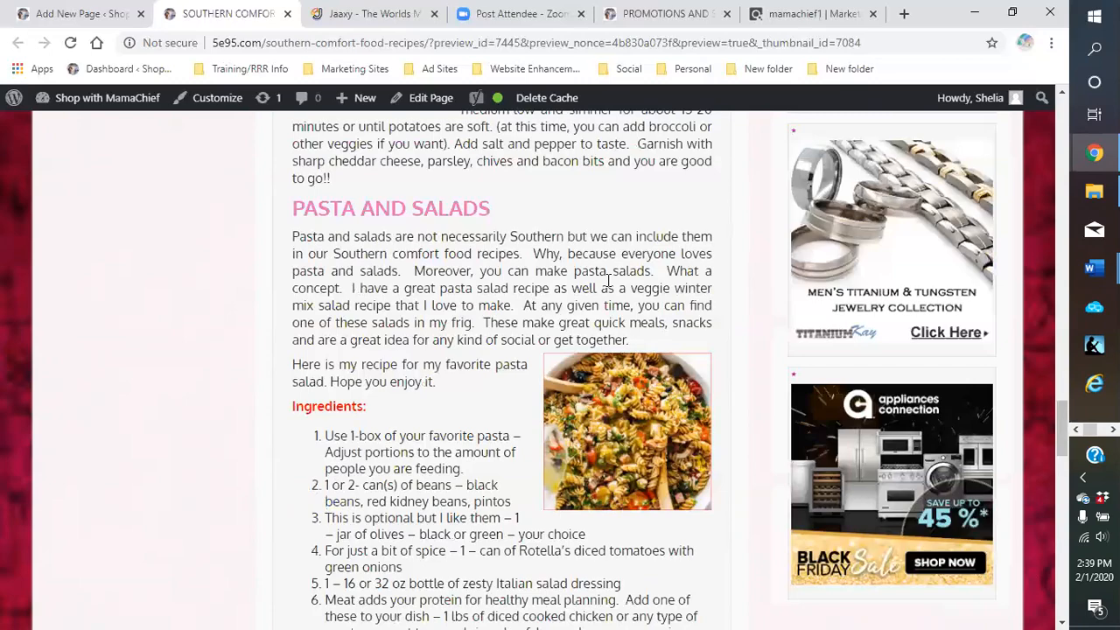
scroll(610, 280, up, 7)
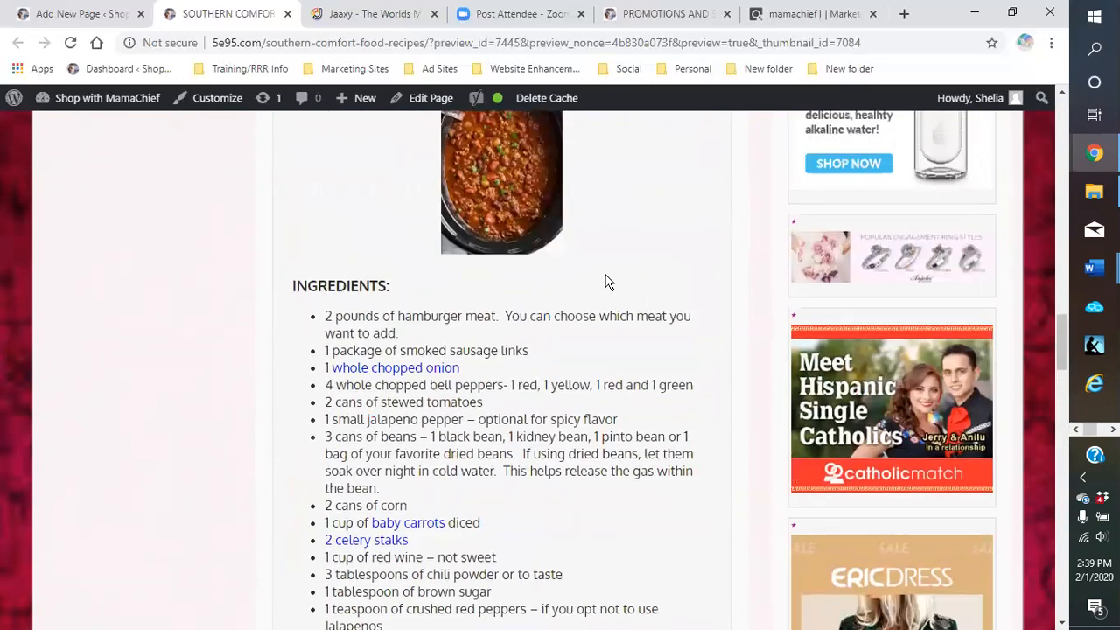
scroll(668, 197, up, 1)
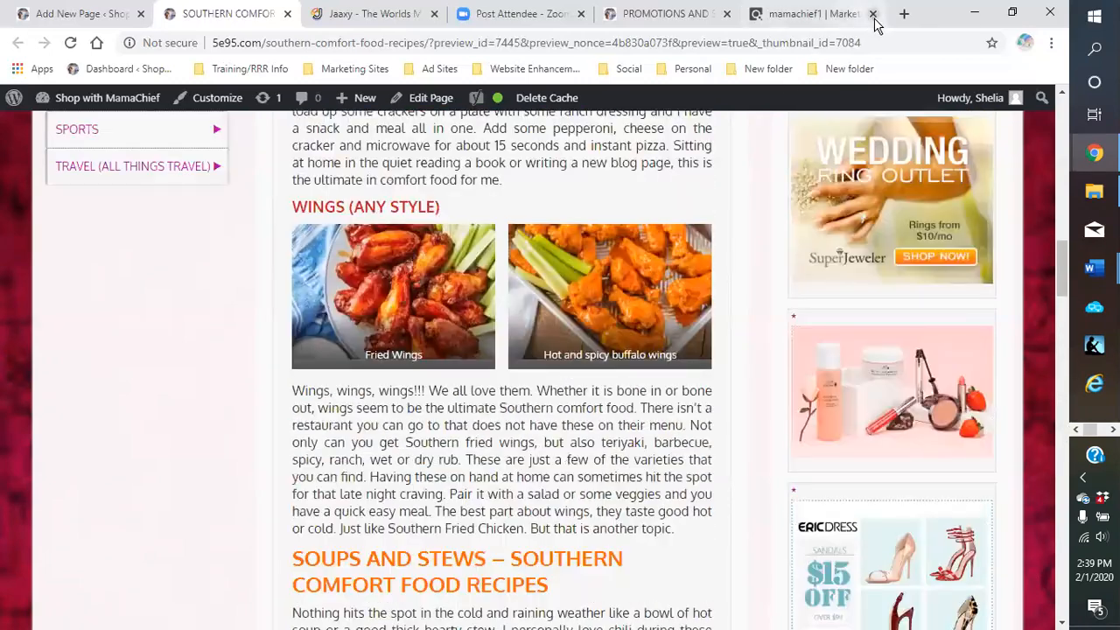
Close the marketplace and preview tabs, and check the page's 1516-word count and outline
click(873, 14)
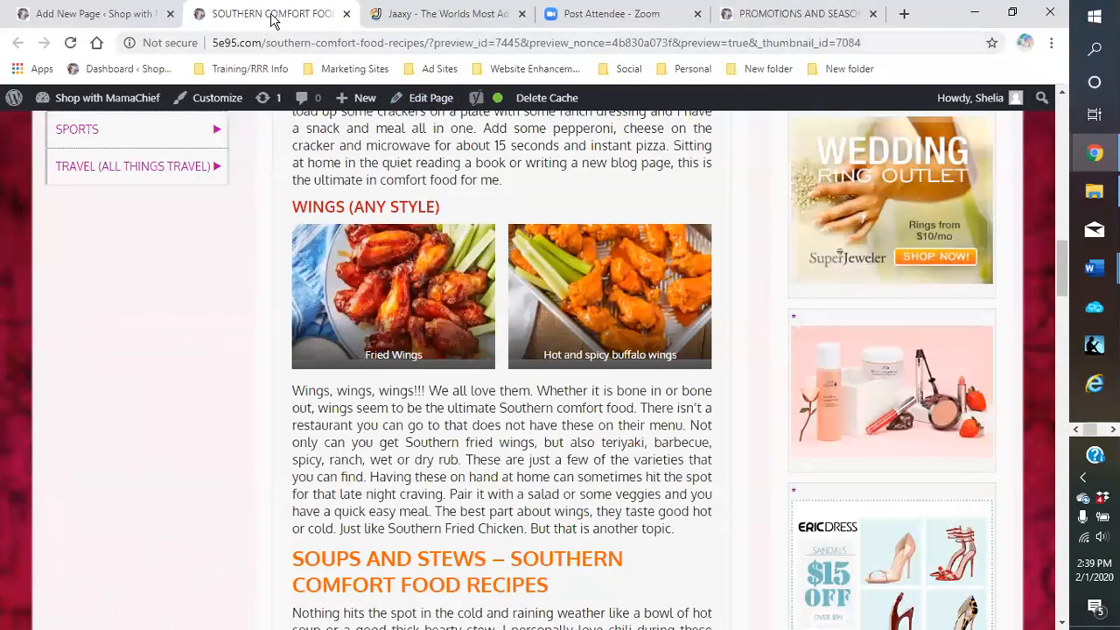
click(347, 14)
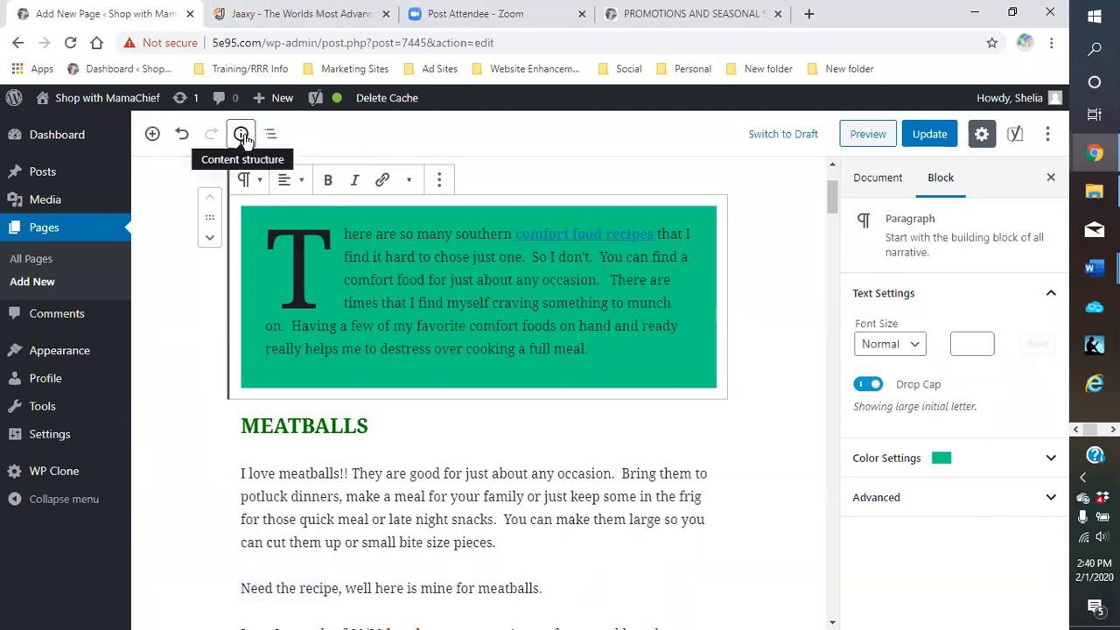
click(241, 136)
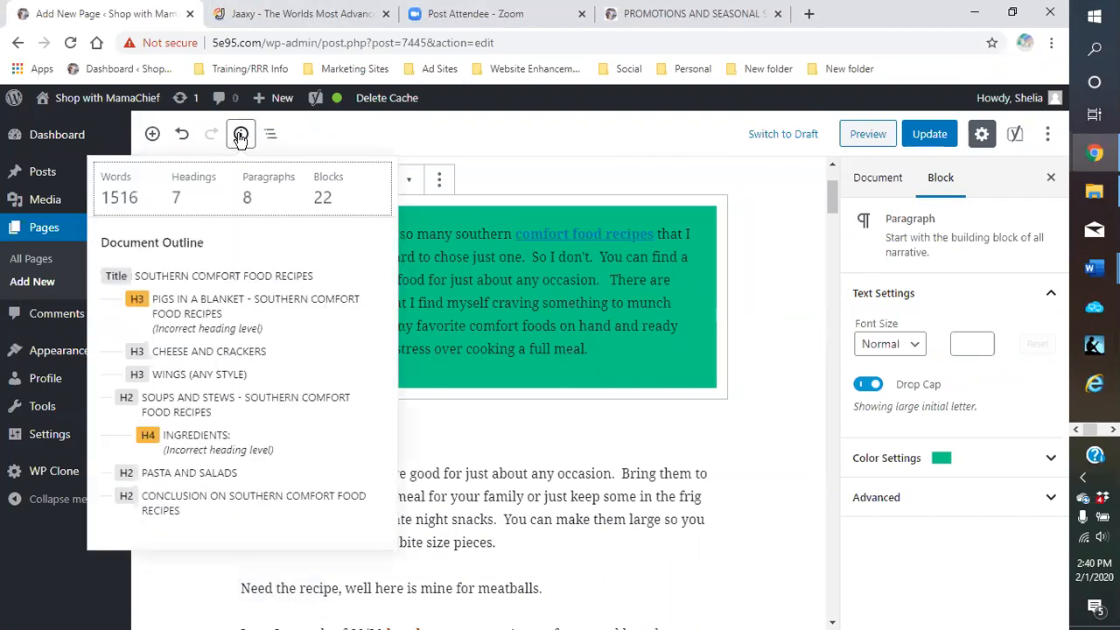
click(487, 142)
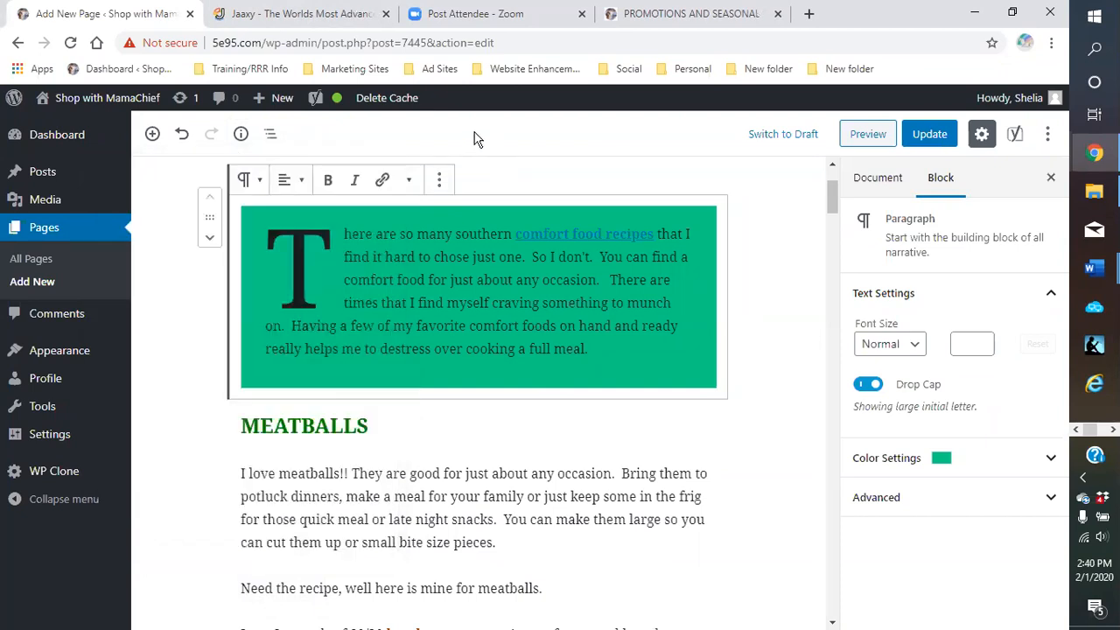
Show the page's Document settings and scroll through the recipe page
click(768, 403)
scroll(771, 429, down, 3)
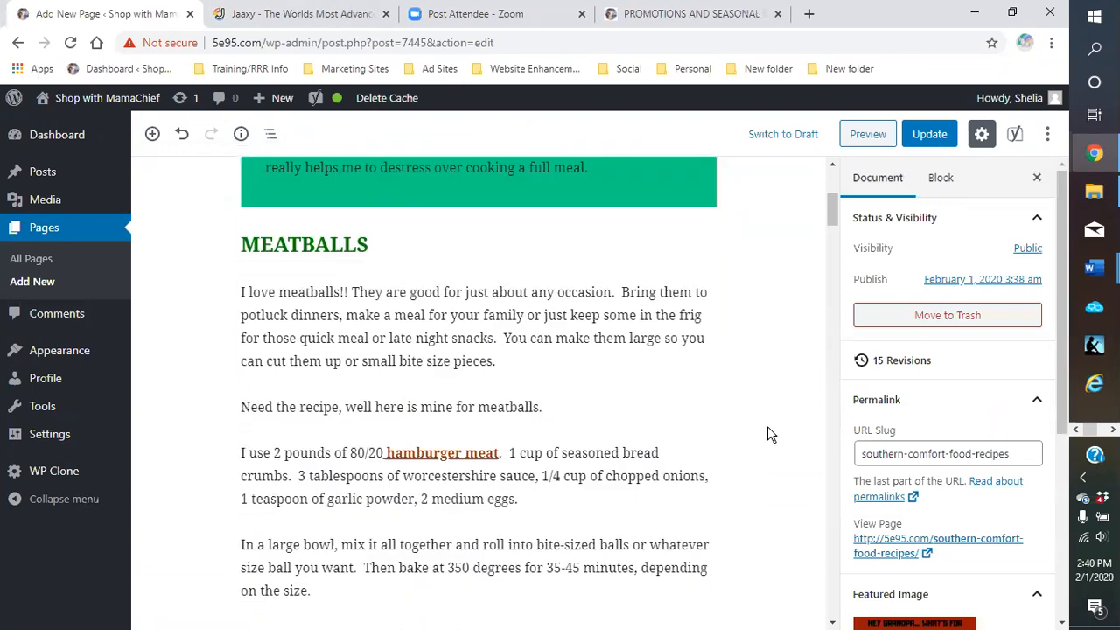
scroll(770, 429, up, 5)
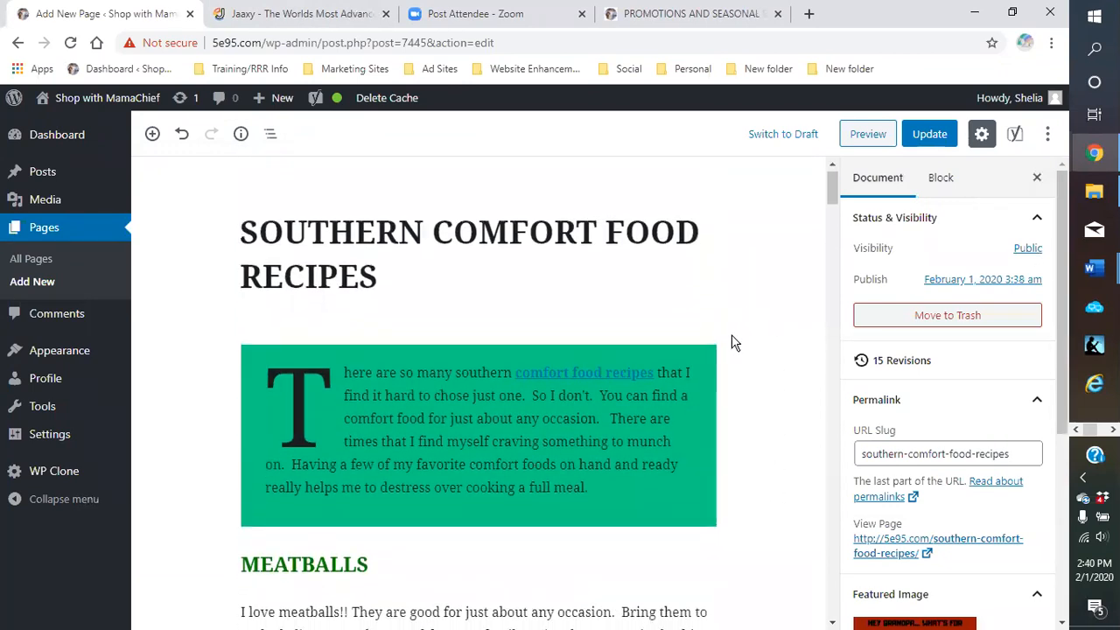
scroll(733, 342, down, 3)
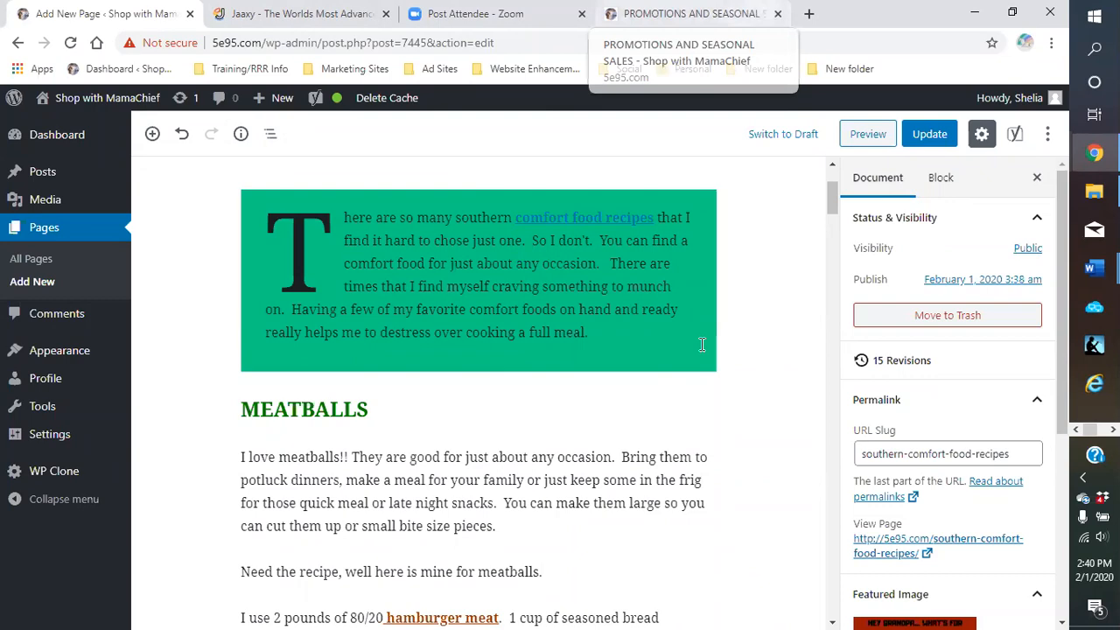
scroll(768, 341, down, 1)
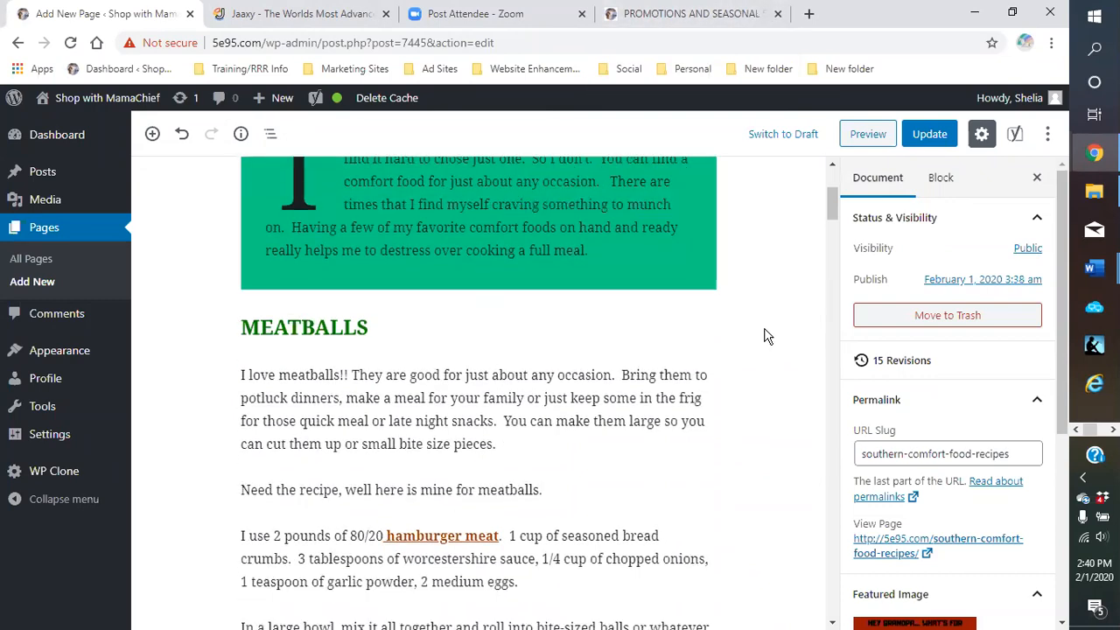
scroll(763, 333, down, 2)
scroll(758, 326, down, 1)
scroll(755, 322, up, 6)
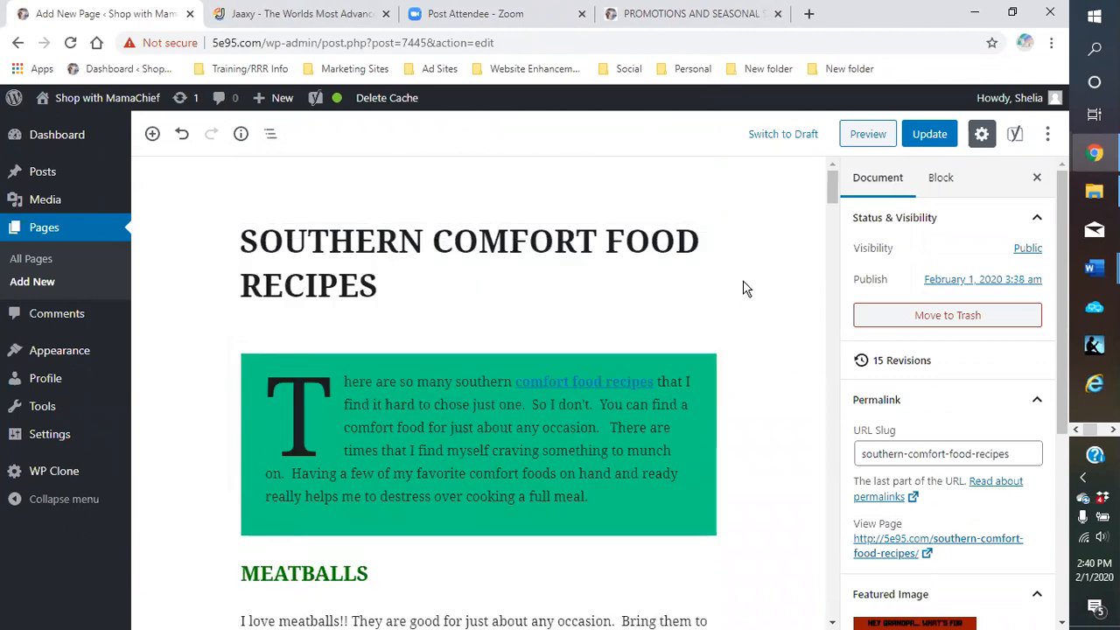
mouse_move(1094, 267)
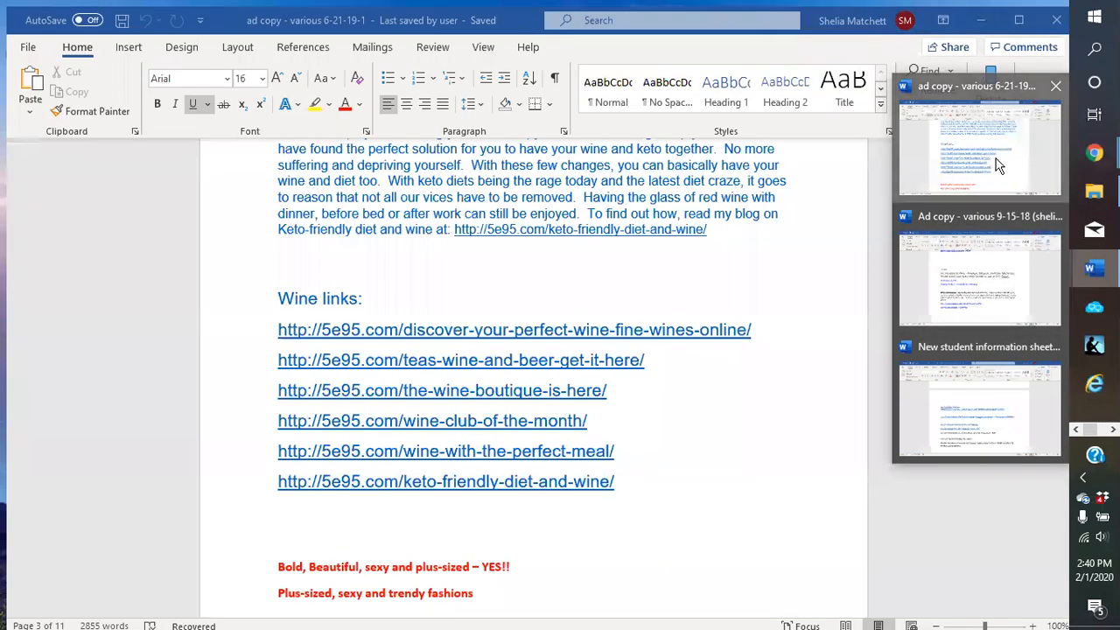
Bring up the ad copy Word document and place the cursor below the wine links
click(1001, 164)
click(713, 478)
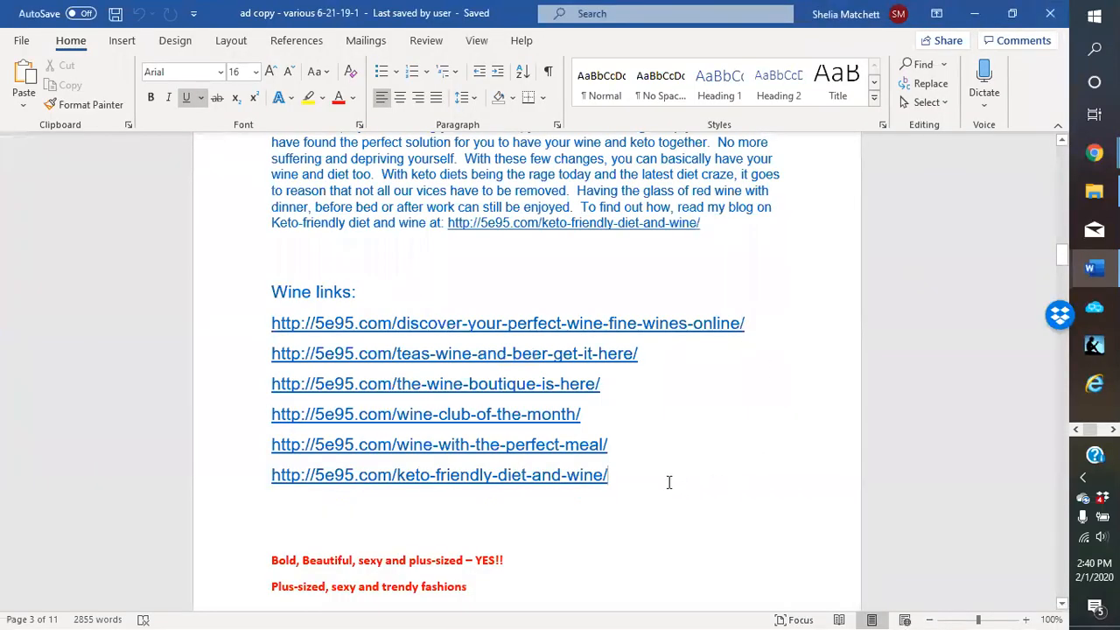
scroll(671, 482, down, 1)
scroll(648, 453, up, 3)
scroll(648, 455, down, 3)
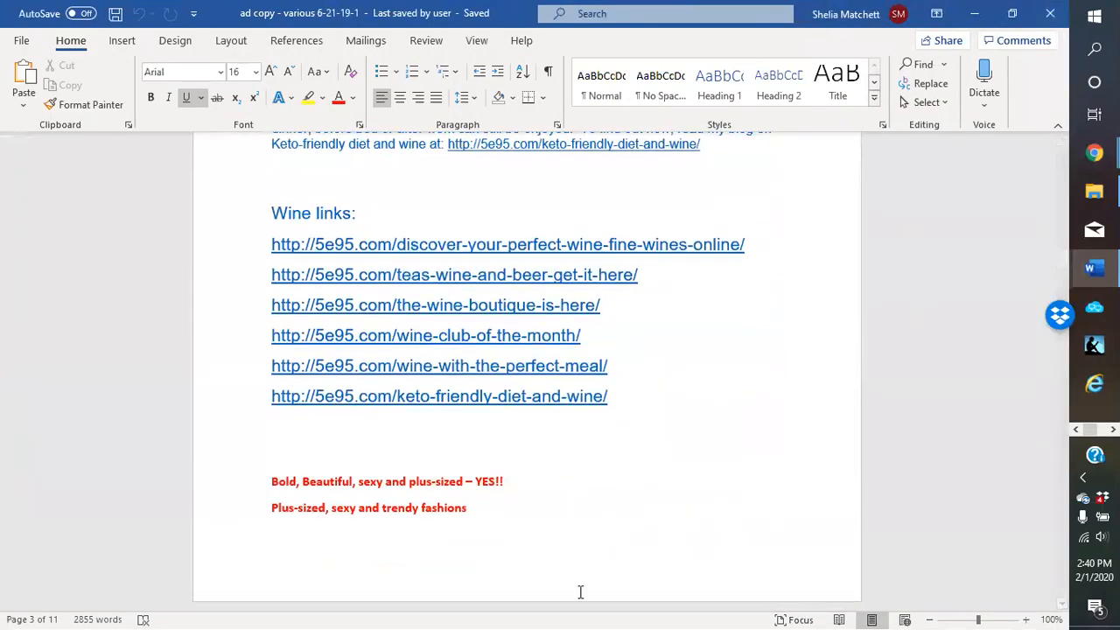
click(409, 592)
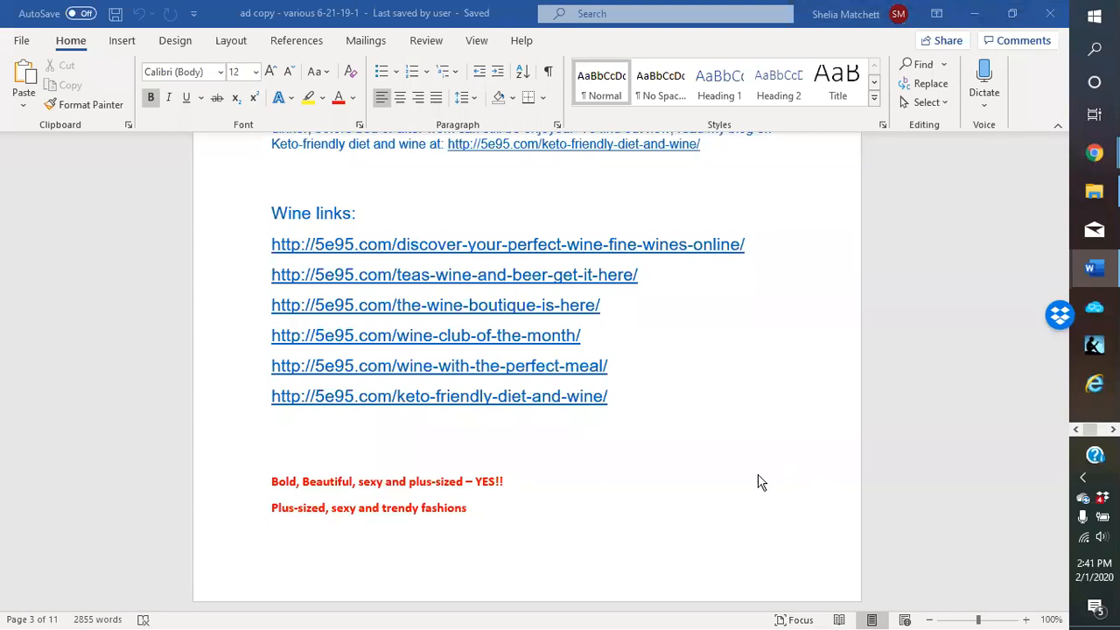
Add a blank line after the closing 'fun!!!' at the document's end
scroll(482, 323, down, 10)
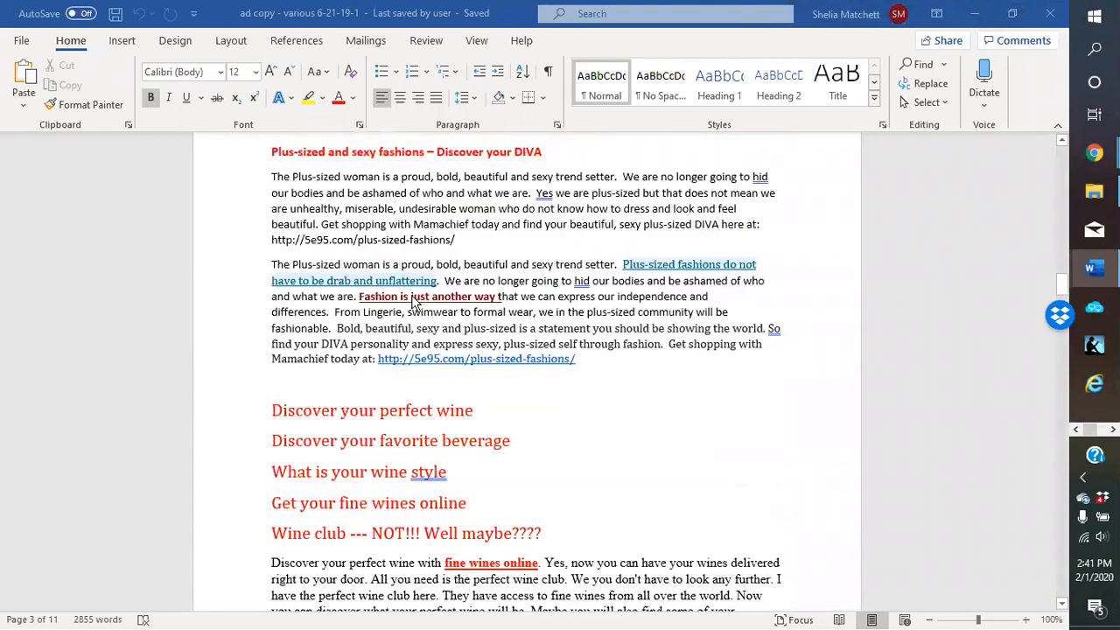
scroll(398, 291, down, 10)
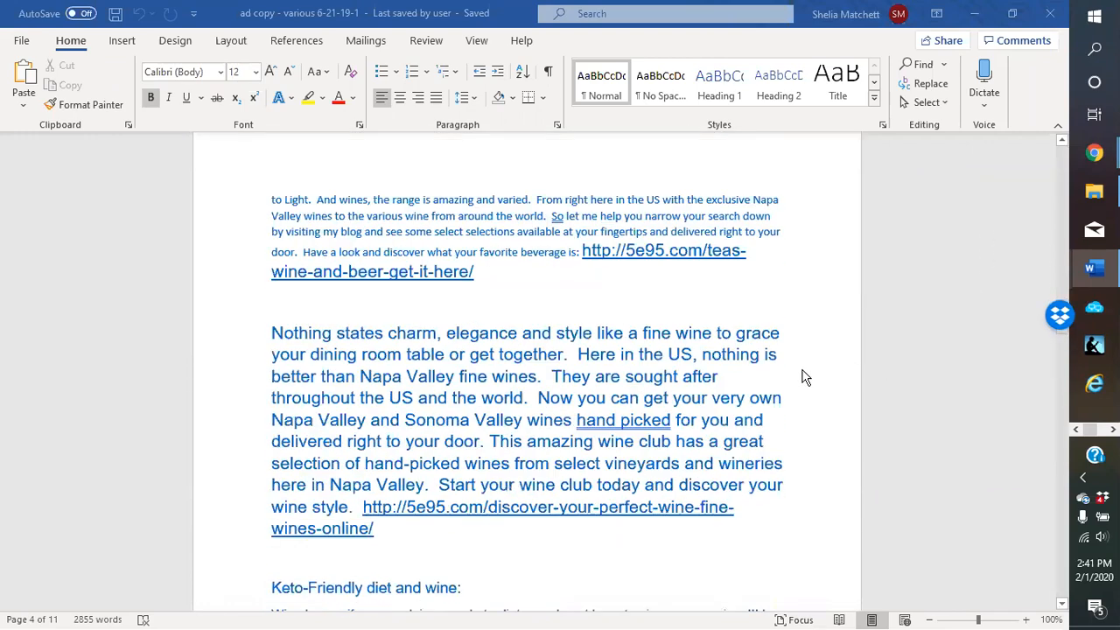
scroll(612, 385, down, 7)
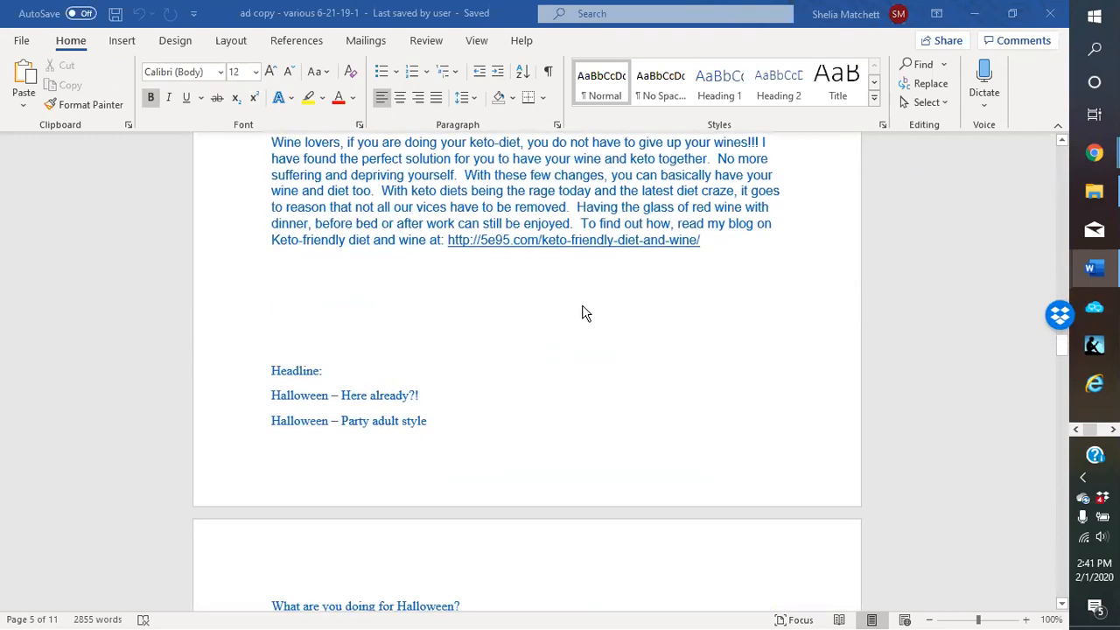
scroll(483, 300, down, 15)
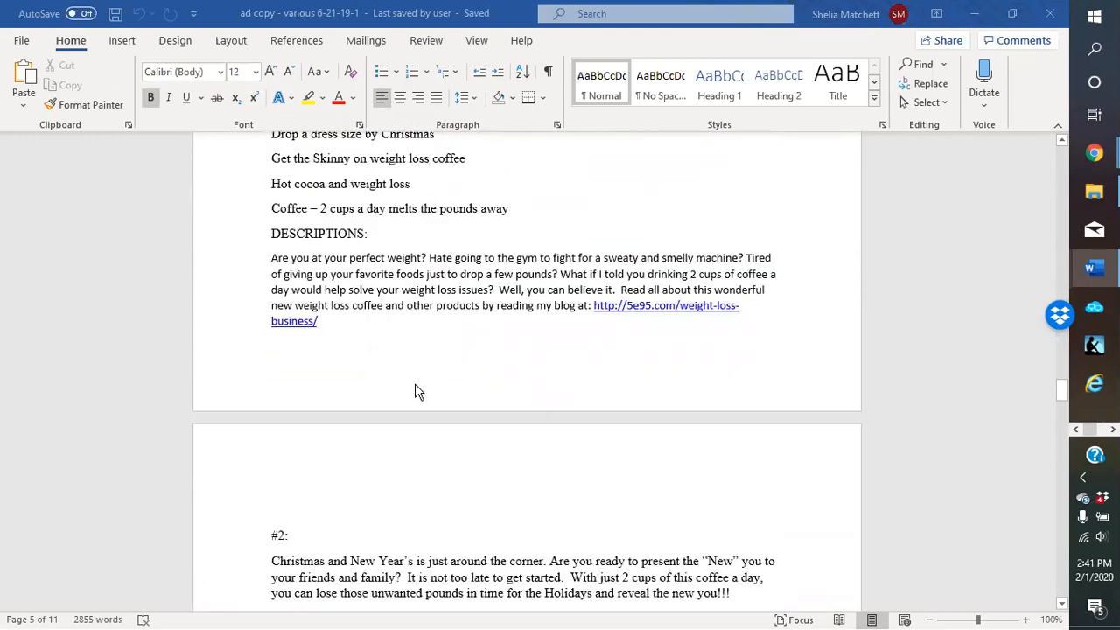
scroll(407, 403, down, 15)
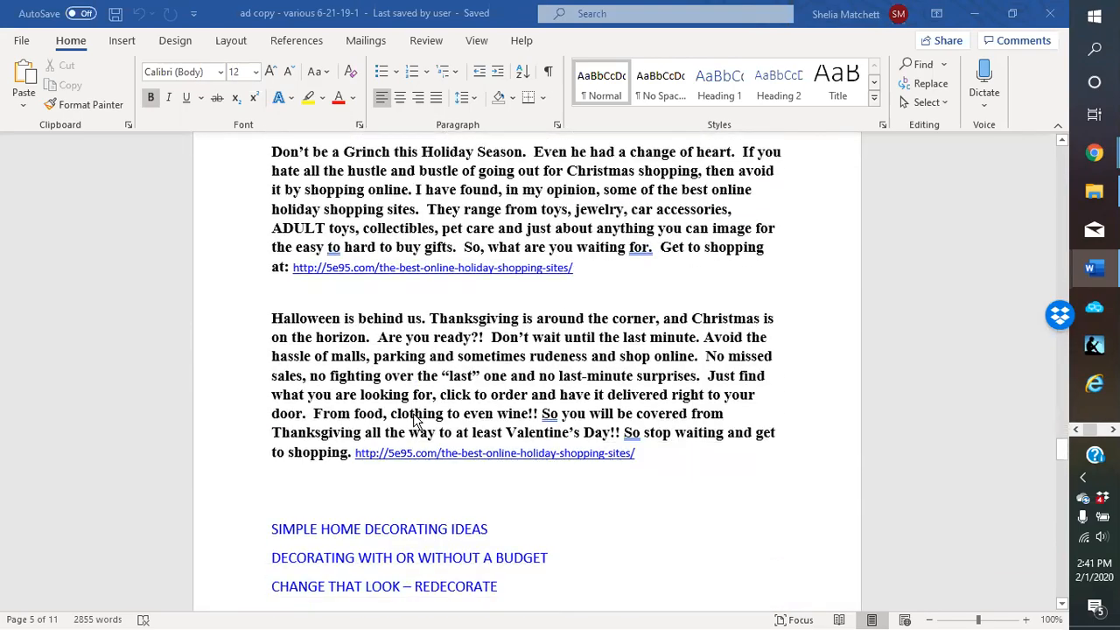
scroll(407, 420, down, 15)
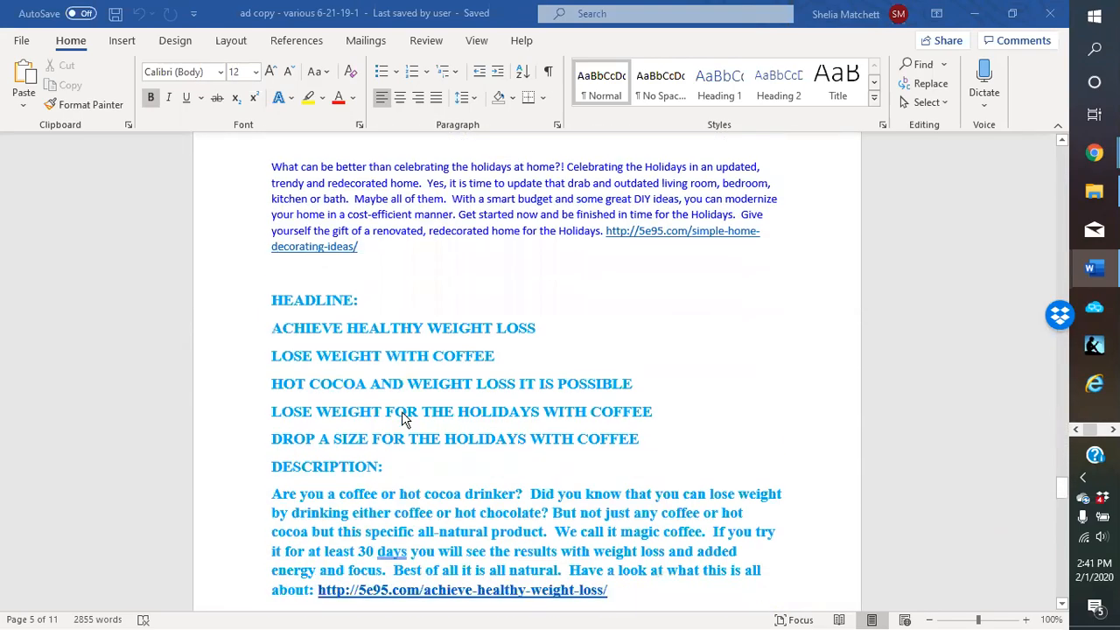
scroll(402, 412, down, 15)
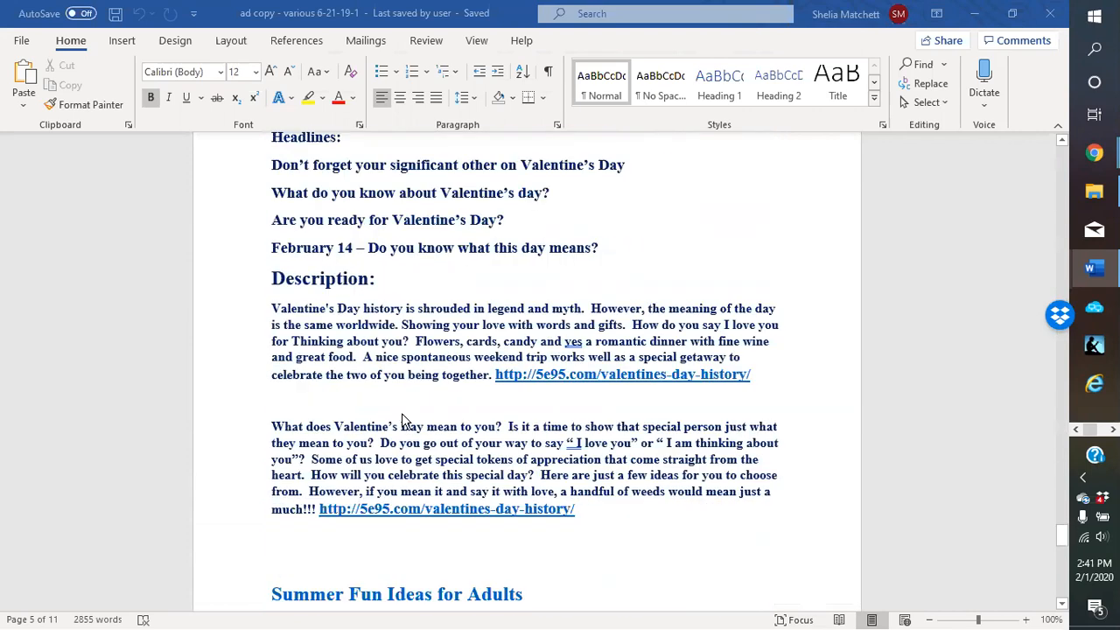
scroll(401, 415, down, 12)
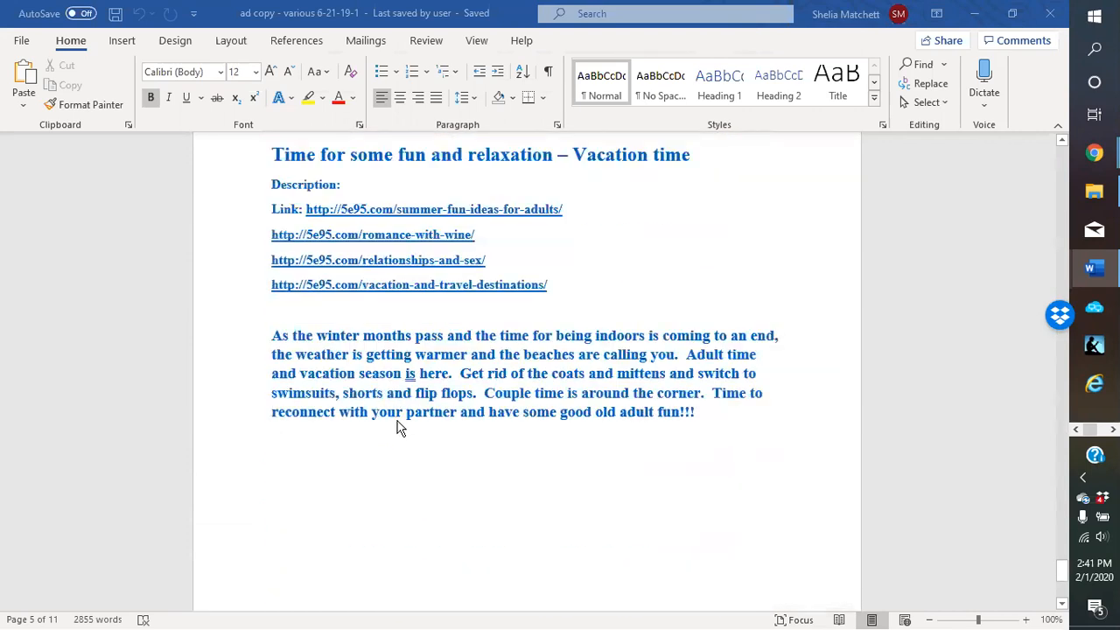
click(723, 379)
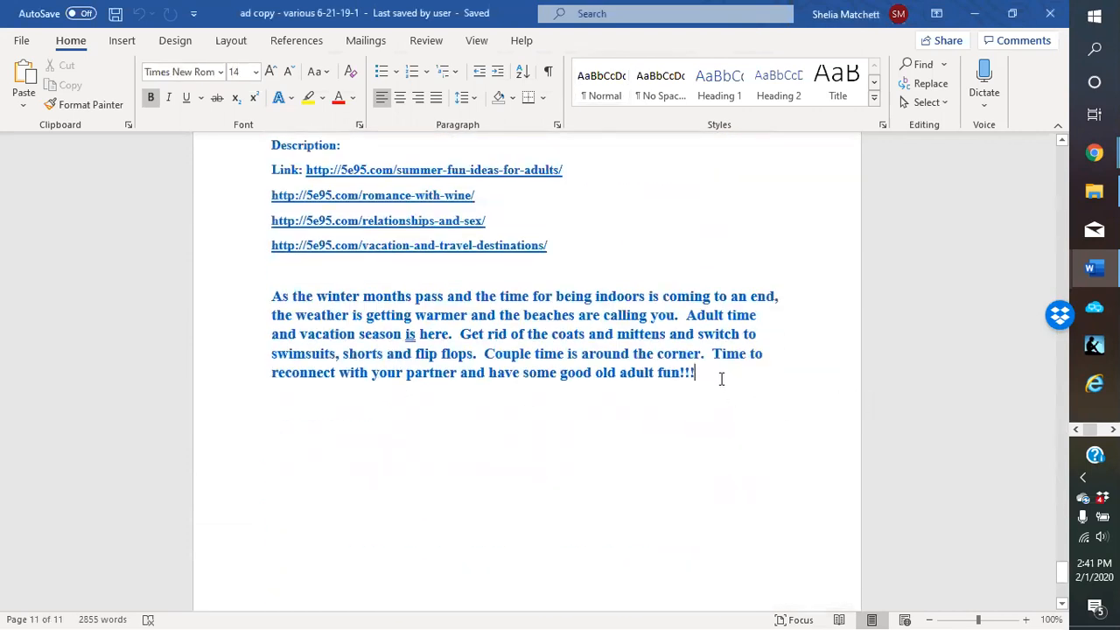
key(Return)
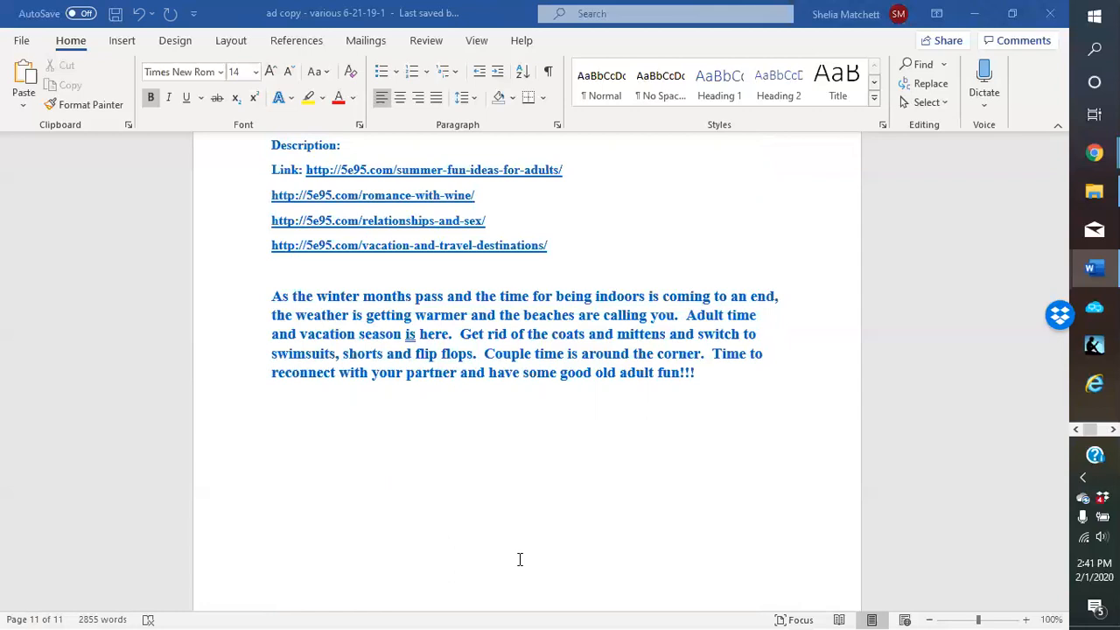
Add another empty line in Word, close the HopLink Generator window, then return to the ad copy
key(Return)
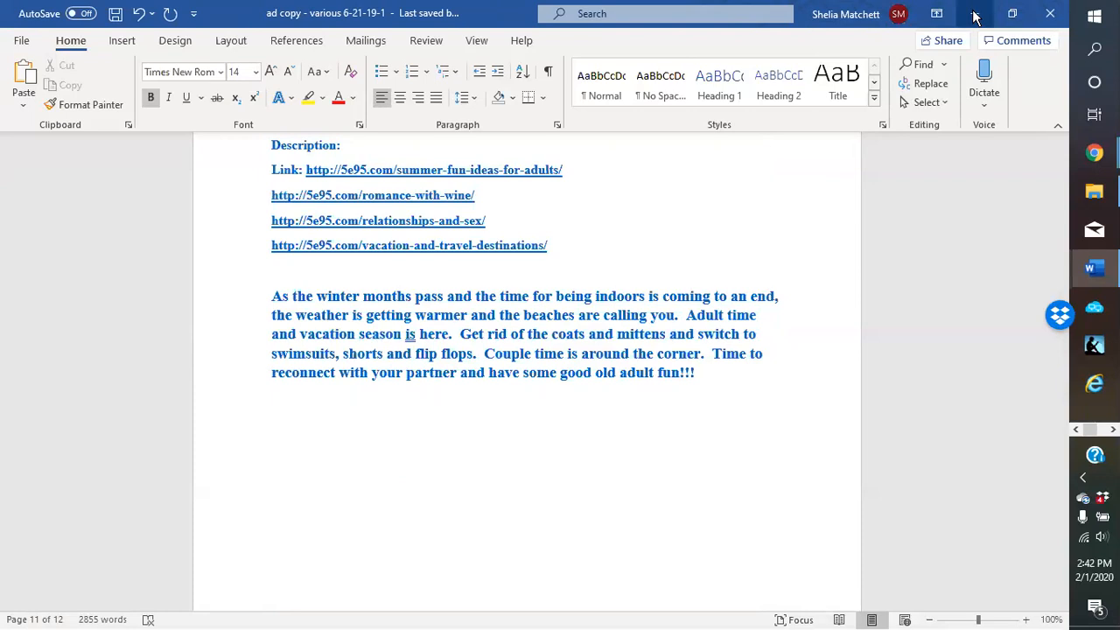
mouse_move(1094, 154)
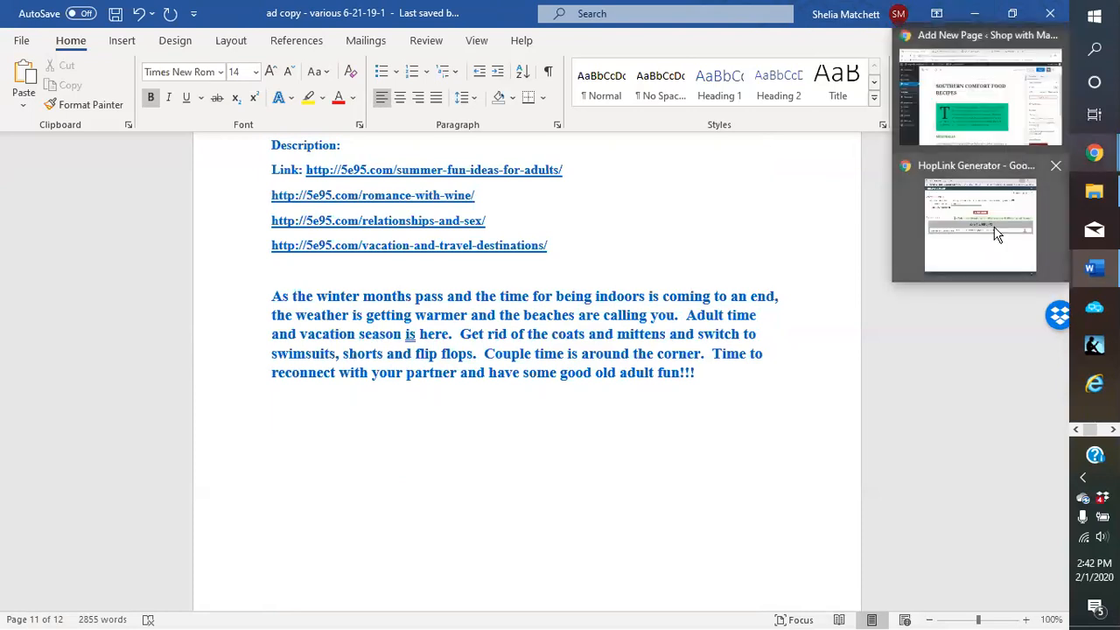
click(1056, 168)
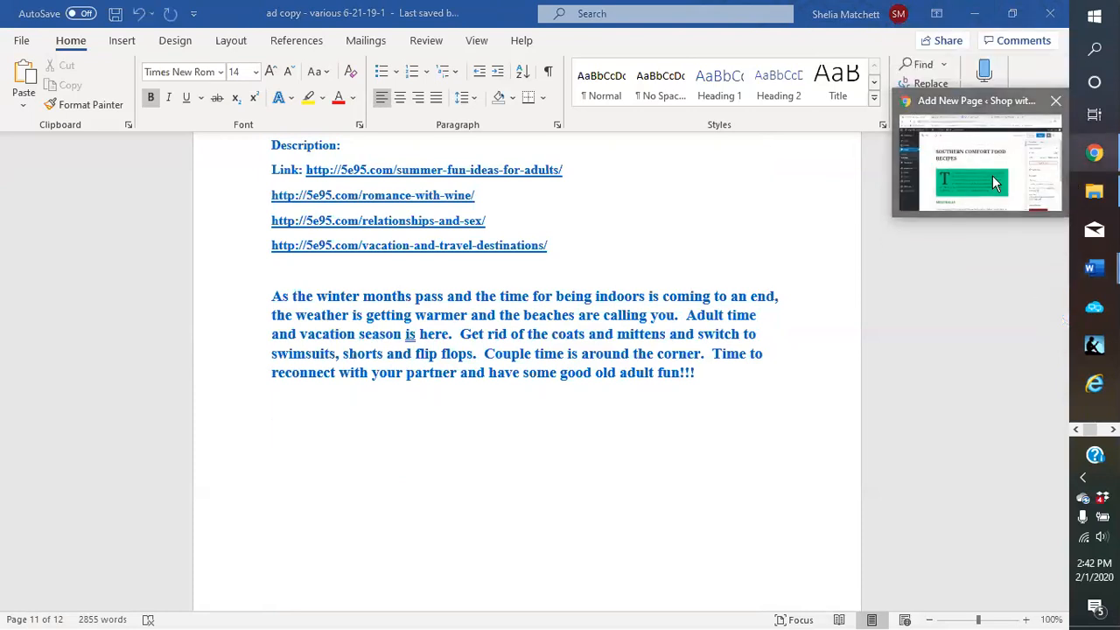
click(979, 162)
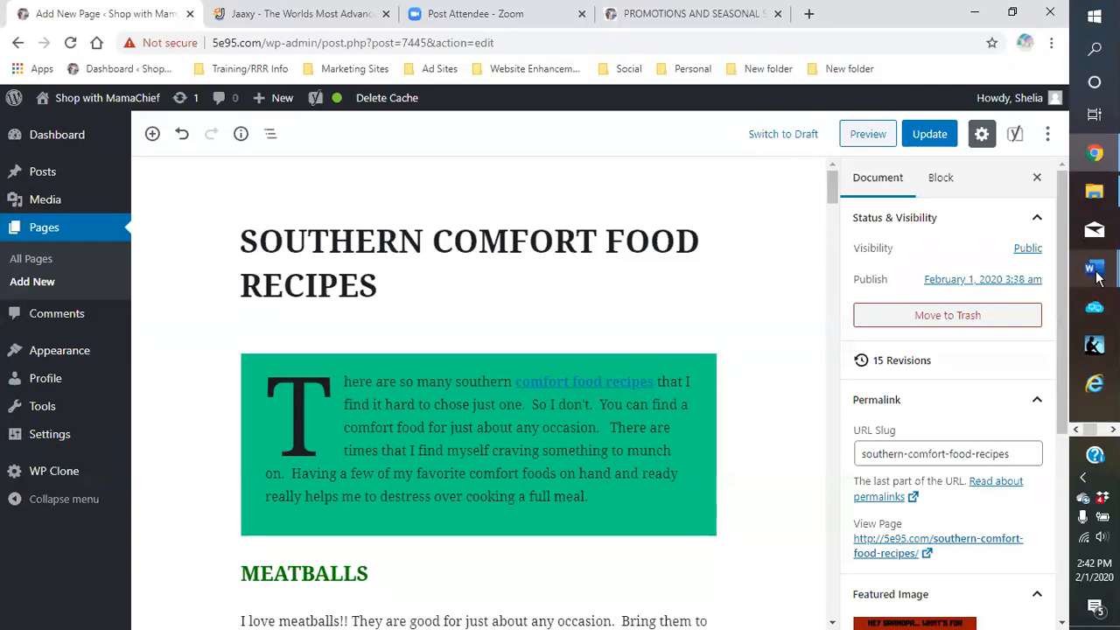
mouse_move(1096, 277)
click(971, 169)
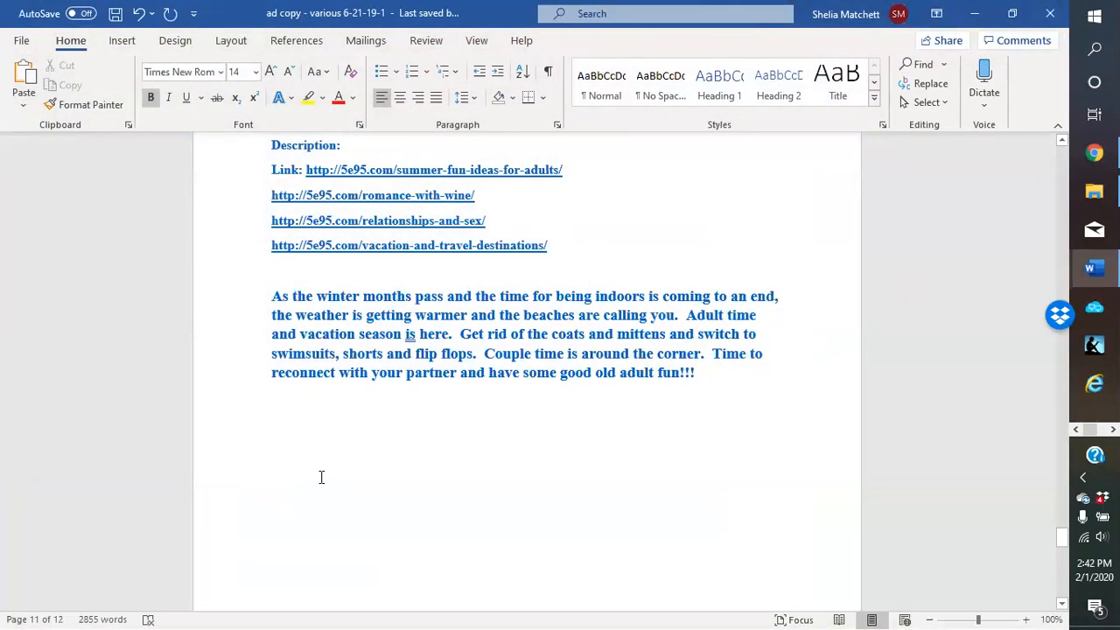
Type the headlines 'SOUTHERN COMFORT FOOD RECIPES' and 'WHAT IS YOUR COMFORT FOOD RECIPES' on separate lines
text(SO)
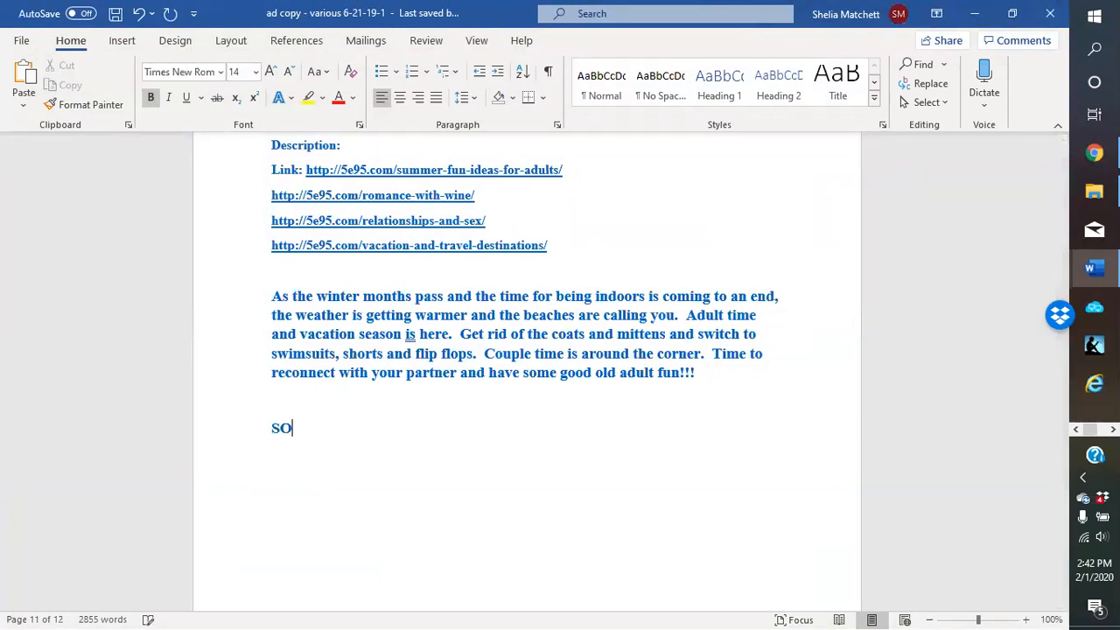
text(UTHERN COMFORT FOR)
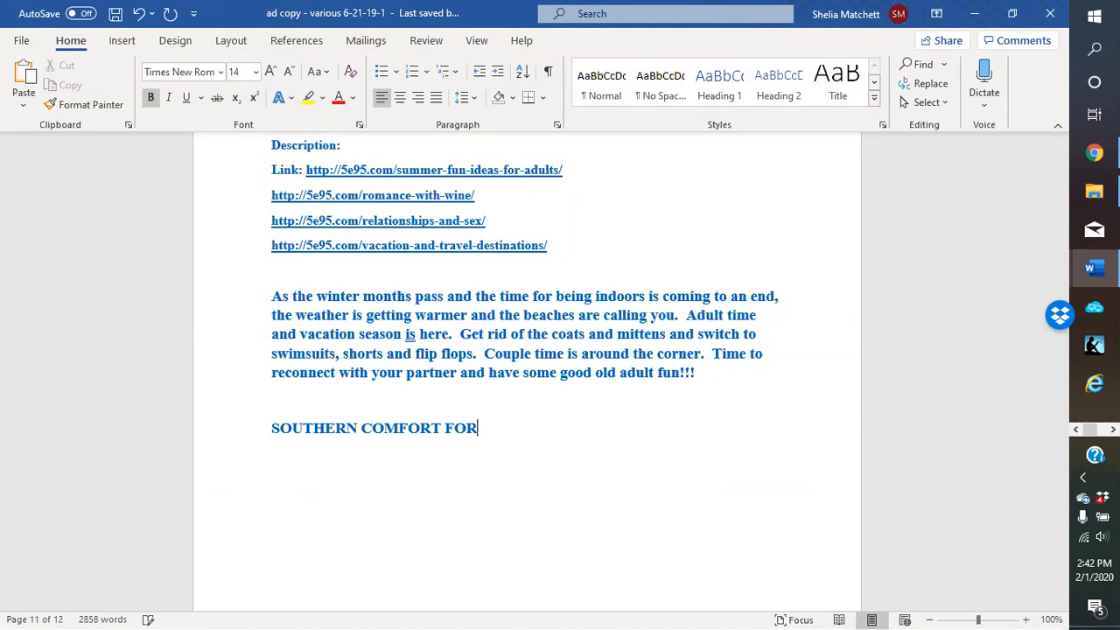
key(BackSpace)
text(OD RECIPES)
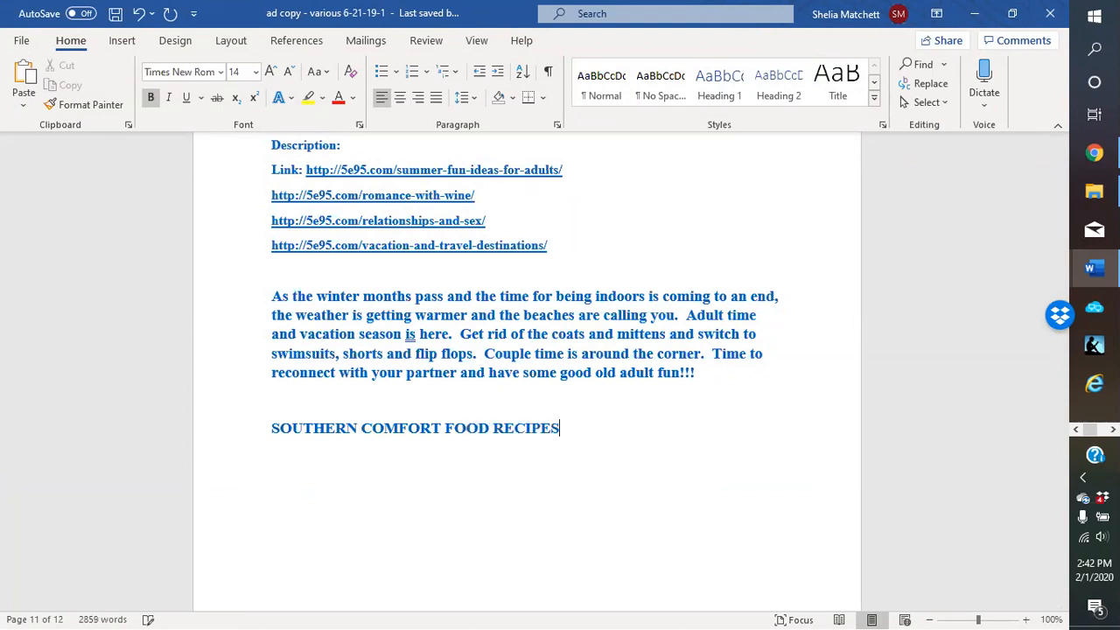
key(Return)
text(WHAT IS YOUR )
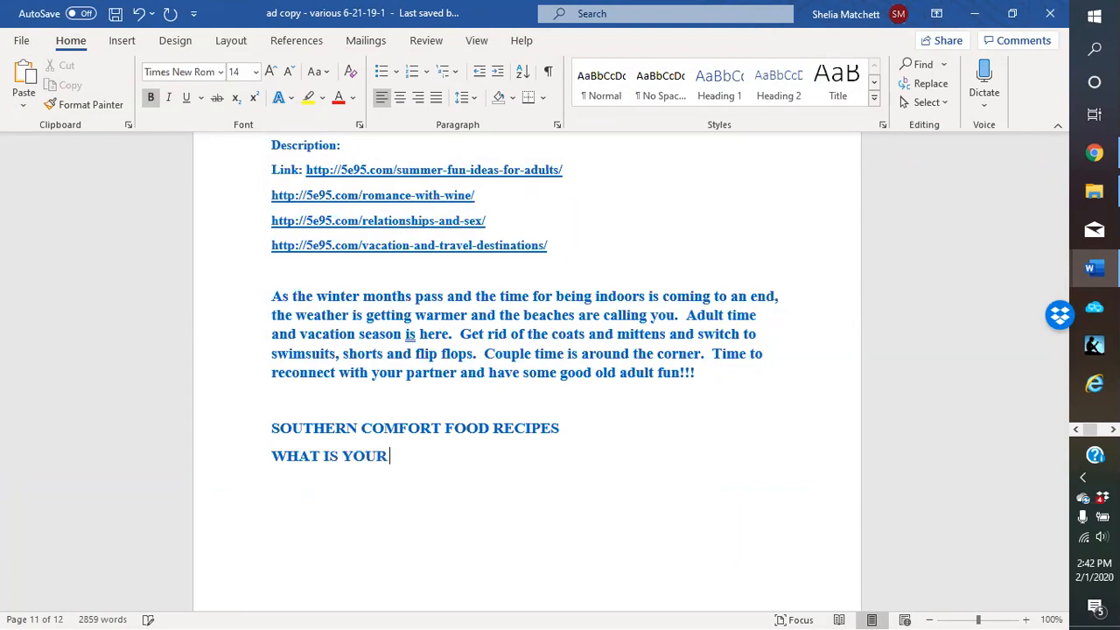
text(COMFORT)
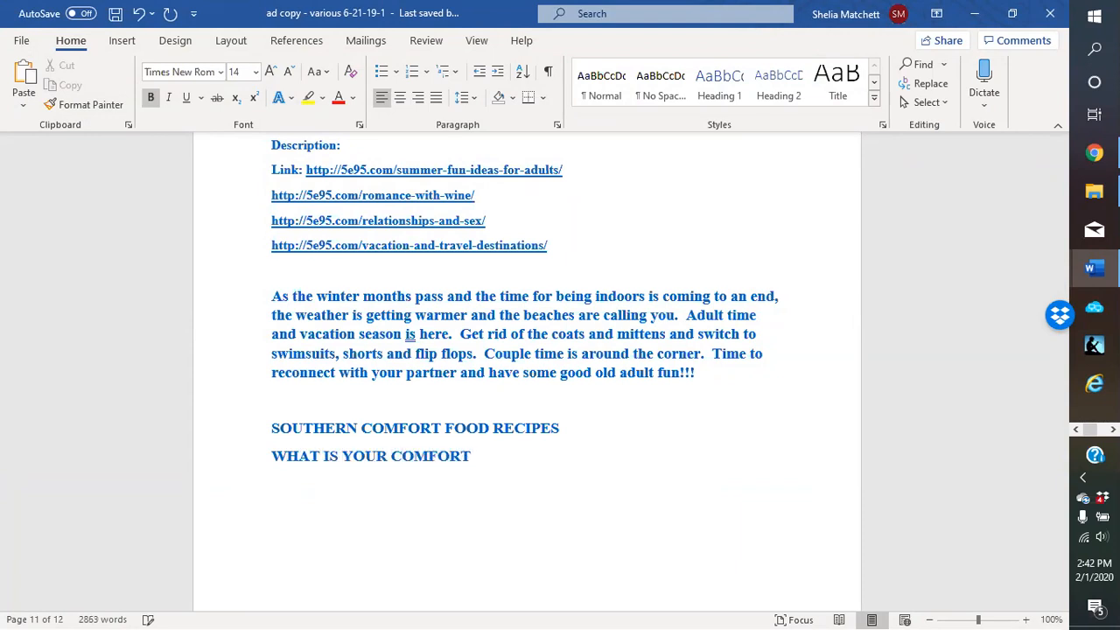
text( FOOD RECIPES)
key(Return)
Add the headlines 'MY FAVORITE SOUTHERN COMFORT FOODS' and 'COMFORT FOODS FOR ANY OCCASION'
text(MY FAVOIRT)
key(BackSpace)
key(BackSpace)
key(BackSpace)
key(BackSpace)
text(RITE SOUTHERN CO)
key(BackSpace)
key(BackSpace)
key(BackSpace)
text(N COMFORT RO)
key(BackSpace)
key(BackSpace)
text(FOODS)
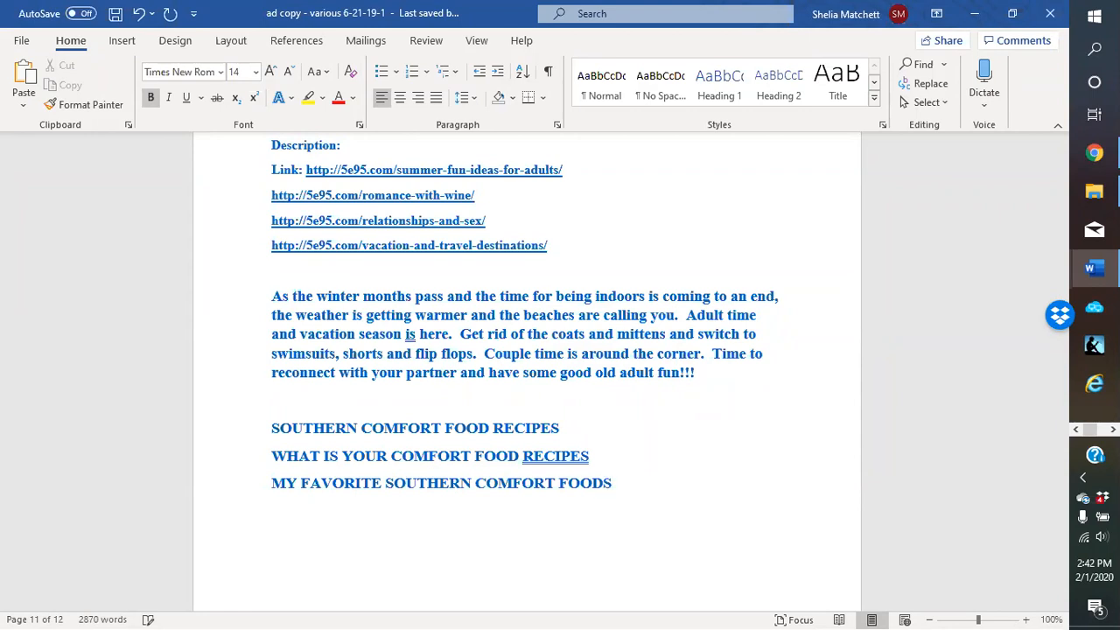
key(Return)
text(COMFOR)
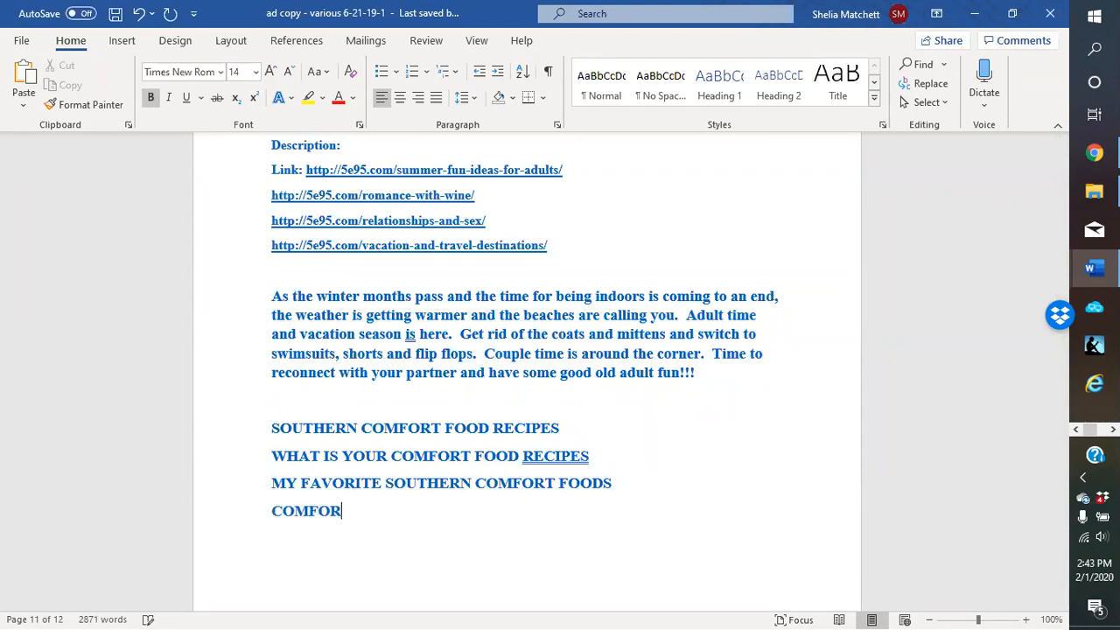
text(T FOODS FOR AN)
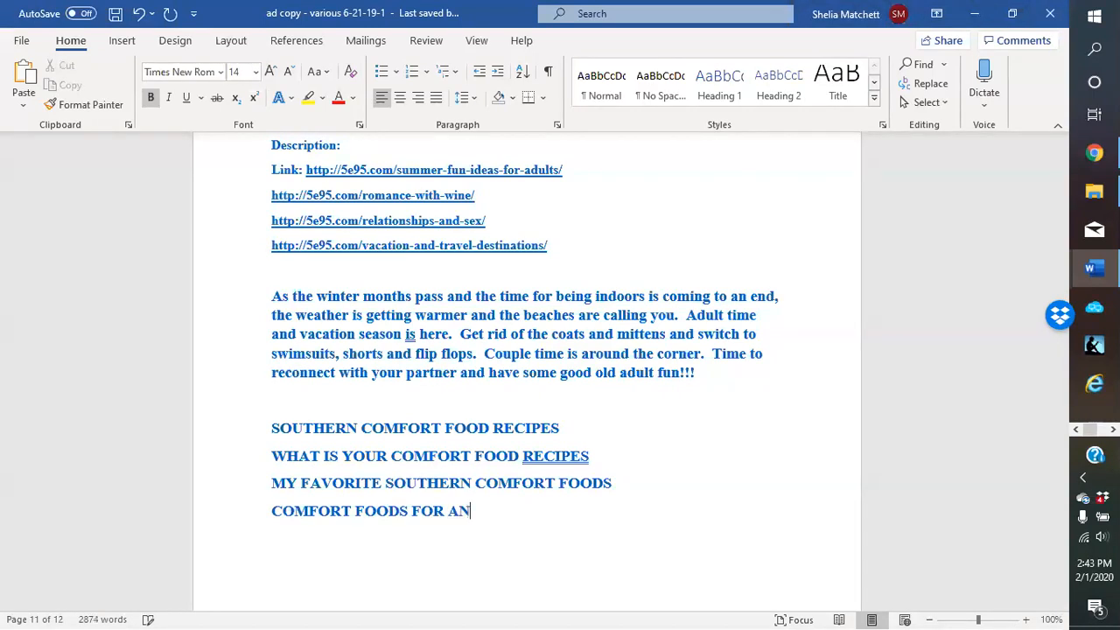
text(Y OCCASION)
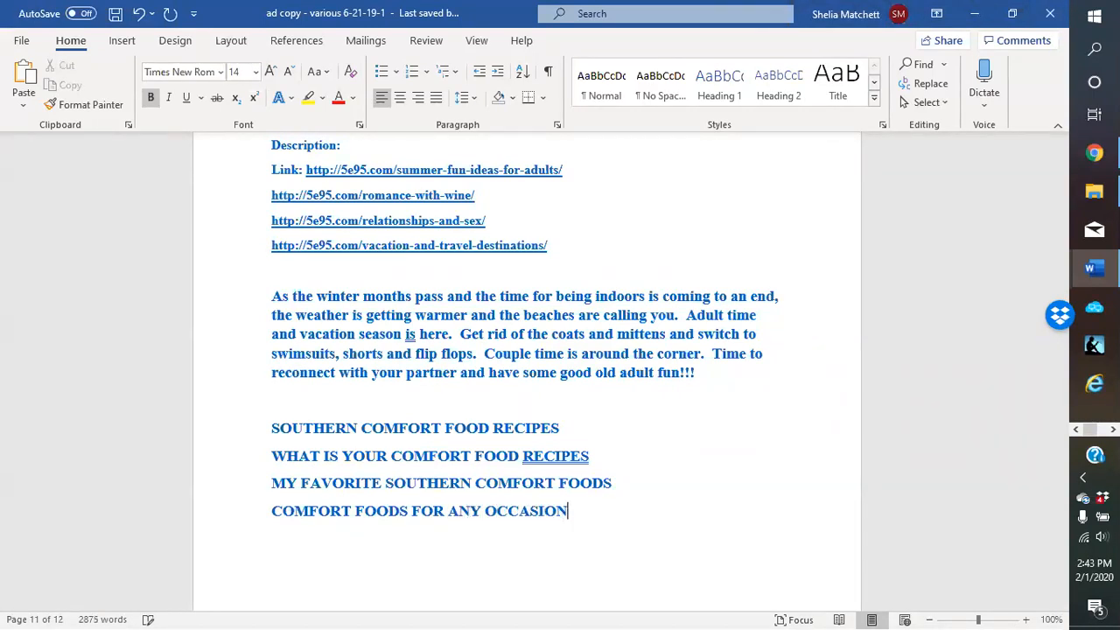
Accept the grammar fix adding a question mark after RECIPES, and add an empty line below
right_click(537, 456)
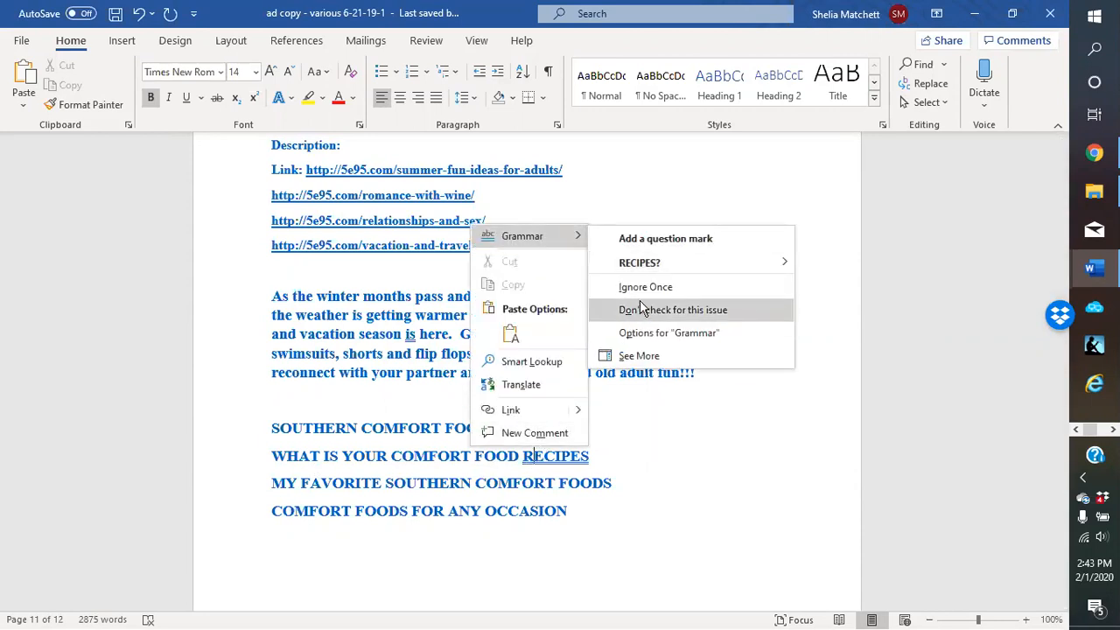
click(640, 265)
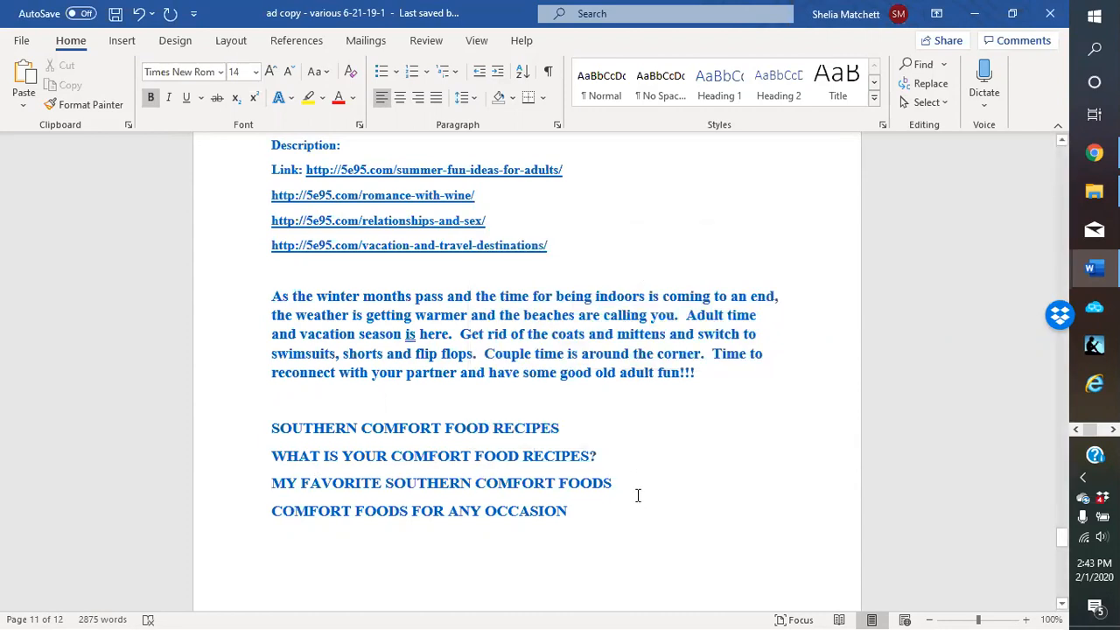
click(604, 517)
scroll(606, 507, down, 1)
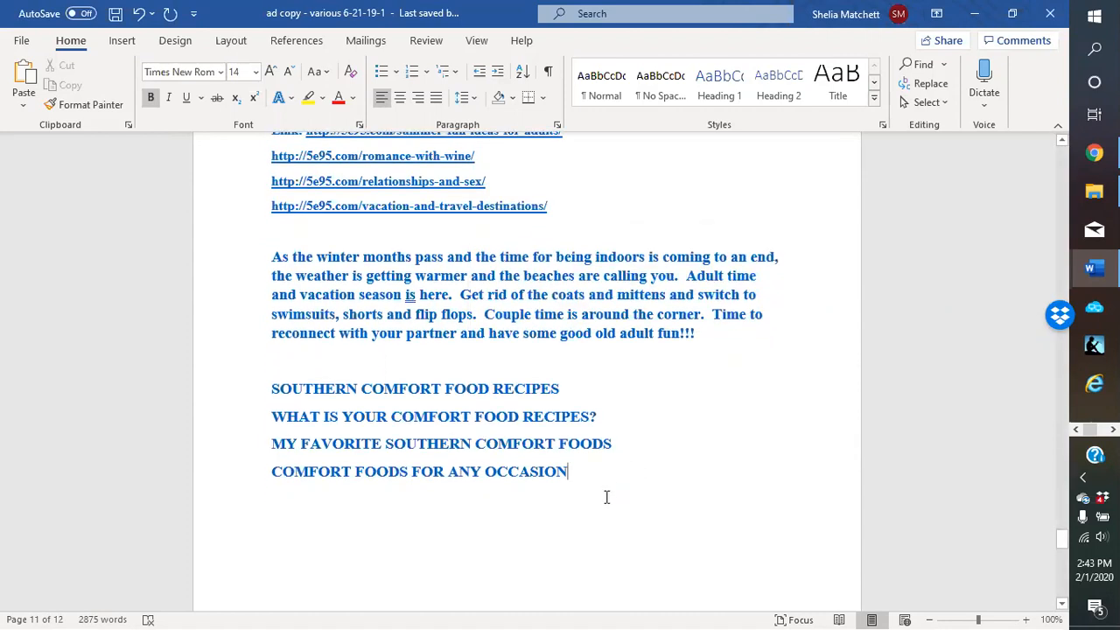
key(Return)
right_click(546, 417)
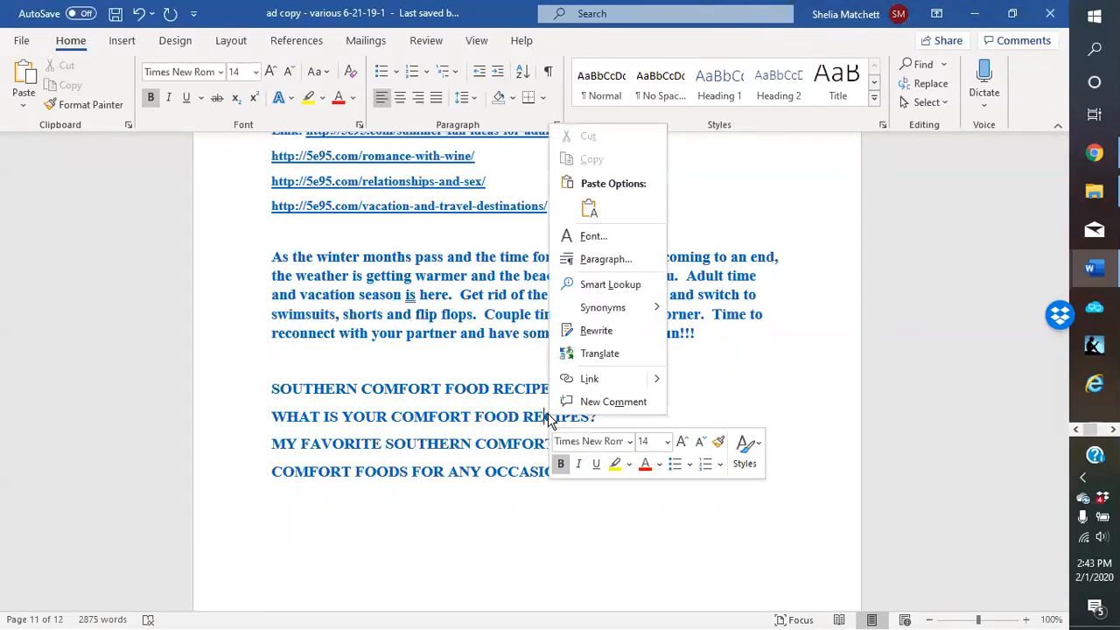
click(548, 419)
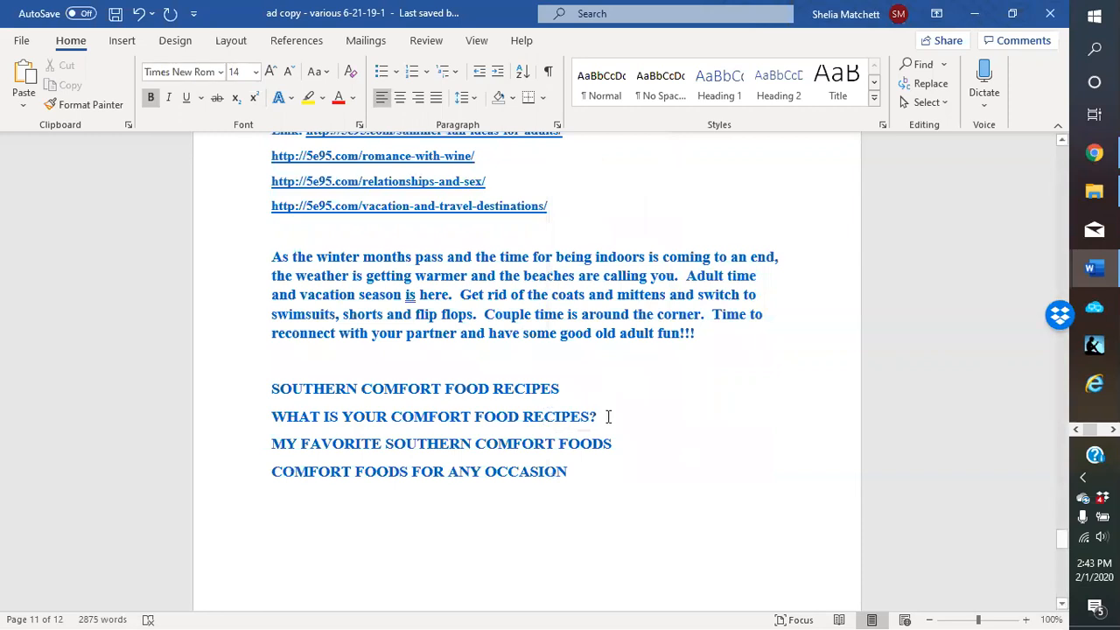
click(608, 417)
Type the fifth headline 'SOUTHERN AND COMFORT FOODS WHY YES!!!' on a new line and start another line
key(Return)
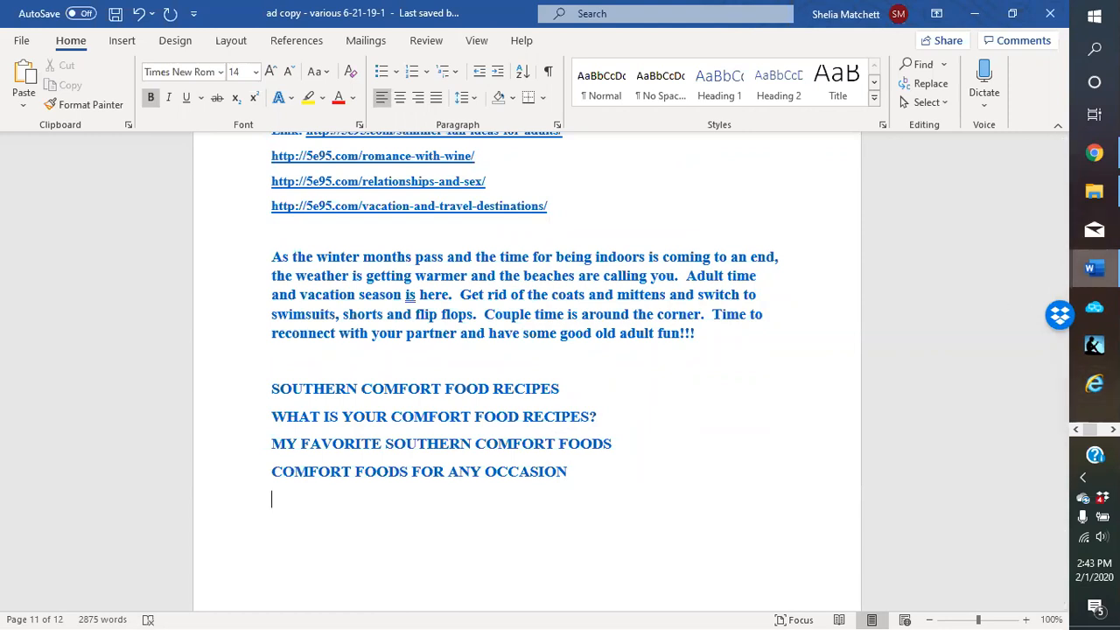
click(1094, 154)
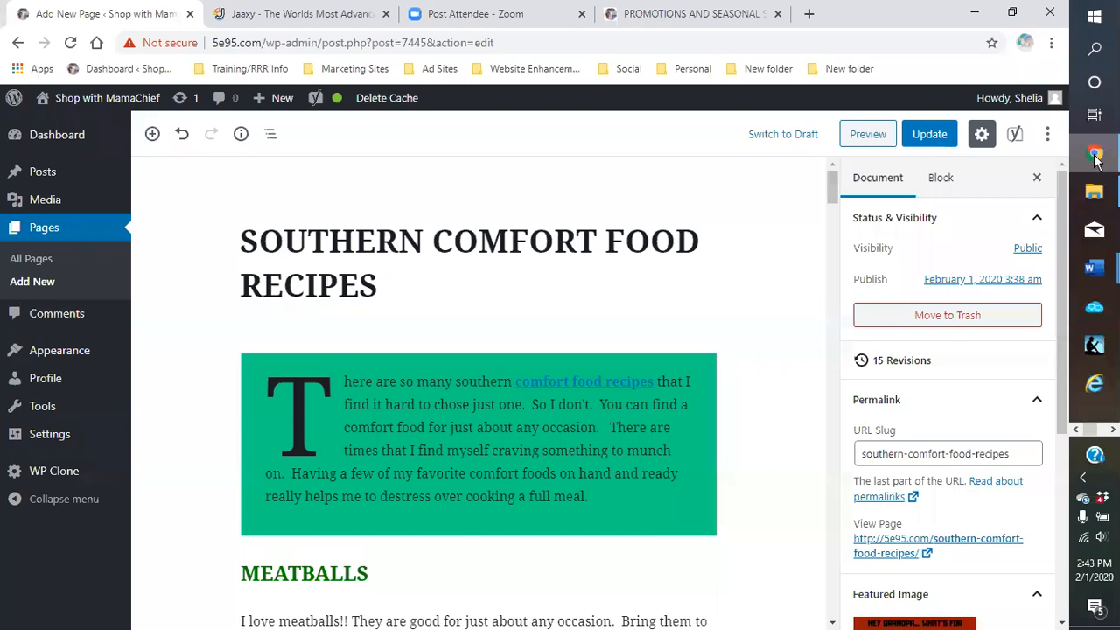
click(1094, 157)
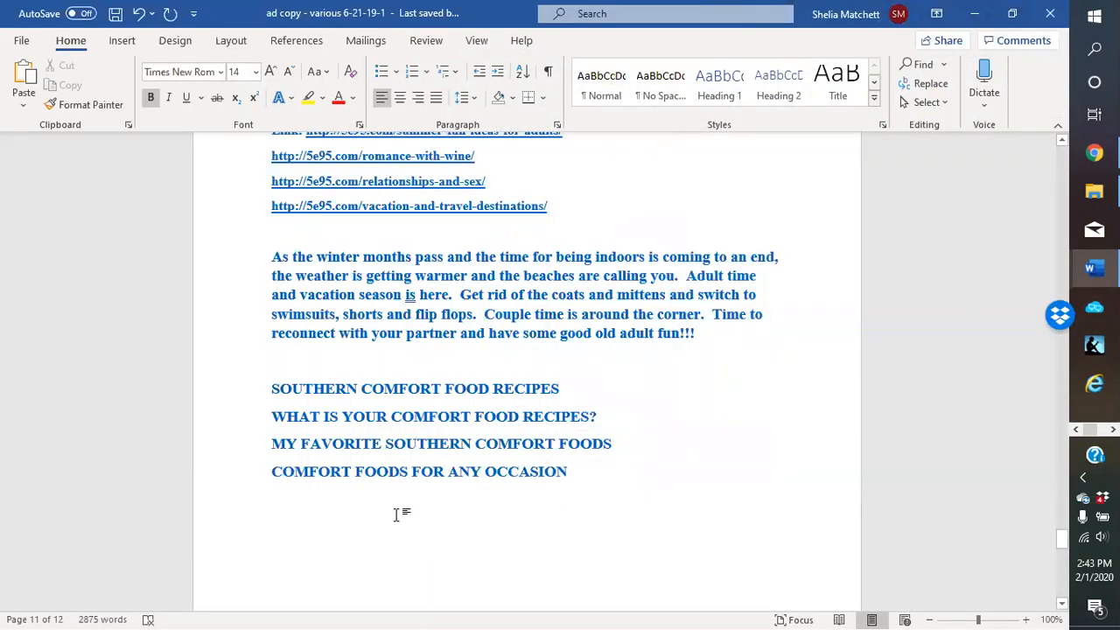
text(SOUTHERN)
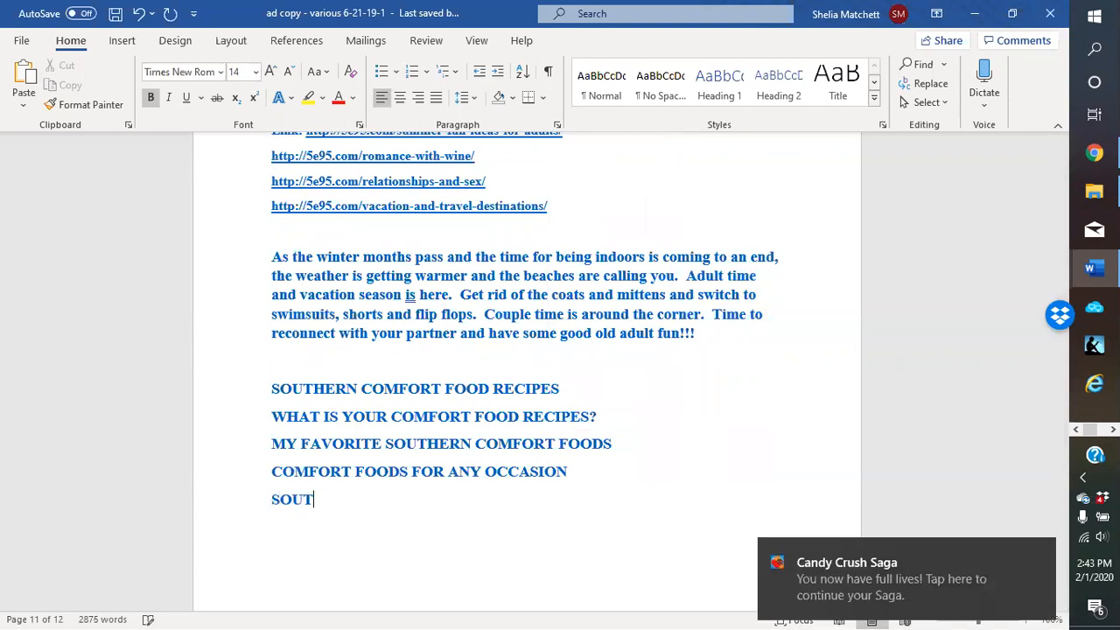
click(1046, 554)
text(AN)
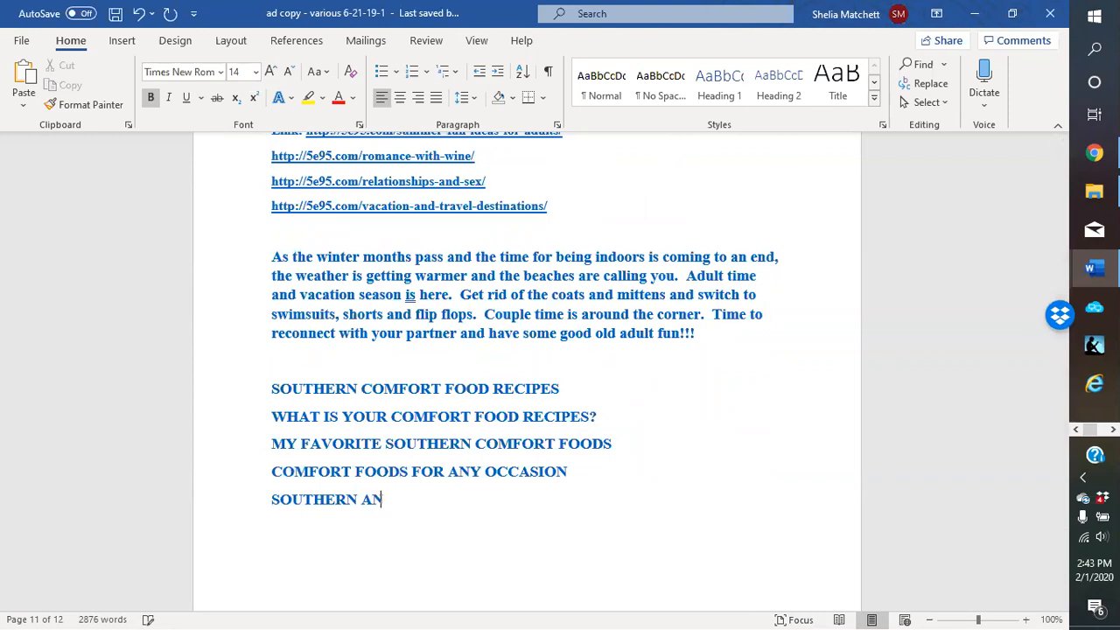
text(D COMFORT FOODS)
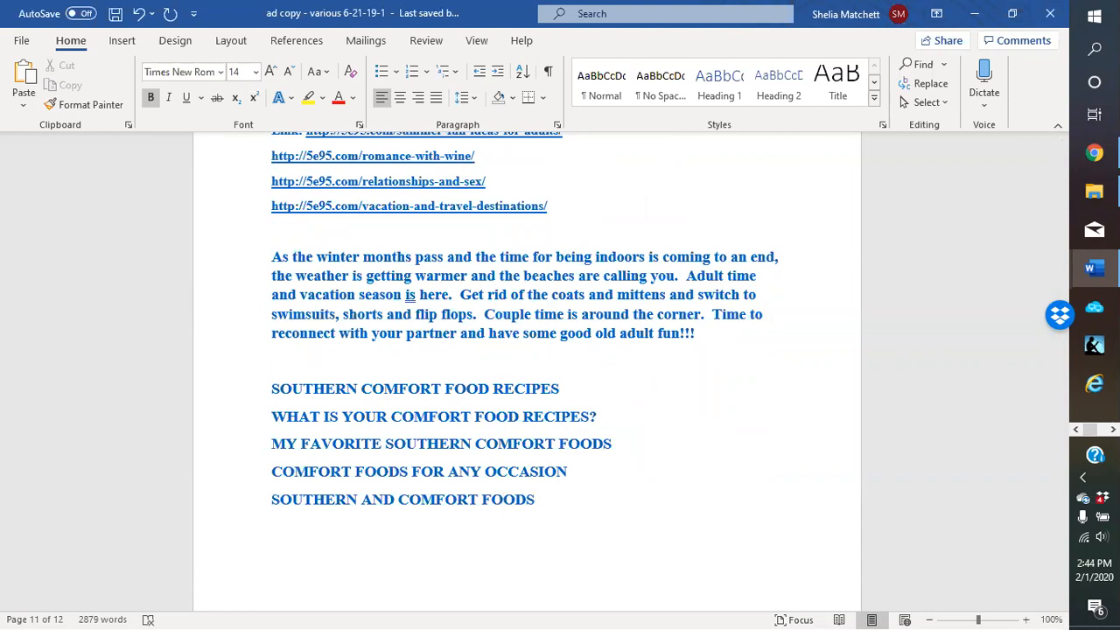
text(WHY YES!!!)
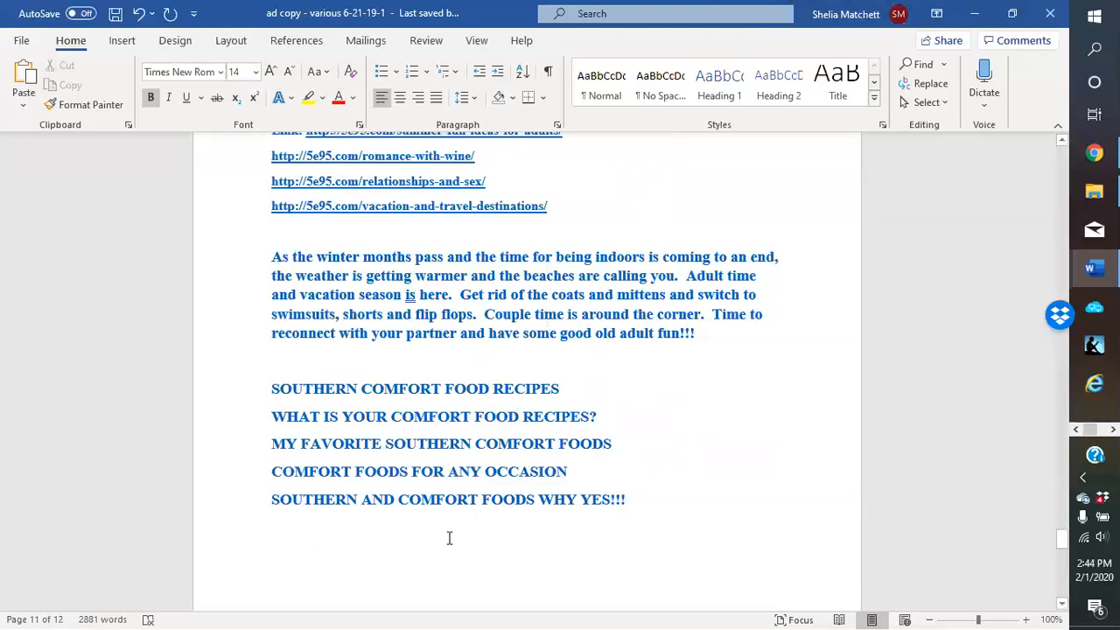
key(Return)
Type 'Description:' and begin the paragraph 'Being Southern always brings about many delicious foods. From fried chicken to pasta...'
text(d)
key(BackSpace)
text(Description: )
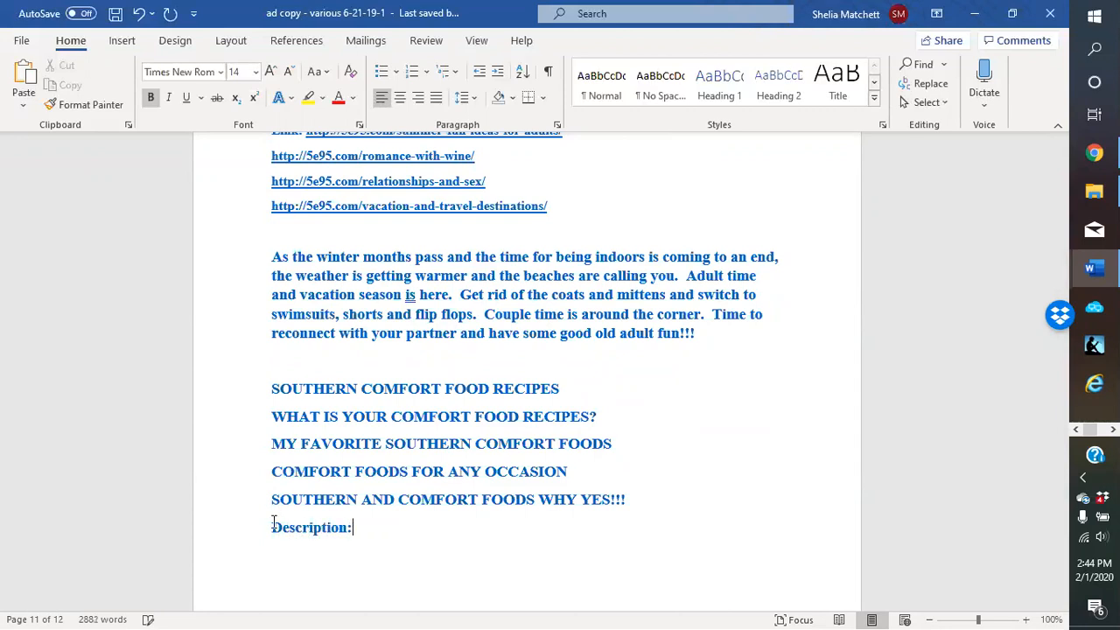
text(Being Southern always brings about many delicious foods. From fried chick)
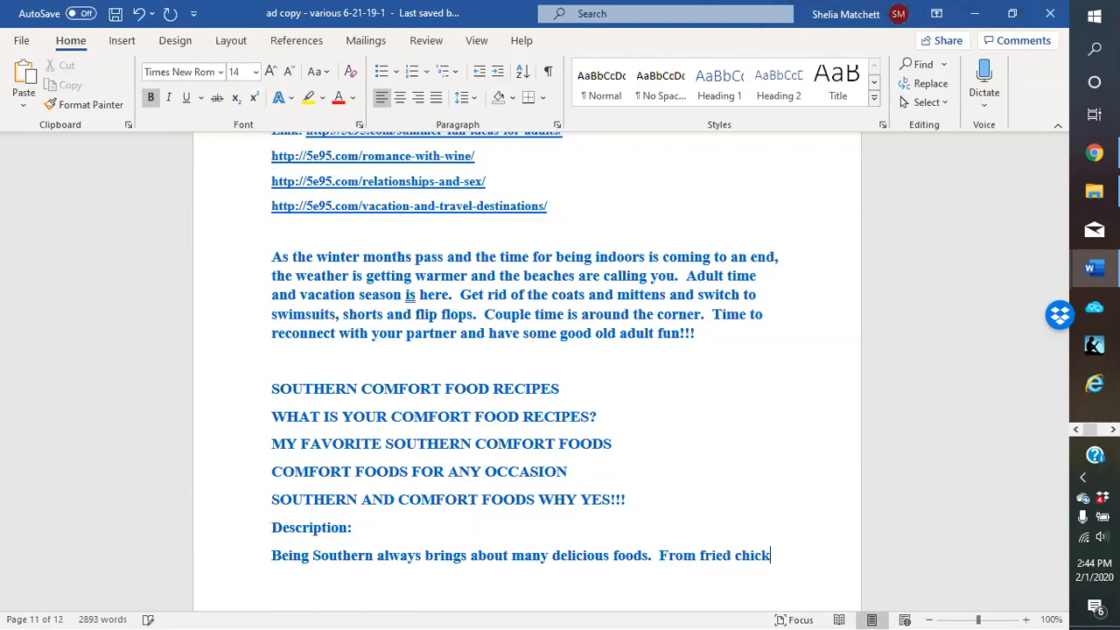
text(en to pasta)
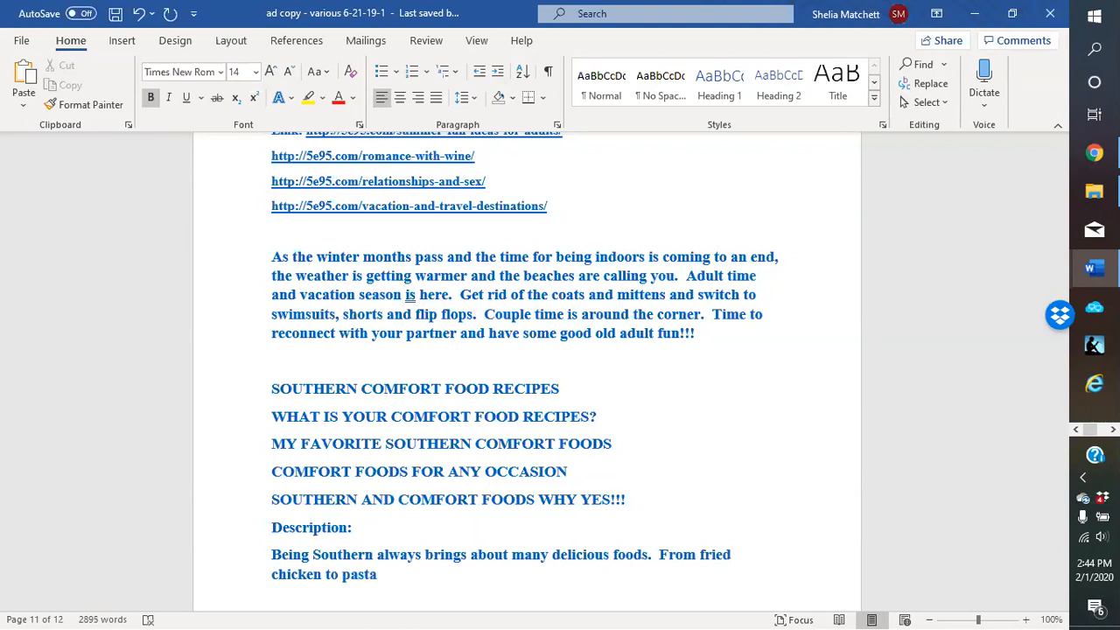
text(.  Yes, we eat pasta here in)
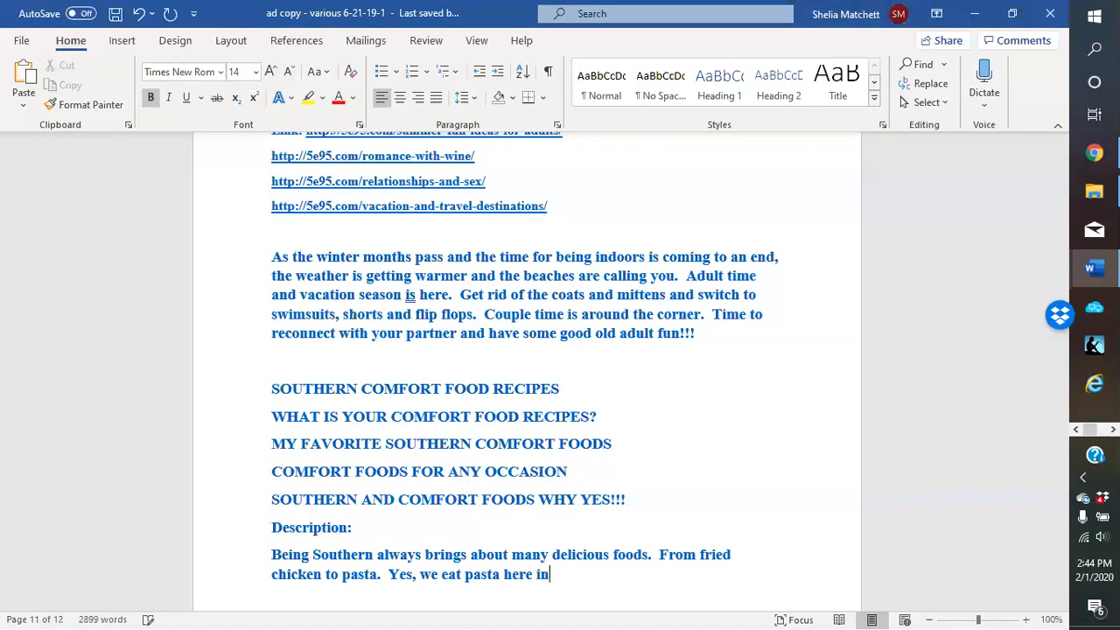
text( the South.  However, h)
text(aving tho)
text(se)
text( comfor)
text(t )
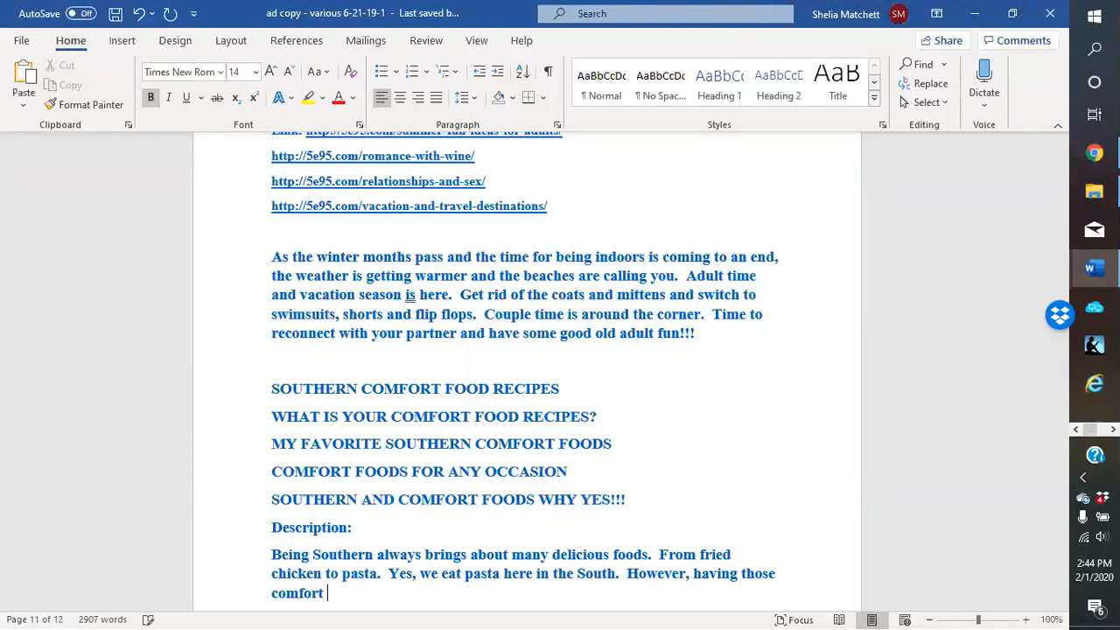
text(foods on hand is something we all do.)
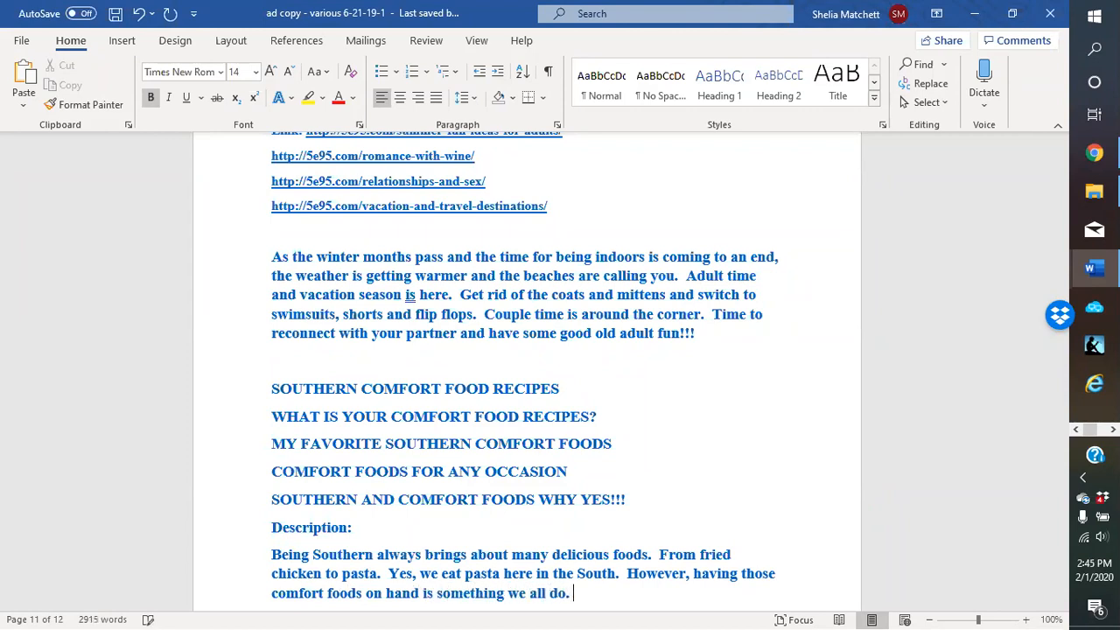
text(  They really come in ha)
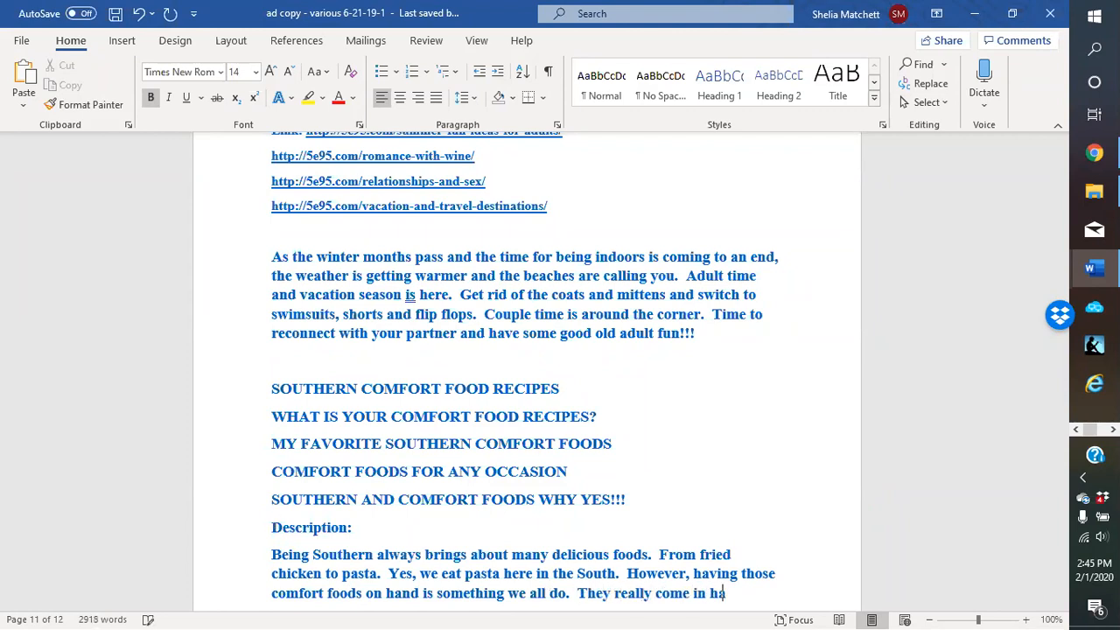
text(ndy for late n)
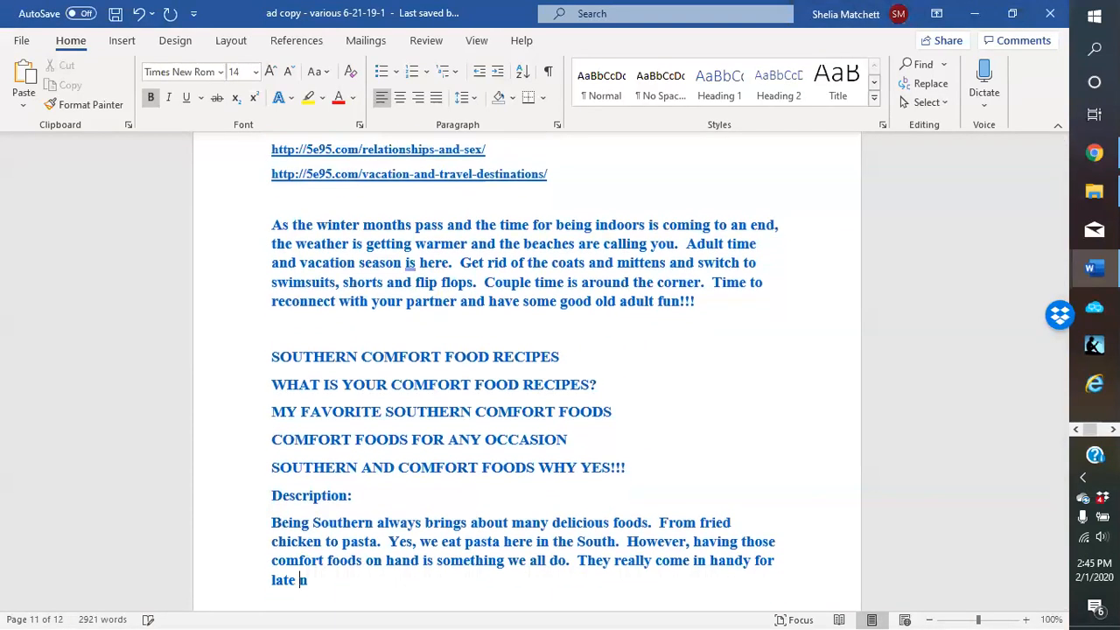
text(ight snacks.)
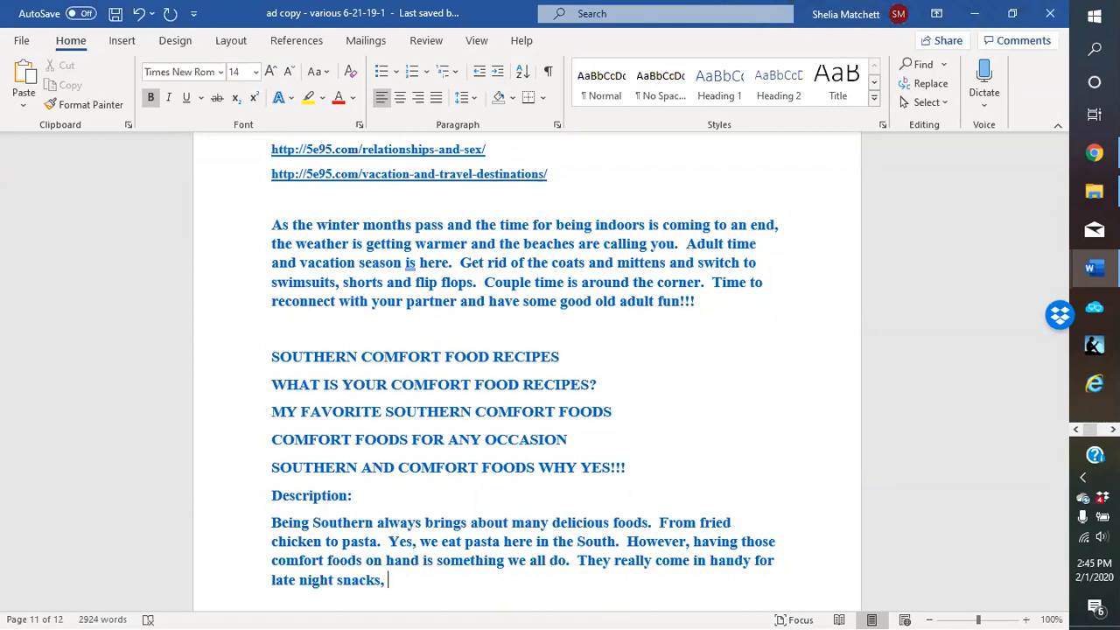
text( midmorning sna)
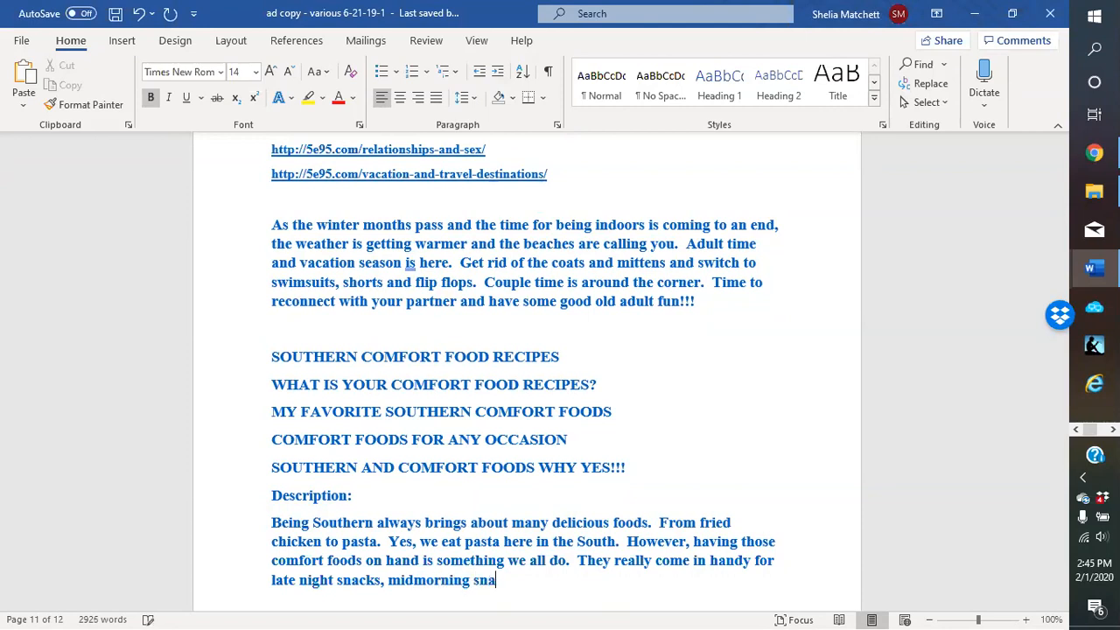
Finish the paragraph with '...social get togethers. What is your favorite Southern comfort food recipe?'
text(cks,)
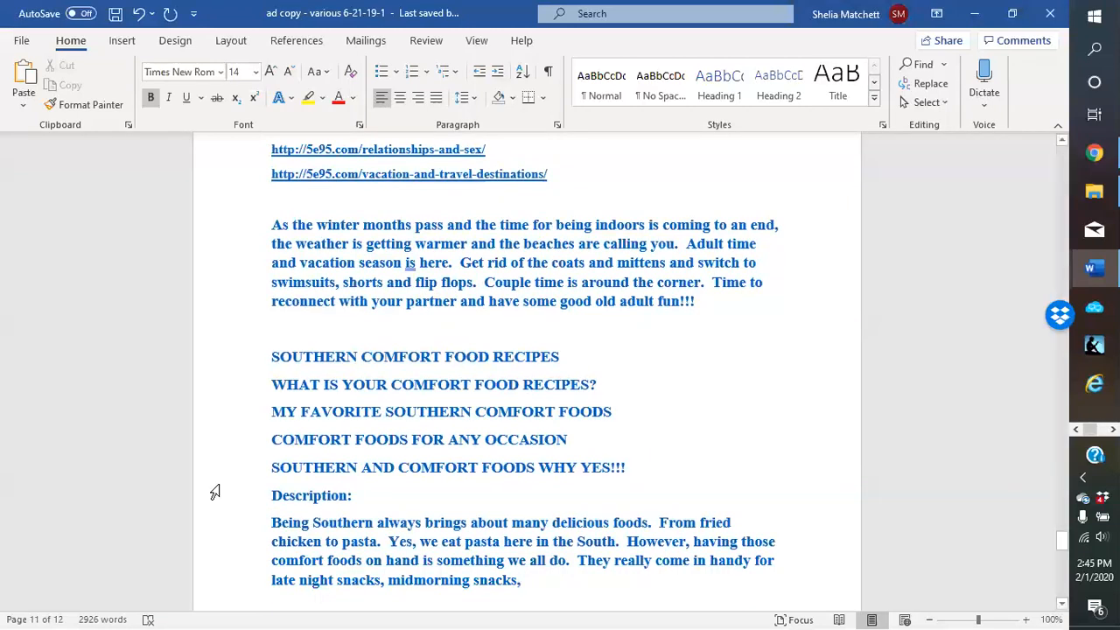
text(as well )
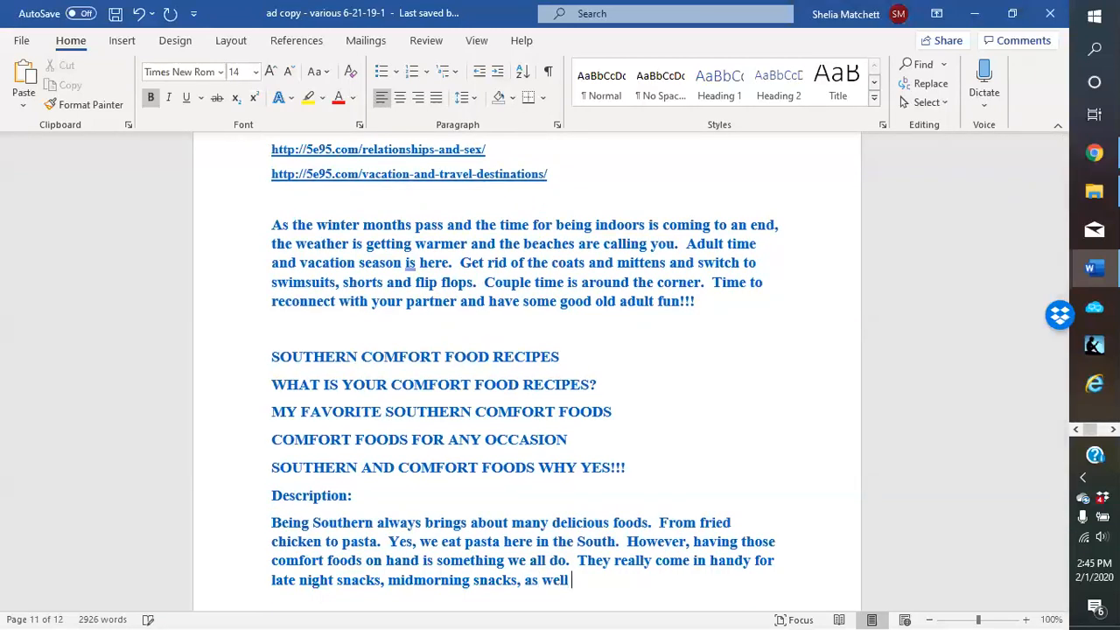
text(as social get t)
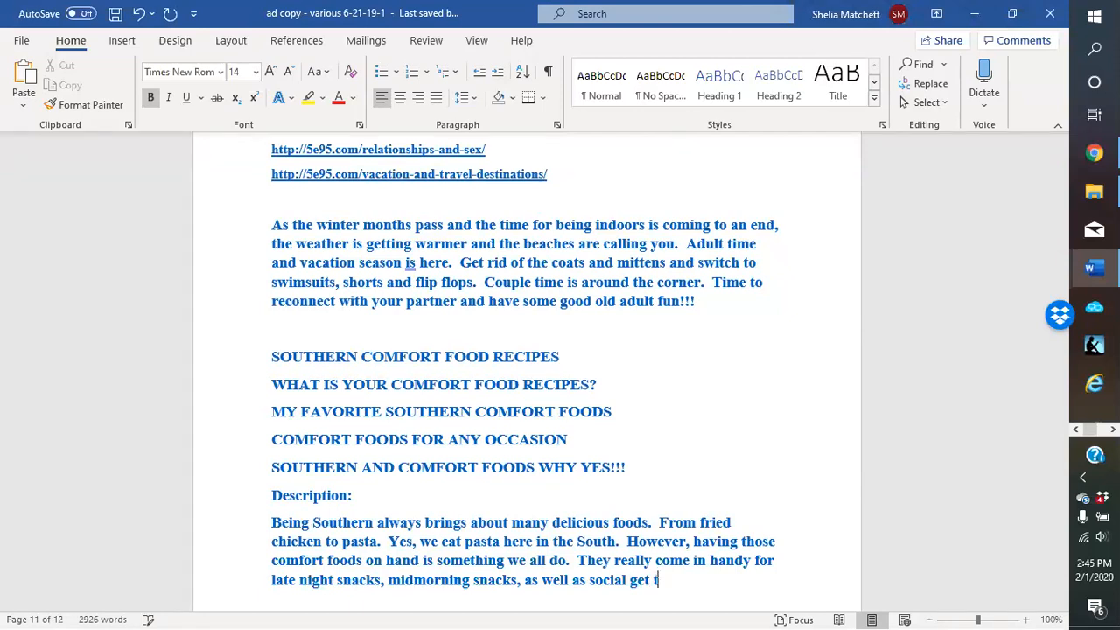
text(ogethers.  What is your)
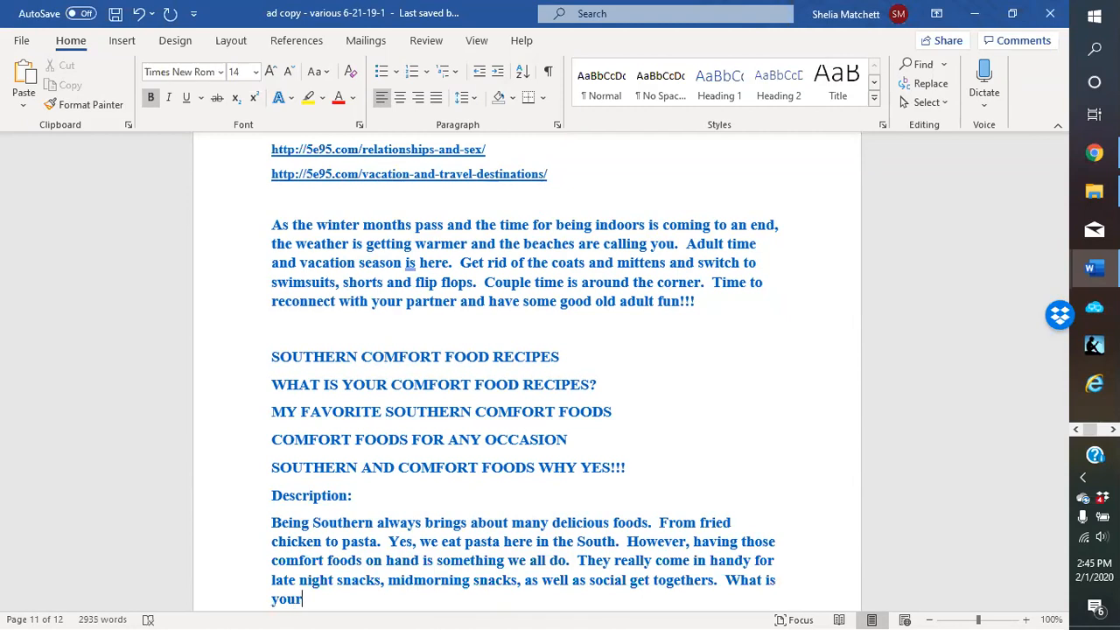
text( favorite Southern)
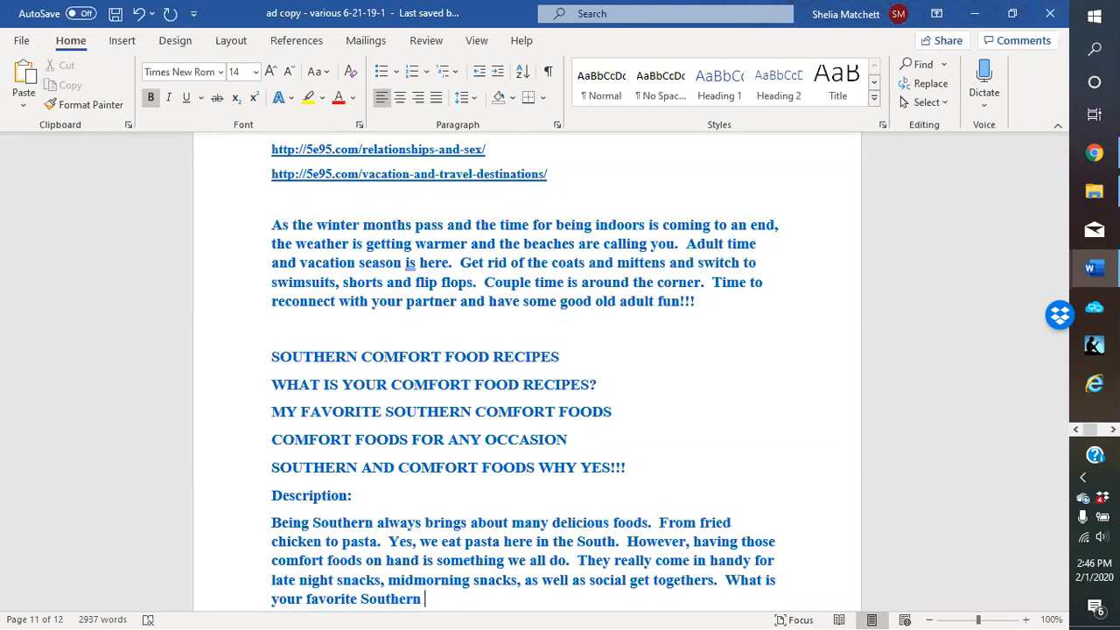
text(comfort food reci)
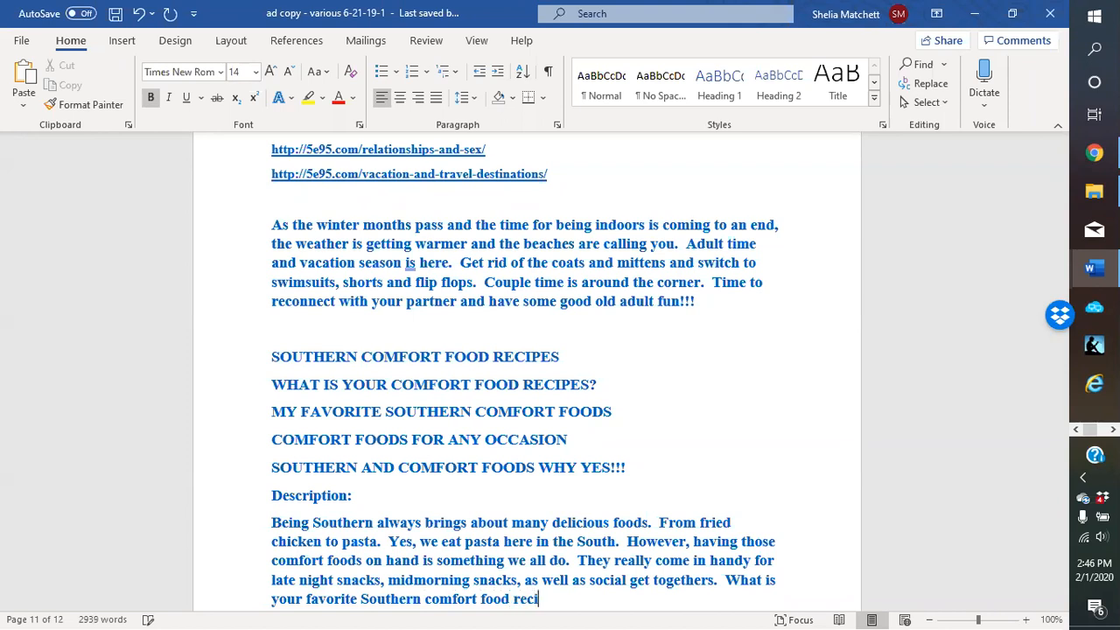
text(pe?)
scroll(477, 521, down, 3)
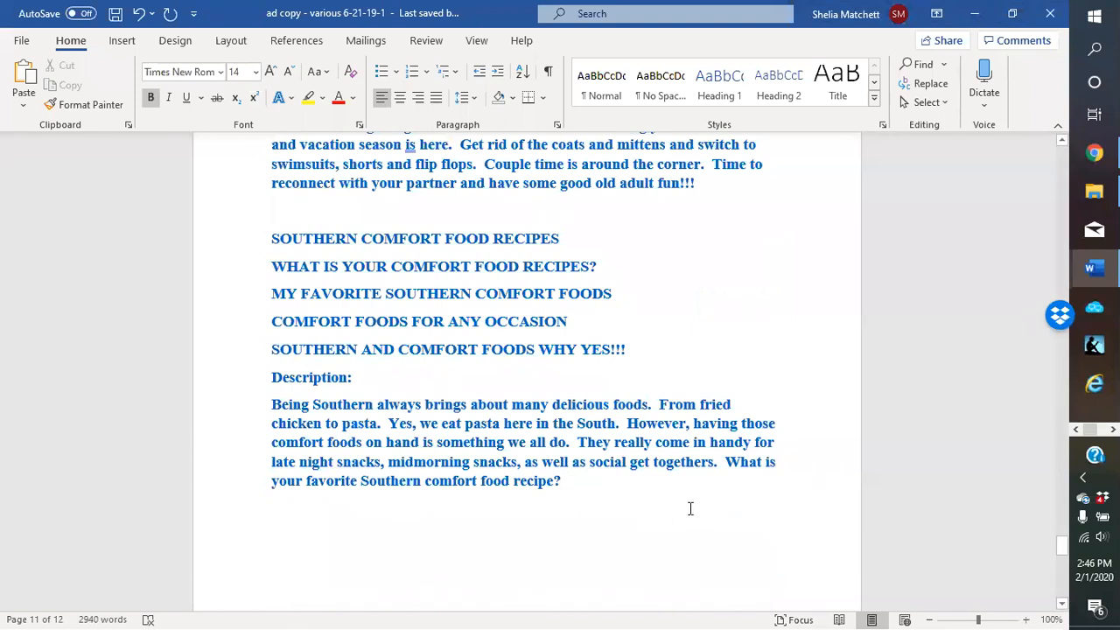
scroll(583, 477, down, 1)
scroll(579, 473, up, 1)
scroll(578, 477, up, 1)
scroll(570, 501, down, 1)
Copy the link address of the recipe page's View Page link in WordPress
click(976, 12)
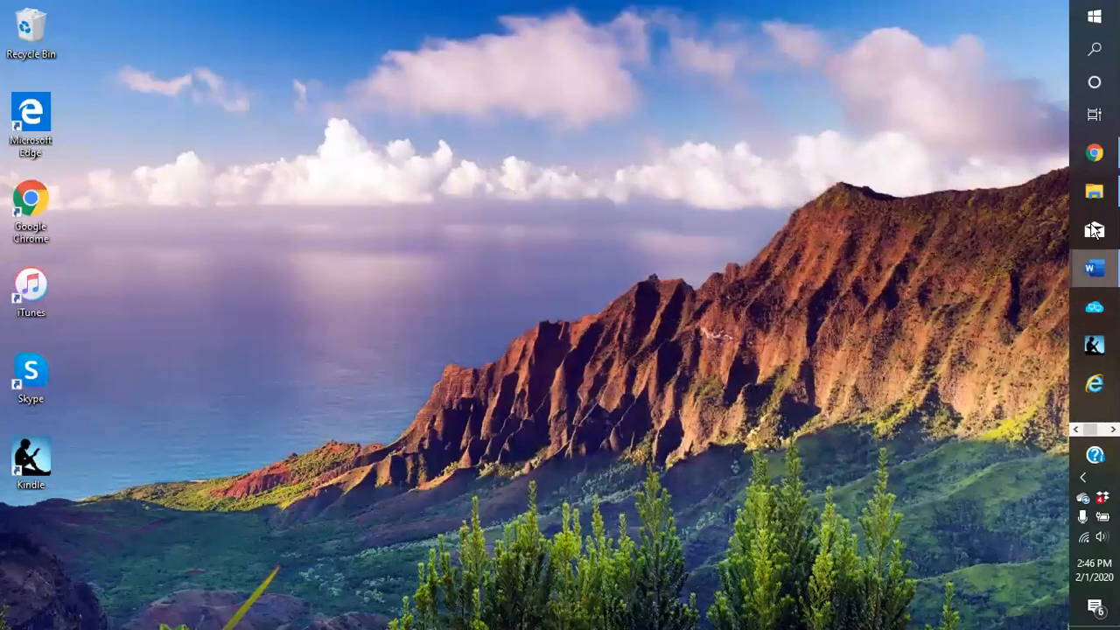
click(1092, 162)
scroll(562, 351, down, 2)
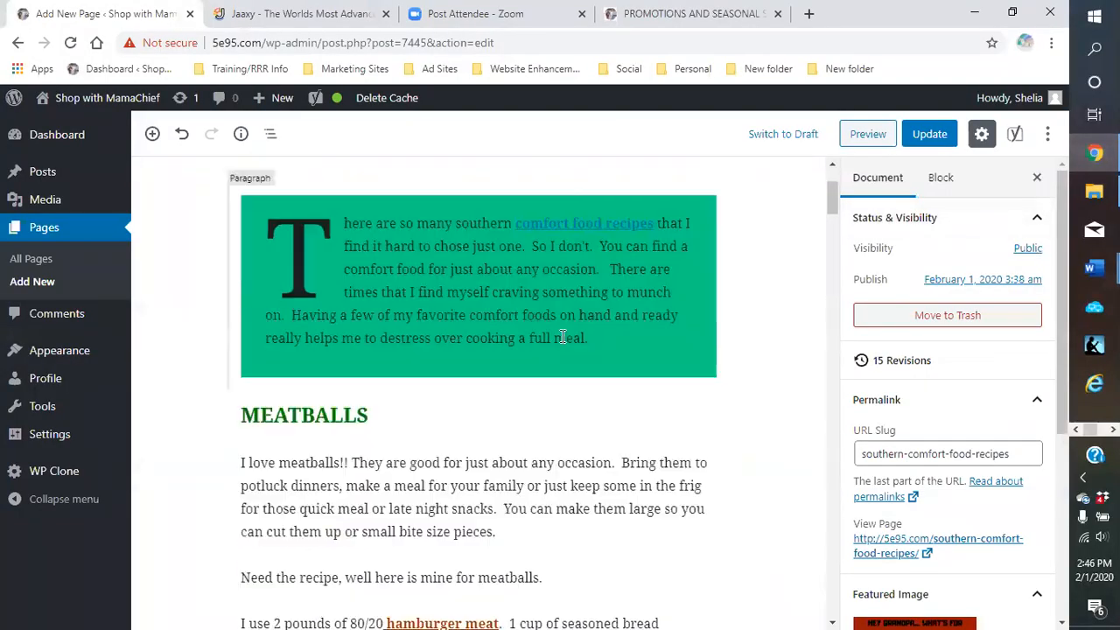
scroll(849, 491, down, 3)
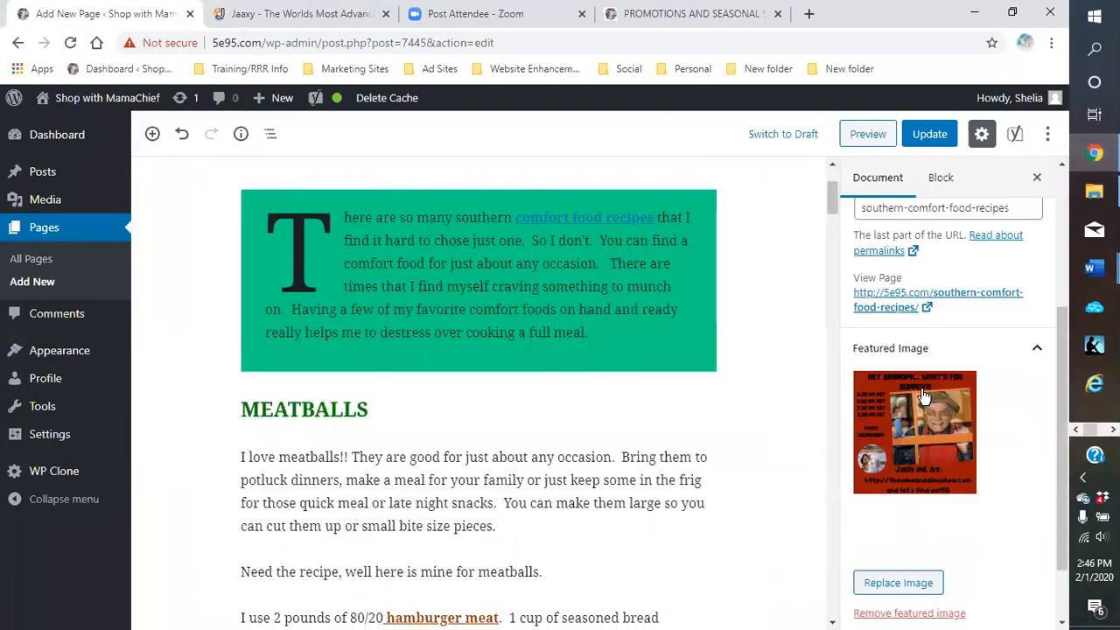
right_click(906, 302)
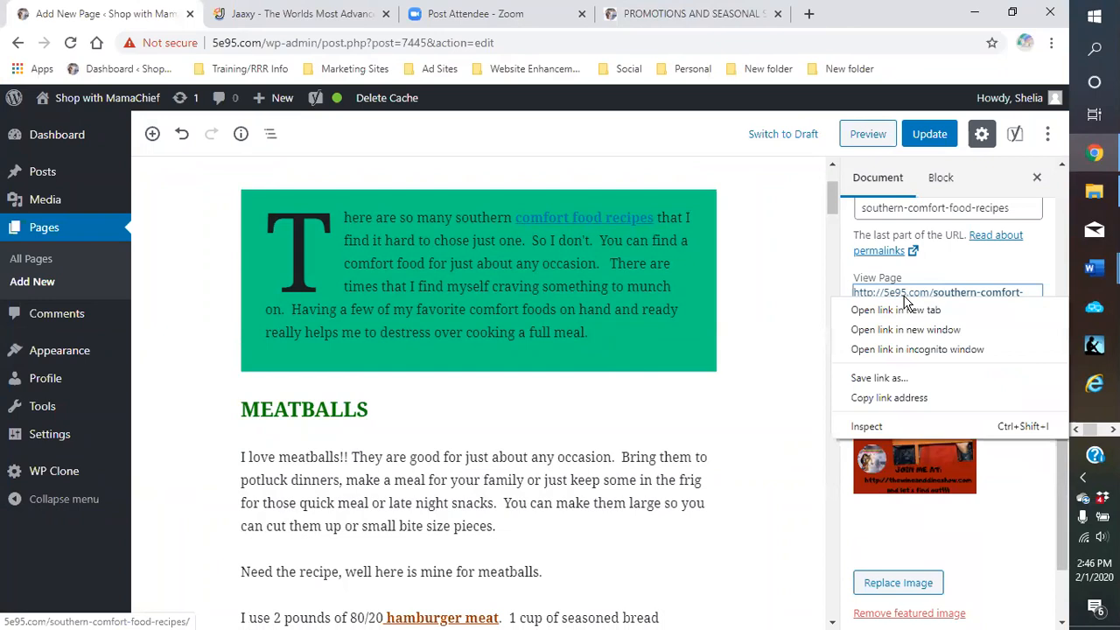
click(895, 398)
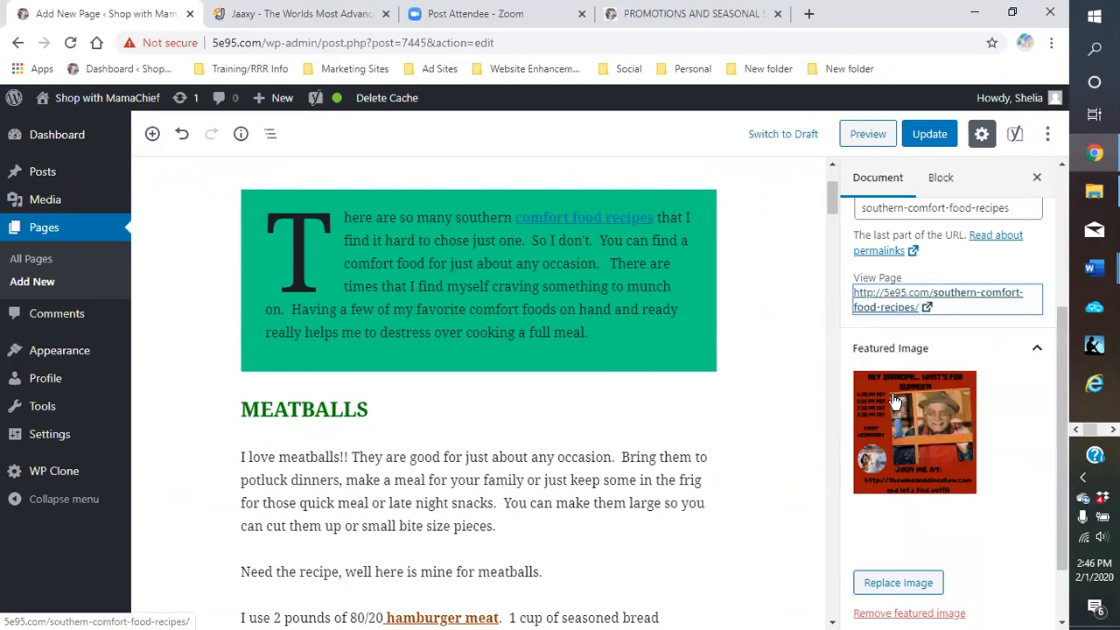
click(974, 13)
Back in the Word ad copy, add a 'Link:' line below 'Description:'
mouse_move(1094, 268)
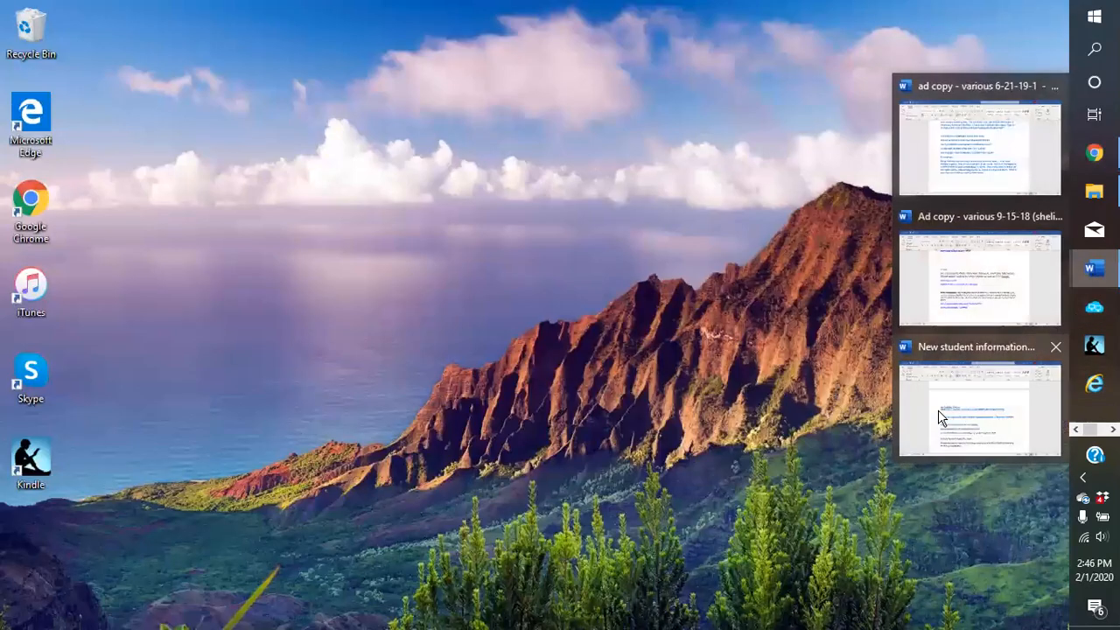
mouse_move(935, 219)
click(981, 140)
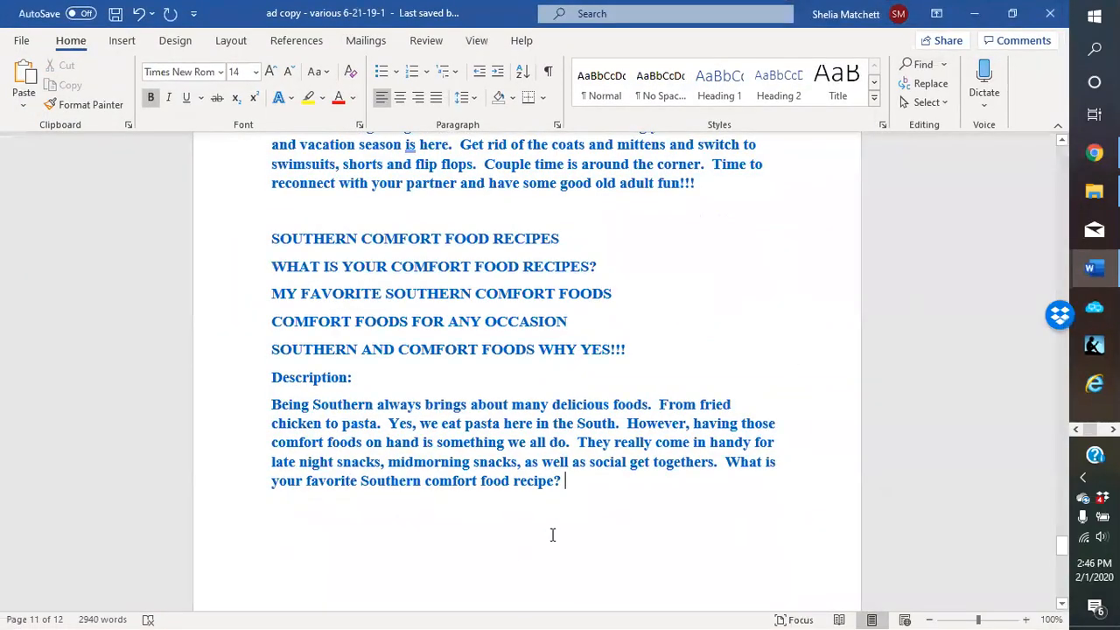
click(378, 377)
key(Return)
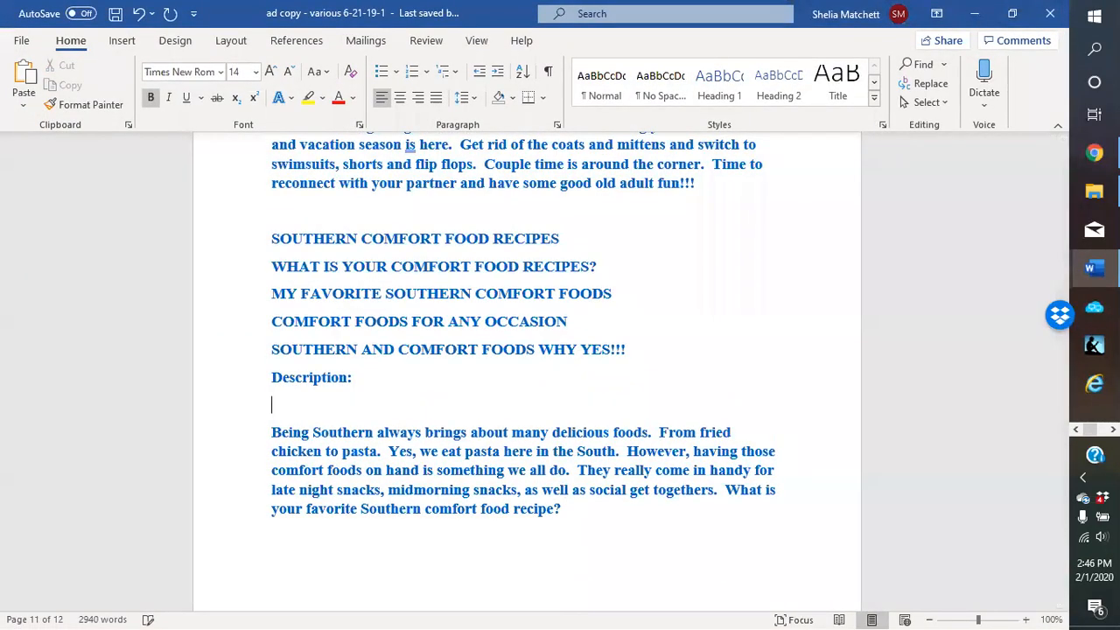
right_click(306, 407)
click(273, 406)
text(Link:)
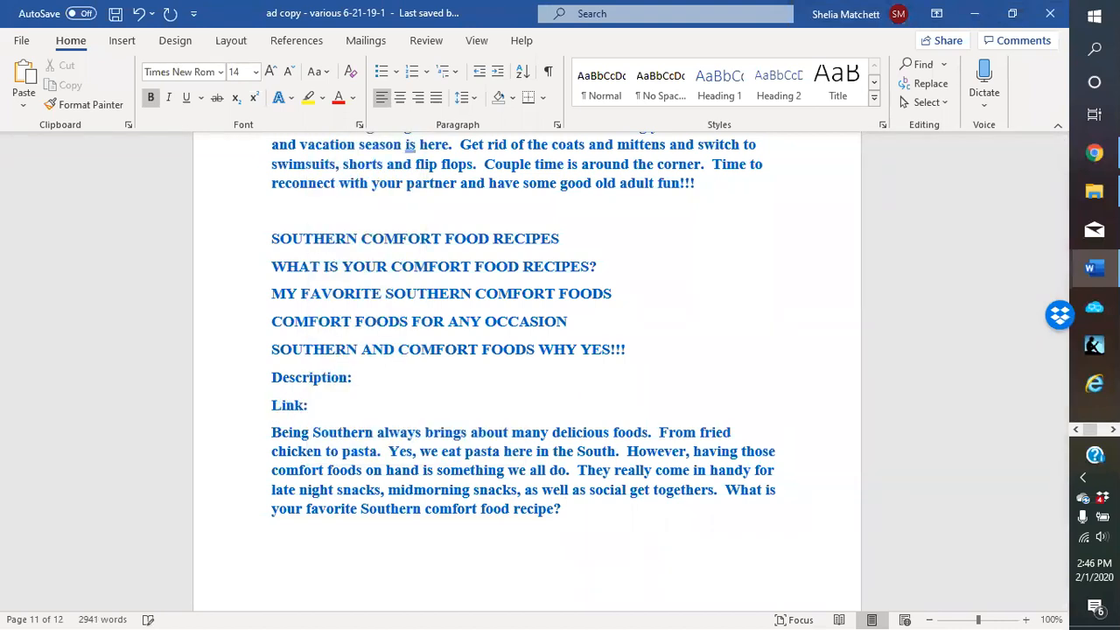
Paste the page URL after 'Link:' and end the description with 'Find out more by visiting my recipe blog at:' plus the URL
right_click(334, 406)
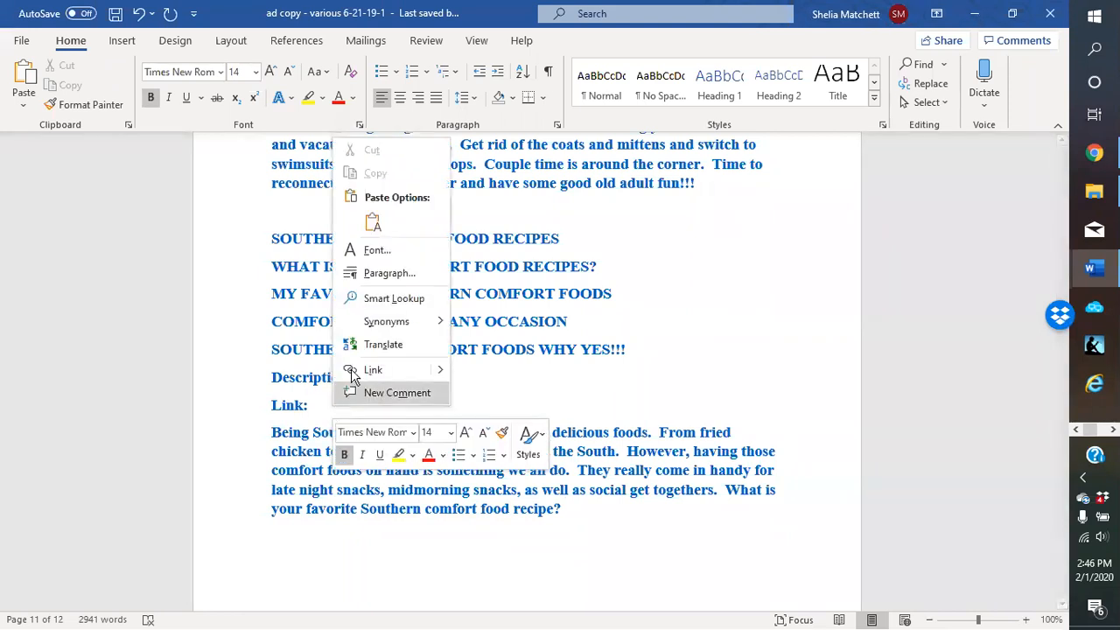
click(374, 223)
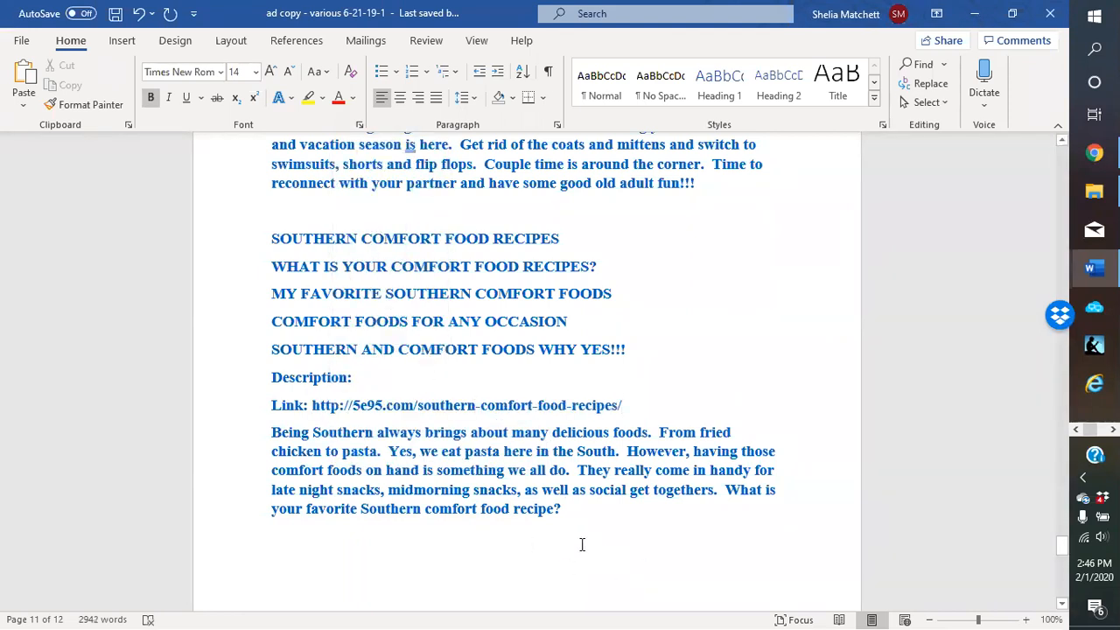
click(575, 514)
text(Find out more)
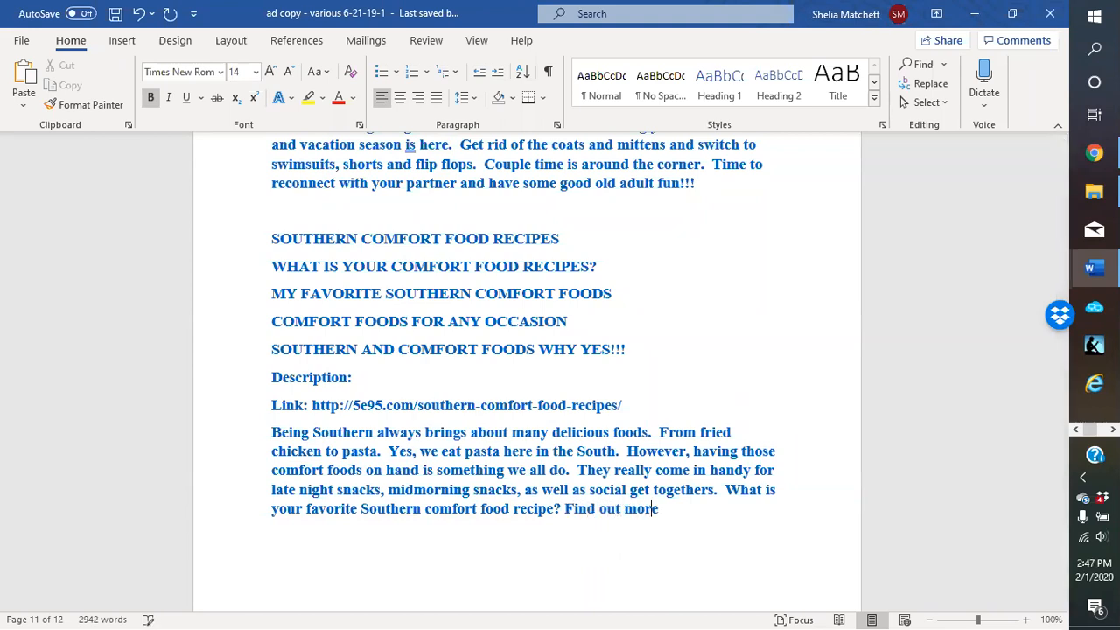
text( by visiting my r)
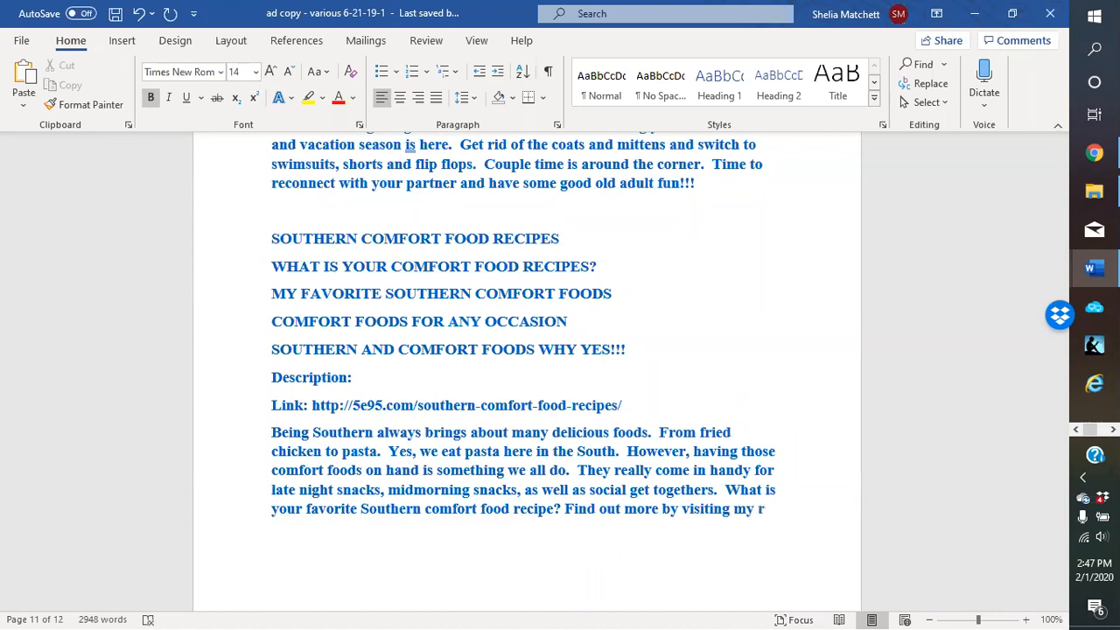
text(ecipe blog)
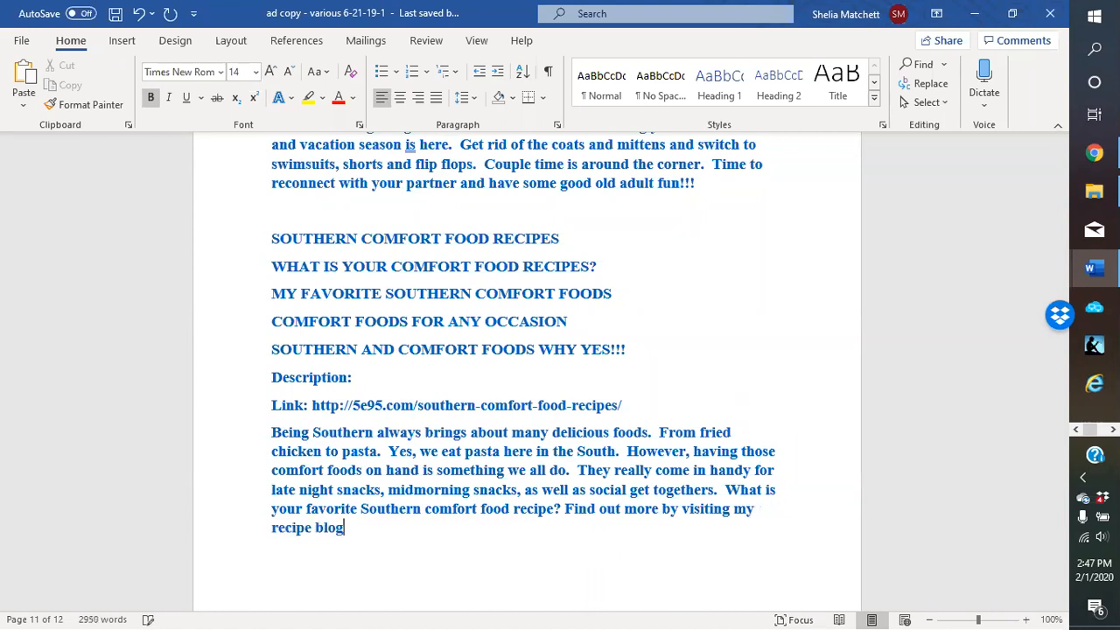
text( at:)
right_click(395, 545)
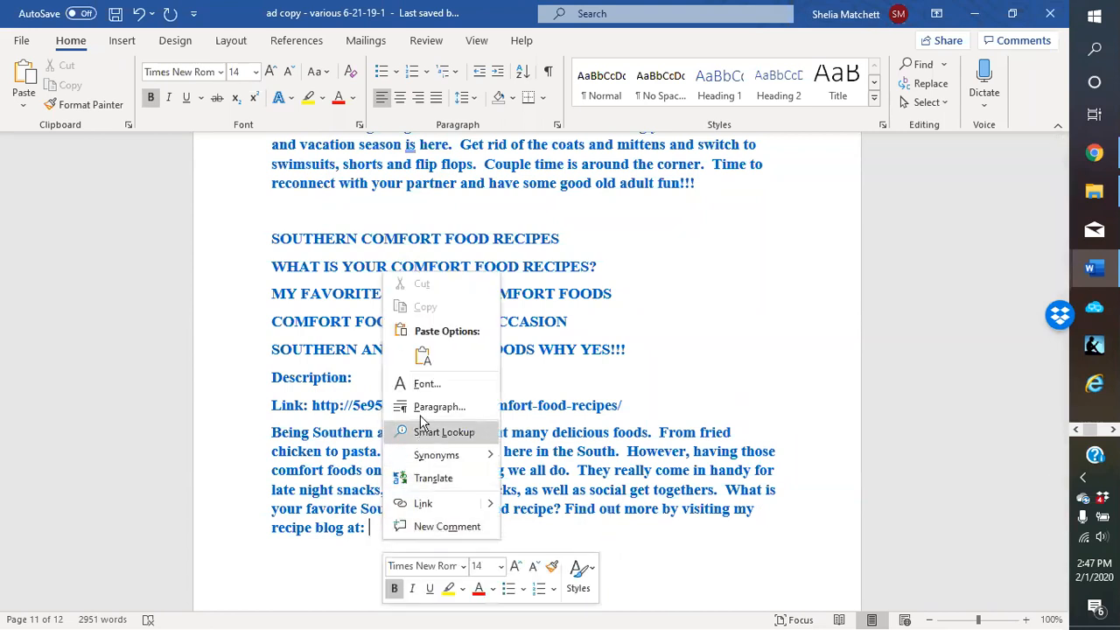
click(423, 360)
key(Return)
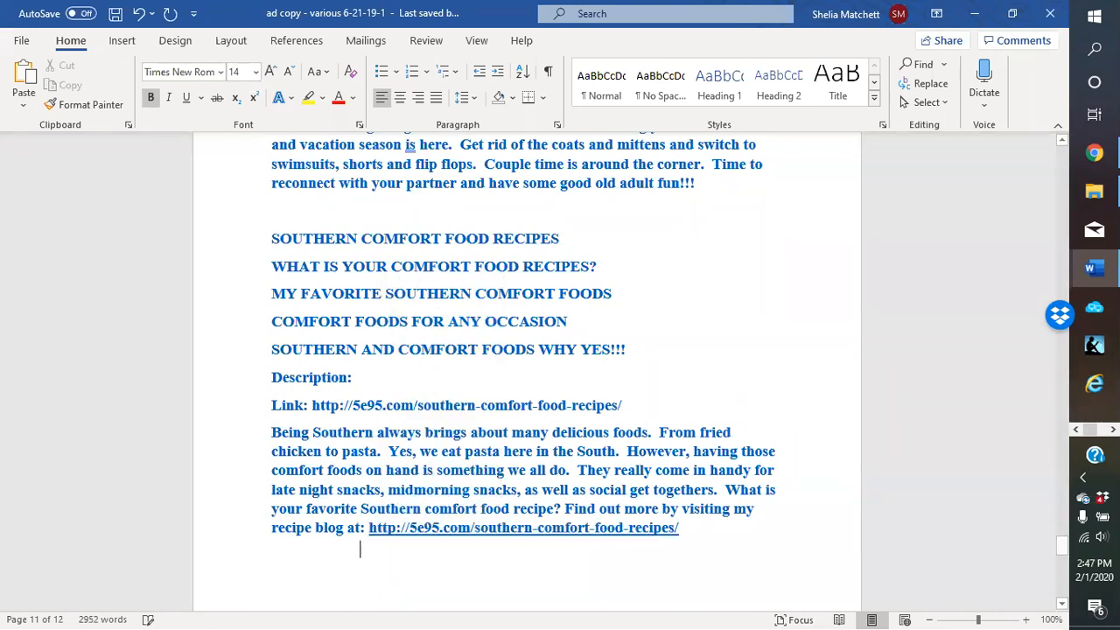
scroll(516, 490, down, 2)
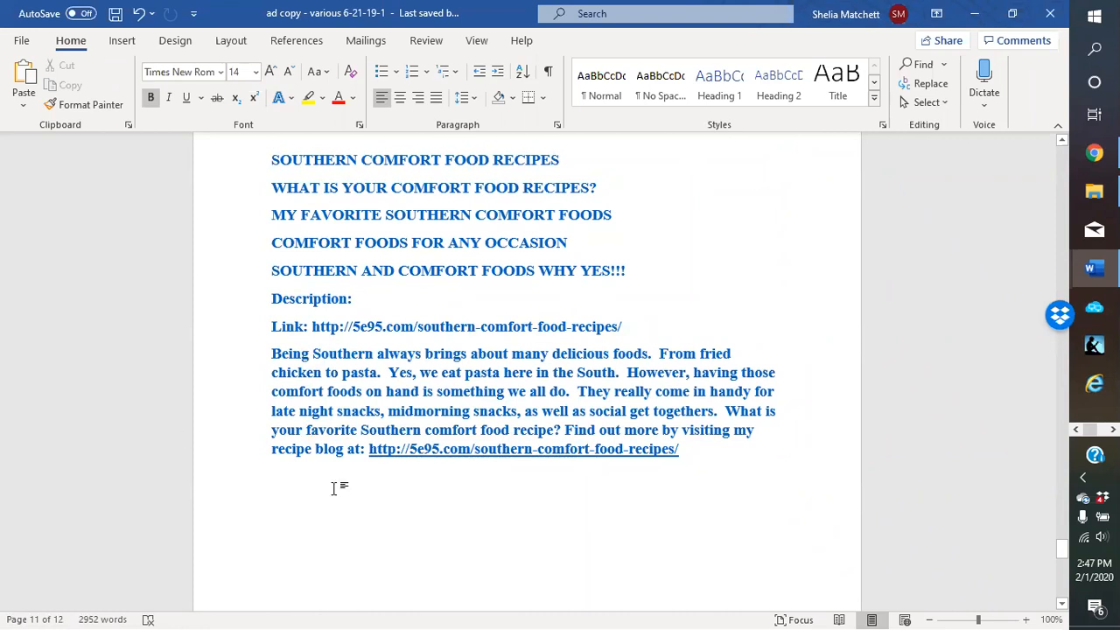
right_click(437, 461)
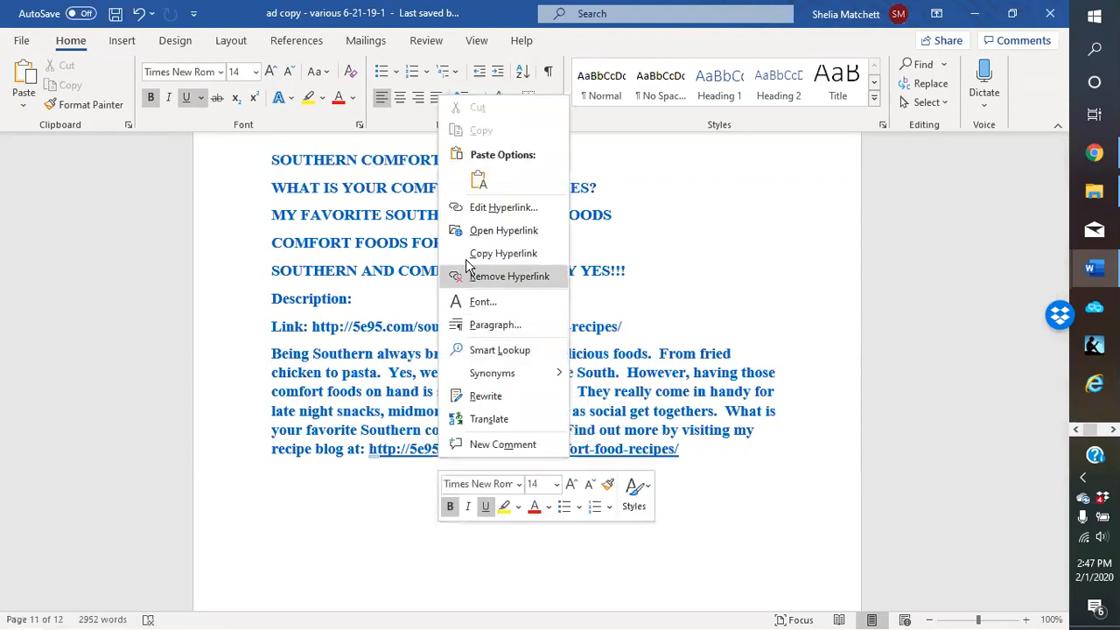
click(323, 546)
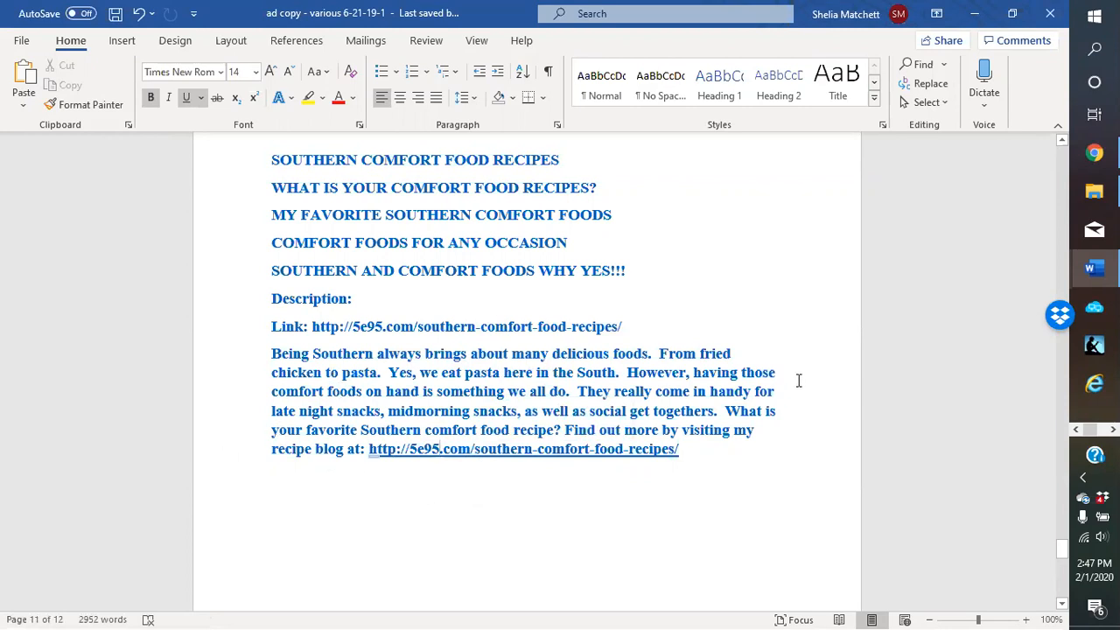
Close the PROMOTIONS AND SEASONAL SALES tab, open Locanto My Ads from the Marketing Sites bookmarks, and choose Post free ad
click(978, 17)
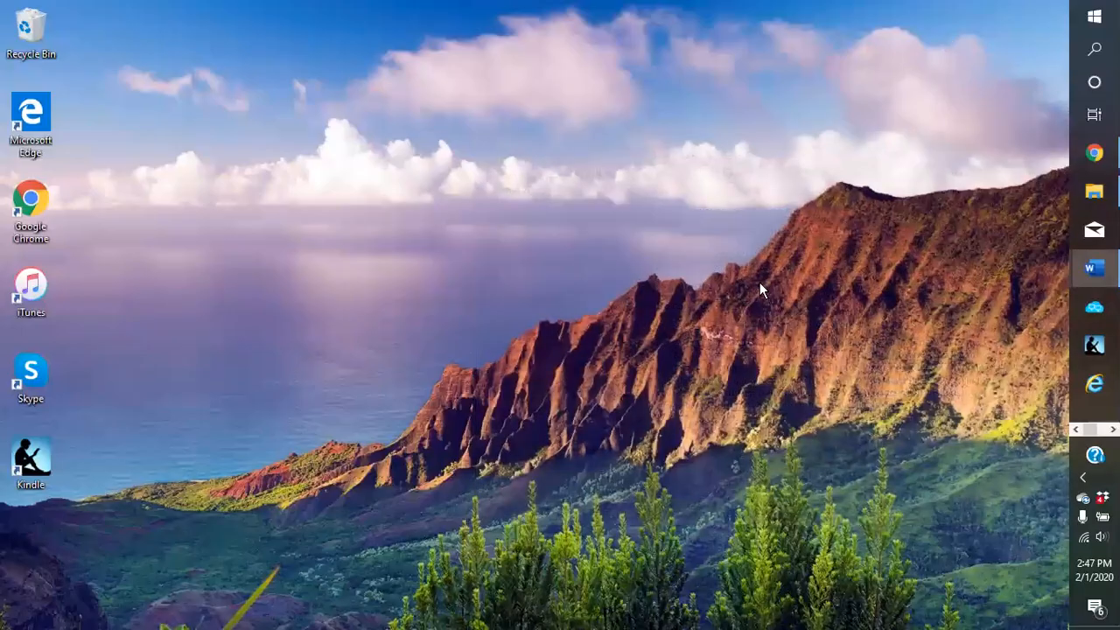
click(1095, 157)
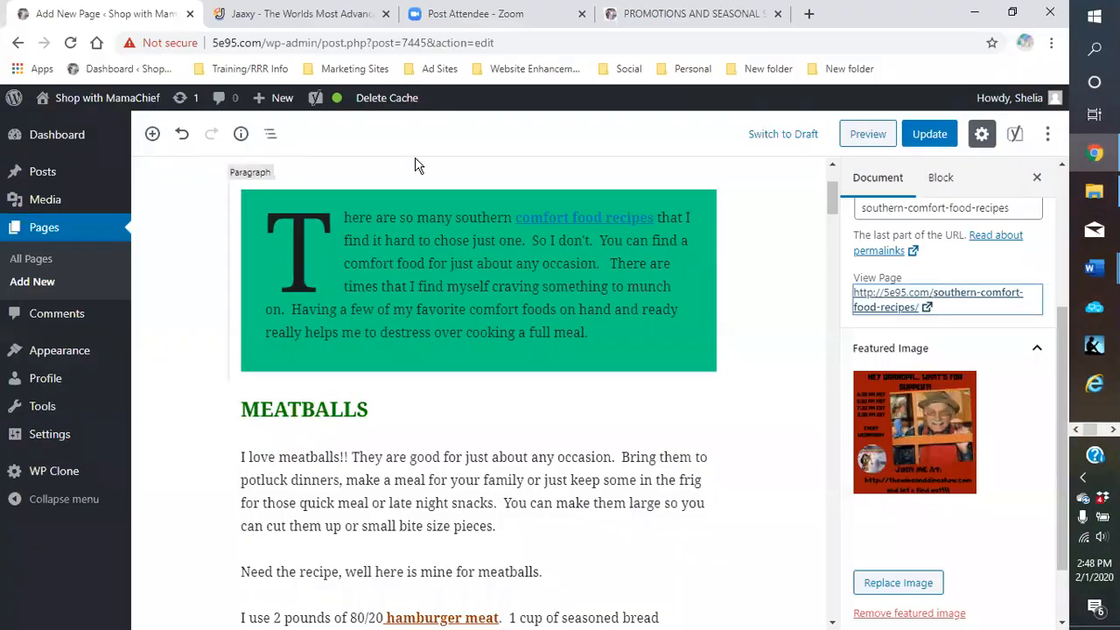
click(779, 15)
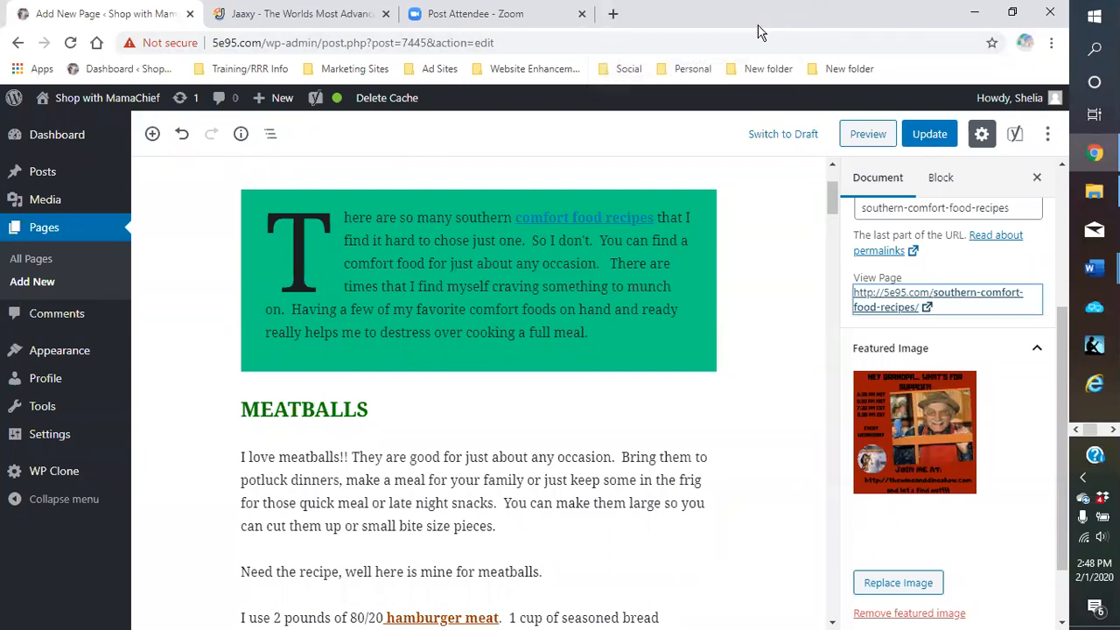
click(611, 15)
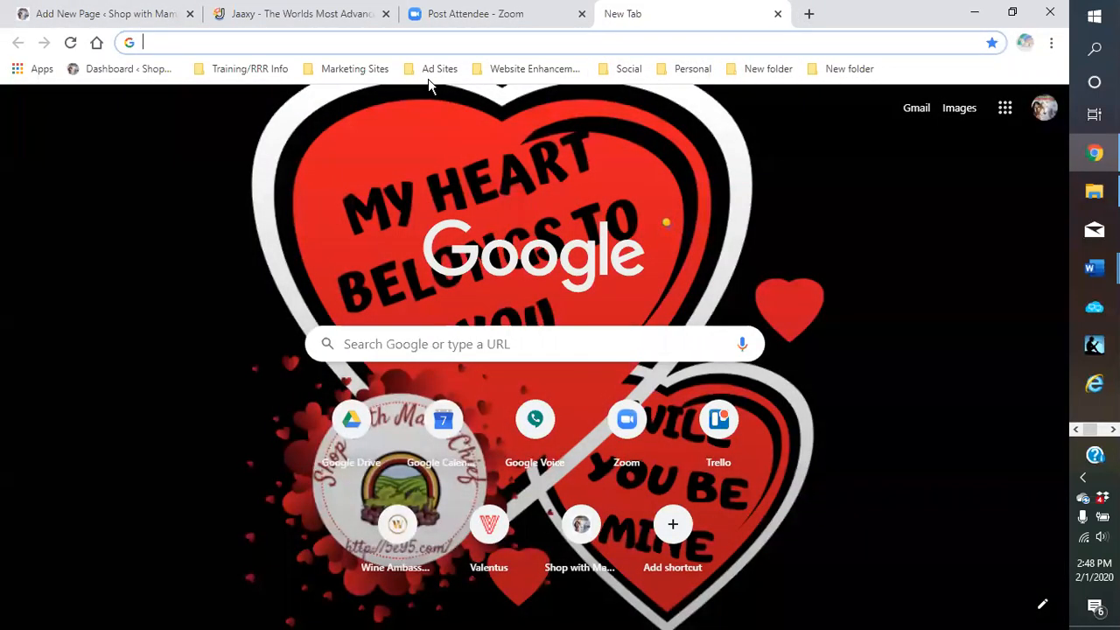
click(359, 71)
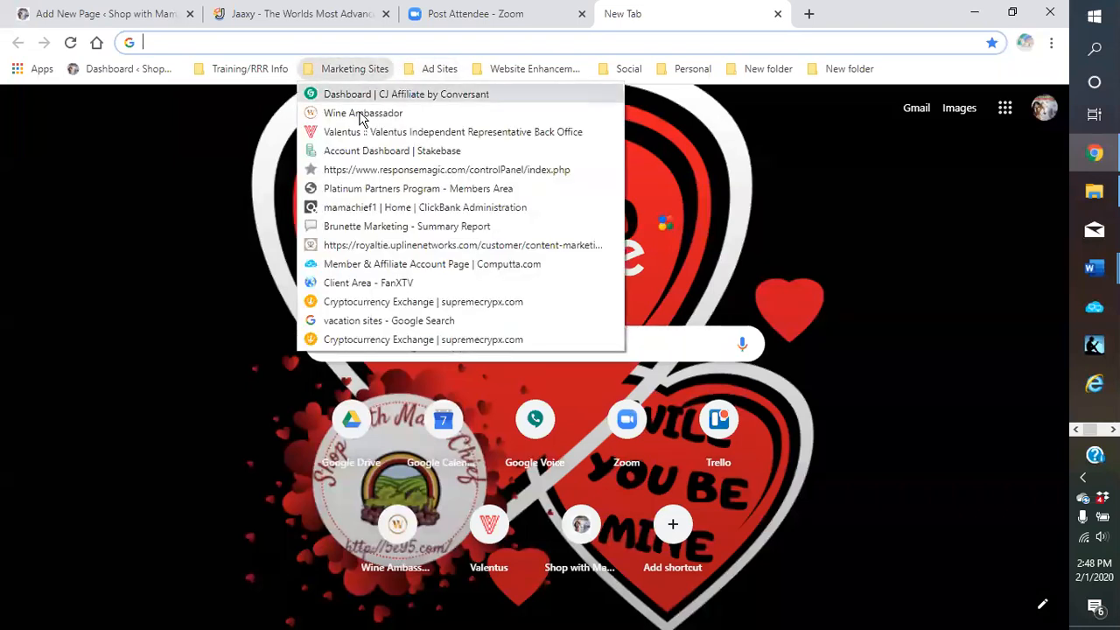
mouse_move(426, 76)
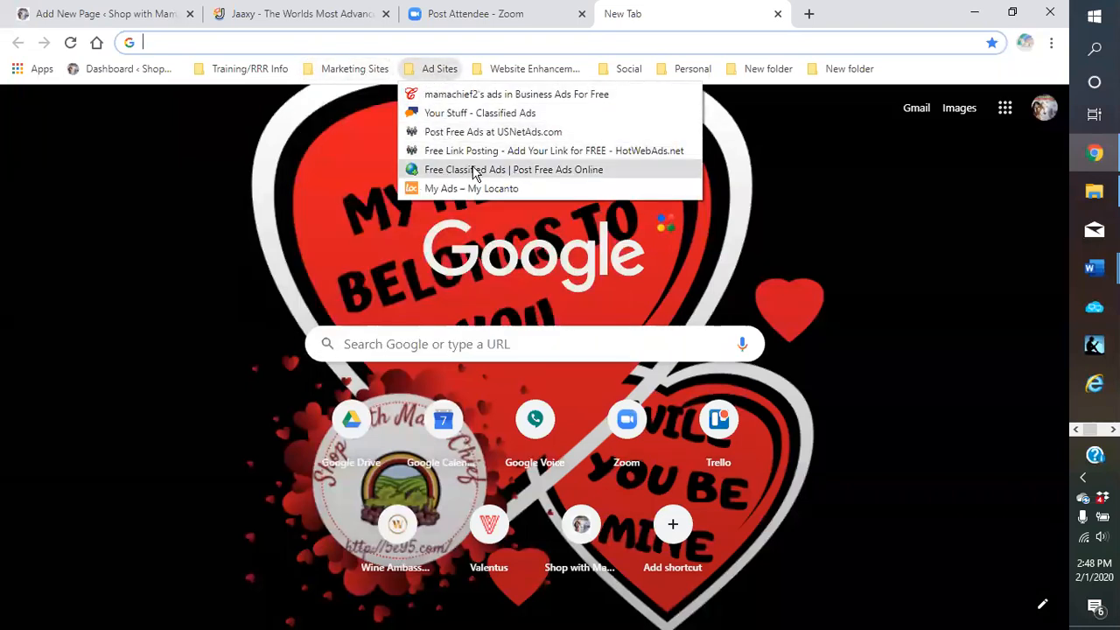
click(446, 189)
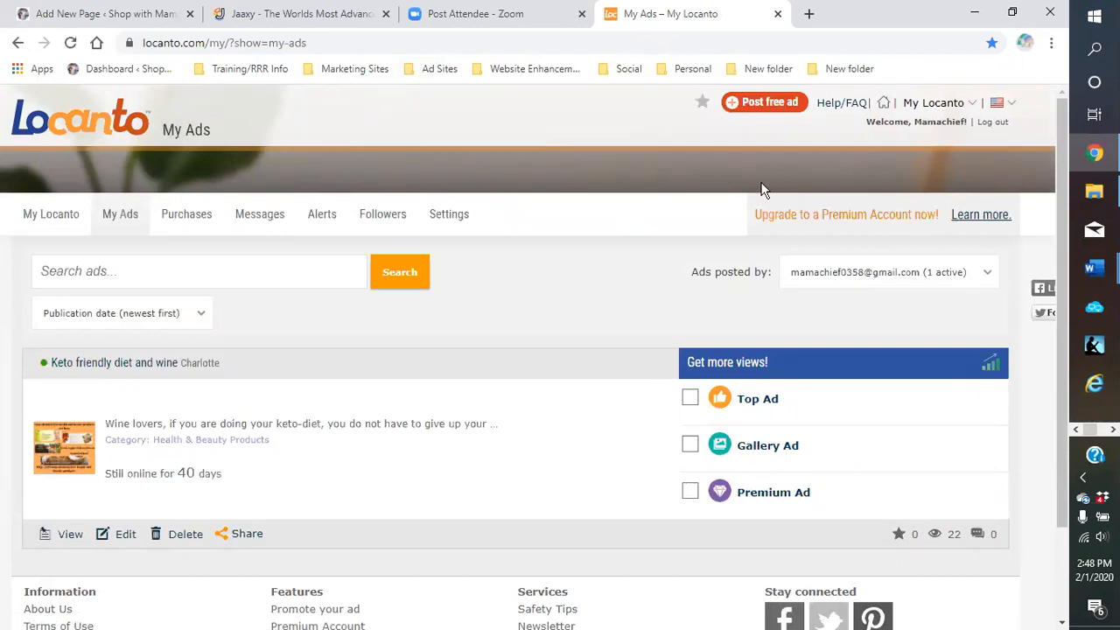
click(778, 112)
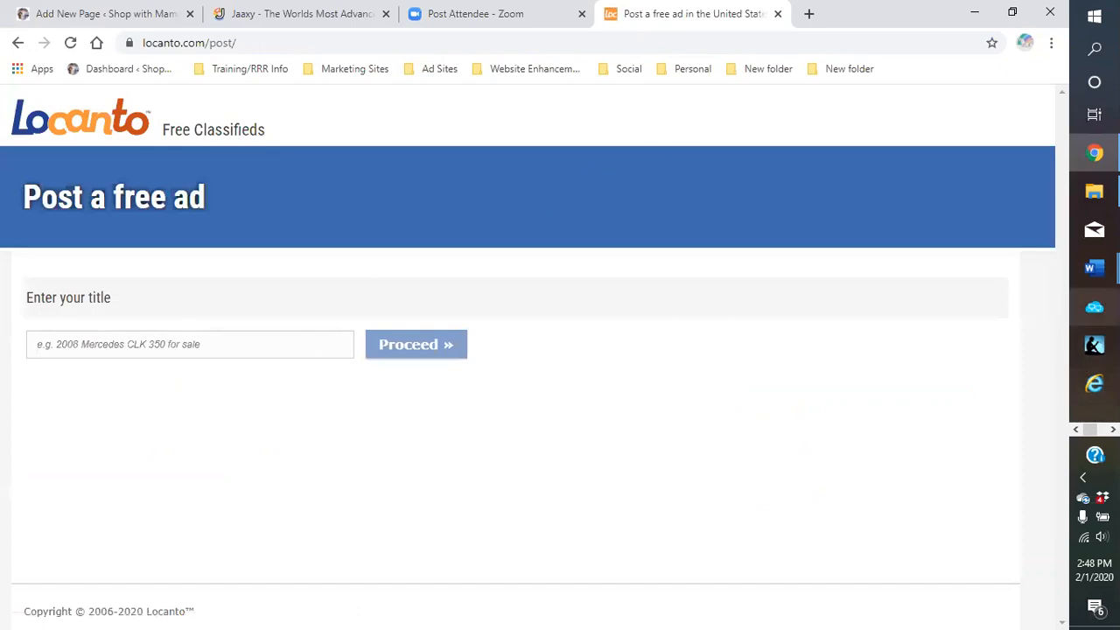
Copy the 'SOUTHERN COMFORT FOOD RECIPES' line from the Word ad copy and paste it into the Locanto title field
click(1094, 269)
click(968, 185)
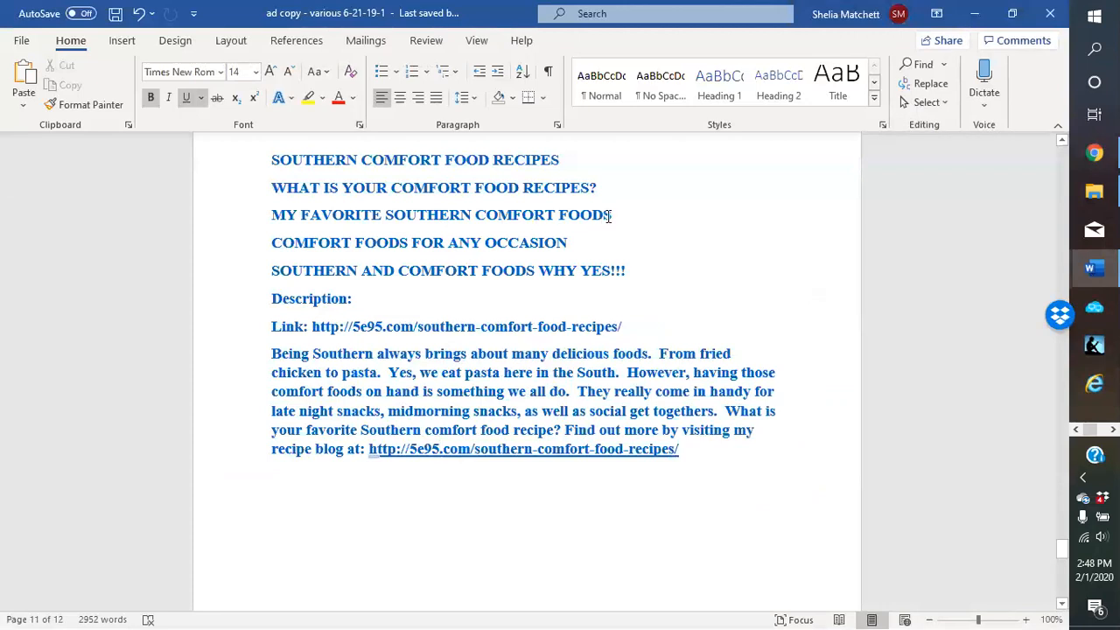
drag(601, 188, 266, 190)
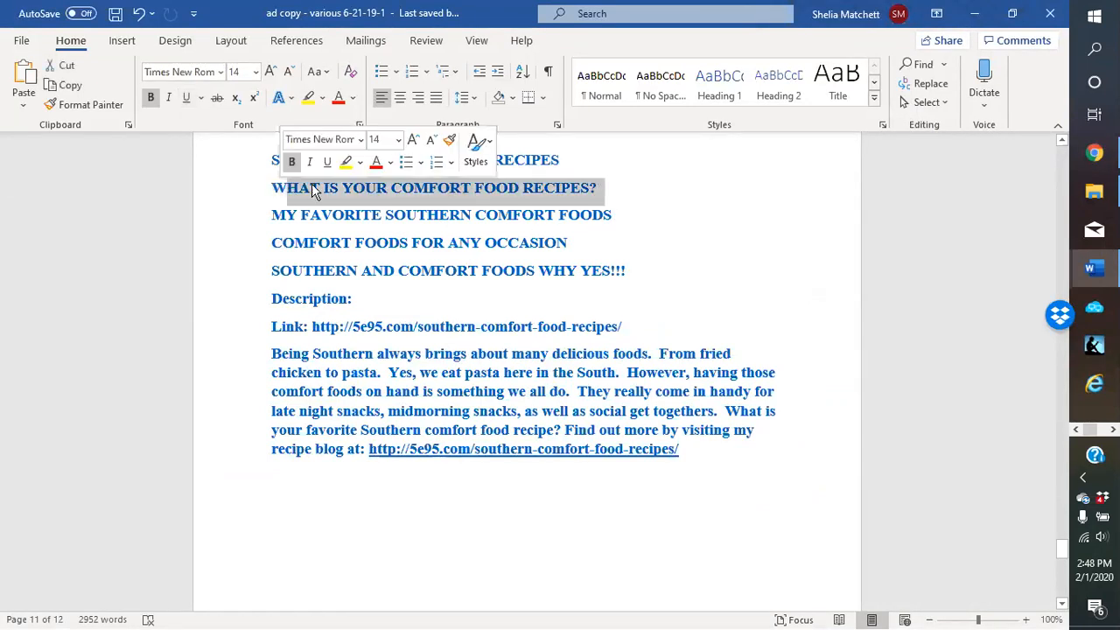
click(579, 164)
drag(578, 164, 270, 166)
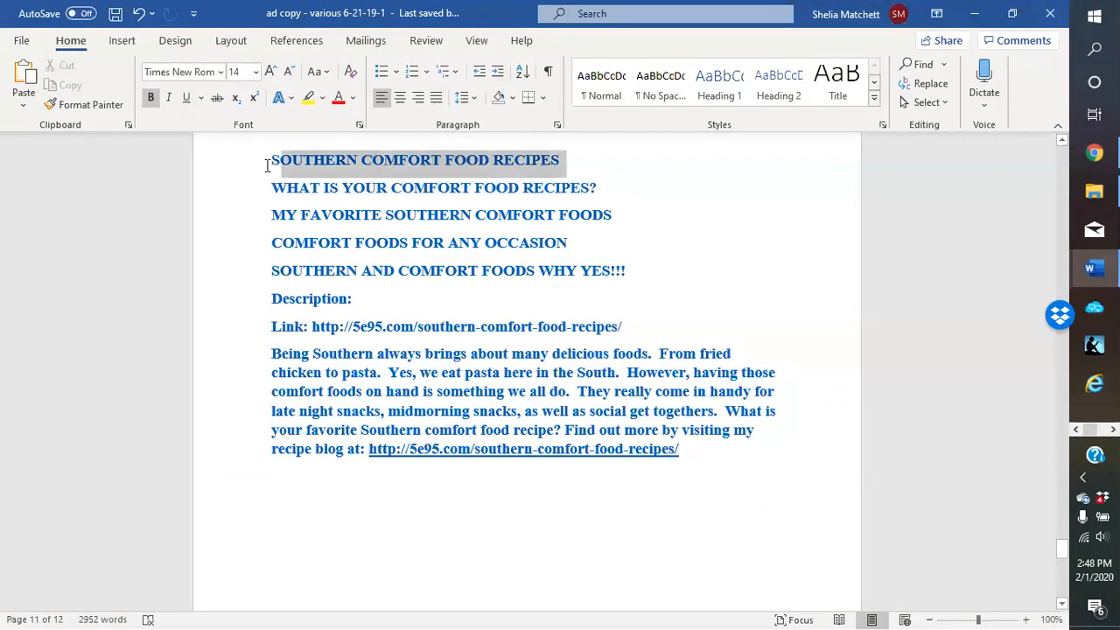
right_click(293, 163)
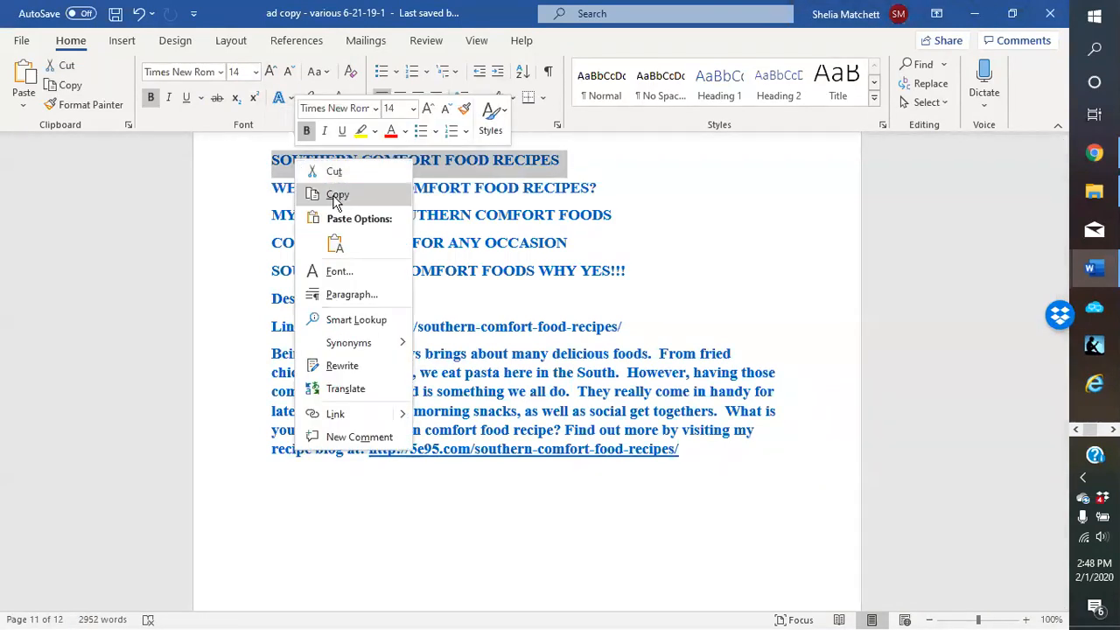
click(335, 195)
click(976, 14)
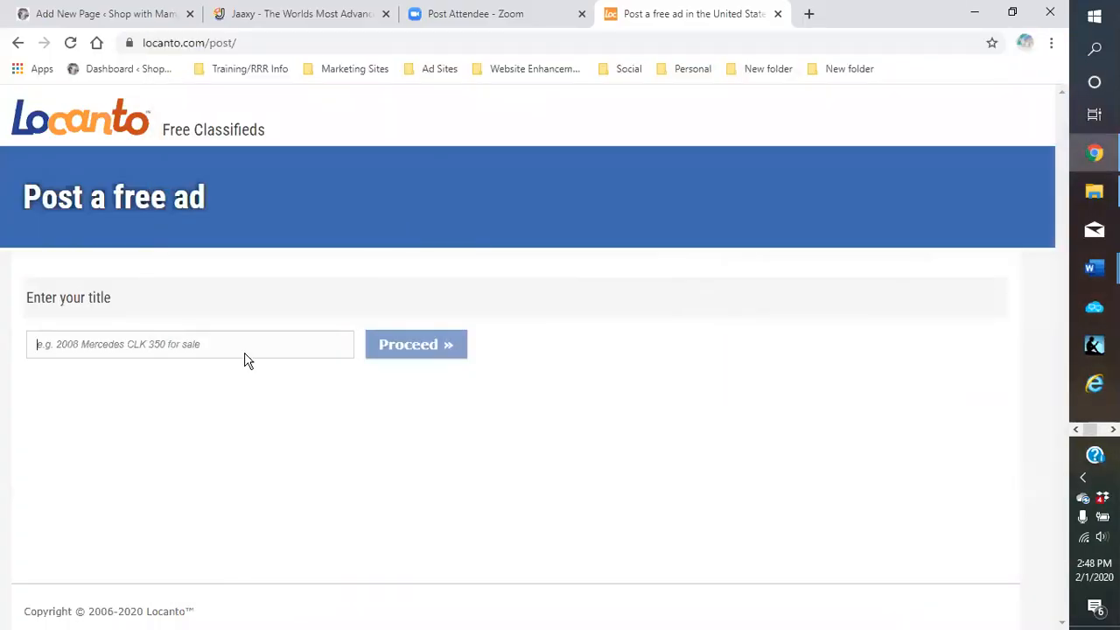
right_click(157, 345)
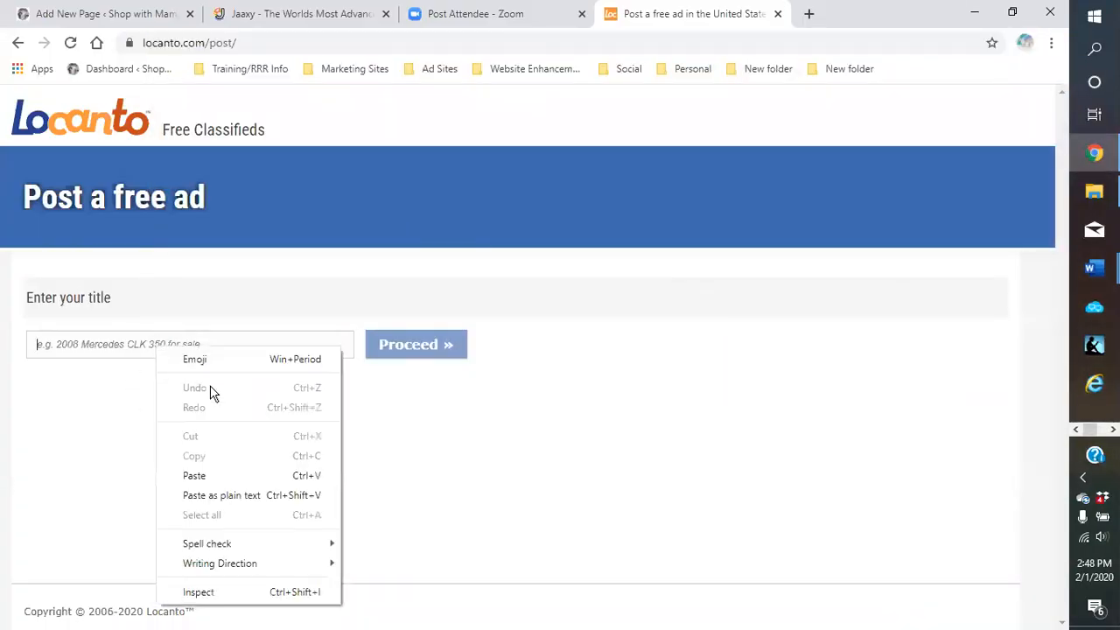
click(201, 472)
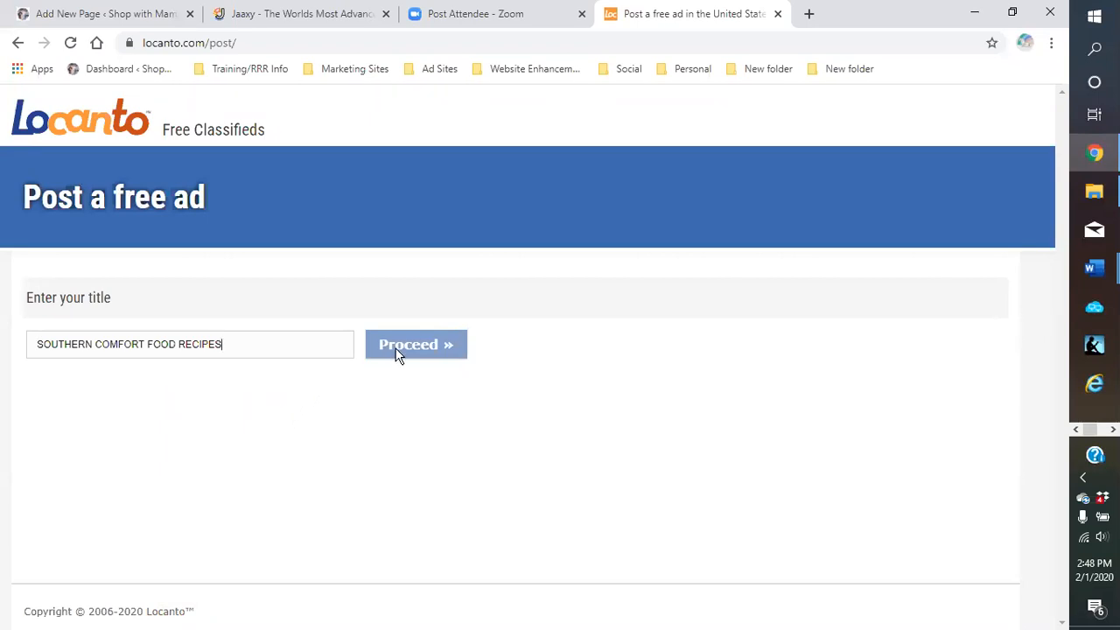
Submit the title, pick the Events > Other Events category, and move into the Description field
click(276, 352)
key(Return)
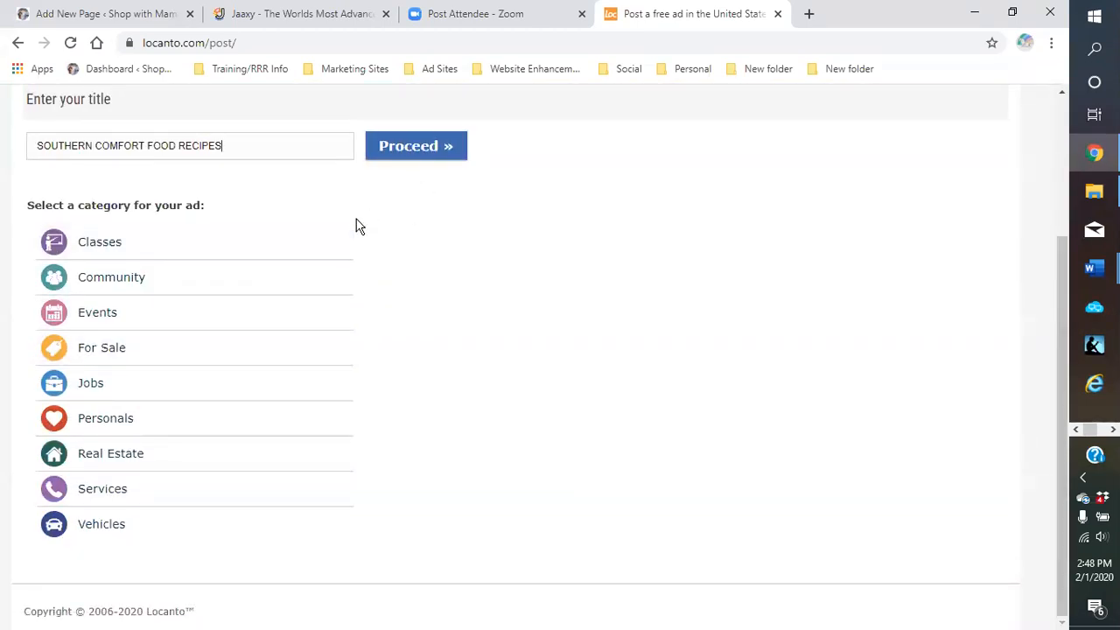
click(110, 288)
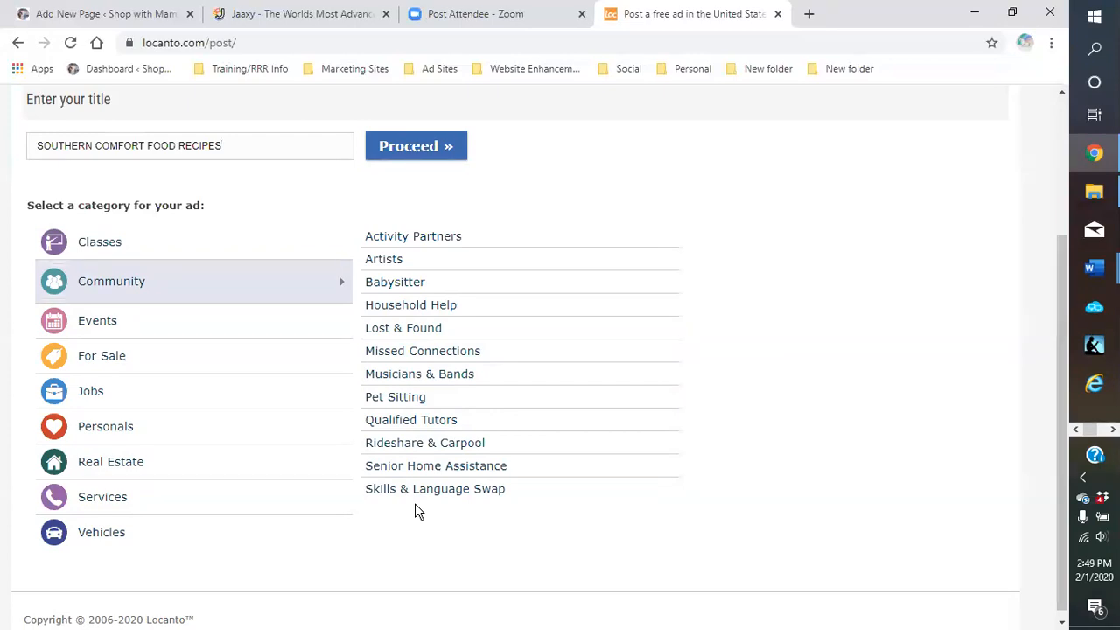
click(128, 329)
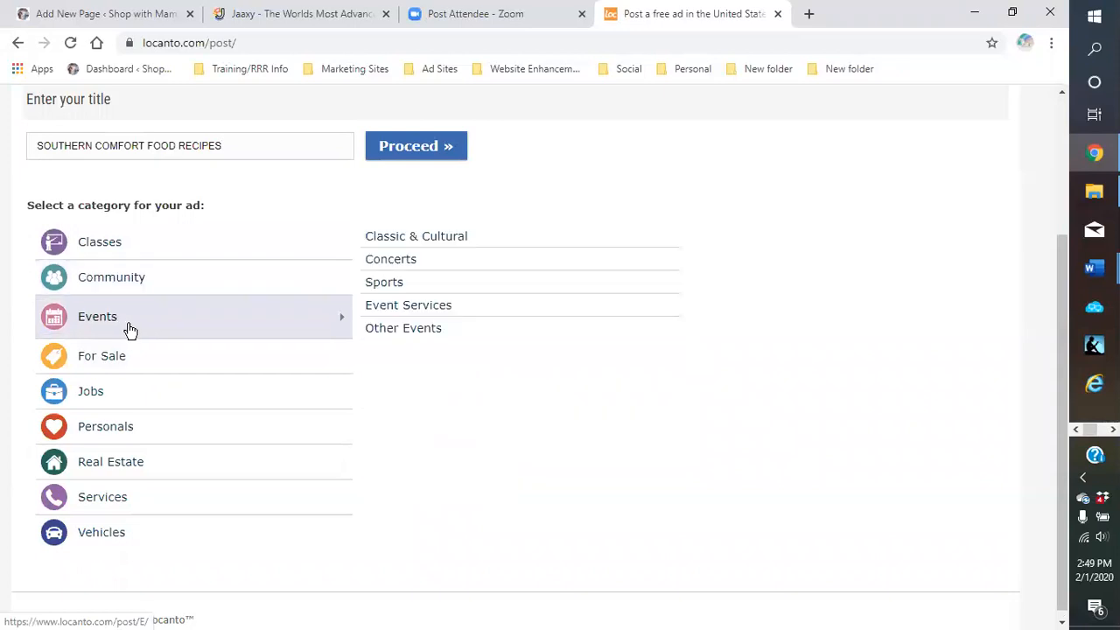
click(387, 338)
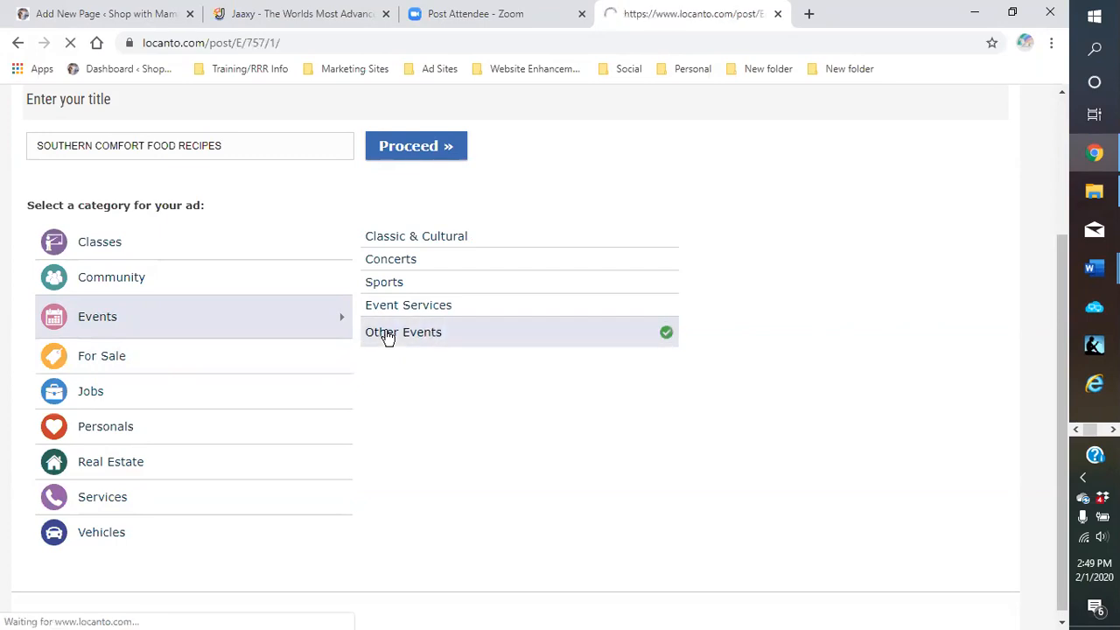
click(260, 467)
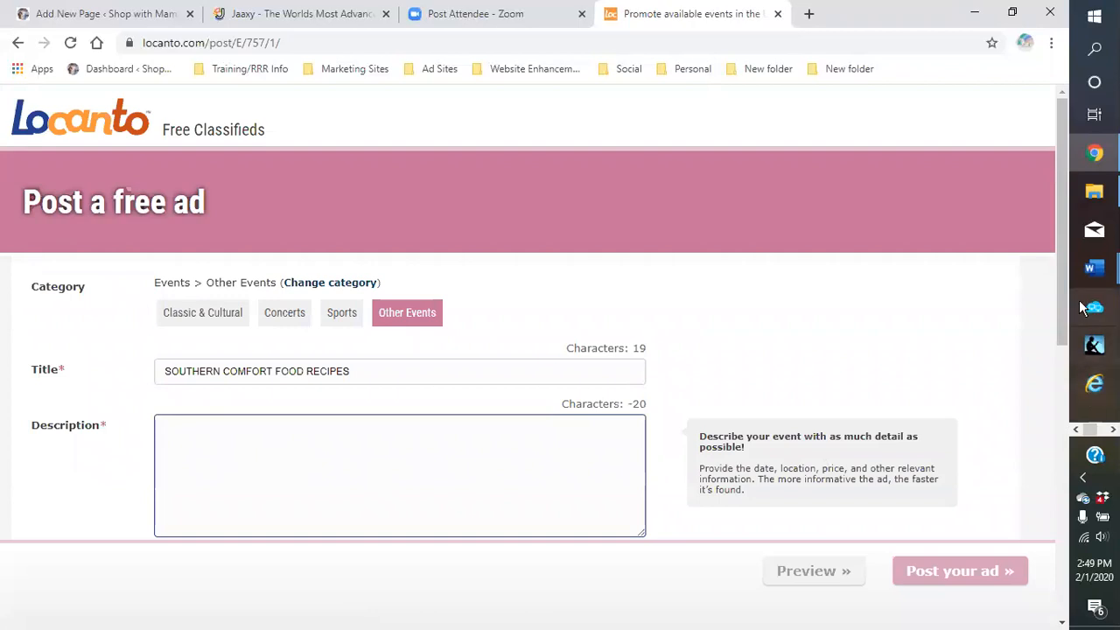
Copy the 'Being Southern' comfort-food paragraph with the recipe blog link from Word into the Locanto ad description
click(1097, 275)
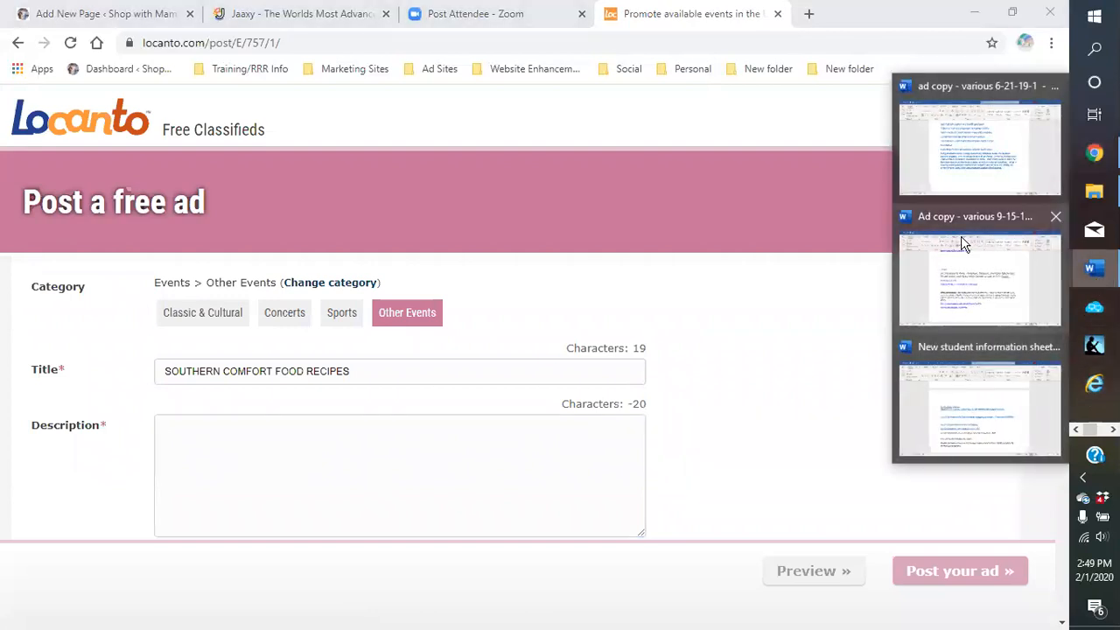
click(962, 154)
drag(273, 357, 665, 451)
right_click(589, 427)
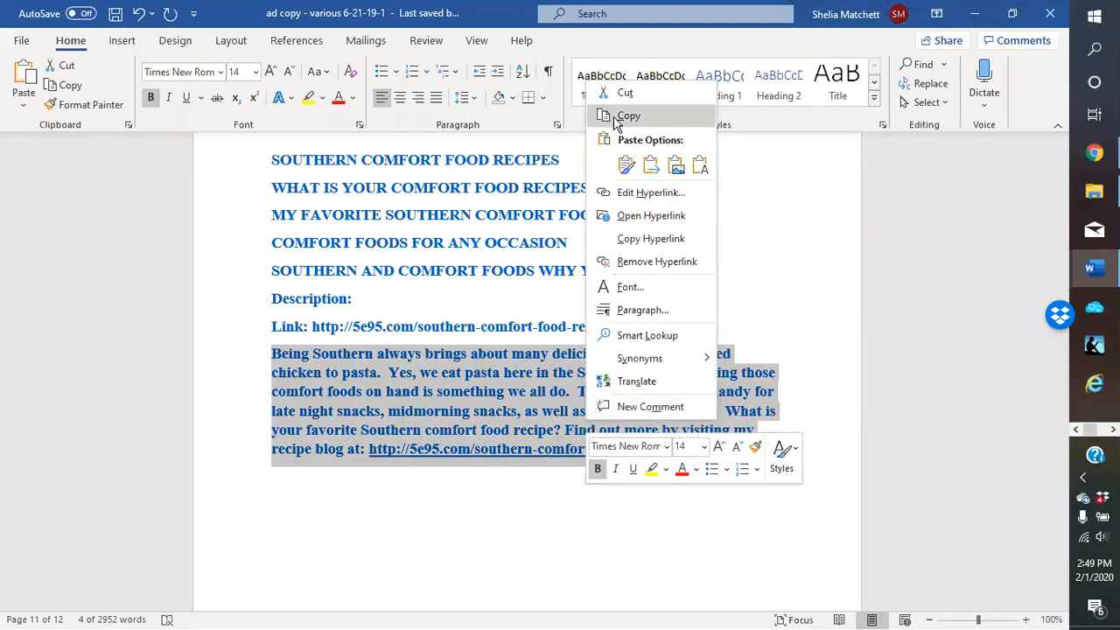
click(627, 115)
click(975, 13)
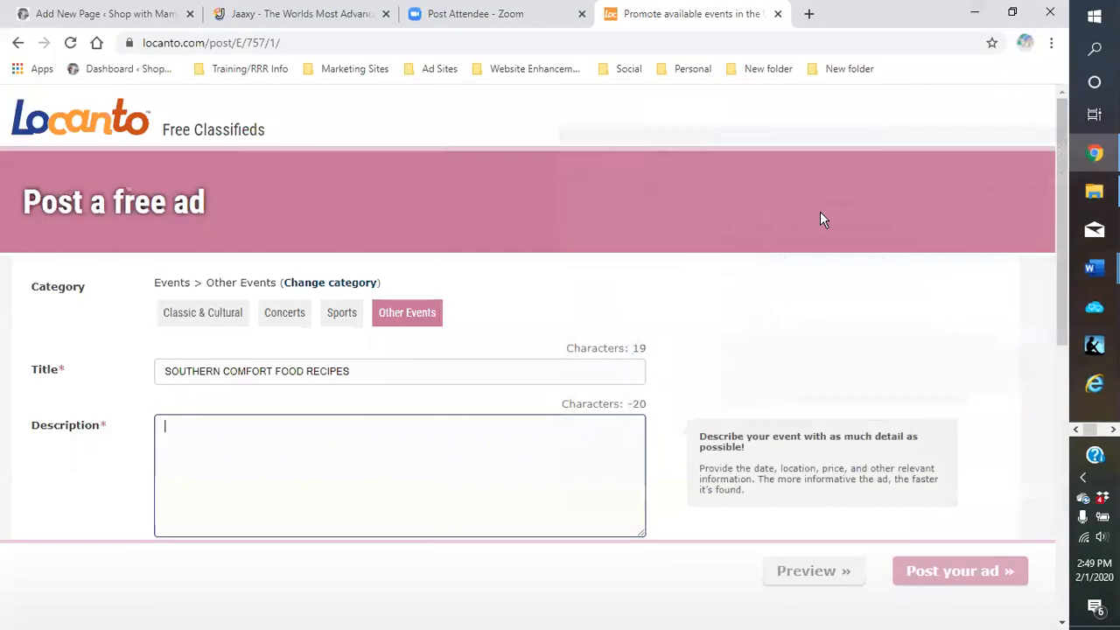
right_click(298, 467)
click(325, 338)
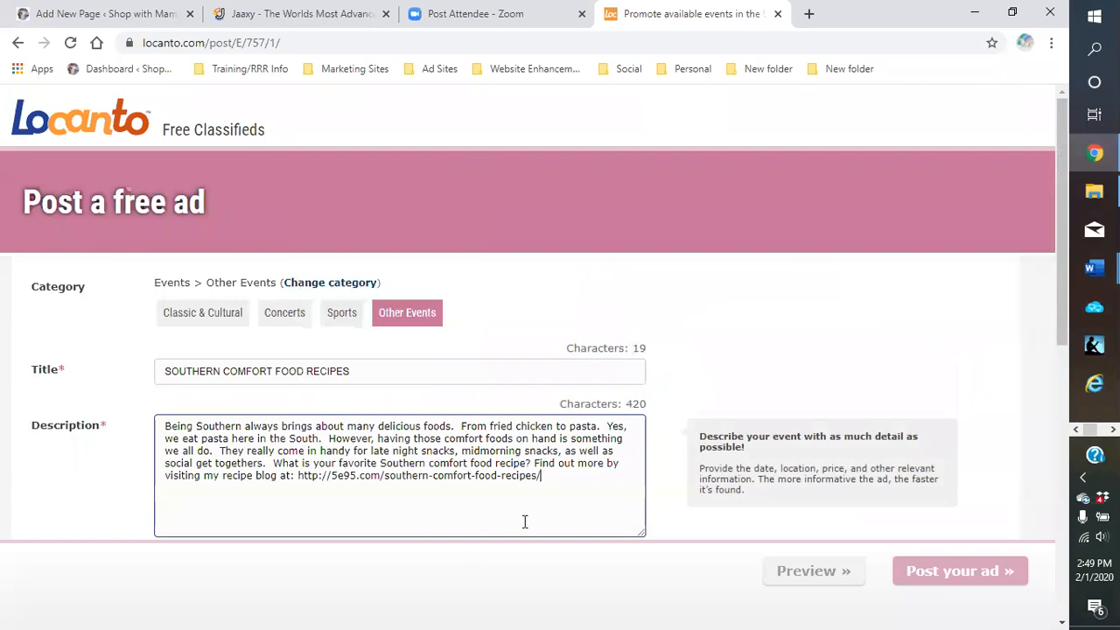
scroll(509, 498, down, 3)
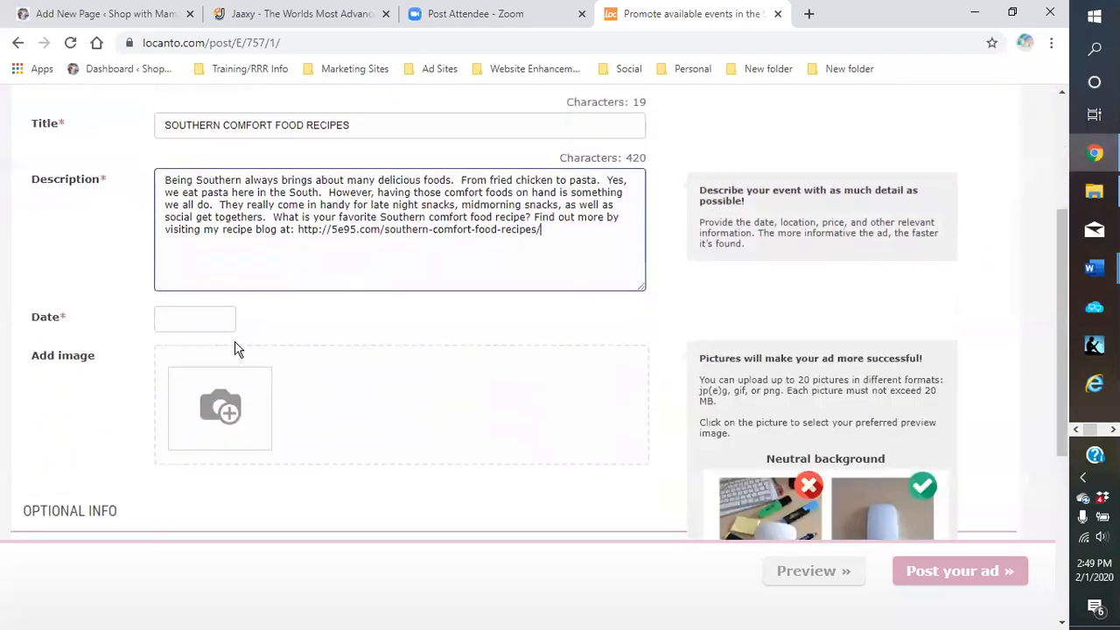
Set the ad's event dates from 2020-02-01 till 2020-02-29 using the calendars
click(190, 321)
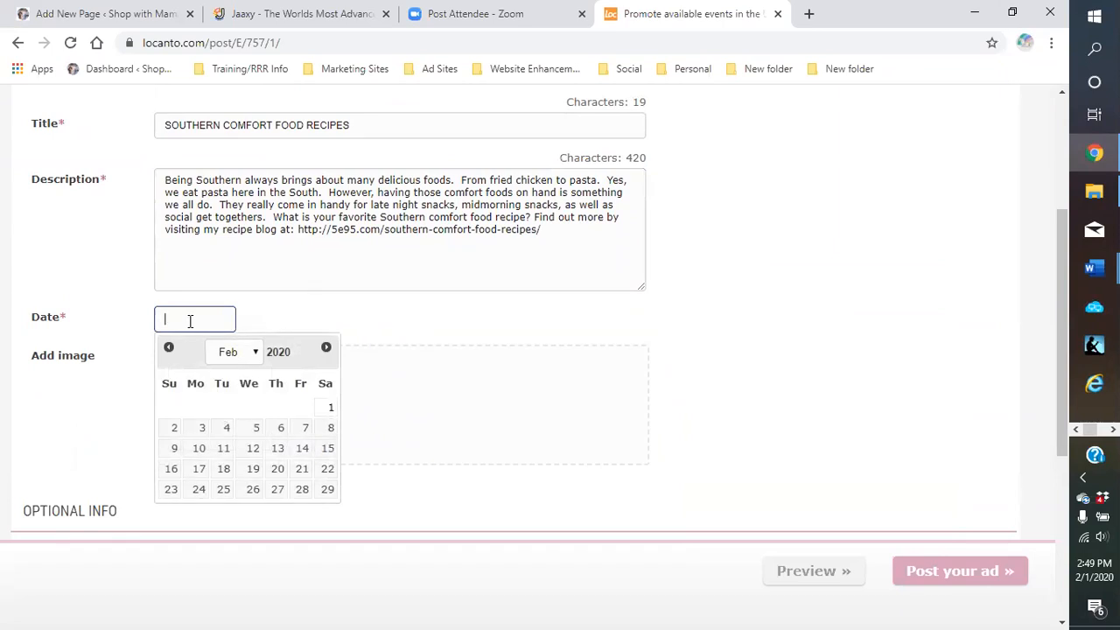
click(329, 410)
mouse_move(281, 398)
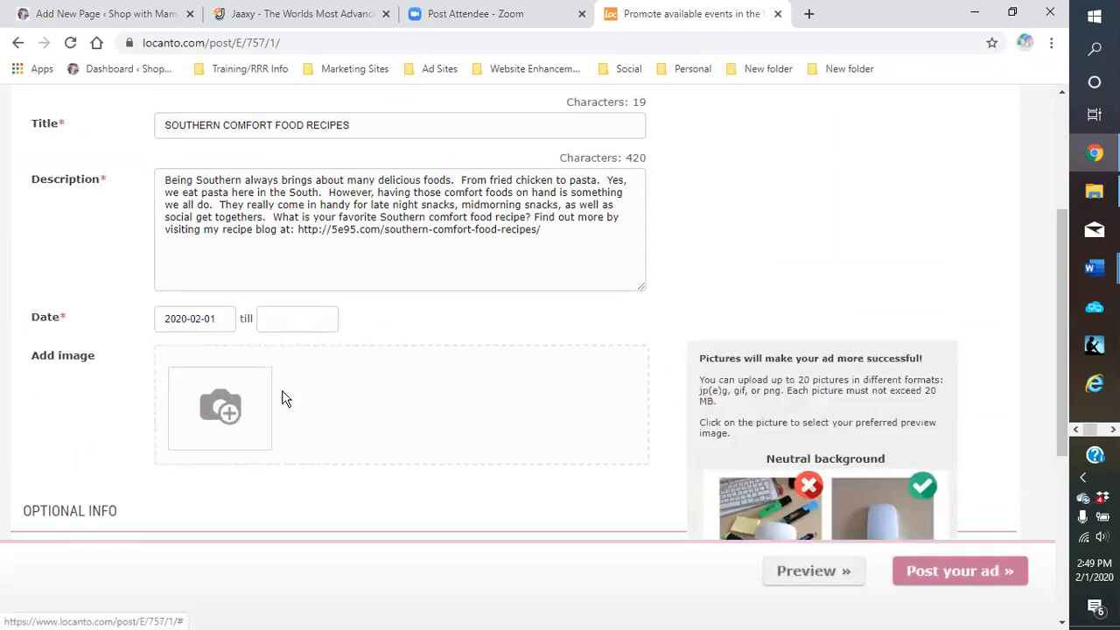
click(277, 320)
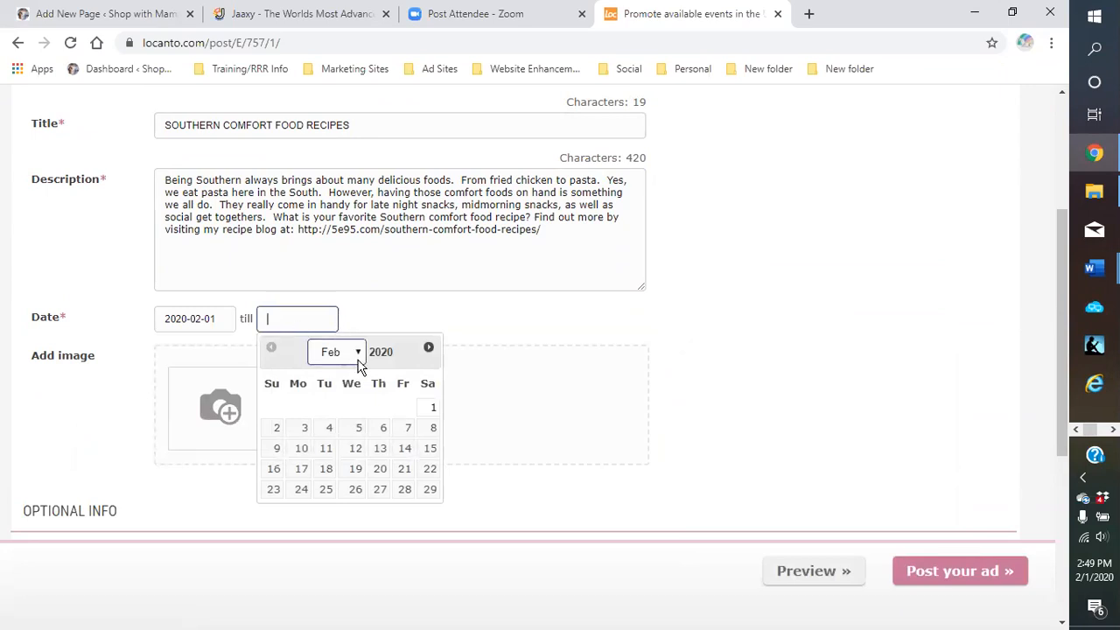
click(400, 355)
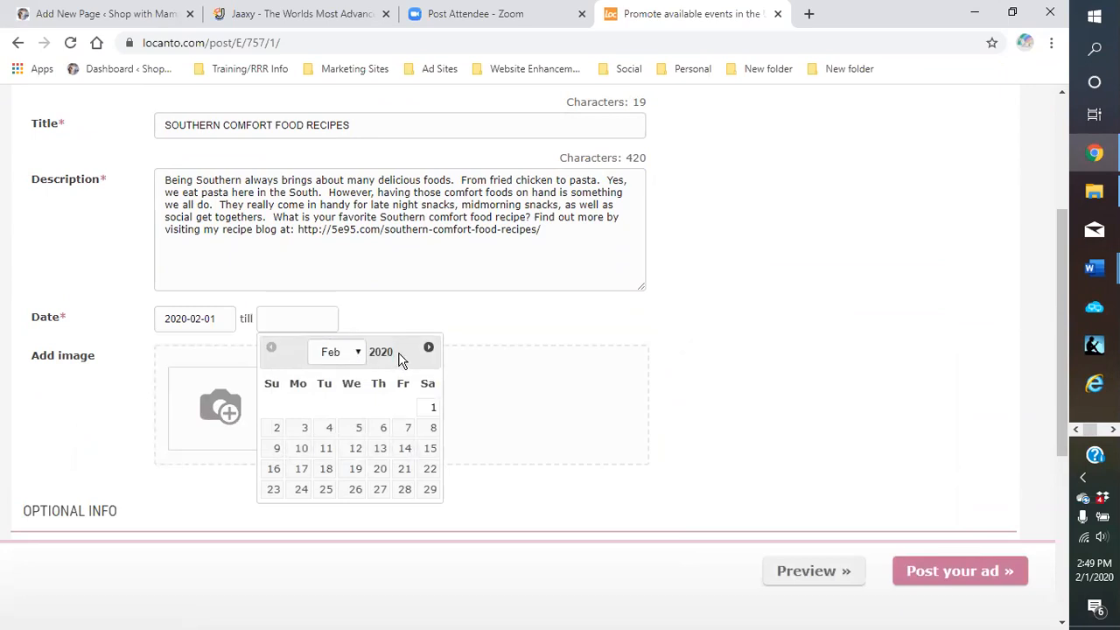
click(430, 491)
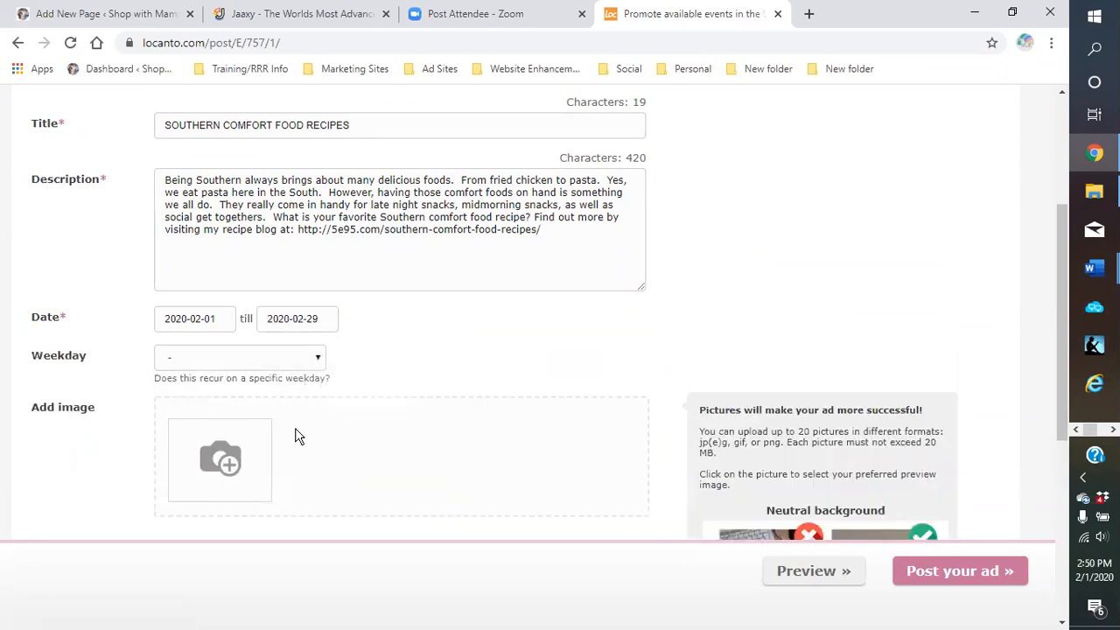
Leave the recurring Weekday option at '-' so no weekday repeats
click(319, 359)
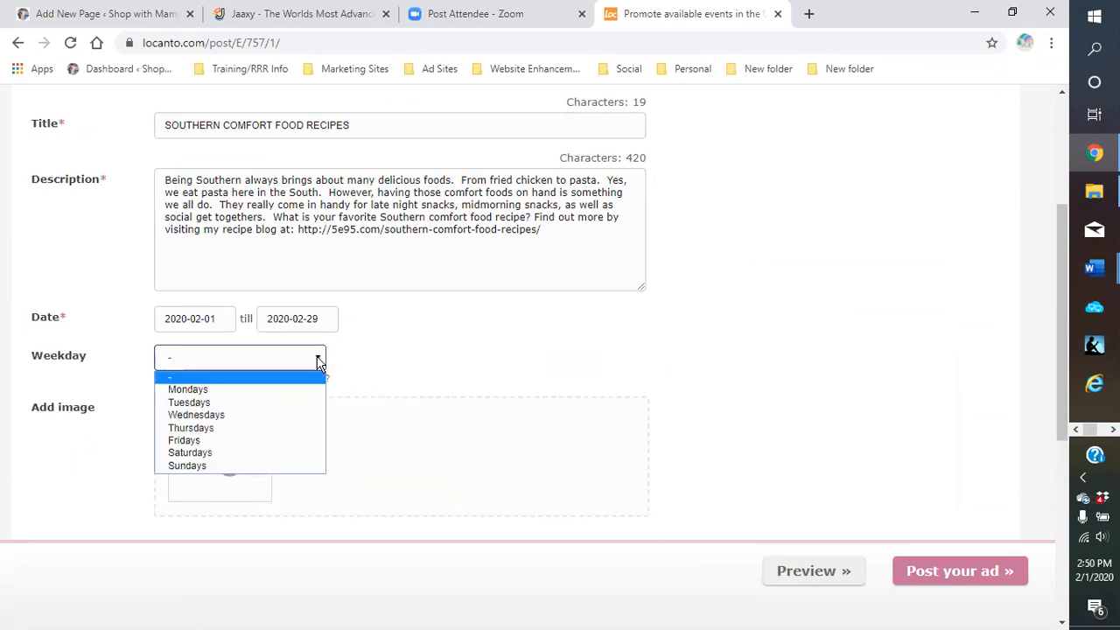
click(319, 361)
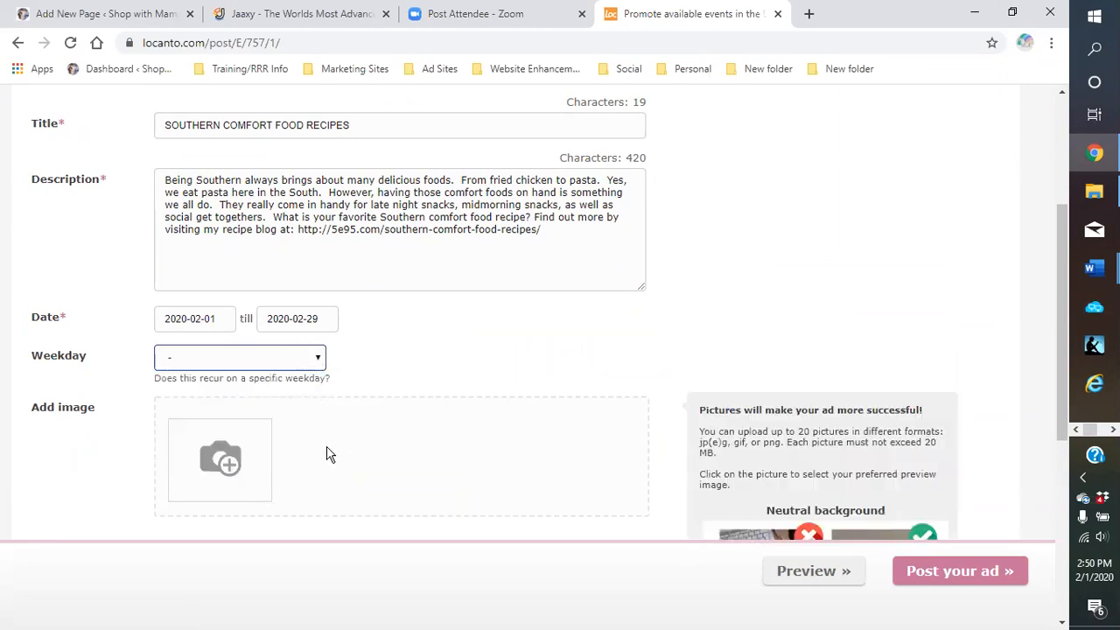
scroll(363, 440, up, 3)
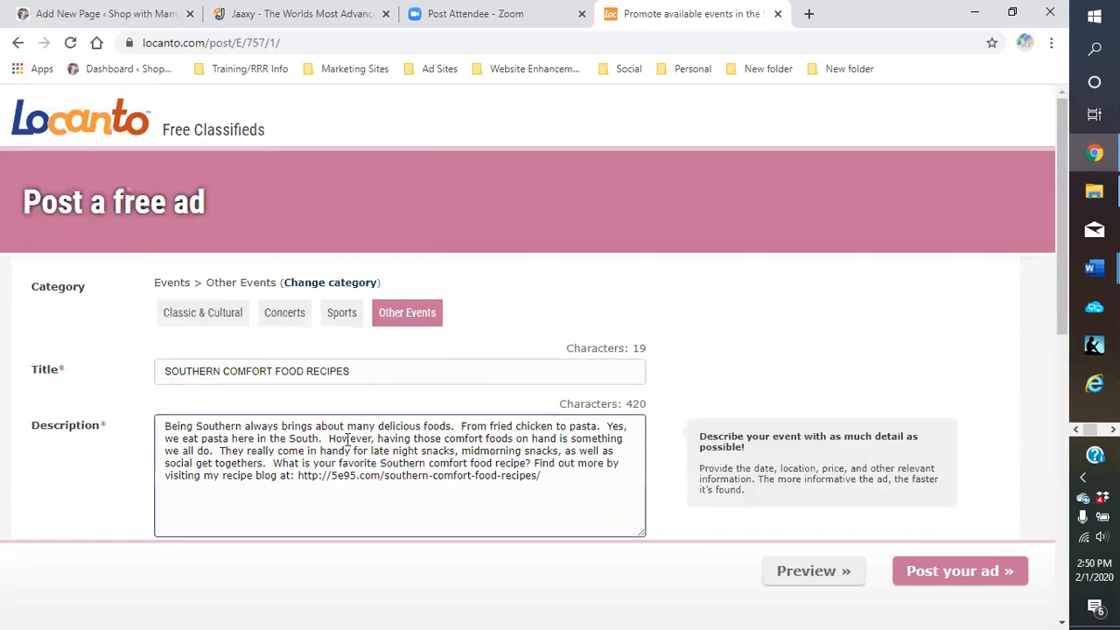
scroll(349, 437, down, 3)
scroll(396, 453, down, 2)
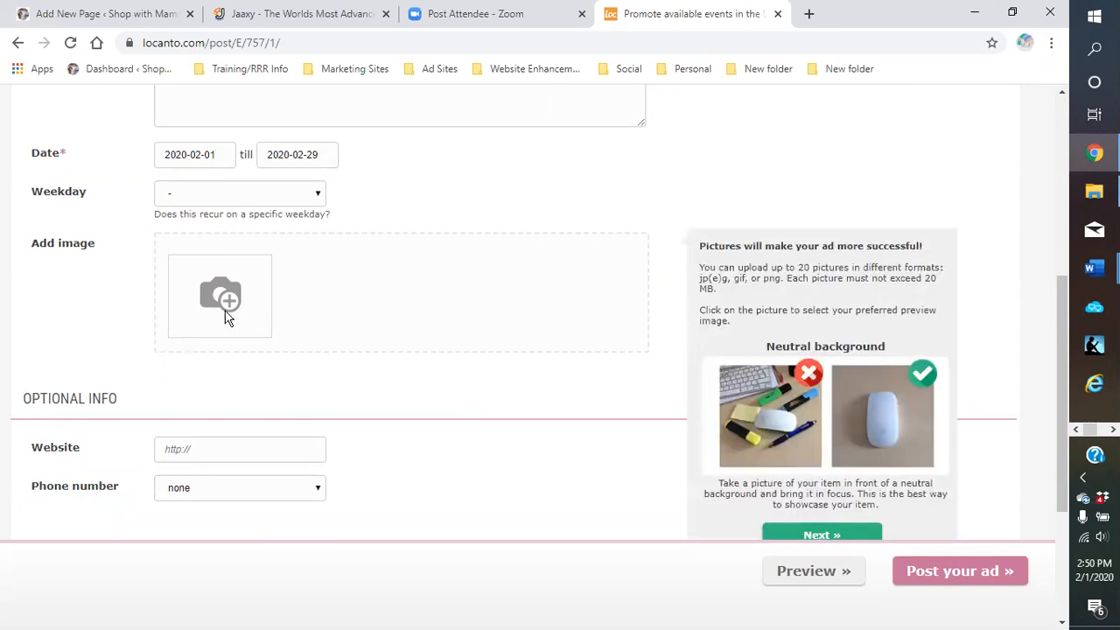
Upload the 'health and beauty' picture from Dropbox blogging pictures > logos as the ad's first image
click(228, 302)
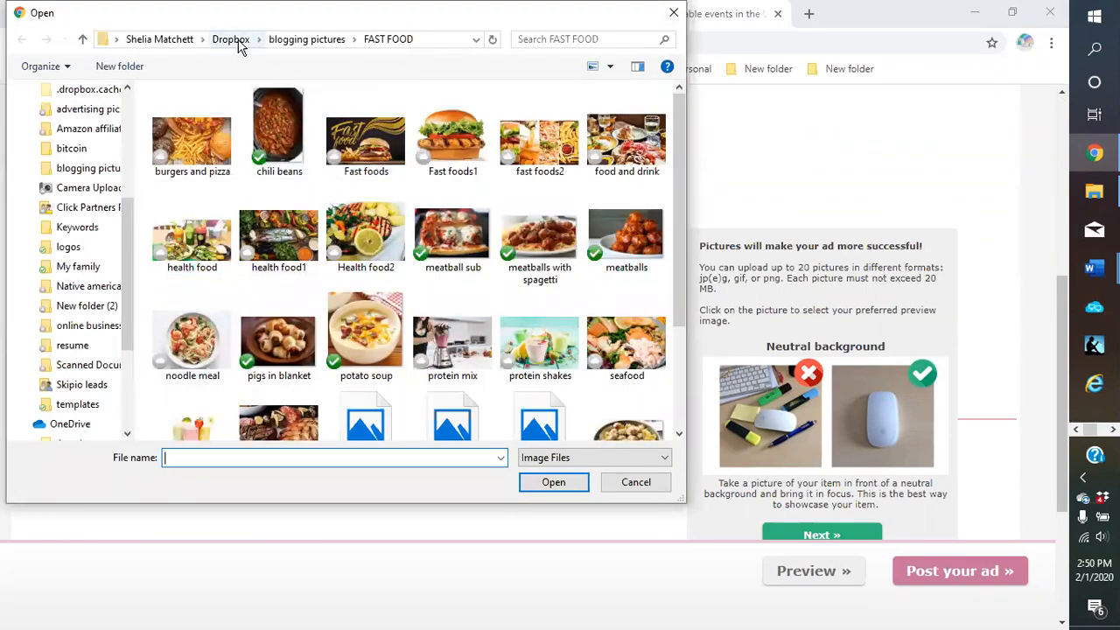
scroll(450, 288, down, 2)
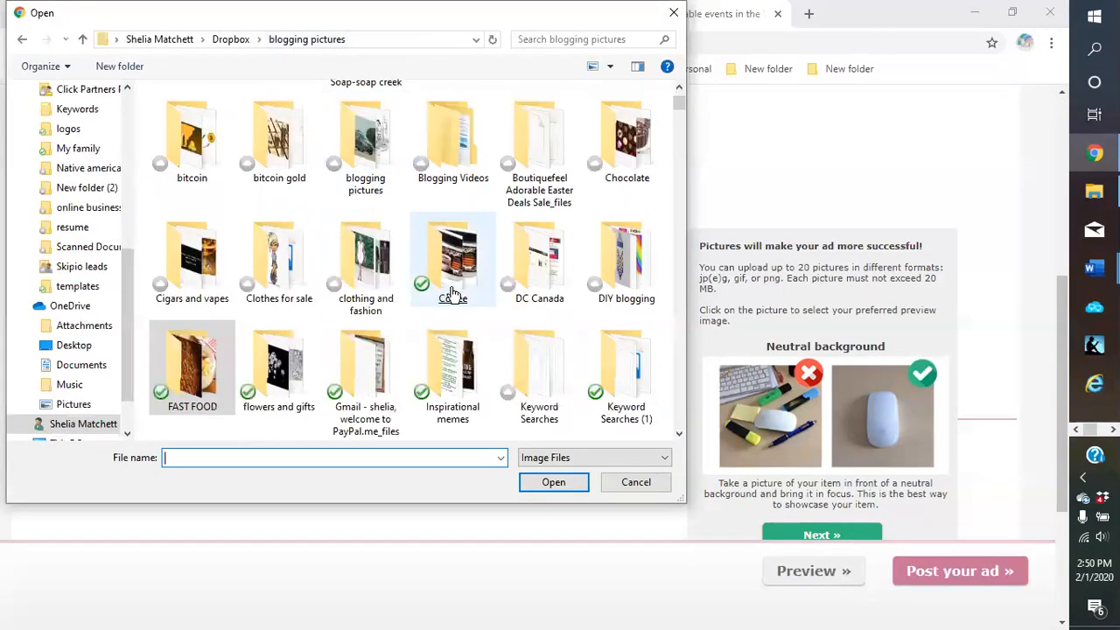
scroll(513, 324, down, 2)
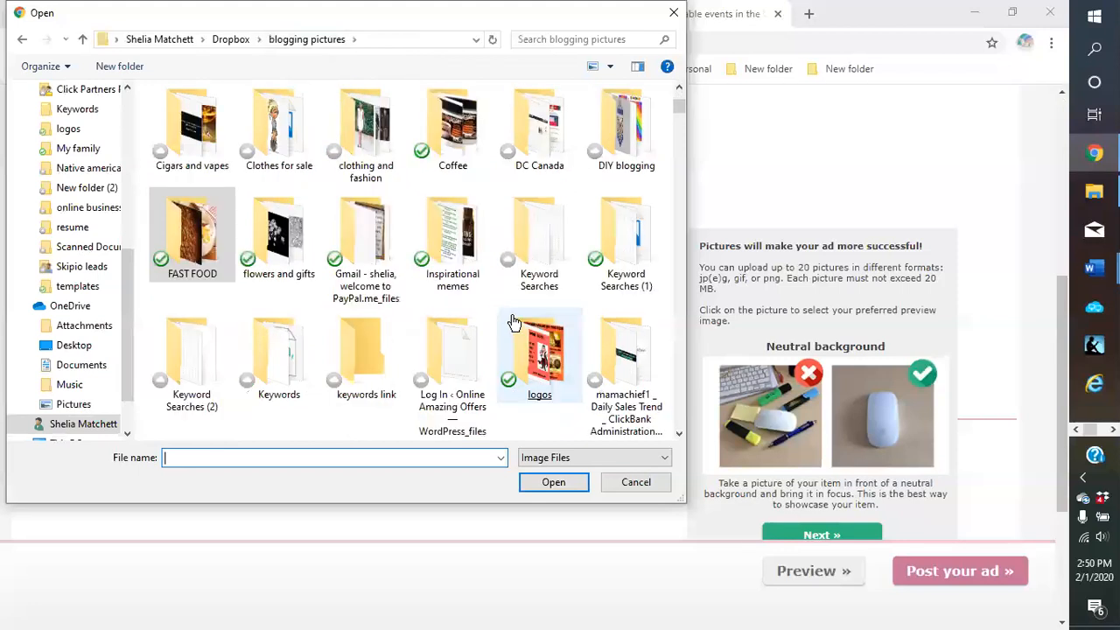
scroll(514, 324, down, 3)
double_click(544, 149)
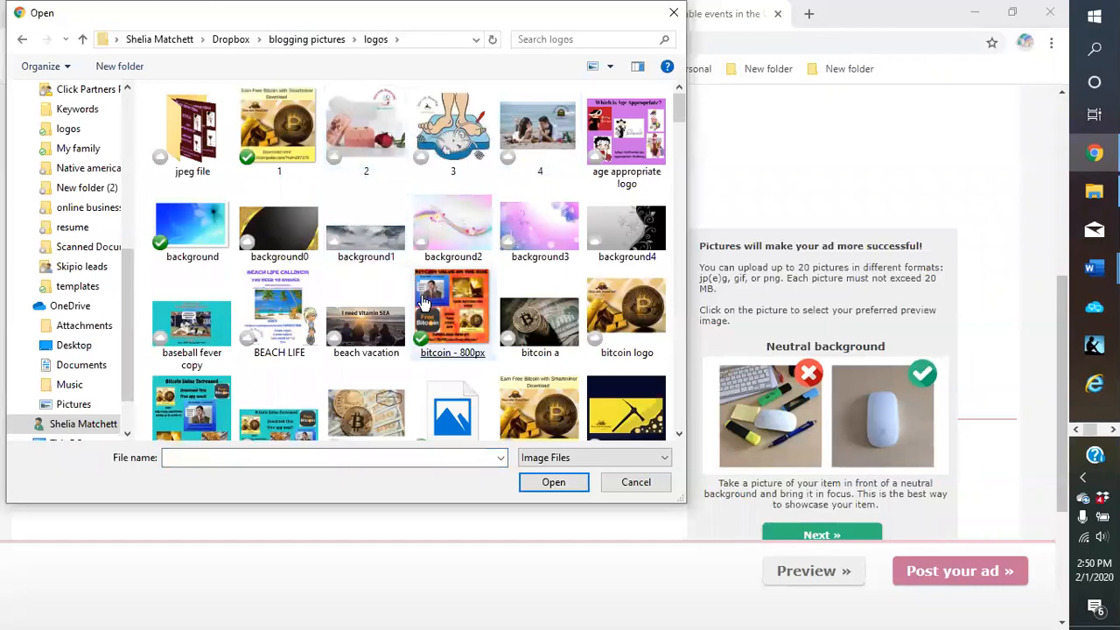
scroll(422, 302, down, 2)
click(422, 302)
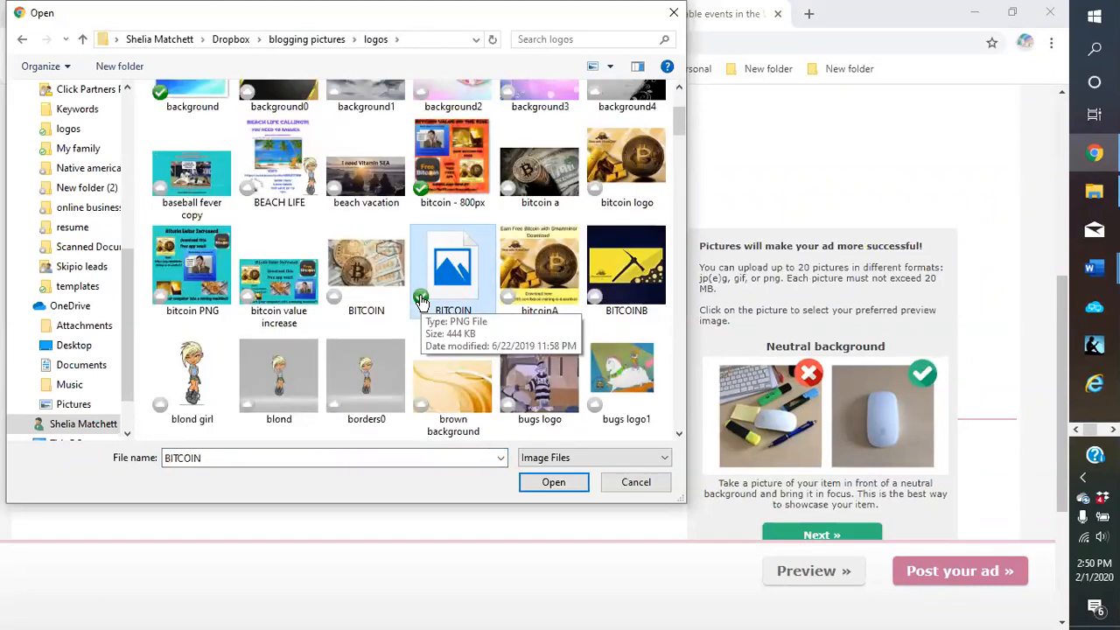
scroll(422, 302, down, 3)
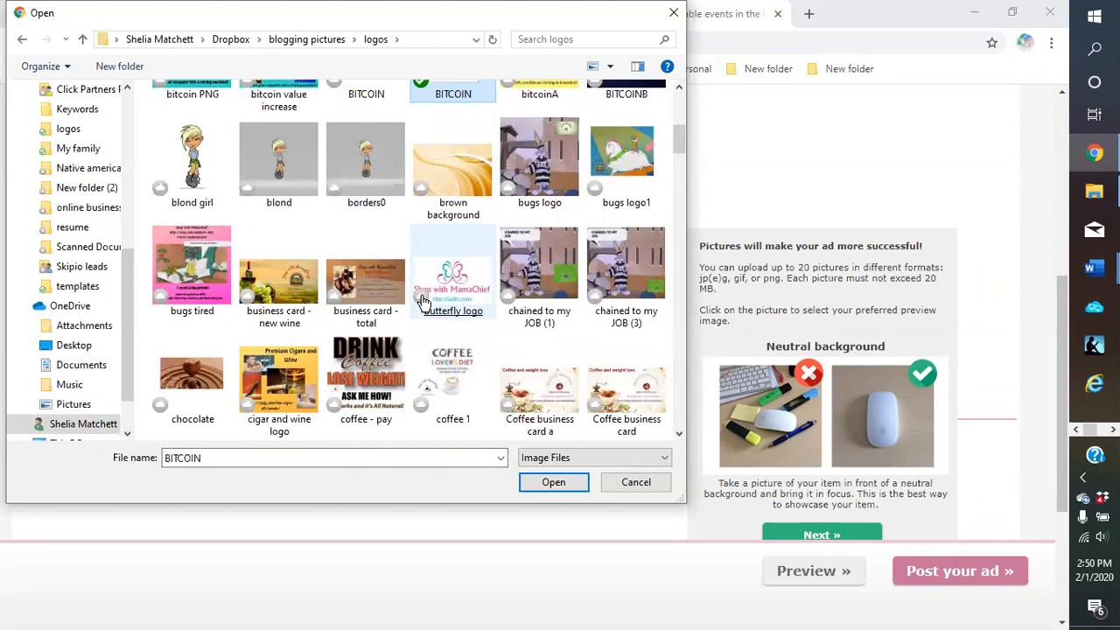
scroll(421, 302, up, 5)
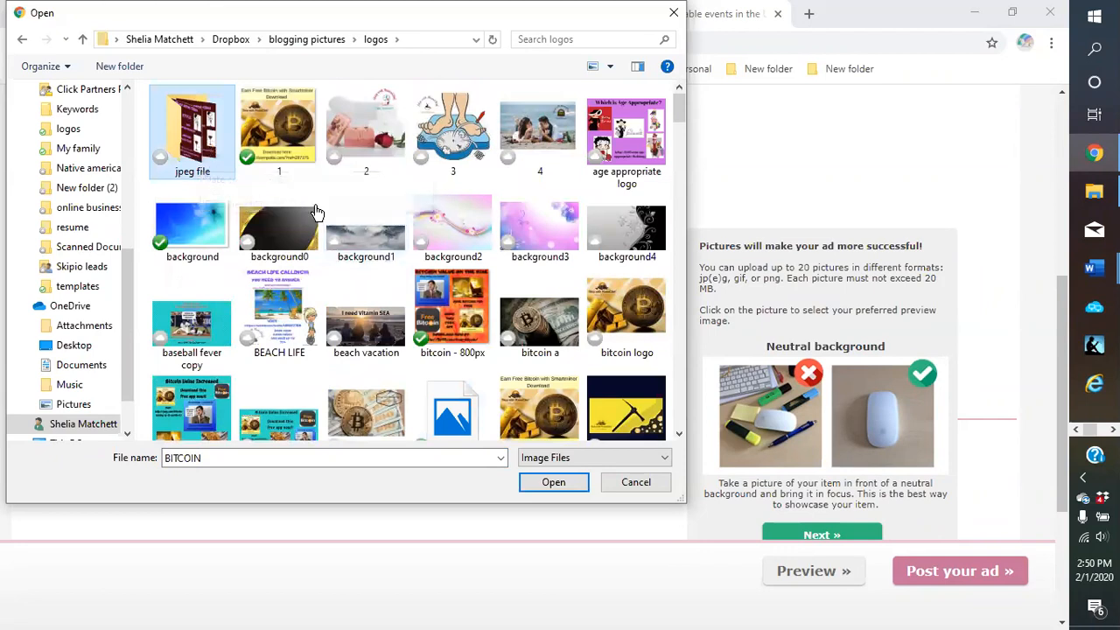
click(535, 302)
scroll(537, 300, down, 3)
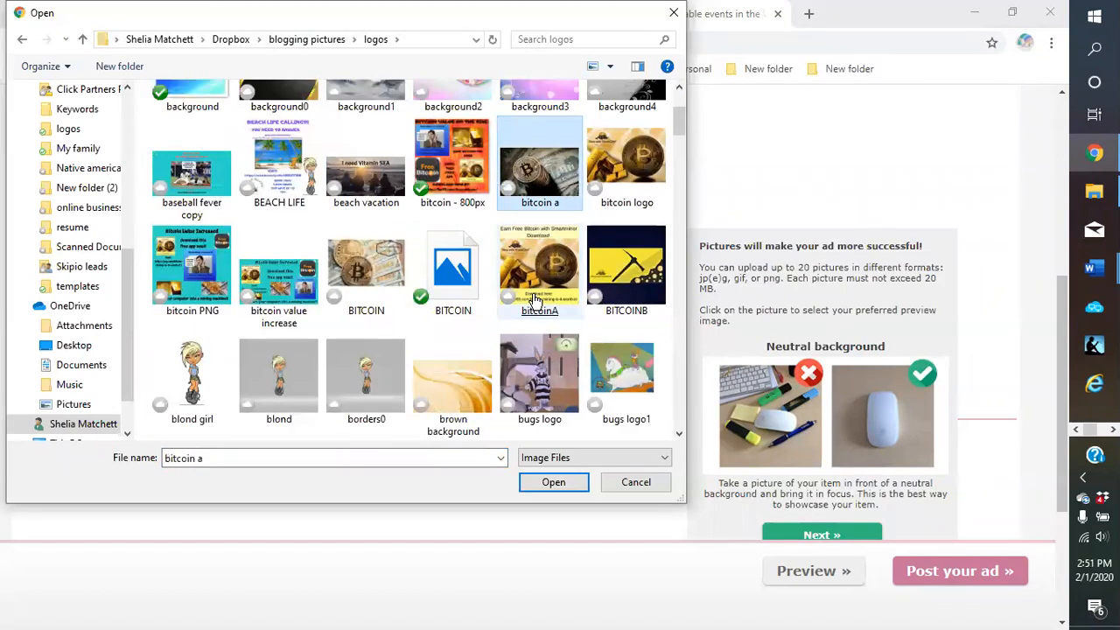
scroll(535, 301, down, 15)
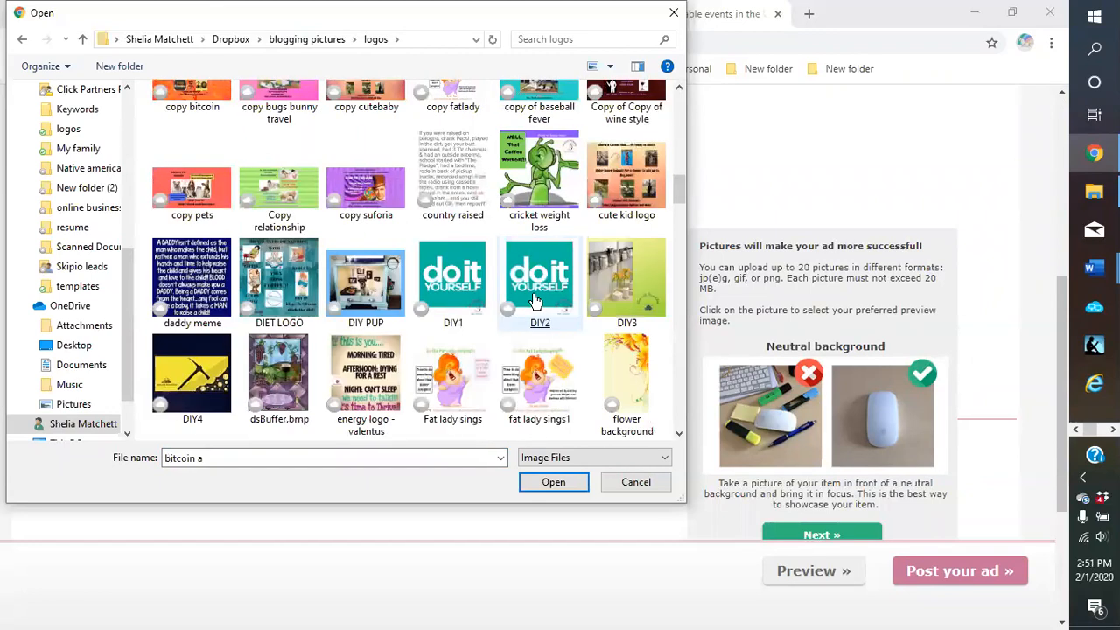
scroll(536, 302, down, 3)
click(539, 180)
scroll(472, 234, down, 3)
click(472, 235)
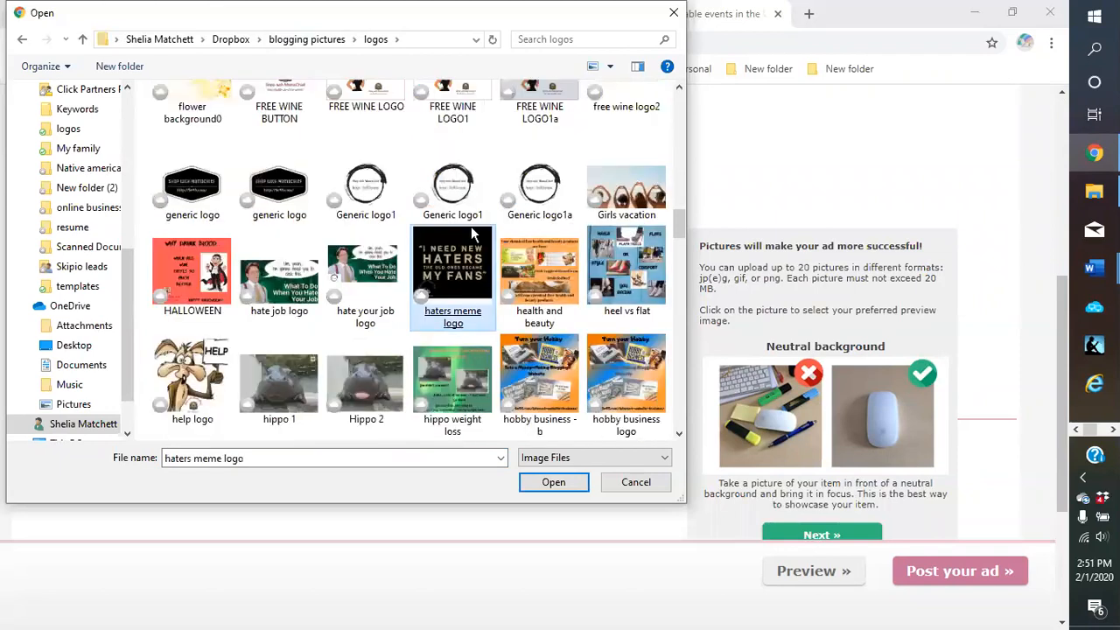
click(553, 274)
double_click(553, 274)
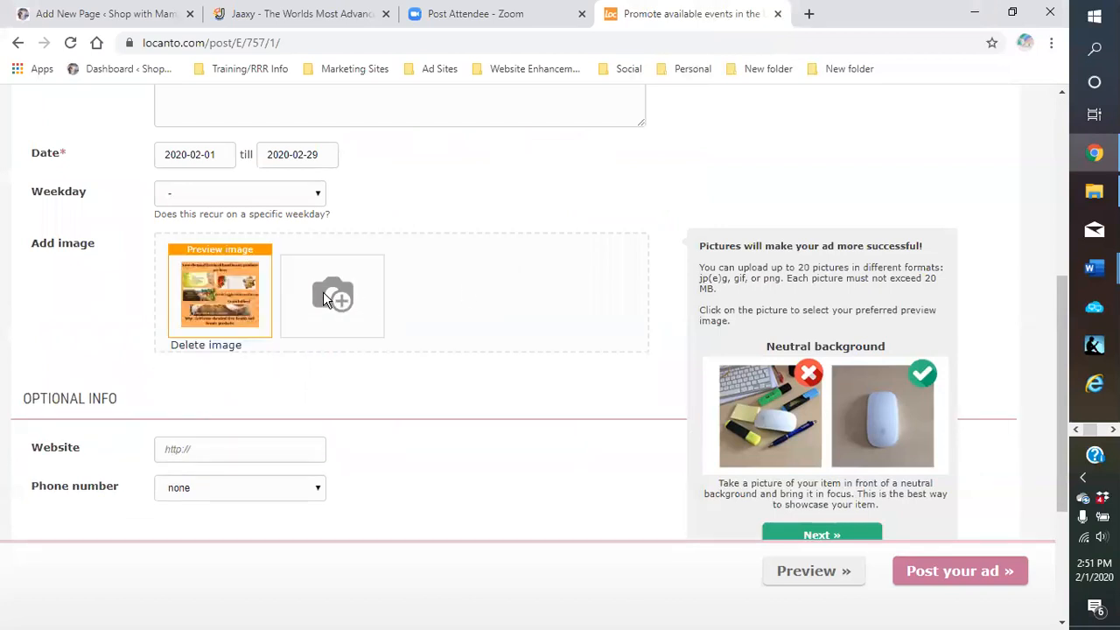
Add the 'WHAT IS YOUR (1)' wine picture from logos > jpeg file as the second image
click(323, 292)
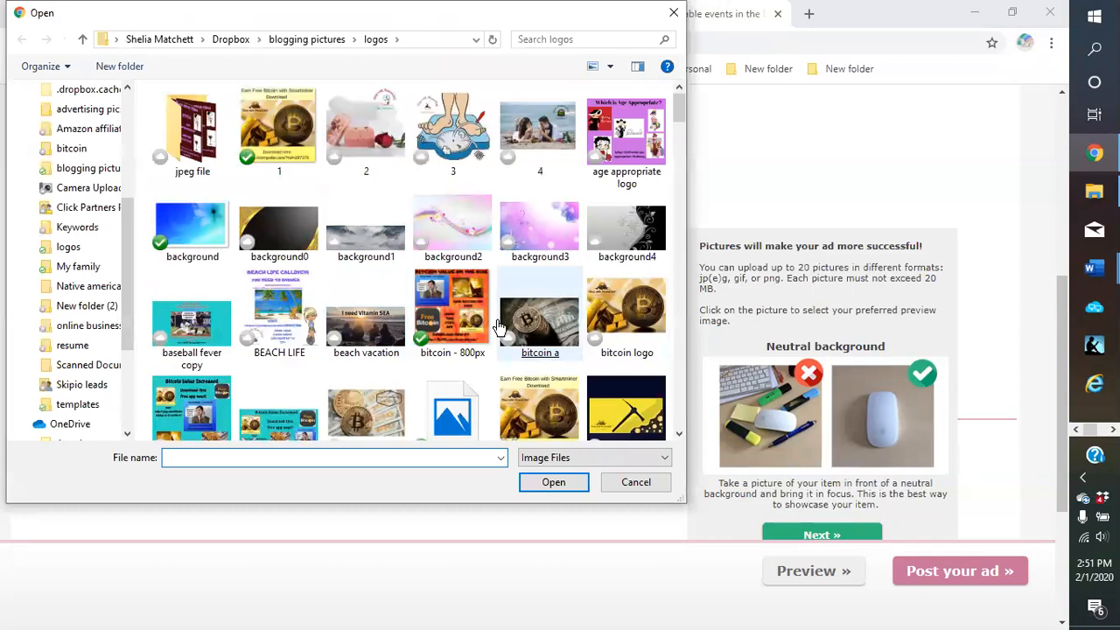
scroll(487, 313, down, 2)
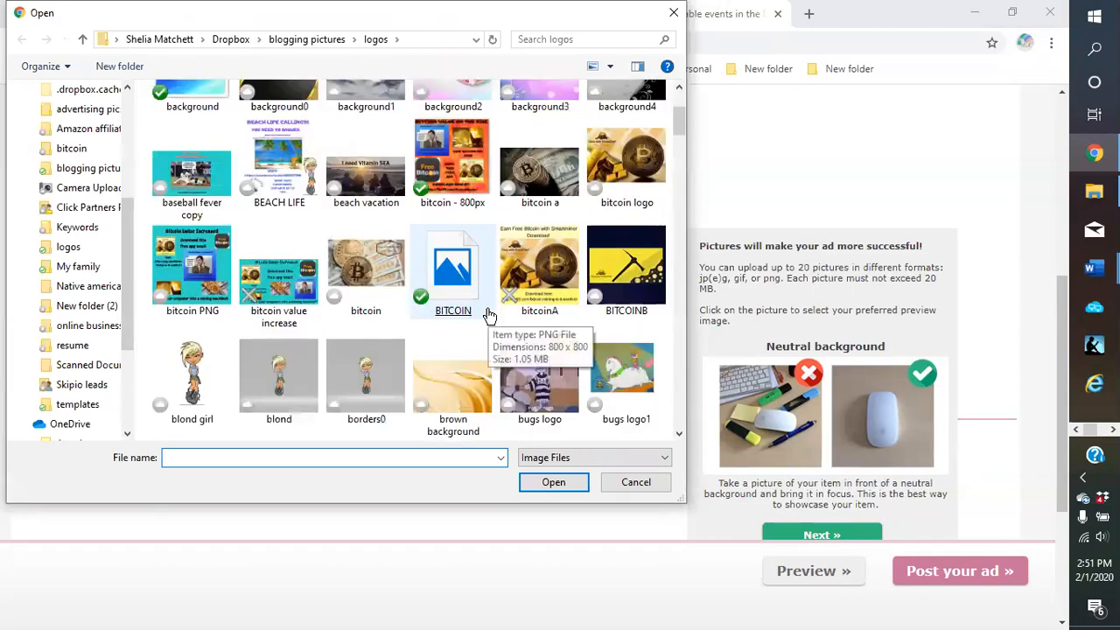
scroll(488, 312, up, 2)
double_click(193, 123)
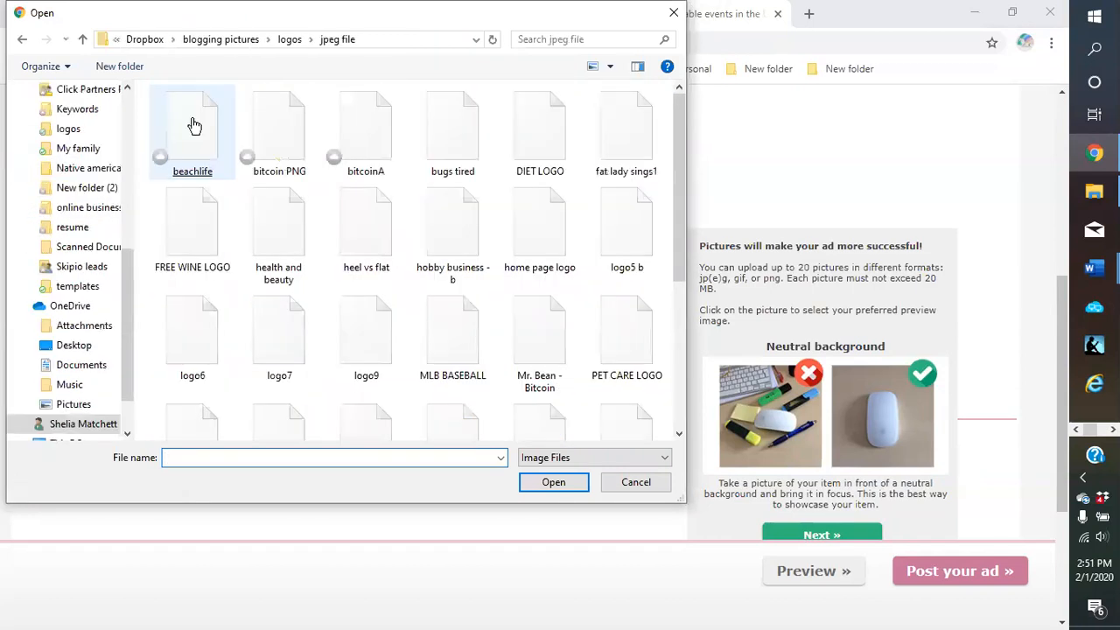
click(194, 125)
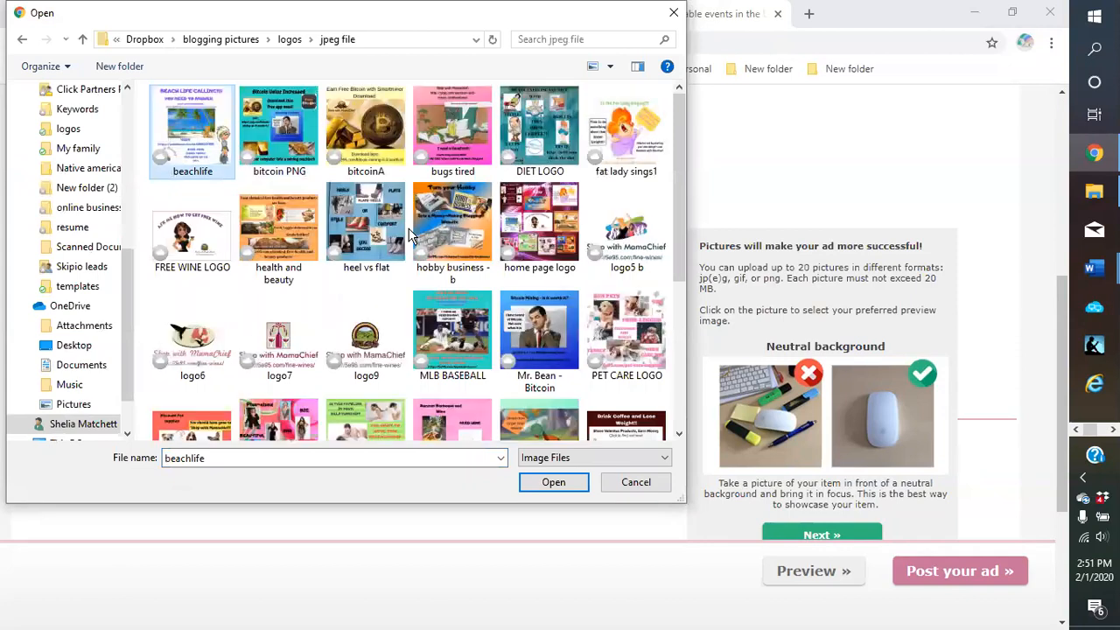
click(429, 195)
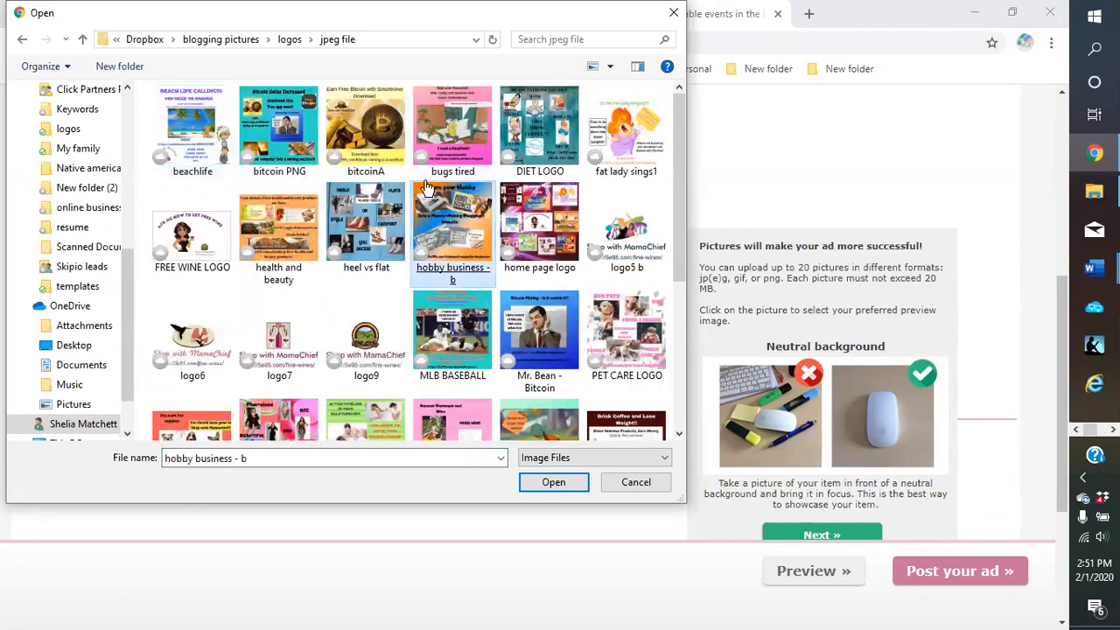
click(377, 337)
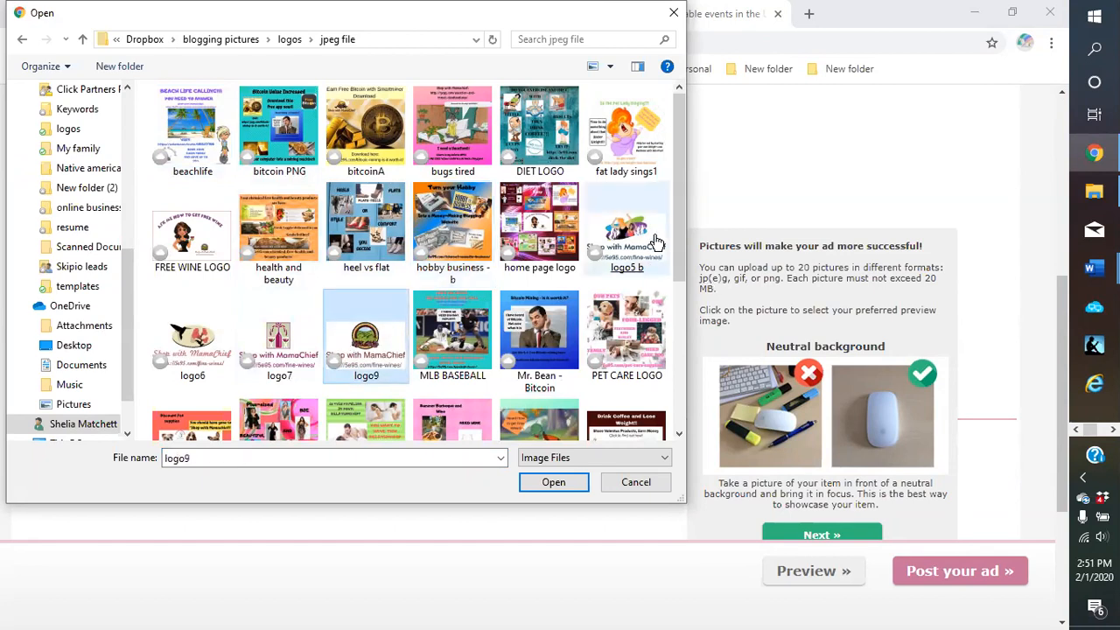
scroll(403, 308, down, 2)
click(405, 308)
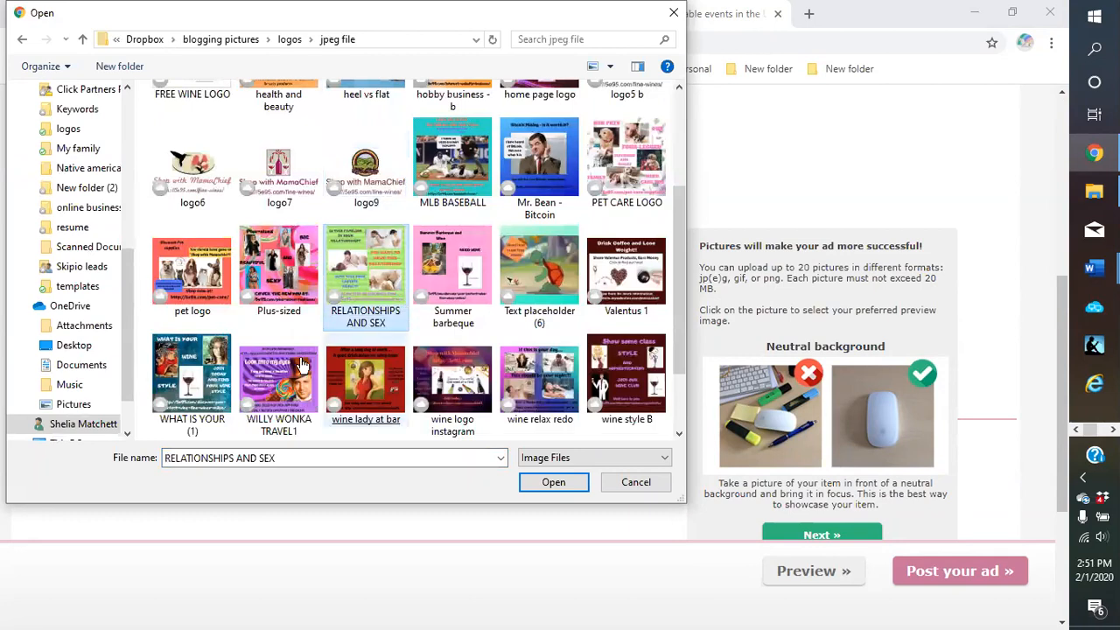
double_click(175, 385)
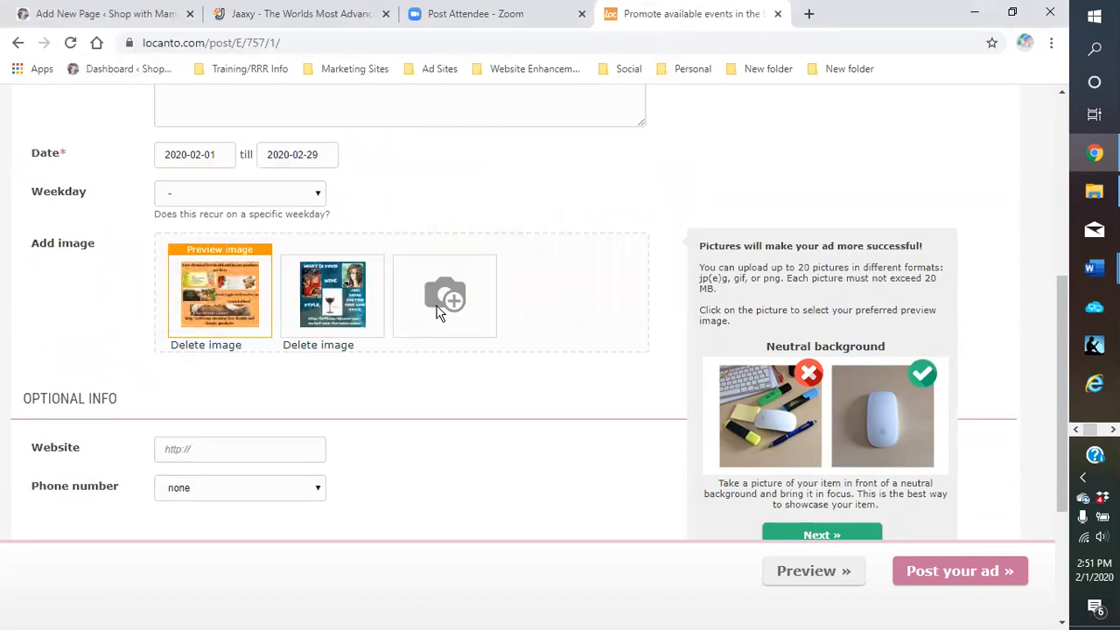
Add the round 5e95.com_500 logo from the 'logos - Copy' folder as the third image
click(442, 306)
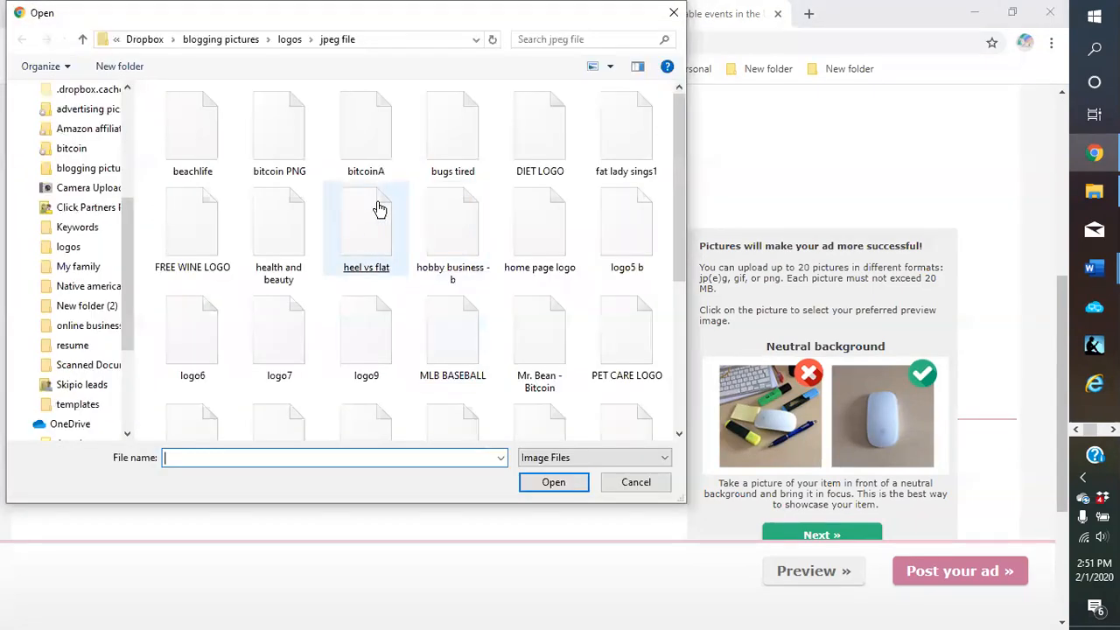
click(70, 249)
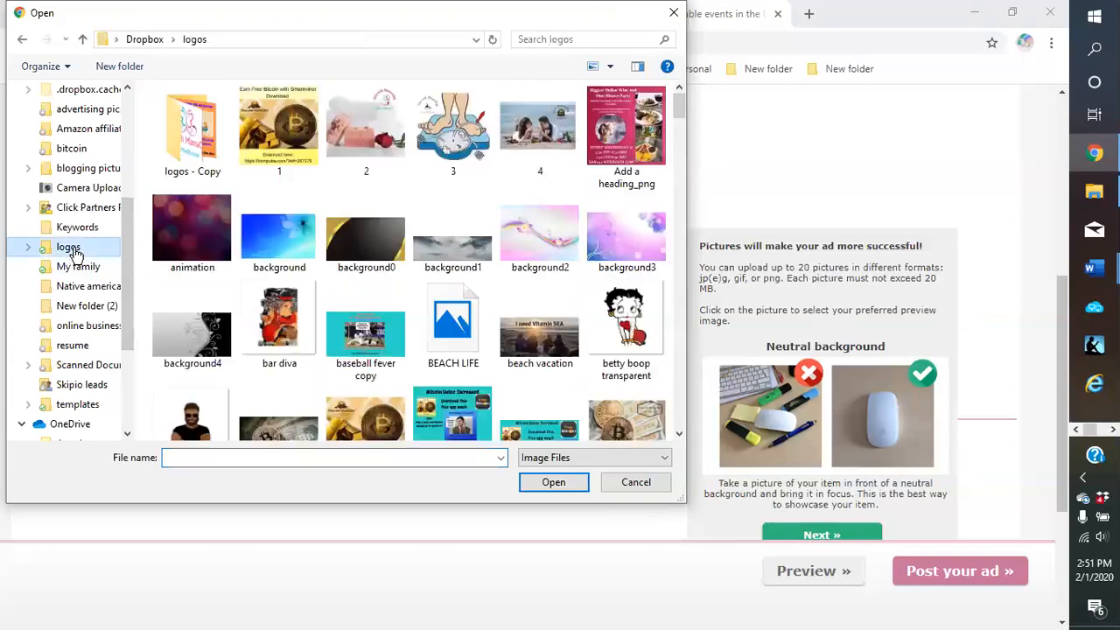
double_click(194, 150)
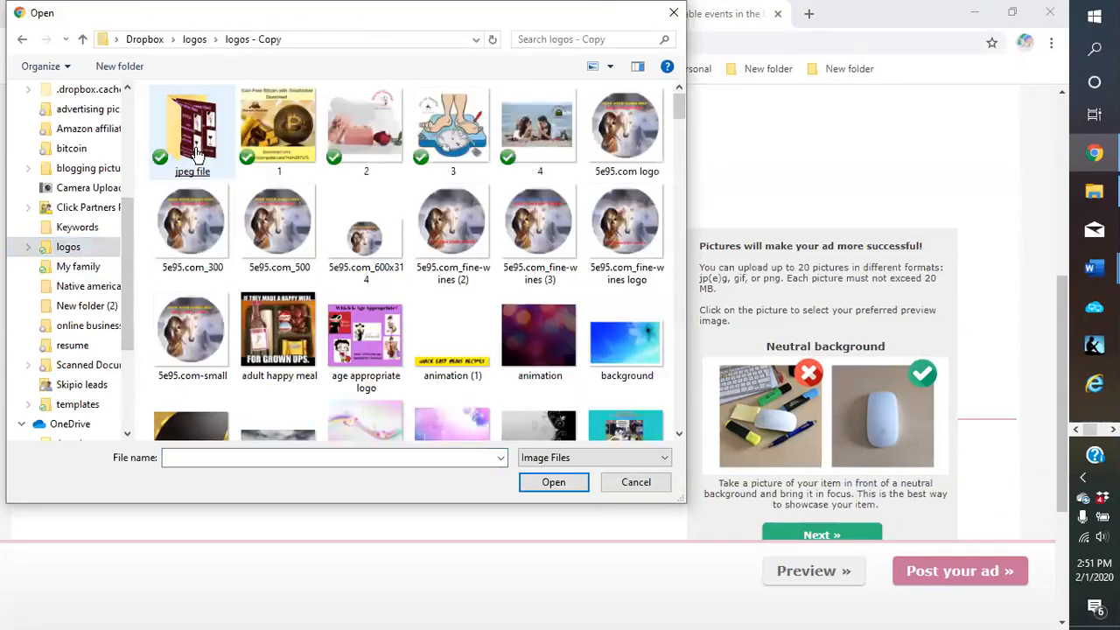
click(278, 239)
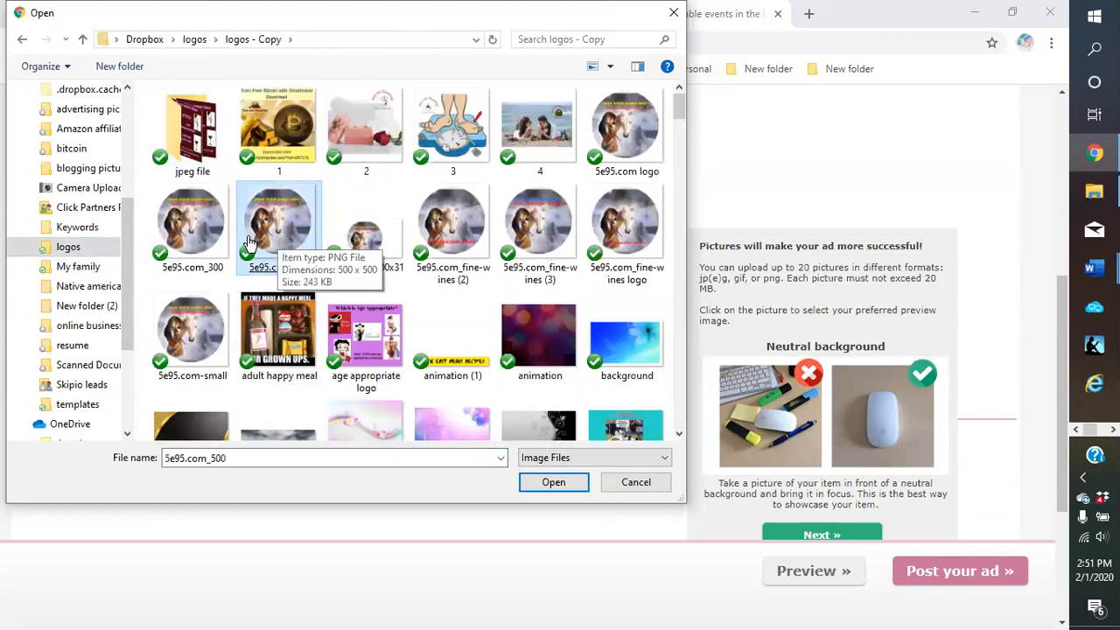
click(193, 234)
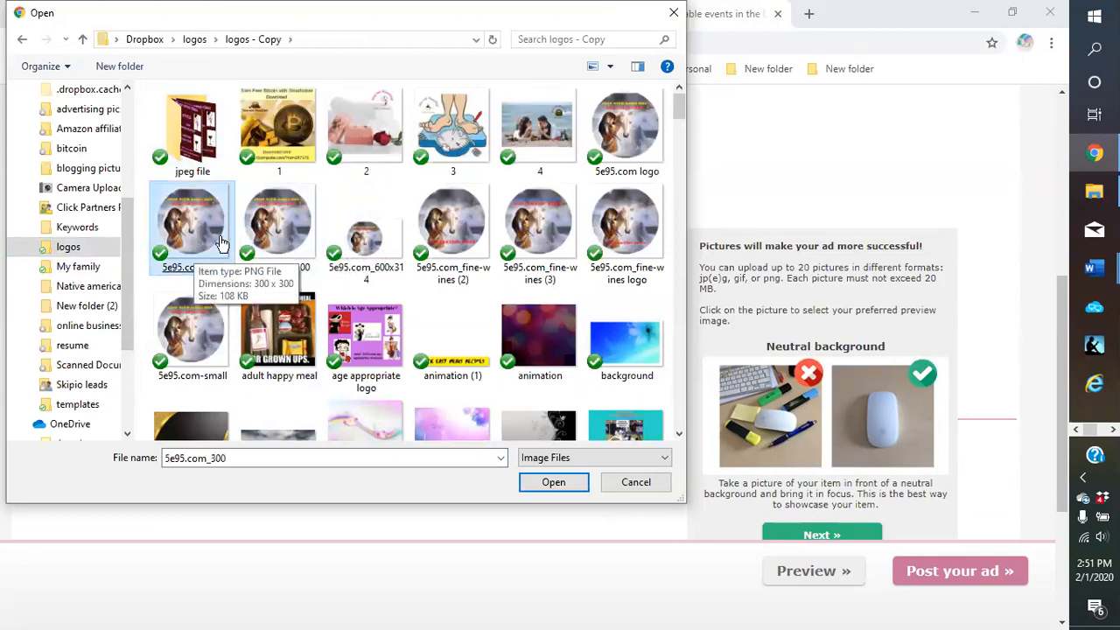
click(271, 229)
double_click(271, 229)
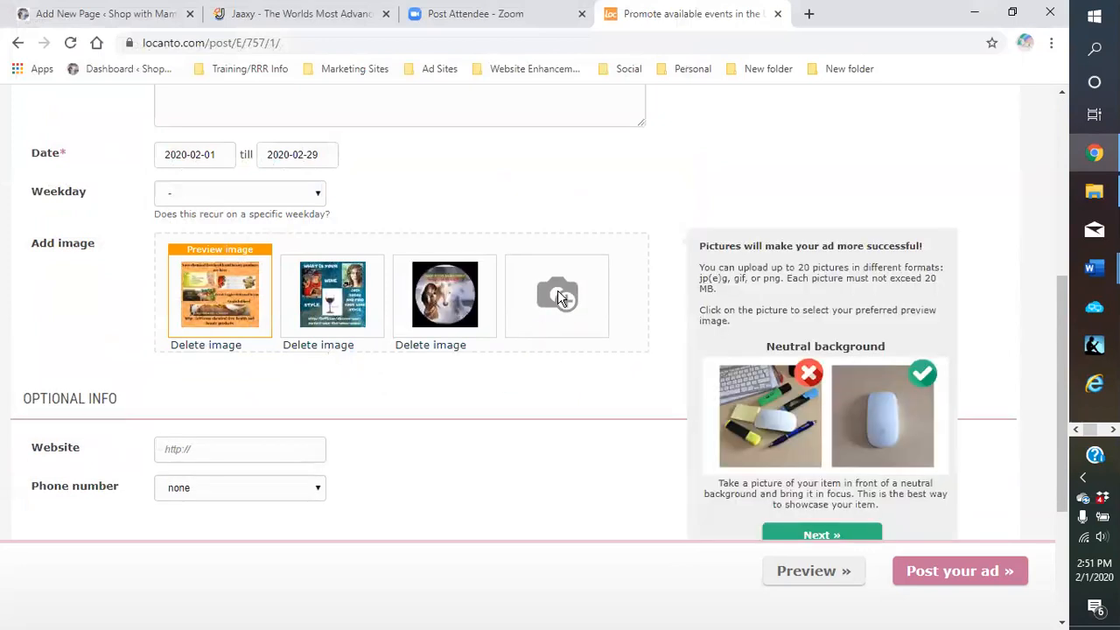
Upload the BITCOIN and 'bugs tired' pictures as the next two ad images
click(557, 293)
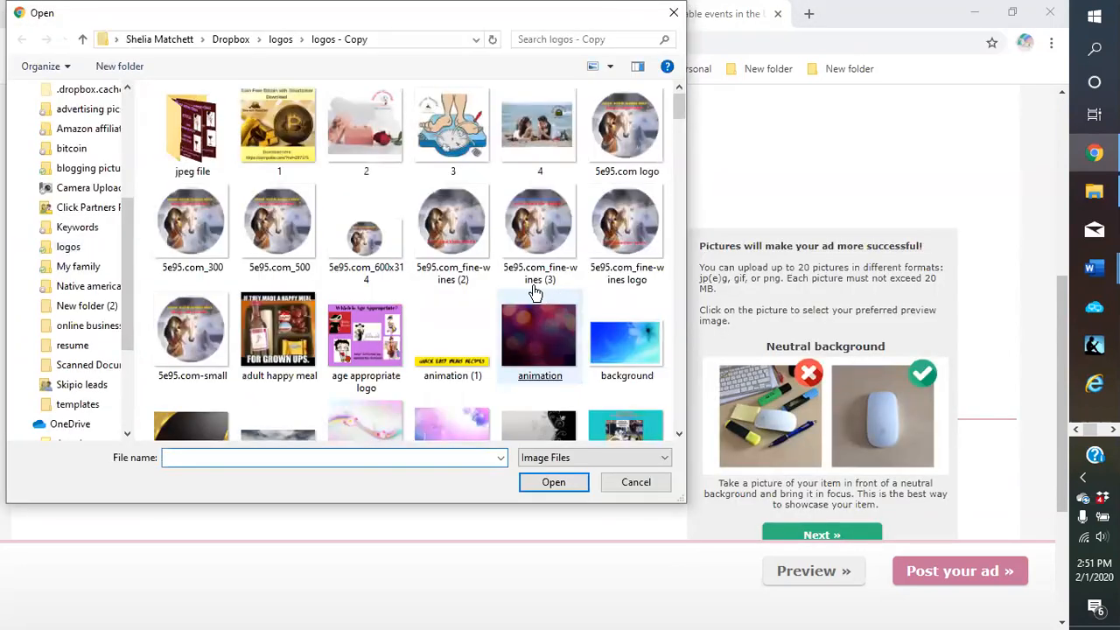
scroll(464, 302, down, 2)
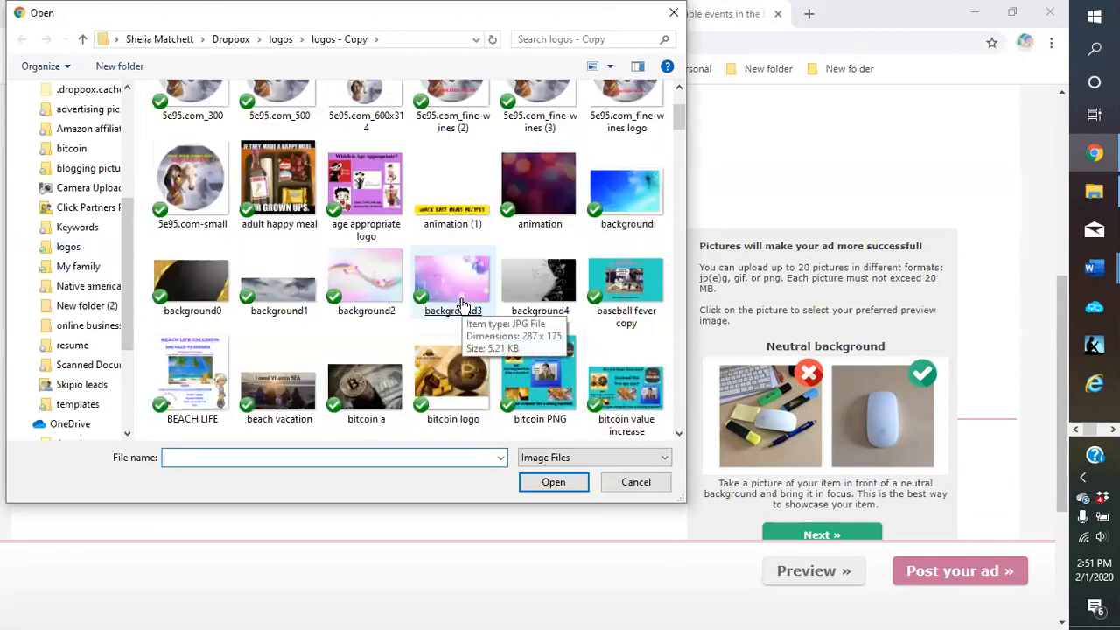
scroll(447, 362, down, 3)
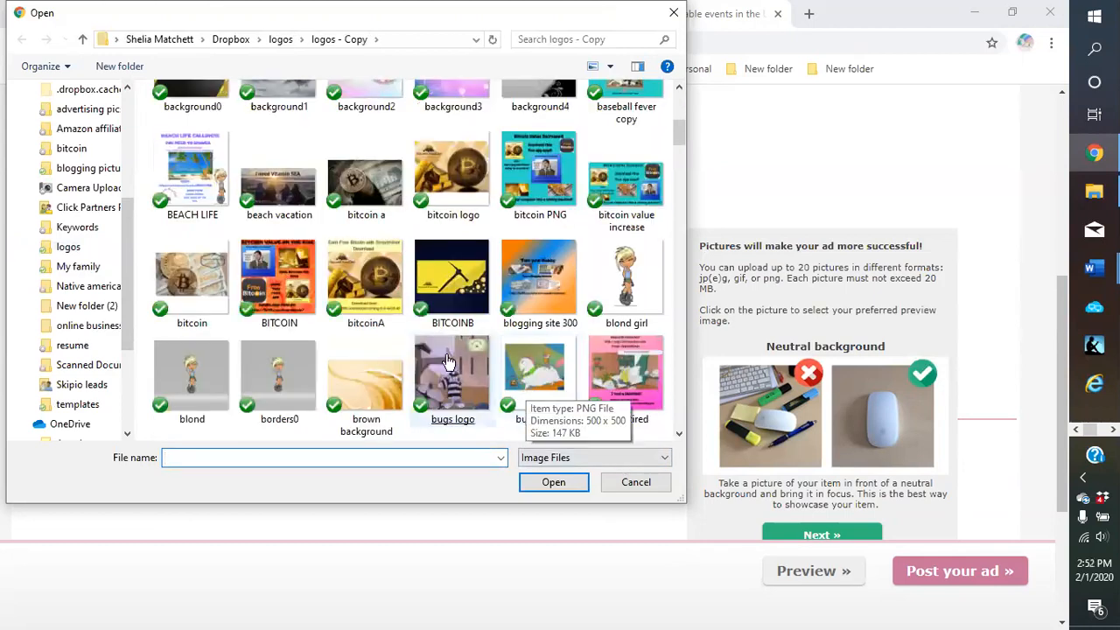
double_click(266, 302)
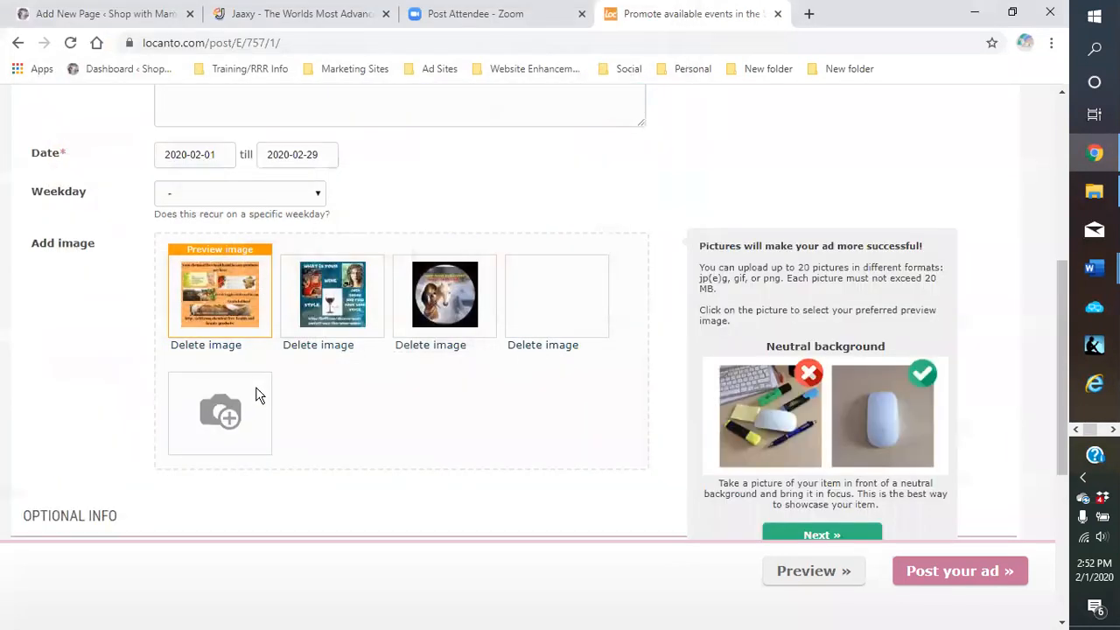
click(211, 416)
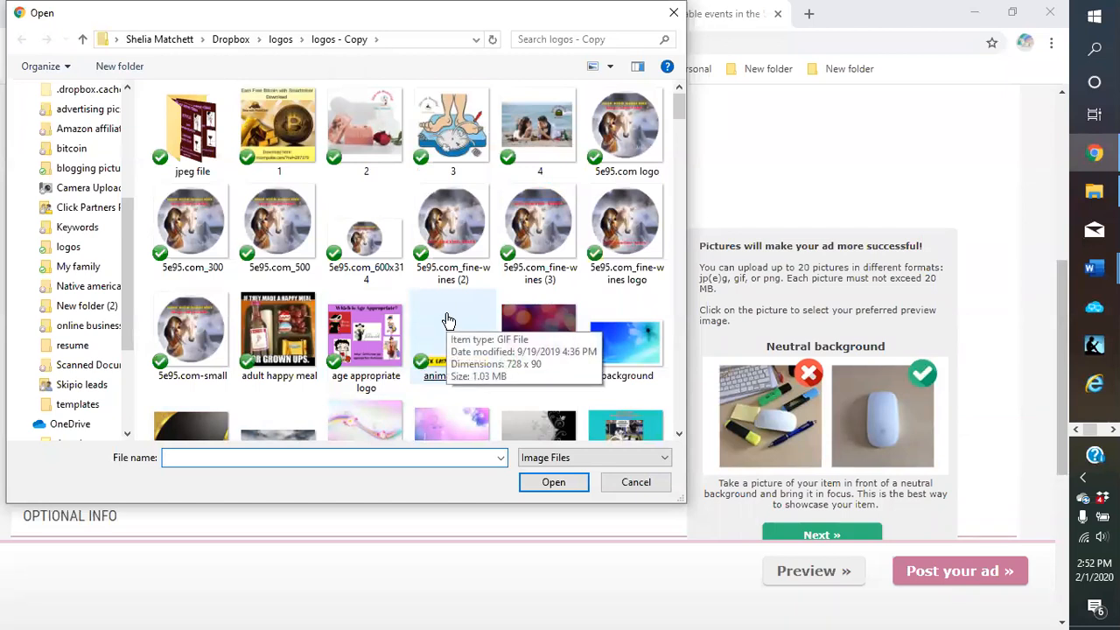
scroll(448, 320, down, 4)
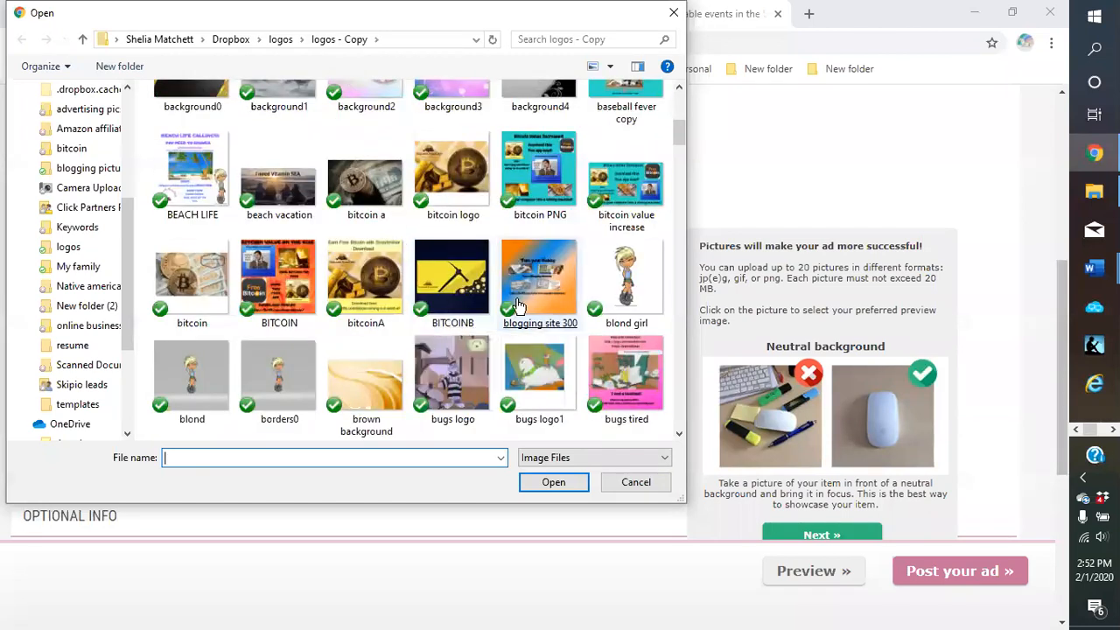
scroll(517, 305, down, 3)
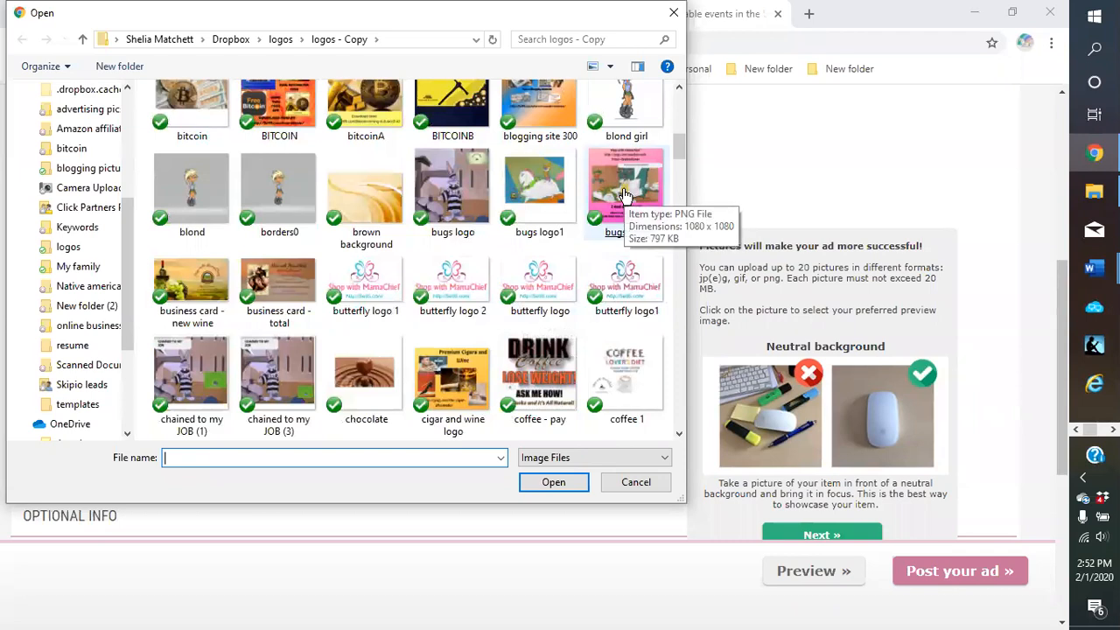
double_click(625, 195)
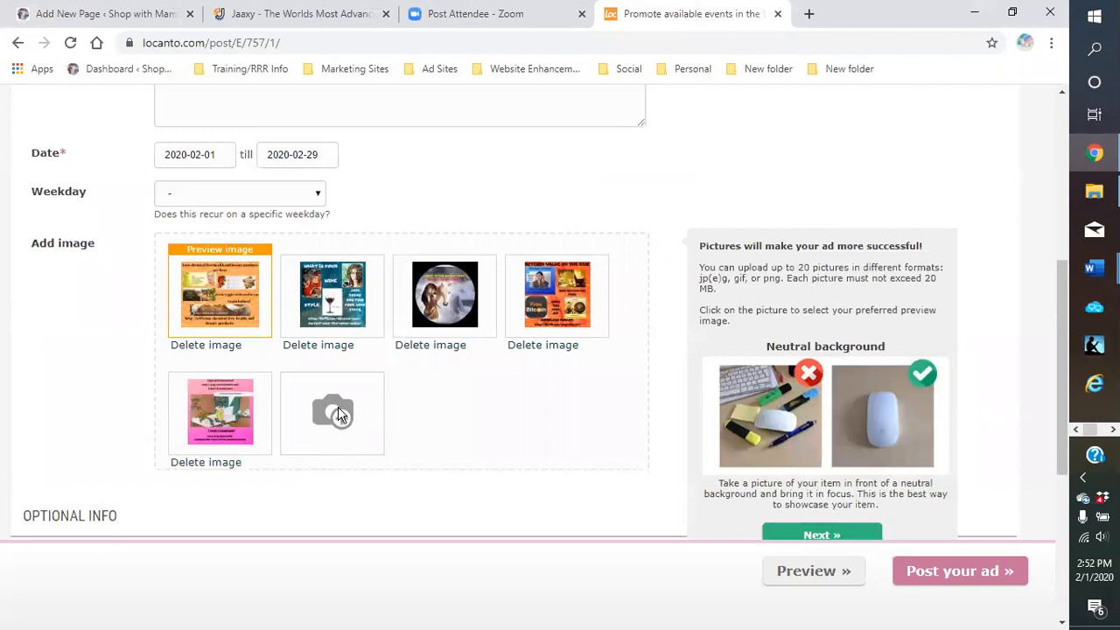
Add the 'copy fatlady' picture as another ad image
click(340, 415)
scroll(458, 315, down, 6)
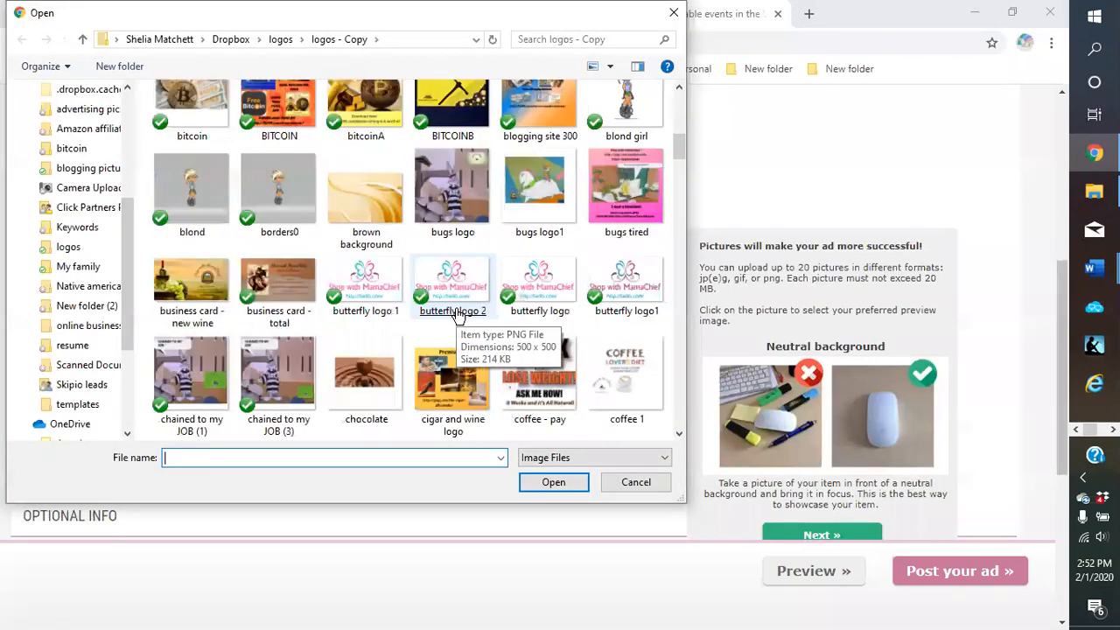
scroll(458, 315, down, 5)
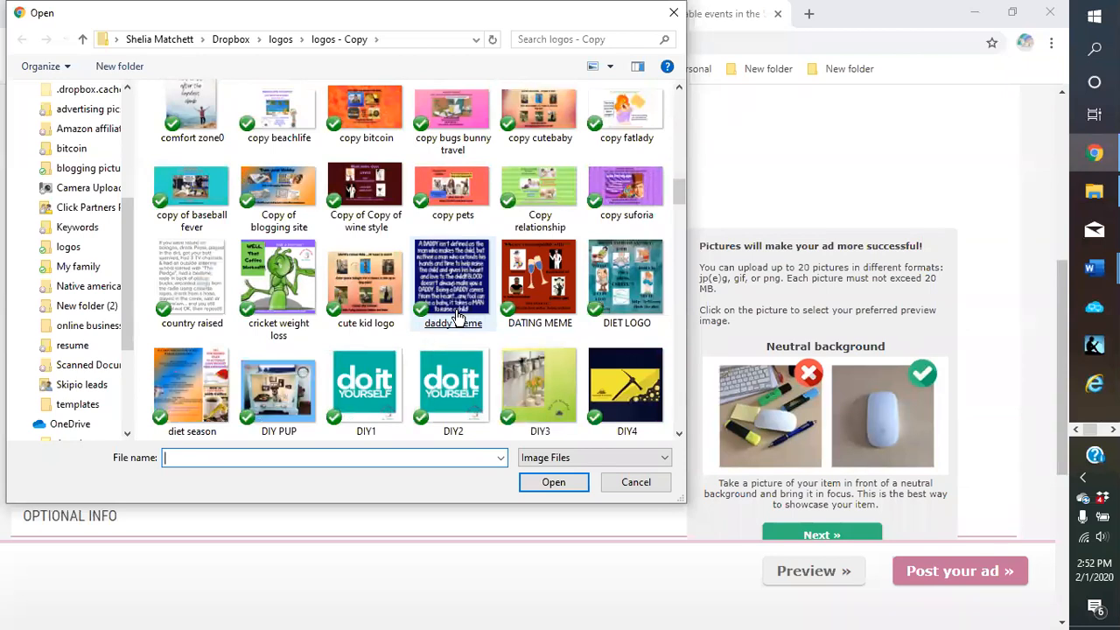
scroll(457, 315, up, 2)
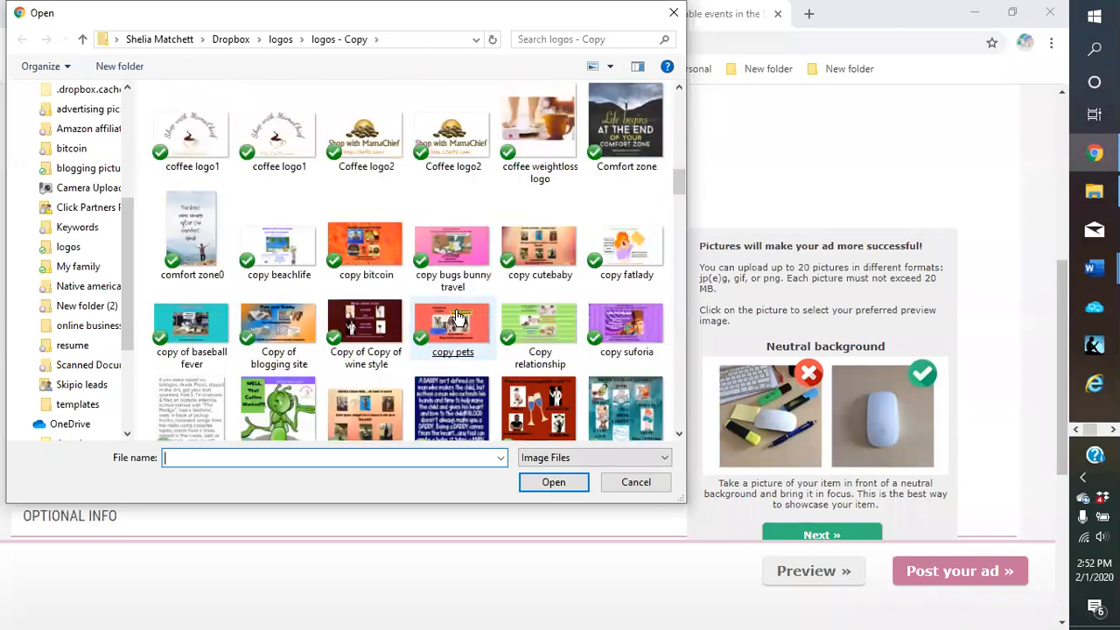
double_click(641, 262)
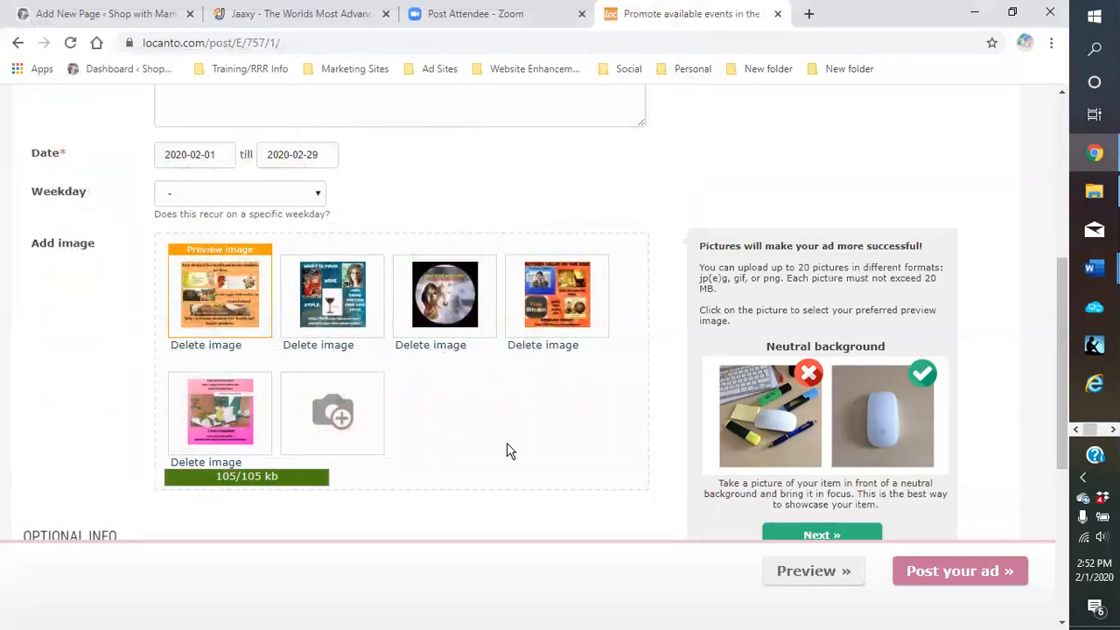
Copy the Southern comfort food recipes blog link from the Word ad copy document
scroll(481, 417, down, 4)
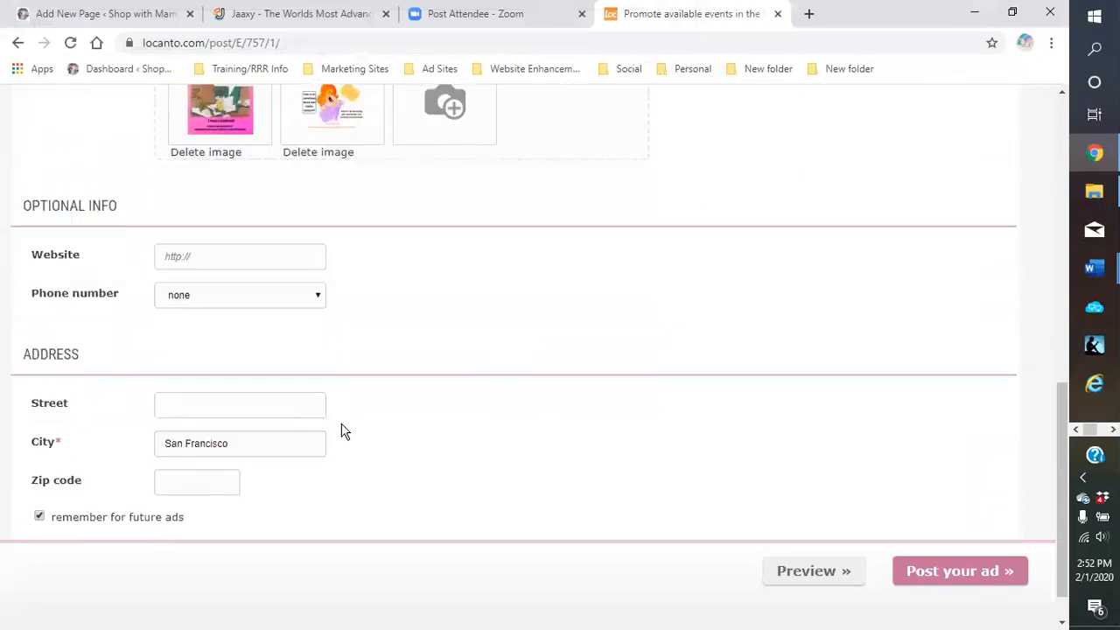
click(188, 232)
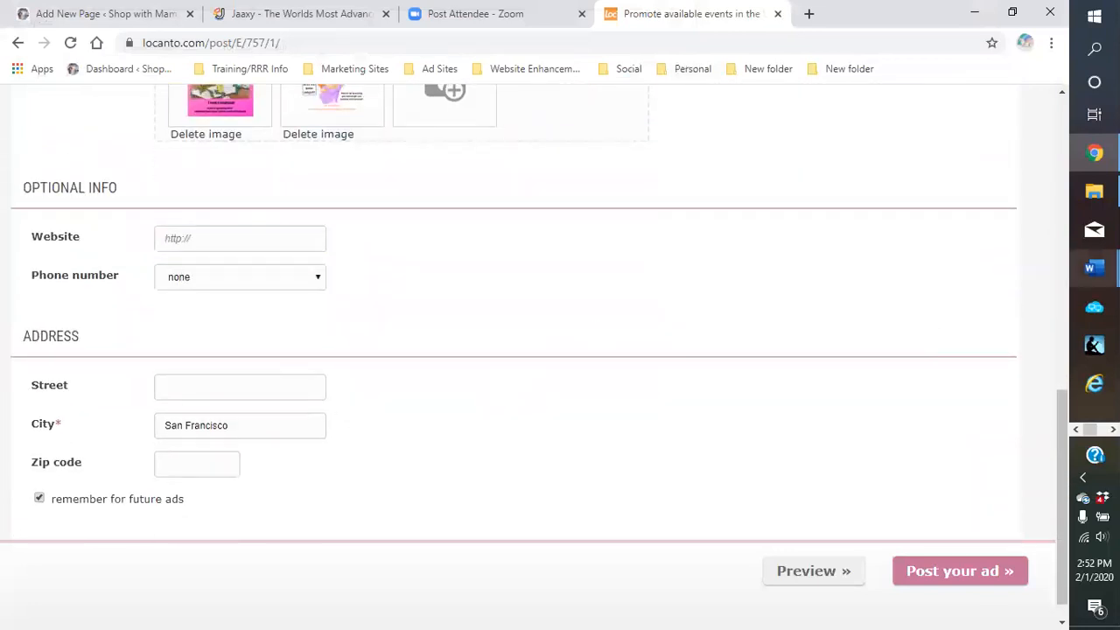
click(1094, 270)
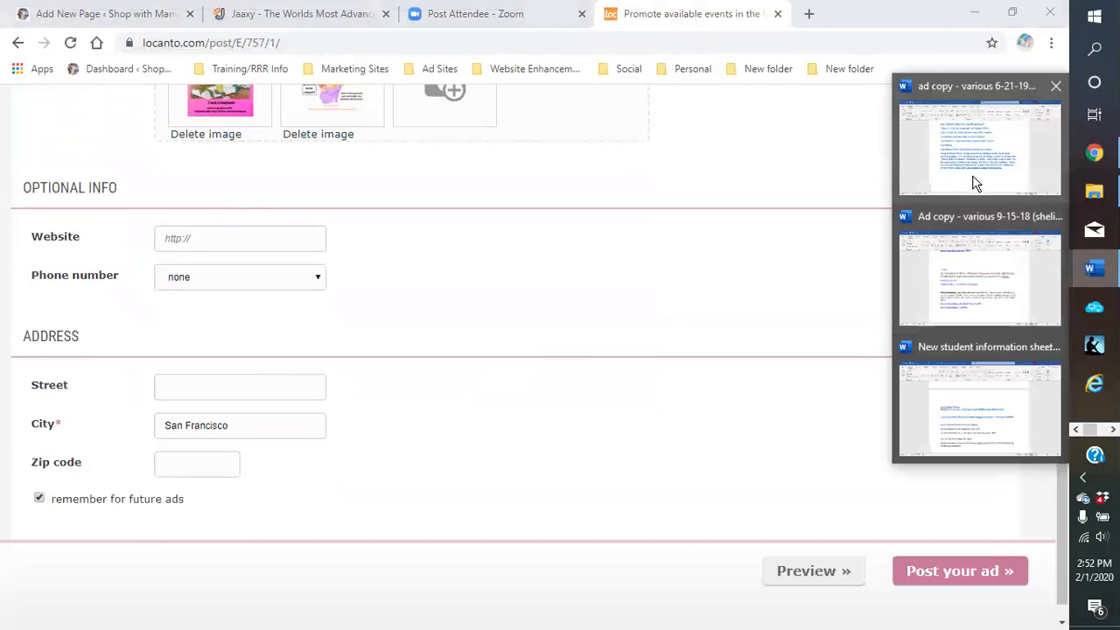
click(973, 183)
triple_click(525, 362)
drag(635, 325, 326, 328)
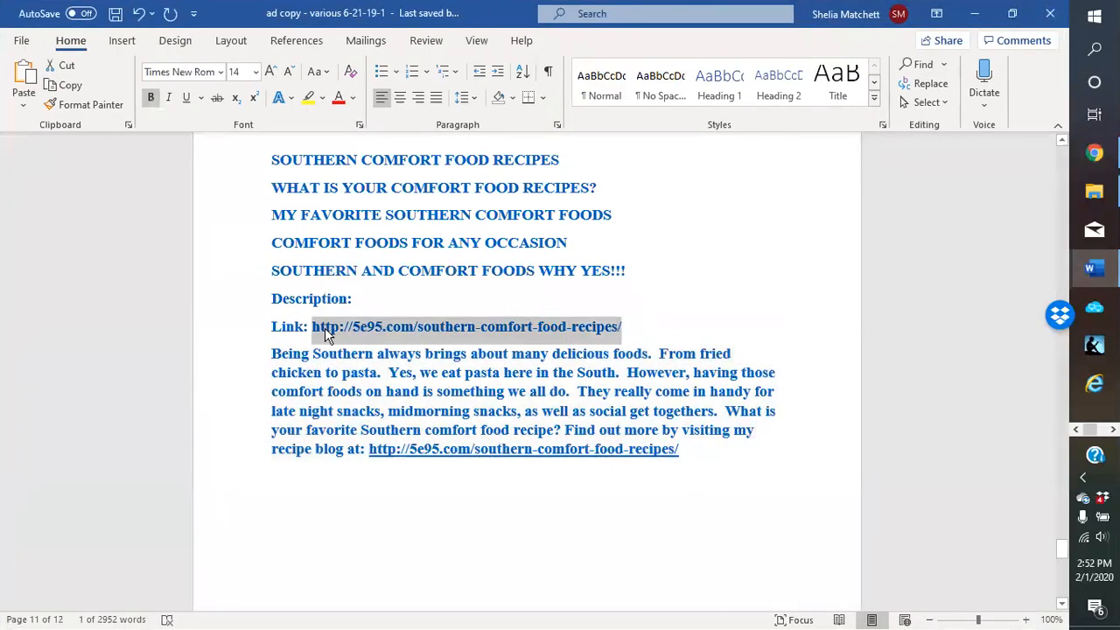
right_click(325, 328)
click(374, 364)
Paste the recipe blog link into the ad's Website field
click(1094, 153)
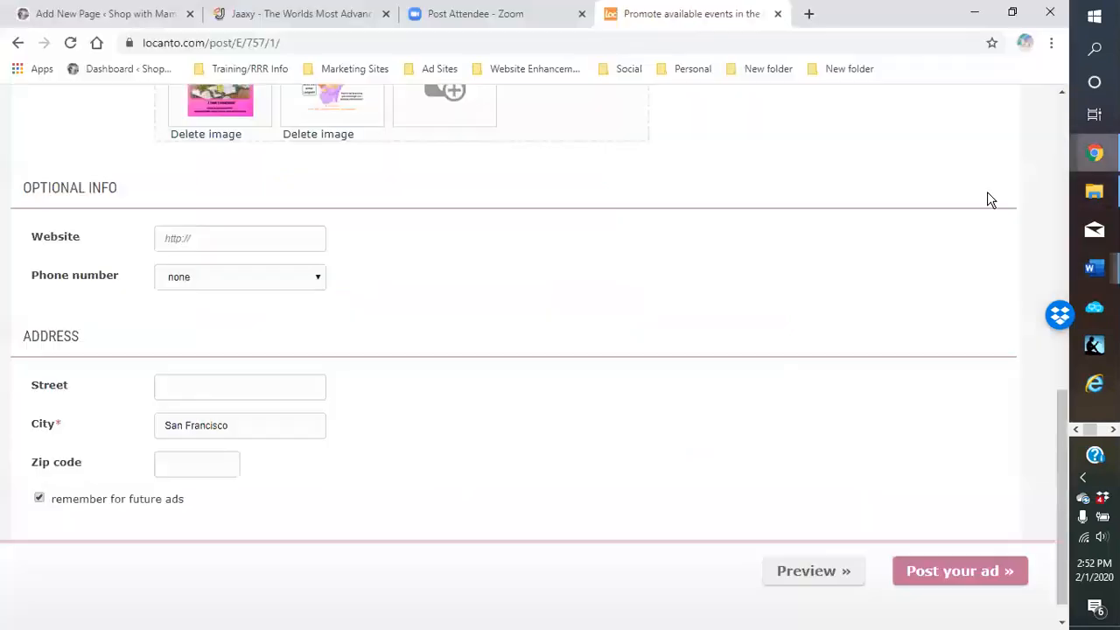
click(184, 246)
right_click(181, 238)
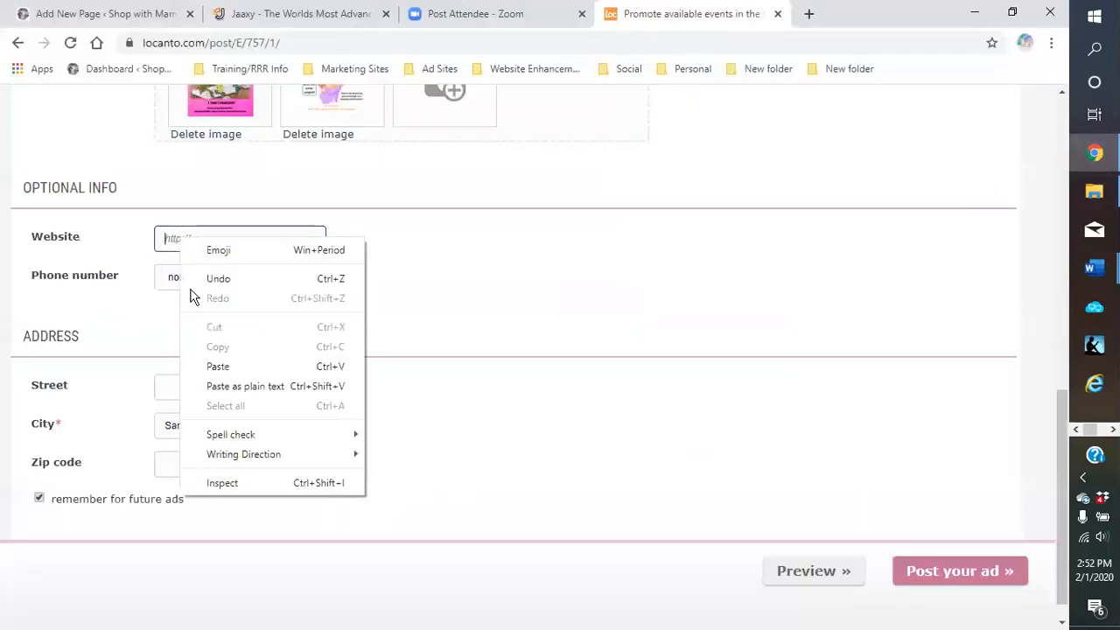
click(218, 368)
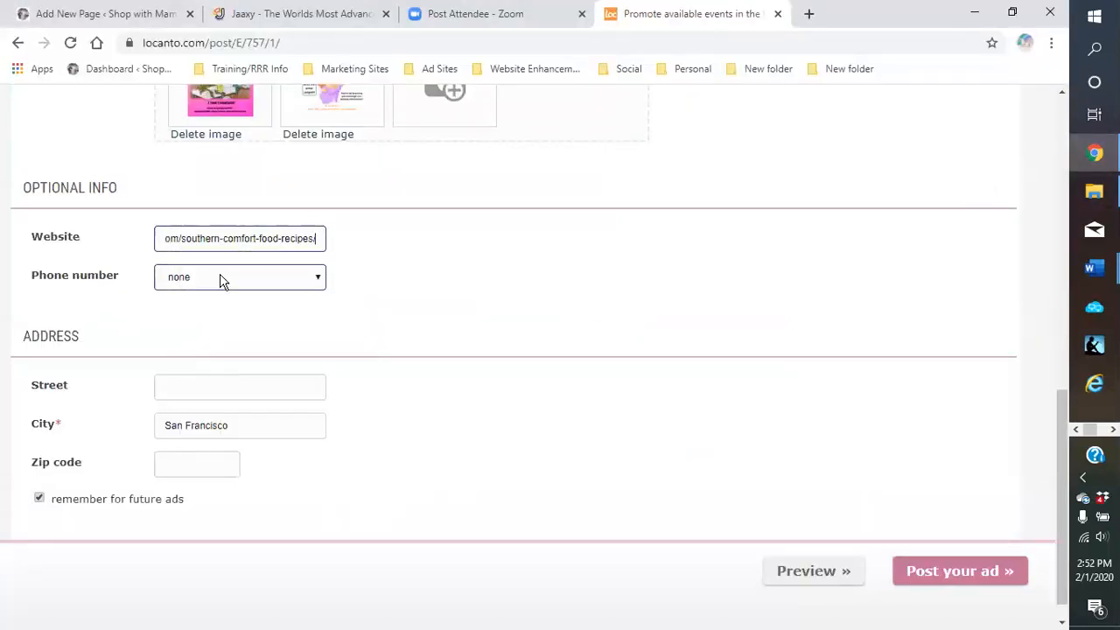
Add a new phone number filled from the saved contact number
click(221, 279)
click(221, 279)
click(219, 280)
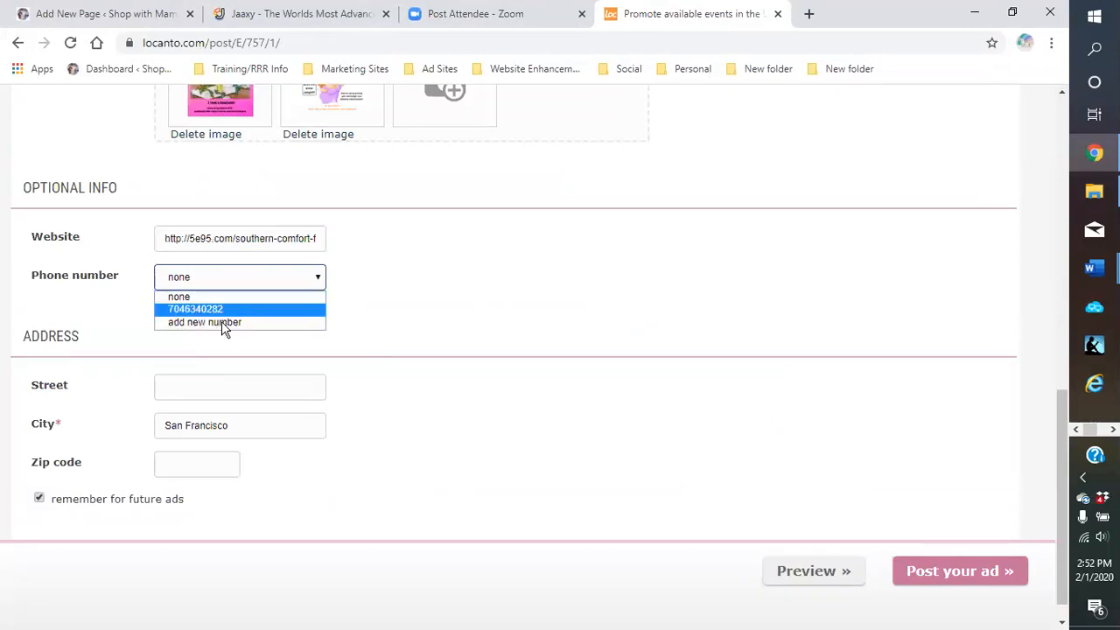
click(224, 324)
click(383, 280)
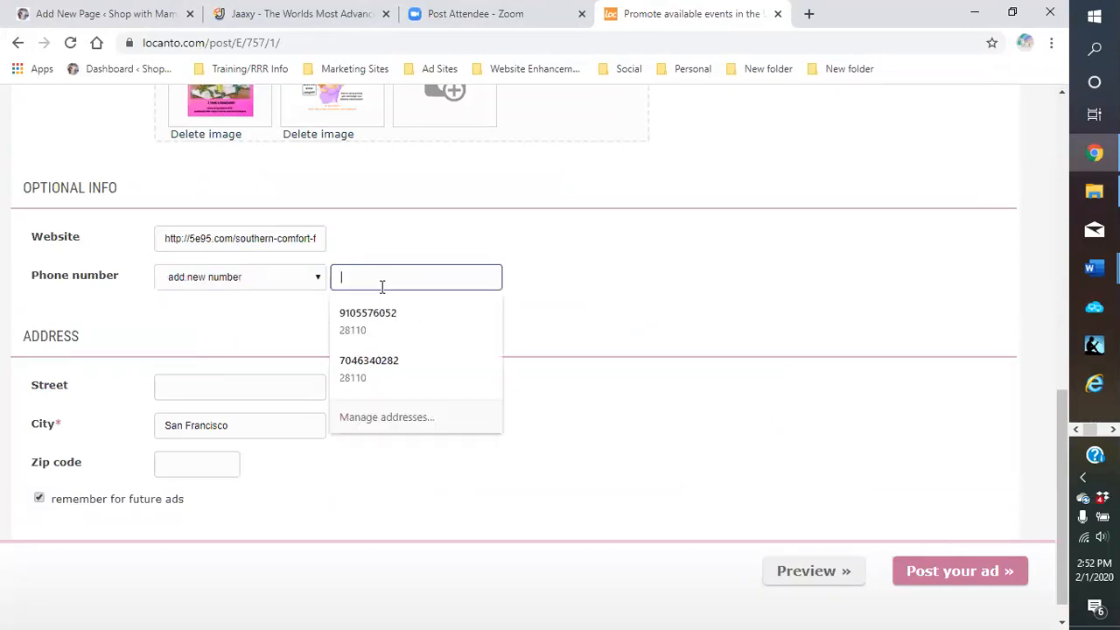
click(377, 315)
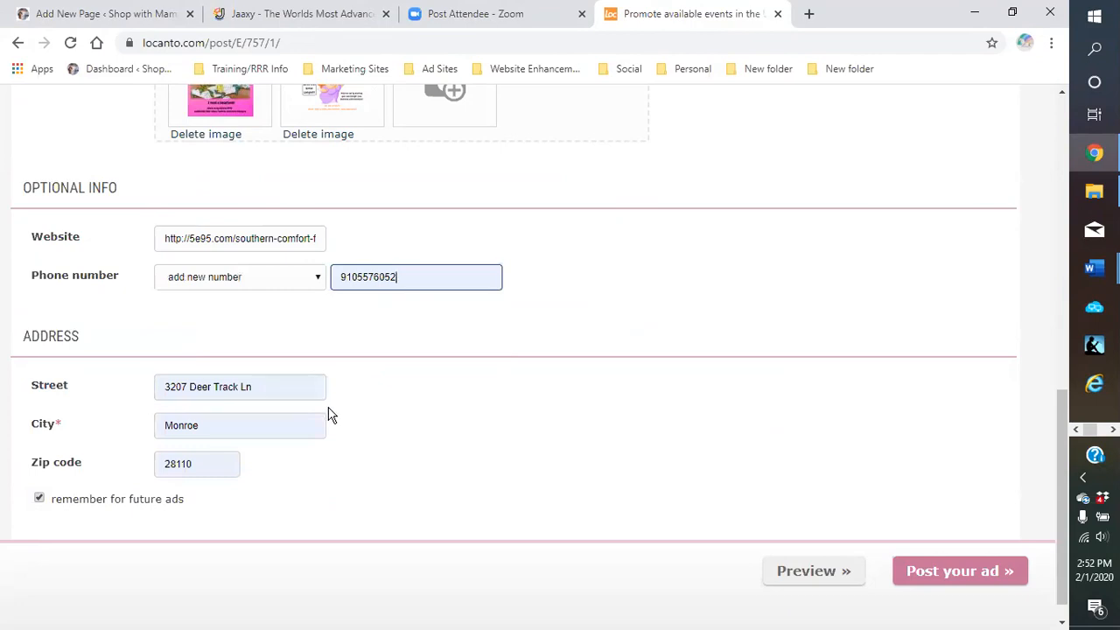
Clear the Street, City and Zip fields and stop remembering the address
scroll(330, 415, down, 1)
click(270, 359)
drag(270, 359, 130, 372)
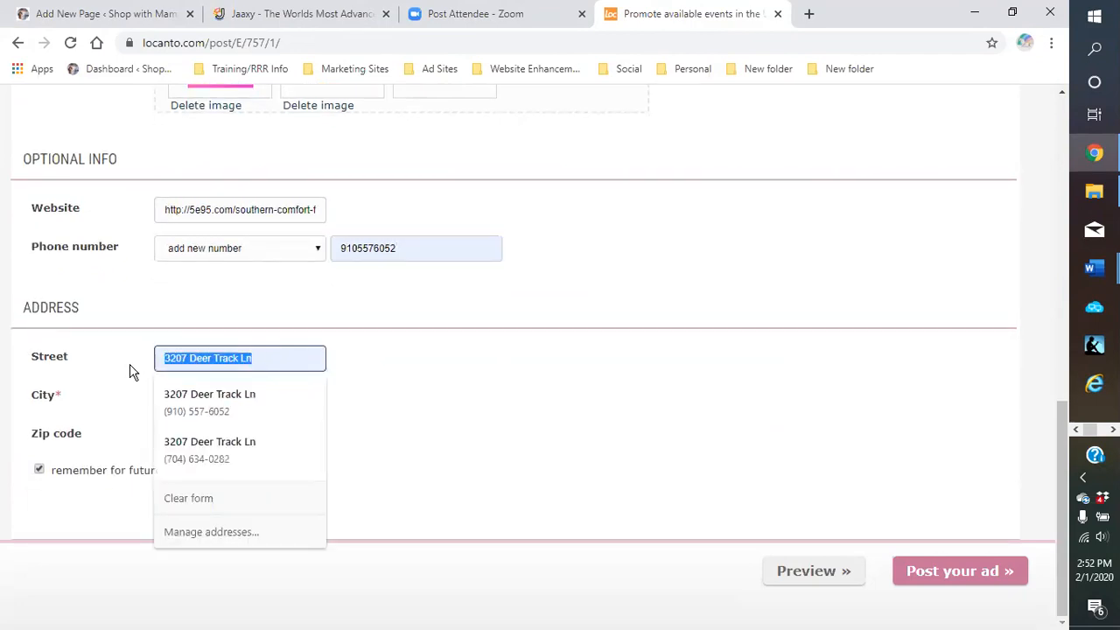
key(BackSpace)
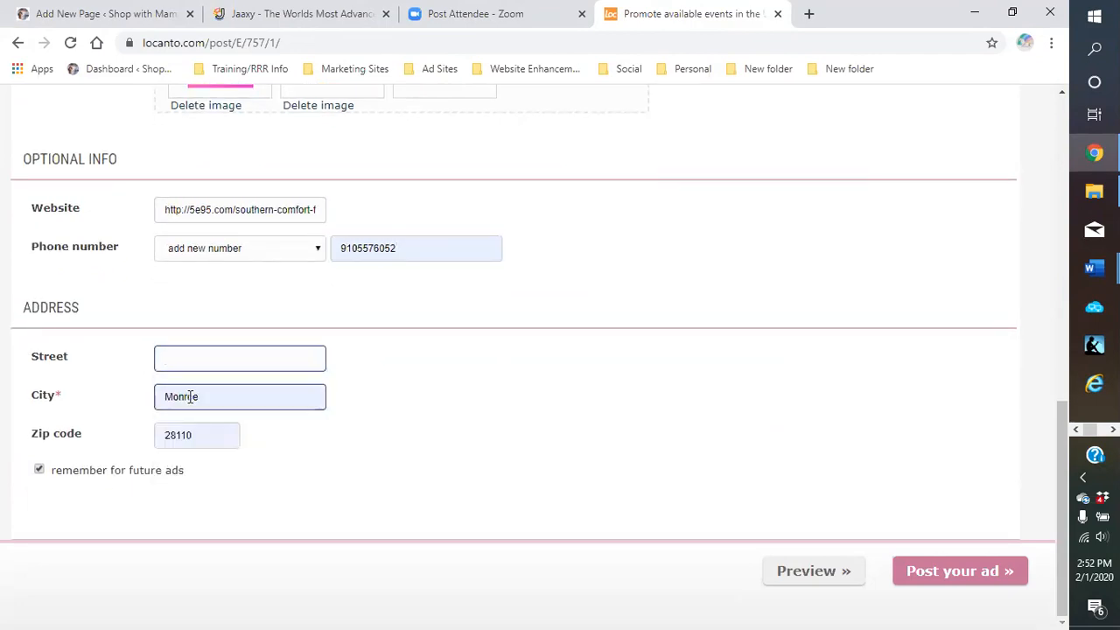
drag(187, 397, 115, 401)
key(BackSpace)
drag(229, 435, 115, 438)
key(BackSpace)
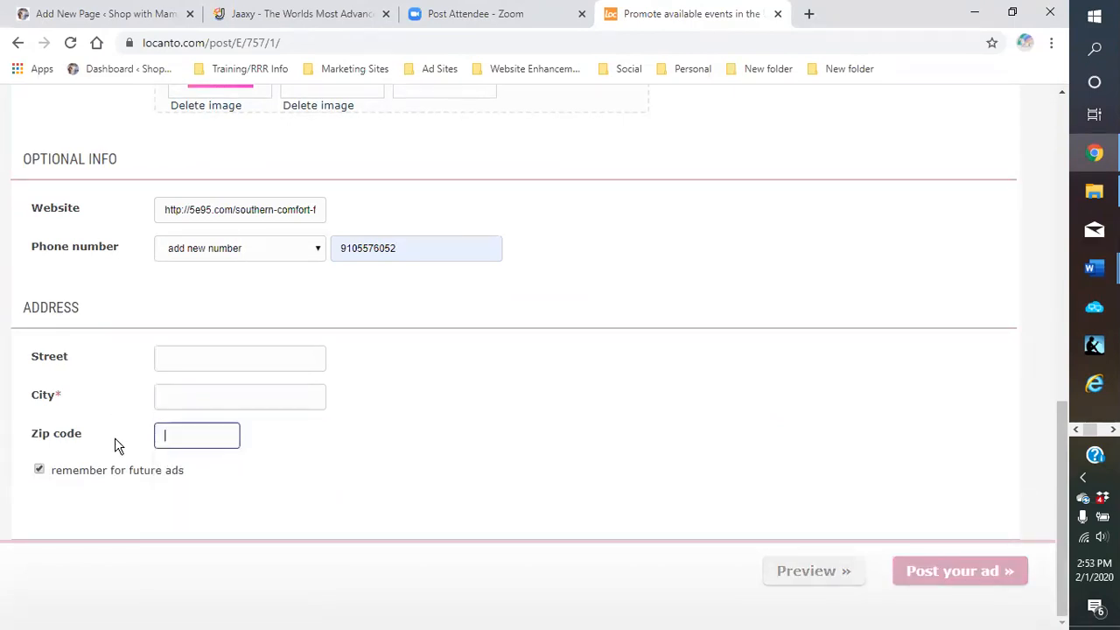
click(39, 470)
Set the city to New York, New York State and post the ad
click(198, 399)
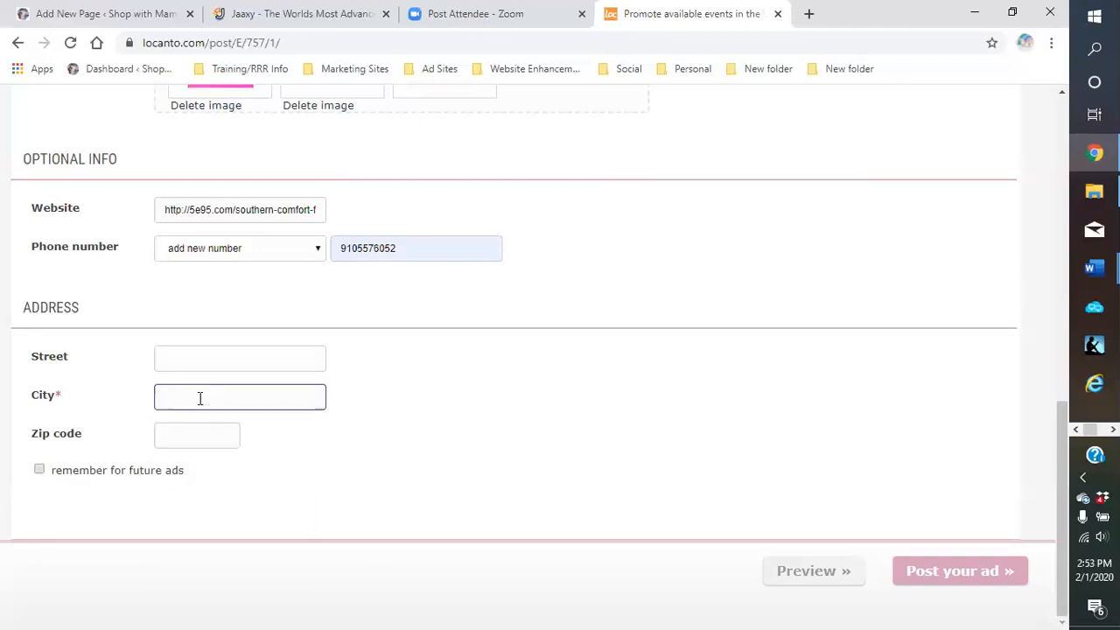
click(197, 400)
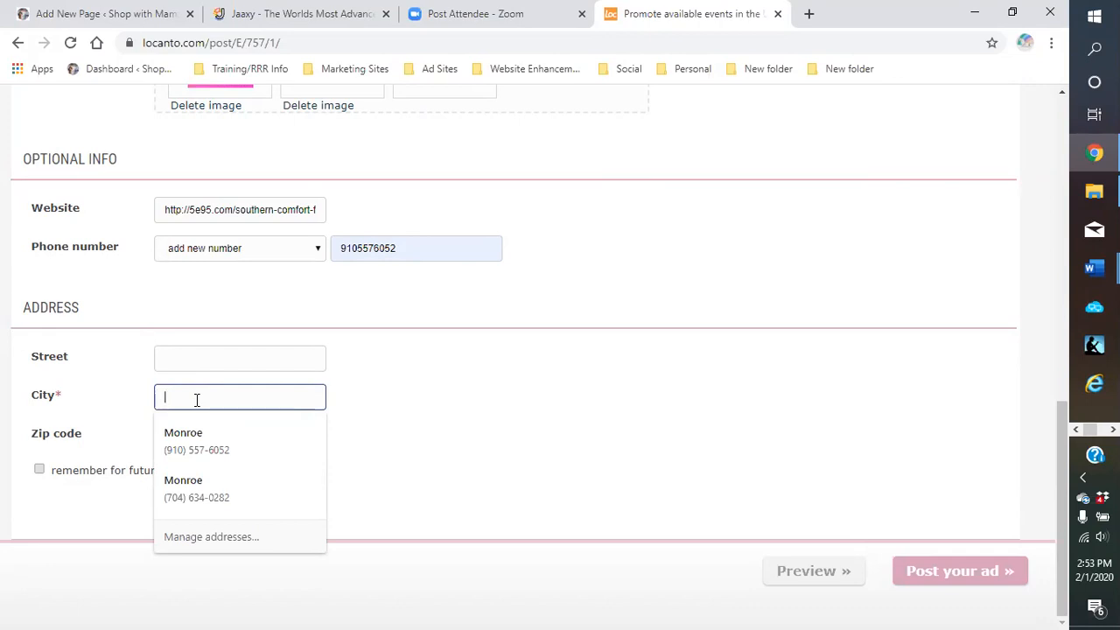
text(New )
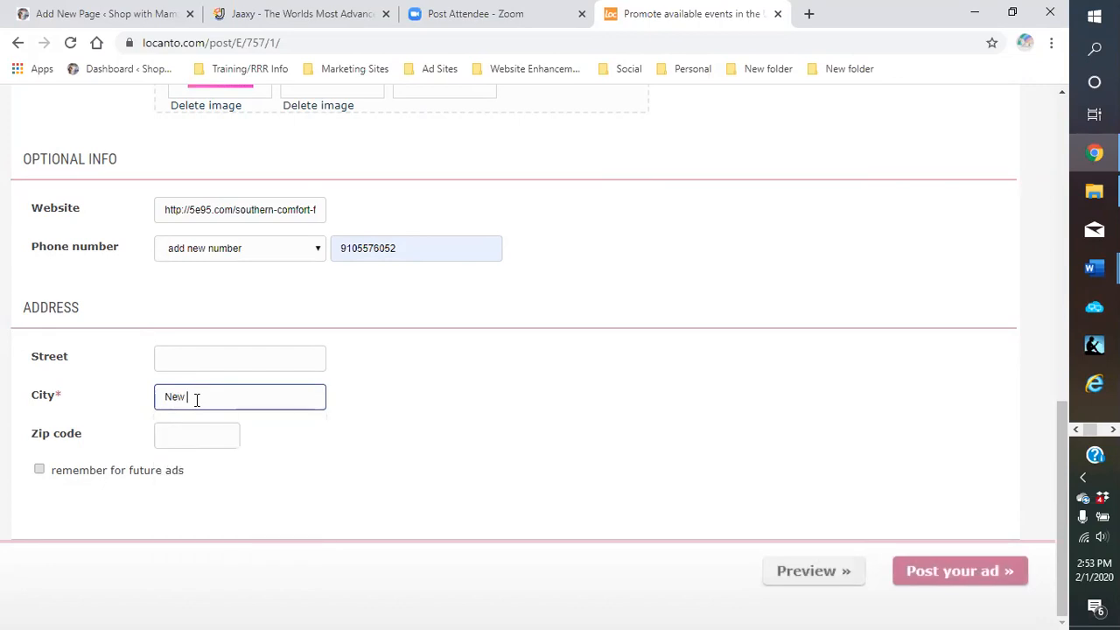
text(Yor)
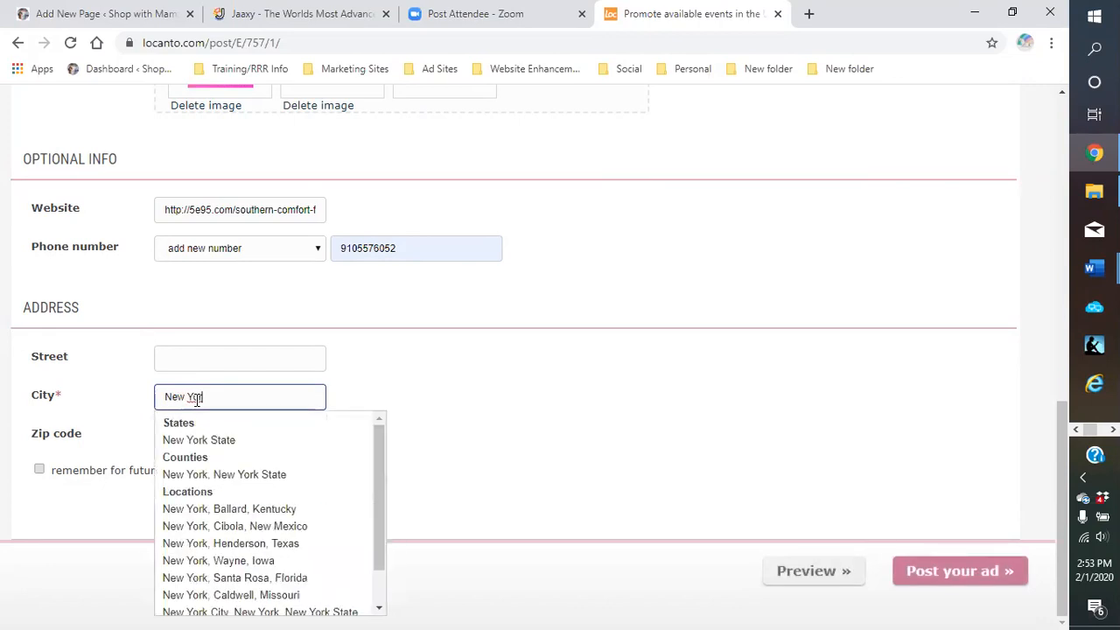
click(221, 477)
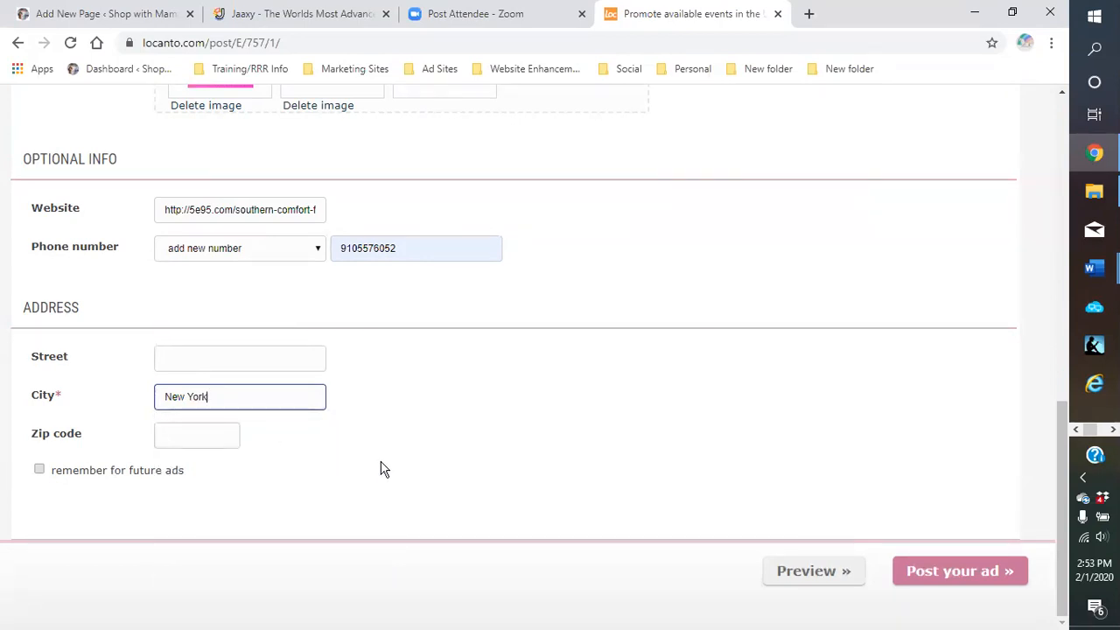
click(955, 578)
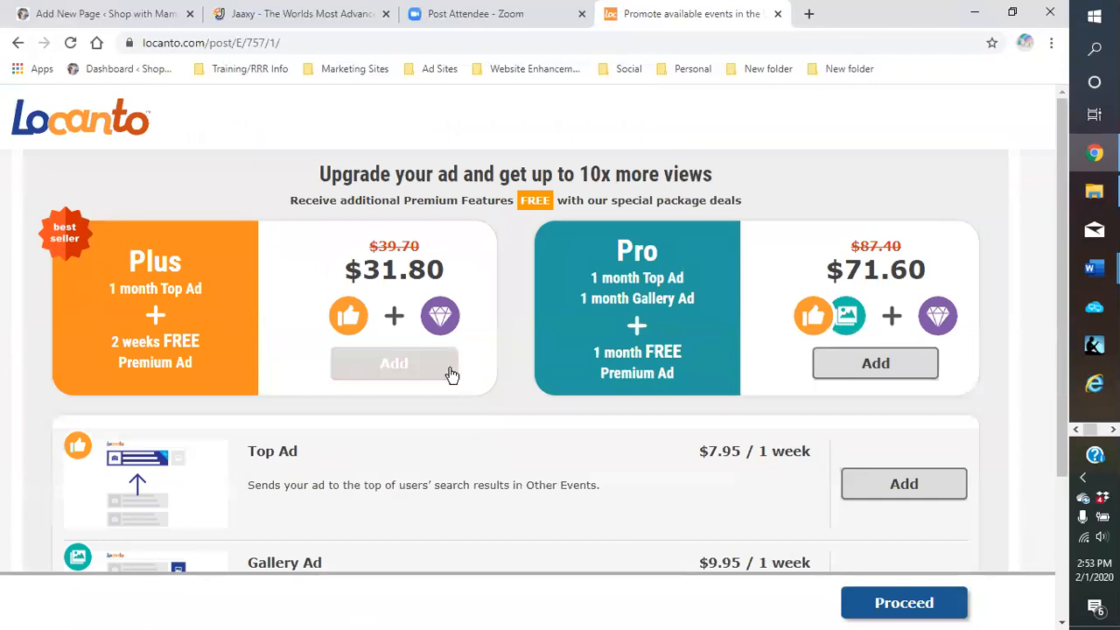
Skip the ad upgrades and open the live Southern Comfort Food Recipes ad page
scroll(507, 311, down, 3)
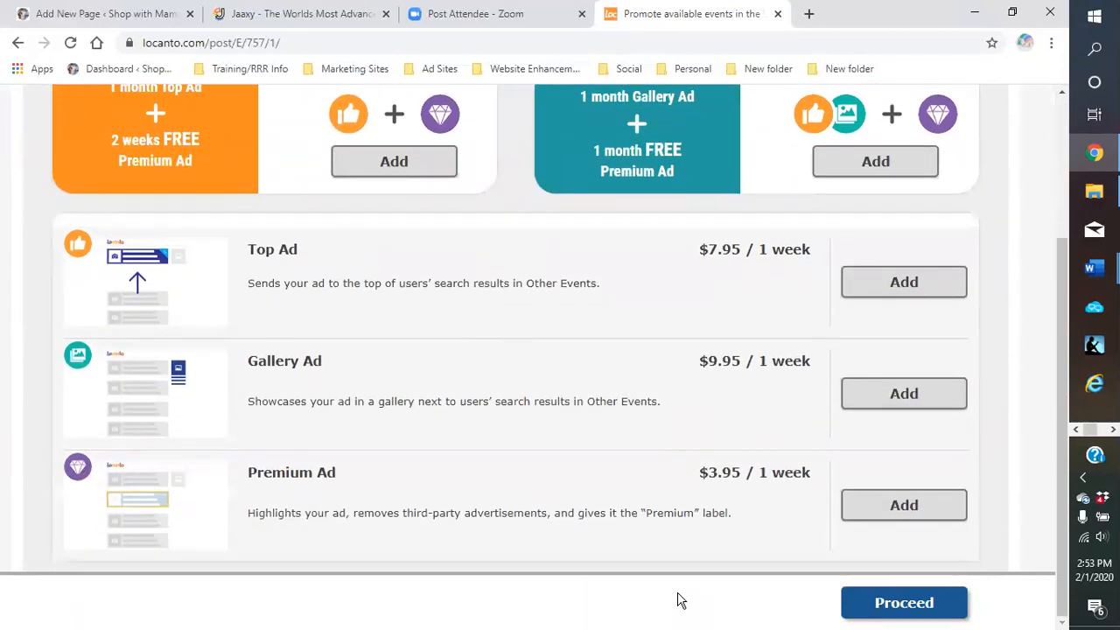
click(904, 603)
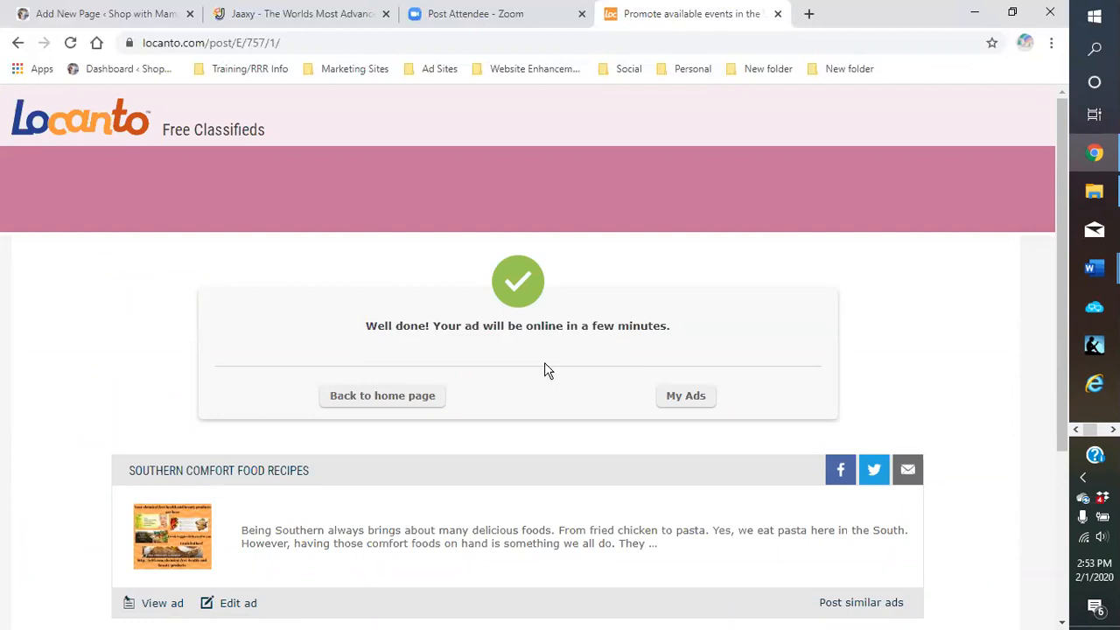
scroll(412, 413, down, 3)
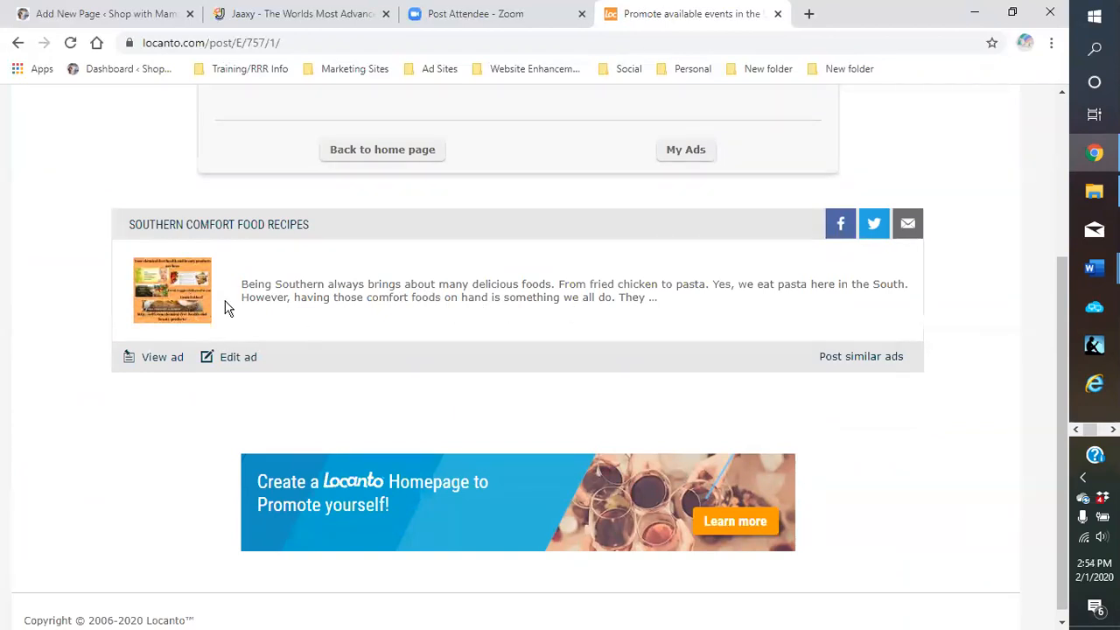
click(154, 359)
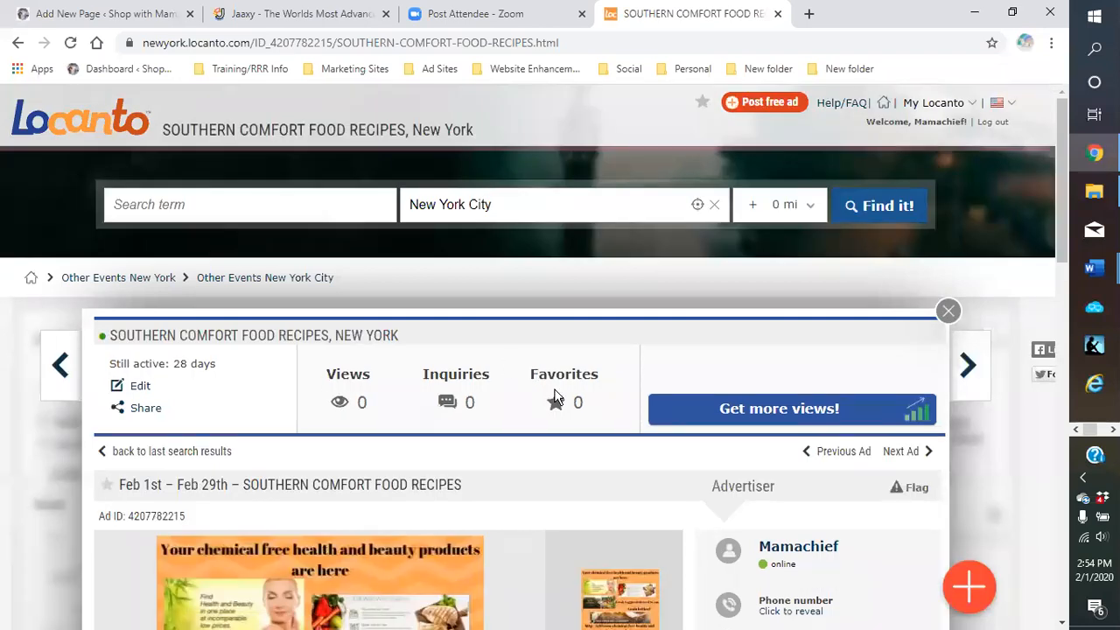
scroll(543, 368, down, 4)
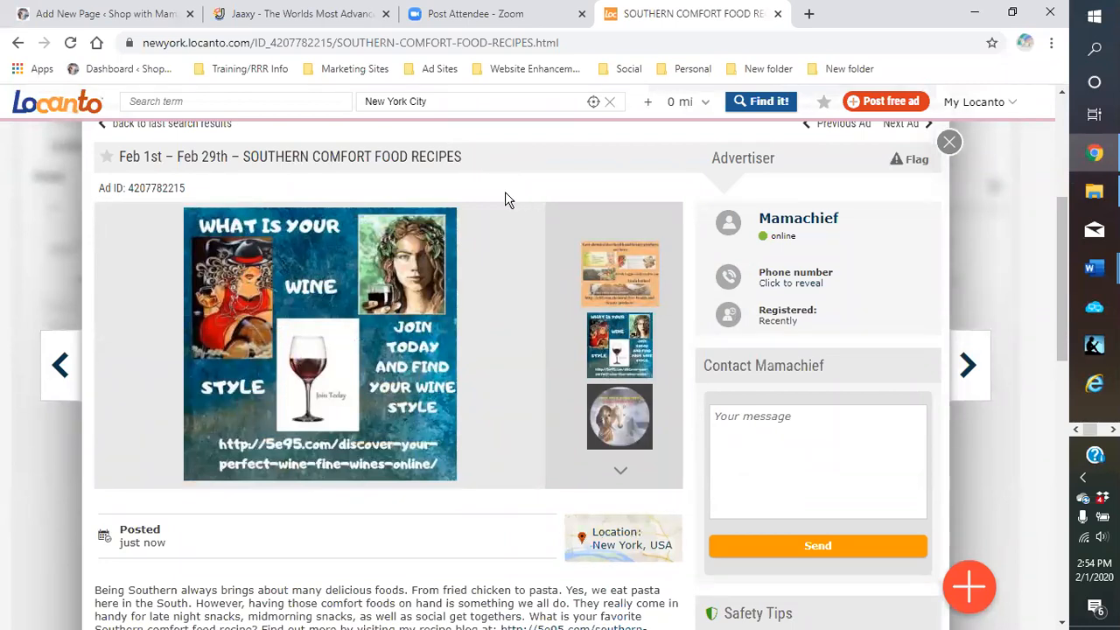
scroll(494, 204, down, 1)
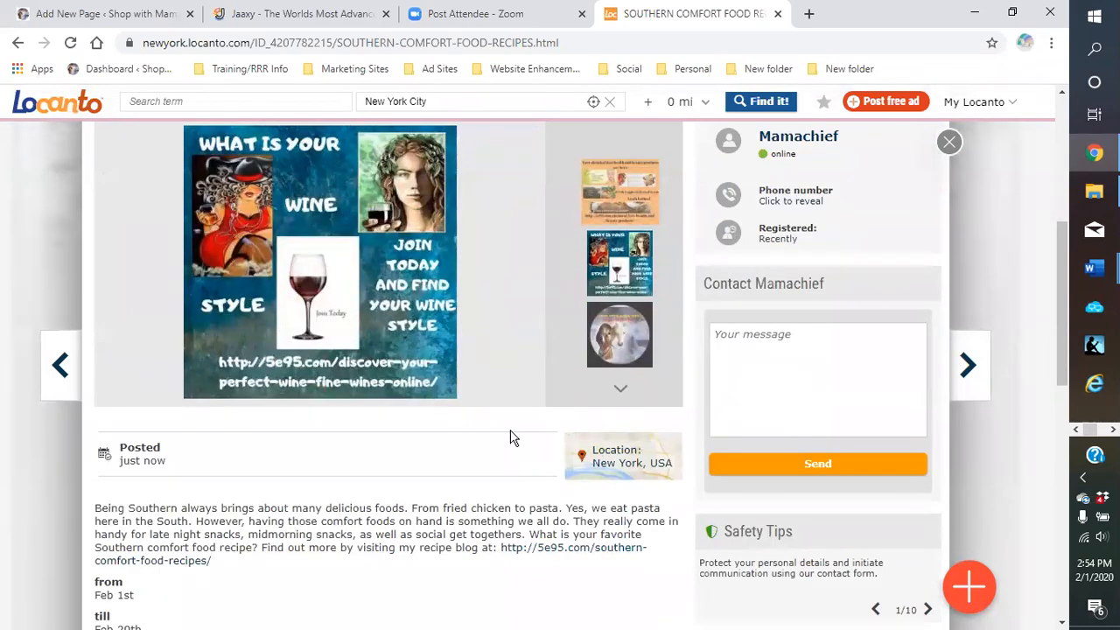
scroll(516, 438, down, 1)
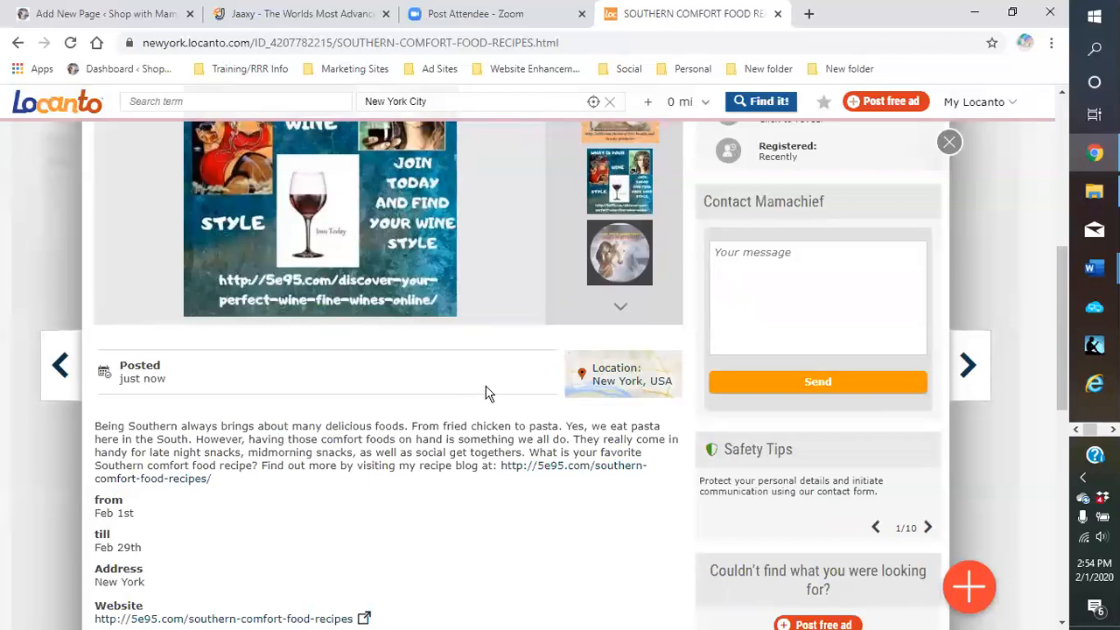
scroll(488, 394, down, 2)
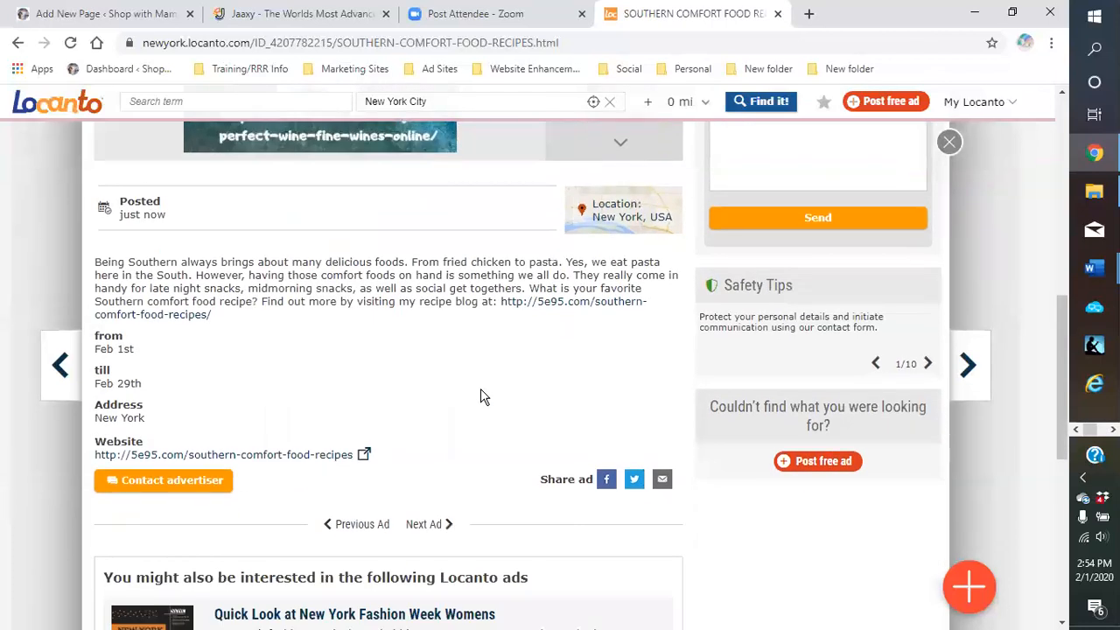
scroll(481, 391, up, 2)
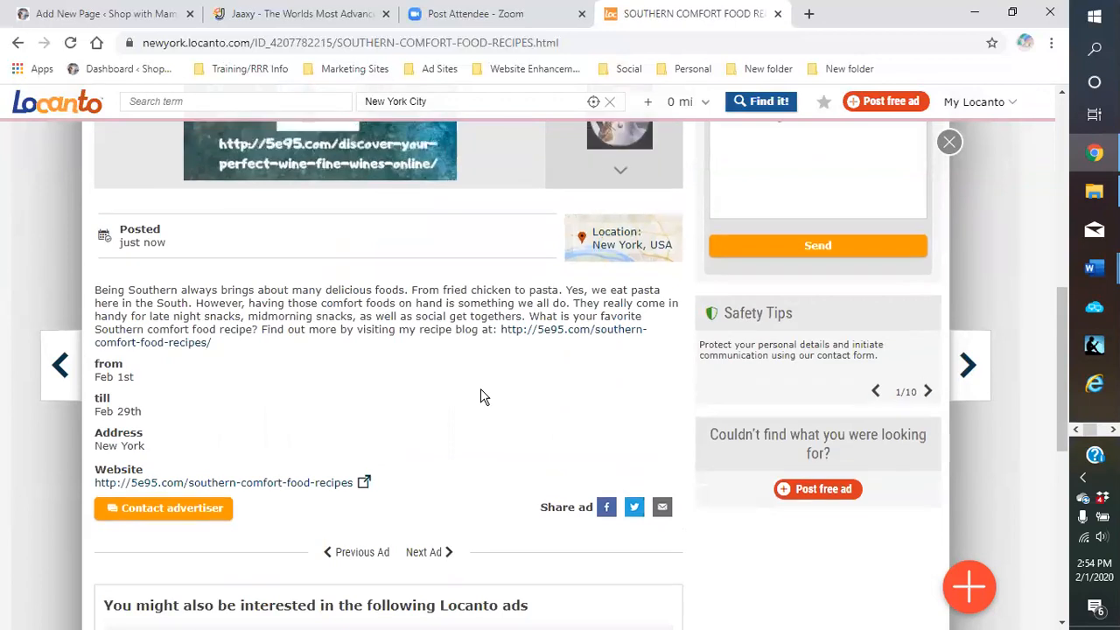
scroll(499, 387, up, 4)
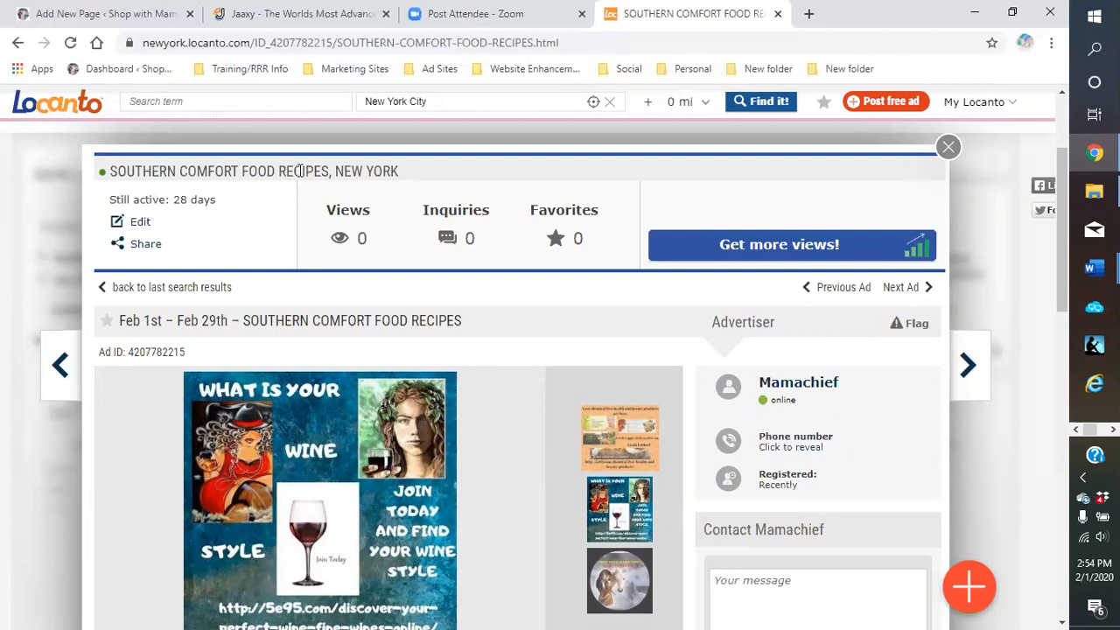
click(600, 438)
scroll(598, 454, down, 1)
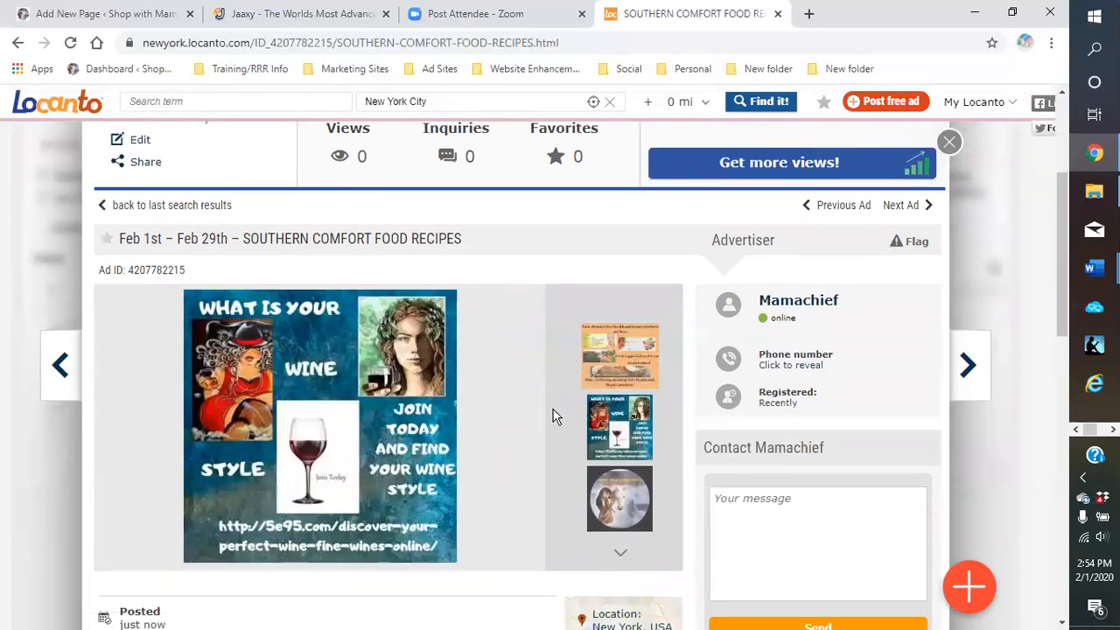
scroll(553, 417, up, 2)
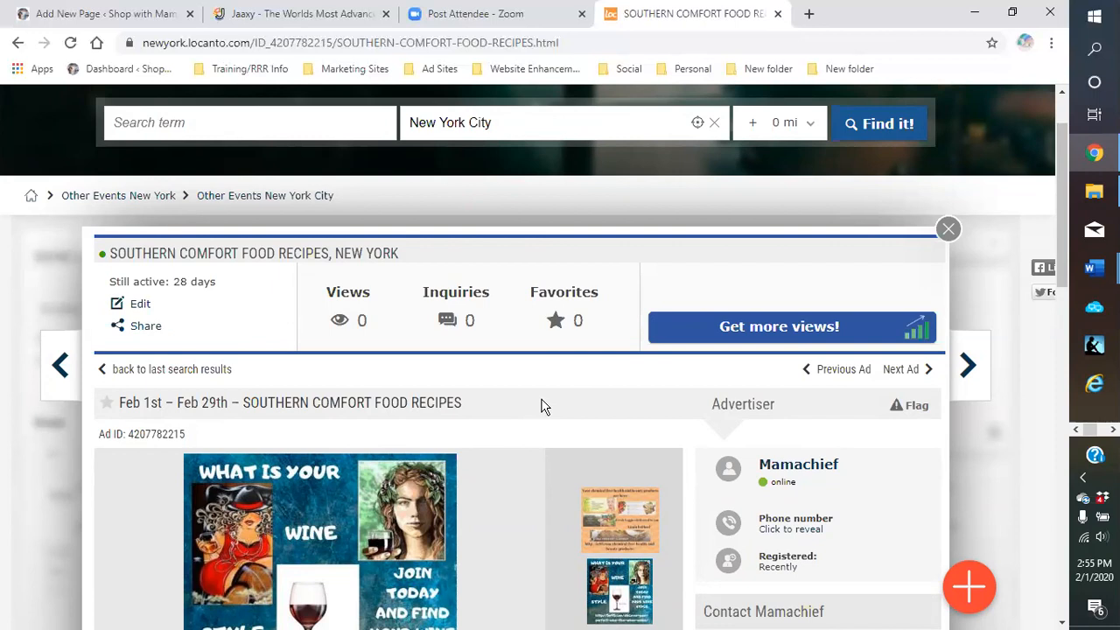
In a new tab, open Business Ads For Free from the Ad Sites bookmarks and renew all 775 ads
click(807, 14)
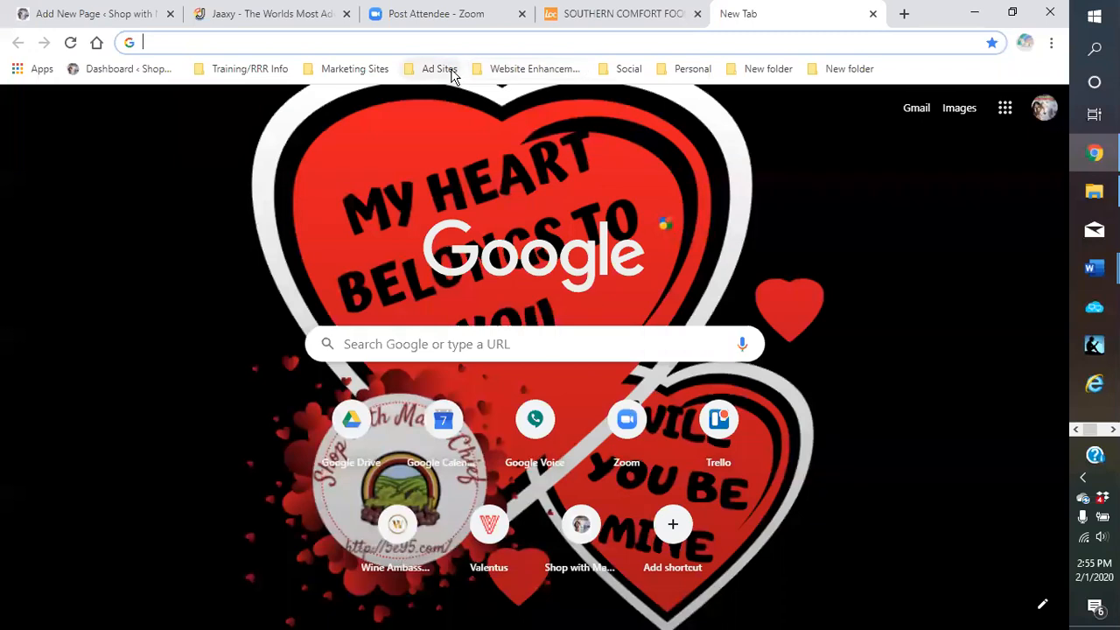
click(439, 69)
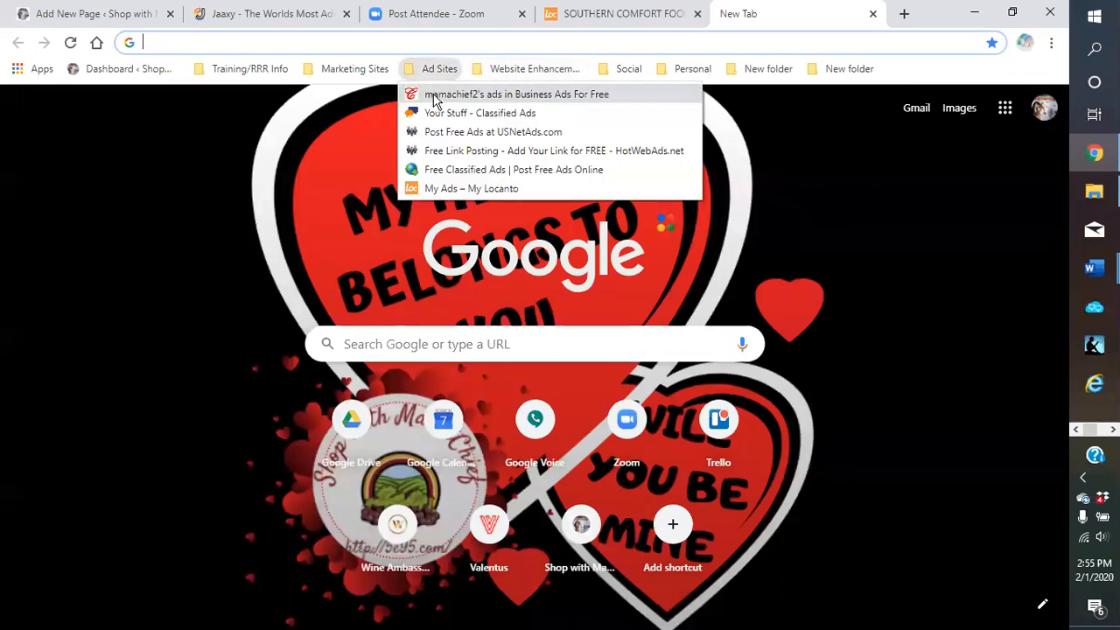
click(412, 93)
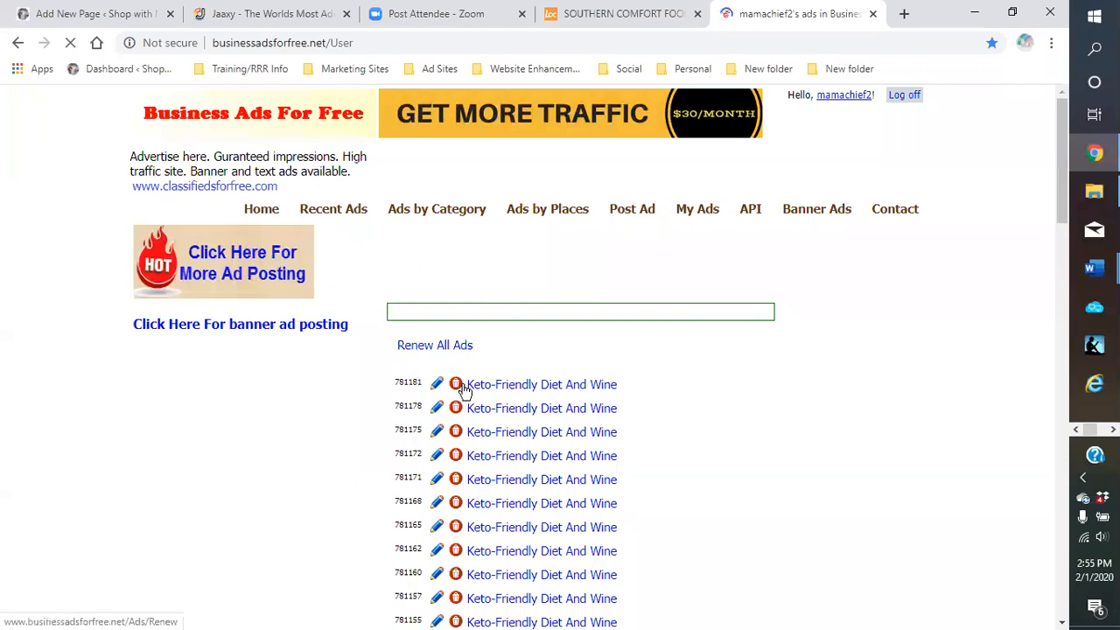
click(427, 350)
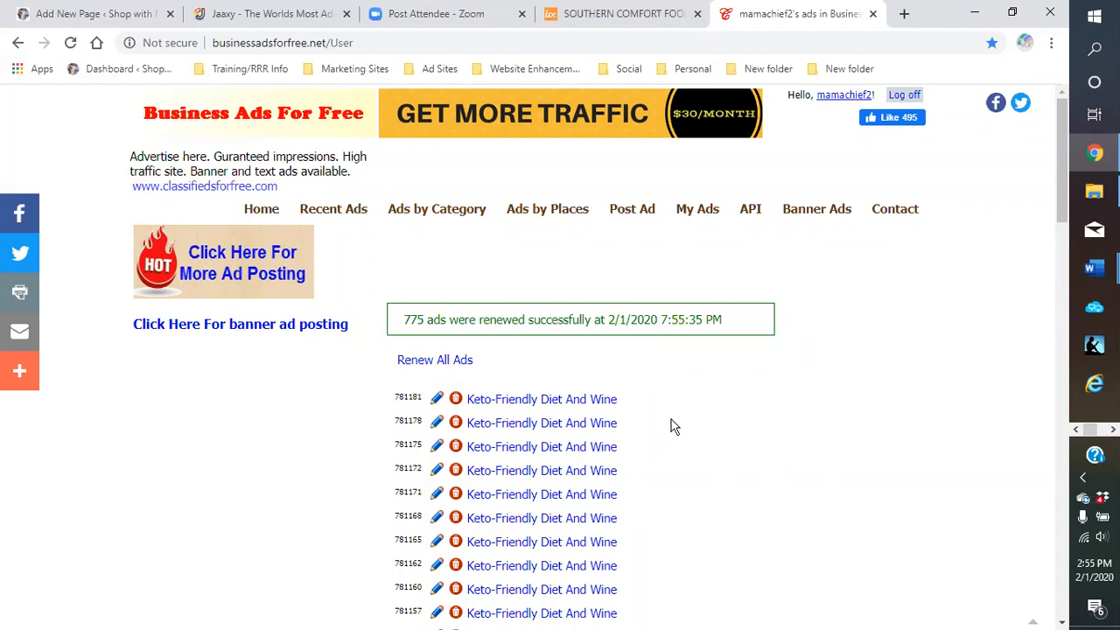
click(445, 75)
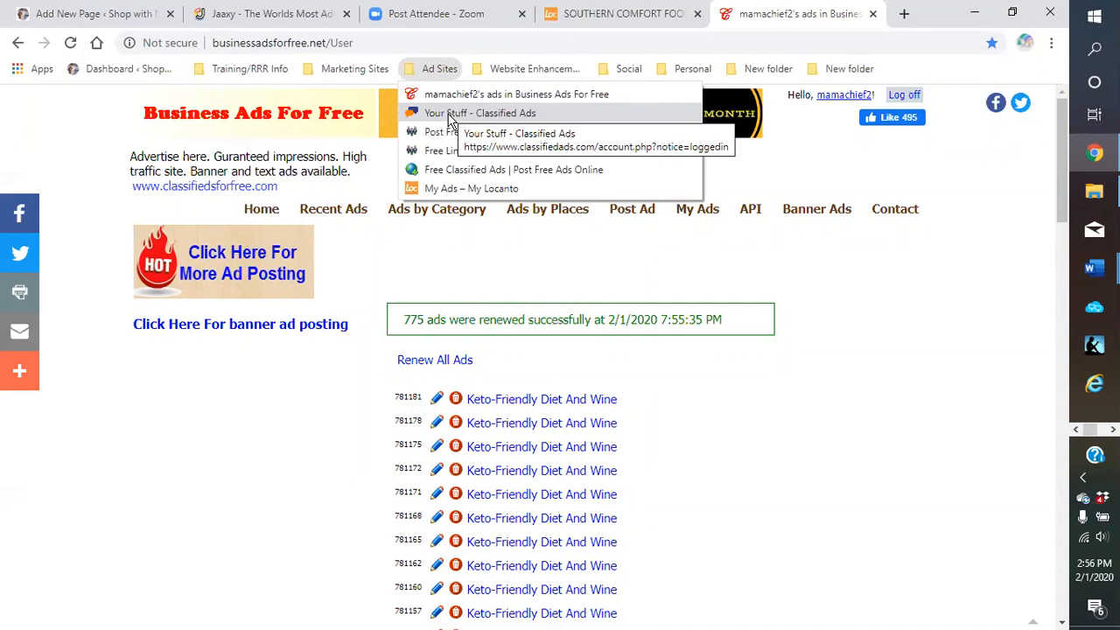
Log in to ClassifiedAds.com, page through all 24 ads, then return to the Locanto ad tab
click(451, 114)
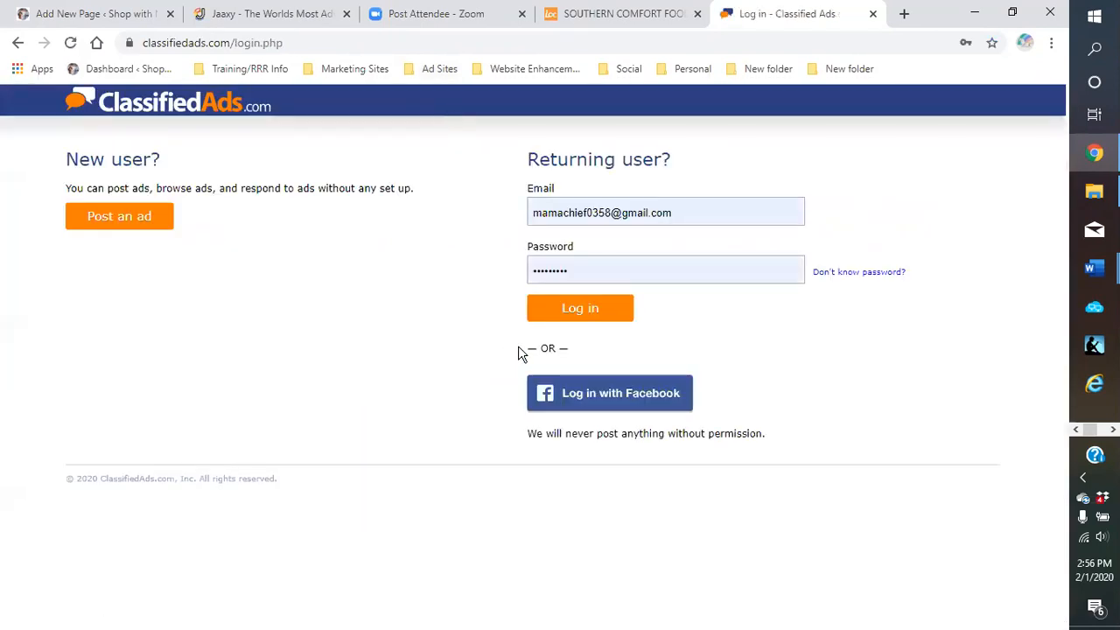
click(574, 313)
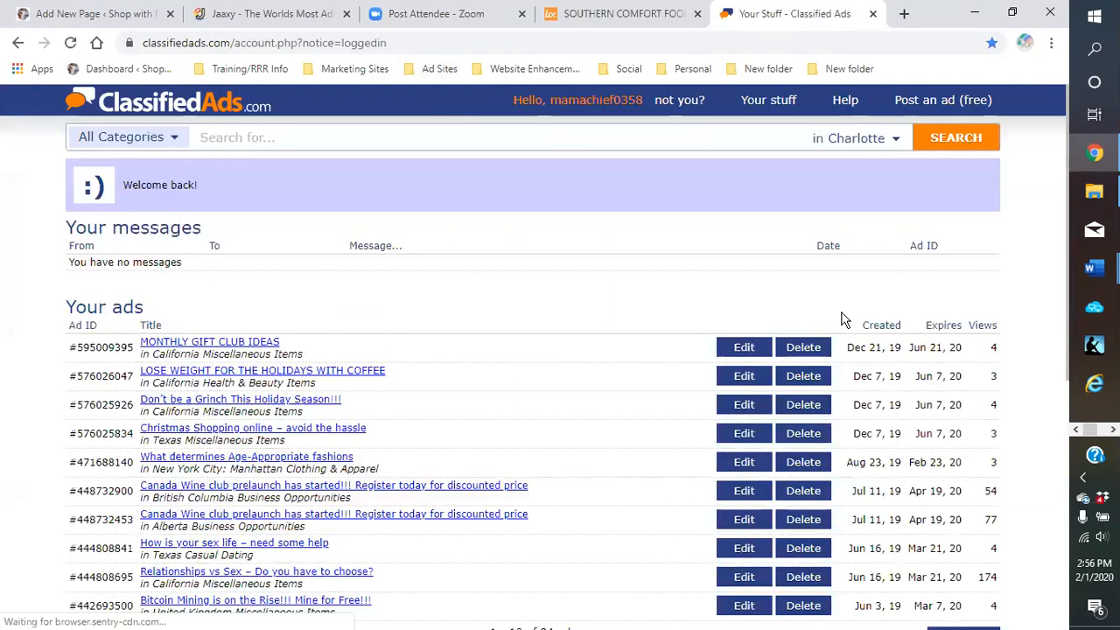
scroll(613, 307, down, 1)
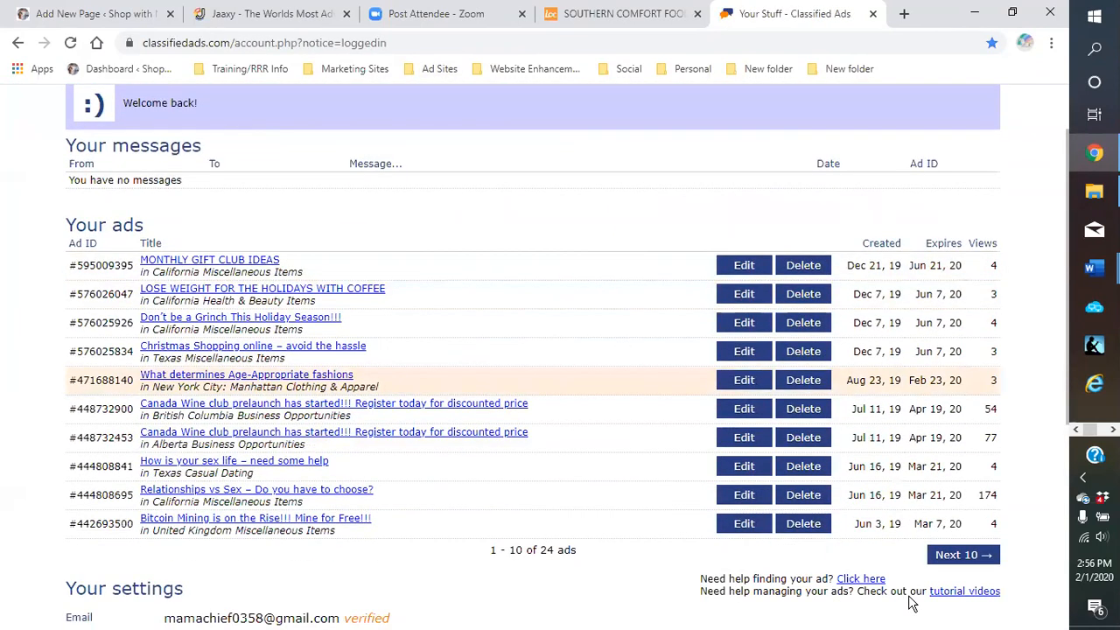
click(953, 558)
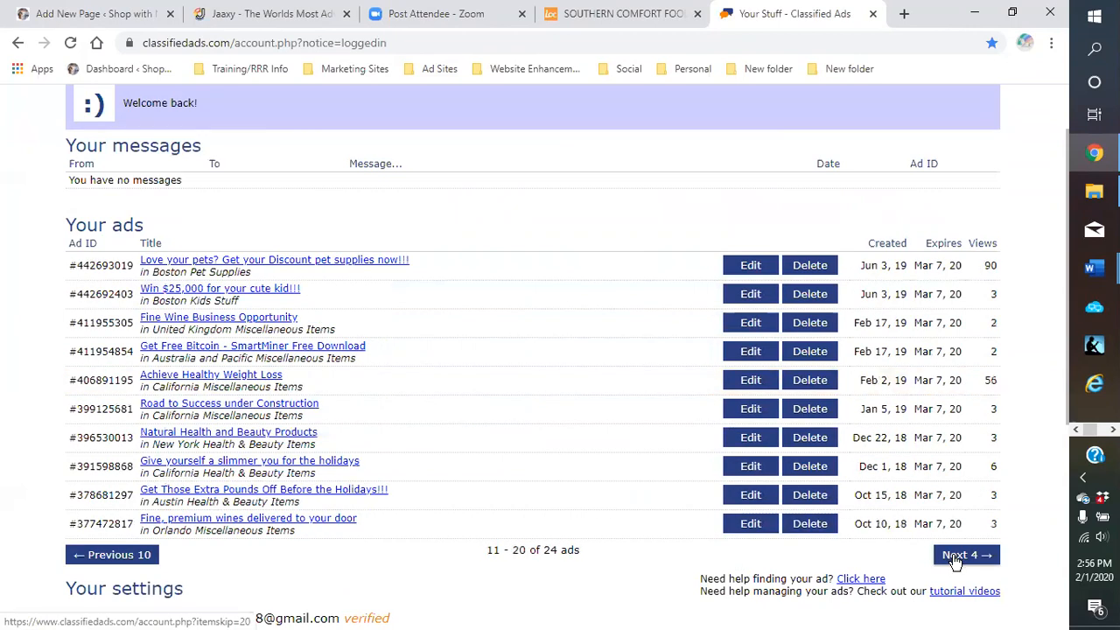
click(954, 558)
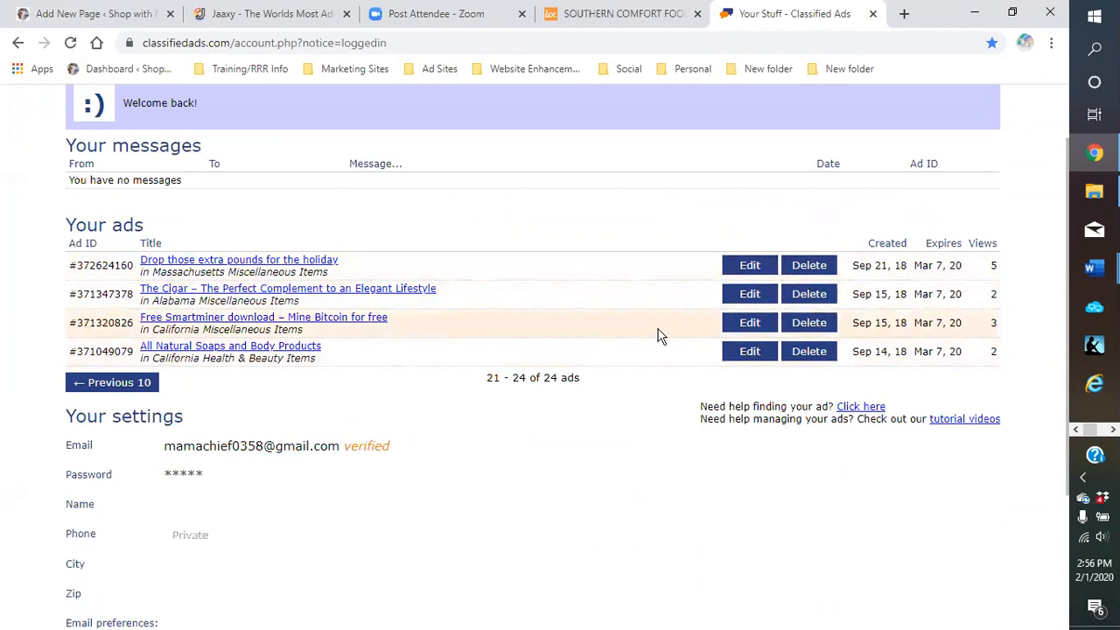
scroll(655, 342, up, 1)
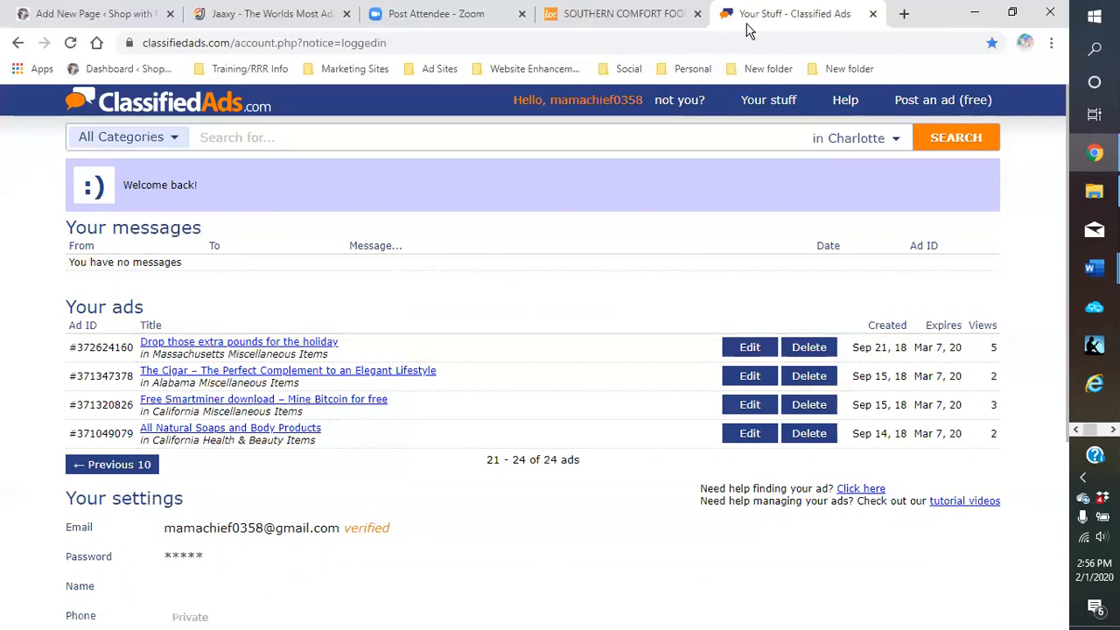
click(613, 19)
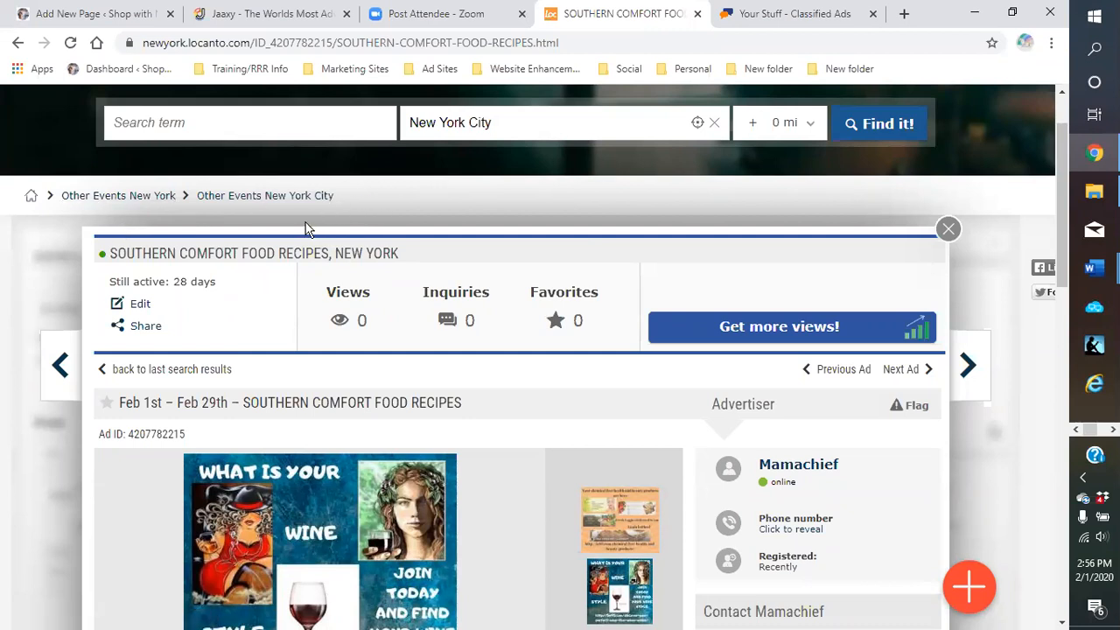
Open Locanto's My Ads to review the Southern Comfort Food Recipes and Keto friendly diet and wine ads
scroll(630, 237, up, 1)
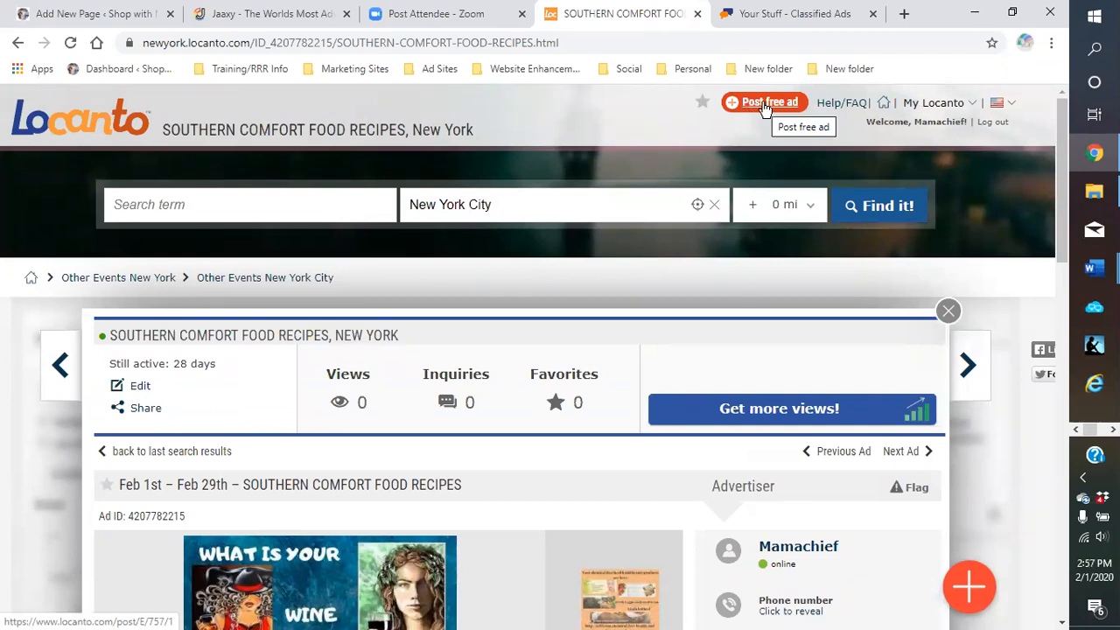
mouse_move(925, 109)
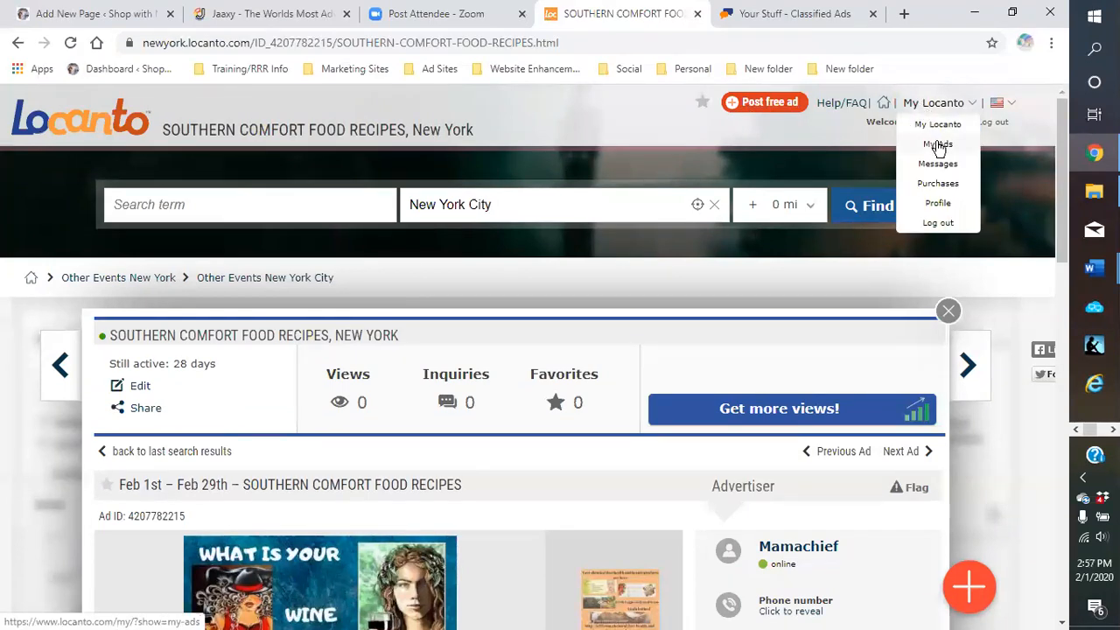
click(935, 144)
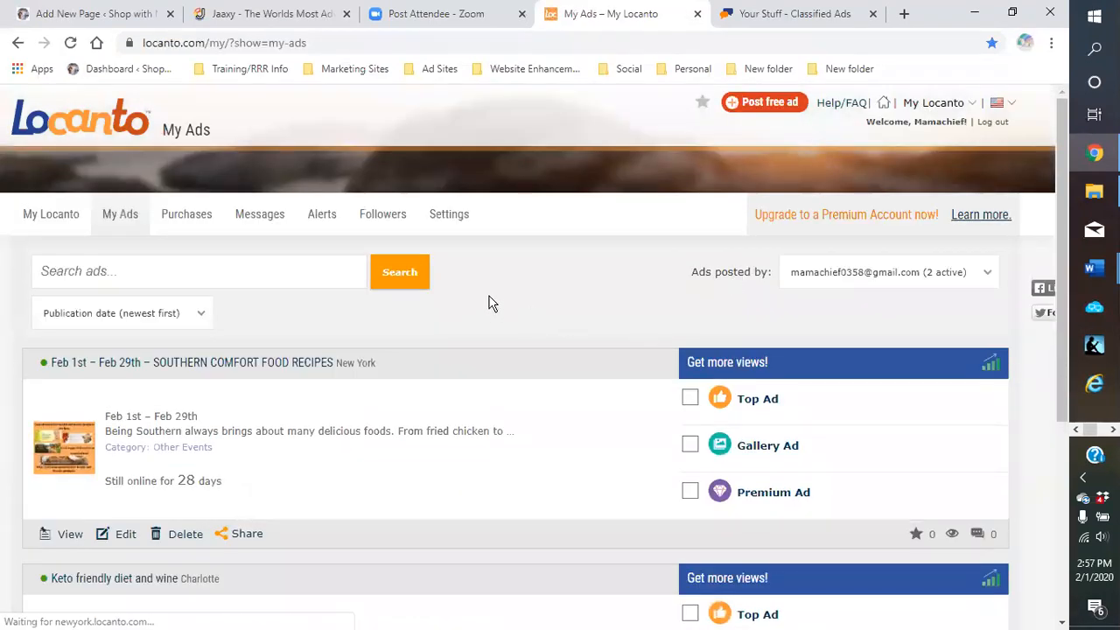
scroll(526, 292, down, 1)
scroll(514, 313, down, 2)
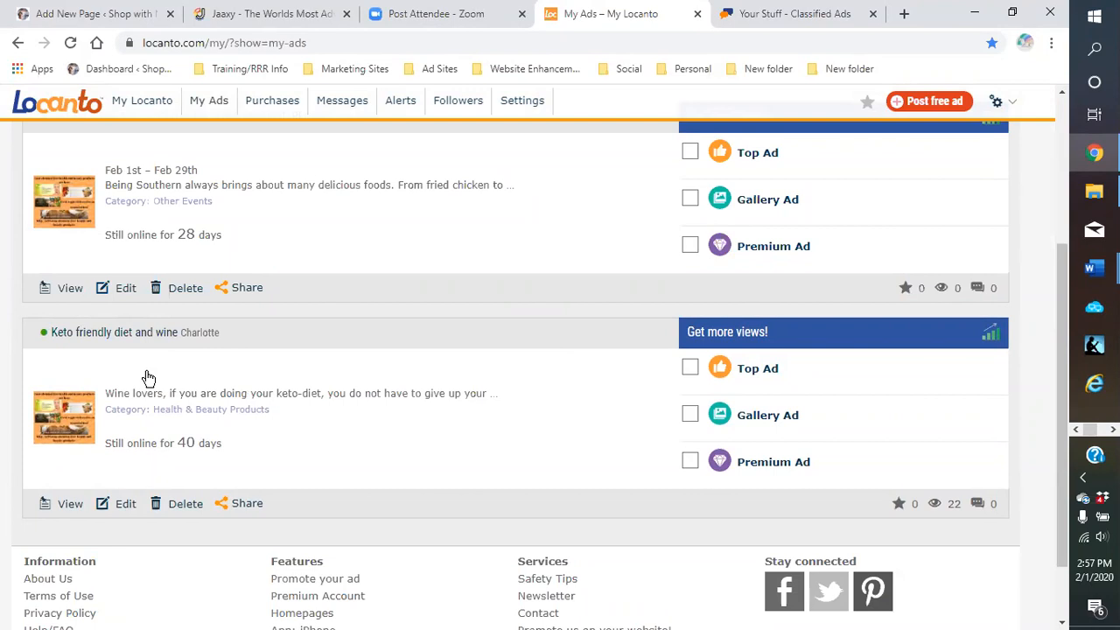
scroll(144, 385, down, 1)
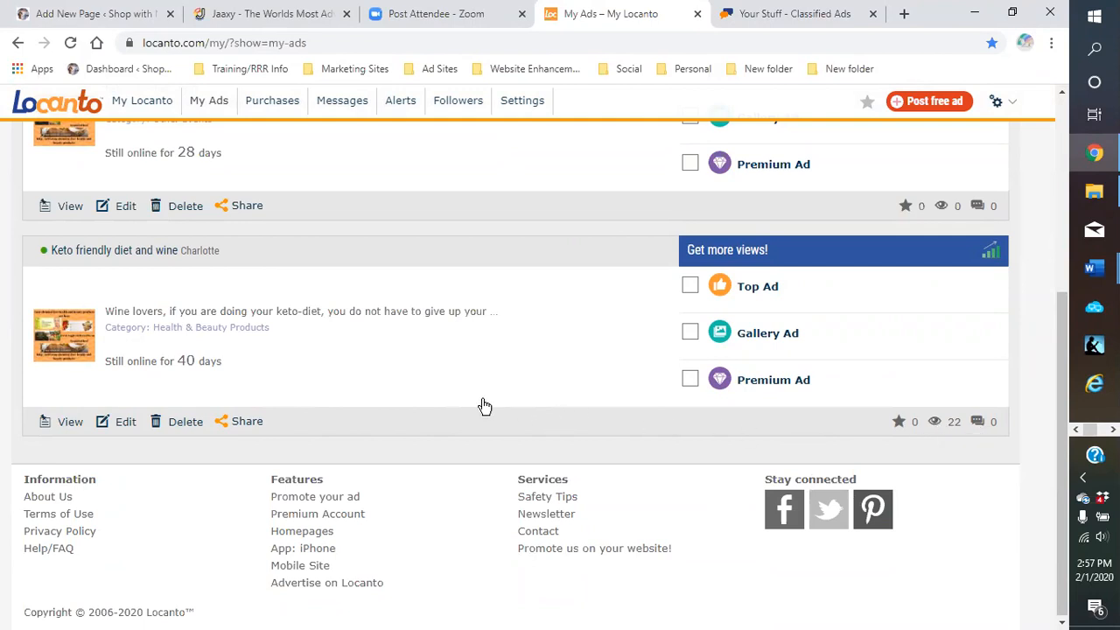
scroll(480, 400, up, 1)
scroll(483, 412, up, 1)
scroll(488, 424, down, 1)
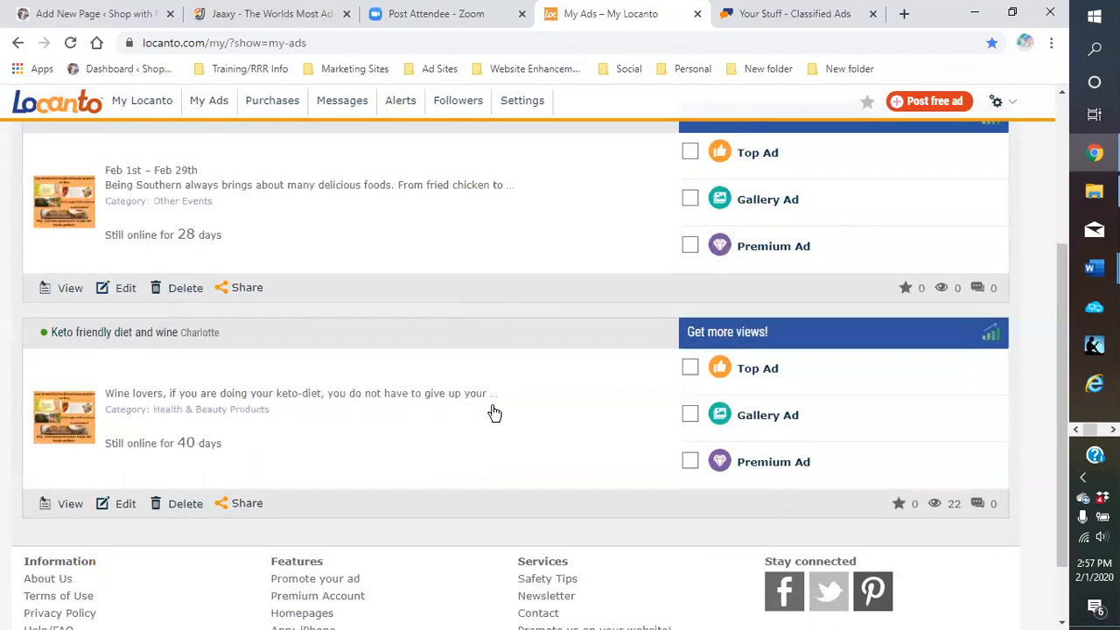
scroll(494, 411, down, 1)
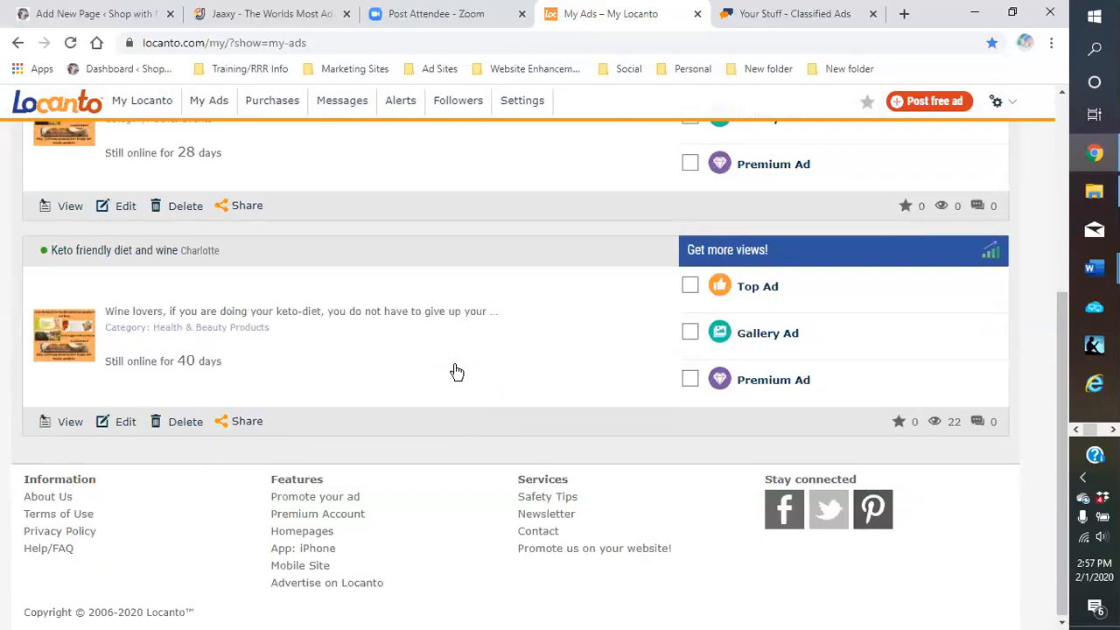
scroll(461, 383, up, 1)
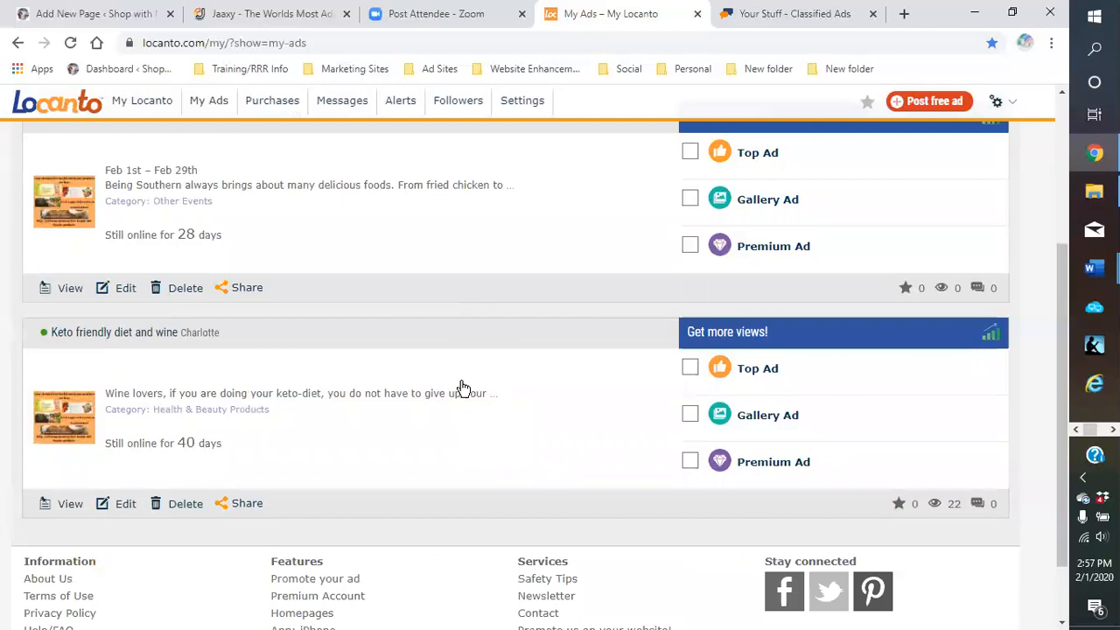
scroll(536, 435, up, 1)
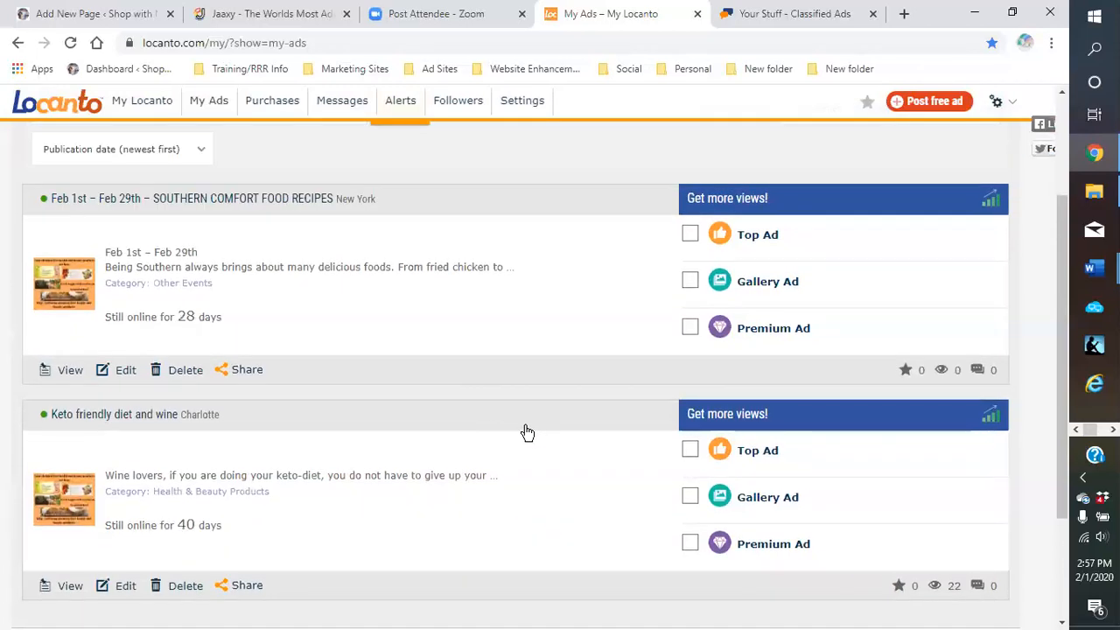
scroll(527, 432, up, 2)
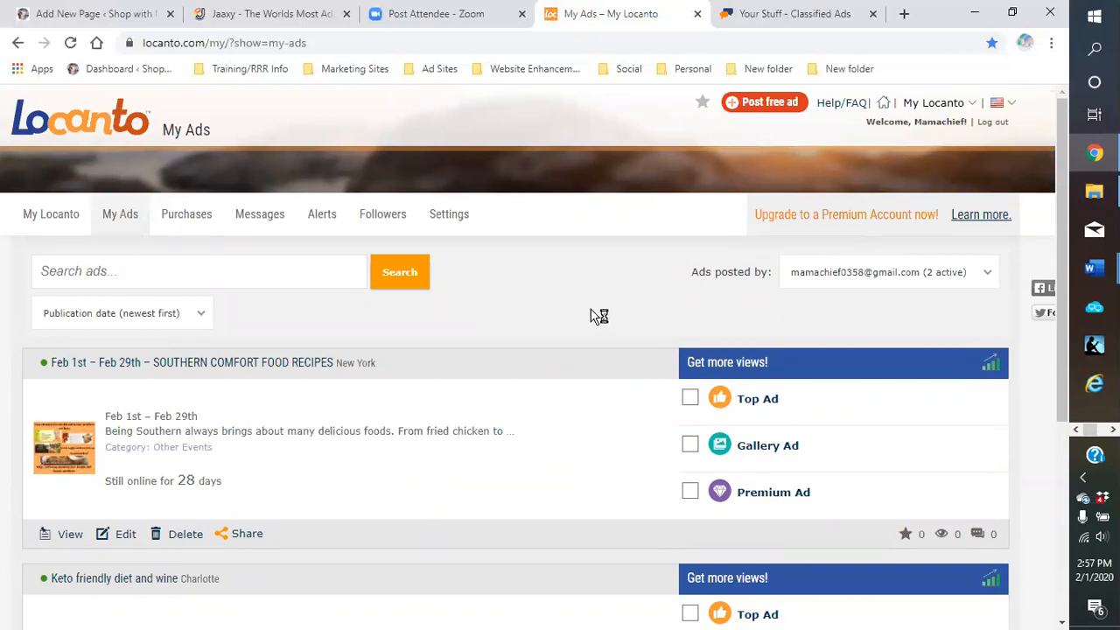
Check the empty Alerts page, then review the My Locanto dashboard with 0 messages and 2 active ads
click(322, 219)
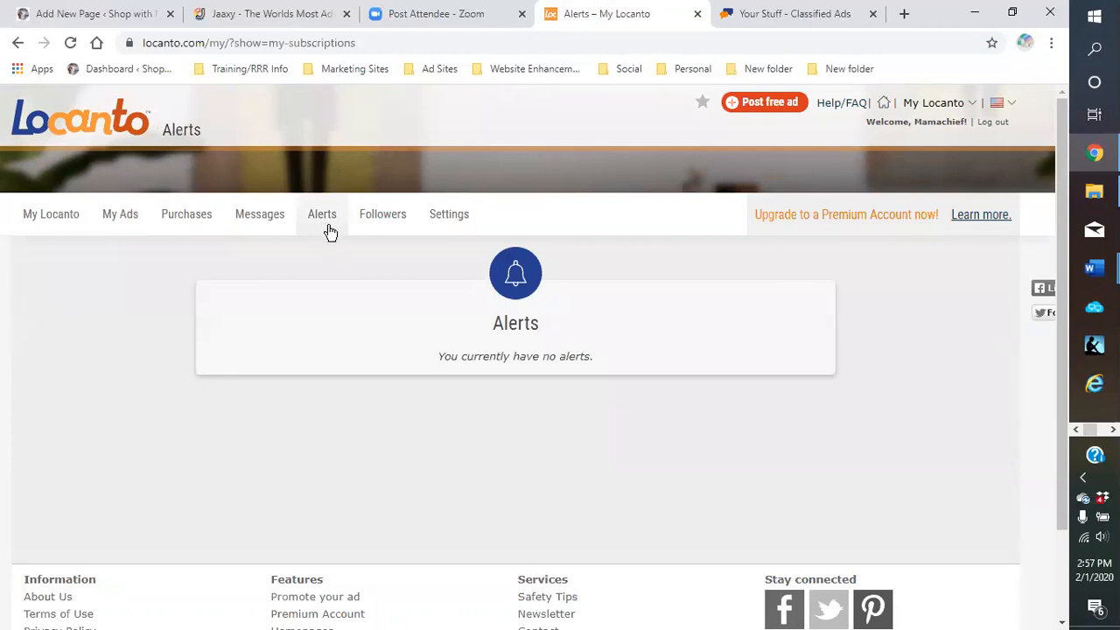
mouse_move(245, 232)
mouse_move(113, 230)
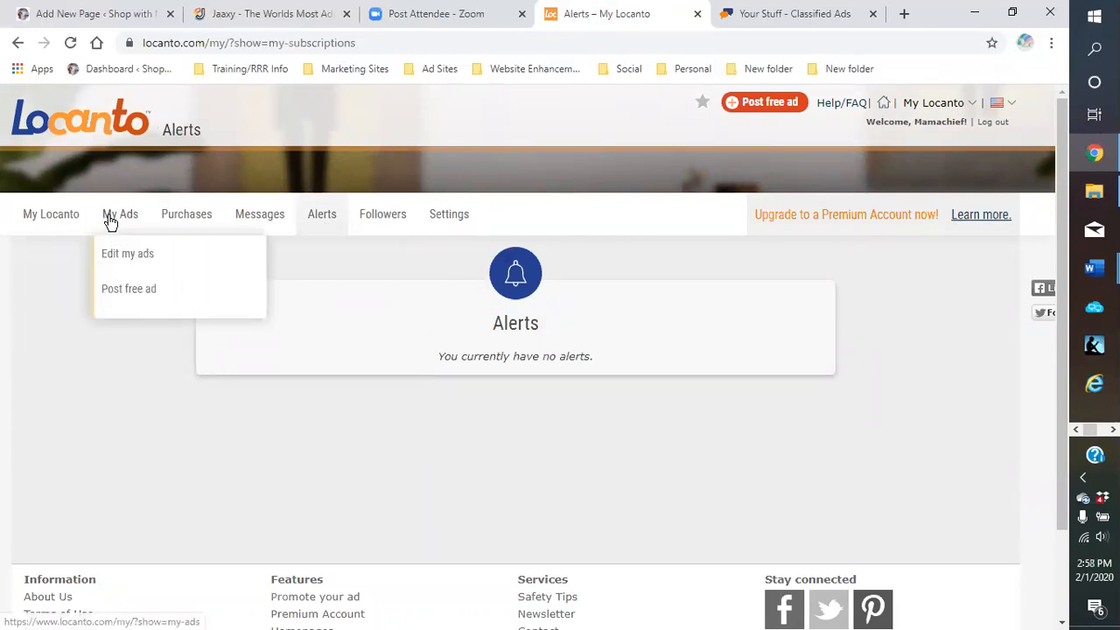
click(51, 219)
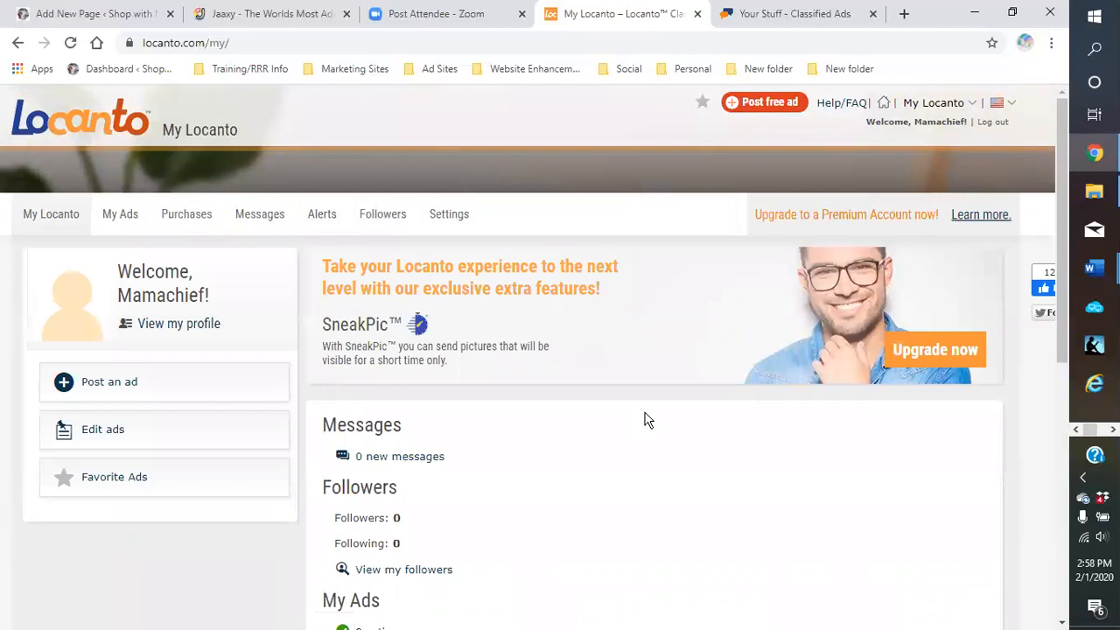
scroll(612, 389, down, 2)
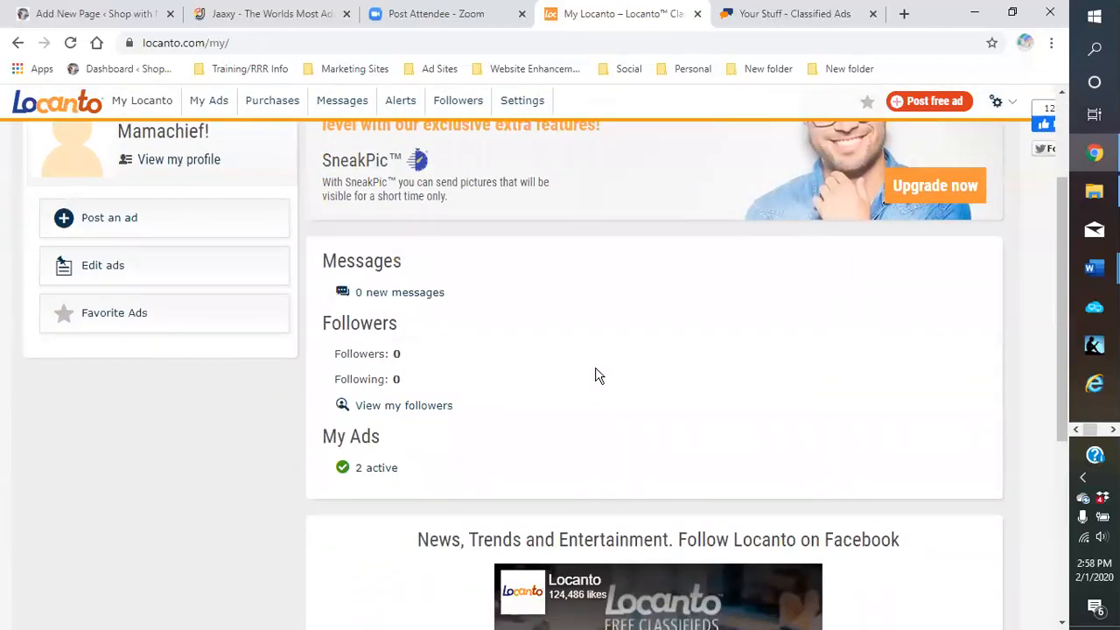
scroll(598, 374, down, 2)
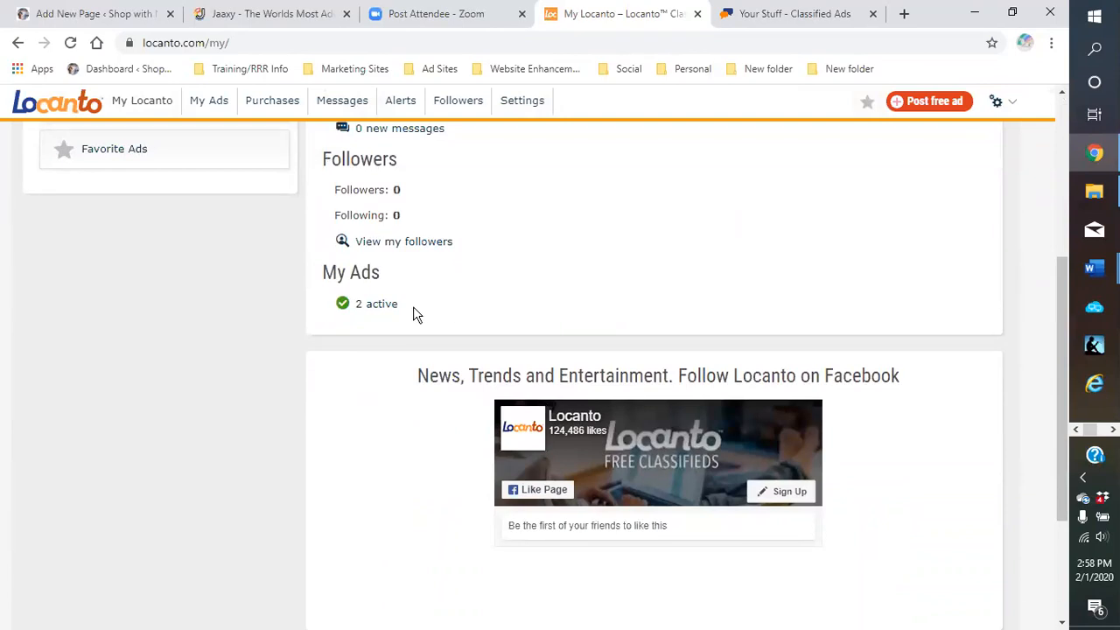
scroll(525, 323, up, 2)
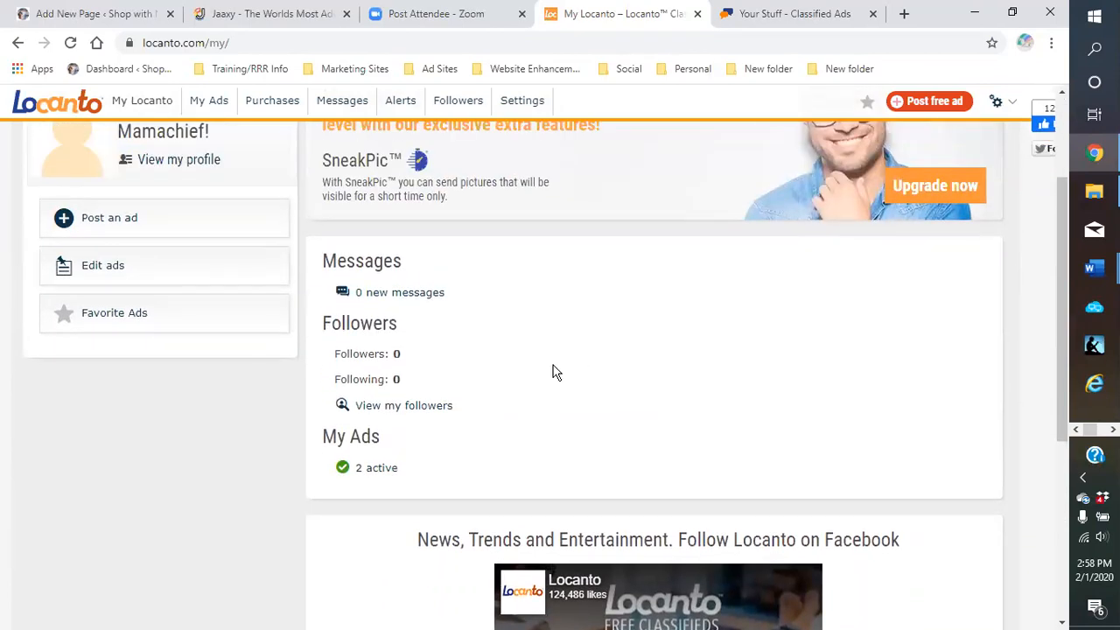
scroll(552, 372, down, 4)
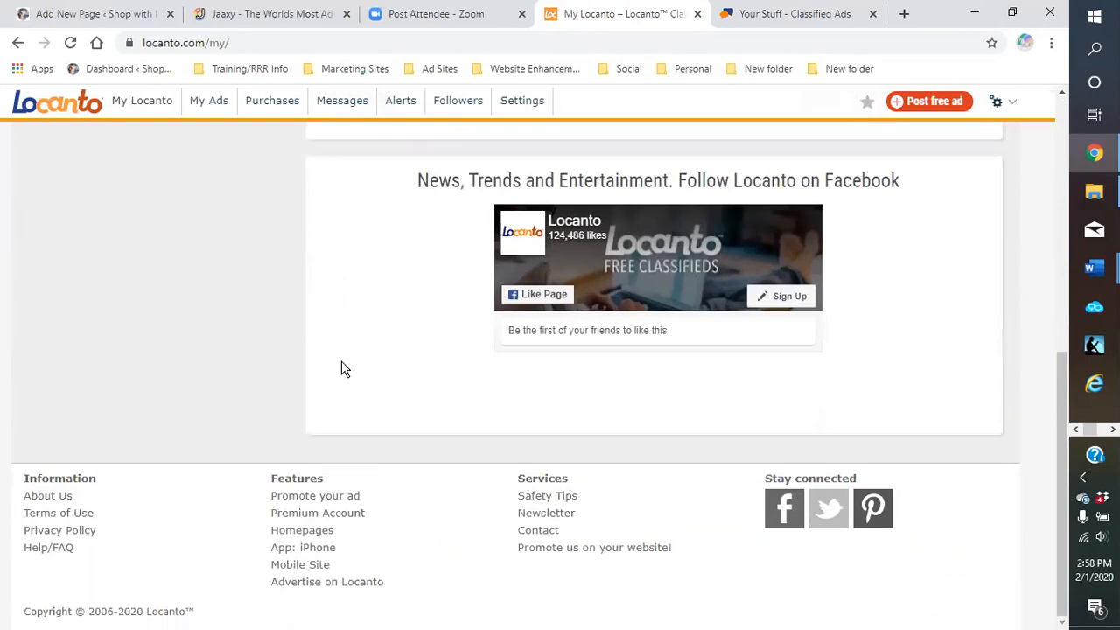
scroll(343, 372, up, 2)
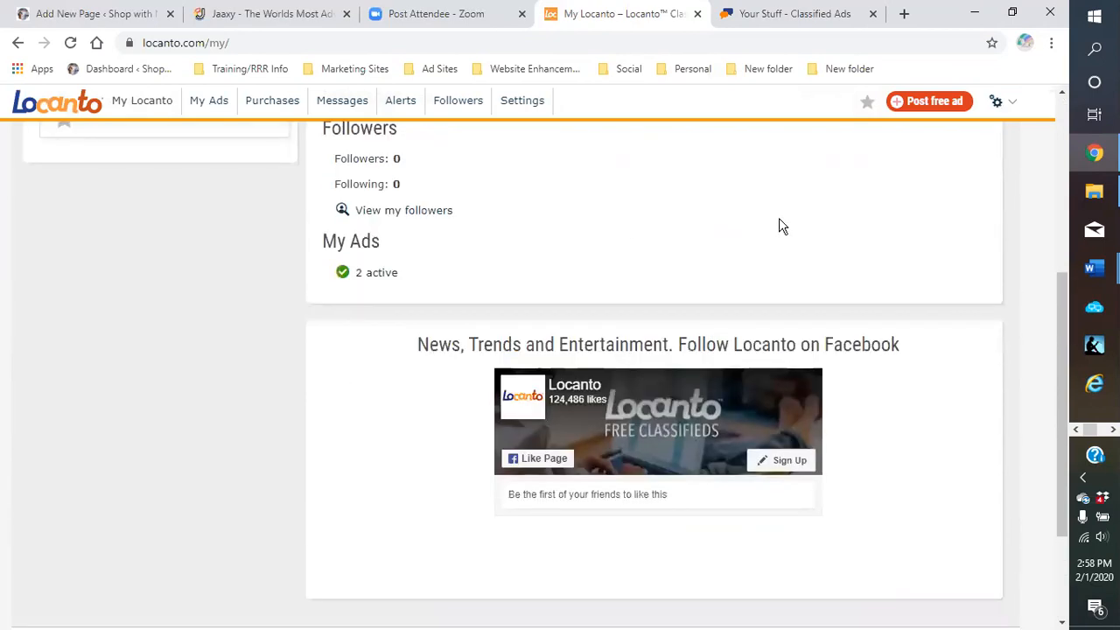
scroll(642, 368, up, 2)
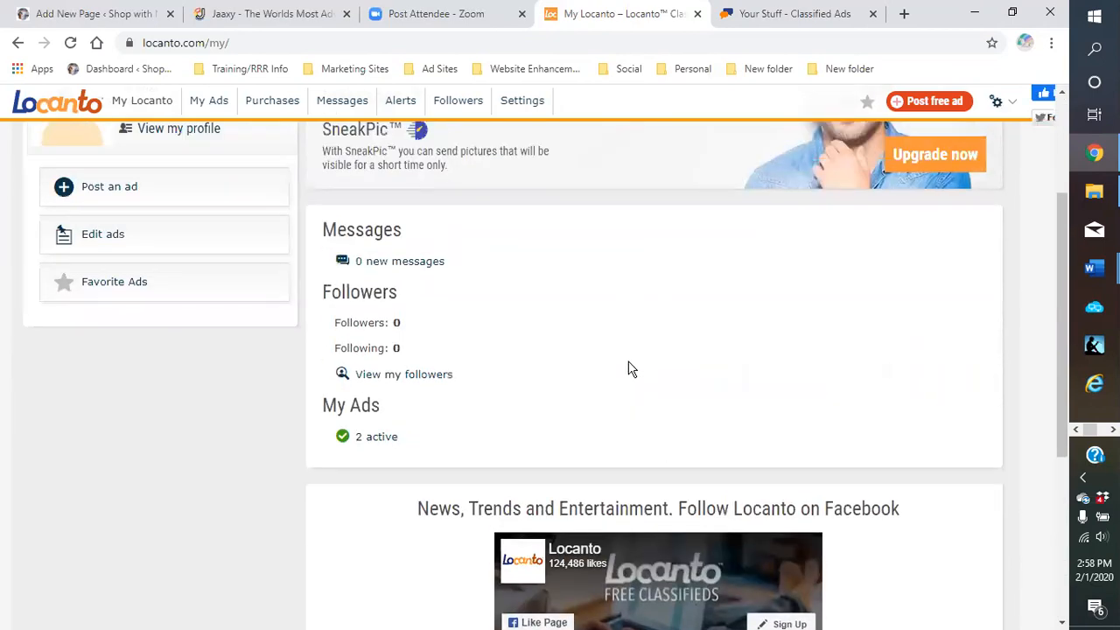
scroll(605, 380, up, 1)
scroll(593, 380, up, 1)
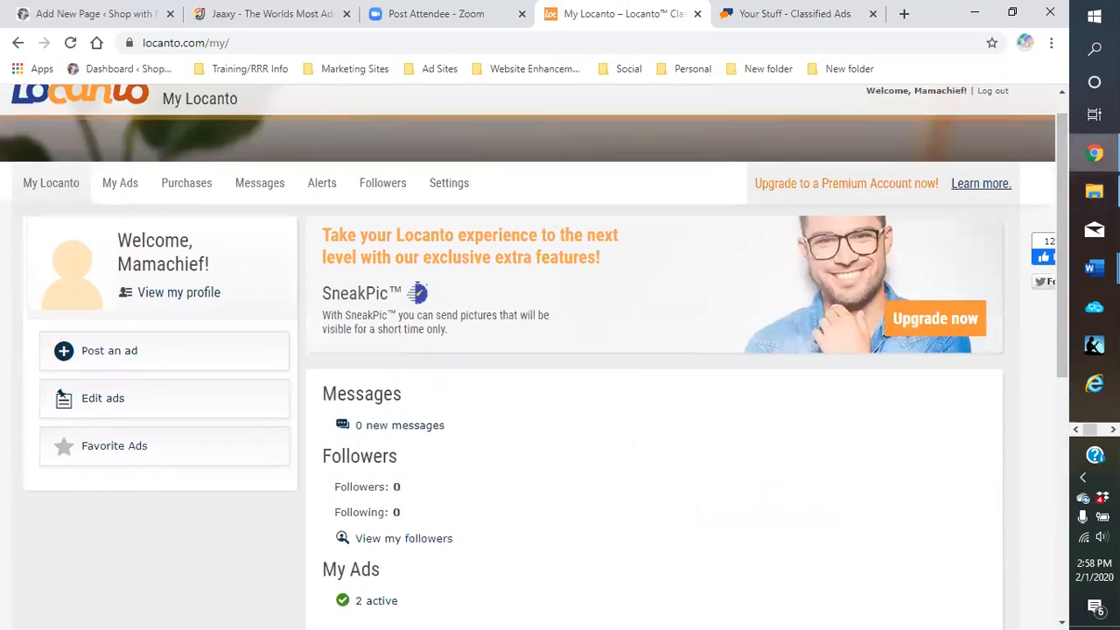
Bring the 'ad copy - various 6-21-19-1' document to the front in Word
mouse_move(1094, 191)
click(1053, 212)
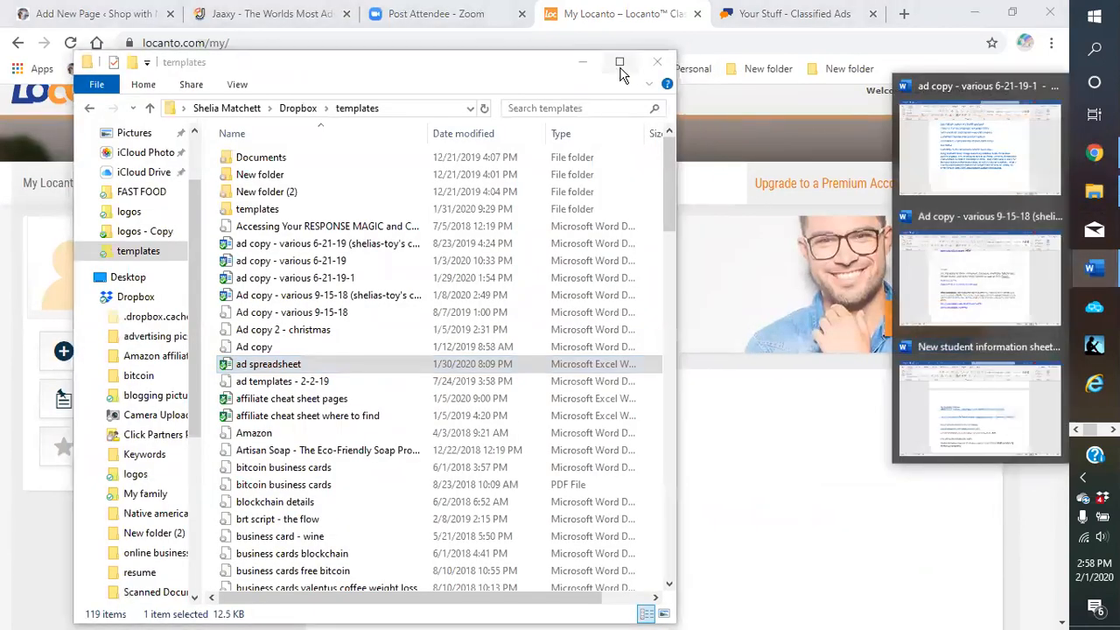
click(584, 64)
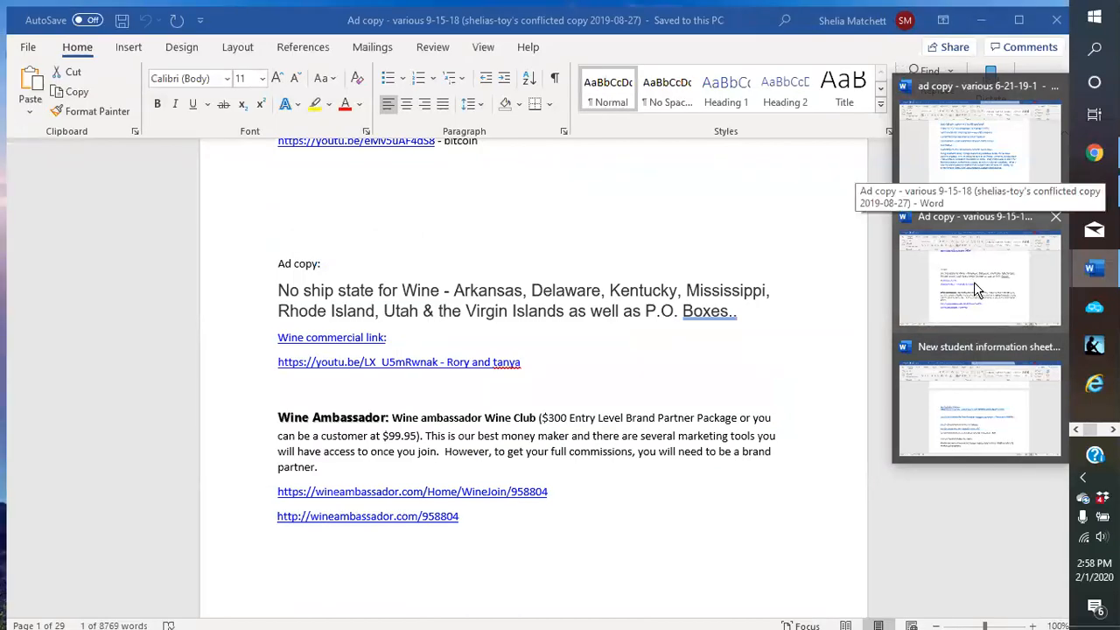
click(982, 159)
click(681, 313)
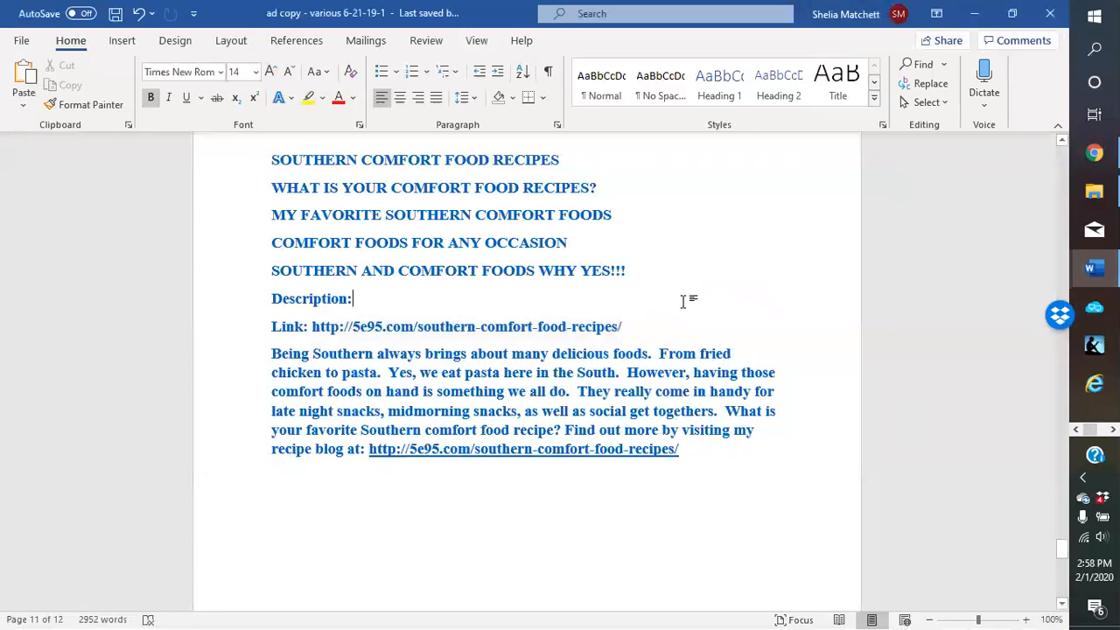
Scroll up past the Promotional and Seasonal ads to the Headlines for Weight loss section
scroll(688, 301, up, 2)
scroll(684, 302, up, 1)
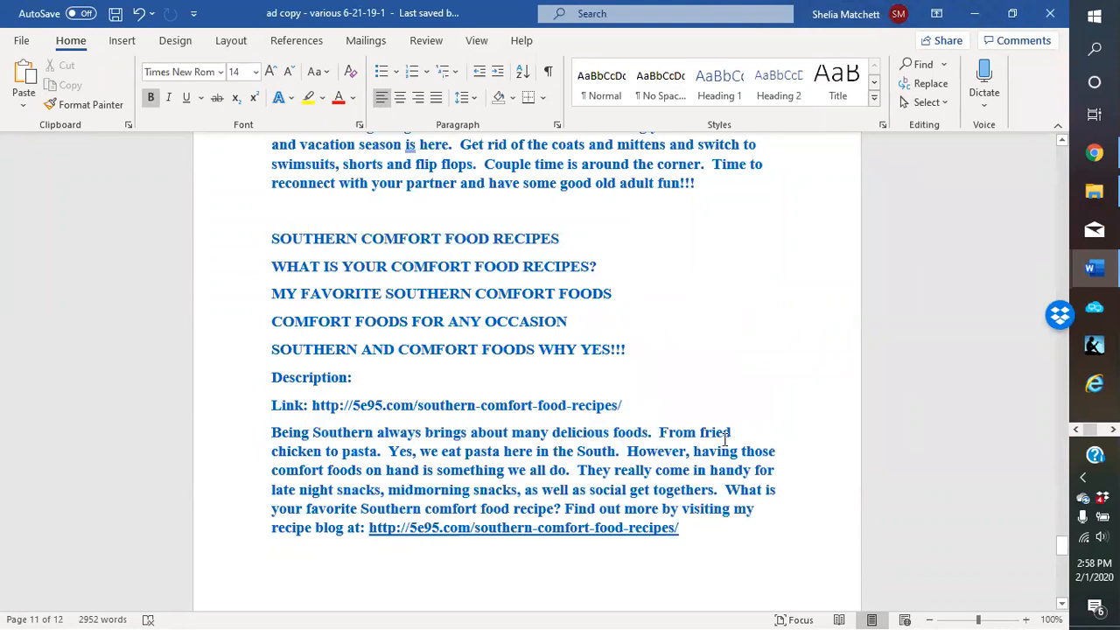
scroll(725, 438, up, 5)
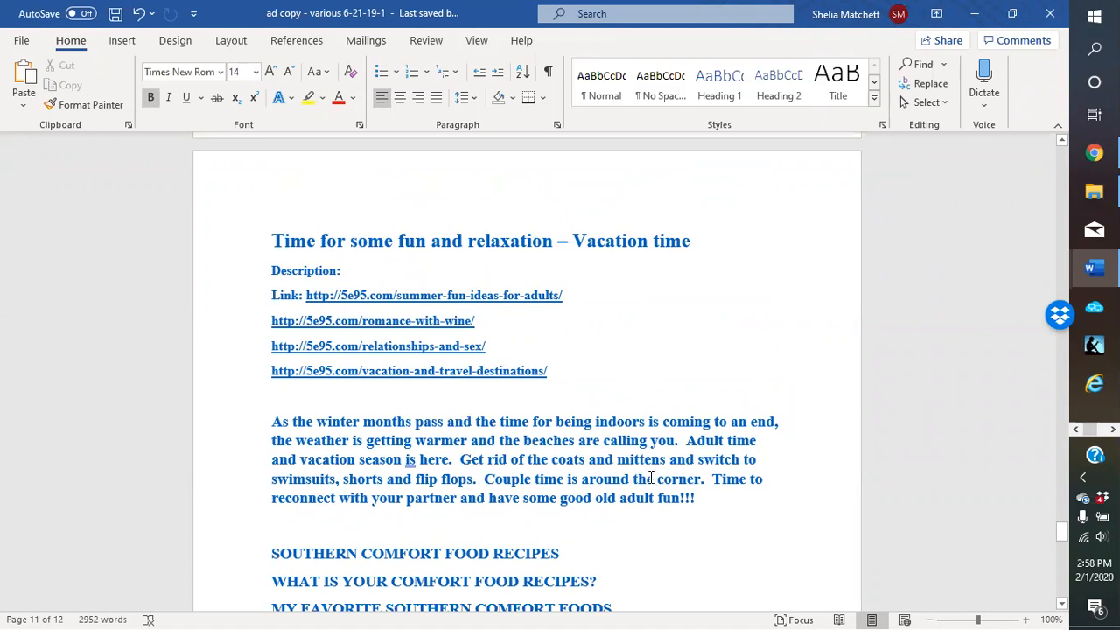
scroll(651, 477, up, 8)
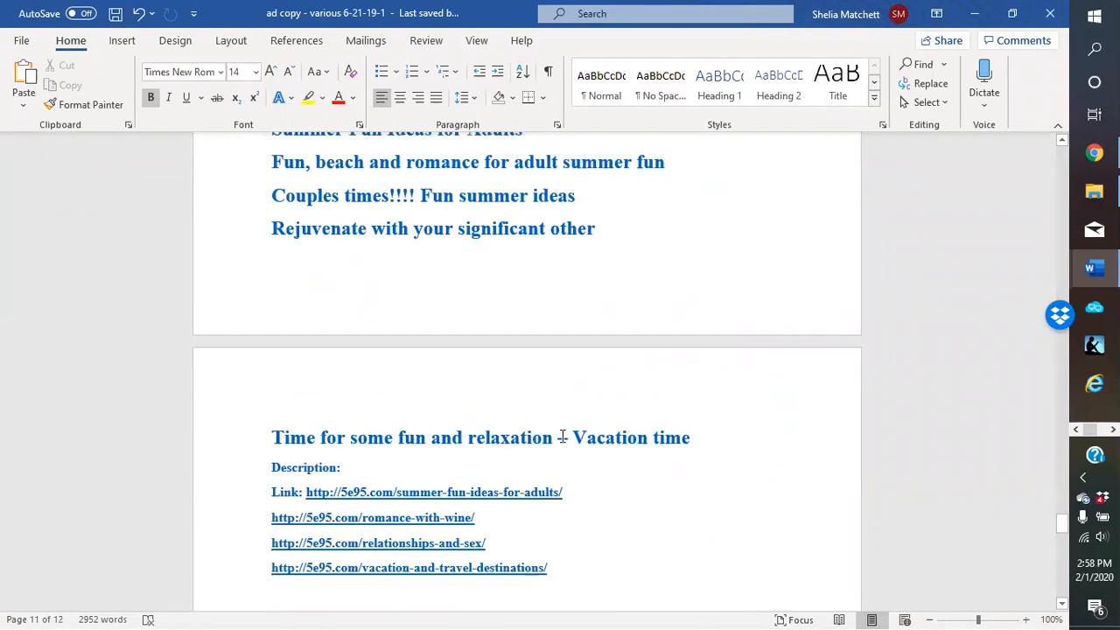
scroll(538, 411, up, 6)
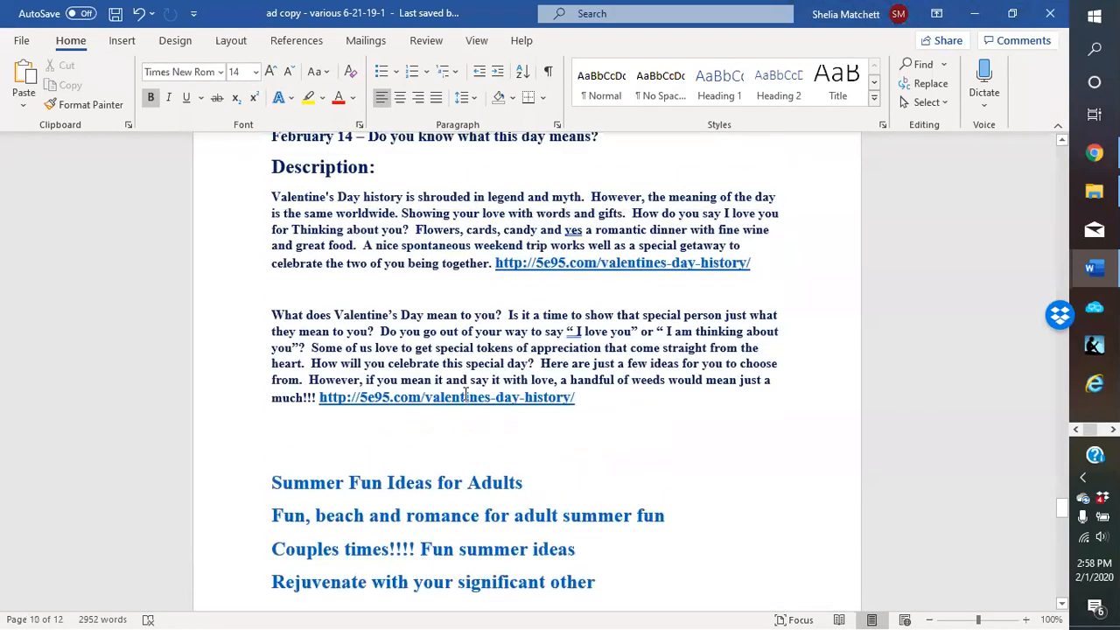
scroll(466, 394, up, 5)
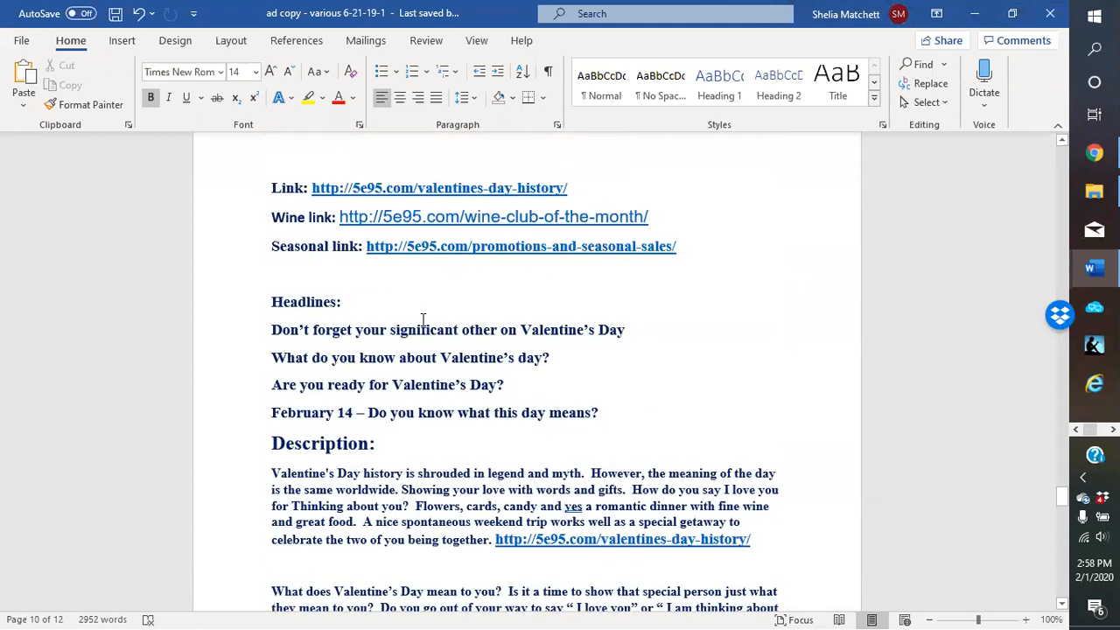
scroll(406, 455, up, 2)
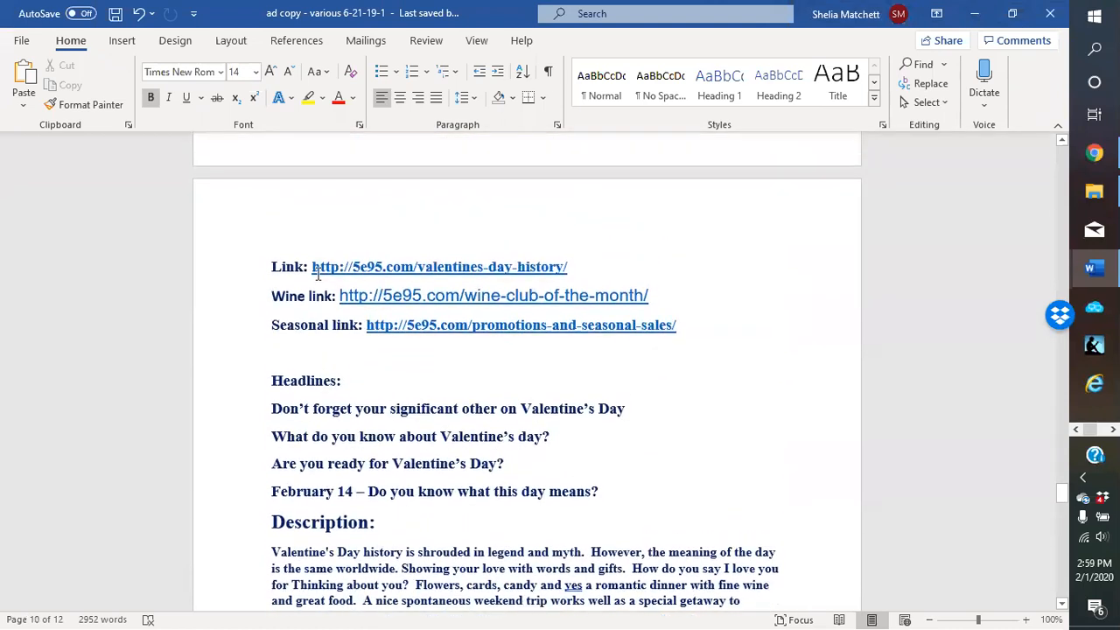
scroll(453, 361, up, 9)
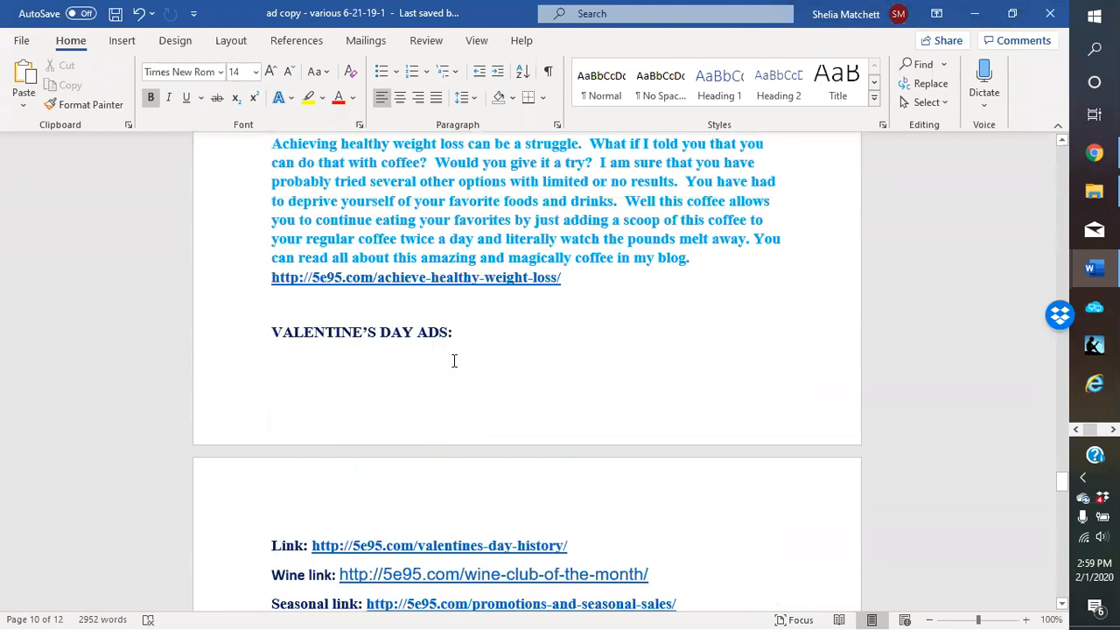
scroll(454, 360, up, 8)
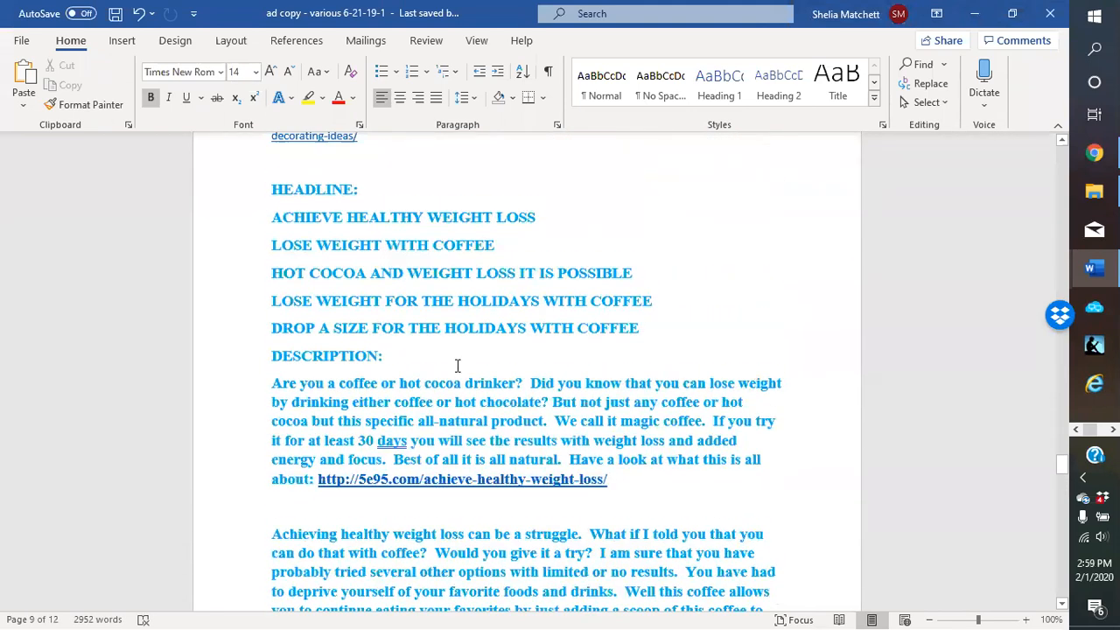
scroll(463, 376, up, 2)
scroll(451, 376, down, 5)
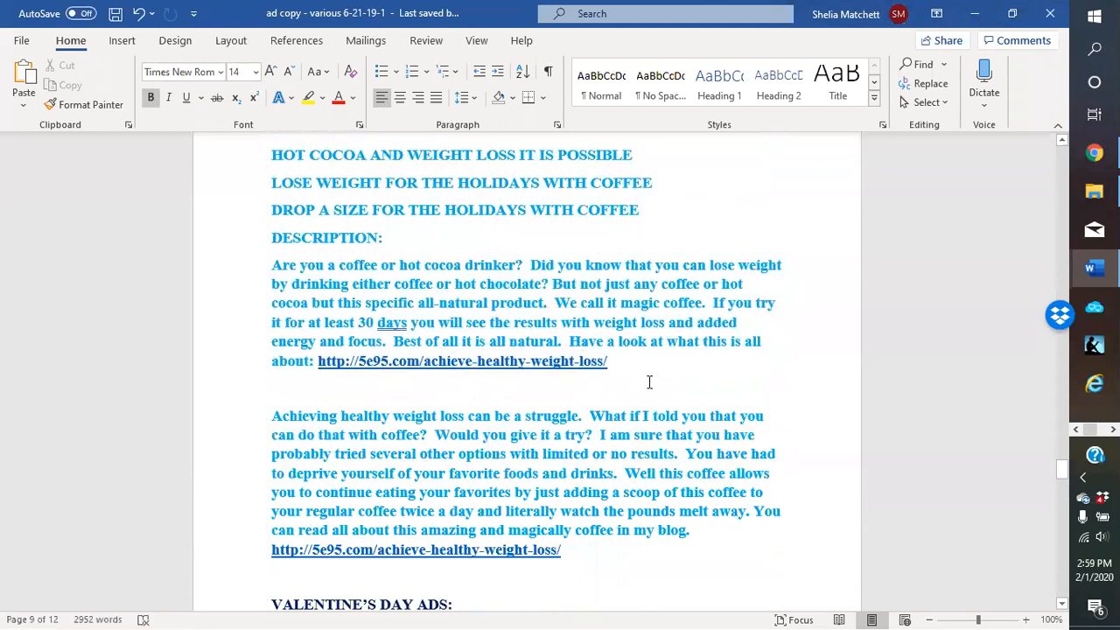
scroll(681, 383, up, 12)
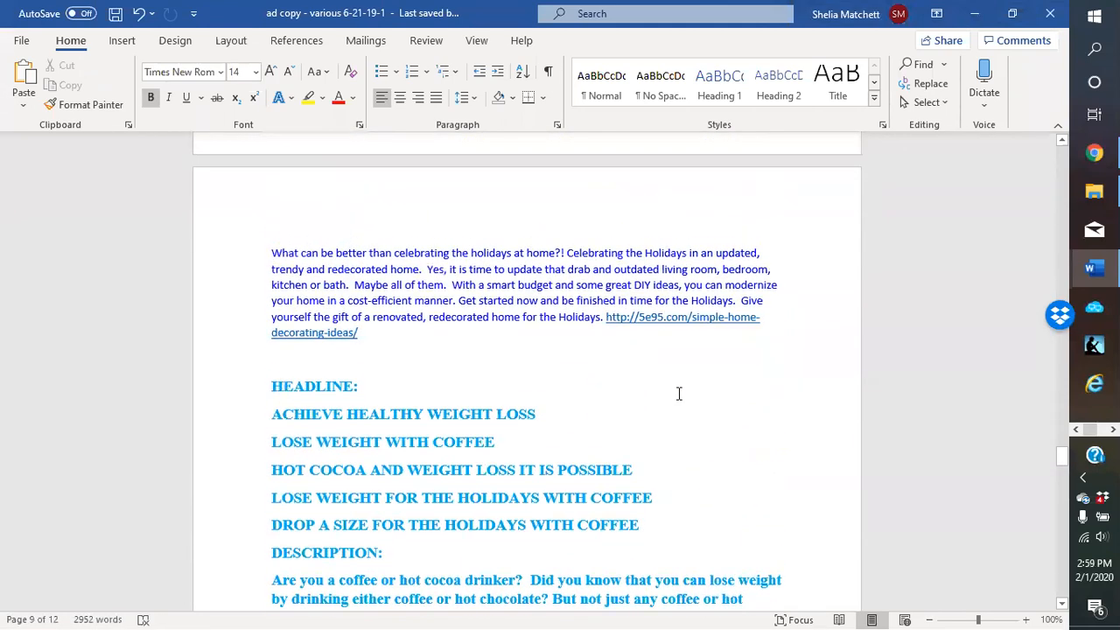
scroll(552, 402, up, 9)
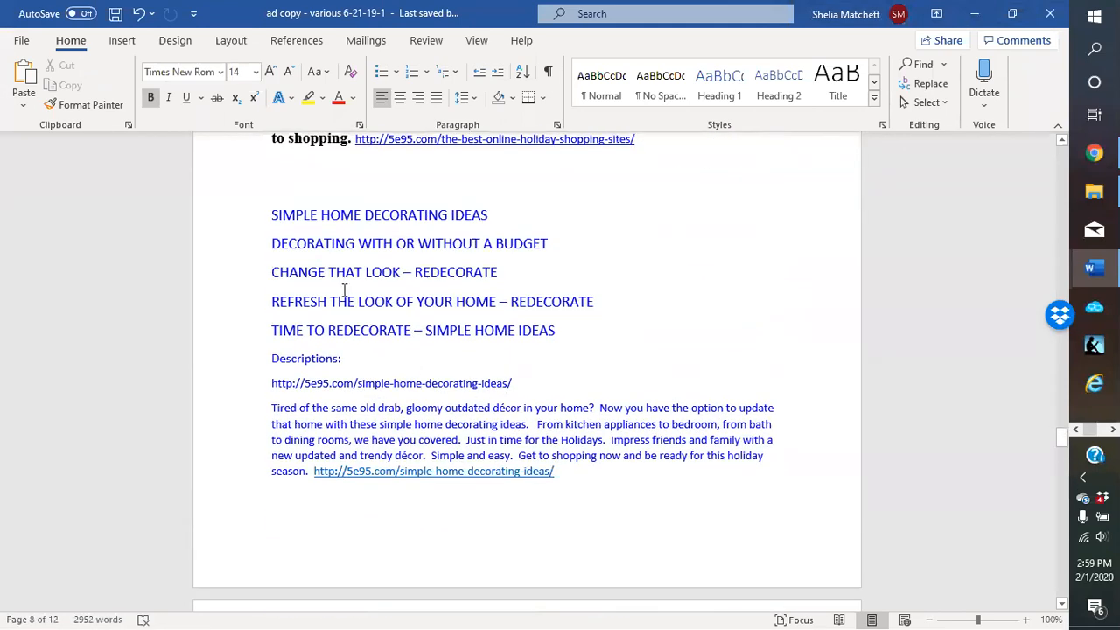
scroll(507, 298, up, 9)
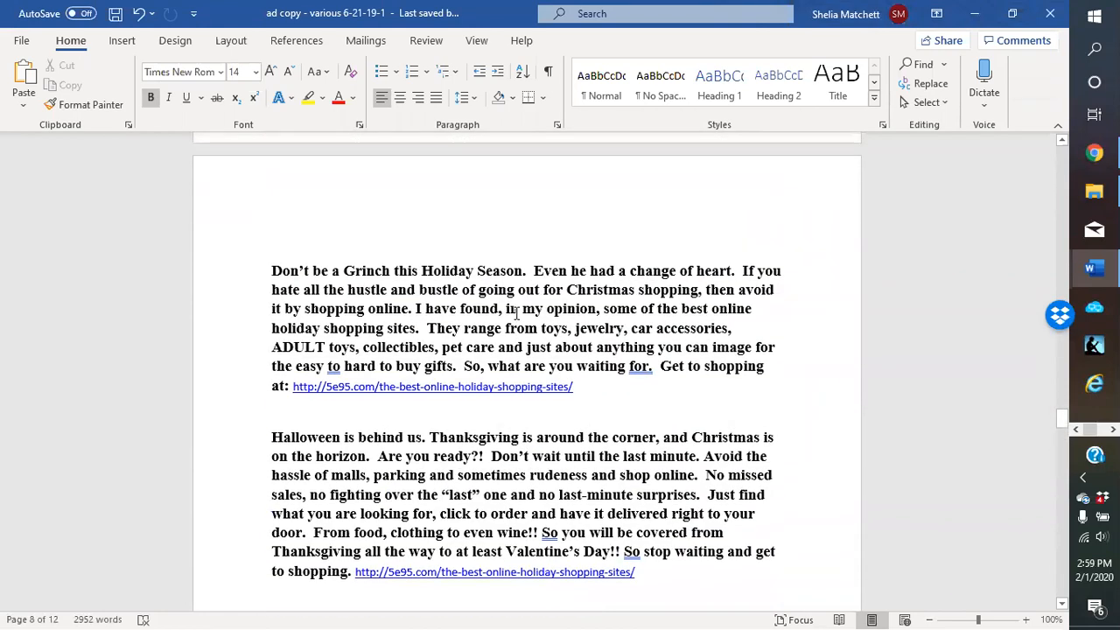
scroll(514, 315, up, 9)
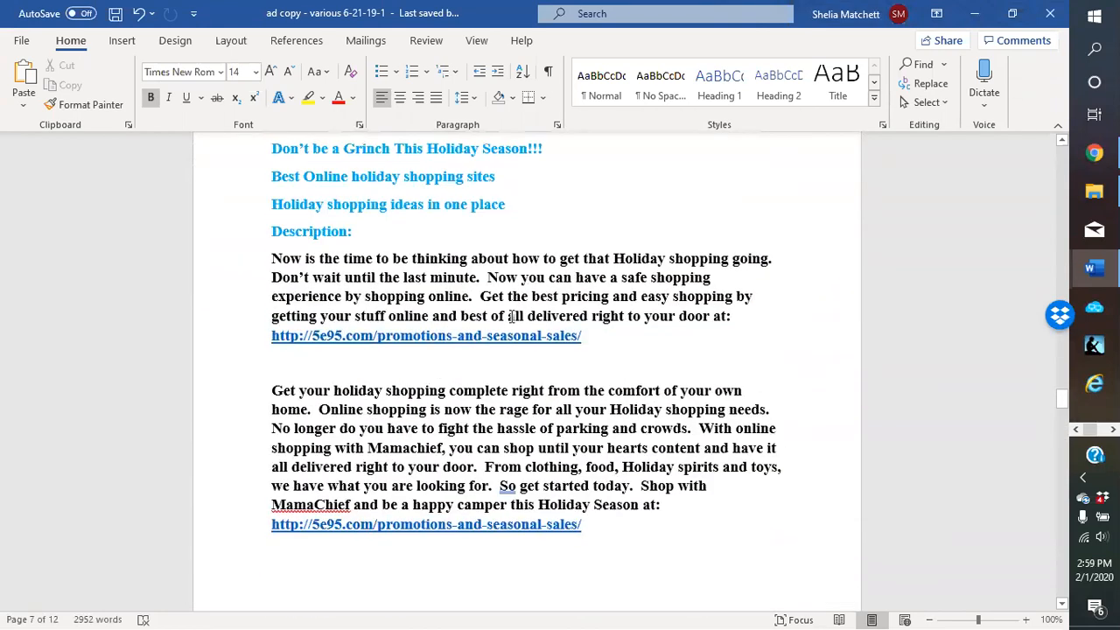
scroll(658, 315, up, 1)
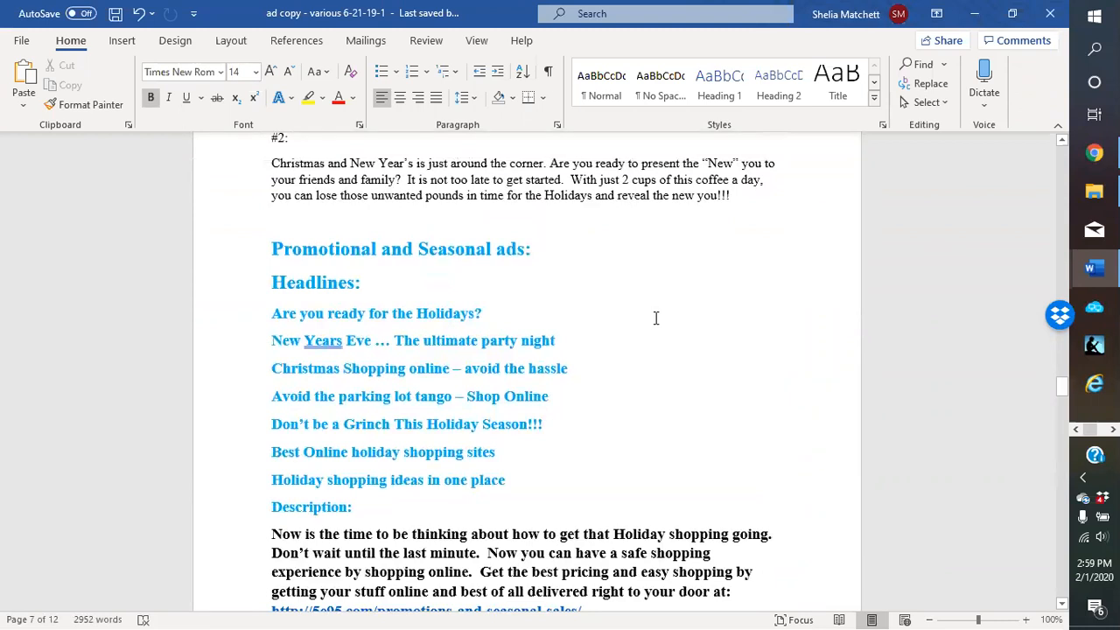
scroll(649, 325, up, 3)
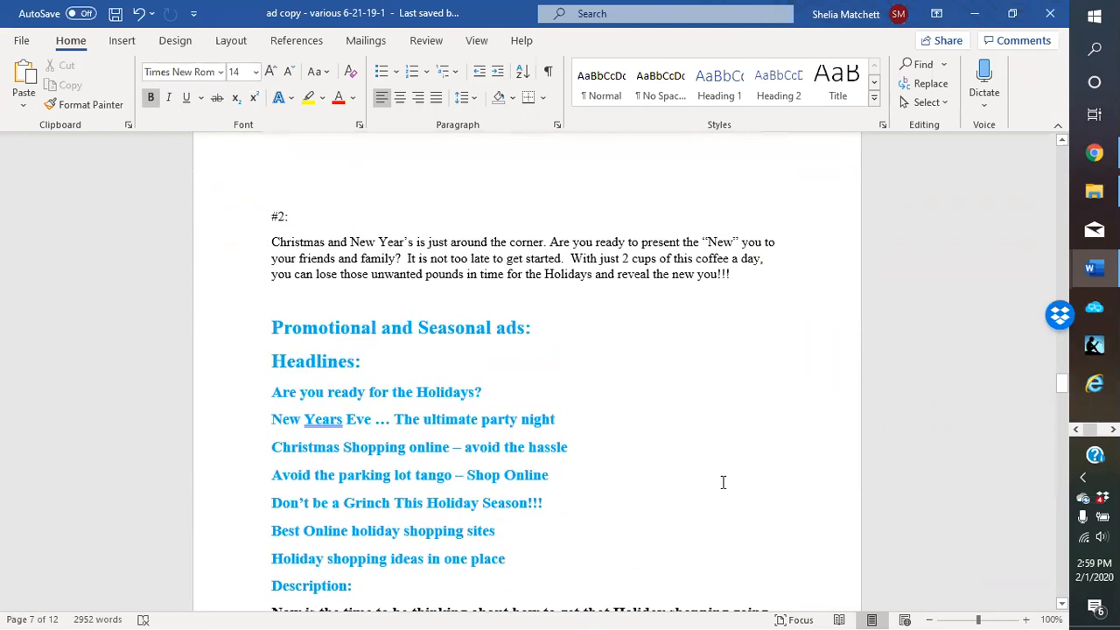
scroll(723, 483, up, 17)
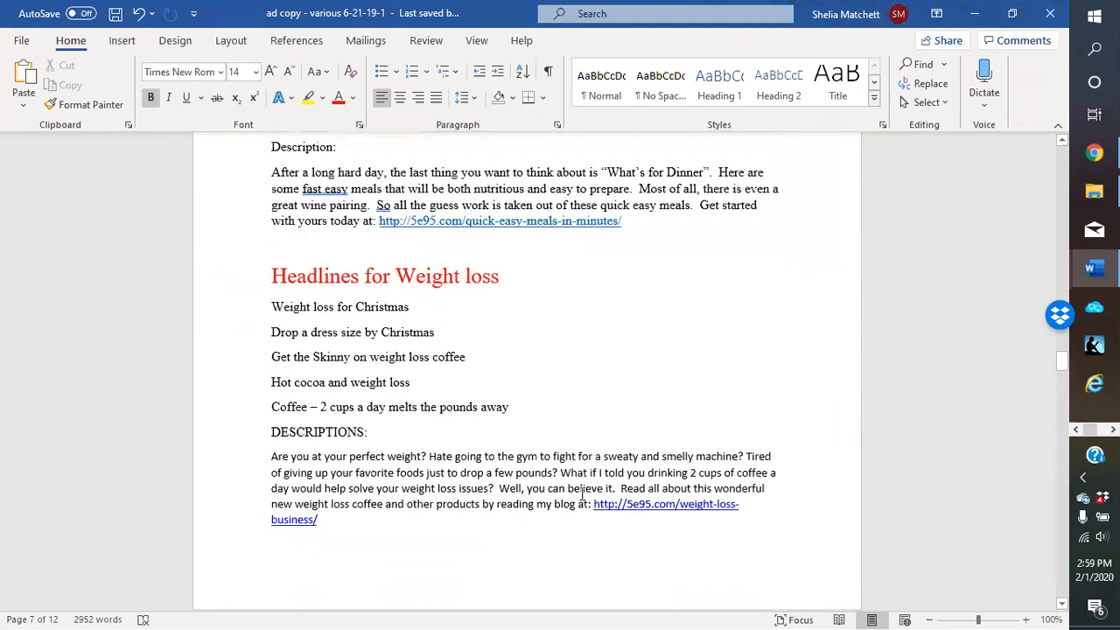
scroll(582, 495, up, 1)
Minimize Word and open the Business Ads For Free ads bookmark in a new Chrome tab
click(975, 14)
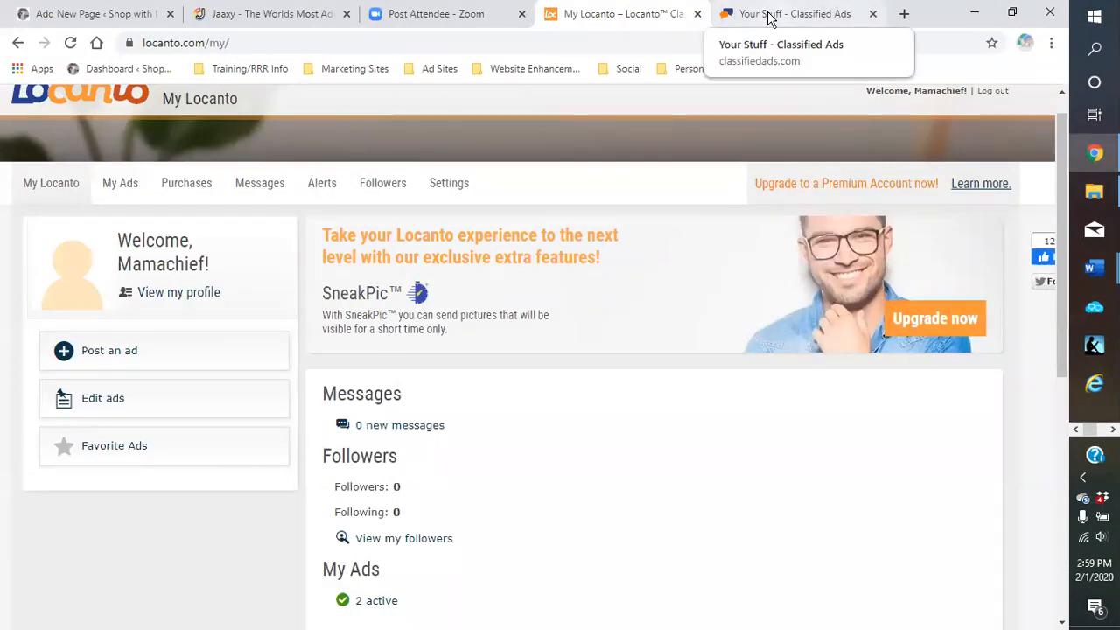
click(904, 15)
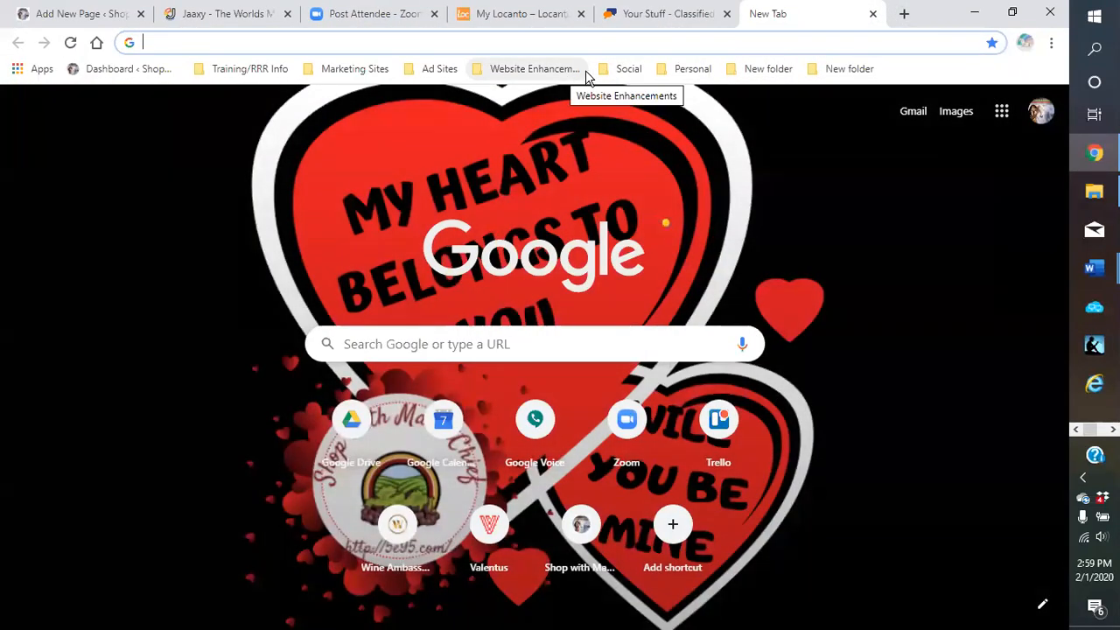
click(442, 74)
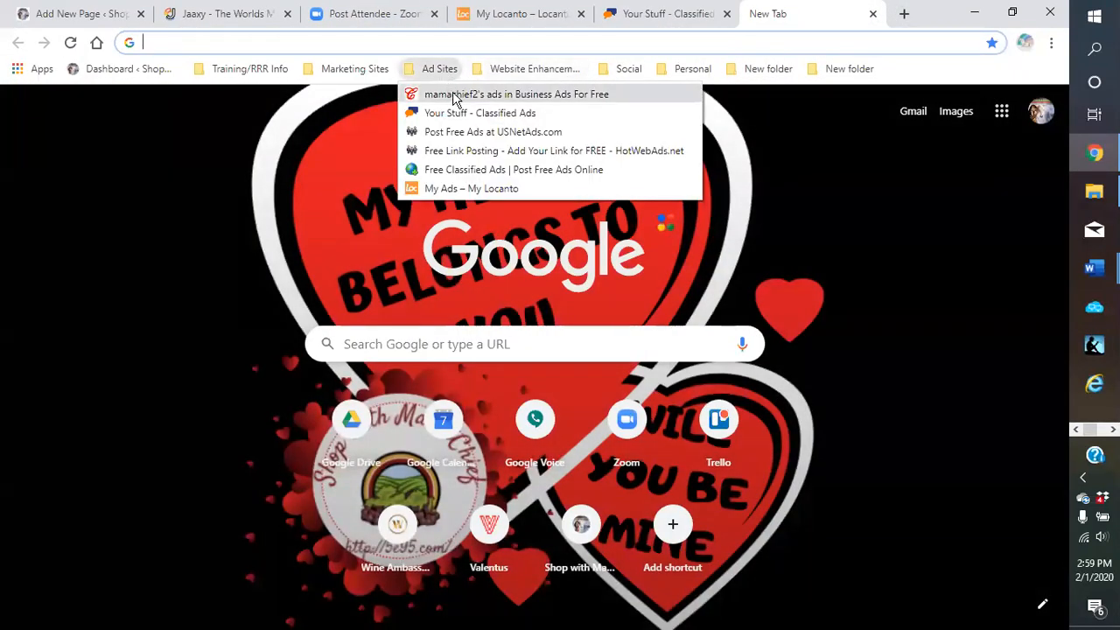
click(454, 95)
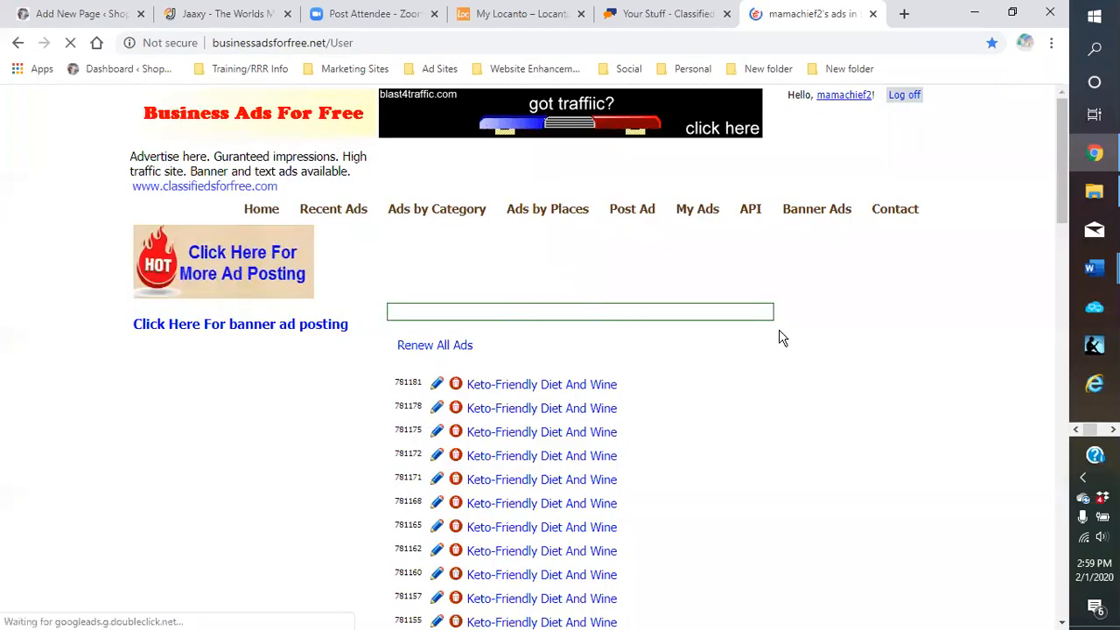
Start a new ad and paste the Word headline 'COMFORT FOODS FOR ANY OCCASION' into Header
click(632, 219)
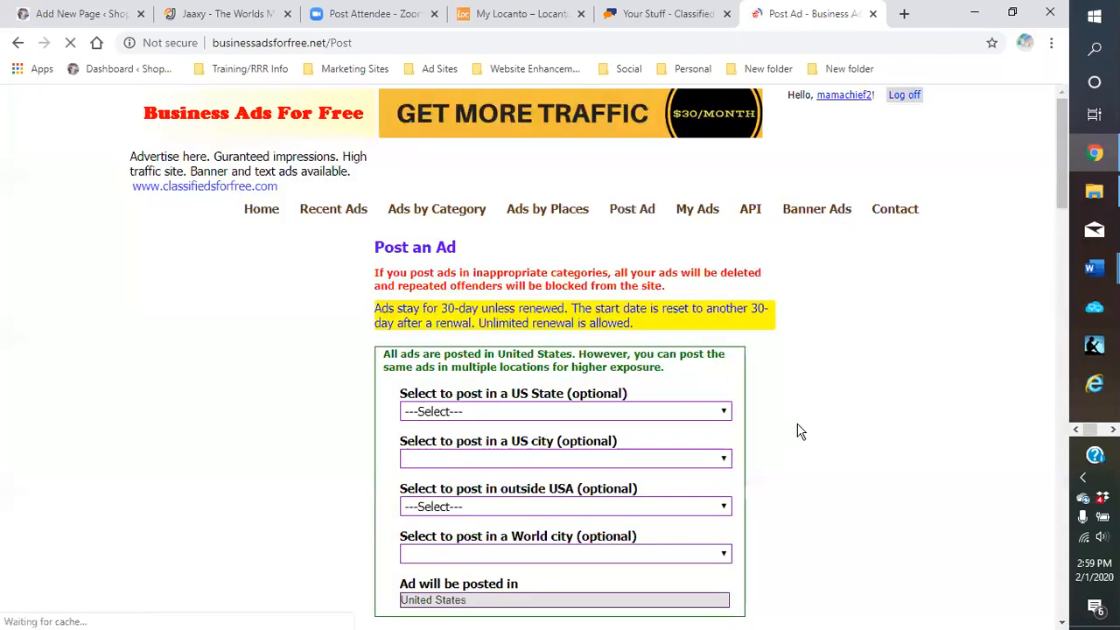
scroll(779, 411, down, 4)
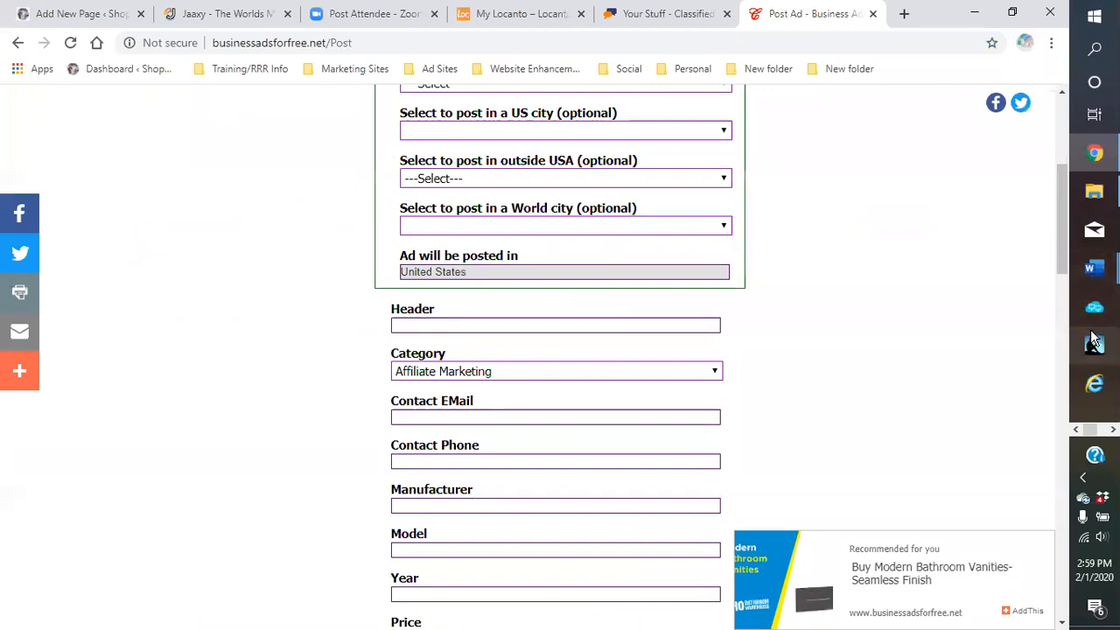
mouse_move(1094, 268)
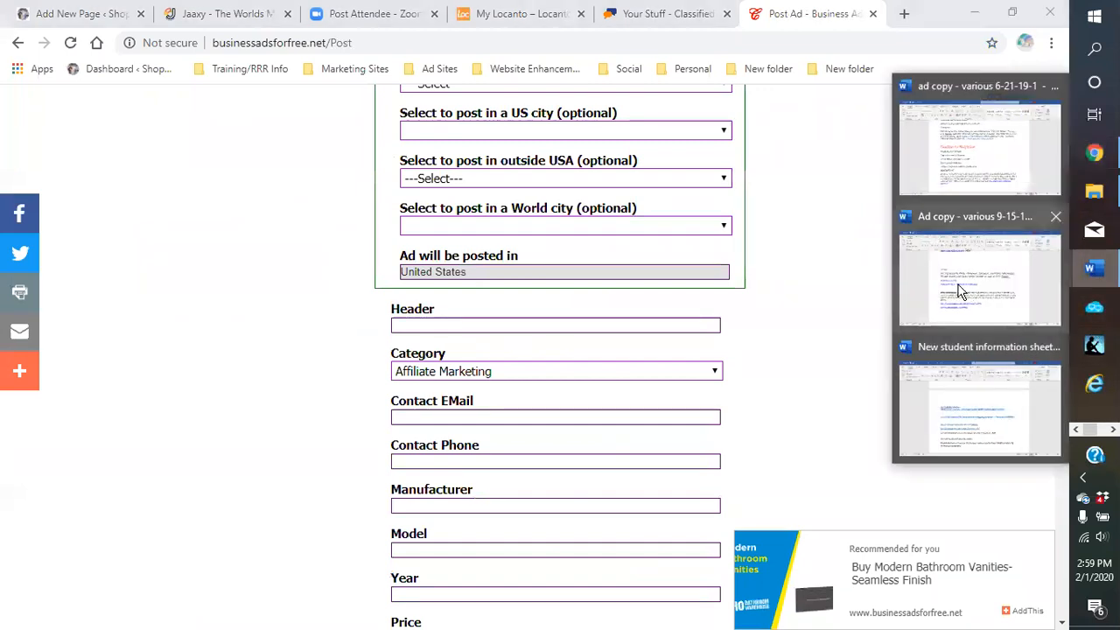
click(969, 176)
scroll(563, 383, down, 4)
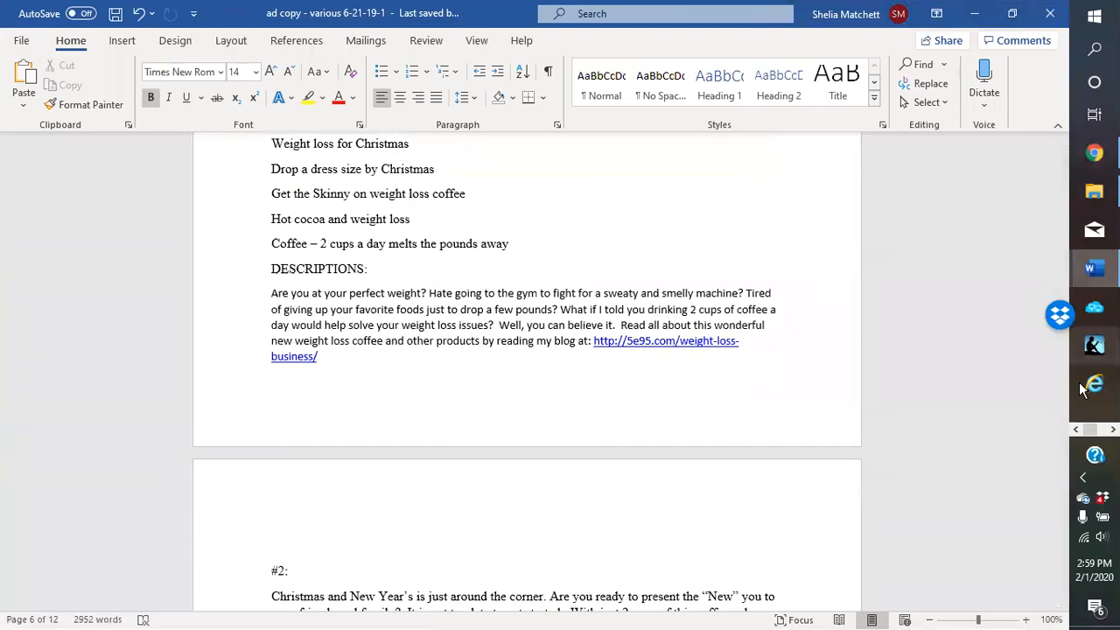
drag(1061, 366, 1079, 549)
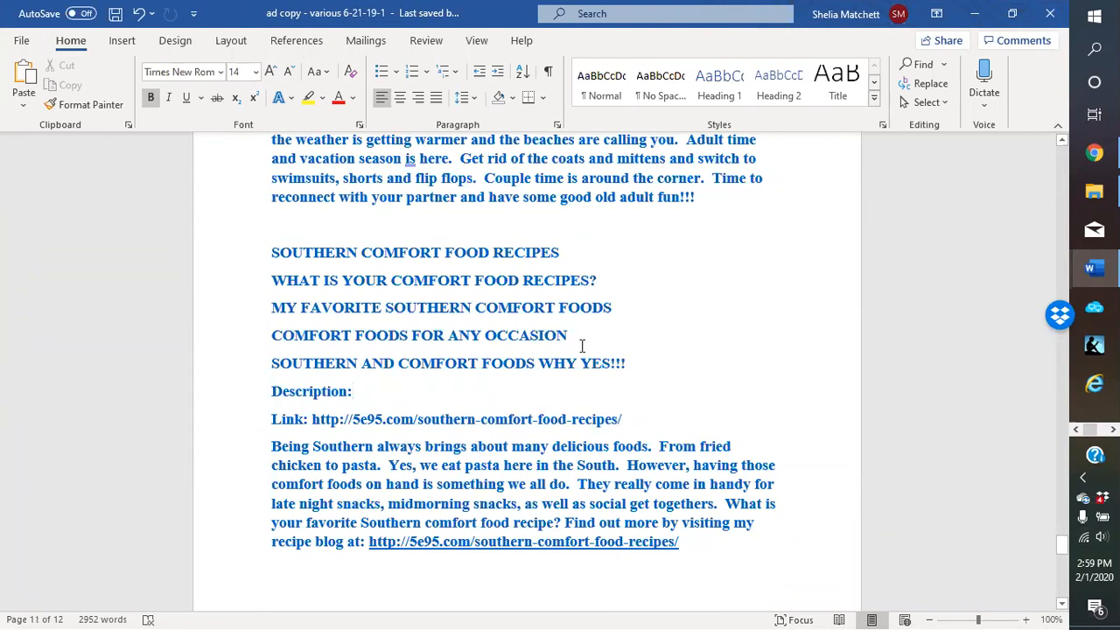
drag(575, 340, 288, 349)
key(super+c)
right_click(287, 339)
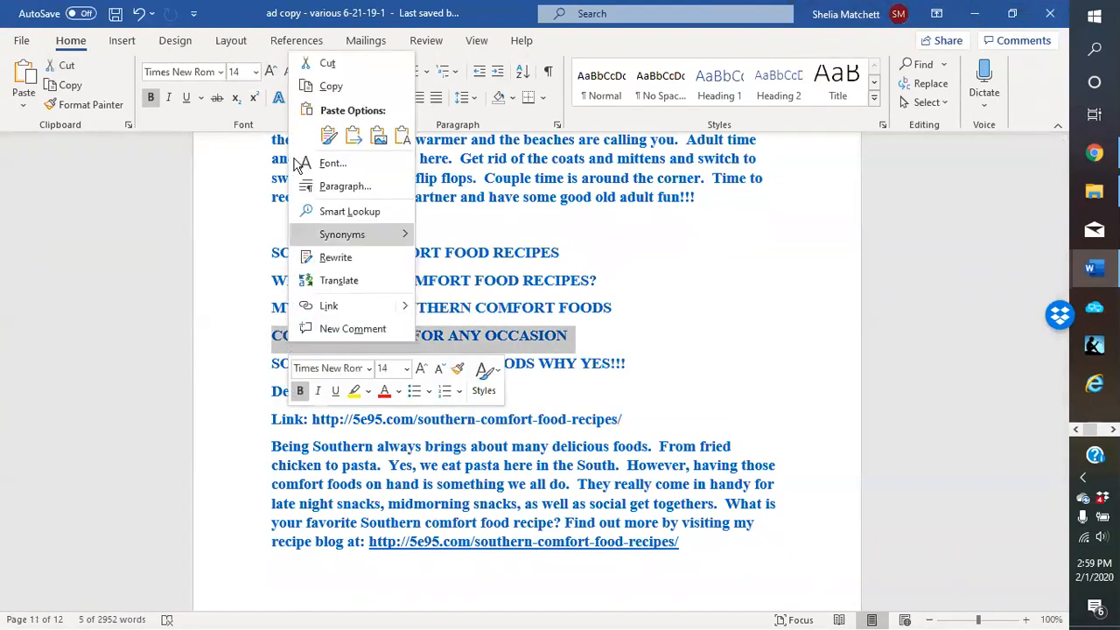
click(325, 87)
click(975, 14)
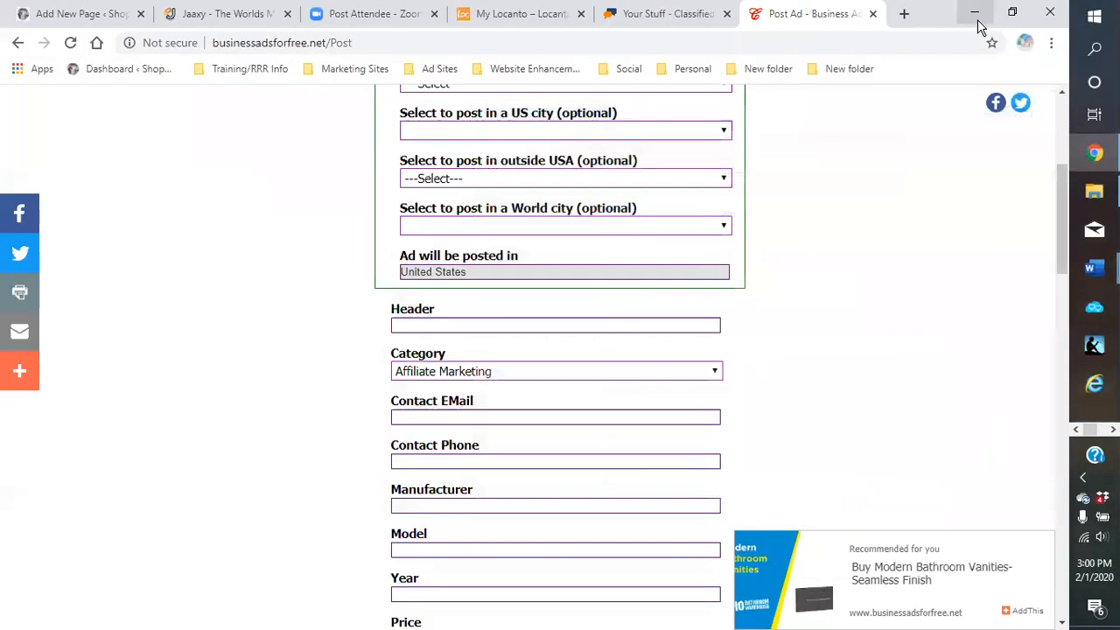
click(430, 324)
right_click(429, 325)
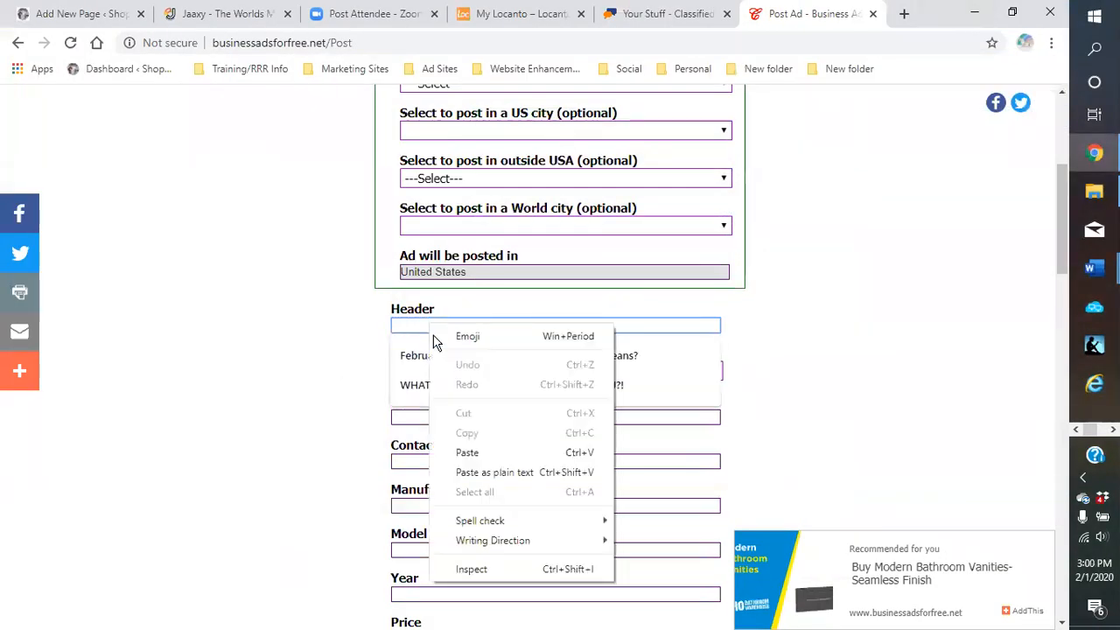
click(465, 451)
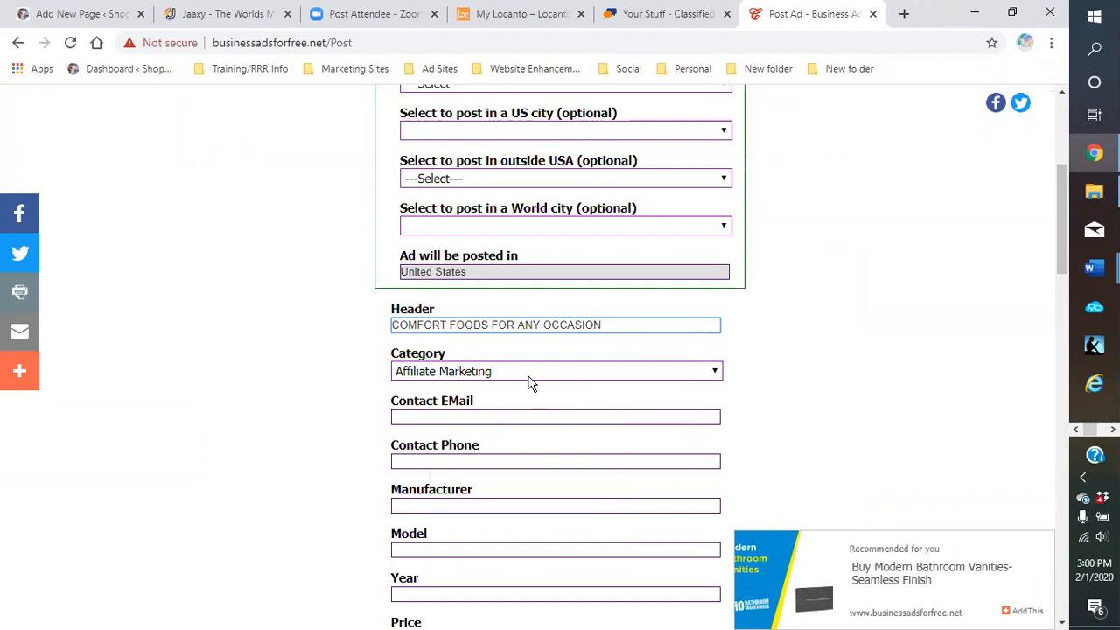
Set the ad category to Miscellaneous
click(716, 373)
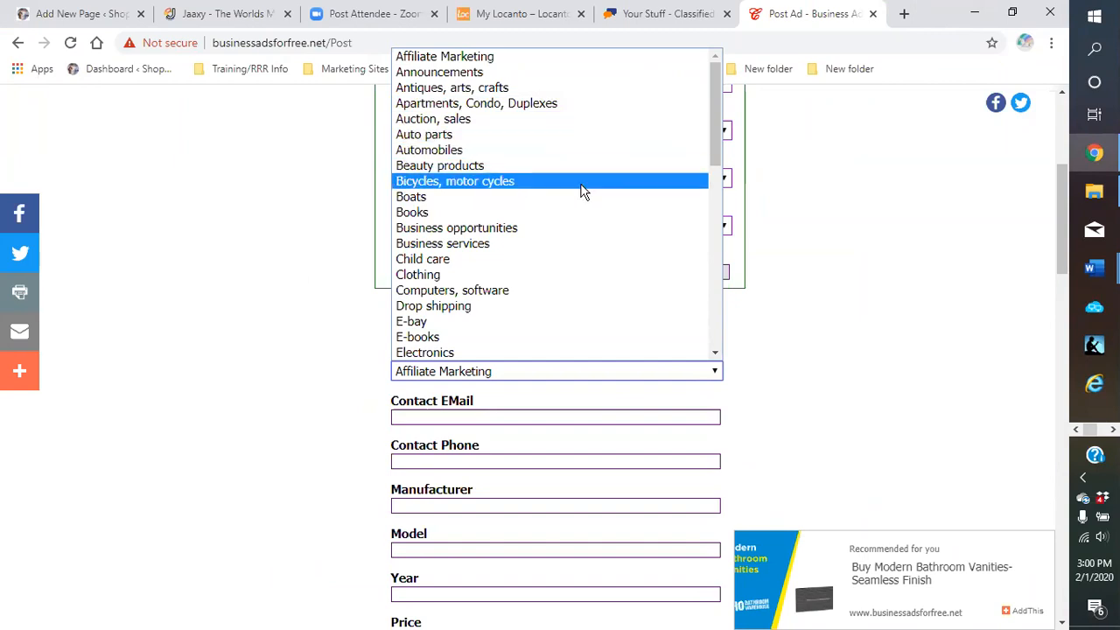
scroll(579, 193, down, 3)
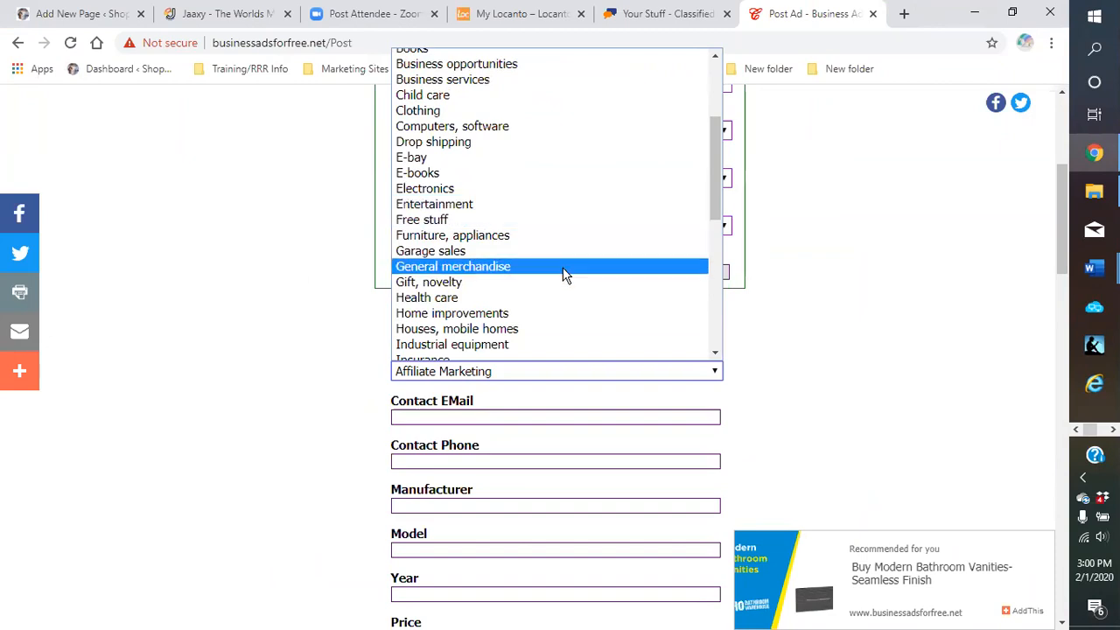
scroll(564, 275, down, 3)
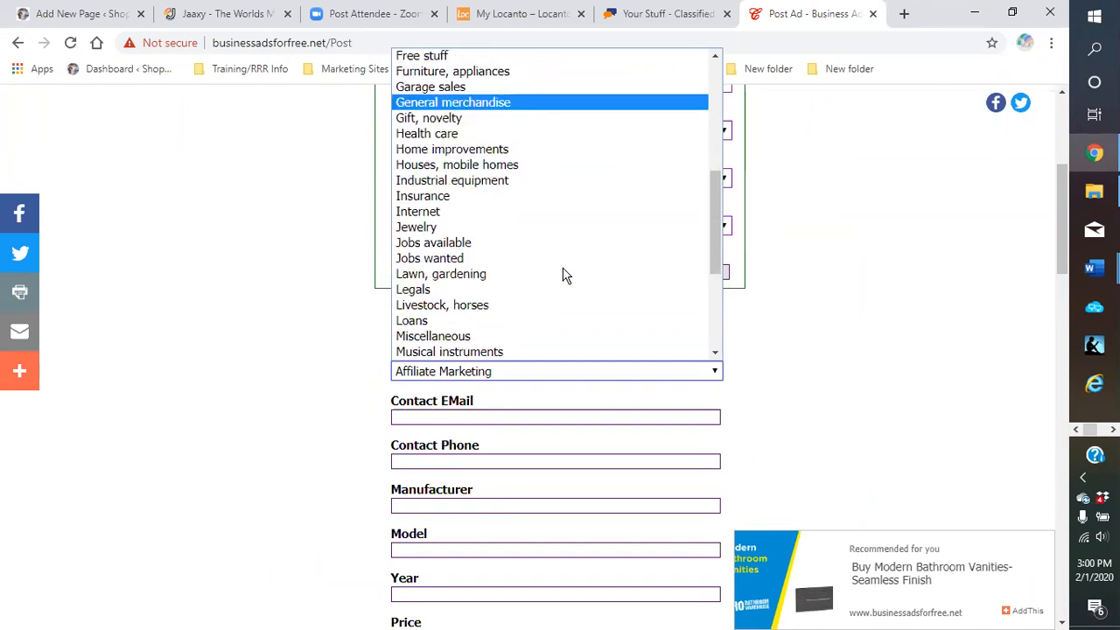
click(535, 336)
Enter the contact phone number in the ad form
scroll(598, 347, down, 2)
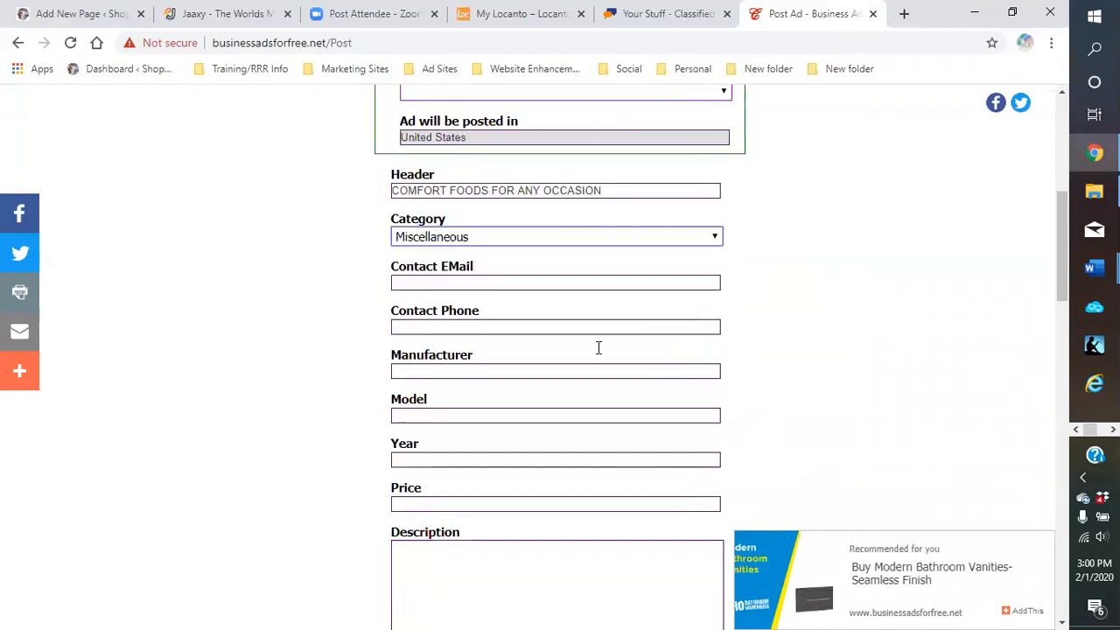
click(473, 297)
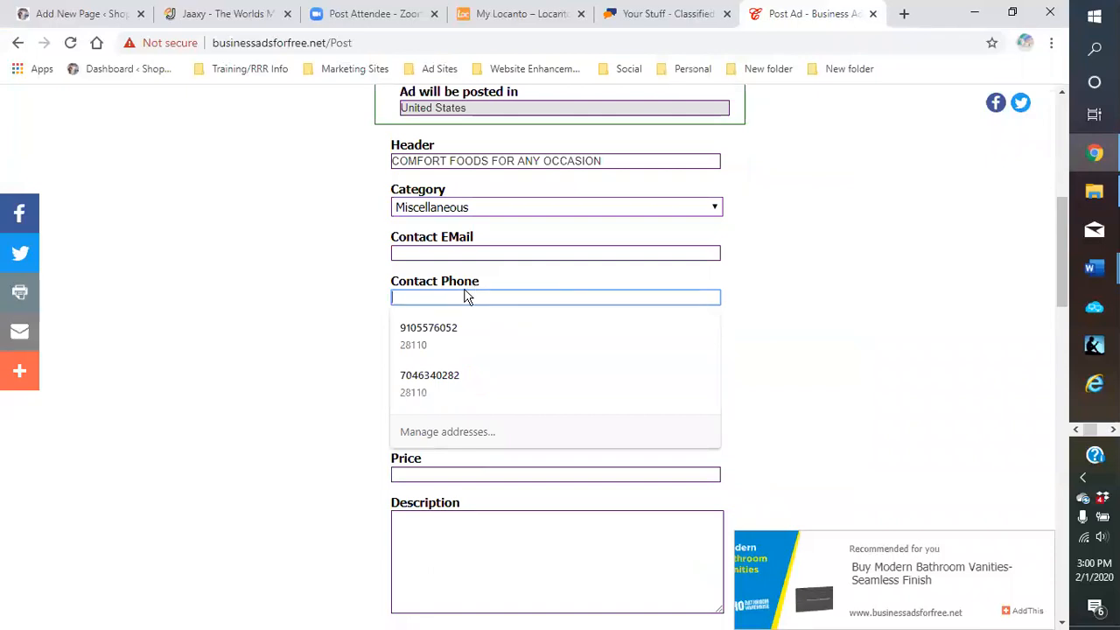
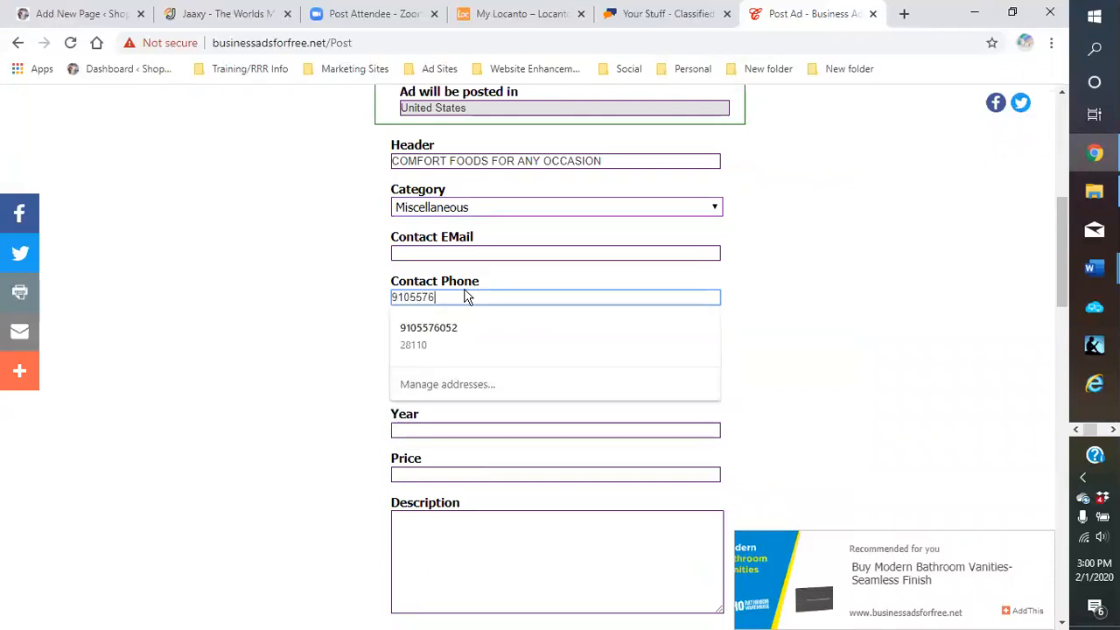
click(779, 332)
click(781, 368)
scroll(752, 368, down, 3)
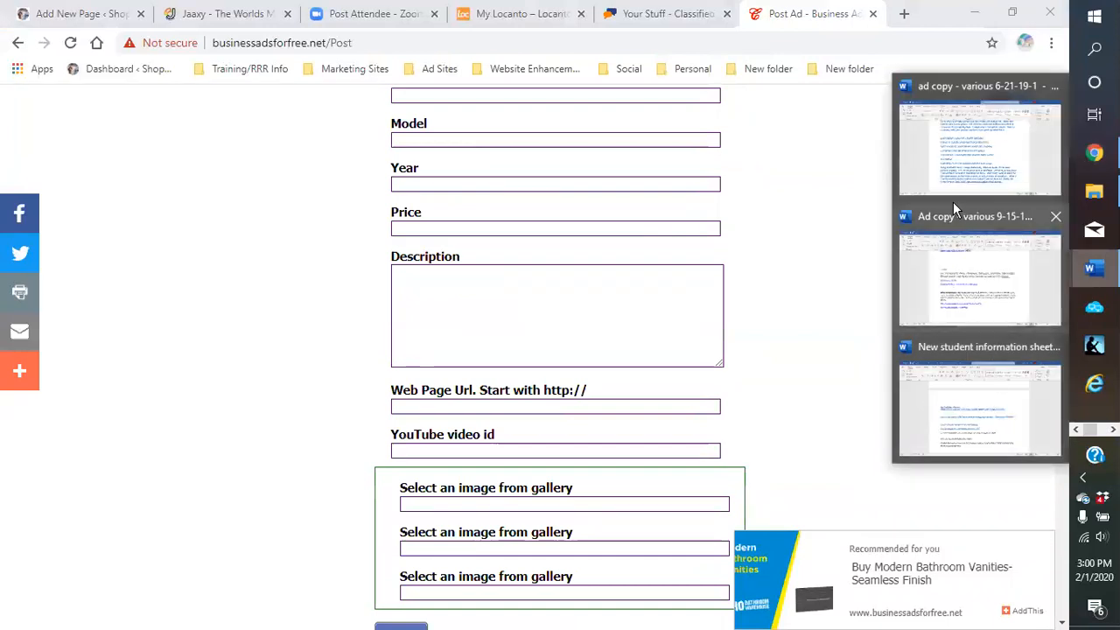
Copy the 'Being Southern' comfort food paragraph from Word into the Description box
click(926, 175)
scroll(282, 350, down, 2)
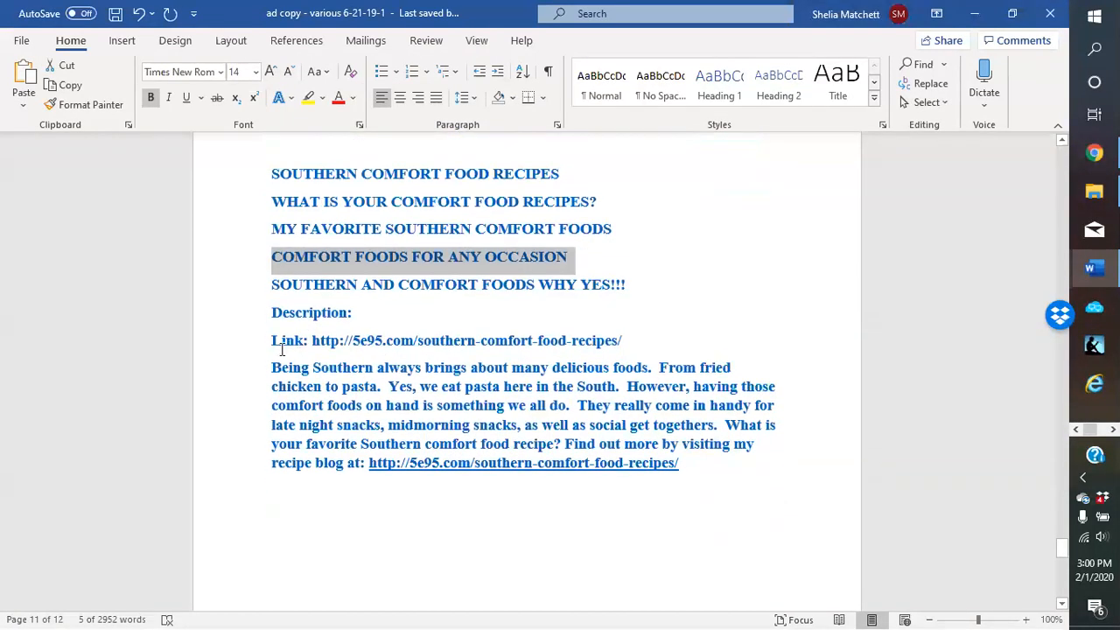
drag(270, 369, 666, 472)
right_click(617, 425)
click(683, 118)
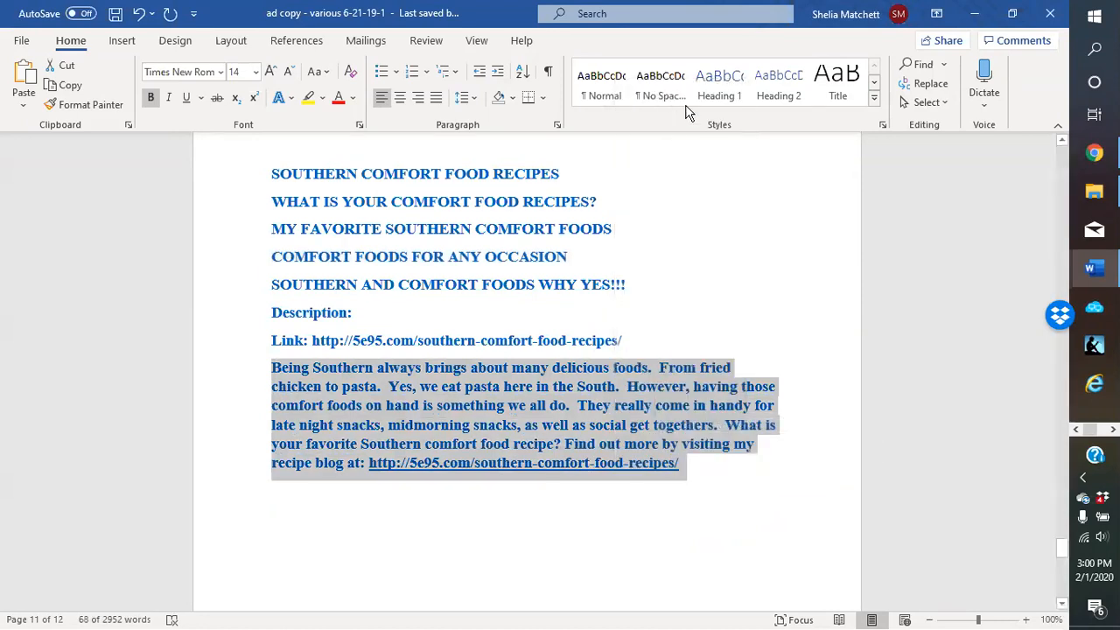
key(alt+Tab)
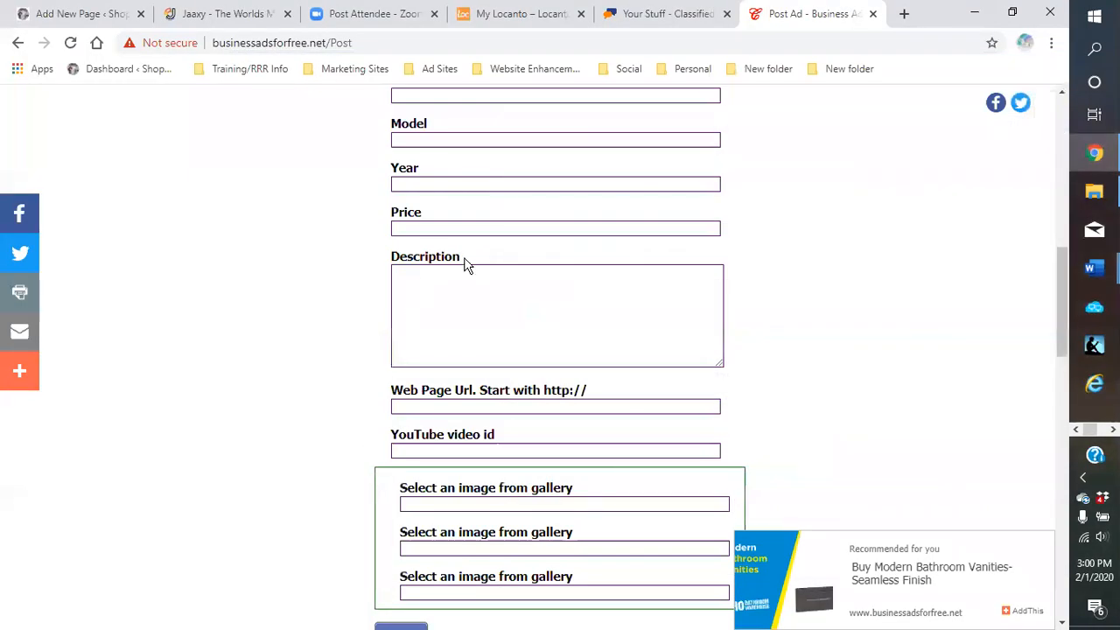
right_click(437, 299)
click(476, 430)
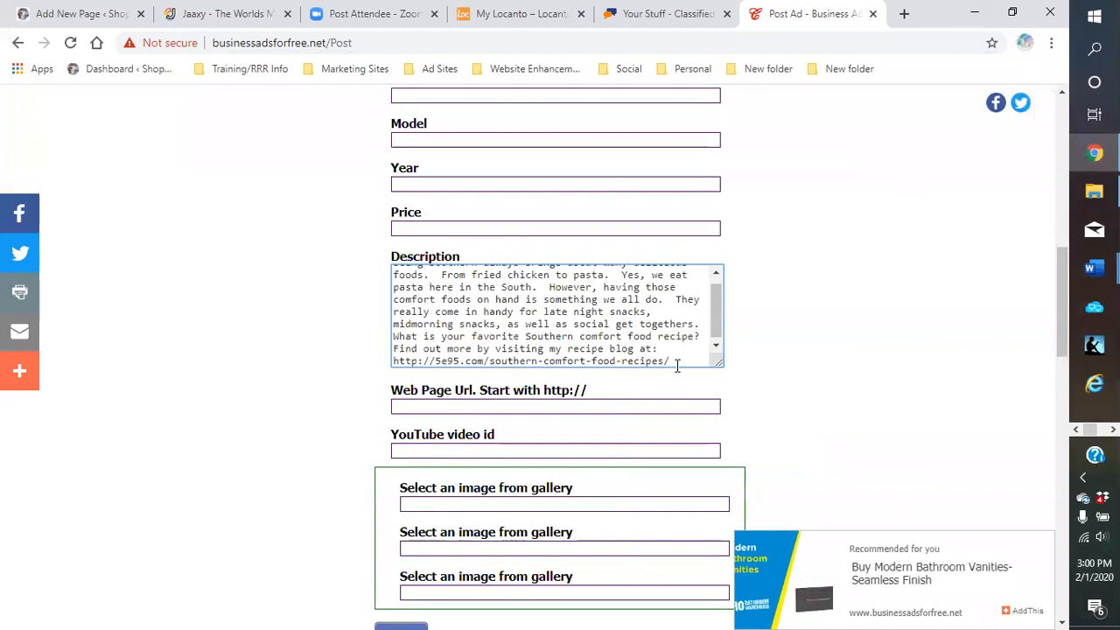
Copy the recipe blog link from the description into the Web Page Url field
drag(677, 363, 379, 398)
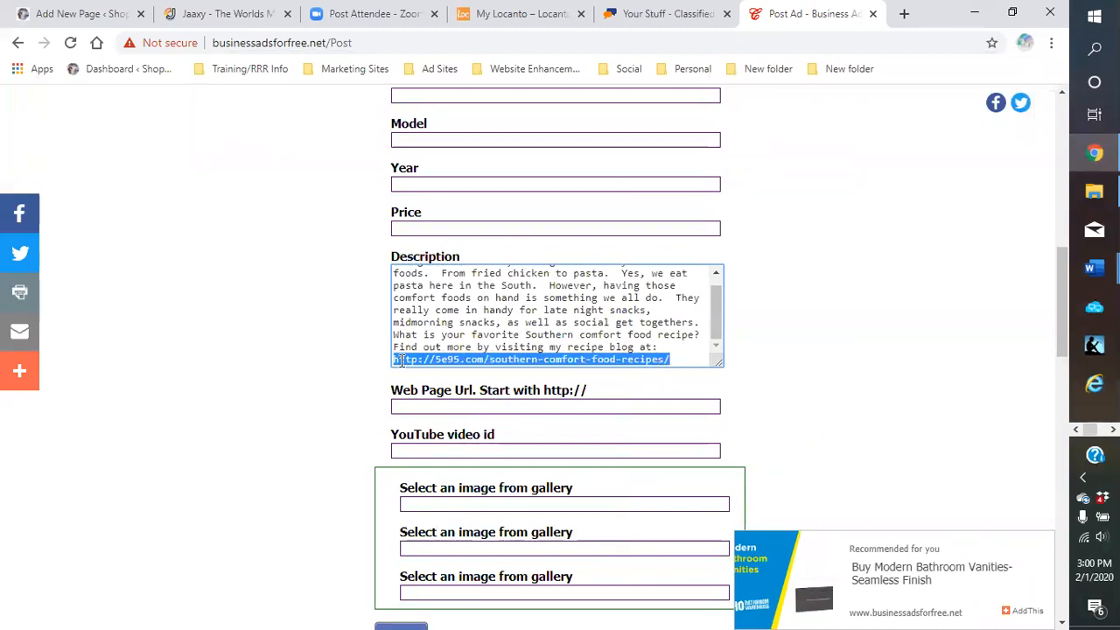
right_click(398, 361)
click(434, 422)
click(447, 407)
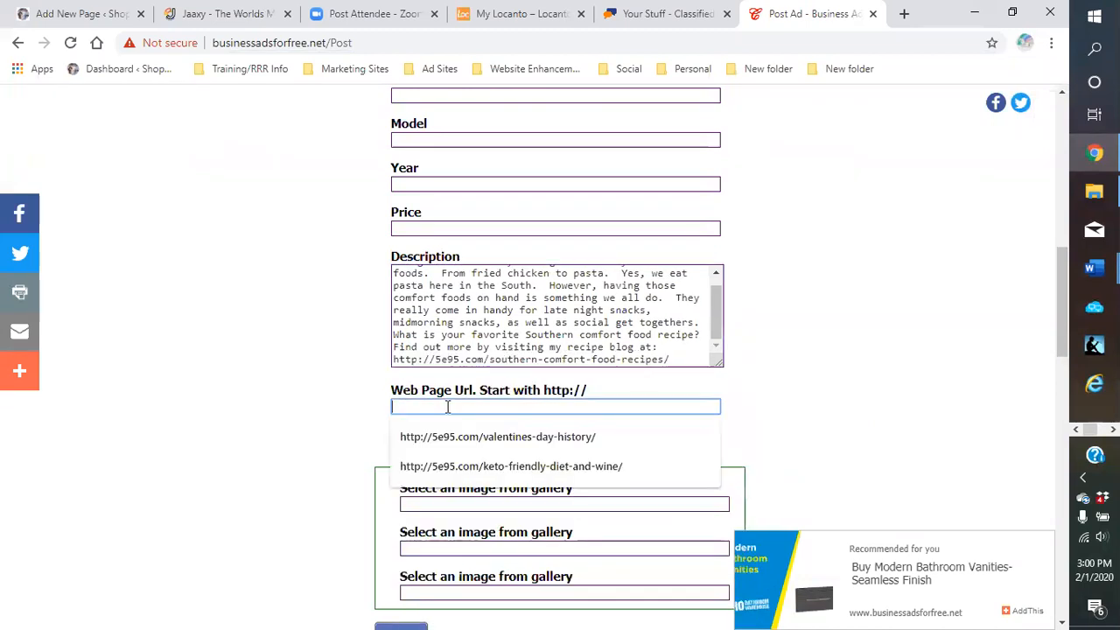
right_click(447, 407)
click(492, 295)
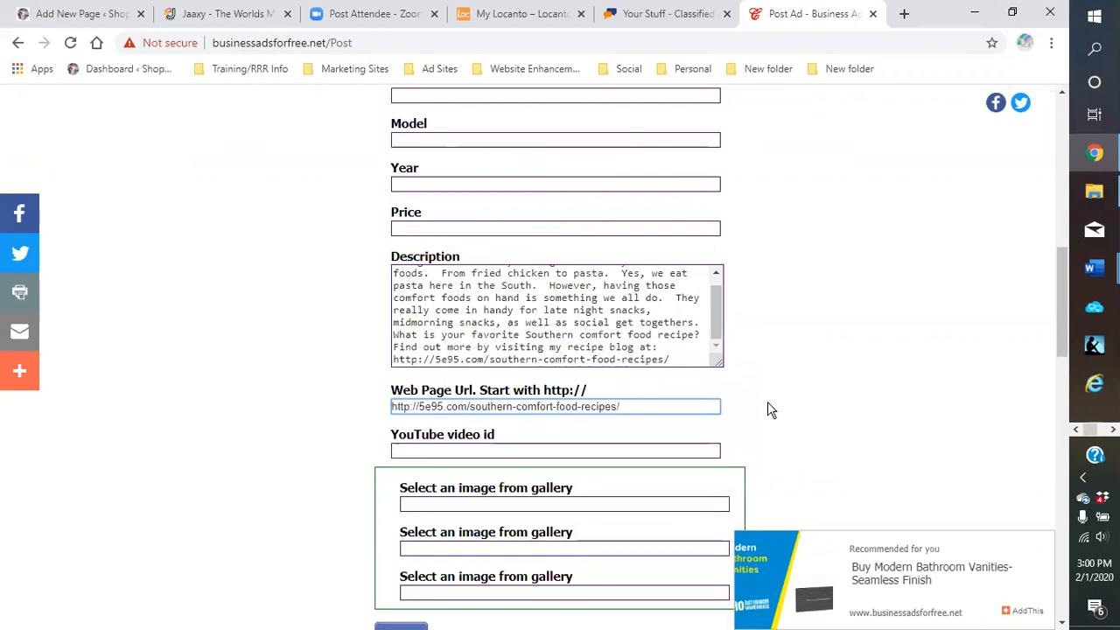
Scroll through the image gallery below the form to review images for the comfort foods ad
scroll(740, 415, down, 3)
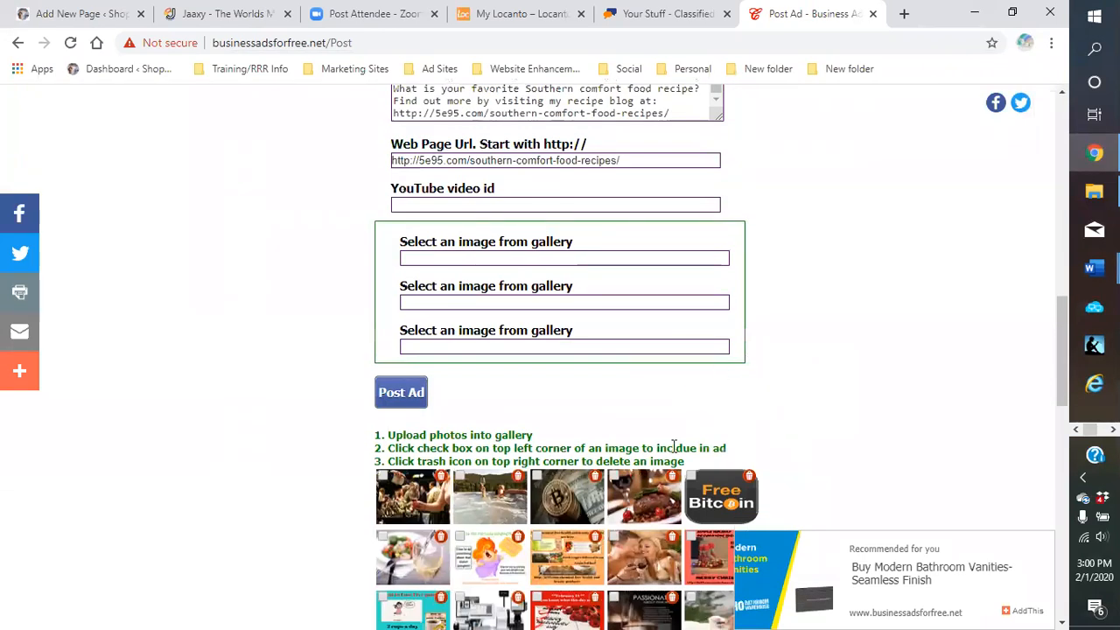
scroll(678, 366, down, 3)
scroll(812, 331, down, 1)
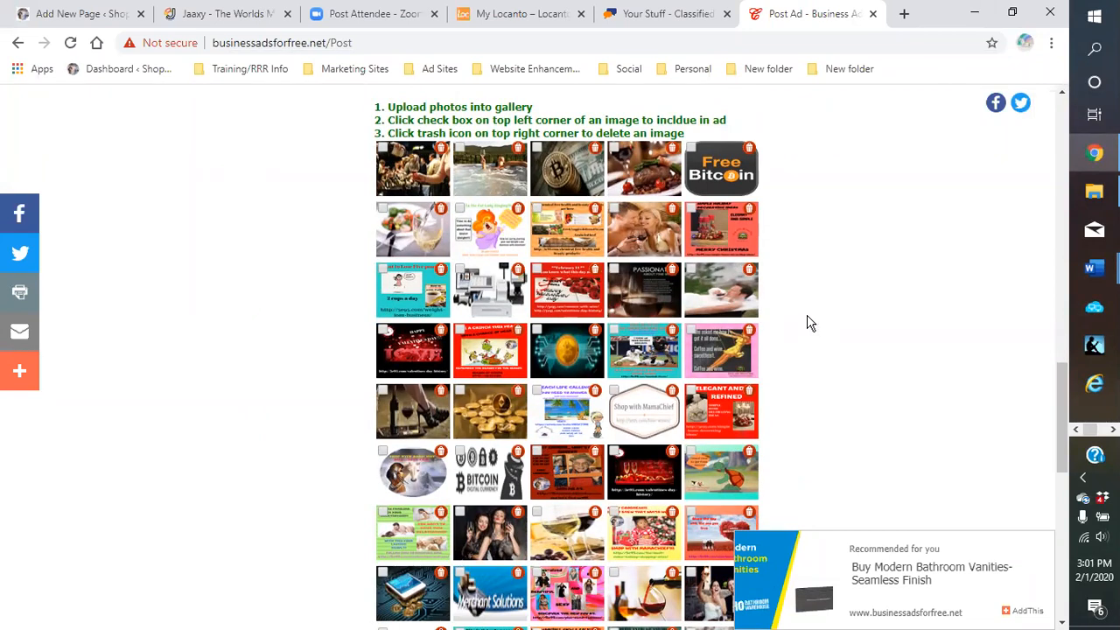
scroll(785, 327, down, 2)
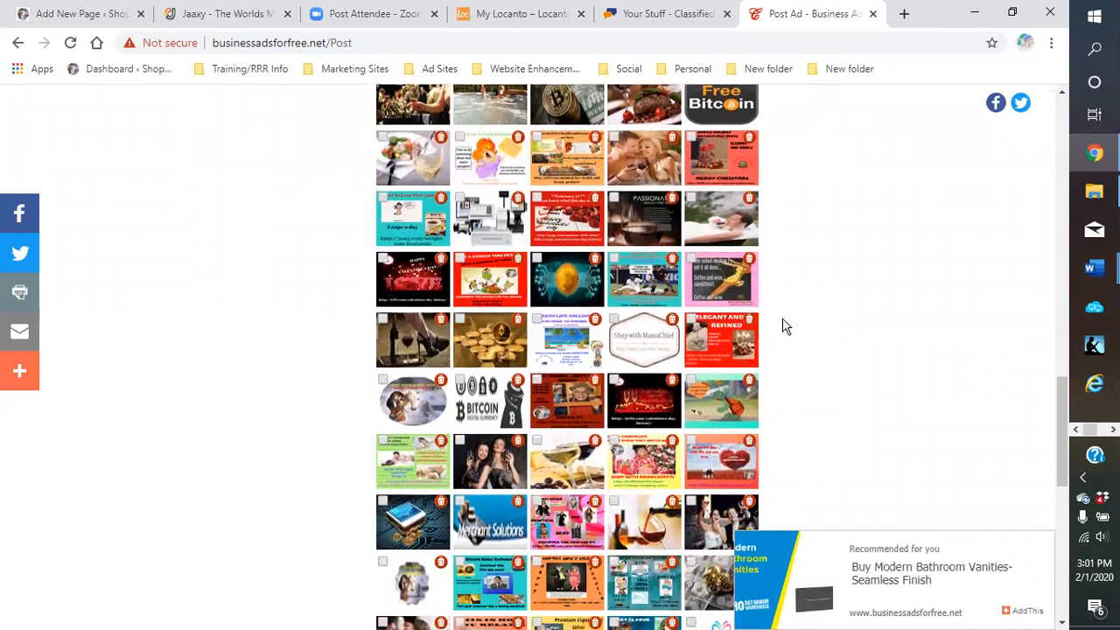
scroll(785, 327, down, 2)
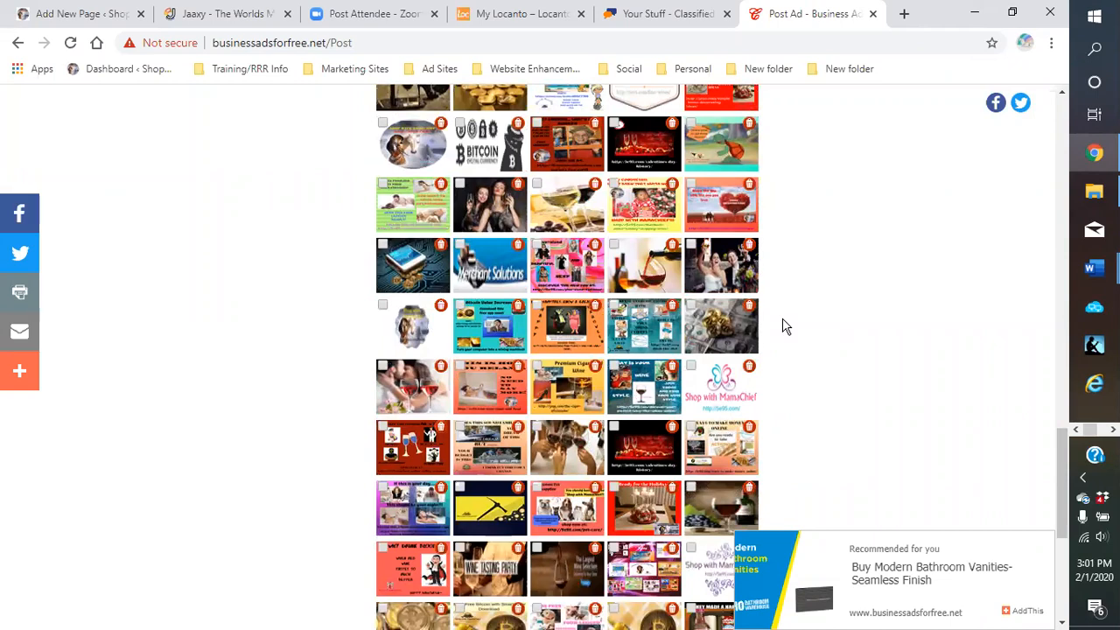
scroll(786, 327, down, 1)
scroll(781, 327, up, 3)
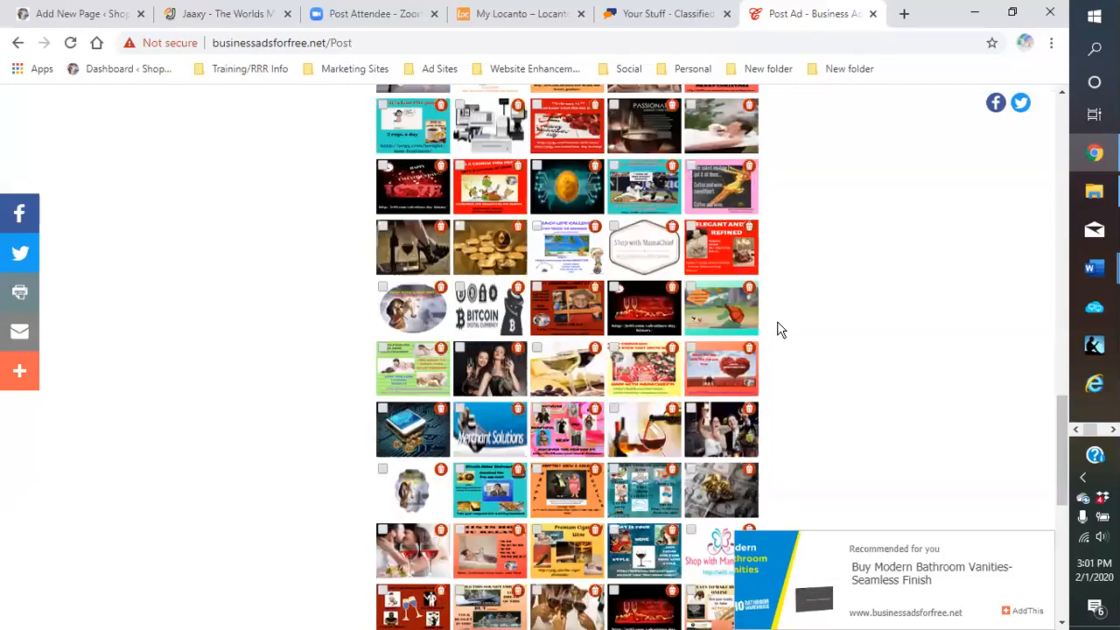
scroll(521, 254, up, 2)
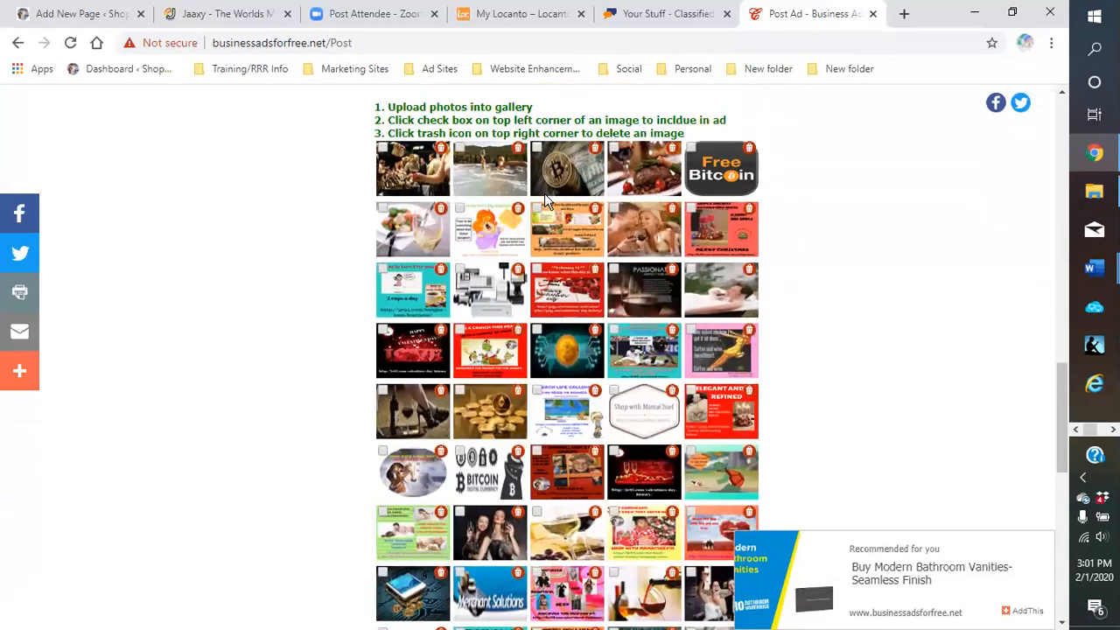
scroll(843, 461, down, 5)
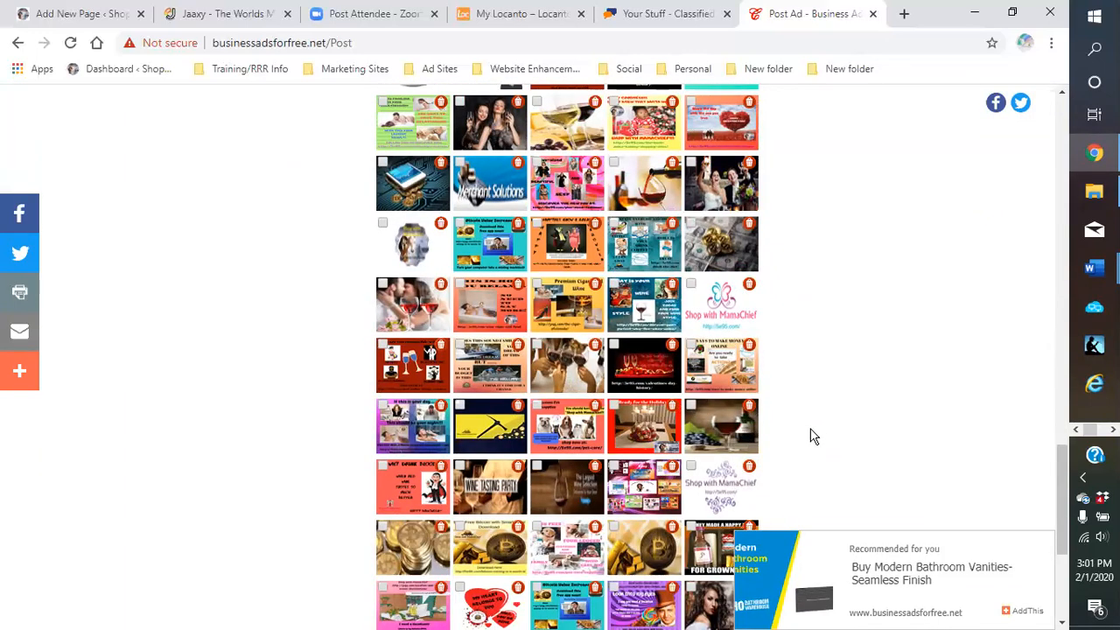
scroll(804, 415, down, 1)
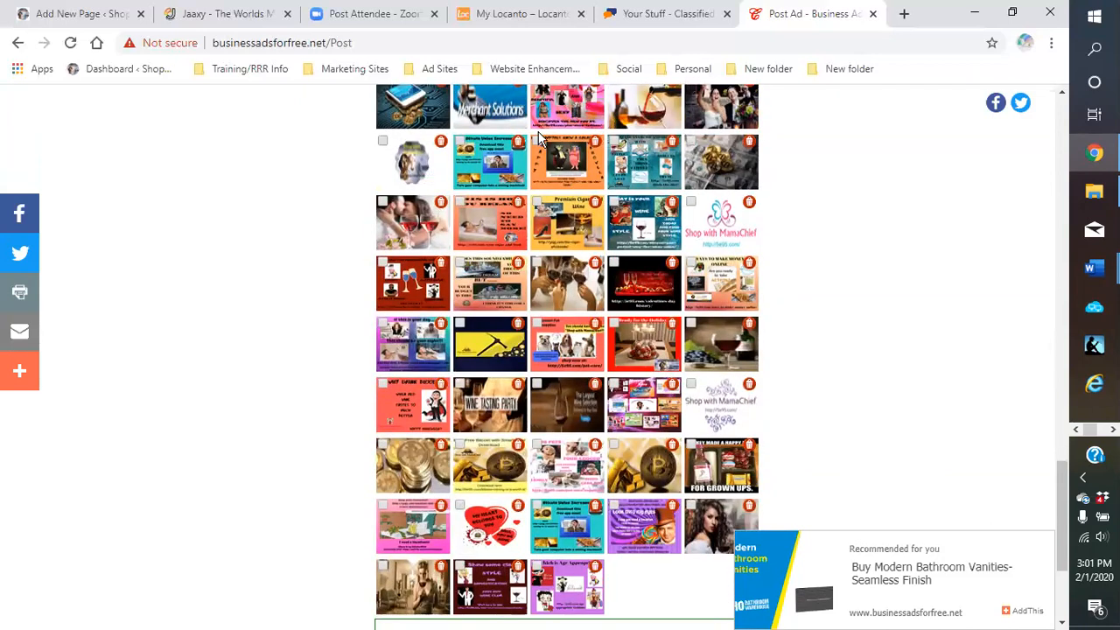
scroll(523, 270, down, 1)
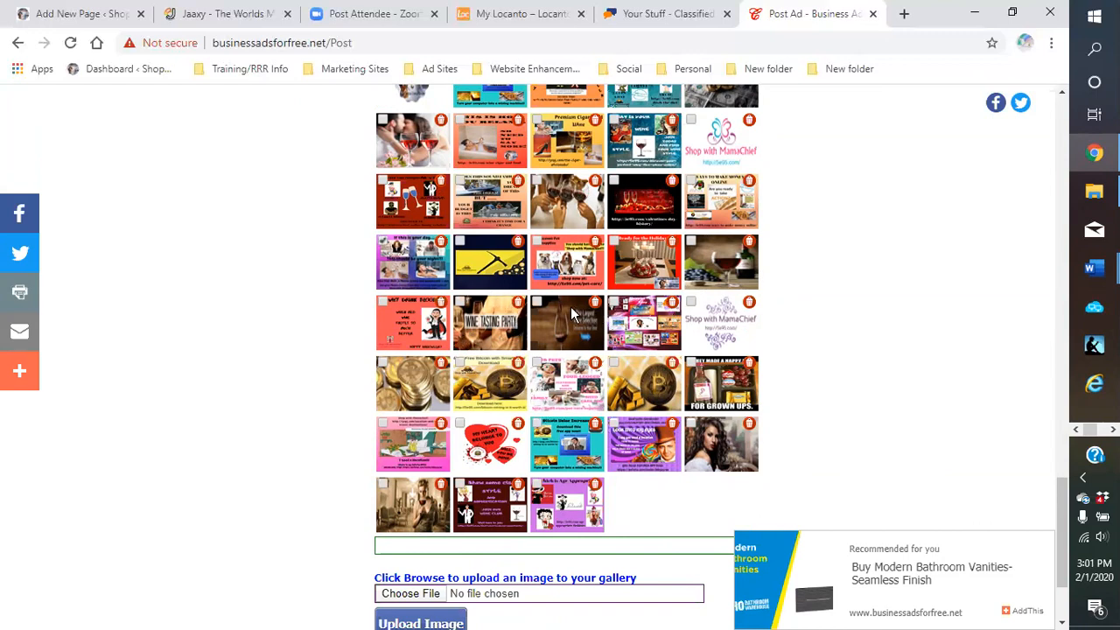
scroll(570, 311, up, 1)
scroll(568, 315, up, 1)
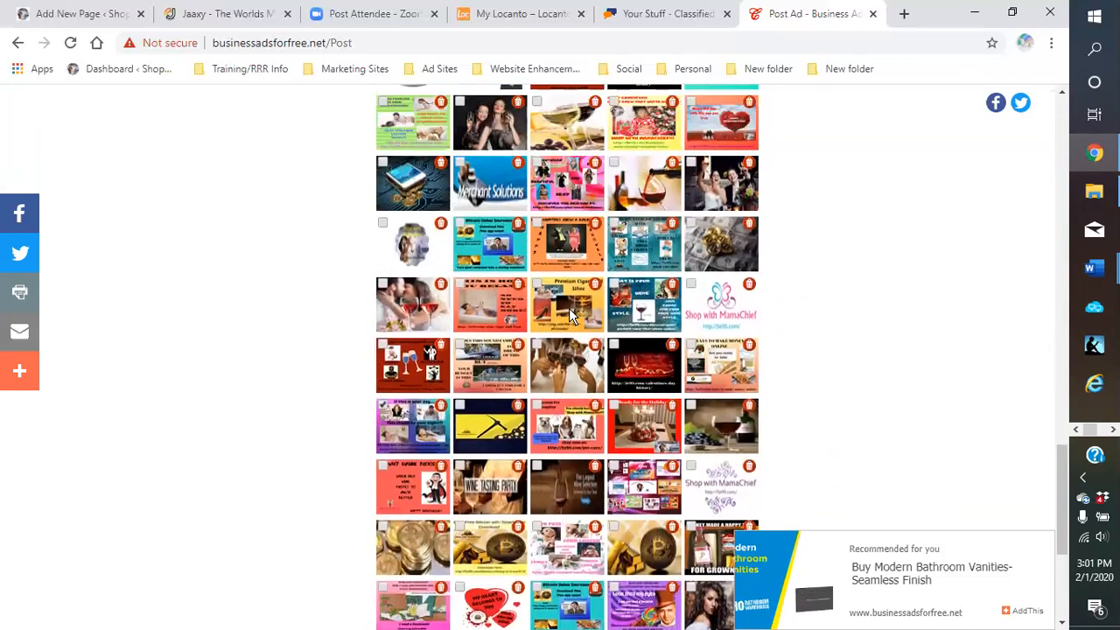
scroll(569, 315, up, 1)
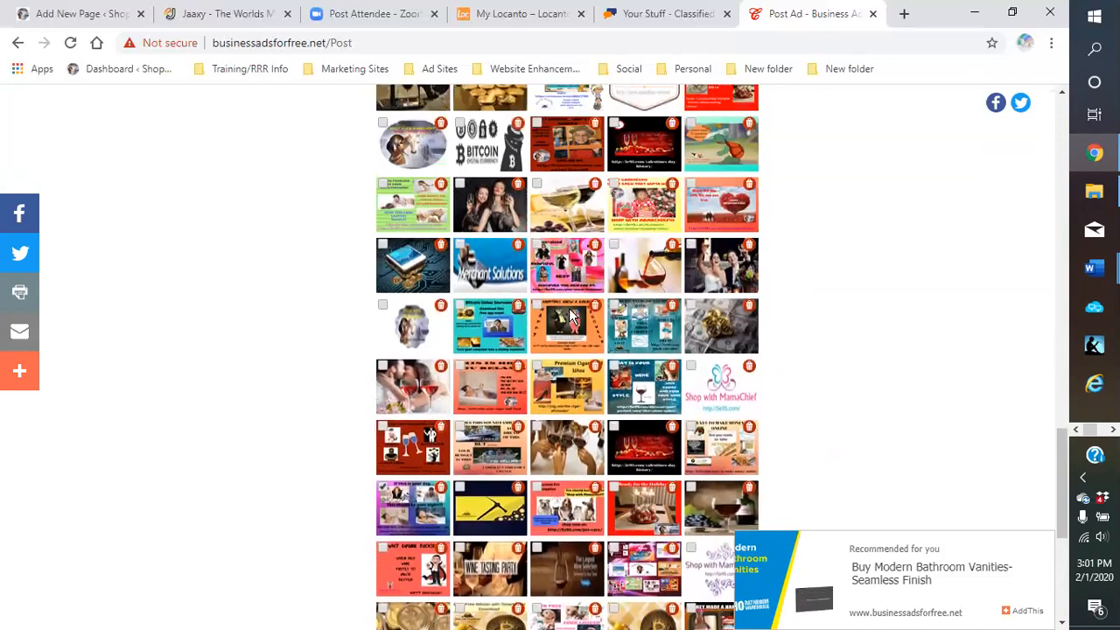
scroll(570, 315, up, 2)
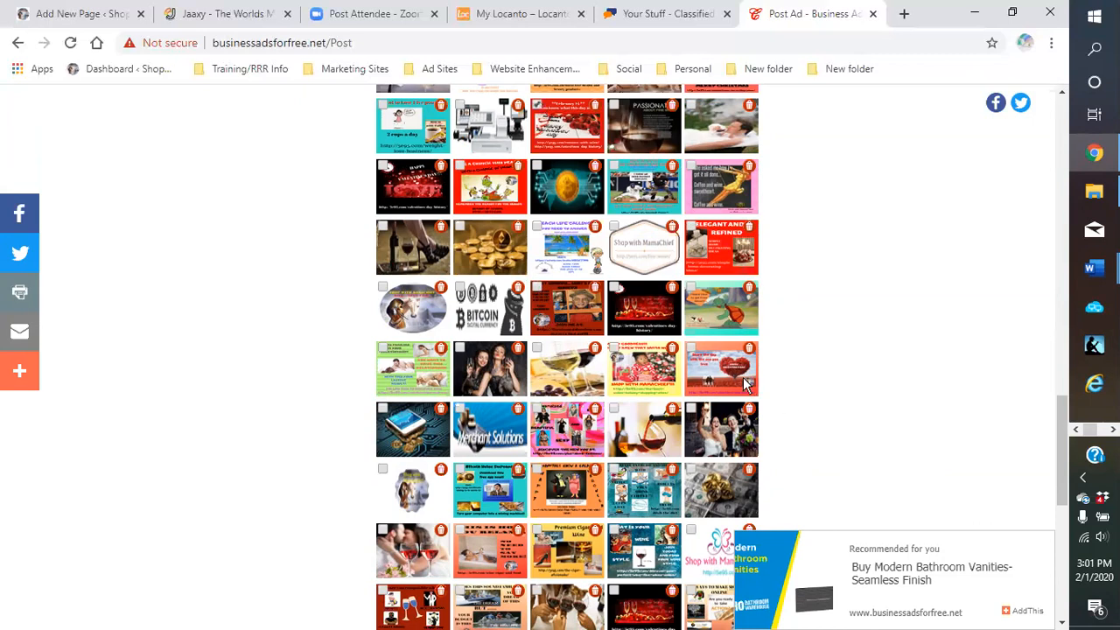
scroll(452, 255, up, 3)
Post the Comfort Foods For Any Occasion ad and scroll down its Miscellaneous, United States confirmation
click(389, 149)
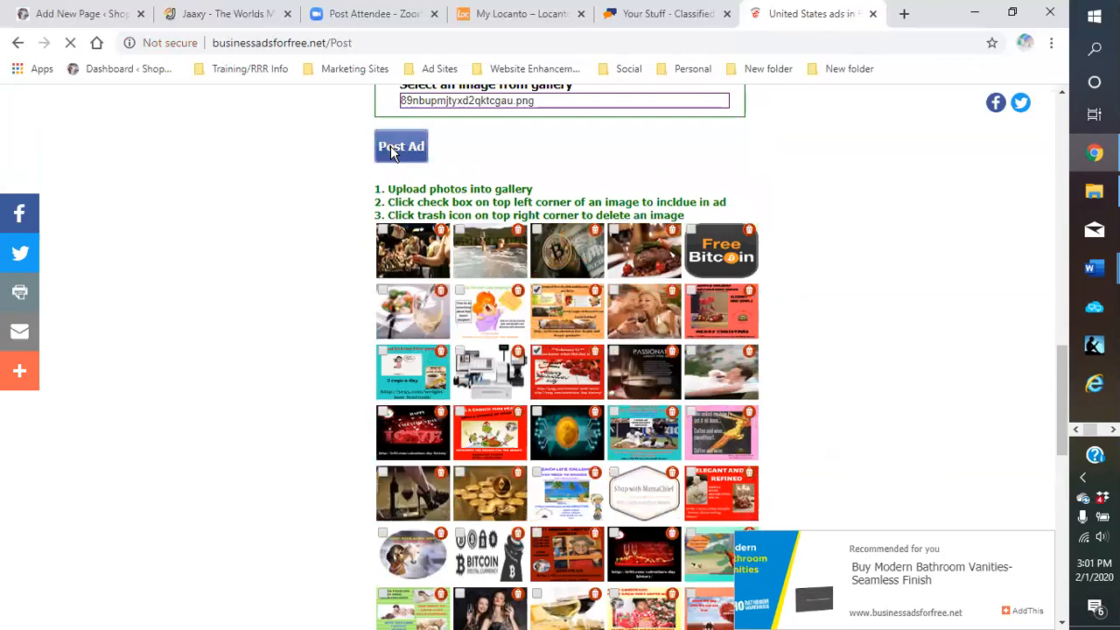
scroll(692, 387, down, 3)
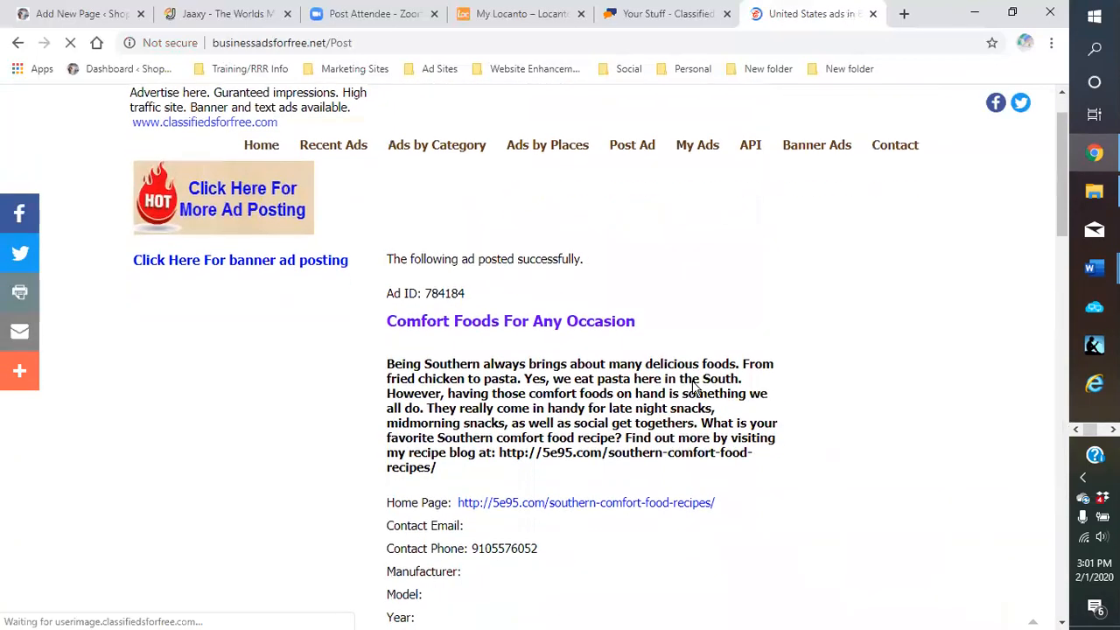
scroll(602, 272, down, 6)
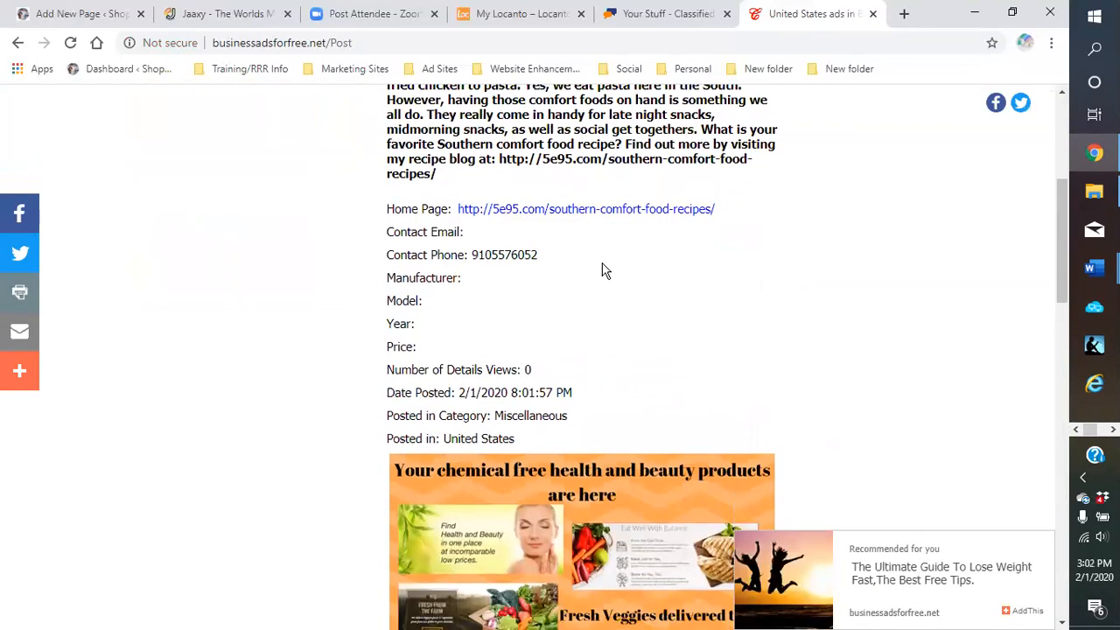
scroll(603, 272, down, 4)
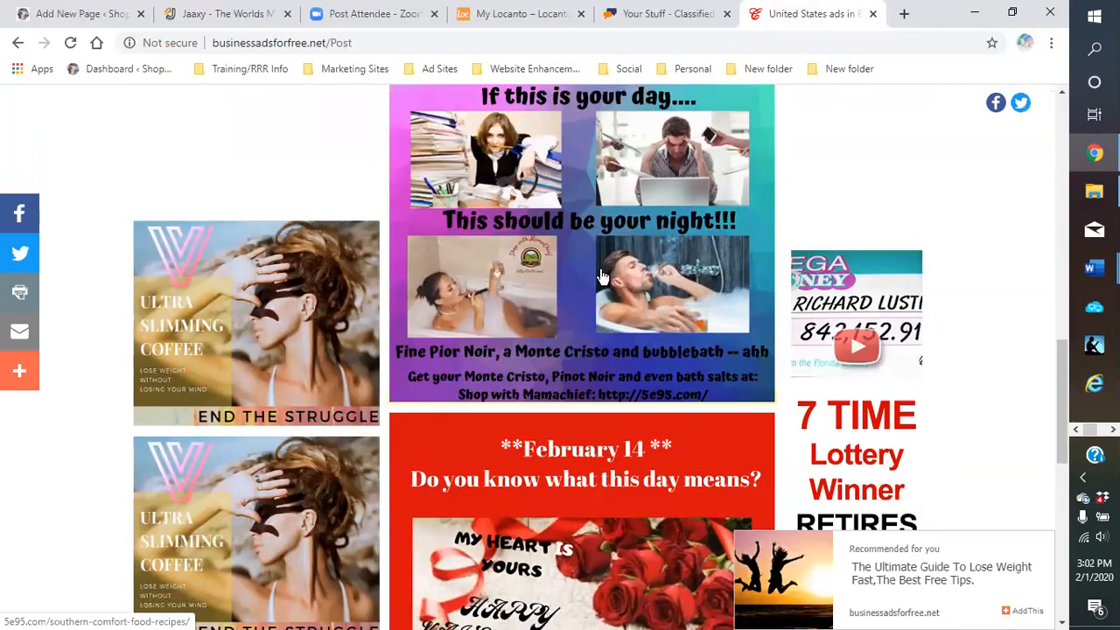
scroll(602, 278, down, 4)
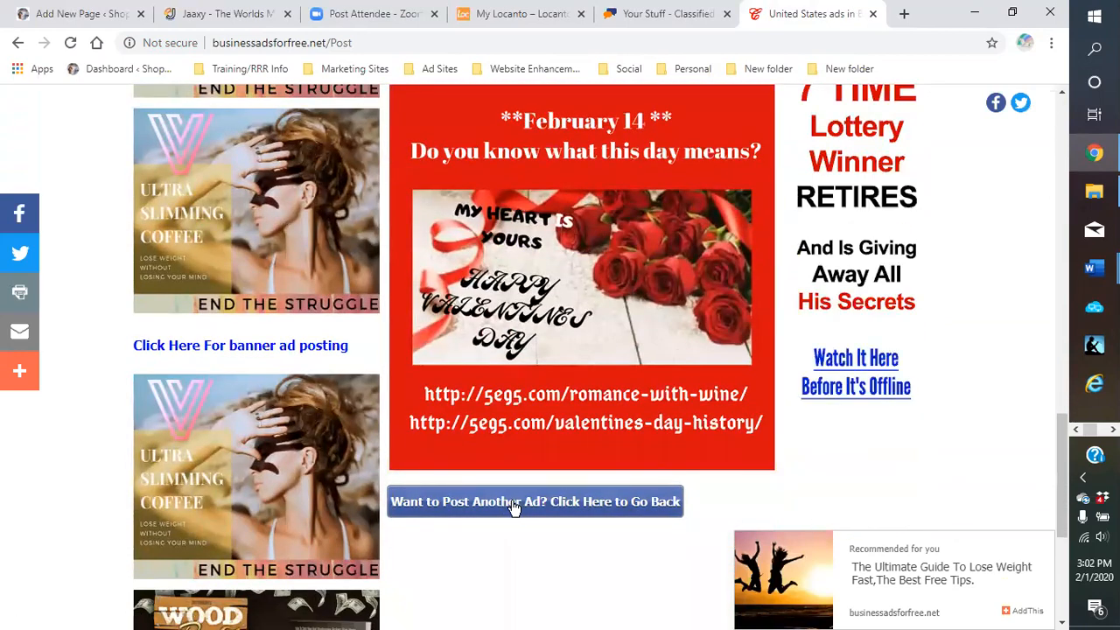
Repost the comfort foods ad with the US State set to Alabama
click(519, 505)
scroll(805, 407, down, 1)
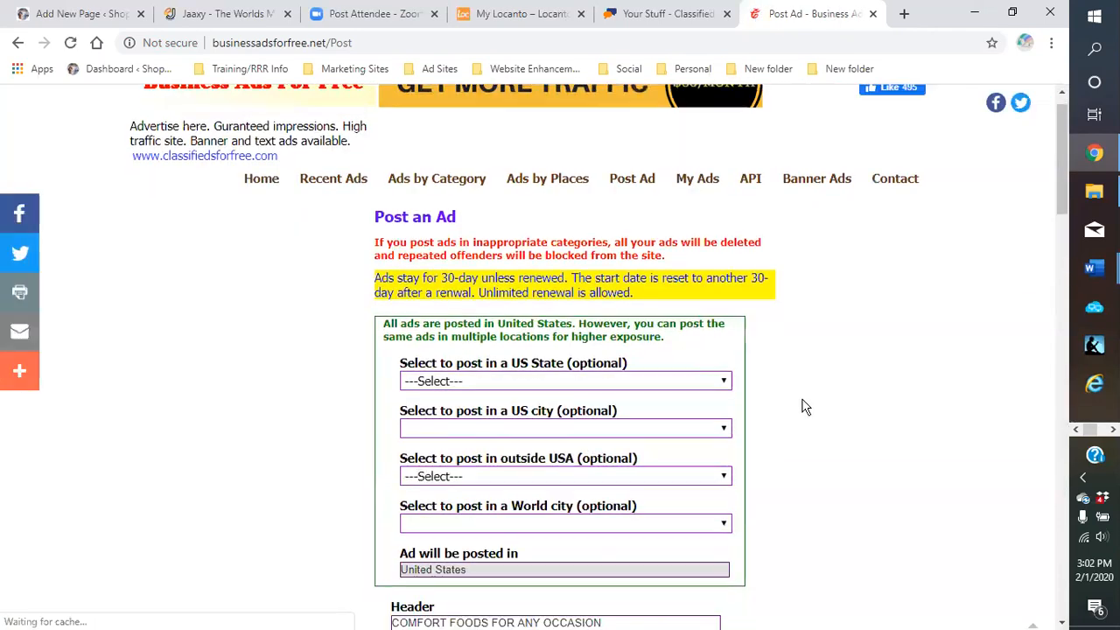
scroll(806, 407, down, 3)
scroll(715, 230, up, 1)
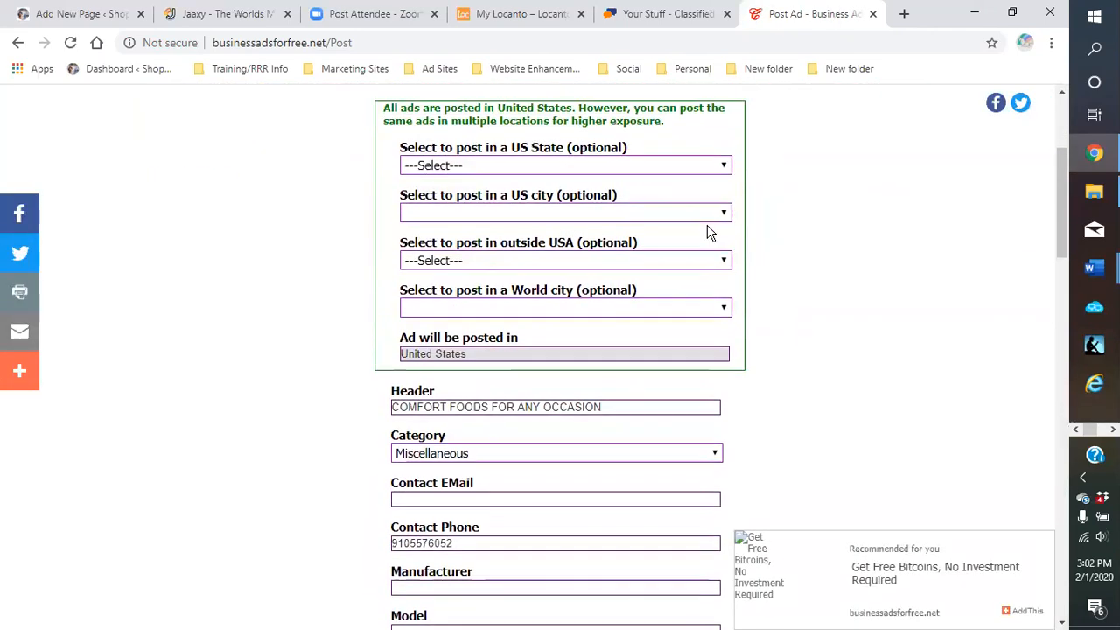
click(724, 166)
click(603, 205)
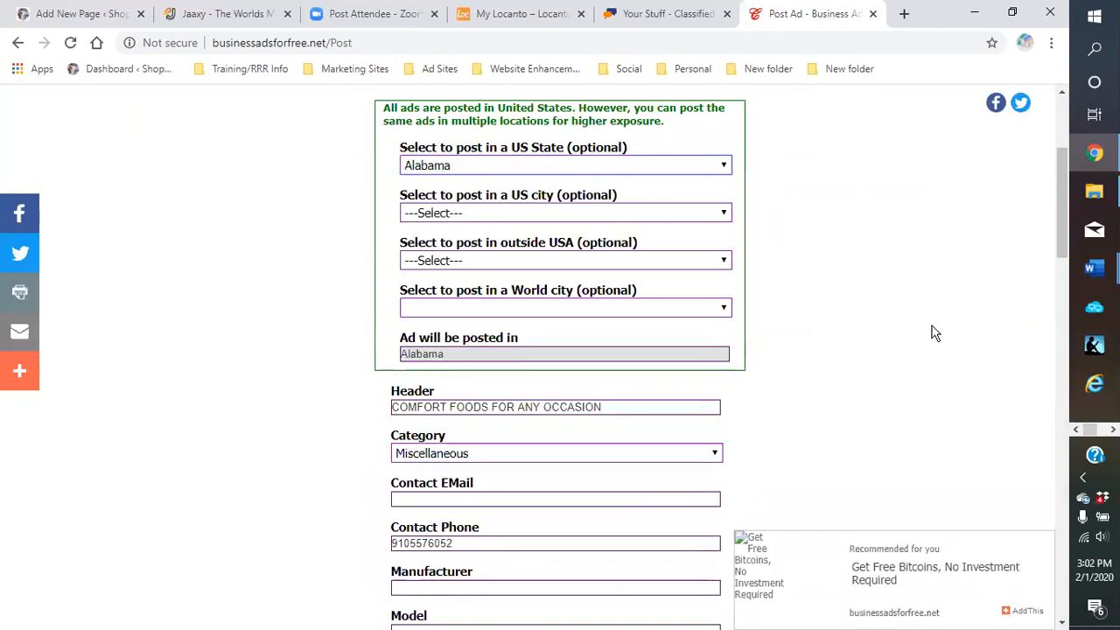
scroll(935, 332, down, 10)
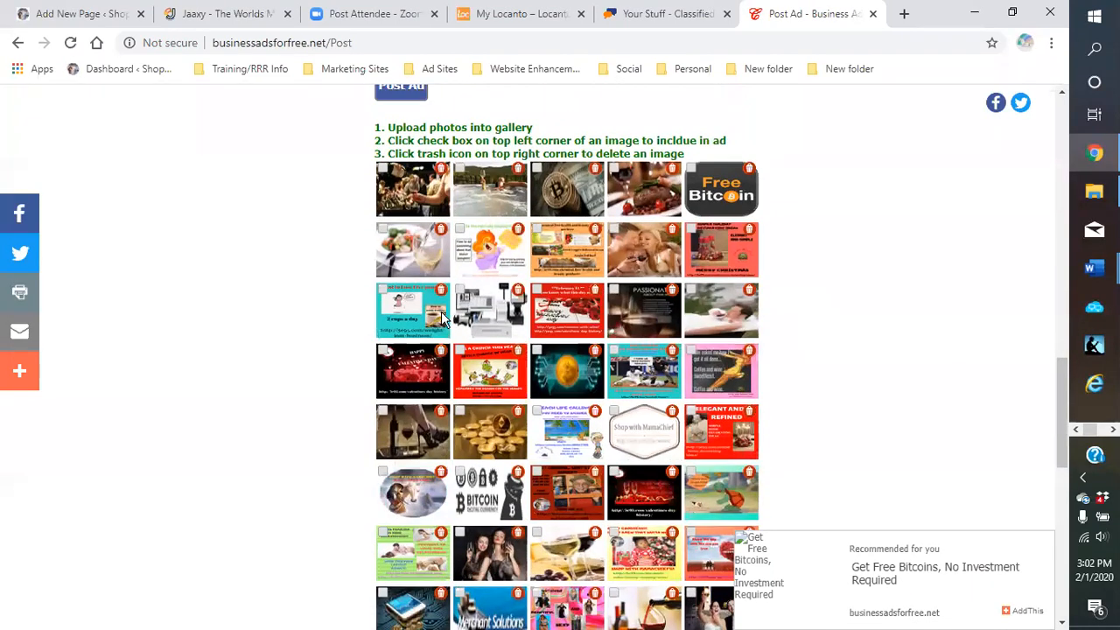
scroll(441, 311, up, 4)
click(426, 478)
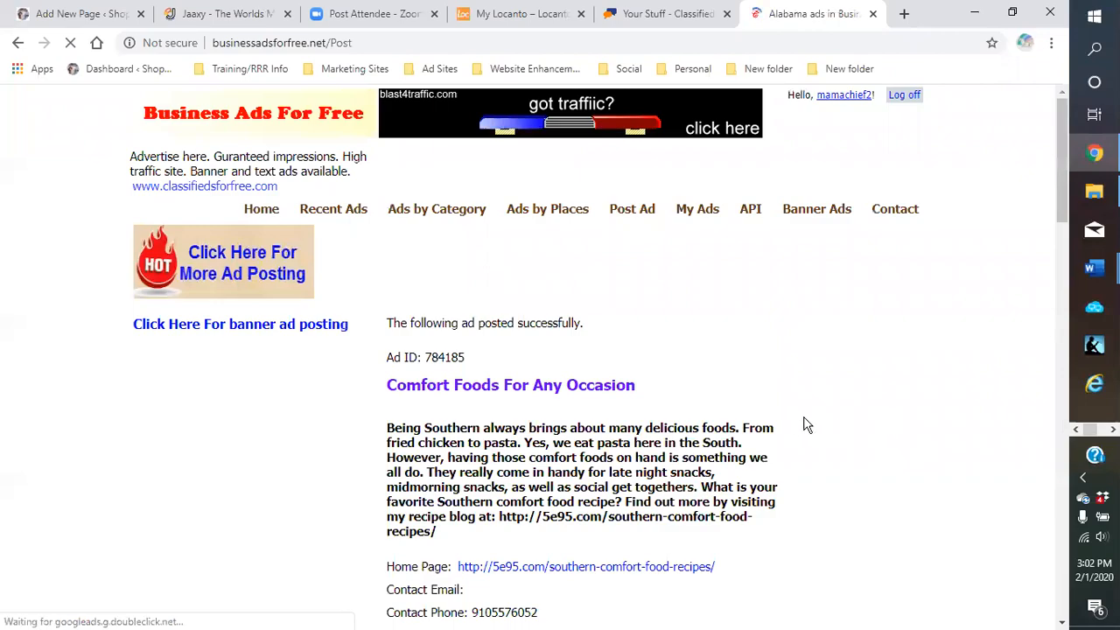
Post another copy of the comfort foods ad targeted to California
scroll(806, 424, down, 12)
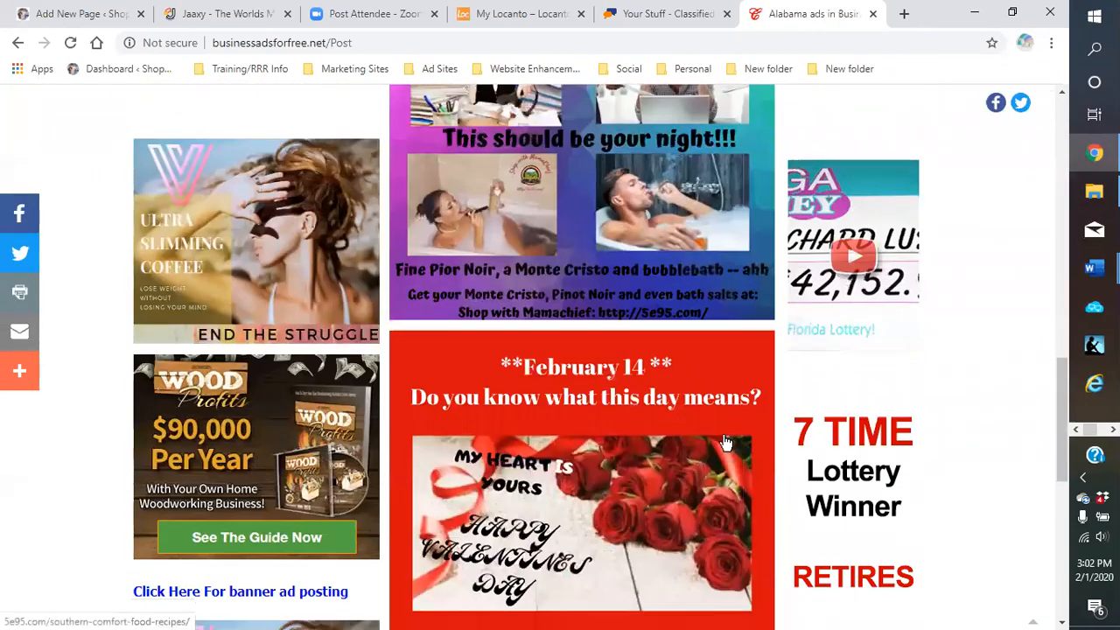
scroll(700, 451, down, 5)
click(547, 341)
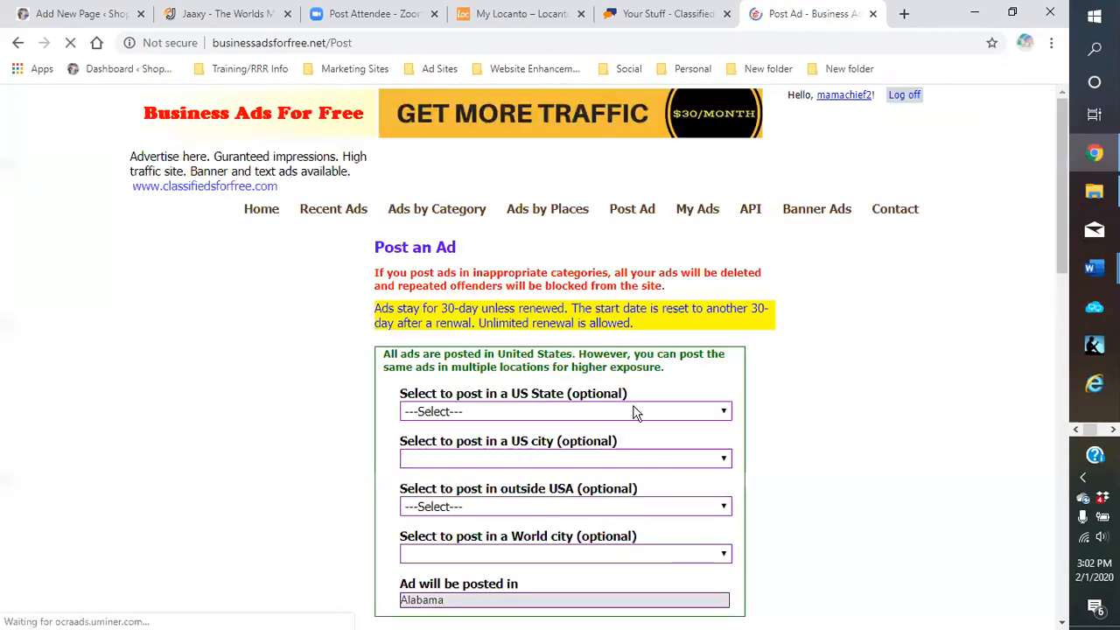
scroll(691, 393, down, 1)
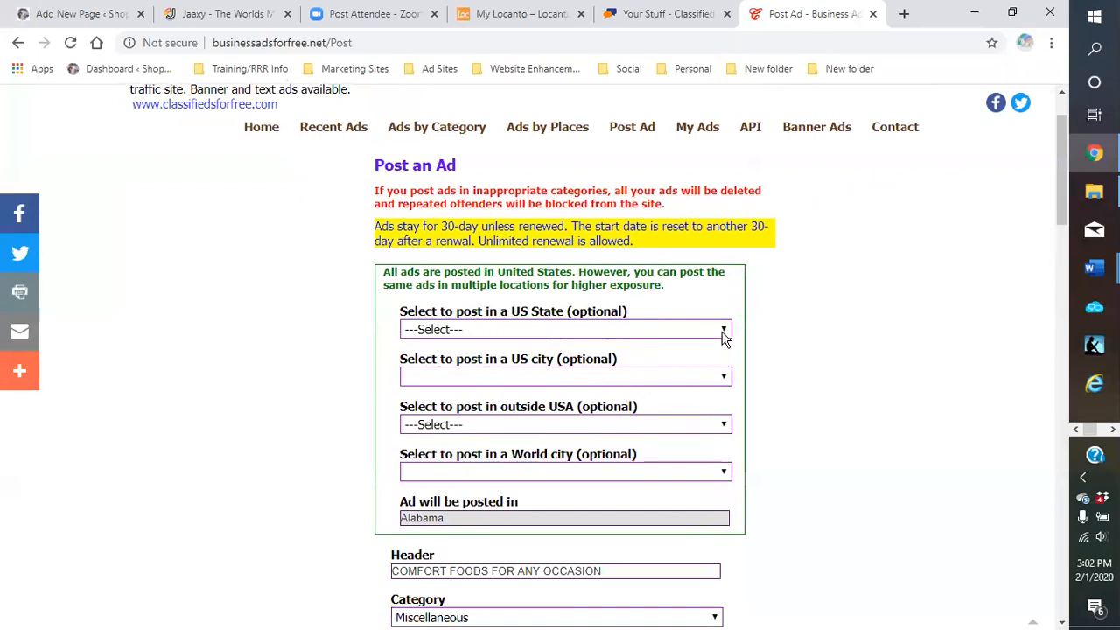
click(723, 331)
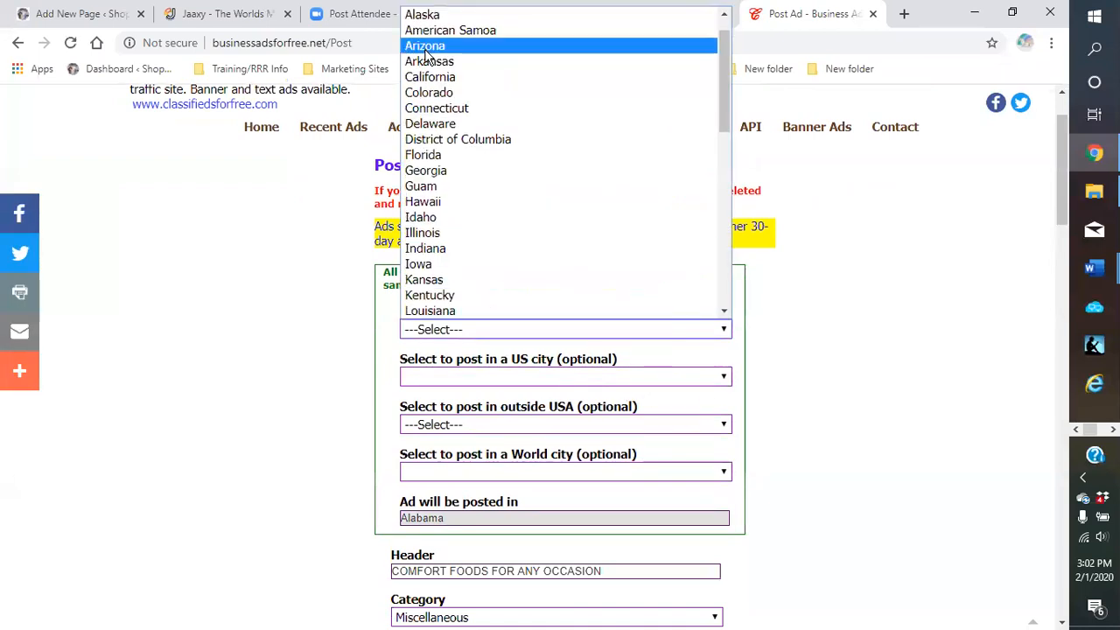
click(429, 77)
scroll(728, 438, down, 8)
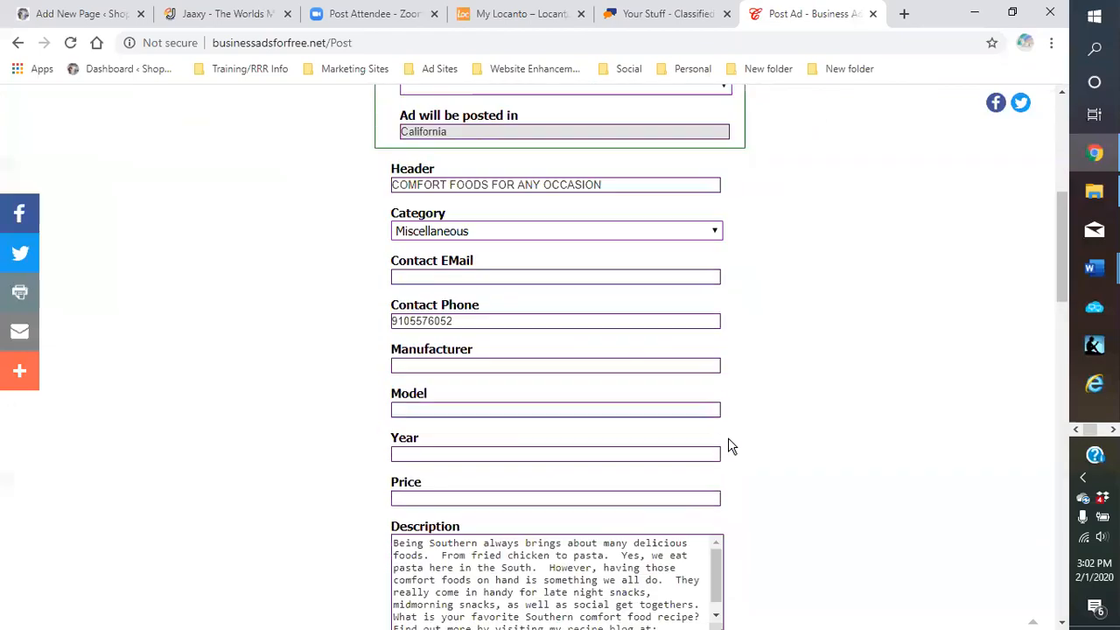
scroll(726, 435, down, 3)
click(420, 312)
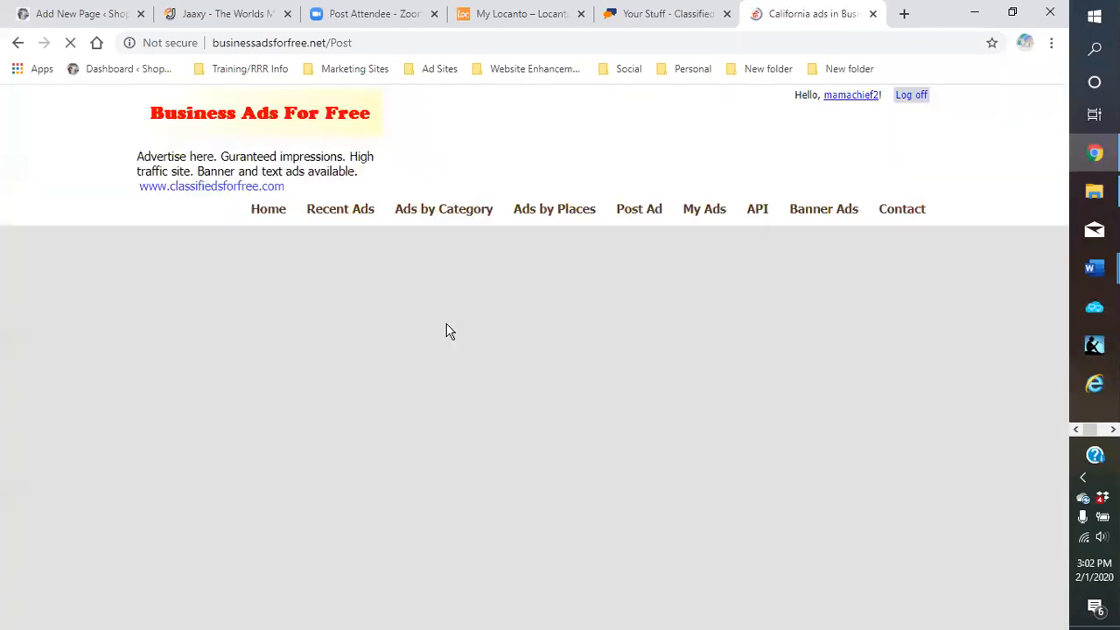
Post the ad again with state California and city Anaheim
scroll(718, 369, down, 15)
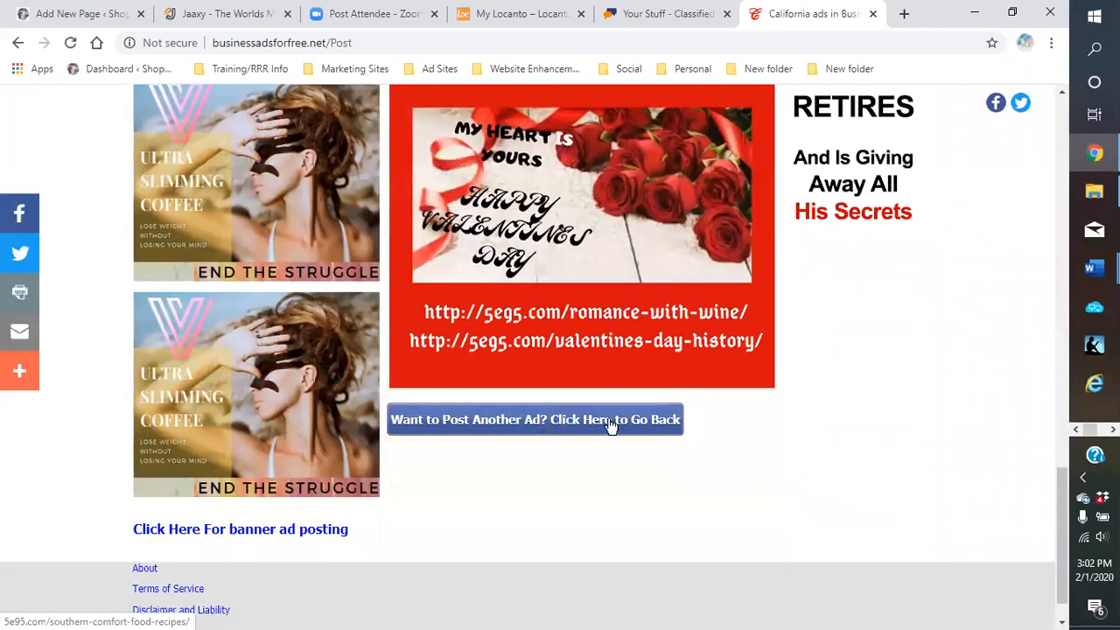
click(610, 422)
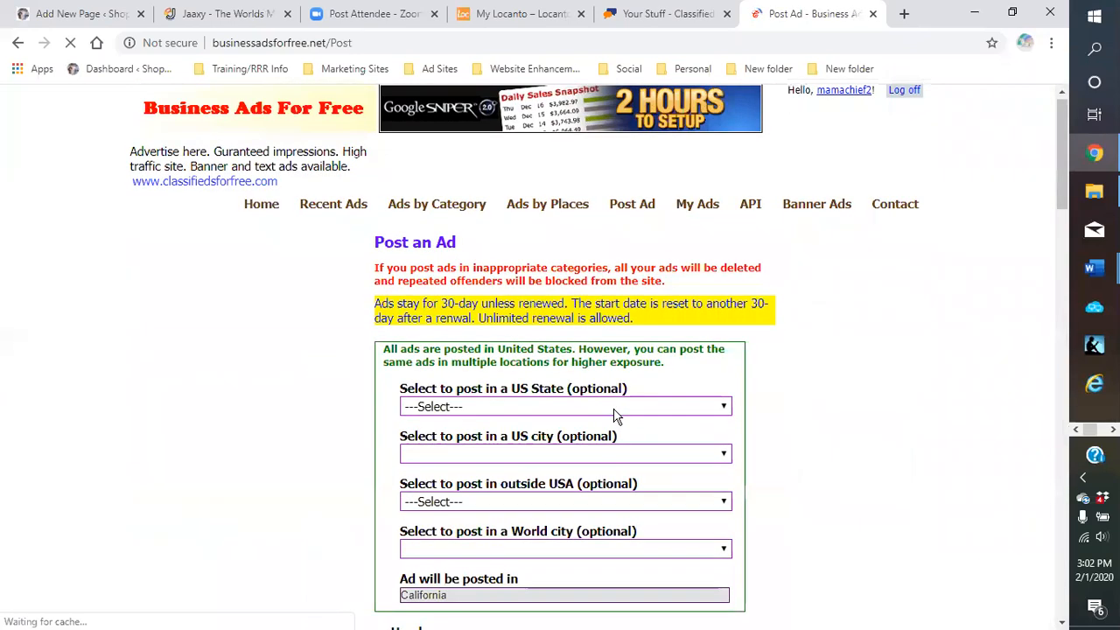
scroll(604, 412, down, 3)
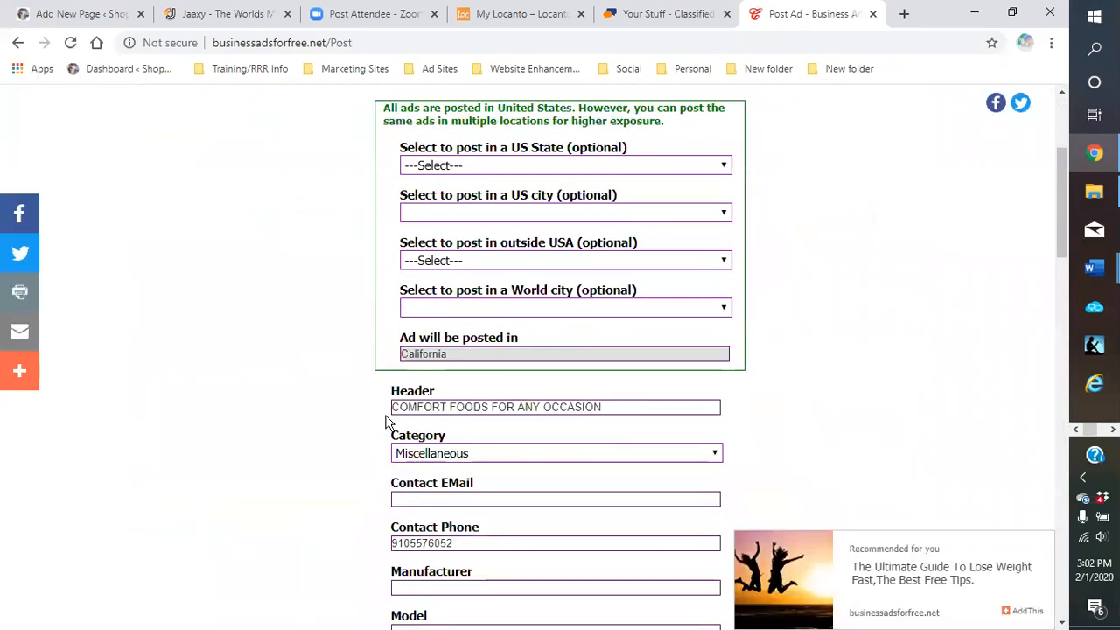
scroll(603, 424, up, 1)
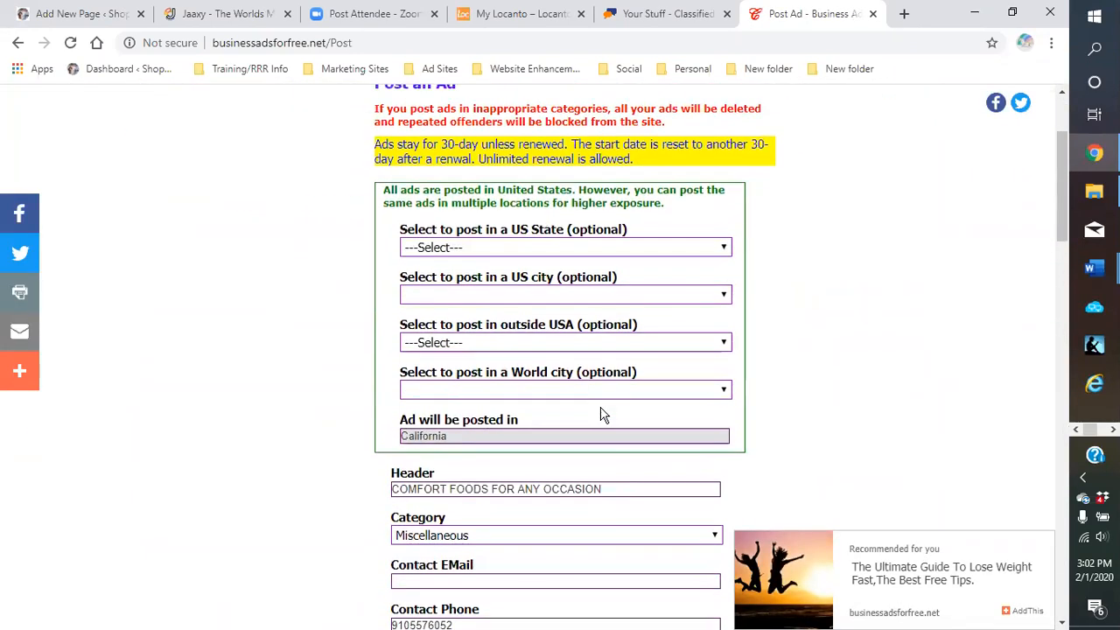
click(725, 248)
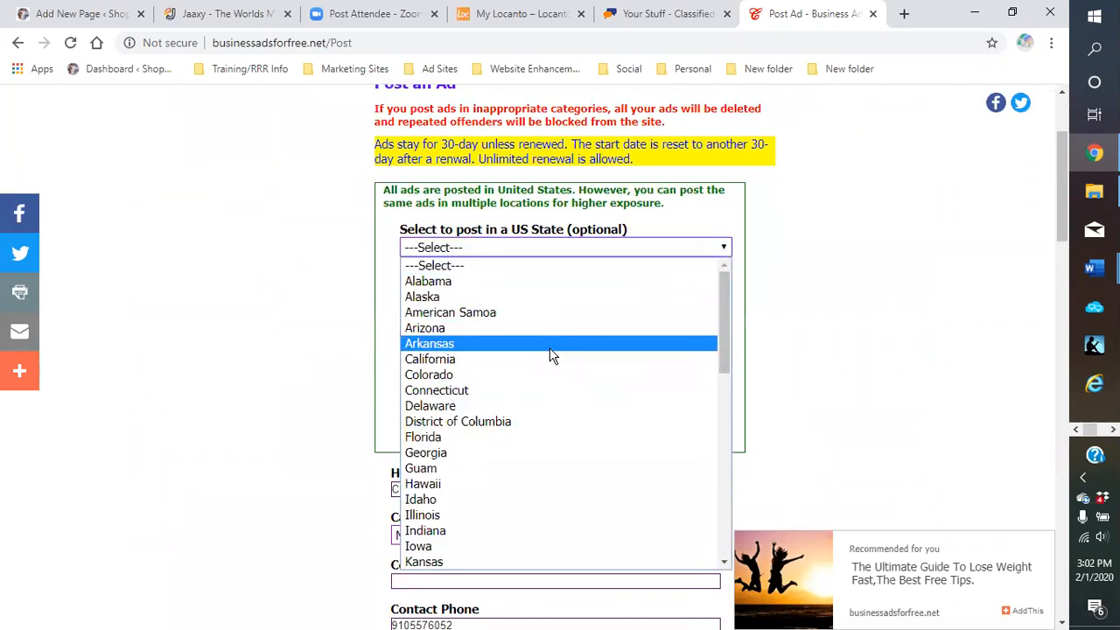
click(529, 359)
click(722, 298)
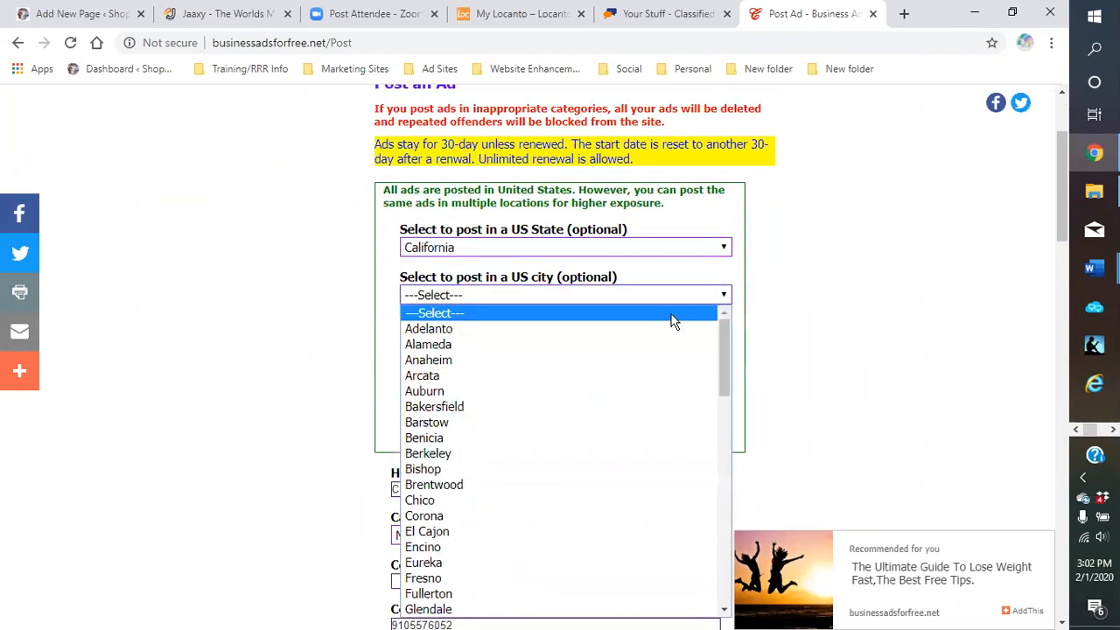
click(498, 361)
scroll(831, 363, down, 10)
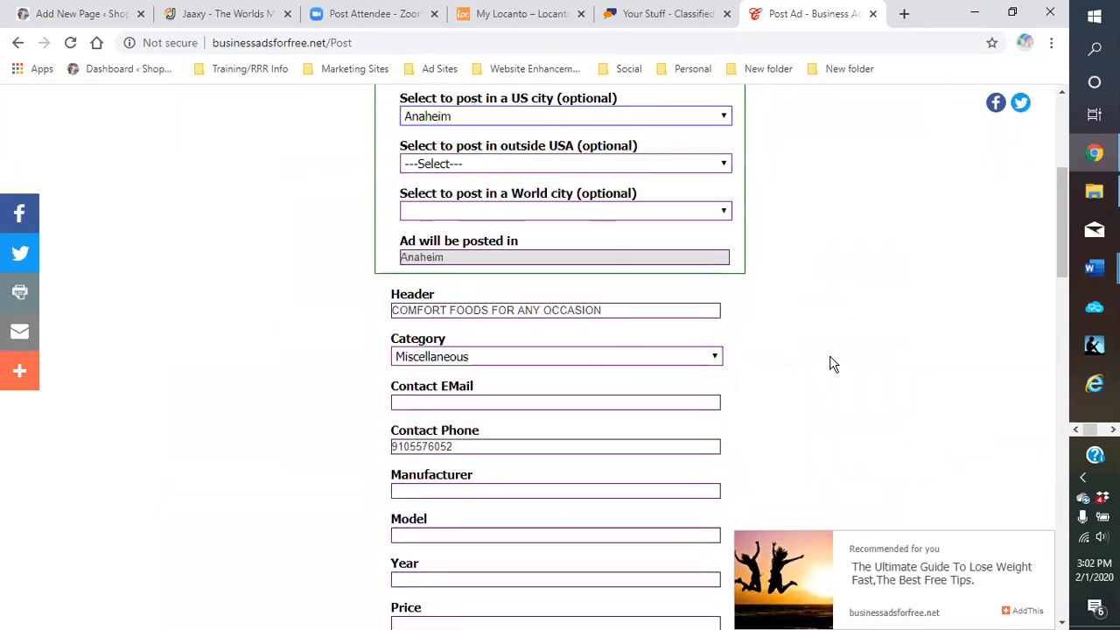
click(418, 398)
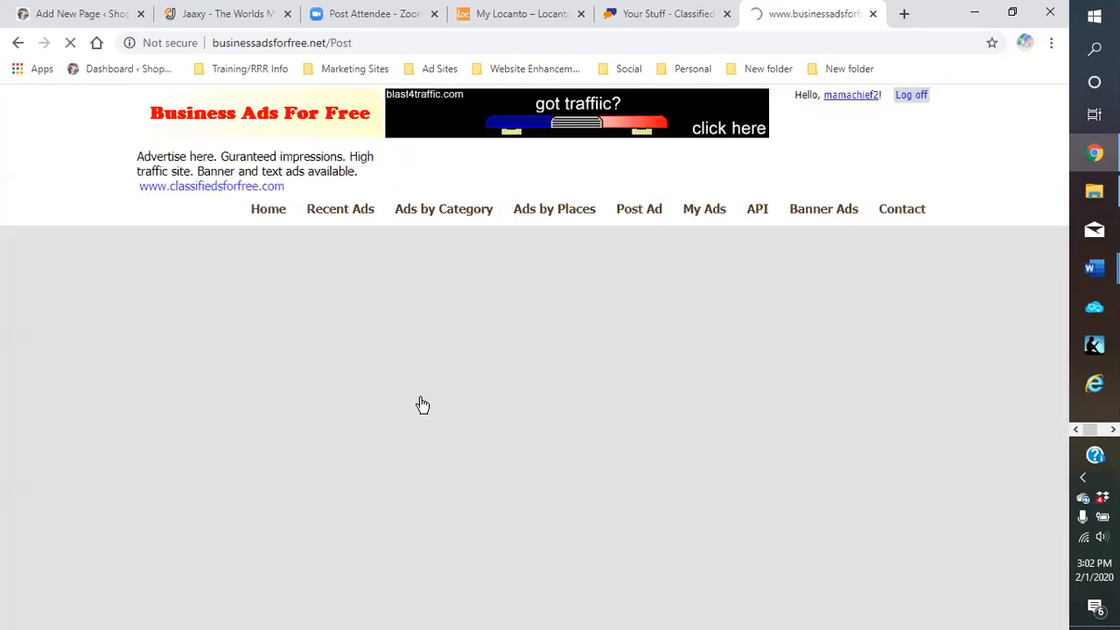
Post the comfort foods ad targeted to Bakersfield, California
scroll(699, 378, down, 15)
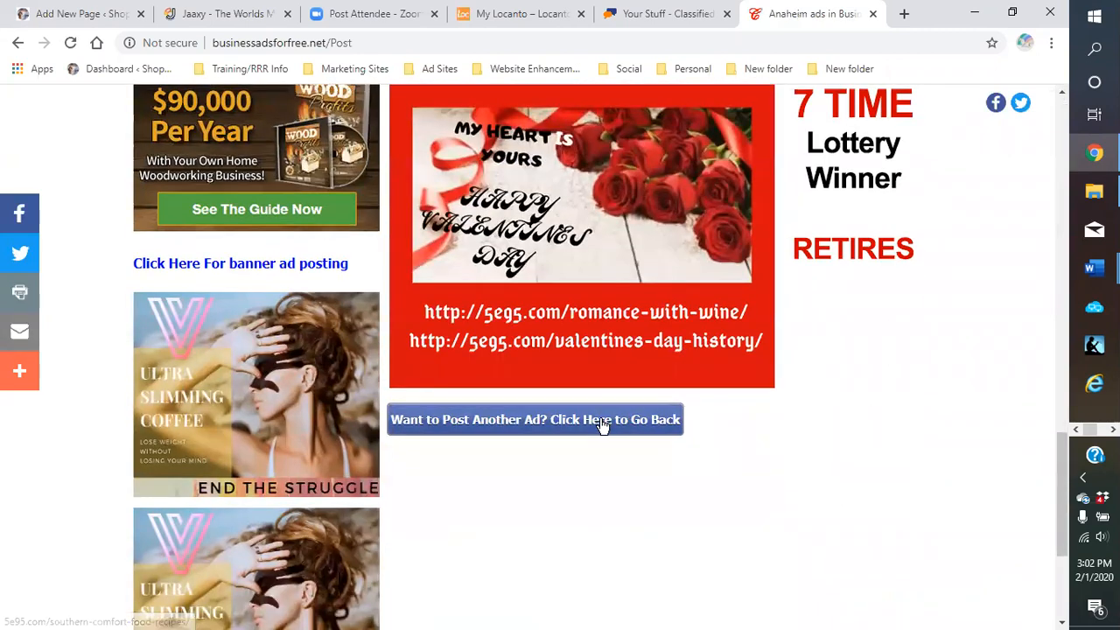
click(604, 424)
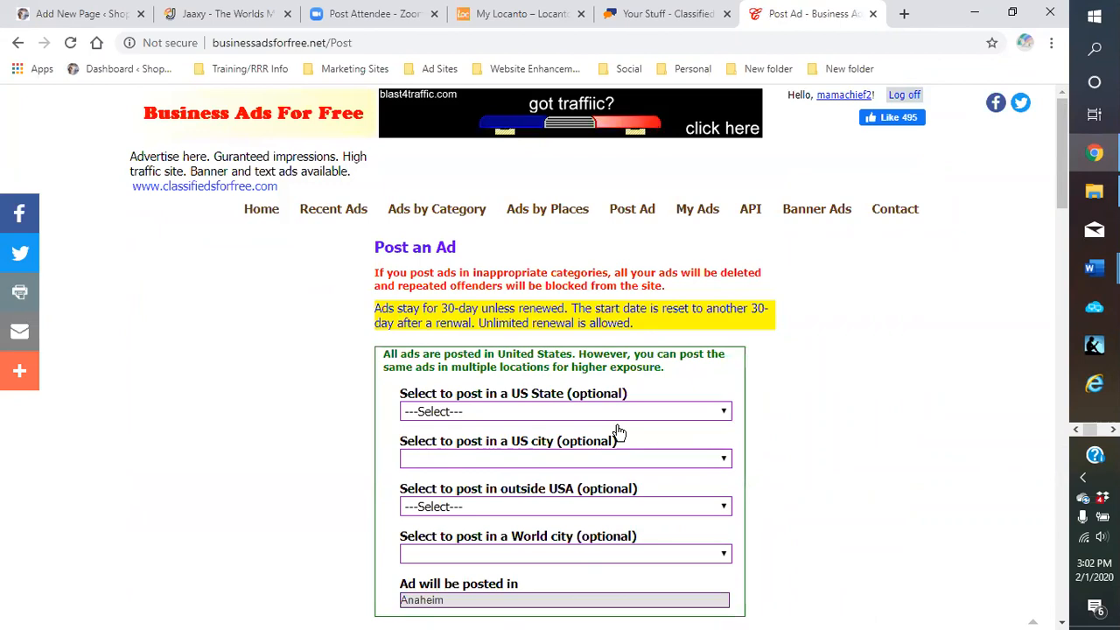
scroll(595, 446, down, 2)
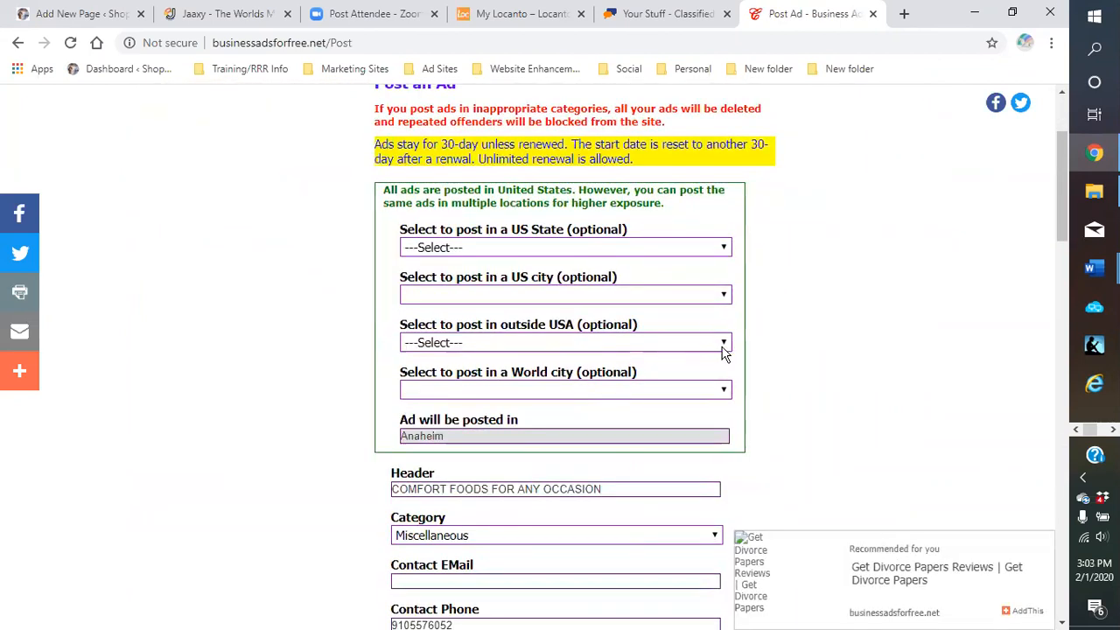
click(723, 348)
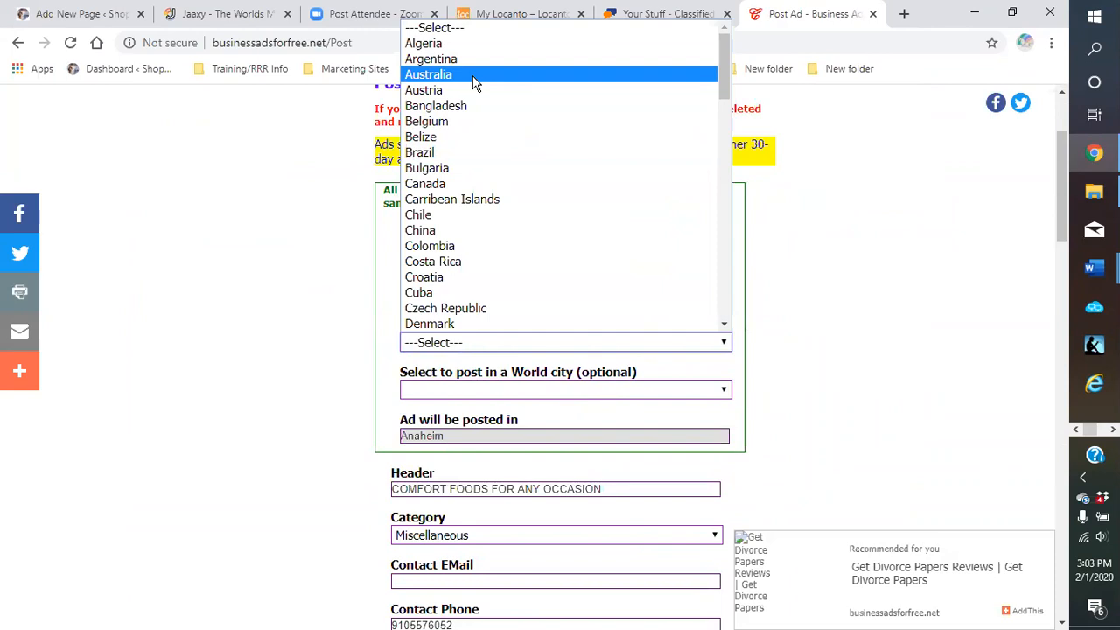
click(812, 311)
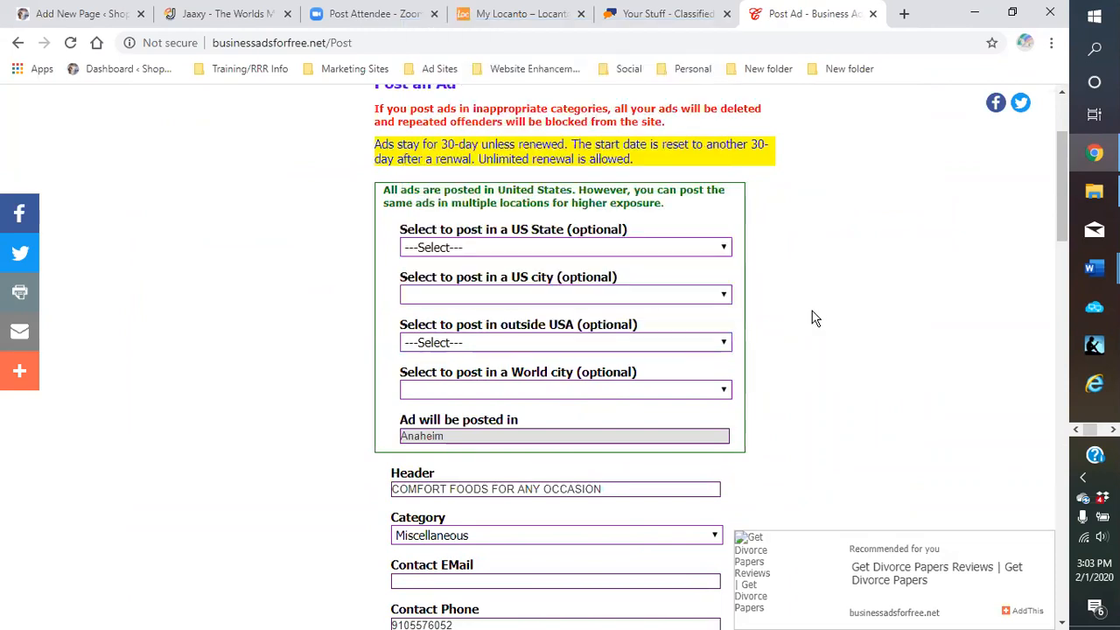
click(715, 245)
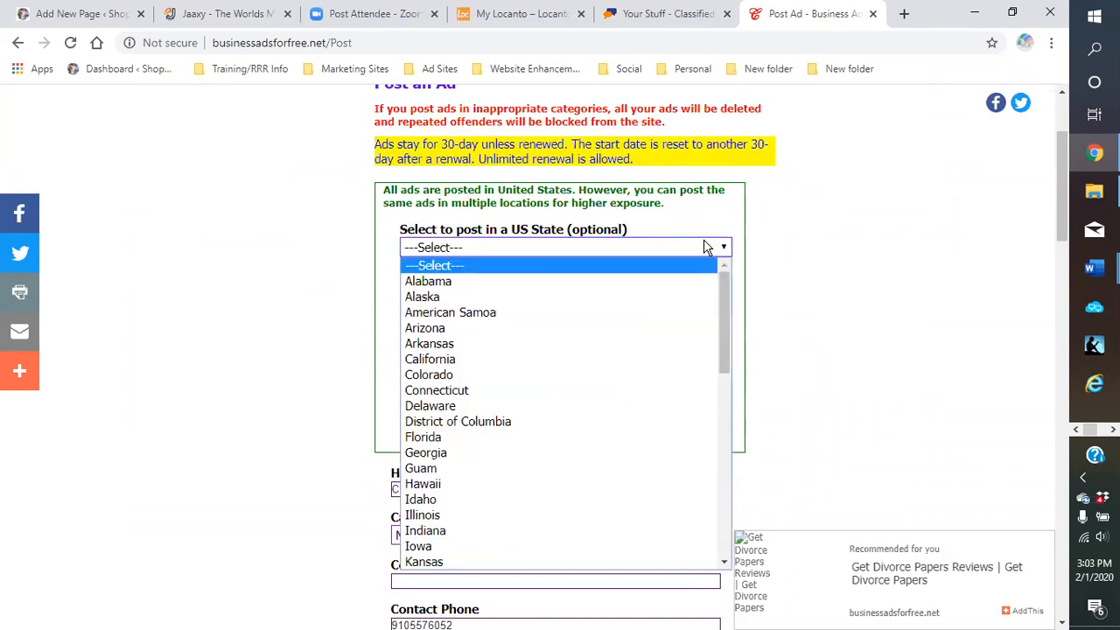
click(543, 359)
click(729, 295)
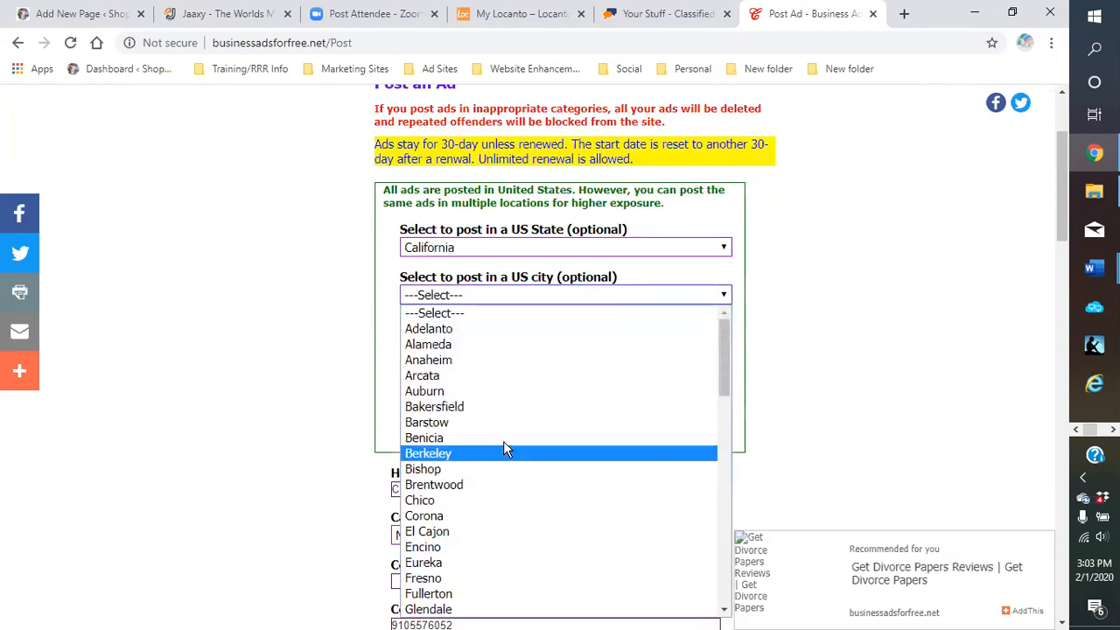
click(505, 407)
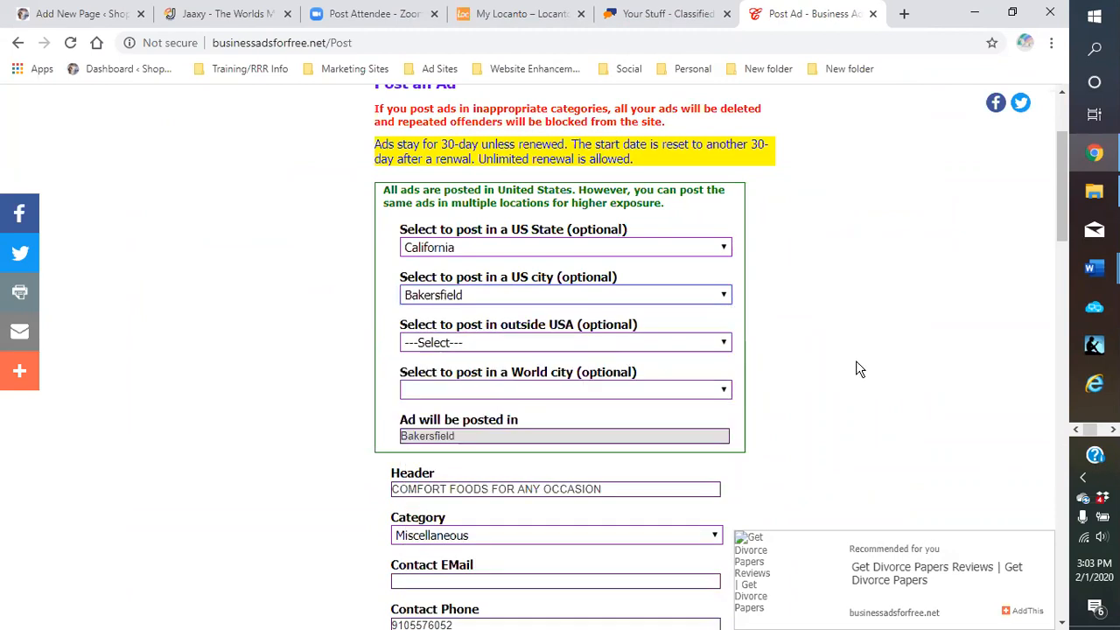
scroll(856, 368, down, 8)
click(421, 476)
Post the comfort foods ad once more with the US State set to Arkansas
scroll(776, 399, down, 4)
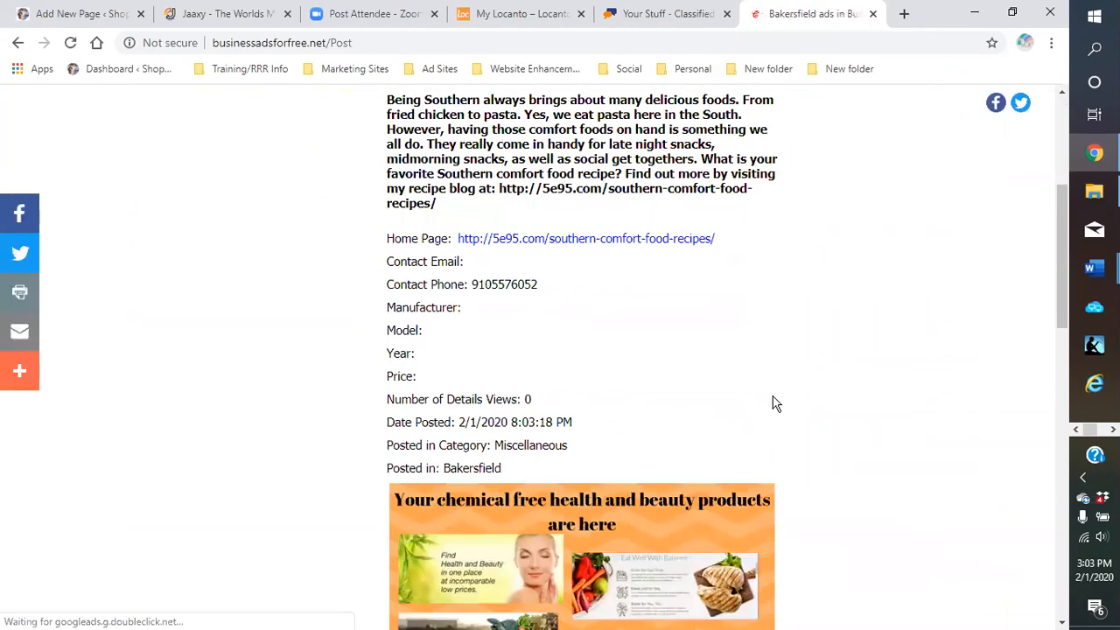
scroll(775, 404, down, 10)
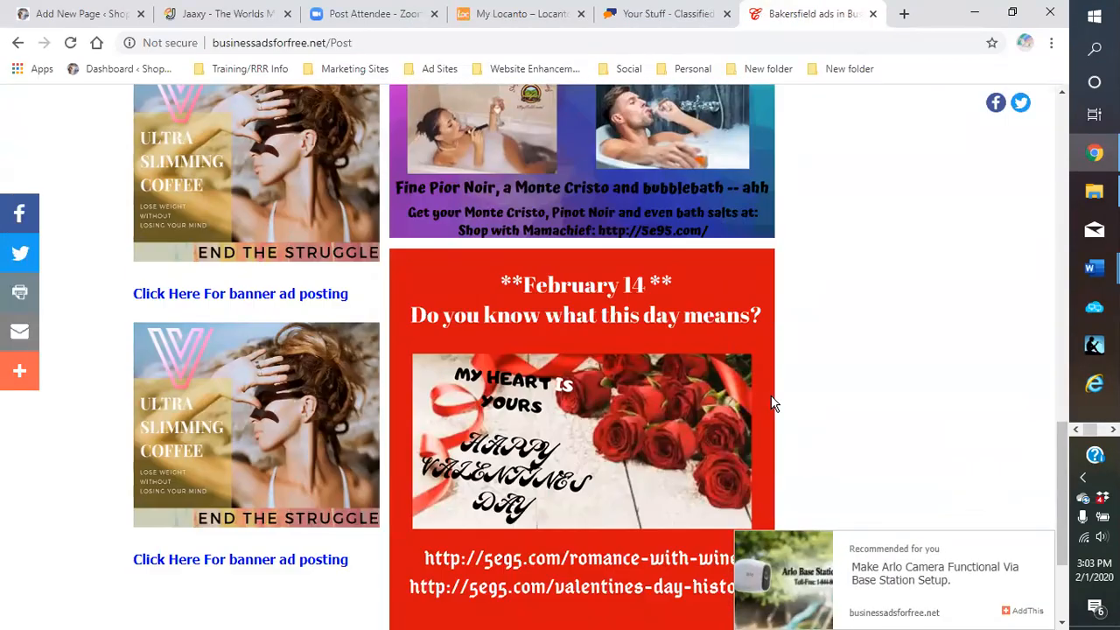
scroll(772, 403, down, 3)
click(640, 472)
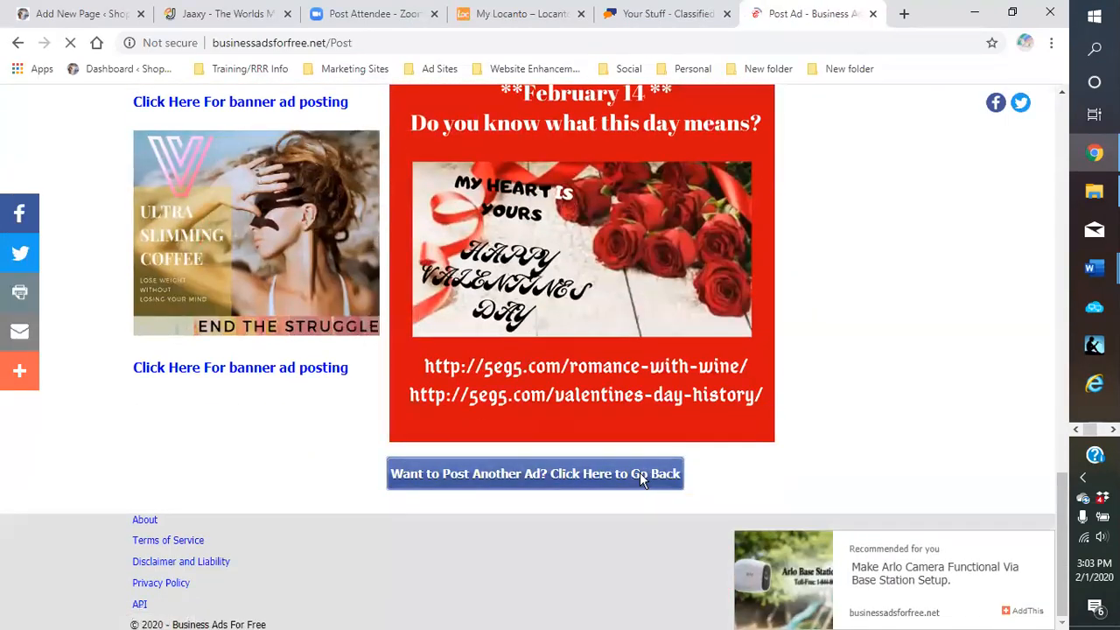
scroll(740, 368, down, 4)
scroll(691, 280, up, 2)
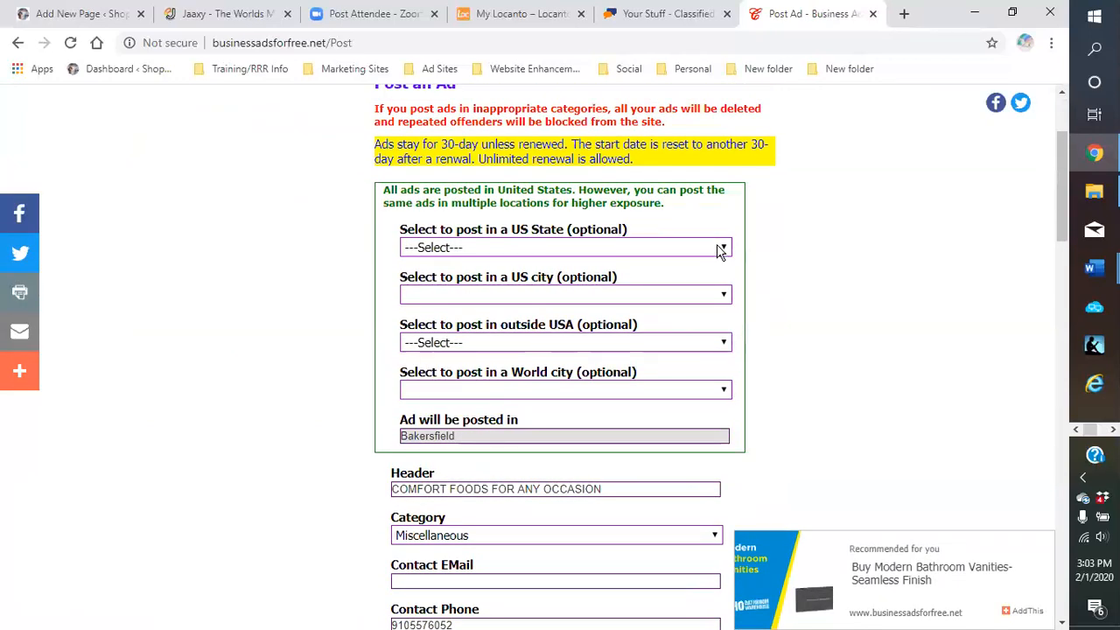
click(719, 249)
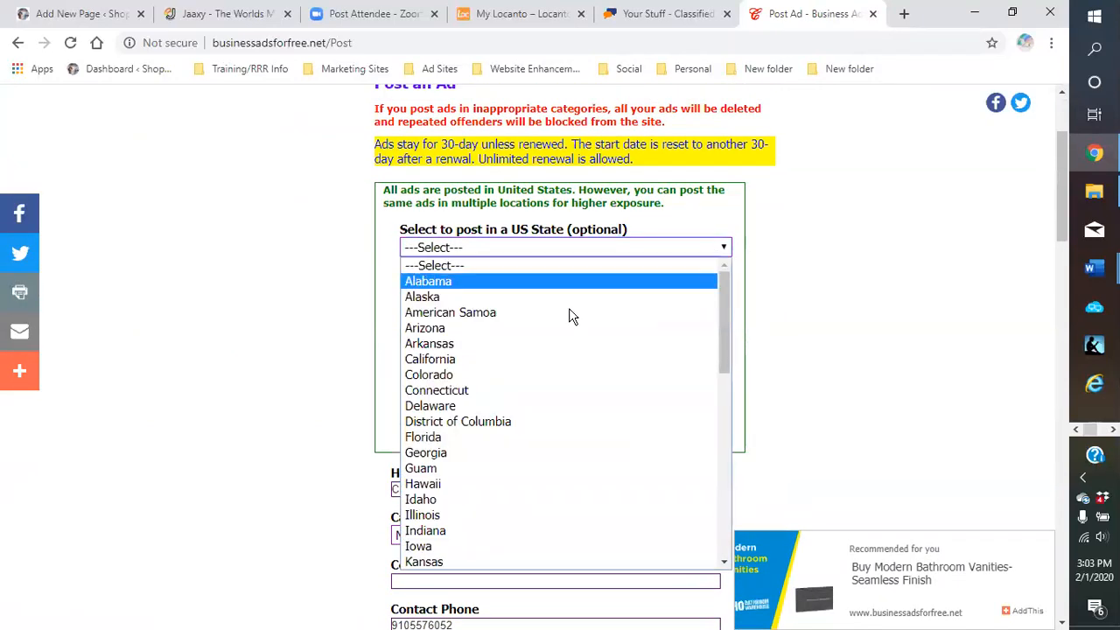
click(538, 340)
scroll(777, 345, down, 3)
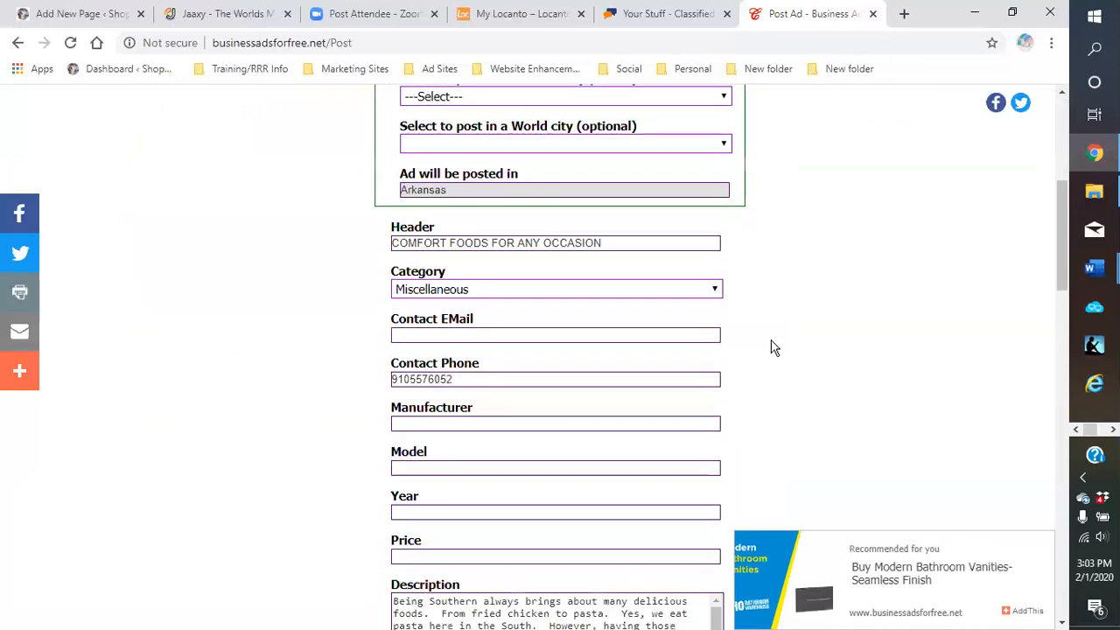
scroll(775, 348, up, 2)
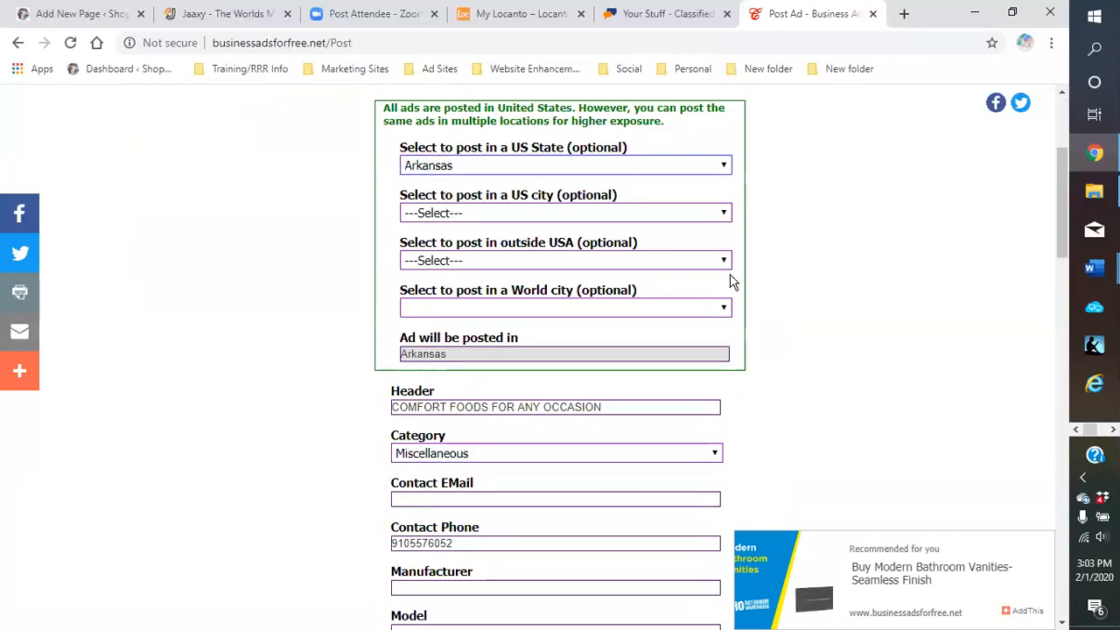
scroll(792, 284, down, 10)
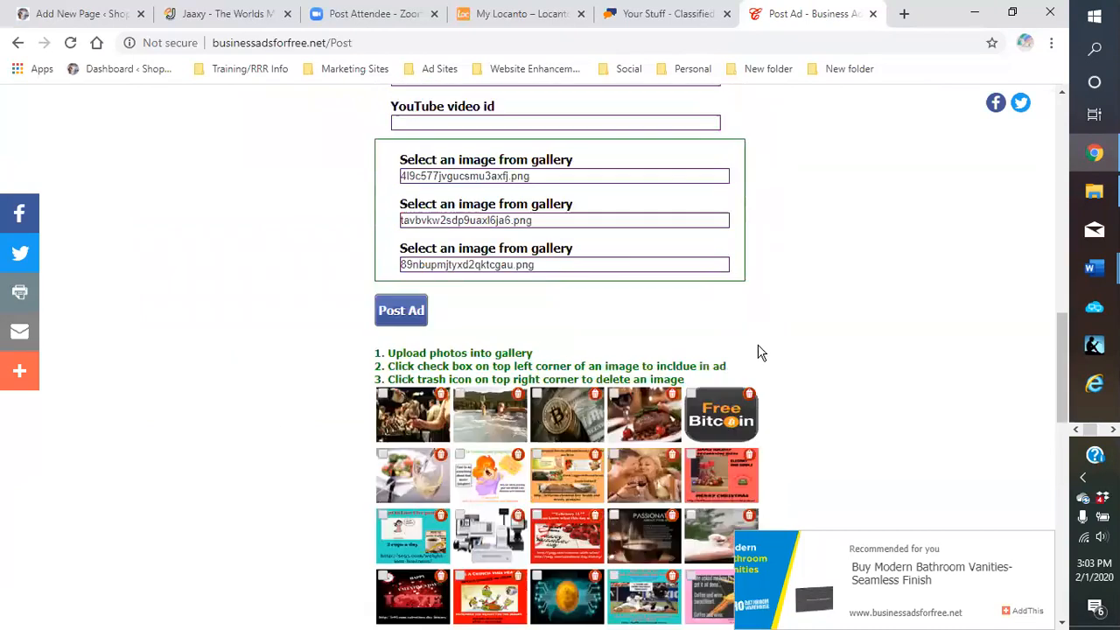
click(399, 311)
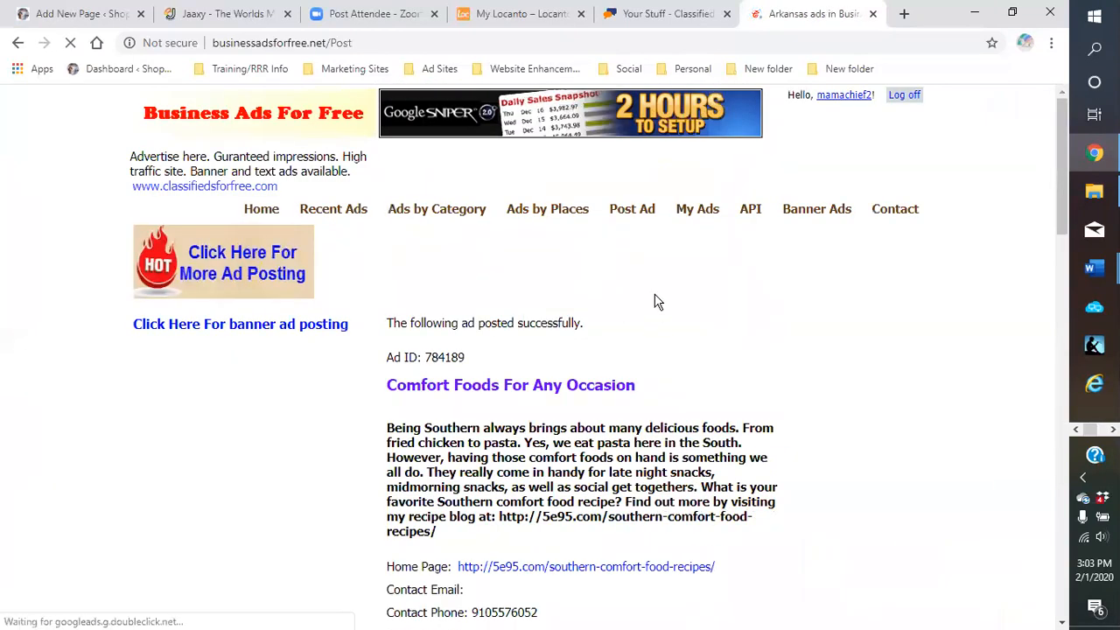
Start a new free ad under Items for Sale > Miscellaneous Items
click(645, 14)
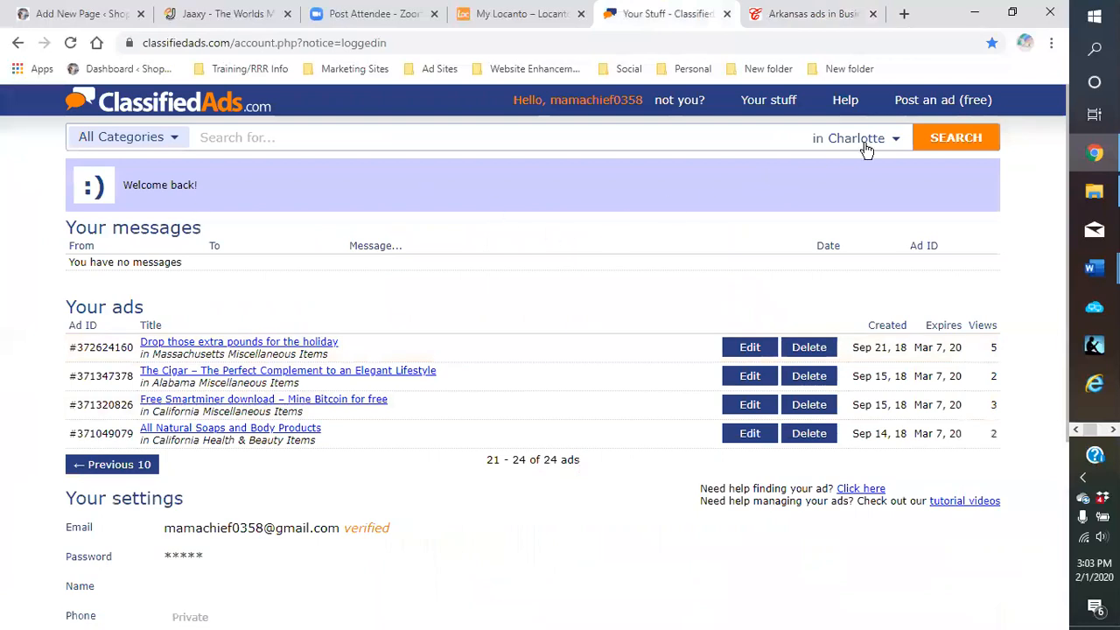
click(940, 100)
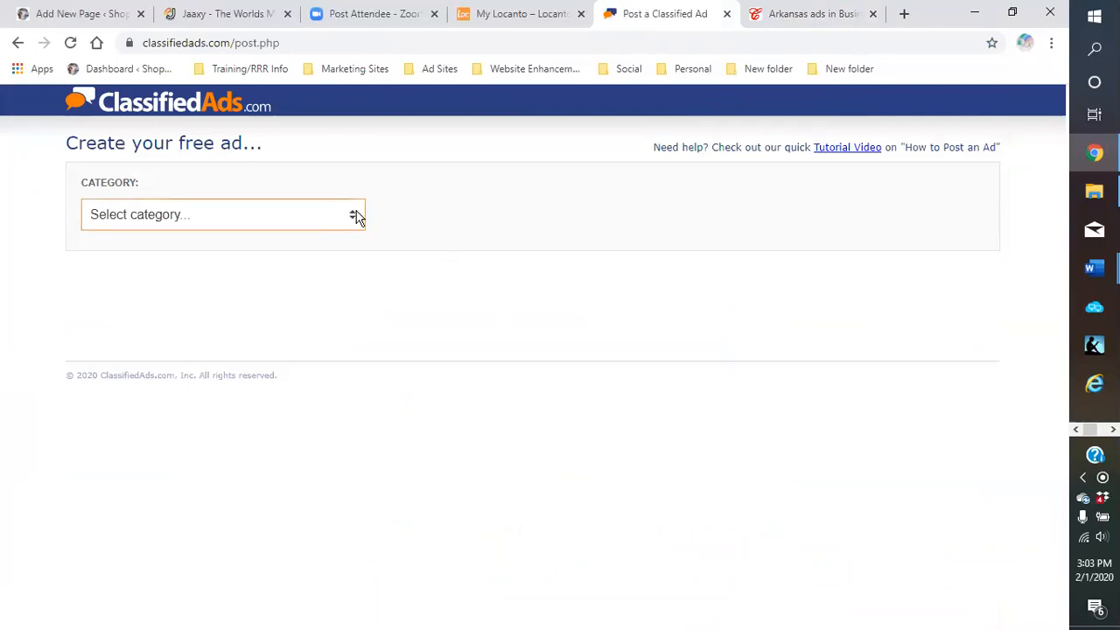
click(357, 217)
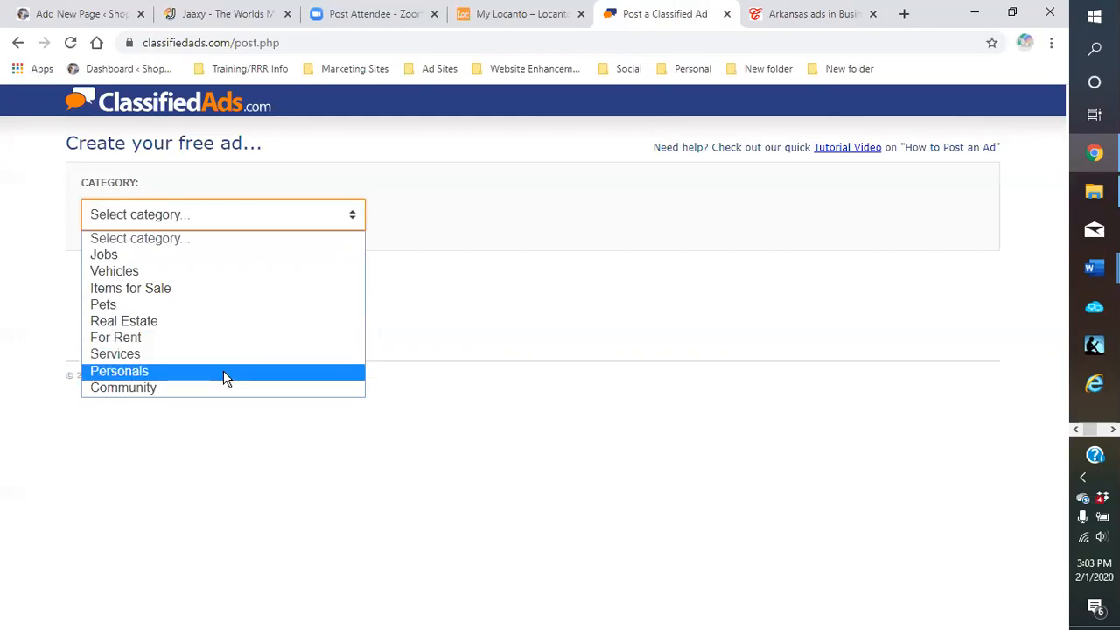
click(193, 287)
click(670, 218)
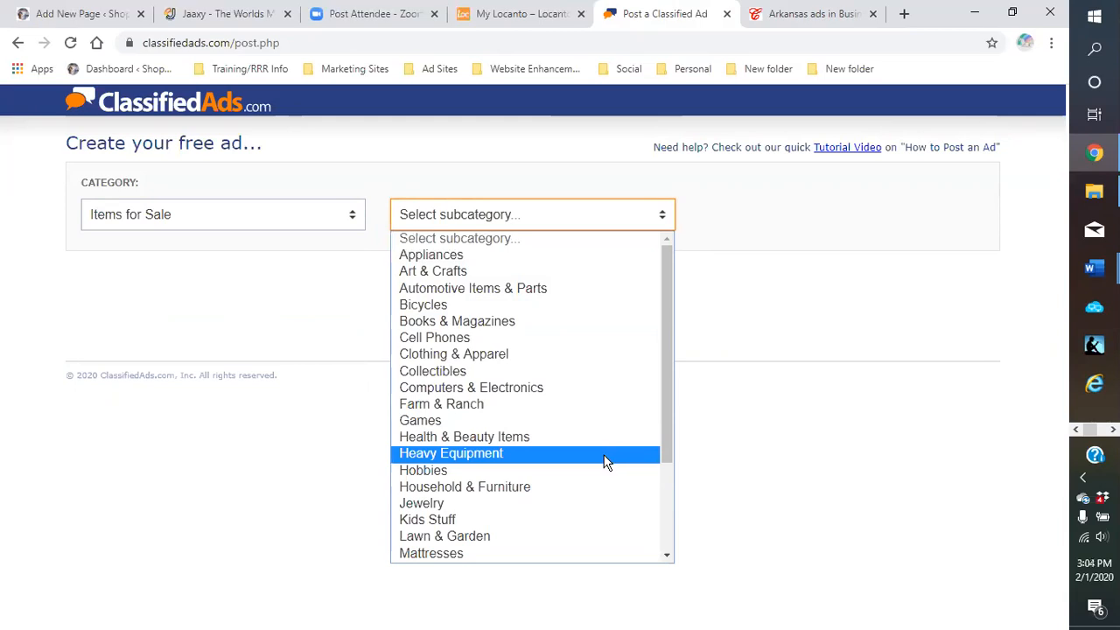
scroll(607, 462, down, 3)
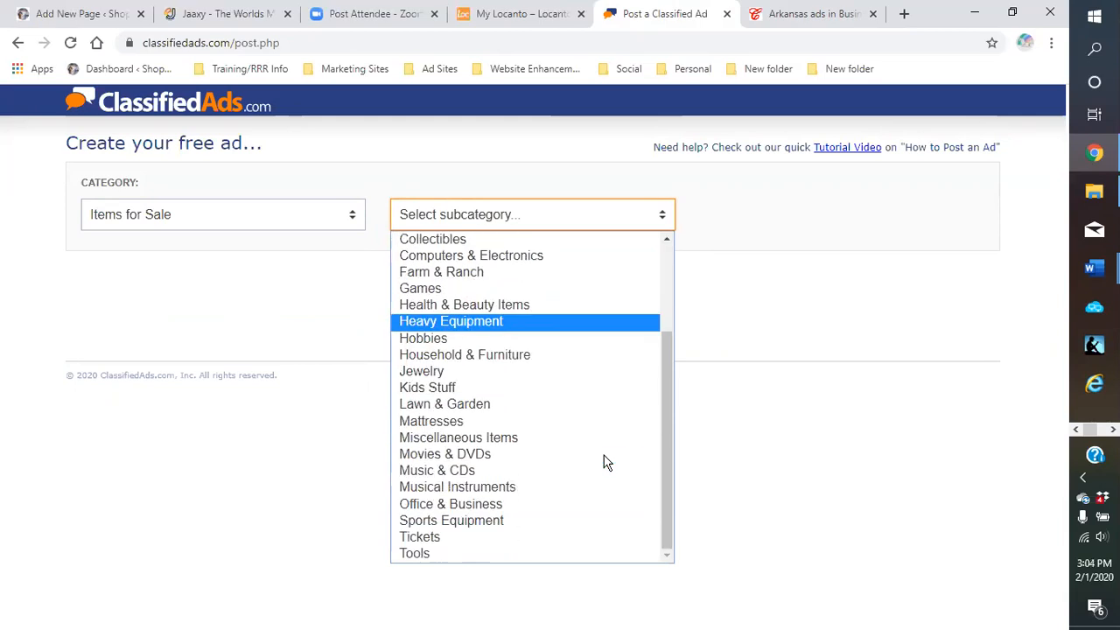
click(518, 436)
Set the ad location to California, State of
click(285, 289)
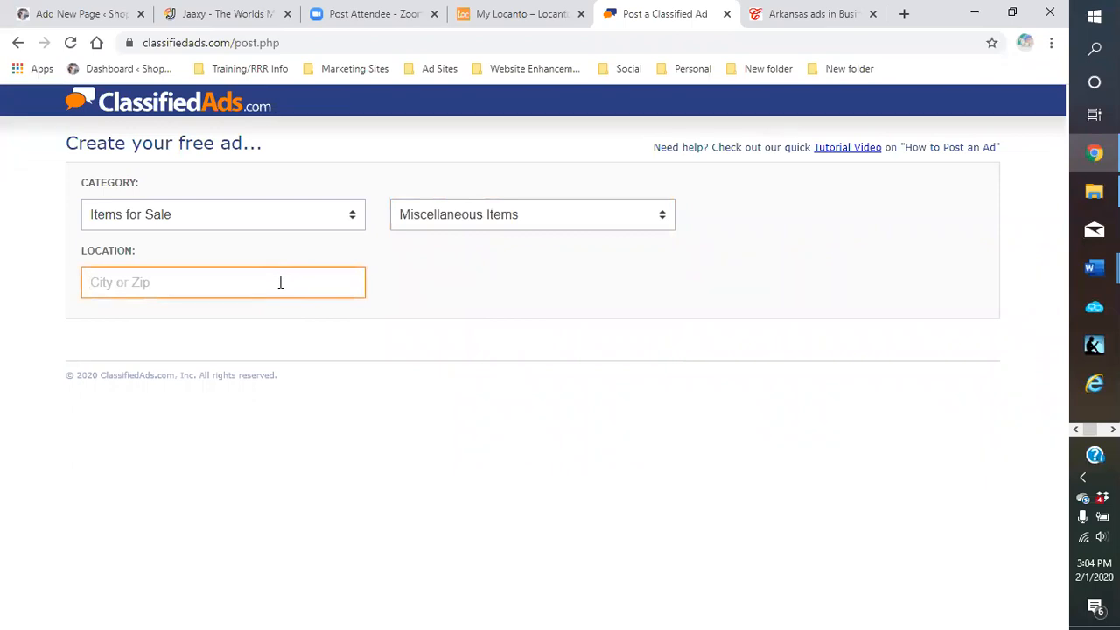
text(state of c)
text(al)
text(if)
key(BackSpace)
key(BackSpace)
key(BackSpace)
key(BackSpace)
key(BackSpace)
key(BackSpace)
key(BackSpace)
key(BackSpace)
key(BackSpace)
key(BackSpace)
key(BackSpace)
key(BackSpace)
key(BackSpace)
key(BackSpace)
text(calif)
key(BackSpace)
key(BackSpace)
text(of)
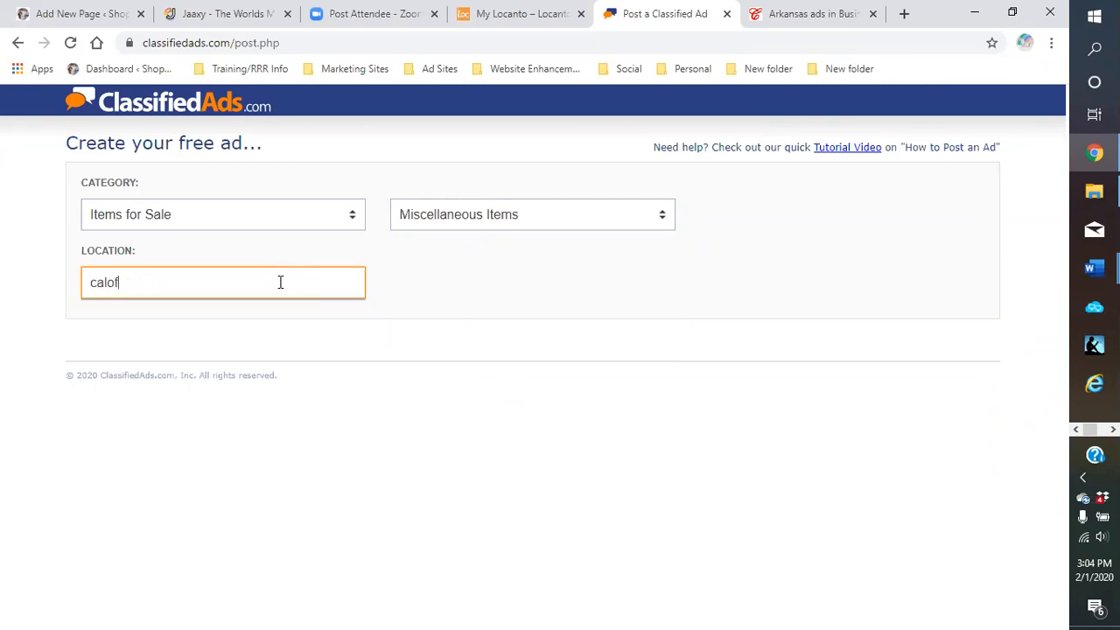
key(BackSpace)
key(BackSpace)
text(if)
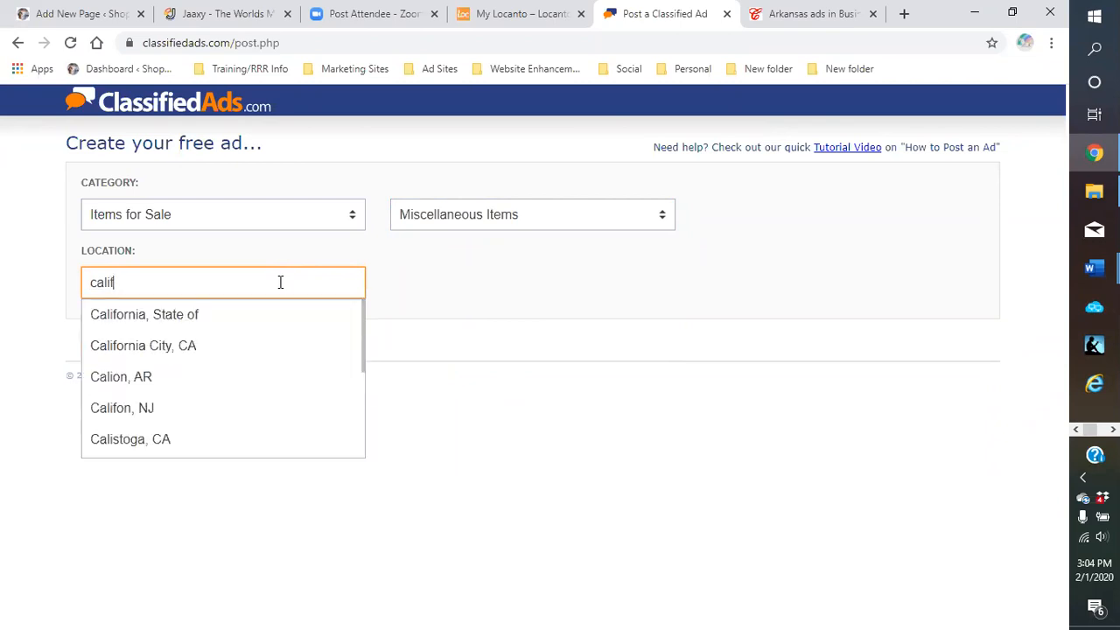
click(190, 318)
Bring the Word ad copy document to the front from the taskbar
click(179, 348)
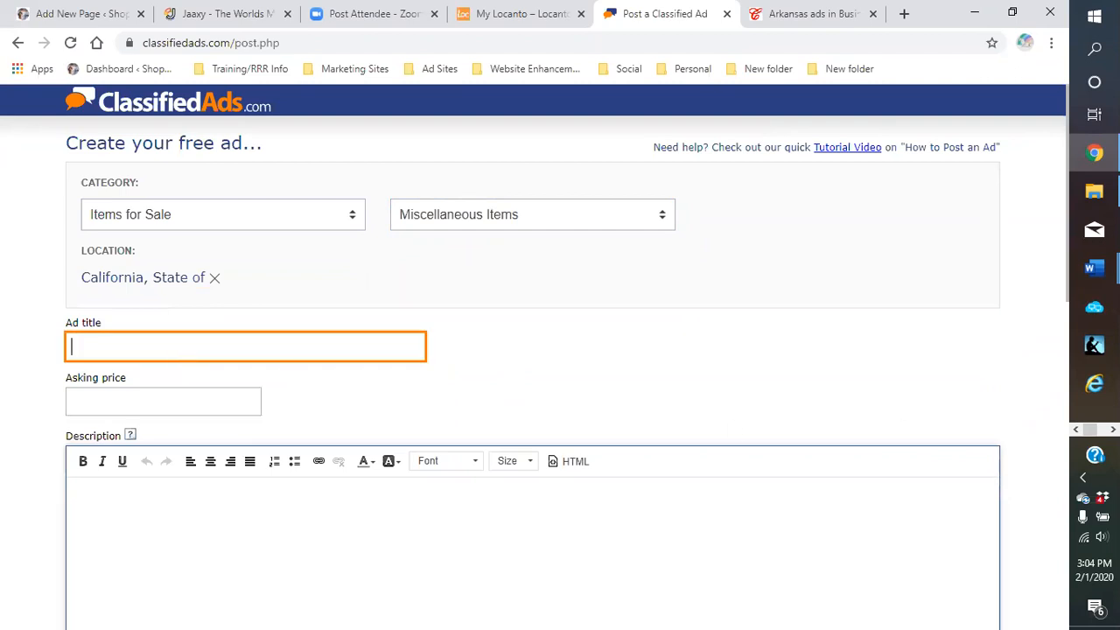
click(1094, 268)
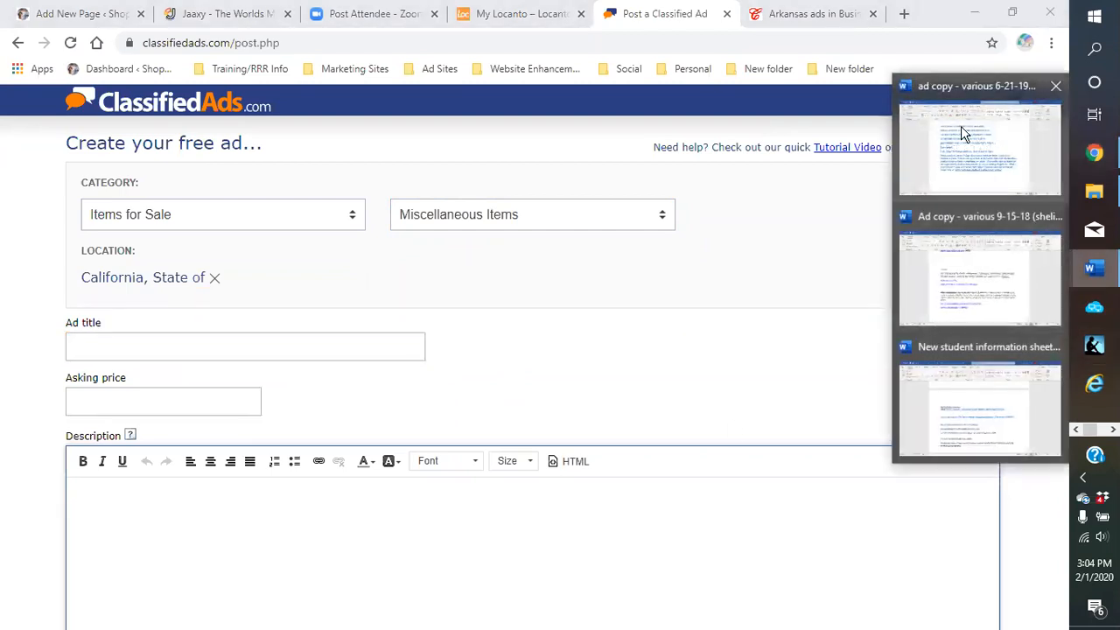
click(961, 126)
click(483, 318)
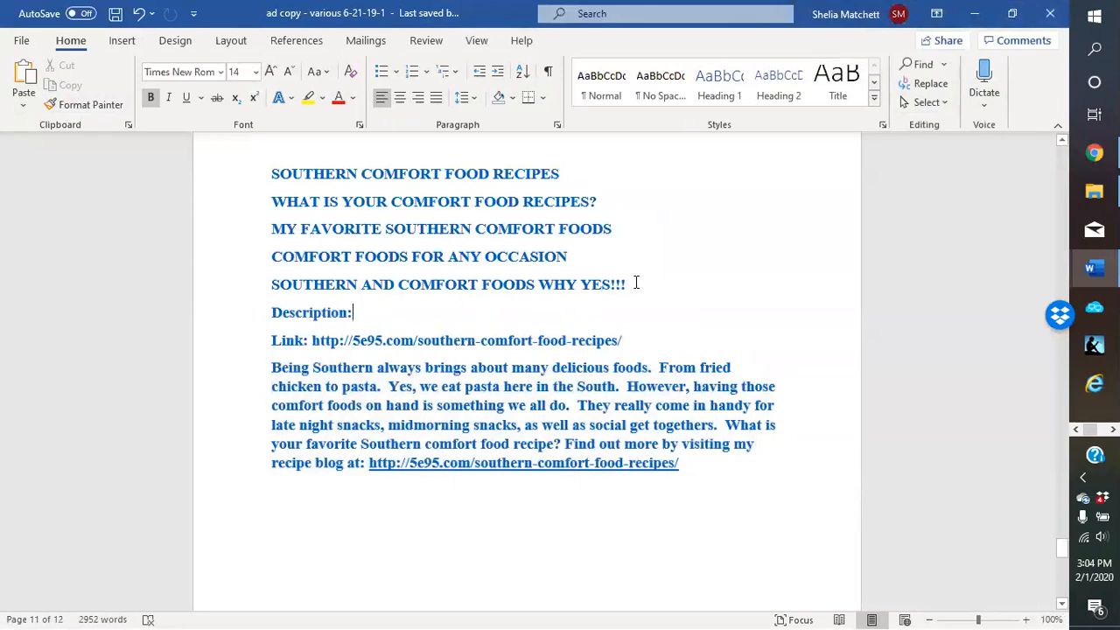
Copy the headline 'SOUTHERN AND COMFORT FOODS WHY YES!!!' from Word and return to the ad title field
drag(637, 281, 326, 291)
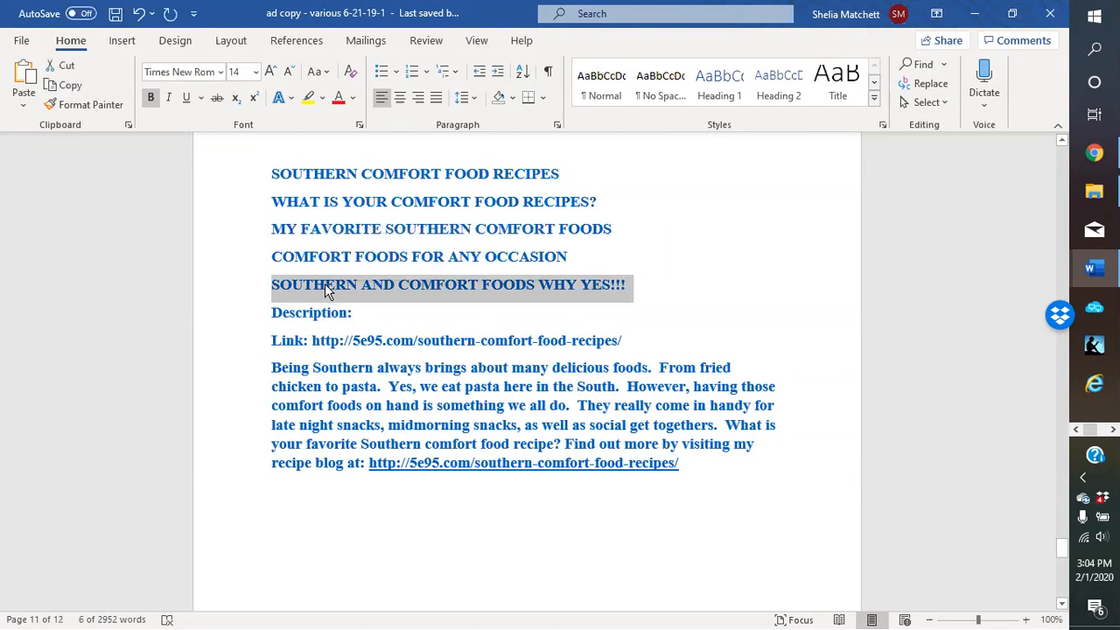
right_click(325, 284)
click(368, 321)
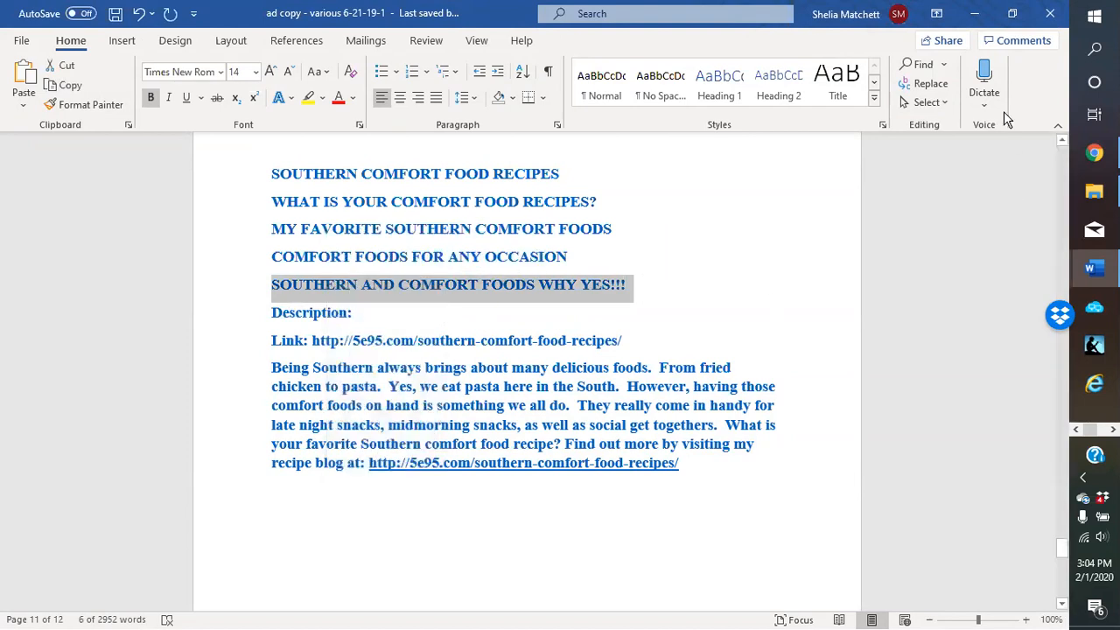
click(974, 13)
right_click(189, 354)
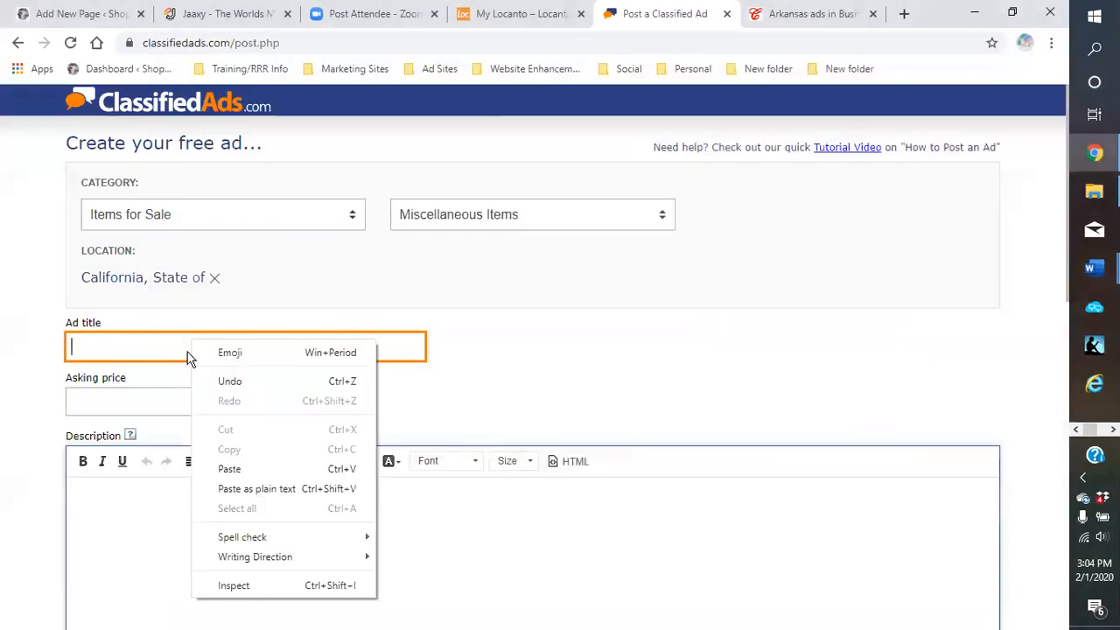
Paste 'SOUTHERN AND COMFORT FOODS WHY YES!!!' into Ad title and move into the Description editor
click(223, 470)
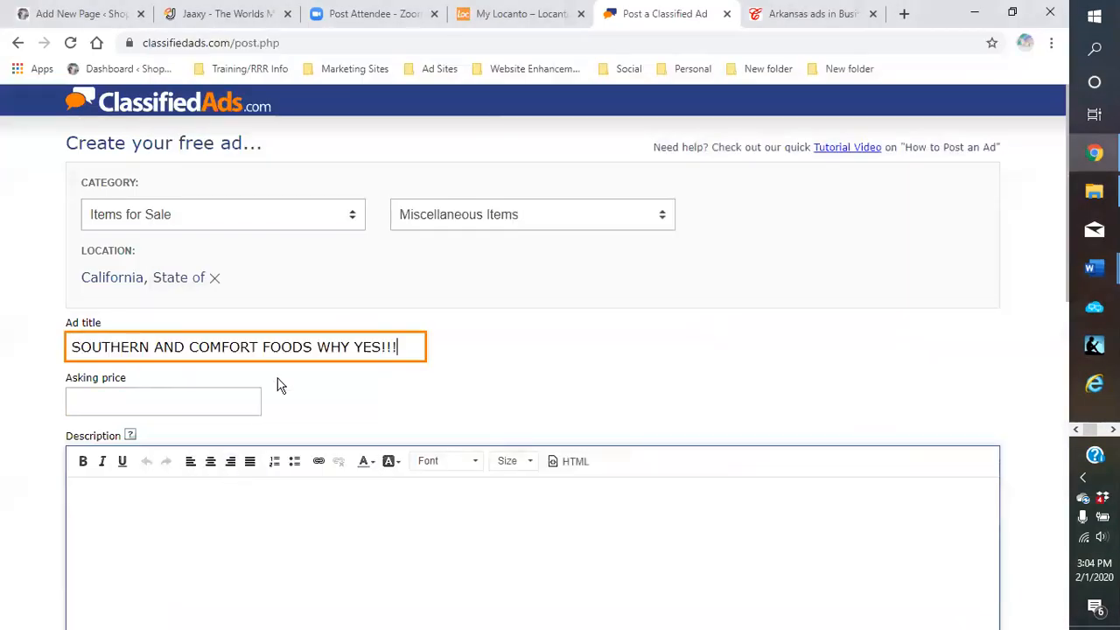
click(203, 404)
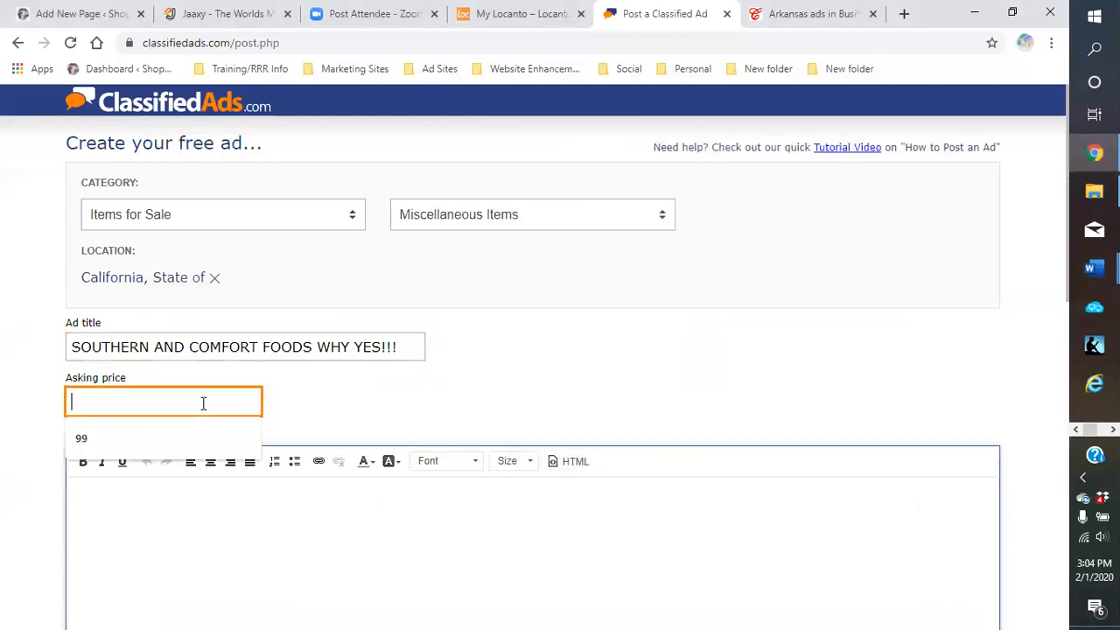
click(179, 527)
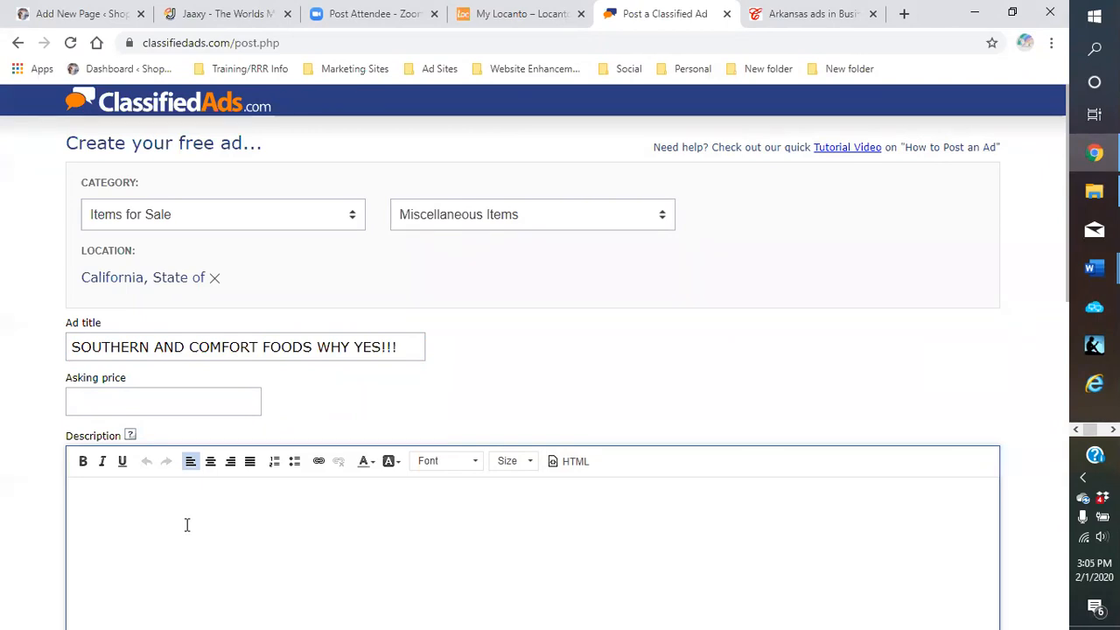
scroll(510, 538, down, 2)
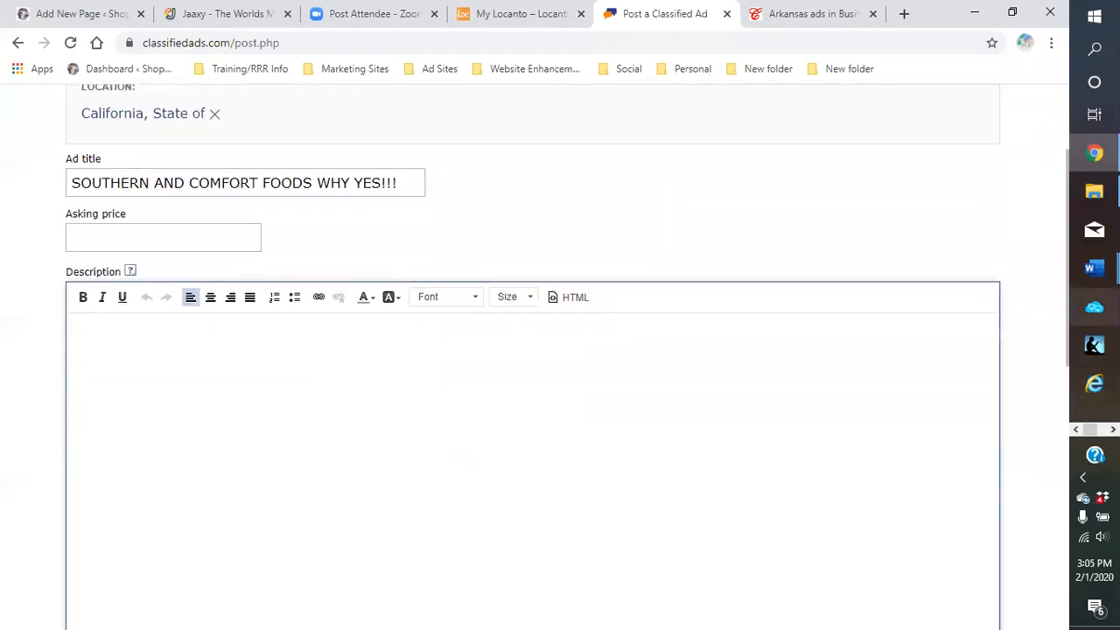
Copy the Being Southern paragraph, including its blog link, from the Word ad copy
mouse_move(1094, 268)
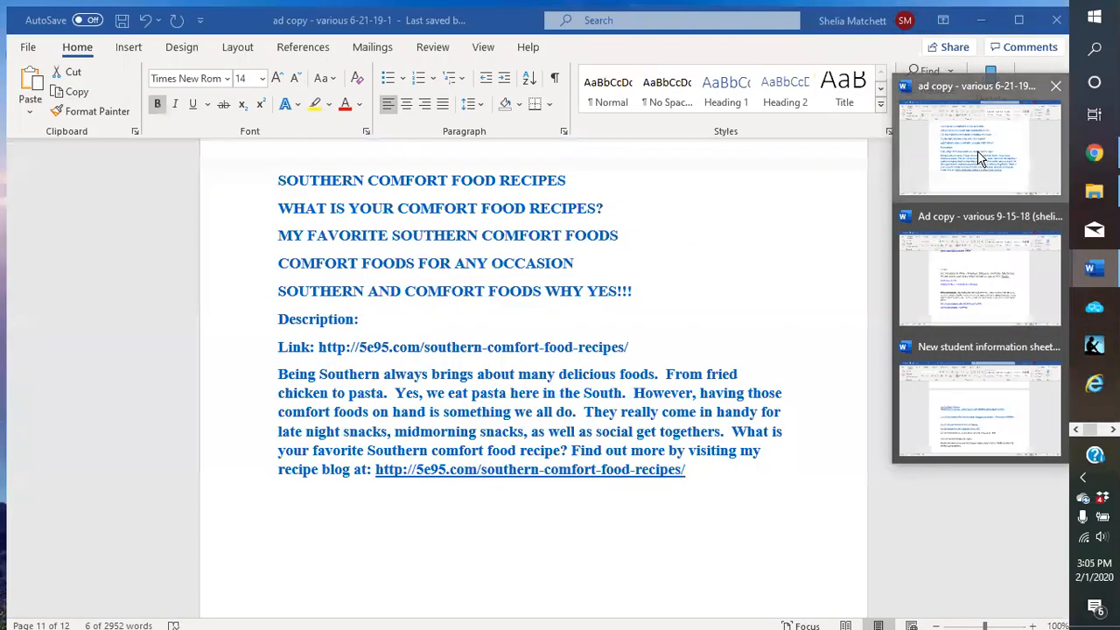
click(978, 150)
drag(272, 365, 667, 468)
right_click(609, 436)
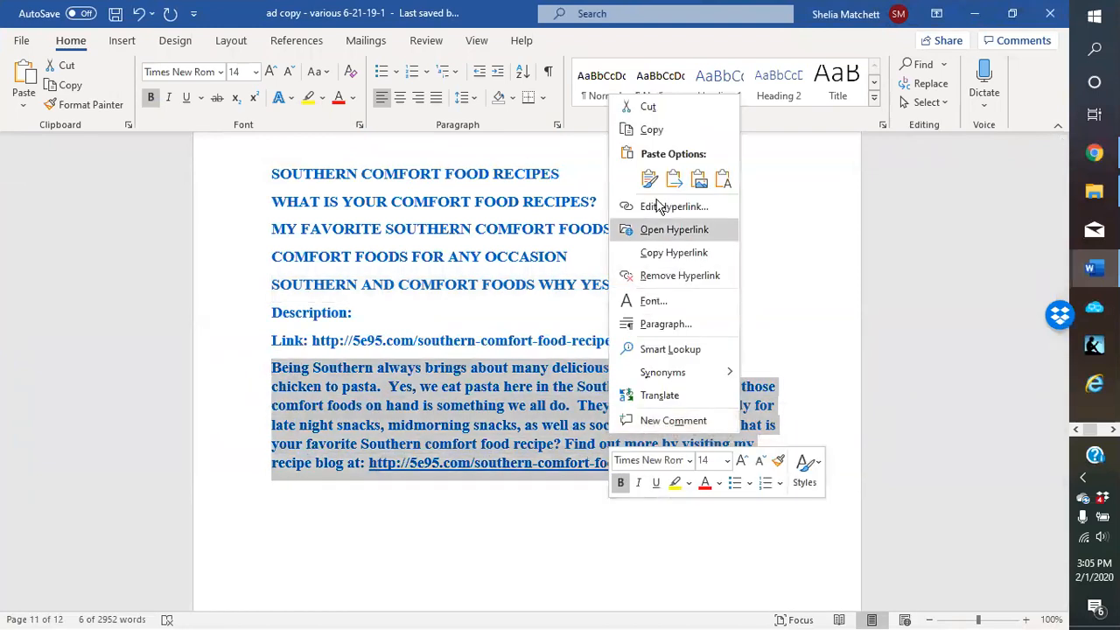
click(657, 131)
click(973, 14)
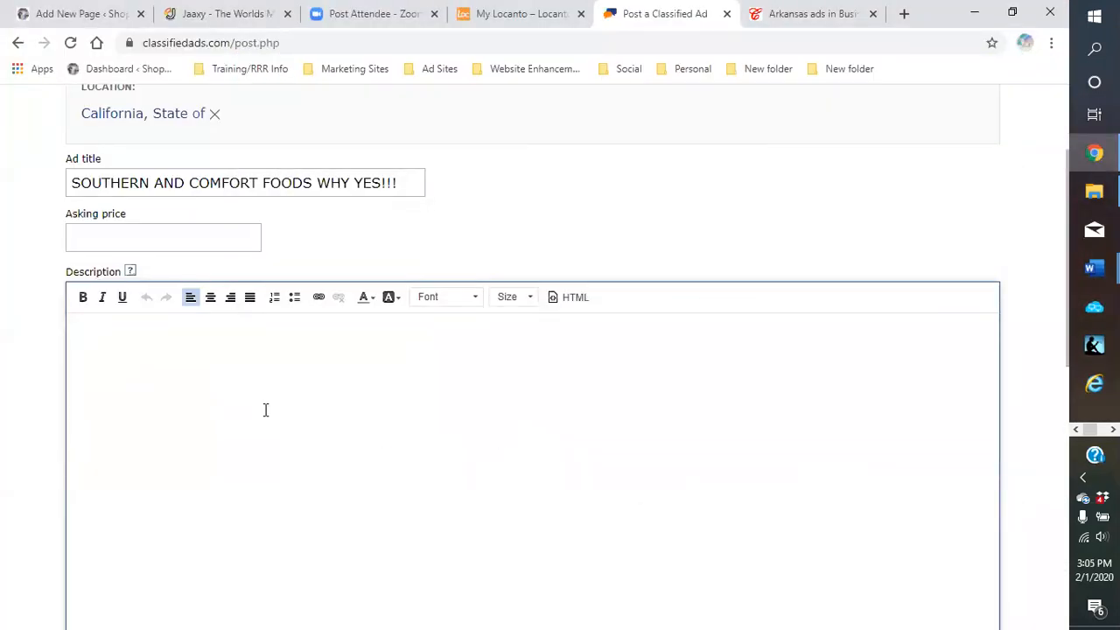
Paste the Being Southern paragraph into the ad Description with Ctrl+V
right_click(266, 409)
click(126, 412)
click(197, 401)
right_click(261, 396)
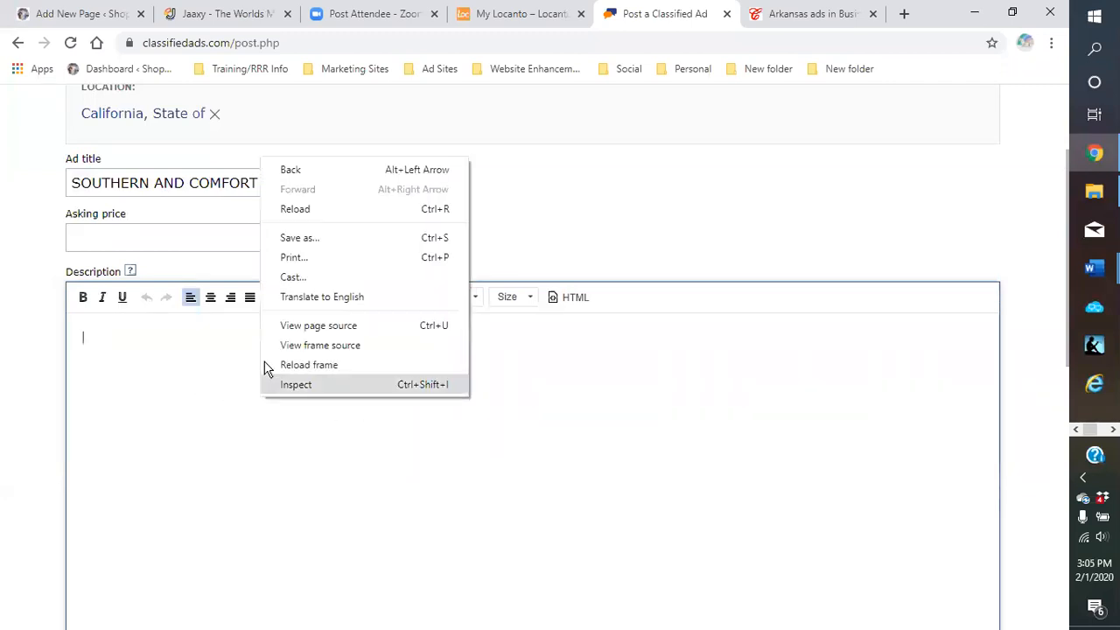
click(184, 400)
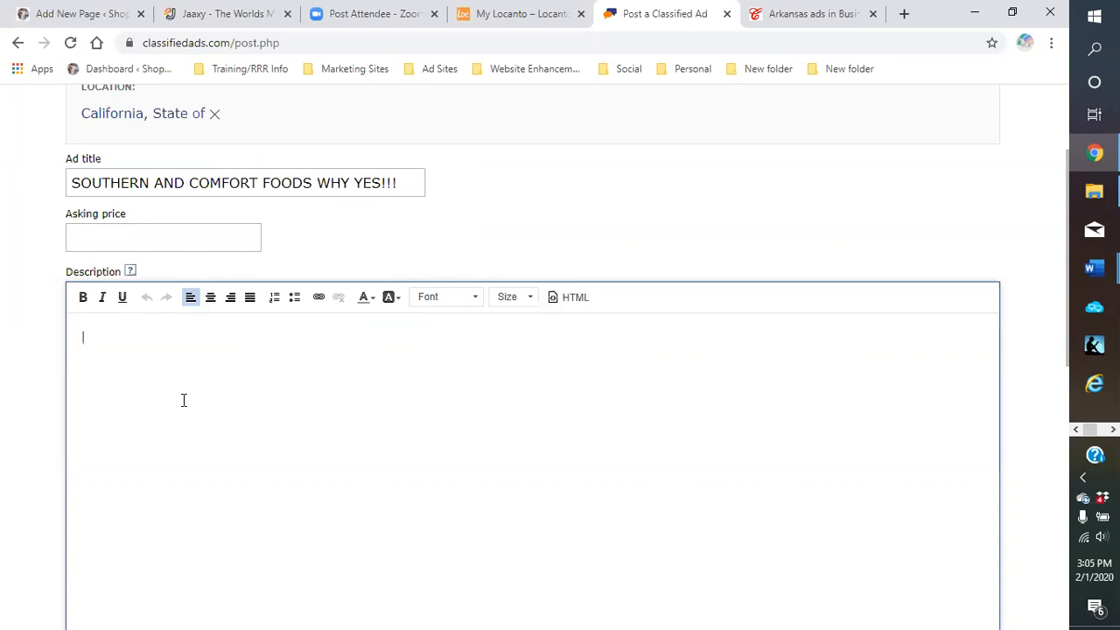
key(ctrl+v)
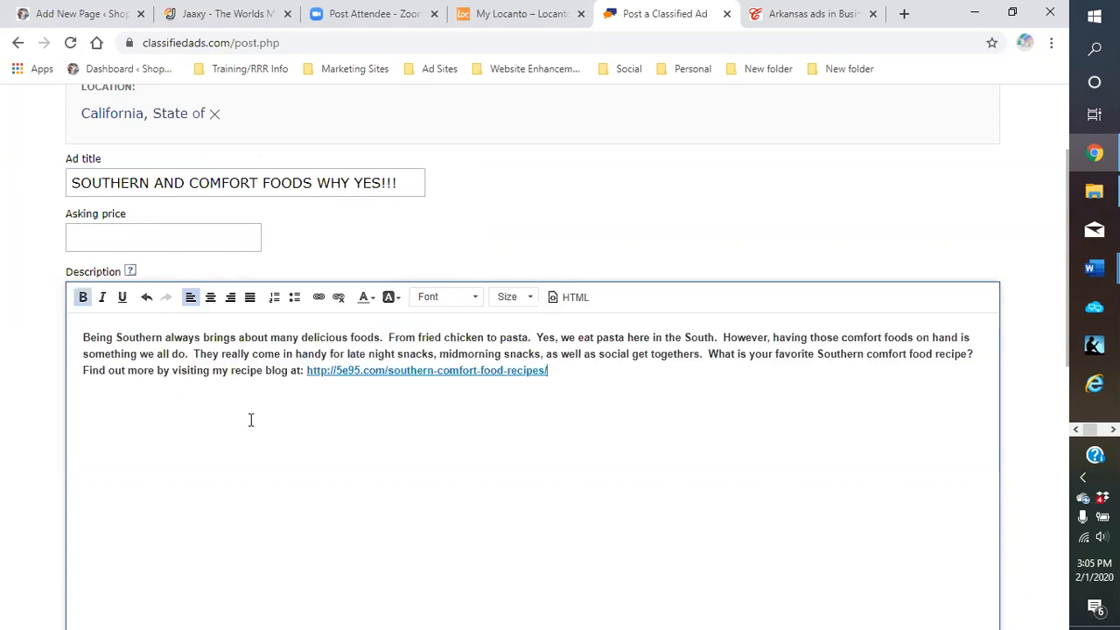
scroll(297, 369, down, 2)
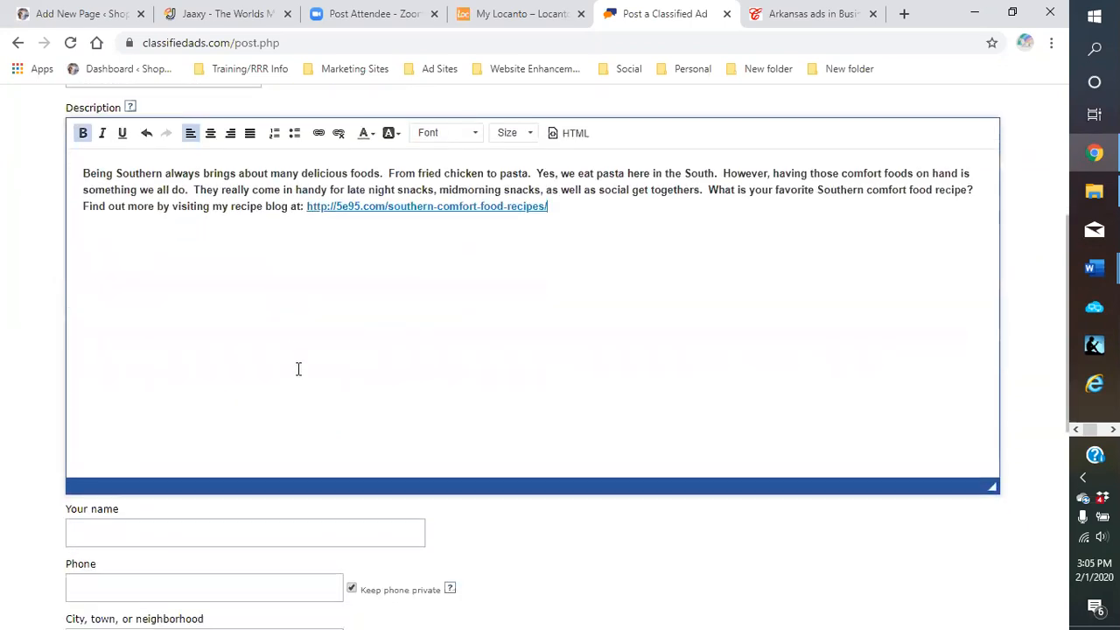
scroll(289, 362, up, 2)
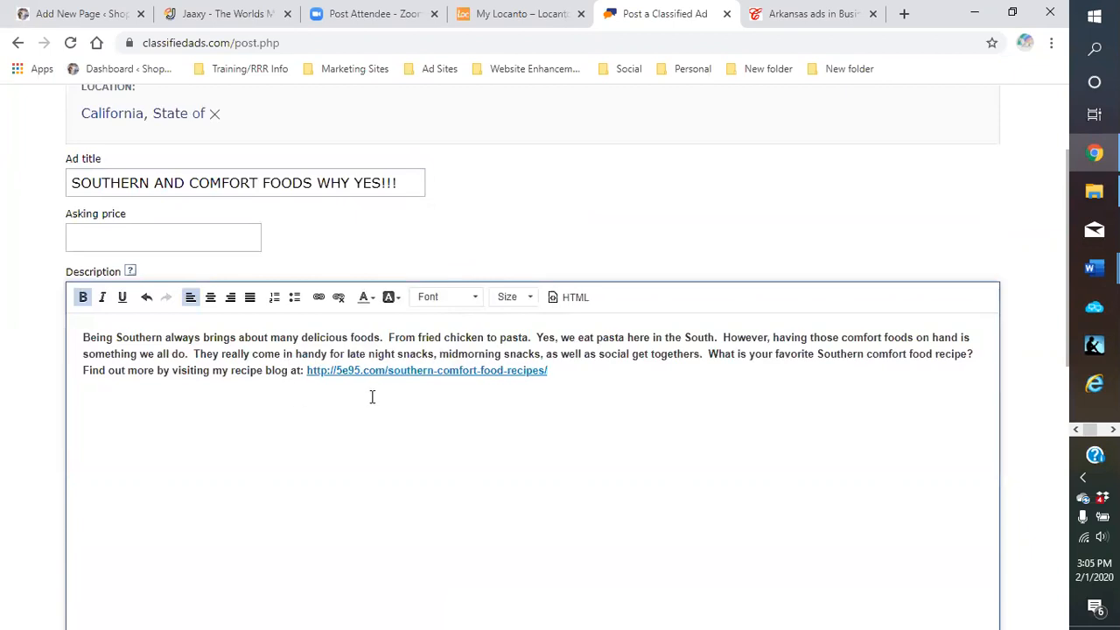
scroll(372, 396, down, 1)
scroll(360, 365, up, 1)
Remove the hyperlink from the blog URL in the description, leaving plain text
click(390, 373)
drag(548, 373, 306, 374)
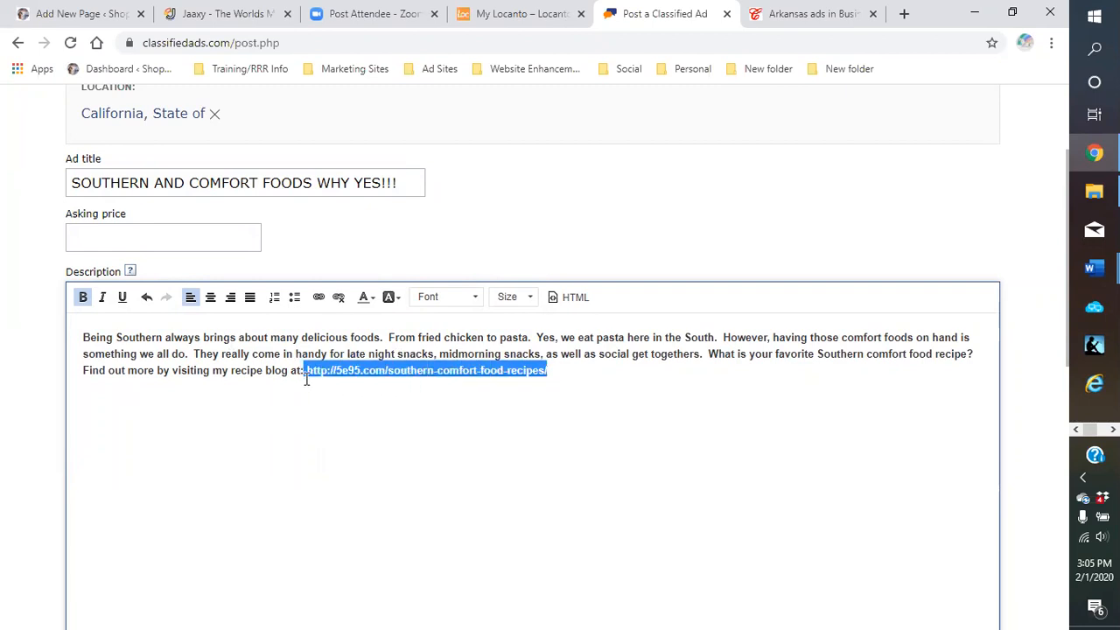
click(339, 299)
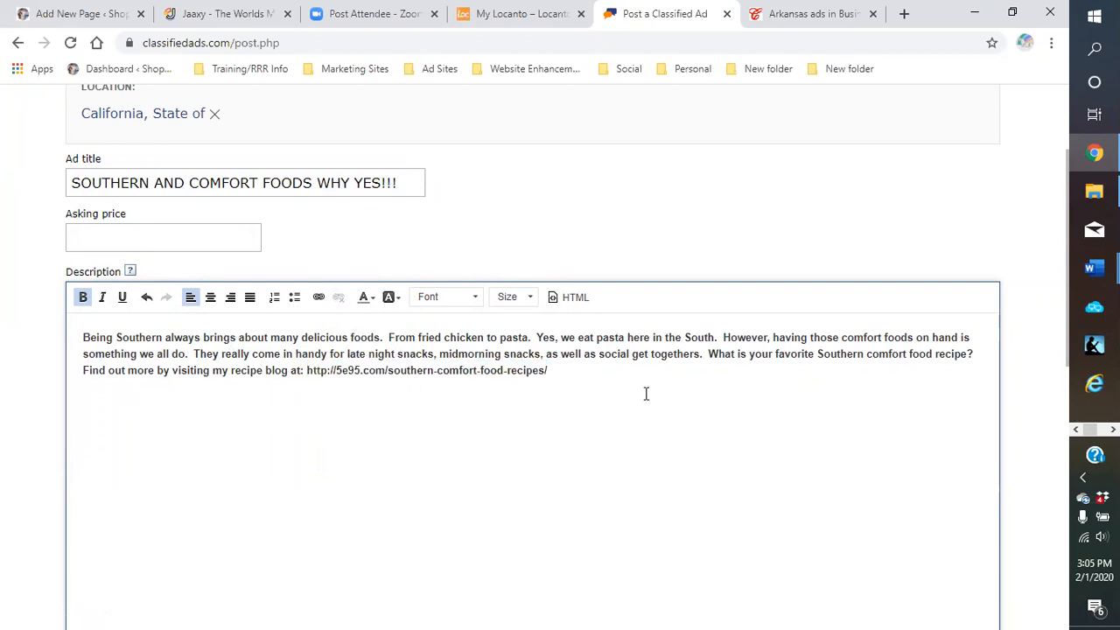
scroll(377, 437, down, 4)
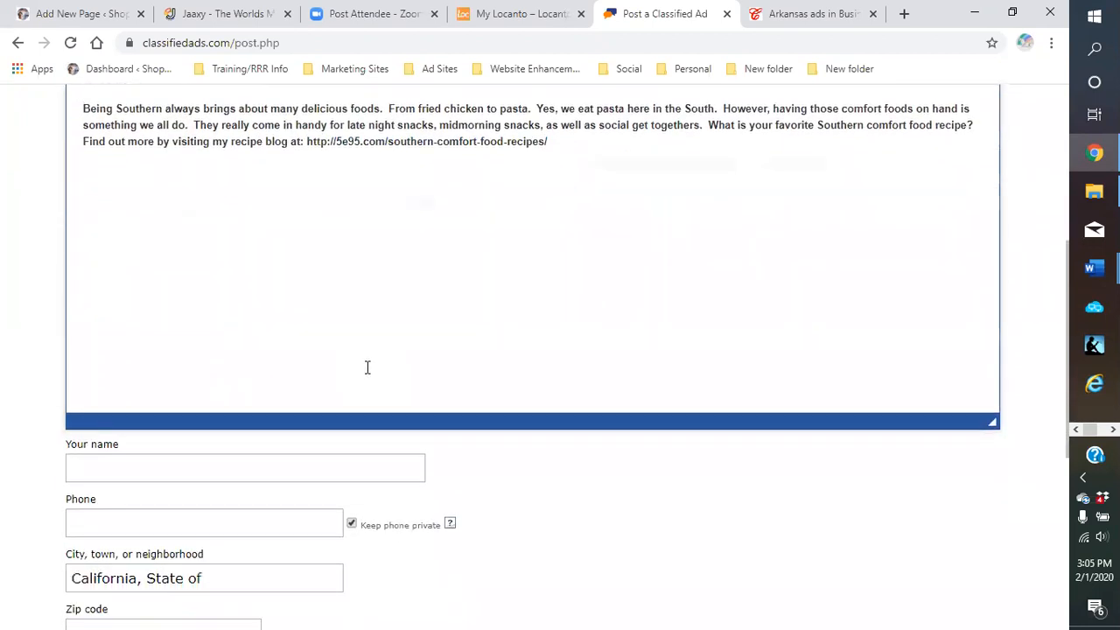
scroll(219, 403, up, 5)
Copy the blog URL text from the ad description
drag(555, 370, 319, 377)
right_click(319, 377)
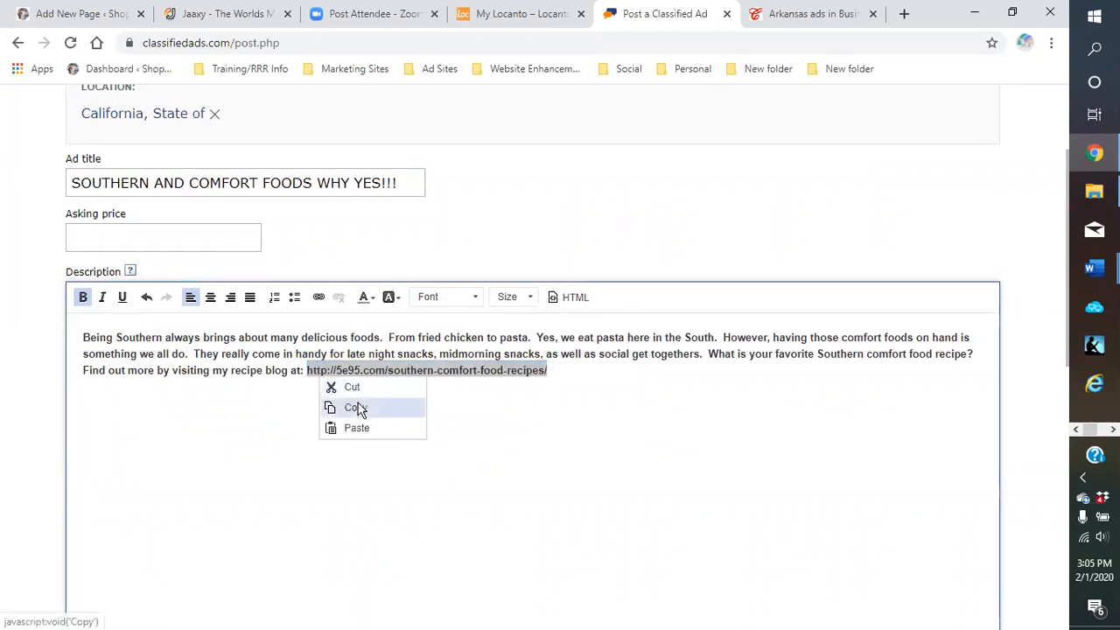
click(361, 413)
click(371, 440)
scroll(359, 442, down, 5)
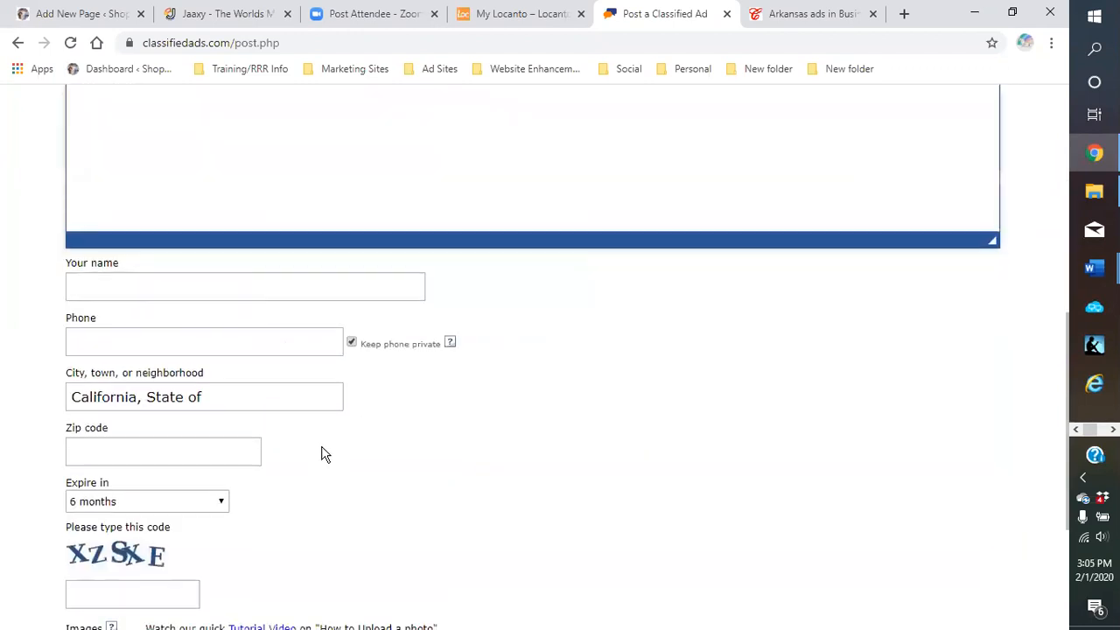
Enter the poster's name and the contact phone number in the ad form
click(156, 283)
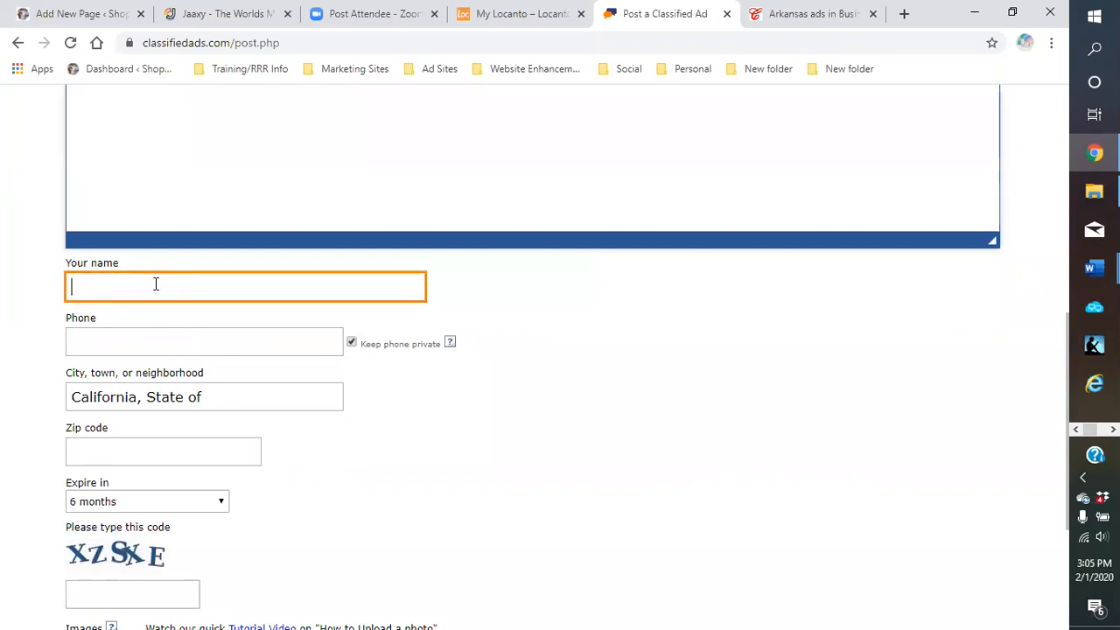
text(m)
key(BackSpace)
text(mamachief)
click(119, 336)
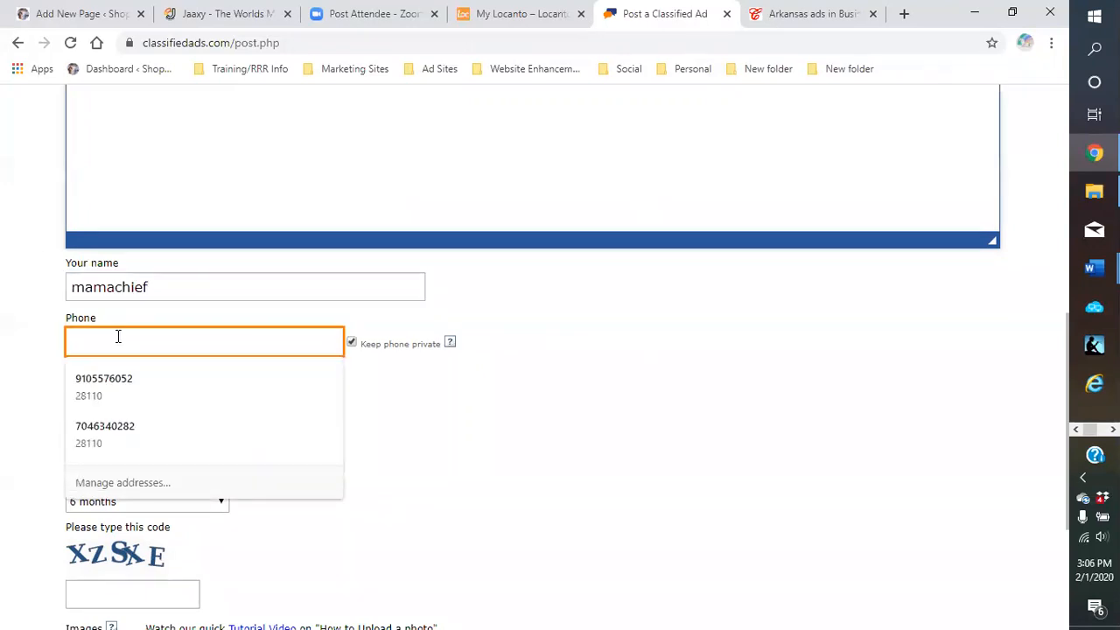
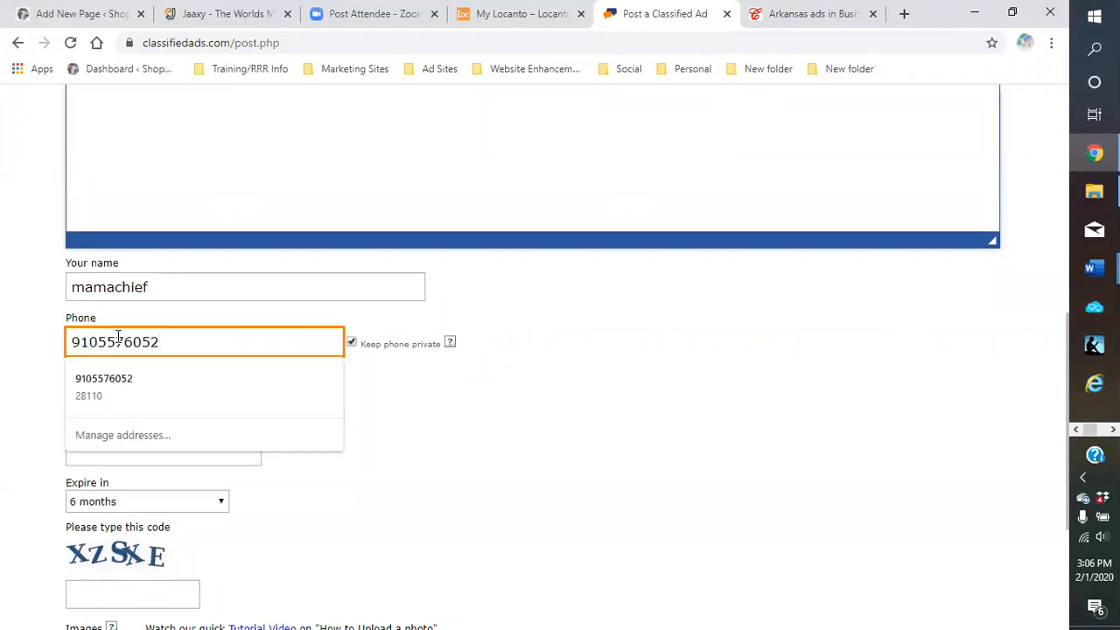
click(413, 393)
scroll(398, 403, down, 1)
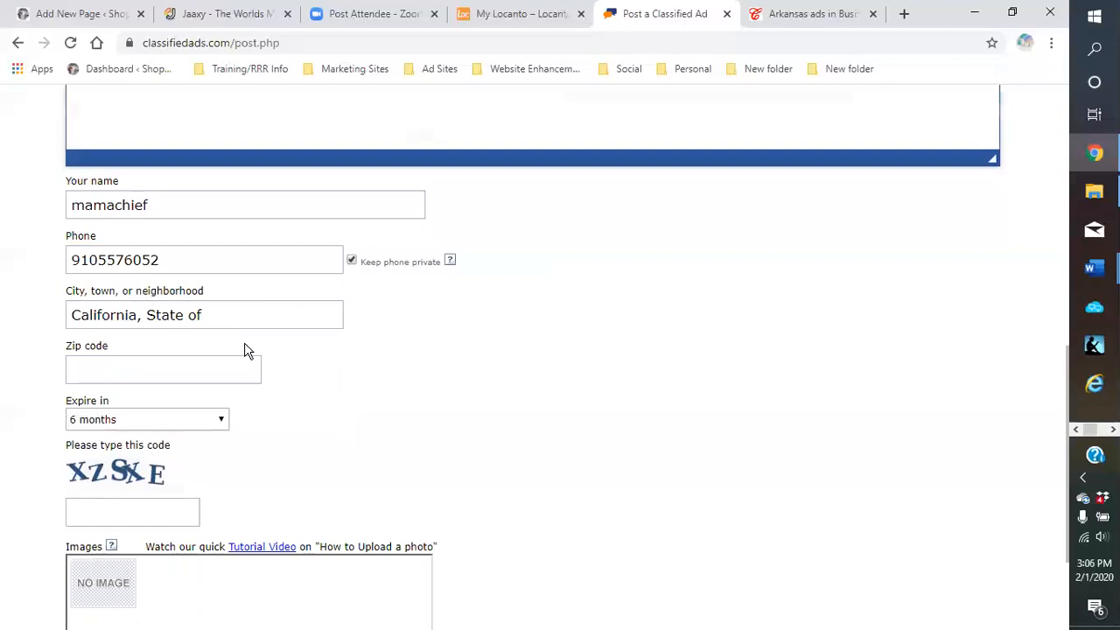
click(151, 317)
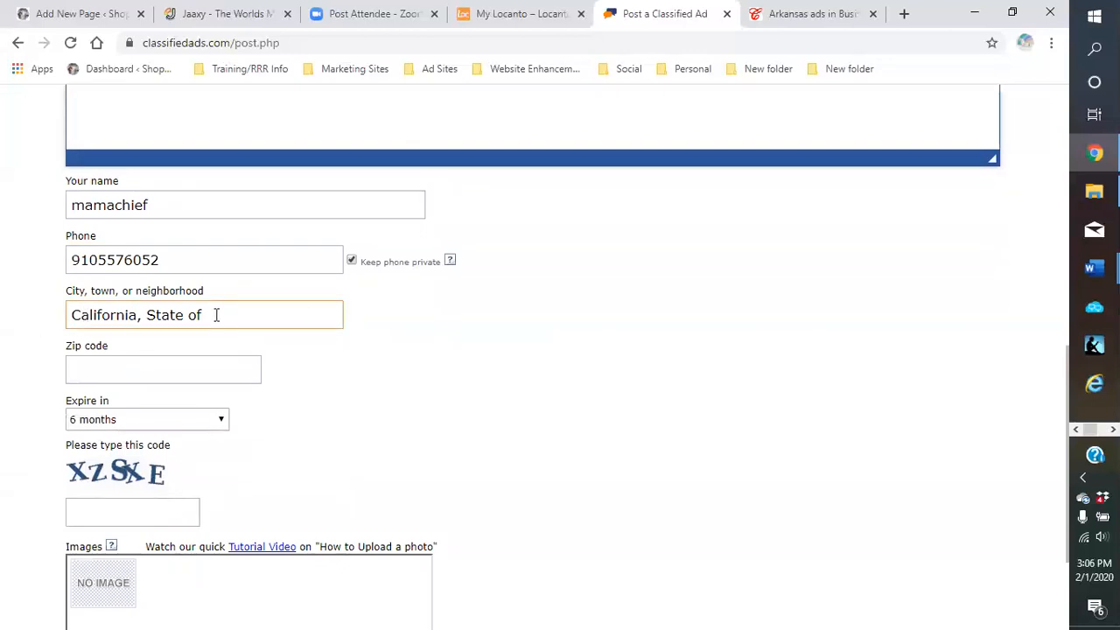
Capitalize the start of the poster's name and type the image verification code
click(175, 200)
click(174, 201)
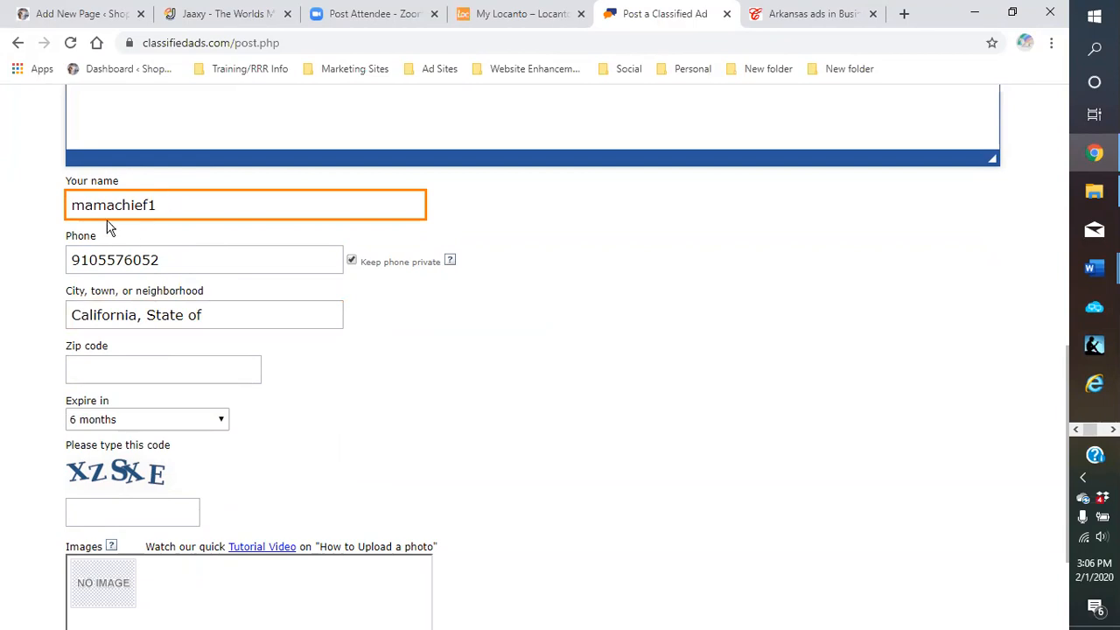
click(84, 207)
key(BackSpace)
key(BackSpace)
text(Ma)
scroll(345, 300, down, 1)
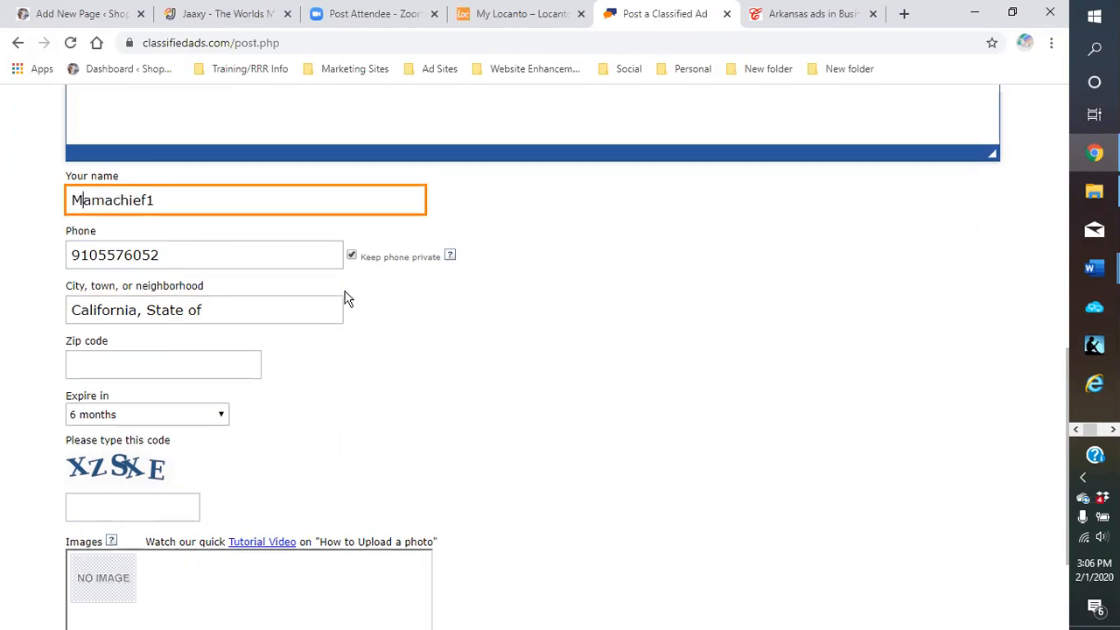
scroll(293, 302, down, 1)
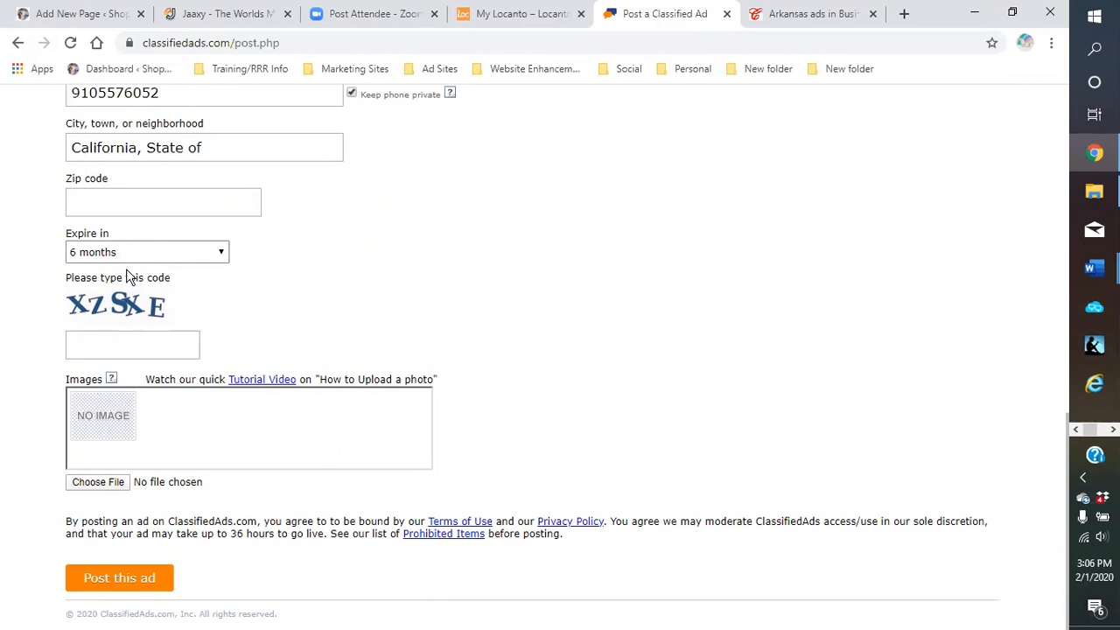
click(121, 333)
text(xzsx)
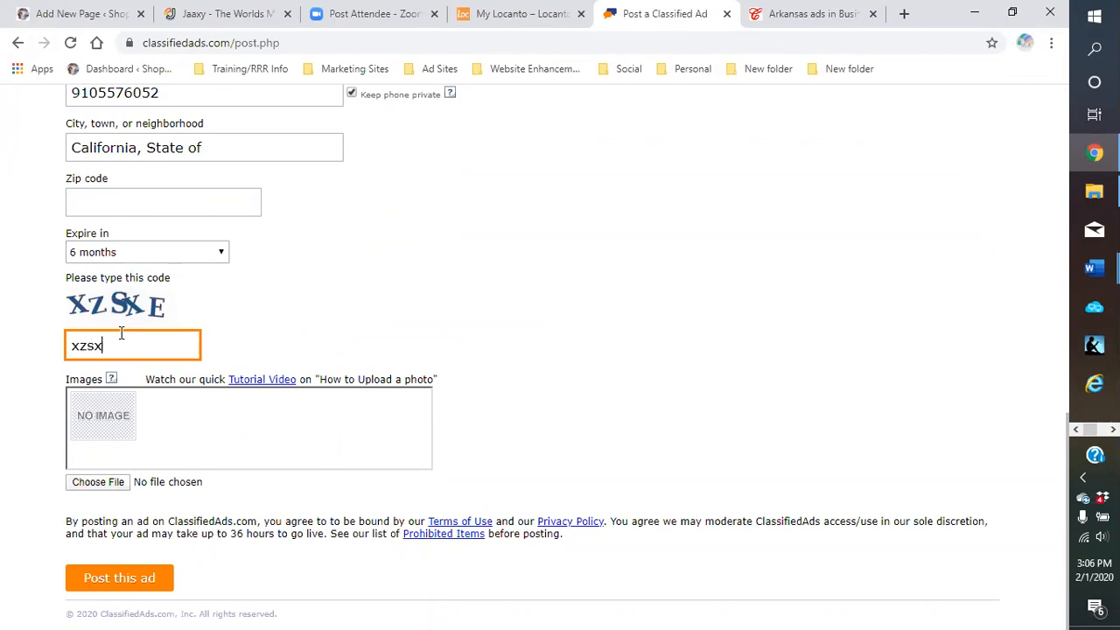
text(e)
Attach the 5e95.com_500 and health and beauty pictures to the ad
click(101, 484)
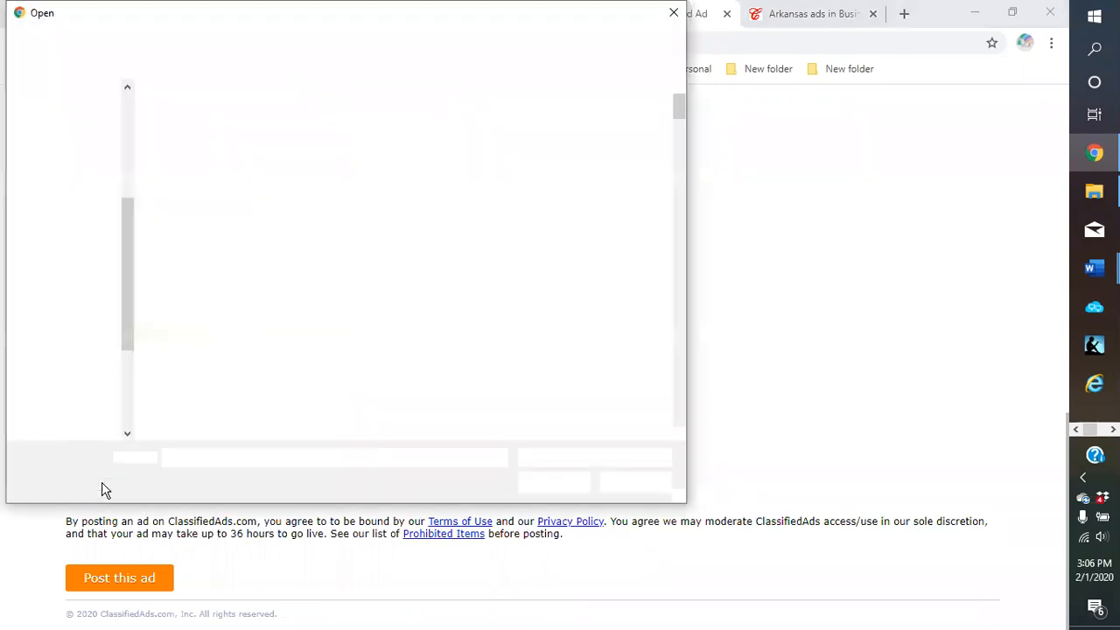
double_click(274, 219)
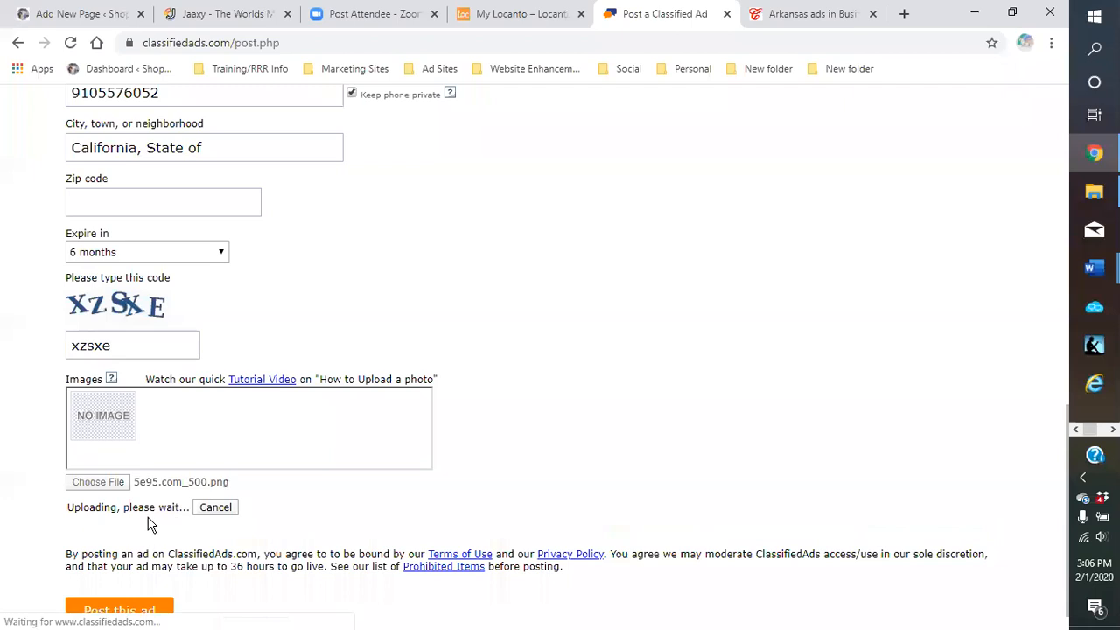
click(90, 484)
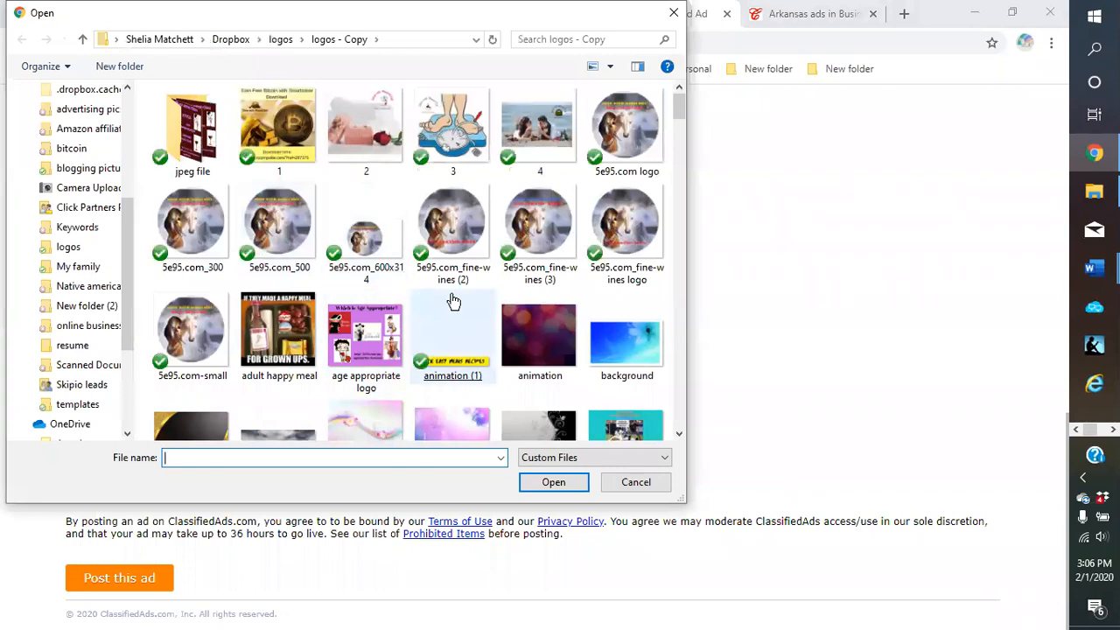
scroll(453, 300, down, 2)
scroll(452, 297, up, 2)
scroll(452, 298, down, 2)
scroll(451, 297, down, 2)
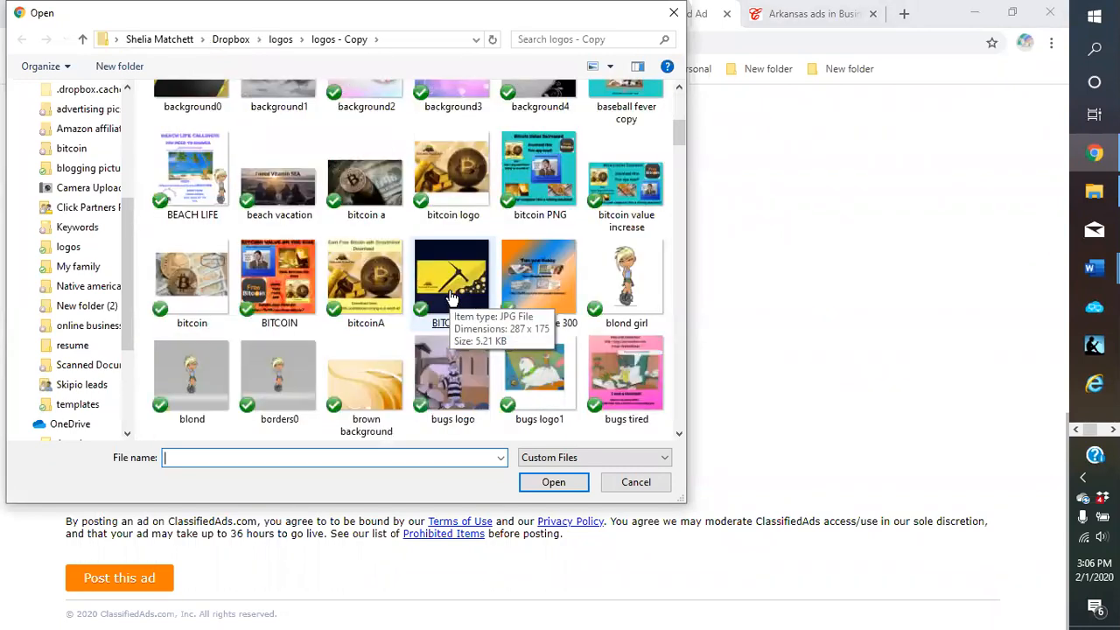
scroll(366, 302, down, 2)
scroll(366, 302, down, 3)
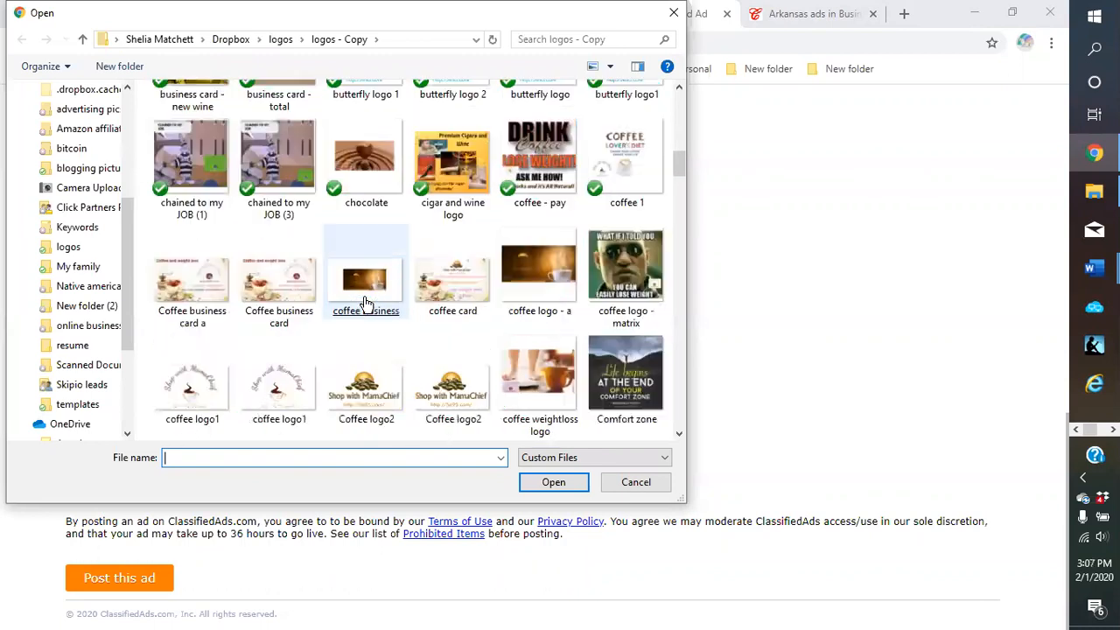
scroll(366, 304, down, 3)
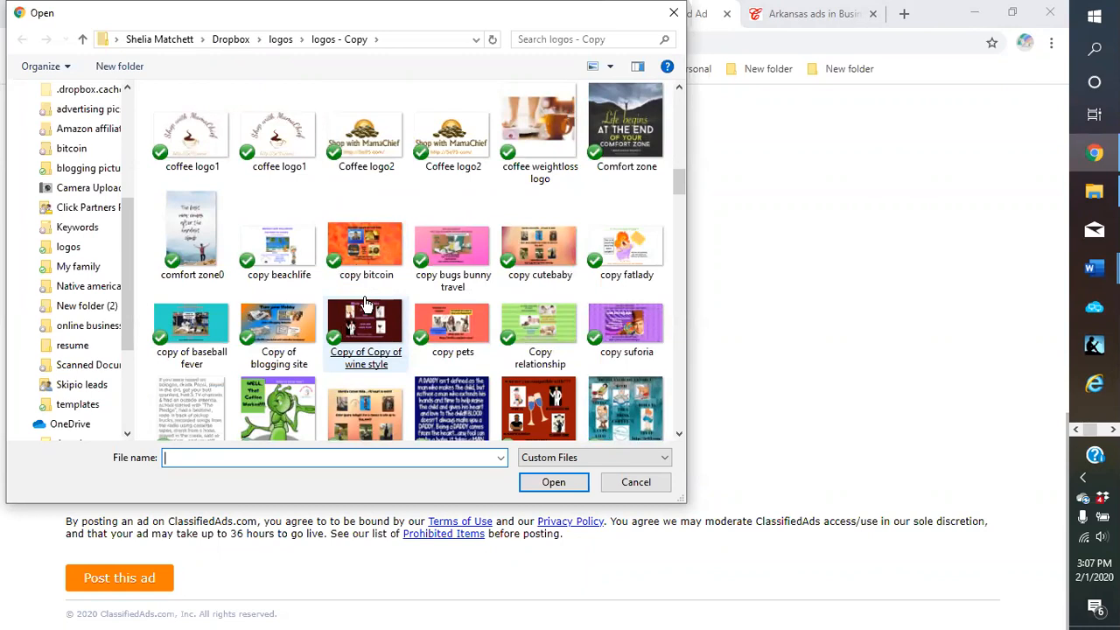
scroll(366, 303, down, 2)
scroll(366, 303, down, 2)
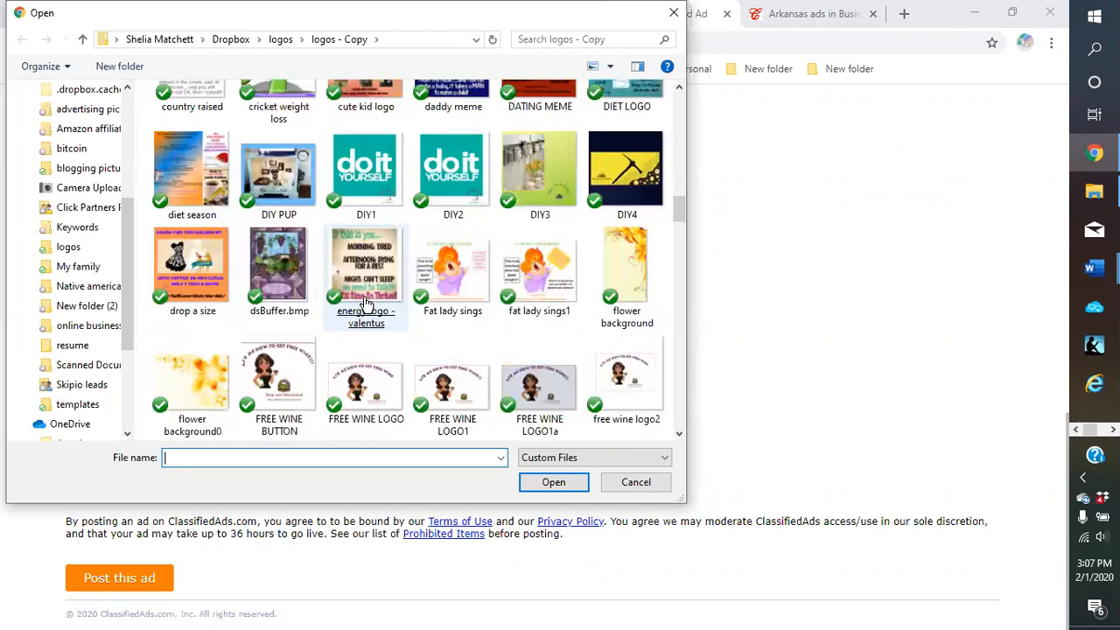
scroll(366, 302, down, 2)
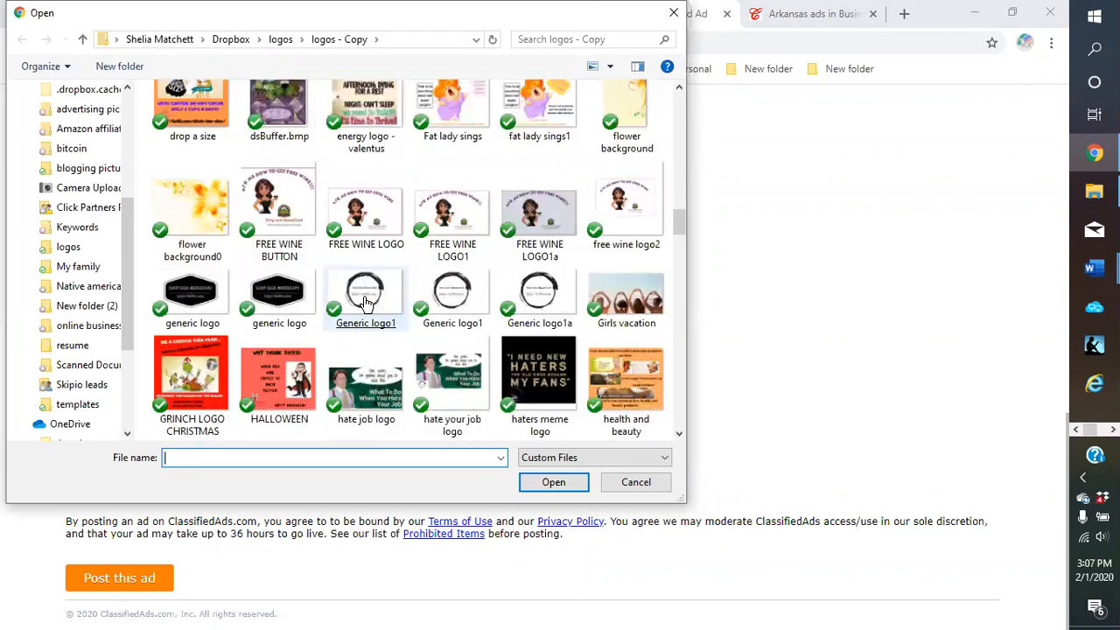
double_click(627, 381)
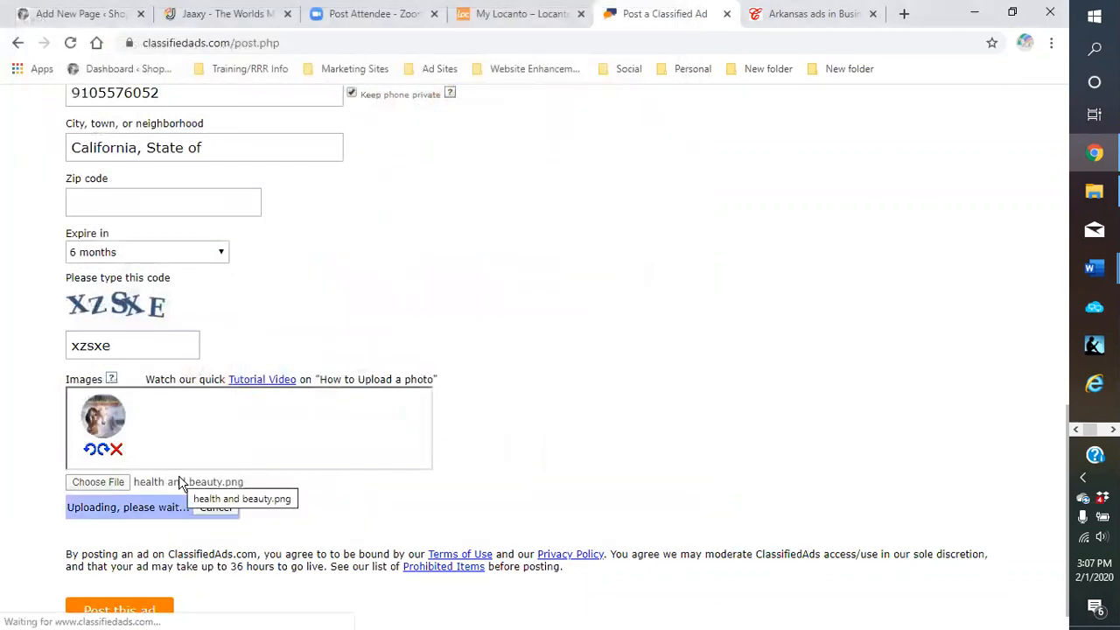
Attach the bugs tired picture as the third image
click(102, 483)
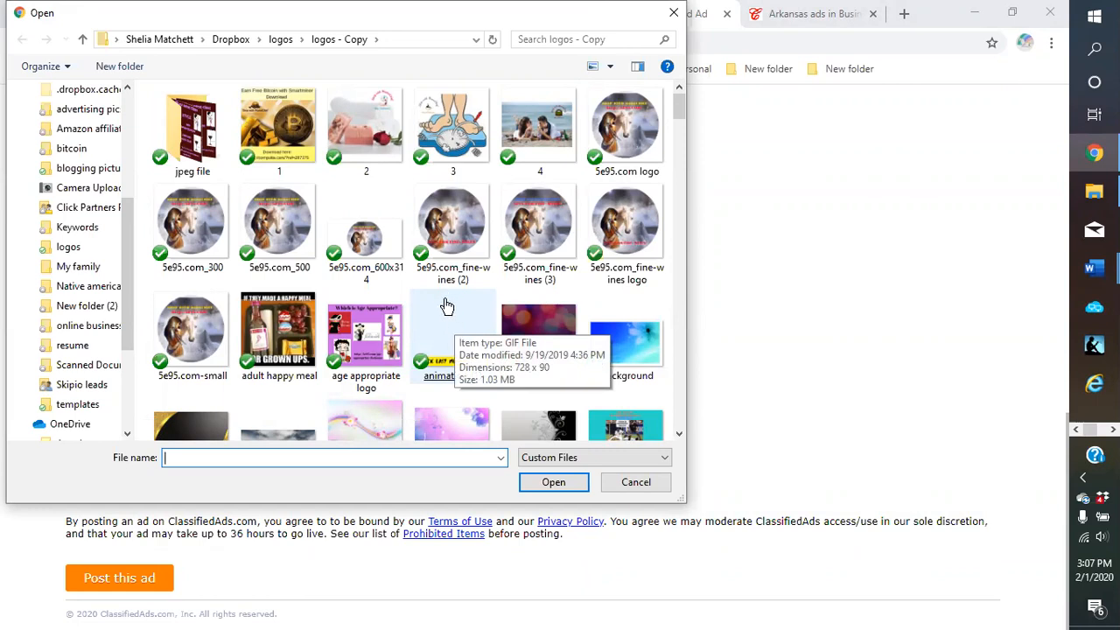
scroll(447, 306, down, 2)
scroll(446, 306, down, 3)
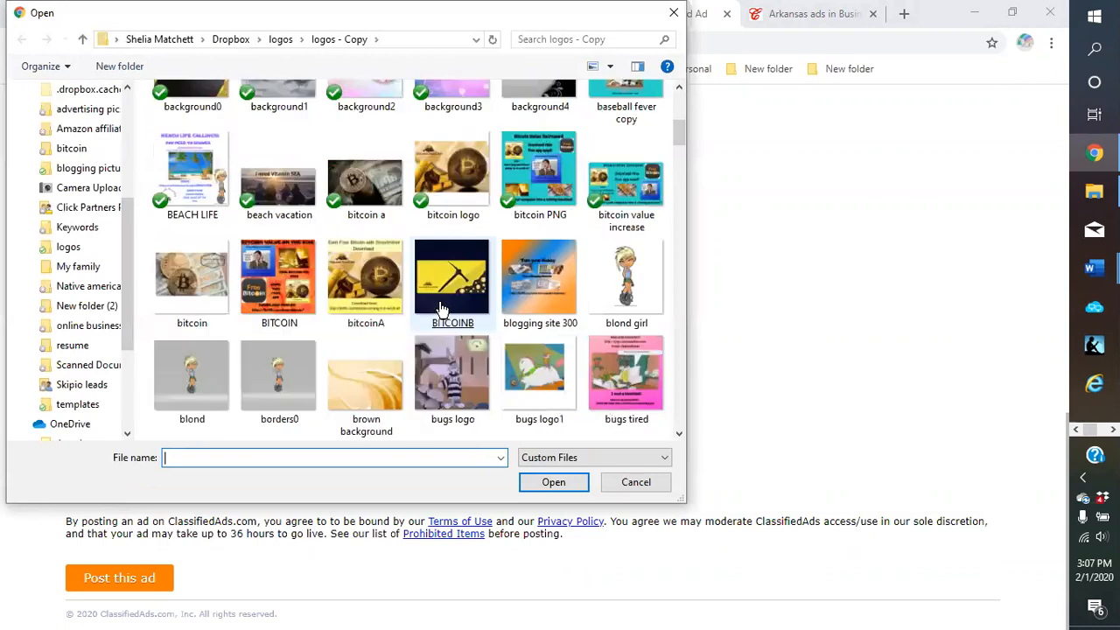
scroll(443, 310, down, 2)
double_click(652, 192)
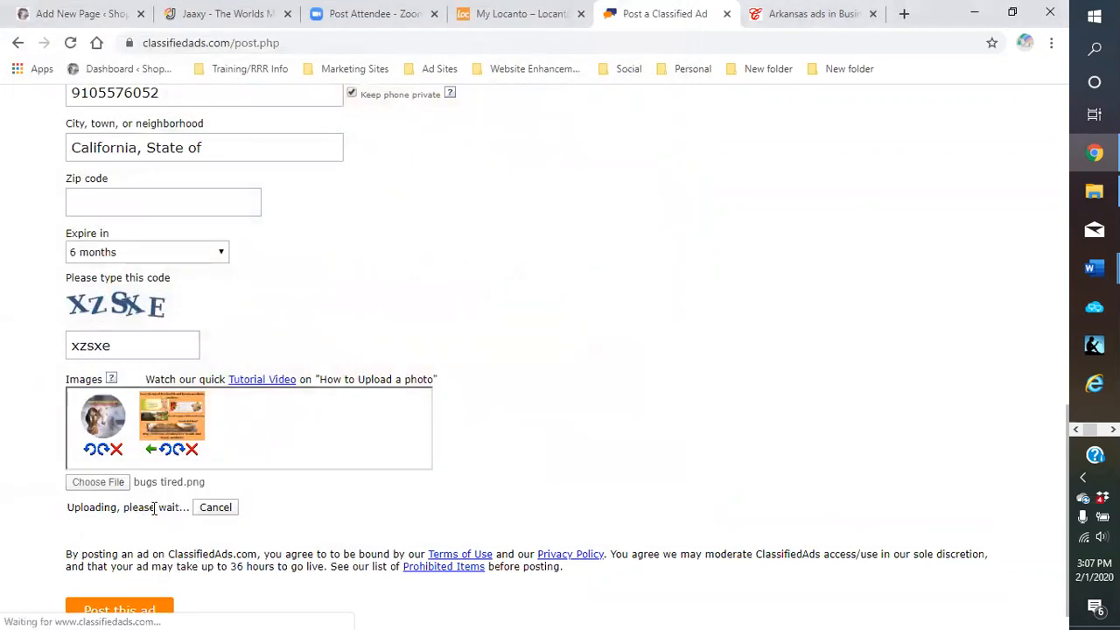
Attach the 'WHAT IS YOUR (1)' picture as the fourth image
click(108, 487)
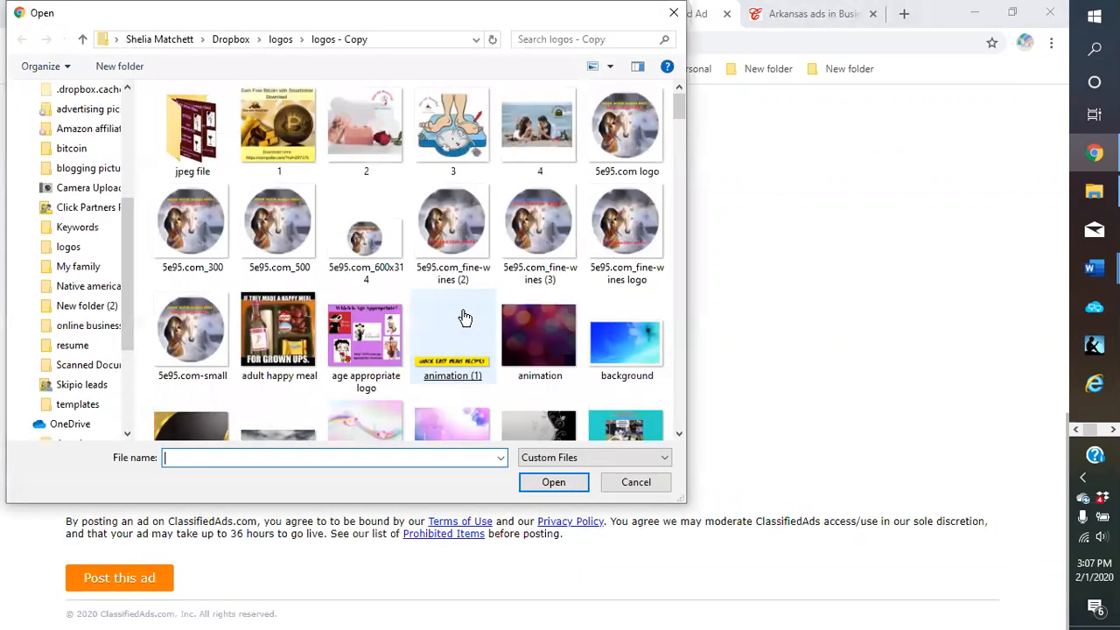
scroll(448, 328, down, 5)
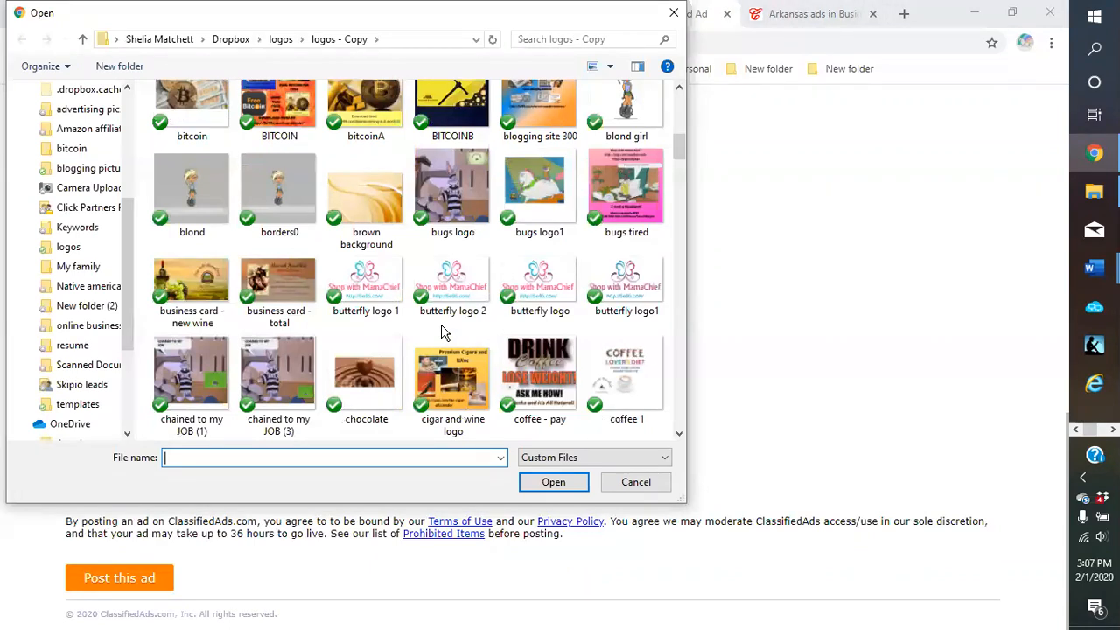
scroll(440, 335, down, 4)
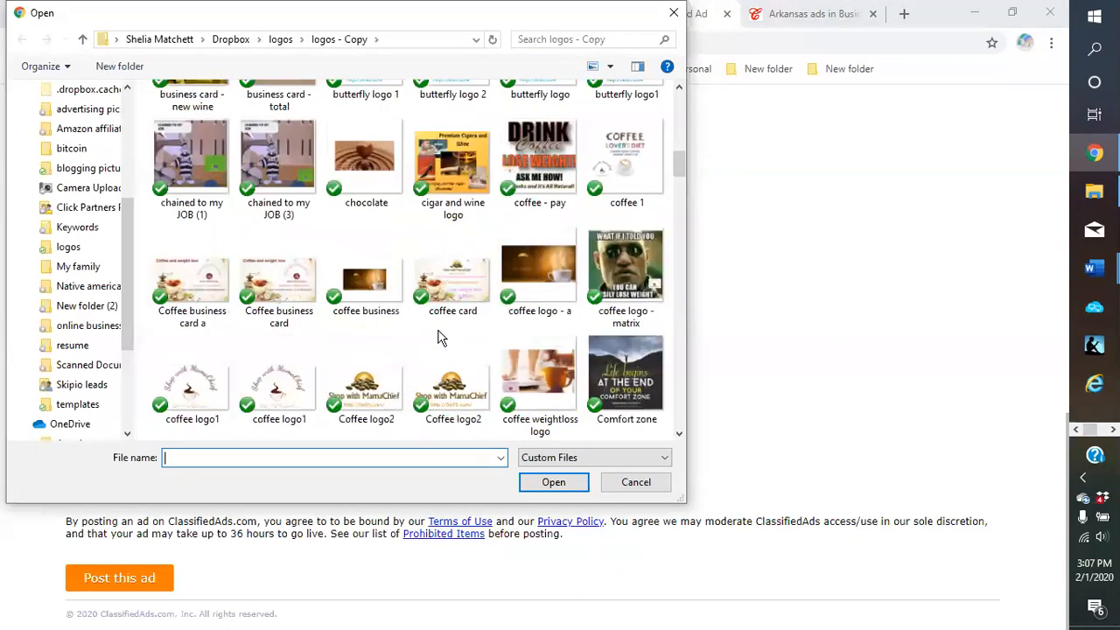
scroll(440, 336, down, 2)
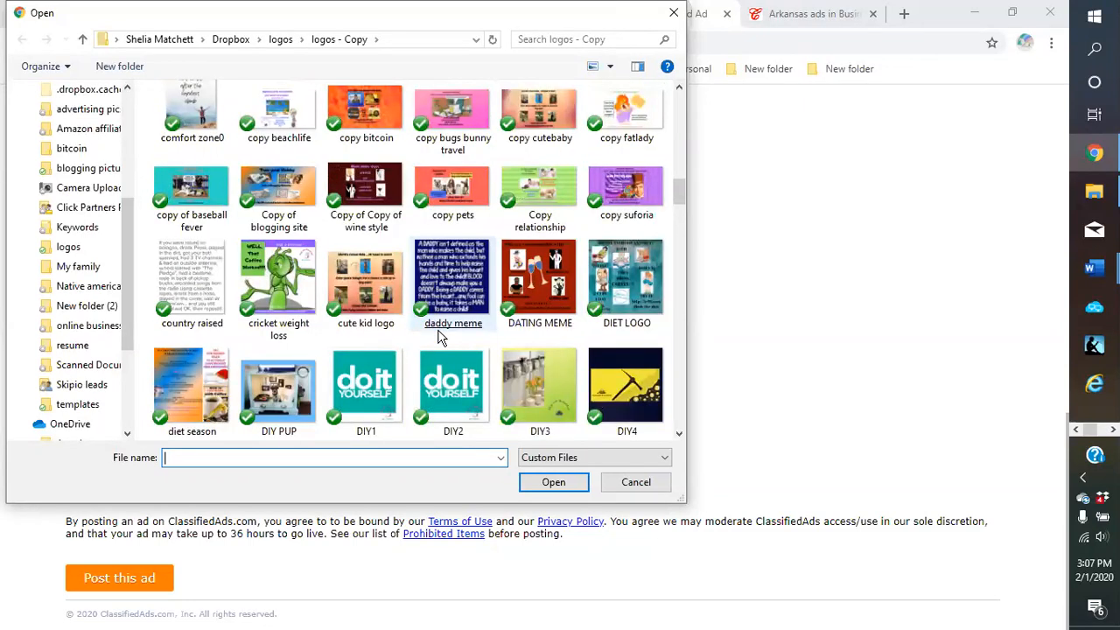
scroll(440, 338, down, 2)
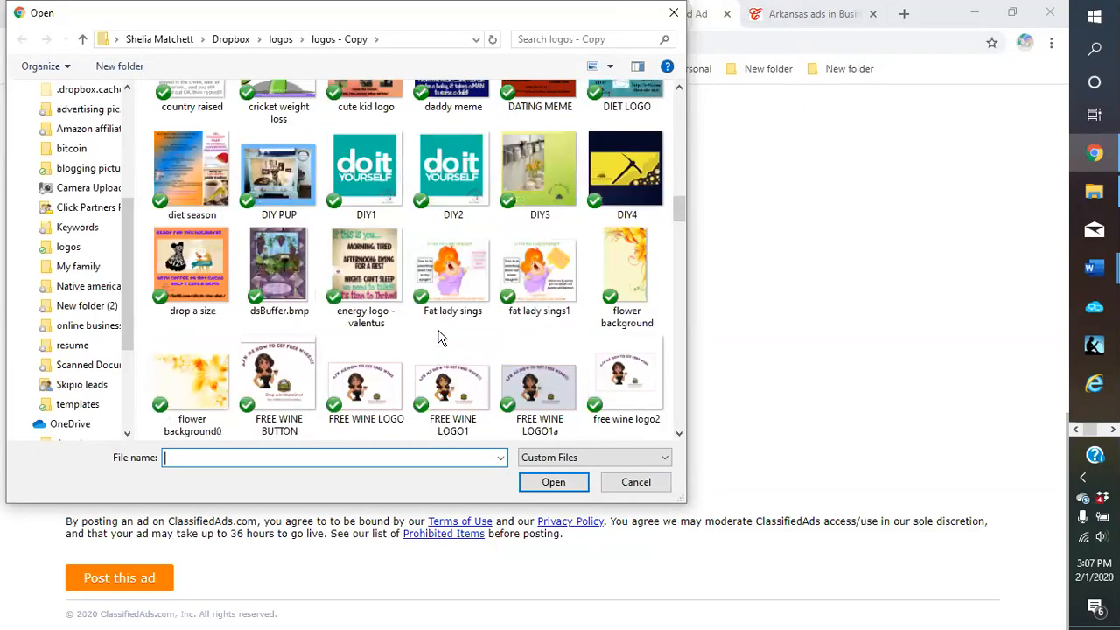
scroll(440, 338, down, 2)
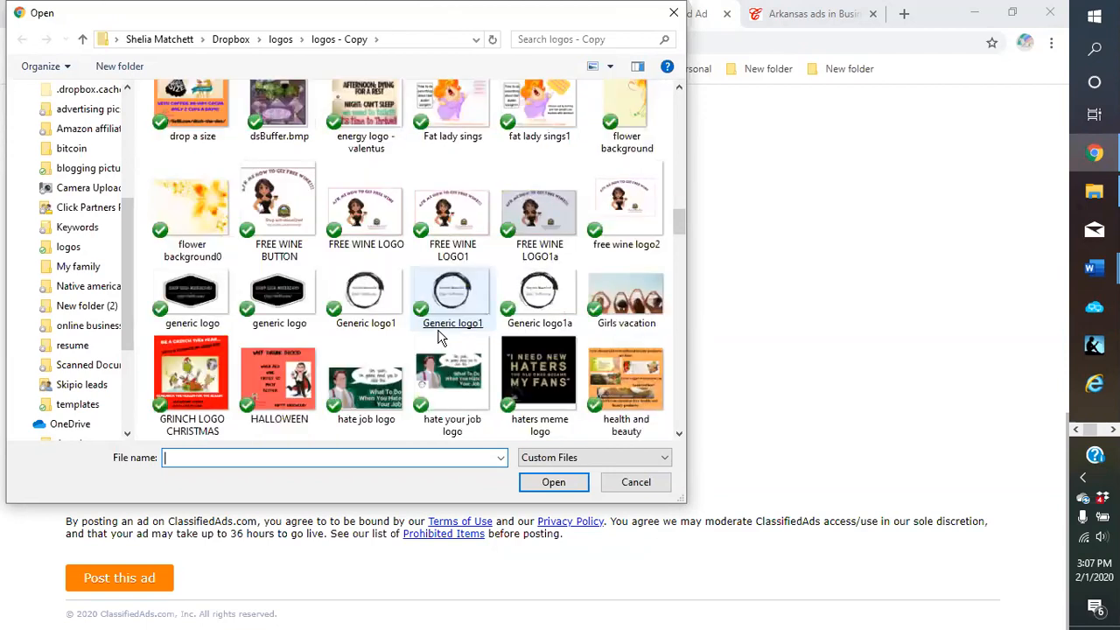
scroll(440, 338, down, 2)
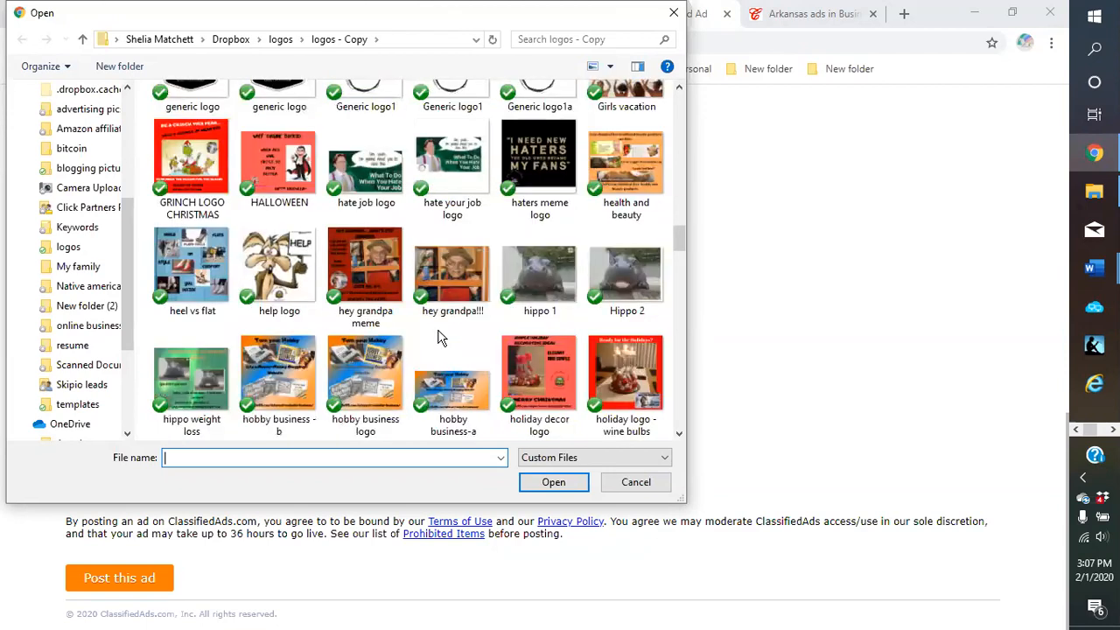
scroll(440, 338, down, 6)
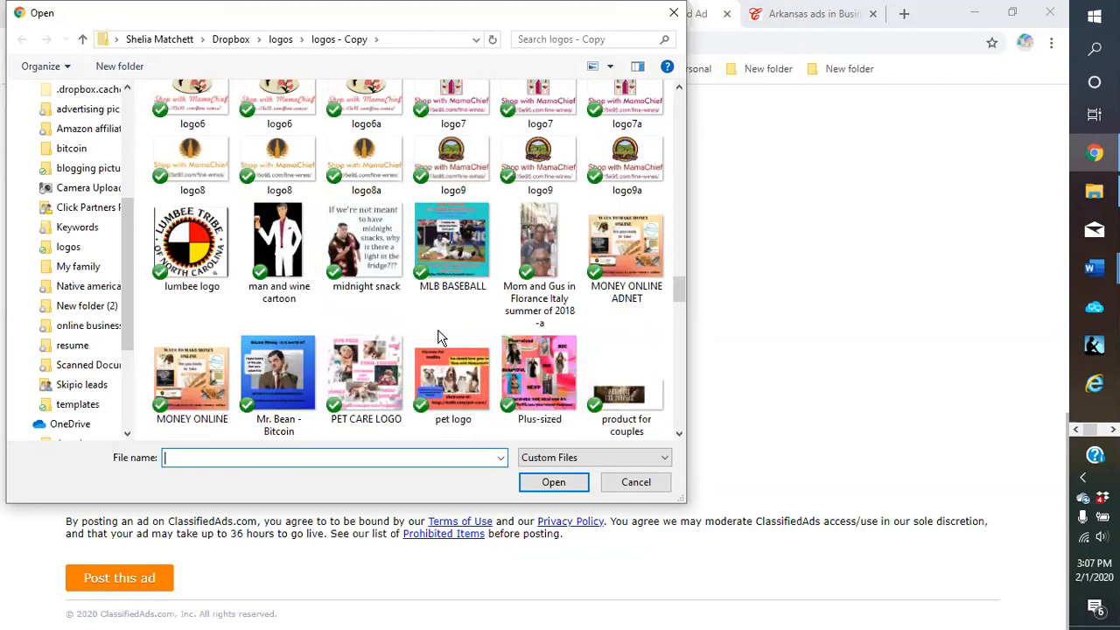
scroll(441, 338, down, 2)
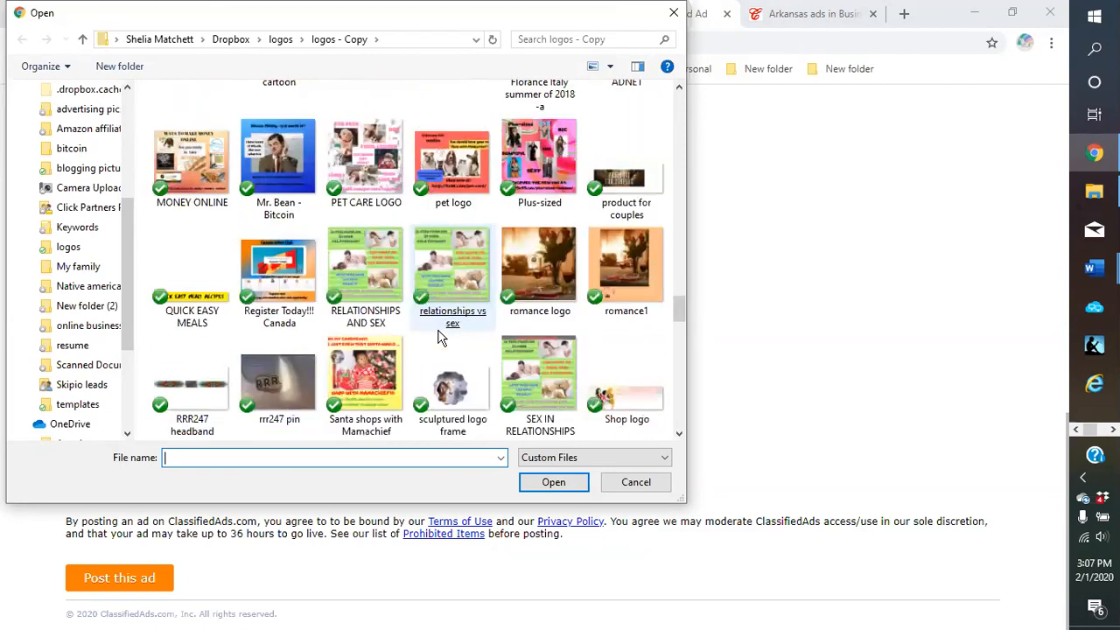
scroll(441, 338, down, 2)
scroll(438, 330, down, 2)
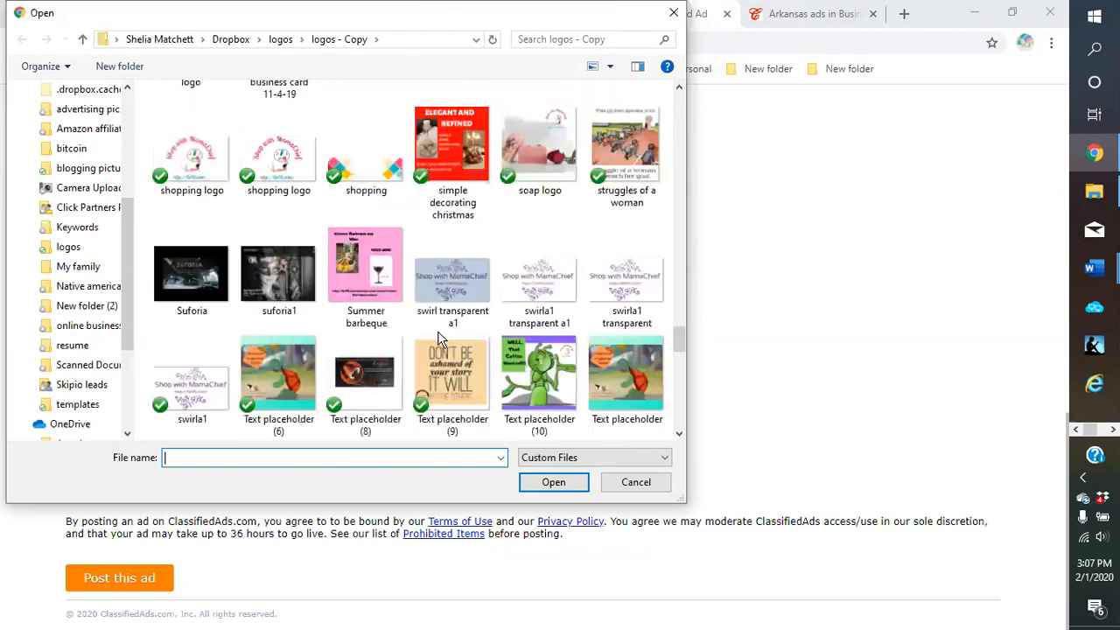
scroll(441, 338, down, 2)
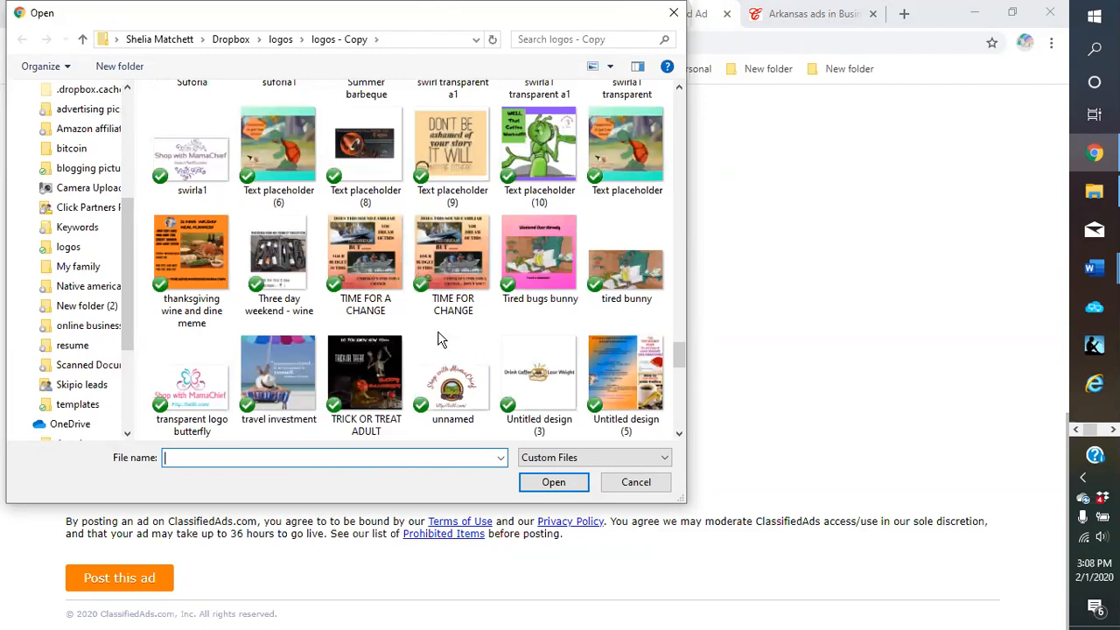
scroll(440, 338, down, 2)
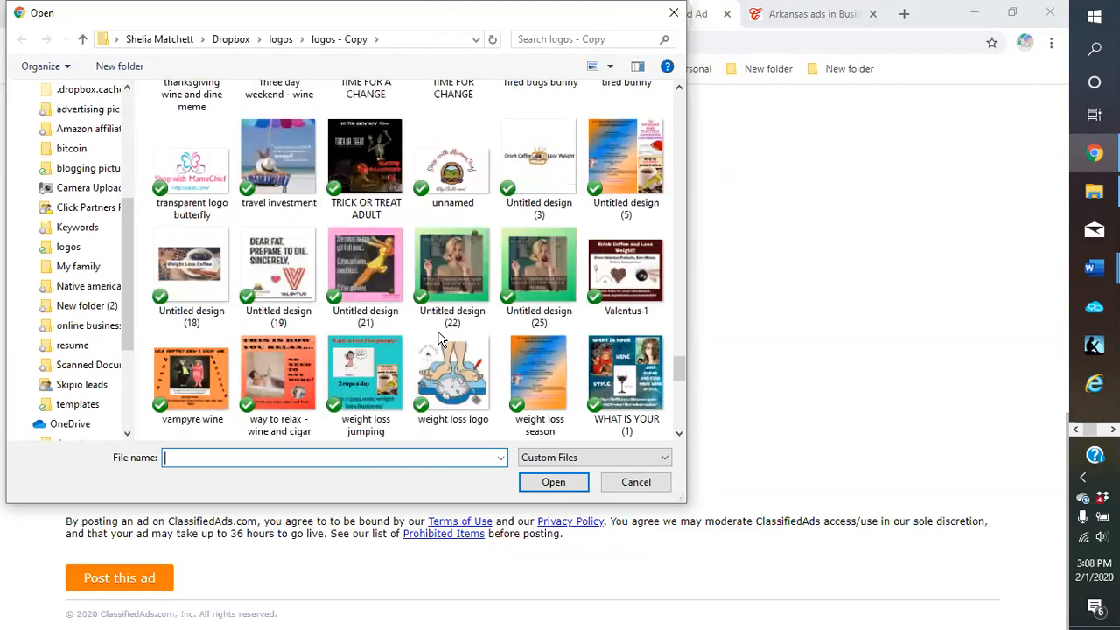
double_click(621, 377)
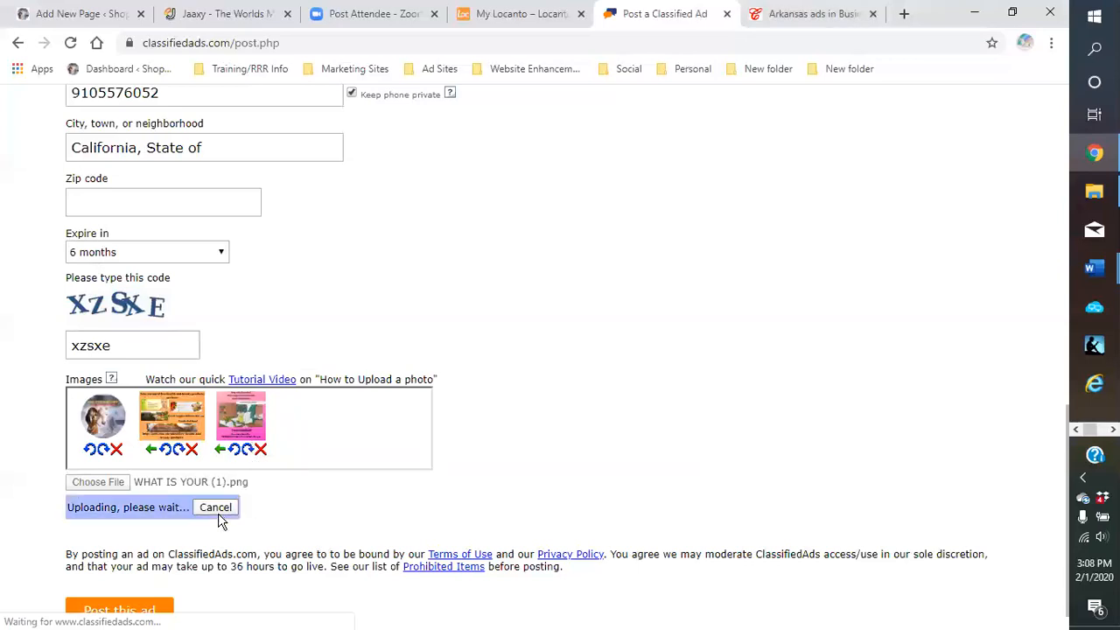
Attach the 'copy fatlady' picture as the fifth image
click(98, 484)
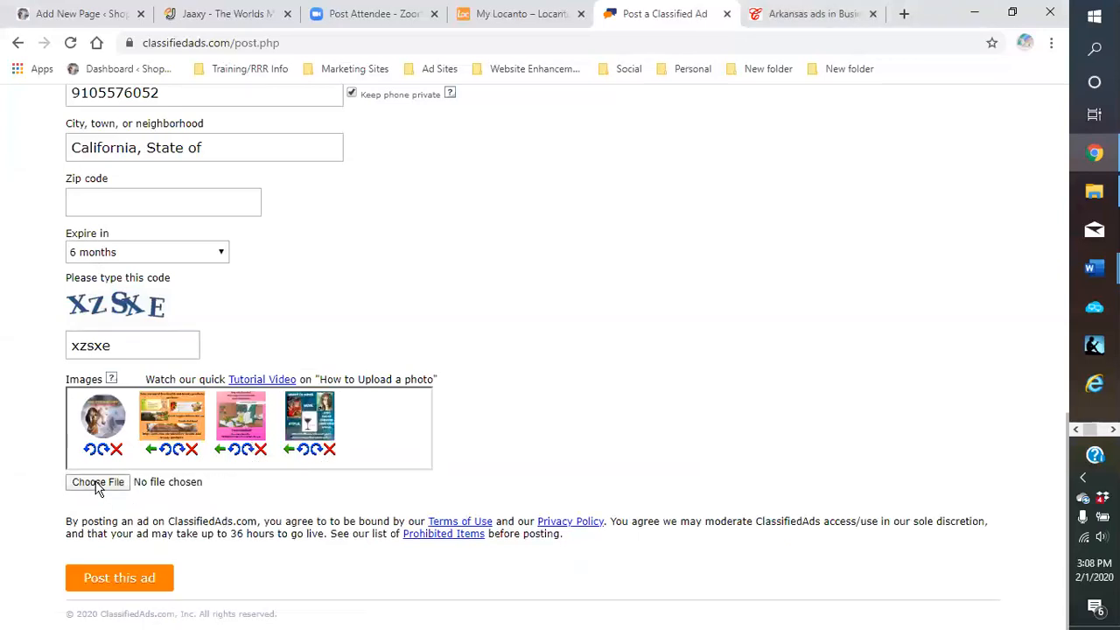
scroll(560, 323, down, 3)
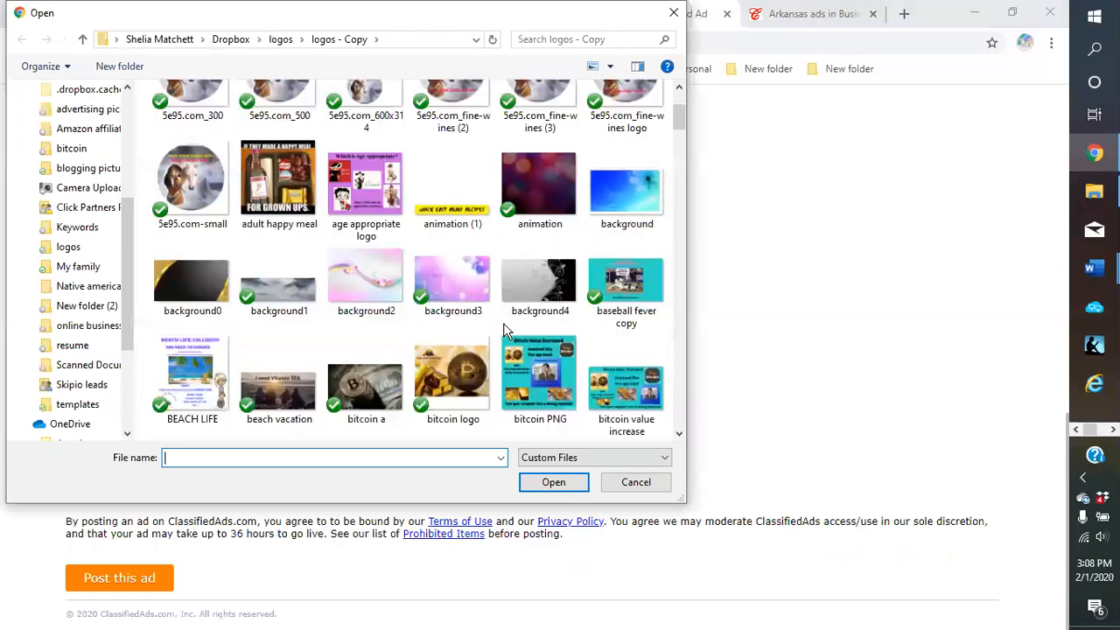
scroll(505, 329, down, 5)
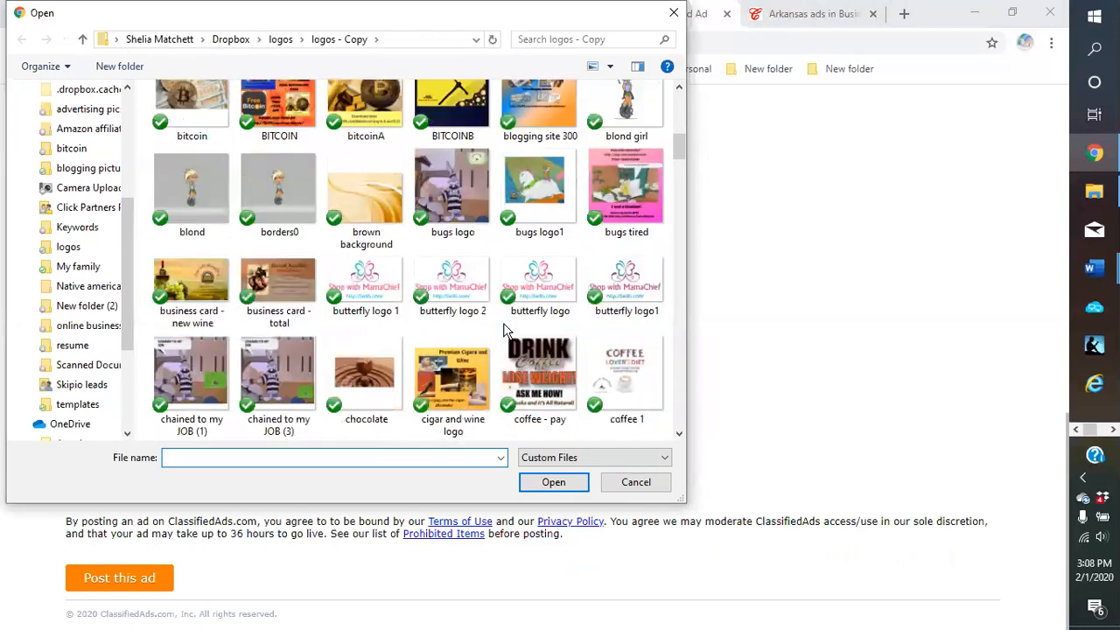
scroll(505, 329, down, 3)
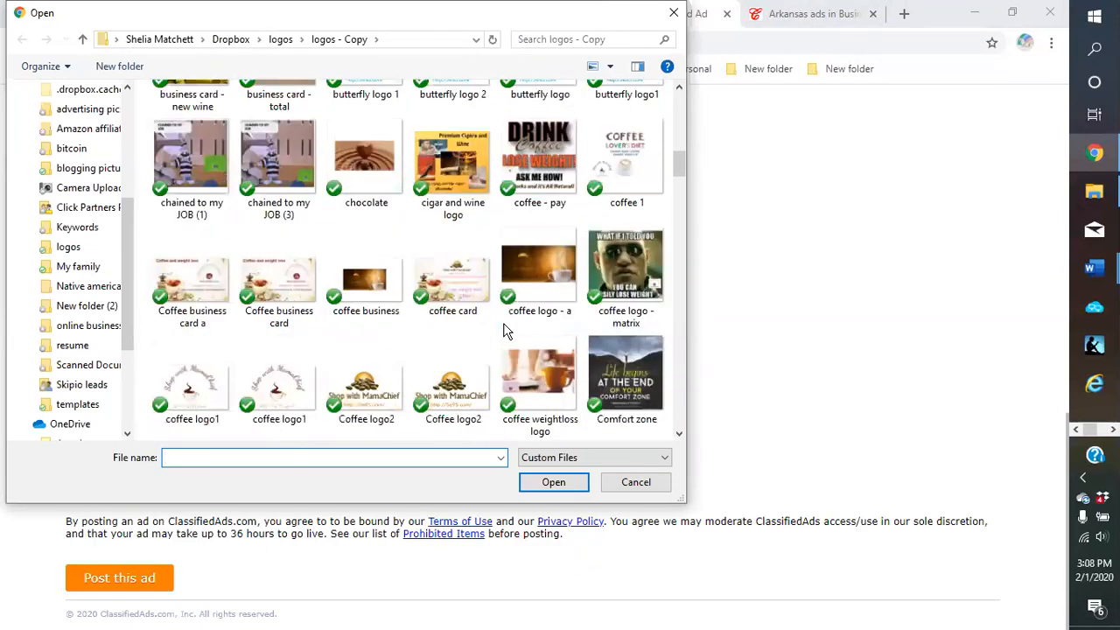
scroll(505, 329, down, 3)
double_click(643, 324)
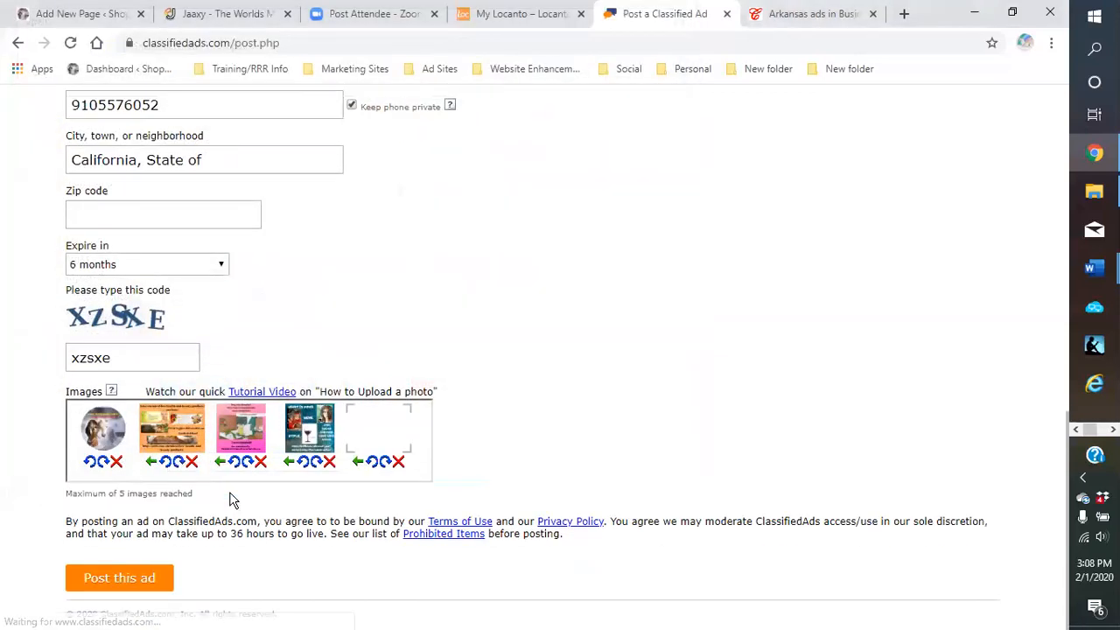
Enter 'varoius' as the asking price after the missing-price warning and post the ad
click(147, 586)
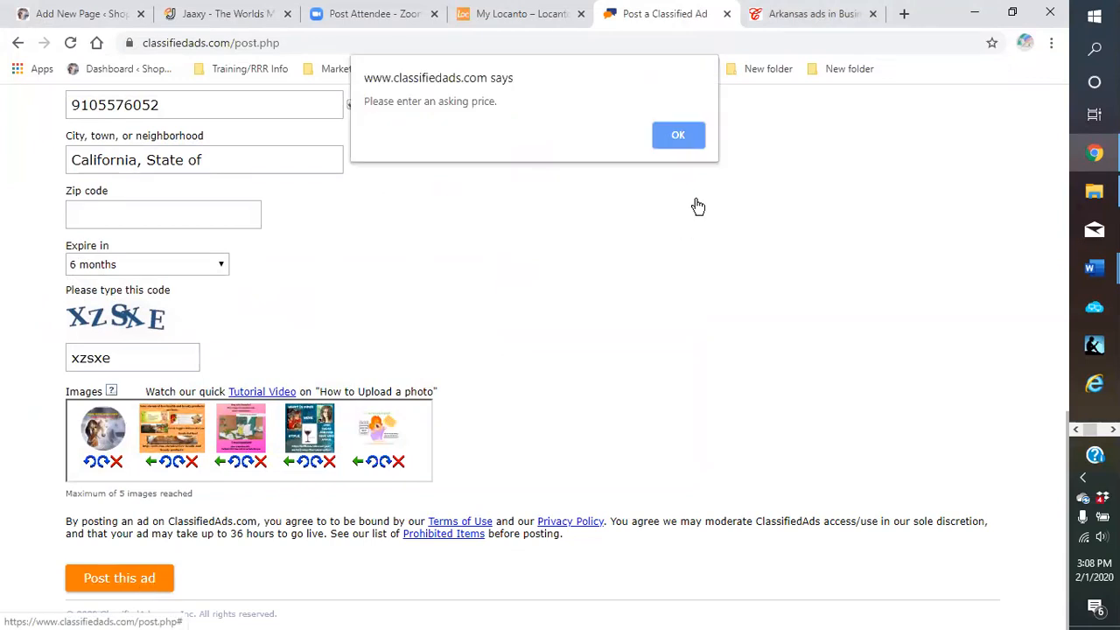
click(680, 147)
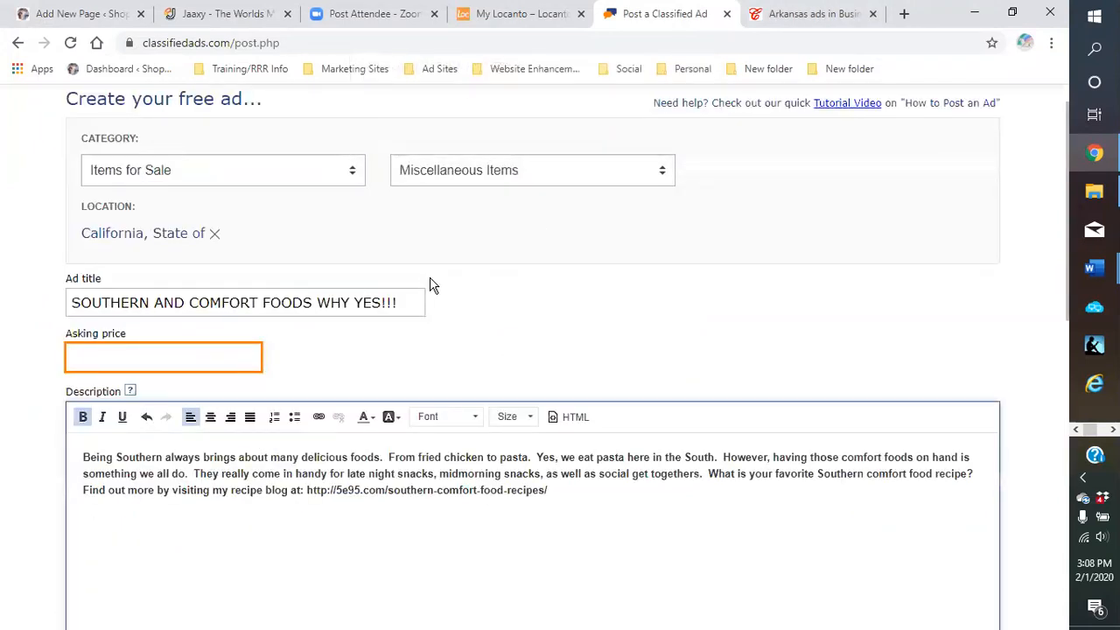
click(138, 352)
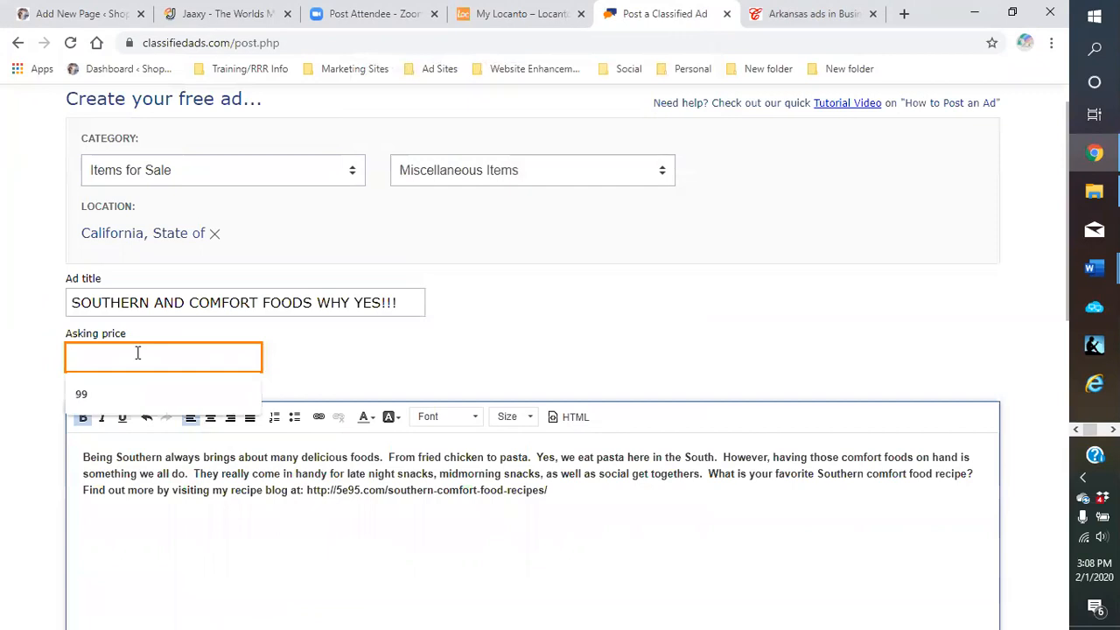
text(varoiu)
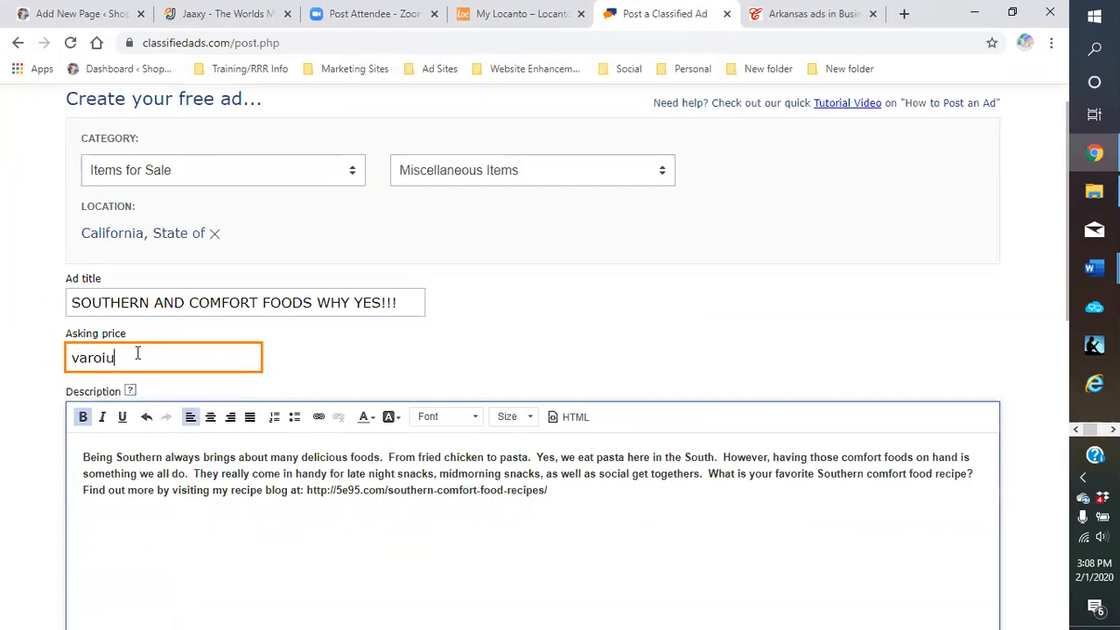
text(s)
click(393, 347)
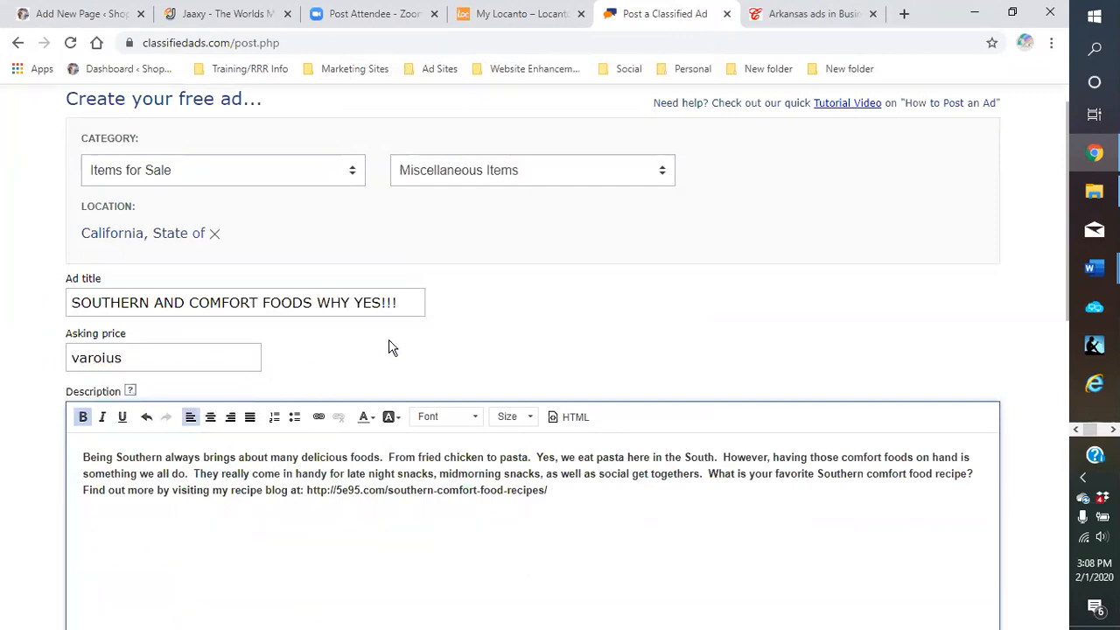
scroll(385, 416, down, 2)
scroll(385, 417, down, 6)
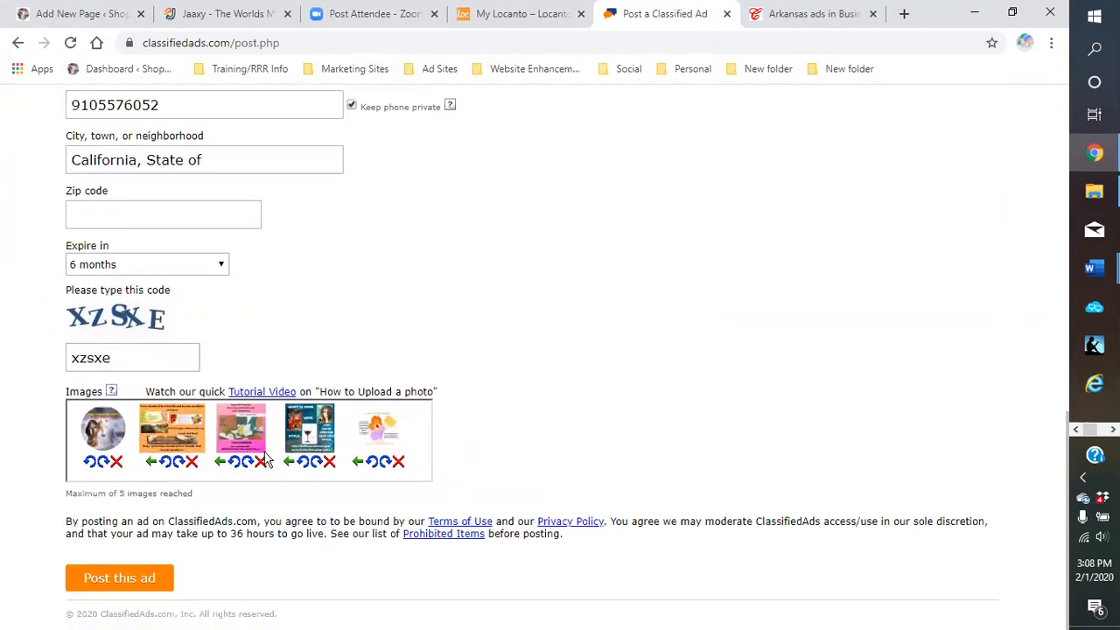
click(120, 580)
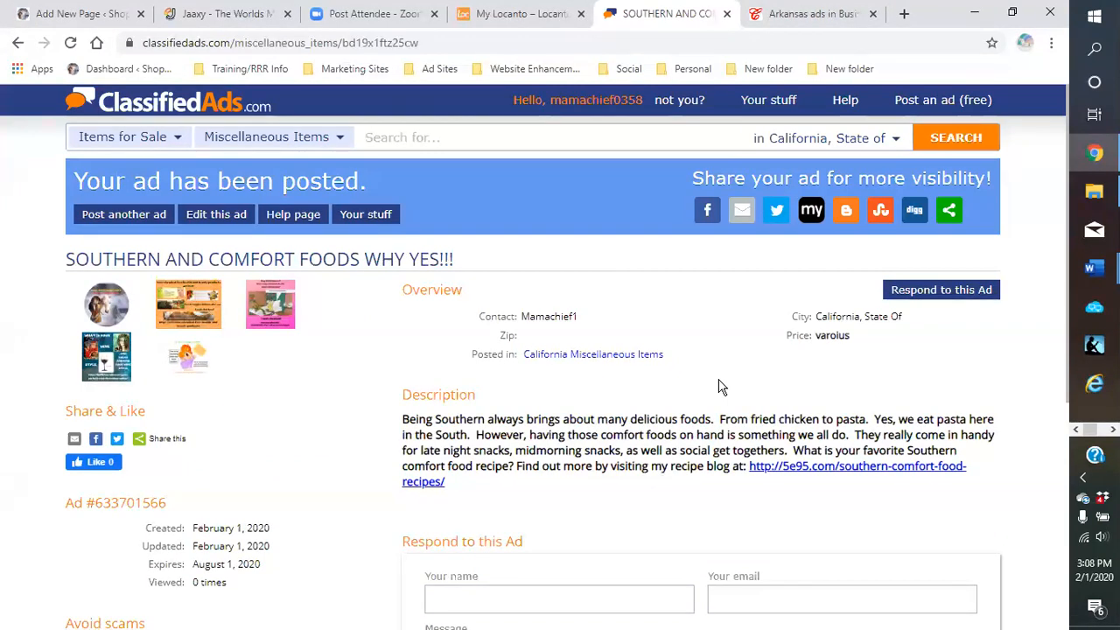
scroll(700, 372, down, 1)
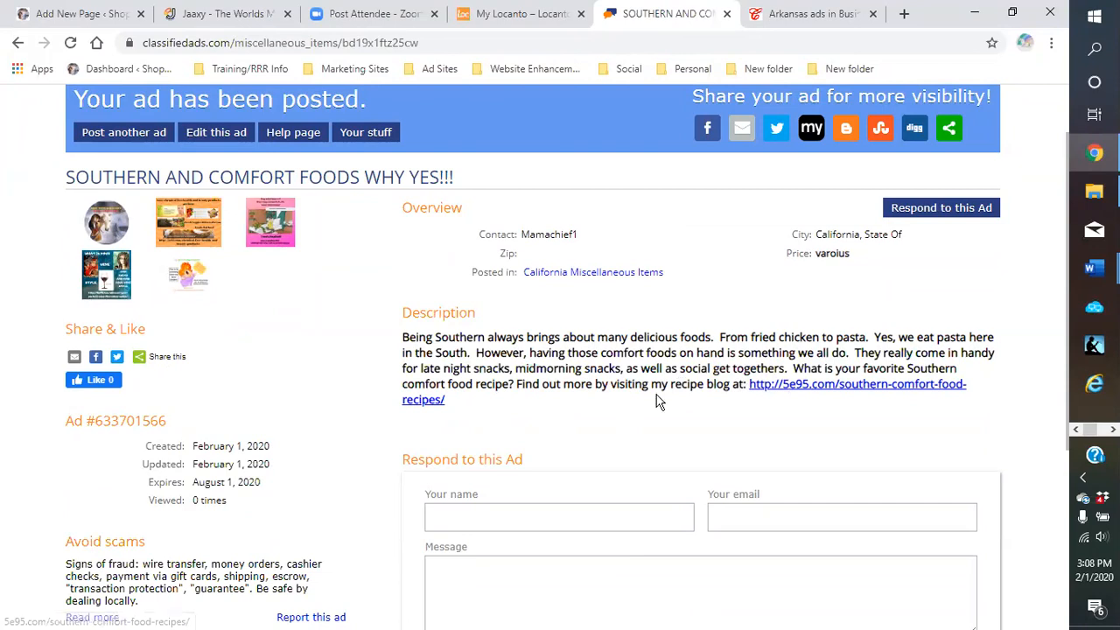
scroll(630, 376, down, 1)
scroll(604, 349, down, 1)
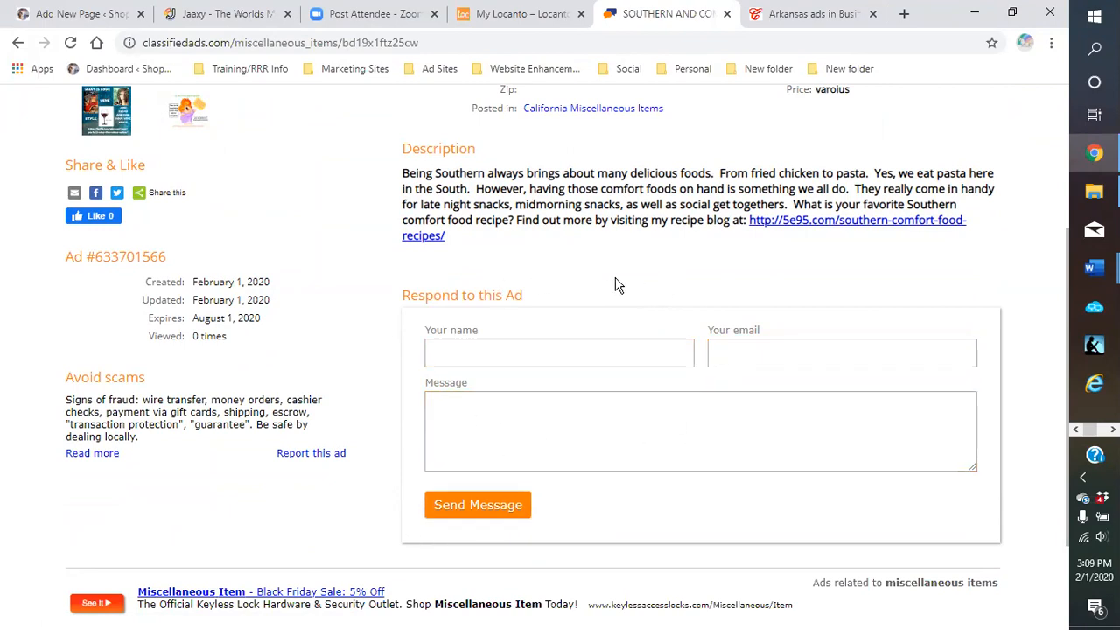
scroll(572, 350, up, 2)
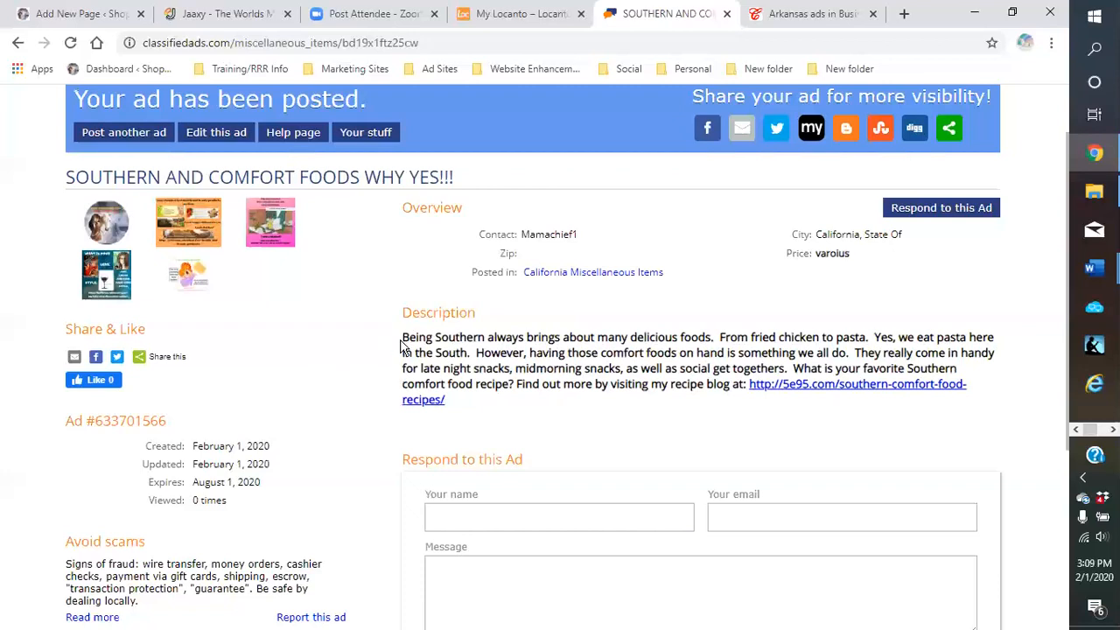
scroll(394, 355, down, 2)
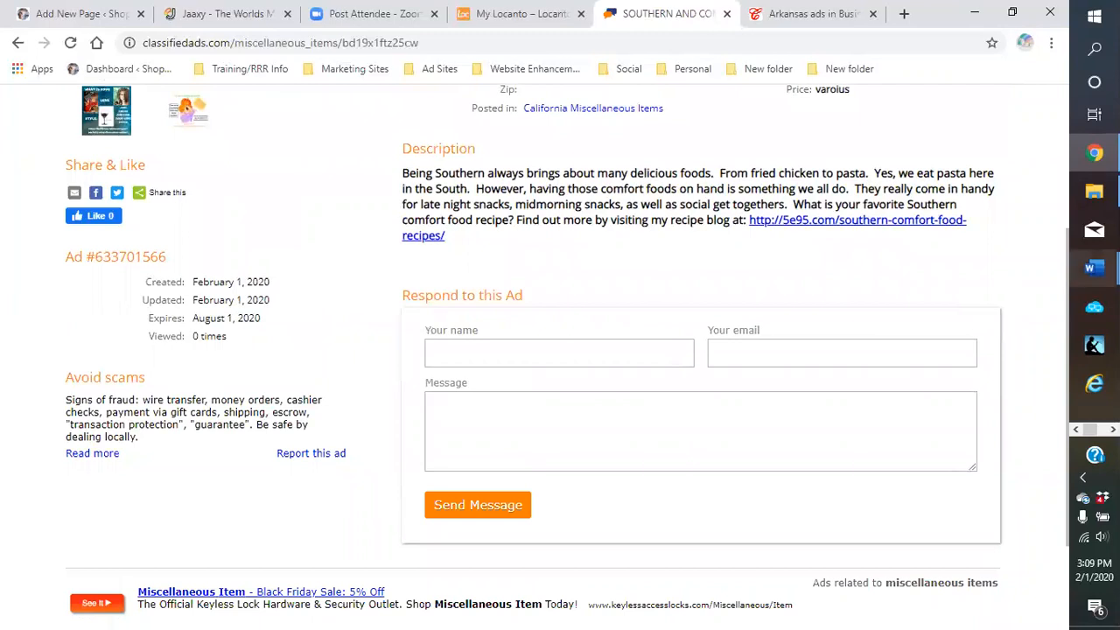
click(1114, 430)
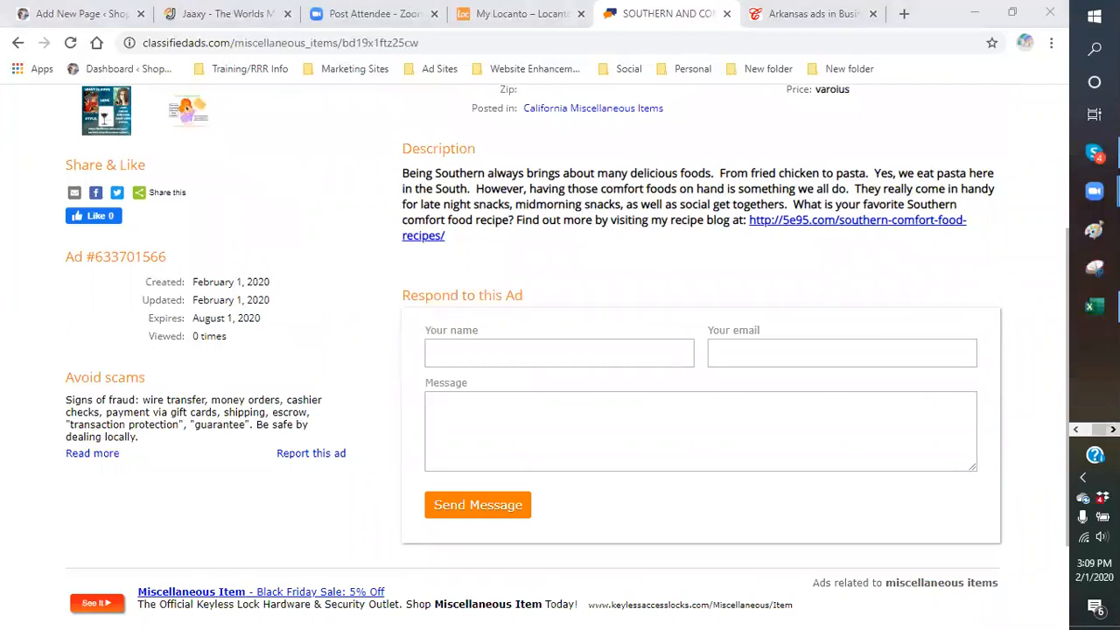
mouse_move(1098, 321)
scroll(288, 330, up, 2)
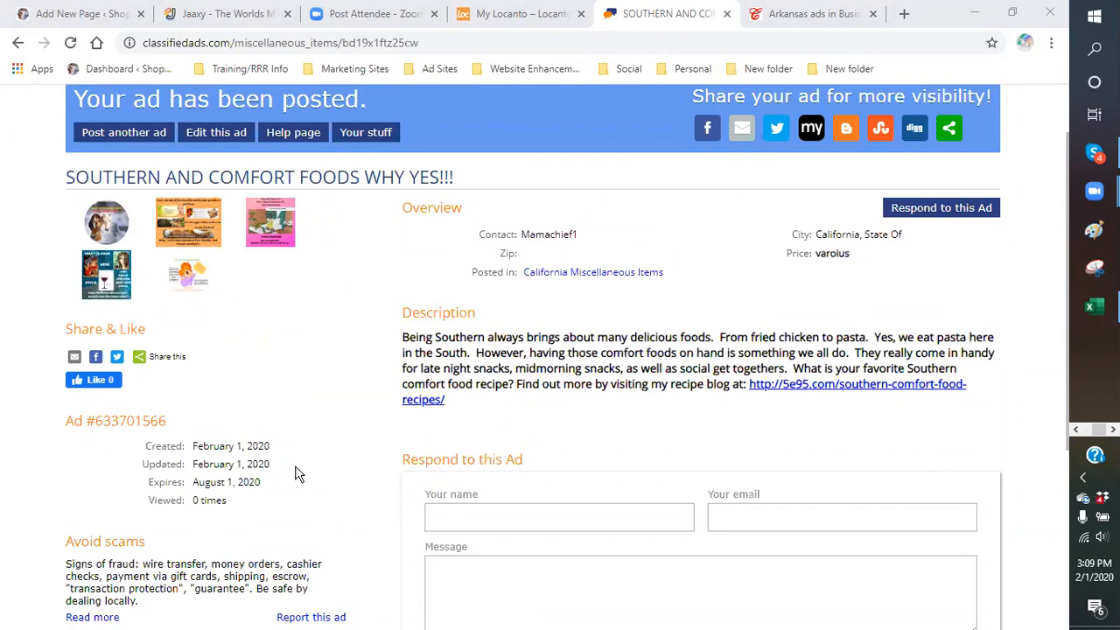
scroll(295, 474, up, 1)
Open Your stuff and page through the 25 ads: Next 10, Next 5, then Previous 10 twice
click(366, 214)
scroll(547, 400, down, 1)
scroll(545, 399, down, 2)
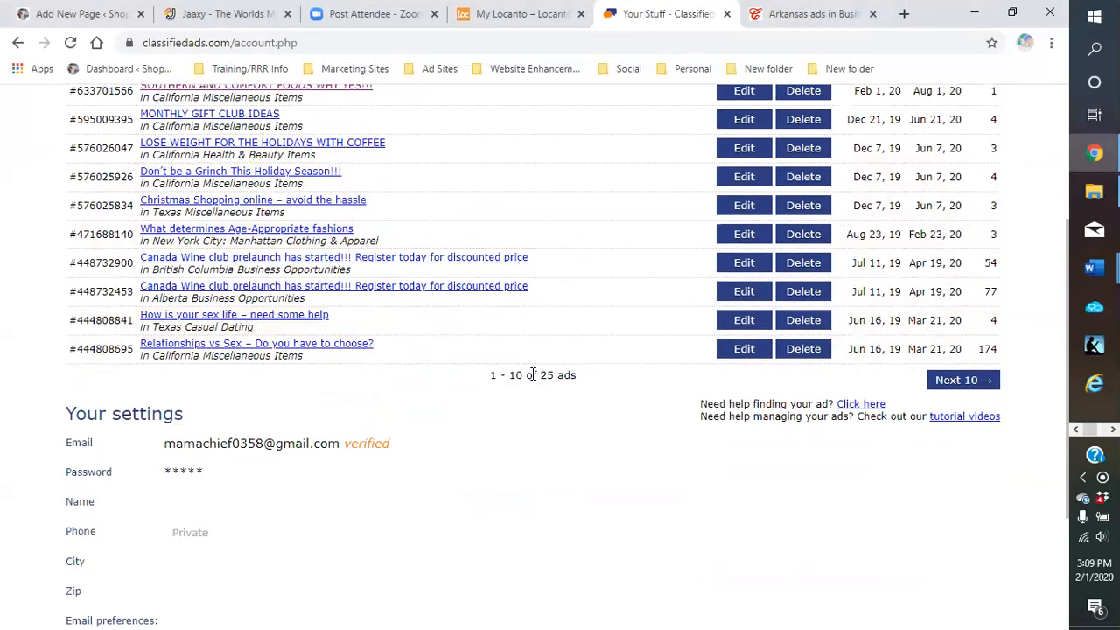
scroll(445, 400, up, 1)
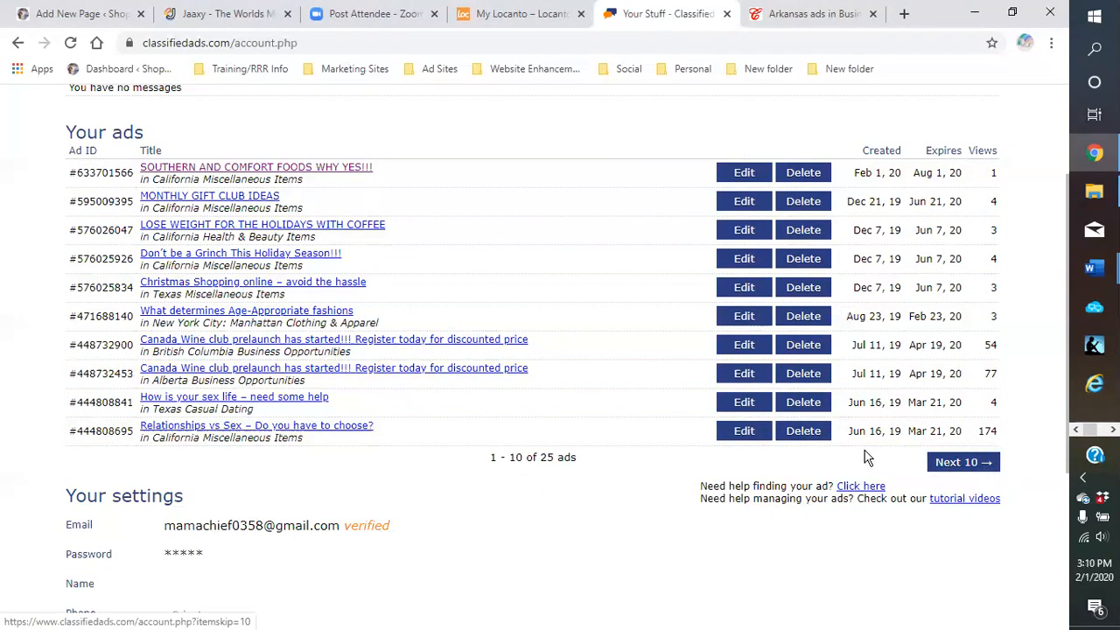
click(996, 468)
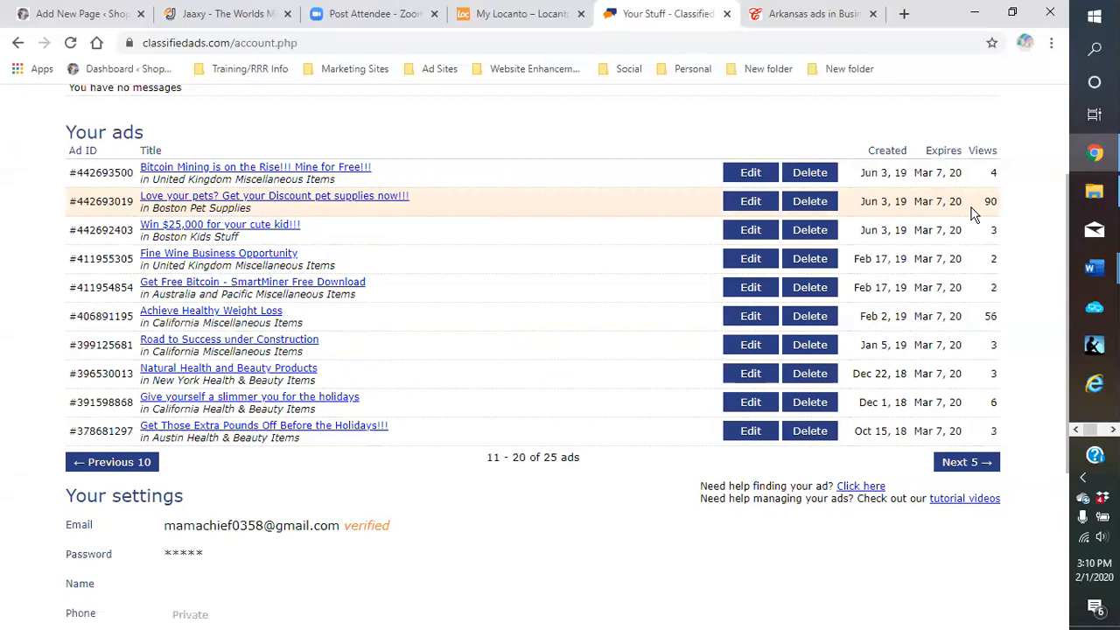
click(990, 470)
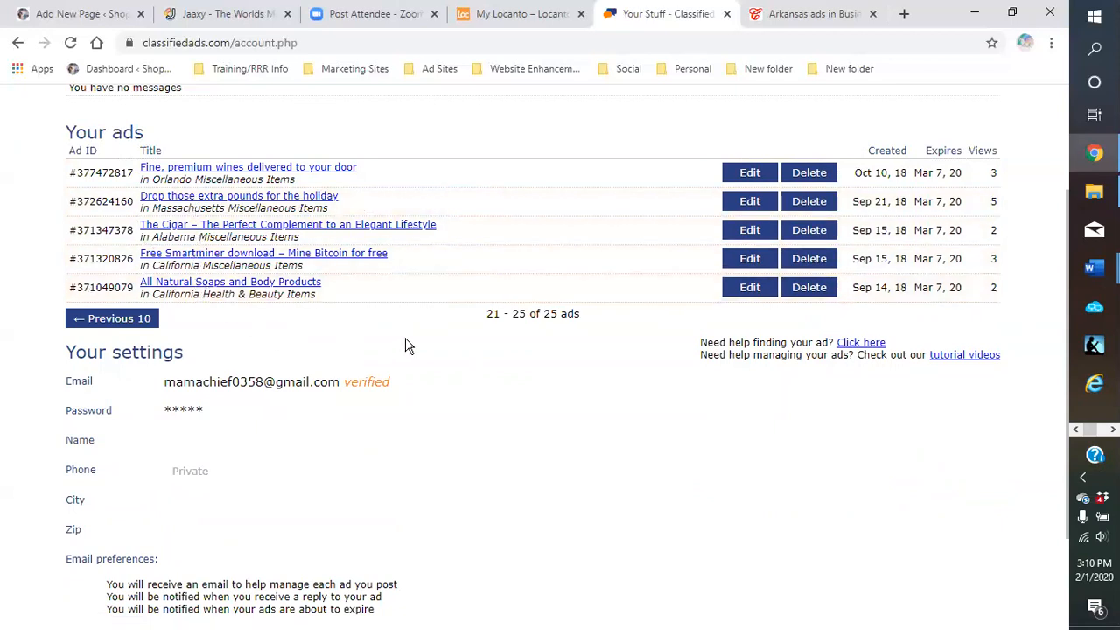
click(96, 321)
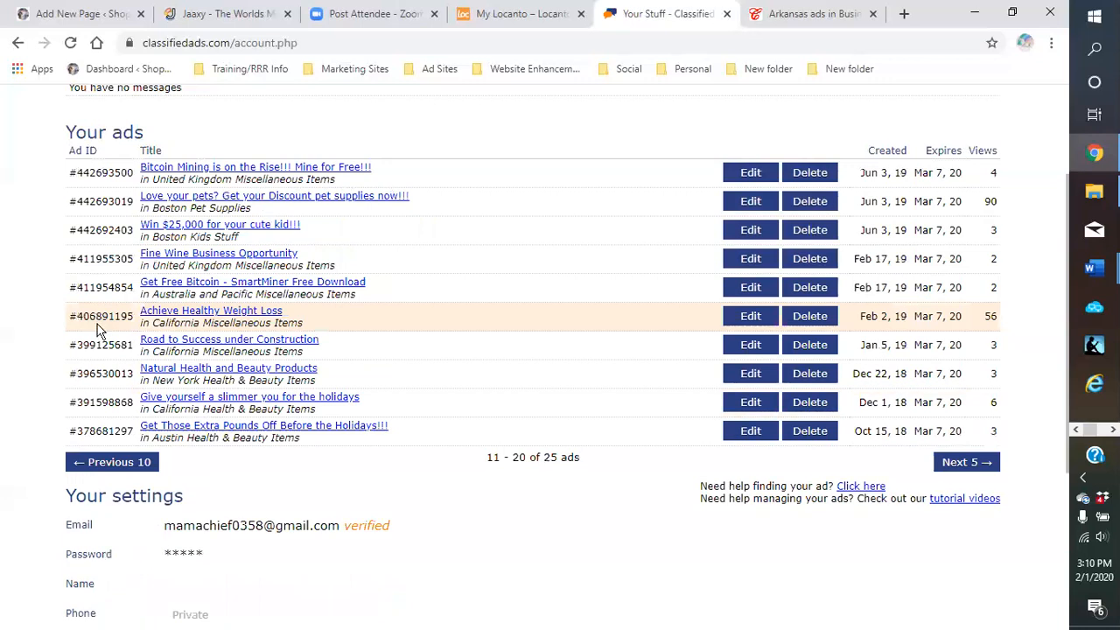
click(105, 466)
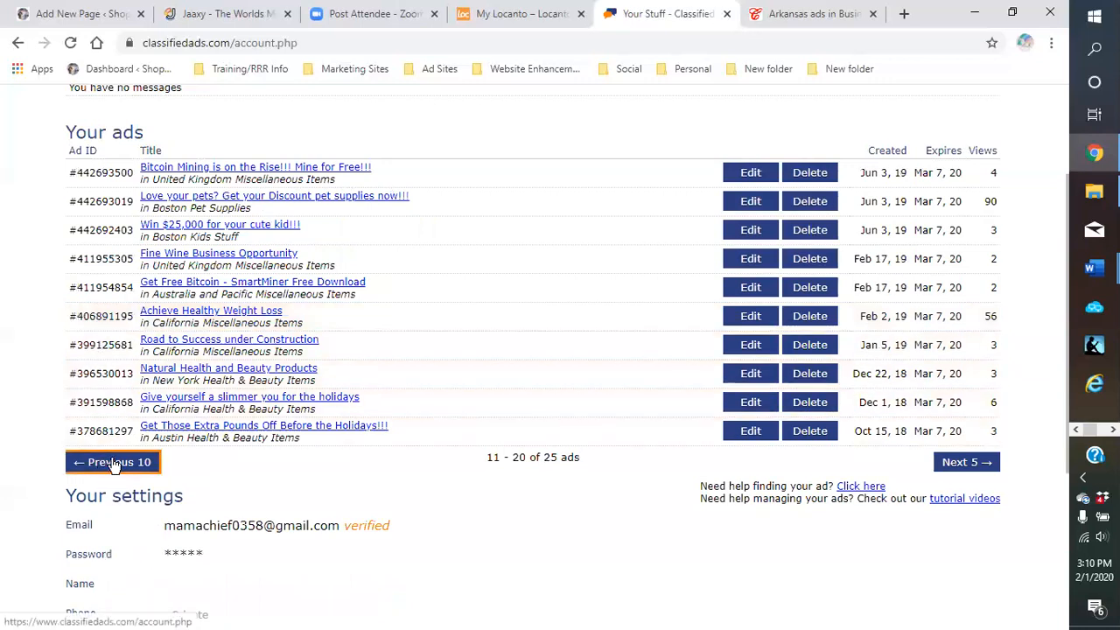
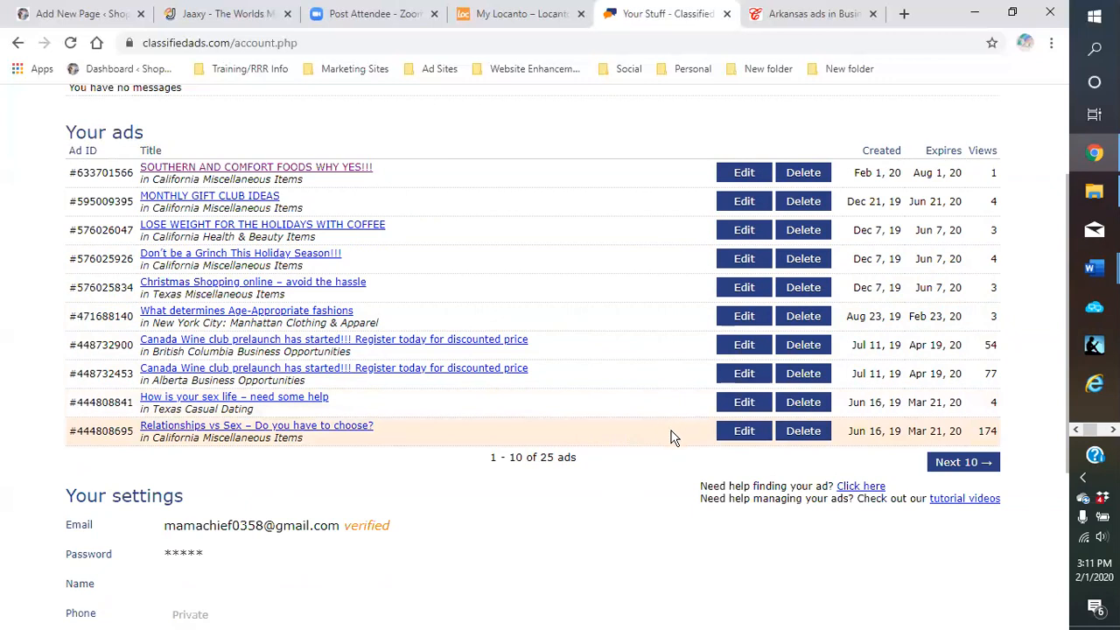
Look over the saved classified ad sites list, then dismiss it
scroll(672, 438, up, 1)
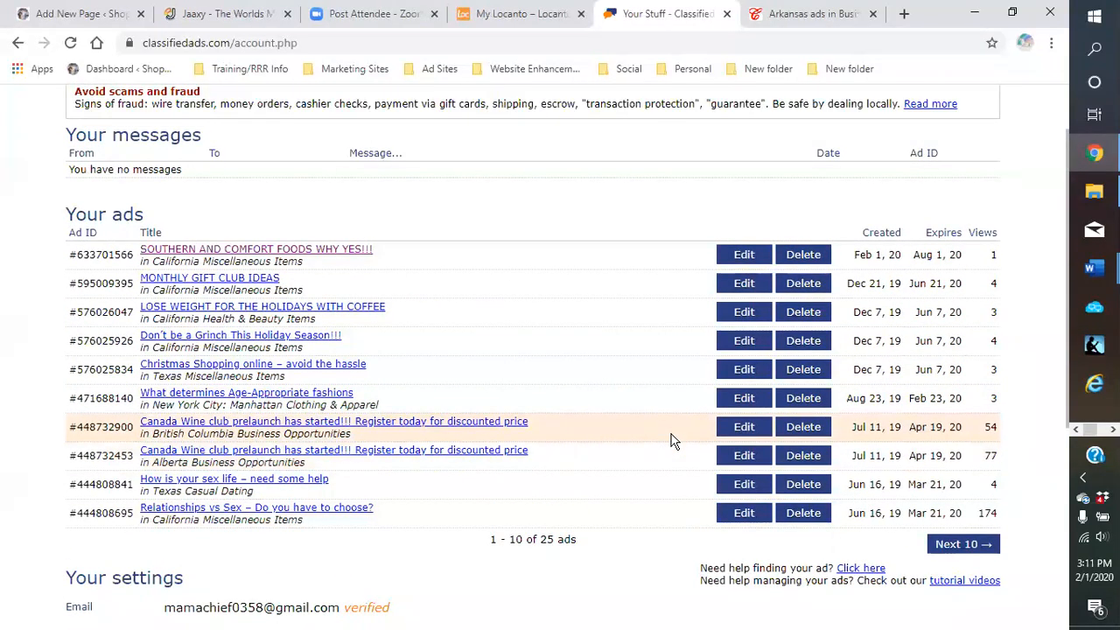
scroll(671, 440, down, 4)
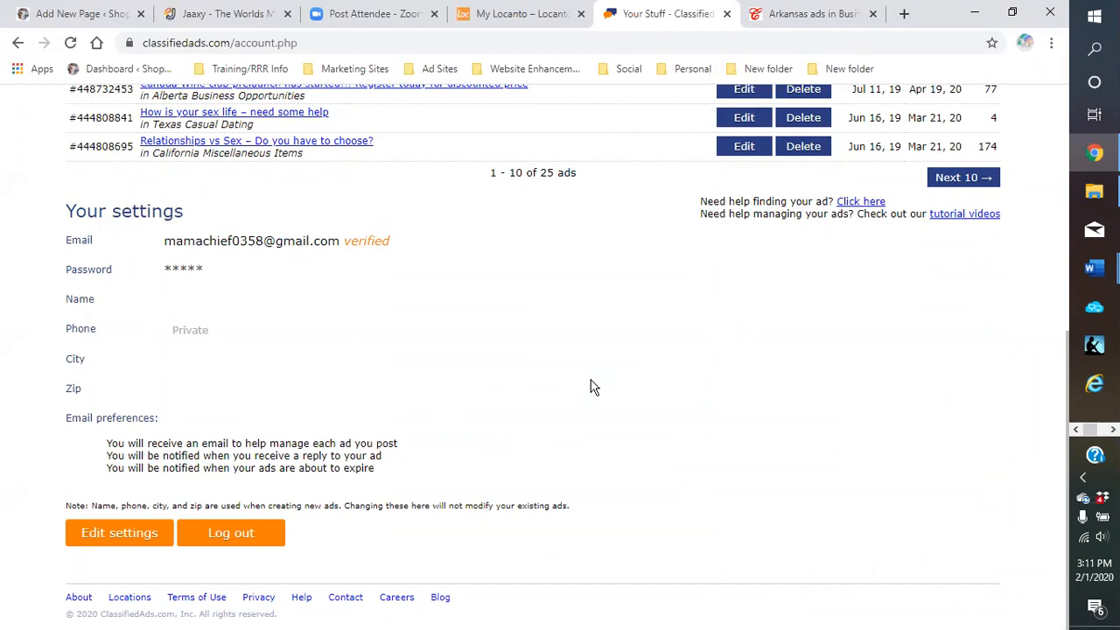
scroll(591, 388, up, 5)
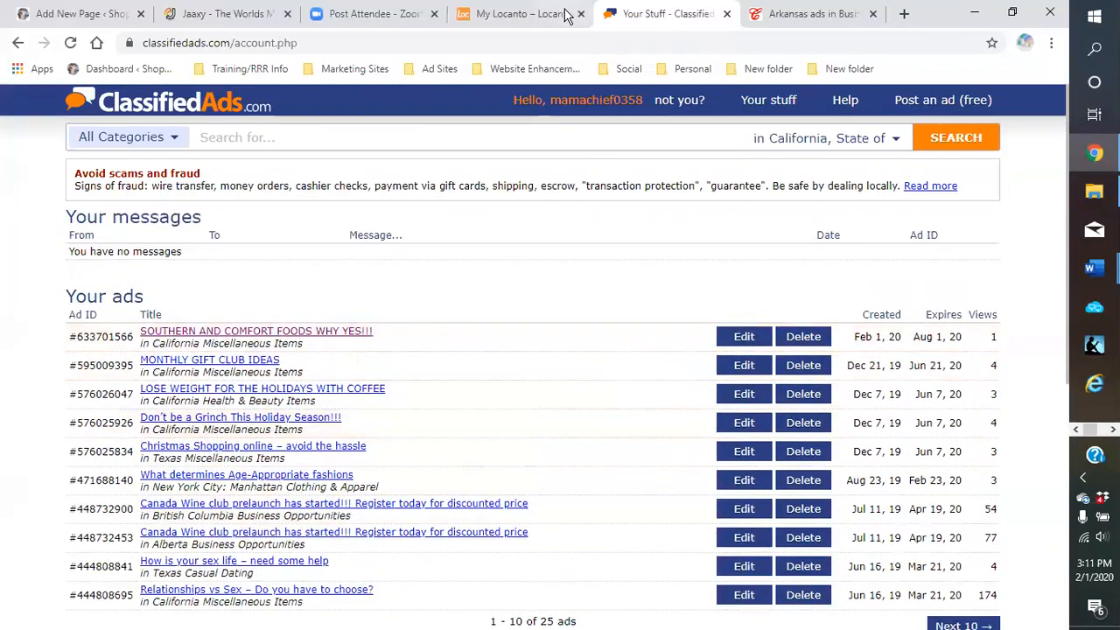
click(440, 70)
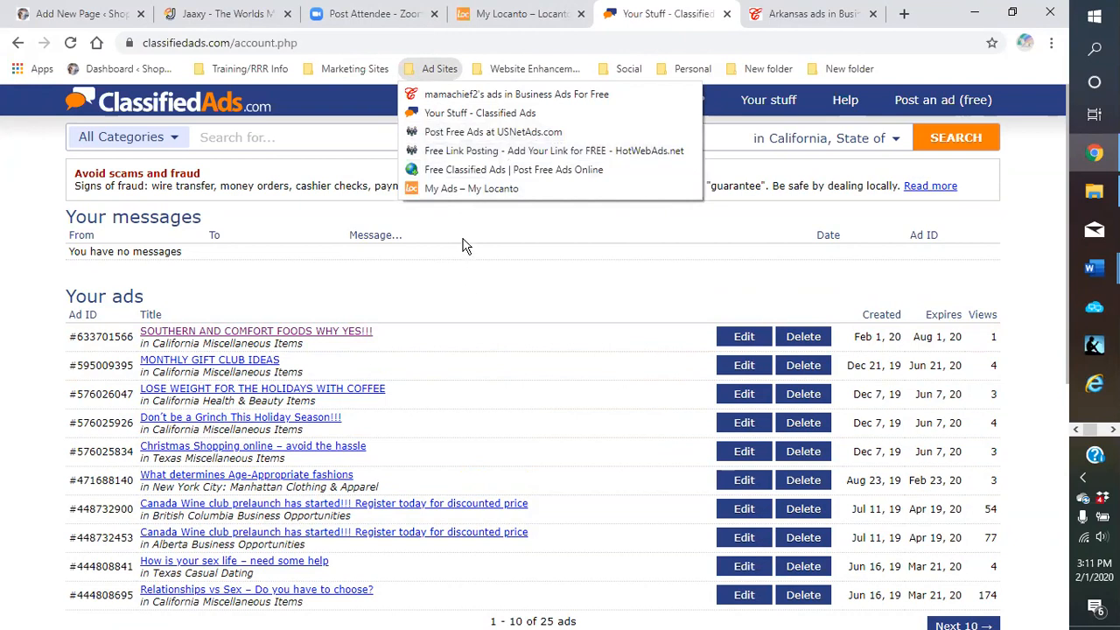
click(507, 216)
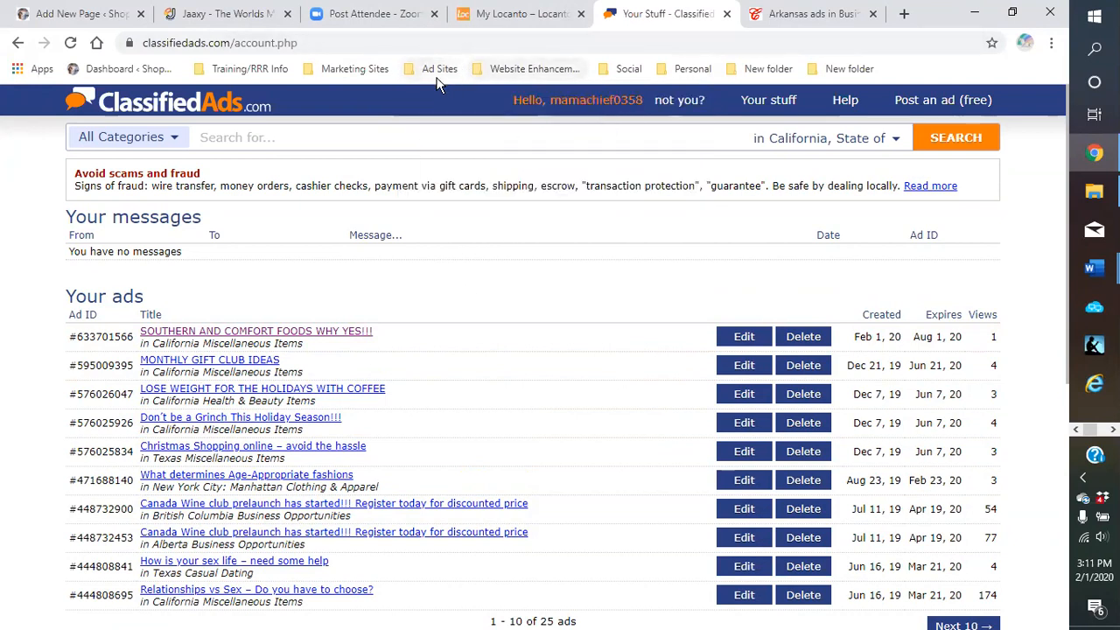
Open HotWebAds.net's Free Link Posting page in a new tab and review its Featured Links
key(ctrl+t)
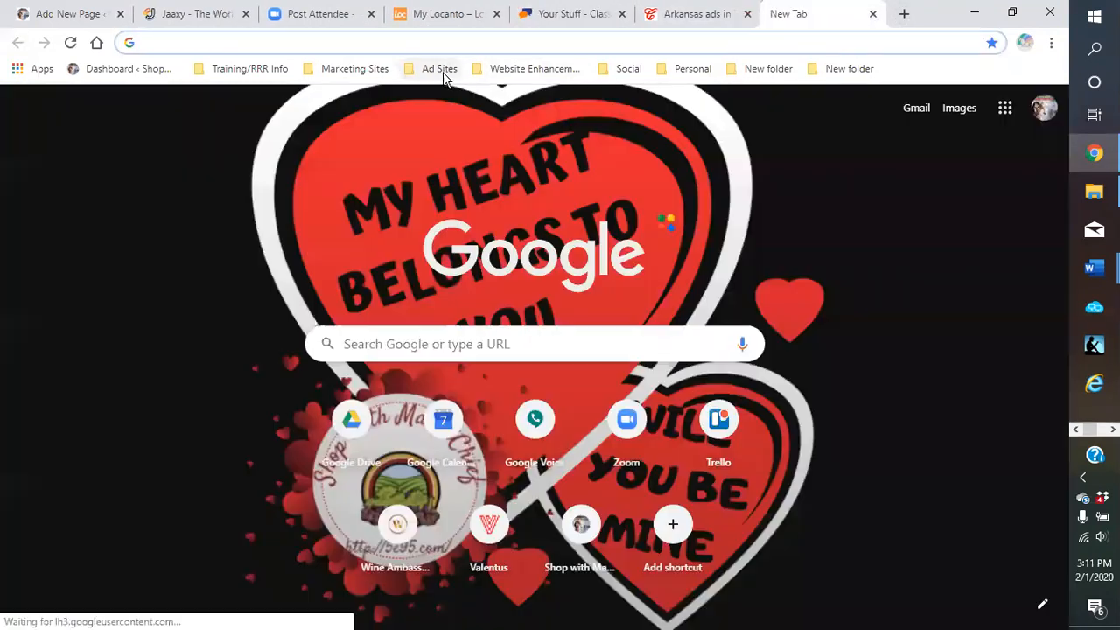
click(443, 70)
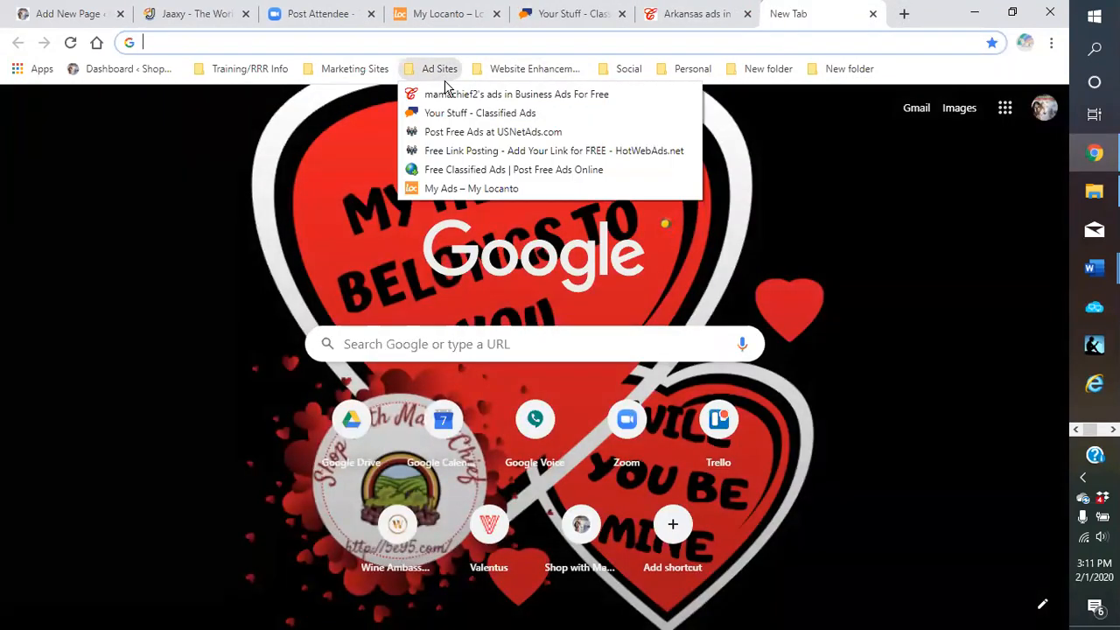
click(447, 150)
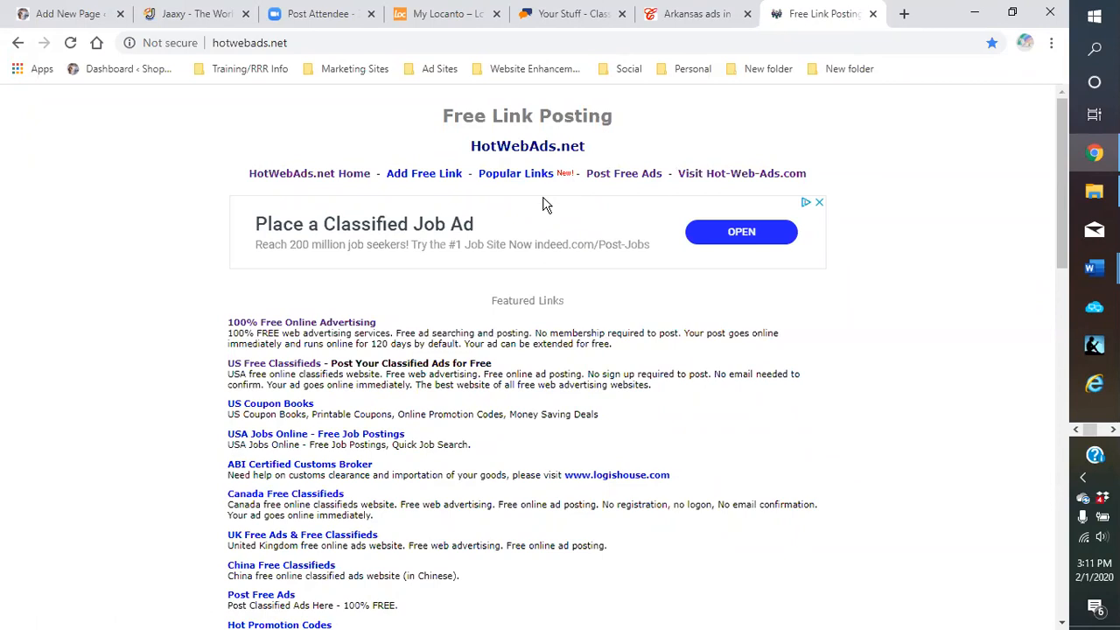
scroll(542, 204, down, 1)
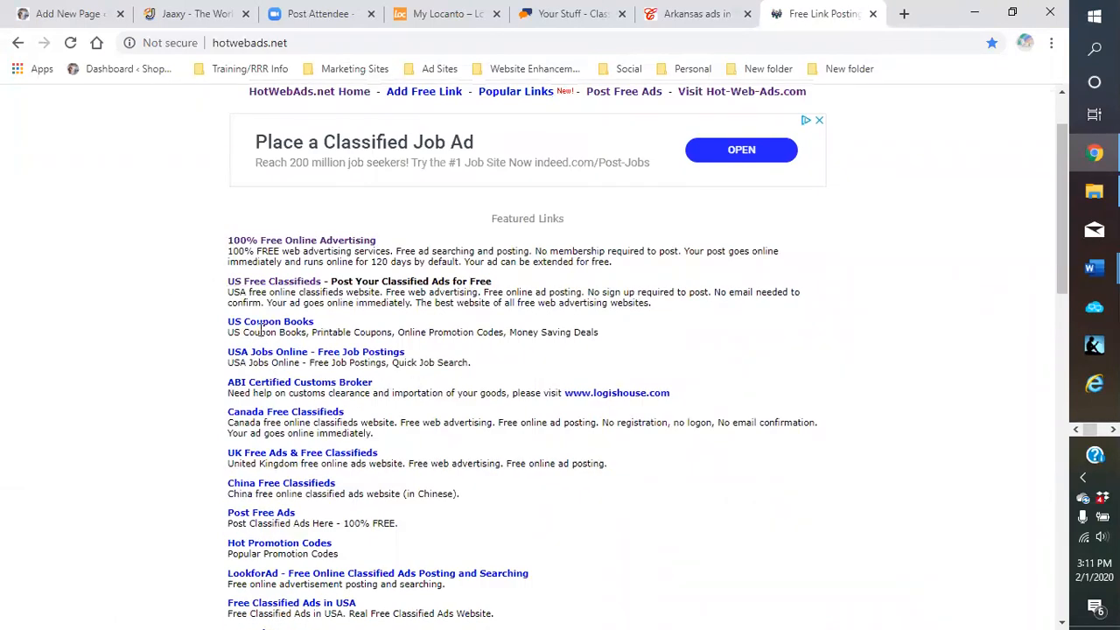
scroll(262, 334, down, 1)
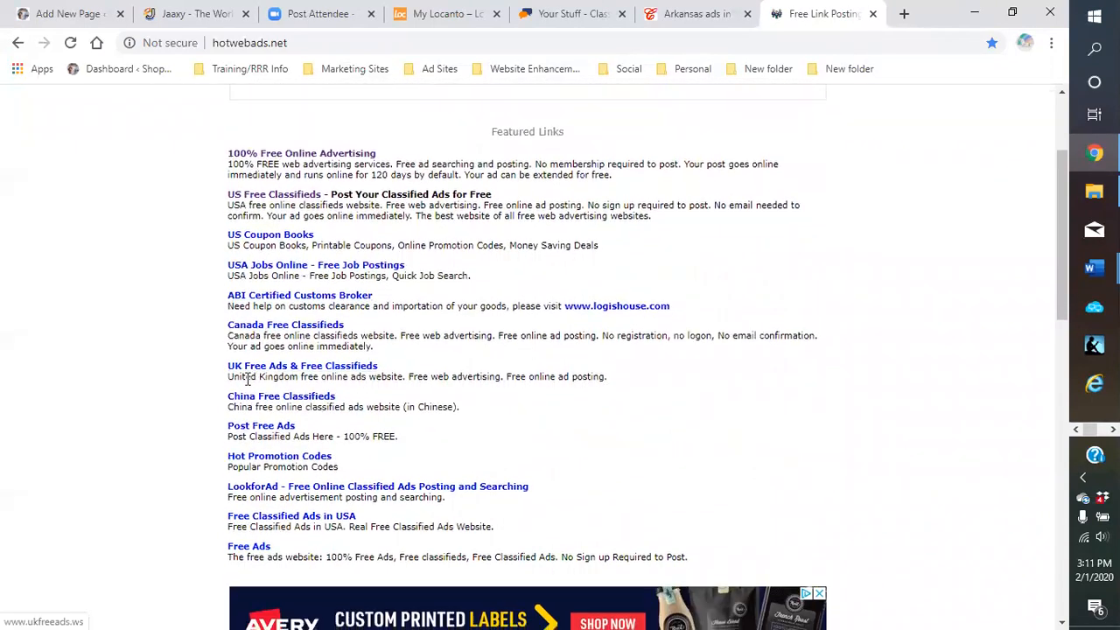
scroll(247, 378, down, 2)
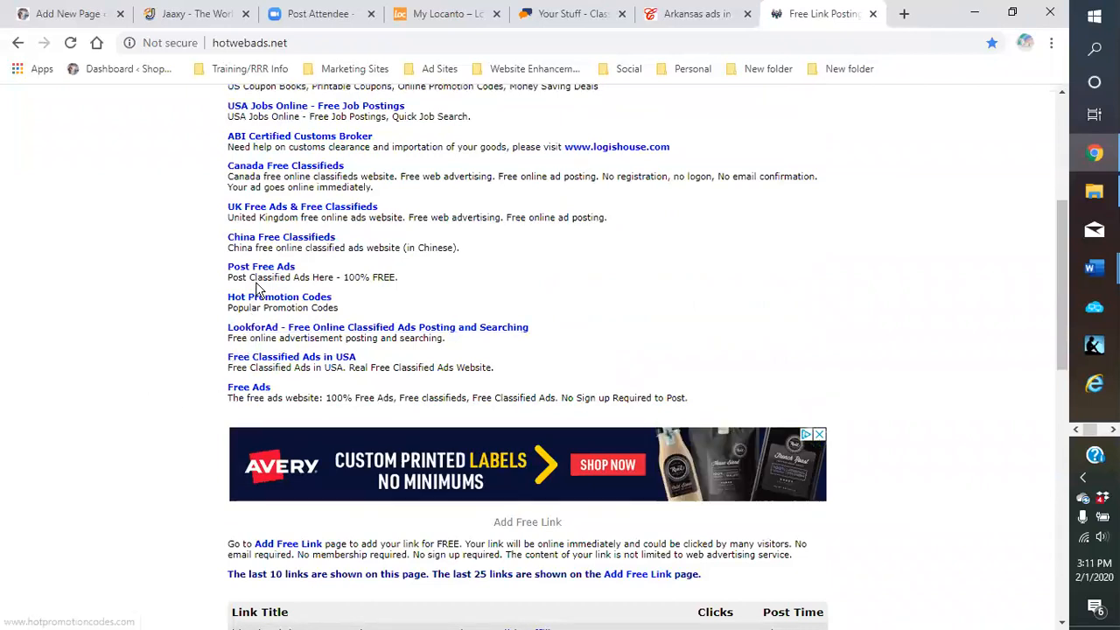
scroll(251, 243, up, 1)
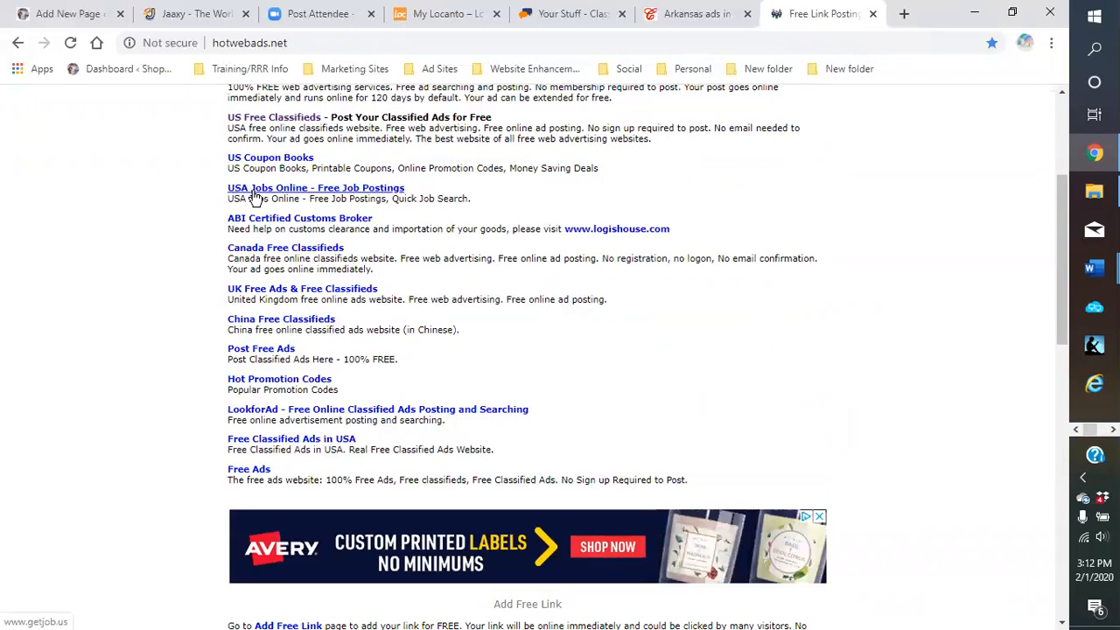
scroll(254, 197, up, 1)
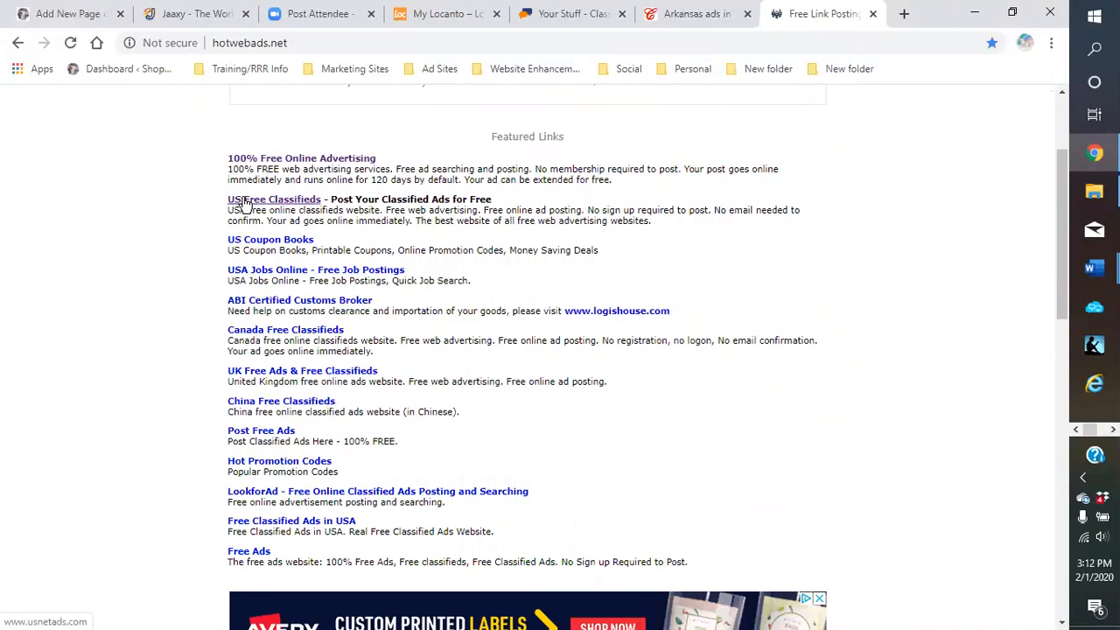
scroll(150, 226, up, 1)
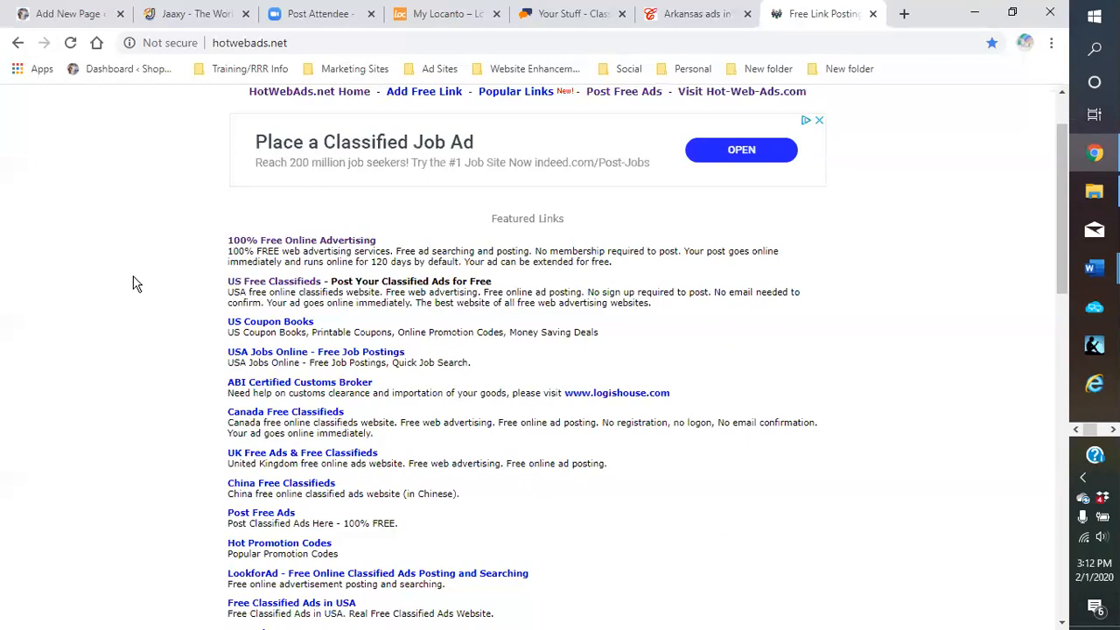
scroll(136, 286, up, 1)
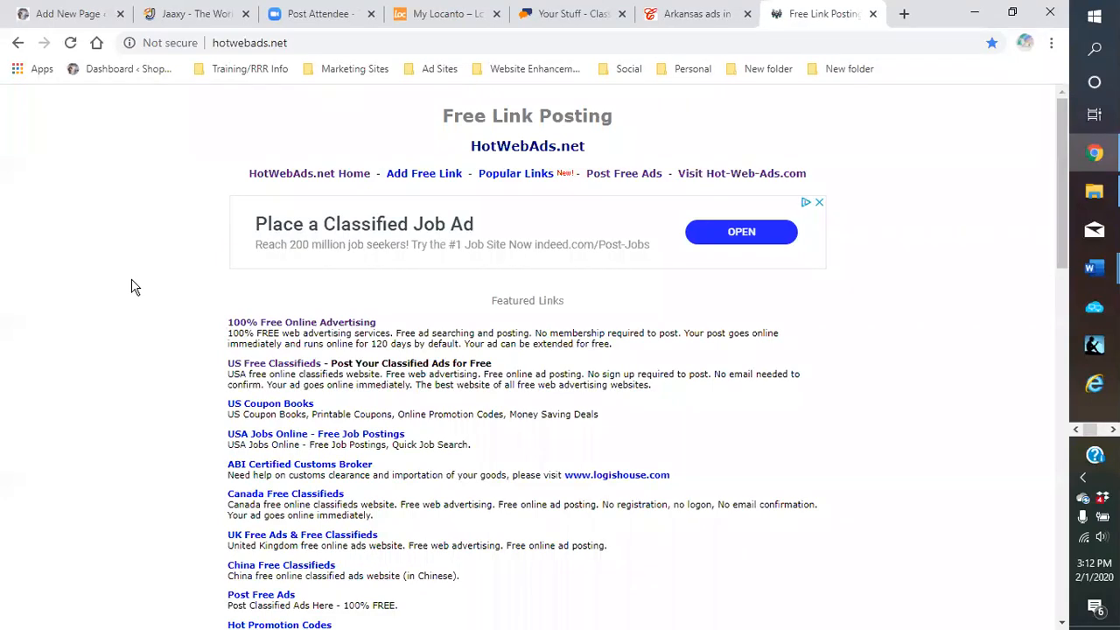
scroll(153, 276, down, 1)
scroll(189, 297, down, 1)
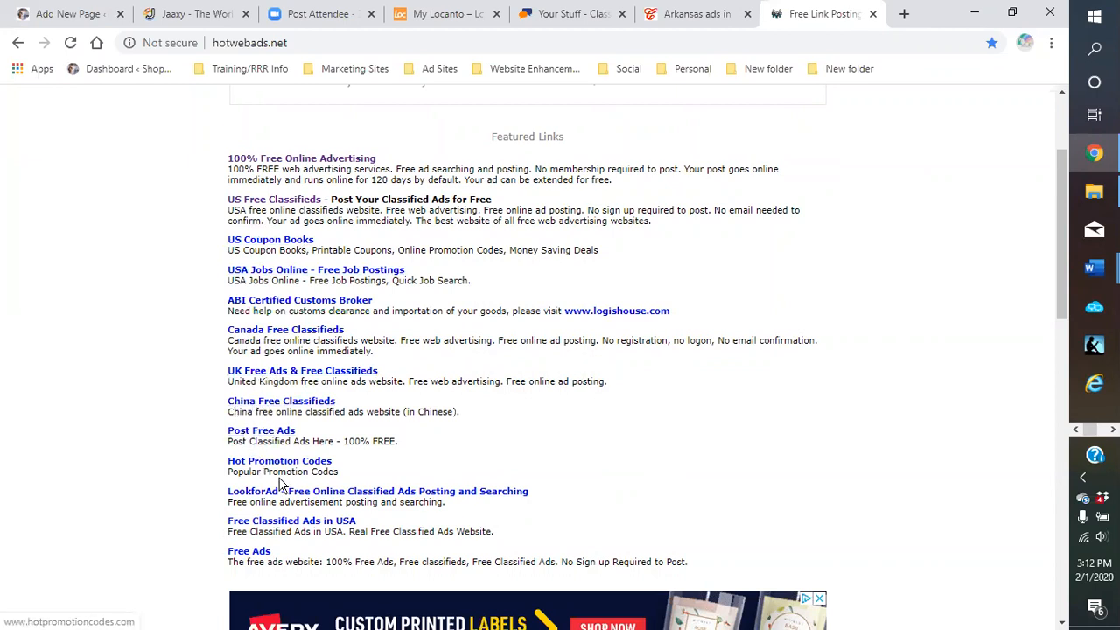
scroll(488, 438, up, 3)
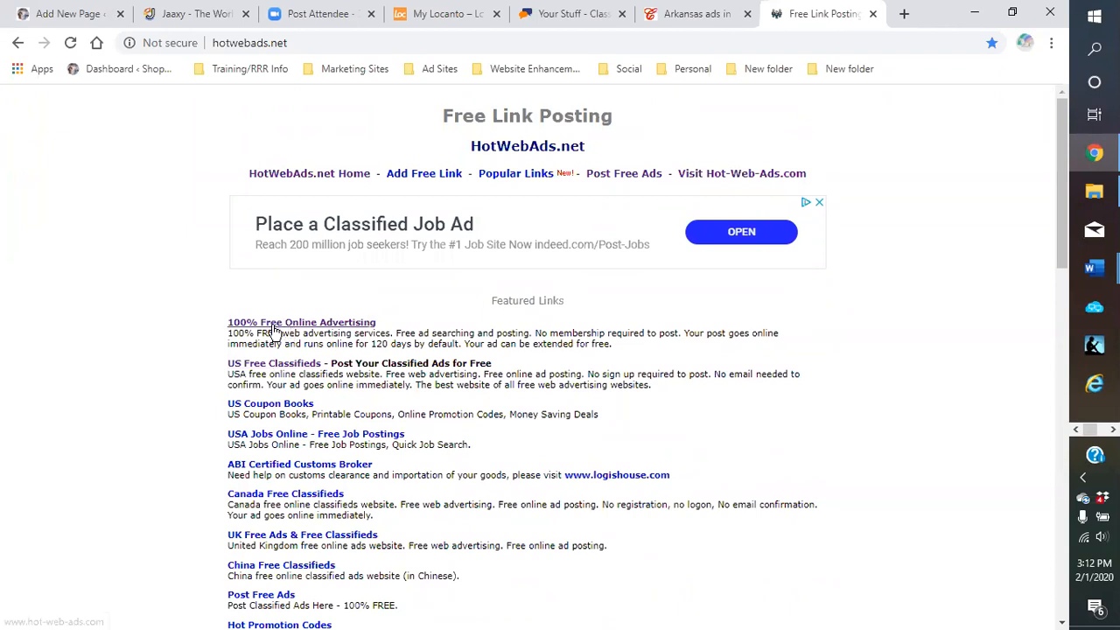
Open usnetads.com's US Free Classifieds in a new tab and browse its ad categories
click(254, 366)
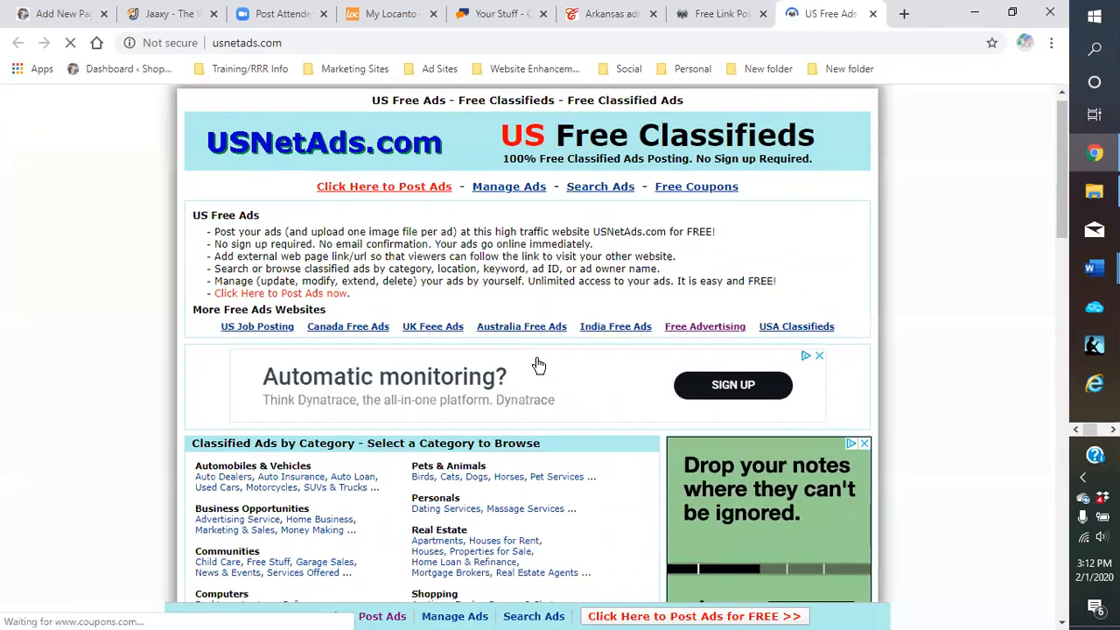
scroll(538, 366, down, 1)
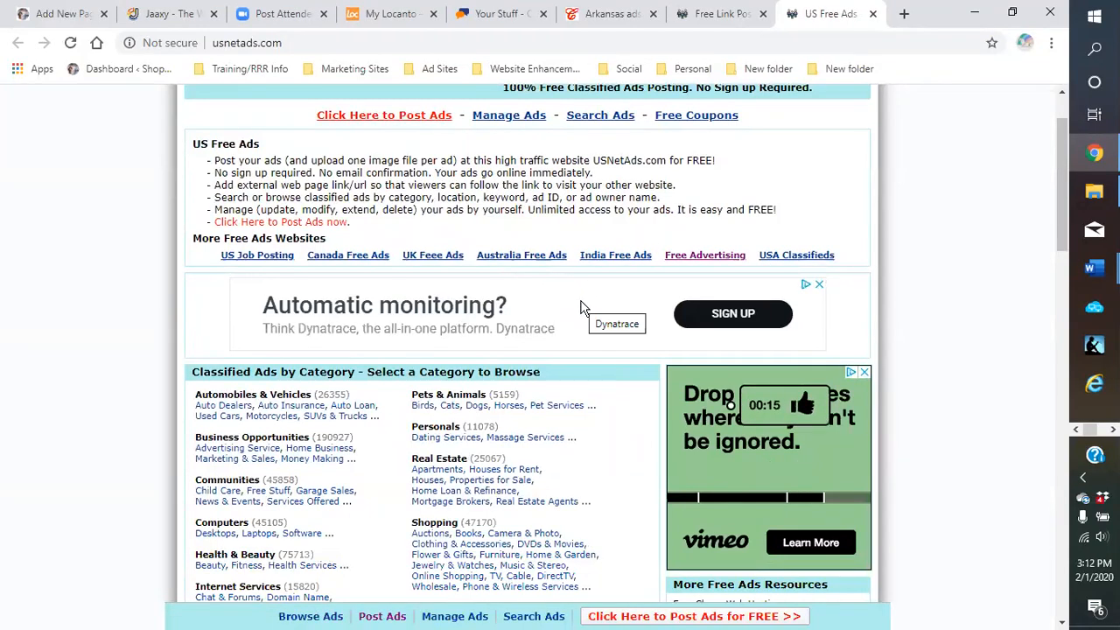
scroll(584, 308, down, 1)
scroll(616, 407, down, 1)
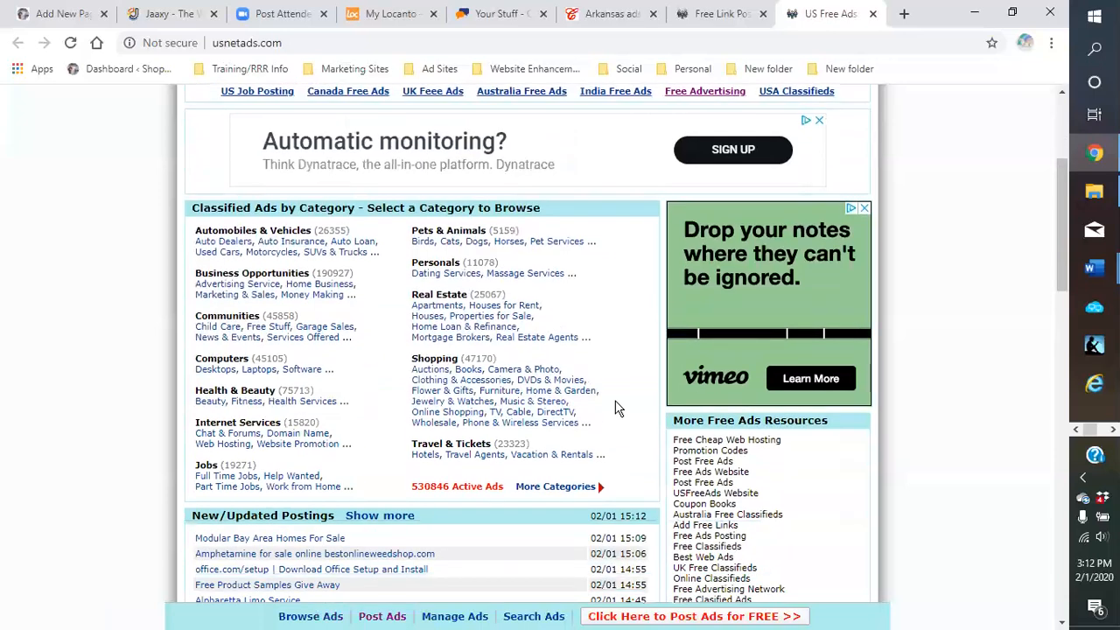
scroll(615, 408, down, 2)
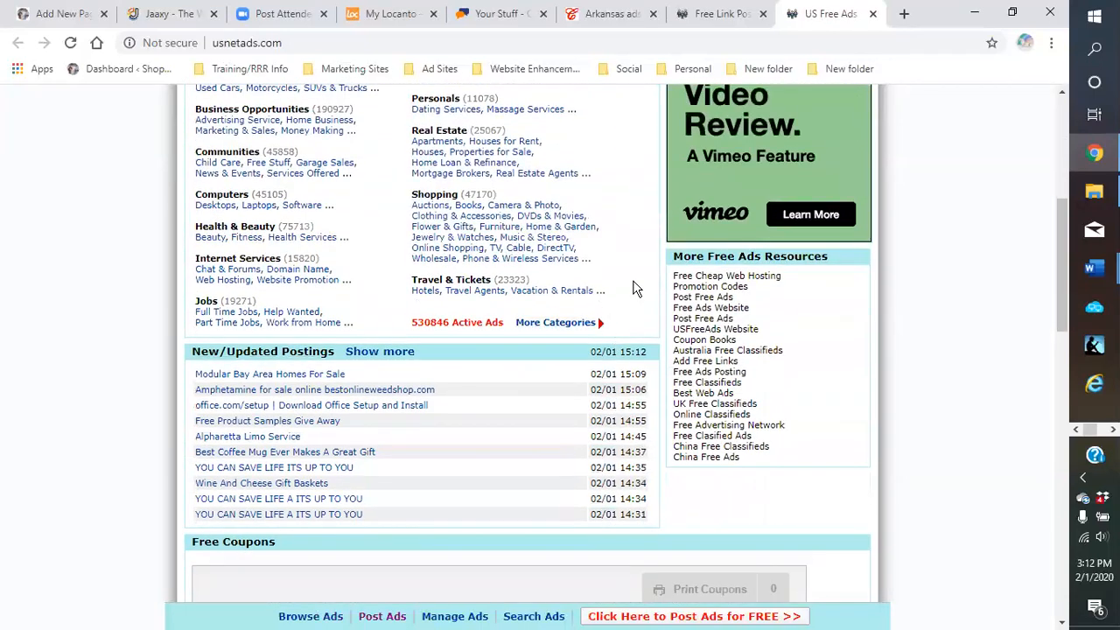
scroll(637, 289, up, 5)
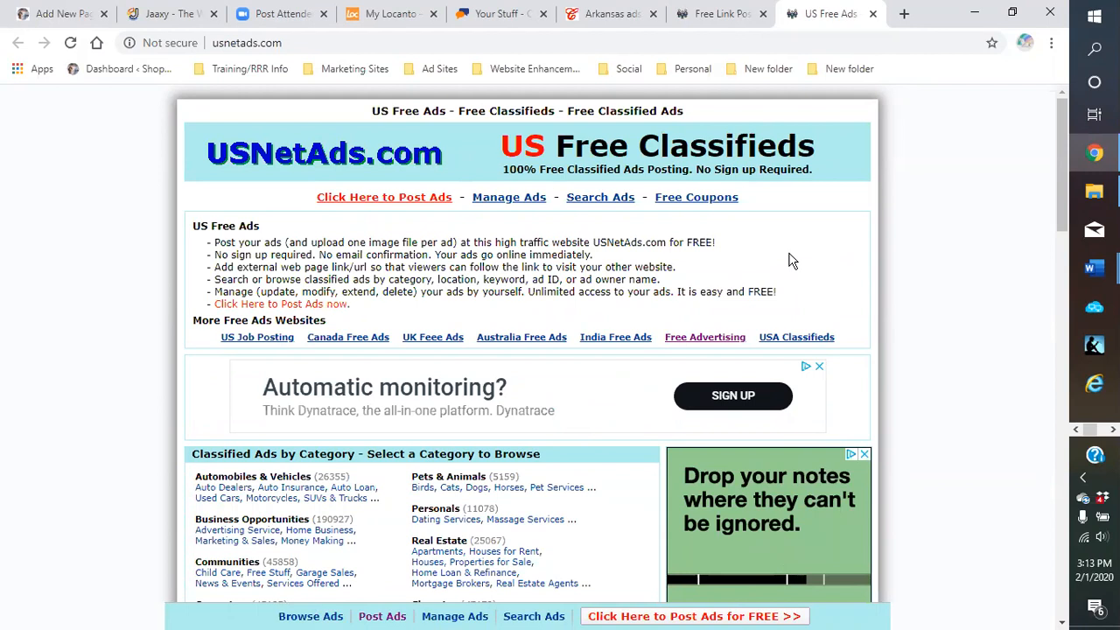
Close the US Free Ads tab to get back to HotWebAds.net's Free Link Posting page
click(873, 15)
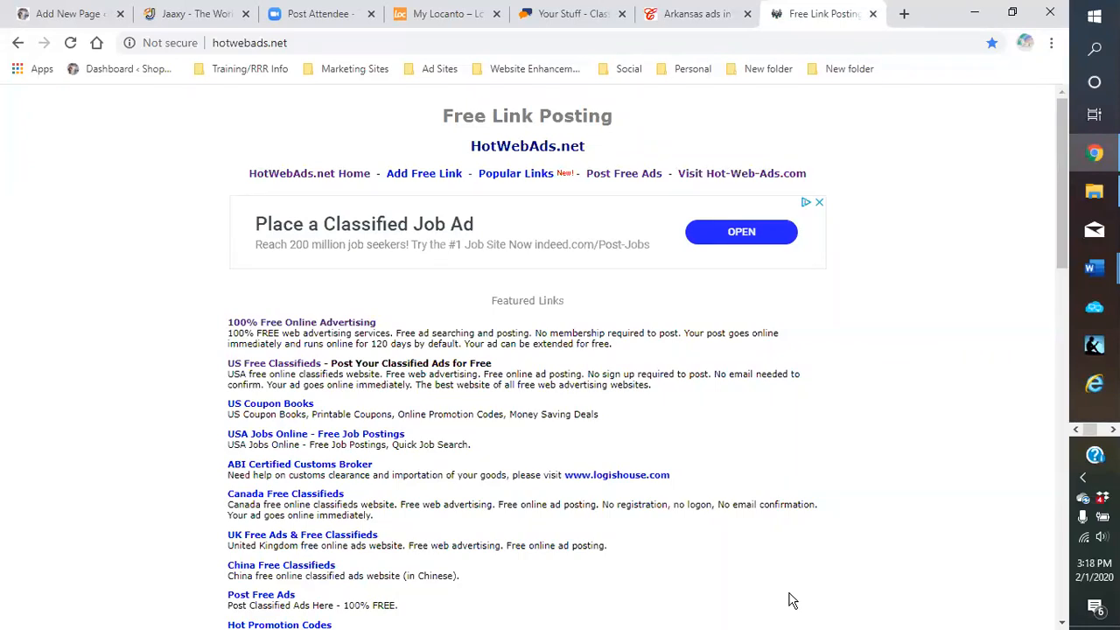
Hide the HotWebAds.net browser window so only the Windows desktop shows
key(super+d)
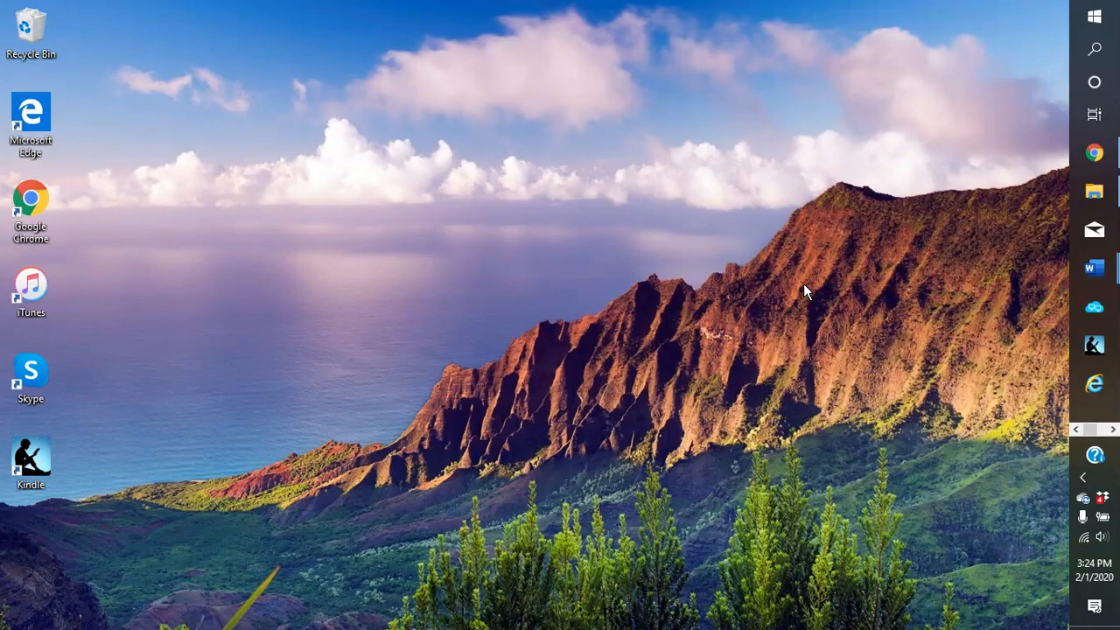
Return to the browser and switch to the Southern Comfort Food Recipes page editor
click(1095, 153)
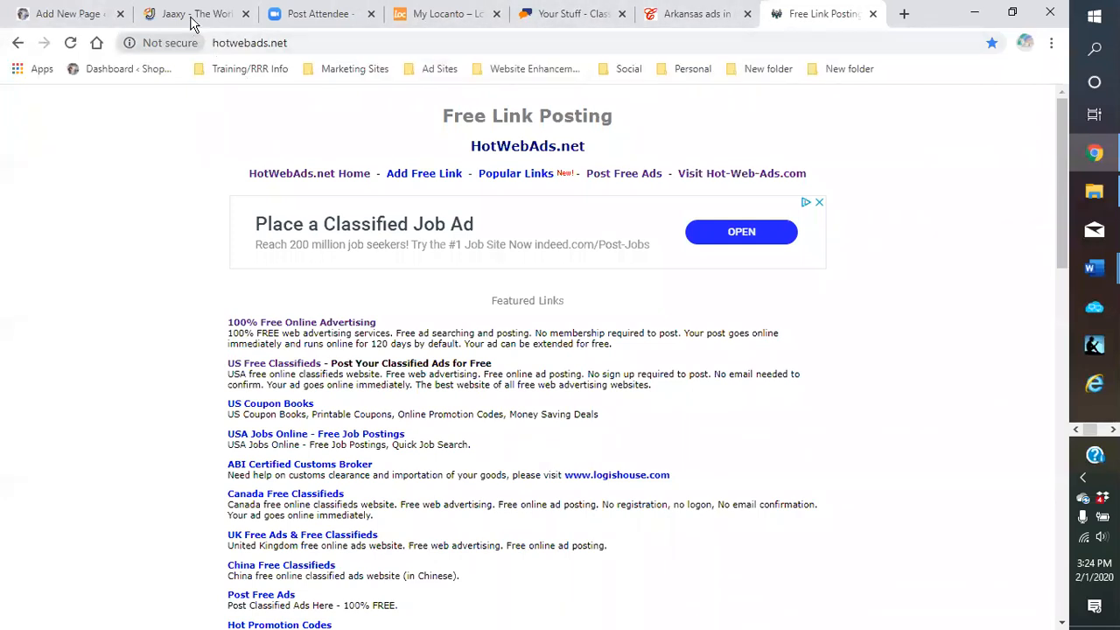
click(98, 20)
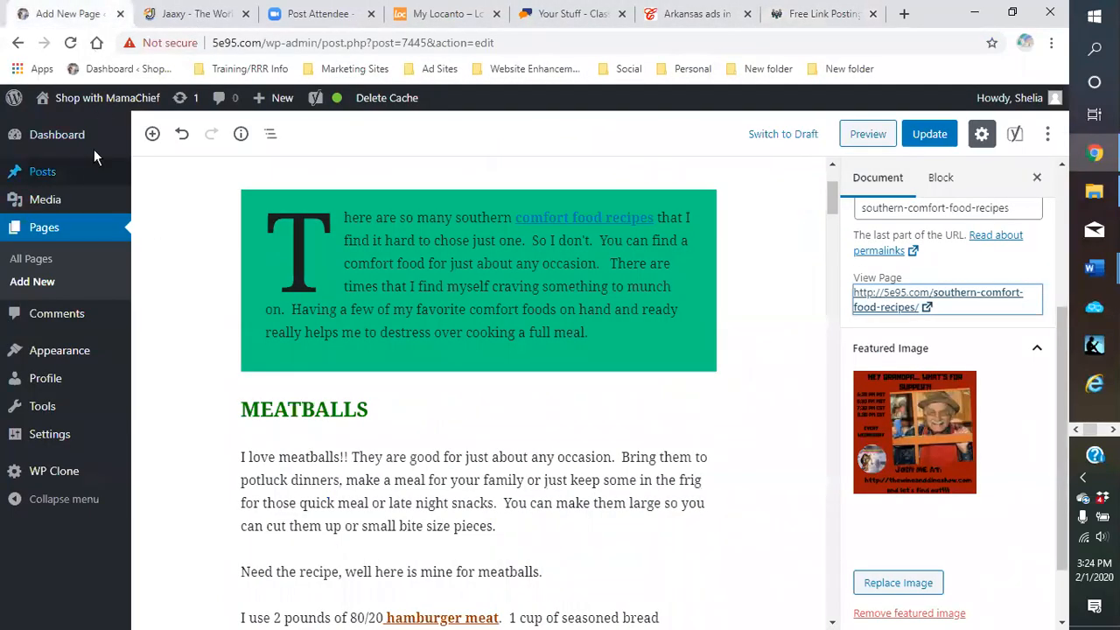
scroll(490, 416, down, 3)
scroll(469, 326, up, 4)
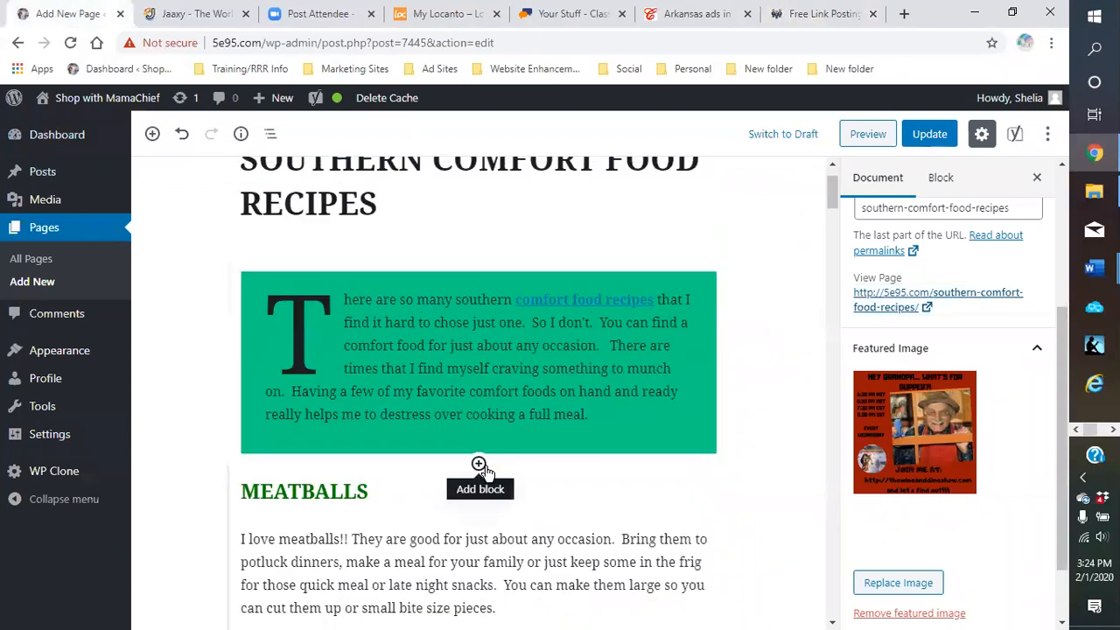
In the block inserter below the intro, expand Layout Elements, Widgets and Embeds to review Embed, Twitter, YouTube
click(479, 463)
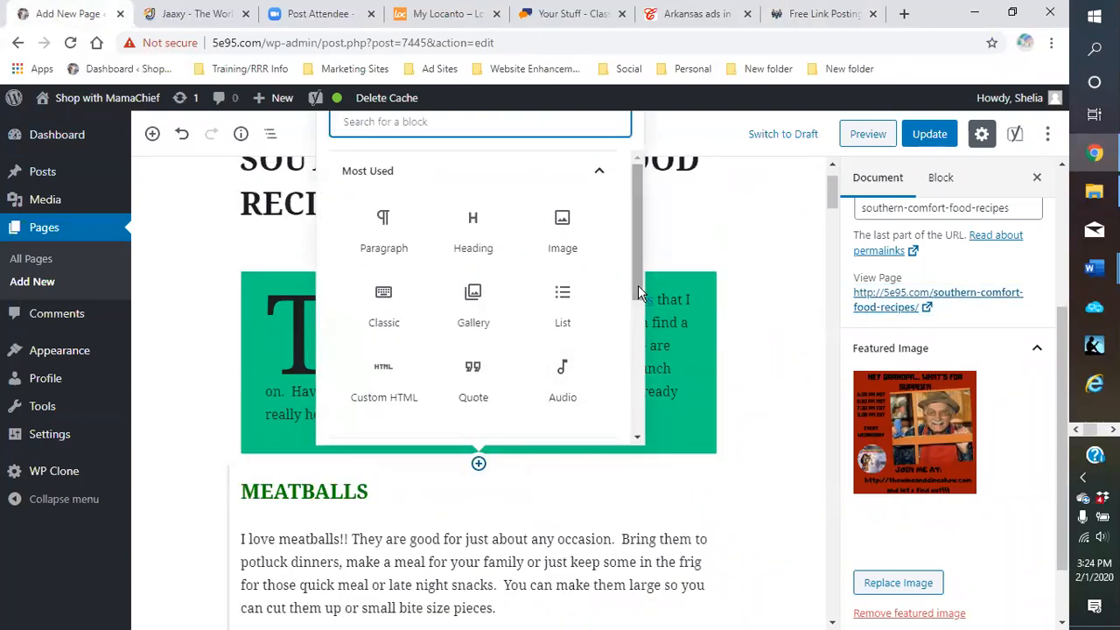
scroll(639, 286, down, 2)
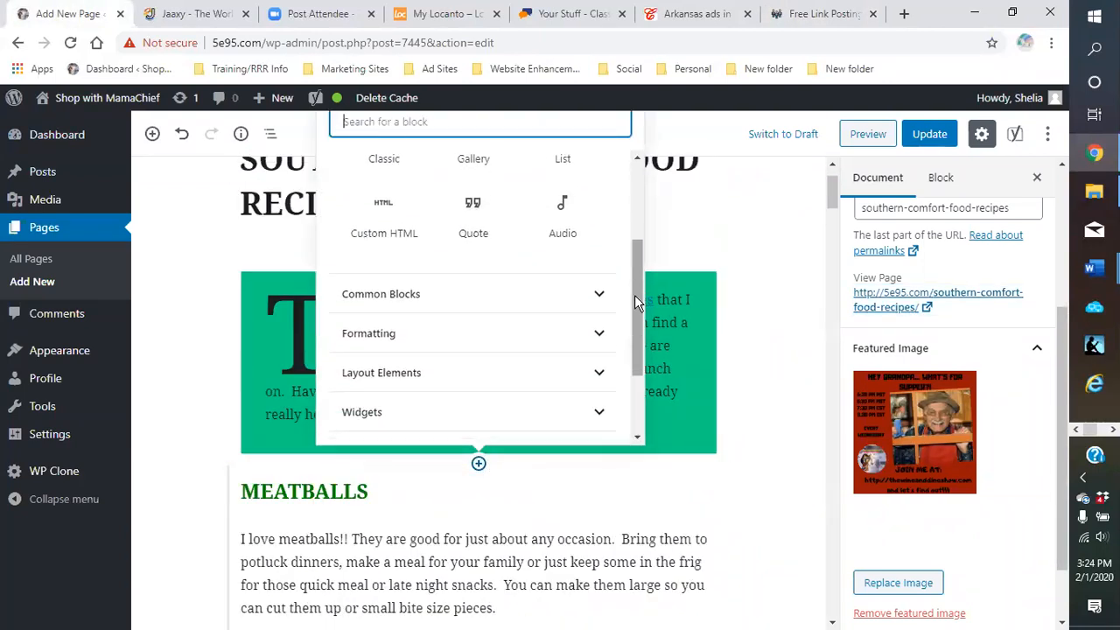
click(584, 376)
scroll(573, 378, down, 1)
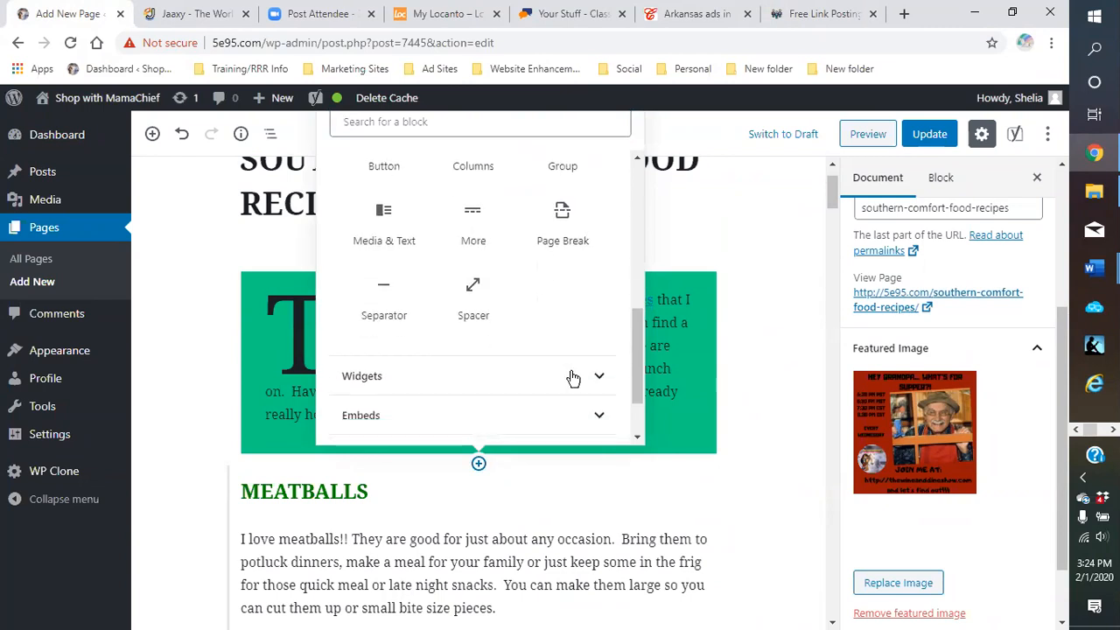
click(553, 391)
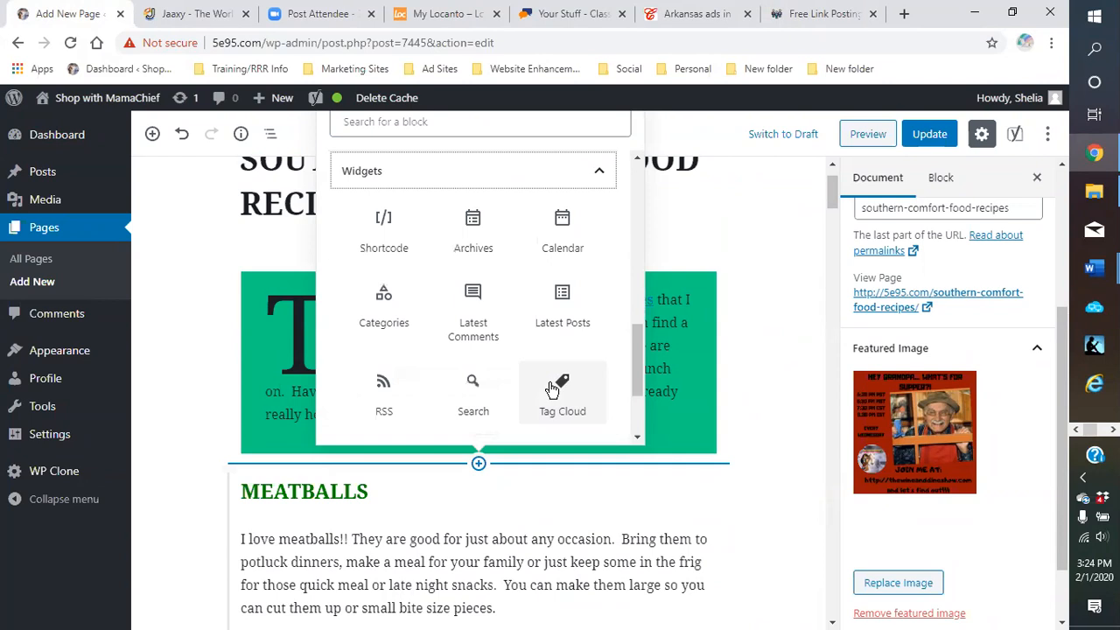
scroll(565, 366, down, 2)
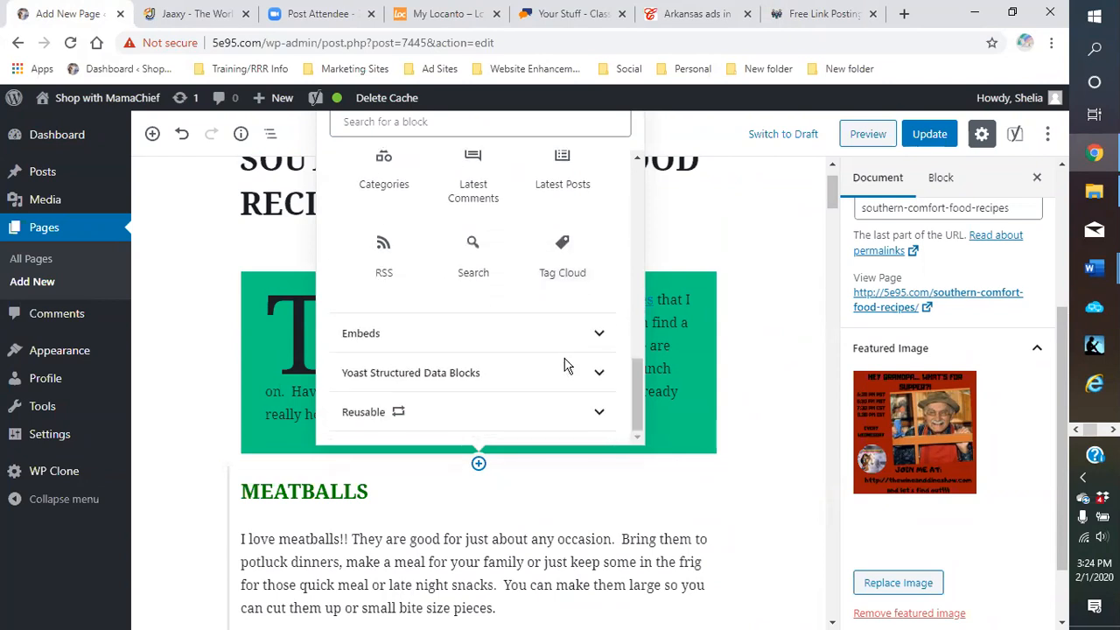
click(532, 337)
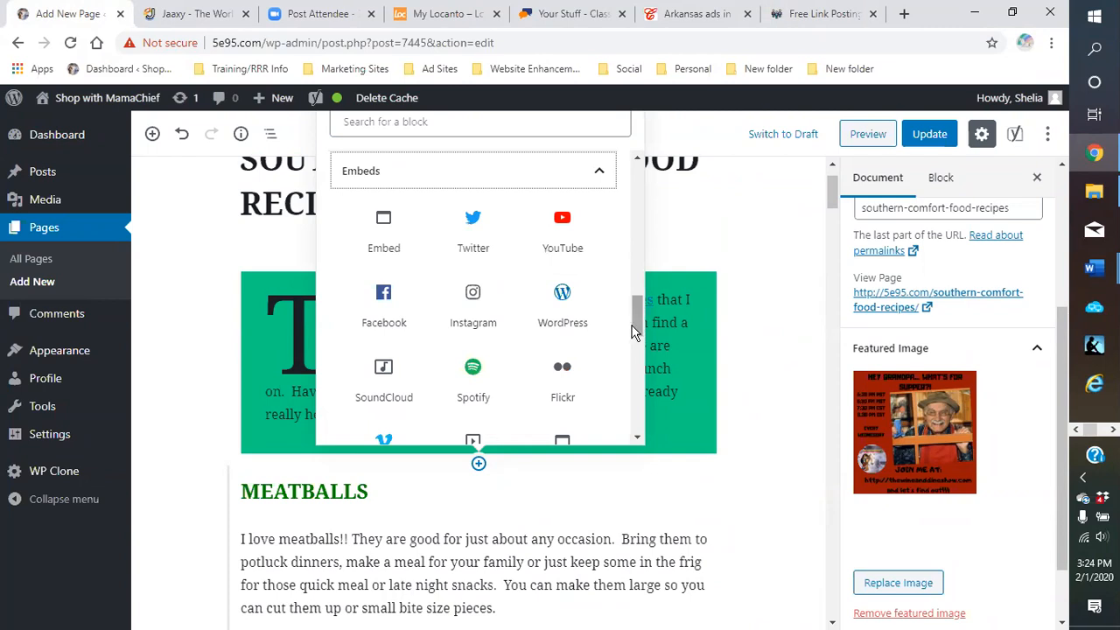
drag(637, 333, 635, 322)
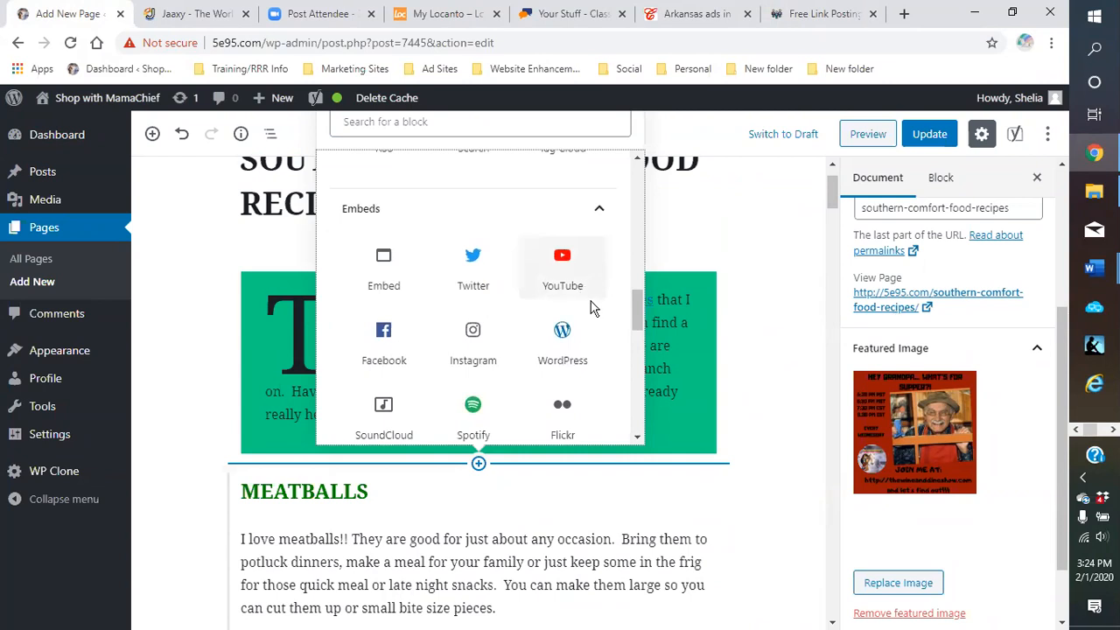
scroll(591, 307, up, 5)
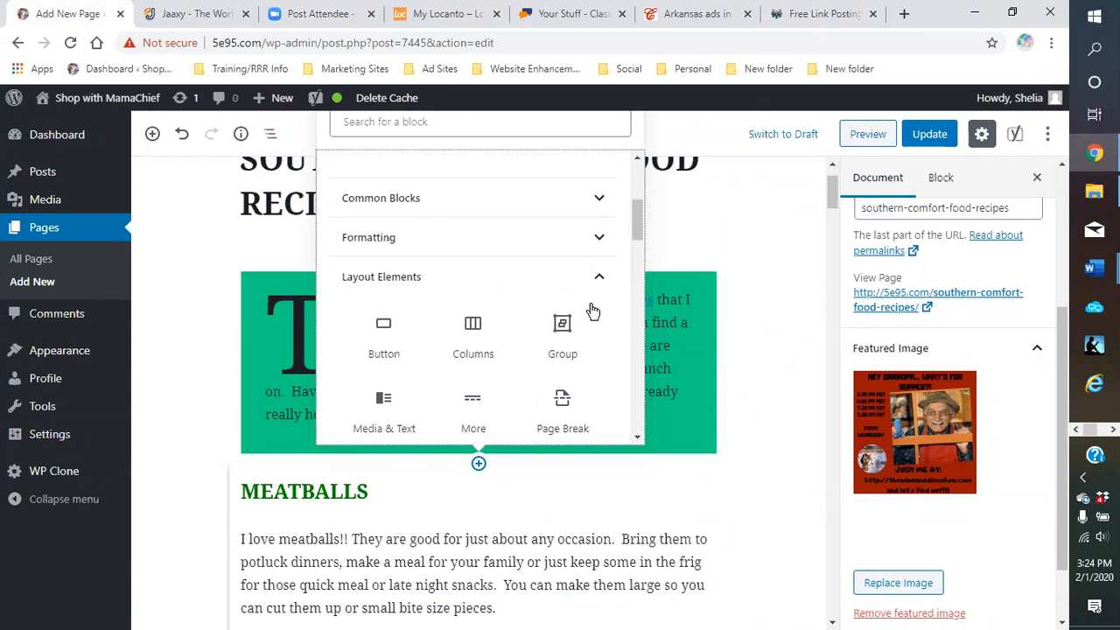
scroll(592, 308, down, 5)
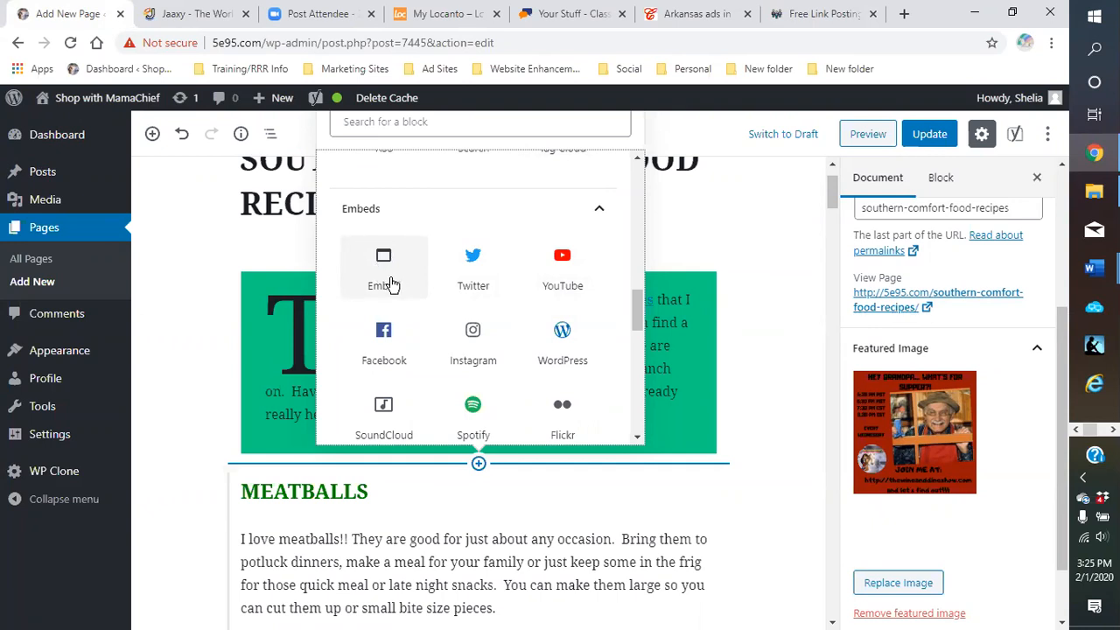
scroll(391, 284, up, 1)
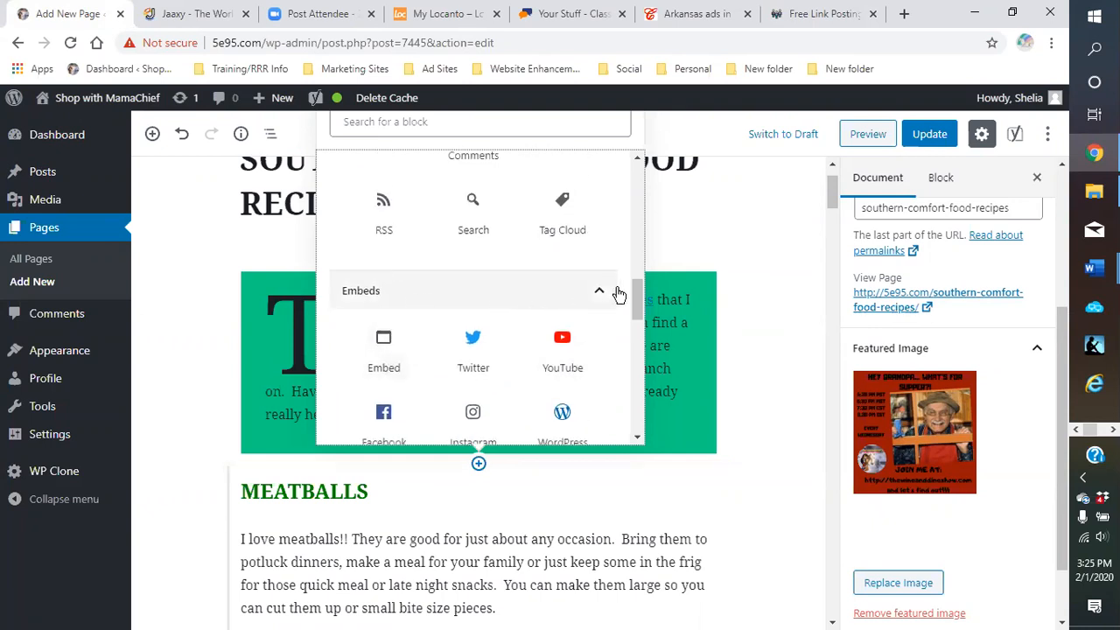
scroll(490, 306, down, 1)
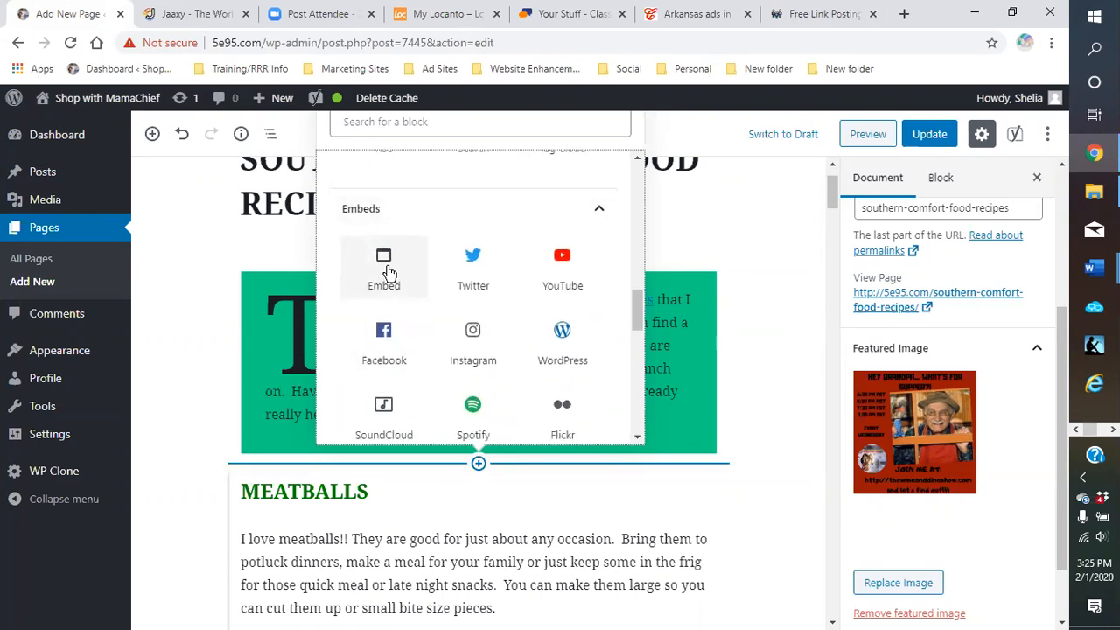
scroll(389, 273, up, 2)
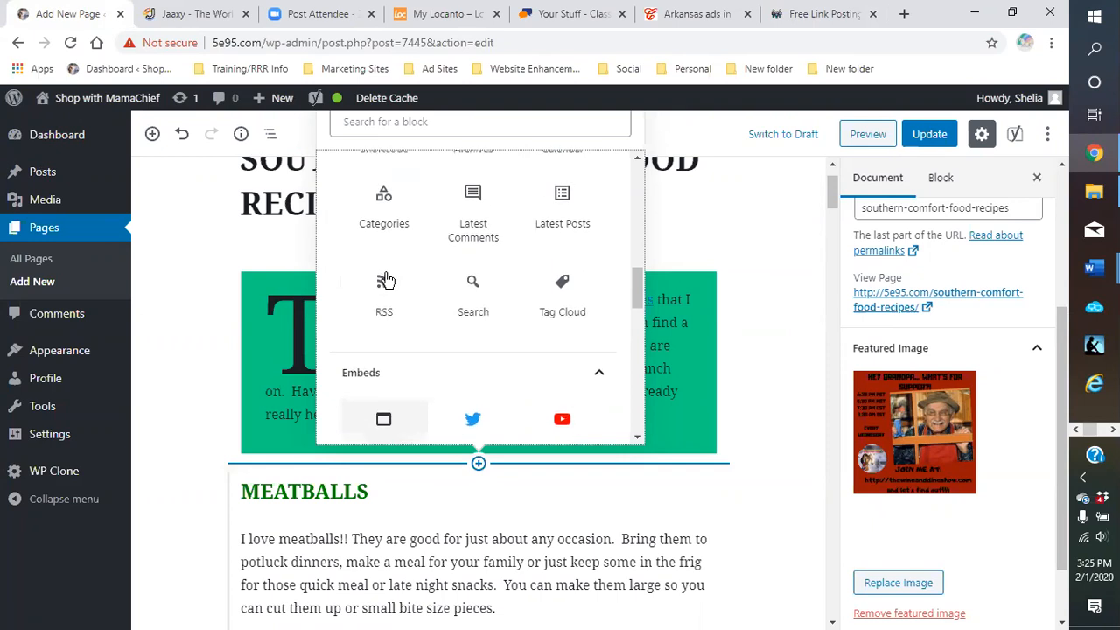
scroll(387, 279, up, 1)
scroll(390, 278, up, 3)
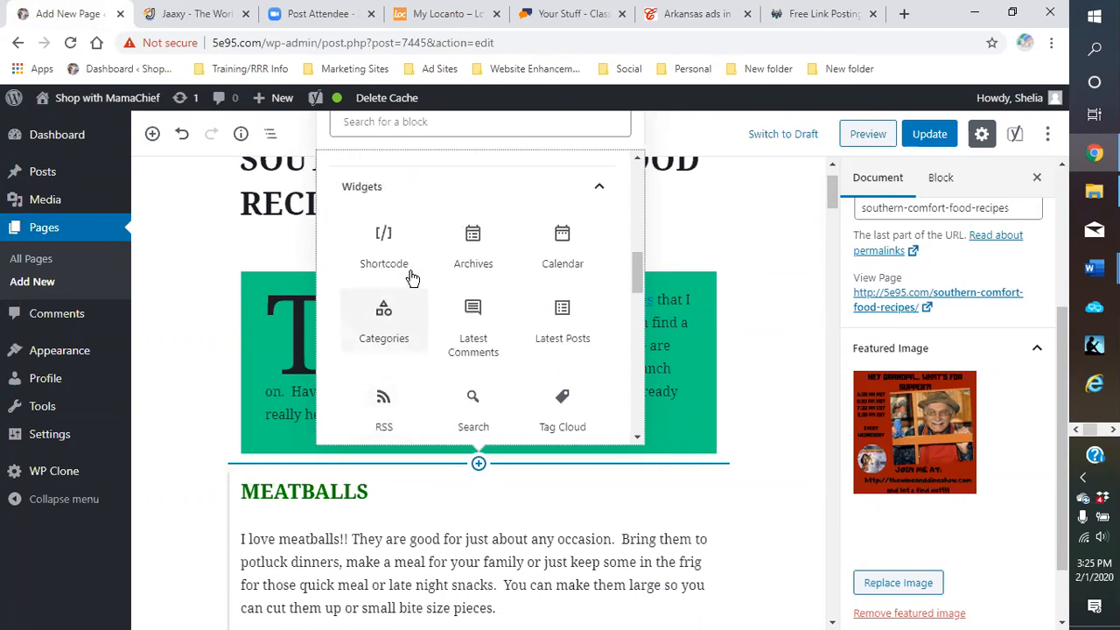
scroll(410, 275, down, 2)
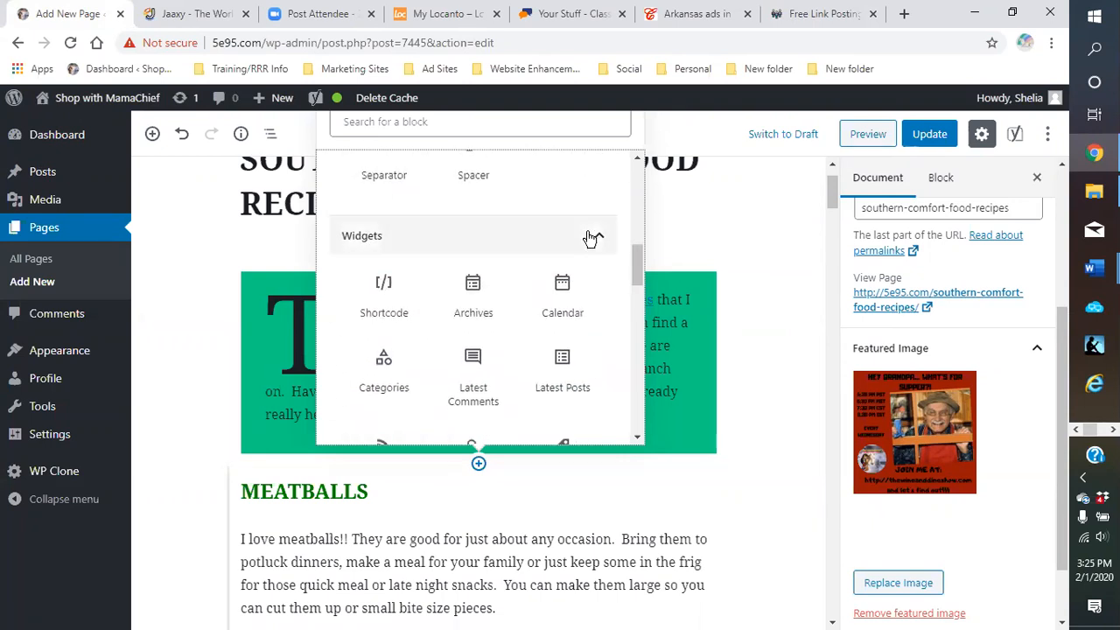
Collapse the Widgets, Embeds, Layout Elements and Most Used categories and close the inserter unused
click(596, 242)
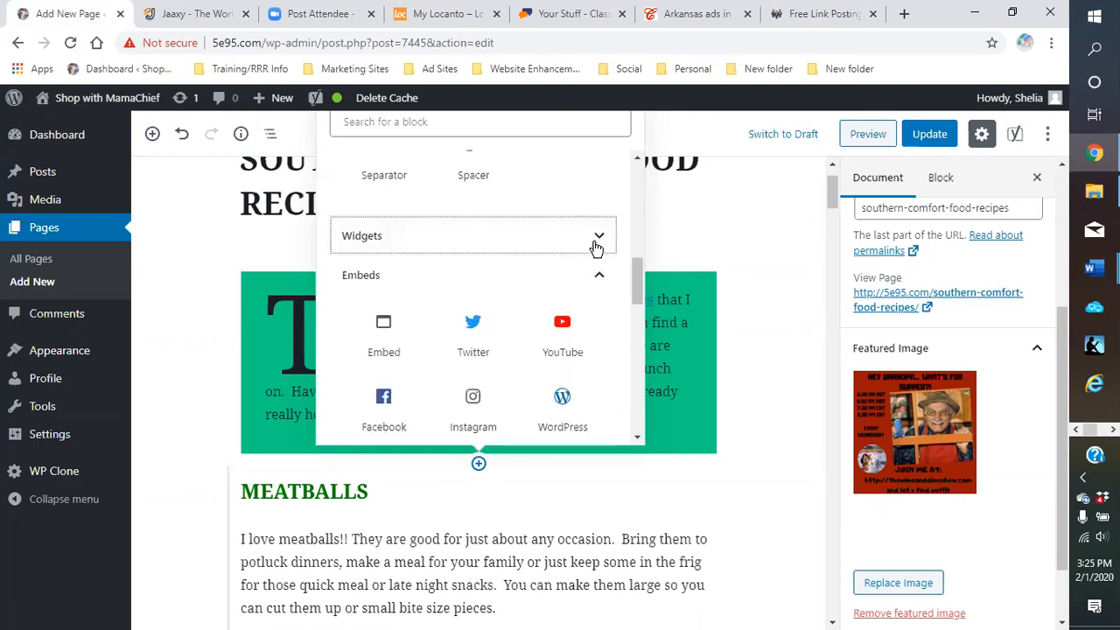
click(607, 275)
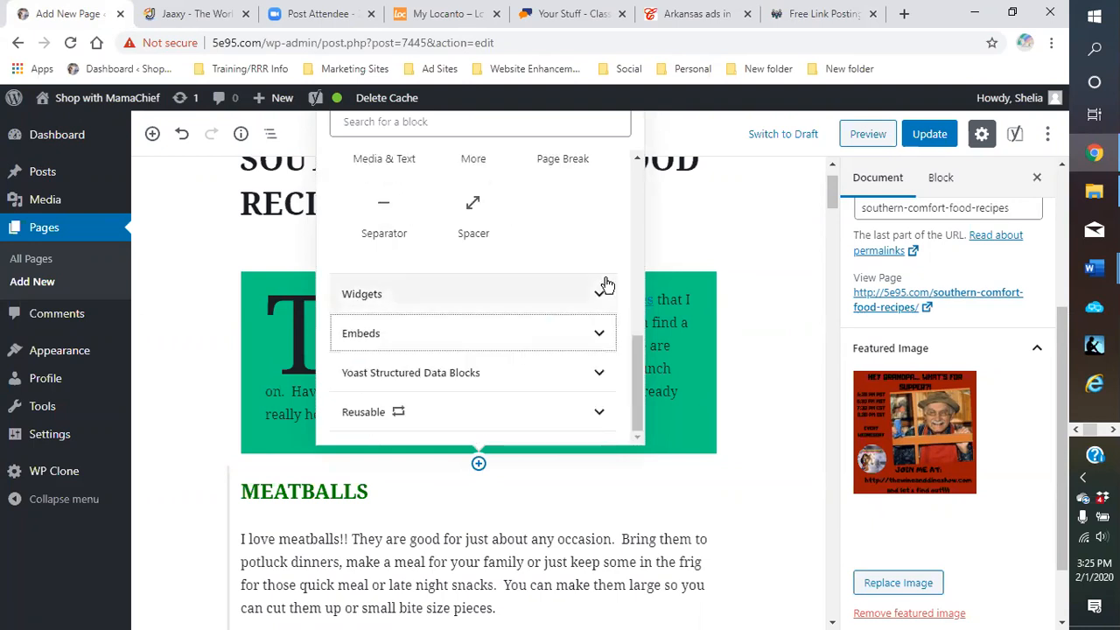
scroll(602, 288, up, 2)
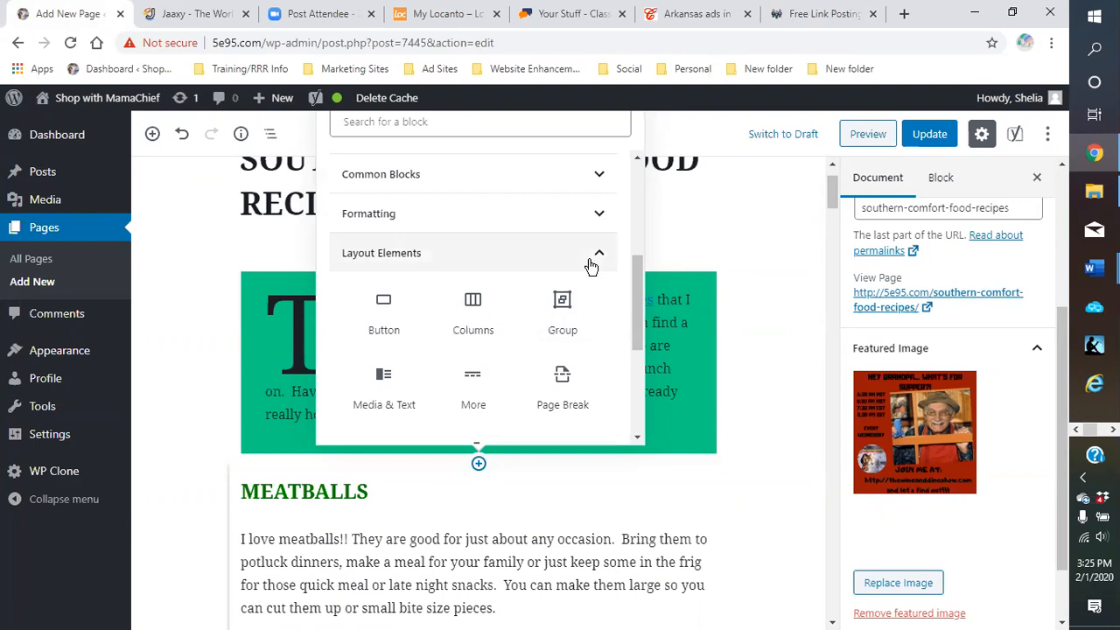
click(602, 259)
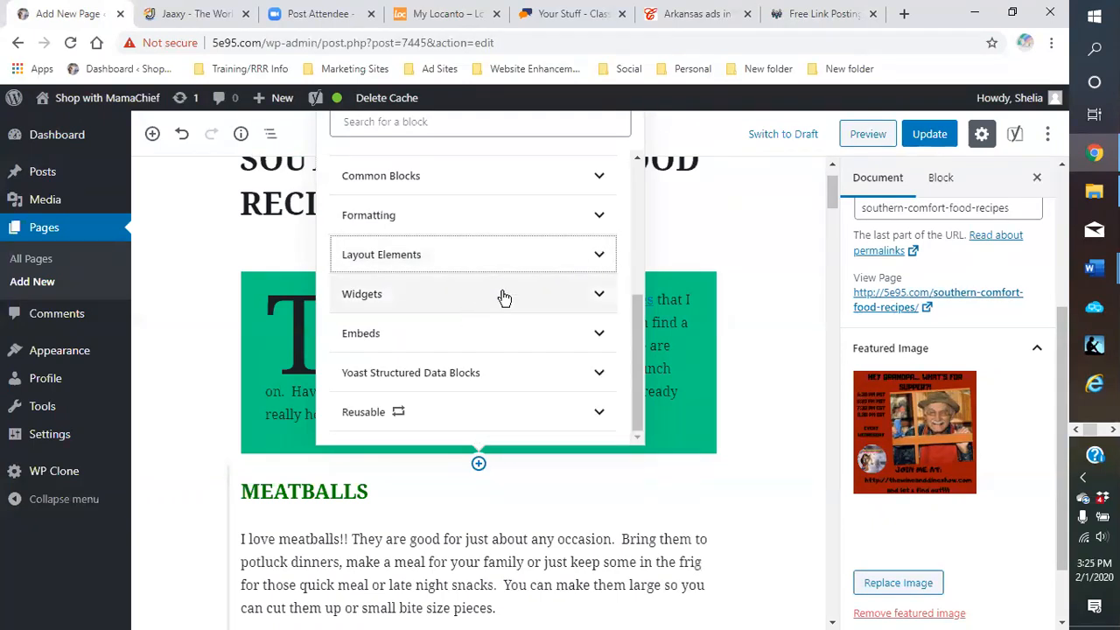
scroll(530, 289, up, 1)
scroll(530, 289, up, 5)
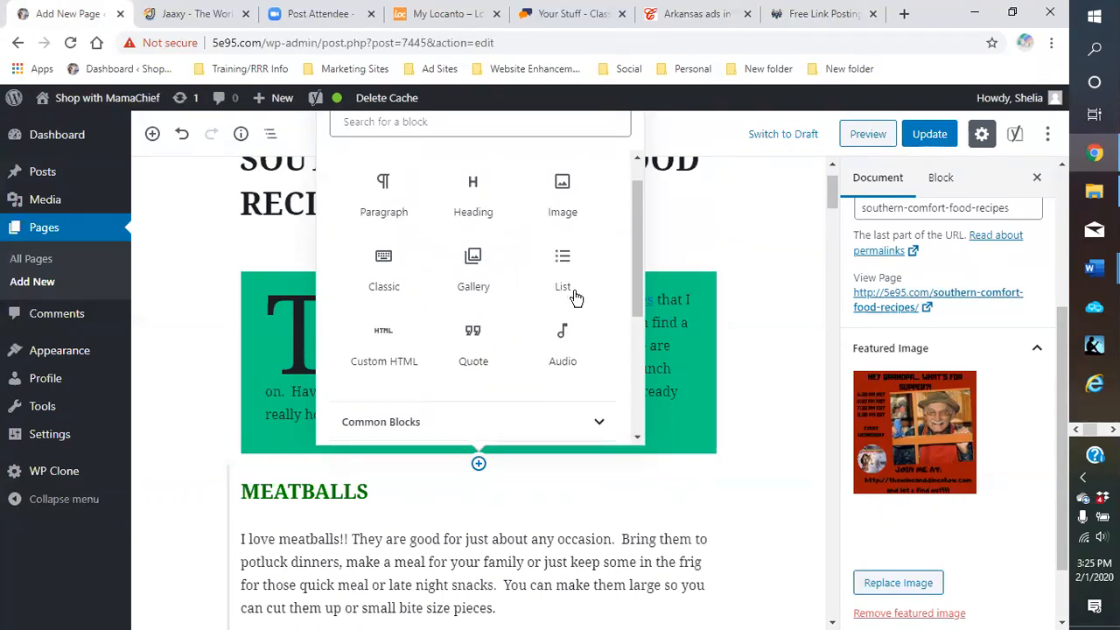
click(601, 181)
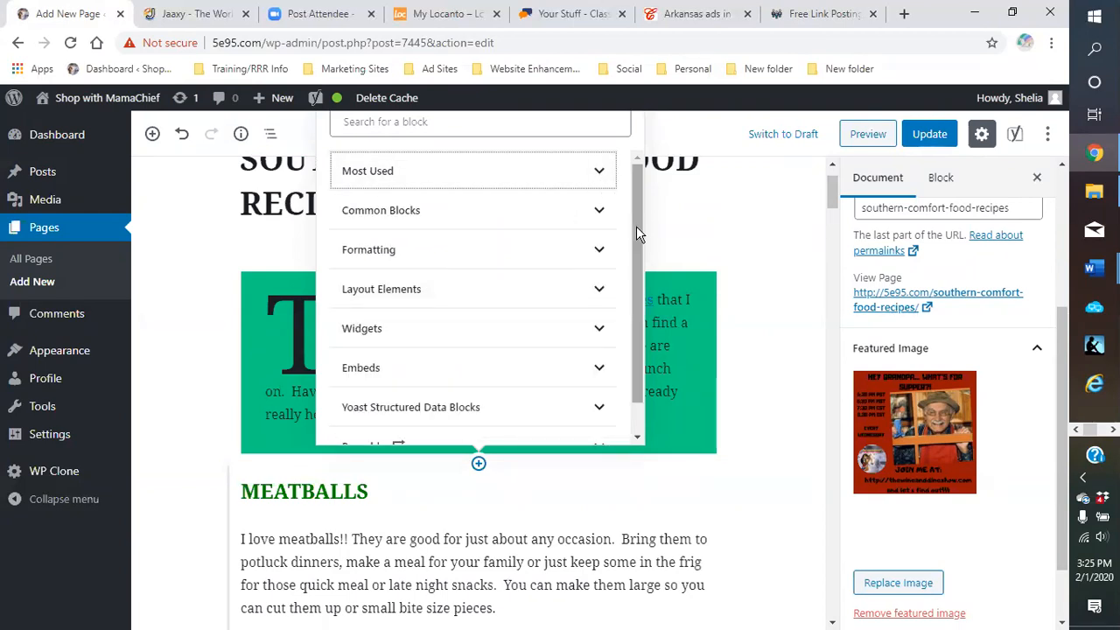
scroll(630, 238, down, 1)
scroll(632, 237, up, 1)
click(749, 220)
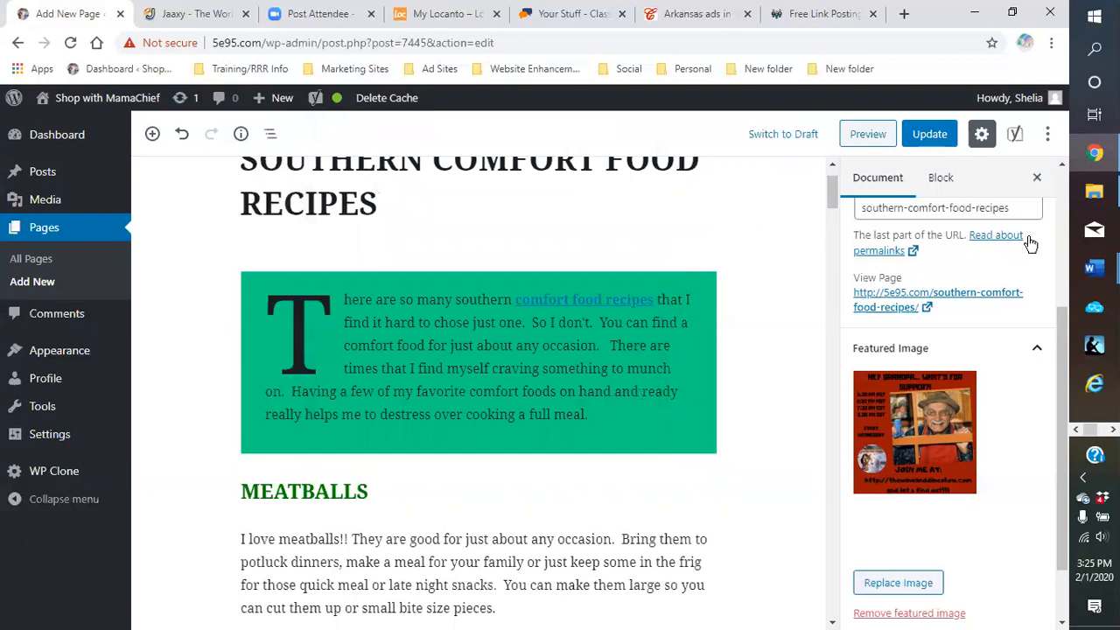
mouse_move(1092, 167)
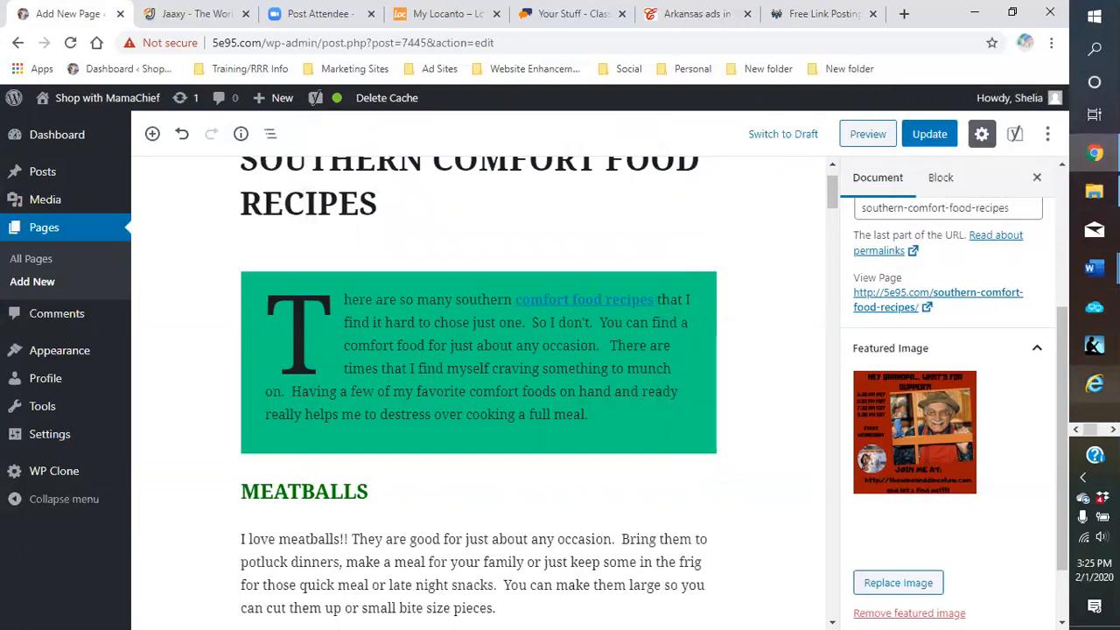
click(1113, 429)
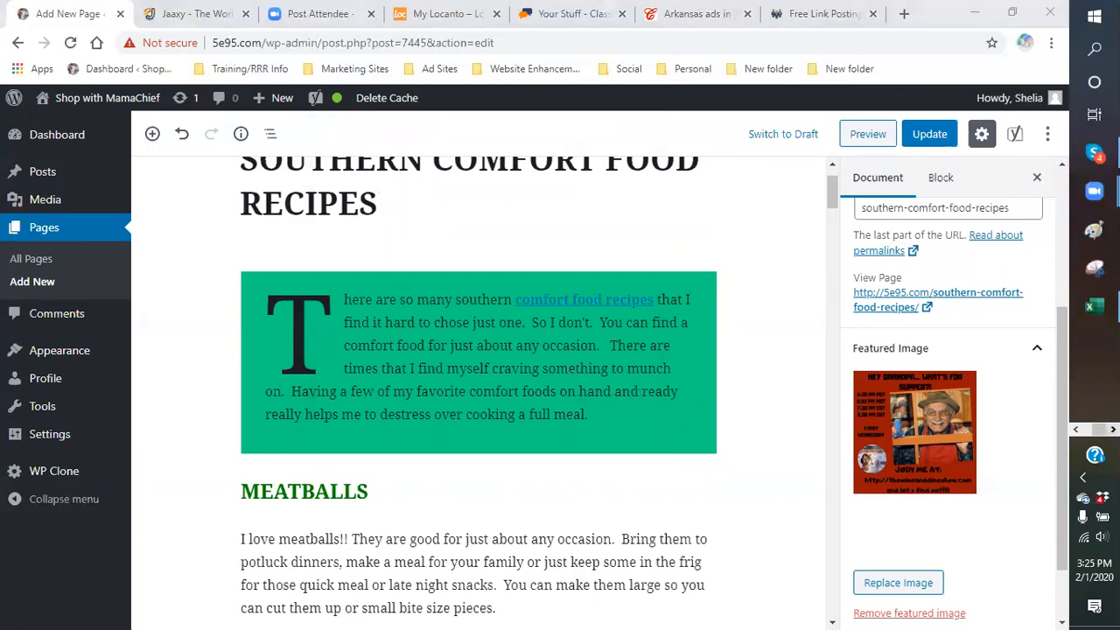
Open The A-Team group chat in Skype and scroll through its shared media gallery
click(1094, 155)
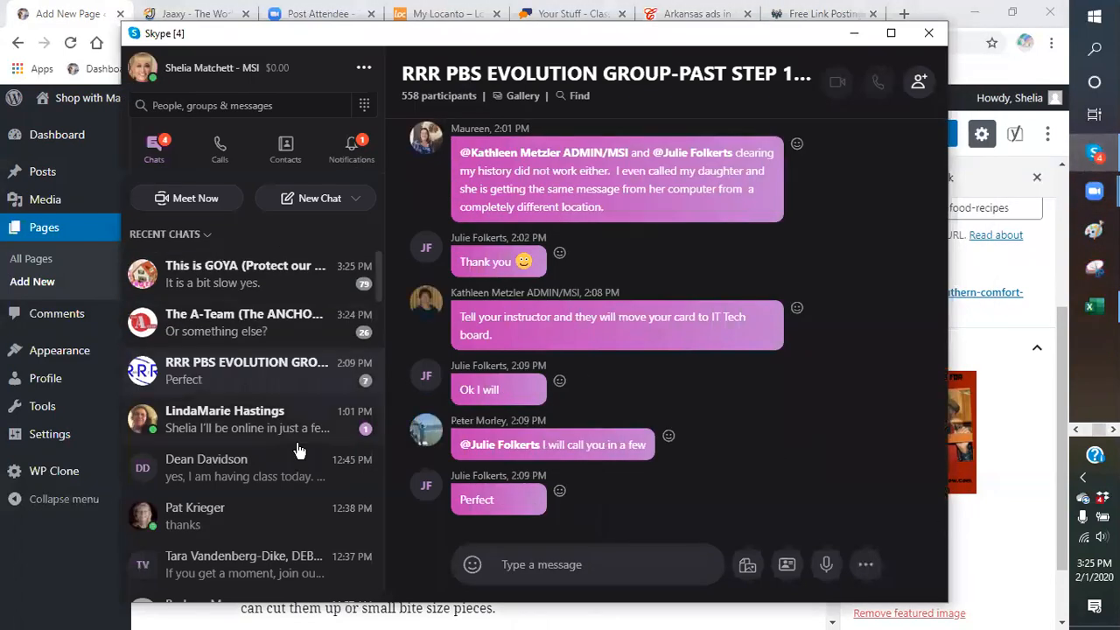
click(285, 331)
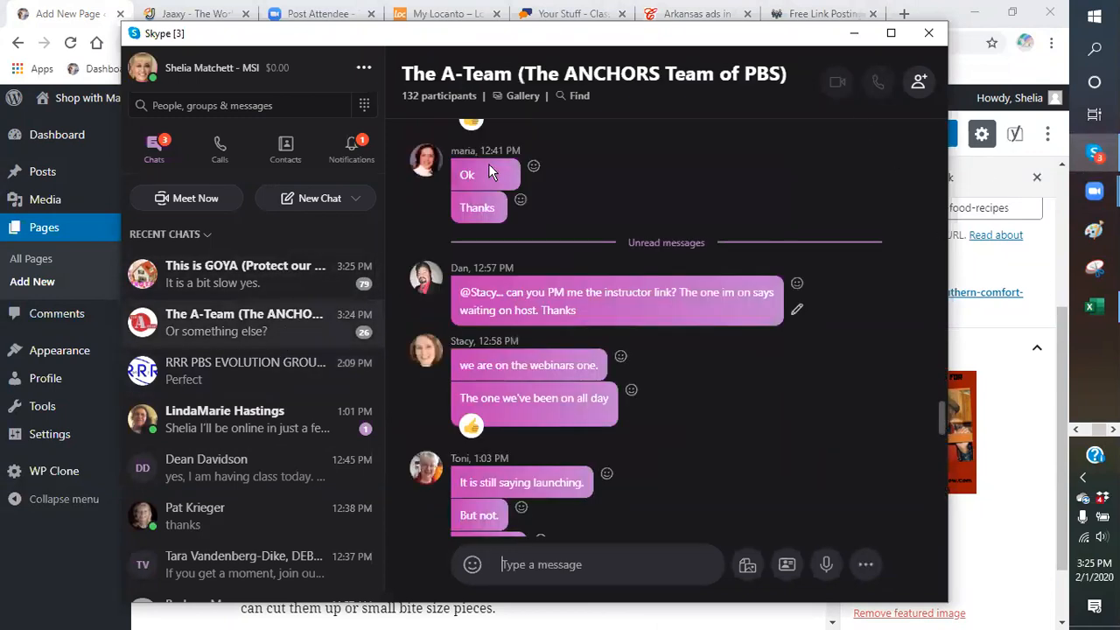
click(506, 101)
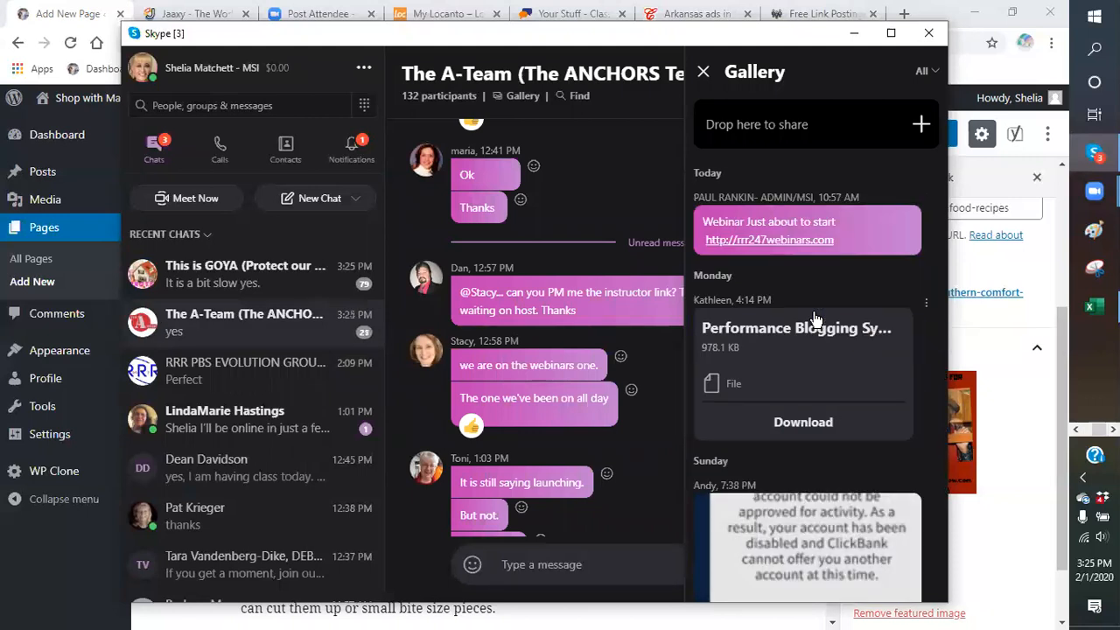
scroll(807, 307, down, 5)
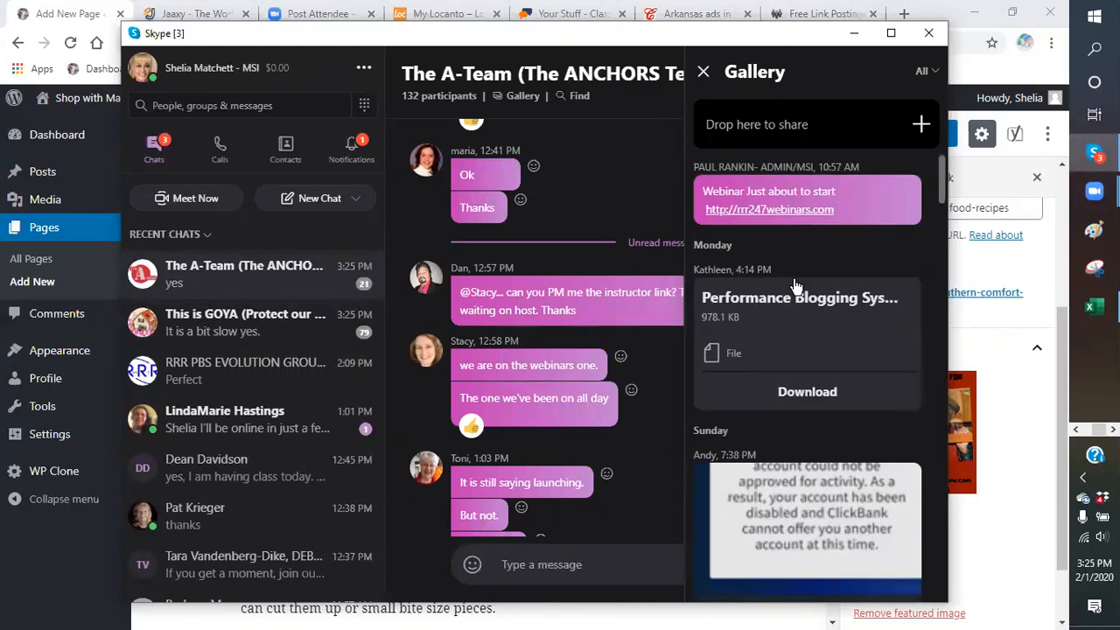
scroll(795, 288, up, 5)
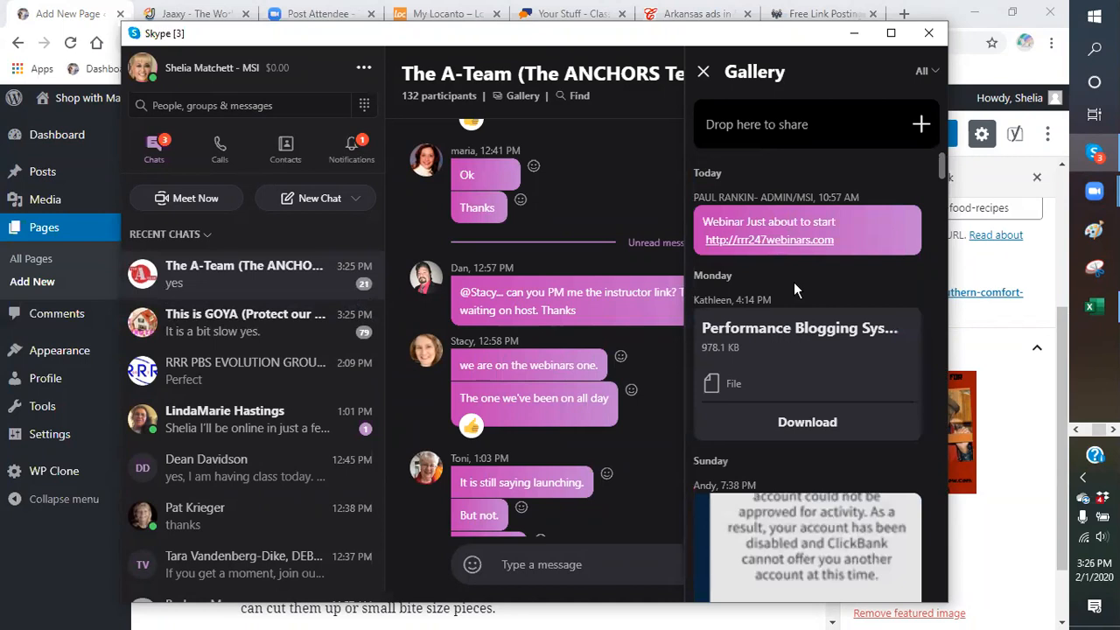
scroll(794, 282, down, 6)
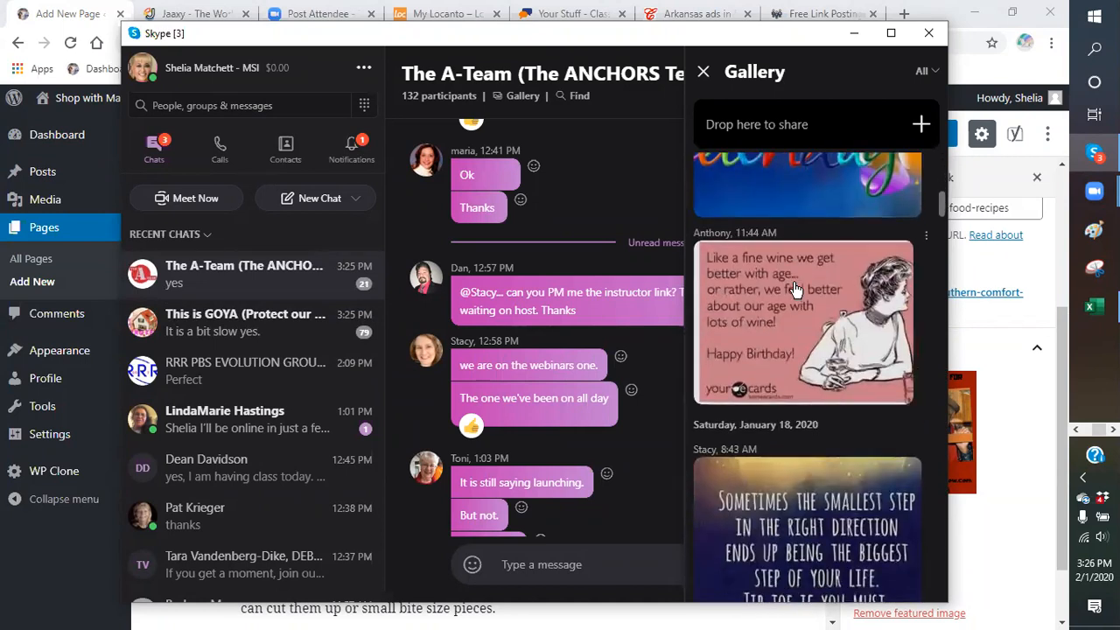
scroll(796, 288, down, 8)
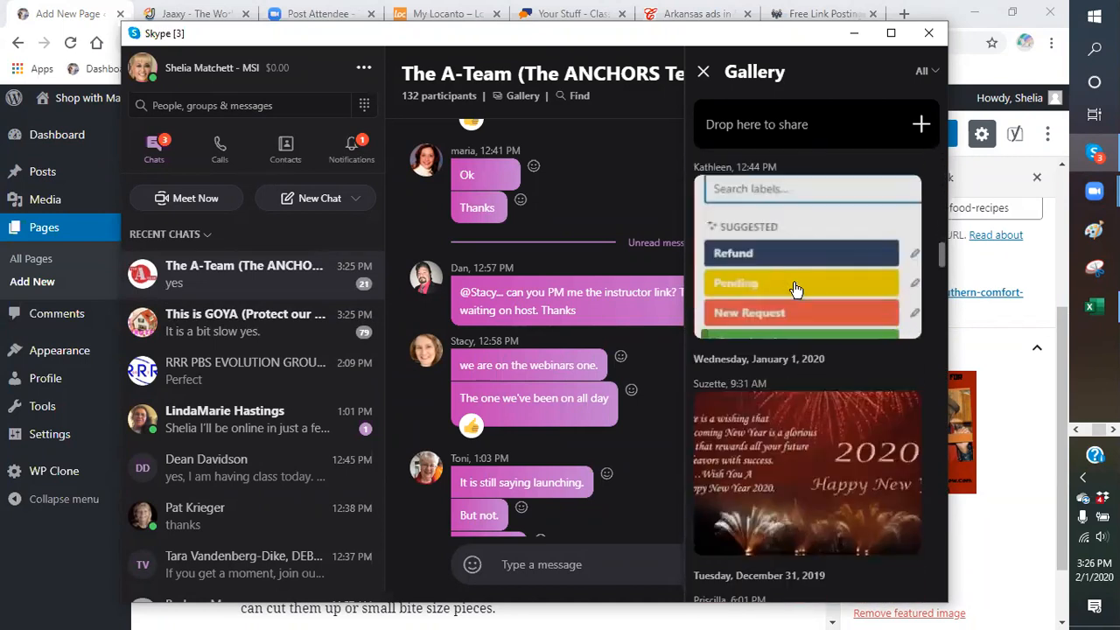
scroll(795, 288, down, 10)
scroll(794, 297, down, 10)
scroll(794, 297, down, 10)
scroll(790, 306, down, 10)
scroll(788, 319, down, 10)
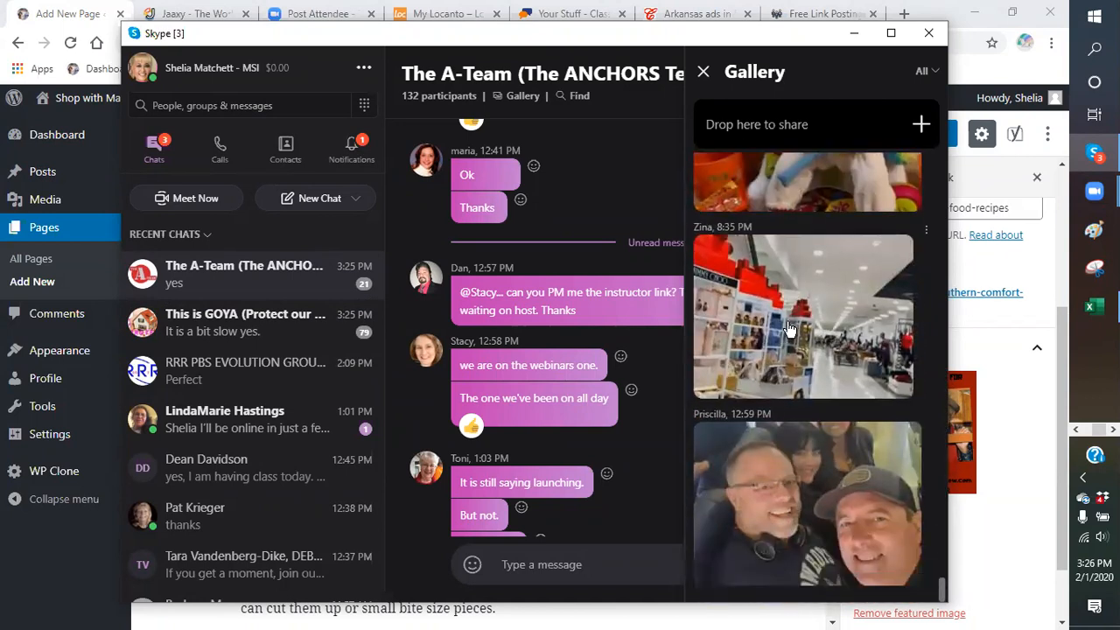
Close the gallery, glance at a direct chat, then minimize Skype back to WordPress
click(704, 73)
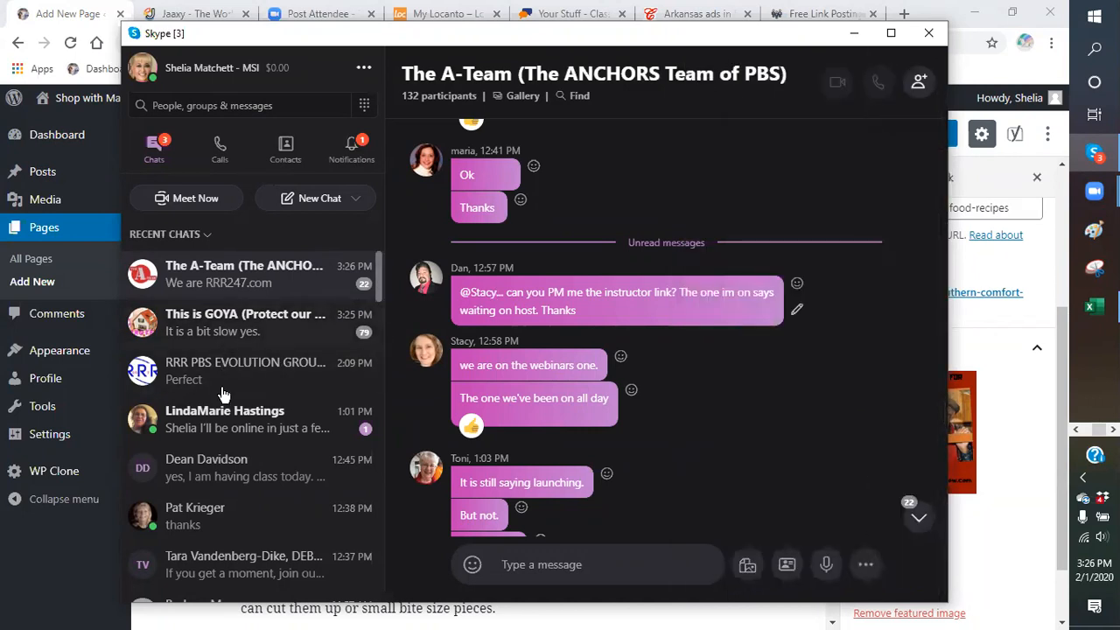
click(242, 429)
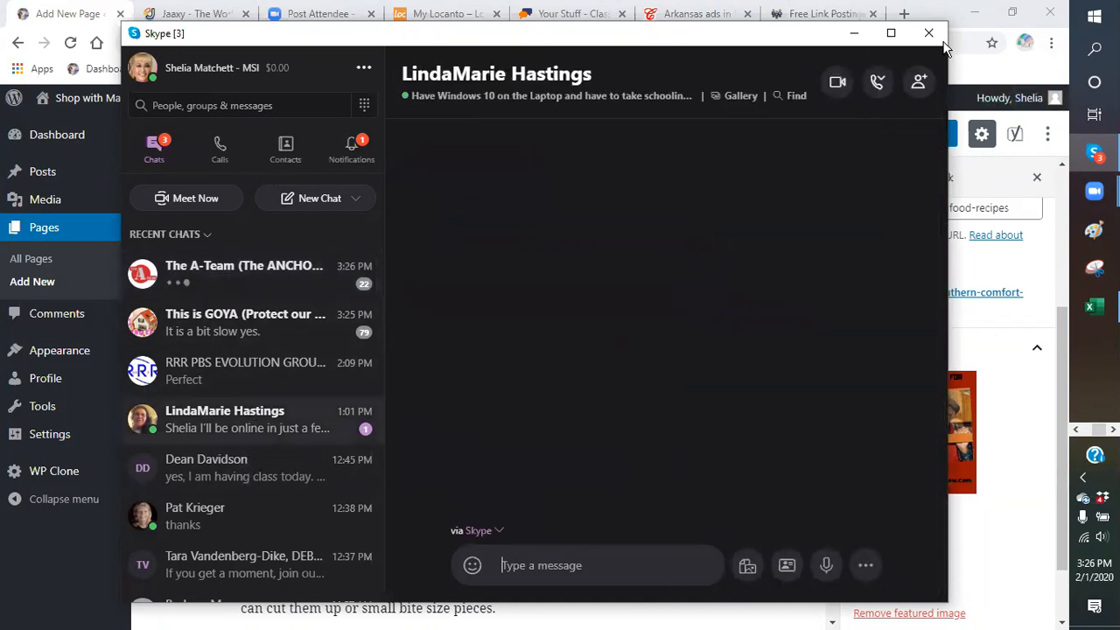
click(854, 33)
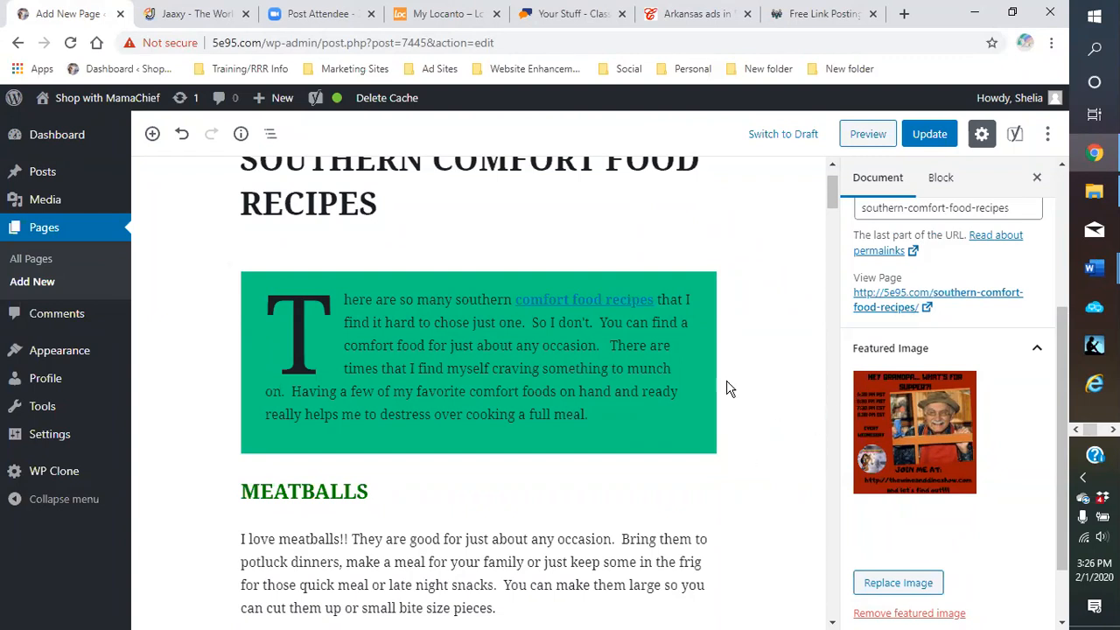
scroll(794, 332, down, 1)
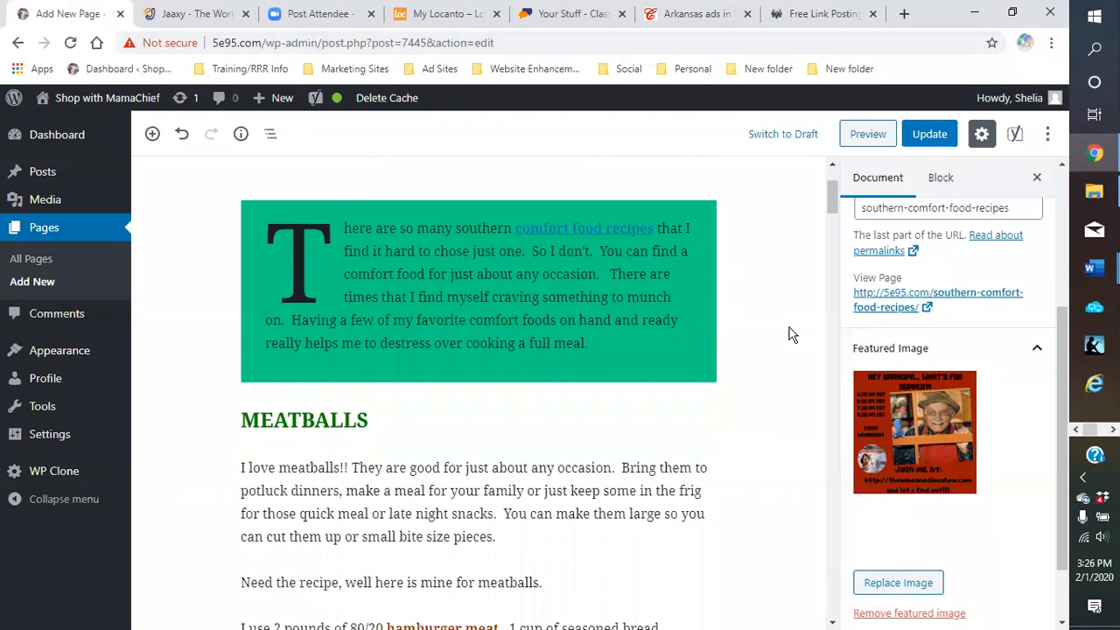